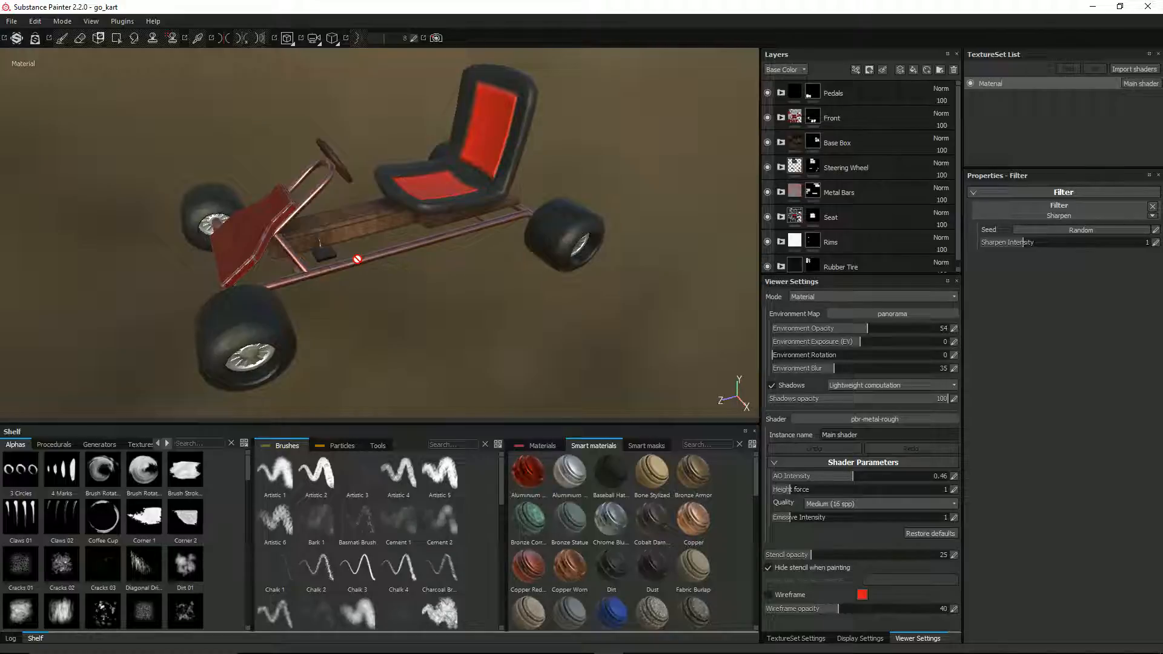
# Step: Examine the textured go-kart from all sides, including its underside, seat, steering wheel and front panel
pyautogui.keyDown('alt'); pyautogui.moveTo(357, 259); pyautogui.dragTo(301, 100); pyautogui.keyUp('alt')
pyautogui.scroll(5, 314, 261)
pyautogui.scroll(-4, 314, 262)
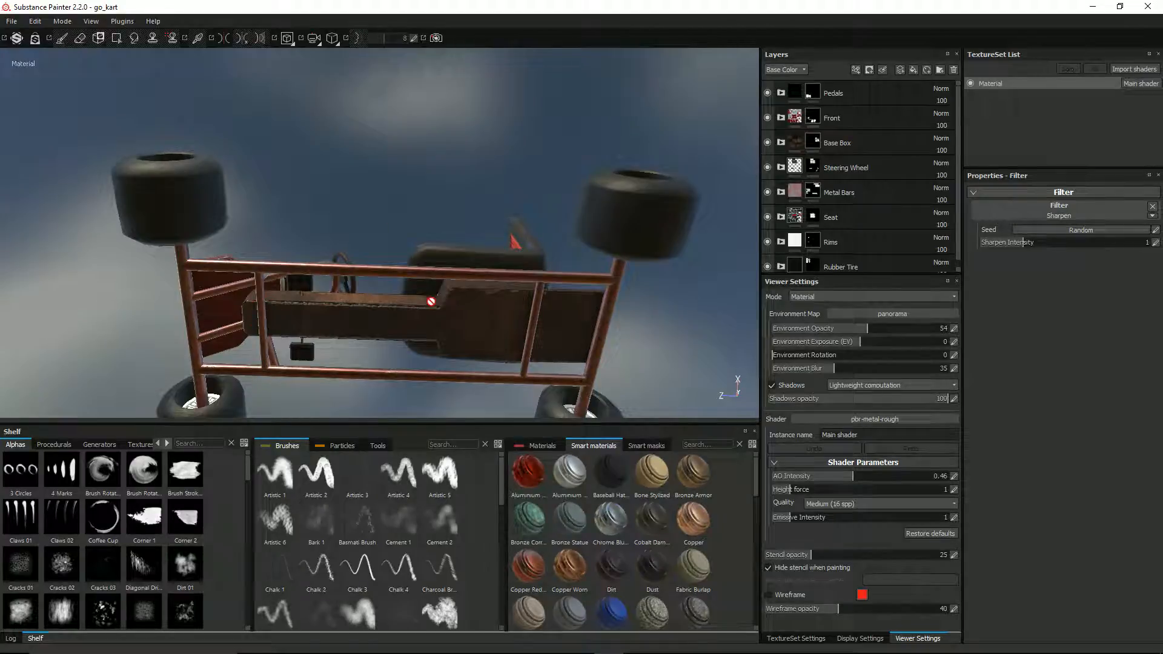
pyautogui.keyDown('alt'); pyautogui.moveTo(412, 293); pyautogui.dragTo(295, 287); pyautogui.keyUp('alt')
pyautogui.keyDown('alt'); pyautogui.moveTo(456, 276); pyautogui.dragTo(465, 215); pyautogui.keyUp('alt')
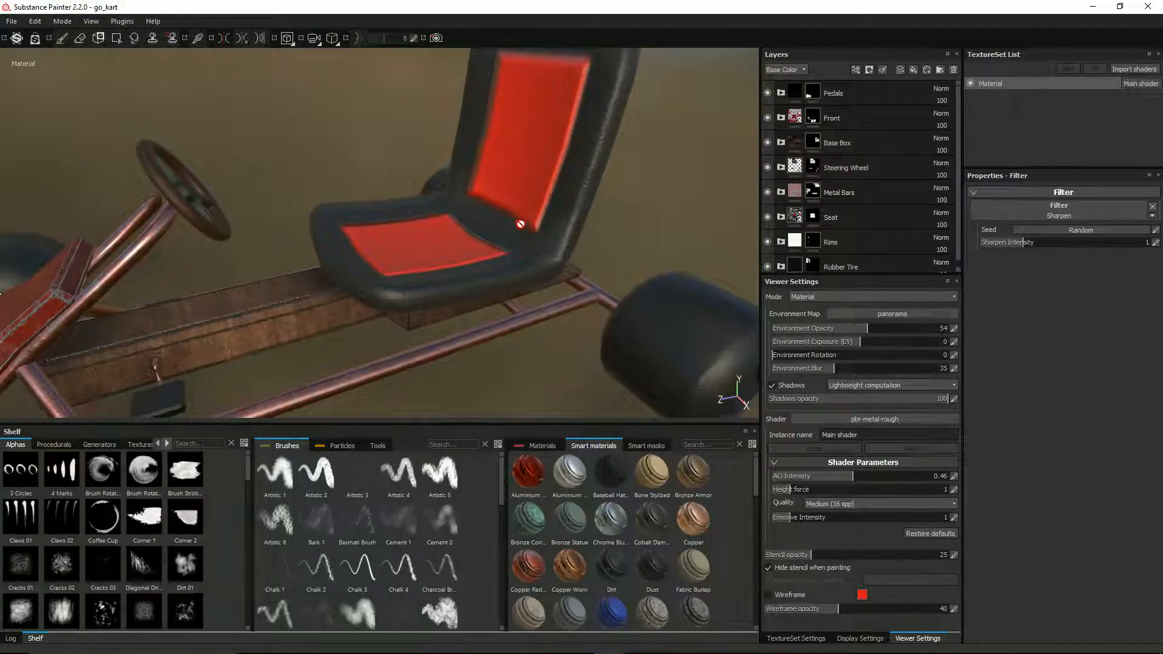
pyautogui.scroll(-5, 462, 199)
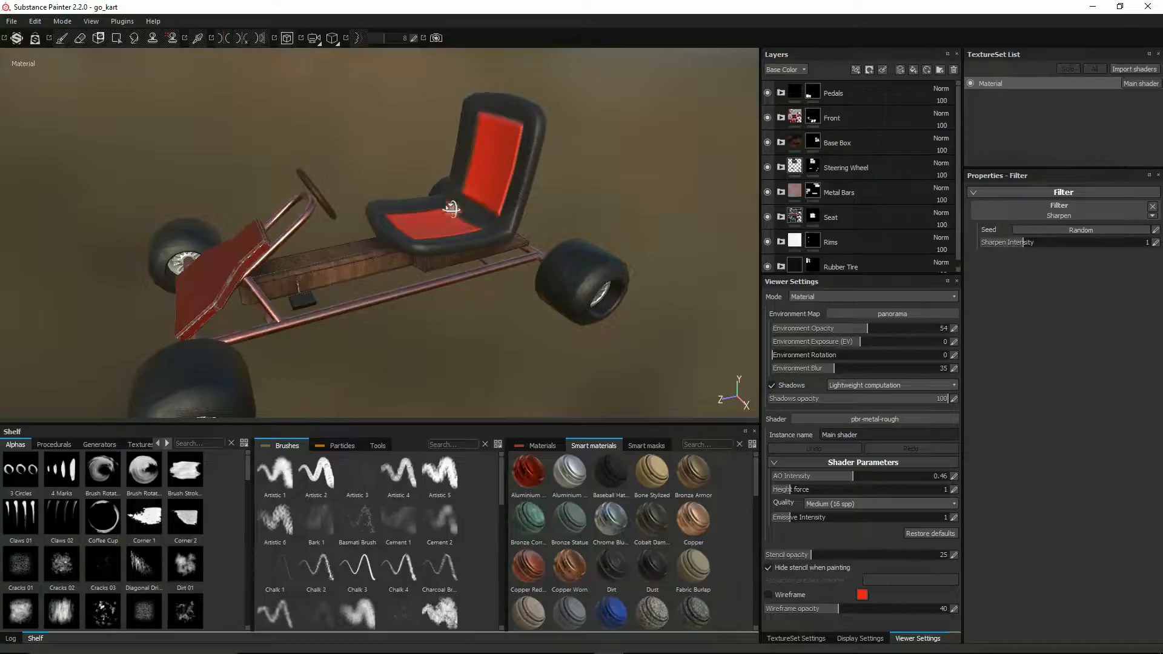
pyautogui.keyDown('alt'); pyautogui.moveTo(449, 202); pyautogui.dragTo(160, 297); pyautogui.keyUp('alt')
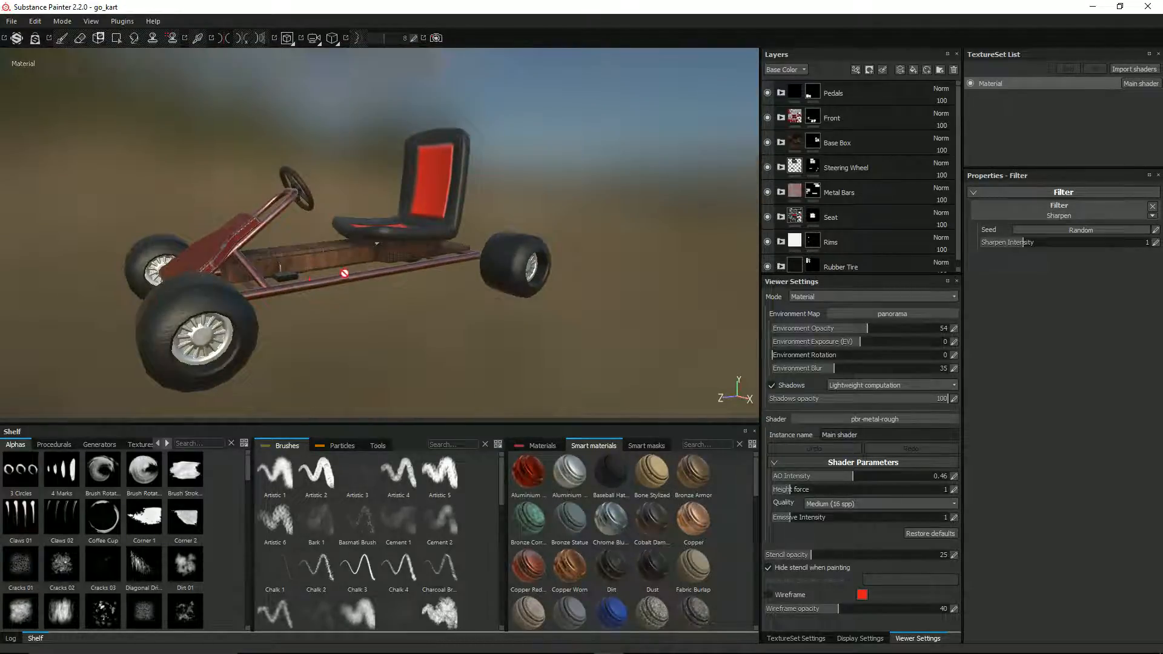
pyautogui.keyDown('alt'); pyautogui.moveTo(344, 273); pyautogui.dragTo(87, 304); pyautogui.keyUp('alt')
pyautogui.scroll(4, 506, 267)
pyautogui.keyDown('alt'); pyautogui.moveTo(506, 267); pyautogui.dragTo(430, 128); pyautogui.keyUp('alt')
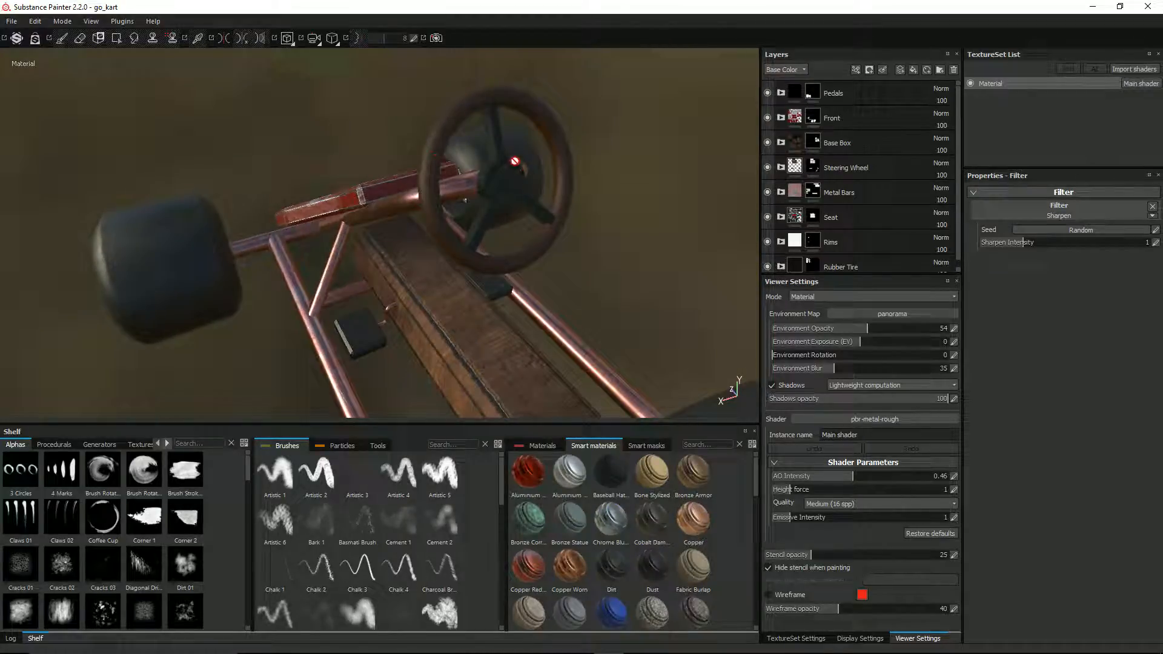
pyautogui.keyDown('alt'); pyautogui.moveTo(514, 161); pyautogui.dragTo(207, 279); pyautogui.keyUp('alt')
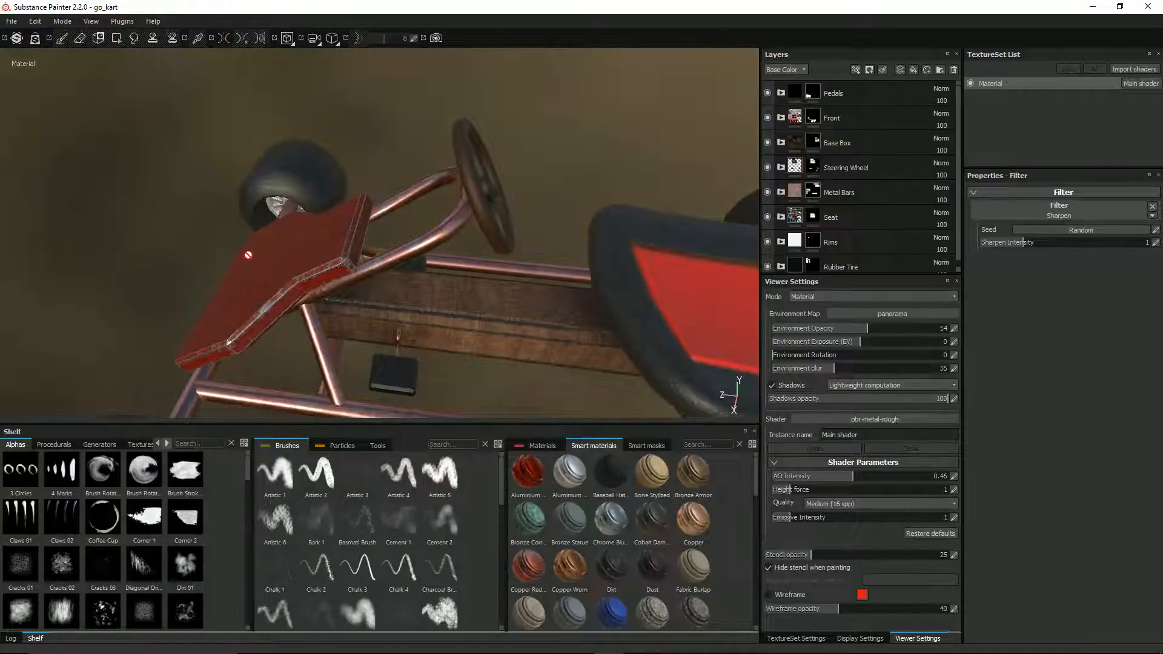
pyautogui.moveTo(267, 291)
pyautogui.keyDown('alt'); pyautogui.mouseDown()
pyautogui.moveTo(400, 259)
pyautogui.moveTo(534, 207)
pyautogui.moveTo(462, 262)
pyautogui.moveTo(282, 278)
pyautogui.mouseUp(); pyautogui.keyUp('alt')
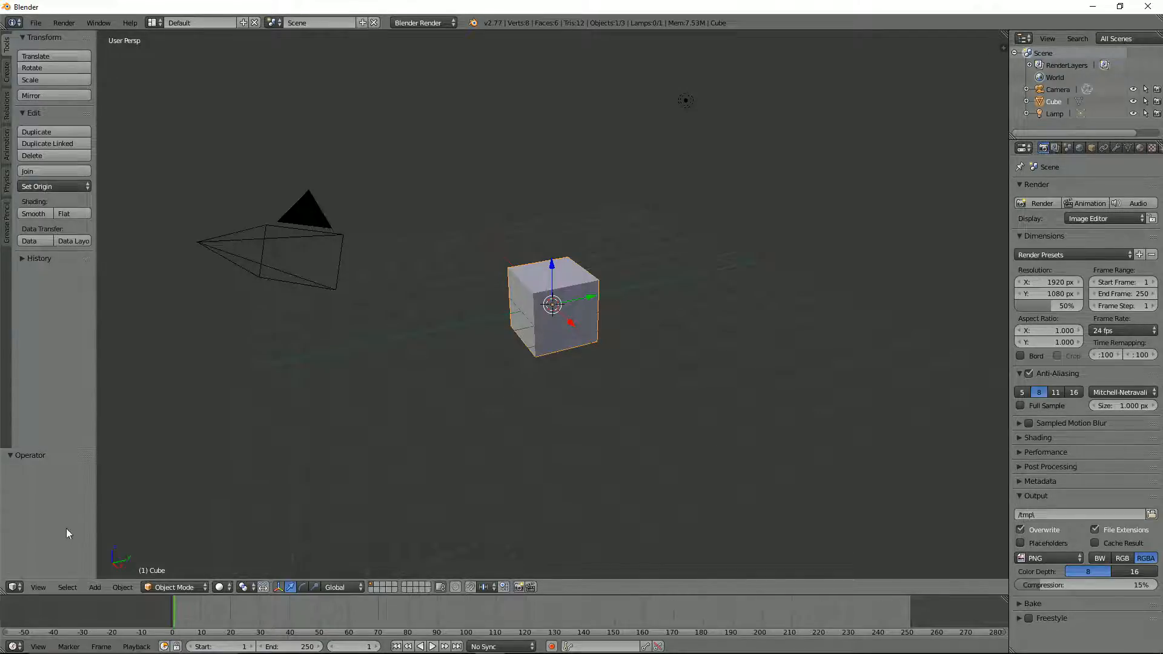
# Step: Switch to Blender and tidy the default layout: remove the timeline area, hide the transform manipulator and enlarge the outliner and properties editors
pyautogui.moveTo(7, 592); pyautogui.dragTo(27, 597)
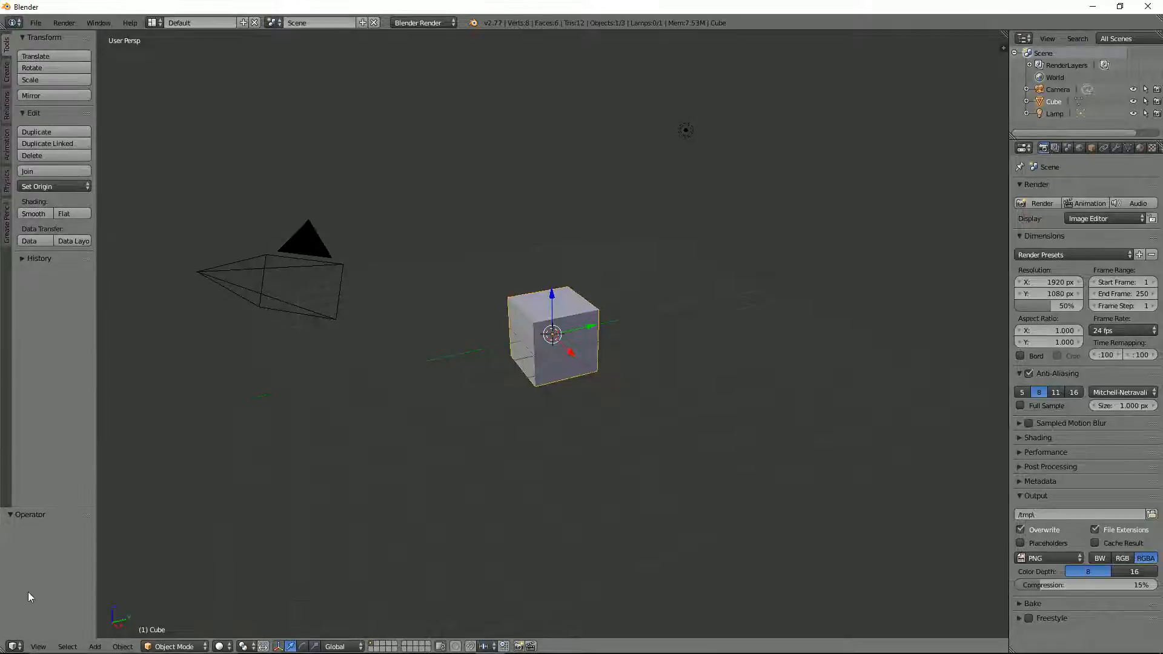
pyautogui.click(278, 647)
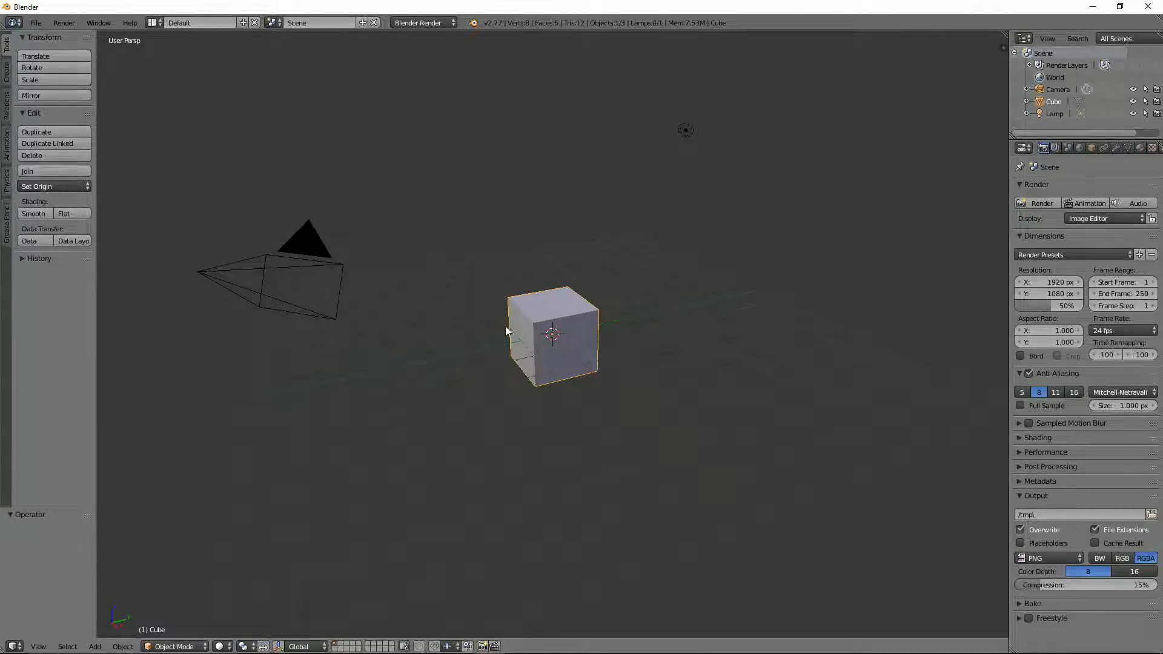
pyautogui.scroll(1, 504, 326)
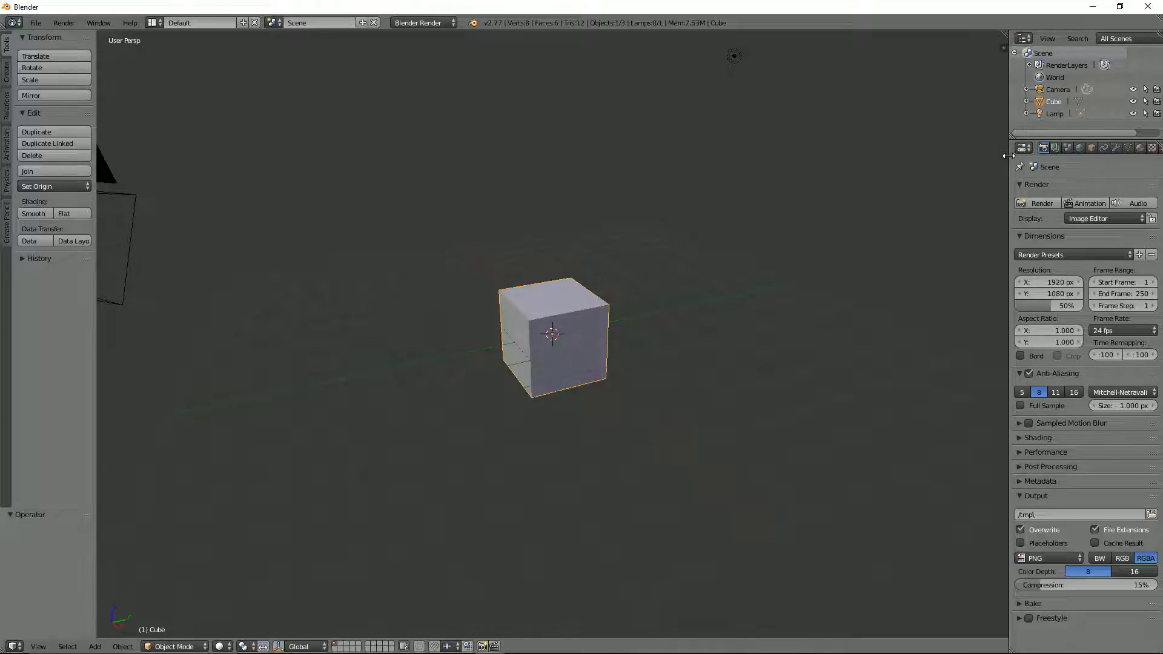
pyautogui.moveTo(1008, 157); pyautogui.dragTo(963, 157)
pyautogui.moveTo(1029, 140); pyautogui.dragTo(1029, 179)
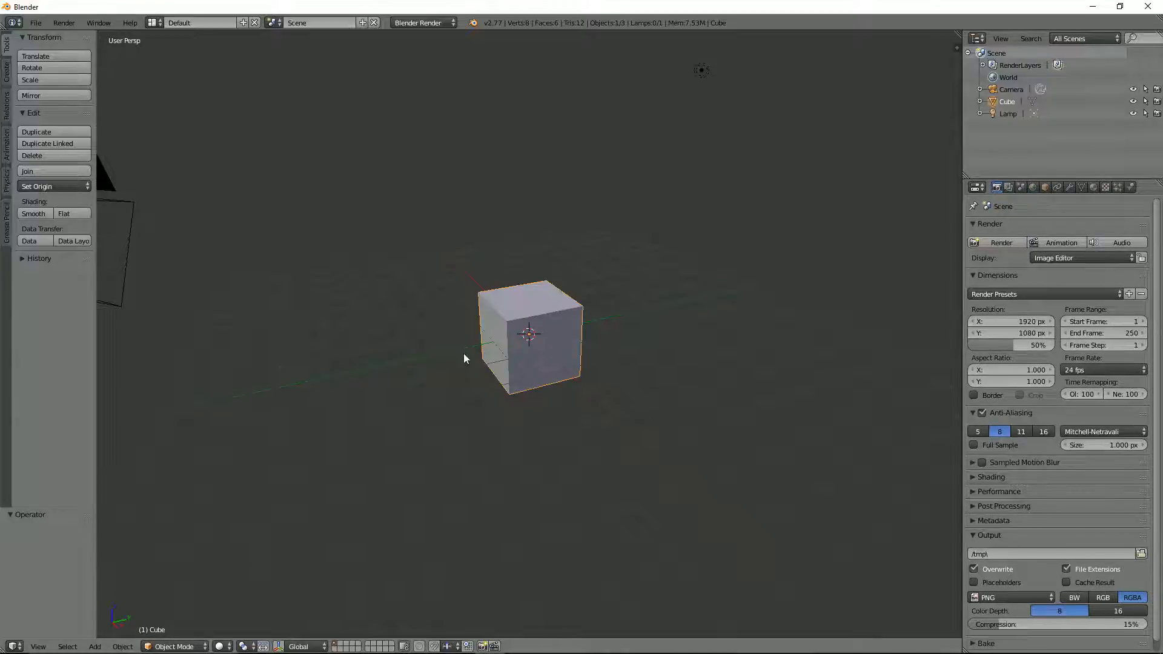
# Step: Flatten the default cube into a slab by scaling it to 0.1 along the Z axis
pyautogui.scroll(2, 504, 338)
pyautogui.scroll(-2, 503, 337)
pyautogui.scroll(1, 563, 344)
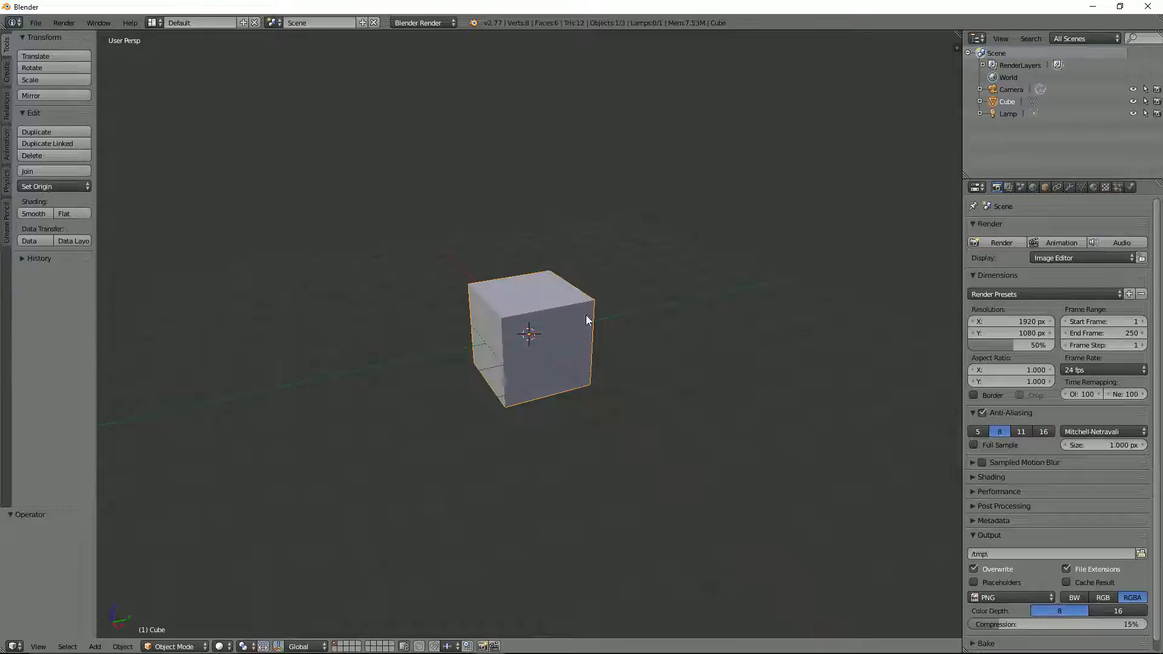
pyautogui.press('s')
pyautogui.press('z')
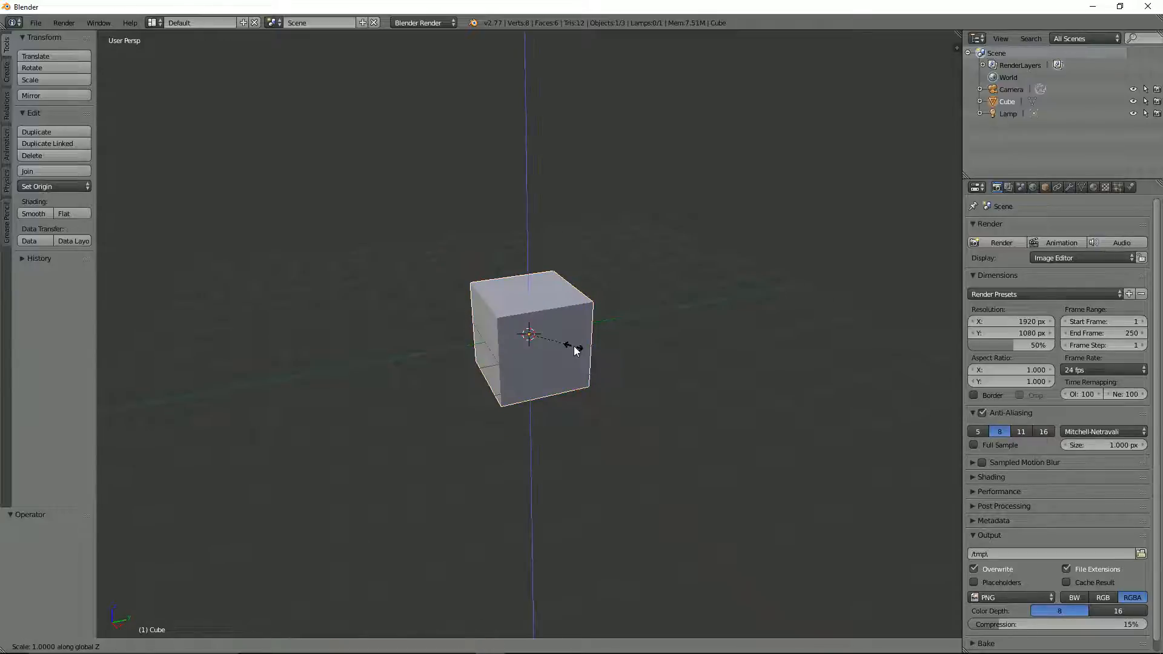
pyautogui.write('0.1')
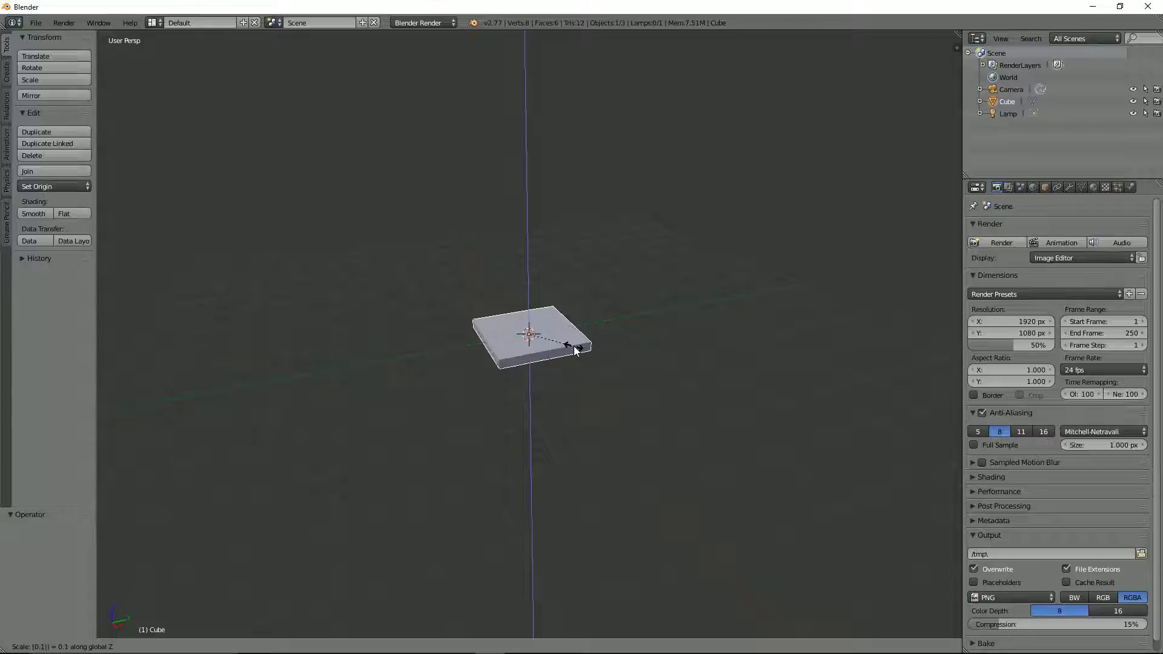
pyautogui.press('Return')
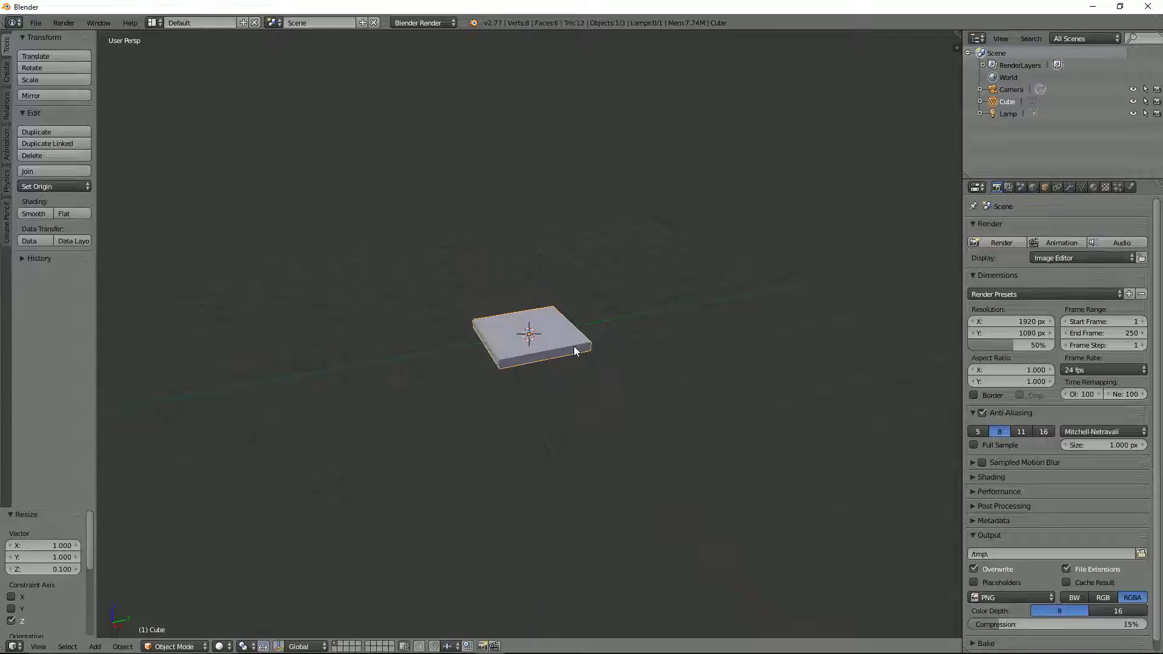
# Step: Add one loop cut across the slab in Edit Mode, sliding it toward the +Y end to leave a strip about 0.2 wide
pyautogui.press('Tab')
pyautogui.hotkey('ctrl', 'r')
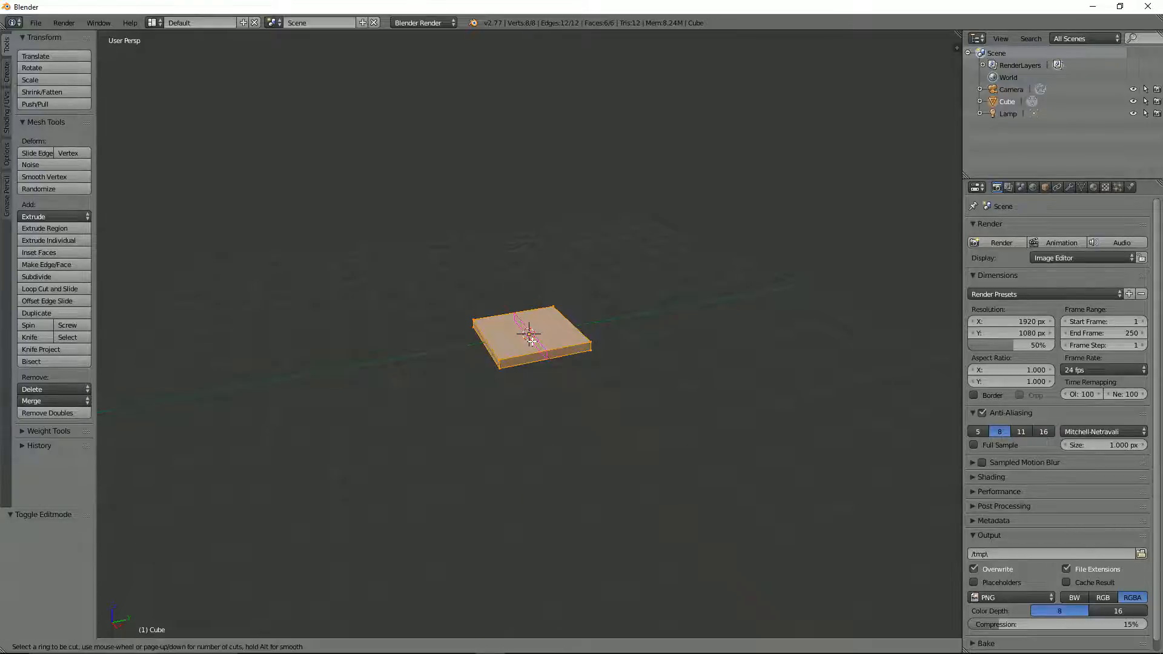
pyautogui.click(531, 341)
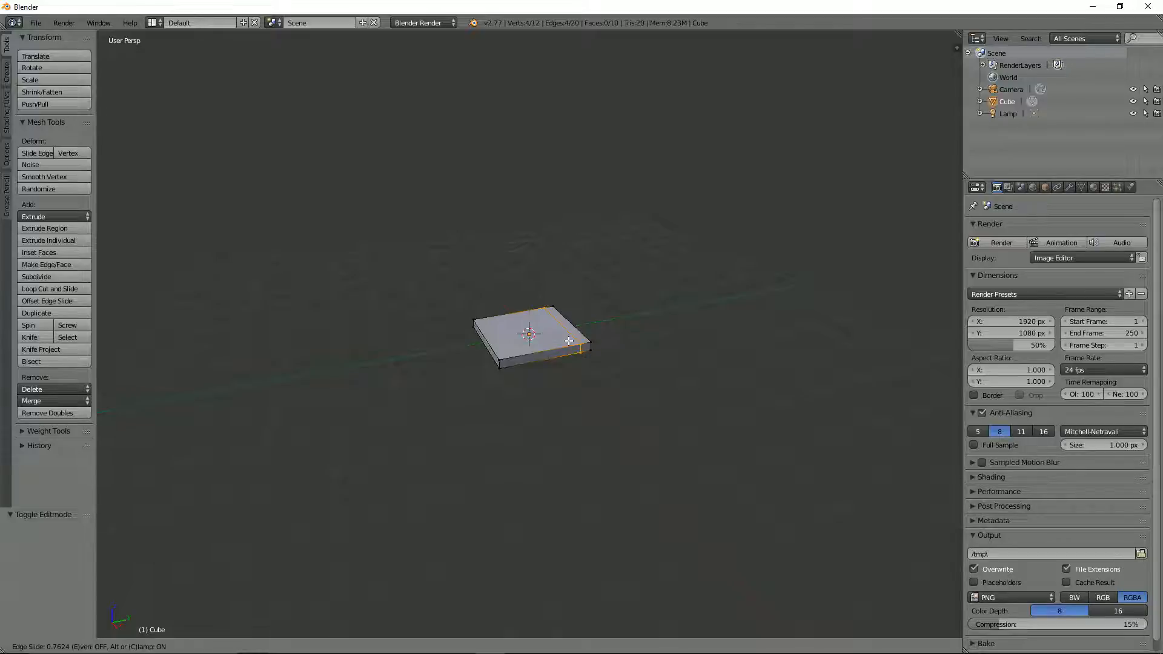
pyautogui.click(568, 341)
# Step: Select the small side face of the narrow strip in face select mode and view it in right orthographic view
pyautogui.press('KP_7')
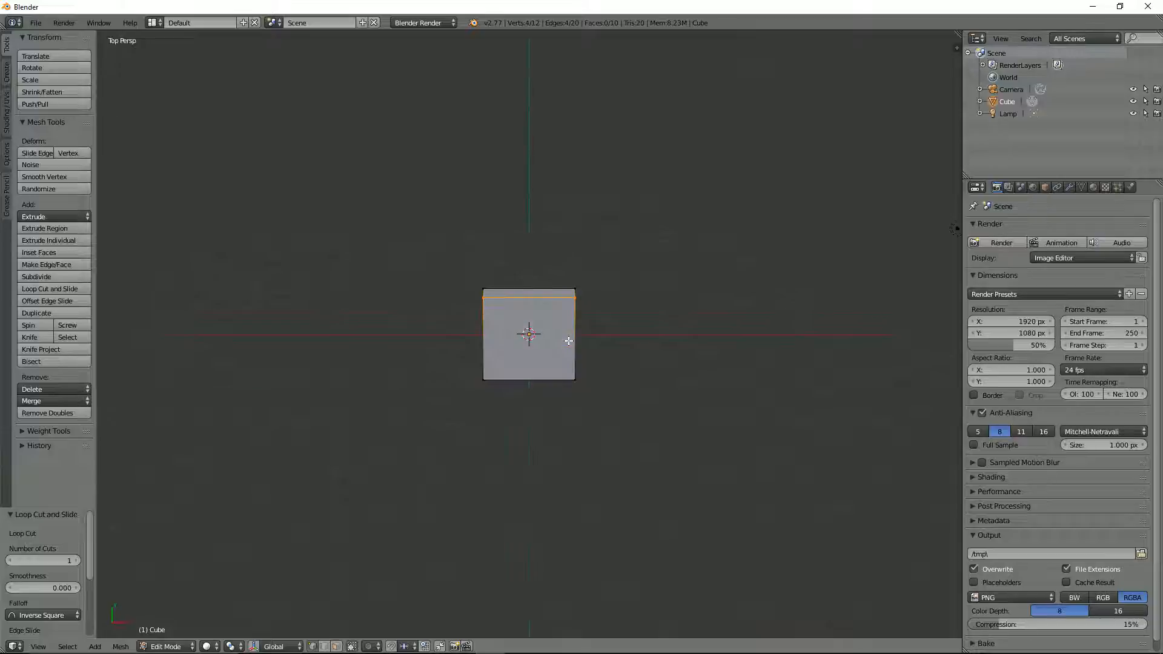
pyautogui.press('KP_5')
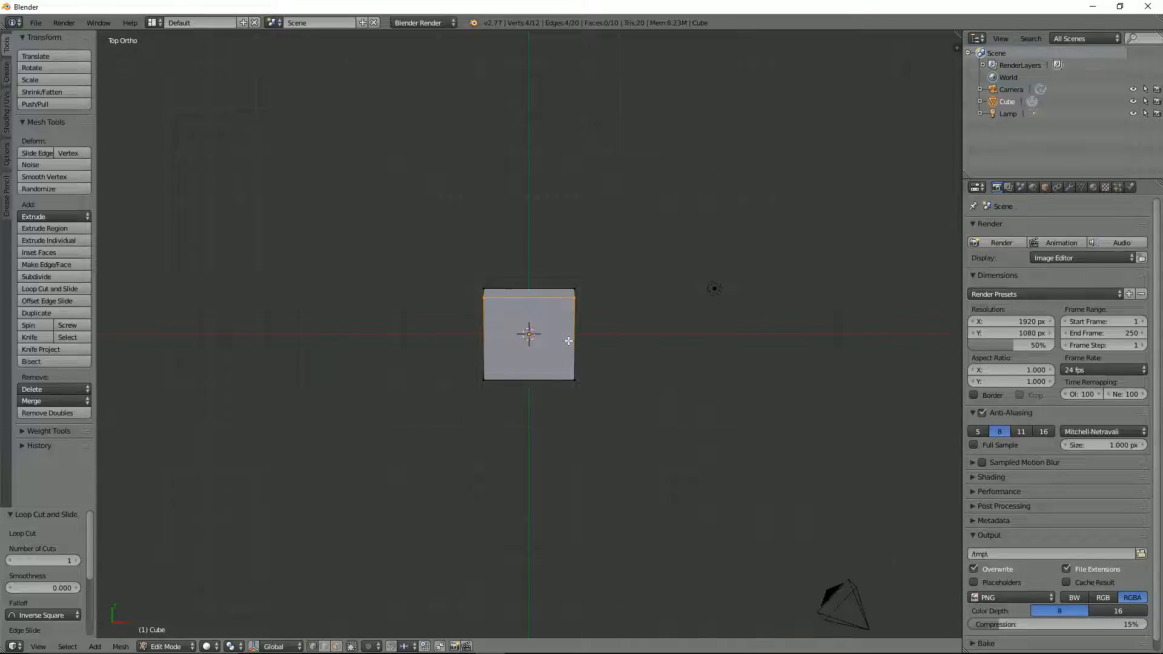
pyautogui.scroll(6, 592, 339)
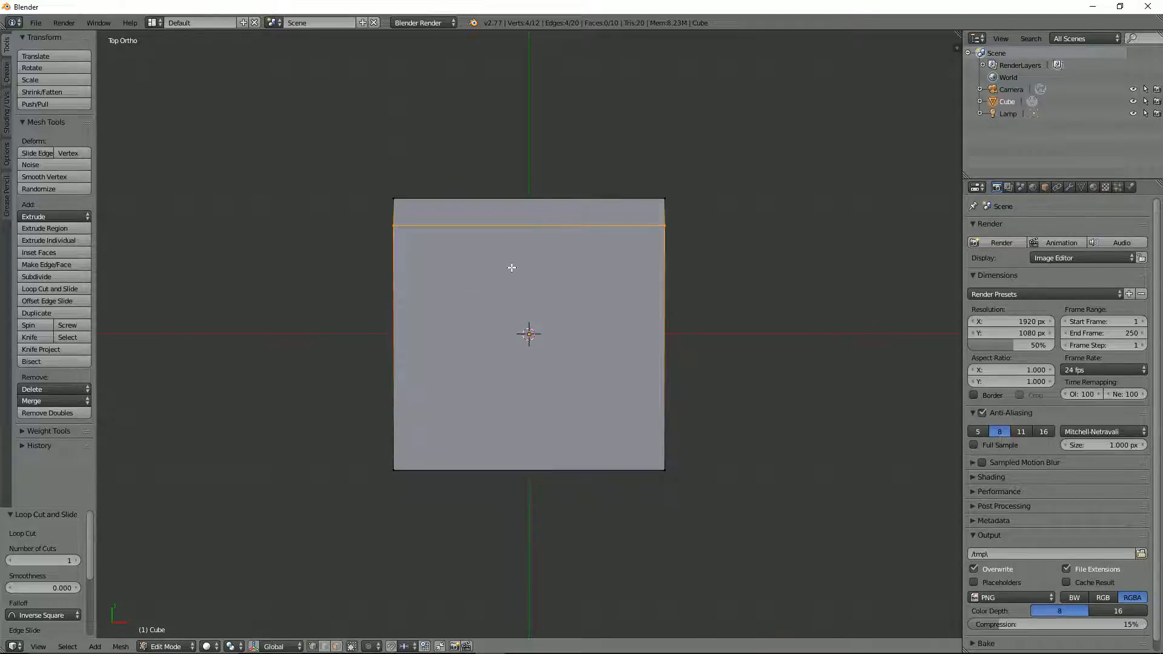
pyautogui.moveTo(678, 303); pyautogui.dragTo(543, 179, button='middle')
pyautogui.scroll(3, 627, 331)
pyautogui.hotkey('ctrl', 'Tab')
pyautogui.click(629, 386)
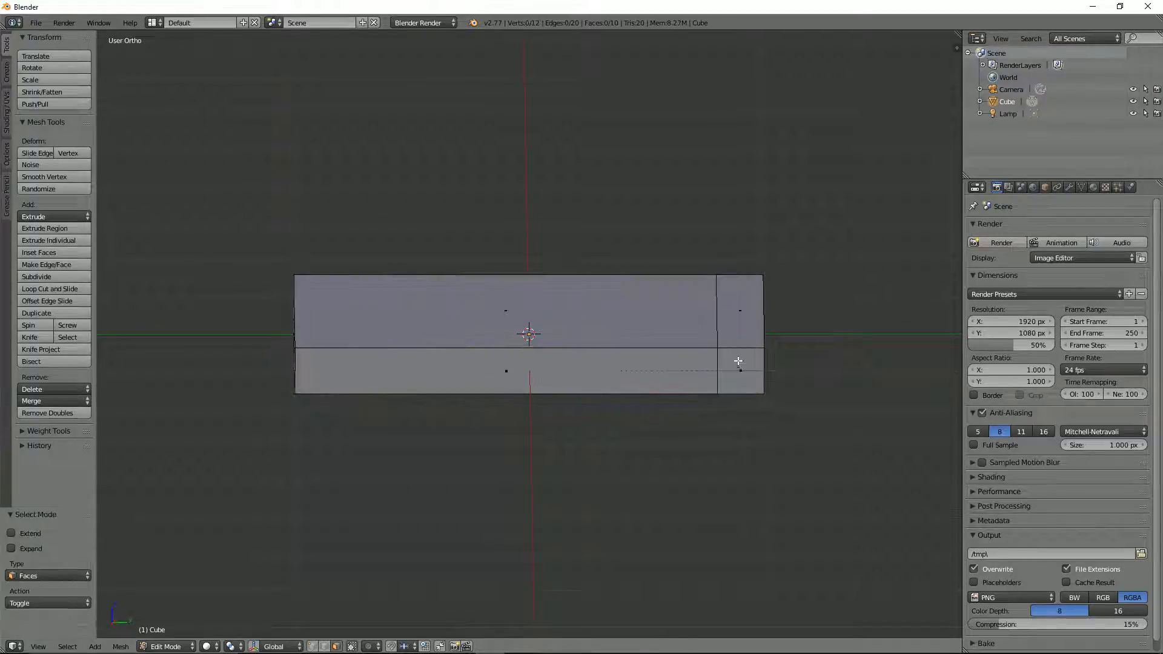
pyautogui.rightClick(728, 358)
pyautogui.press('KP_3')
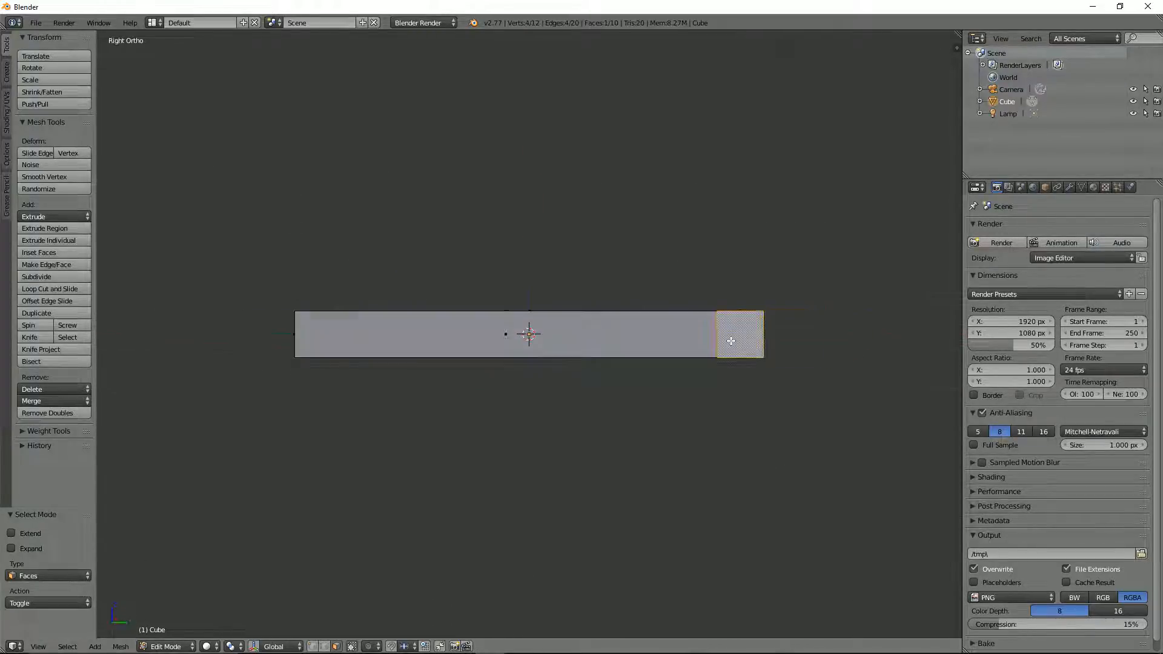
# Step: Turn on the edge length overlay in the mesh display settings to check the selected face's edges
pyautogui.press('n')
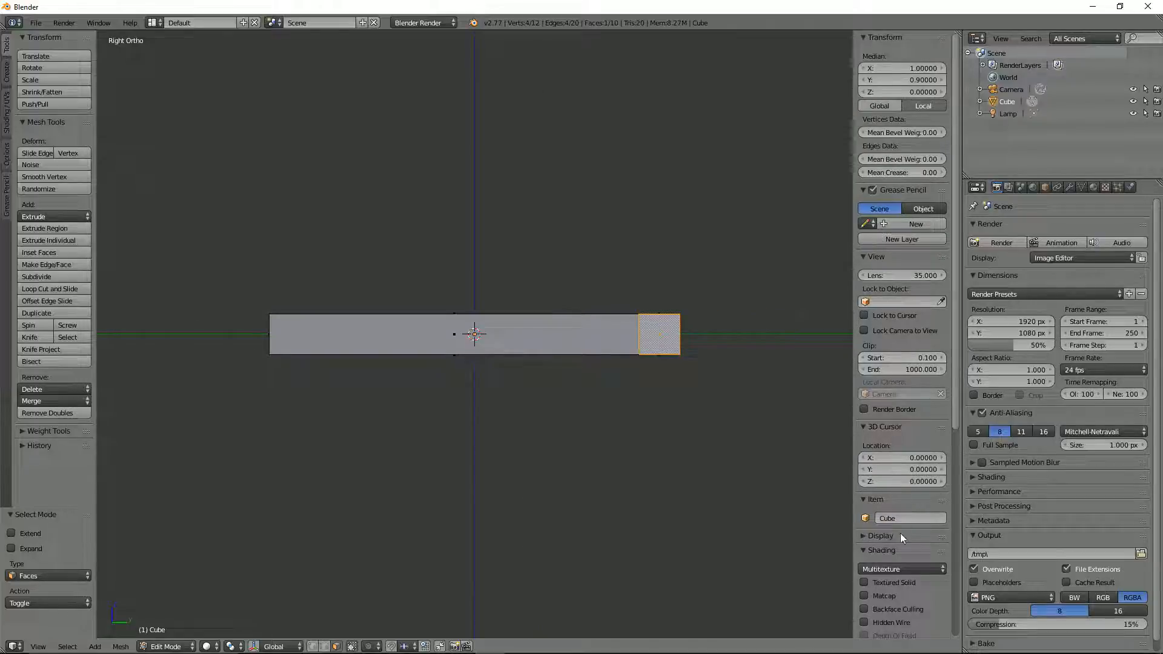
pyautogui.scroll(-5, 900, 537)
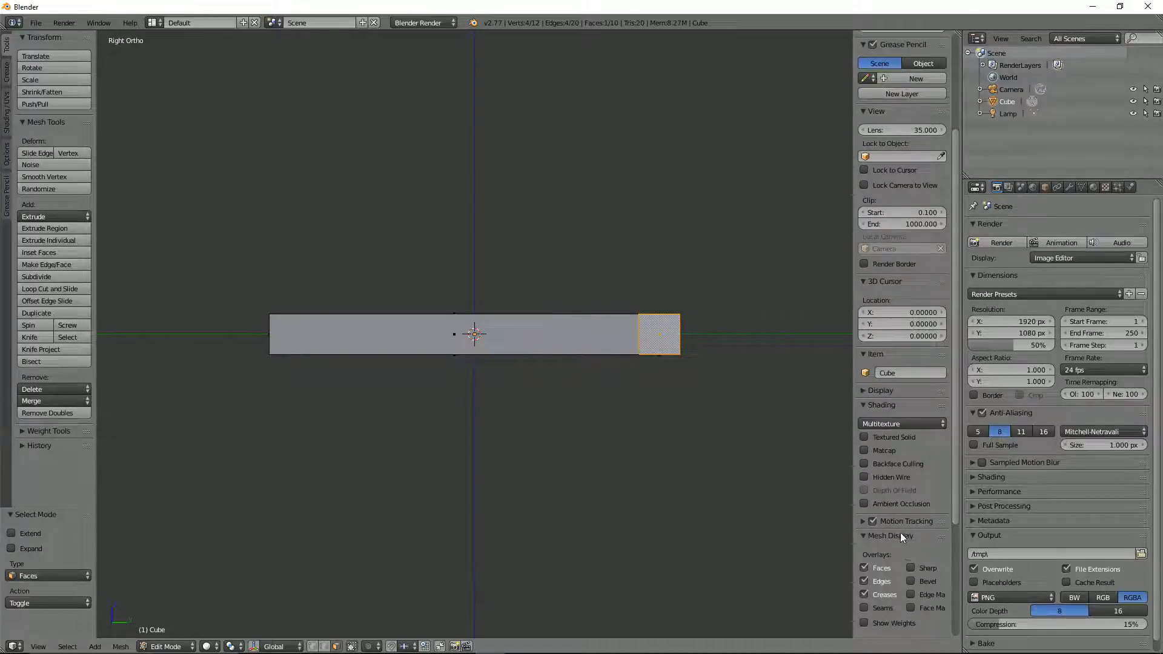
pyautogui.click(862, 391)
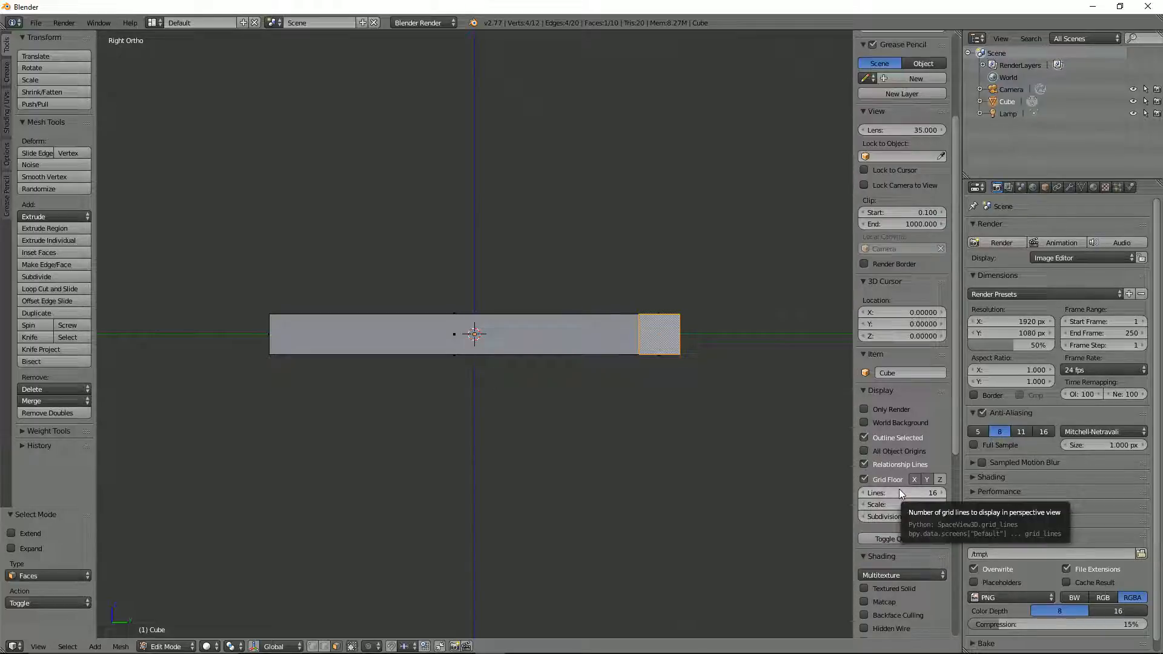
pyautogui.scroll(-10, 898, 490)
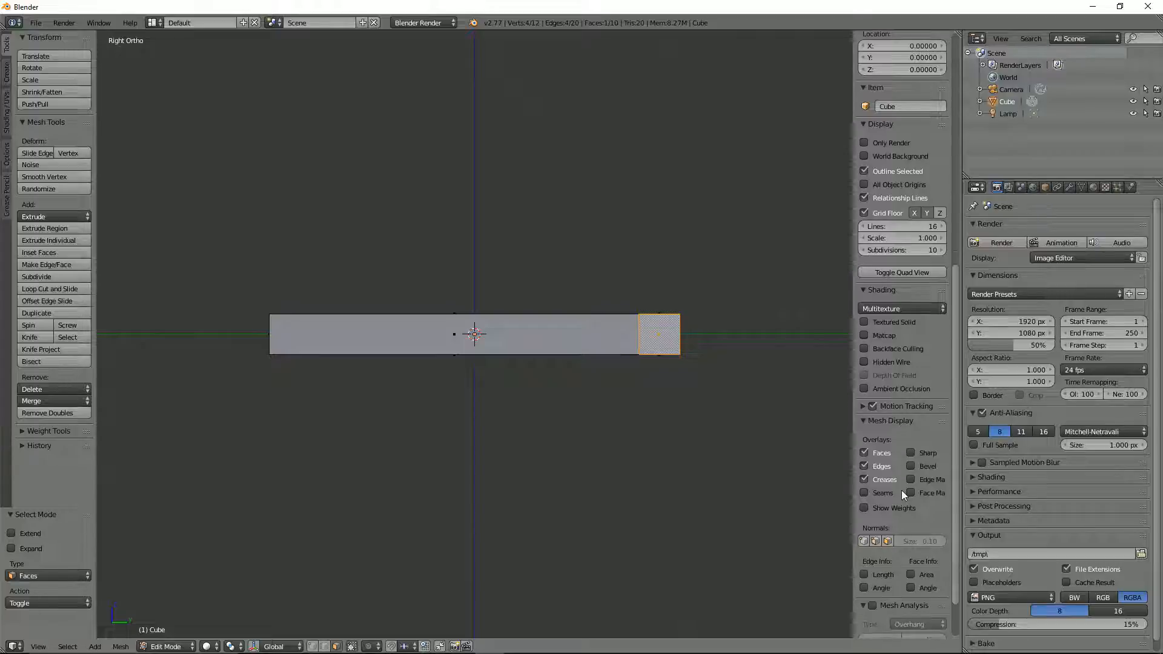
pyautogui.scroll(-4, 901, 493)
pyautogui.click(867, 525)
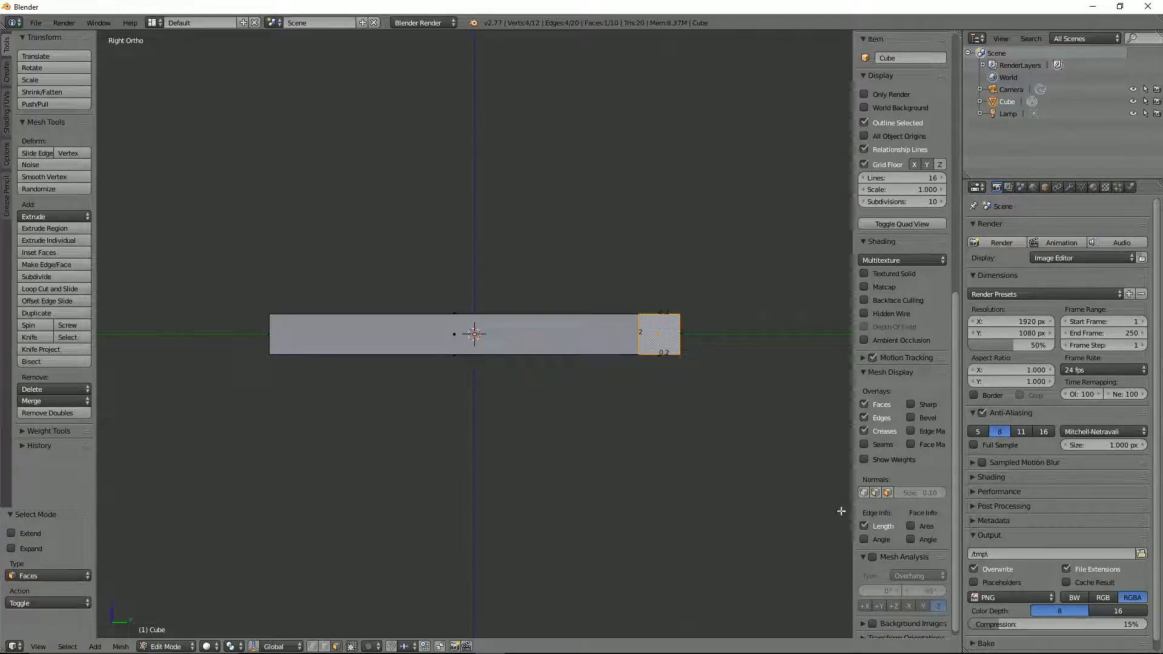
pyautogui.scroll(3, 719, 384)
pyautogui.keyDown('shift'); pyautogui.moveTo(775, 371); pyautogui.dragTo(525, 381, button='middle'); pyautogui.keyUp('shift')
pyautogui.scroll(5, 530, 363)
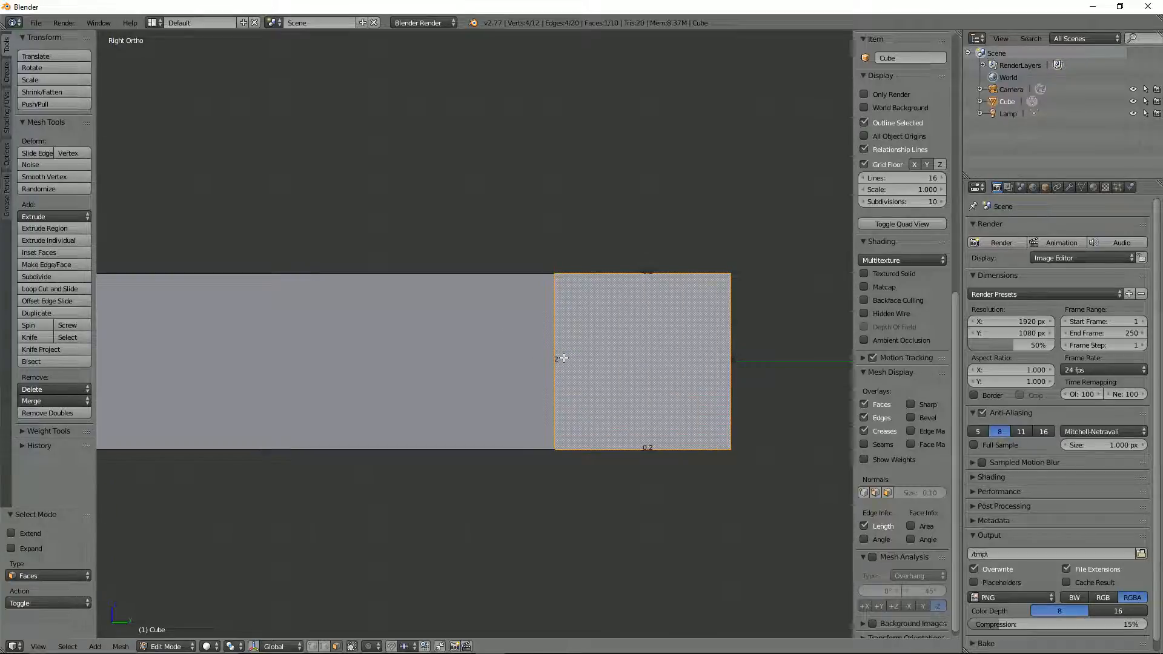
# Step: Apply the slab's rotation and scale in Object Mode, and return to Edit Mode
pyautogui.press('Tab')
pyautogui.hotkey('ctrl', 'a')
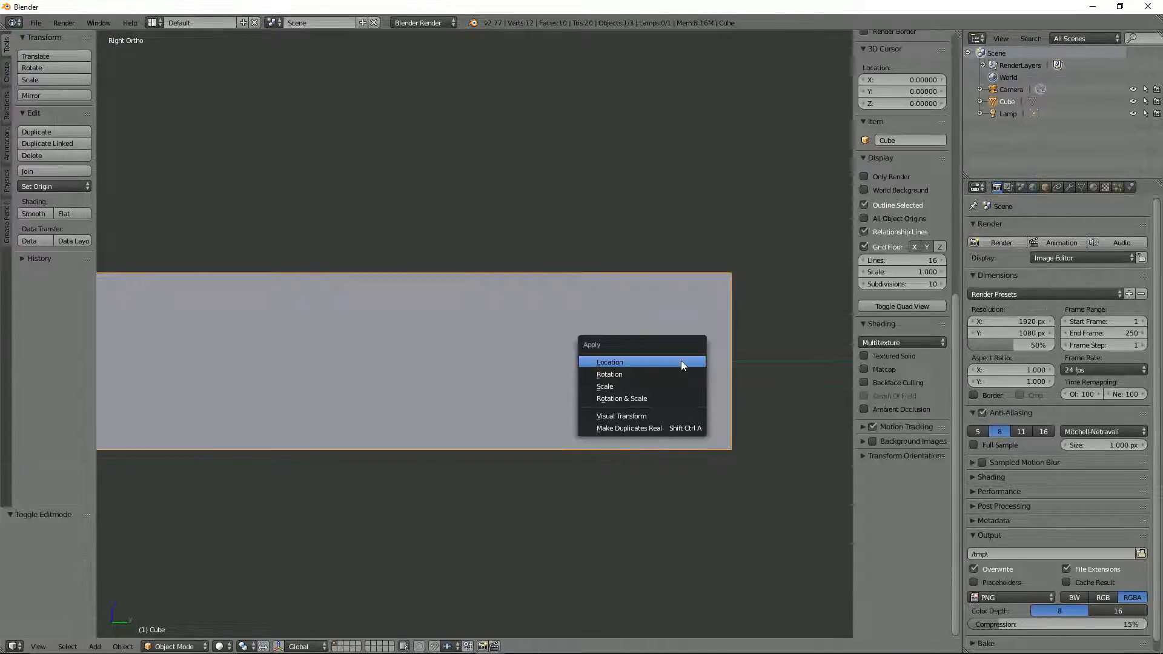
pyautogui.click(691, 395)
pyautogui.press('Tab')
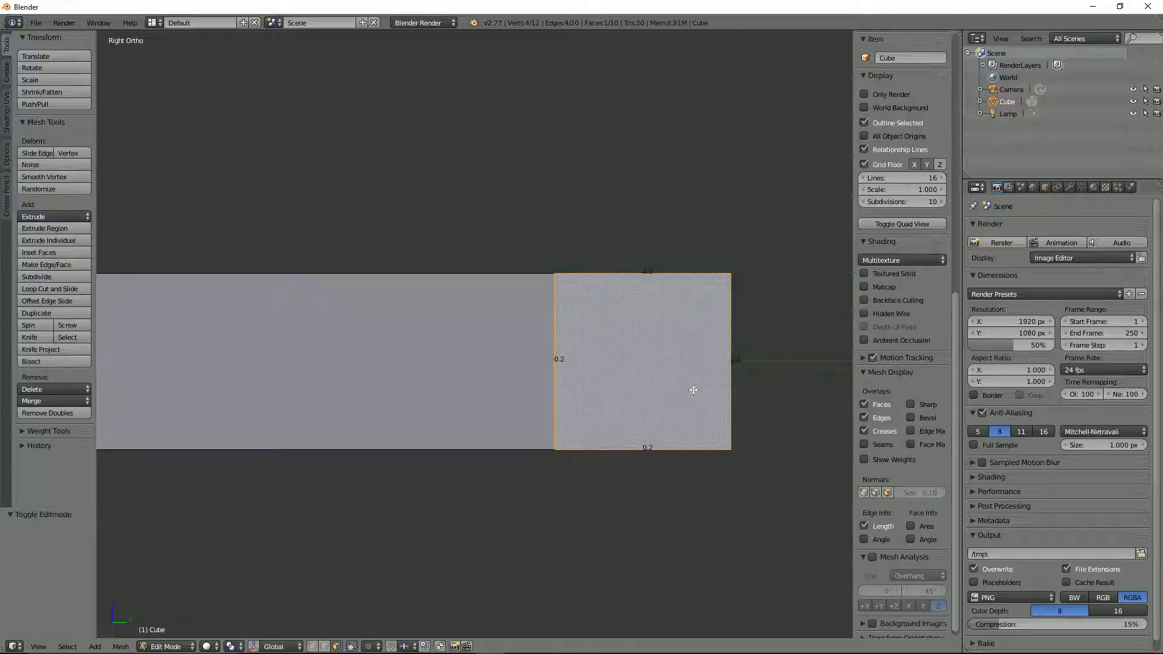
# Step: Extrude the top face of the narrow strip 1.8 upward along Z to form the upright backrest
pyautogui.scroll(1, 693, 390)
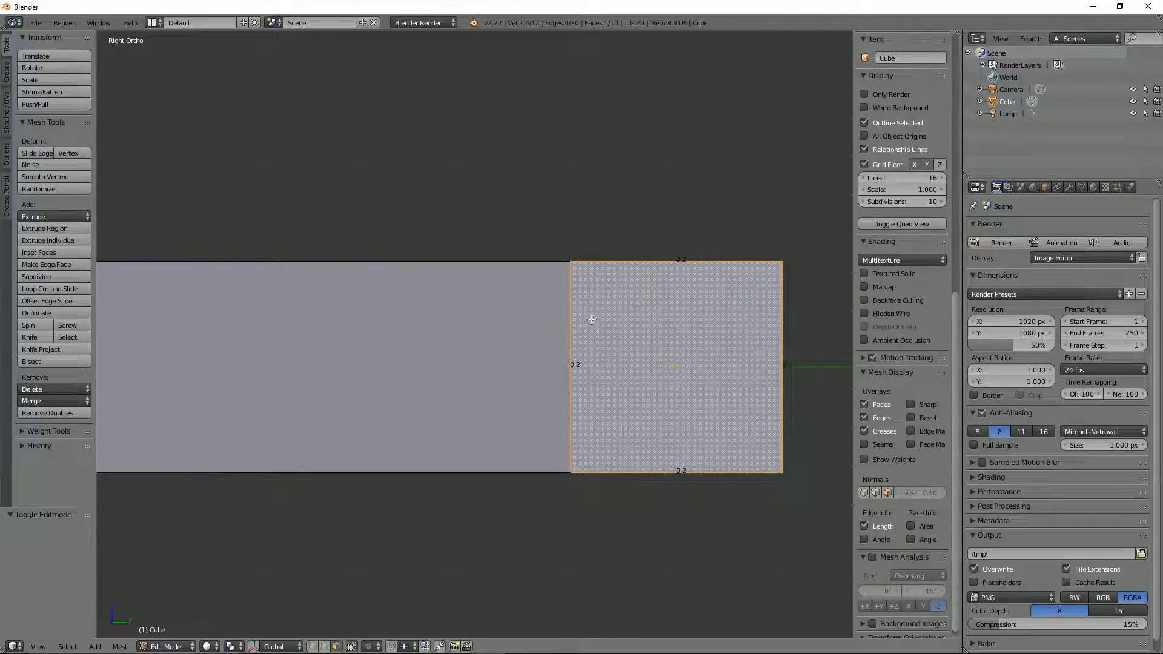
pyautogui.scroll(-3, 592, 320)
pyautogui.moveTo(594, 322); pyautogui.dragTo(558, 362, button='middle')
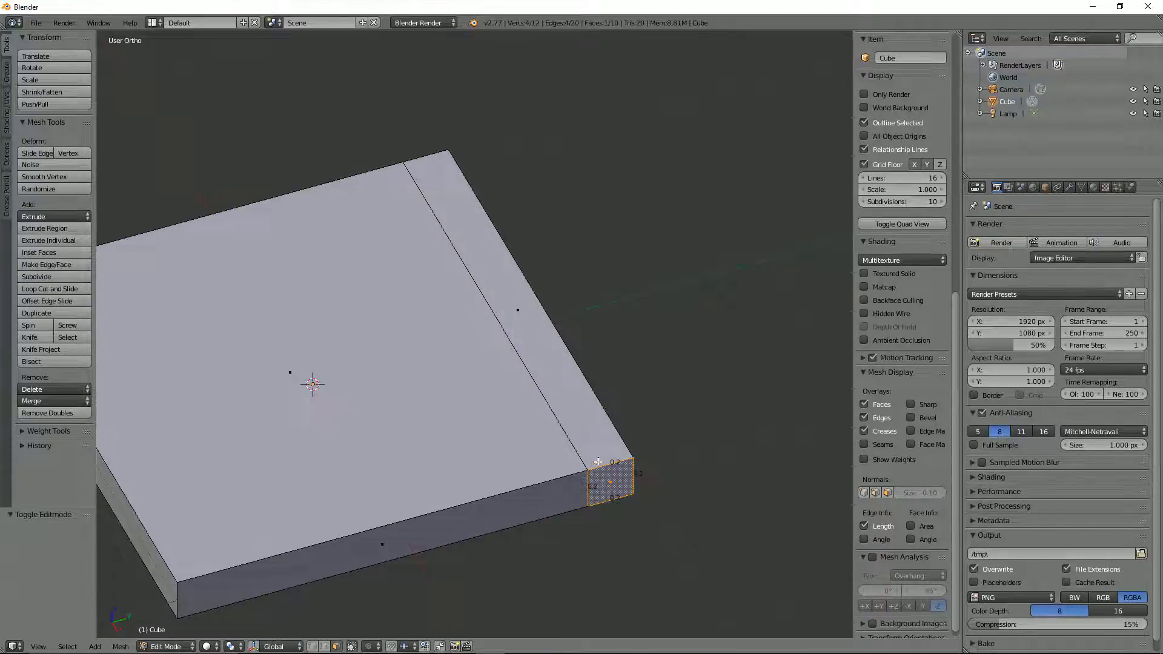
pyautogui.rightClick(573, 376)
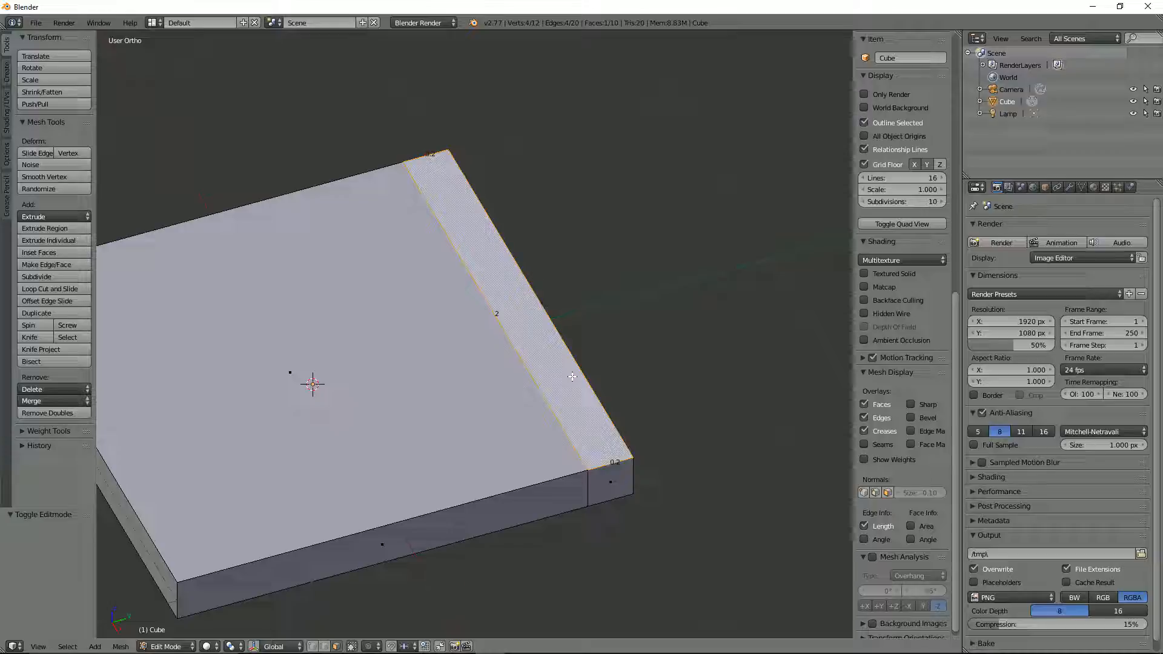
pyautogui.scroll(-3, 572, 376)
pyautogui.moveTo(559, 369); pyautogui.dragTo(527, 310, button='middle')
pyautogui.press('e')
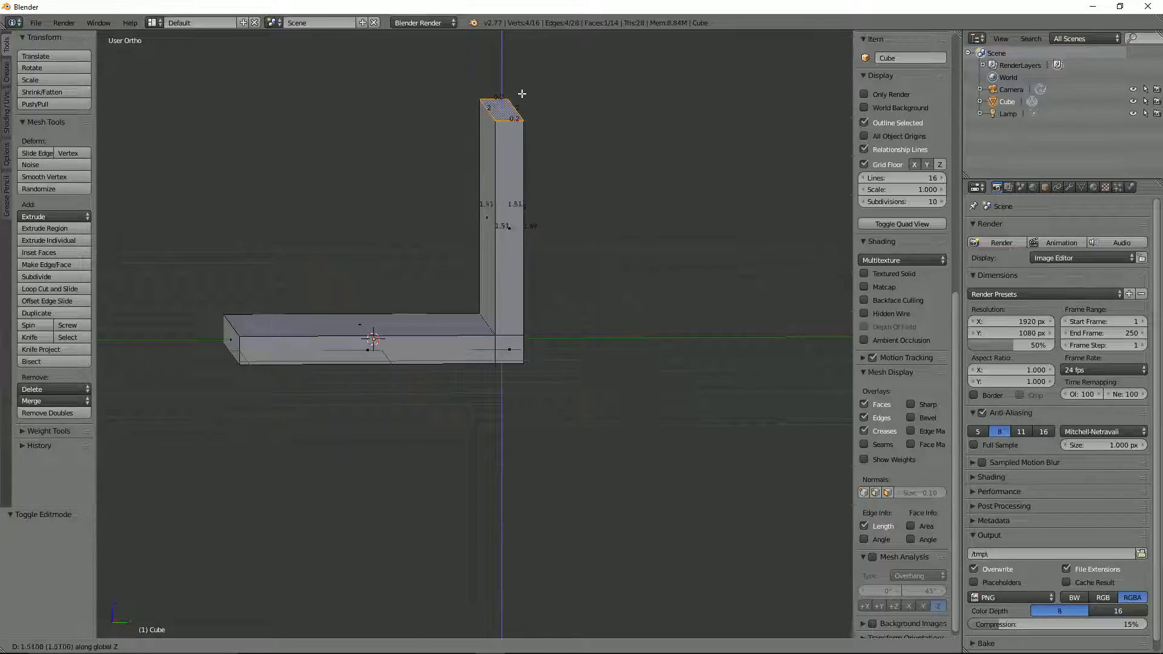
pyautogui.write('1.8')
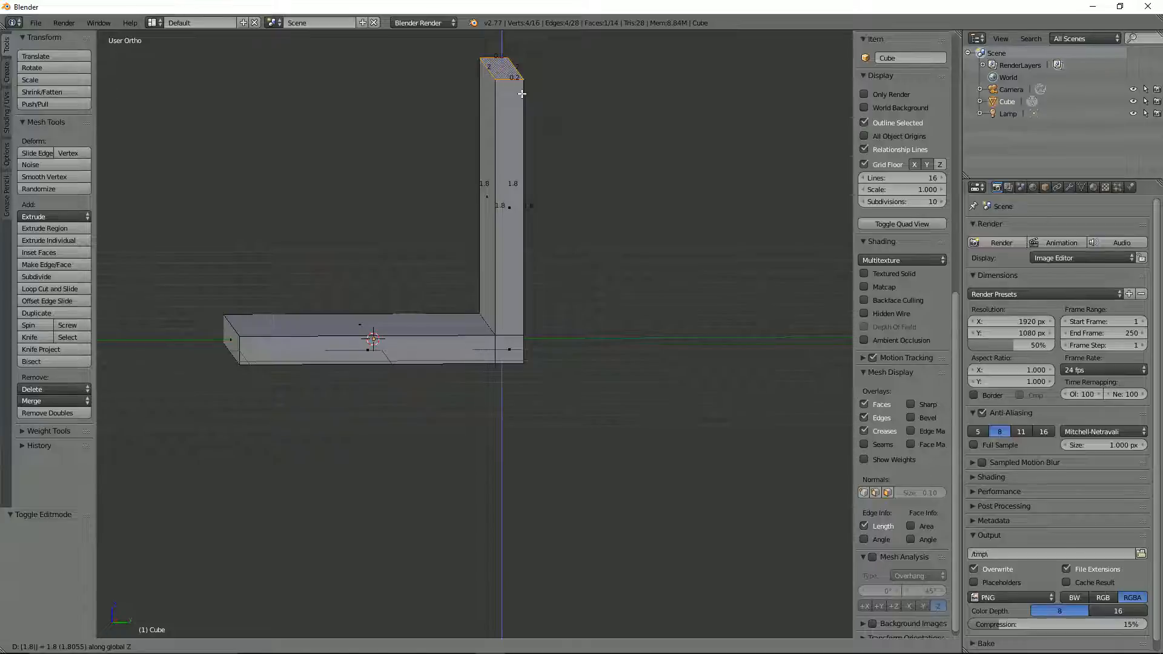
pyautogui.press('Return')
# Step: Select the backrest's inner face and the base's top face in turn to compare their edge lengths
pyautogui.moveTo(483, 127); pyautogui.dragTo(526, 194, button='middle')
pyautogui.rightClick(526, 194)
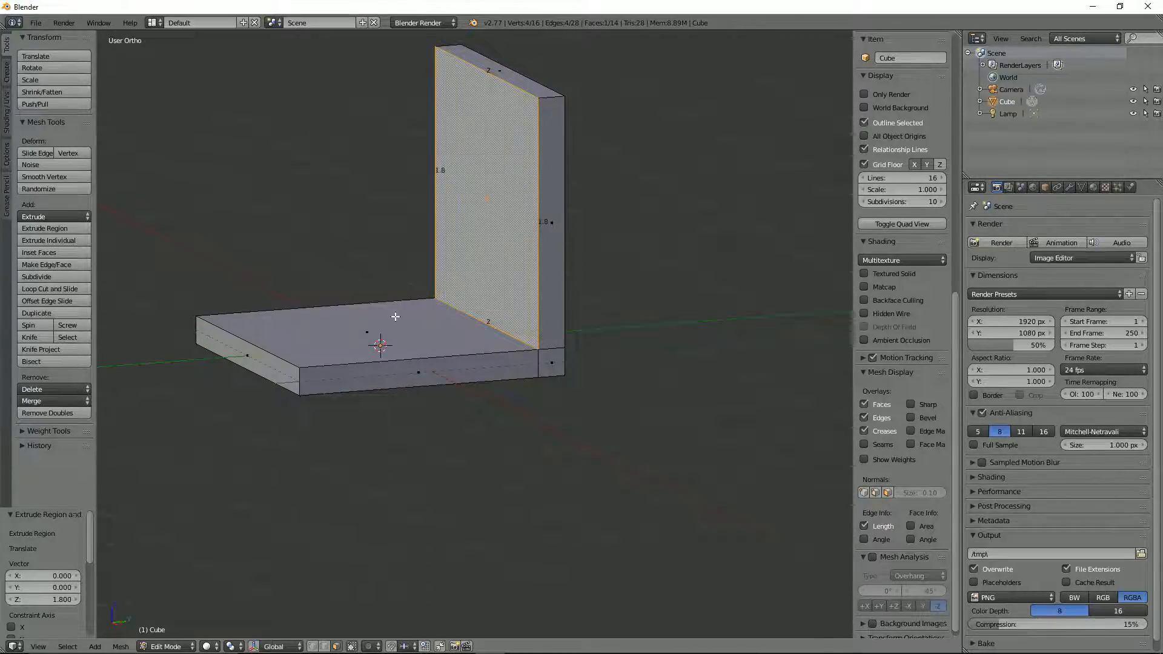
pyautogui.moveTo(395, 316); pyautogui.dragTo(456, 270, button='middle')
pyautogui.rightClick(389, 343)
# Step: Switch to Unity to look at the reference go-kart, and return to Blender
pyautogui.hotkey('alt', 'Tab')
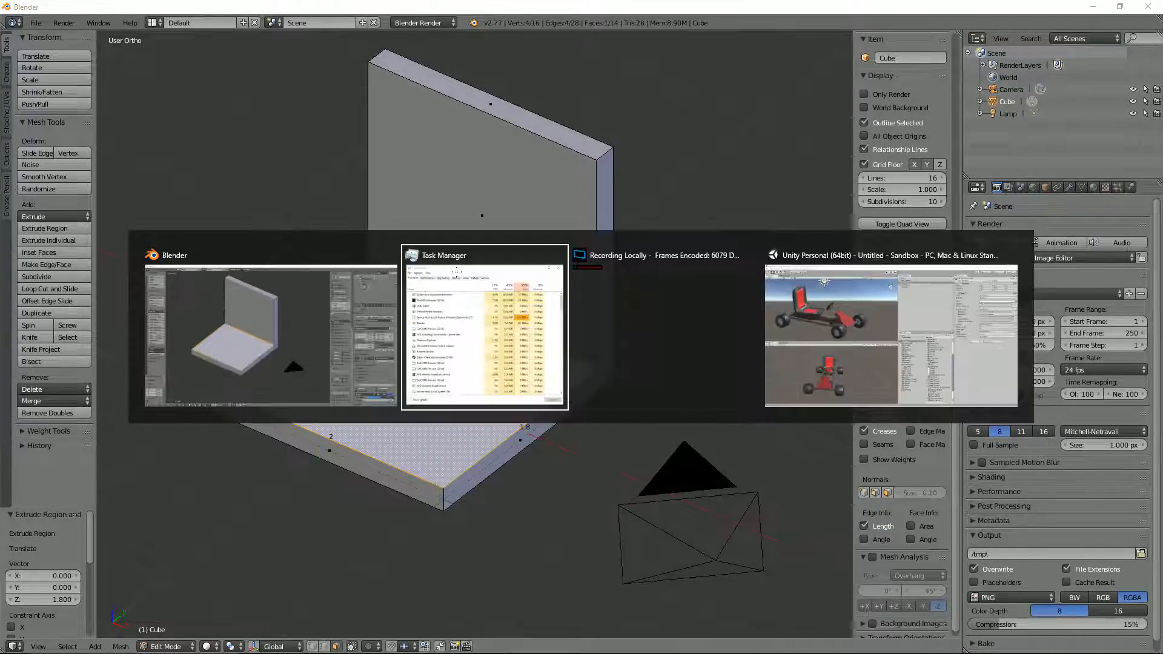
pyautogui.hotkey('alt', 'Tab')
pyautogui.hotkey('alt', 'Tab')
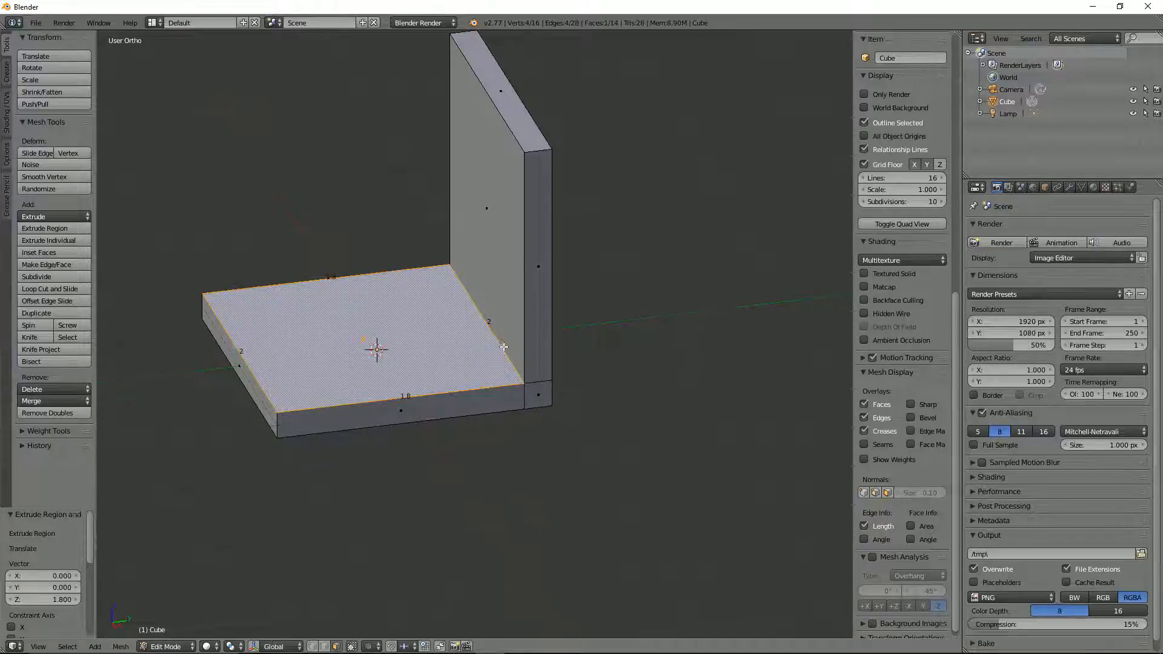
# Step: Add five evenly spaced loop cuts running through the base and backrest, and turn off the edge length overlay
pyautogui.moveTo(514, 338); pyautogui.dragTo(597, 349, button='middle')
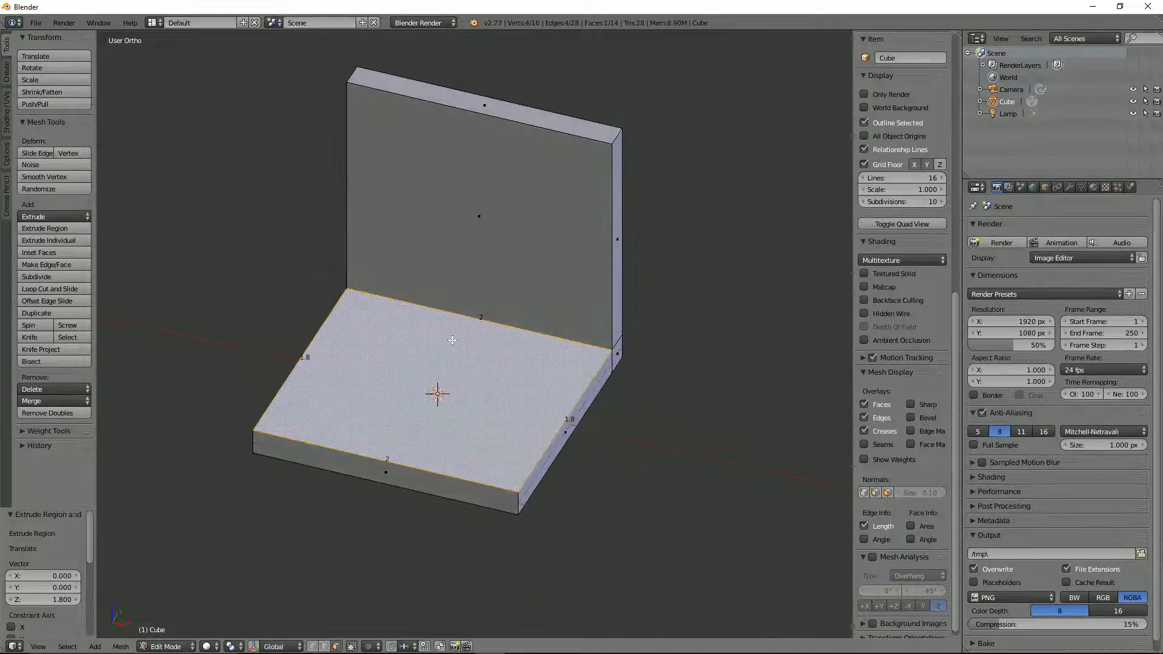
pyautogui.hotkey('ctrl', 'r')
pyautogui.scroll(1, 420, 312)
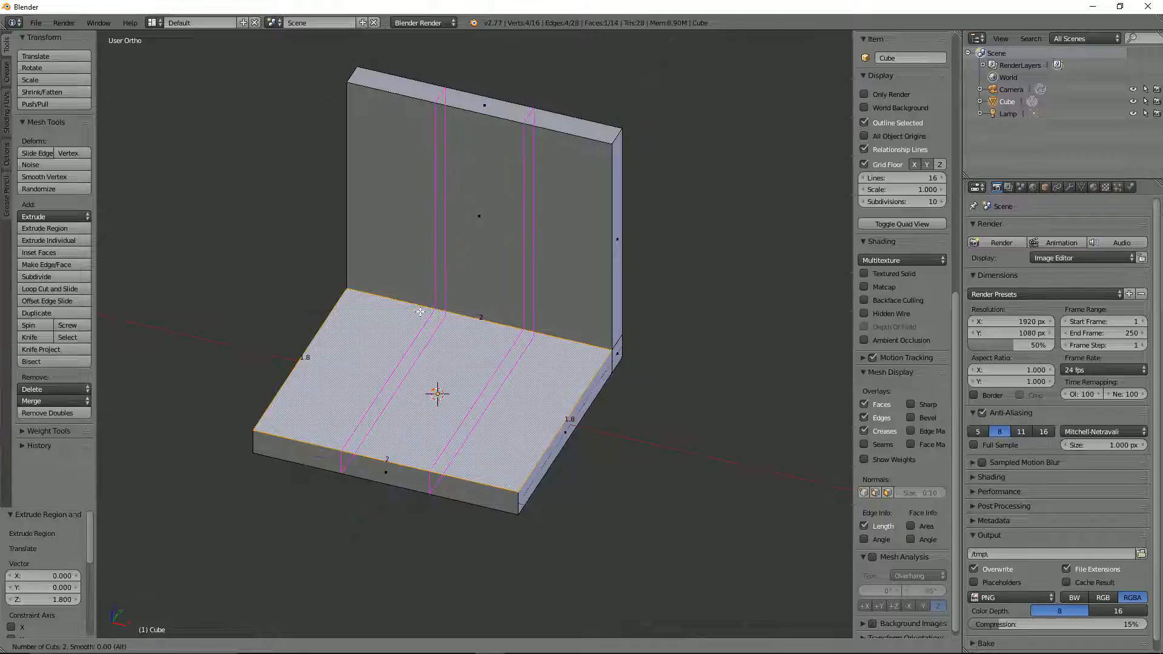
pyautogui.scroll(1, 420, 312)
pyautogui.scroll(2, 420, 312)
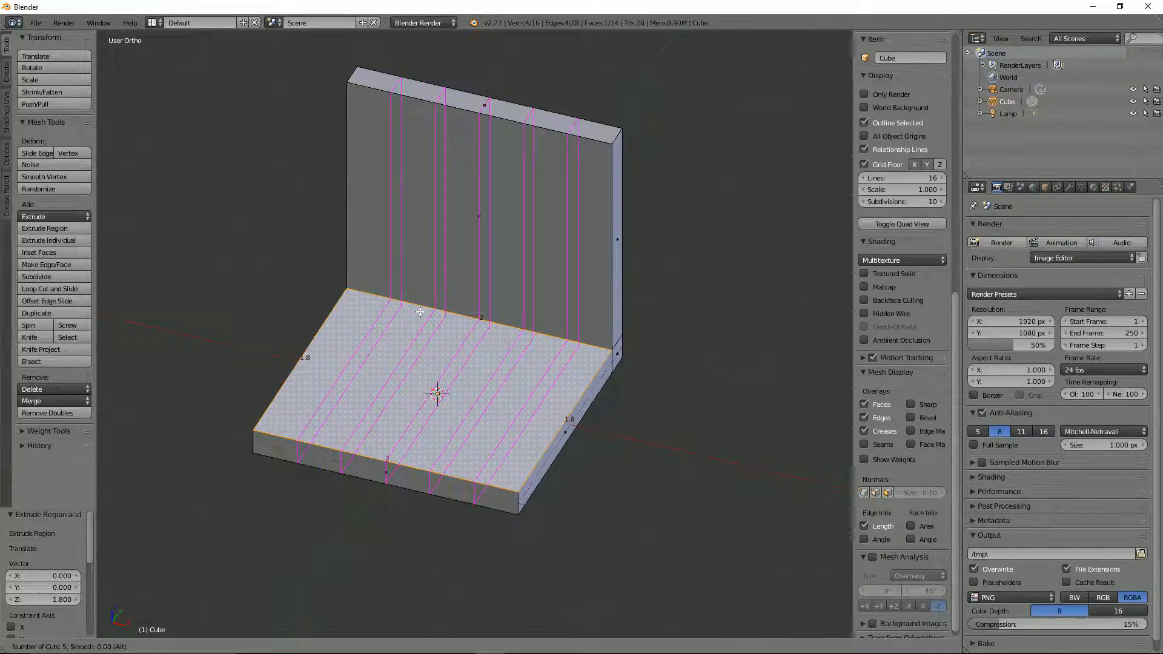
pyautogui.click(420, 312)
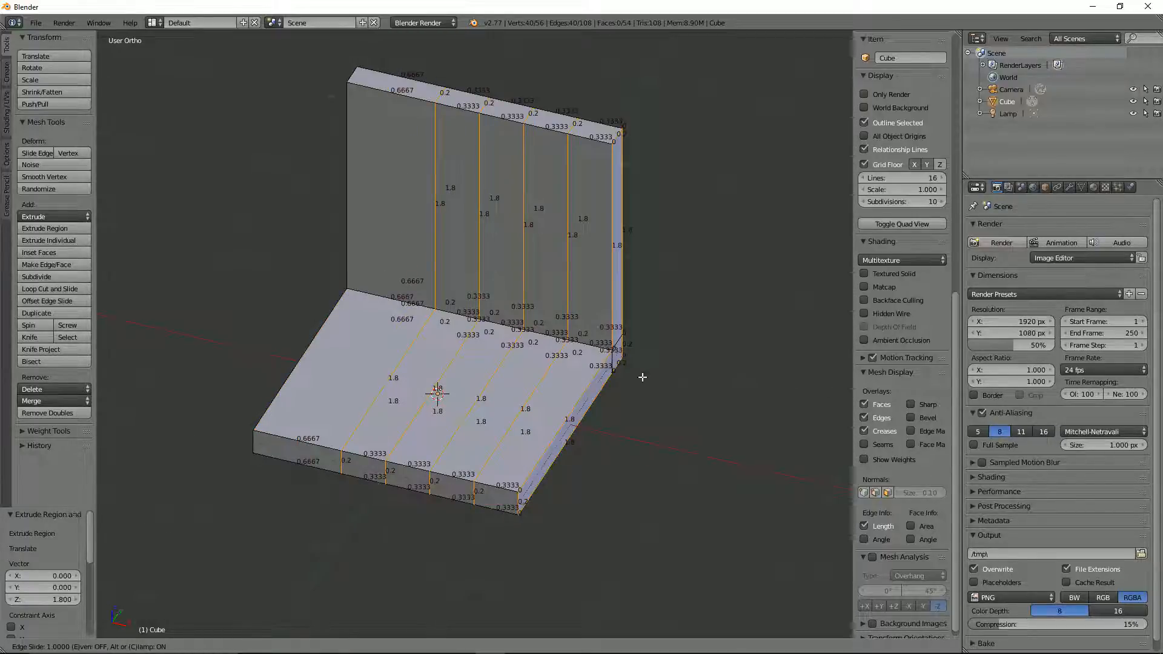
pyautogui.rightClick(486, 374)
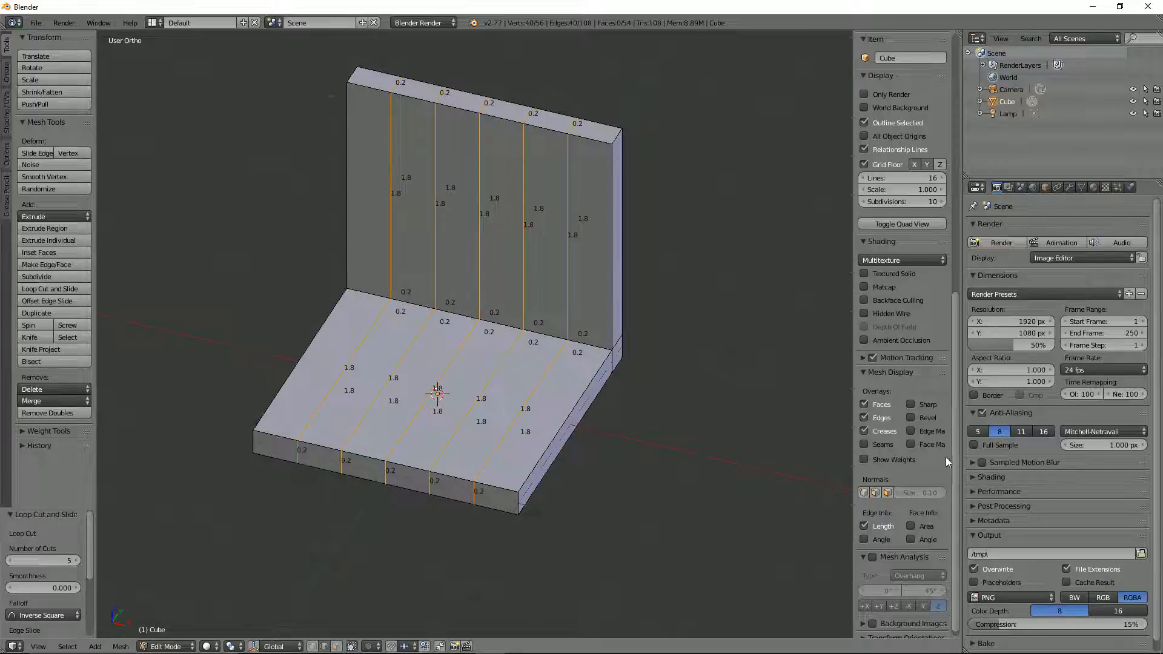
pyautogui.scroll(-1, 889, 509)
pyautogui.click(864, 519)
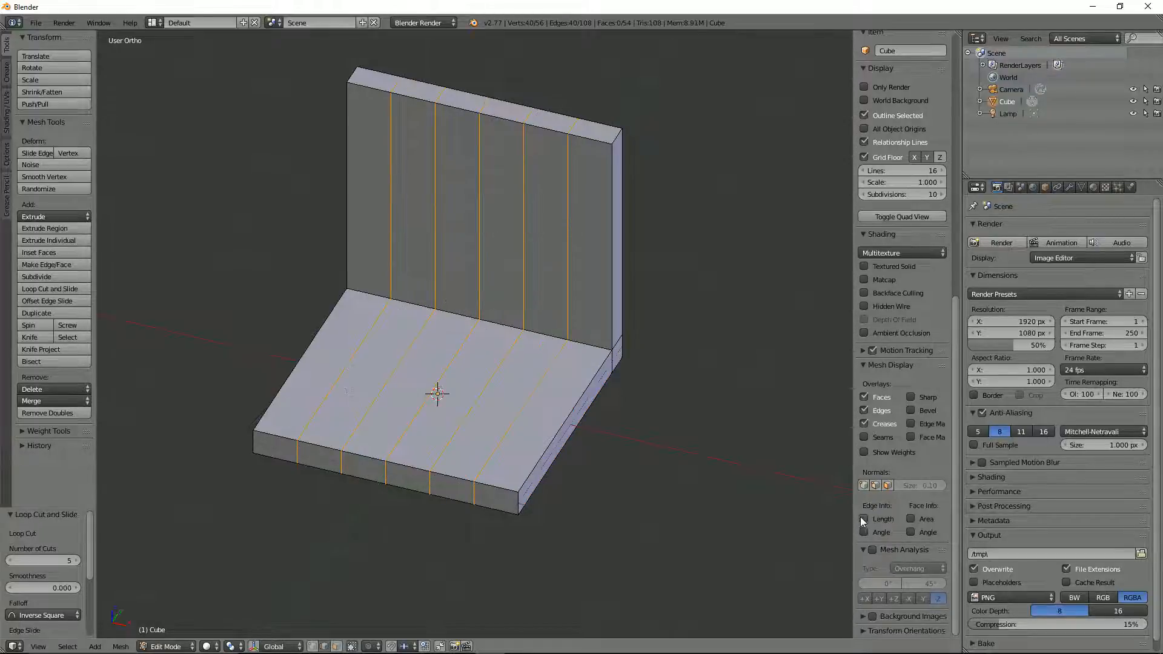
# Step: Switch to Unity, select the go_kart object and examine the wireframe of its seat up close
pyautogui.hotkey('alt', 'Tab')
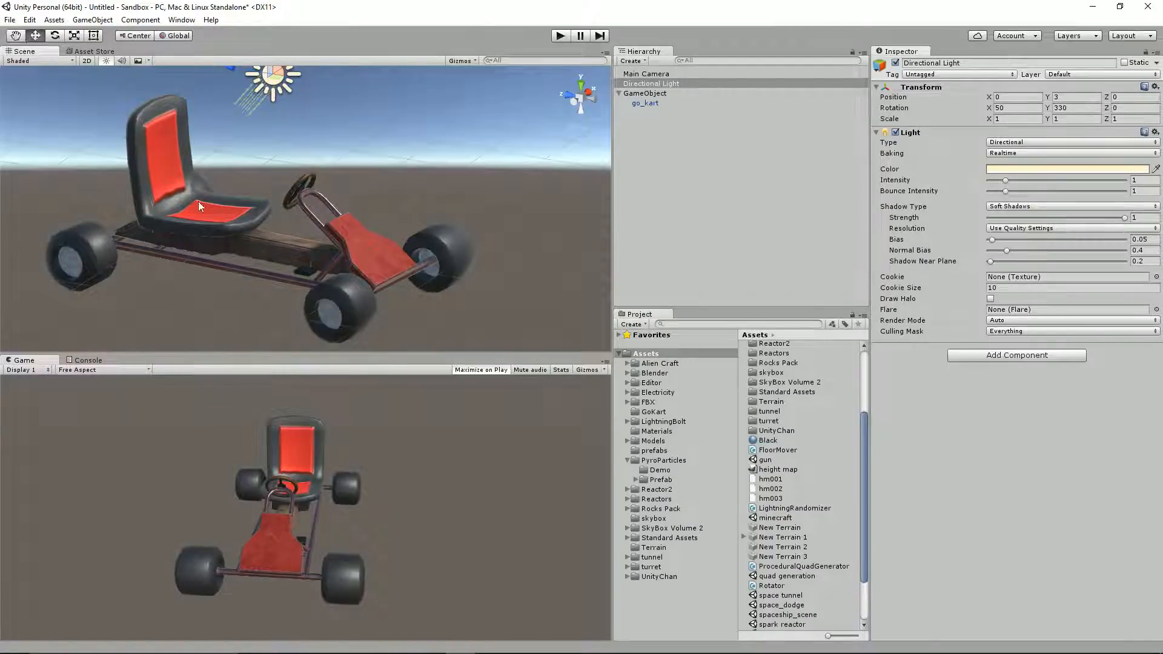
pyautogui.click(660, 104)
pyautogui.keyDown('alt'); pyautogui.moveTo(260, 120); pyautogui.dragTo(185, 131); pyautogui.keyUp('alt')
pyautogui.moveTo(184, 131); pyautogui.dragTo(301, 113, button='middle')
pyautogui.scroll(2, 154, 332)
pyautogui.scroll(3, 300, 180)
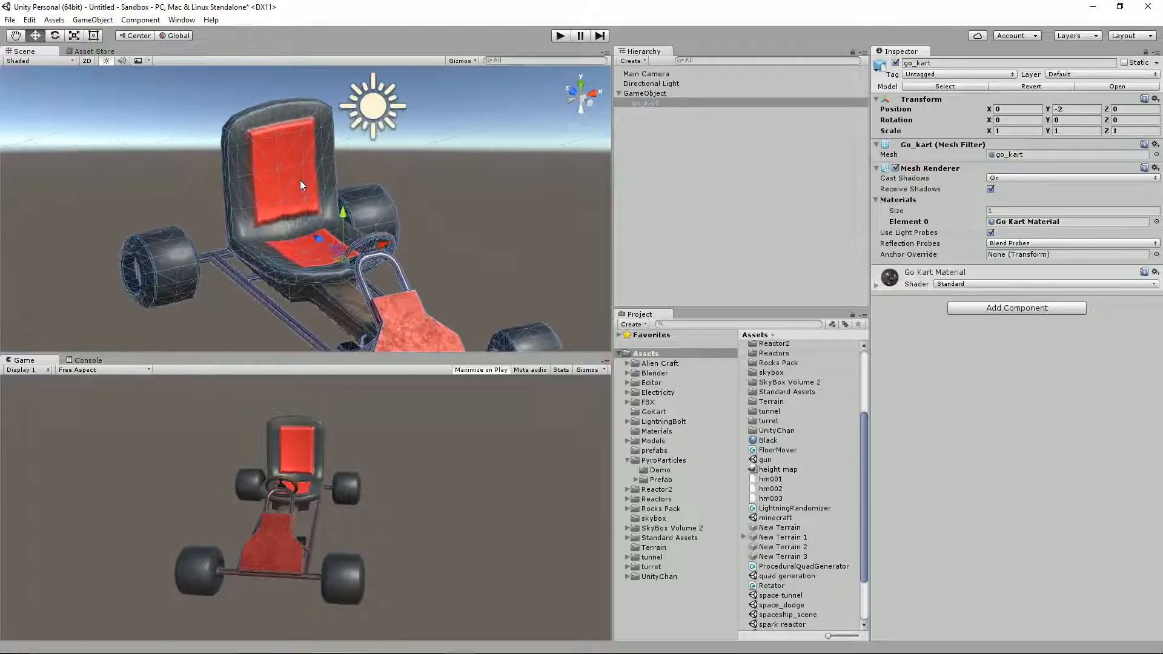
pyautogui.moveTo(300, 180); pyautogui.dragTo(319, 227, button='middle')
pyautogui.scroll(2, 318, 227)
pyautogui.scroll(-1, 320, 231)
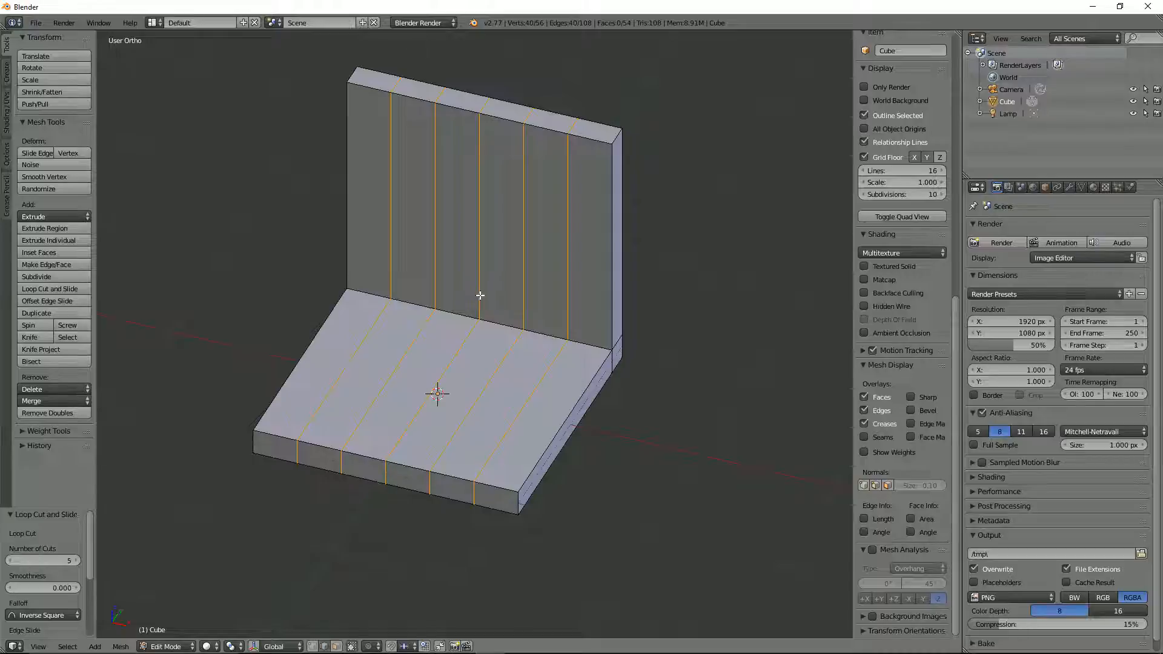
# Step: Add three evenly spaced loop cuts across the base in Blender, parallel to the backrest
pyautogui.hotkey('ctrl', 'r')
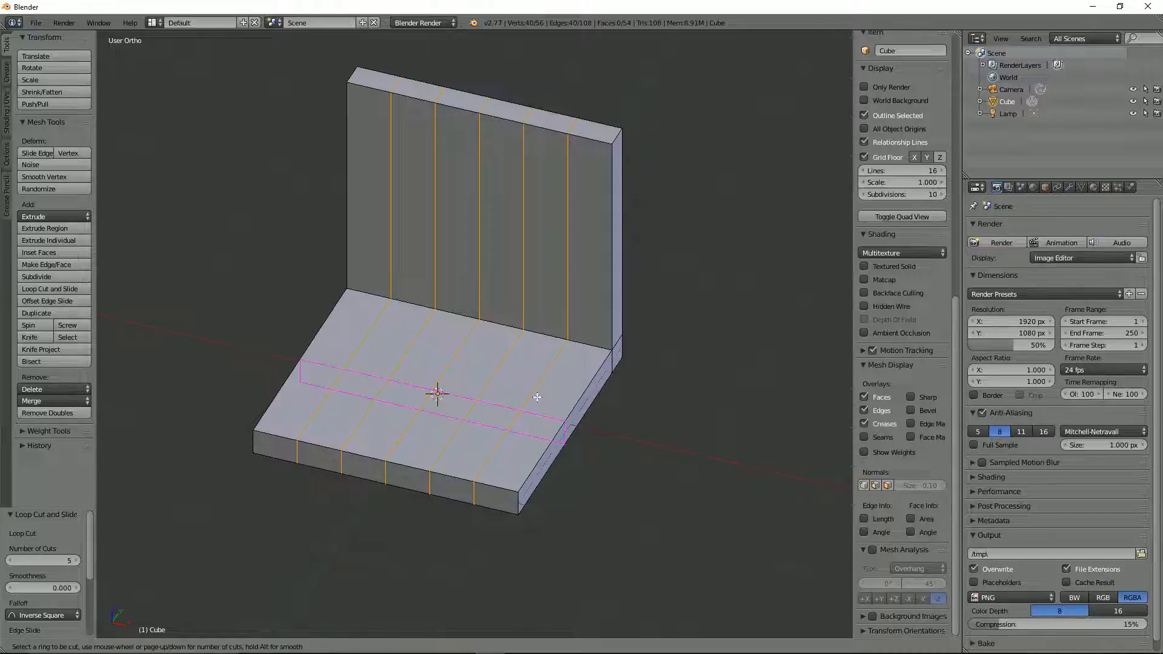
pyautogui.scroll(2, 536, 397)
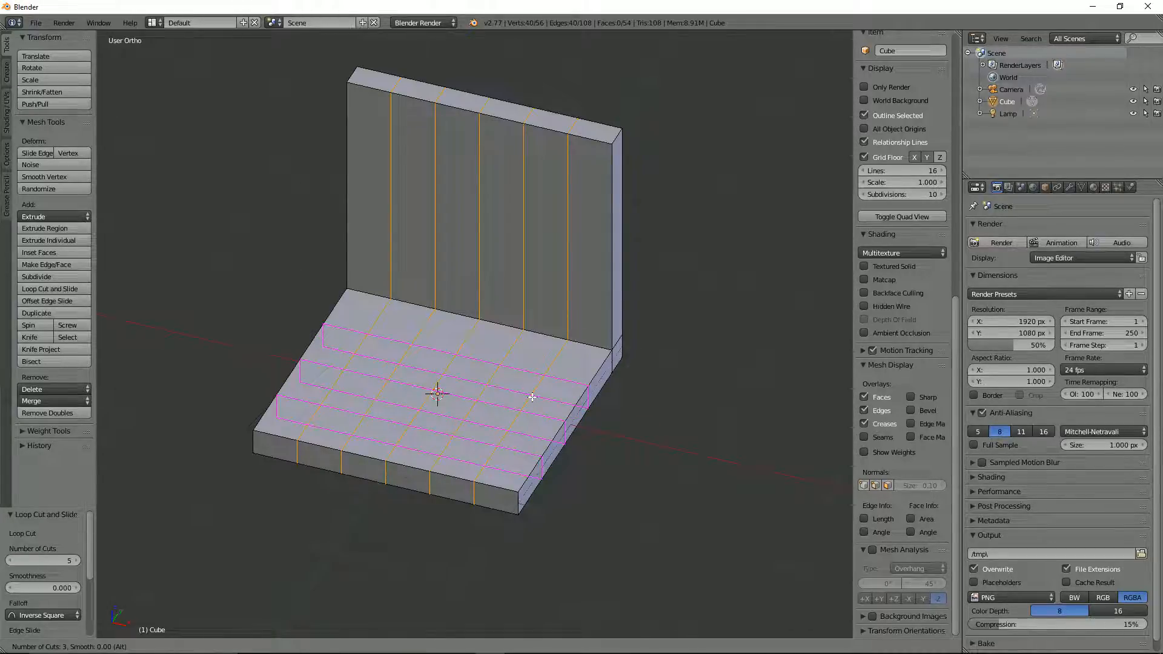
pyautogui.click(532, 397)
pyautogui.rightClick(532, 397)
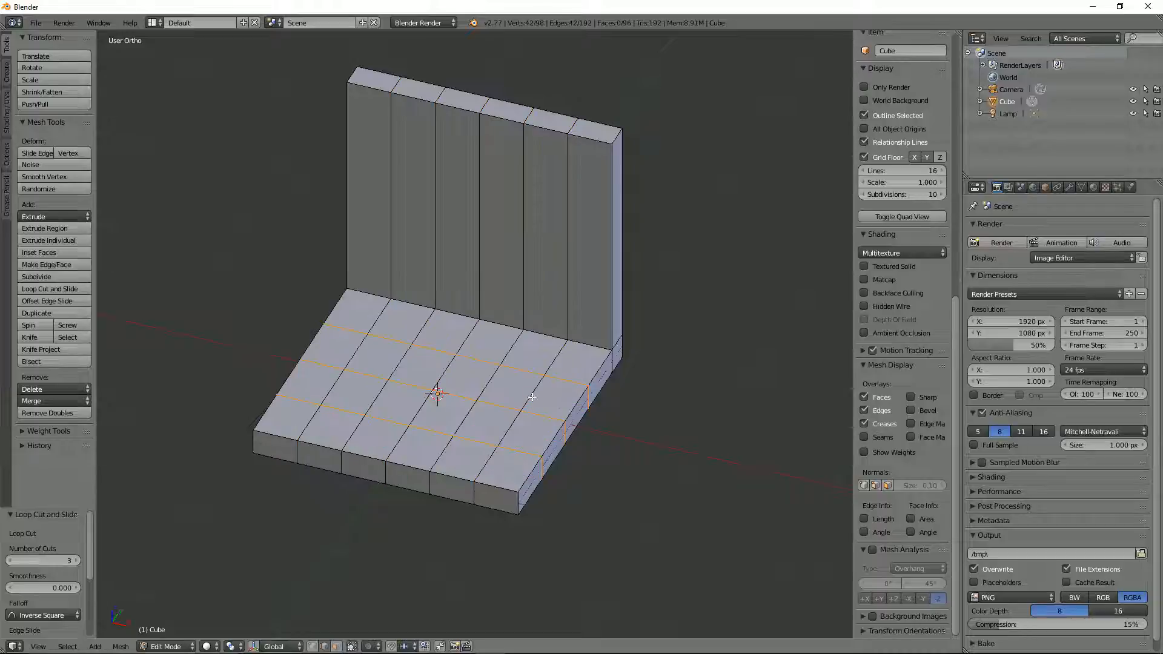
# Step: In edge select mode, select the backrest's centre edges on its front, top and rear, including the short edge below
pyautogui.moveTo(532, 397); pyautogui.dragTo(512, 346, button='middle')
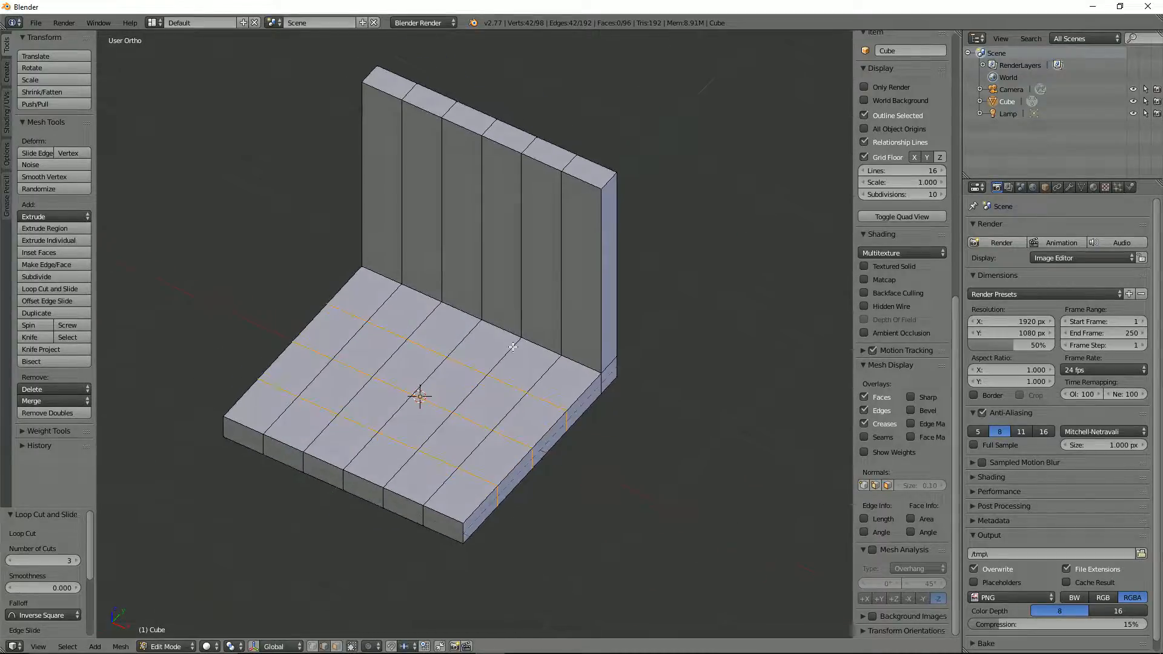
pyautogui.hotkey('ctrl', 'Tab')
pyautogui.click(512, 343)
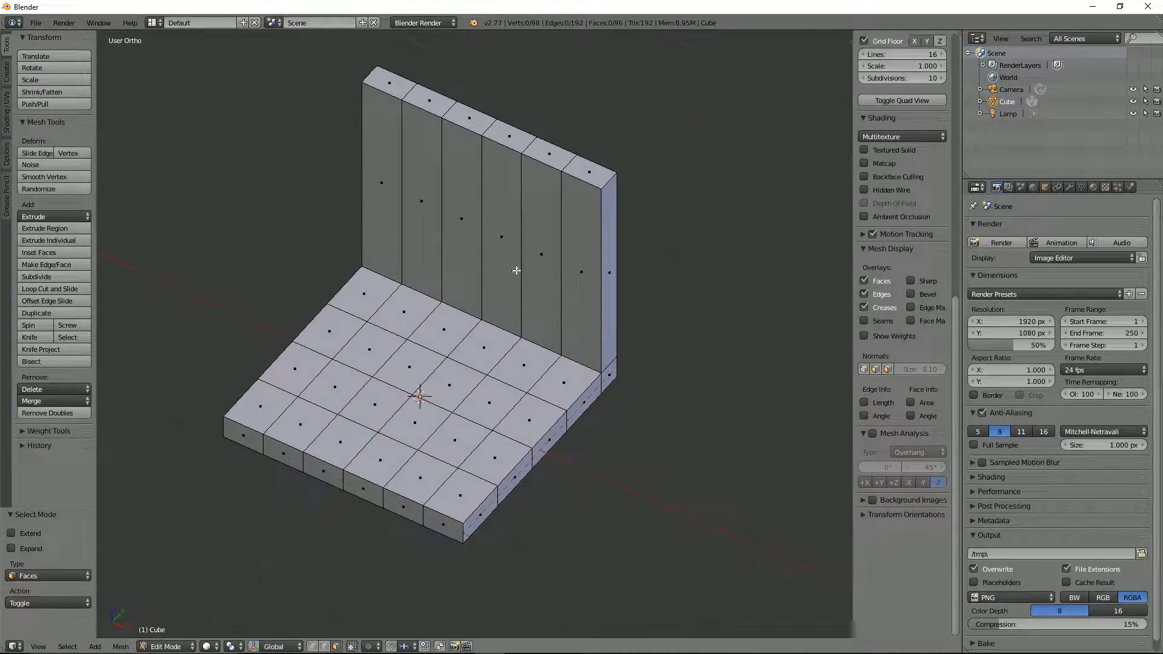
pyautogui.hotkey('ctrl', 'Tab')
pyautogui.click(474, 233)
pyautogui.rightClick(483, 234)
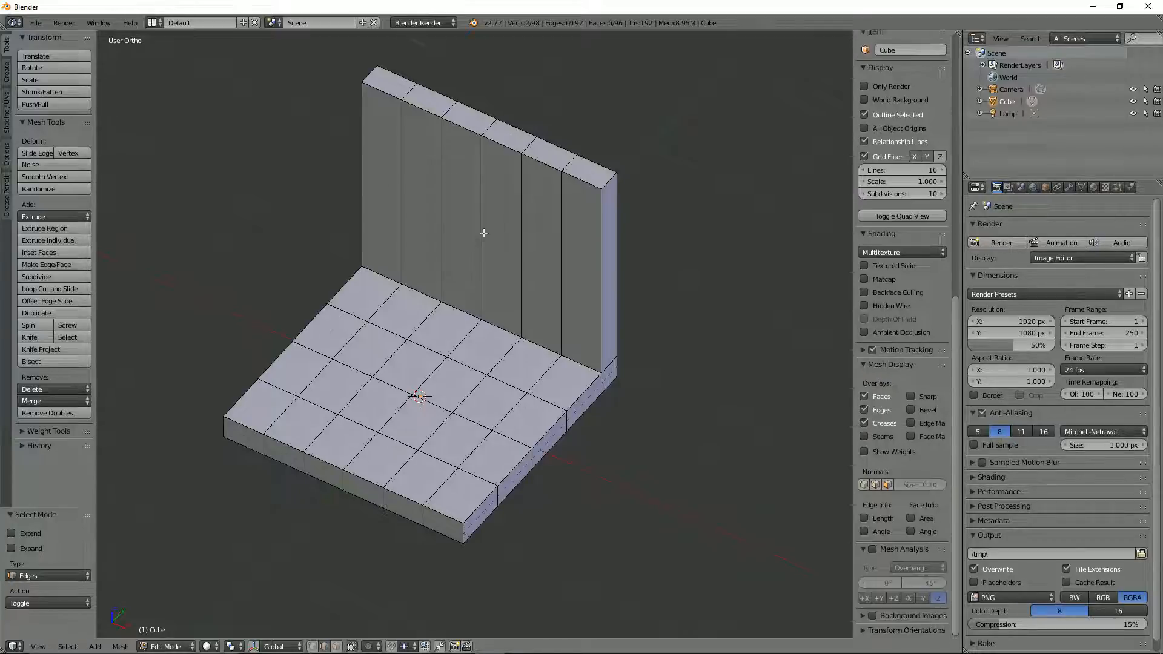
pyautogui.keyDown('shift'); pyautogui.rightClick(489, 129); pyautogui.keyUp('shift')
pyautogui.moveTo(569, 162); pyautogui.dragTo(416, 151, button='middle')
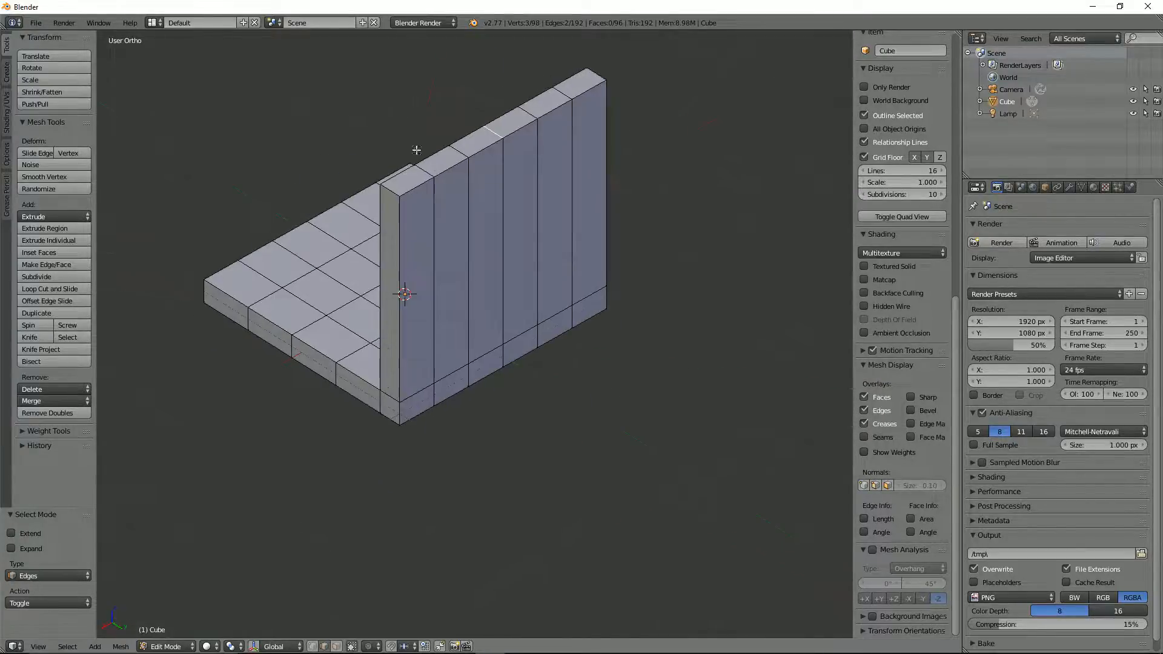
pyautogui.keyDown('shift'); pyautogui.rightClick(505, 216); pyautogui.keyUp('shift')
pyautogui.keyDown('shift'); pyautogui.rightClick(505, 341); pyautogui.keyUp('shift')
# Step: Try to move the backrest's selected centre edges along the Y axis
pyautogui.moveTo(506, 341); pyautogui.dragTo(535, 313, button='middle')
pyautogui.press('g')
pyautogui.press('y')
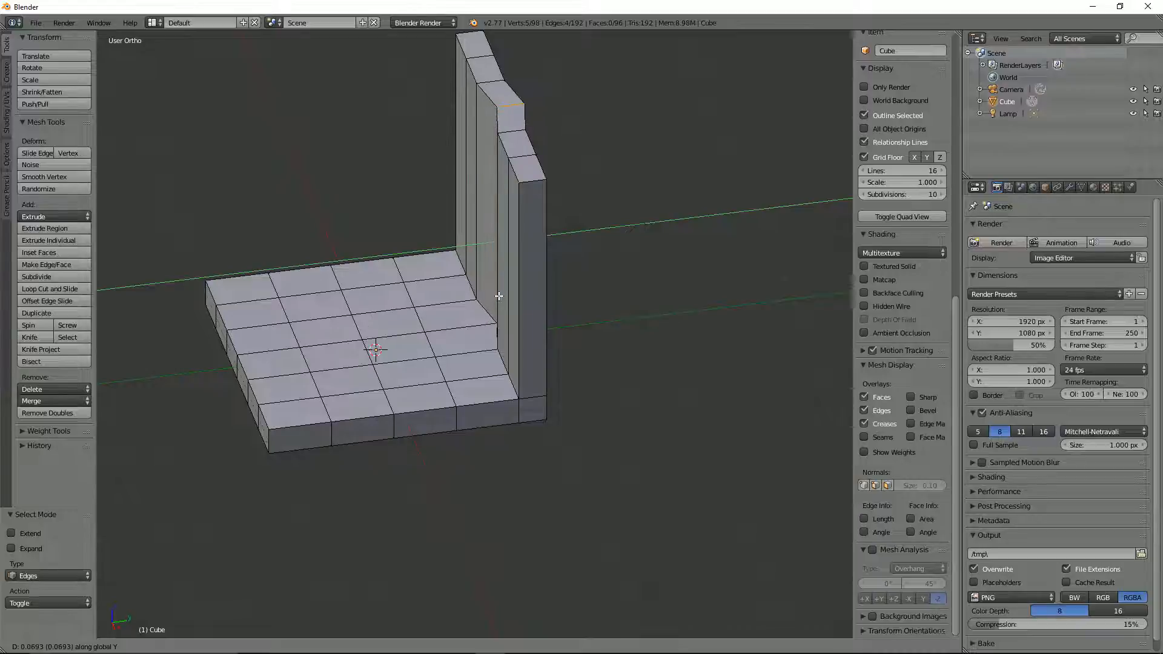
pyautogui.click(495, 296)
# Step: Enable proportional editing in top orthographic view and try moving the centre edges along Y with Smooth falloff
pyautogui.press('KP_7')
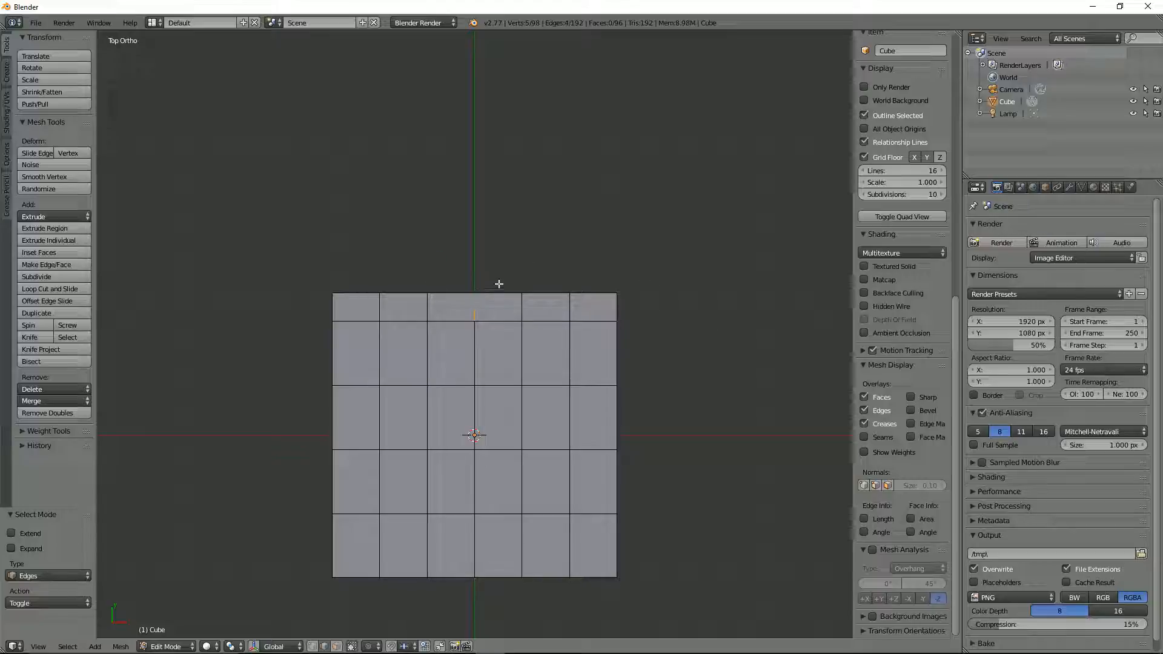
pyautogui.press('o')
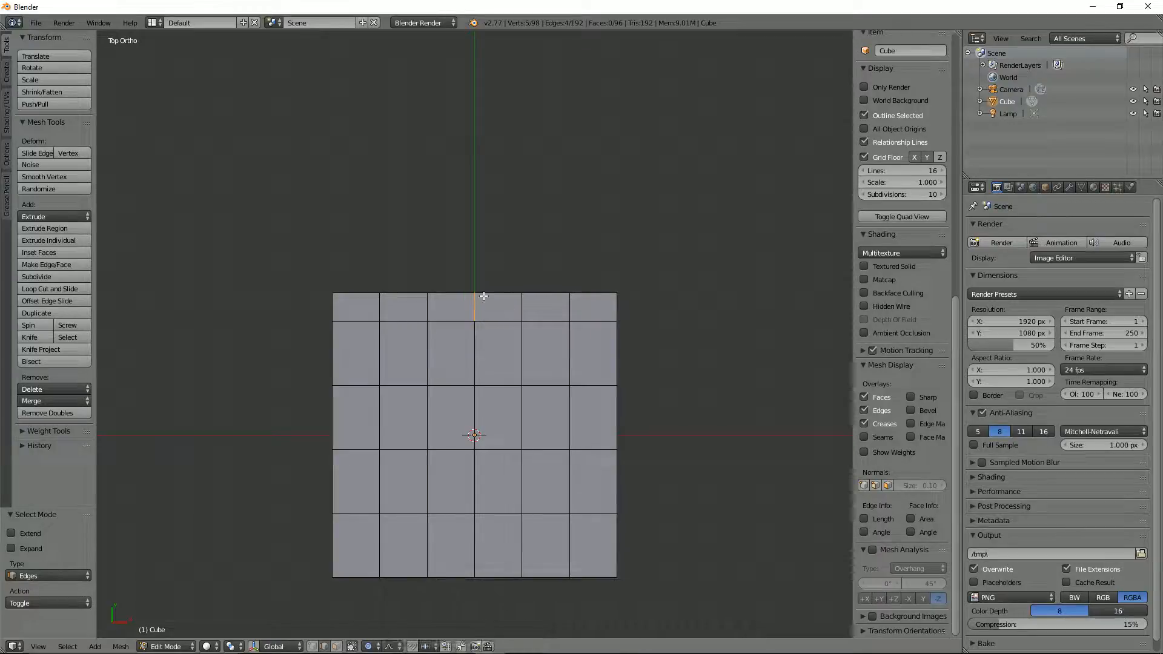
pyautogui.press('g')
pyautogui.press('y')
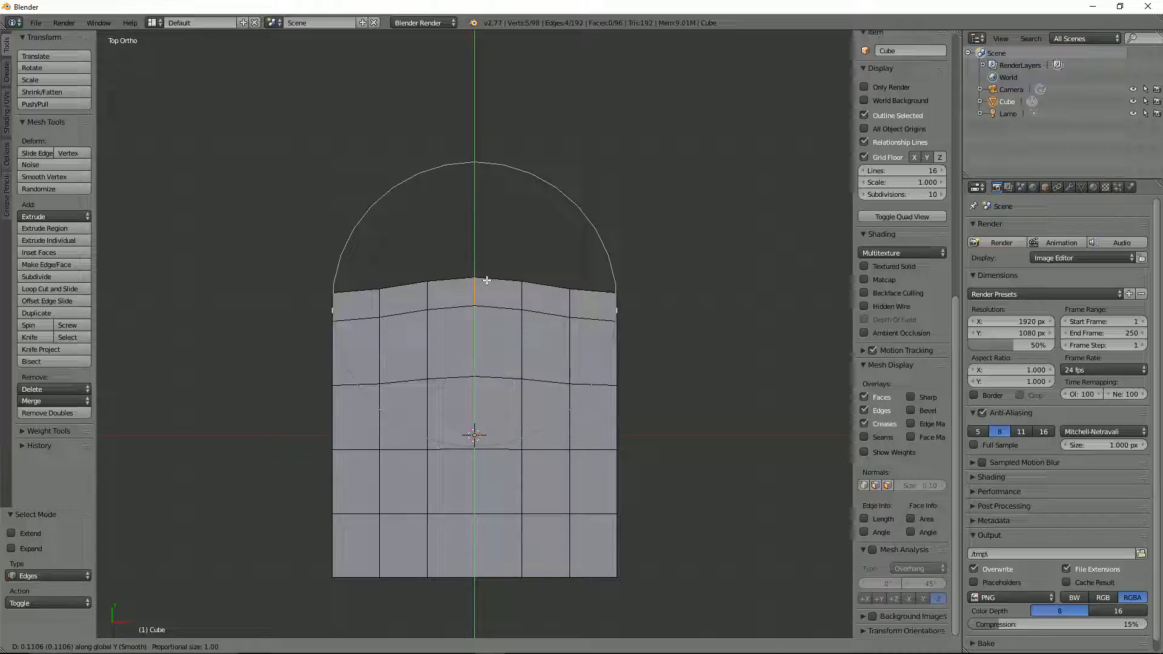
pyautogui.rightClick(487, 281)
# Step: Set the proportional editing falloff to Root and move the backrest's centre edges about 0.17 along Y
pyautogui.click(391, 646)
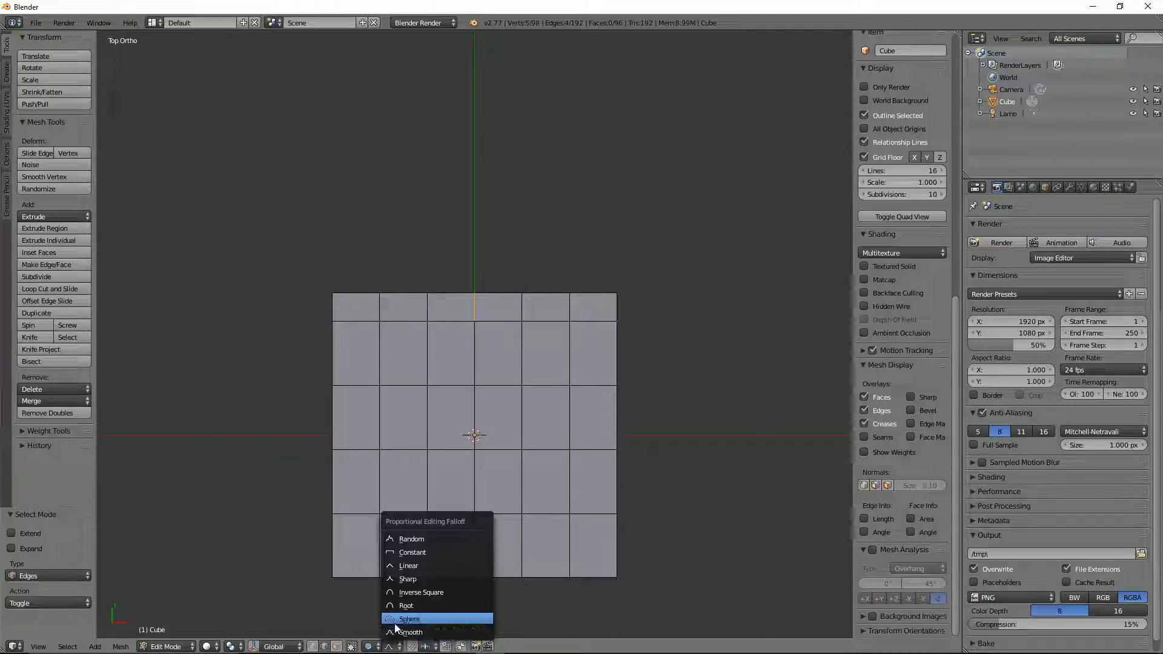
pyautogui.click(402, 605)
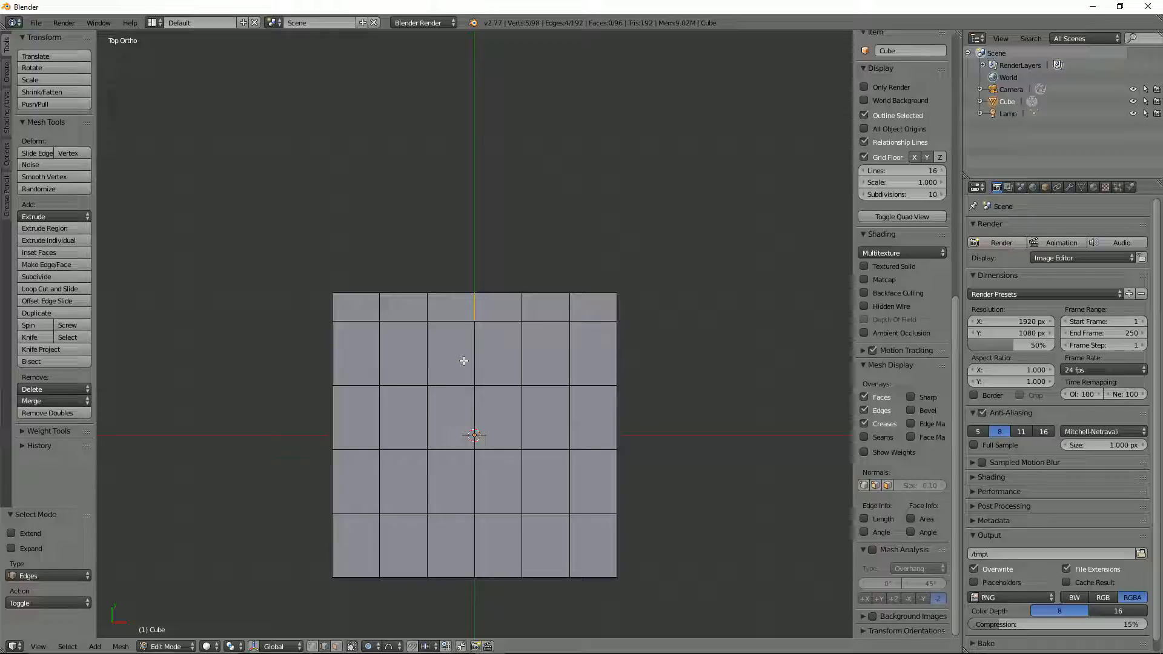
pyautogui.press('g')
pyautogui.press('y')
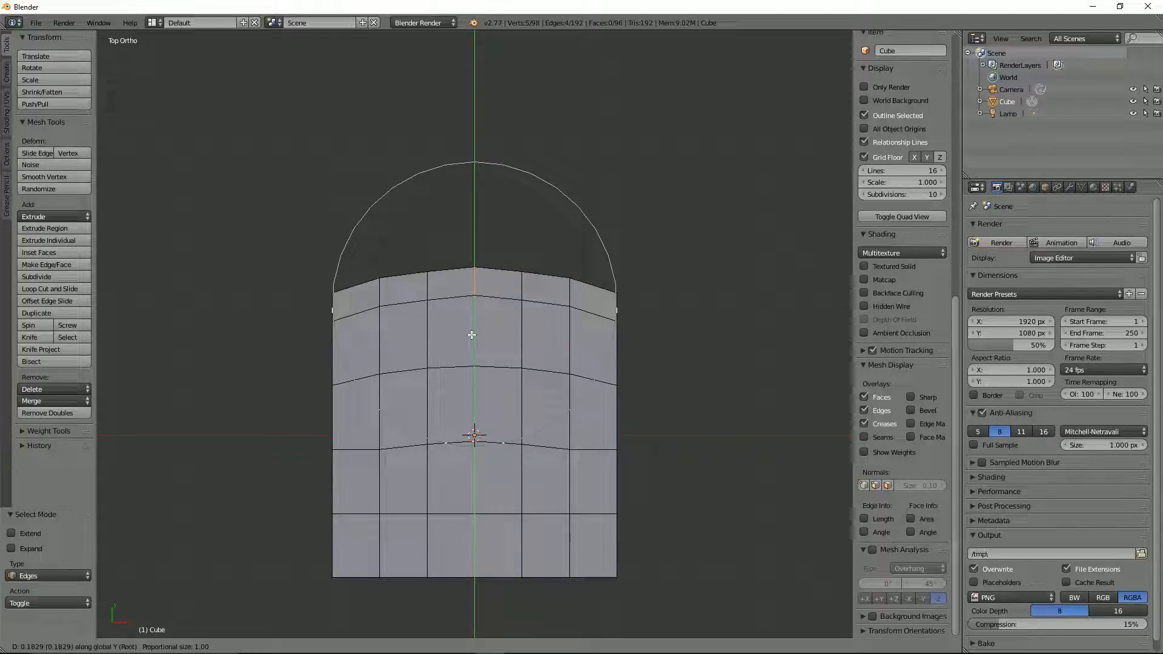
pyautogui.click(497, 350)
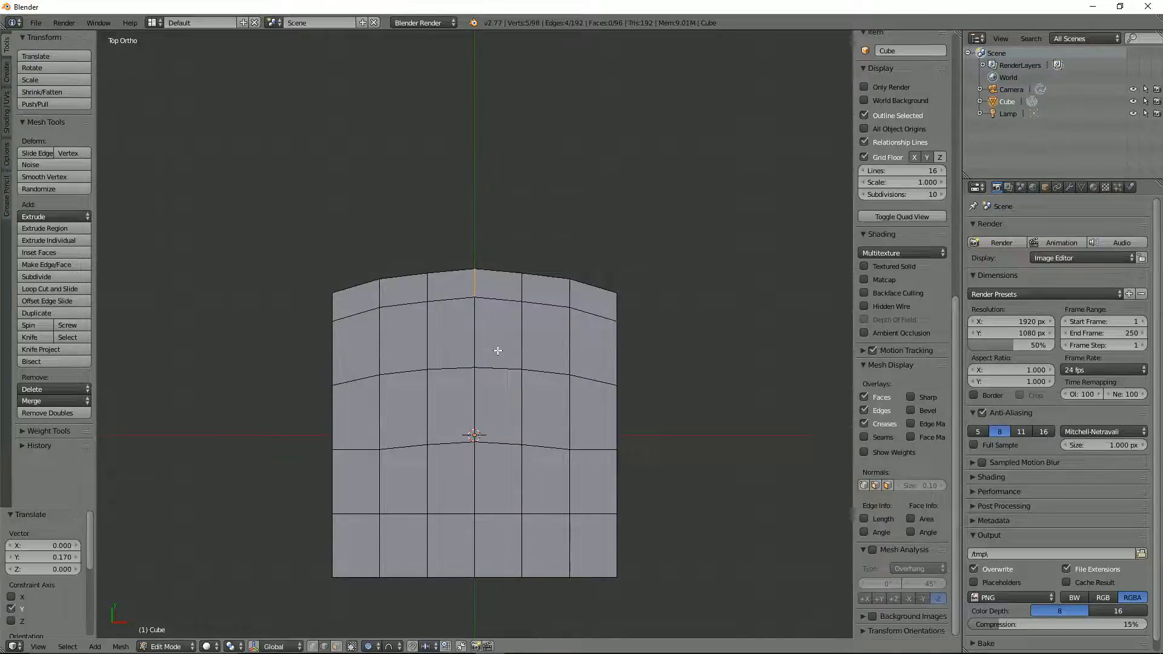
# Step: Select the seat's centre edge loop, excluding the backrest's front, top and rear centre edges and the short edge below
pyautogui.moveTo(497, 351); pyautogui.dragTo(506, 278, button='middle')
pyautogui.keyDown('alt'); pyautogui.rightClick(491, 384); pyautogui.keyUp('alt')
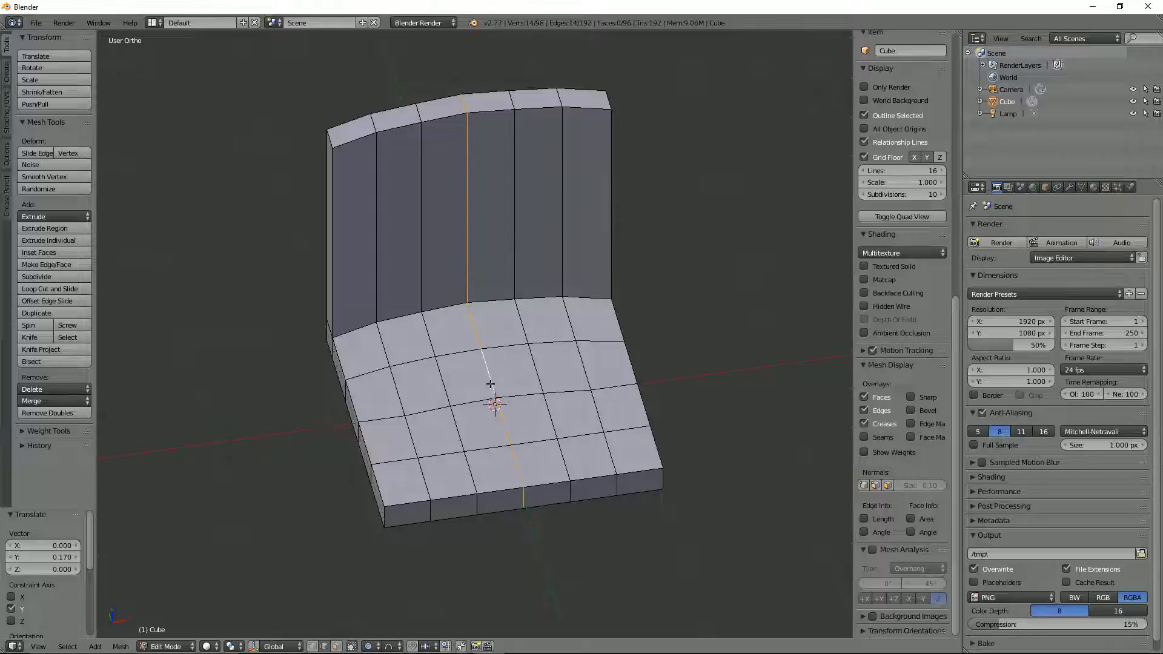
pyautogui.keyDown('shift'); pyautogui.rightClick(447, 225); pyautogui.keyUp('shift')
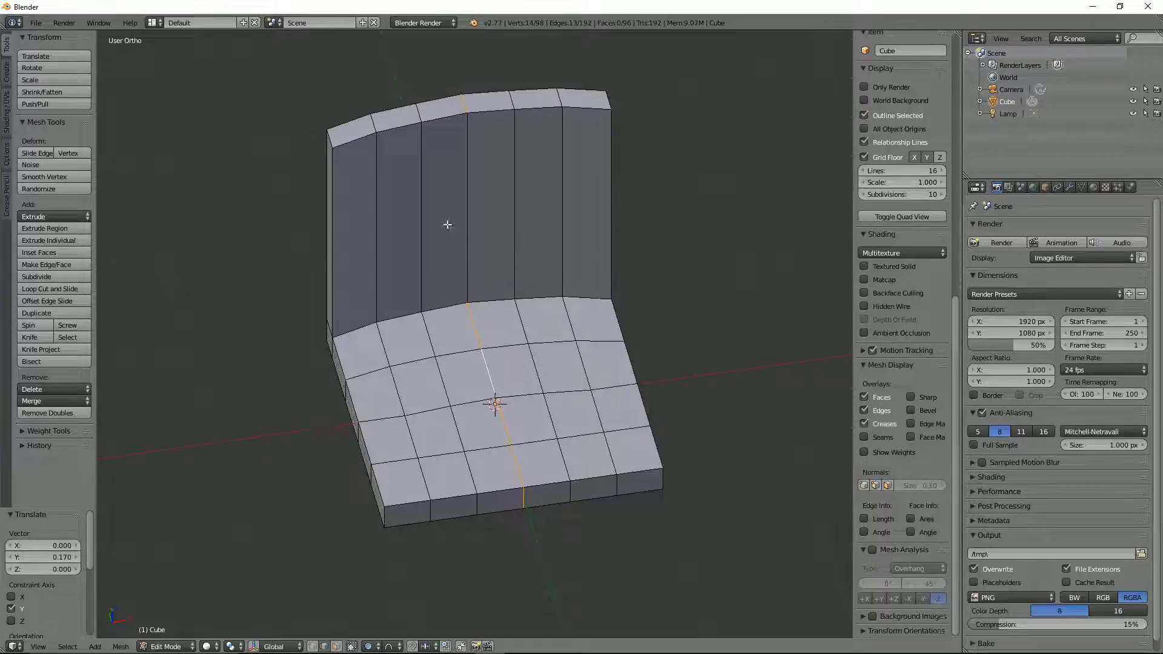
pyautogui.keyDown('shift'); pyautogui.rightClick(470, 103); pyautogui.keyUp('shift')
pyautogui.moveTo(444, 158); pyautogui.dragTo(503, 242, button='middle')
pyautogui.keyDown('shift'); pyautogui.rightClick(440, 259); pyautogui.keyUp('shift')
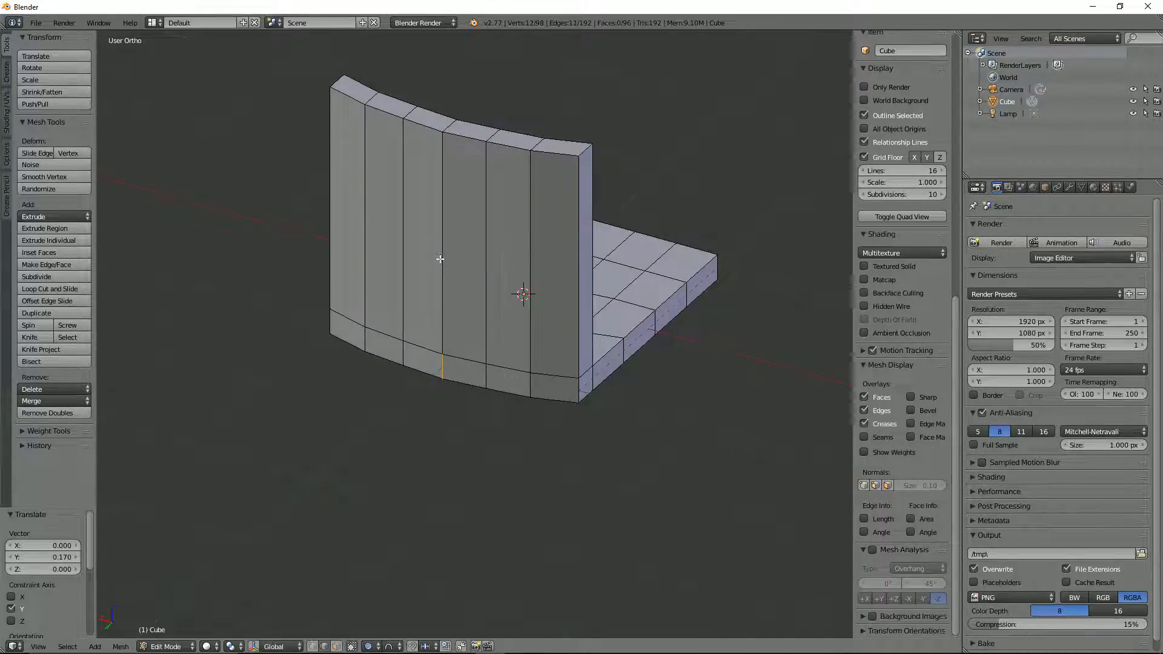
pyautogui.keyDown('shift'); pyautogui.rightClick(444, 358); pyautogui.keyUp('shift')
pyautogui.moveTo(449, 382); pyautogui.dragTo(247, 345, button='middle')
# Step: In front orthographic view, move the seat base's centre edges about 0.14 down along Z with Root proportional falloff
pyautogui.press('KP_1')
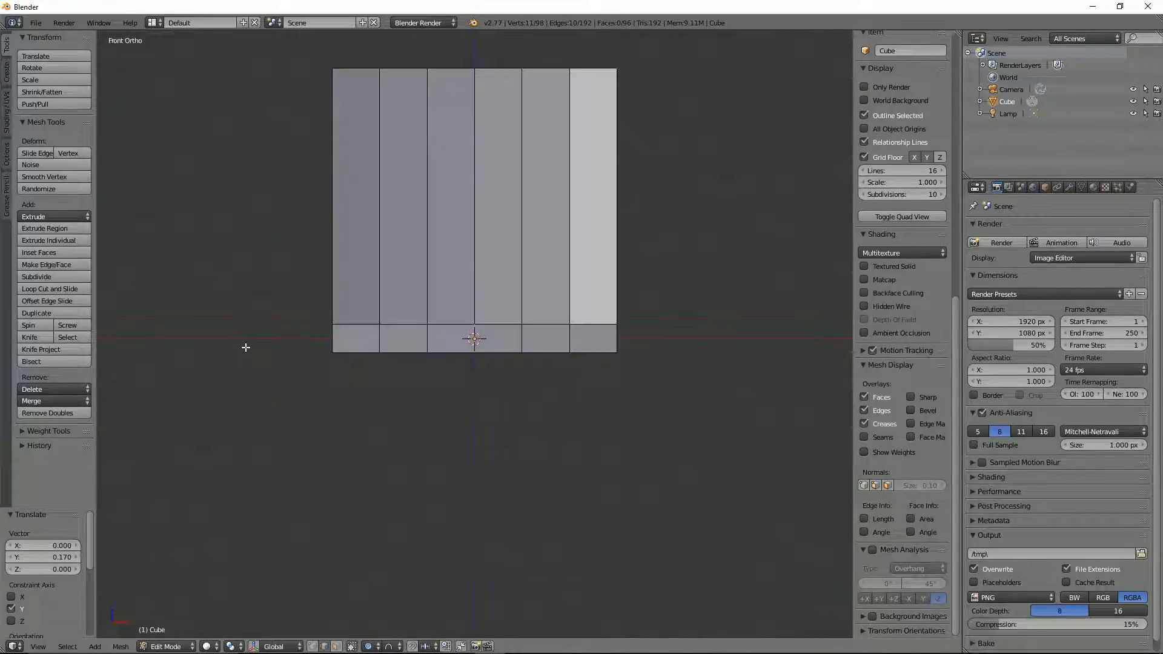
pyautogui.press('g')
pyautogui.press('y')
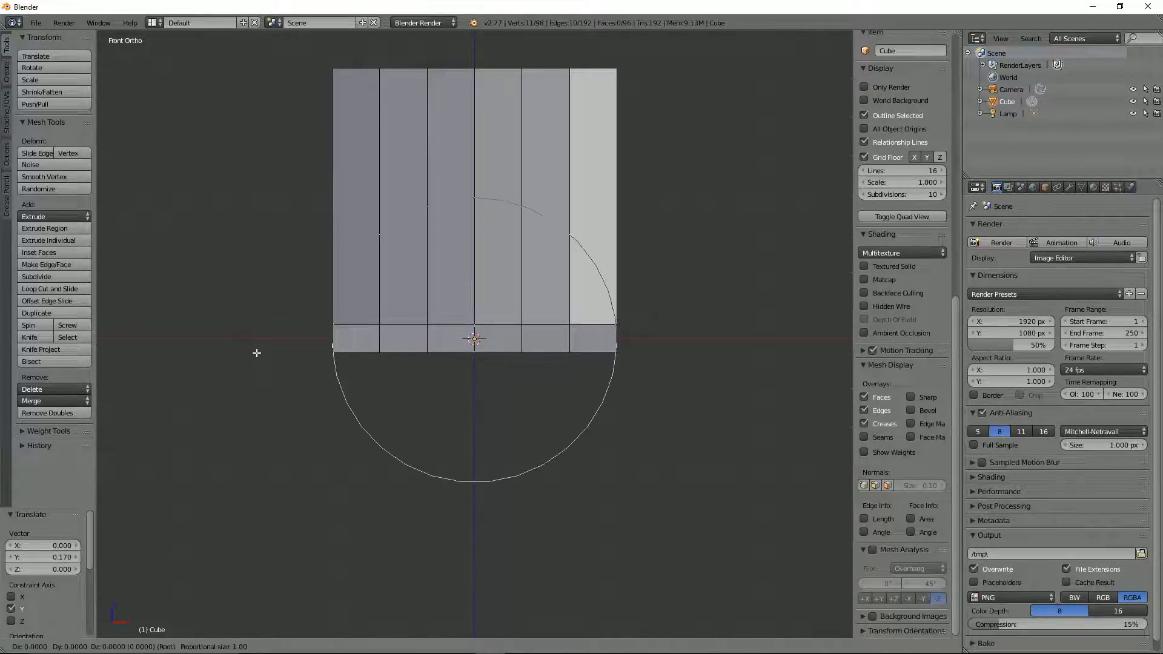
pyautogui.press('z')
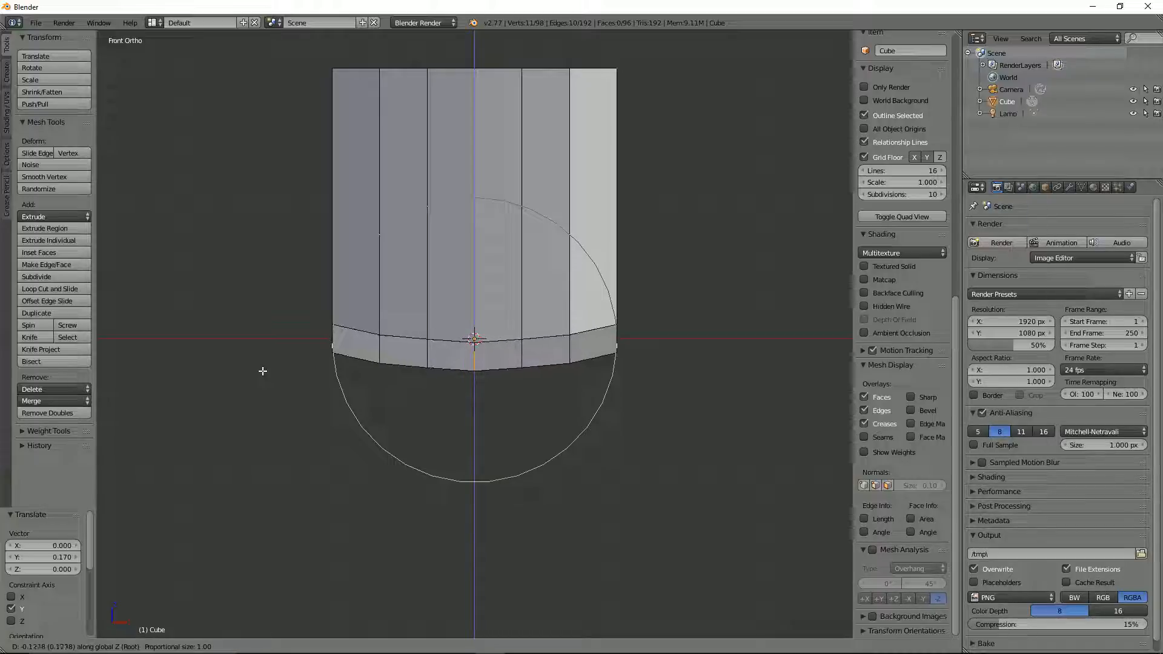
pyautogui.click(262, 373)
pyautogui.moveTo(289, 363); pyautogui.dragTo(285, 382, button='middle')
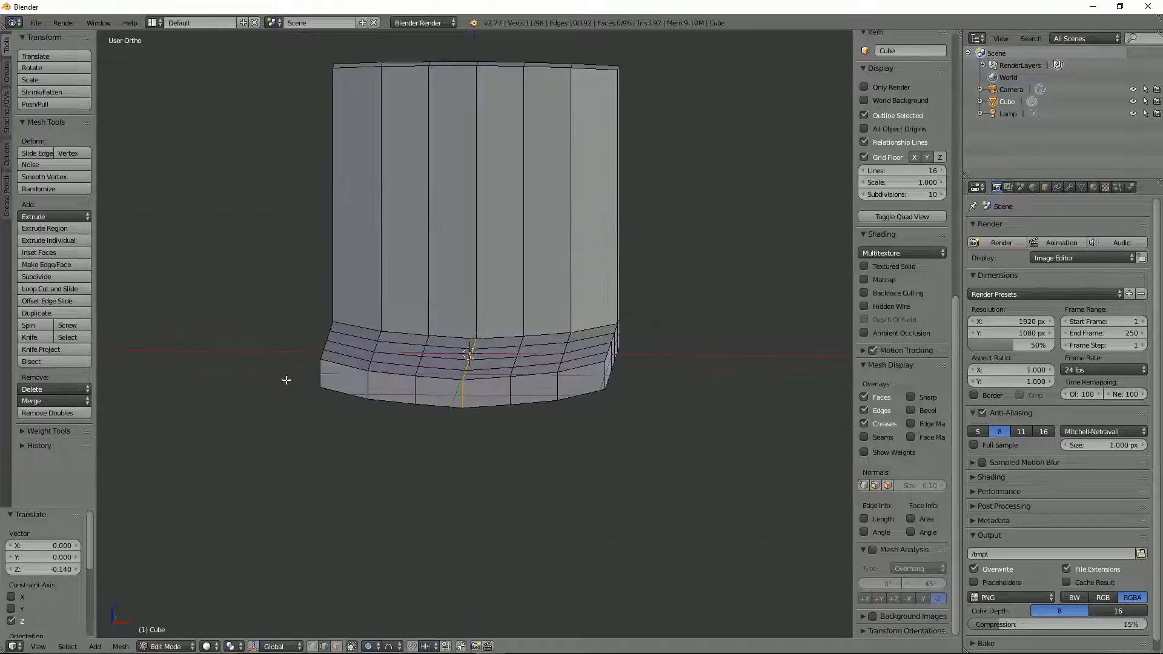
# Step: Return to Object Mode and rename the cube object as bucket_seat
pyautogui.press('Tab')
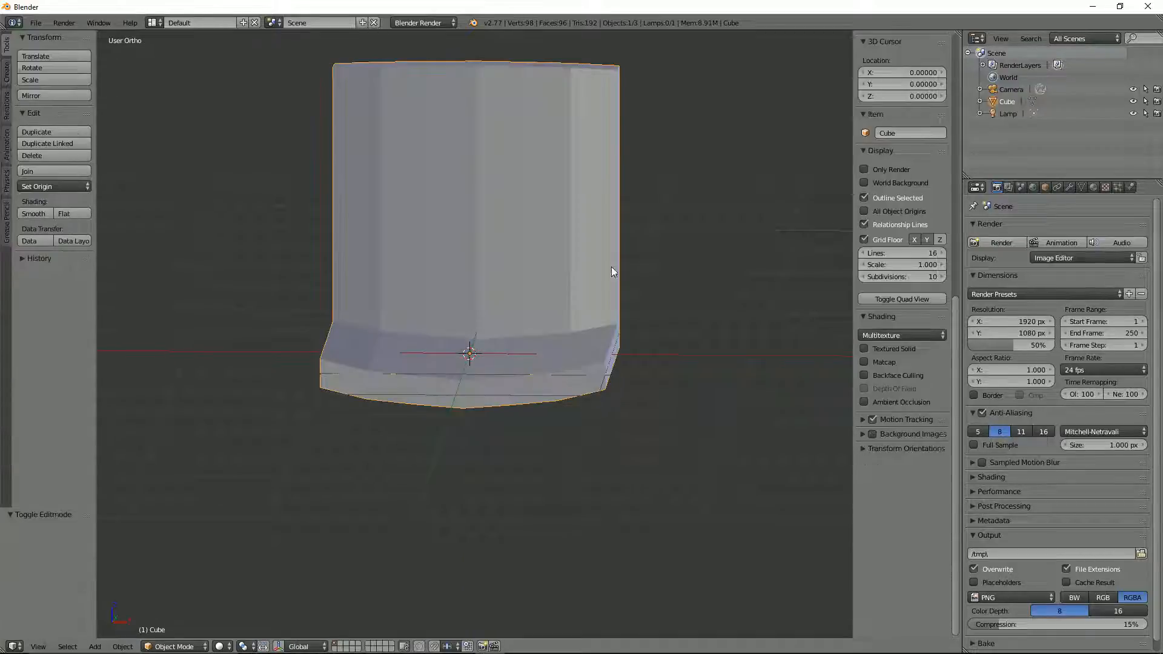
pyautogui.doubleClick(1009, 104)
pyautogui.write('bucket')
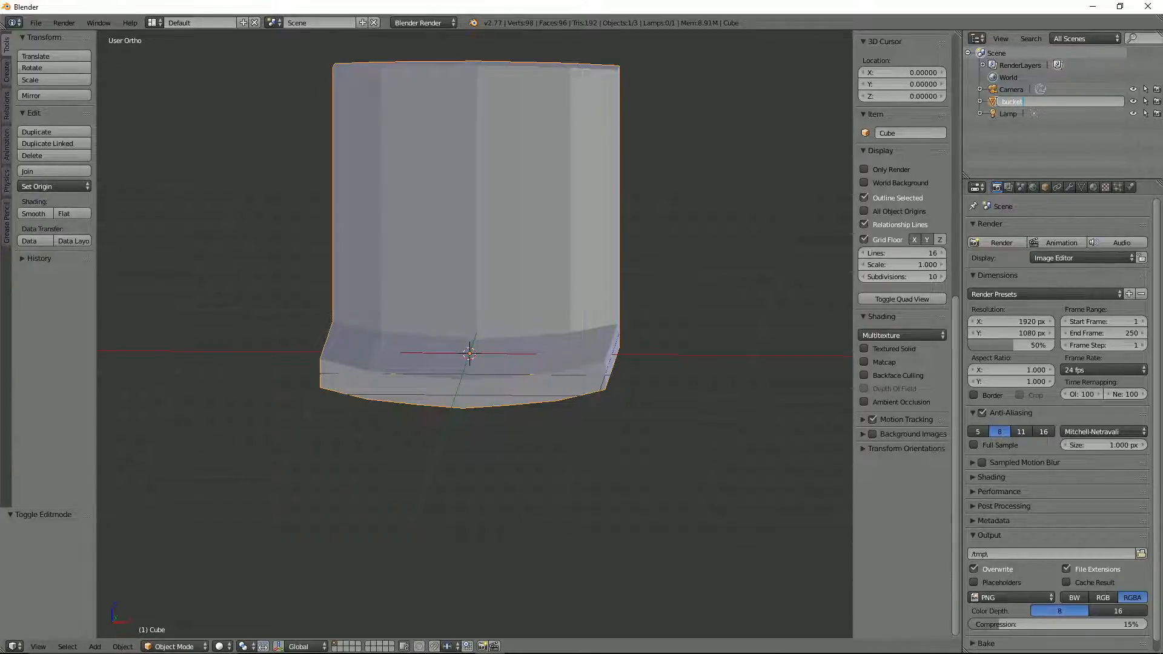
pyautogui.write(' seat')
pyautogui.press('Return')
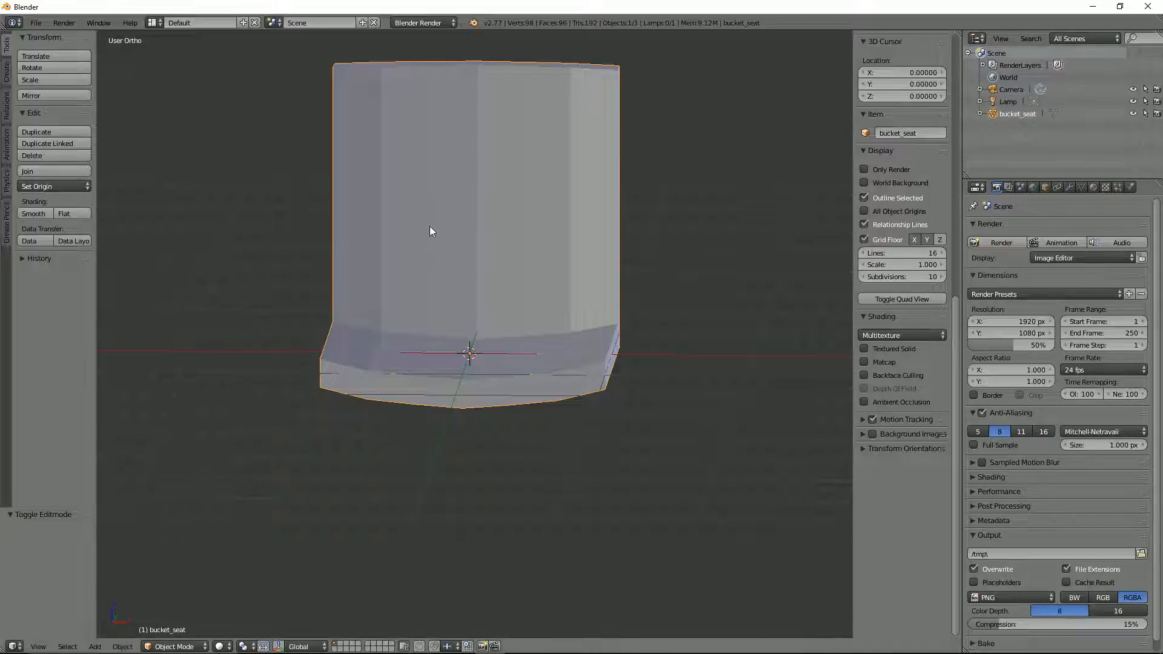
# Step: Edit bucket_seat in front orthographic wireframe view with vertex select mode and nothing selected
pyautogui.moveTo(571, 122)
pyautogui.mouseDown(button='middle')
pyautogui.moveTo(544, 151)
pyautogui.moveTo(486, 176)
pyautogui.moveTo(565, 115)
pyautogui.mouseUp(button='middle')
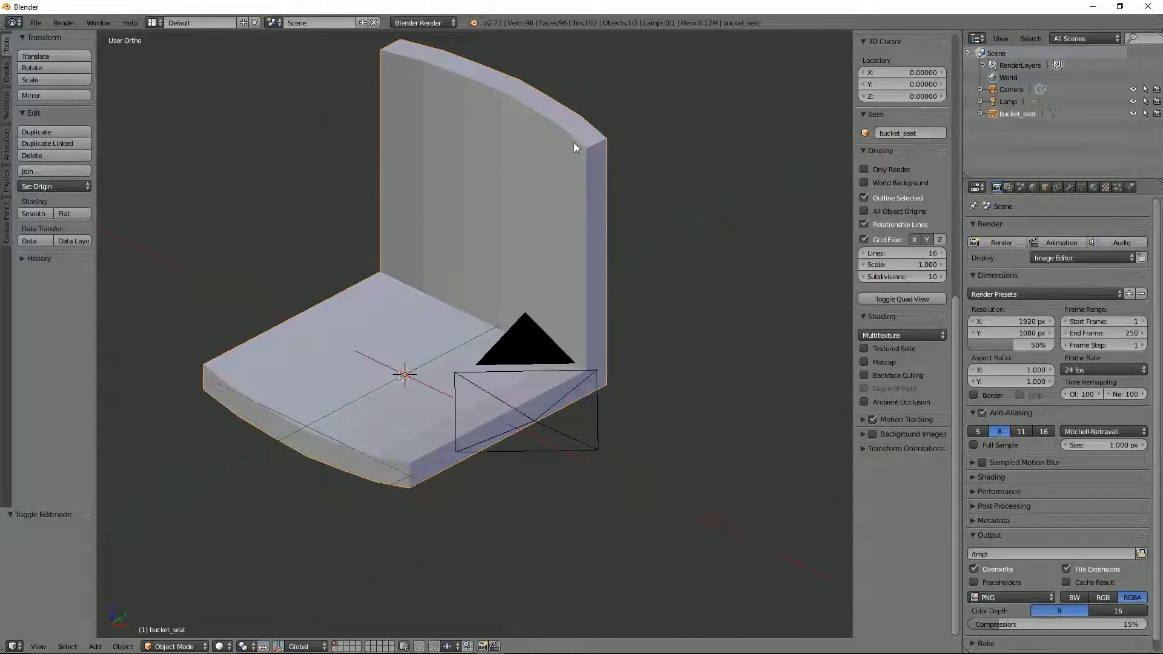
pyautogui.moveTo(389, 244); pyautogui.dragTo(475, 296, button='middle')
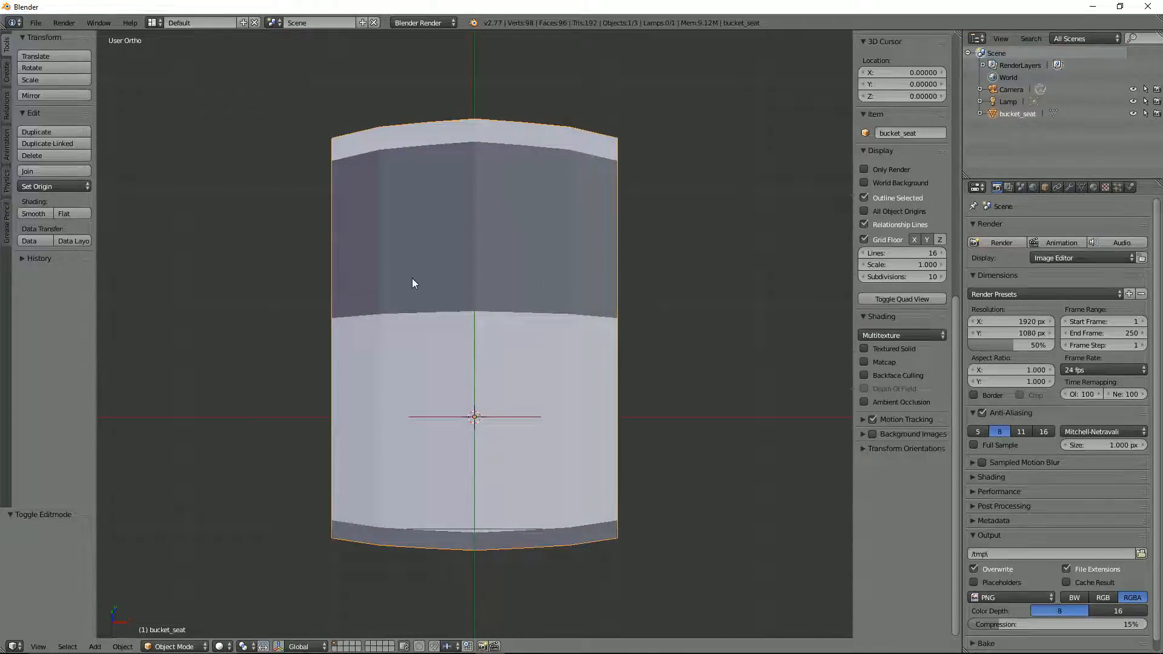
pyautogui.press('KP_1')
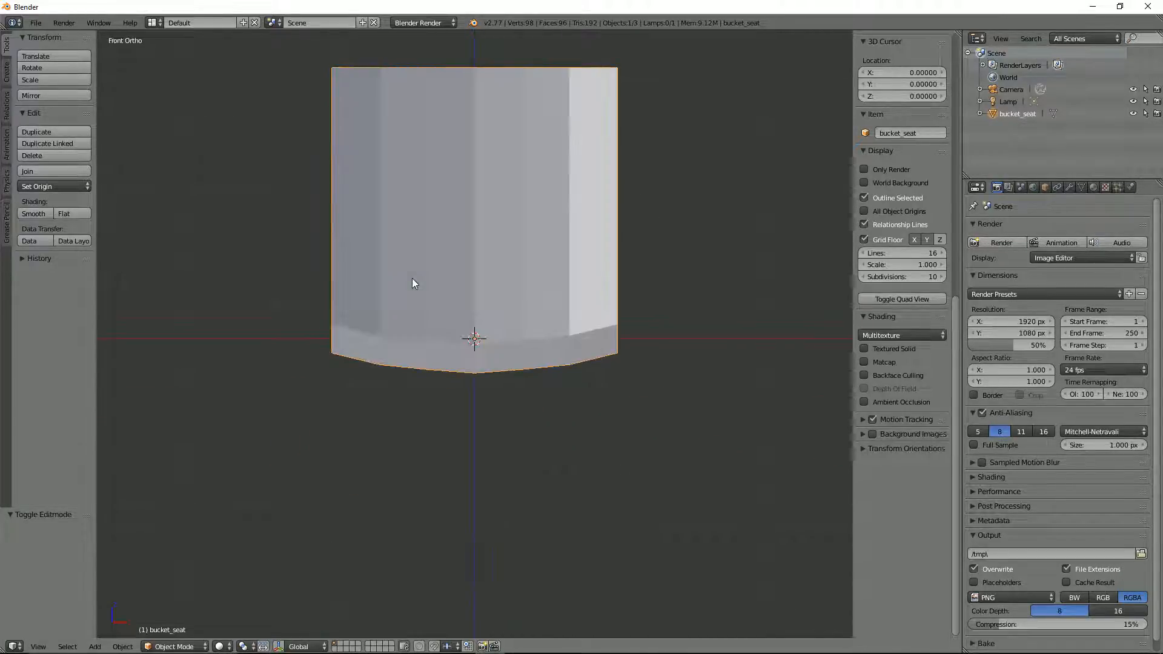
pyautogui.scroll(-3, 543, 144)
pyautogui.scroll(1, 484, 163)
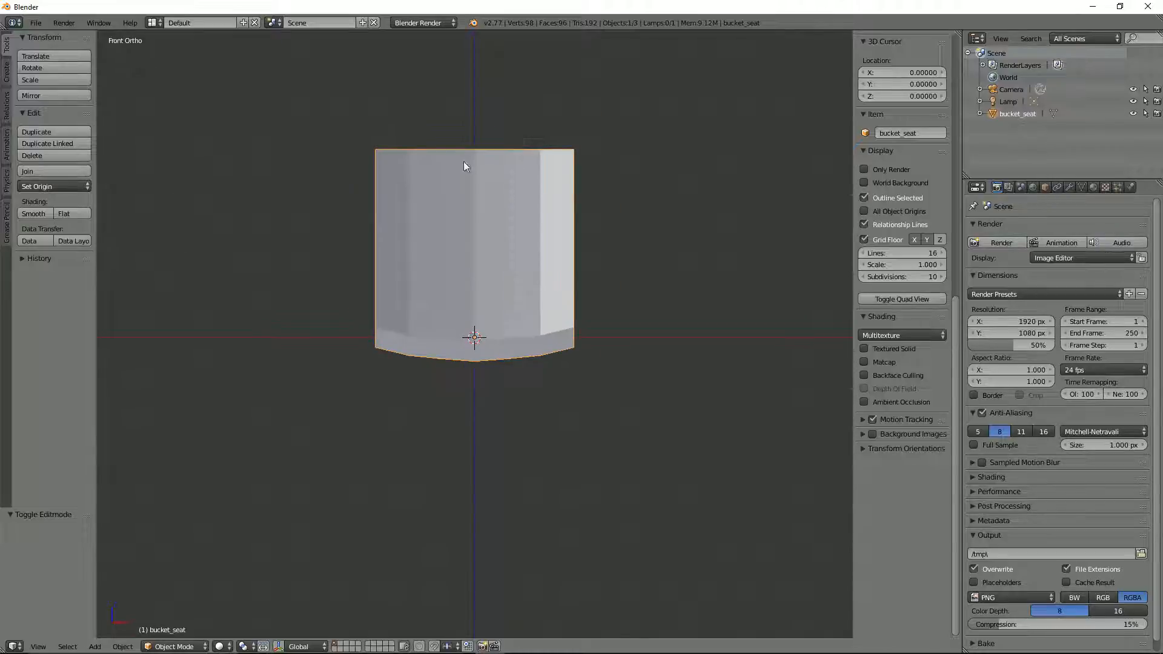
pyautogui.press('Tab')
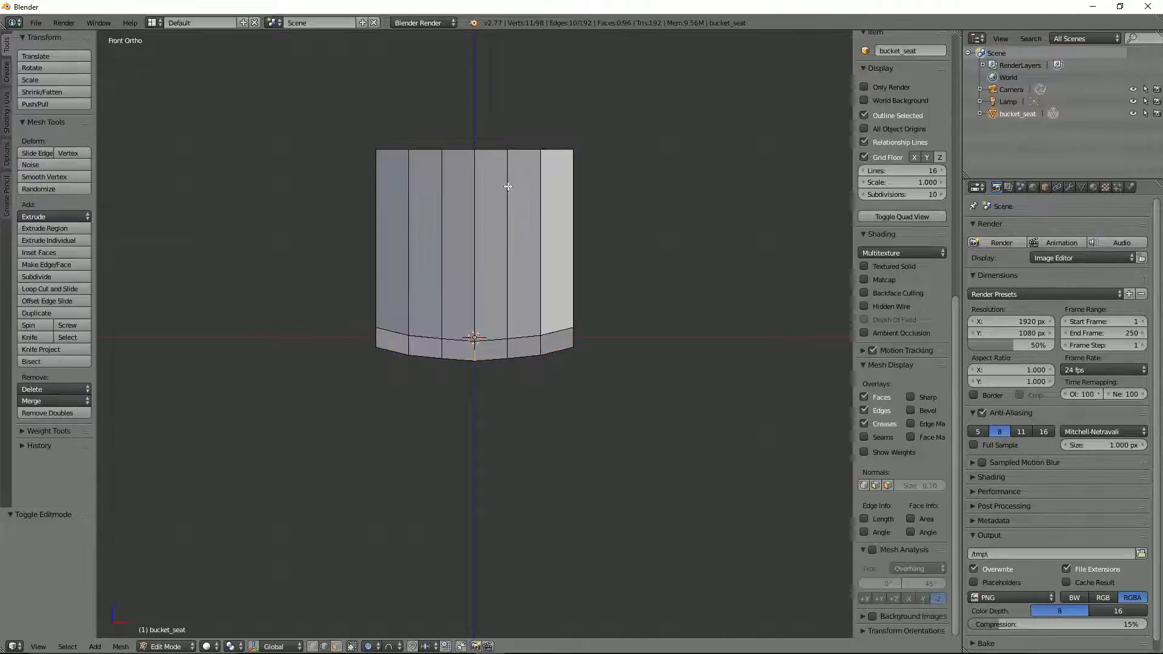
pyautogui.hotkey('ctrl', 'Tab')
pyautogui.click(506, 185)
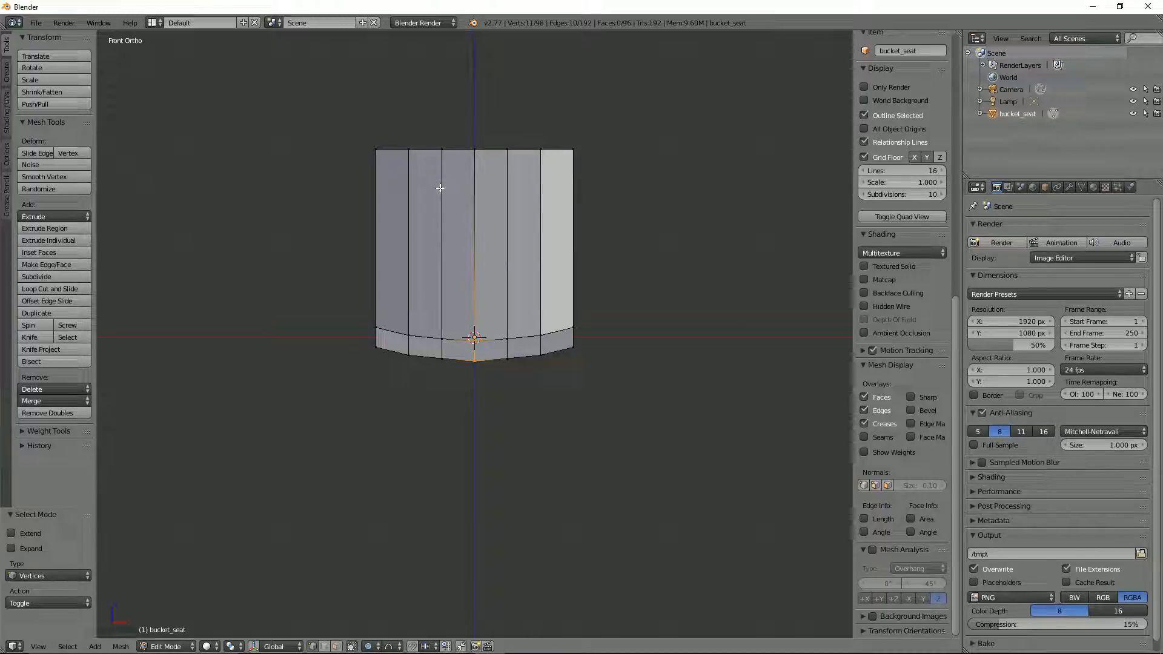
pyautogui.press('z')
pyautogui.press('a')
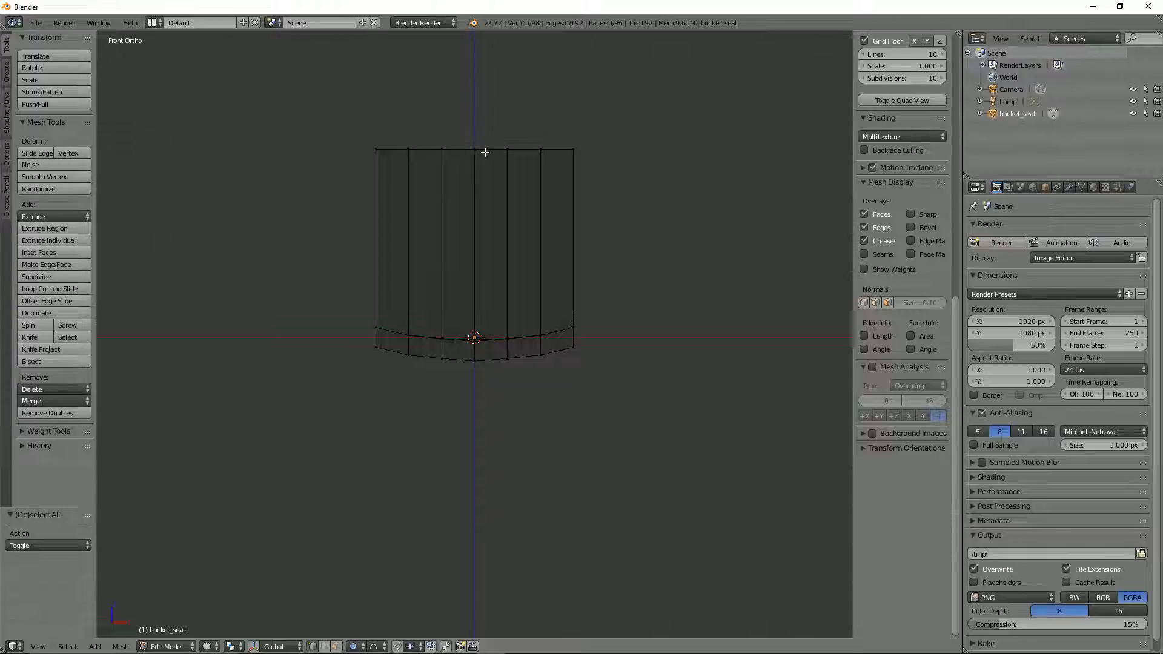
# Step: Box-select the vertices on the negative X side of the seat's centre line and delete them
pyautogui.press('b')
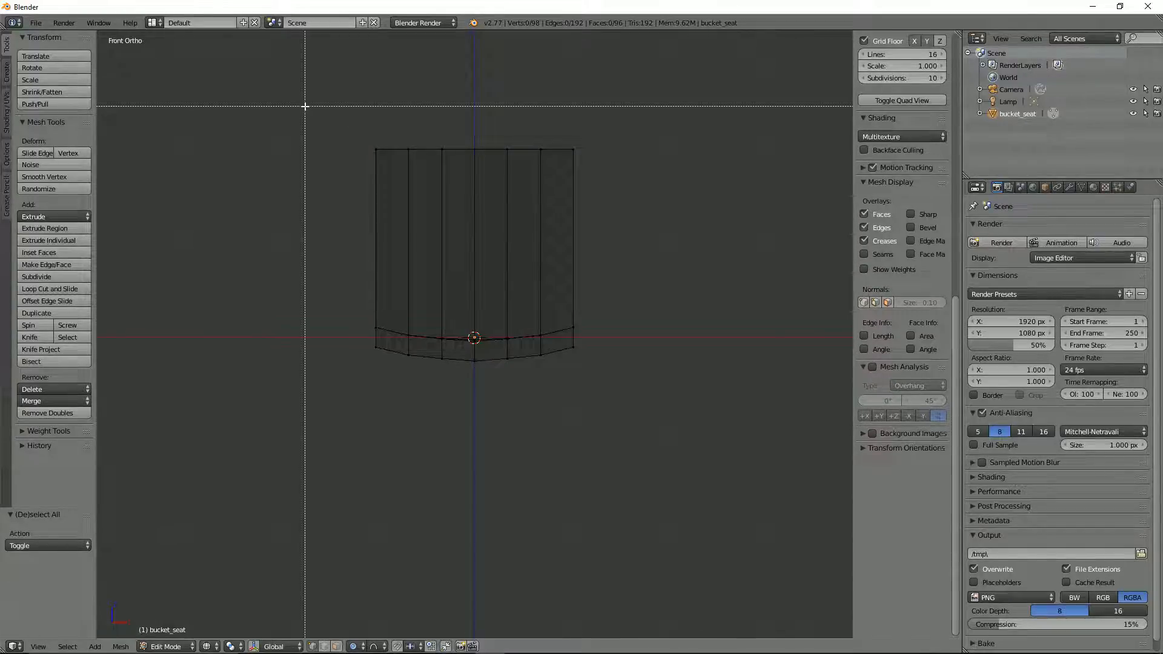
pyautogui.moveTo(305, 106); pyautogui.dragTo(471, 436)
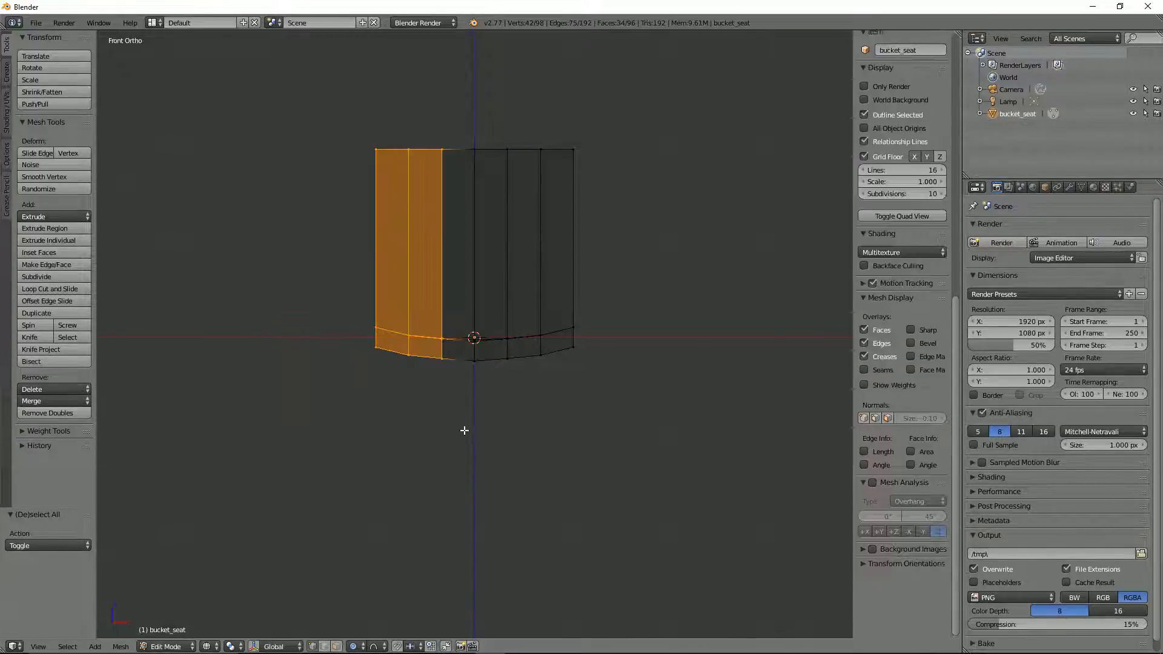
pyautogui.press('x')
pyautogui.click(441, 180)
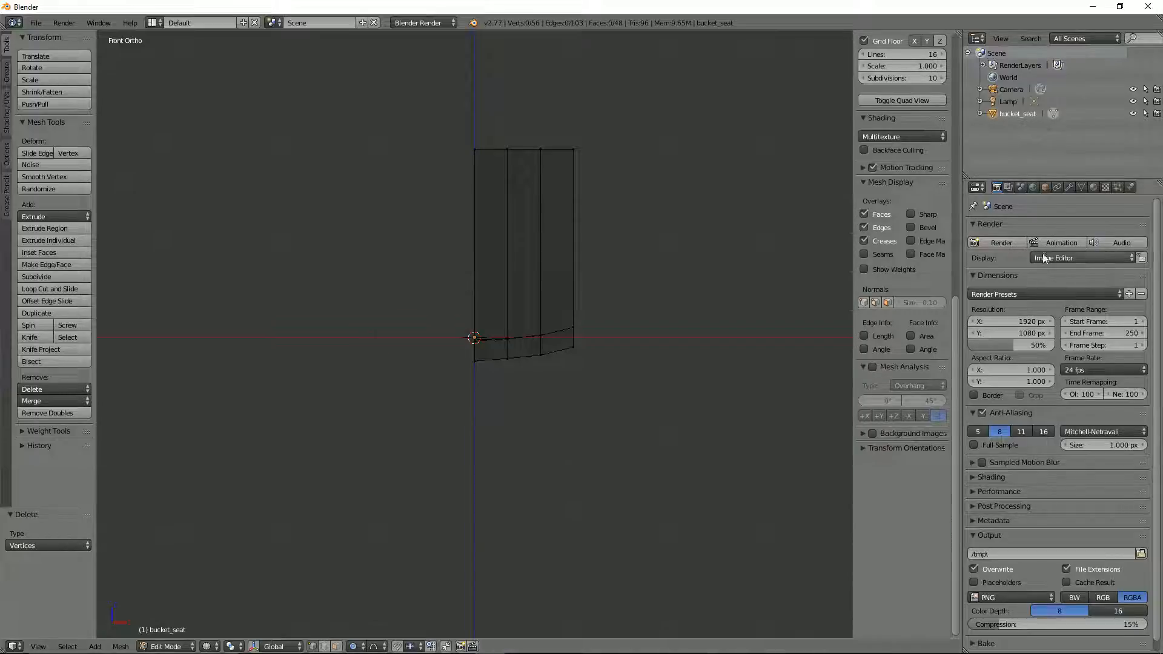
# Step: Add a Mirror modifier to bucket_seat
pyautogui.click(1069, 187)
pyautogui.click(1044, 228)
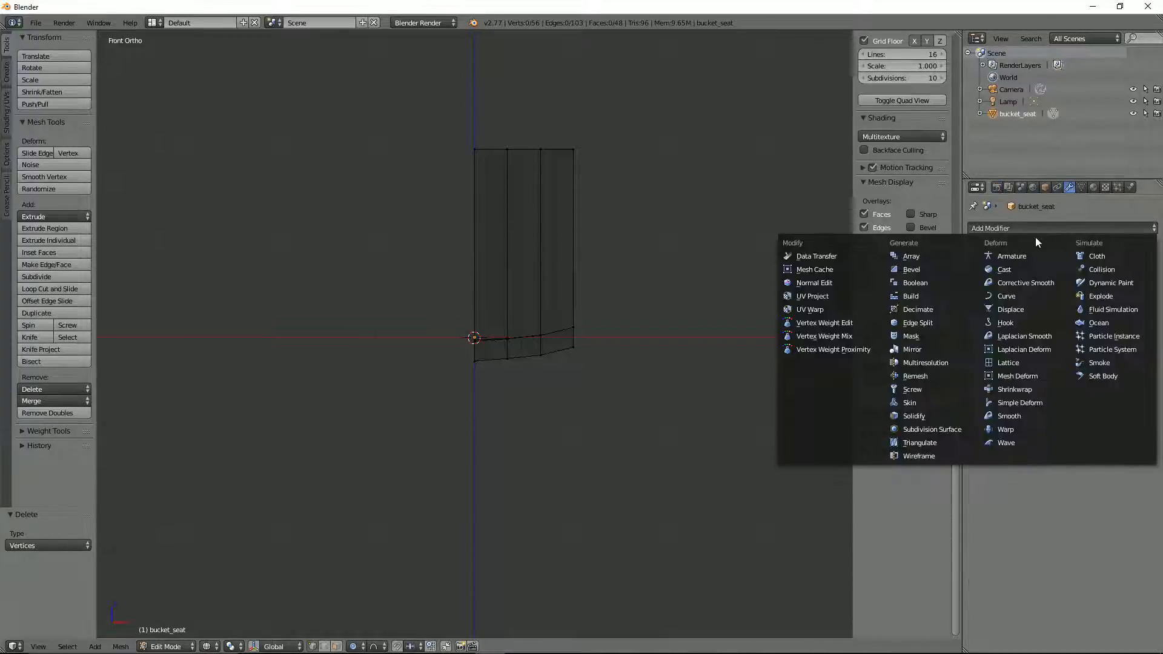
pyautogui.click(916, 350)
# Step: In top orthographic view, try moving the seat's front outer corner vertex along Y with Connected proportional editing
pyautogui.moveTo(753, 273); pyautogui.dragTo(694, 336, button='middle')
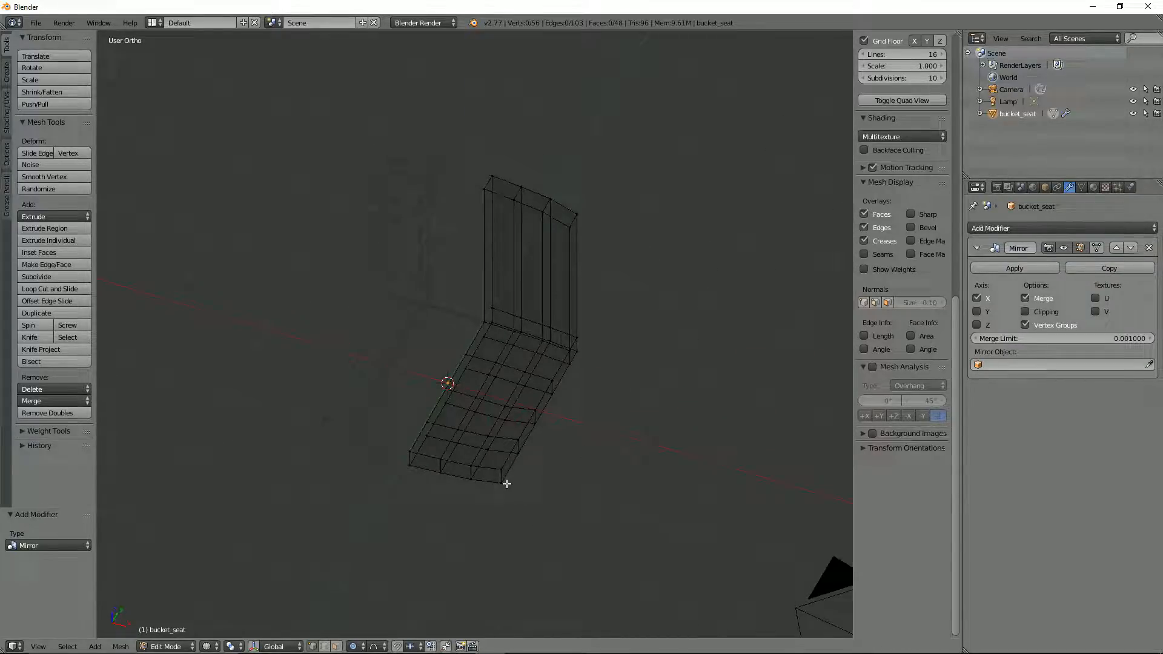
pyautogui.rightClick(504, 481)
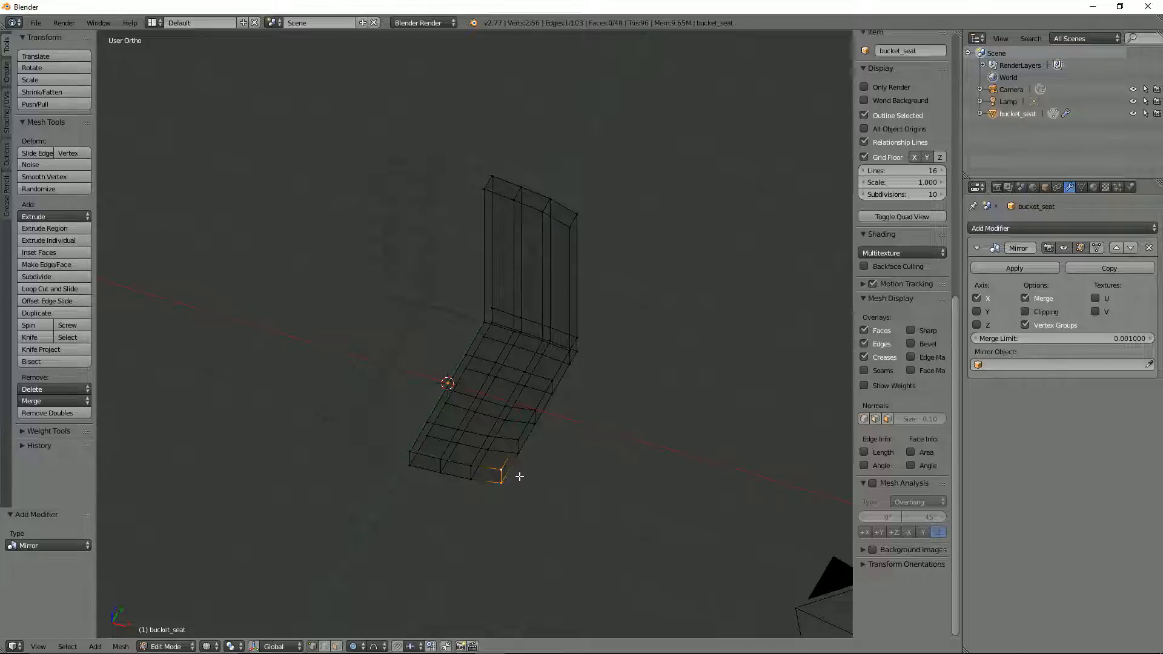
pyautogui.press('KP_7')
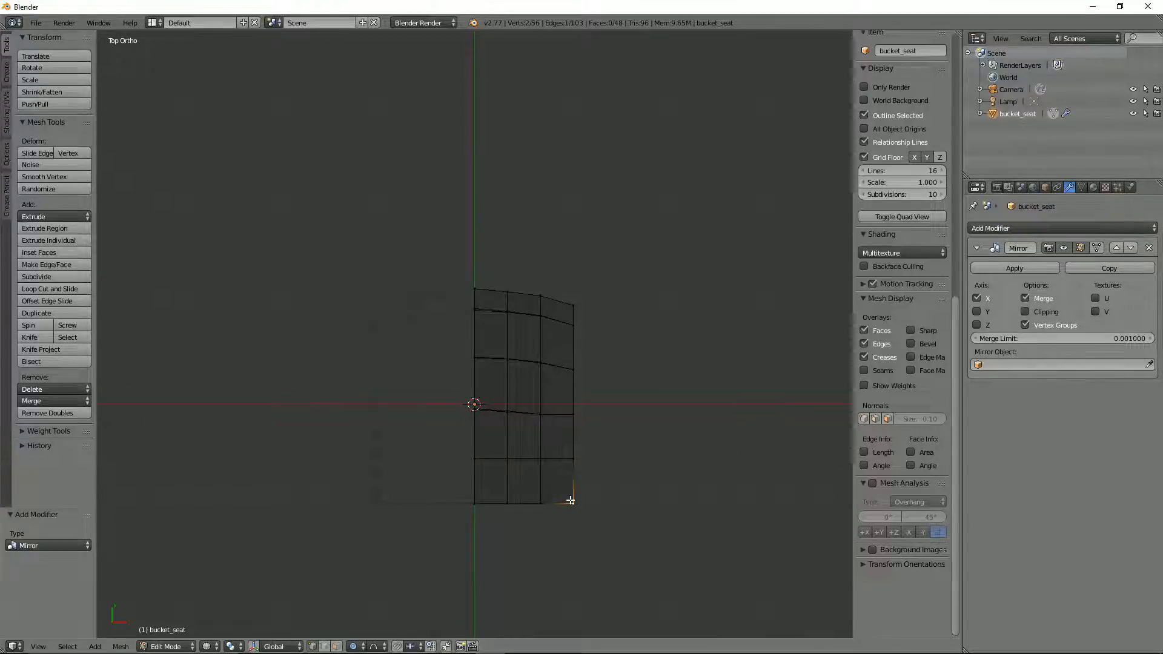
pyautogui.rightClick(571, 500)
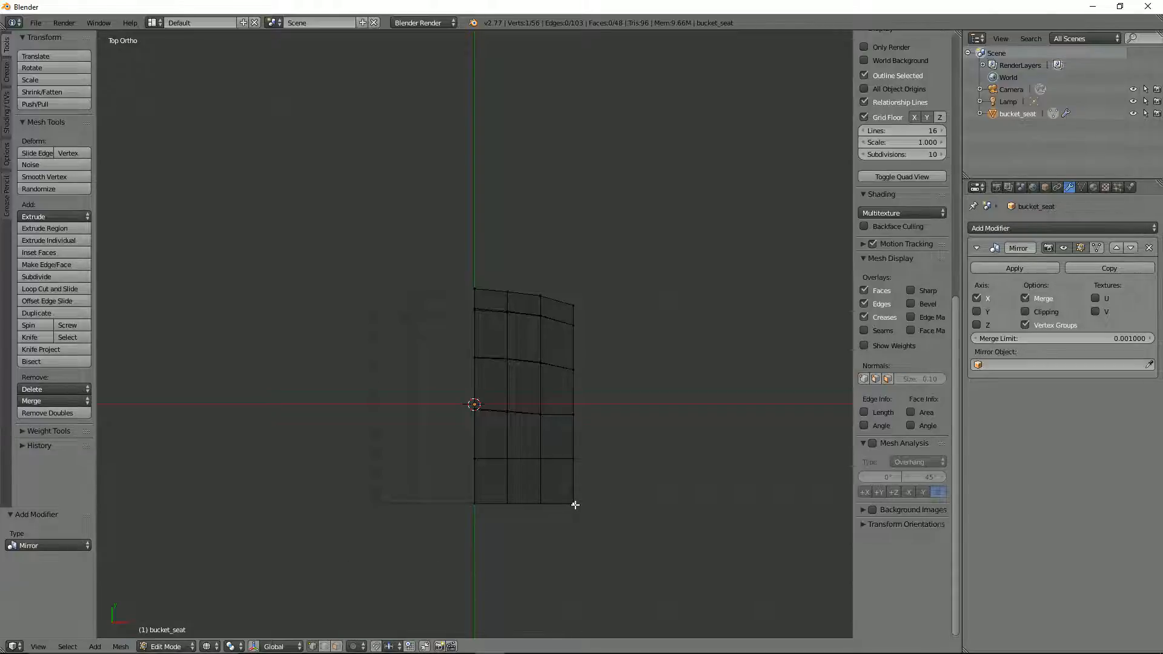
pyautogui.click(355, 647)
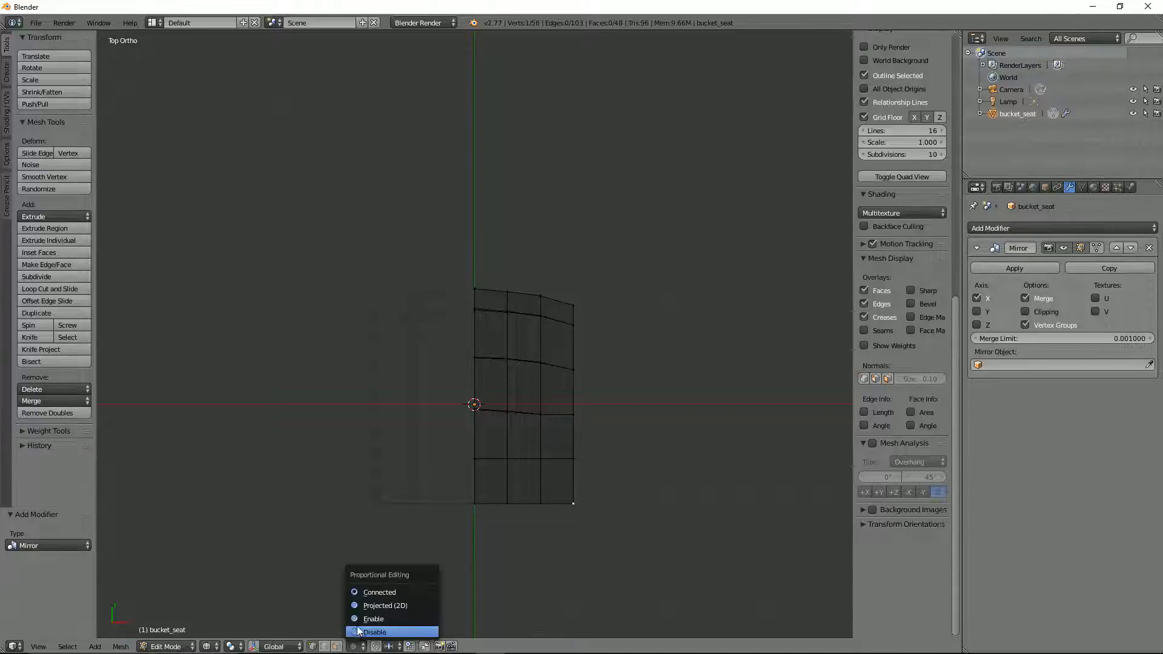
pyautogui.click(371, 591)
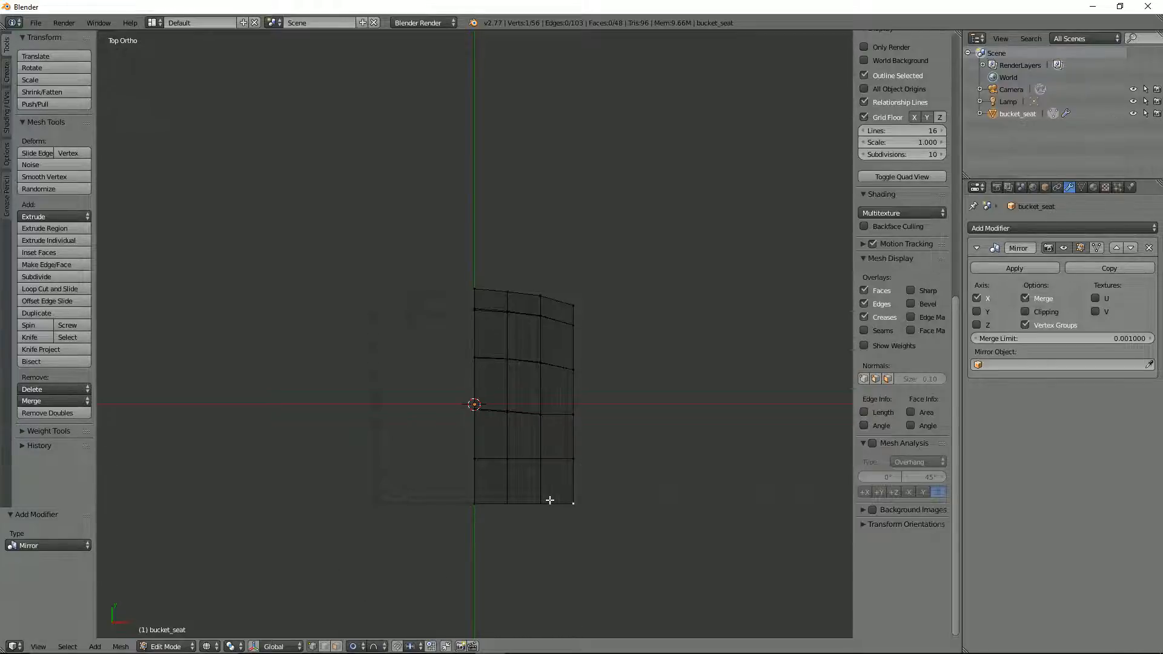
pyautogui.press('g')
pyautogui.press('y')
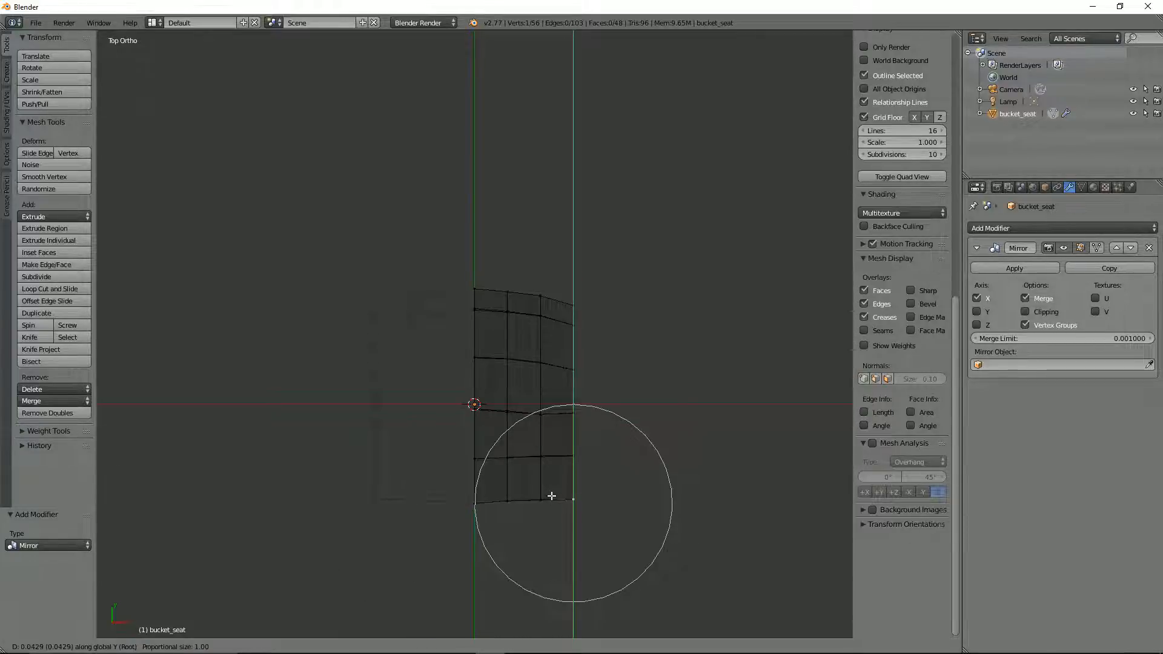
pyautogui.scroll(9, 551, 496)
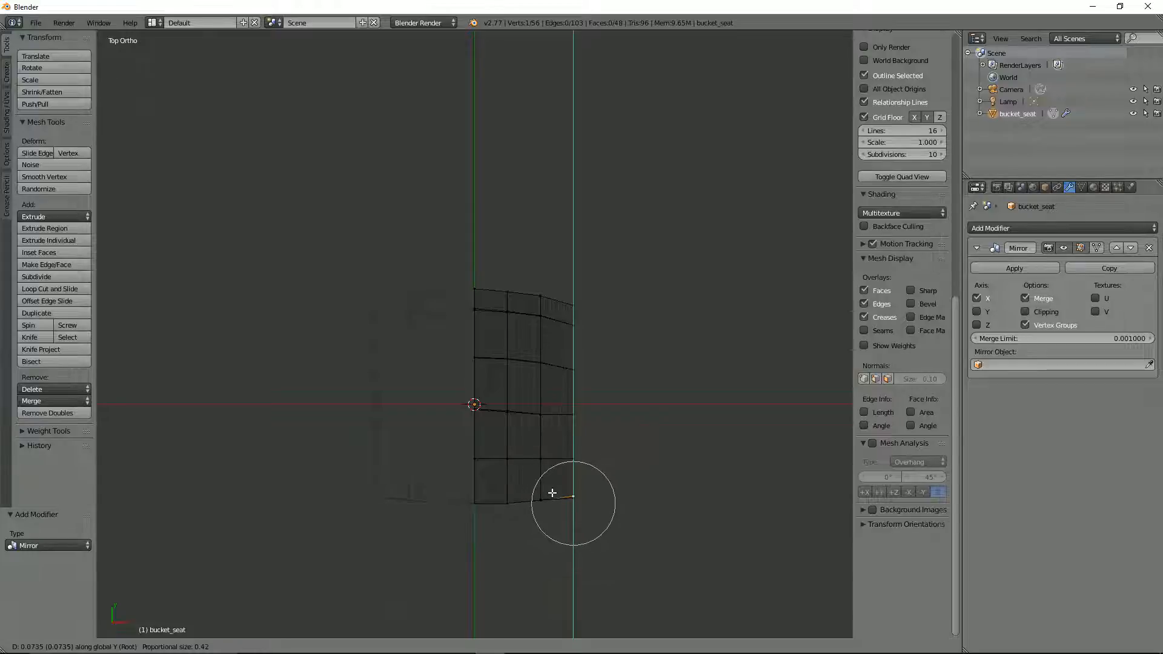
pyautogui.rightClick(553, 492)
# Step: Box-select both front outer corner vertices and move them about 0.233 along Y with proportional editing disabled
pyautogui.press('a')
pyautogui.press('b')
pyautogui.moveTo(555, 484); pyautogui.dragTo(591, 526)
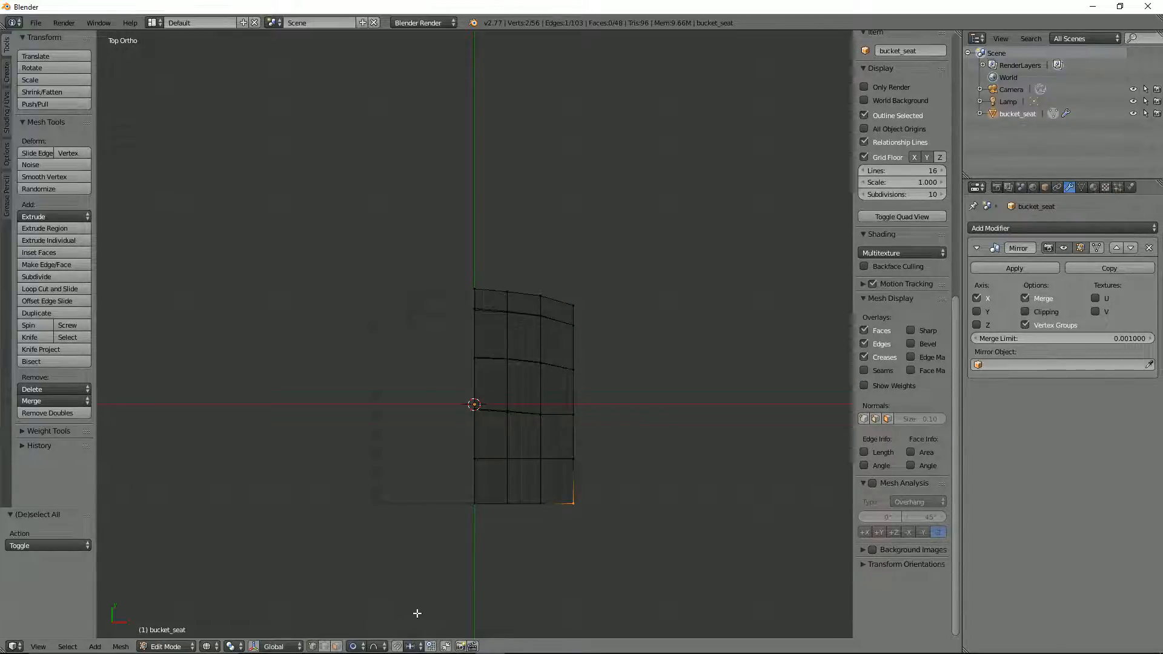
pyautogui.press('o')
pyautogui.press('g')
pyautogui.press('y')
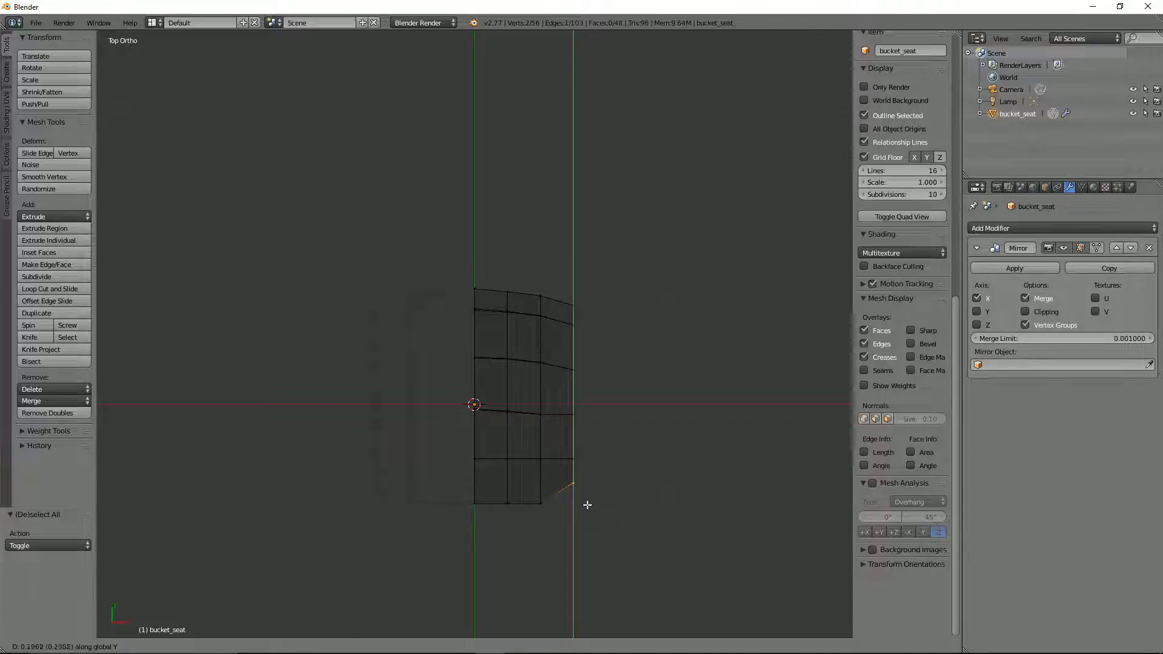
pyautogui.click(587, 502)
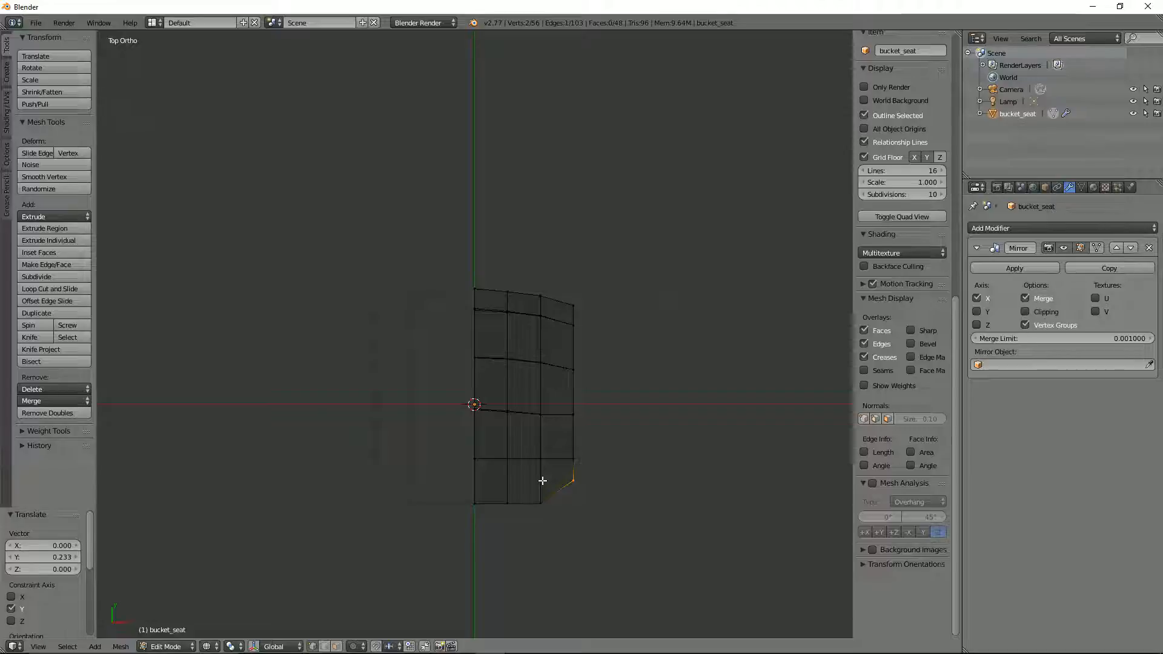
# Step: Select the lengthwise edge loop nearest the seat's outer side and edge-slide it outward by a factor of about -0.396
pyautogui.keyDown('alt'); pyautogui.click(540, 475); pyautogui.keyUp('alt')
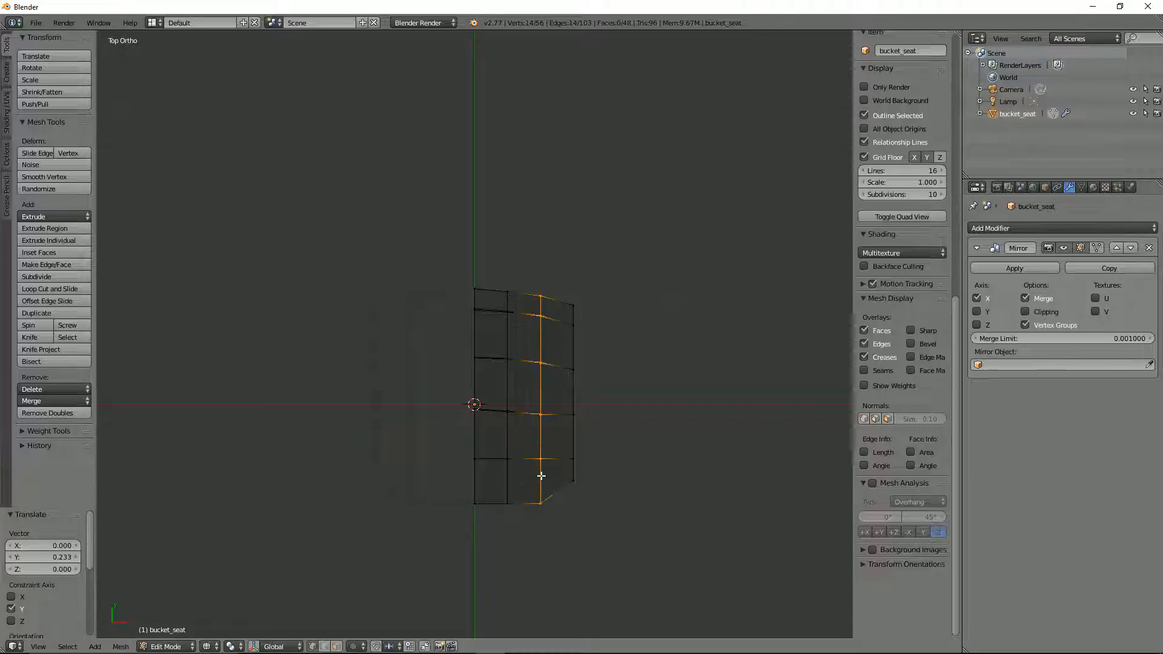
pyautogui.press('g')
pyautogui.press('g')
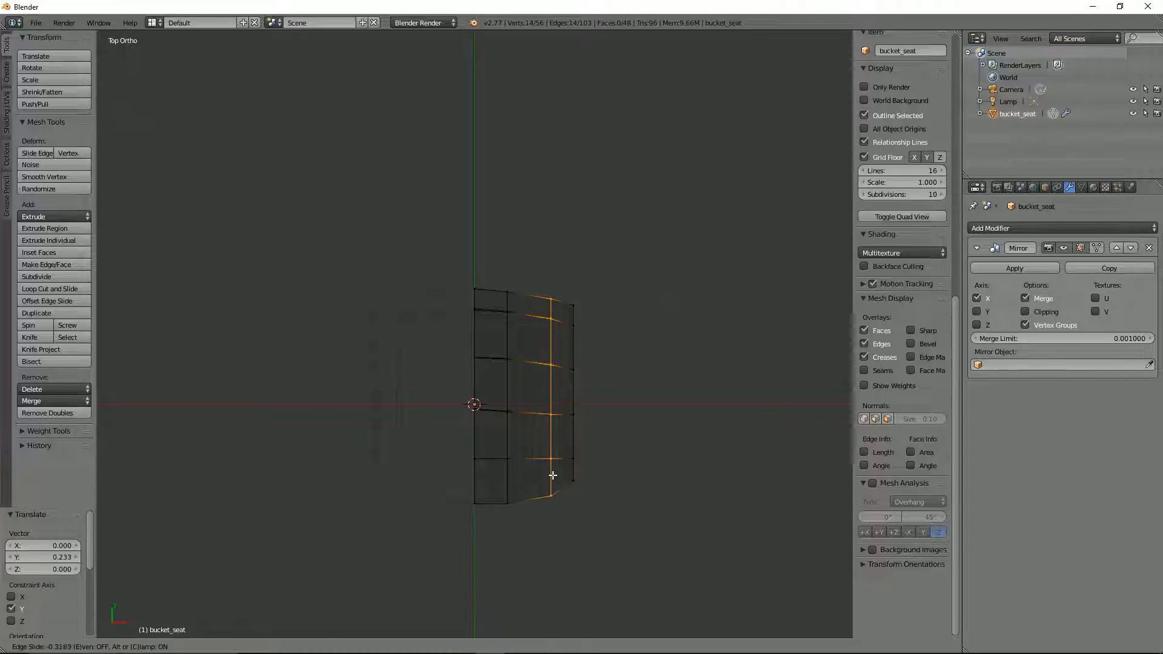
pyautogui.click(549, 476)
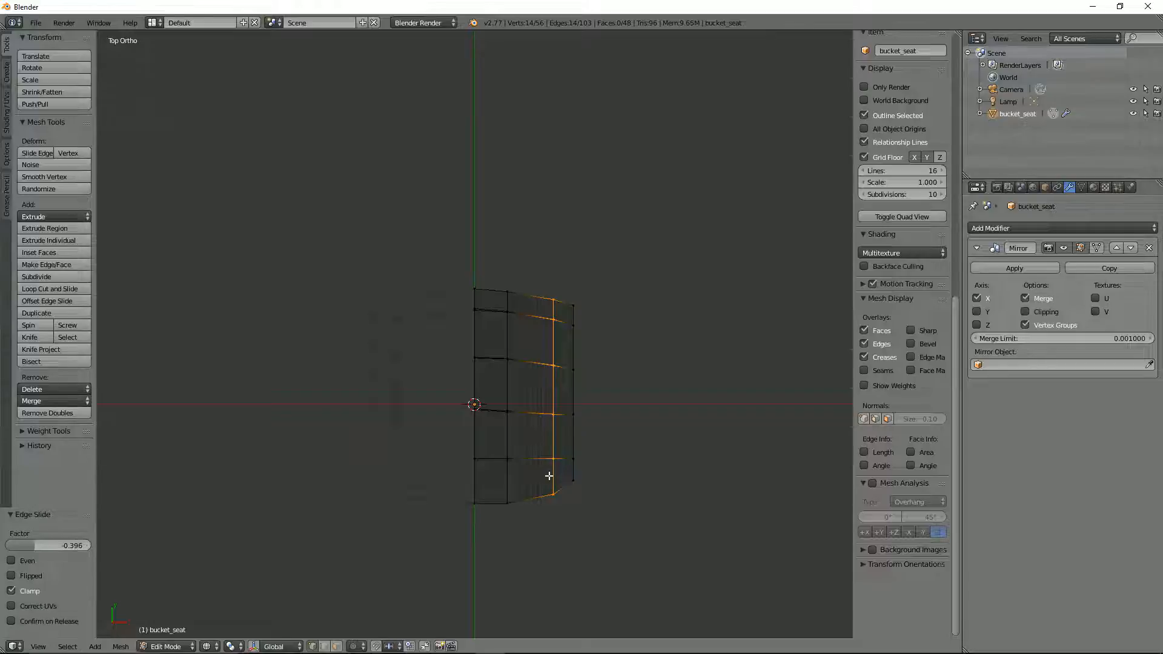
# Step: Select the lengthwise edge loop nearest the seat's centre line and edge-slide it outward by a factor of about -0.397
pyautogui.keyDown('alt'); pyautogui.click(507, 484); pyautogui.keyUp('alt')
pyautogui.press('g')
pyautogui.press('g')
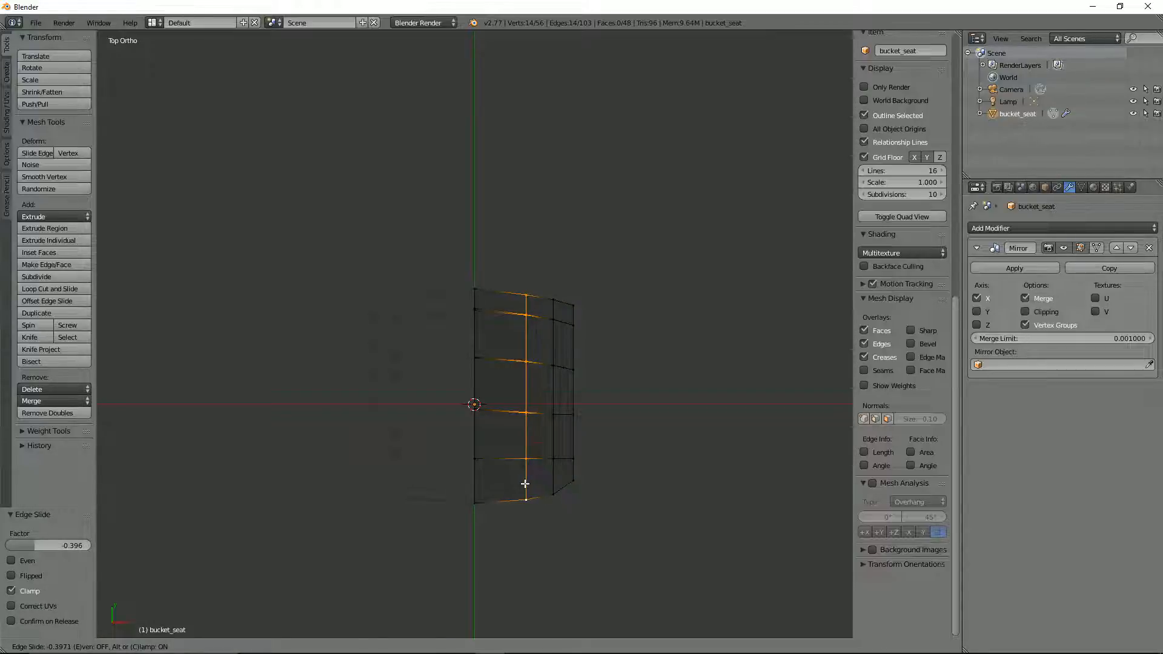
pyautogui.click(526, 483)
# Step: Box-select both front outer corner vertices of the seat and move them about 0.049 along Y
pyautogui.press('a')
pyautogui.rightClick(582, 485)
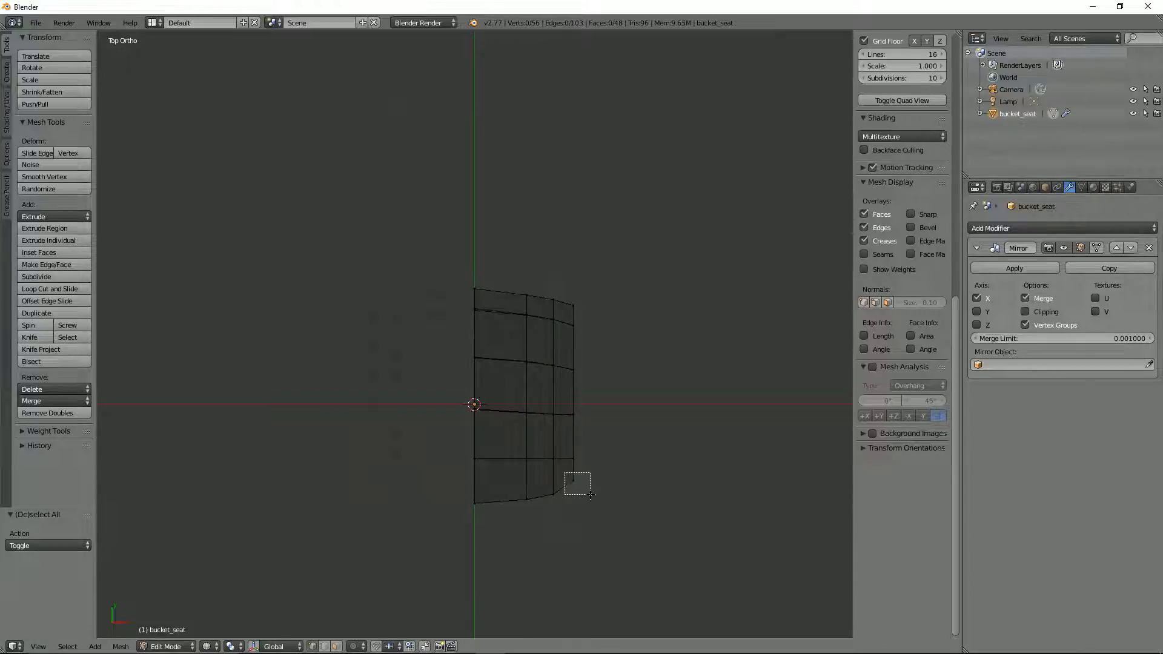
pyautogui.press('g')
pyautogui.press('y')
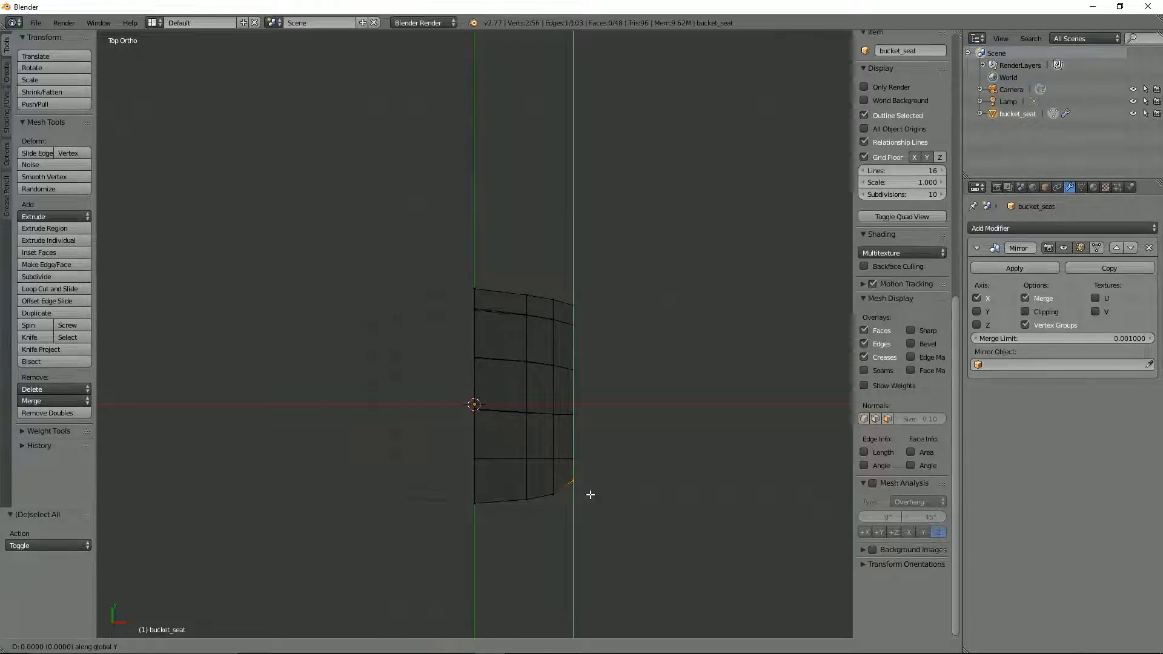
pyautogui.click(589, 489)
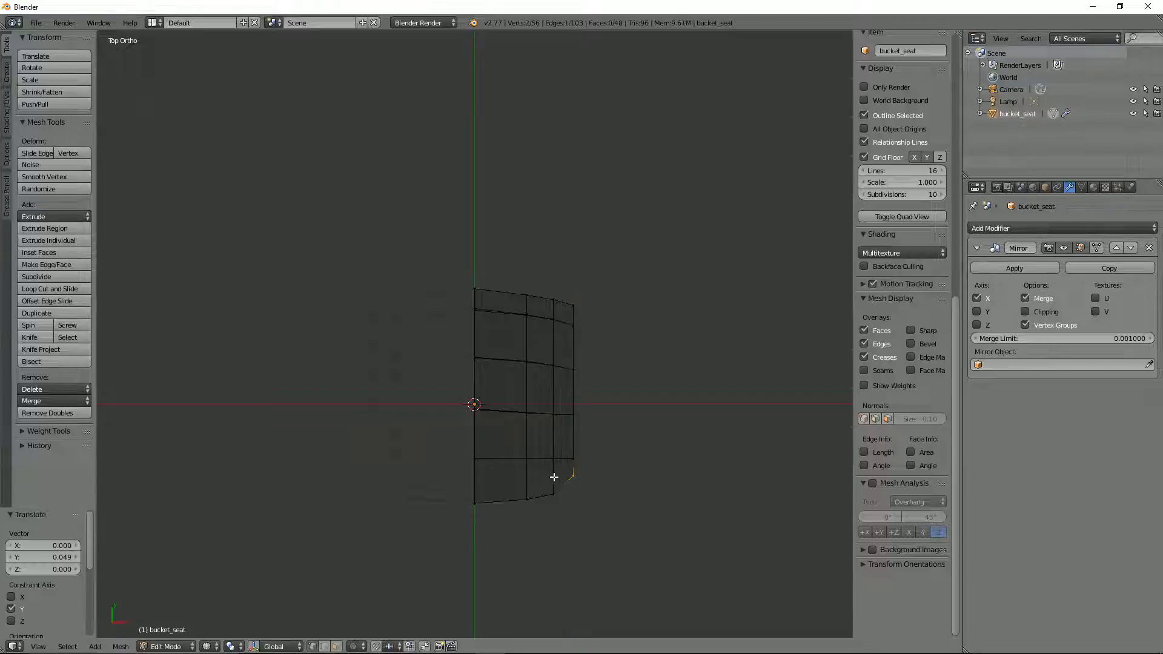
# Step: Select the lengthwise edge loop next to the seat's outer side and move it outward about 0.03 along X
pyautogui.keyDown('alt'); pyautogui.rightClick(555, 472); pyautogui.keyUp('alt')
pyautogui.press('g')
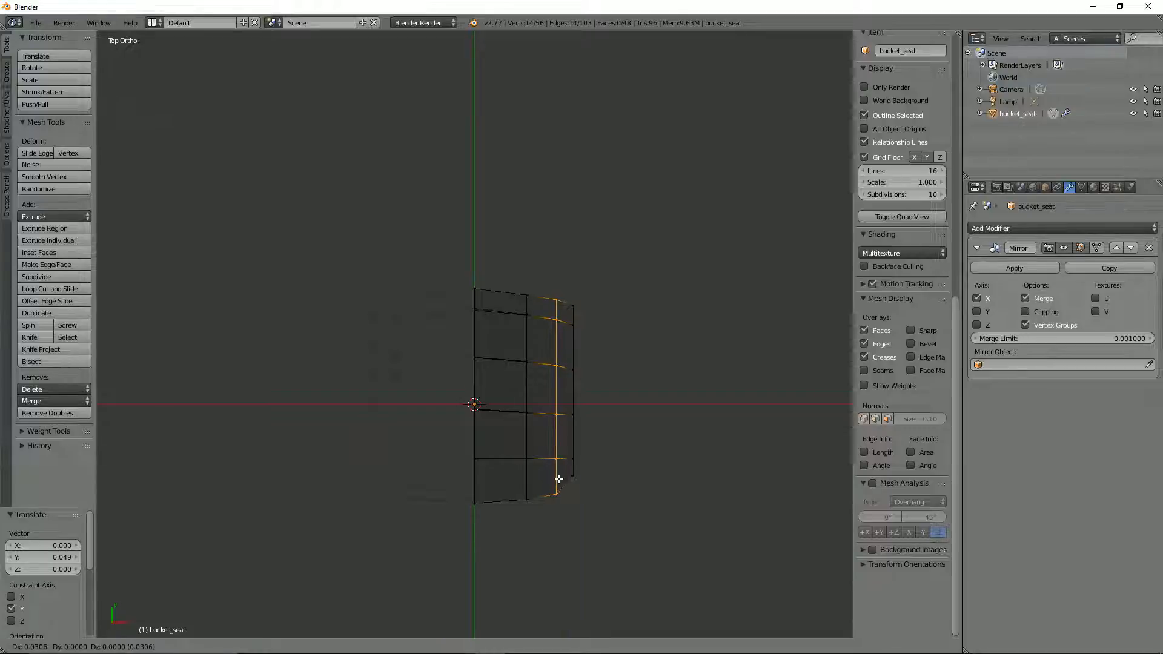
pyautogui.click(556, 479)
pyautogui.moveTo(557, 478)
pyautogui.mouseDown(button='middle')
pyautogui.moveTo(540, 394)
pyautogui.moveTo(568, 357)
pyautogui.moveTo(517, 386)
pyautogui.moveTo(503, 466)
pyautogui.moveTo(431, 482)
pyautogui.moveTo(569, 462)
pyautogui.moveTo(566, 478)
pyautogui.mouseUp(button='middle')
# Step: Check the seat in solid shading and add one centred lengthwise loop cut through its outermost strip of faces
pyautogui.press('Tab')
pyautogui.press('z')
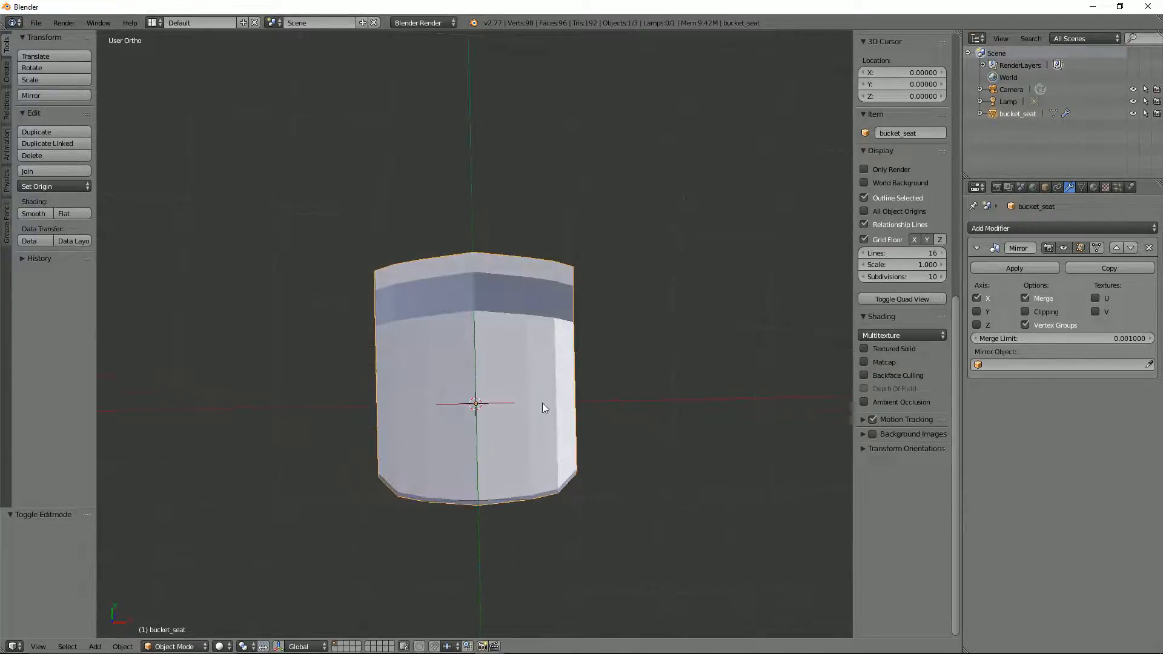
pyautogui.moveTo(543, 408); pyautogui.dragTo(370, 282, button='middle')
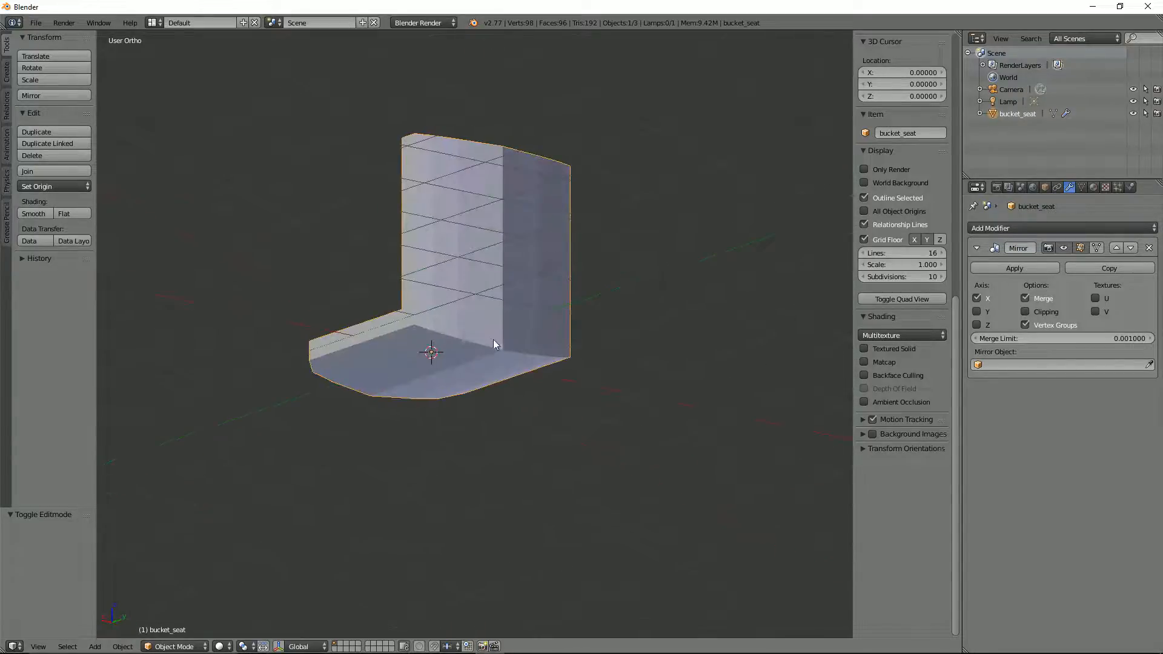
pyautogui.moveTo(493, 343); pyautogui.dragTo(544, 554, button='middle')
pyautogui.scroll(4, 503, 526)
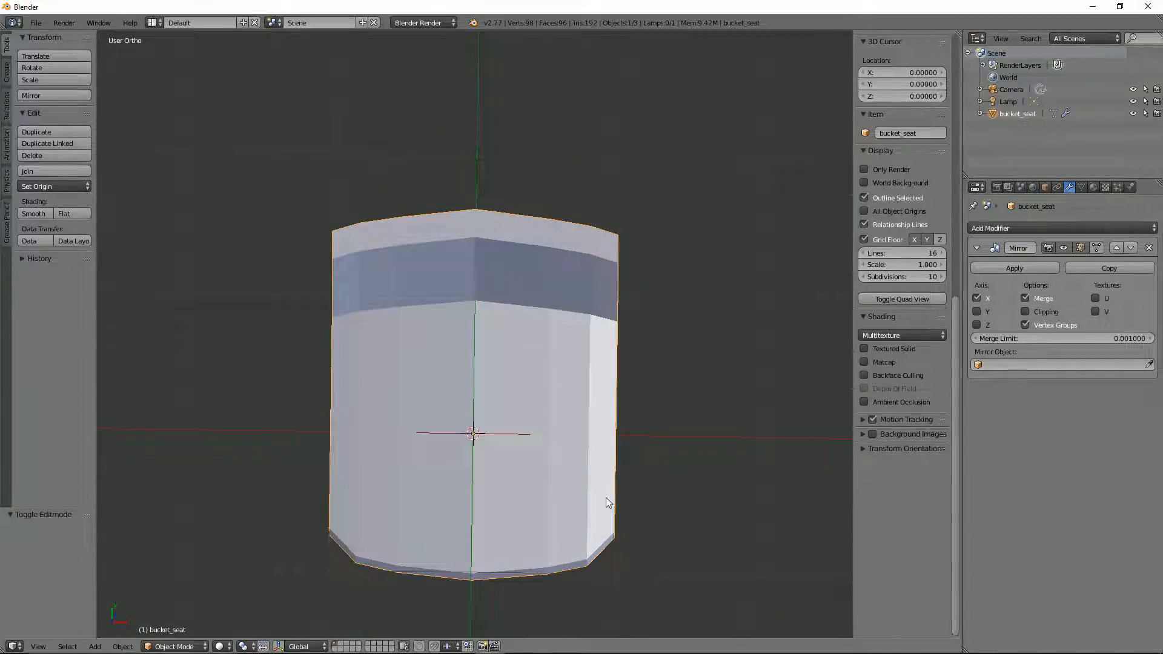
pyautogui.press('Tab')
pyautogui.hotkey('ctrl', 'r')
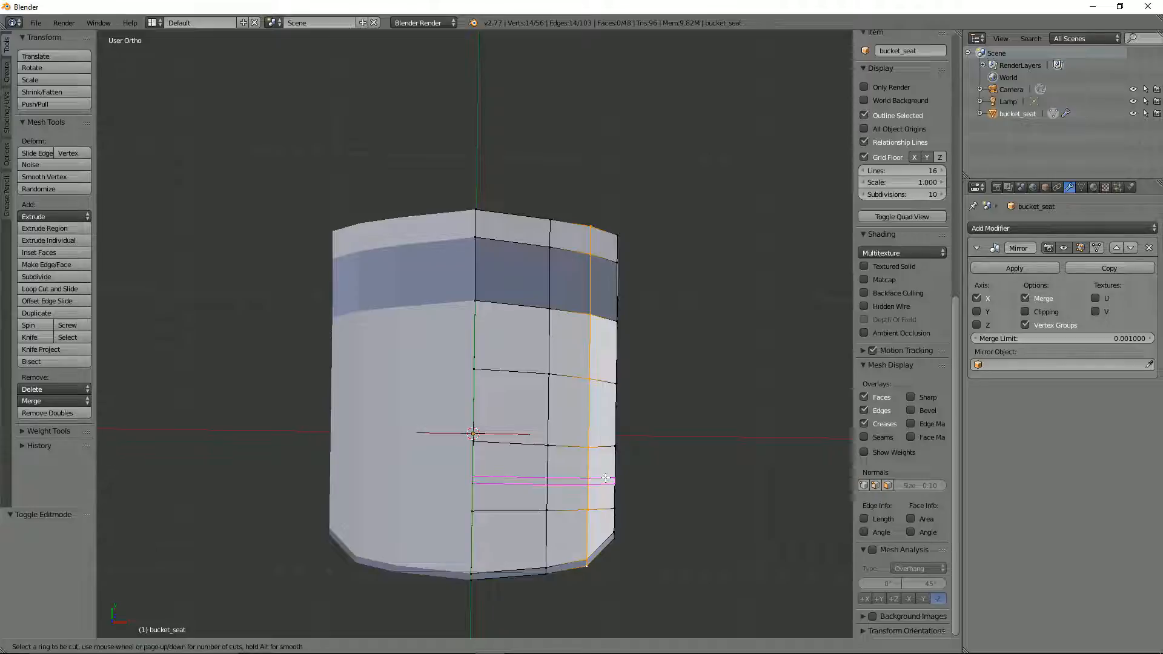
pyautogui.click(599, 515)
pyautogui.rightClick(603, 518)
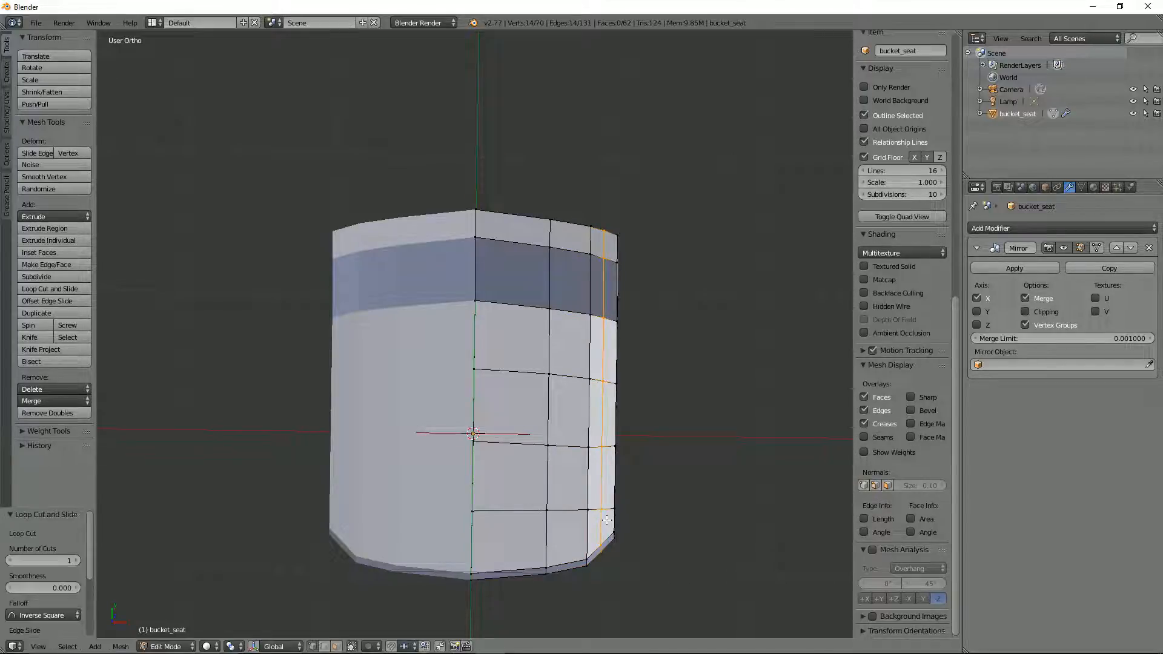
# Step: In top wireframe view, box-select the front-end vertices of the new loop and move them about -0.039 along Y
pyautogui.press('KP_7')
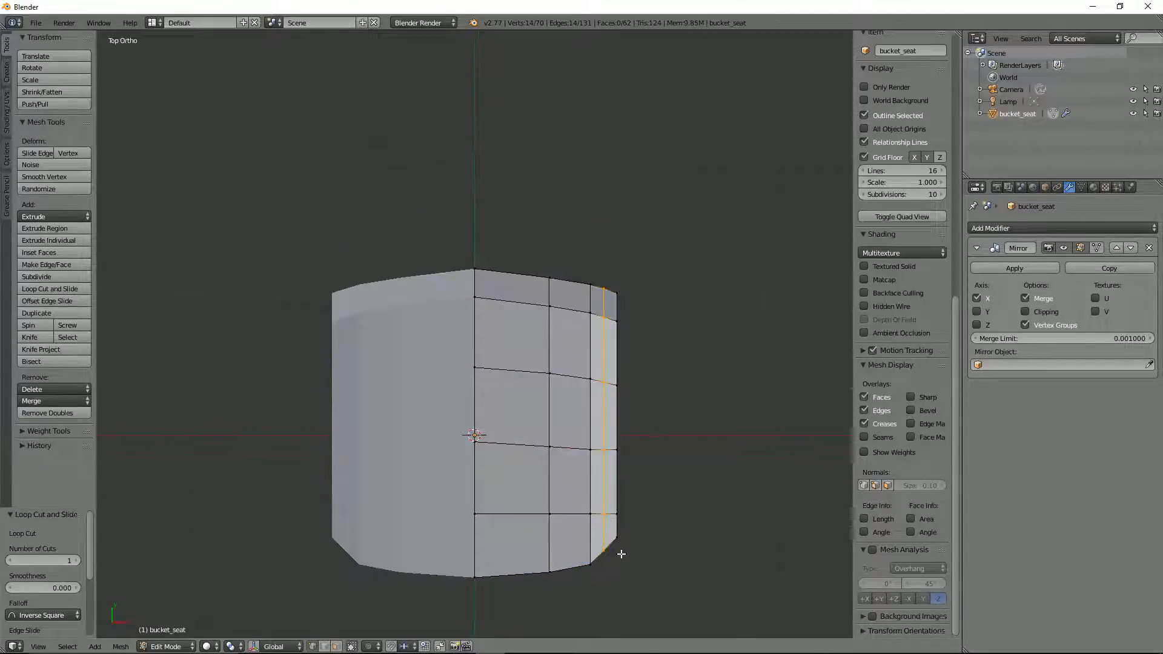
pyautogui.scroll(1, 624, 555)
pyautogui.keyDown('shift'); pyautogui.moveTo(624, 555); pyautogui.dragTo(550, 286, button='middle'); pyautogui.keyUp('shift')
pyautogui.scroll(2, 580, 323)
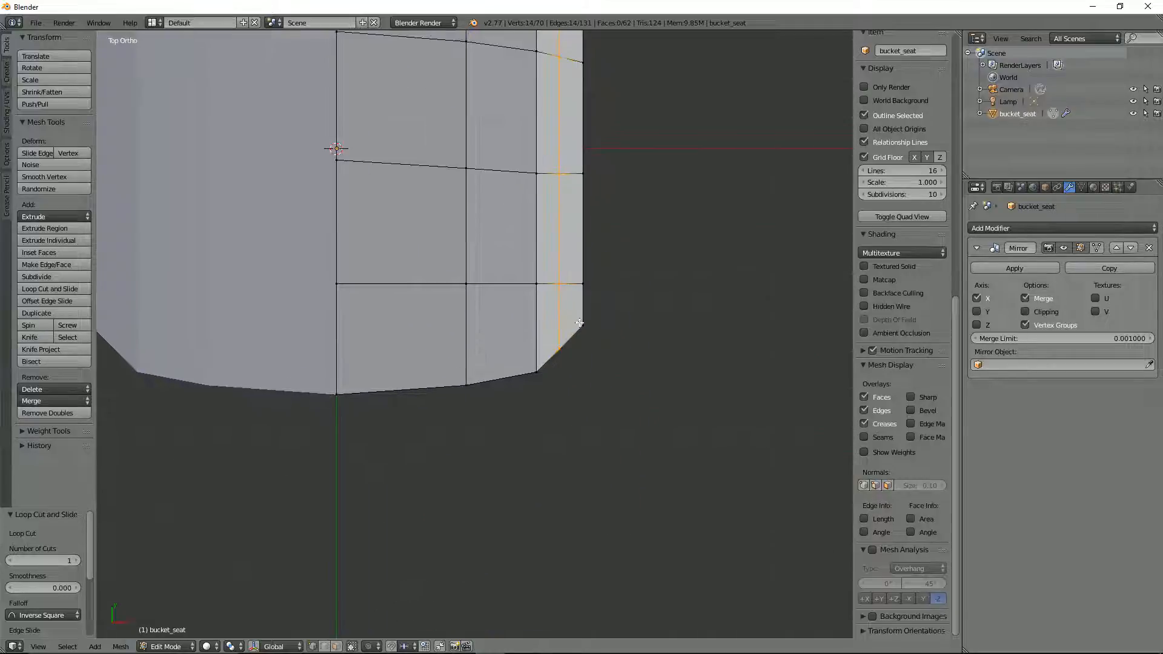
pyautogui.press('a')
pyautogui.press('z')
pyautogui.press('b')
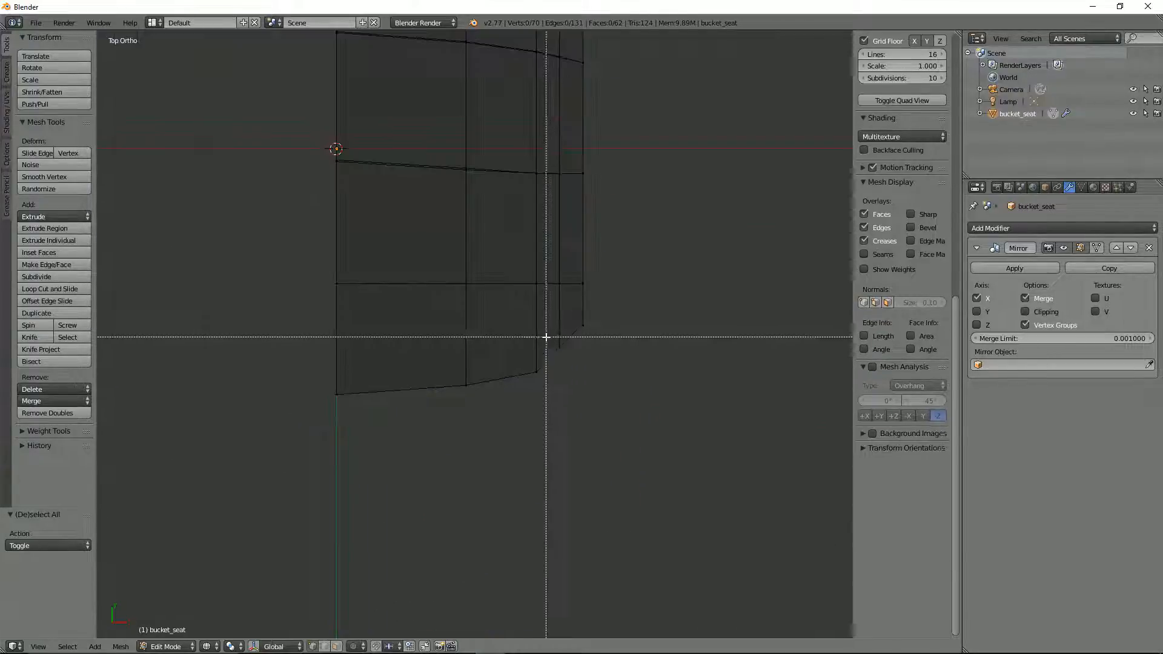
pyautogui.moveTo(545, 337); pyautogui.dragTo(577, 364)
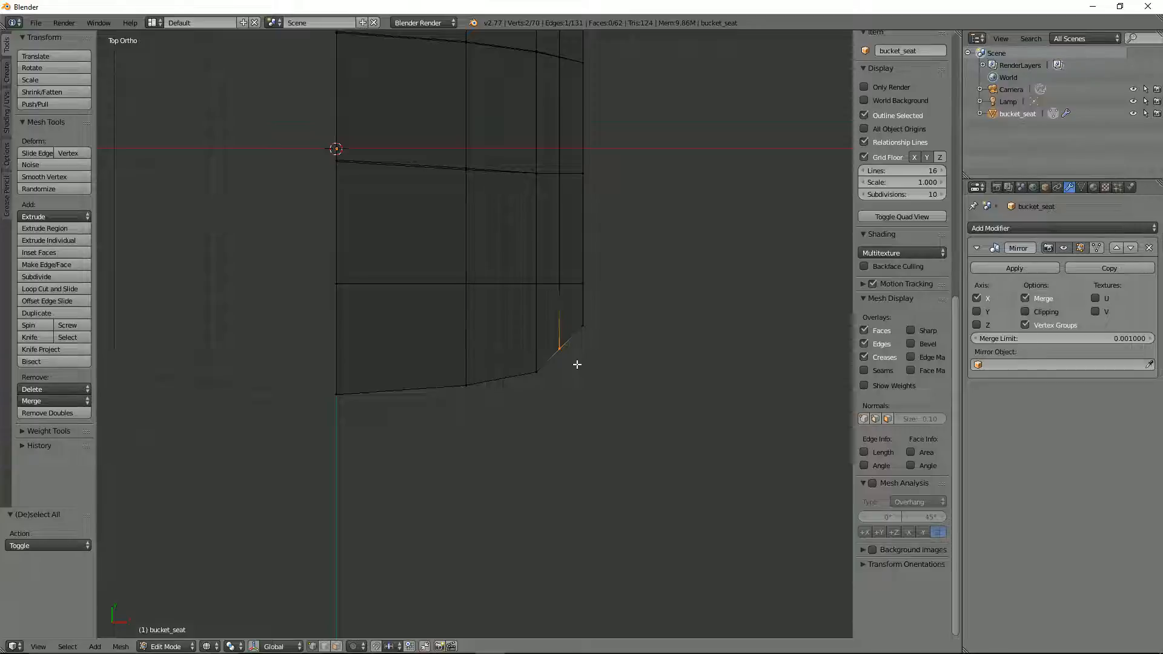
pyautogui.press('g')
pyautogui.press('y')
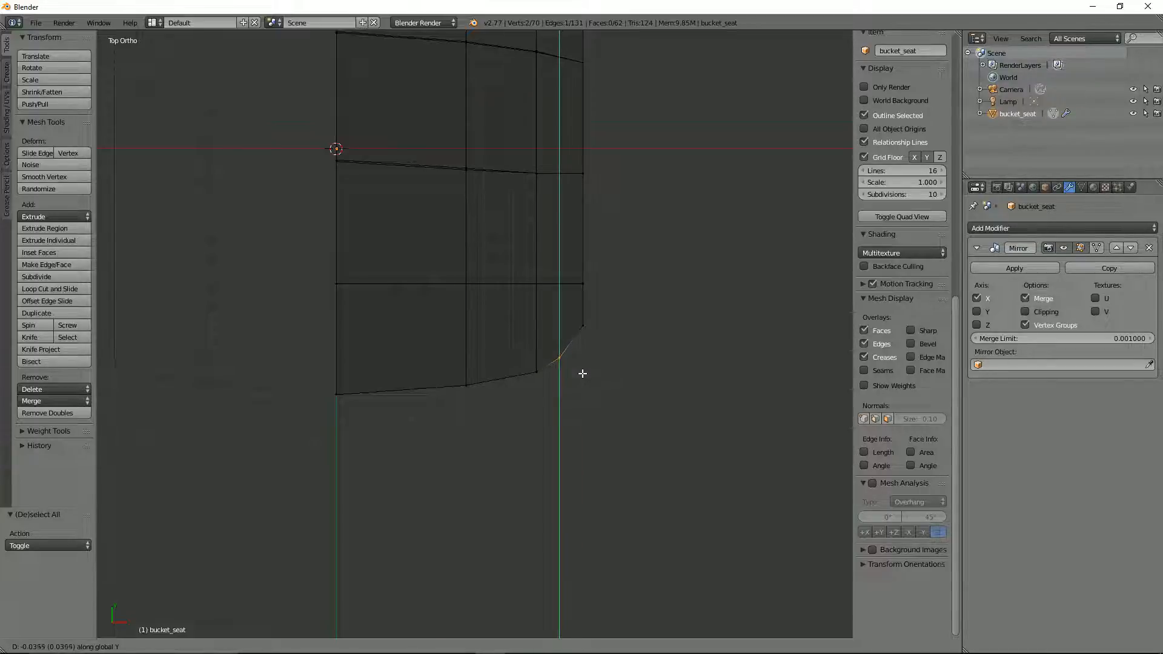
pyautogui.click(578, 367)
# Step: Select the whole new lengthwise loop and edge-slide it outward by a factor of about 0.141
pyautogui.keyDown('alt'); pyautogui.rightClick(559, 334); pyautogui.keyUp('alt')
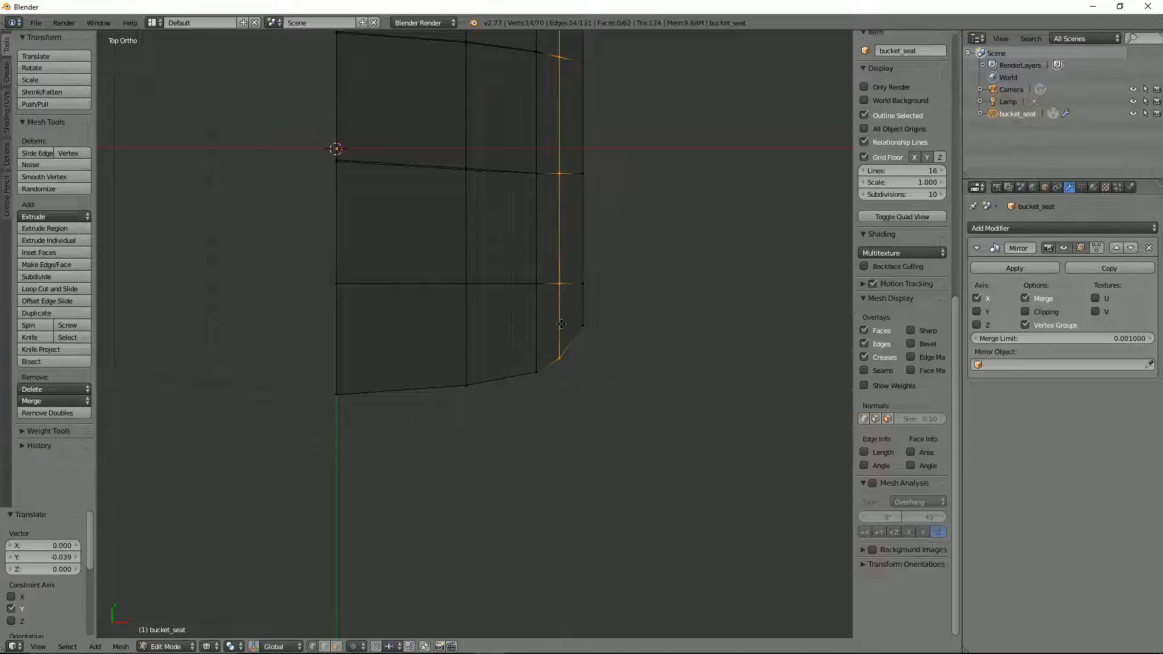
pyautogui.press('g')
pyautogui.press('g')
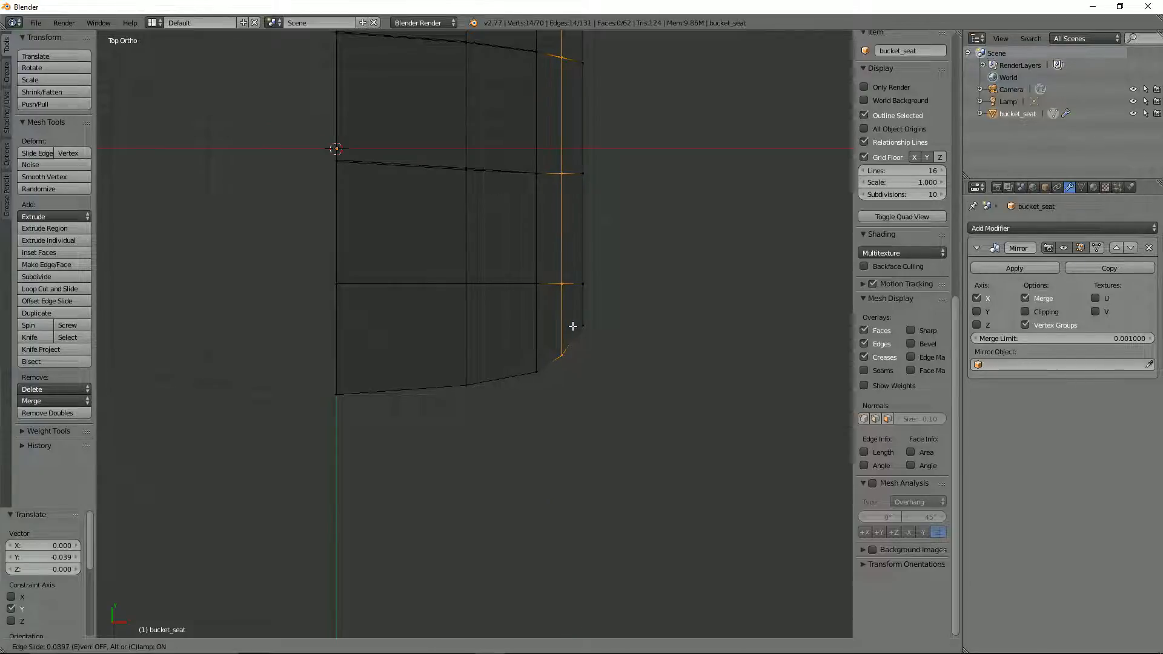
pyautogui.click(574, 325)
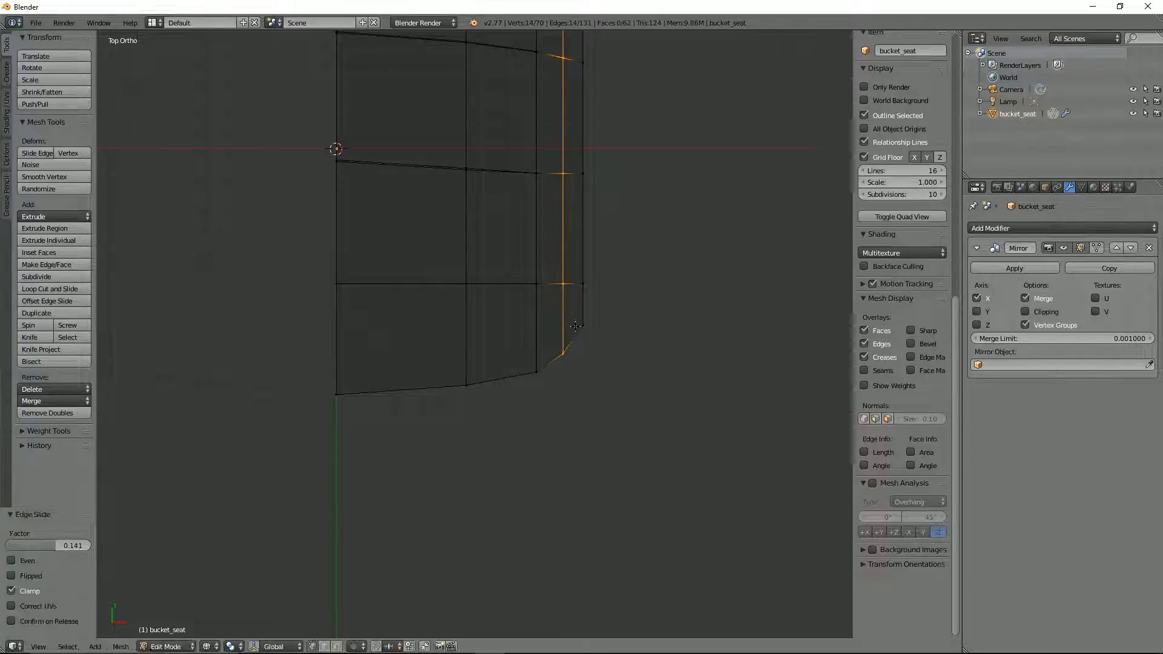
# Step: In solid shading, select the short vertical edge at the front outer corner and edge-slide it back by about -0.133
pyautogui.scroll(-5, 561, 357)
pyautogui.press('Tab')
pyautogui.moveTo(551, 367)
pyautogui.mouseDown(button='middle')
pyautogui.moveTo(519, 345)
pyautogui.moveTo(471, 268)
pyautogui.moveTo(478, 322)
pyautogui.moveTo(561, 368)
pyautogui.moveTo(531, 291)
pyautogui.moveTo(493, 251)
pyautogui.moveTo(481, 306)
pyautogui.moveTo(427, 230)
pyautogui.moveTo(482, 317)
pyautogui.moveTo(449, 237)
pyautogui.moveTo(521, 345)
pyautogui.moveTo(527, 314)
pyautogui.moveTo(506, 251)
pyautogui.moveTo(454, 285)
pyautogui.moveTo(590, 363)
pyautogui.moveTo(591, 403)
pyautogui.mouseUp(button='middle')
pyautogui.press('z')
pyautogui.press('Tab')
pyautogui.rightClick(563, 407)
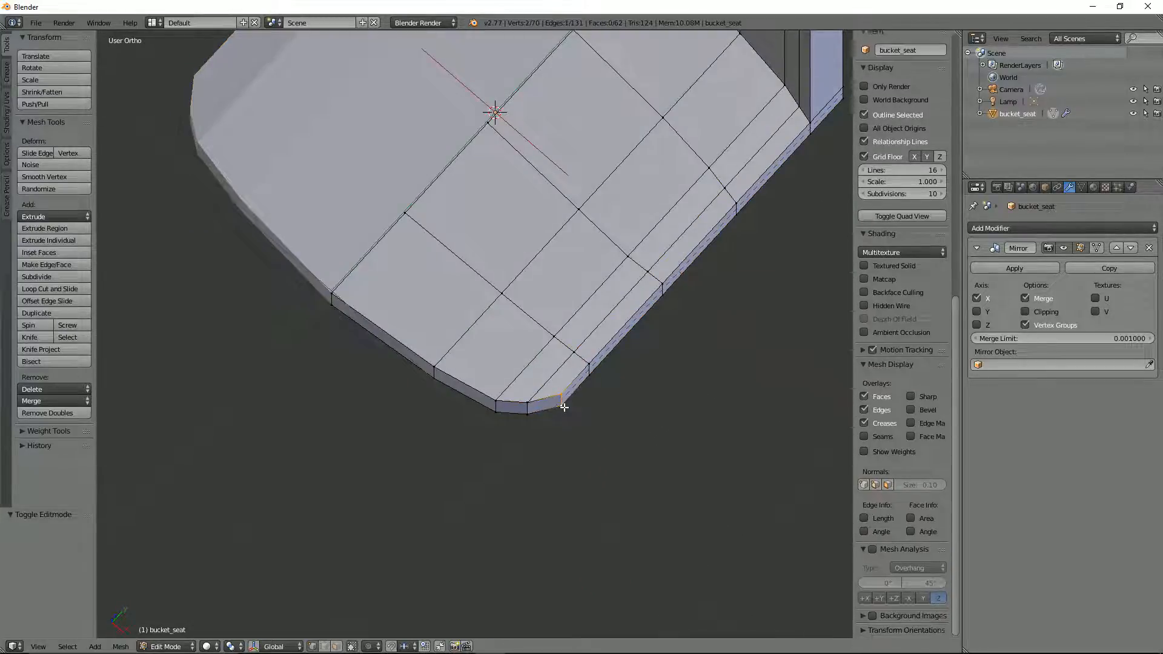
pyautogui.press('g')
pyautogui.press('g')
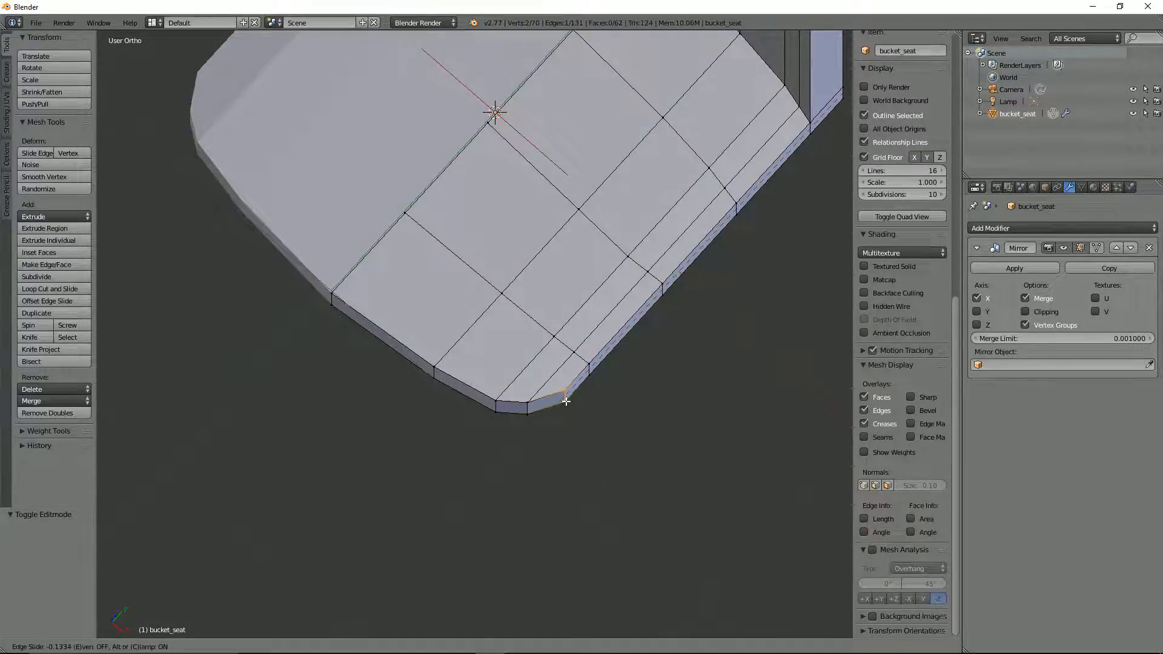
pyautogui.click(566, 399)
# Step: Inspect the rounded seat front, then show bucket_seat in front orthographic wireframe view in Edit Mode
pyautogui.moveTo(566, 399); pyautogui.dragTo(535, 315, button='middle')
pyautogui.press('Tab')
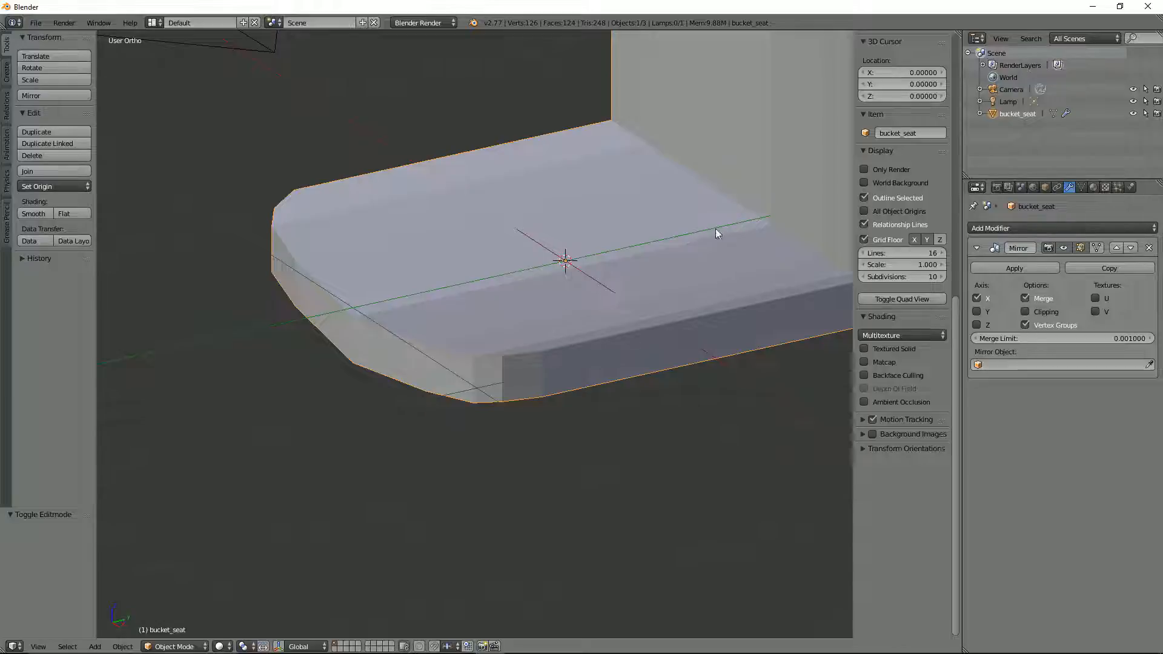
pyautogui.scroll(-2, 716, 228)
pyautogui.moveTo(717, 220); pyautogui.dragTo(537, 262, button='middle')
pyautogui.press('KP_1')
pyautogui.scroll(5, 536, 257)
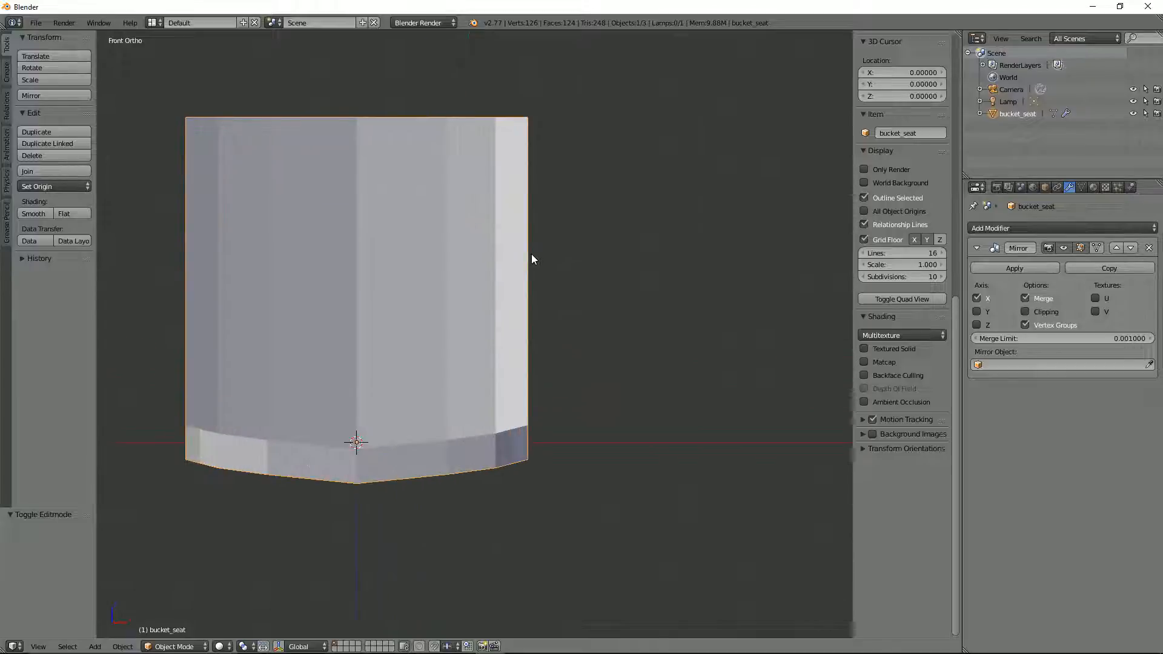
pyautogui.press('Tab')
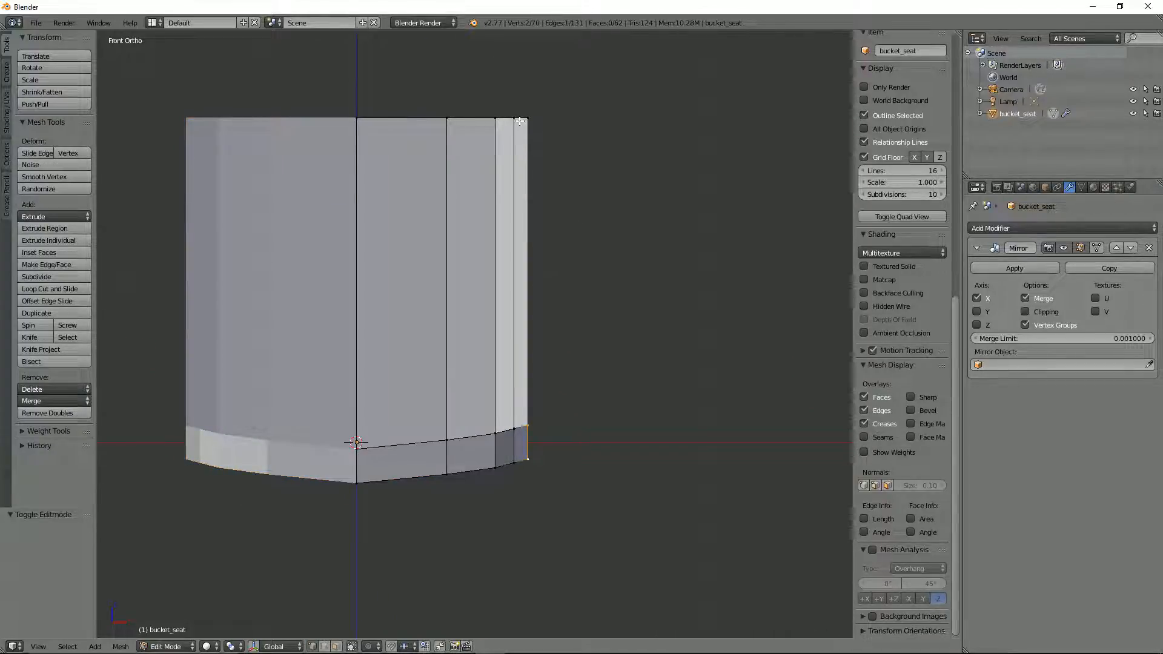
pyautogui.press('z')
pyautogui.press('b')
pyautogui.moveTo(484, 95); pyautogui.dragTo(582, 172)
pyautogui.press('r')
pyautogui.rightClick(610, 198)
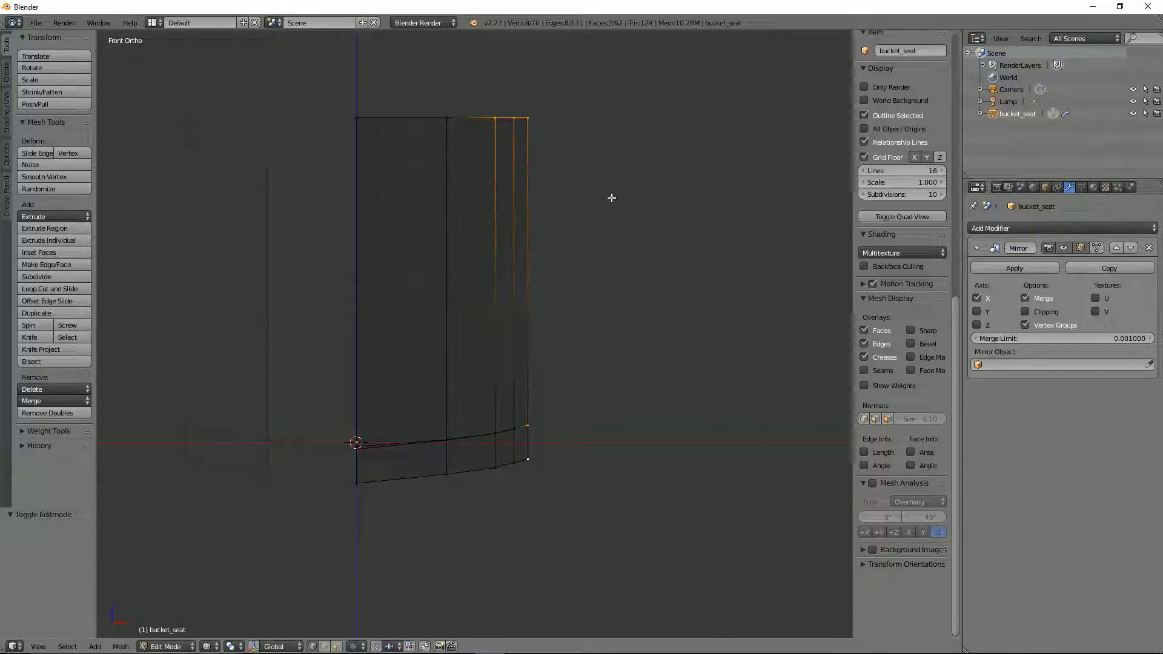
pyautogui.press('b')
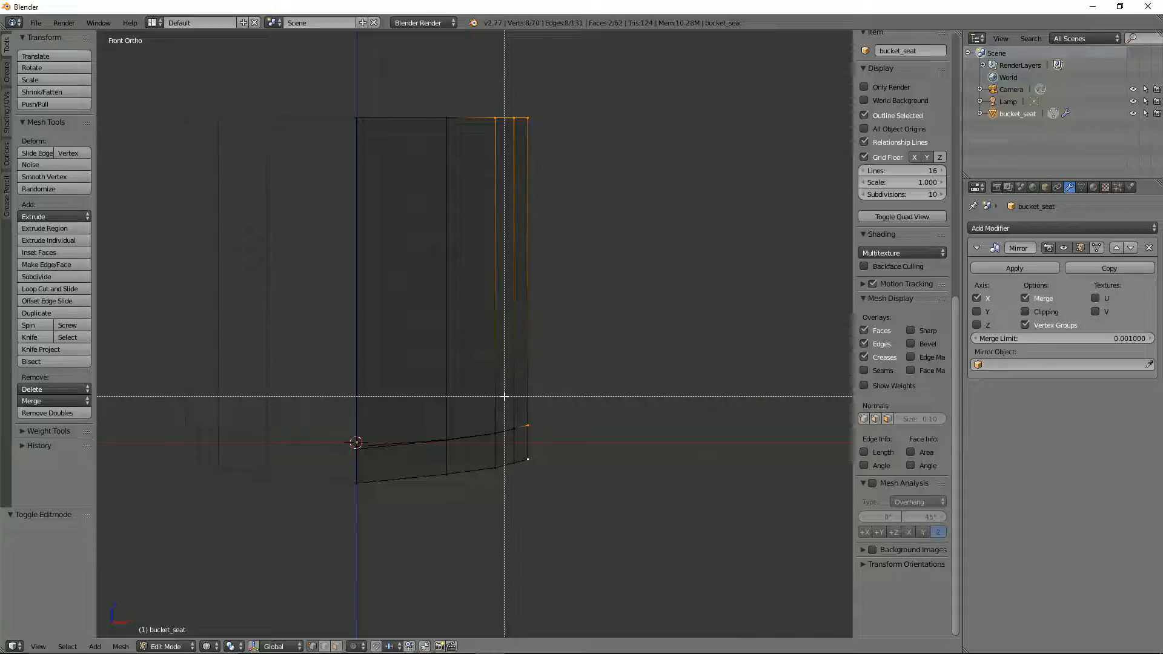
pyautogui.moveTo(504, 396); pyautogui.dragTo(592, 494, button='middle')
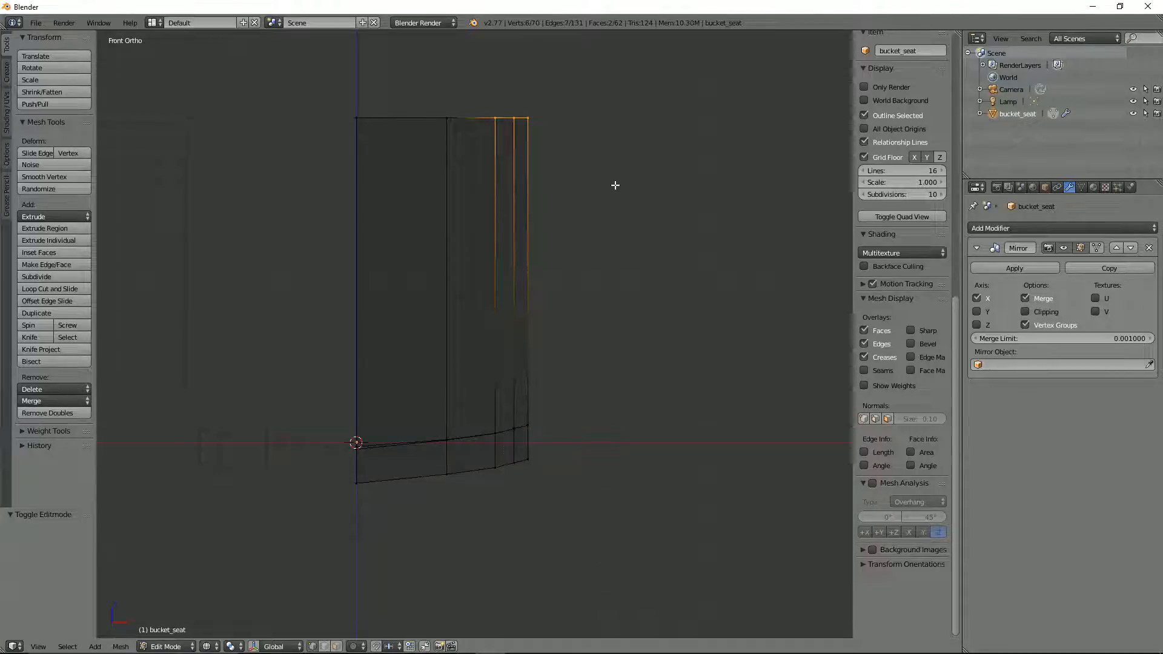
pyautogui.press('r')
pyautogui.press('Escape')
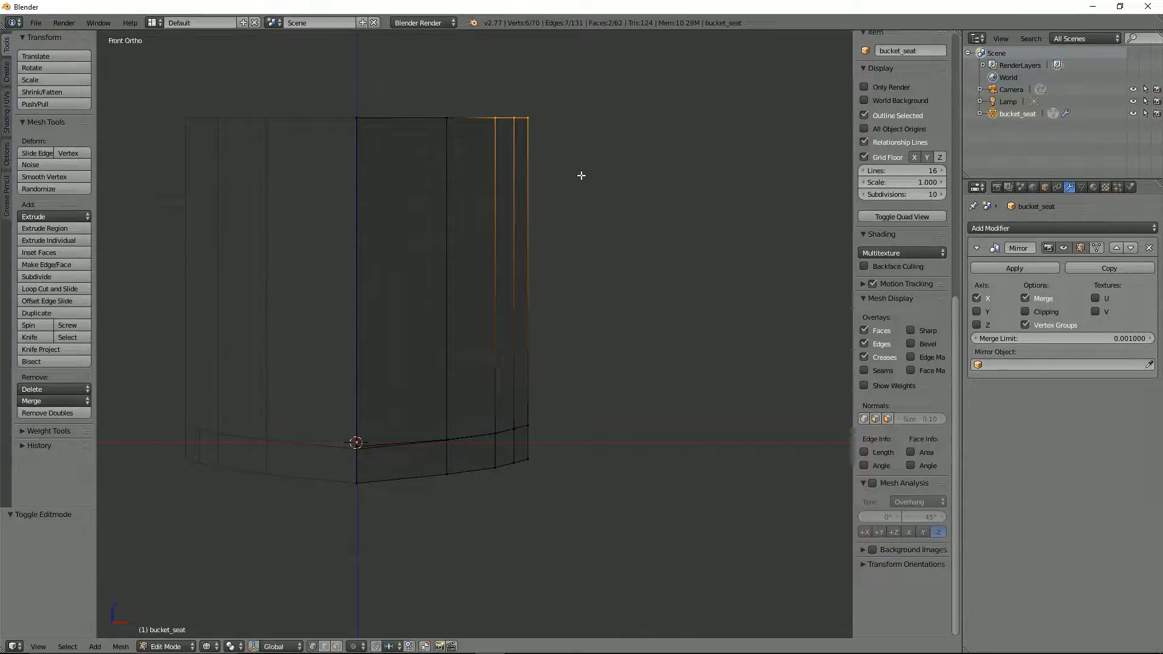
# Step: Box-select only the backrest's top outer corner vertices and lower them about 0.103 along Z
pyautogui.press('a')
pyautogui.press('b')
pyautogui.moveTo(518, 94); pyautogui.dragTo(580, 173)
pyautogui.press('g')
pyautogui.press('z')
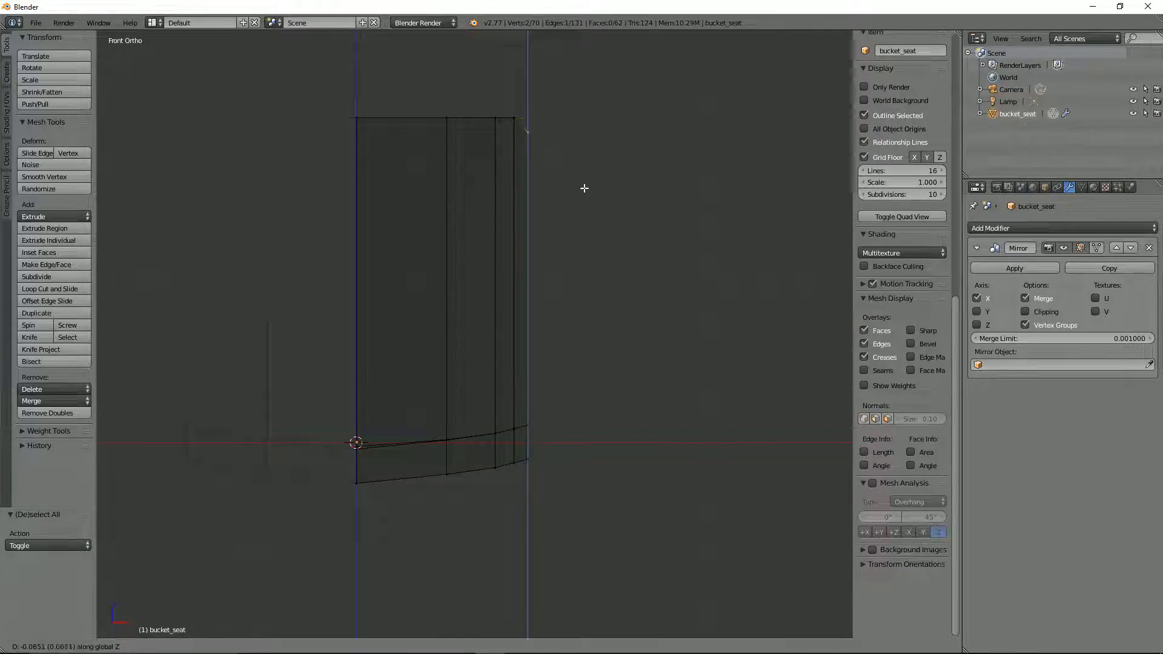
pyautogui.click(584, 191)
pyautogui.press('b')
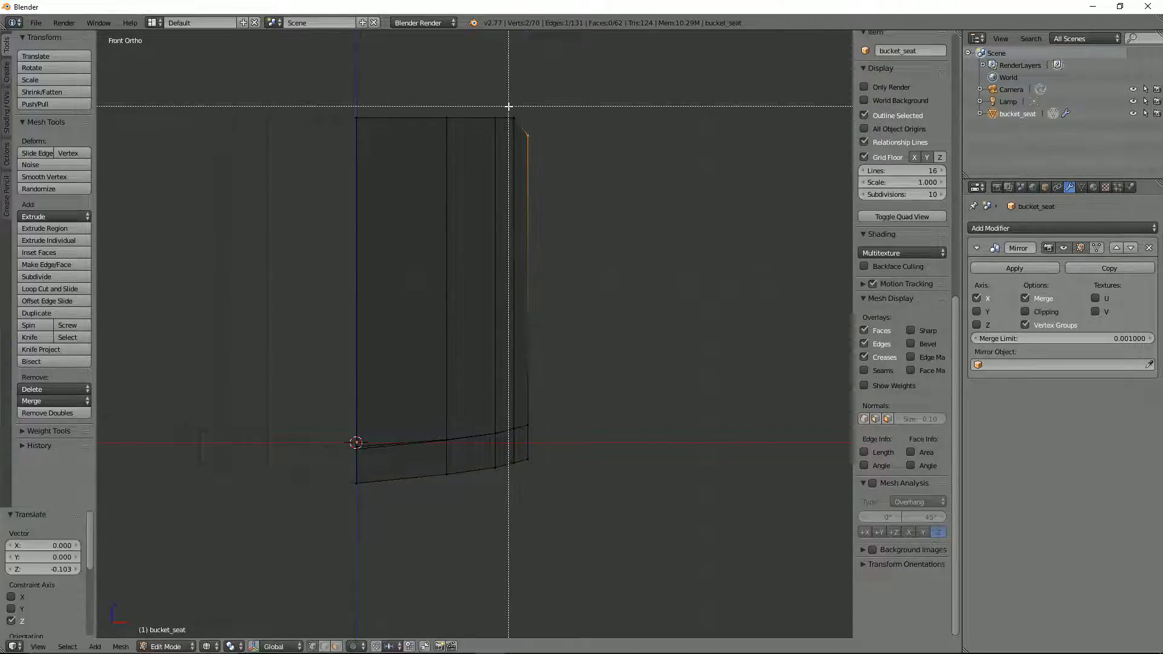
pyautogui.moveTo(509, 107); pyautogui.dragTo(535, 122, button='middle')
pyautogui.press('a')
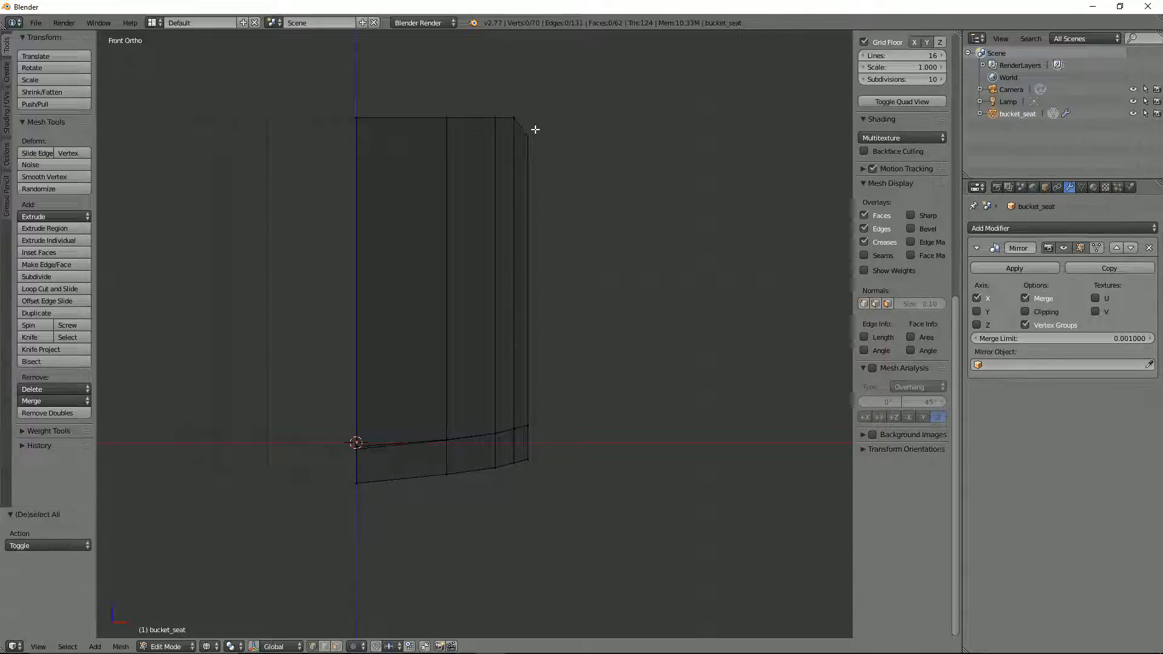
pyautogui.press('b')
pyautogui.moveTo(505, 106); pyautogui.dragTo(542, 142)
pyautogui.press('g')
pyautogui.rightClick(536, 137)
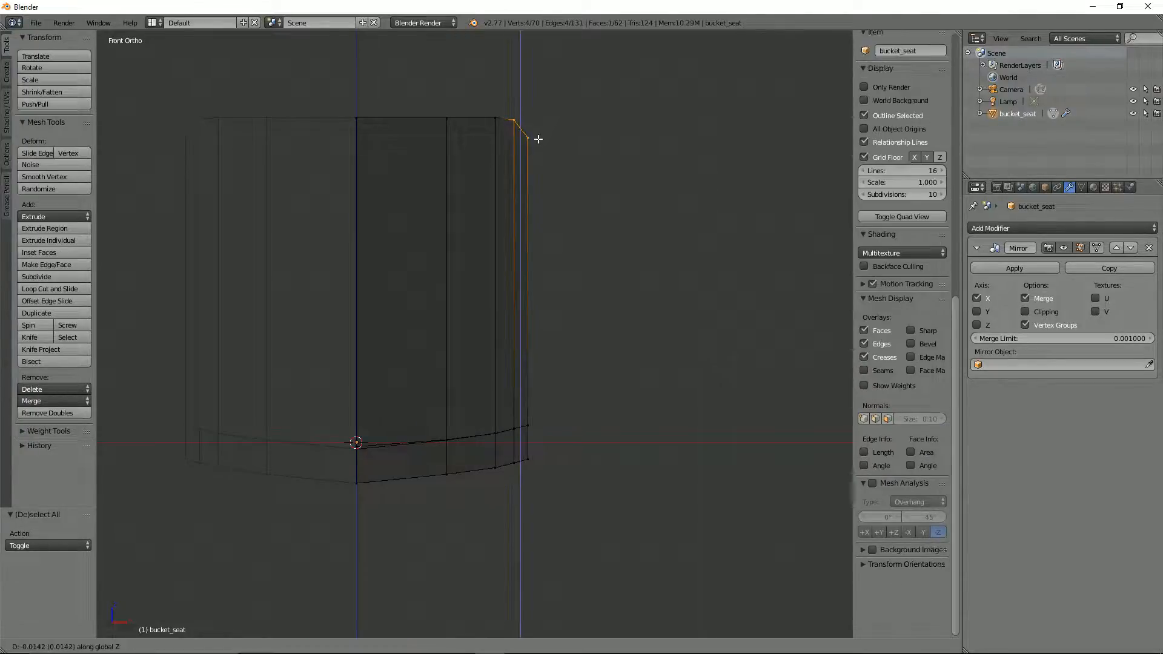
# Step: Box-select the backrest's top vertices just inside the outer corner and lower them about 0.028 along Z
pyautogui.press('a')
pyautogui.press('b')
pyautogui.moveTo(502, 104); pyautogui.dragTo(527, 123)
pyautogui.press('g')
pyautogui.press('z')
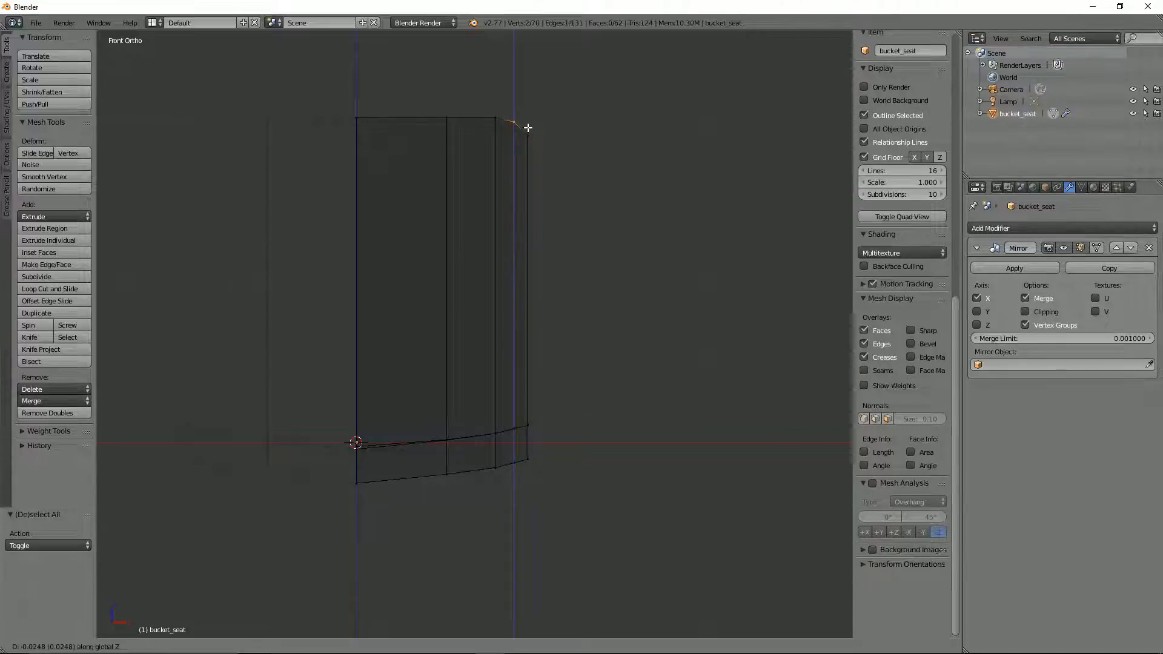
pyautogui.click(529, 129)
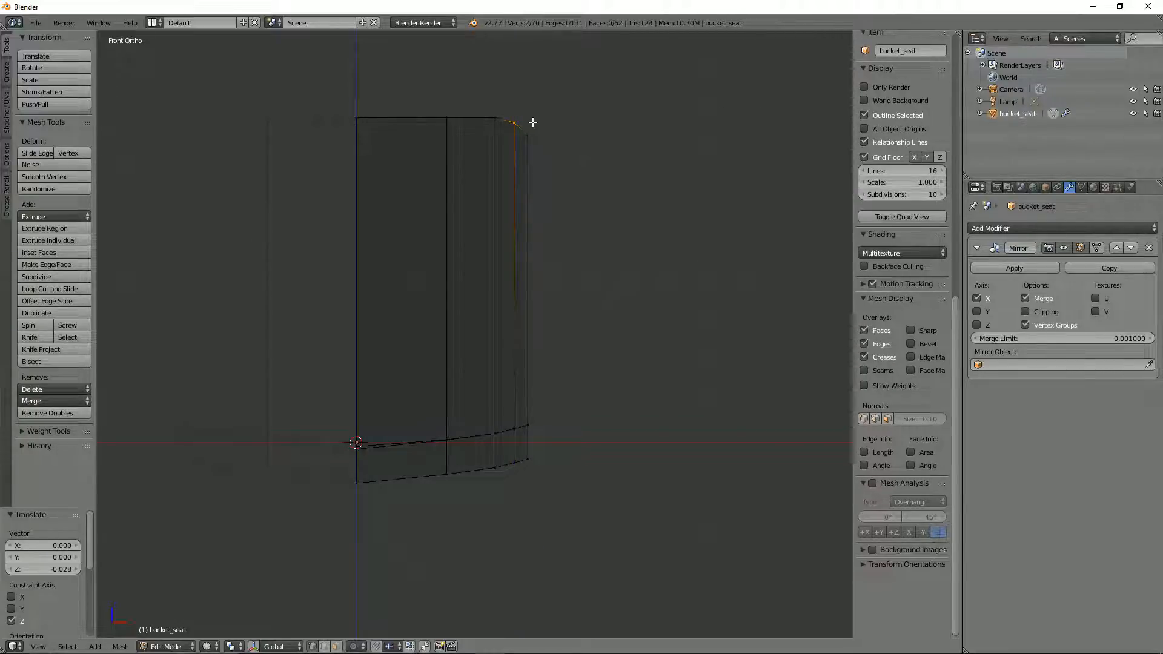
# Step: Select the backrest's top outer corner vertices and lower them another 0.124 or so along Z
pyautogui.moveTo(554, 115); pyautogui.dragTo(550, 126, button='middle')
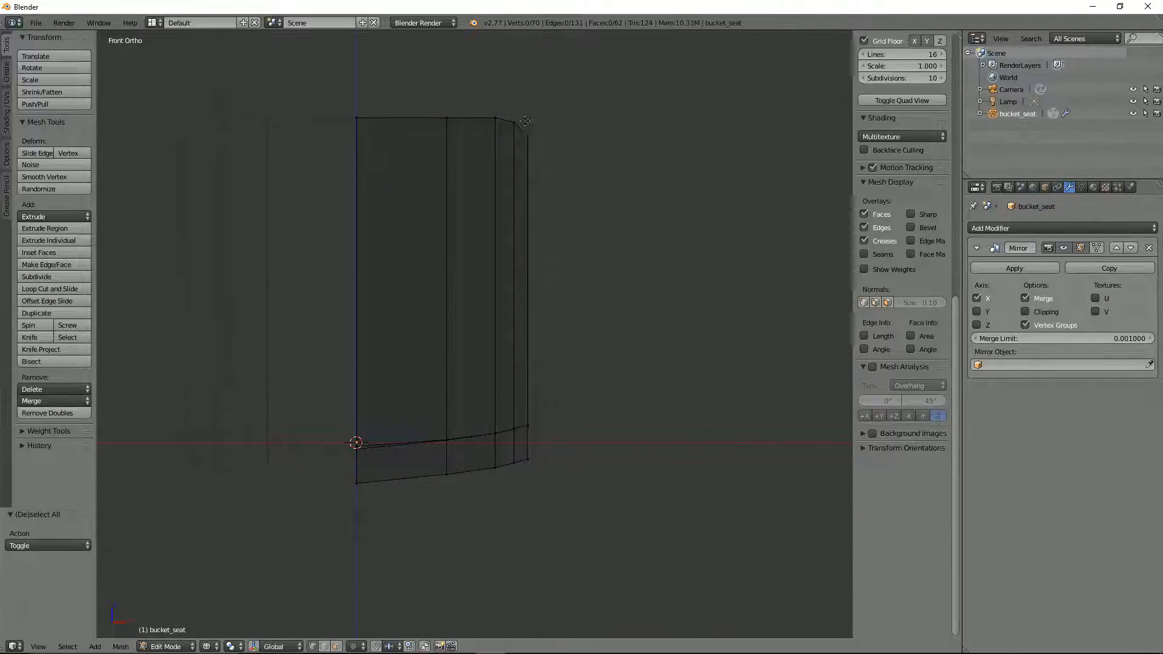
pyautogui.rightClick(526, 122)
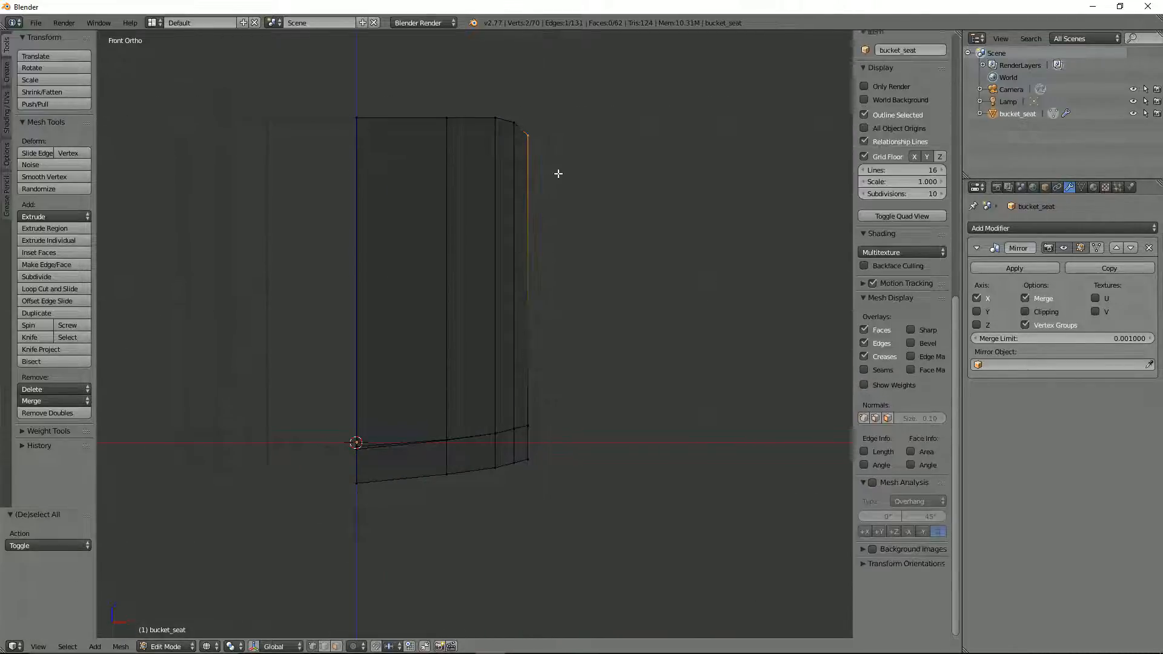
pyautogui.press('g')
pyautogui.press('z')
pyautogui.click(561, 195)
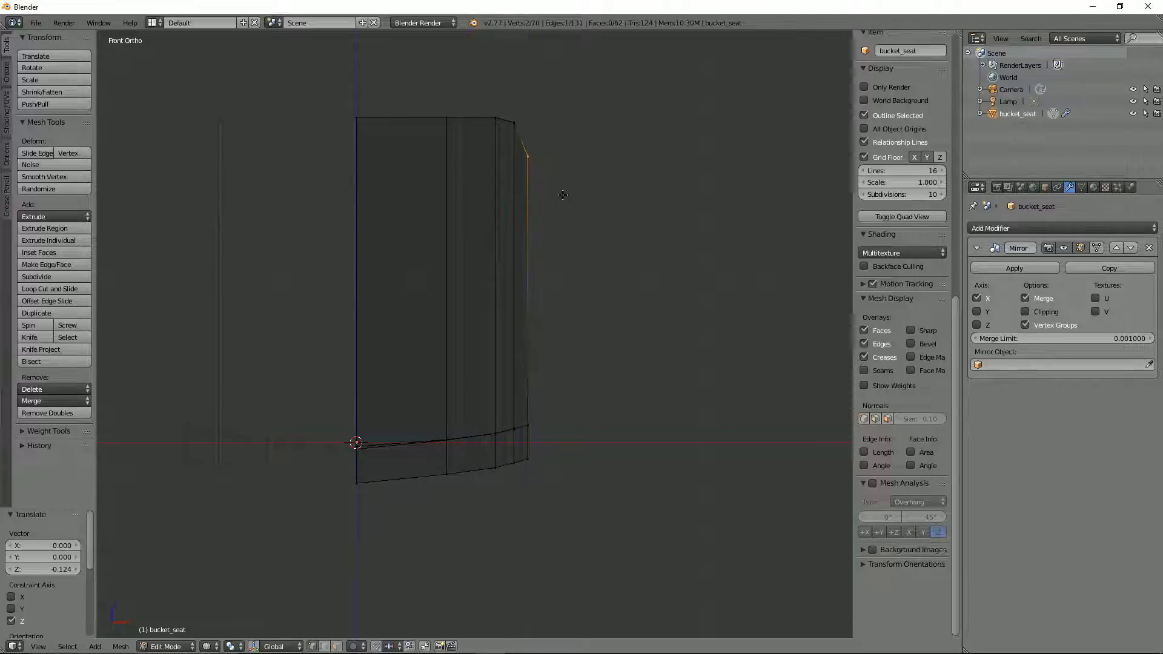
# Step: Box-select only the backrest's top vertices just inside the outer corner and lower them slightly along Z
pyautogui.press('a')
pyautogui.press('b')
pyautogui.moveTo(506, 97); pyautogui.dragTo(532, 135)
pyautogui.press('g')
pyautogui.press('z')
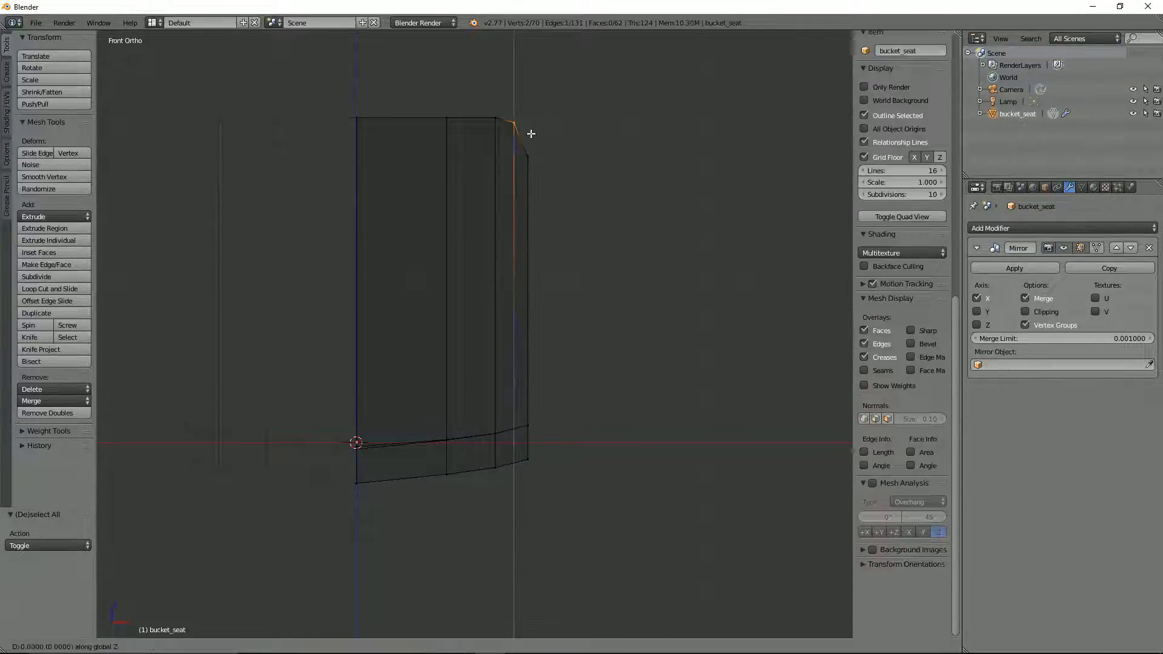
pyautogui.click(531, 142)
# Step: Box-select the backrest's top vertices on the third column from the outer side and lower them about 0.011 along Z
pyautogui.press('a')
pyautogui.press('b')
pyautogui.moveTo(467, 91); pyautogui.dragTo(509, 125)
pyautogui.press('g')
pyautogui.press('z')
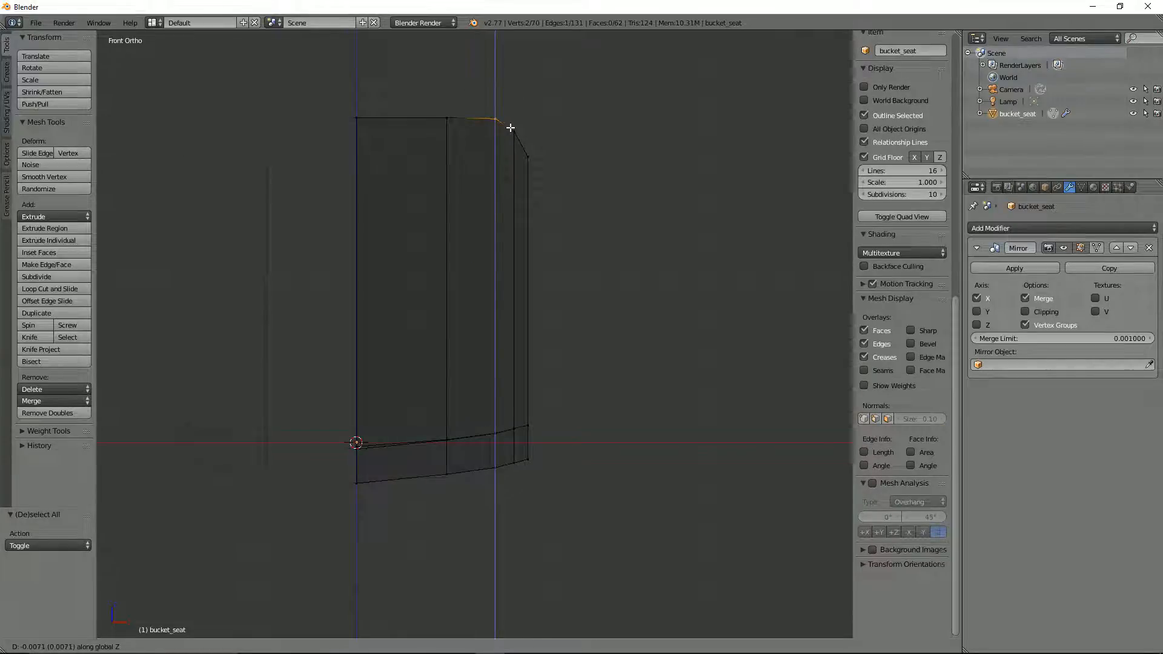
pyautogui.click(511, 129)
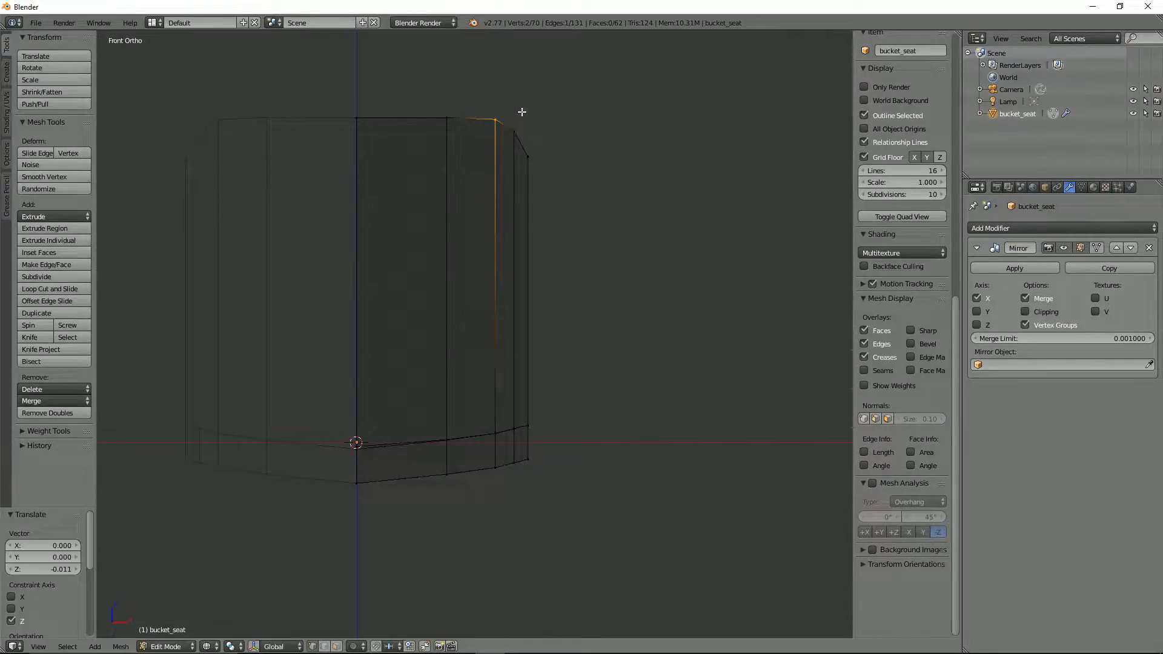
# Step: Reselect the top vertices just inside the backrest's outer corner and lower them a further 0.004 or so along Z
pyautogui.press('a')
pyautogui.press('b')
pyautogui.moveTo(506, 117); pyautogui.dragTo(523, 132)
pyautogui.press('g')
pyautogui.press('z')
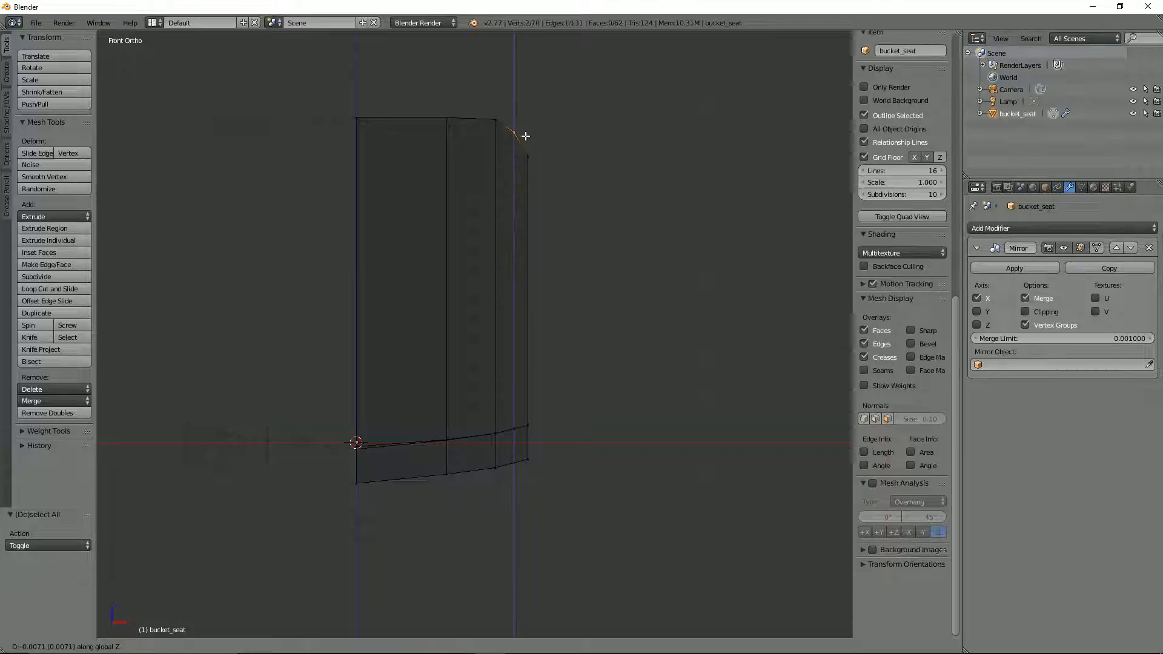
pyautogui.click(526, 135)
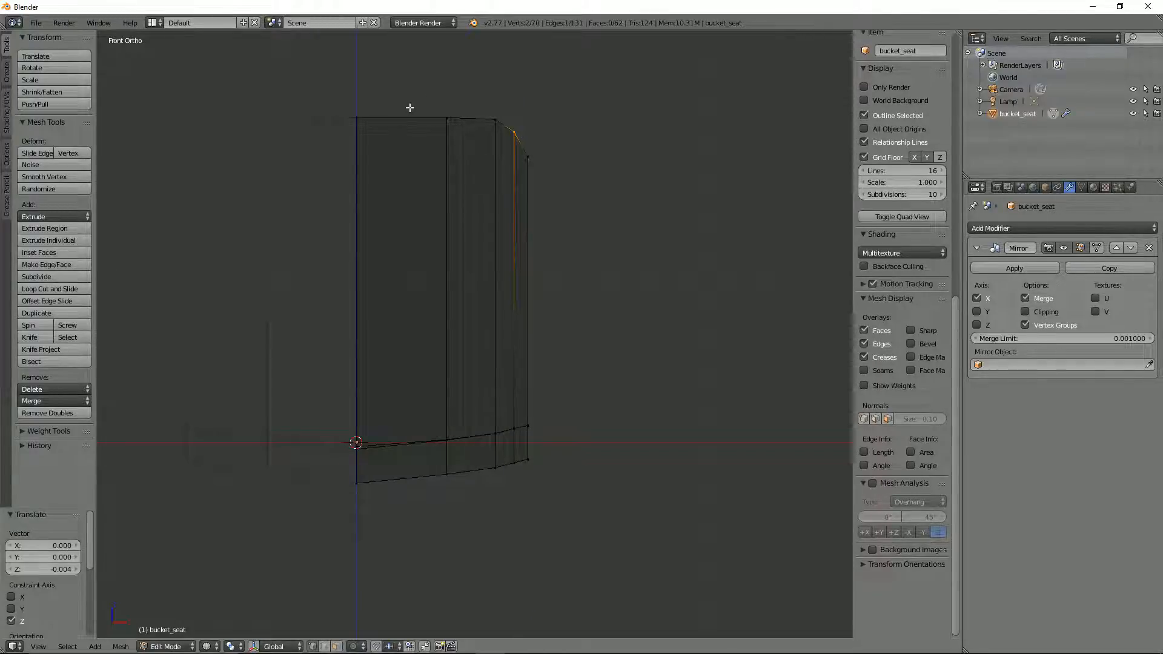
# Step: Box-select the backrest's top vertices on the mirror centreline and raise them slightly along Z
pyautogui.press('a')
pyautogui.press('b')
pyautogui.moveTo(345, 79); pyautogui.dragTo(387, 140)
pyautogui.press('g')
pyautogui.press('z')
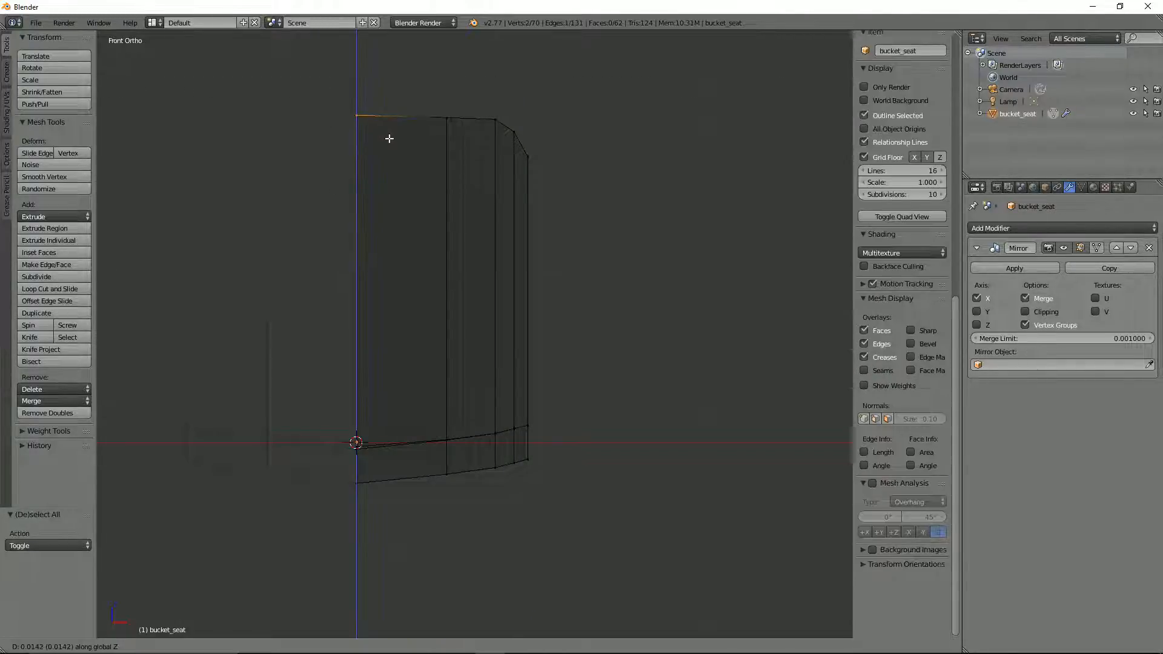
pyautogui.click(389, 133)
# Step: Box-select the backrest's top vertices on the column next to the centreline and raise them about 0.025 along Z
pyautogui.press('a')
pyautogui.press('b')
pyautogui.moveTo(420, 101); pyautogui.dragTo(463, 145)
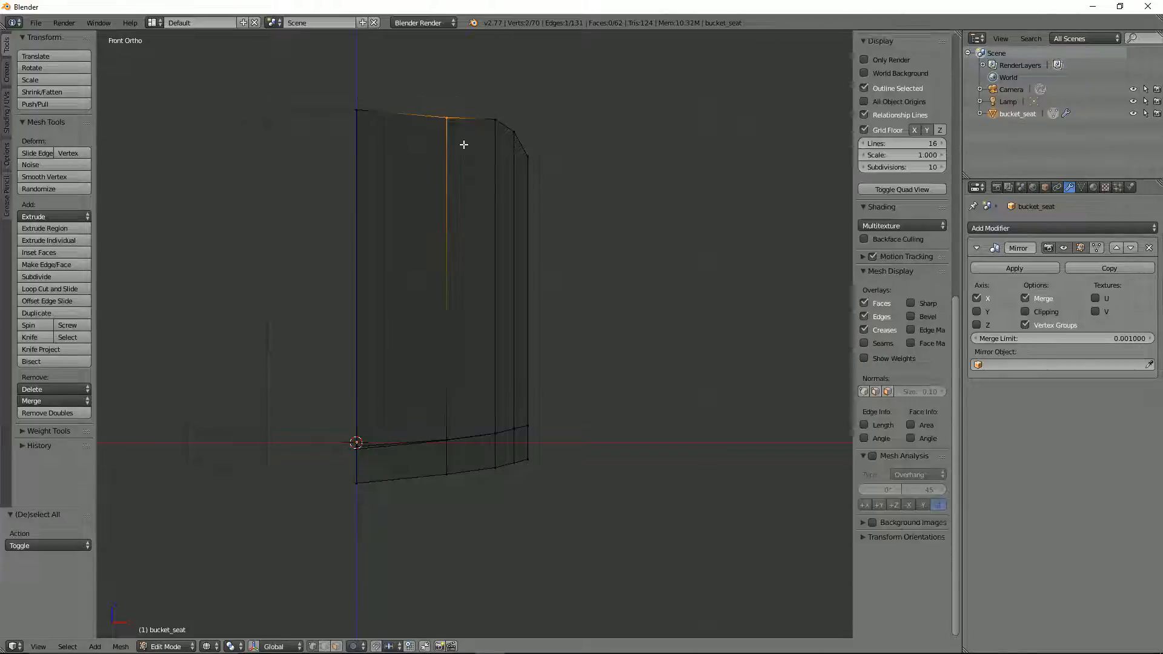
pyautogui.press('g')
pyautogui.press('z')
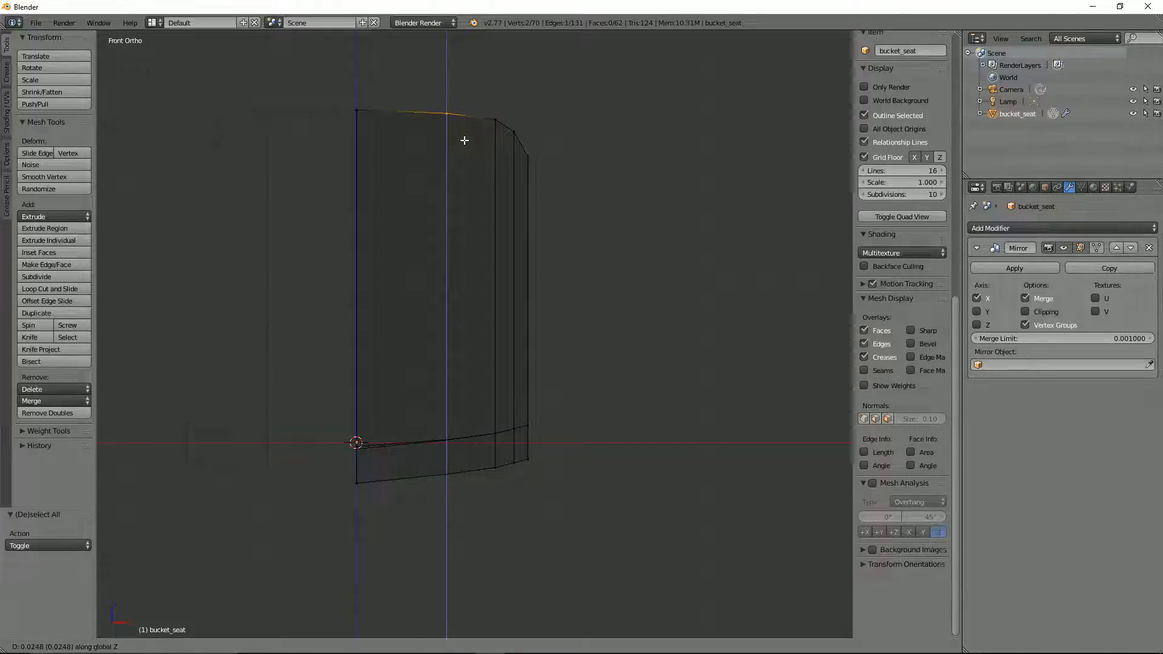
pyautogui.click(464, 140)
# Step: Inspect the rounded backrest in Object Mode with solid shading, then return bucket_seat to Edit Mode
pyautogui.scroll(-3, 571, 158)
pyautogui.moveTo(571, 158)
pyautogui.mouseDown(button='middle')
pyautogui.moveTo(539, 196)
pyautogui.moveTo(539, 216)
pyautogui.moveTo(486, 178)
pyautogui.moveTo(516, 228)
pyautogui.moveTo(548, 230)
pyautogui.moveTo(485, 173)
pyautogui.moveTo(467, 220)
pyautogui.moveTo(510, 203)
pyautogui.moveTo(508, 230)
pyautogui.moveTo(478, 267)
pyautogui.moveTo(445, 301)
pyautogui.moveTo(384, 293)
pyautogui.moveTo(503, 345)
pyautogui.moveTo(398, 309)
pyautogui.moveTo(408, 267)
pyautogui.moveTo(601, 405)
pyautogui.moveTo(565, 402)
pyautogui.mouseUp(button='middle')
pyautogui.press('Tab')
pyautogui.press('z')
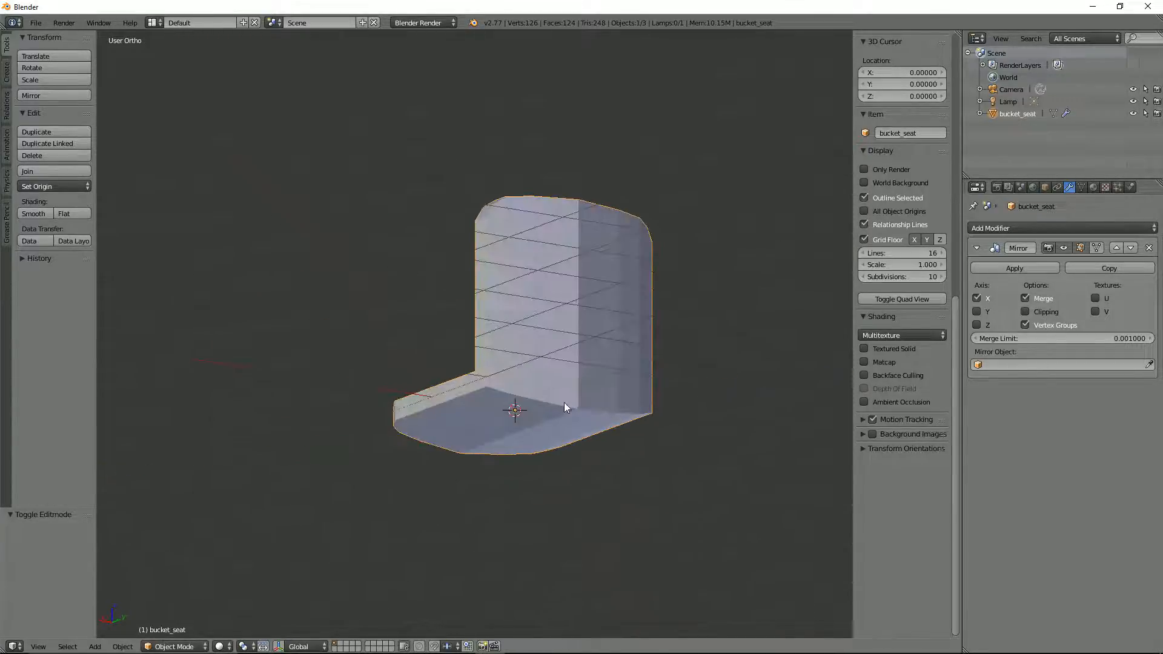
pyautogui.press('Tab')
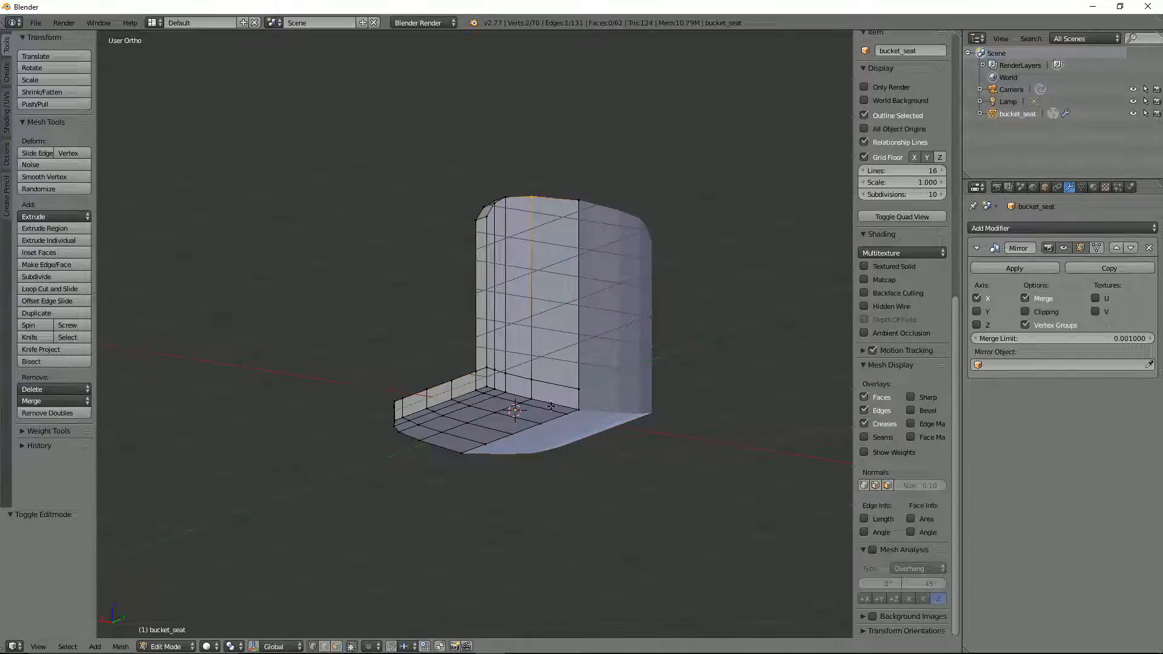
# Step: Try to pull the two centreline vertices of the seat's rear bottom corner outward in right view with proportional editing at size 0.42
pyautogui.keyDown('alt'); pyautogui.rightClick(550, 406); pyautogui.keyUp('alt')
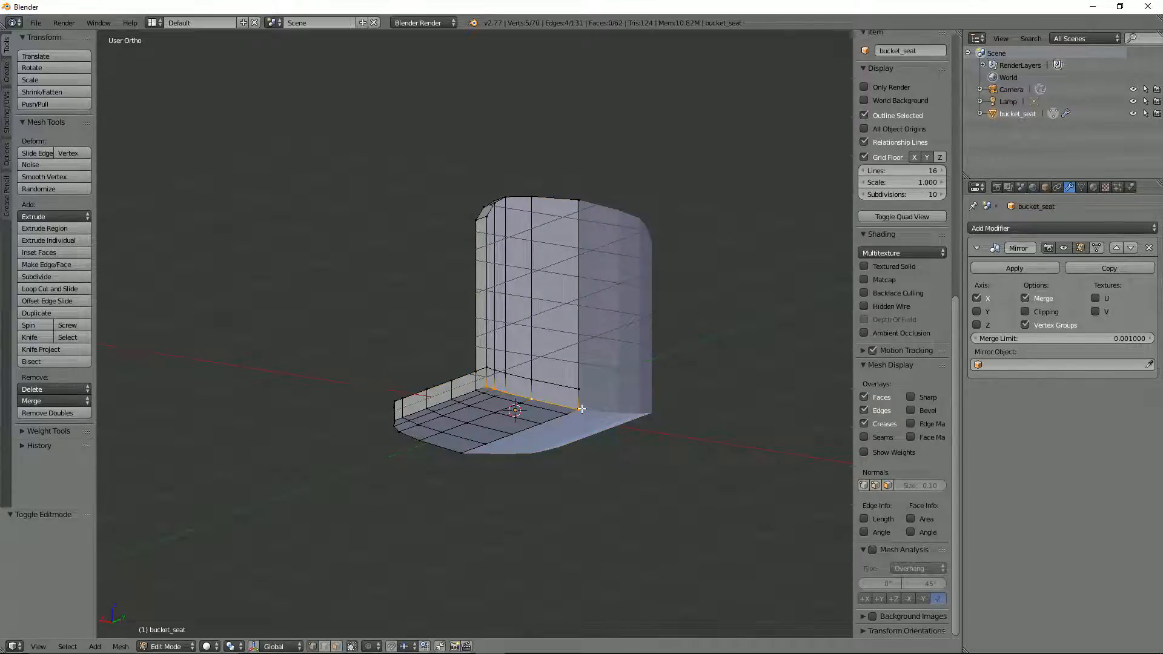
pyautogui.moveTo(581, 408); pyautogui.dragTo(681, 469, button='middle')
pyautogui.rightClick(498, 351)
pyautogui.moveTo(572, 363); pyautogui.dragTo(585, 415, button='middle')
pyautogui.keyDown('shift'); pyautogui.rightClick(587, 418); pyautogui.keyUp('shift')
pyautogui.press('KP_3')
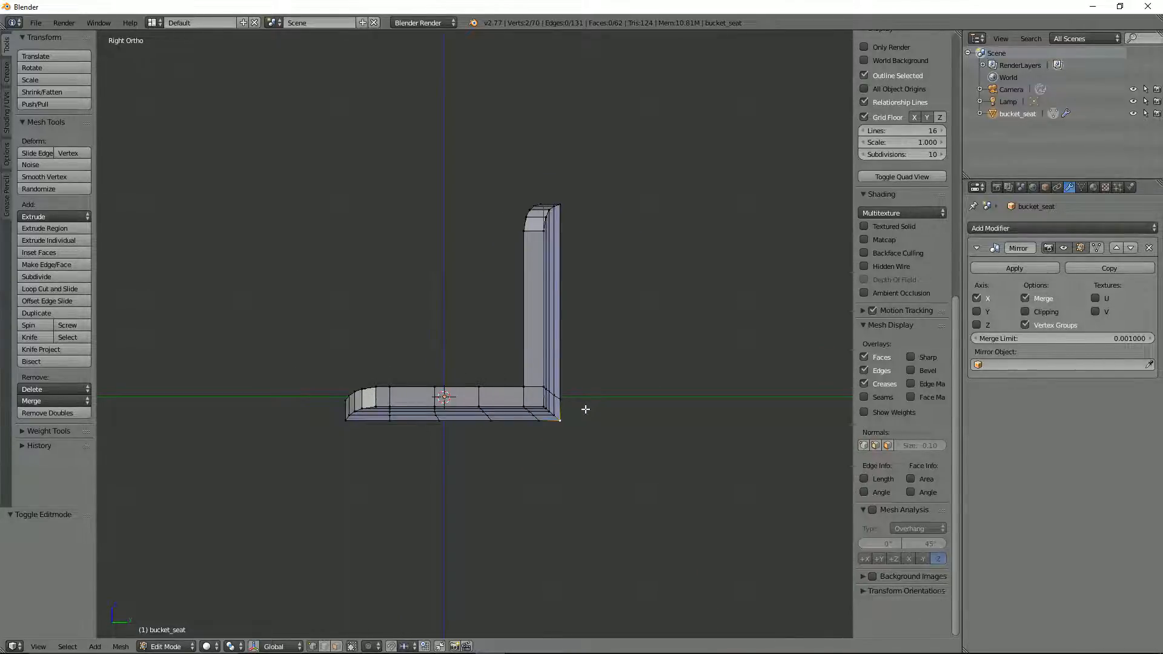
pyautogui.press('z')
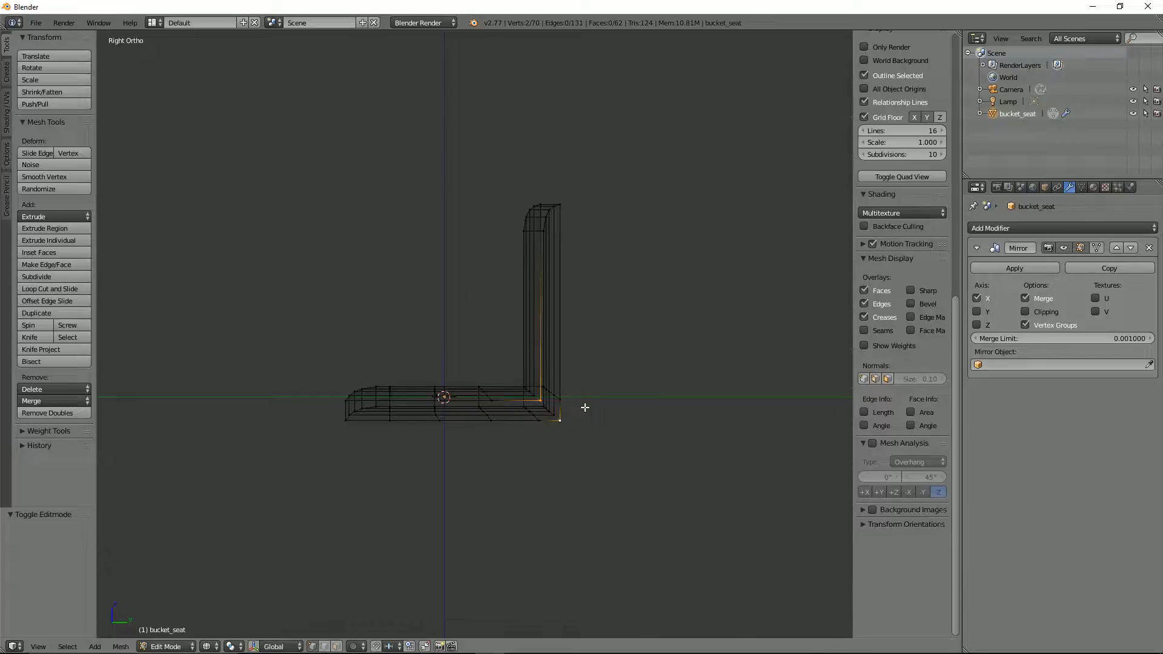
pyautogui.press('o')
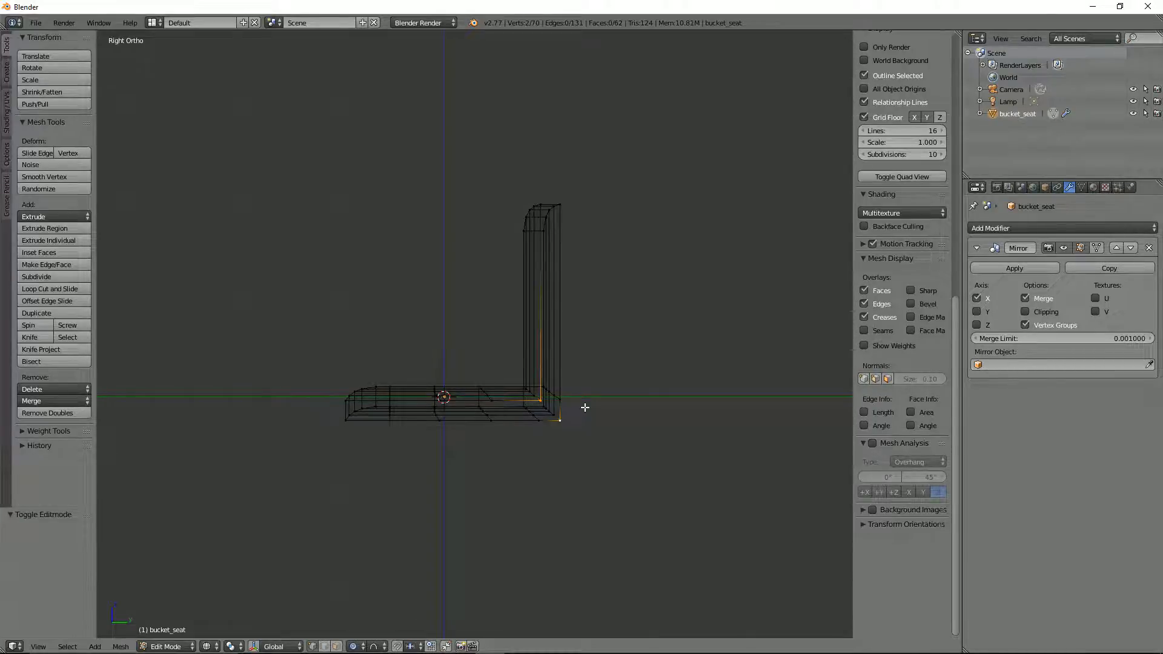
pyautogui.press('g')
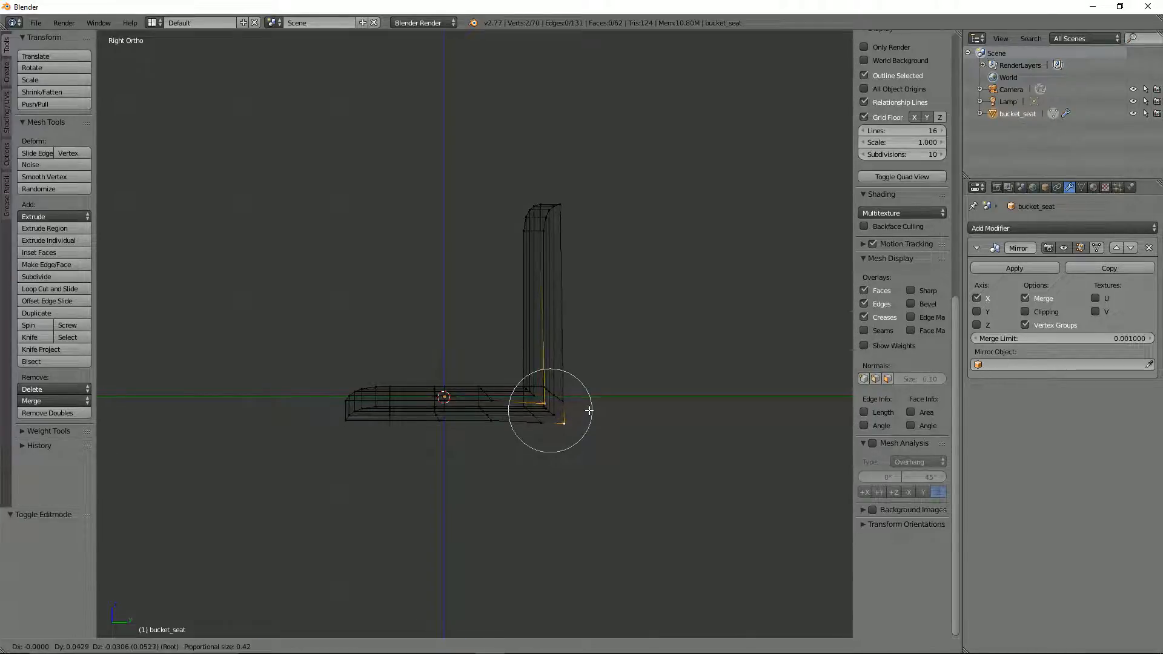
pyautogui.click(589, 410)
# Step: Retry moving the rear corner's centreline vertices outward with proportional editing, then check the shape from top and right views
pyautogui.moveTo(587, 409)
pyautogui.mouseDown(button='middle')
pyautogui.moveTo(610, 436)
pyautogui.moveTo(594, 402)
pyautogui.mouseUp(button='middle')
pyautogui.press('KP_3')
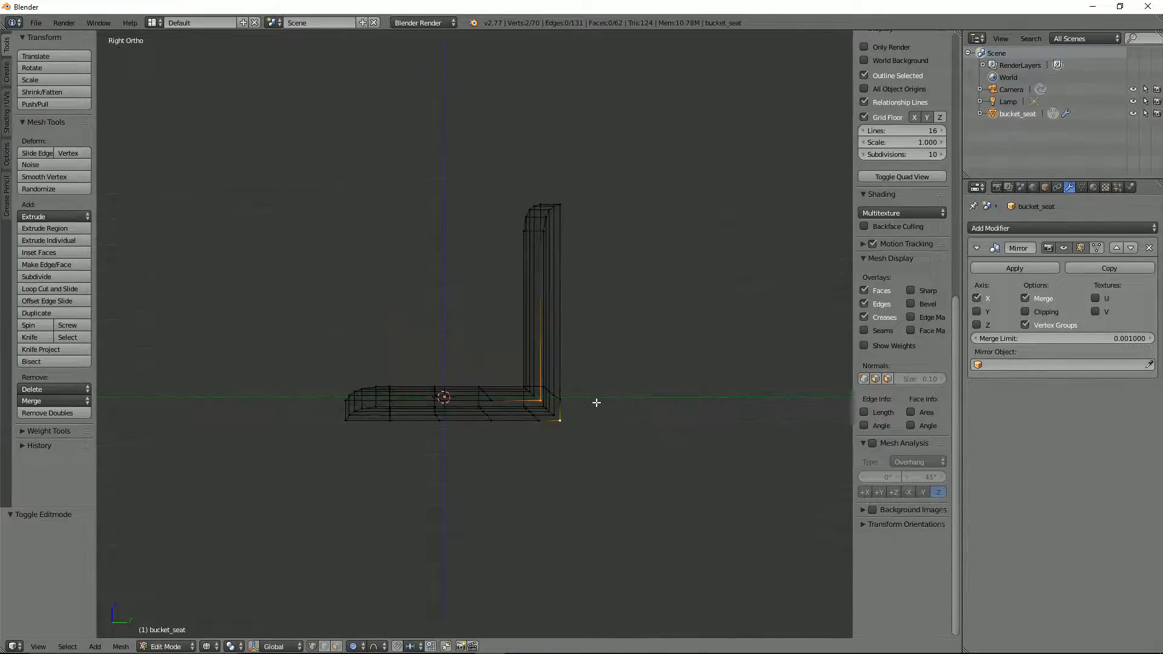
pyautogui.press('g')
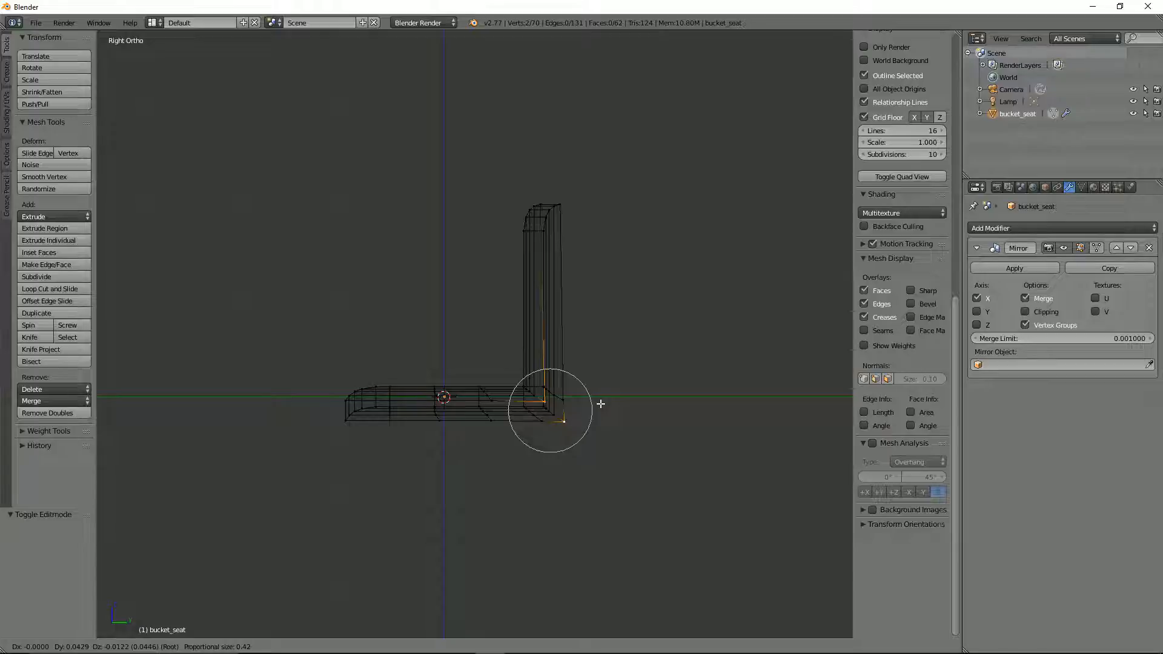
pyautogui.click(597, 397)
pyautogui.moveTo(594, 392); pyautogui.dragTo(631, 387, button='middle')
pyautogui.press('KP_7')
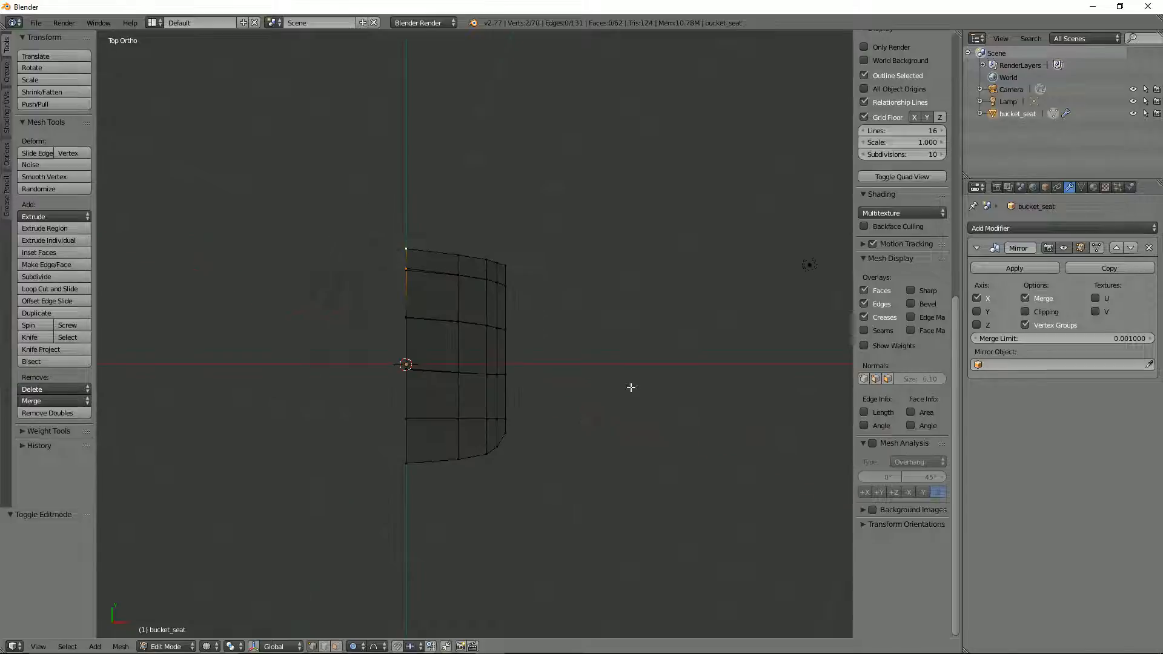
pyautogui.press('KP_3')
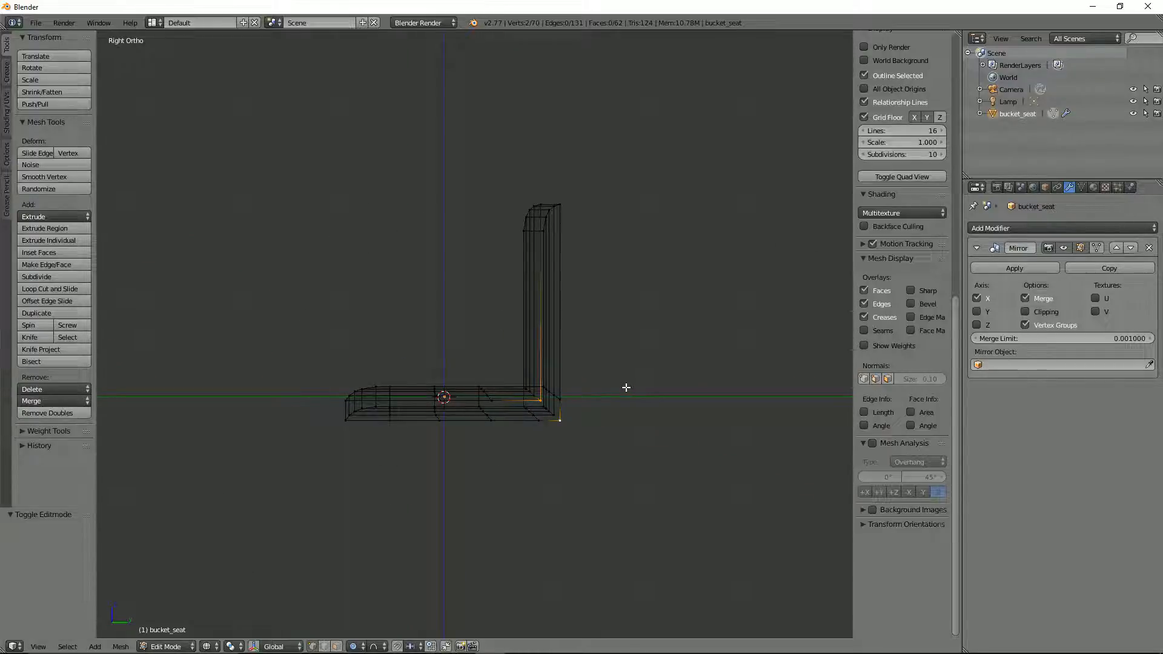
# Step: Try moving the same corner vertices 0.024 along Y and -0.024 along Z with a proportional size of about 0.75
pyautogui.press('g')
pyautogui.scroll(-3, 630, 391)
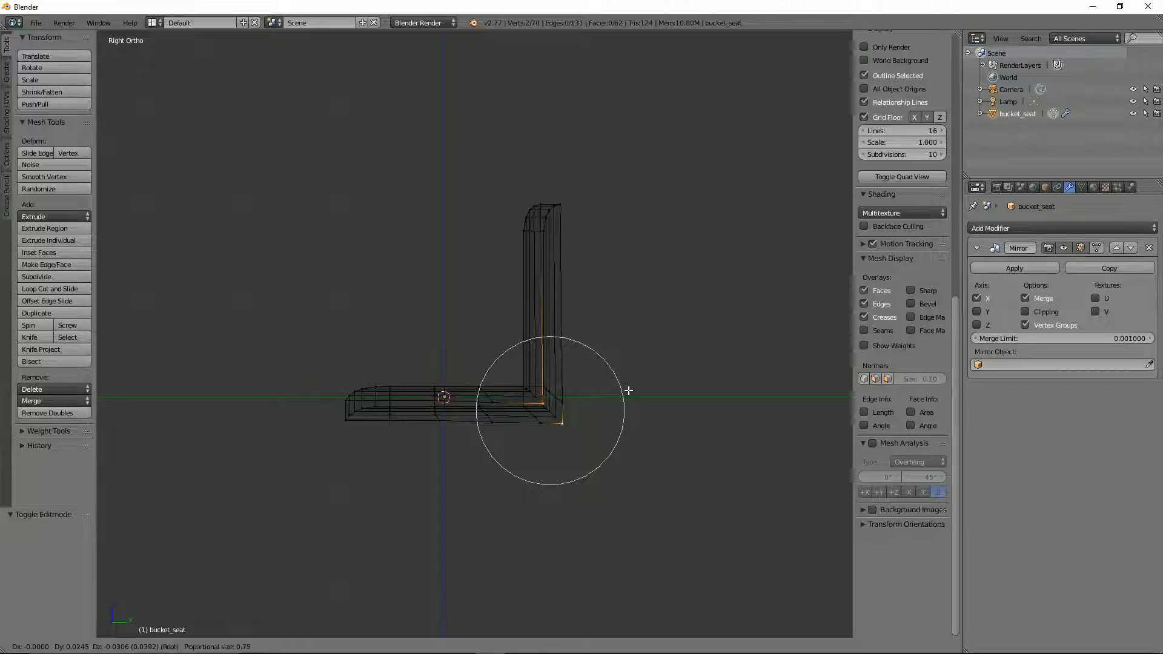
pyautogui.click(629, 390)
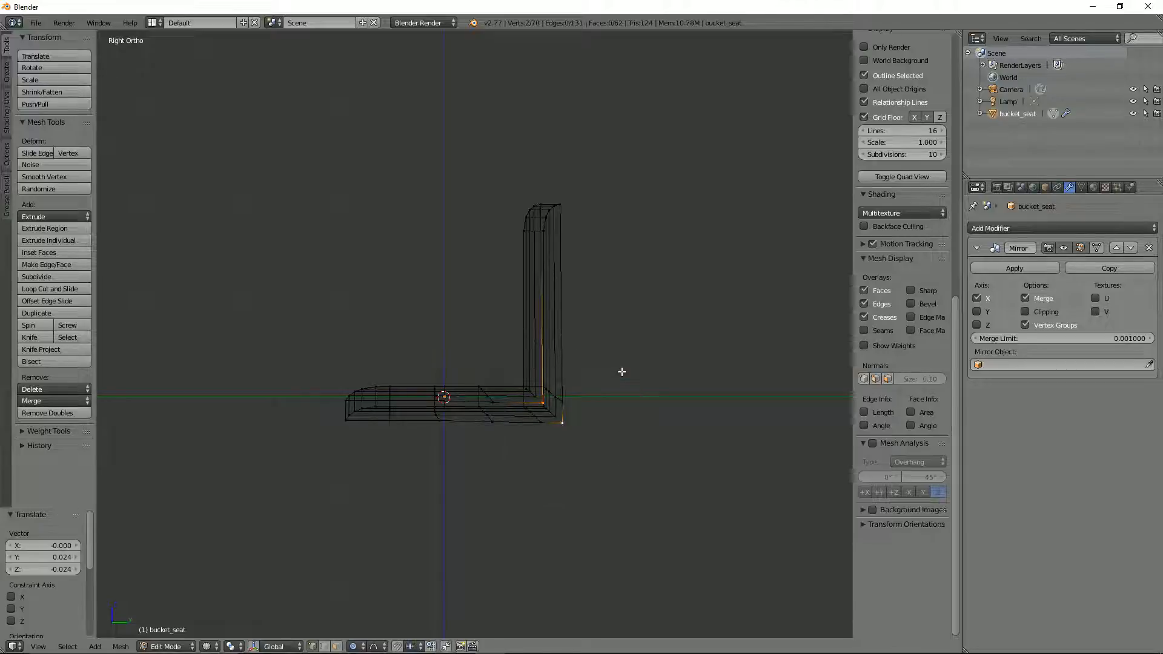
pyautogui.moveTo(621, 371)
pyautogui.mouseDown(button='middle')
pyautogui.moveTo(626, 384)
pyautogui.moveTo(649, 385)
pyautogui.moveTo(498, 333)
pyautogui.moveTo(626, 363)
pyautogui.mouseUp(button='middle')
pyautogui.press('z')
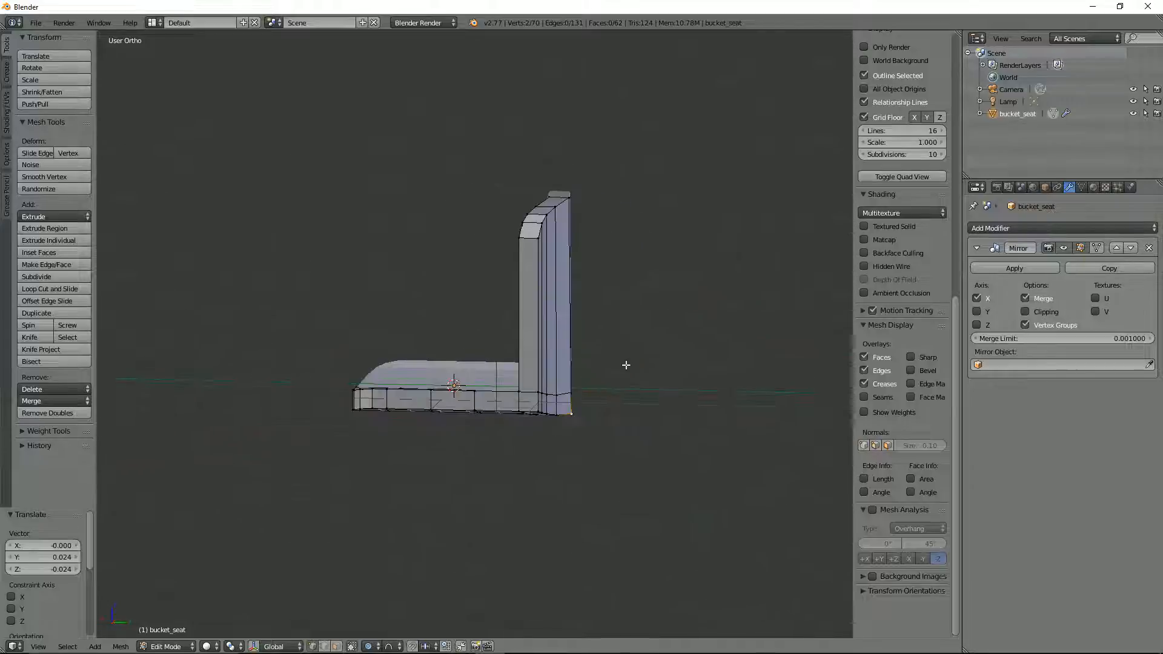
# Step: With proportional editing off, select the seat's outer rear bottom edge loop and move it -0.050 along Y and 0.060 along Z
pyautogui.moveTo(556, 326); pyautogui.dragTo(519, 399, button='middle')
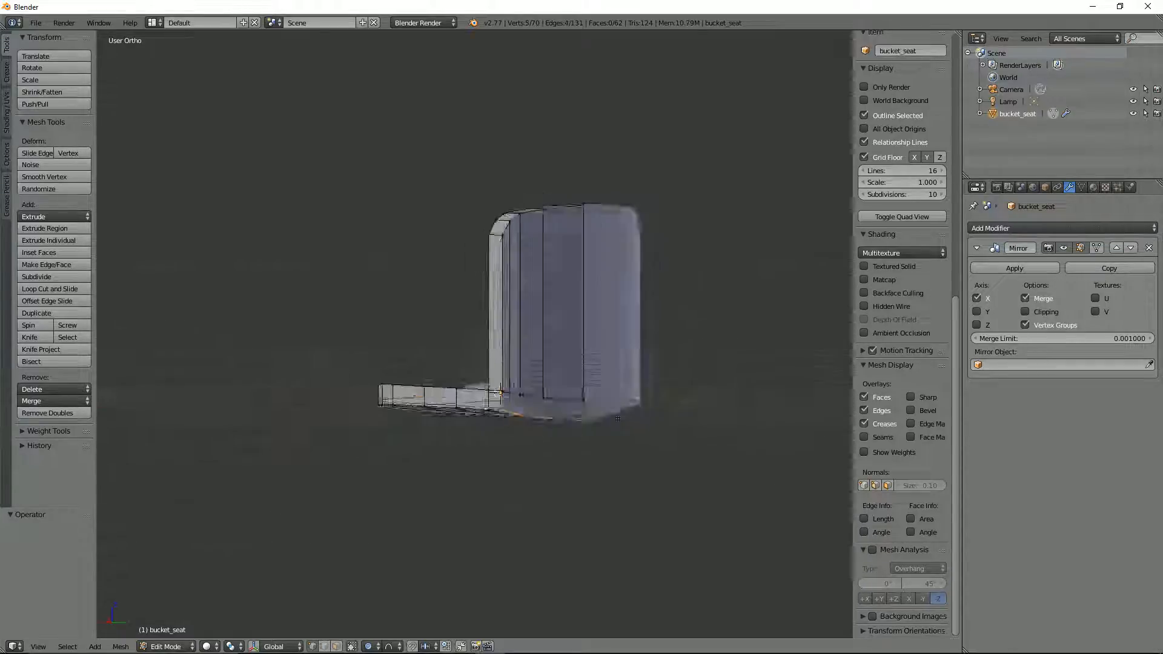
pyautogui.press('KP_3')
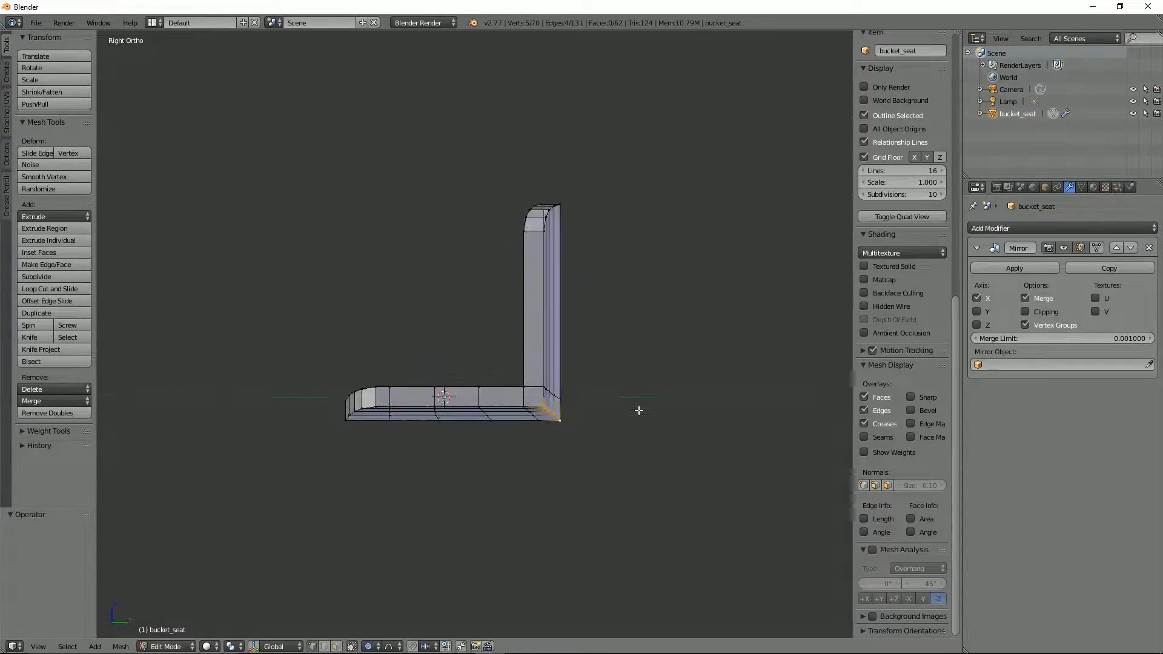
pyautogui.press('o')
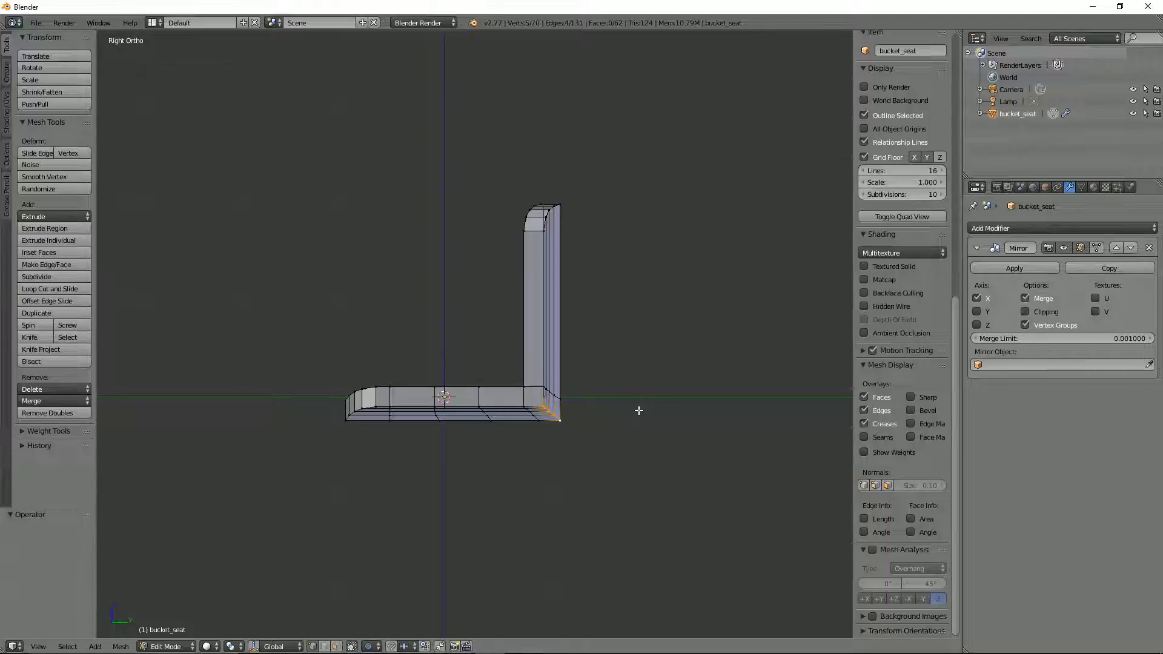
pyautogui.scroll(3, 638, 409)
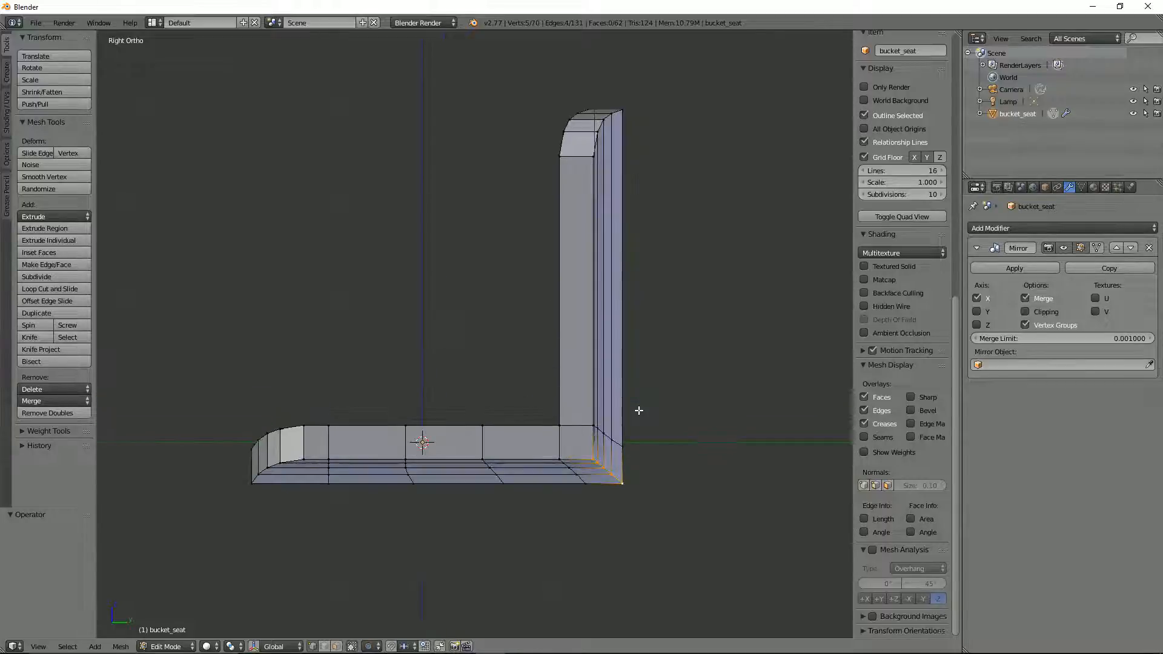
pyautogui.keyDown('shift'); pyautogui.moveTo(638, 407); pyautogui.dragTo(644, 332, button='middle'); pyautogui.keyUp('shift')
pyautogui.press('g')
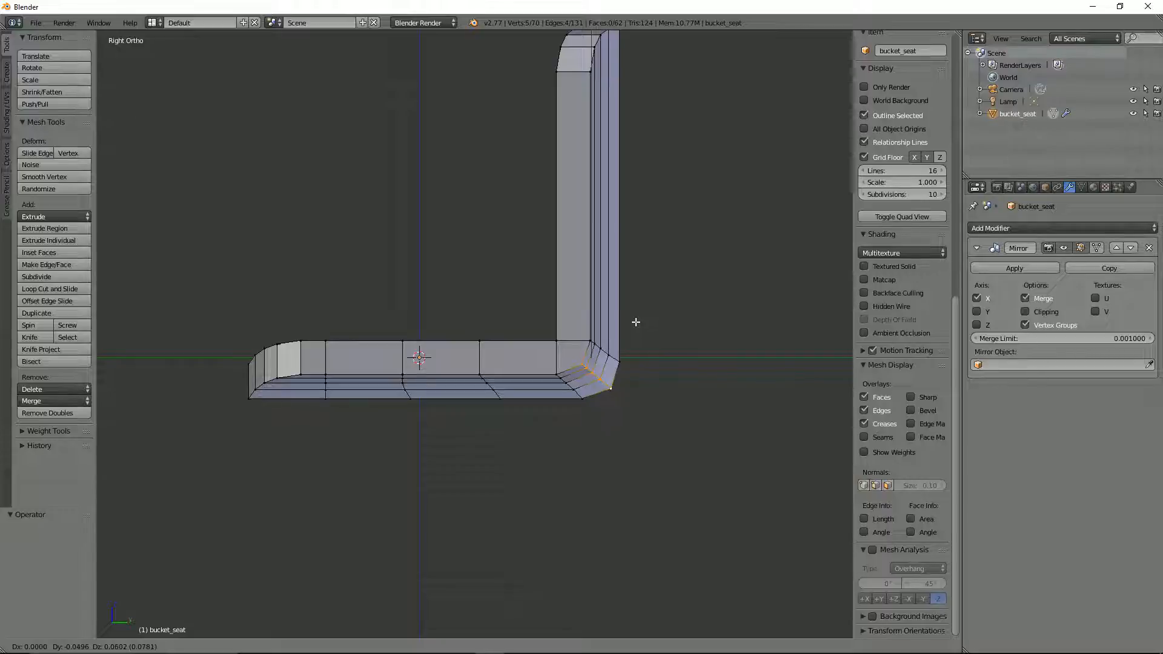
pyautogui.click(636, 321)
# Step: In right view wireframe, move the two vertices of the inner seat-backrest corner nearest the centreline 0.032 along Y and -0.032 along Z
pyautogui.moveTo(635, 322); pyautogui.dragTo(545, 310, button='middle')
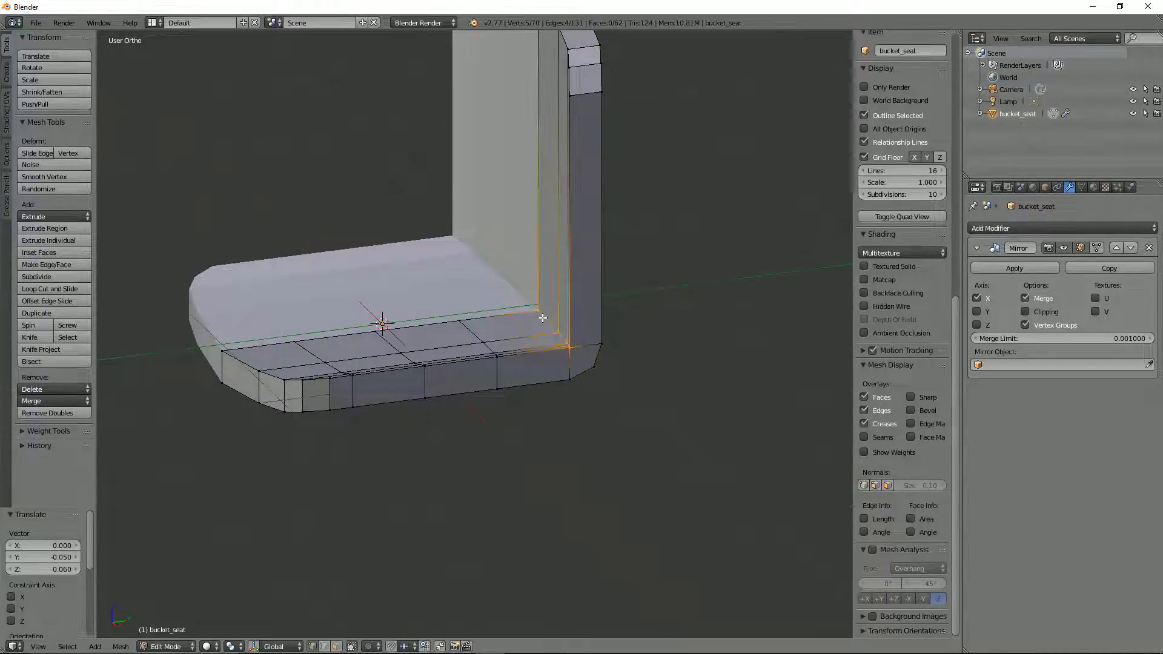
pyautogui.press('KP_3')
pyautogui.press('z')
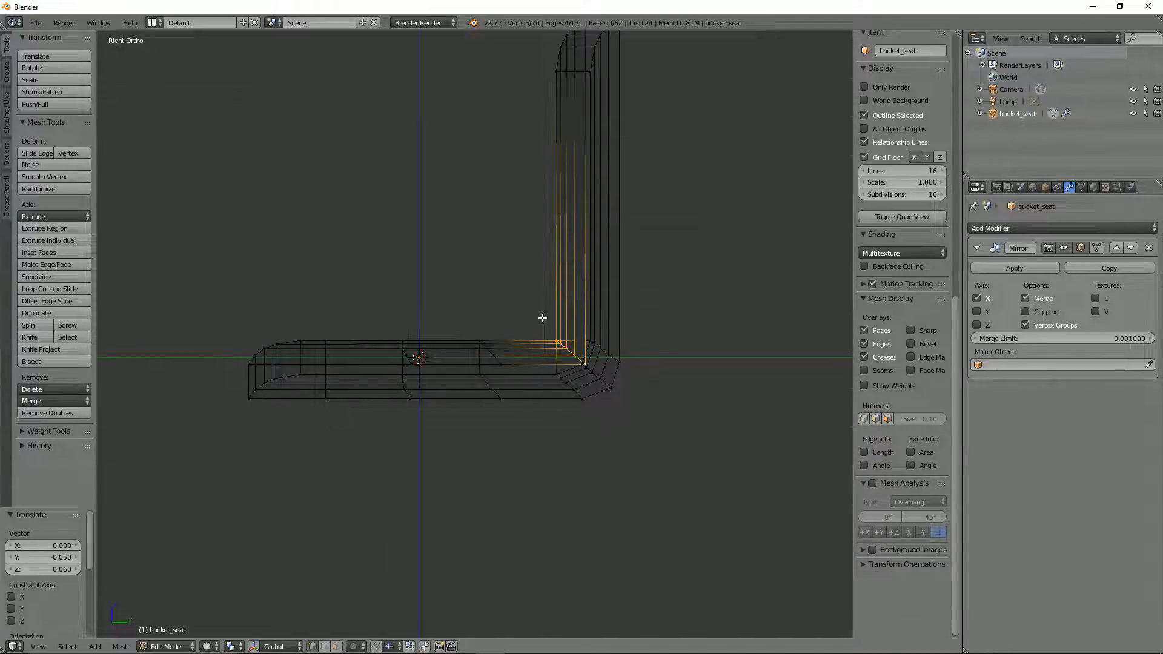
pyautogui.moveTo(542, 318)
pyautogui.mouseDown(button='middle')
pyautogui.moveTo(588, 359)
pyautogui.moveTo(556, 311)
pyautogui.mouseUp(button='middle')
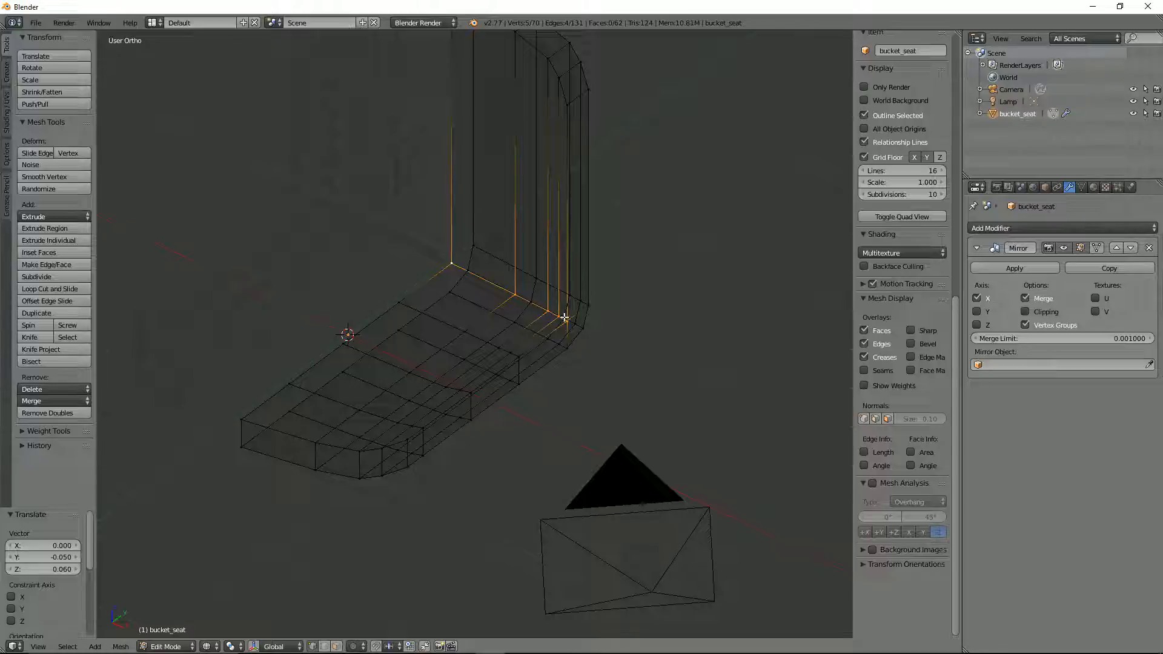
pyautogui.moveTo(538, 293); pyautogui.dragTo(497, 276, button='middle')
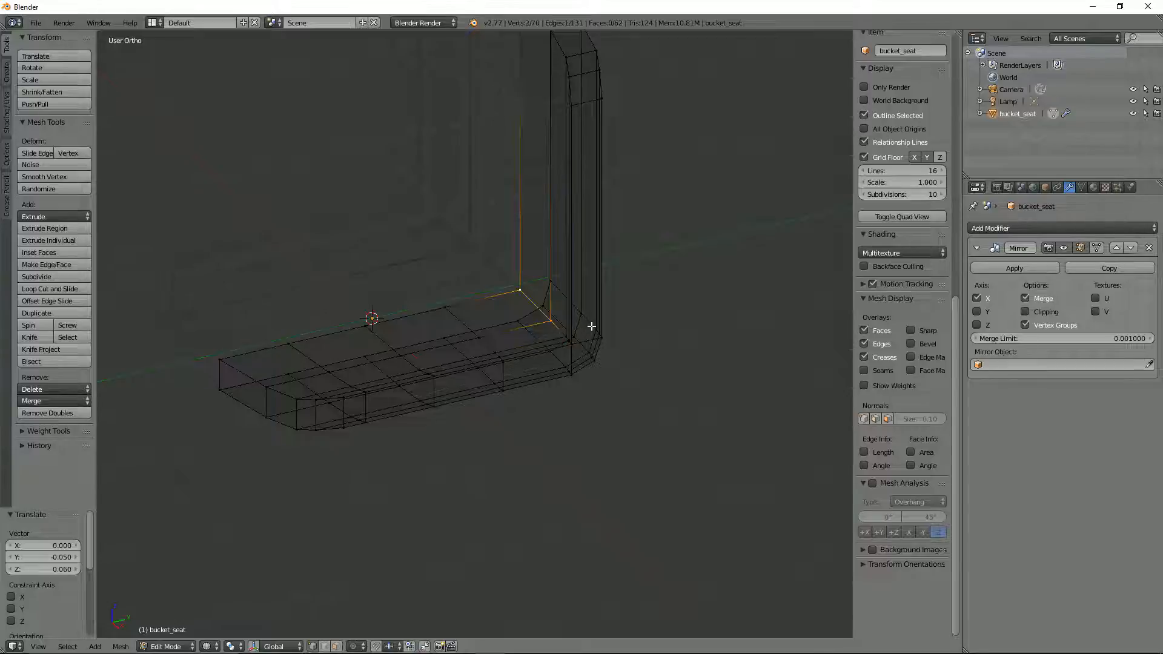
pyautogui.press('KP_3')
pyautogui.press('g')
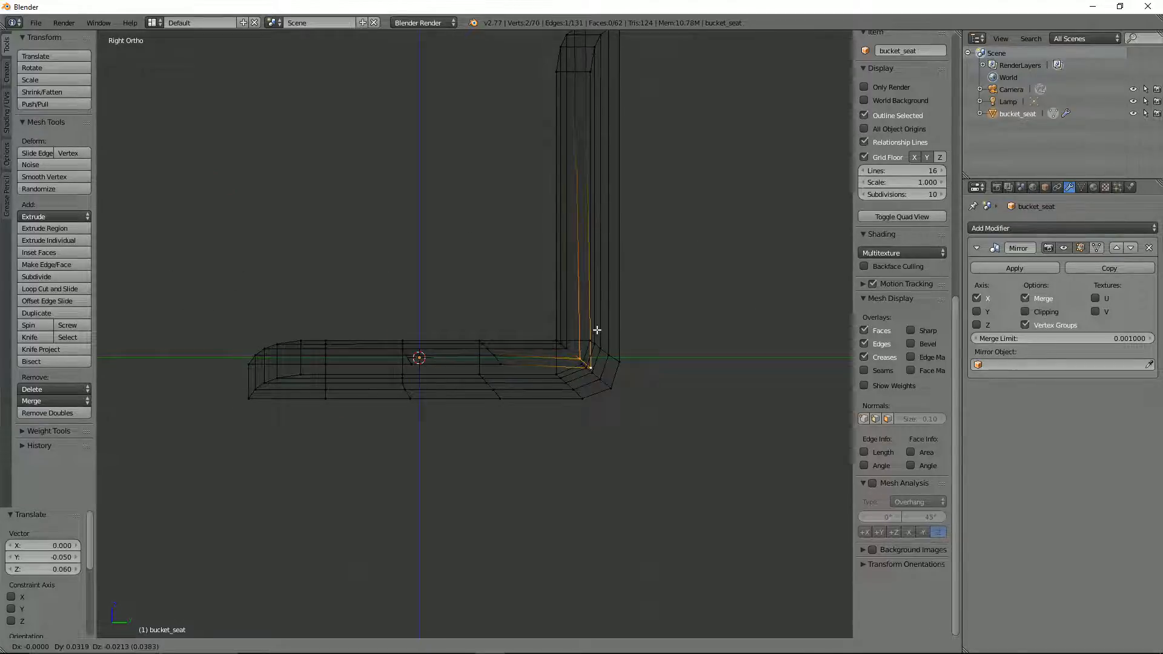
pyautogui.click(596, 331)
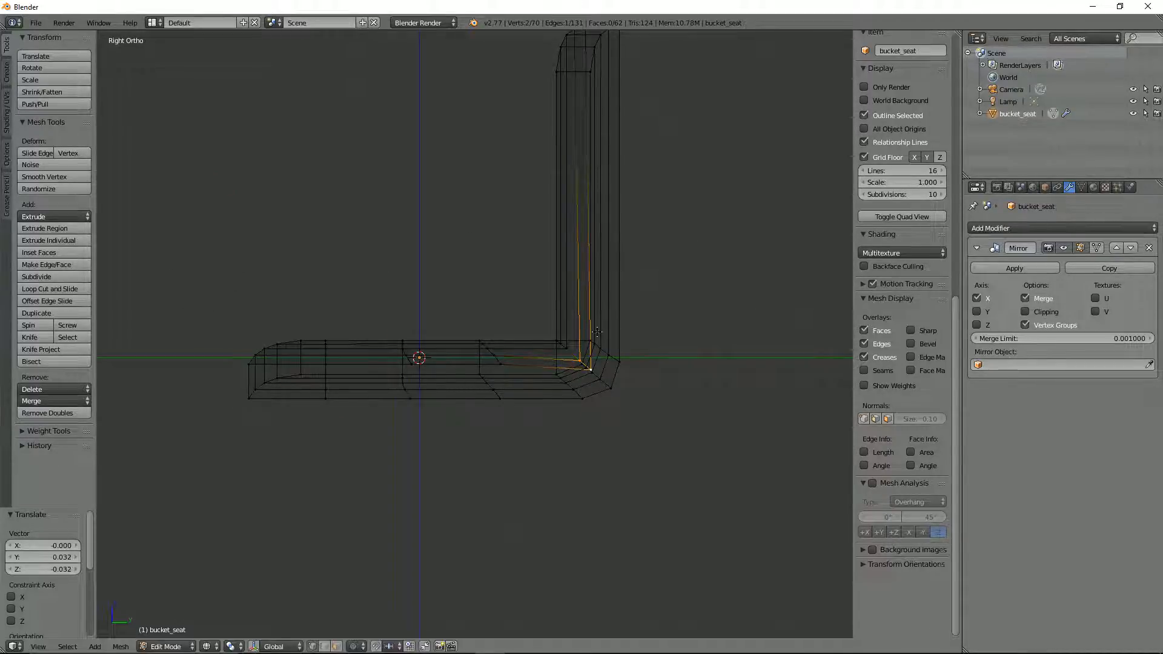
pyautogui.press('z')
pyautogui.moveTo(596, 332)
pyautogui.mouseDown(button='middle')
pyautogui.moveTo(710, 382)
pyautogui.moveTo(541, 297)
pyautogui.moveTo(547, 267)
pyautogui.mouseUp(button='middle')
pyautogui.scroll(-2, 545, 258)
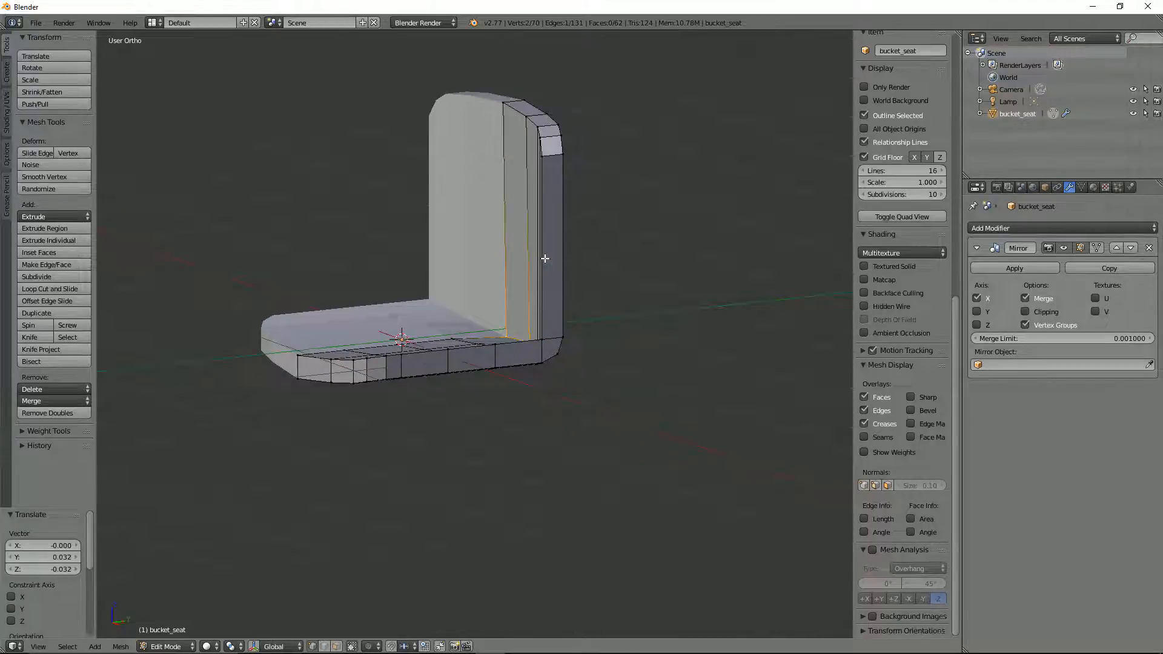
# Step: Snap the 3D cursor to the centreline vertex of the seat's rear bottom corner and use the 3D cursor as pivot point
pyautogui.press('KP_3')
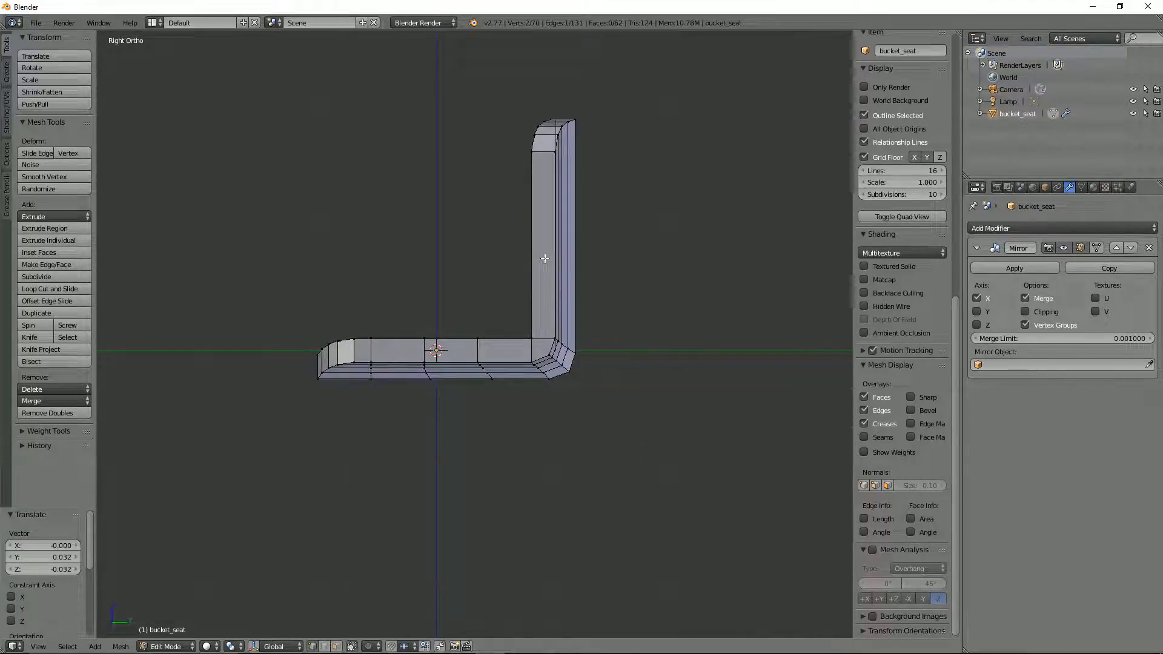
pyautogui.moveTo(545, 258); pyautogui.dragTo(634, 378, button='middle')
pyautogui.scroll(3, 599, 379)
pyautogui.rightClick(630, 380)
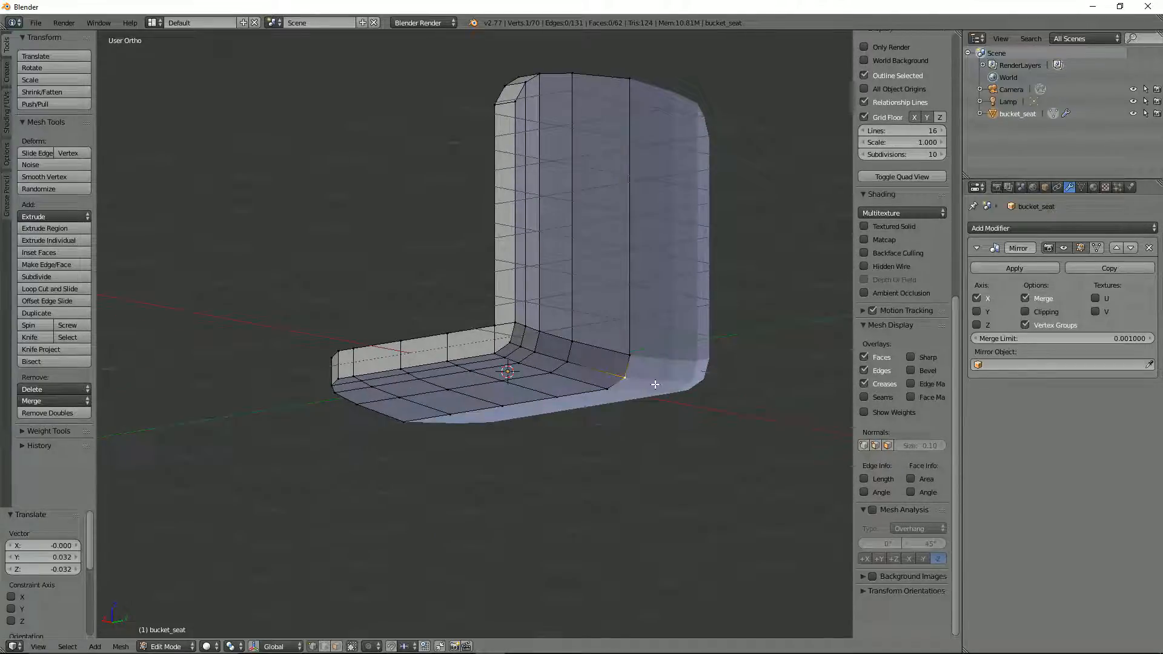
pyautogui.hotkey('shift', 's')
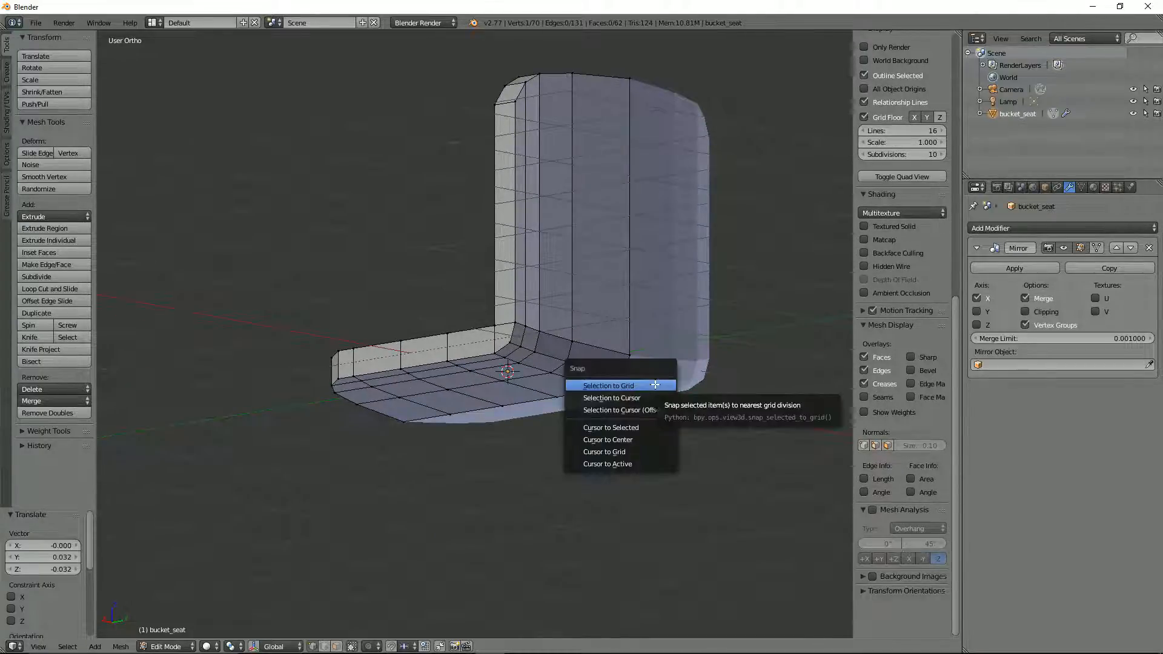
pyautogui.click(652, 429)
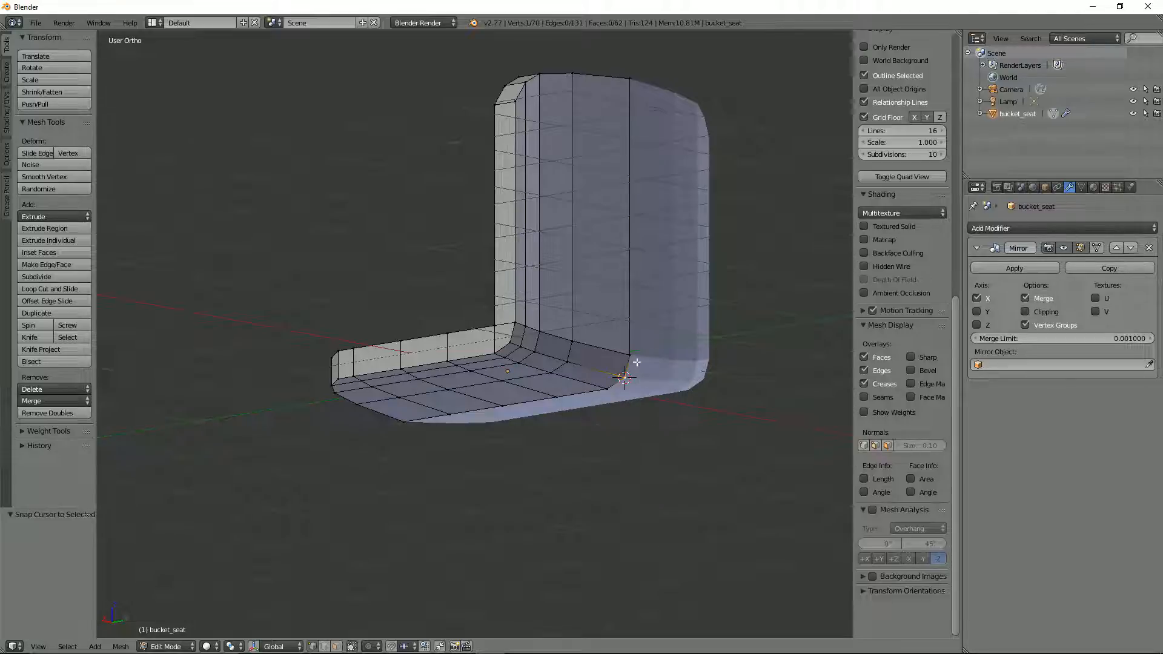
pyautogui.click(230, 648)
pyautogui.click(253, 616)
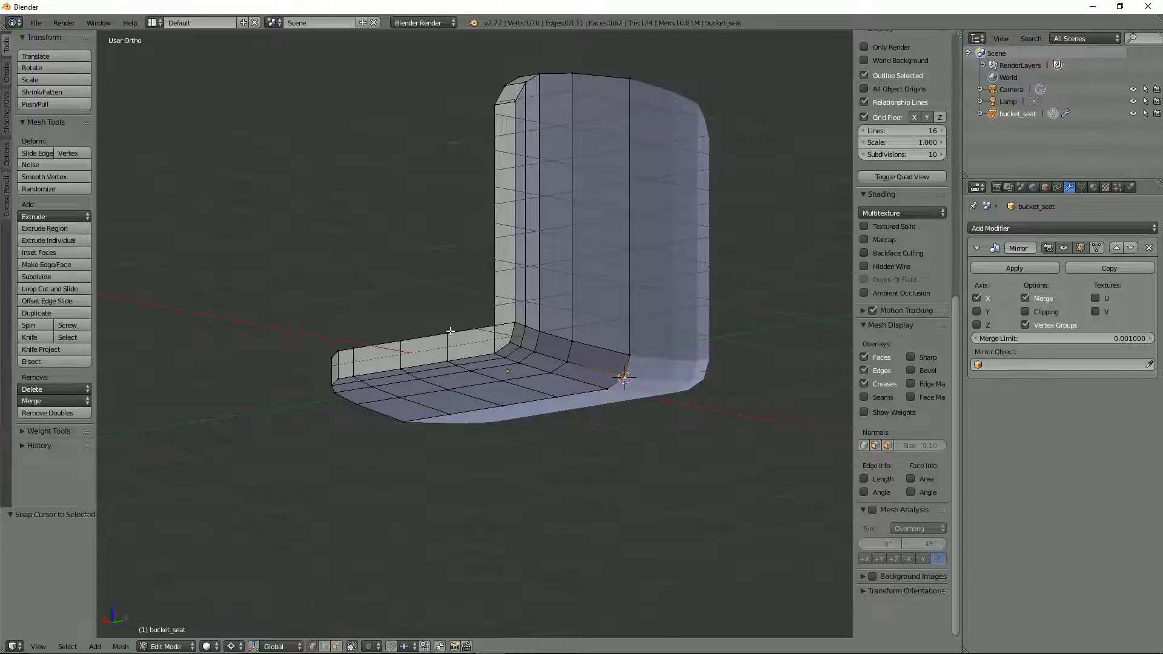
# Step: Select all vertices at the top of the backrest and rotate them 3.33° backward in right view
pyautogui.press('KP_3')
pyautogui.press('z')
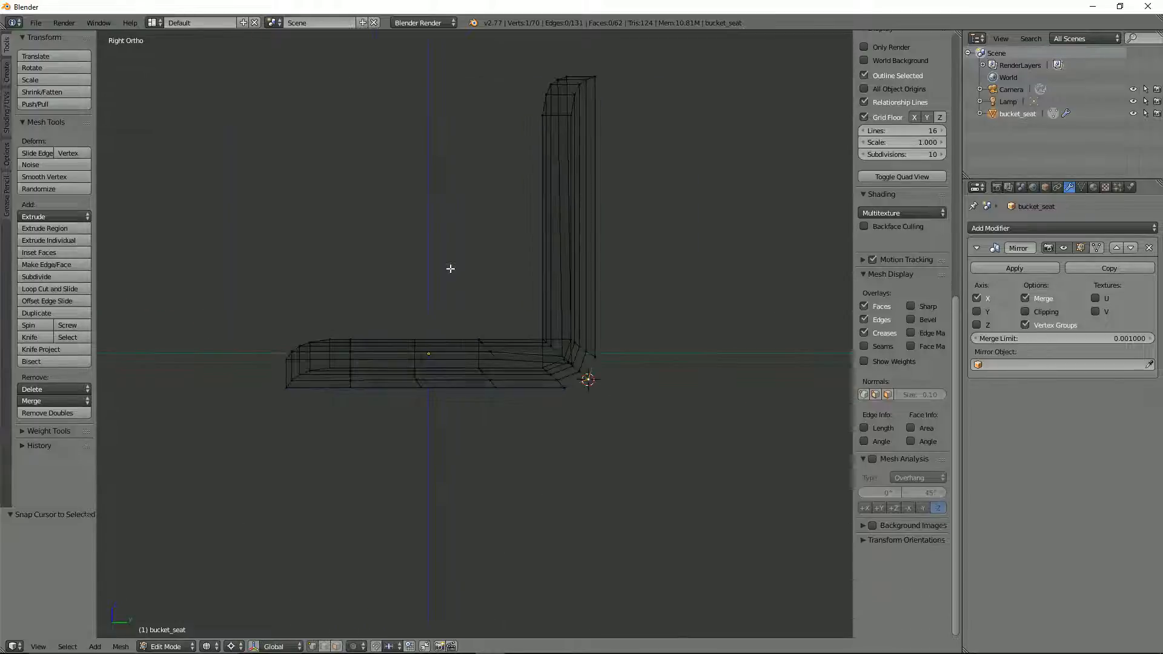
pyautogui.press('a')
pyautogui.press('b')
pyautogui.moveTo(501, 52); pyautogui.dragTo(740, 214)
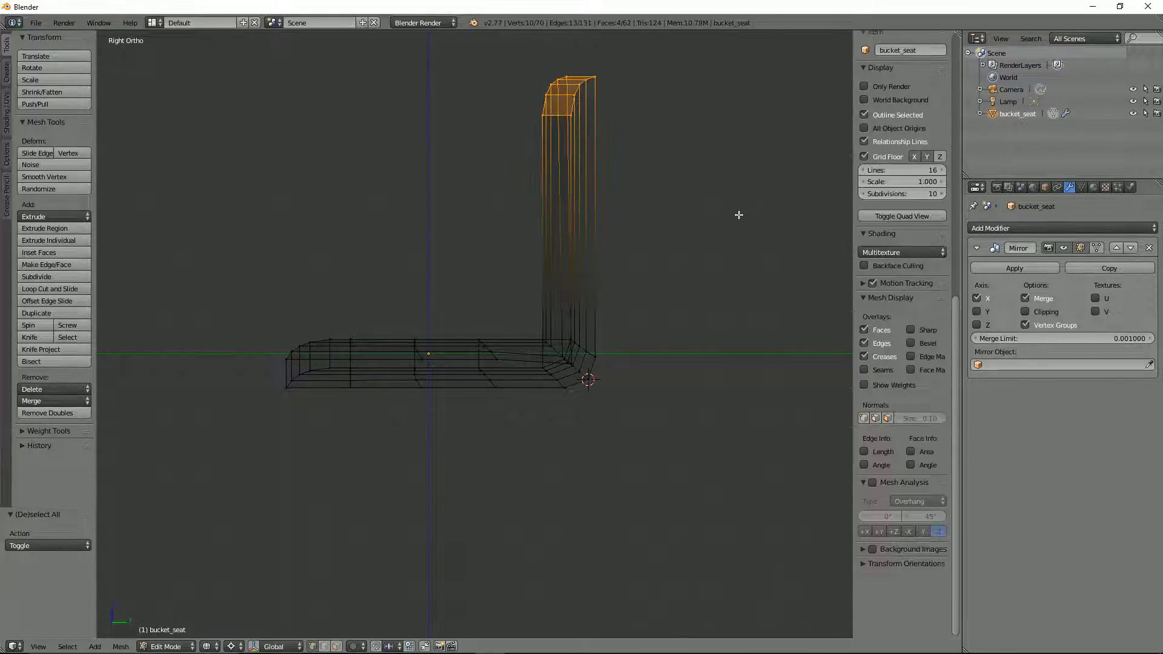
pyautogui.press('r')
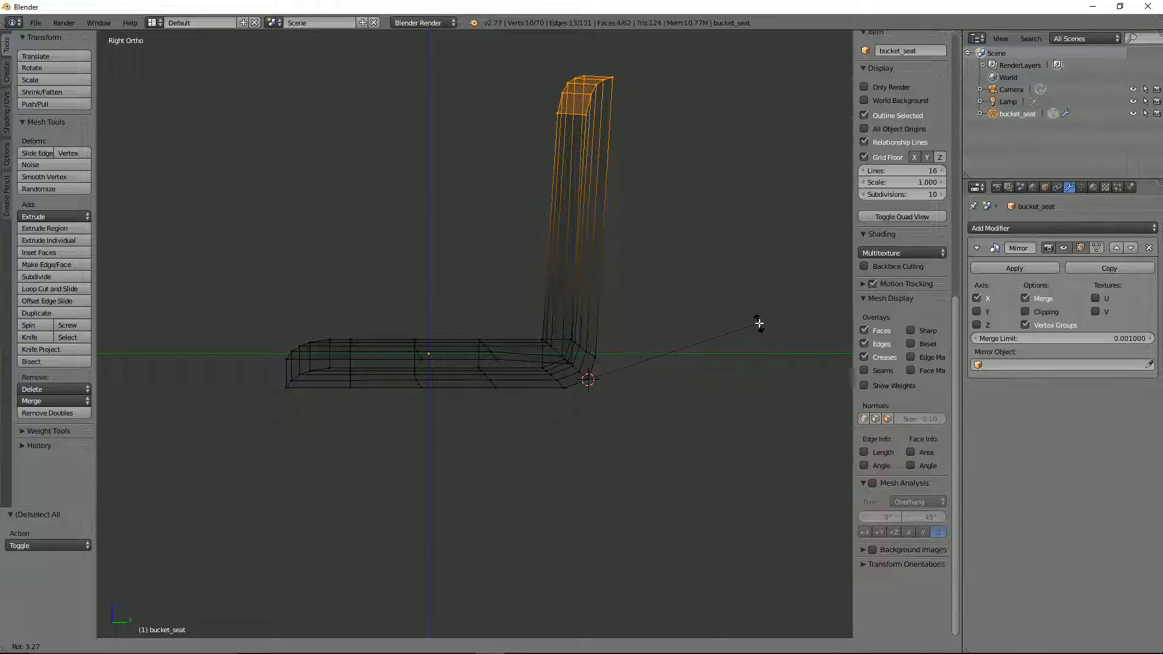
pyautogui.click(758, 324)
pyautogui.press('z')
# Step: Select the three inner corner vertices running out from the centreline and move them -0.021 along Y and 0.030 along Z
pyautogui.moveTo(679, 284)
pyautogui.mouseDown(button='middle')
pyautogui.moveTo(748, 332)
pyautogui.moveTo(791, 328)
pyautogui.moveTo(776, 325)
pyautogui.mouseUp(button='middle')
pyautogui.rightClick(510, 314)
pyautogui.keyDown('shift'); pyautogui.rightClick(458, 297); pyautogui.keyUp('shift')
pyautogui.keyDown('shift'); pyautogui.rightClick(529, 320); pyautogui.keyUp('shift')
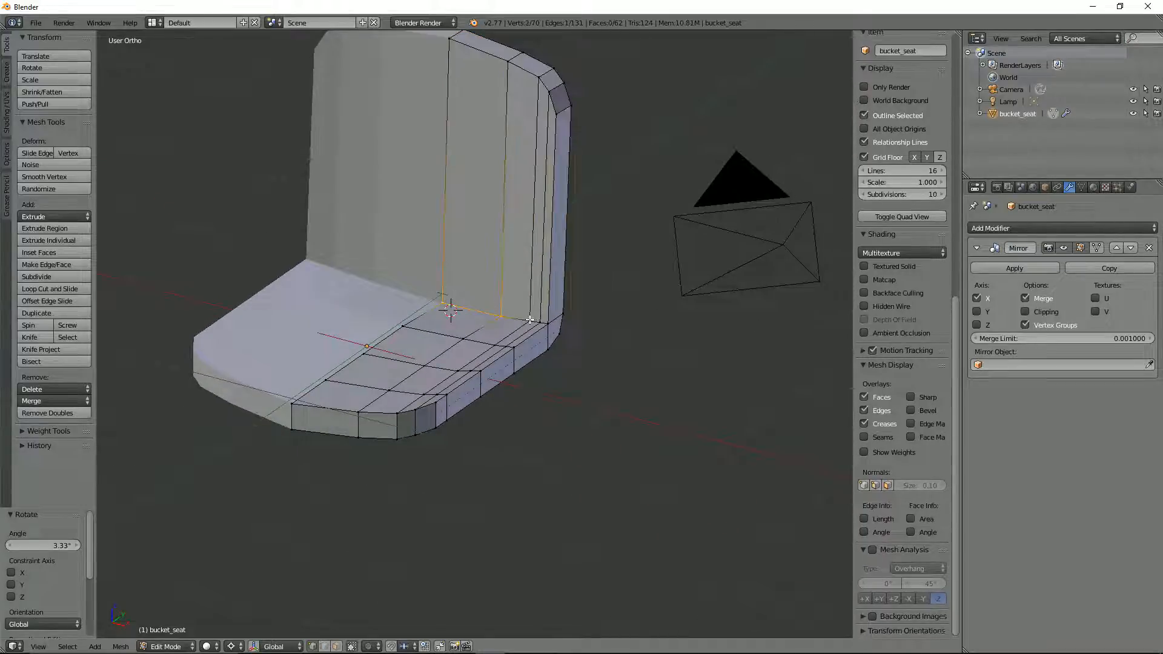
pyautogui.moveTo(528, 319); pyautogui.dragTo(445, 265, button='middle')
pyautogui.press('KP_3')
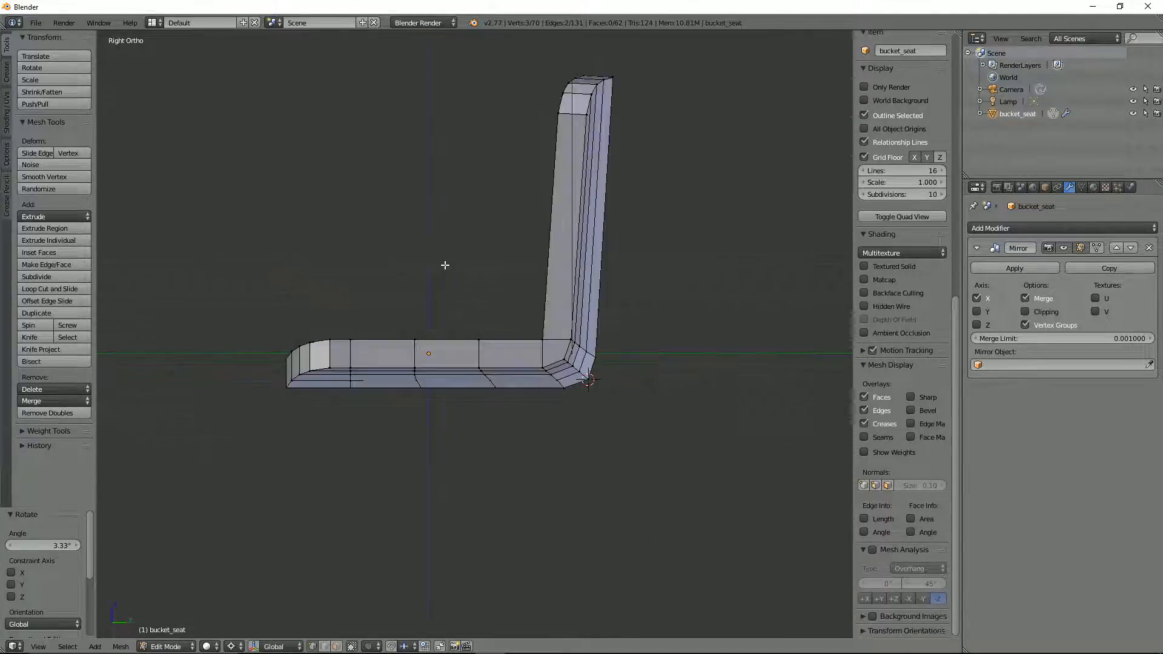
pyautogui.press('g')
pyautogui.press('z')
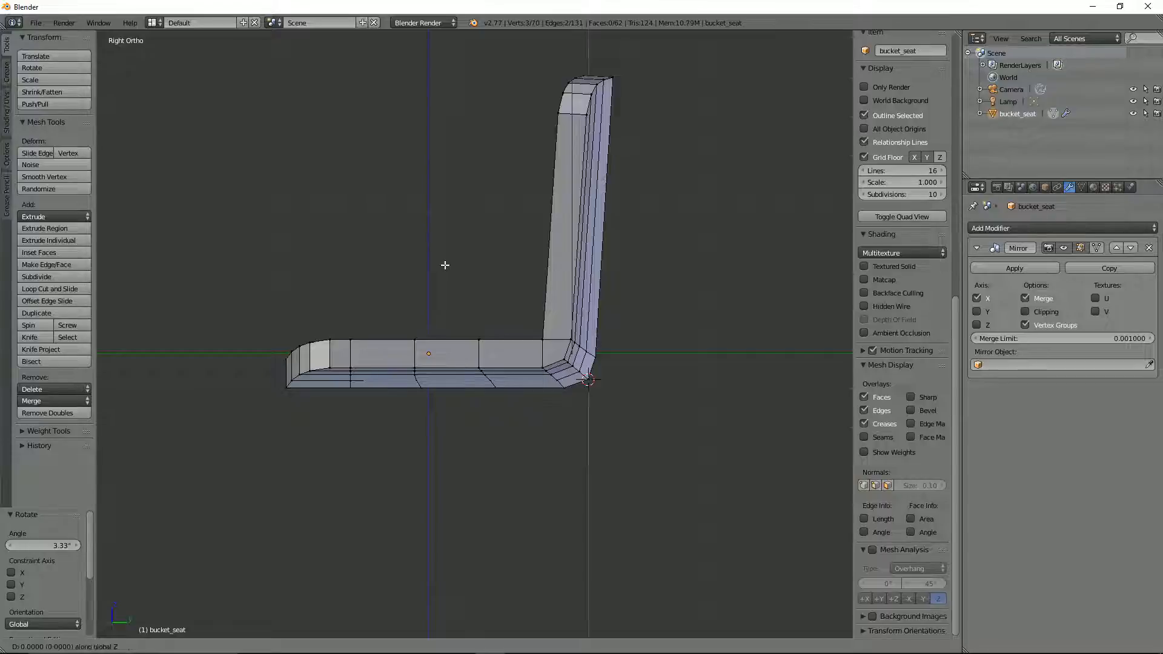
pyautogui.press('Escape')
pyautogui.press('z')
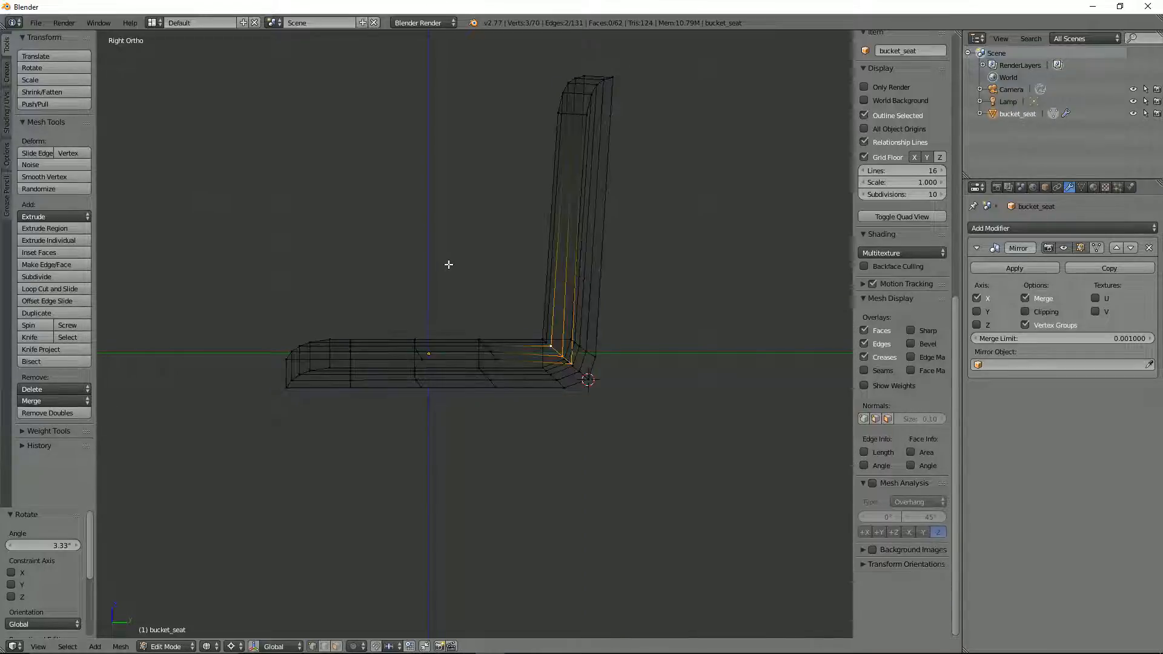
pyautogui.press('g')
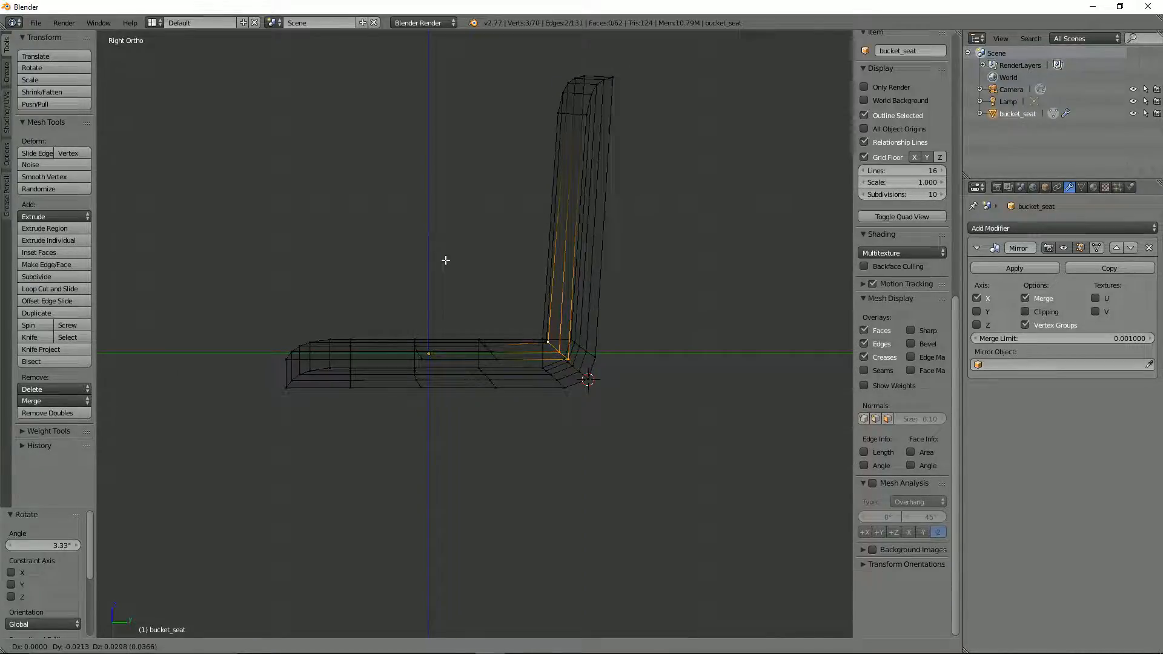
pyautogui.click(446, 261)
# Step: Examine the seat's inner corner and overall shape in solid shading from several angles, including in Object Mode
pyautogui.moveTo(446, 261)
pyautogui.mouseDown(button='middle')
pyautogui.moveTo(528, 312)
pyautogui.moveTo(521, 239)
pyautogui.moveTo(508, 262)
pyautogui.moveTo(419, 168)
pyautogui.mouseUp(button='middle')
pyautogui.press('z')
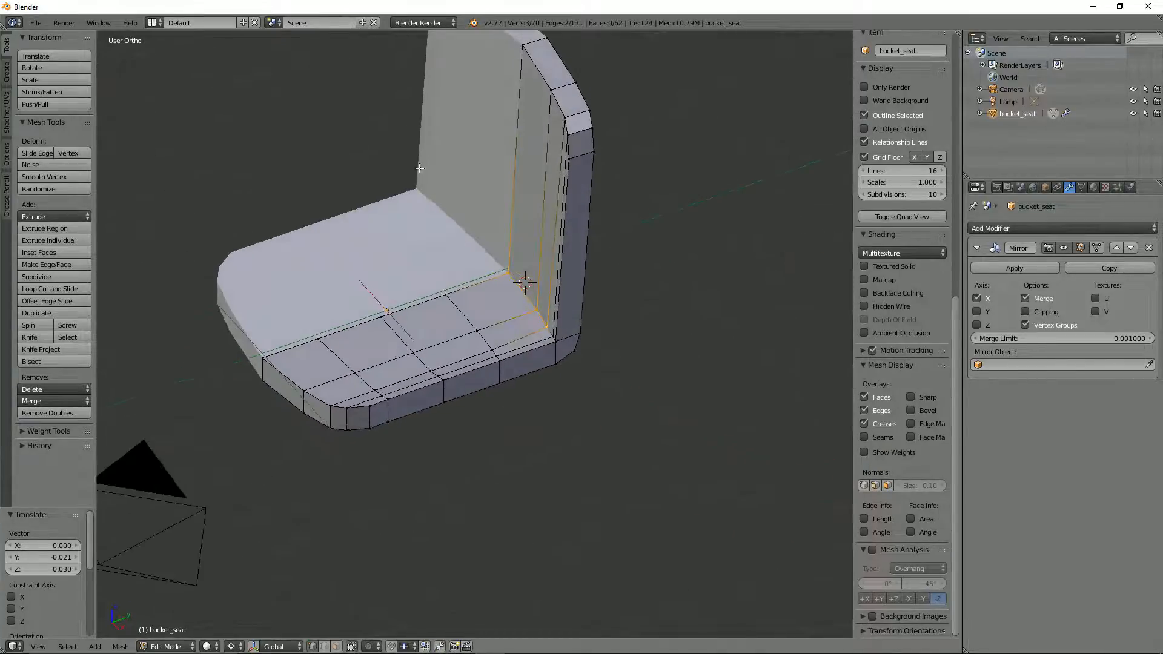
pyautogui.moveTo(442, 224); pyautogui.dragTo(483, 180, button='middle')
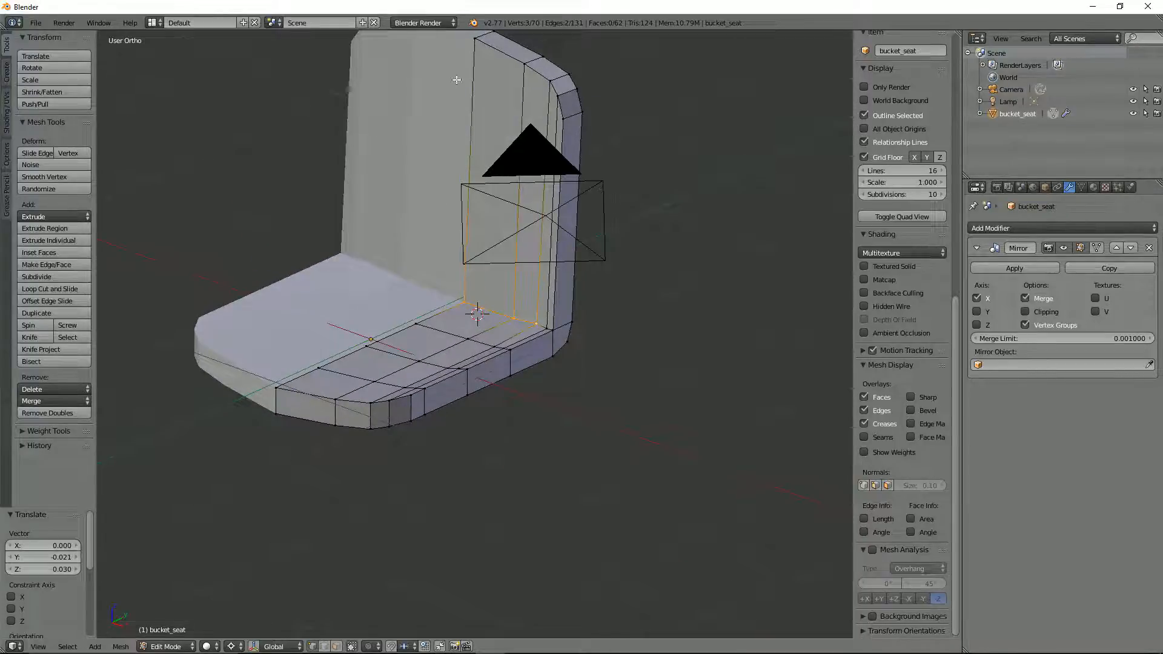
pyautogui.moveTo(457, 80); pyautogui.dragTo(460, 250, button='middle')
pyautogui.press('Tab')
pyautogui.moveTo(528, 276); pyautogui.dragTo(488, 285, button='middle')
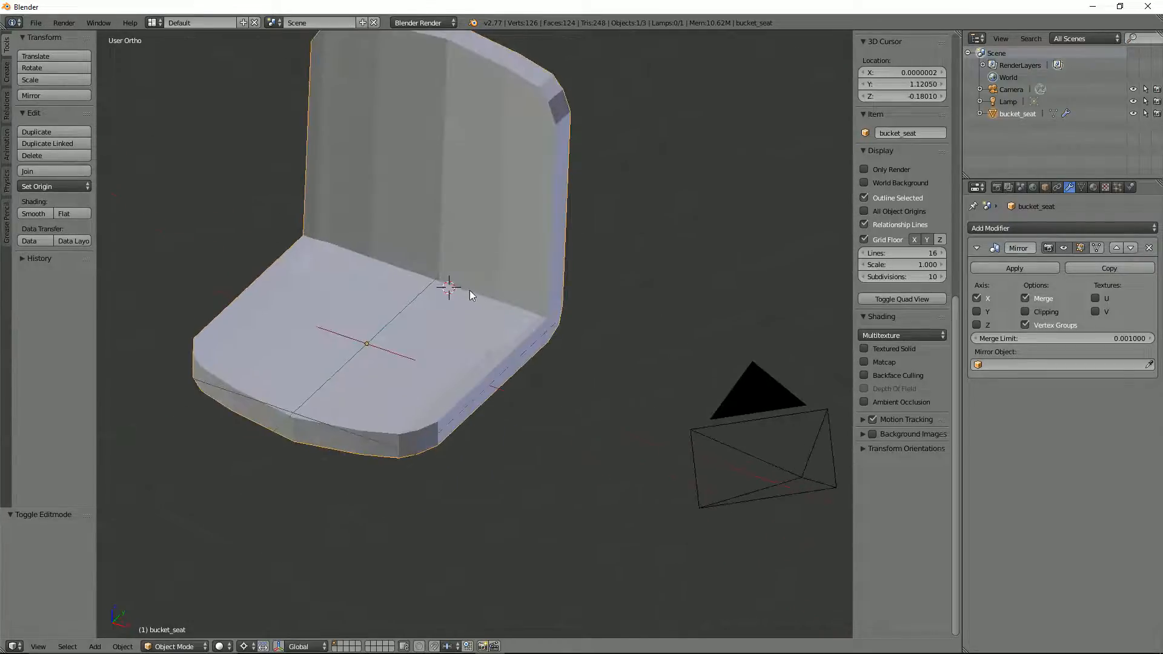
pyautogui.press('Tab')
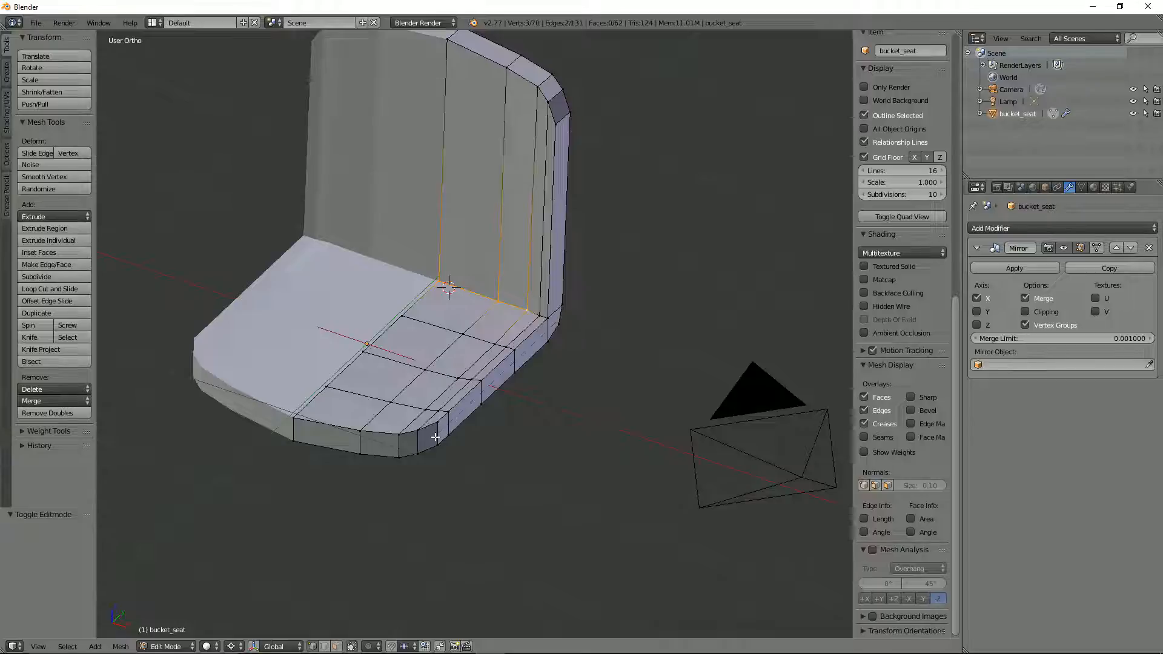
# Step: Try a single centred loop cut around the side wall of the seat base, then undo it
pyautogui.hotkey('ctrl', 'r')
pyautogui.click(435, 437)
pyautogui.rightClick(435, 436)
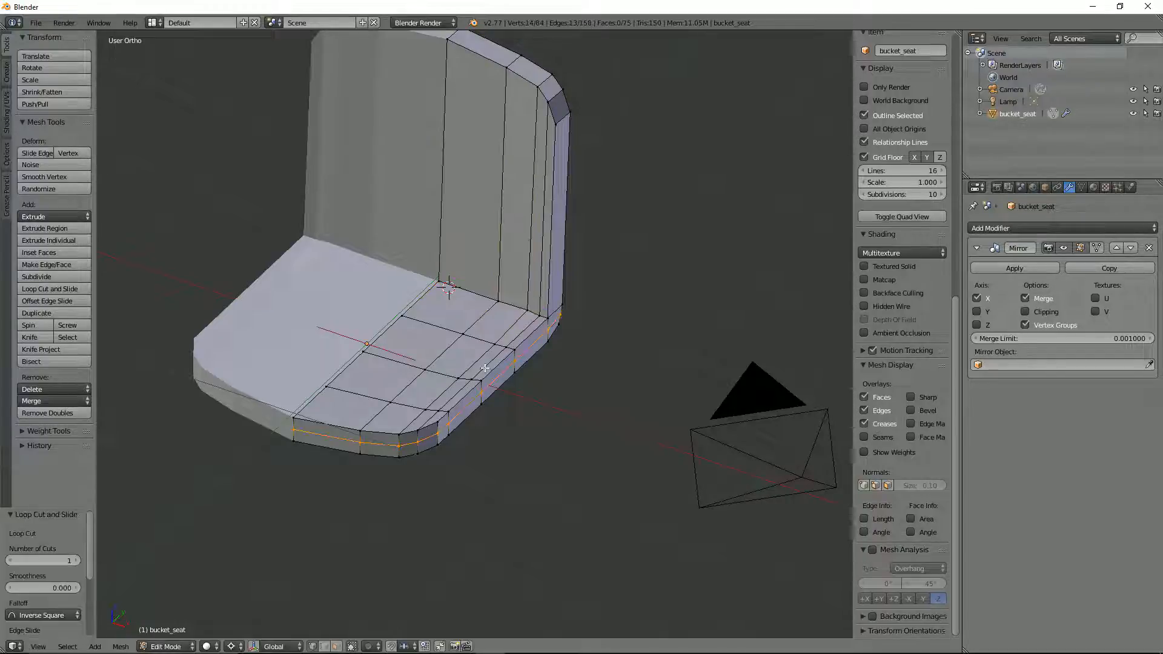
pyautogui.moveTo(490, 350); pyautogui.dragTo(405, 303, button='middle')
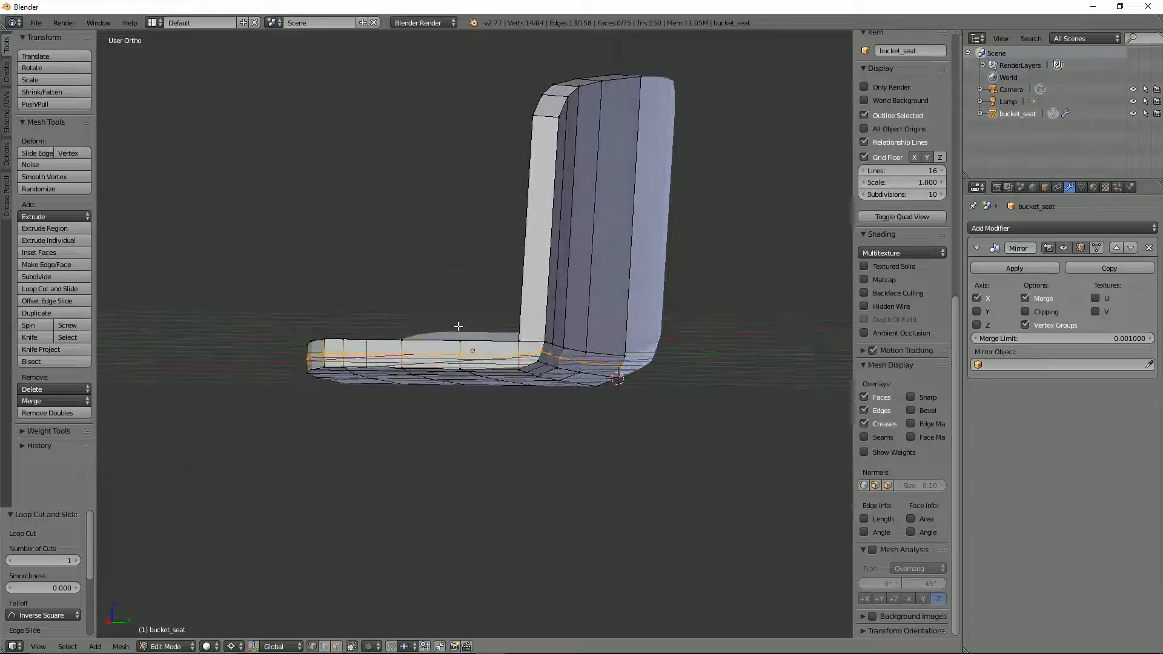
pyautogui.hotkey('ctrl', 'z')
# Step: Add one centred loop cut along the backrest's side wall and another around the seat base's side wall
pyautogui.moveTo(474, 329); pyautogui.dragTo(529, 356, button='middle')
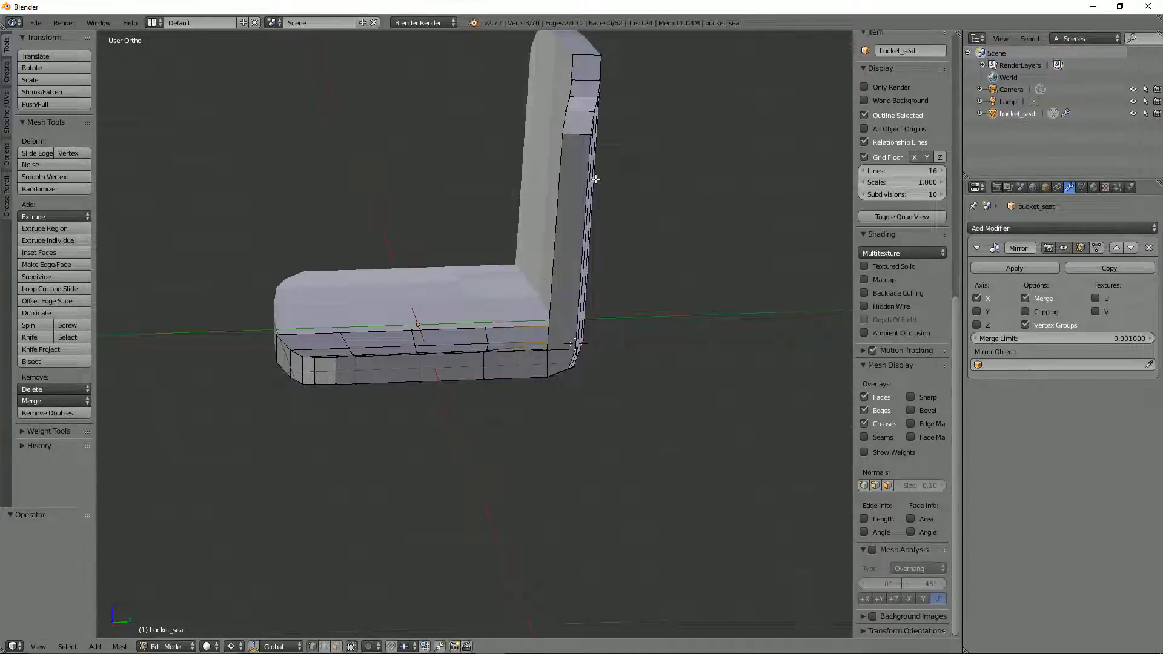
pyautogui.hotkey('ctrl', 'r')
pyautogui.click(577, 131)
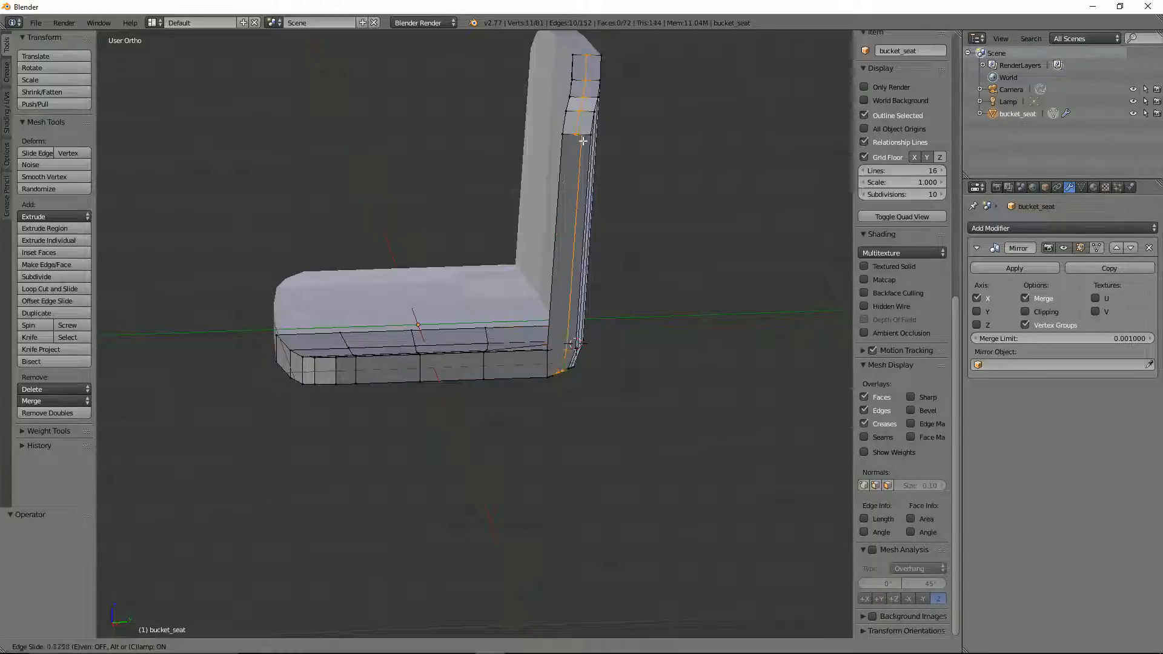
pyautogui.rightClick(583, 143)
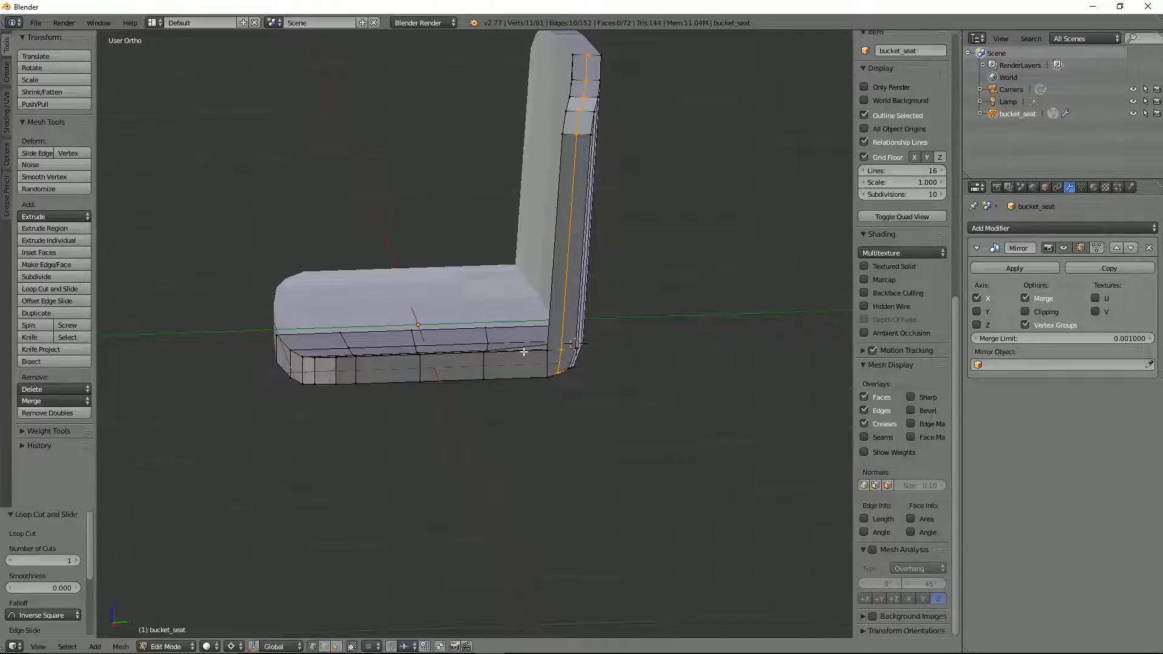
pyautogui.hotkey('ctrl', 'r')
pyautogui.click(540, 367)
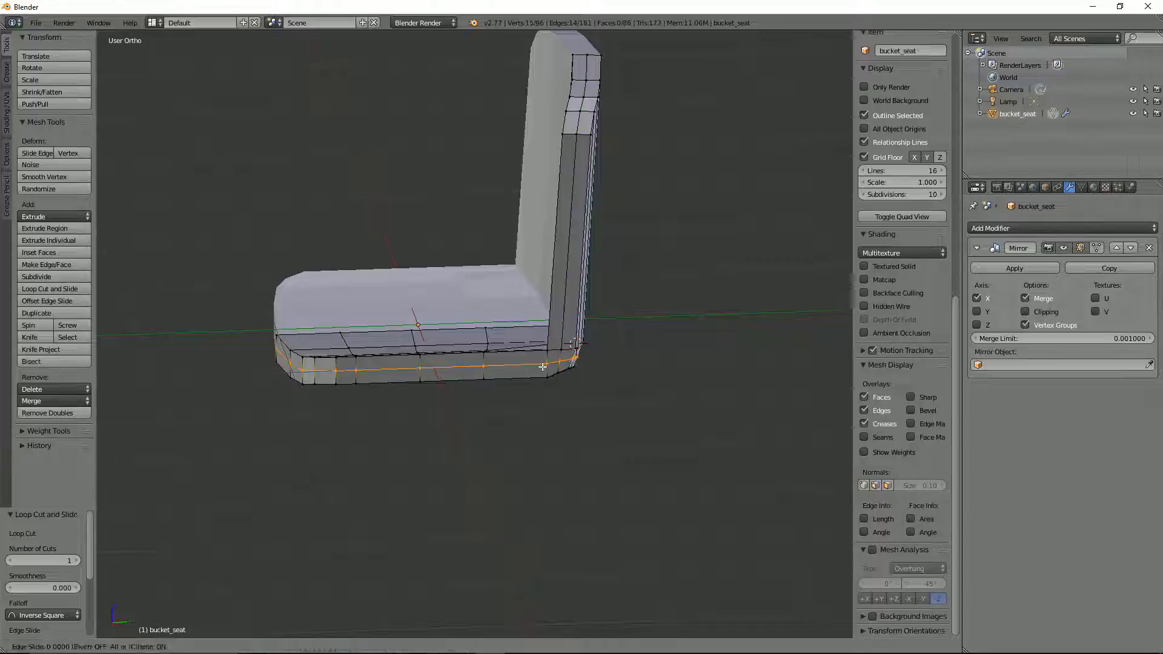
pyautogui.rightClick(541, 367)
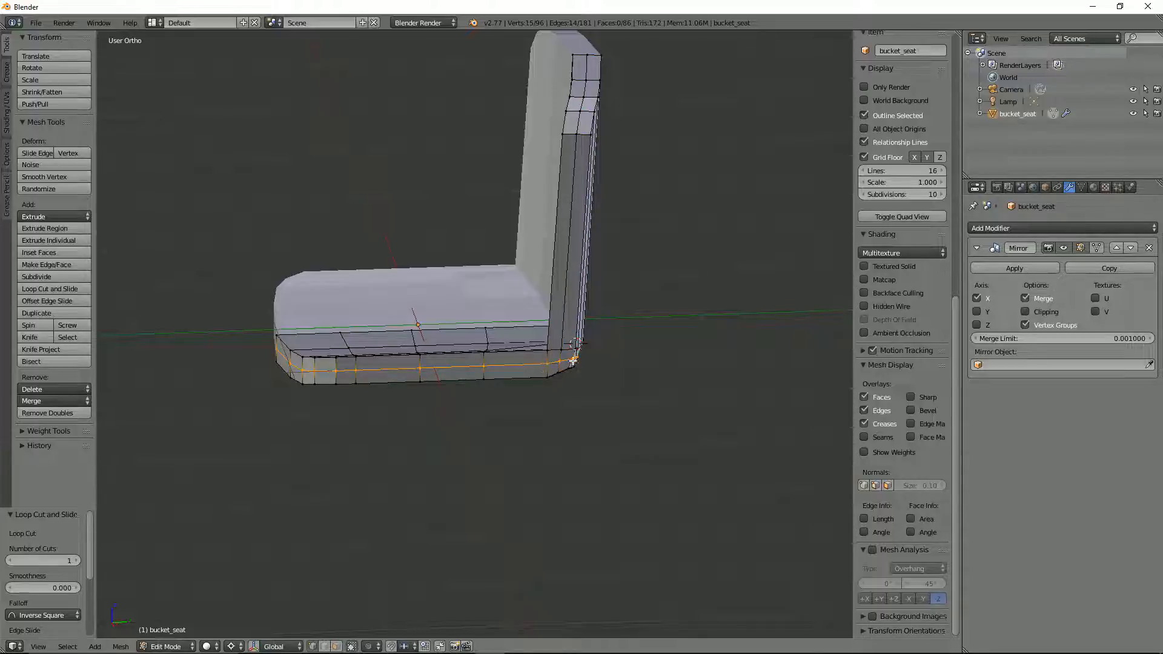
# Step: Limit the selection to the seat base's side-wall centre loop and bulge it outward with Shrink/Fatten at an offset of -0.034
pyautogui.moveTo(573, 361); pyautogui.dragTo(613, 369, button='middle')
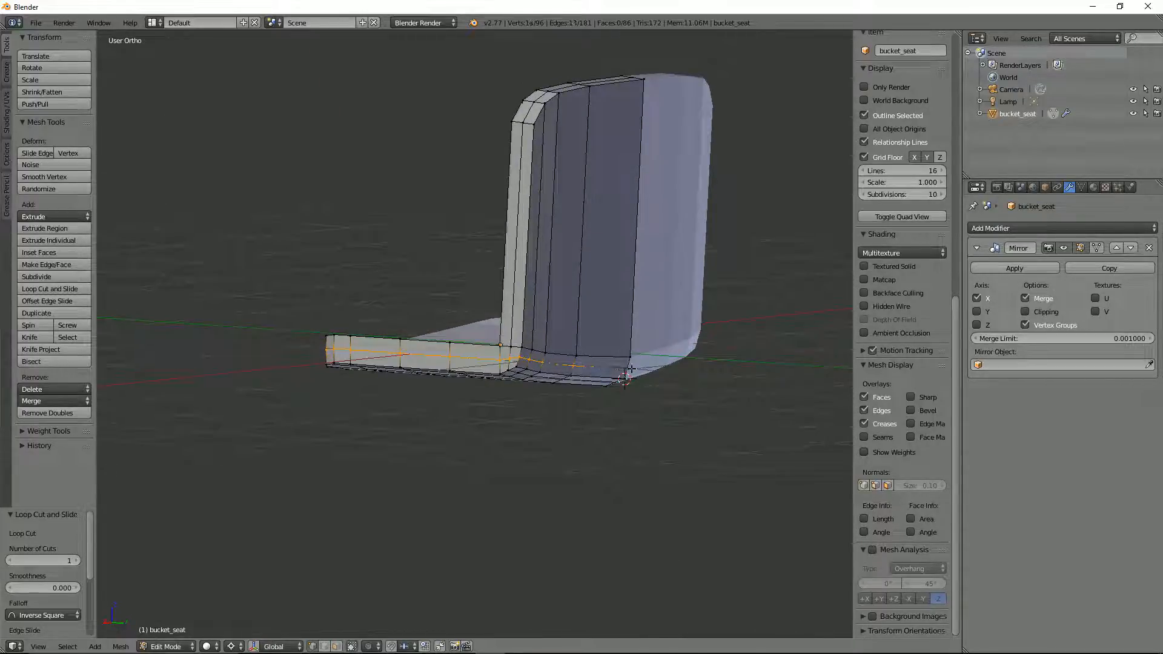
pyautogui.keyDown('shift'); pyautogui.rightClick(579, 362); pyautogui.keyUp('shift')
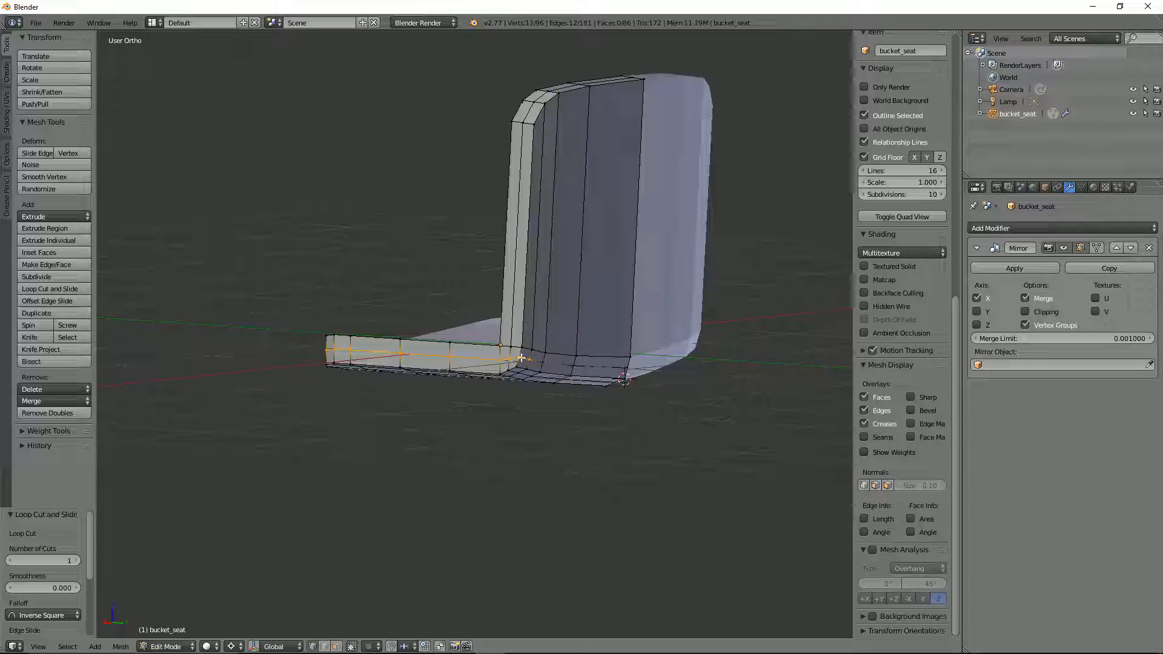
pyautogui.keyDown('shift'); pyautogui.rightClick(524, 357); pyautogui.keyUp('shift')
pyautogui.moveTo(524, 358); pyautogui.dragTo(535, 383, button='middle')
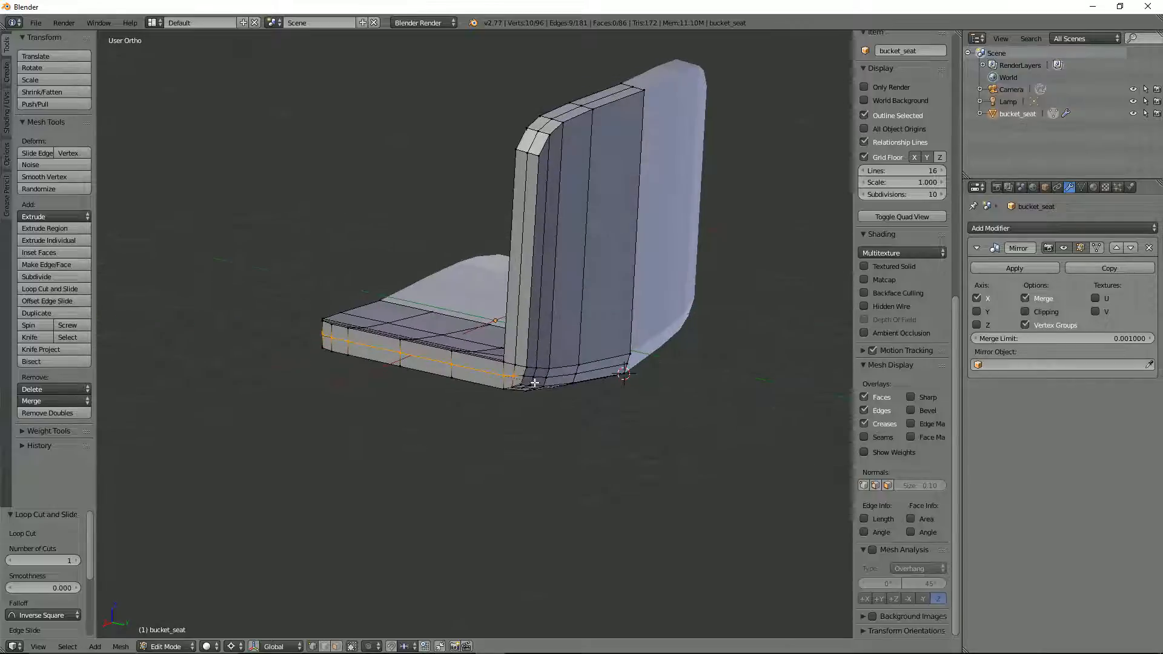
pyautogui.hotkey('alt', 's')
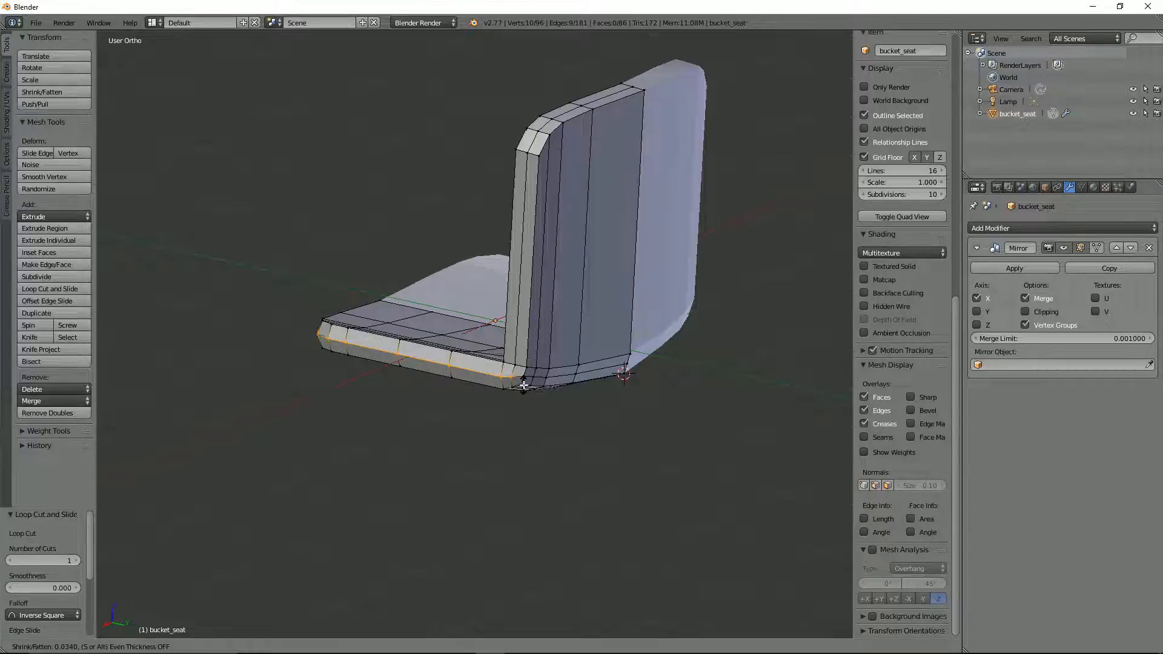
pyautogui.click(522, 386)
# Step: Select the backrest's centre loop along its side and top edge and bulge it outward with Shrink/Fatten at an offset of -0.026
pyautogui.moveTo(523, 385); pyautogui.dragTo(538, 364, button='middle')
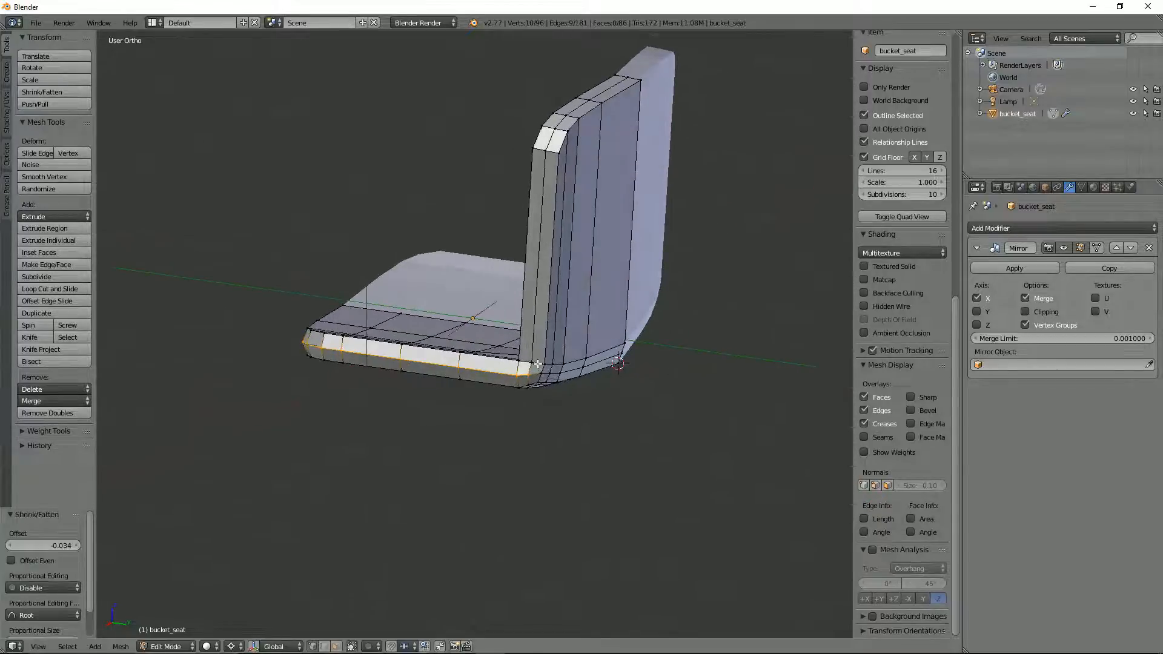
pyautogui.rightClick(555, 128)
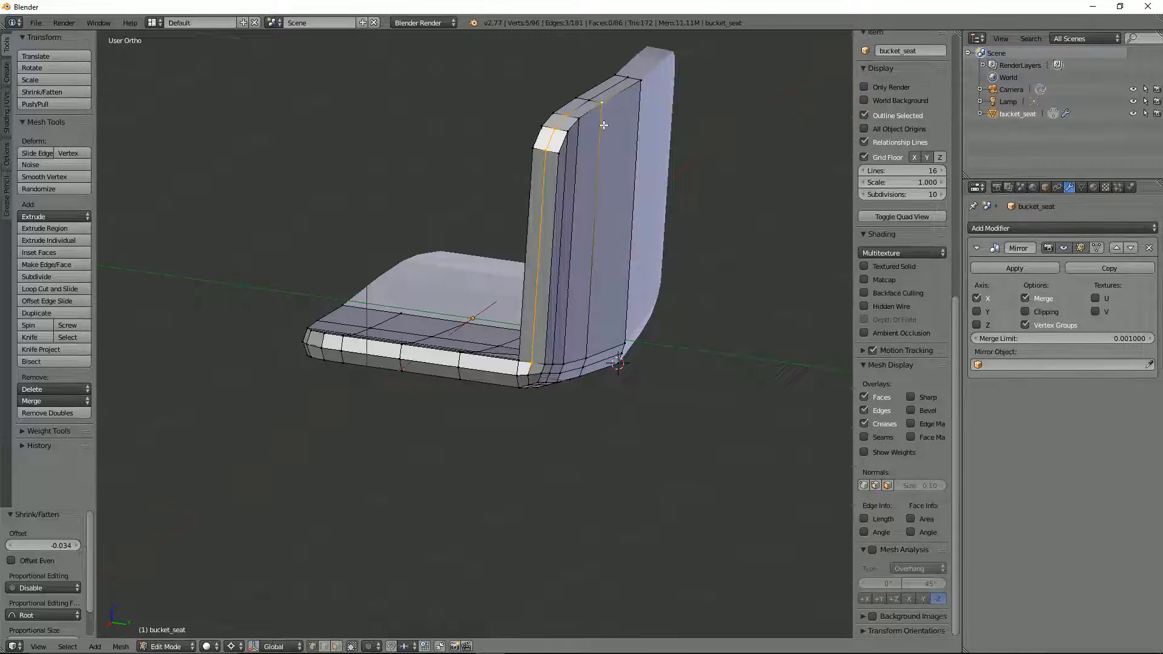
pyautogui.keyDown('shift'); pyautogui.rightClick(597, 100); pyautogui.keyUp('shift')
pyautogui.keyDown('shift'); pyautogui.rightClick(633, 77); pyautogui.keyUp('shift')
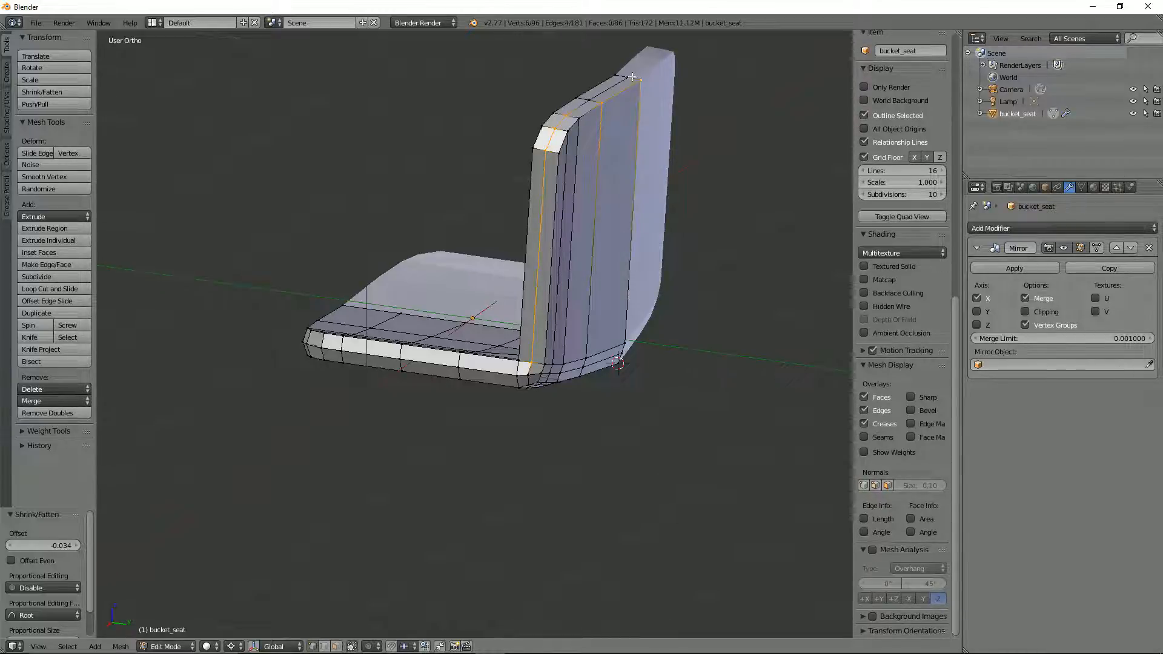
pyautogui.keyDown('shift'); pyautogui.rightClick(591, 97); pyautogui.keyUp('shift')
pyautogui.keyDown('shift'); pyautogui.rightClick(599, 107); pyautogui.keyUp('shift')
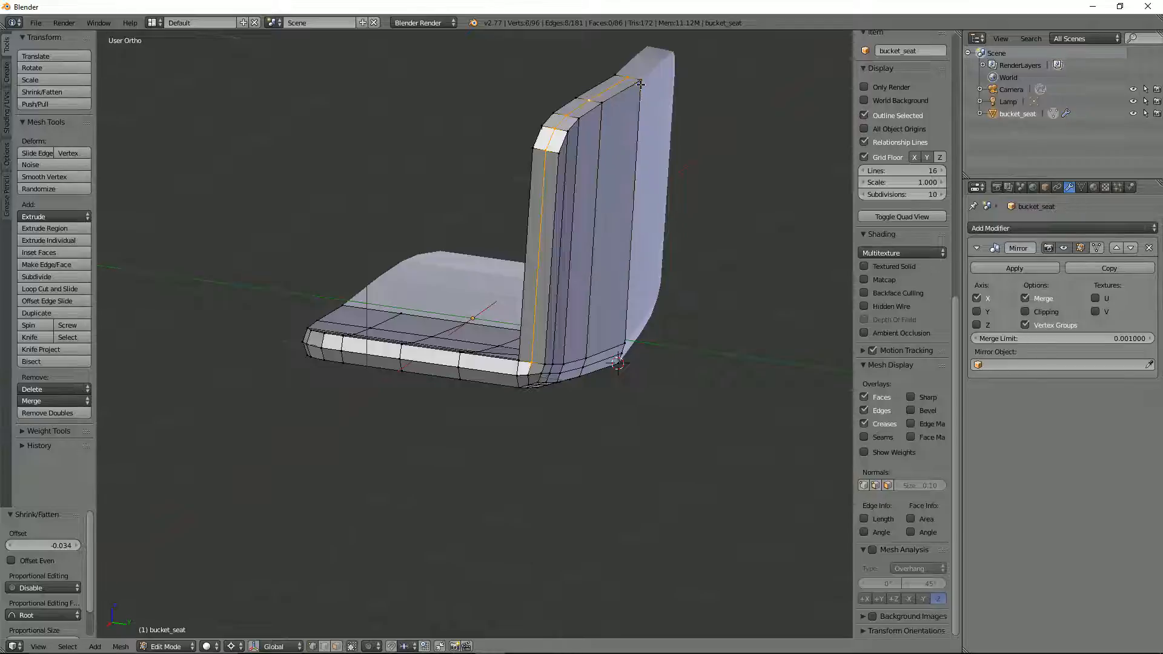
pyautogui.moveTo(640, 84); pyautogui.dragTo(697, 132, button='middle')
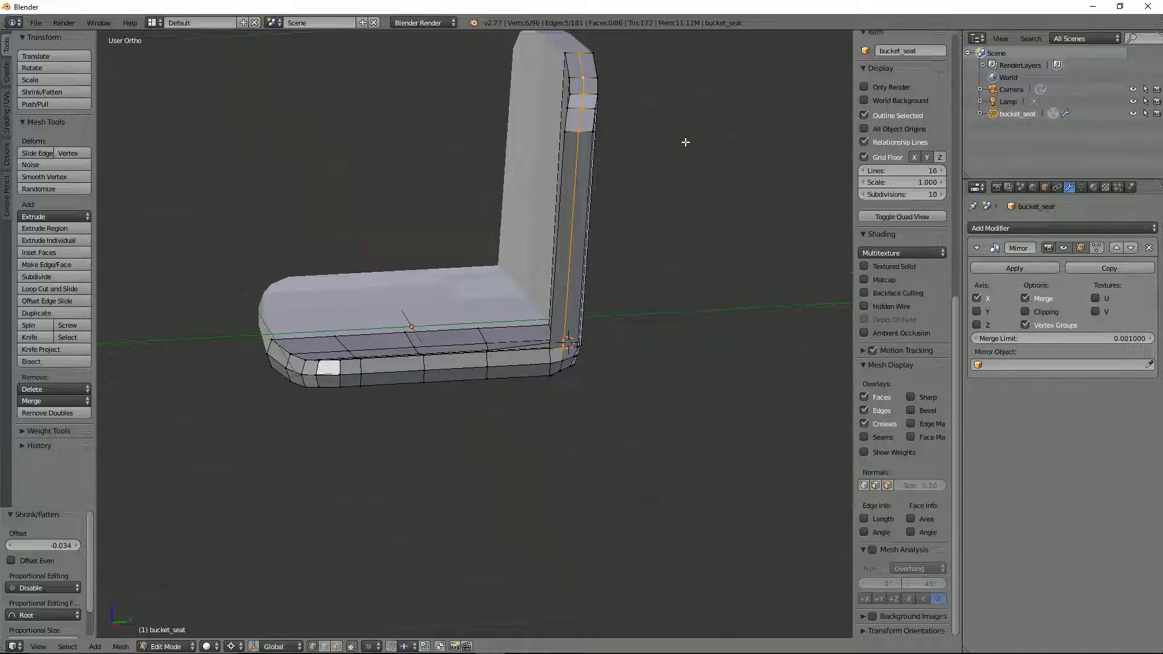
pyautogui.hotkey('alt', 's')
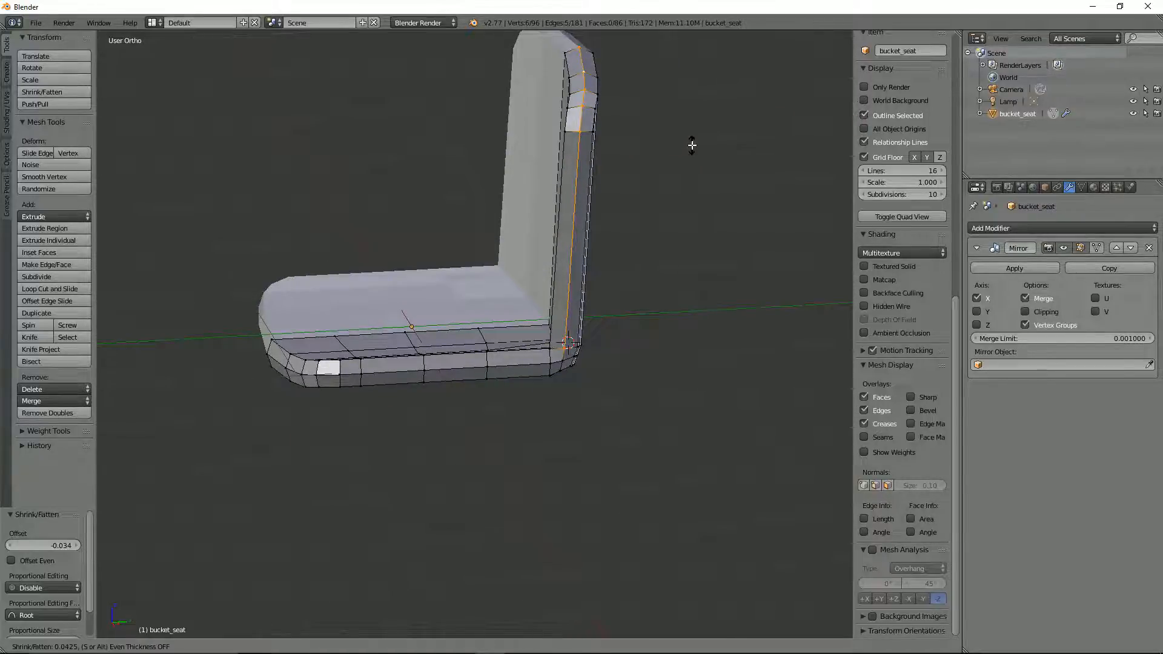
pyautogui.click(690, 143)
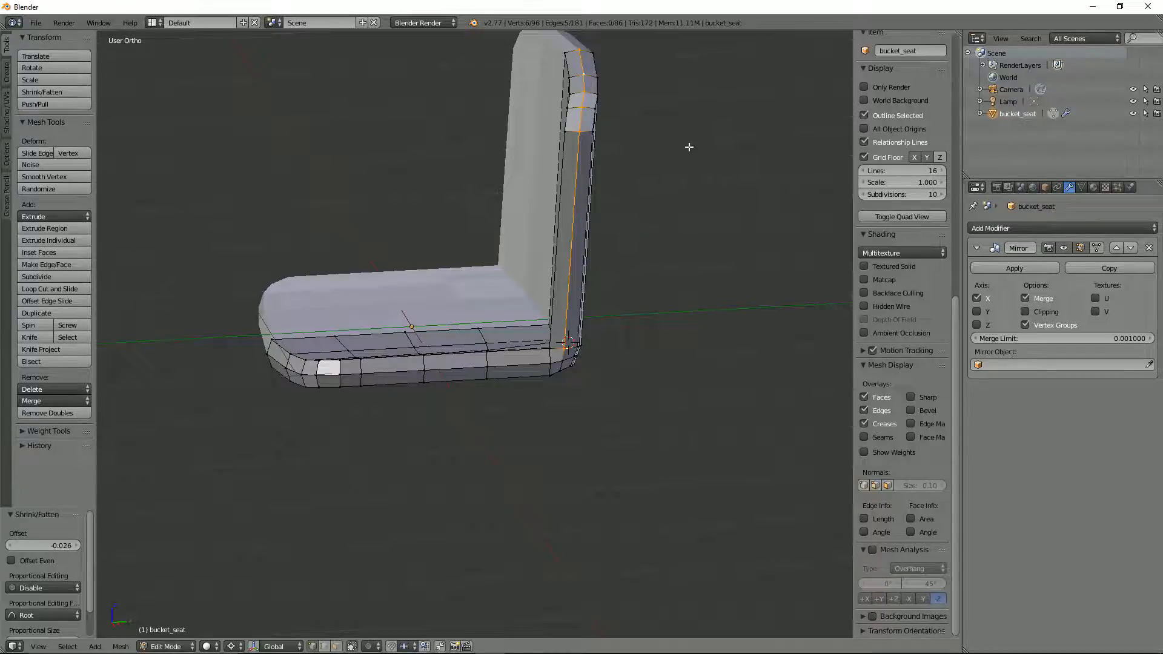
# Step: Select the three centreline vertices across the backrest's top edge and move them about -0.0135 along Y
pyautogui.moveTo(688, 142); pyautogui.dragTo(566, 251, button='middle')
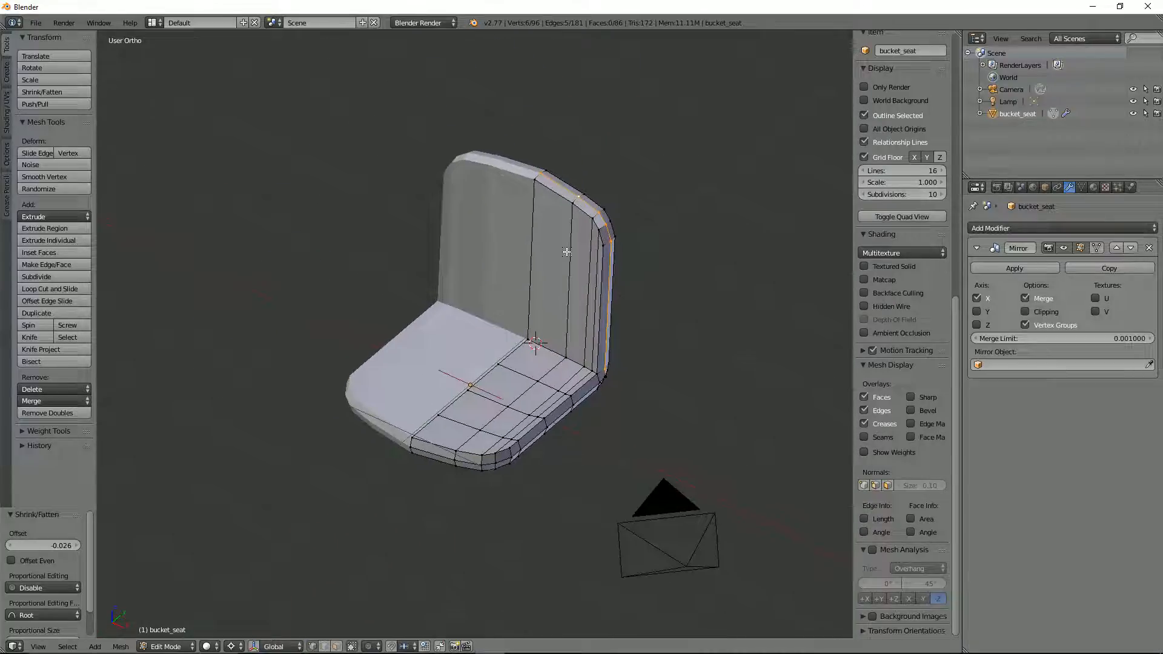
pyautogui.rightClick(543, 172)
pyautogui.press('KP_1')
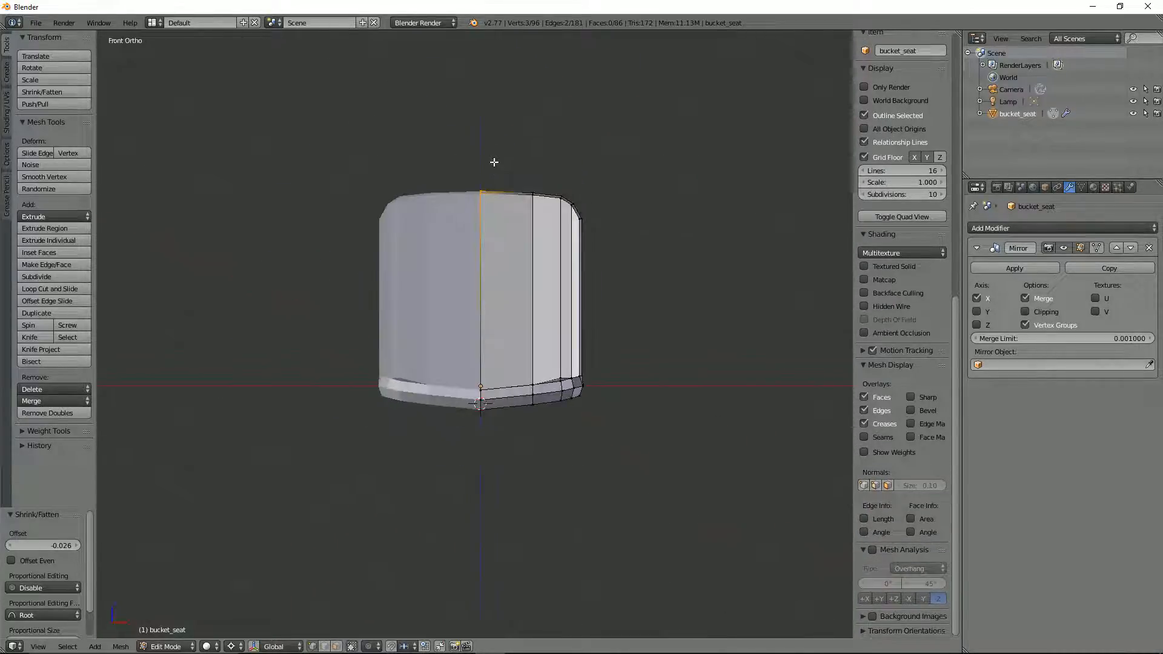
pyautogui.moveTo(492, 161); pyautogui.dragTo(481, 286, button='middle')
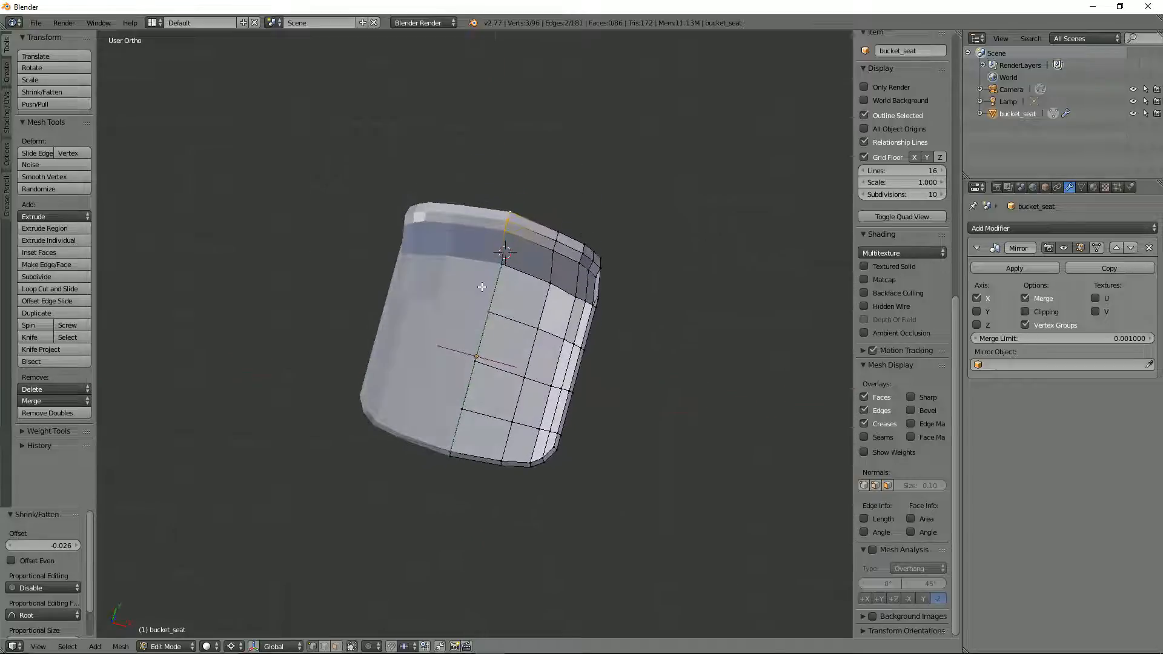
pyautogui.press('g')
pyautogui.press('y')
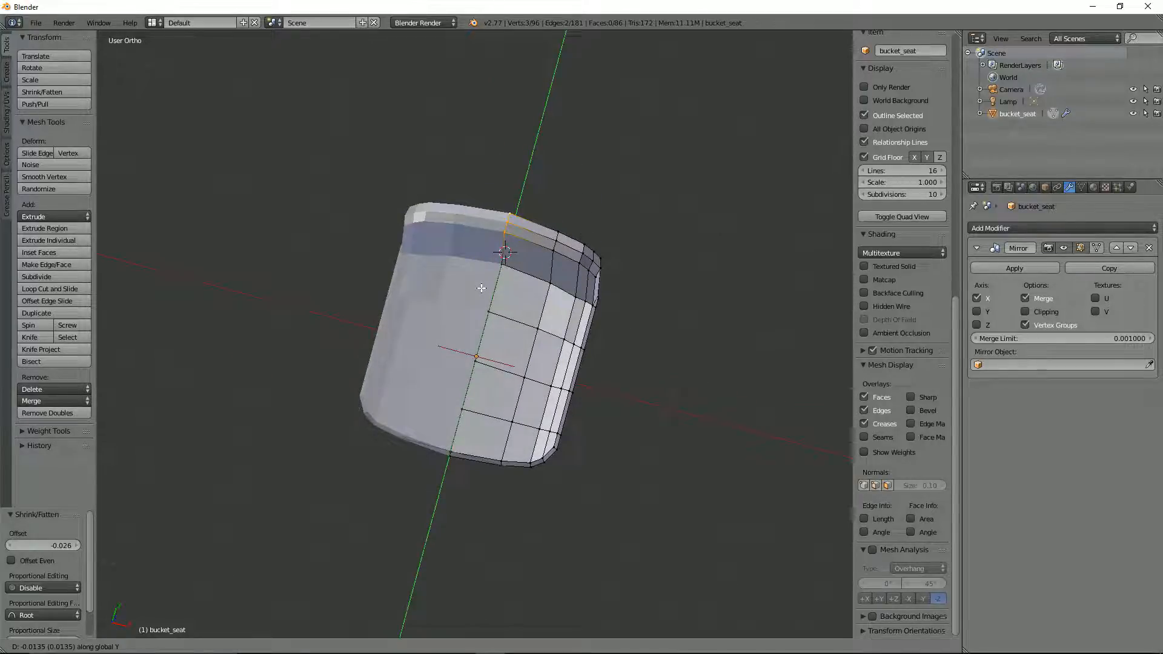
pyautogui.click(481, 288)
# Step: Apply smooth shading to all faces of the seat mesh and return to Object Mode
pyautogui.moveTo(482, 289); pyautogui.dragTo(469, 223, button='middle')
pyautogui.press('Tab')
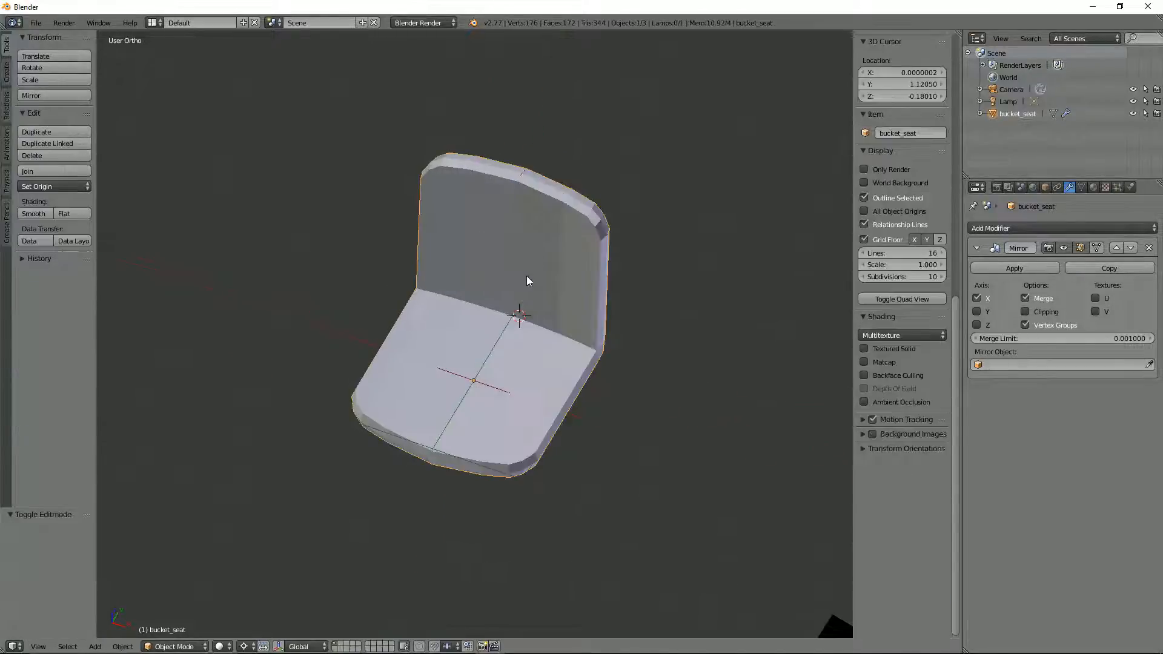
pyautogui.moveTo(525, 275)
pyautogui.mouseDown(button='middle')
pyautogui.moveTo(555, 204)
pyautogui.moveTo(532, 260)
pyautogui.moveTo(530, 238)
pyautogui.moveTo(525, 285)
pyautogui.mouseUp(button='middle')
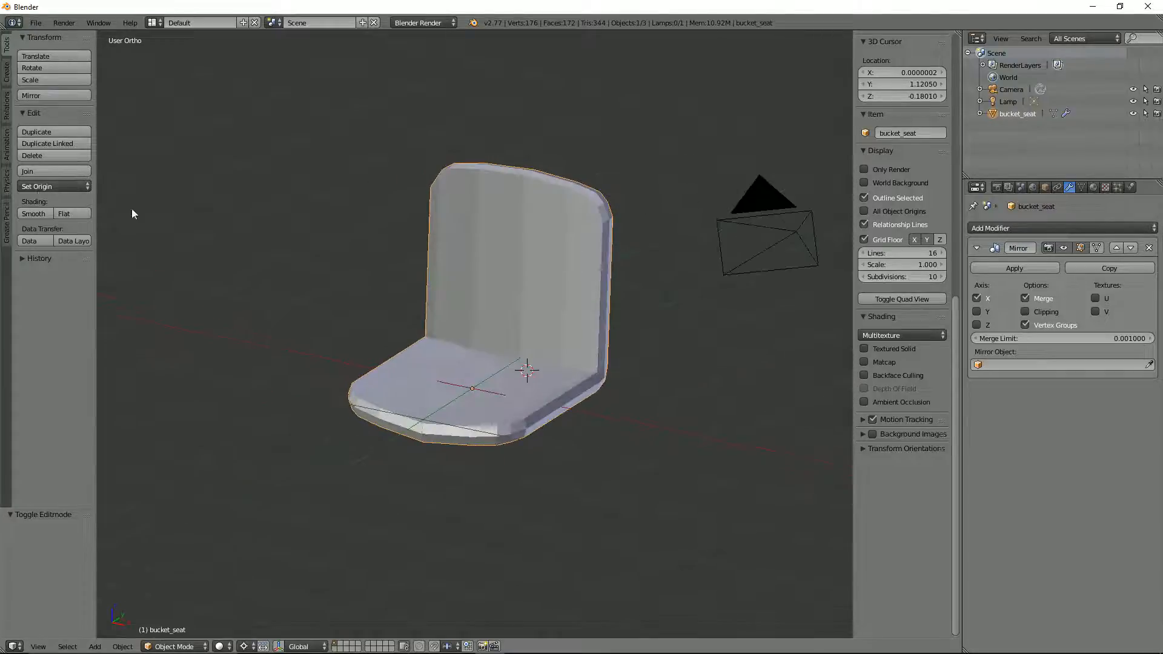
pyautogui.press('Tab')
pyautogui.press('a')
pyautogui.press('a')
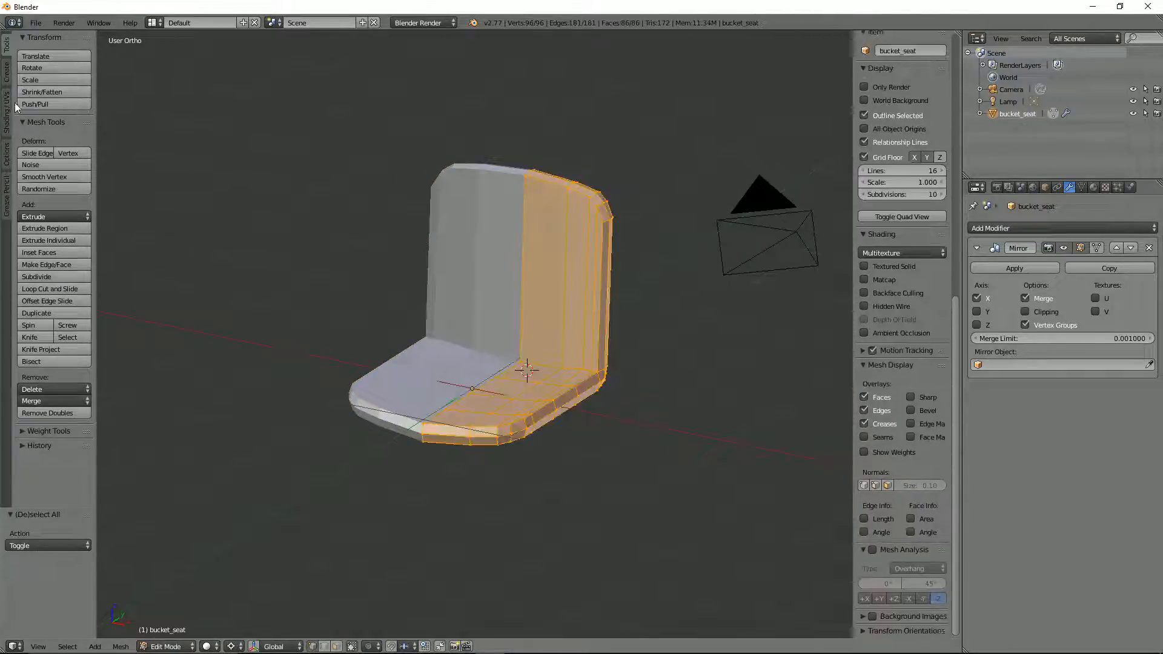
pyautogui.click(6, 115)
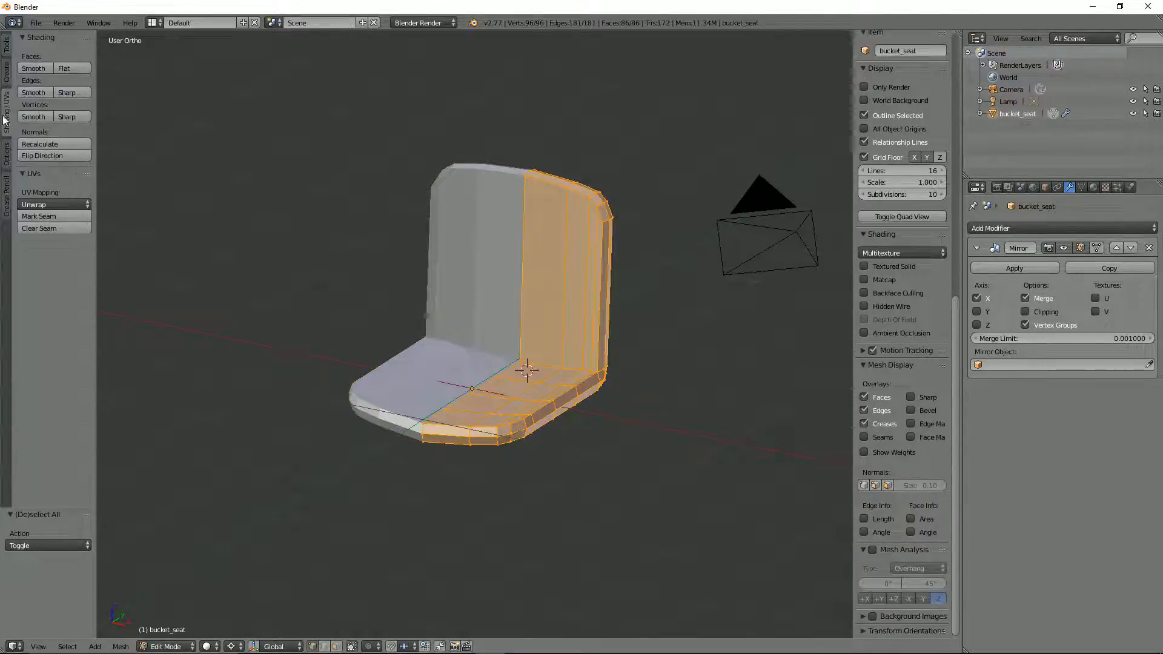
pyautogui.click(34, 67)
pyautogui.moveTo(545, 284)
pyautogui.mouseDown(button='middle')
pyautogui.moveTo(618, 287)
pyautogui.moveTo(488, 262)
pyautogui.moveTo(441, 208)
pyautogui.moveTo(298, 211)
pyautogui.moveTo(241, 260)
pyautogui.moveTo(118, 260)
pyautogui.moveTo(1117, 267)
pyautogui.mouseUp(button='middle')
pyautogui.press('Tab')
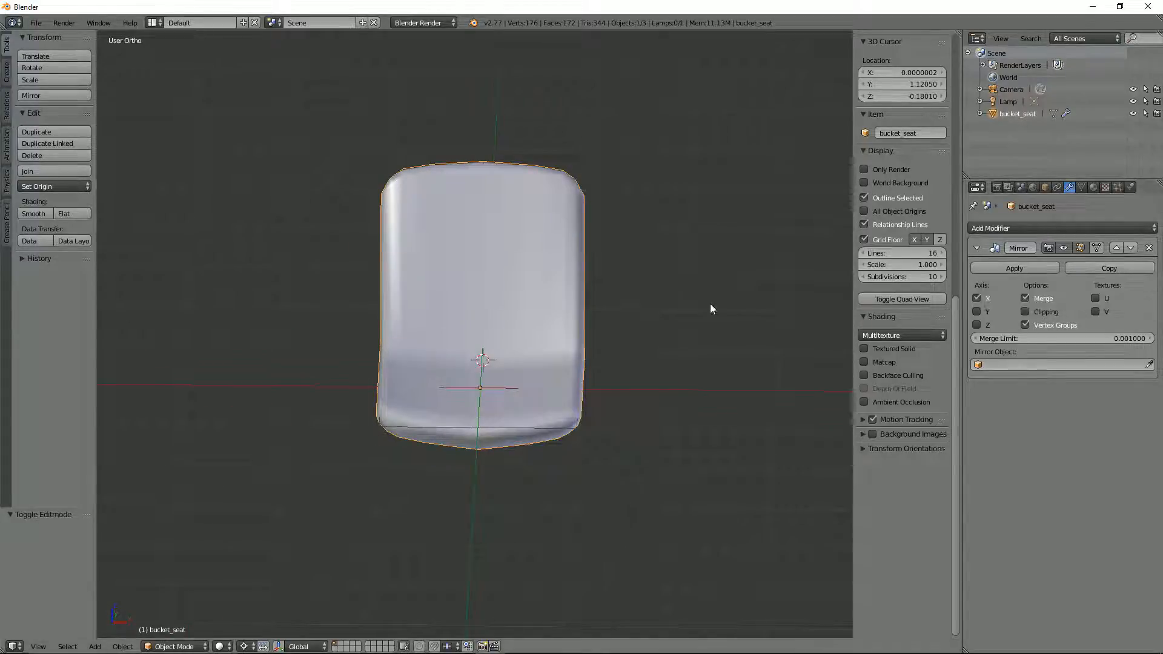
# Step: Apply the seat's rotation and scale, and narrow it by scaling to 0.920 along X
pyautogui.moveTo(710, 303)
pyautogui.mouseDown(button='middle')
pyautogui.moveTo(632, 276)
pyautogui.moveTo(680, 327)
pyautogui.moveTo(708, 285)
pyautogui.moveTo(757, 340)
pyautogui.moveTo(694, 308)
pyautogui.moveTo(747, 291)
pyautogui.moveTo(717, 322)
pyautogui.mouseUp(button='middle')
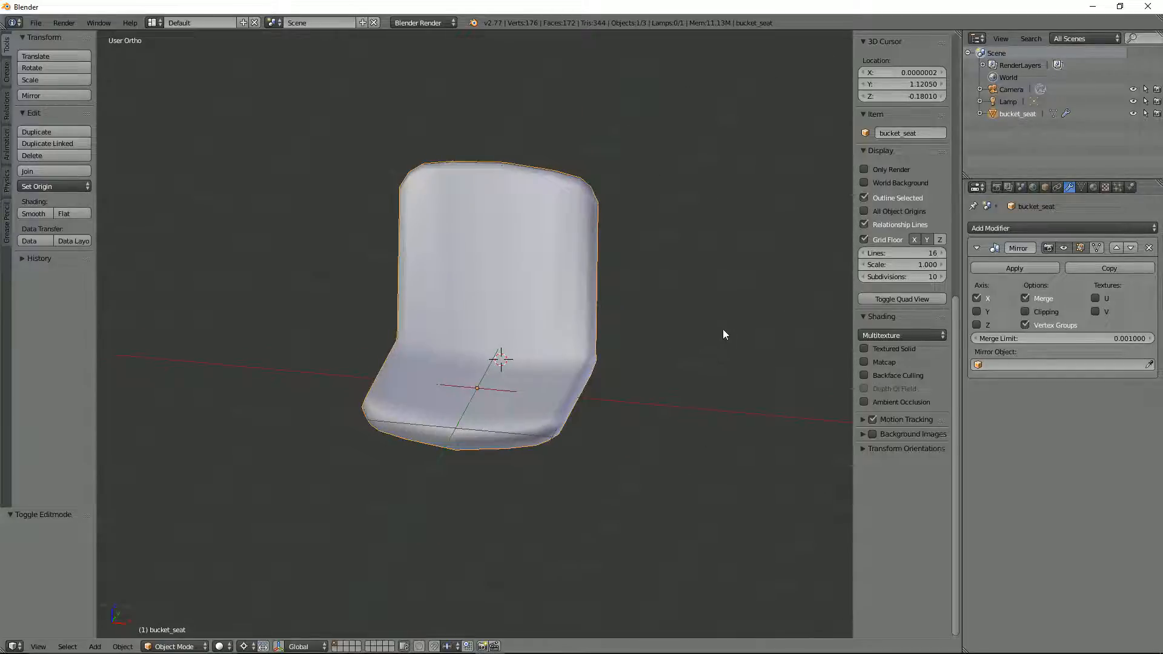
pyautogui.hotkey('ctrl', 'a')
pyautogui.click(734, 353)
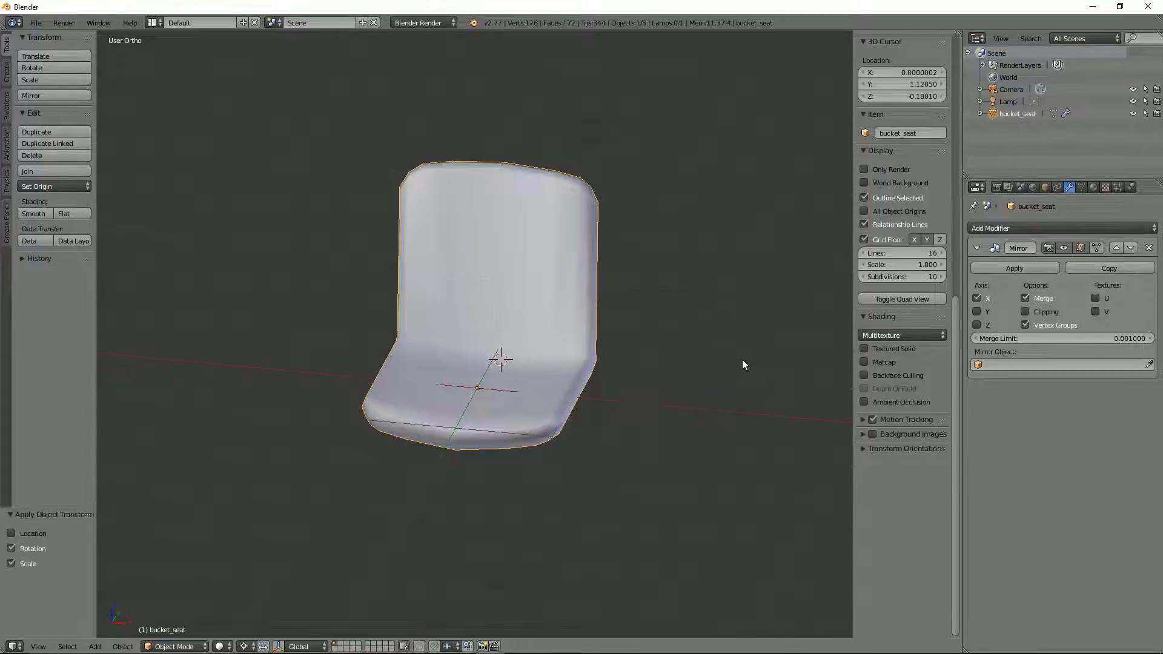
pyautogui.press('s')
pyautogui.press('x')
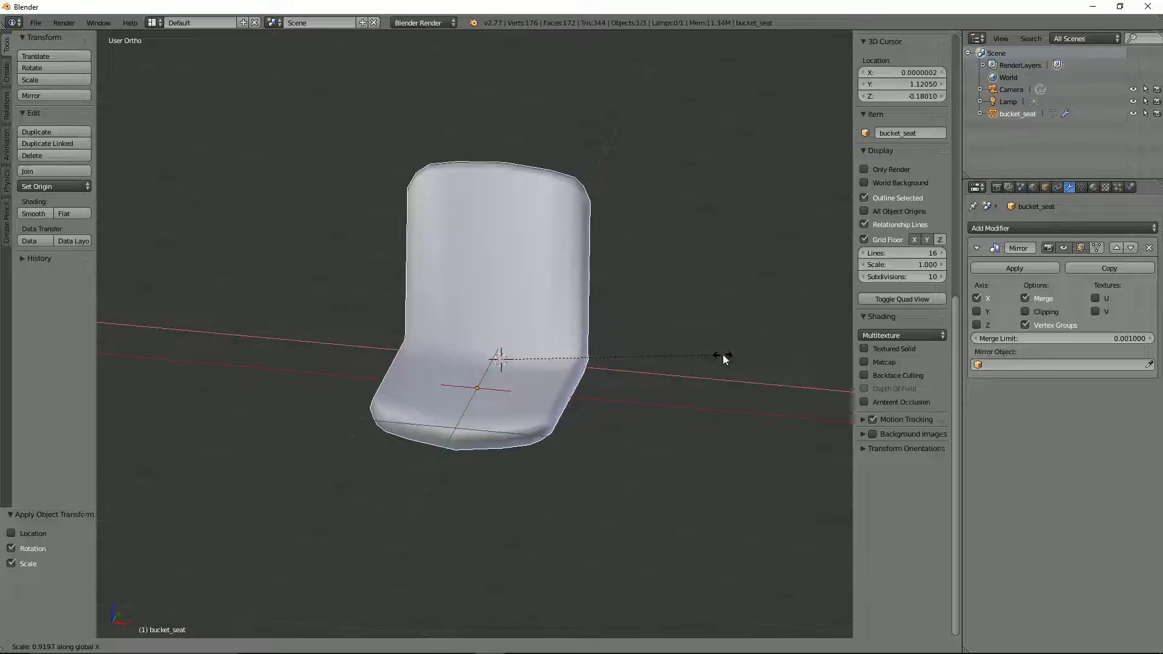
pyautogui.click(722, 357)
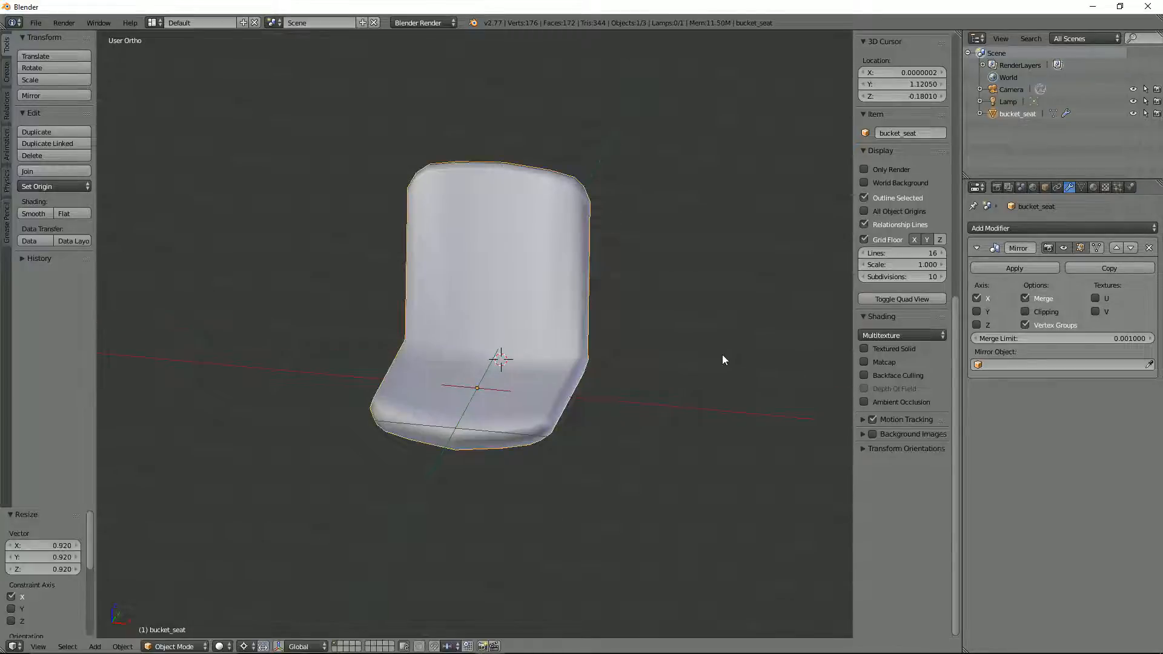
# Step: Widen the seat slightly by scaling it 1.019 along X
pyautogui.moveTo(722, 354); pyautogui.dragTo(657, 420, button='middle')
pyautogui.press('s')
pyautogui.press('x')
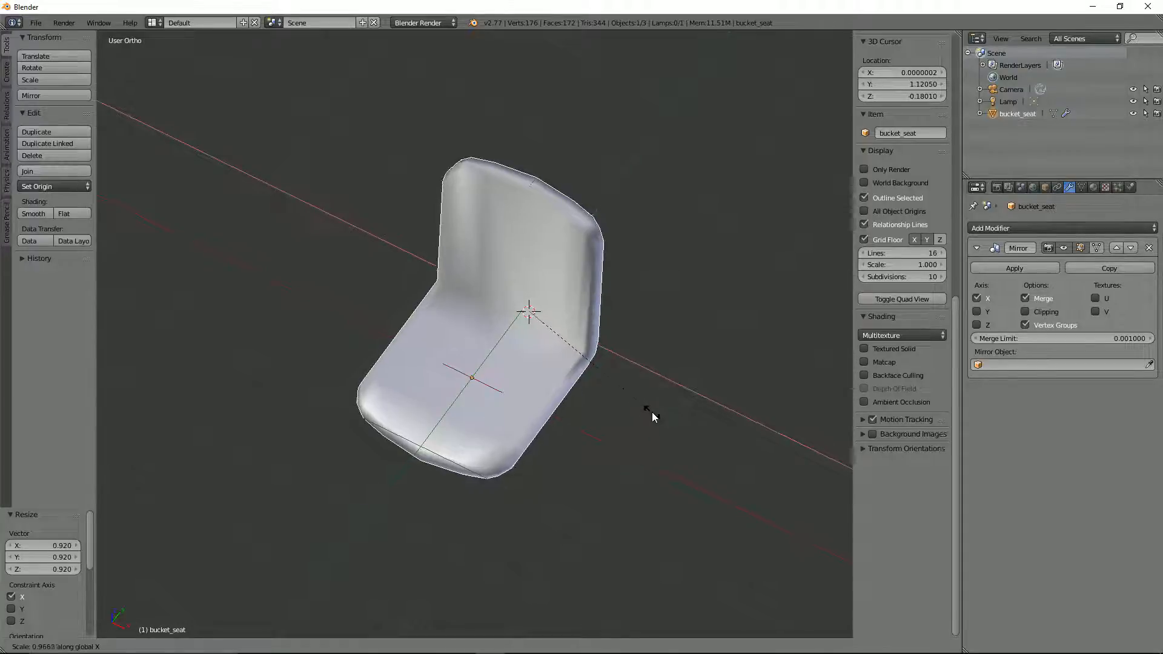
pyautogui.click(667, 410)
pyautogui.moveTo(669, 409); pyautogui.dragTo(721, 351, button='middle')
pyautogui.press('s')
pyautogui.click(722, 356)
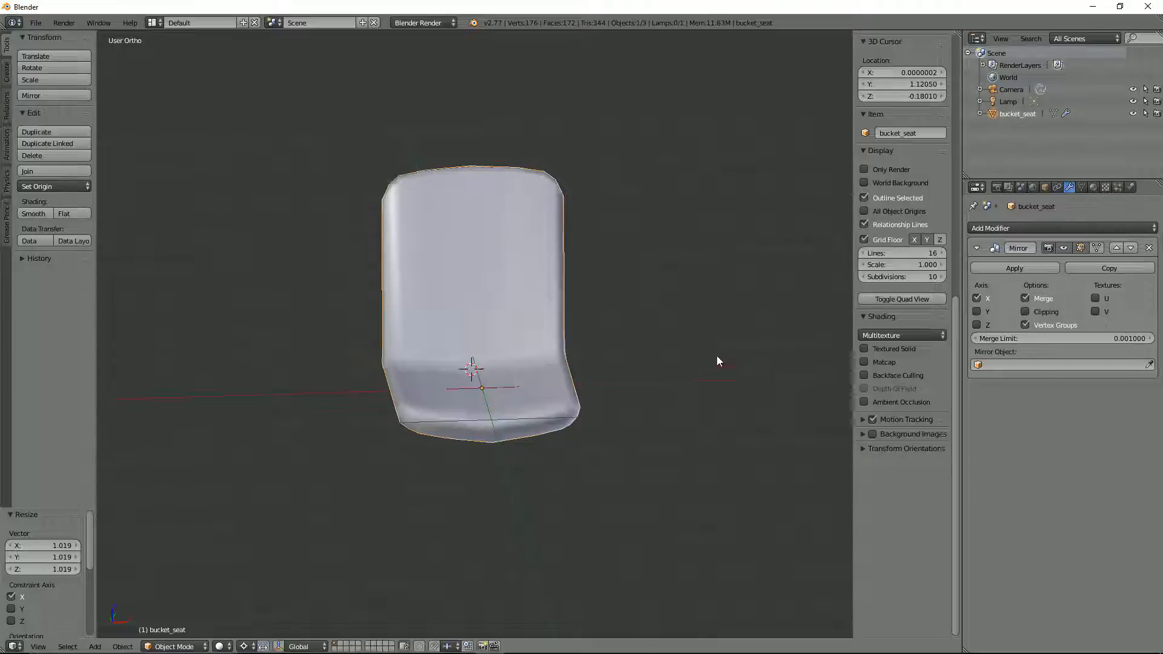
# Step: In Edit Mode, select the seat's centreline edge loop and try moving it 0.109 along X, away from the mirror plane
pyautogui.scroll(6, 641, 392)
pyautogui.press('Tab')
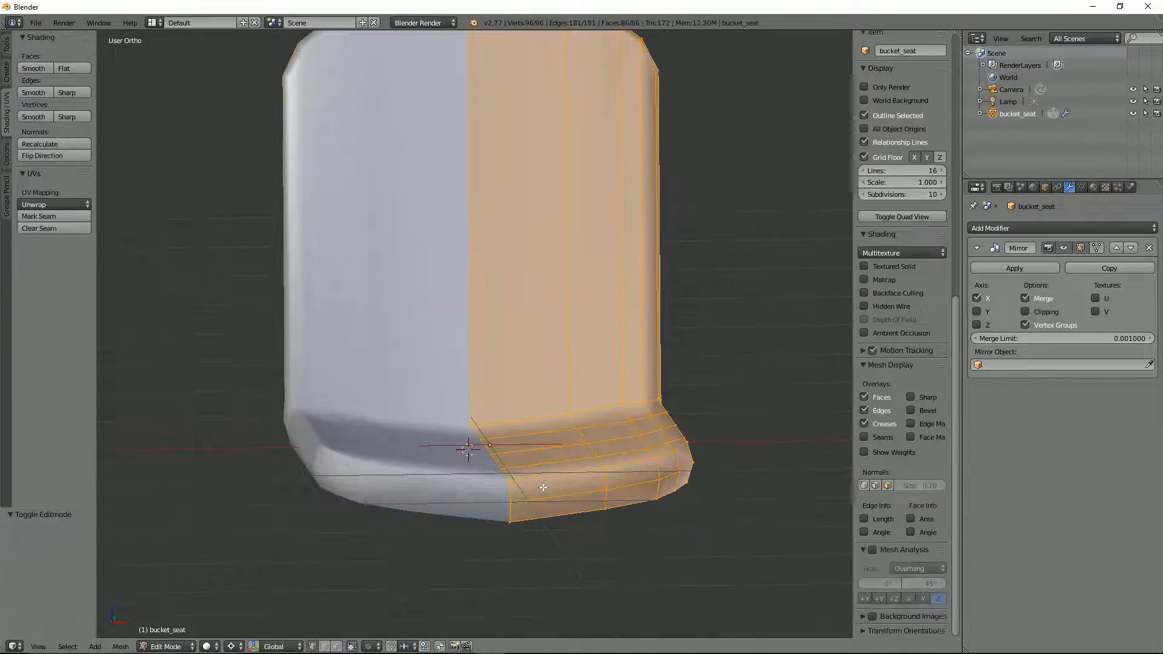
pyautogui.keyDown('alt'); pyautogui.rightClick(494, 452); pyautogui.keyUp('alt')
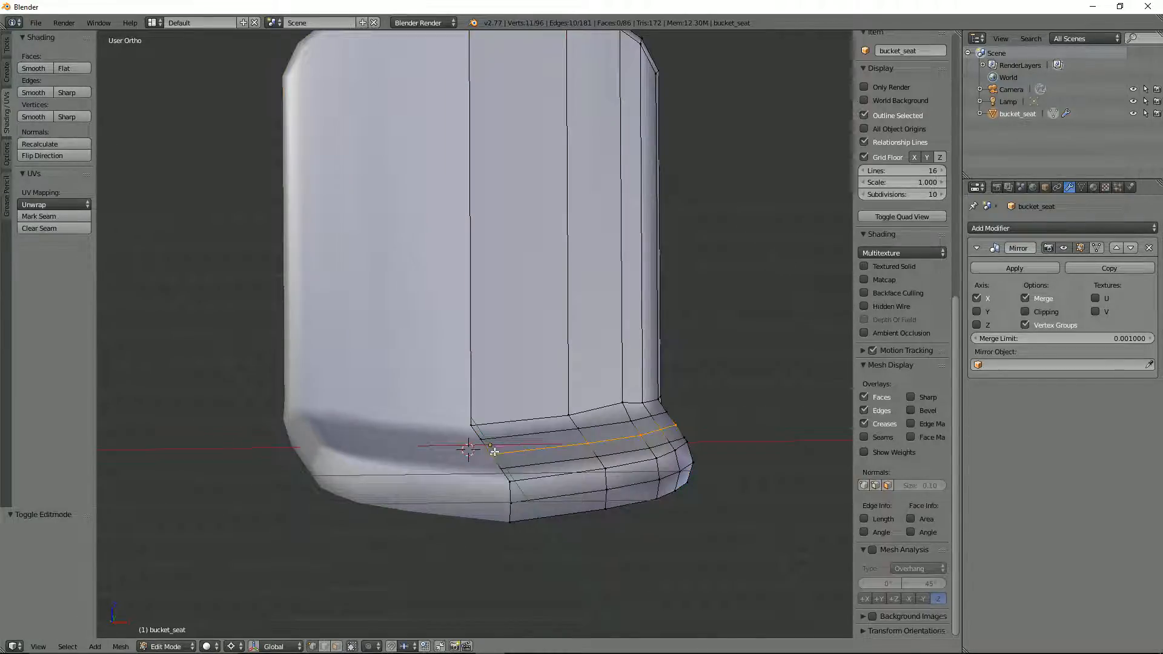
pyautogui.keyDown('alt'); pyautogui.rightClick(487, 446); pyautogui.keyUp('alt')
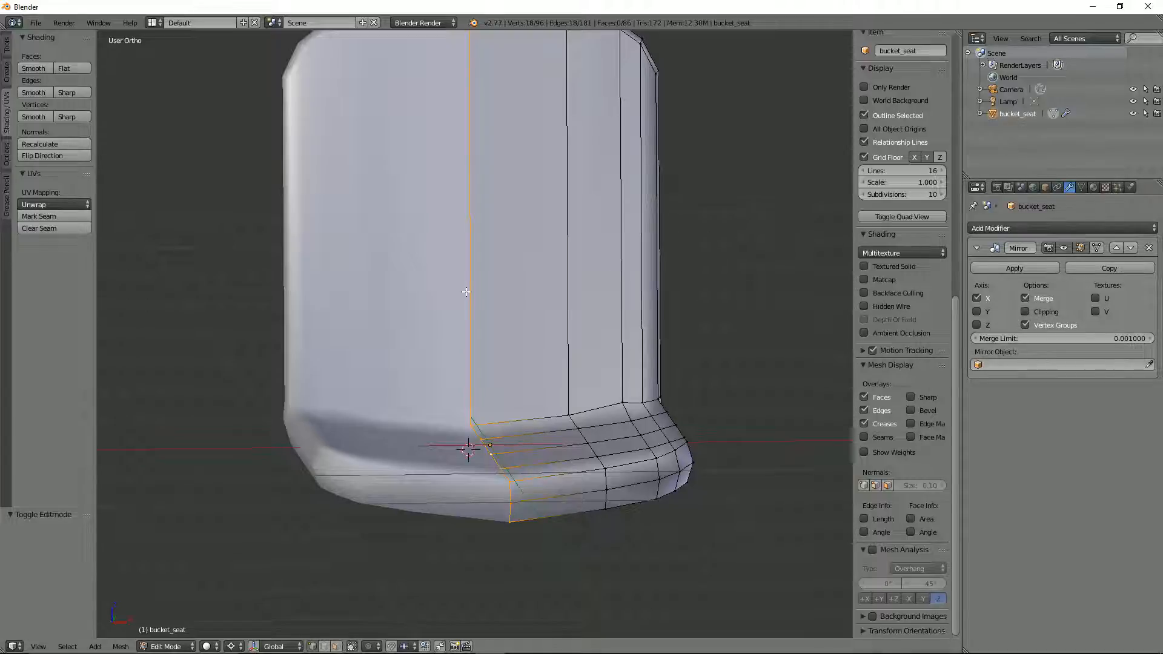
pyautogui.press('KP_1')
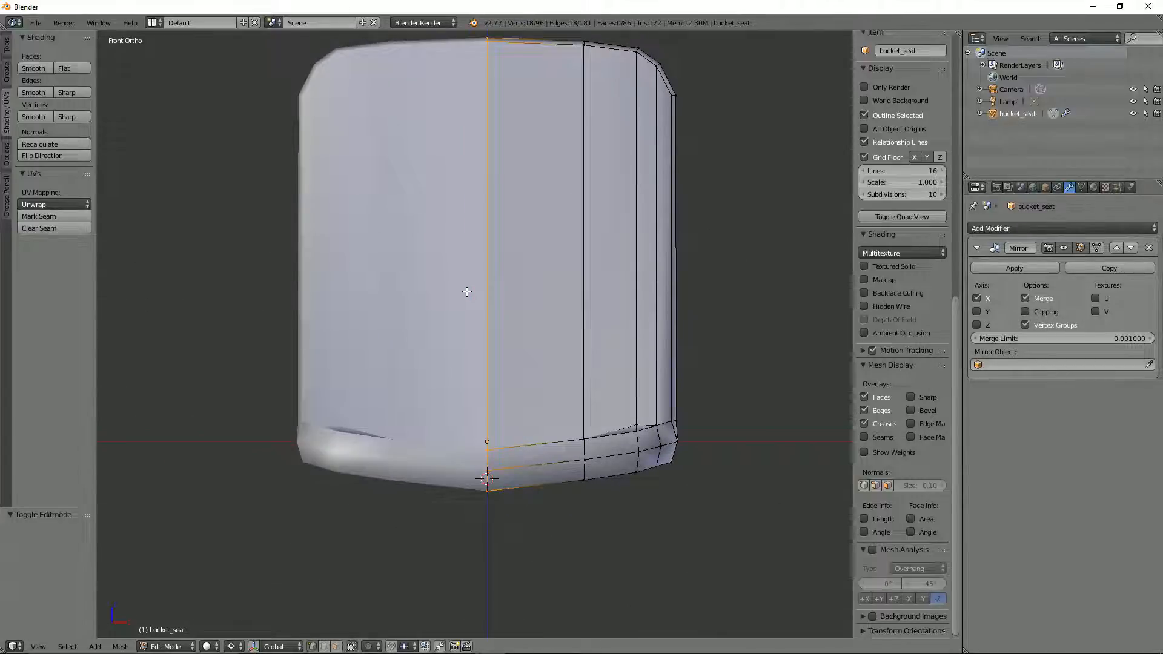
pyautogui.press('g')
pyautogui.press('z')
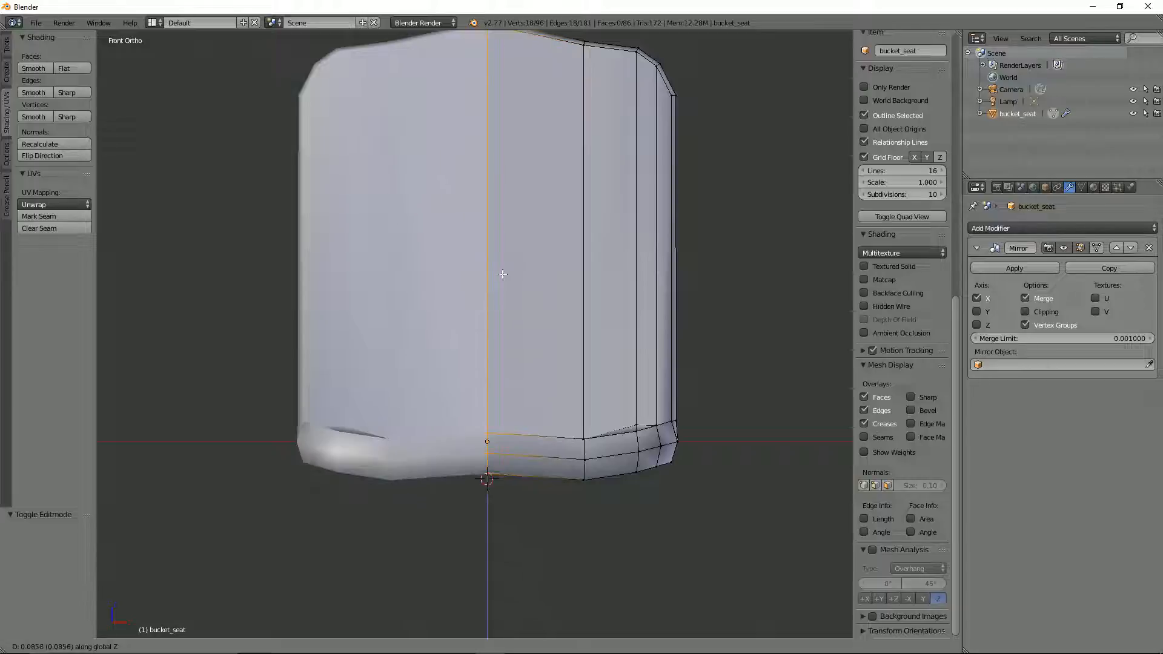
pyautogui.press('x')
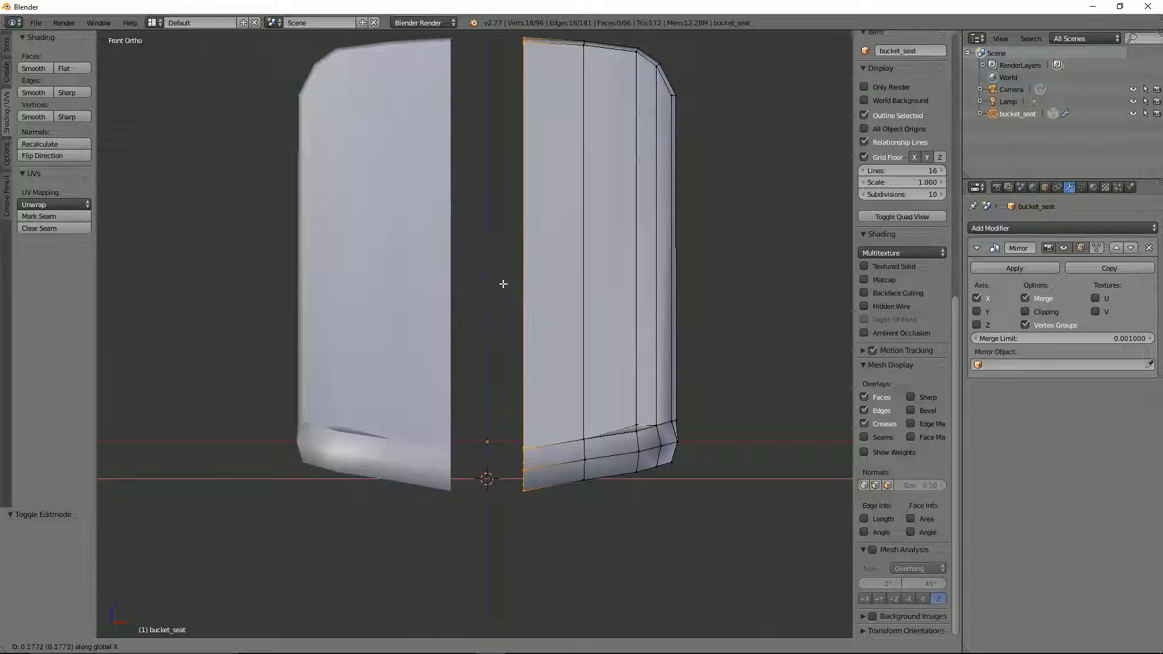
pyautogui.click(490, 279)
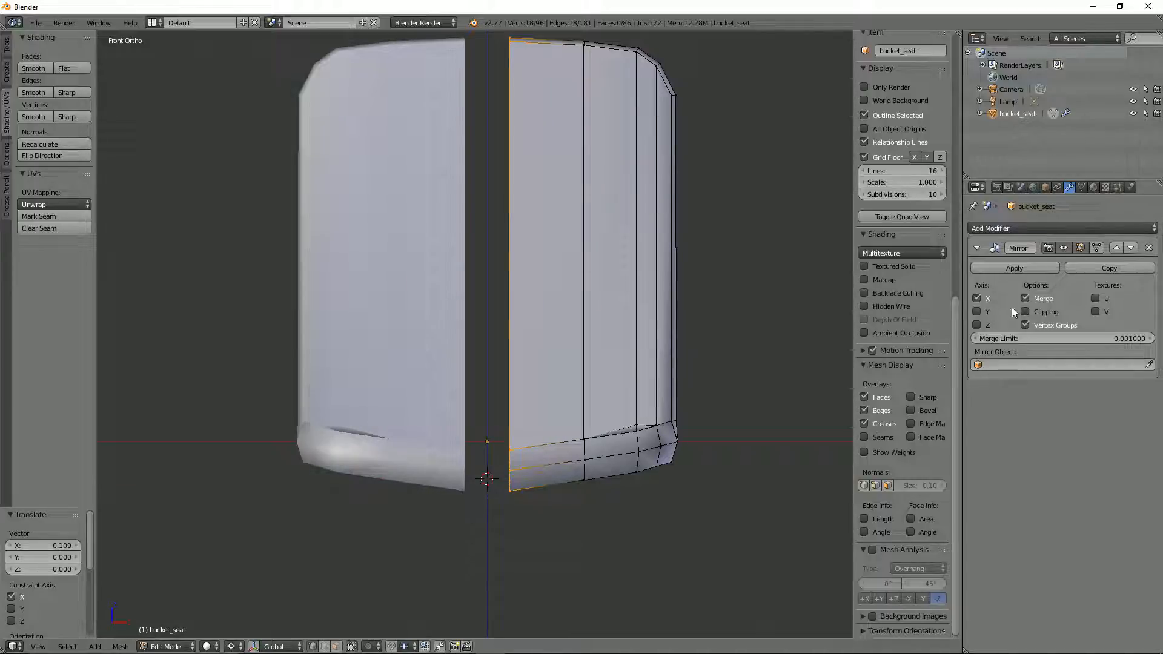
# Step: Enable Clipping on the Mirror modifier and move the centreline loop -0.496 along X onto the mirror plane
pyautogui.press('g')
pyautogui.press('x')
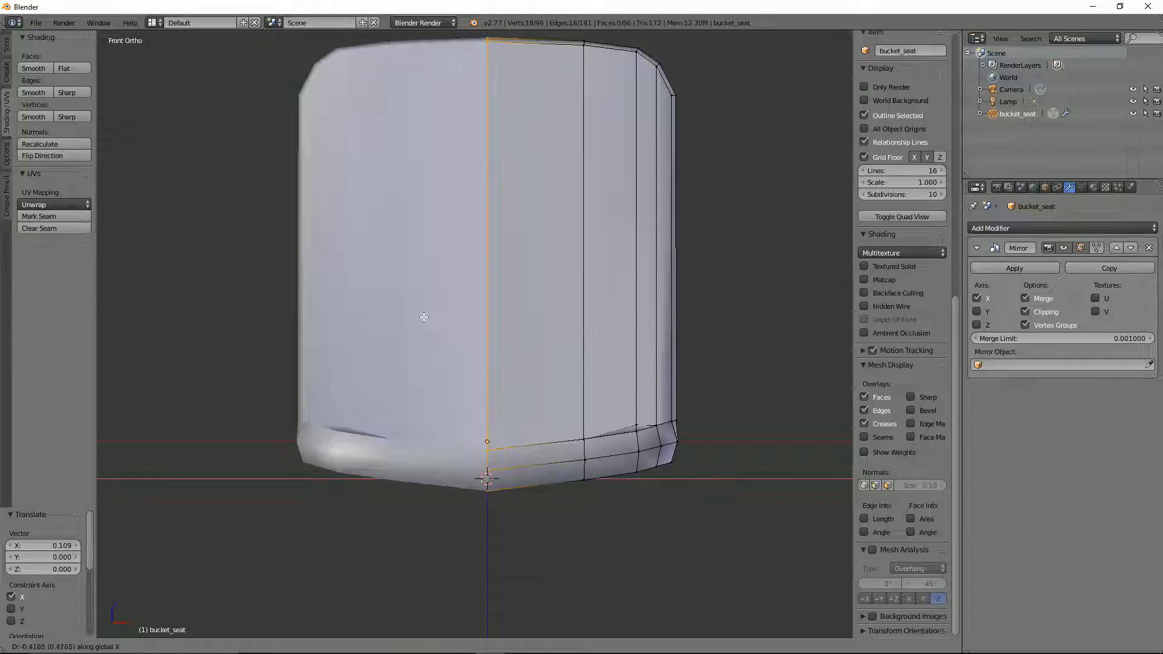
pyautogui.click(435, 311)
# Step: Select the vertex at the seat's inner corner between backrest and base, and vertex slide it by a factor of 0.145
pyautogui.moveTo(435, 311); pyautogui.dragTo(399, 382, button='middle')
pyautogui.rightClick(376, 391)
pyautogui.hotkey('shift', 'v')
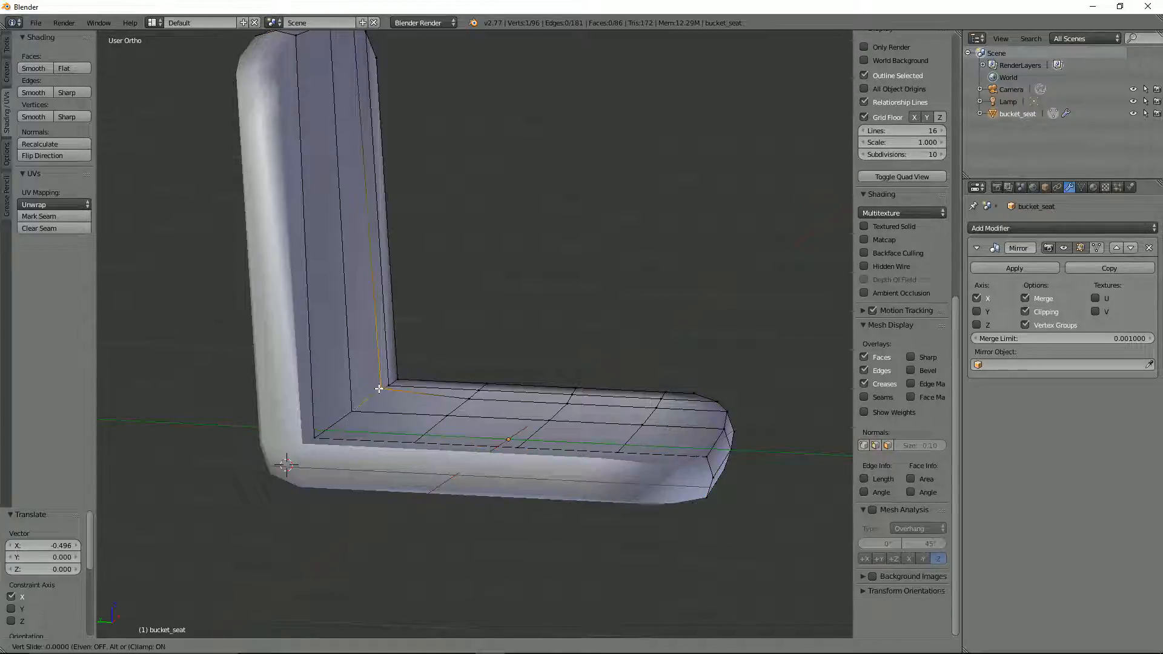
pyautogui.click(378, 391)
# Step: In front orthographic view, move the inner corner vertex 0.003 along X and -0.024 along Z
pyautogui.moveTo(378, 392); pyautogui.dragTo(285, 386, button='middle')
pyautogui.press('KP_1')
pyautogui.press('KP_5')
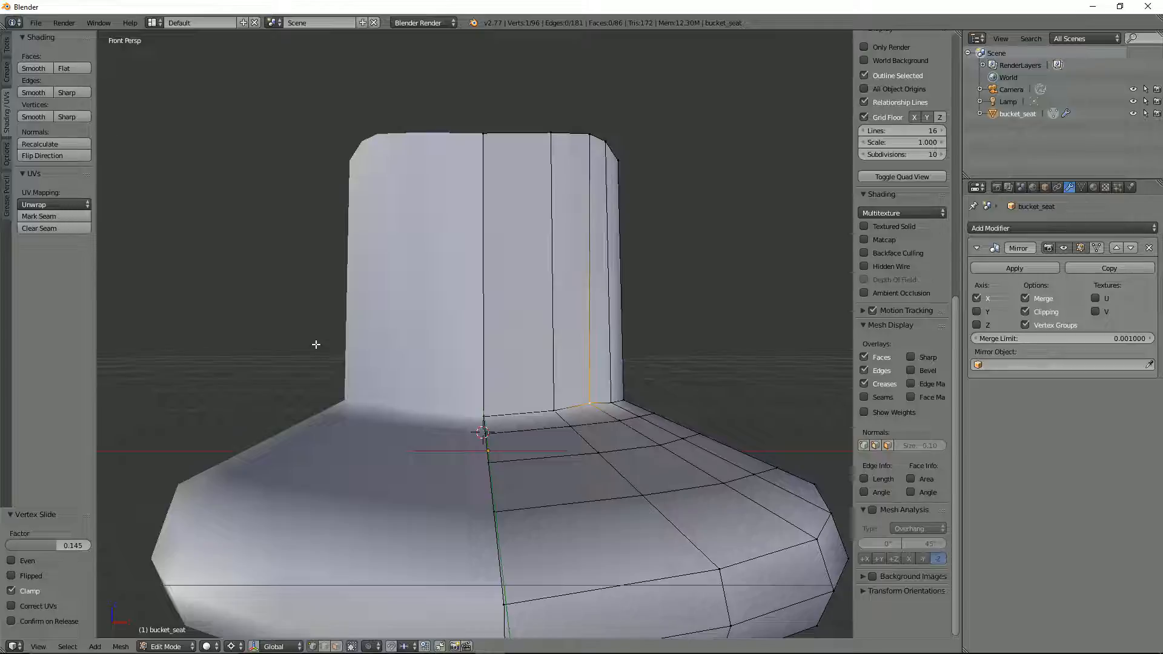
pyautogui.press('KP_5')
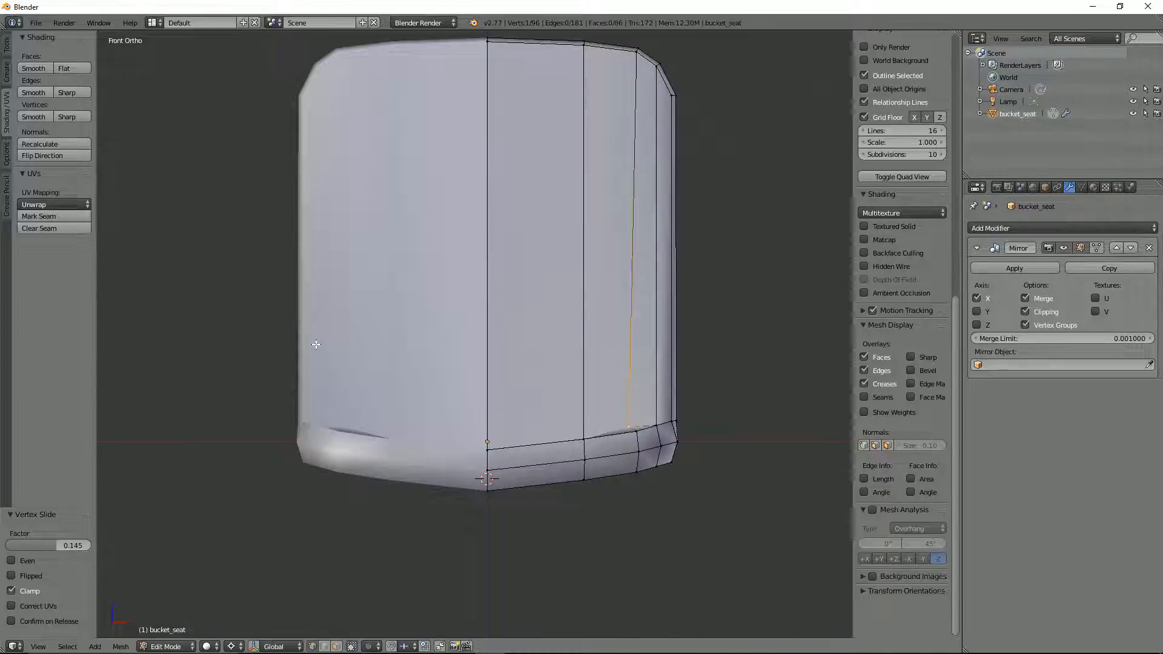
pyautogui.press('g')
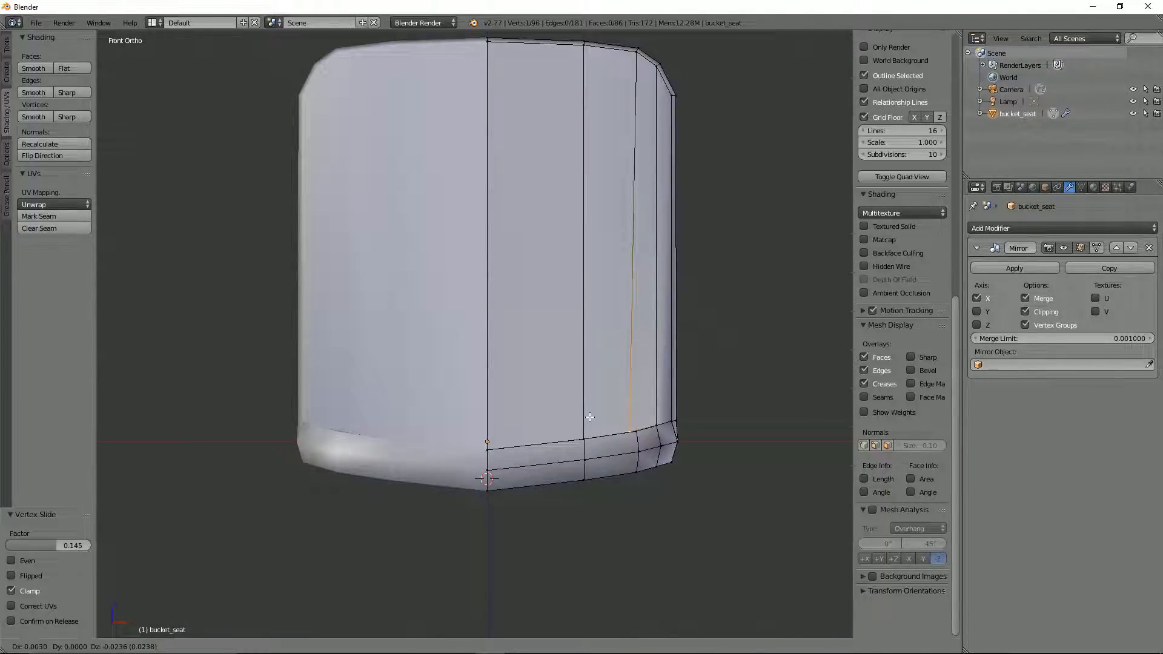
pyautogui.click(590, 417)
# Step: Examine the seat's shape and the adjusted inner corner from above and from several angles
pyautogui.moveTo(589, 417); pyautogui.dragTo(633, 449, button='middle')
pyautogui.moveTo(437, 354)
pyautogui.mouseDown(button='middle')
pyautogui.moveTo(423, 337)
pyautogui.moveTo(443, 357)
pyautogui.mouseUp(button='middle')
pyautogui.press('KP_7')
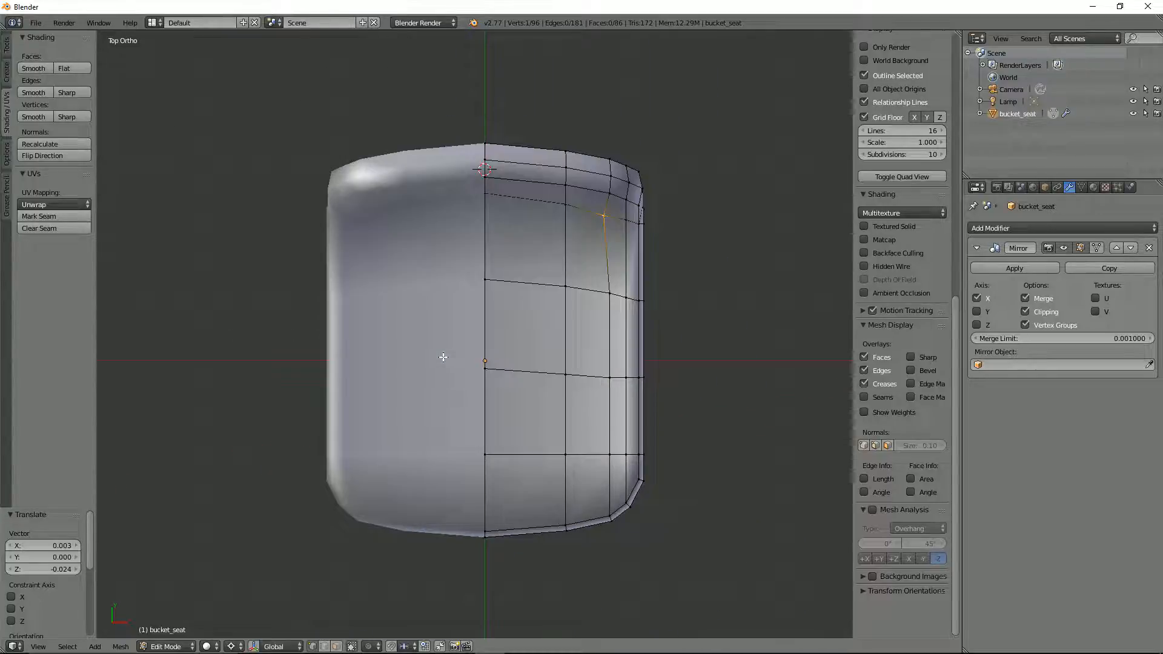
pyautogui.scroll(-2, 510, 201)
pyautogui.moveTo(526, 242); pyautogui.dragTo(521, 179, button='middle')
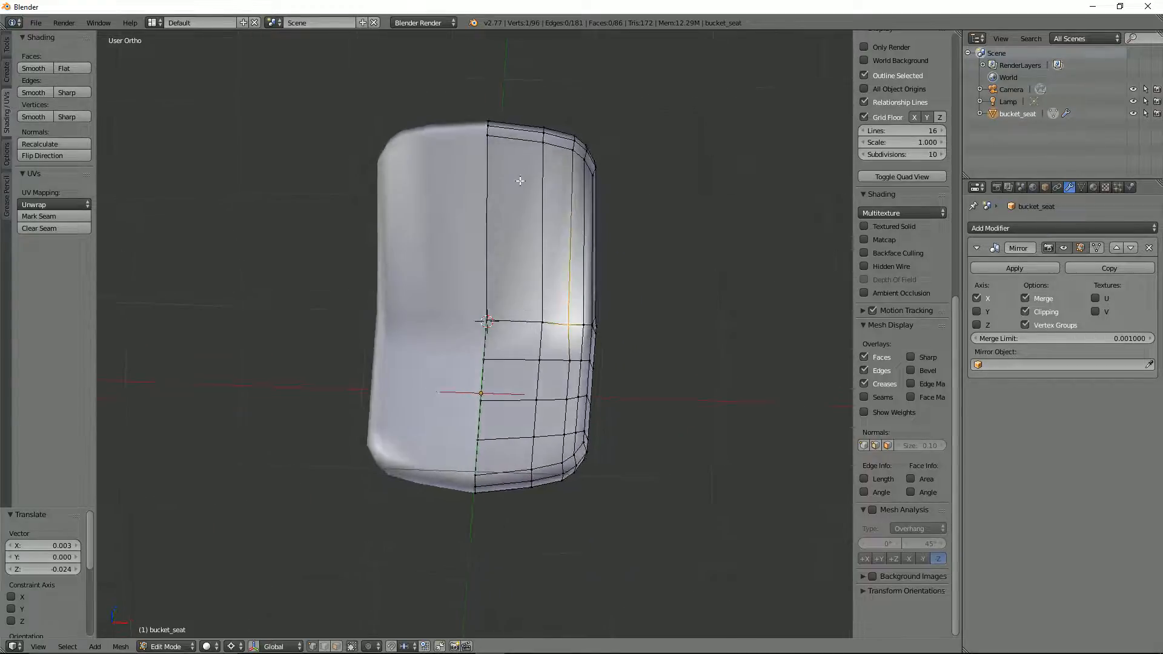
pyautogui.scroll(2, 546, 214)
pyautogui.scroll(-2, 546, 215)
pyautogui.moveTo(521, 285); pyautogui.dragTo(491, 264, button='middle')
# Step: Start saving the blend file and create a new folder inside the Blender documents directory
pyautogui.hotkey('ctrl', 's')
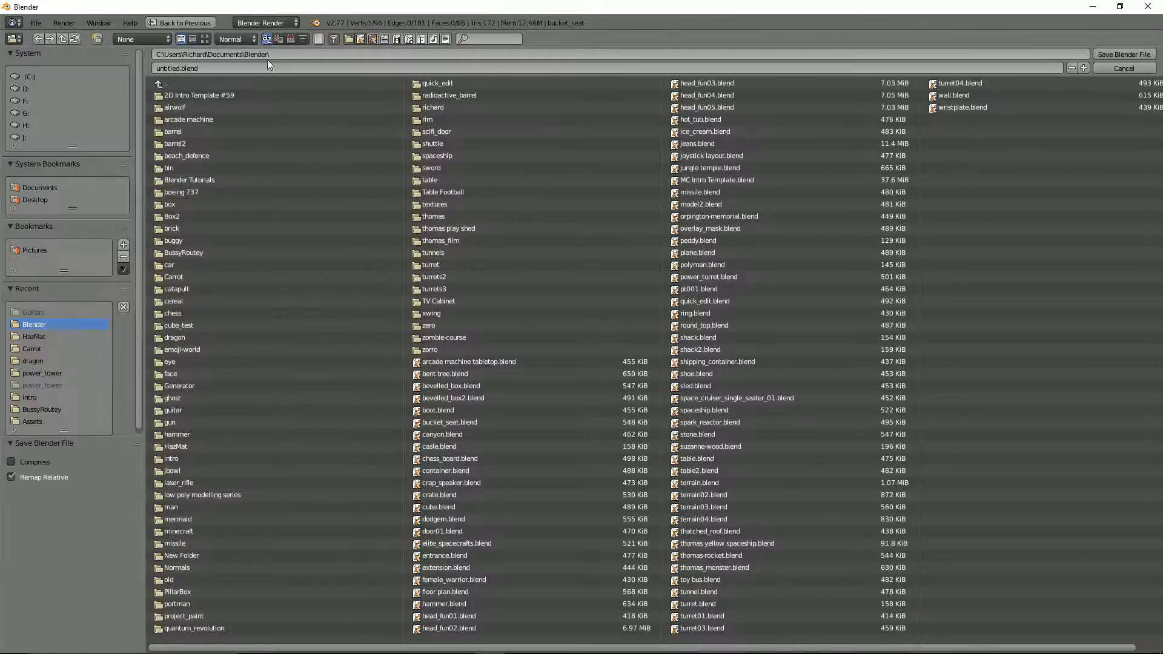
pyautogui.click(97, 38)
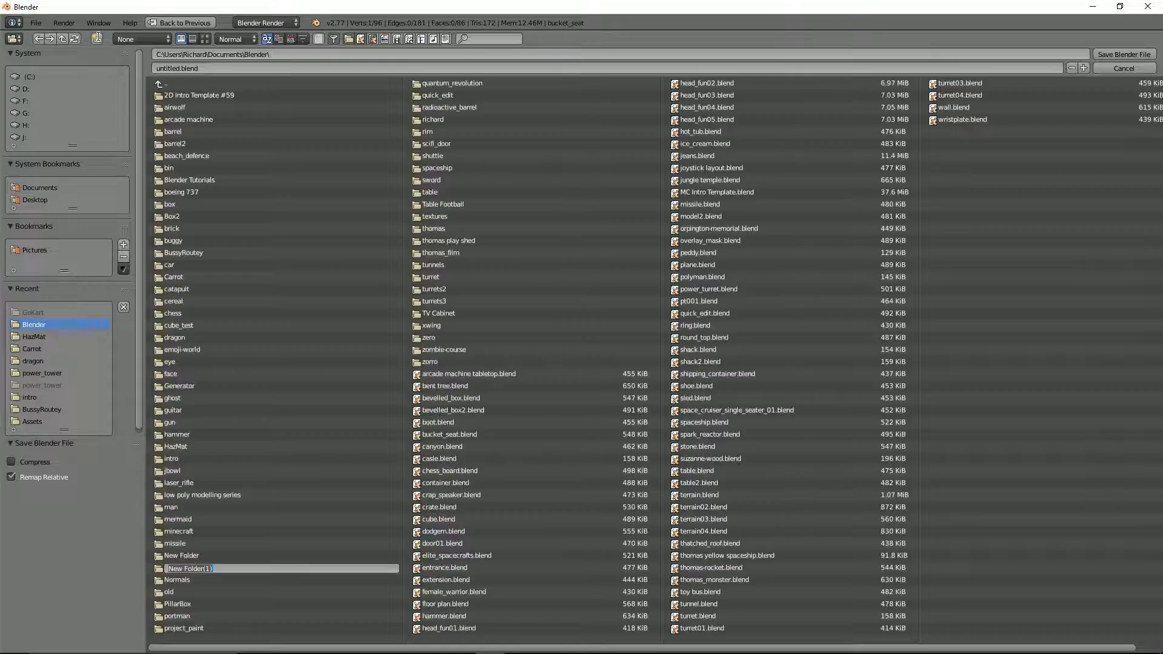
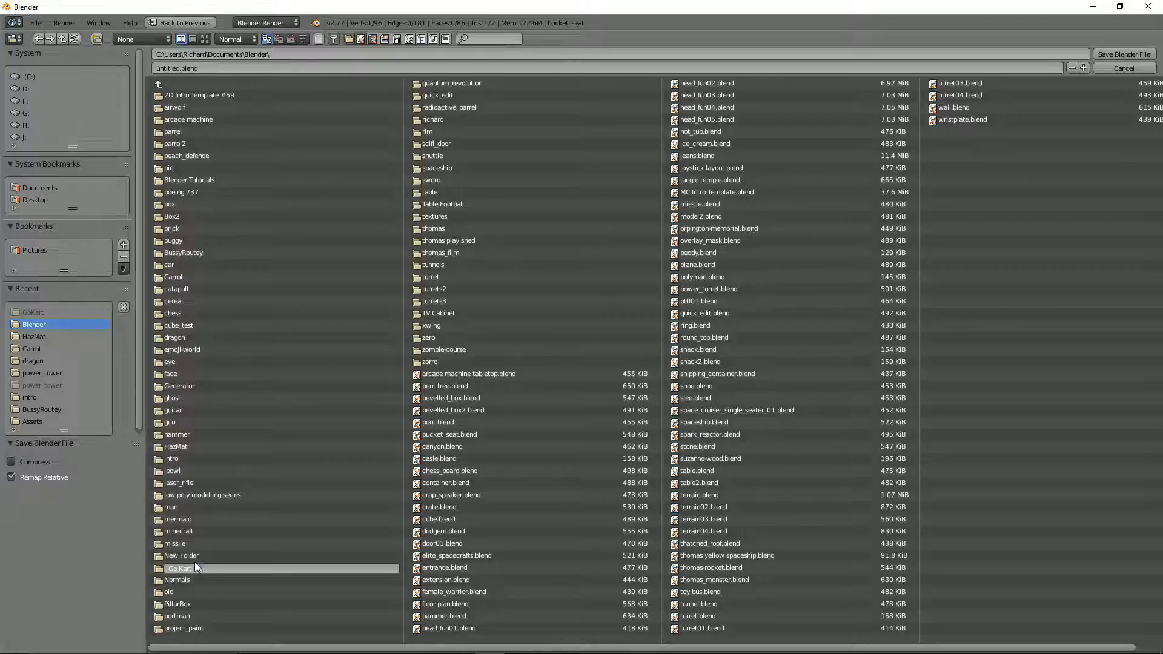
# Step: Name the new folder Go Kart V2 and save the project inside it as go_kart_v2
pyautogui.press('Return')
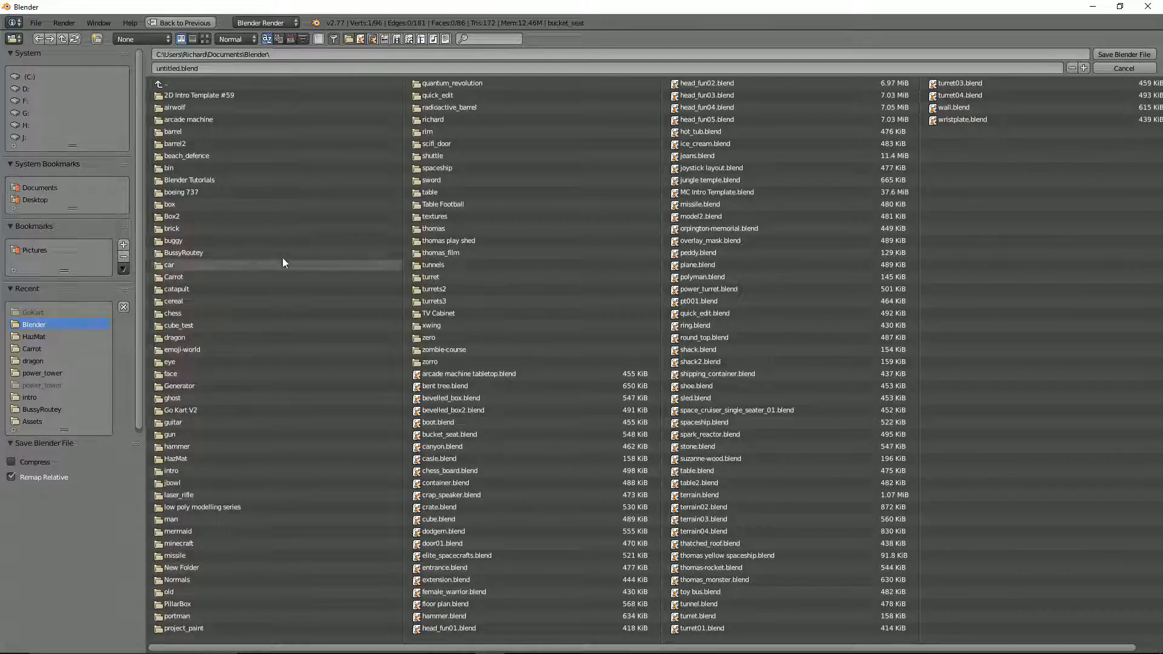
pyautogui.click(188, 409)
pyautogui.click(211, 67)
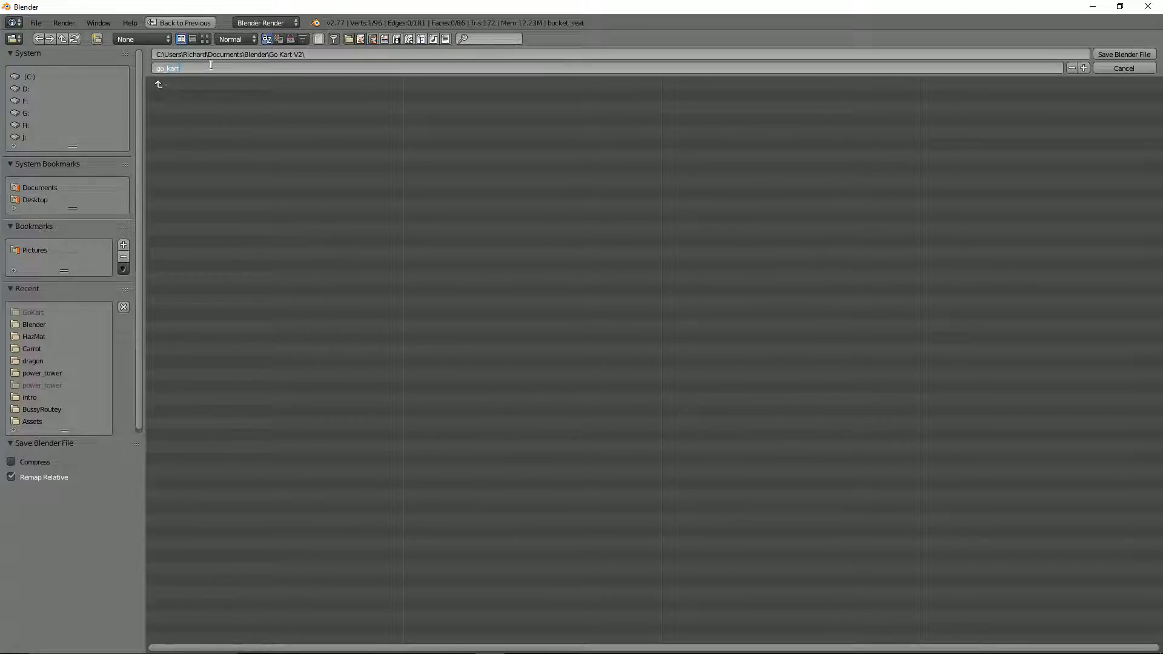
pyautogui.write('go_kart_v2')
pyautogui.press('Return')
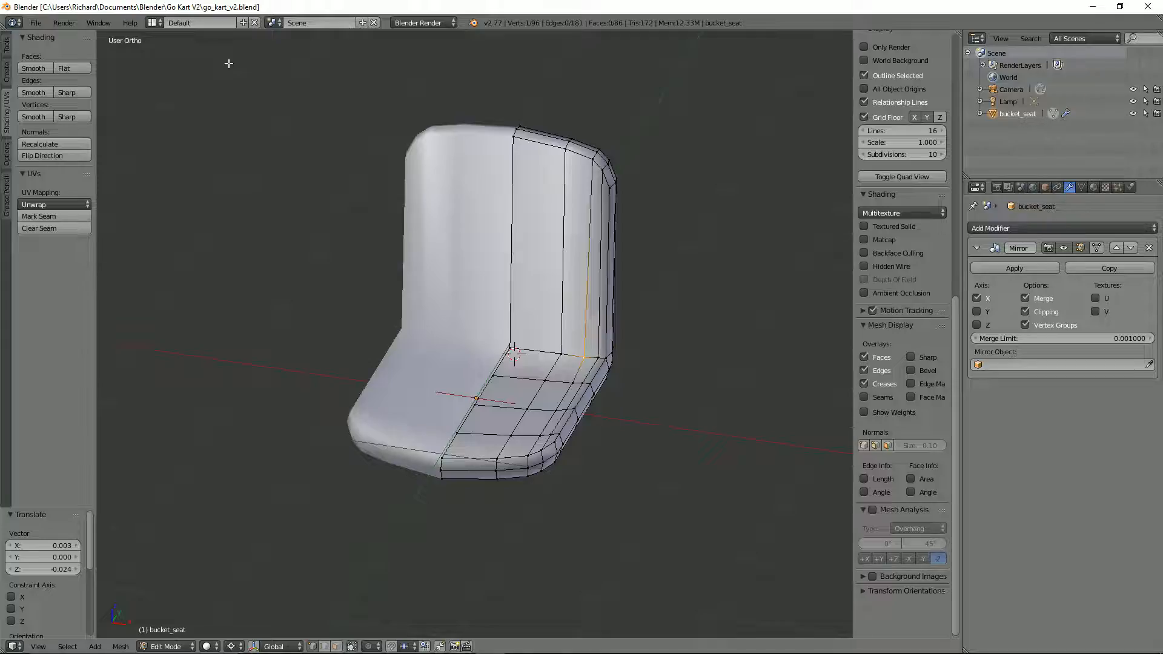
# Step: Apply the bucket seat's Mirror modifier in Object Mode and return to editing the full mesh
pyautogui.moveTo(606, 183); pyautogui.dragTo(576, 252, button='middle')
pyautogui.press('Tab')
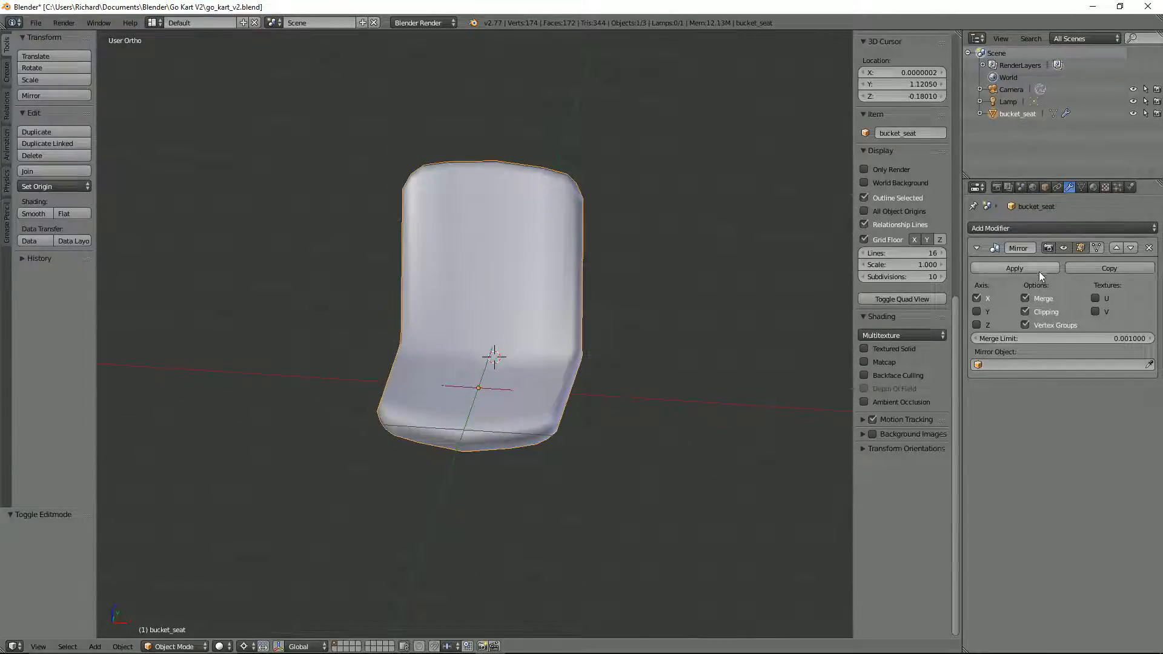
pyautogui.click(1013, 269)
pyautogui.press('Tab')
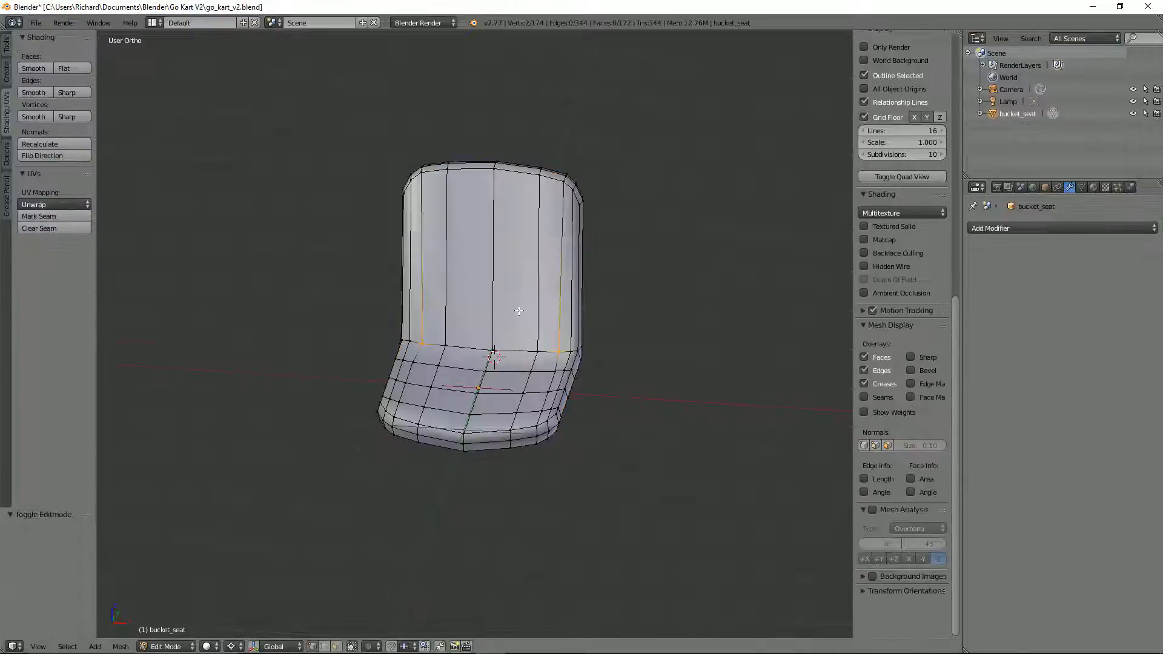
# Step: Split the 3D view into two areas and turn the new one into a UV/Image Editor
pyautogui.moveTo(518, 319); pyautogui.dragTo(481, 339, button='middle')
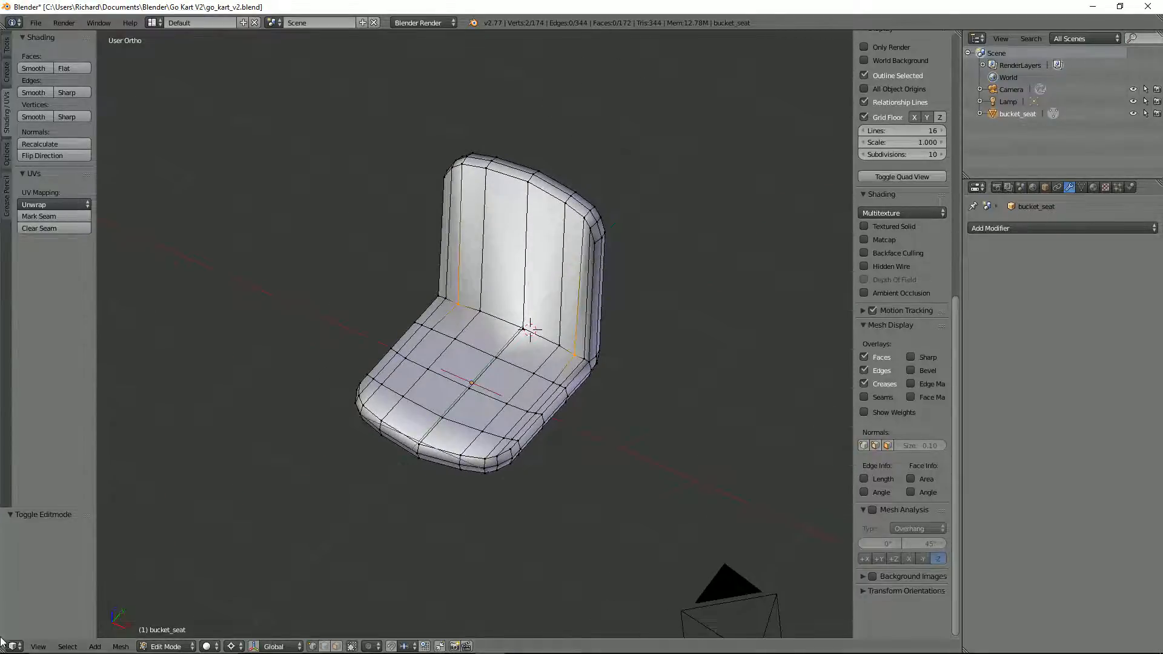
pyautogui.moveTo(5, 649); pyautogui.dragTo(397, 569)
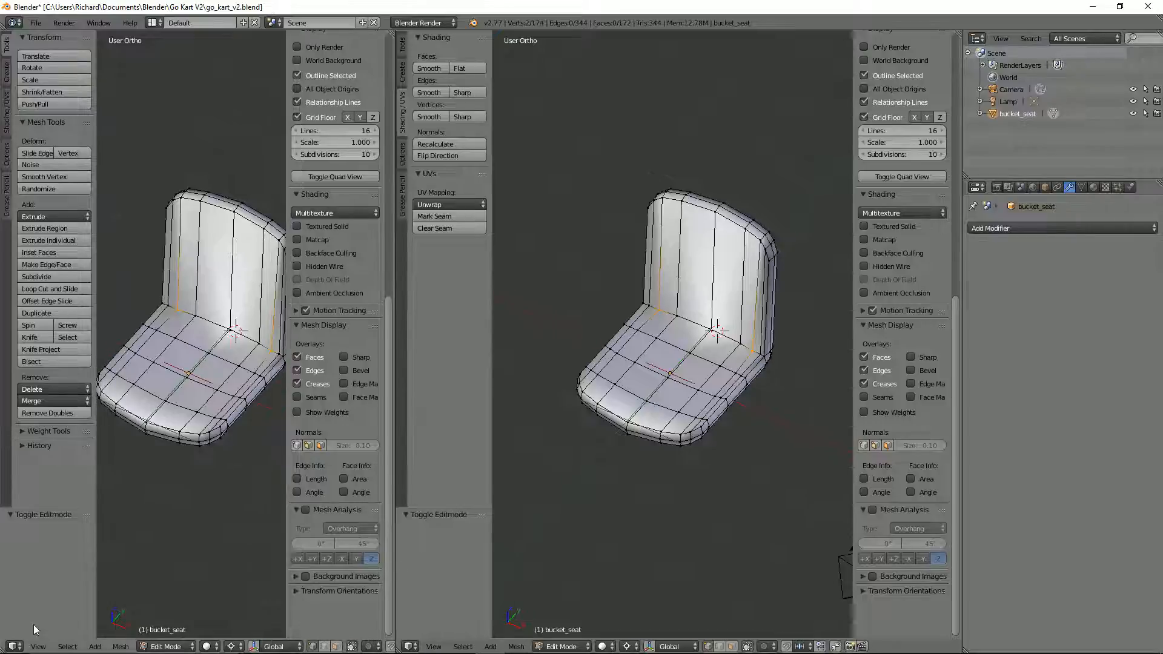
pyautogui.click(12, 646)
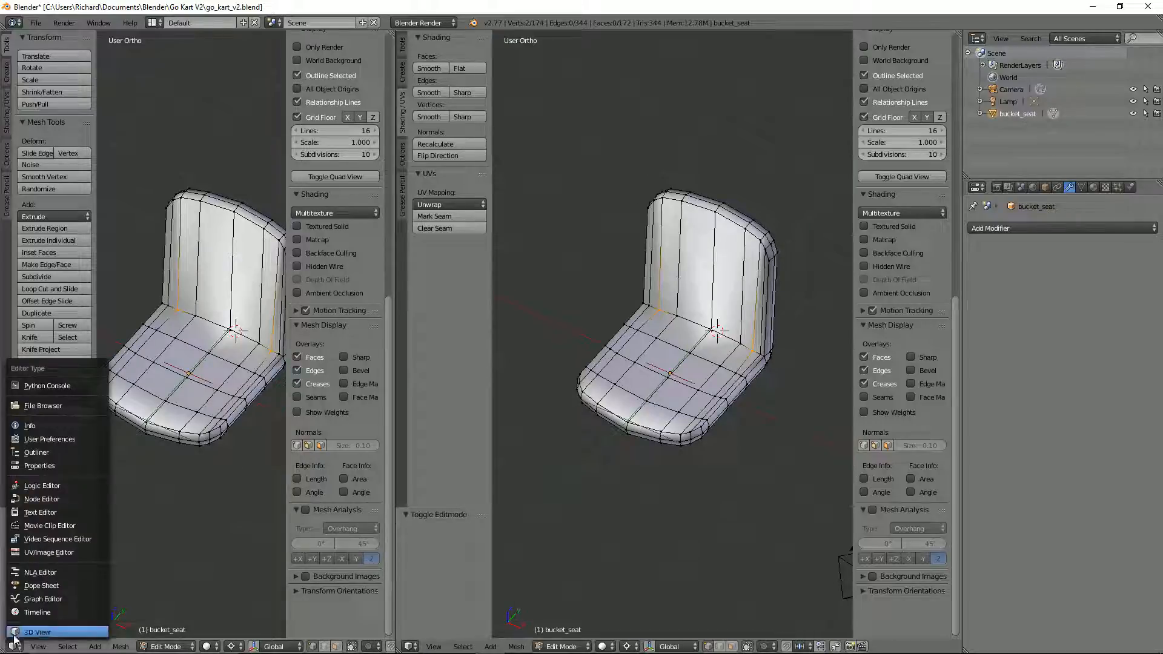
pyautogui.click(41, 554)
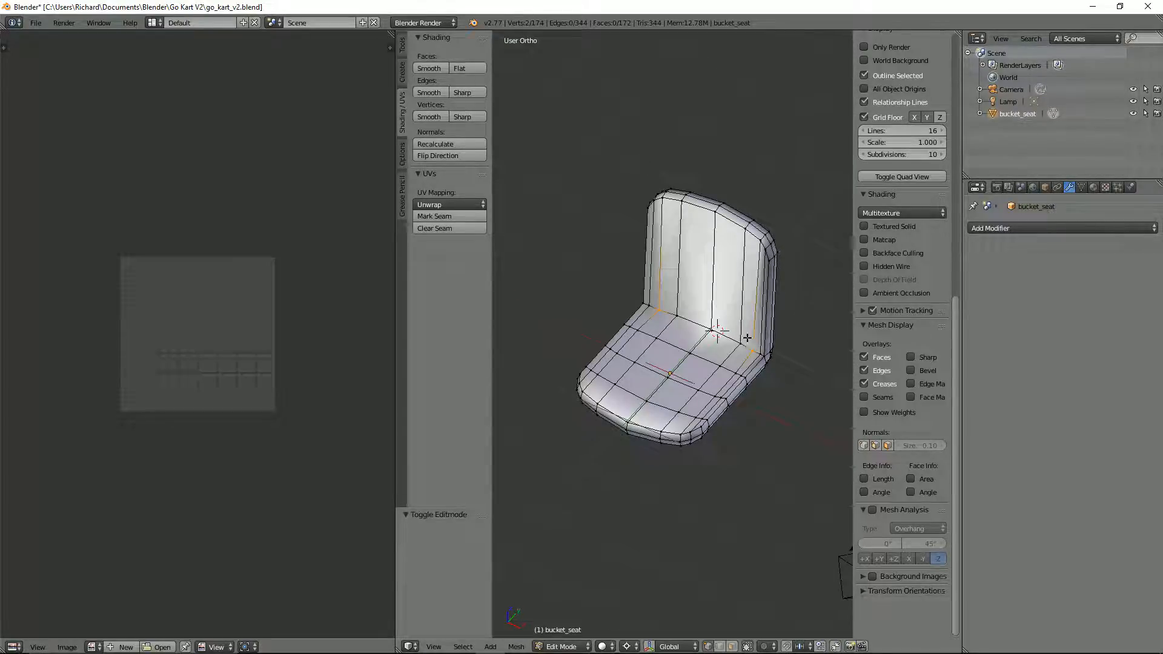
# Step: Select the edge loop around the underside of the seat's base and mark it as a seam
pyautogui.moveTo(741, 340); pyautogui.dragTo(758, 324, button='middle')
pyautogui.scroll(2, 759, 324)
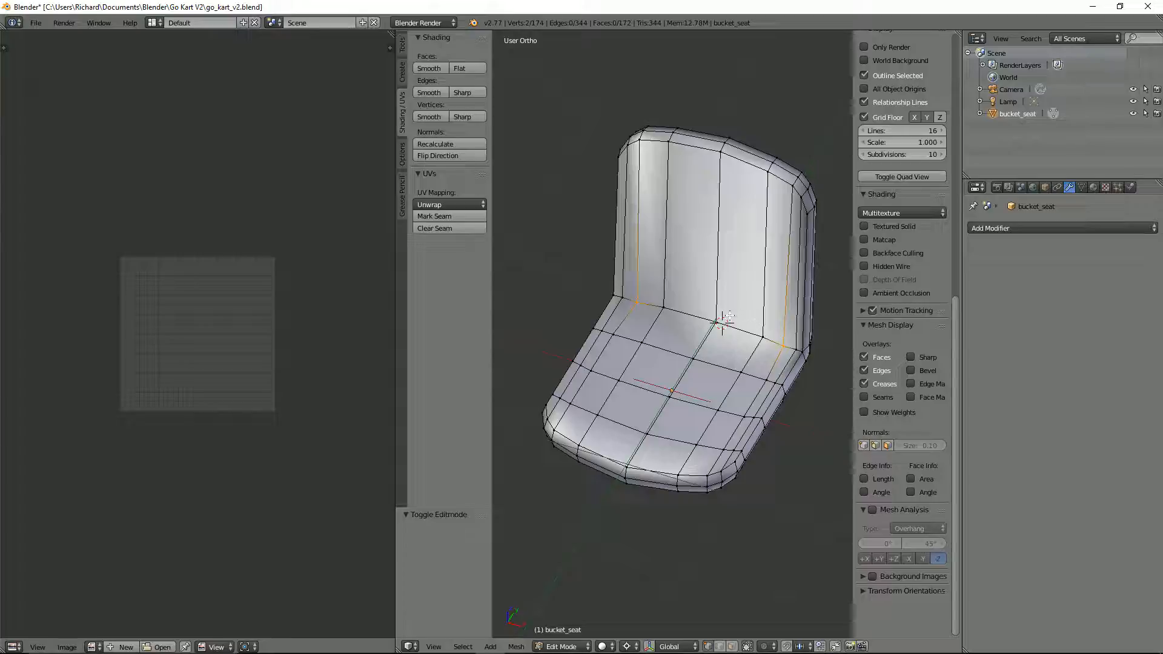
pyautogui.press('KP_1')
pyautogui.scroll(2, 732, 316)
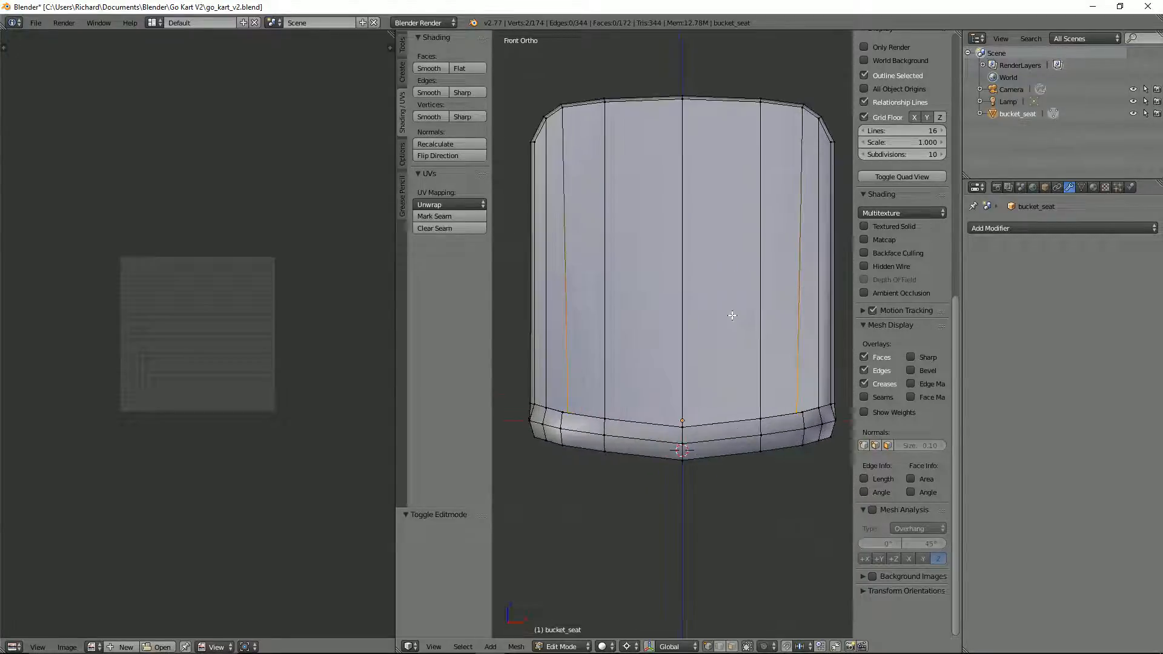
pyautogui.scroll(-2, 732, 315)
pyautogui.moveTo(733, 315); pyautogui.dragTo(728, 370, button='middle')
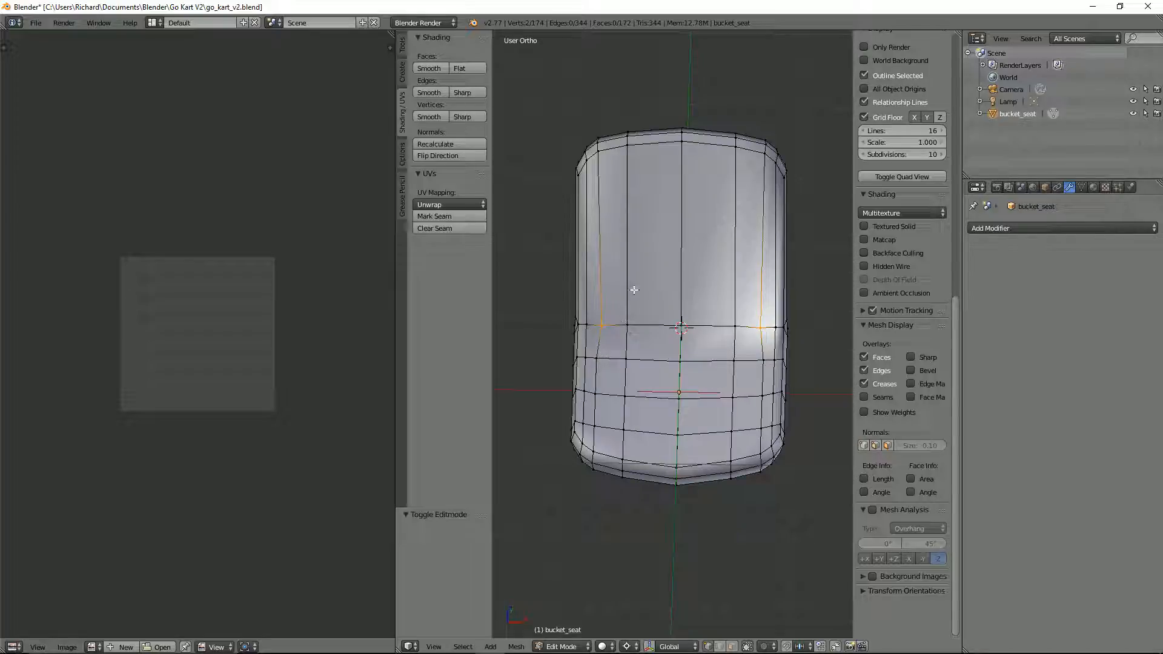
pyautogui.moveTo(634, 290); pyautogui.dragTo(829, 330, button='middle')
pyautogui.keyDown('alt'); pyautogui.rightClick(650, 343); pyautogui.keyUp('alt')
pyautogui.keyDown('alt'); pyautogui.keyDown('shift'); pyautogui.rightClick(716, 322); pyautogui.keyUp('shift'); pyautogui.keyUp('alt')
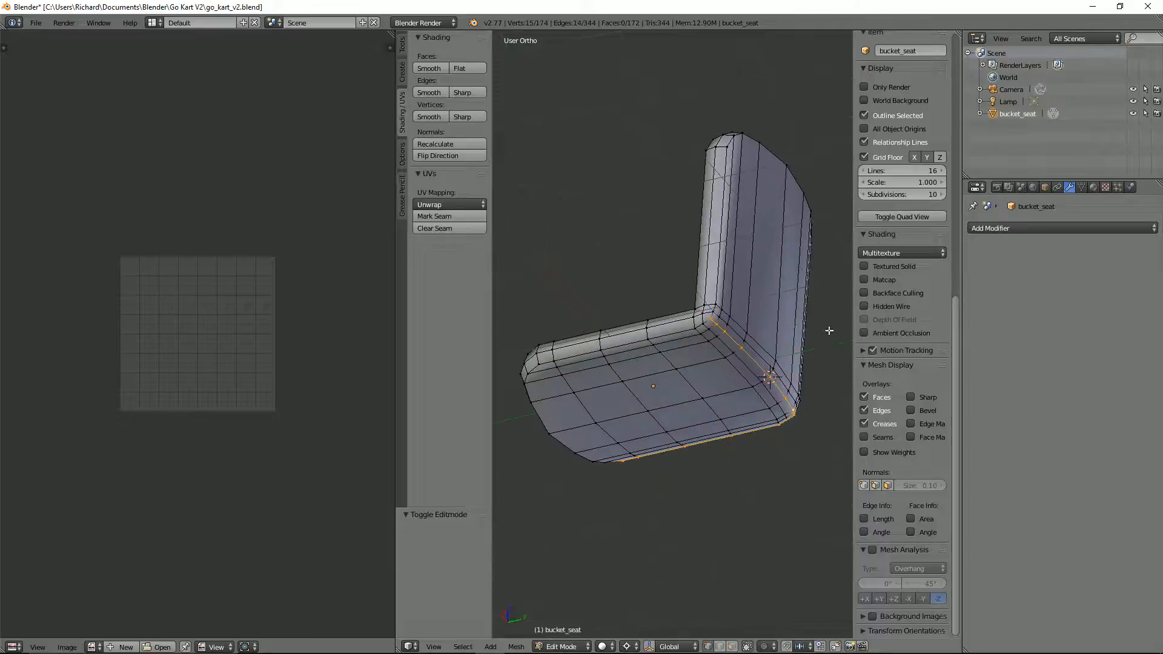
pyautogui.keyDown('alt'); pyautogui.keyDown('shift'); pyautogui.rightClick(663, 335); pyautogui.keyUp('shift'); pyautogui.keyUp('alt')
pyautogui.moveTo(663, 335); pyautogui.dragTo(827, 334, button='middle')
pyautogui.keyDown('alt'); pyautogui.keyDown('shift'); pyautogui.rightClick(685, 335); pyautogui.keyUp('shift'); pyautogui.keyUp('alt')
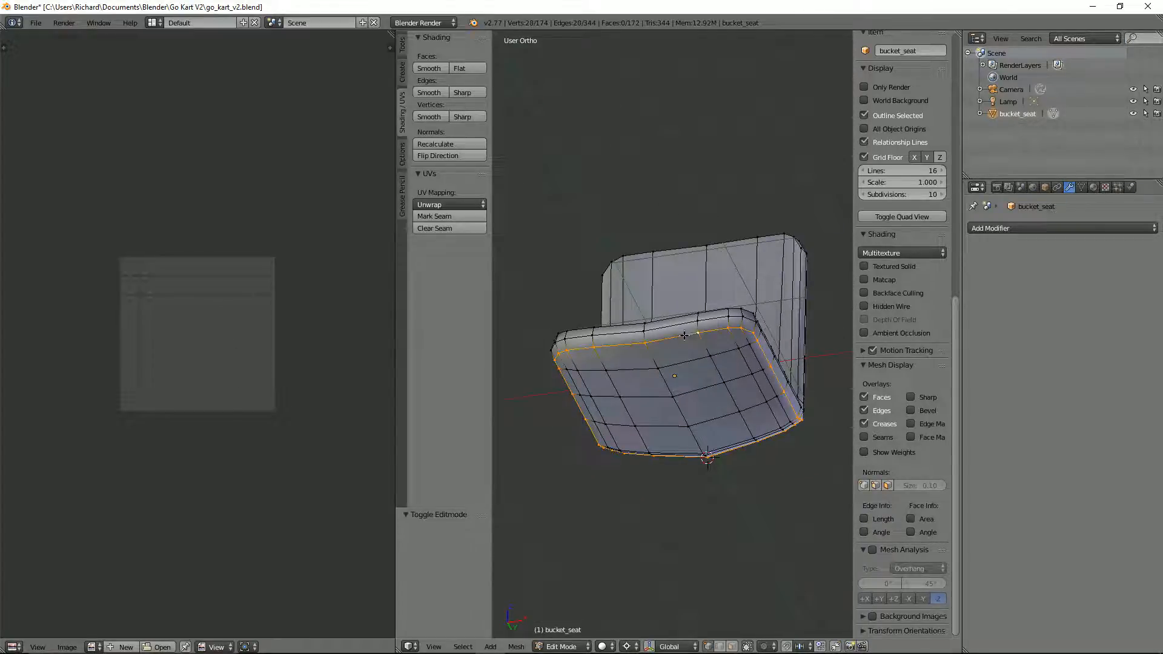
pyautogui.hotkey('ctrl', 'e')
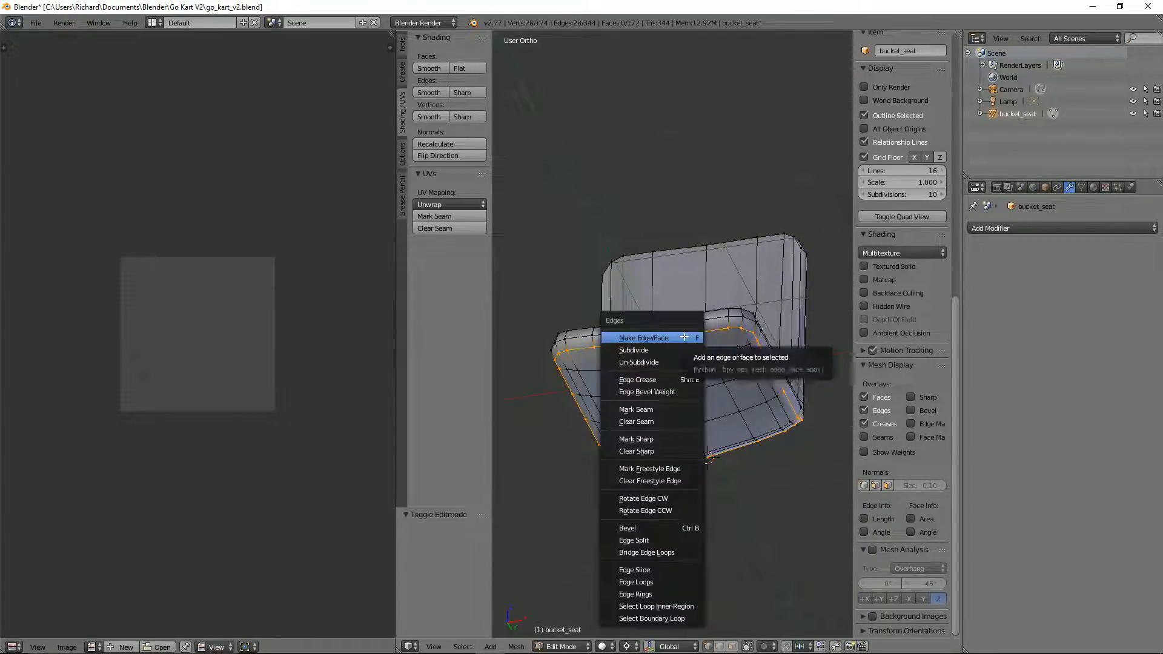
pyautogui.click(664, 410)
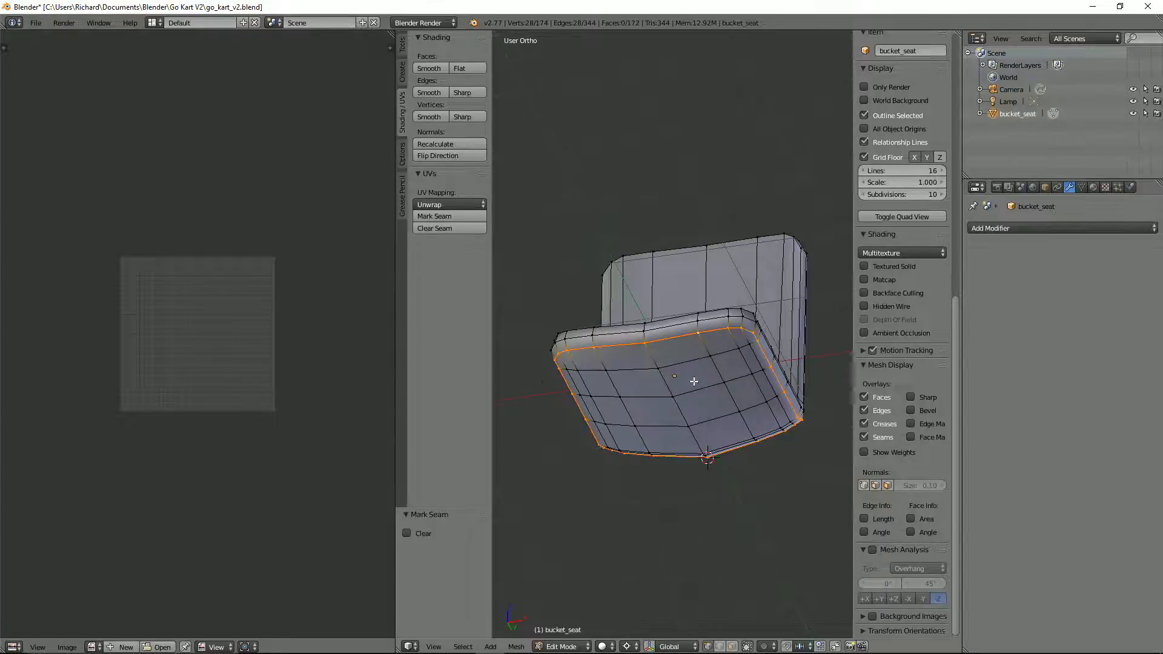
# Step: Clear the selection, select the edge loop around the rear face of the backrest, and mark it as a seam
pyautogui.moveTo(664, 409); pyautogui.dragTo(842, 431, button='middle')
pyautogui.scroll(2, 865, 440)
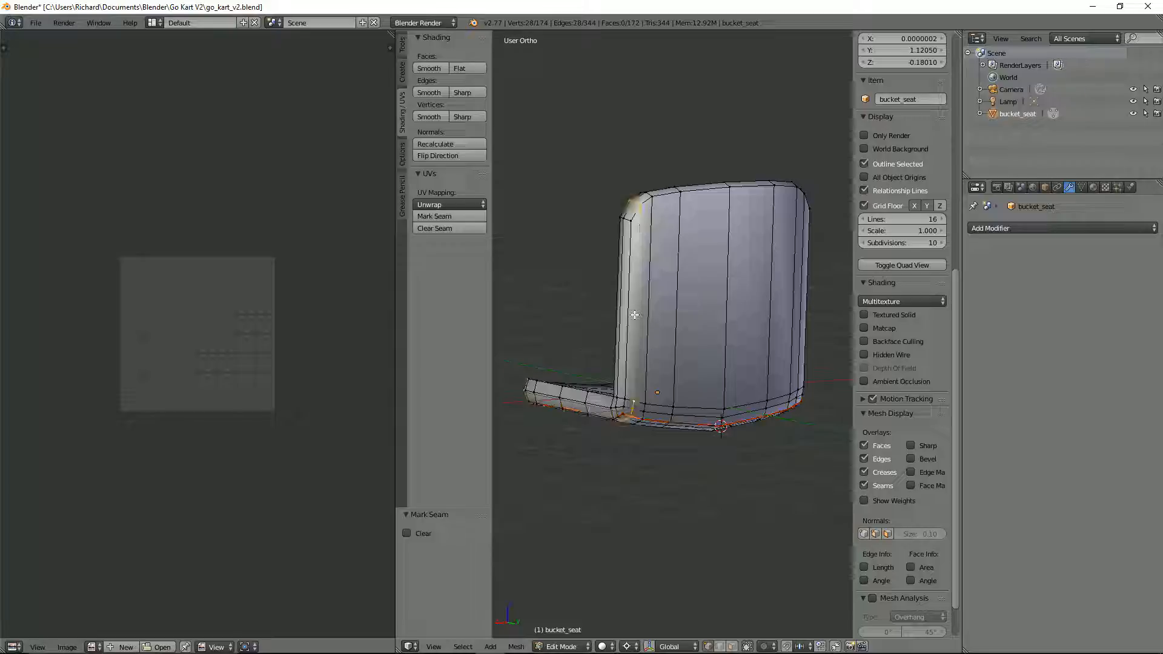
pyautogui.press('a')
pyautogui.keyDown('alt'); pyautogui.rightClick(712, 191); pyautogui.keyUp('alt')
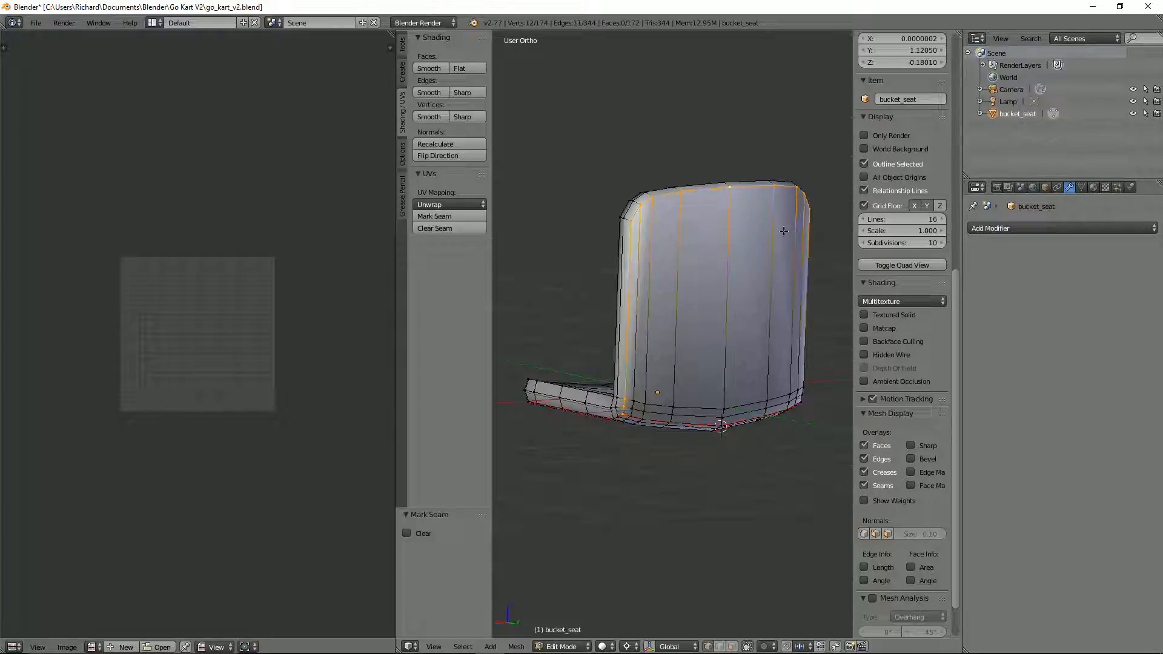
pyautogui.moveTo(783, 231); pyautogui.dragTo(678, 288, button='middle')
pyautogui.scroll(4, 678, 288)
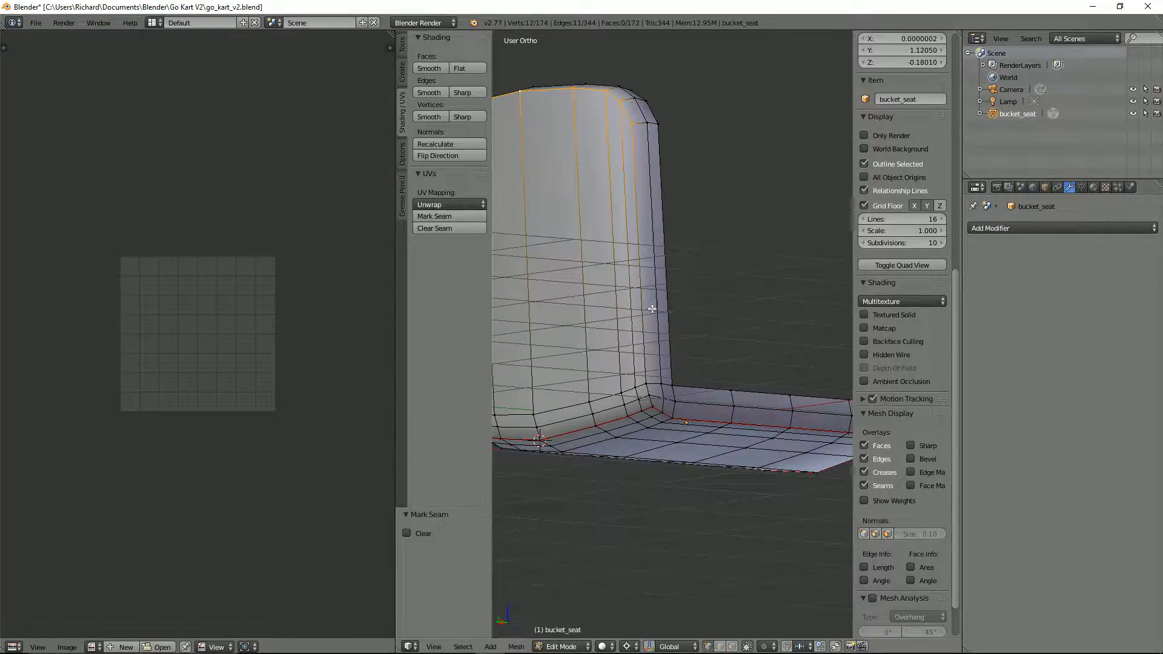
pyautogui.keyDown('alt'); pyautogui.keyDown('shift'); pyautogui.rightClick(642, 276); pyautogui.keyUp('shift'); pyautogui.keyUp('alt')
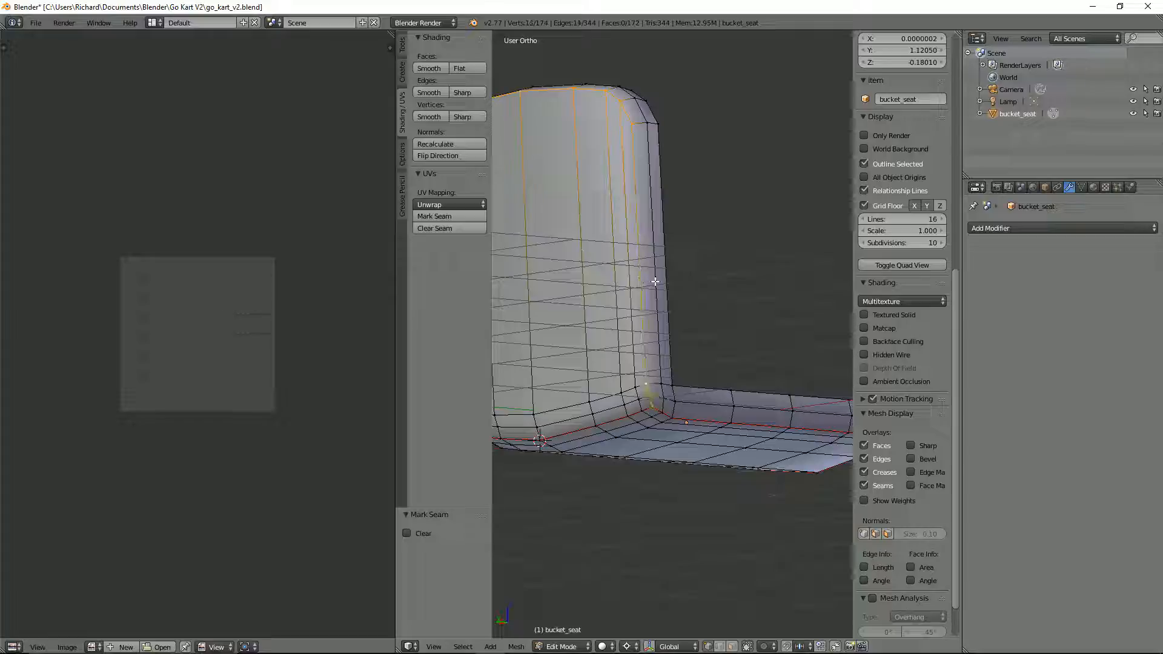
pyautogui.hotkey('ctrl', 'e')
pyautogui.click(654, 282)
# Step: In face select mode, select all faces of the backrest's rear within the seams and unwrap them
pyautogui.moveTo(655, 281); pyautogui.dragTo(682, 301, button='middle')
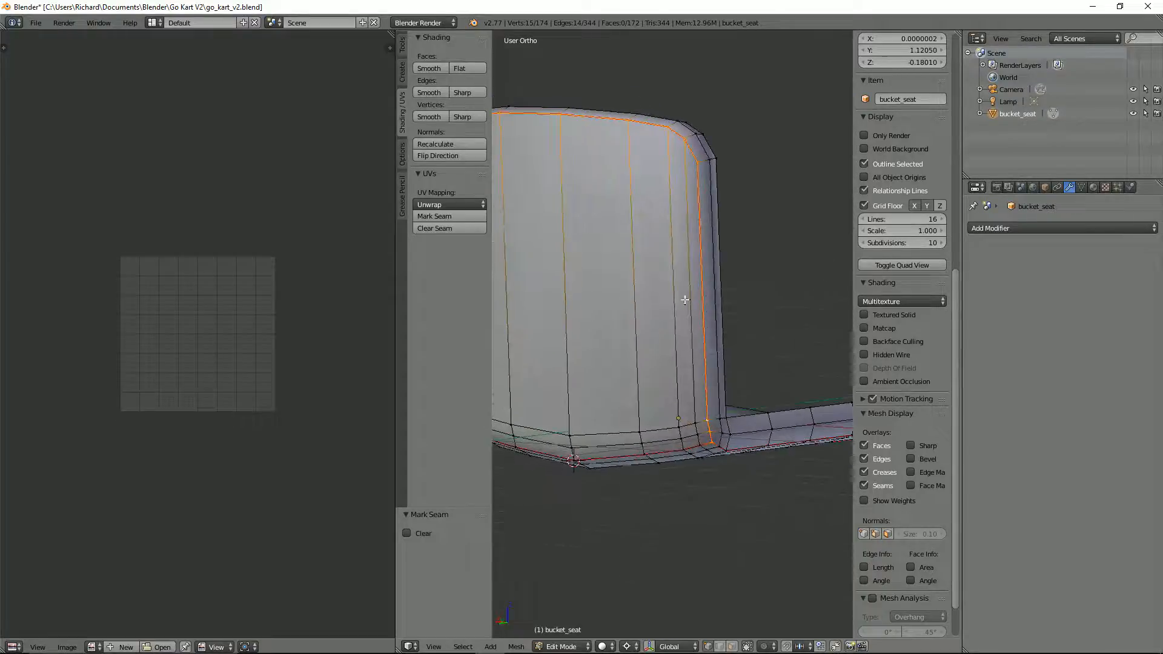
pyautogui.hotkey('ctrl', 'Tab')
pyautogui.click(666, 304)
pyautogui.rightClick(645, 297)
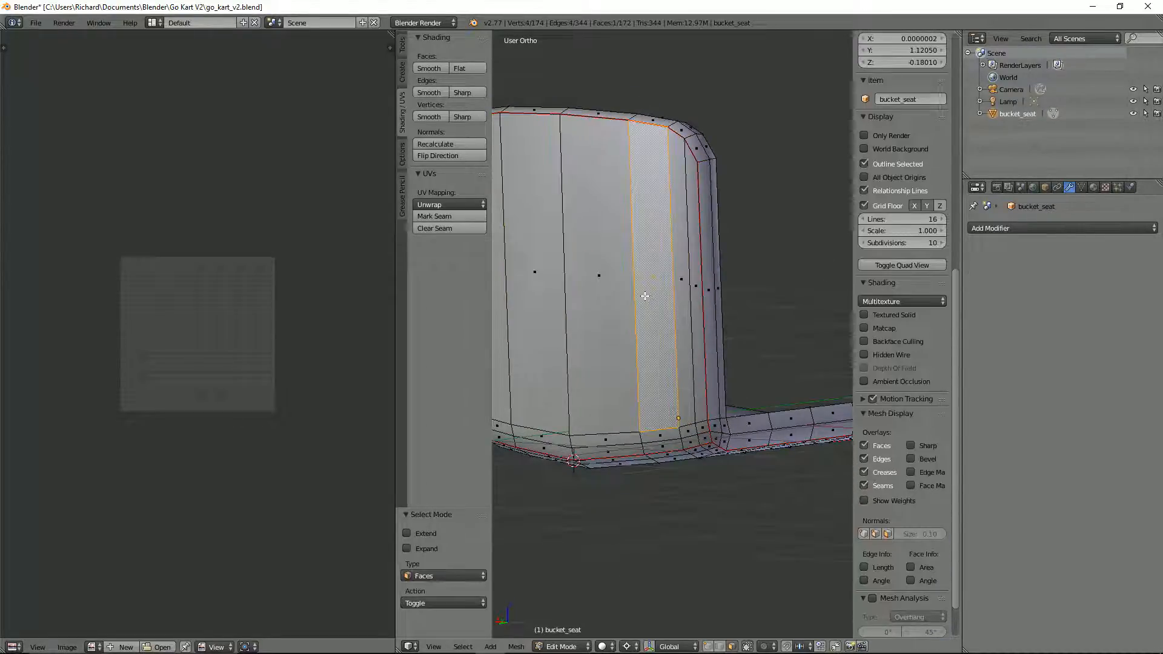
pyautogui.press('l')
pyautogui.press('u')
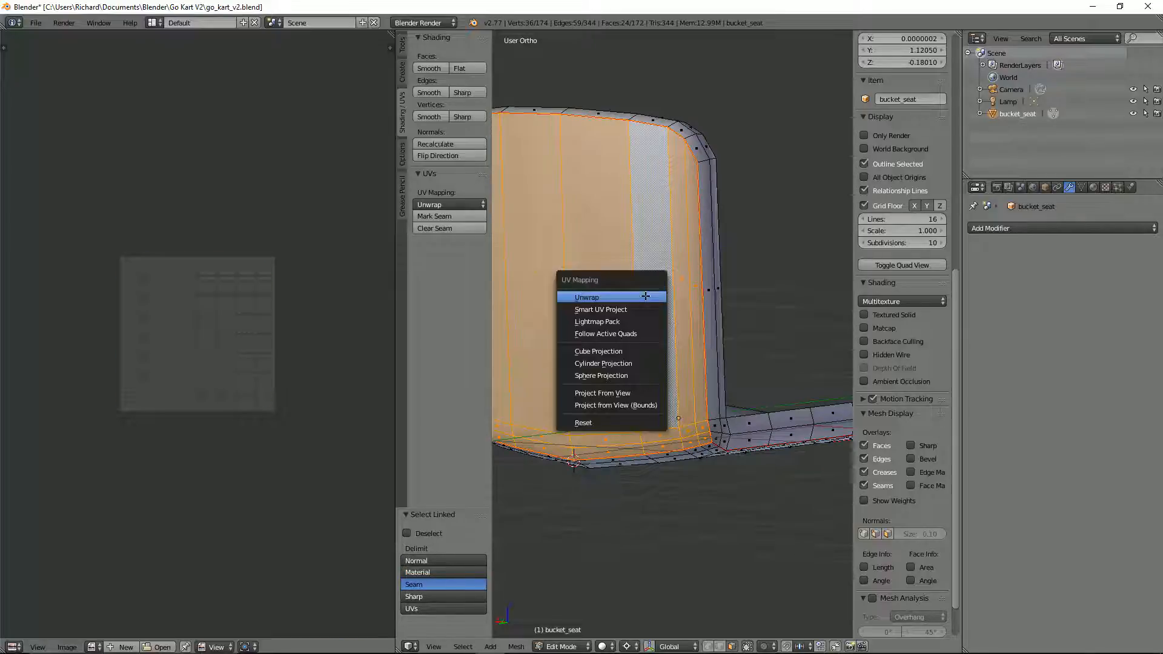
pyautogui.click(645, 296)
# Step: Turn on the Stretch display in the UV editor and check the unwrapped backrest for distortion
pyautogui.press('n')
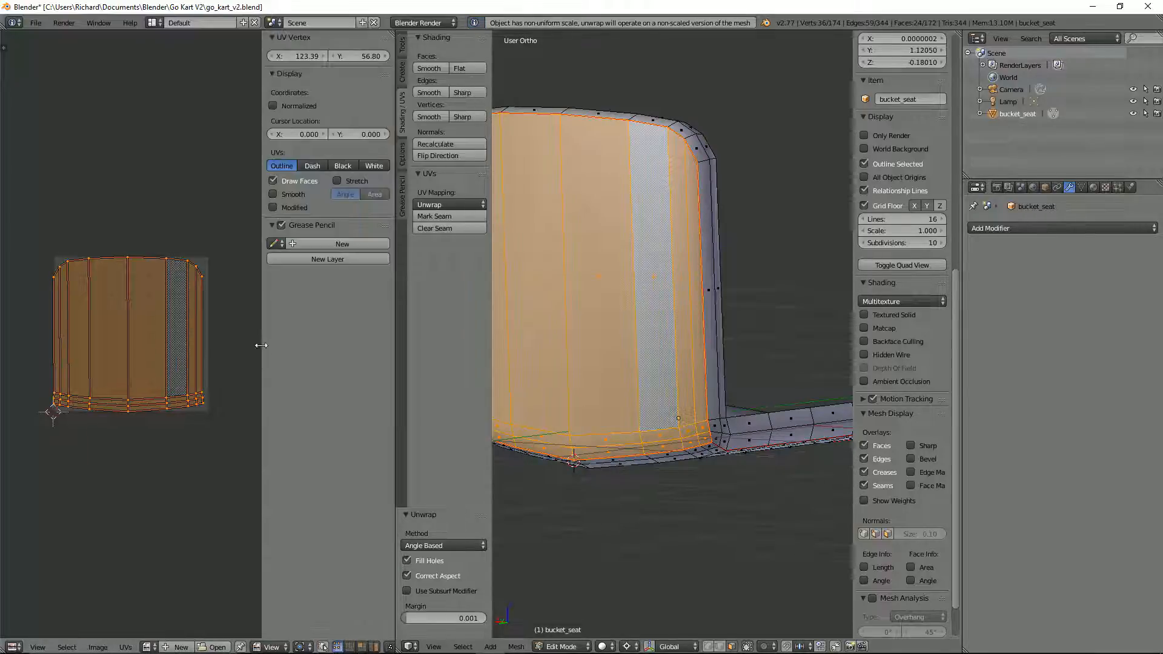
pyautogui.click(338, 181)
pyautogui.scroll(3, 180, 345)
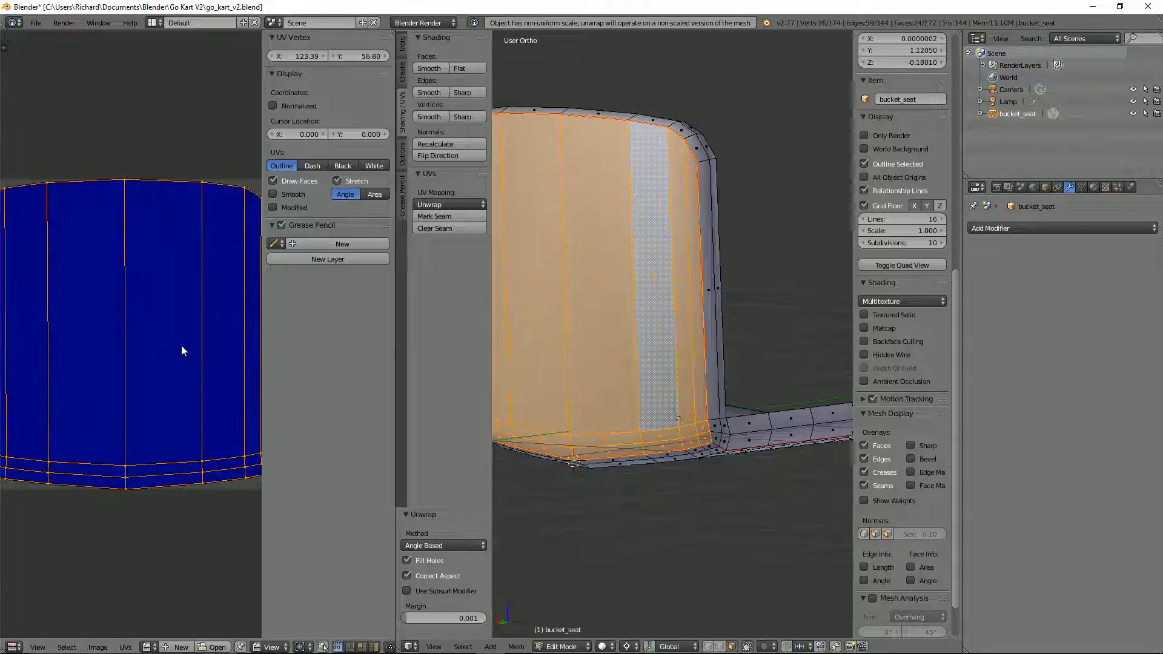
pyautogui.scroll(-2, 181, 346)
# Step: Select the faces of the seat's underside up to the seam and unwrap them
pyautogui.moveTo(639, 430); pyautogui.dragTo(652, 396, button='middle')
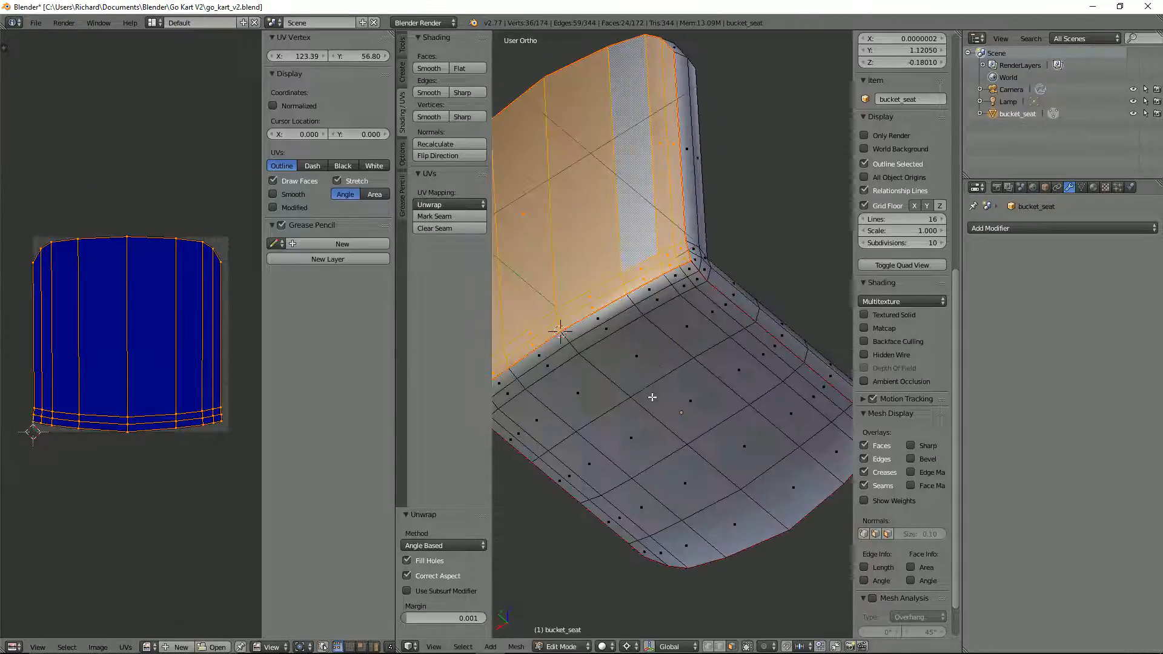
pyautogui.rightClick(652, 396)
pyautogui.press('l')
pyautogui.press('u')
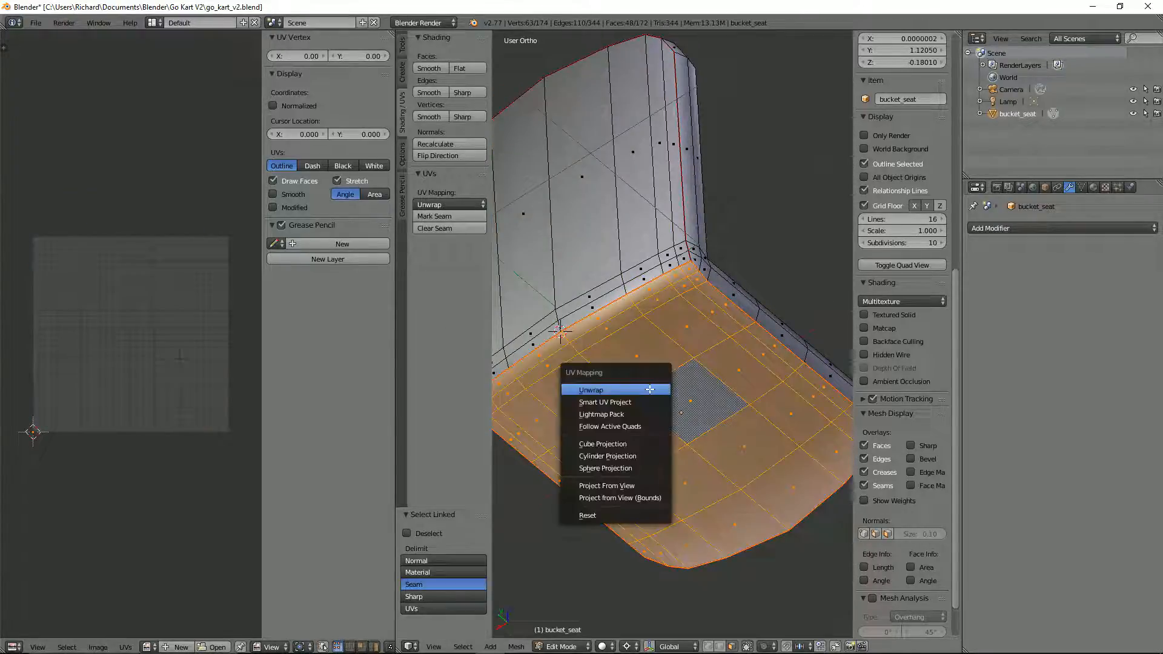
pyautogui.click(649, 391)
pyautogui.scroll(-2, 81, 341)
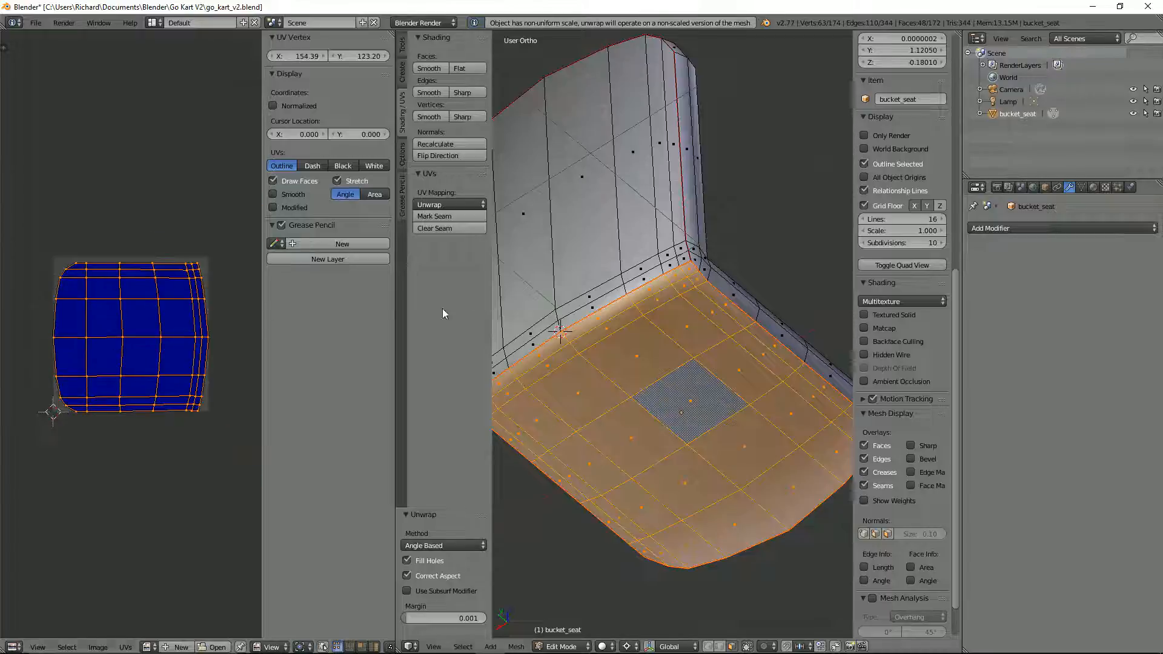
# Step: Switch to edge select mode and select the inner rim edges along one side of the seat's base and backrest
pyautogui.moveTo(601, 312); pyautogui.dragTo(796, 405, button='middle')
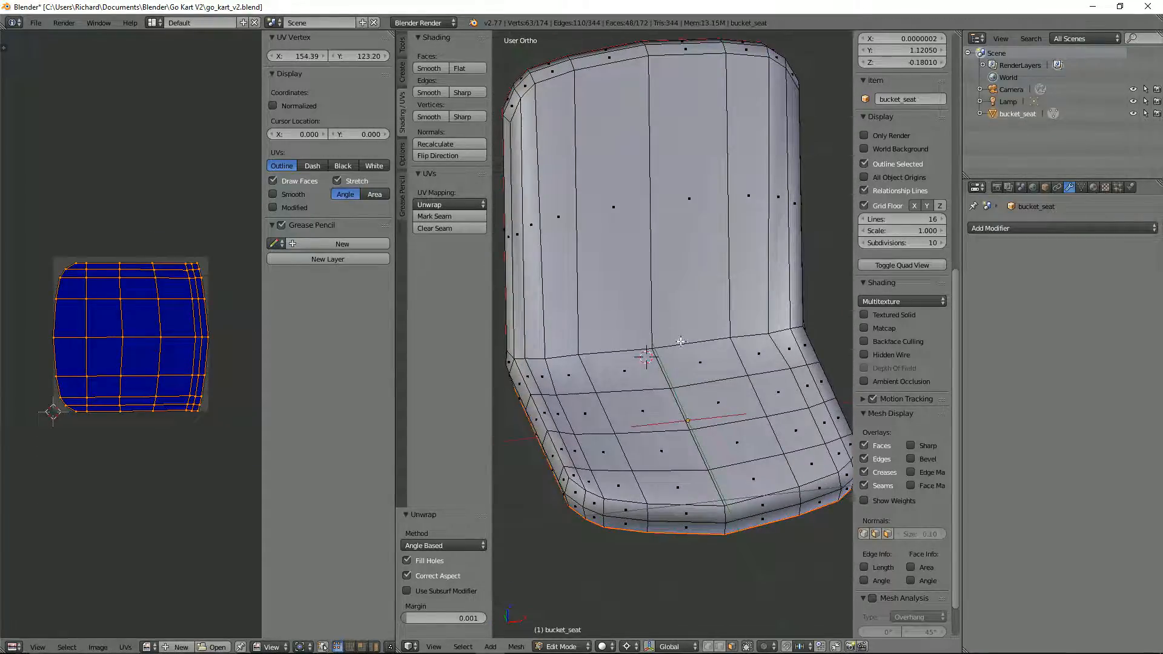
pyautogui.rightClick(687, 292)
pyautogui.moveTo(687, 292); pyautogui.dragTo(668, 357, button='middle')
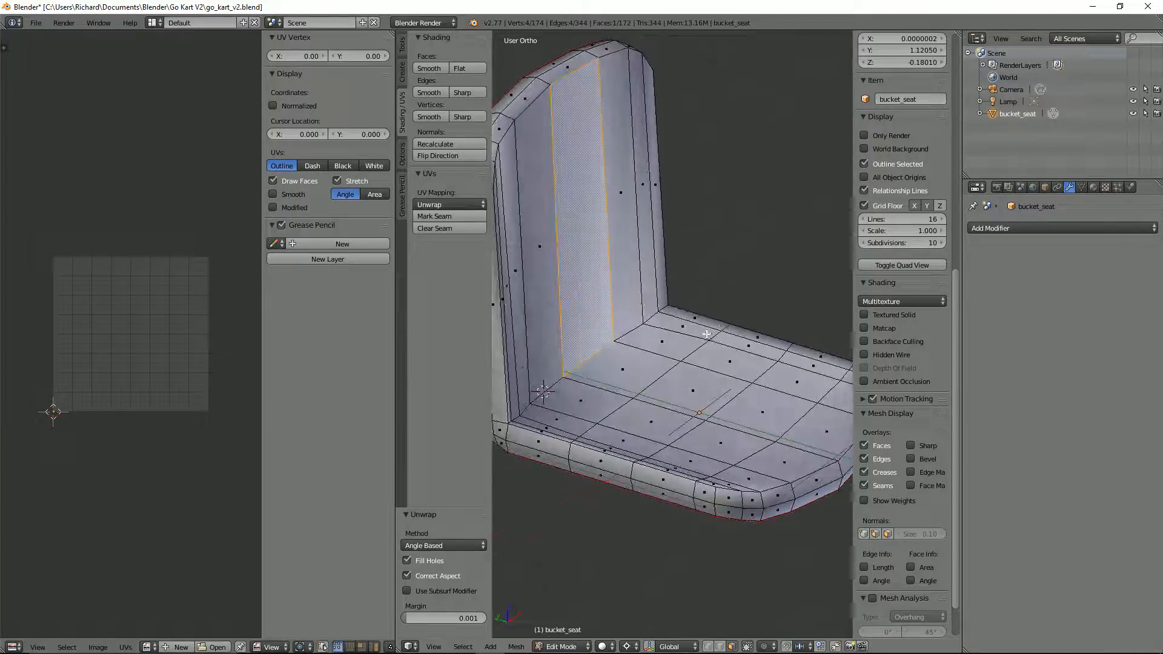
pyautogui.press('2')
pyautogui.keyDown('alt'); pyautogui.rightClick(600, 451); pyautogui.keyUp('alt')
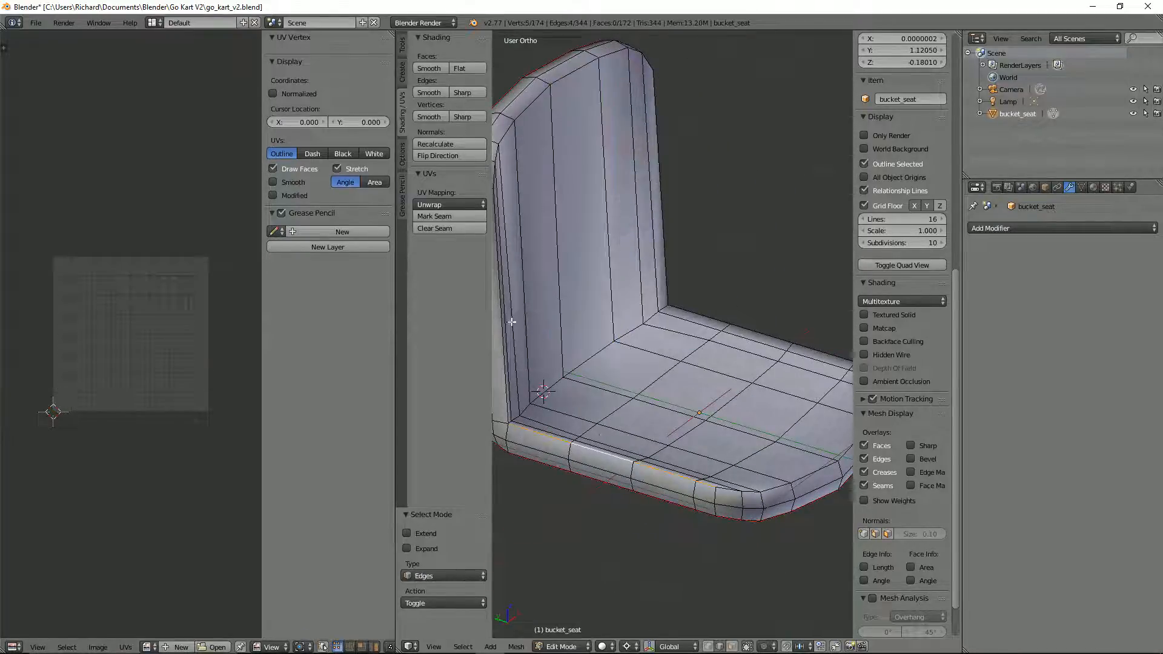
pyautogui.scroll(-4, 511, 322)
pyautogui.keyDown('alt'); pyautogui.rightClick(552, 290); pyautogui.keyUp('alt')
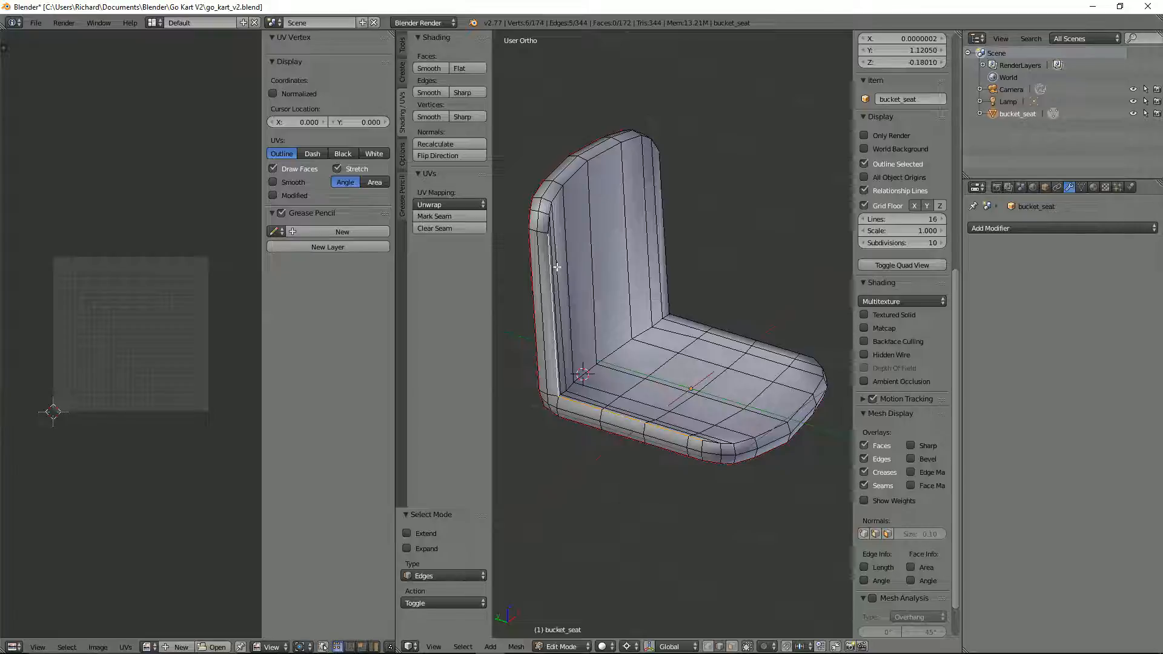
# Step: Extend the edge selection around the rest of the seat's inner rim and mark the whole loop as a seam
pyautogui.moveTo(792, 208); pyautogui.dragTo(730, 275, button='middle')
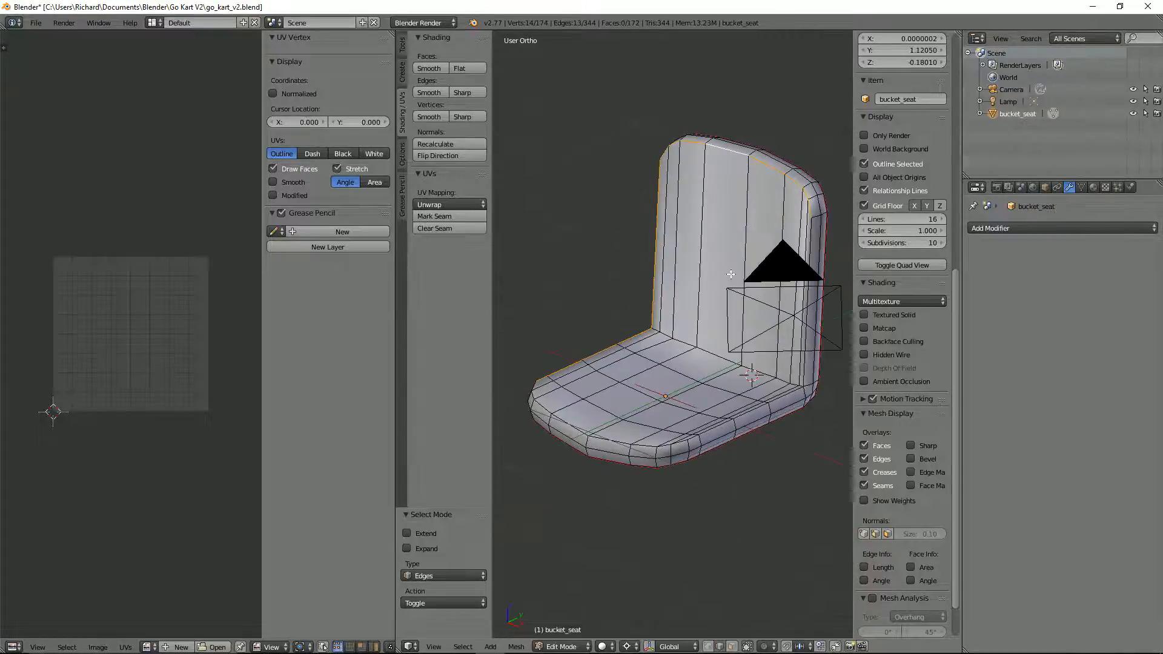
pyautogui.moveTo(793, 297); pyautogui.dragTo(829, 279, button='middle')
pyautogui.hotkey('shift', 'space')
pyautogui.scroll(-3, 741, 238)
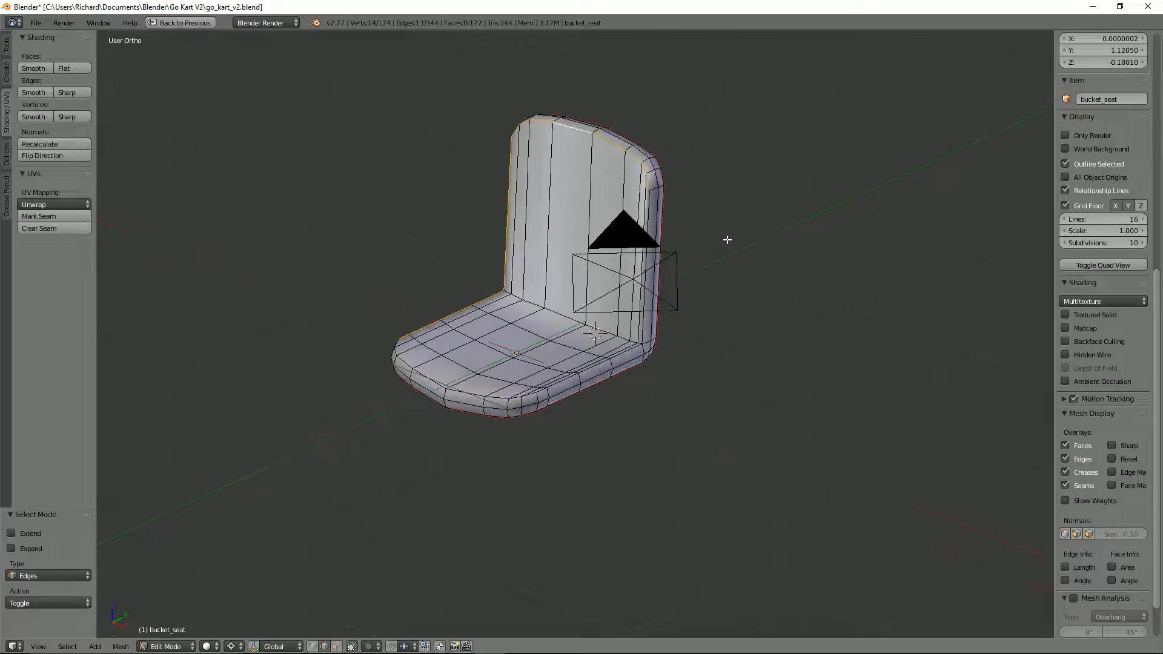
pyautogui.moveTo(664, 242); pyautogui.dragTo(690, 247, button='middle')
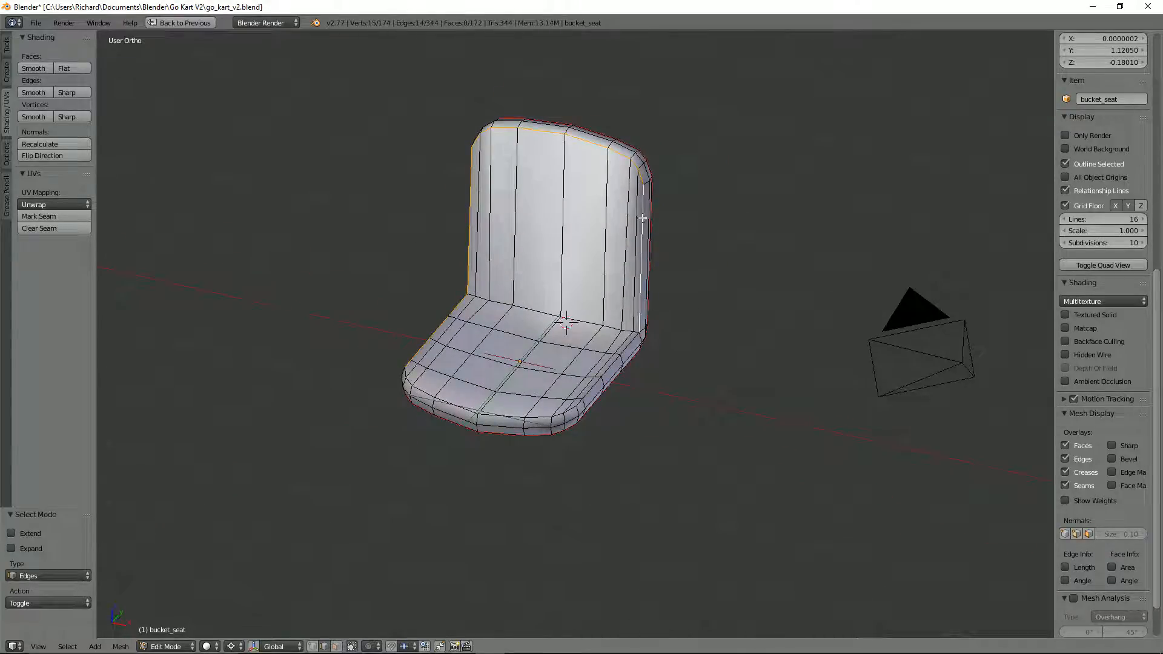
pyautogui.keyDown('alt'); pyautogui.keyDown('shift'); pyautogui.rightClick(625, 351); pyautogui.keyUp('shift'); pyautogui.keyUp('alt')
pyautogui.hotkey('ctrl', 'e')
pyautogui.click(527, 415)
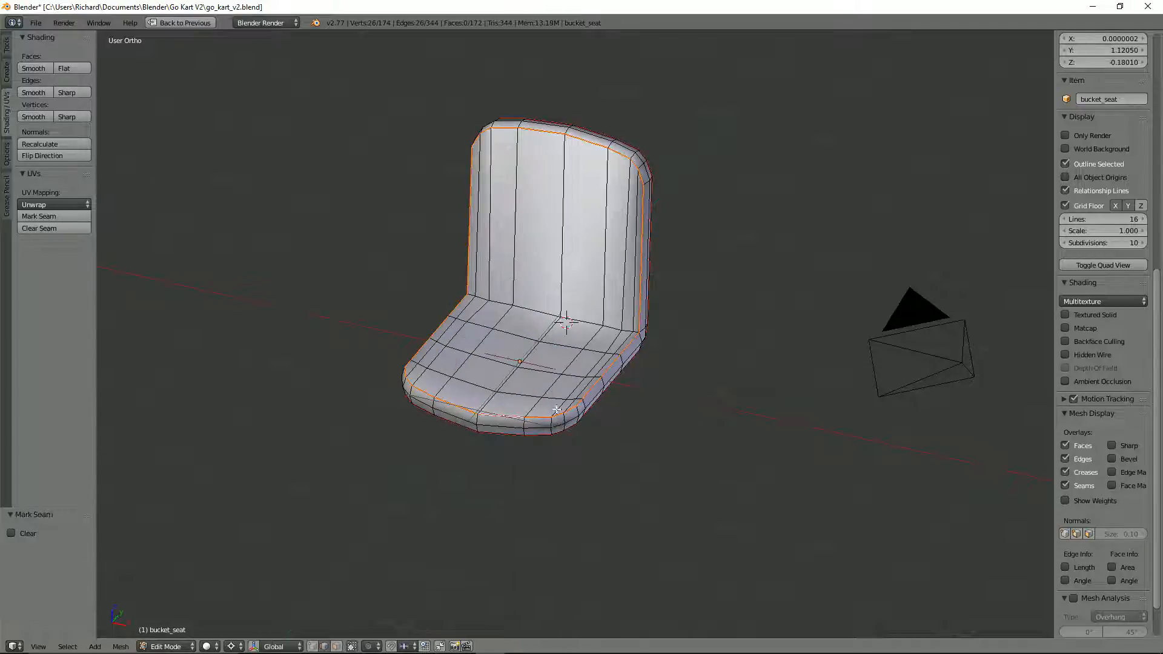
# Step: In face select mode, select all inner faces of the backrest and base within the seam, unwrap them and inspect the distortion
pyautogui.hotkey('ctrl', 'Tab')
pyautogui.click(562, 372)
pyautogui.rightClick(563, 359)
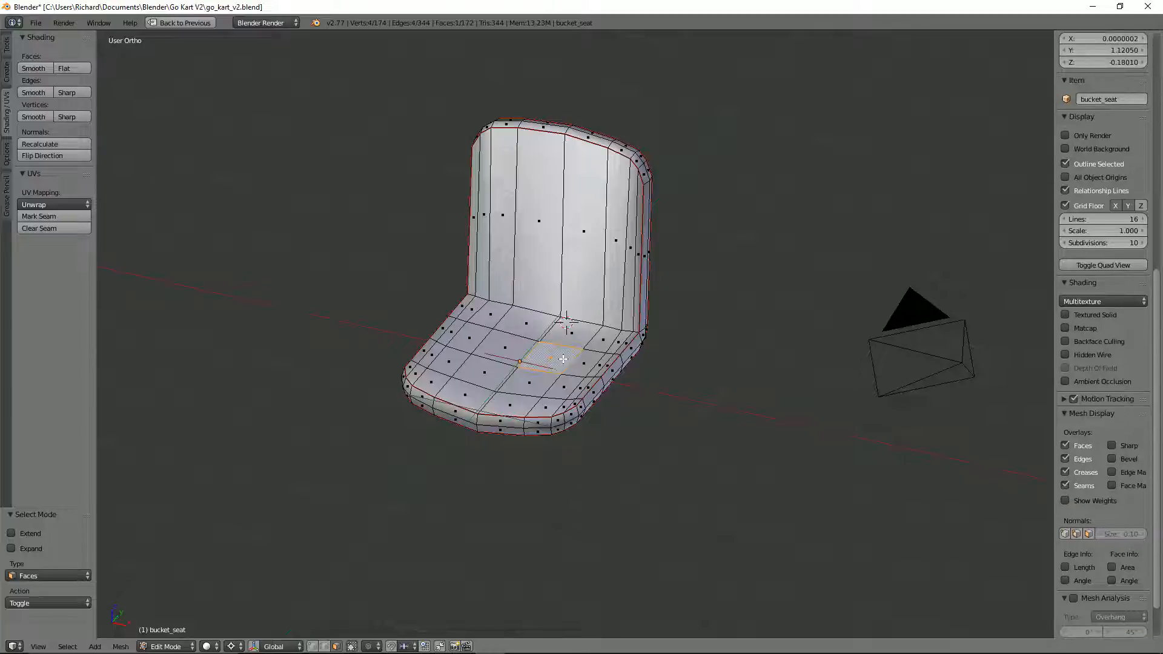
pyautogui.press('l')
pyautogui.hotkey('ctrl', 'Up')
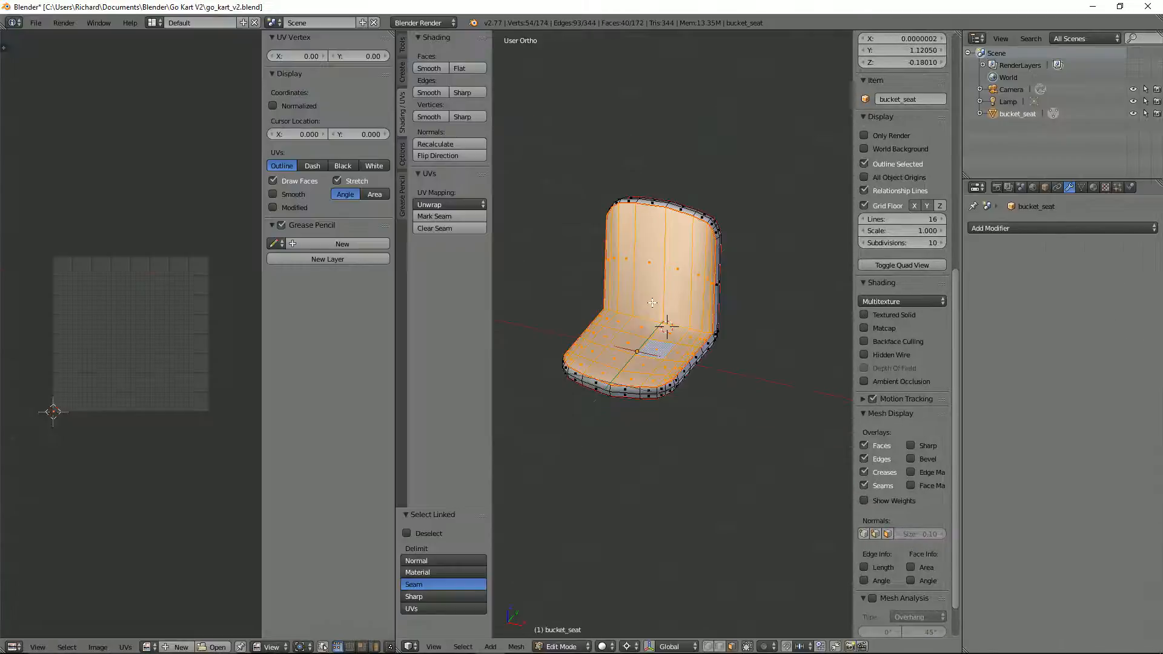
pyautogui.press('u')
pyautogui.click(652, 303)
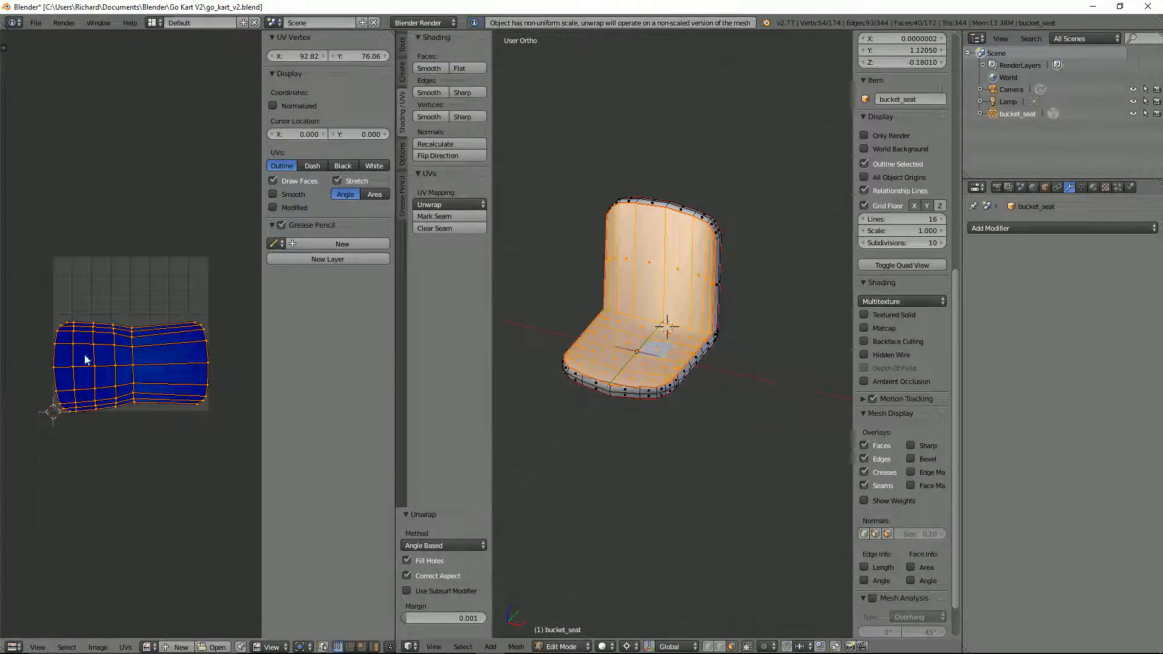
pyautogui.scroll(4, 134, 382)
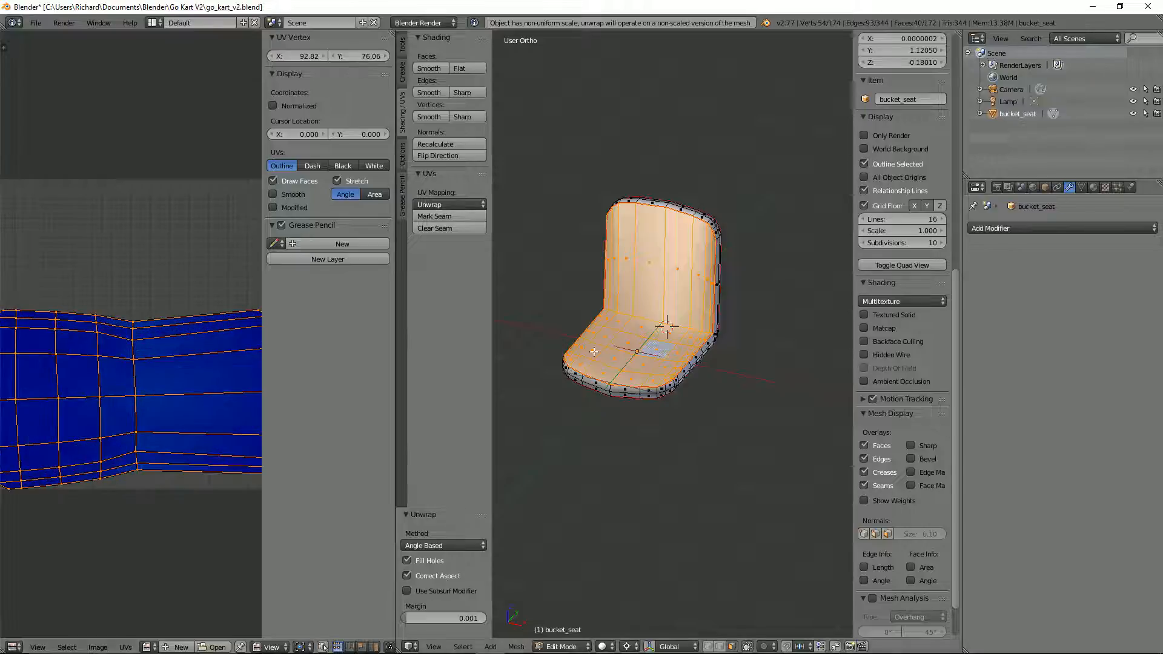
pyautogui.scroll(1, 678, 337)
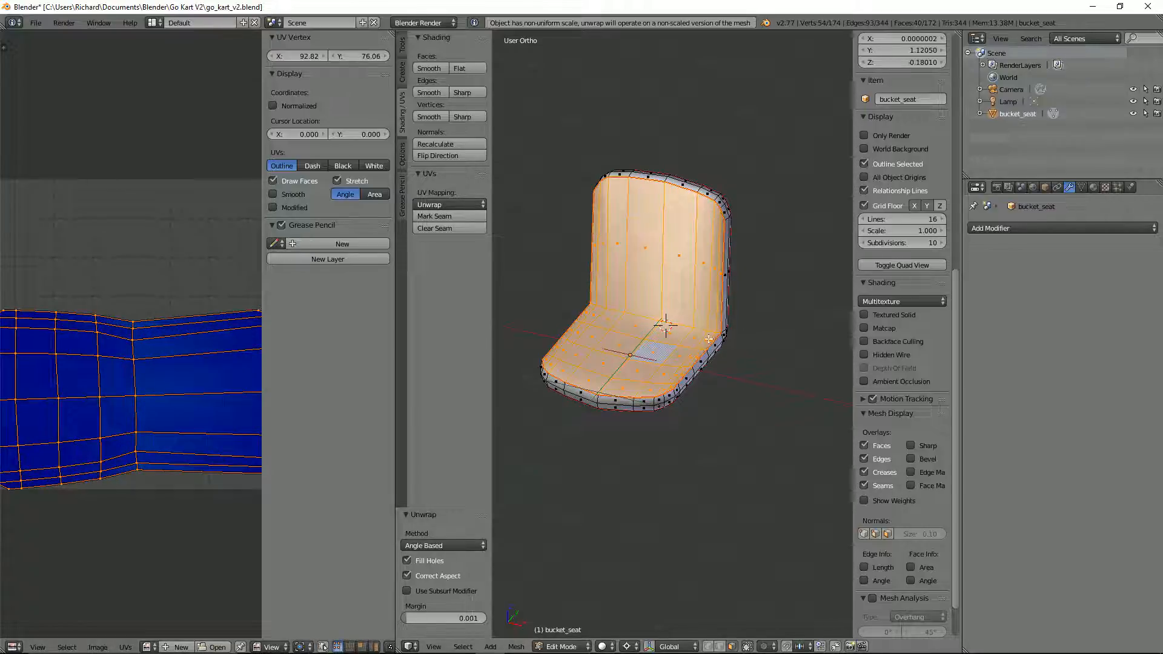
# Step: Switch to Unity to examine how the finished go-kart's seat is textured, and return to Blender
pyautogui.hotkey('ctrl', 'Tab')
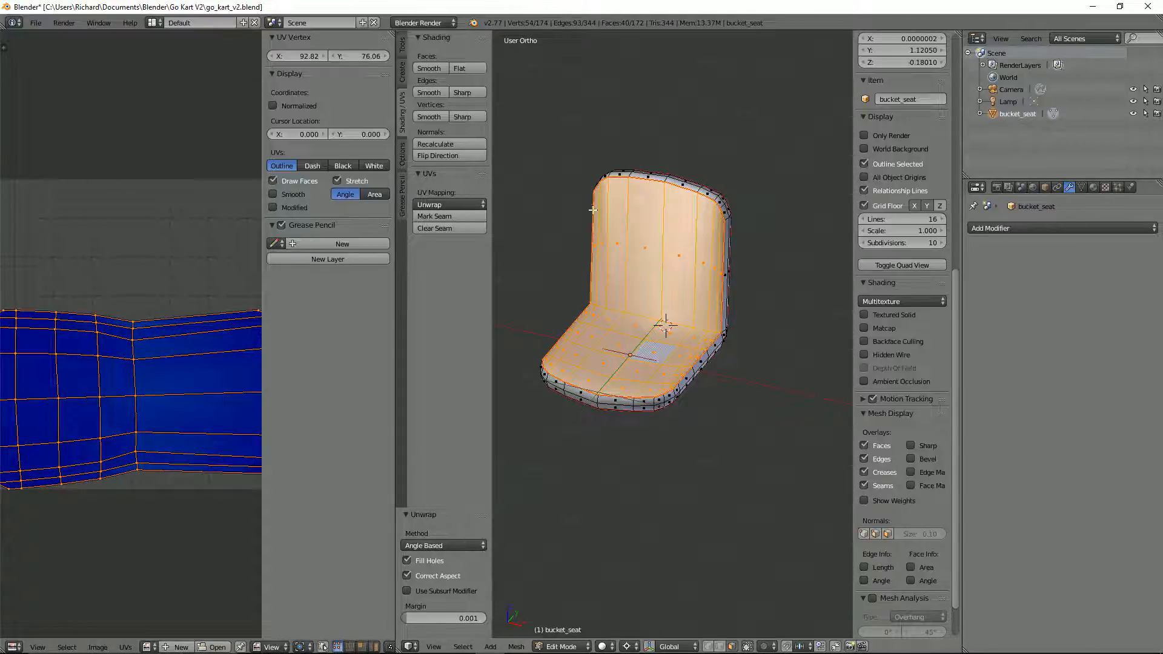
pyautogui.hotkey('alt', 'Tab')
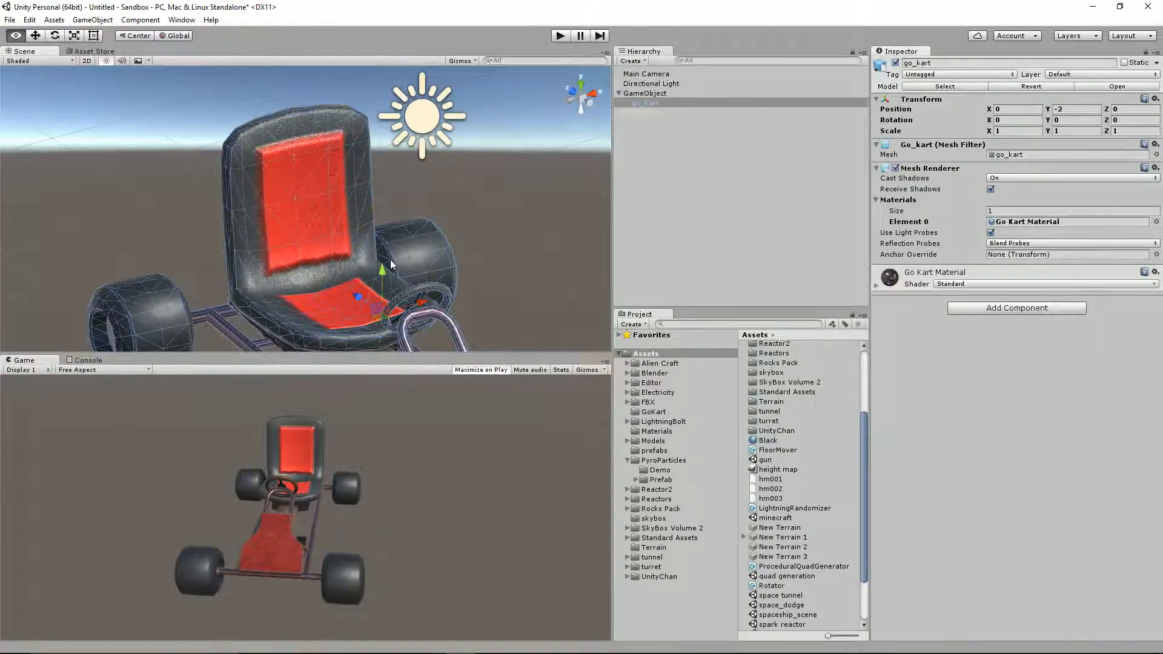
pyautogui.hotkey('alt', 'Tab')
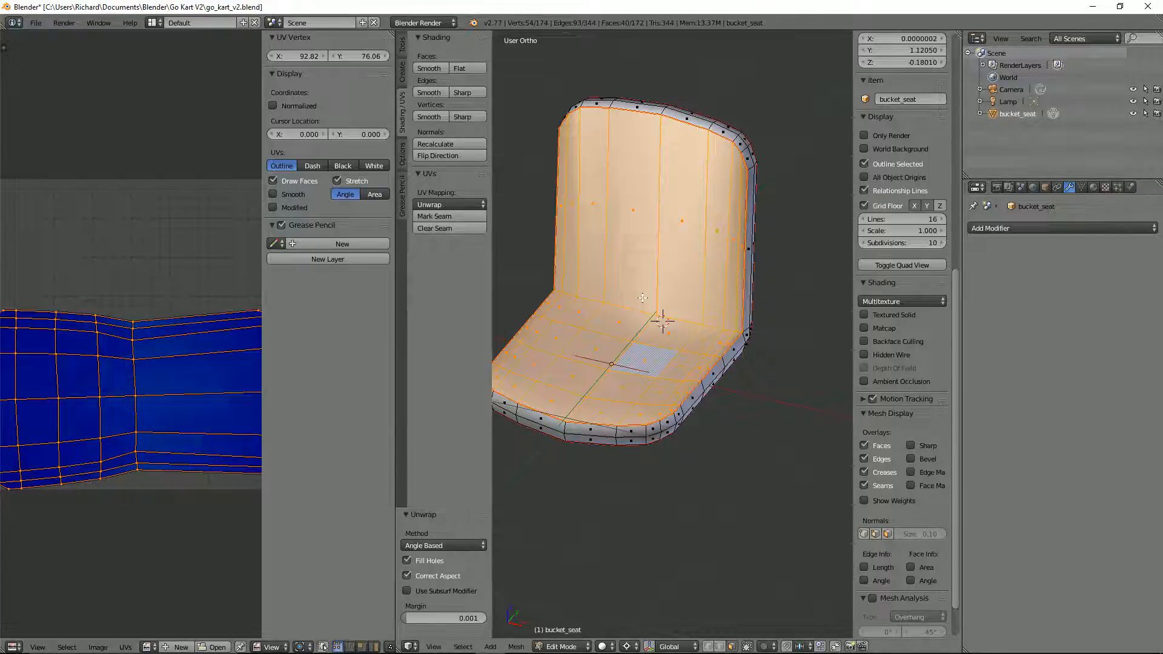
# Step: In edge select mode, select the crease edges between the backrest and the seat's base and mark them as a seam
pyautogui.hotkey('ctrl', 'Tab')
pyautogui.click(624, 294)
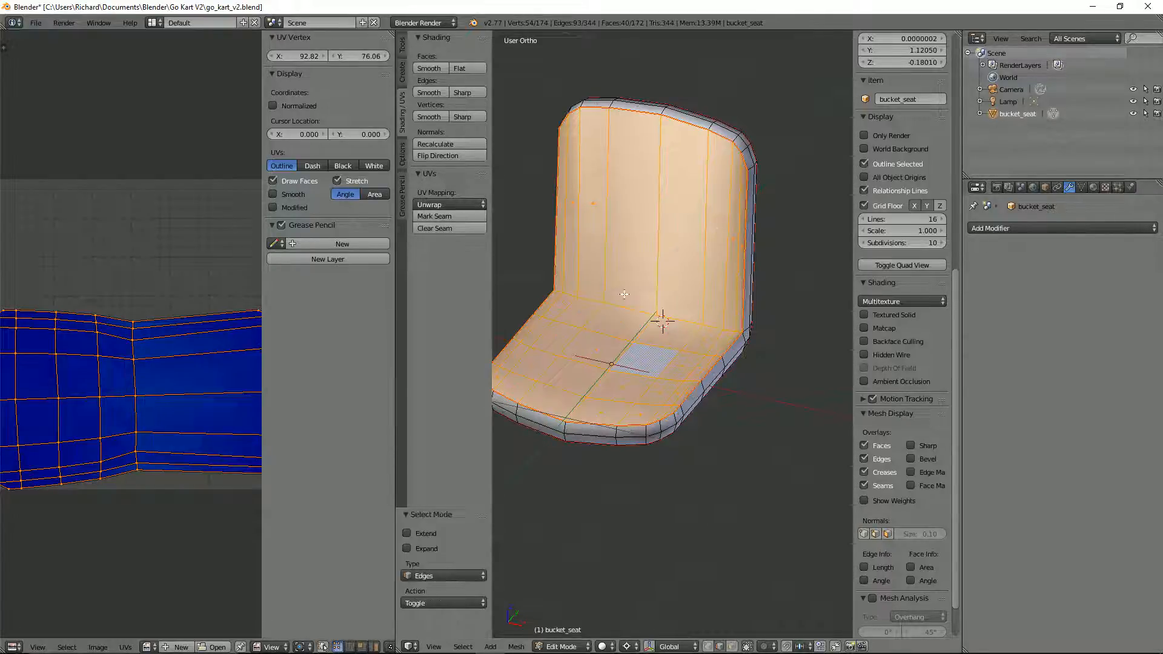
pyautogui.keyDown('alt'); pyautogui.rightClick(624, 311); pyautogui.keyUp('alt')
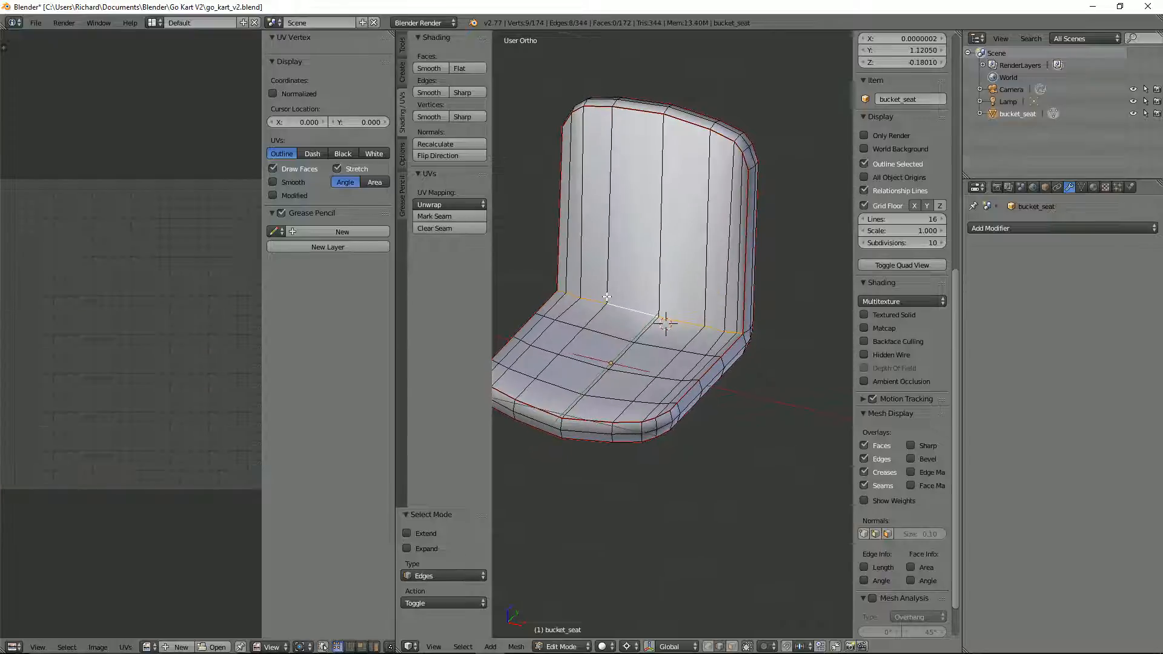
pyautogui.hotkey('ctrl', 'e')
# Step: In face select mode, select the backrest's front faces up to the seams and unwrap them
pyautogui.hotkey('ctrl', 'Tab')
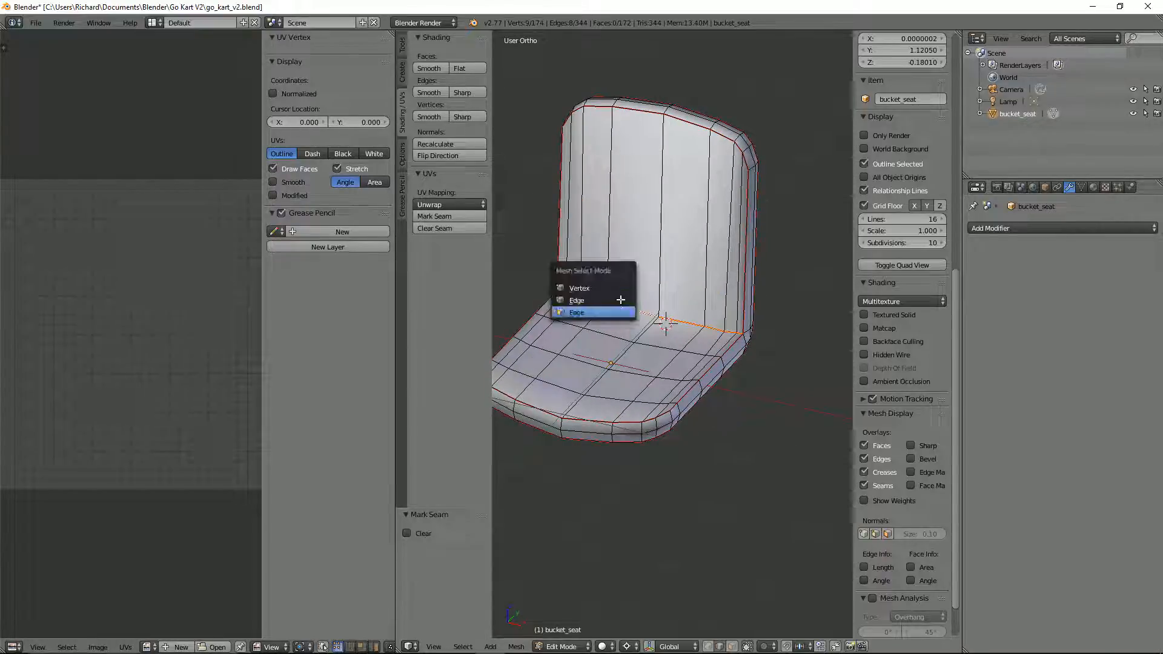
pyautogui.click(621, 311)
pyautogui.rightClick(646, 266)
pyautogui.press('l')
pyautogui.press('u')
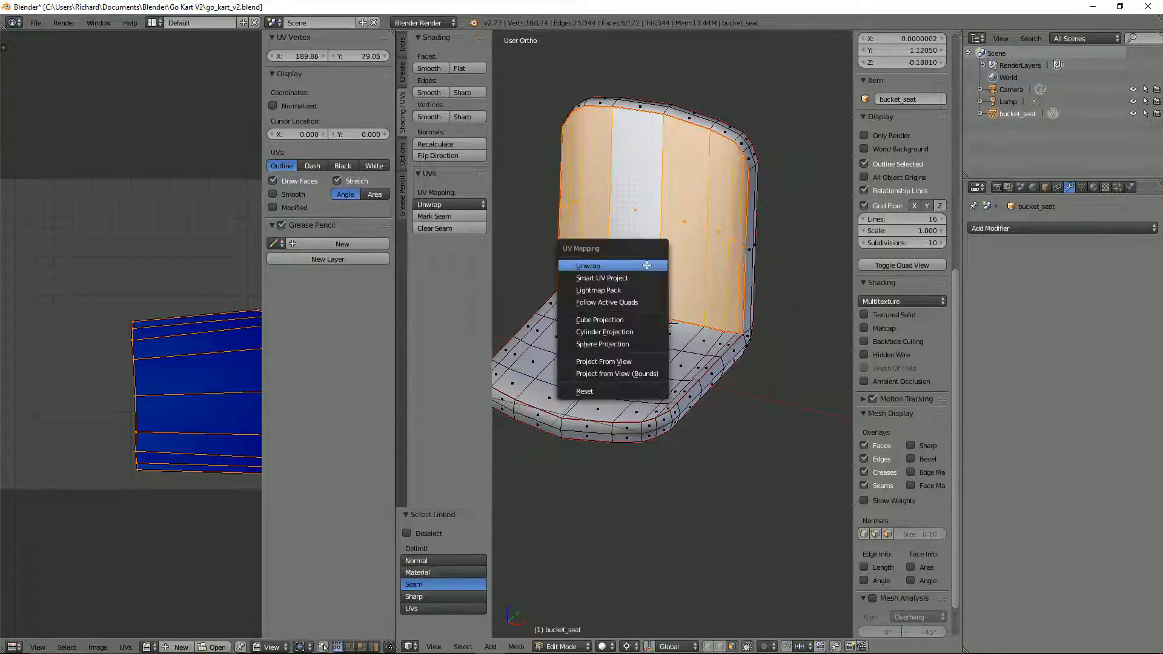
pyautogui.click(647, 266)
pyautogui.scroll(-4, 142, 260)
pyautogui.scroll(2, 150, 271)
# Step: Select the upper faces of the seat's base up to the seams and unwrap them
pyautogui.rightClick(629, 342)
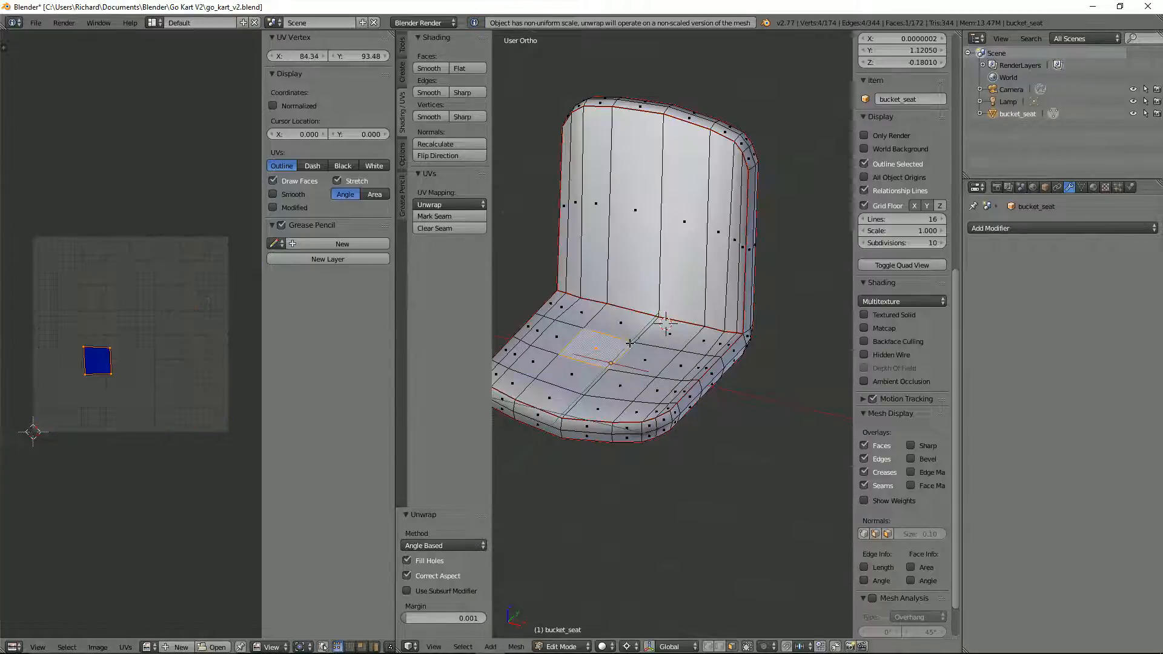
pyautogui.press('l')
pyautogui.press('u')
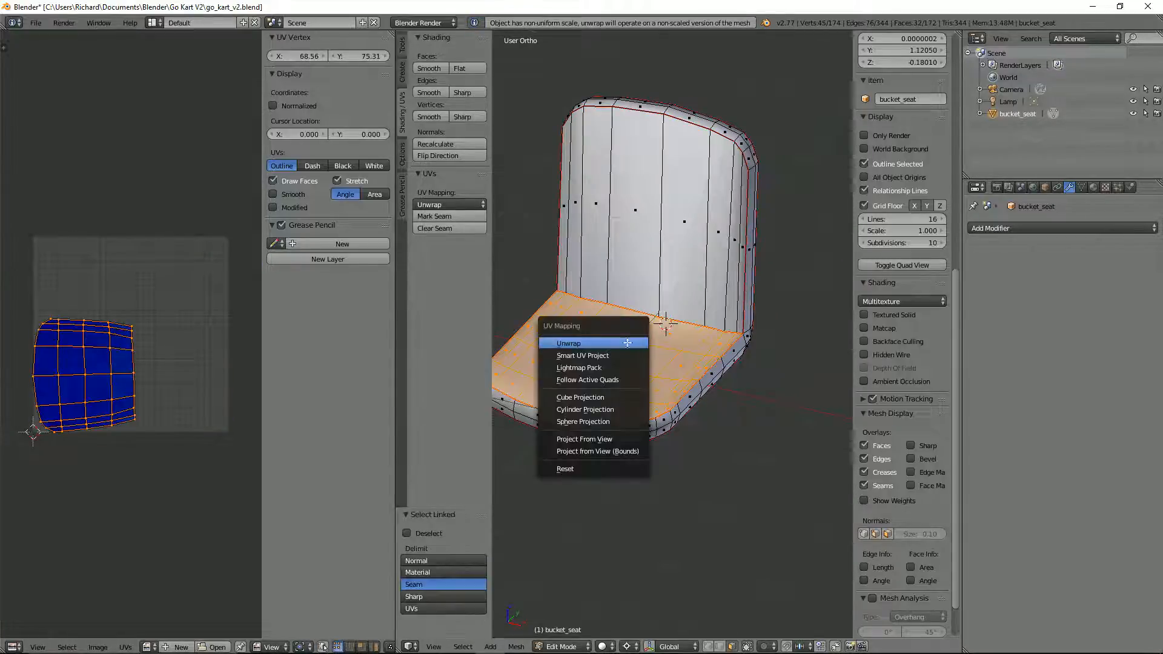
pyautogui.click(627, 343)
# Step: In edge select mode, select the edges crossing the rim on both sides of the backrest, just below its upper corners
pyautogui.moveTo(596, 348); pyautogui.dragTo(717, 243, button='middle')
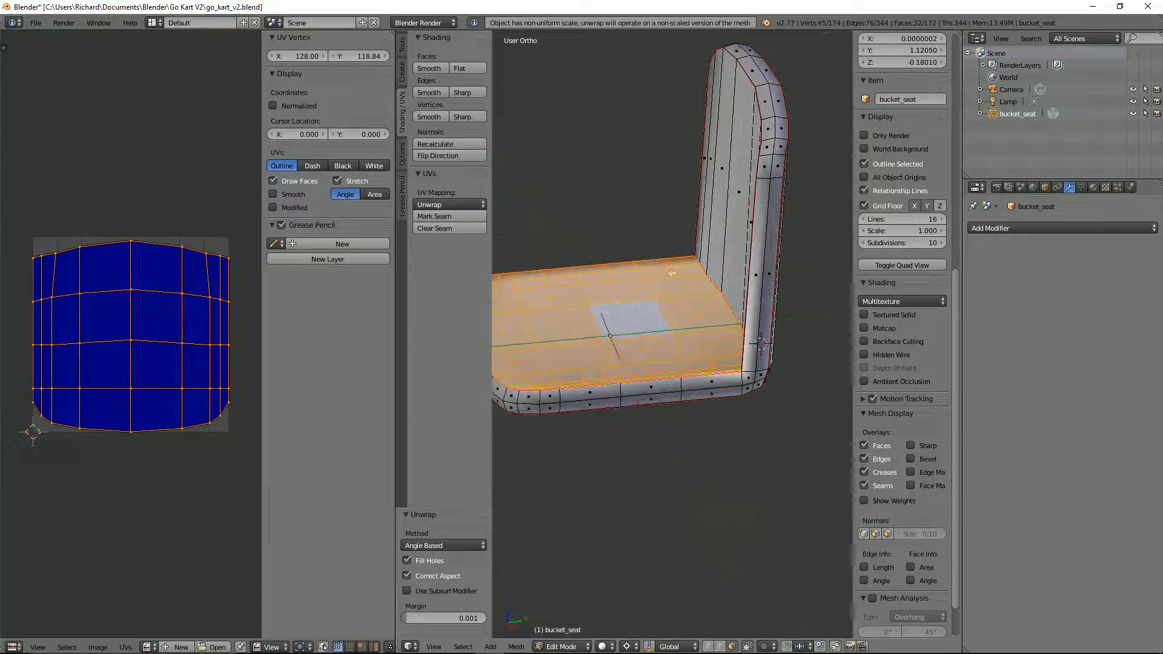
pyautogui.hotkey('ctrl', 'Tab')
pyautogui.click(714, 233)
pyautogui.rightClick(775, 179)
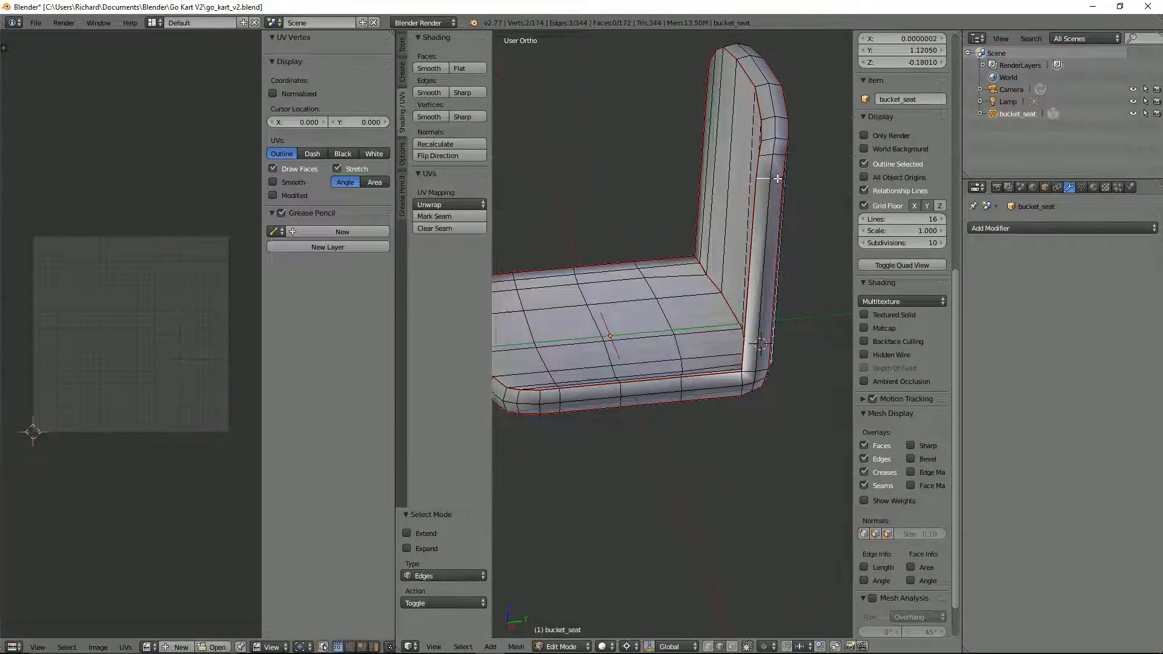
pyautogui.moveTo(697, 175); pyautogui.dragTo(611, 192, button='middle')
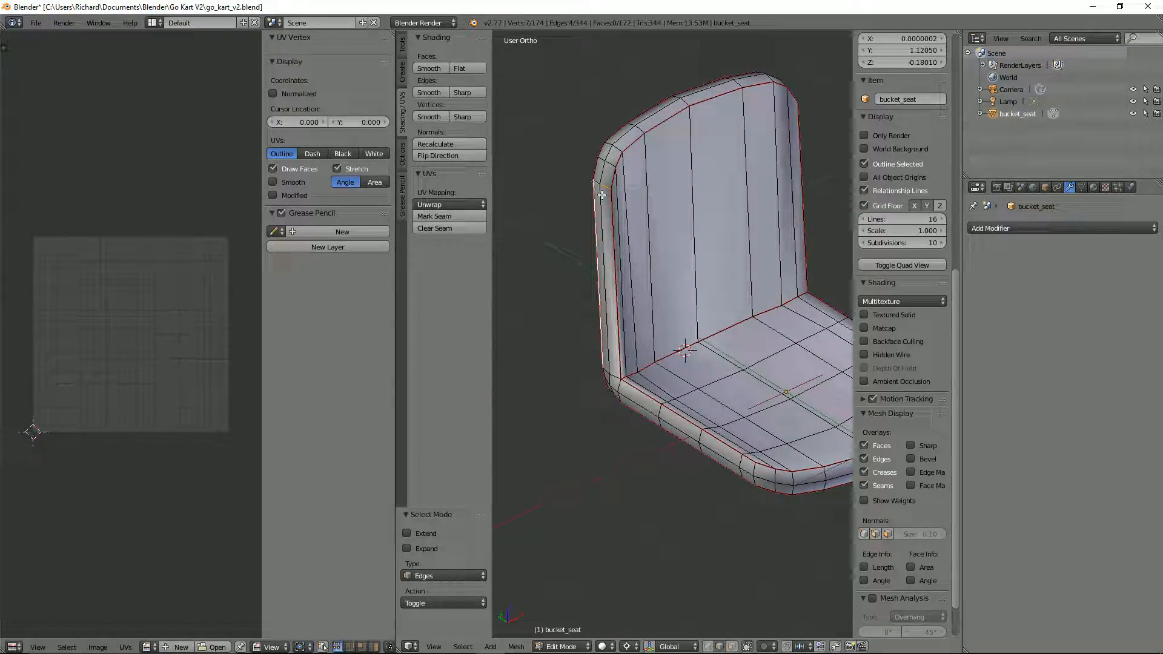
pyautogui.keyDown('shift'); pyautogui.rightClick(601, 193); pyautogui.keyUp('shift')
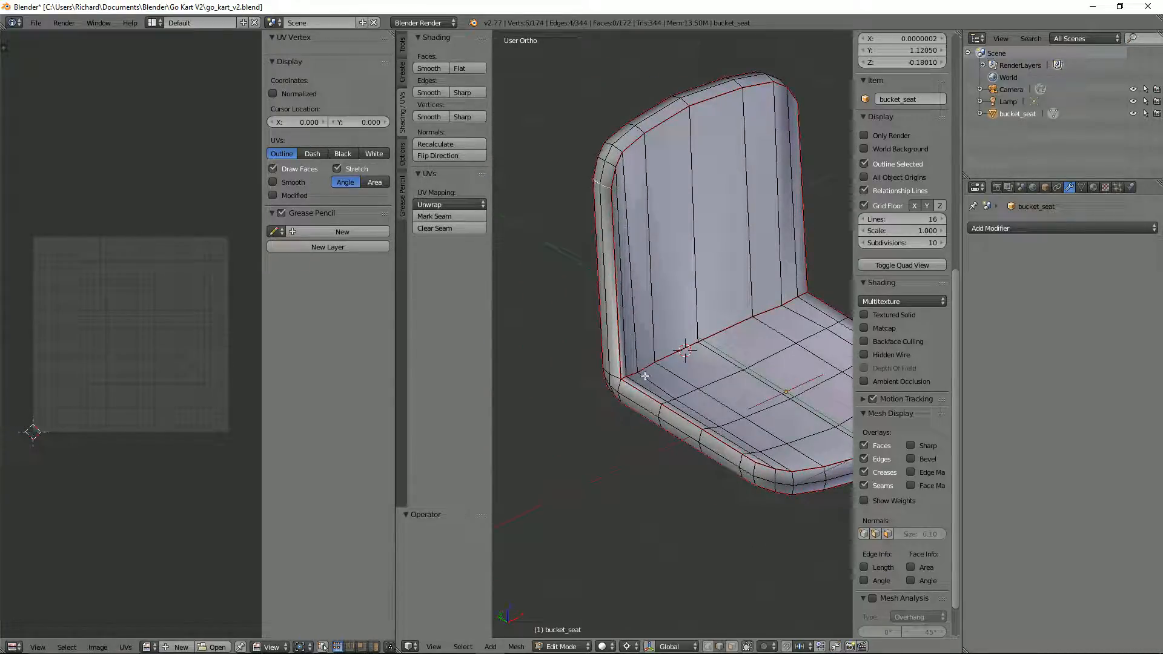
# Step: Add the edges crossing the rim at one front corner of the seat's base to the selection
pyautogui.moveTo(645, 376); pyautogui.dragTo(565, 252, button='middle')
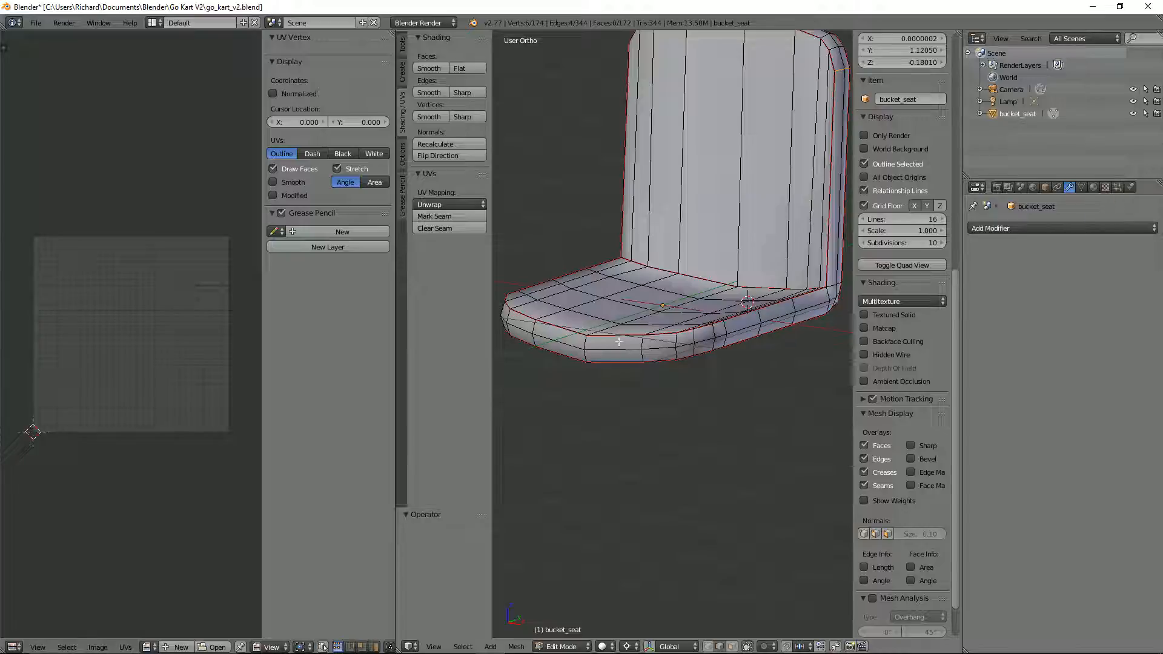
pyautogui.keyDown('shift'); pyautogui.rightClick(674, 353); pyautogui.keyUp('shift')
pyautogui.moveTo(673, 351); pyautogui.dragTo(751, 332, button='middle')
pyautogui.scroll(-3, 735, 351)
pyautogui.scroll(3, 752, 333)
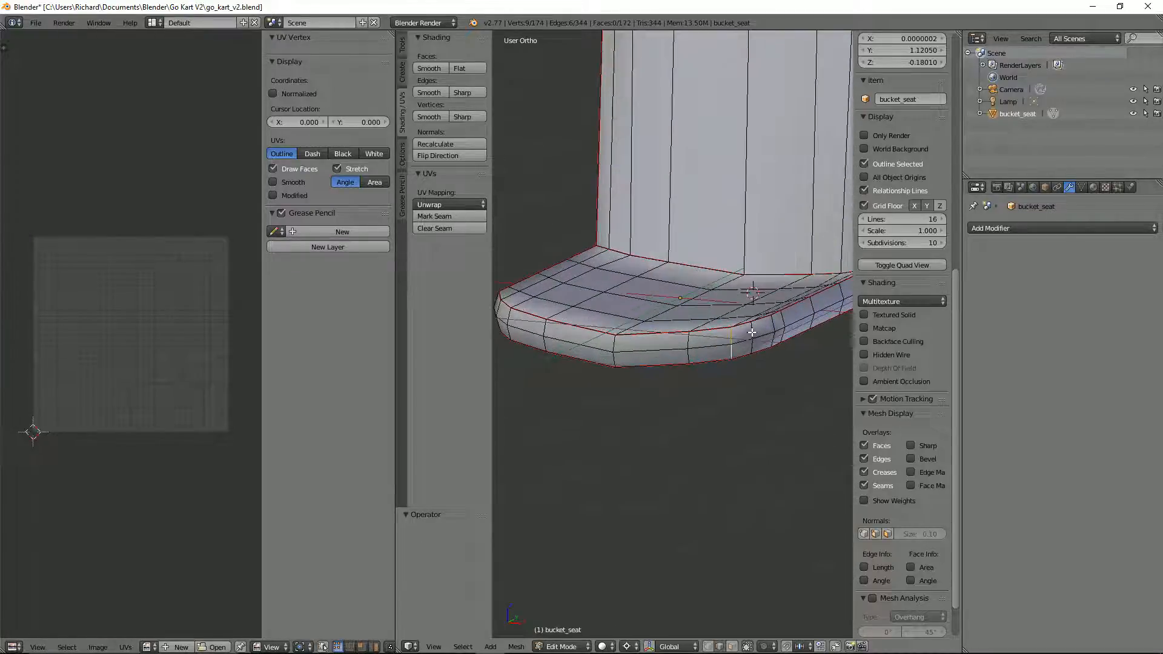
pyautogui.keyDown('shift'); pyautogui.rightClick(752, 332); pyautogui.keyUp('shift')
pyautogui.keyDown('shift'); pyautogui.rightClick(733, 340); pyautogui.keyUp('shift')
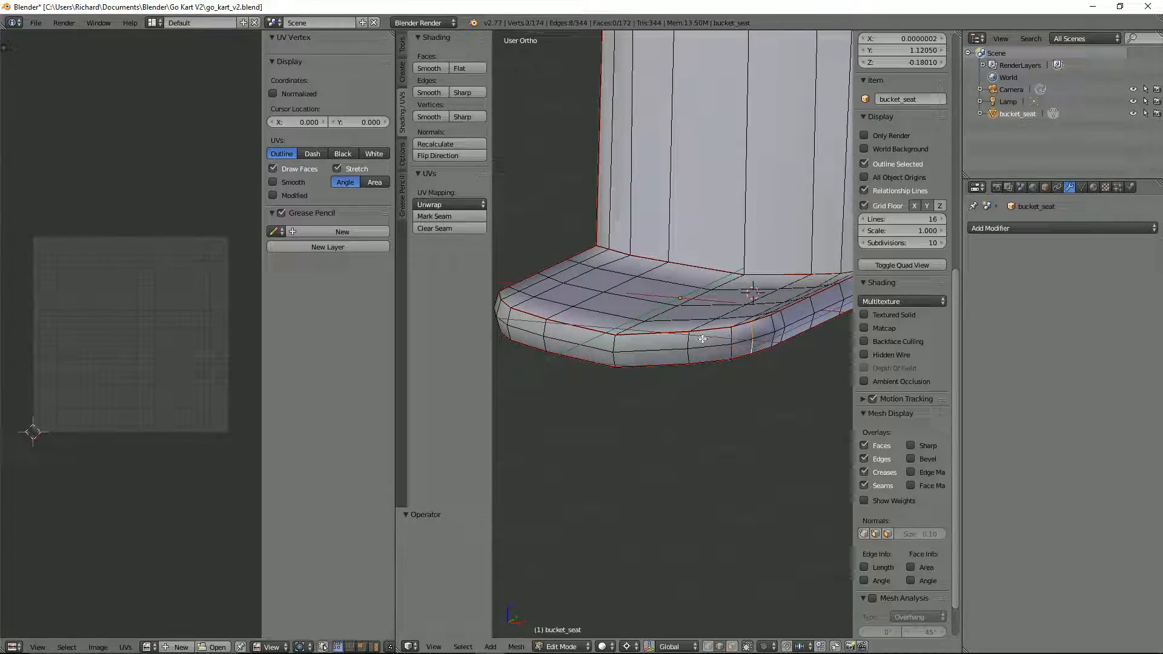
# Step: Add the matching rim edges at the base's opposite front corner and mark all selected edges as seams
pyautogui.moveTo(678, 341); pyautogui.dragTo(688, 363, button='middle')
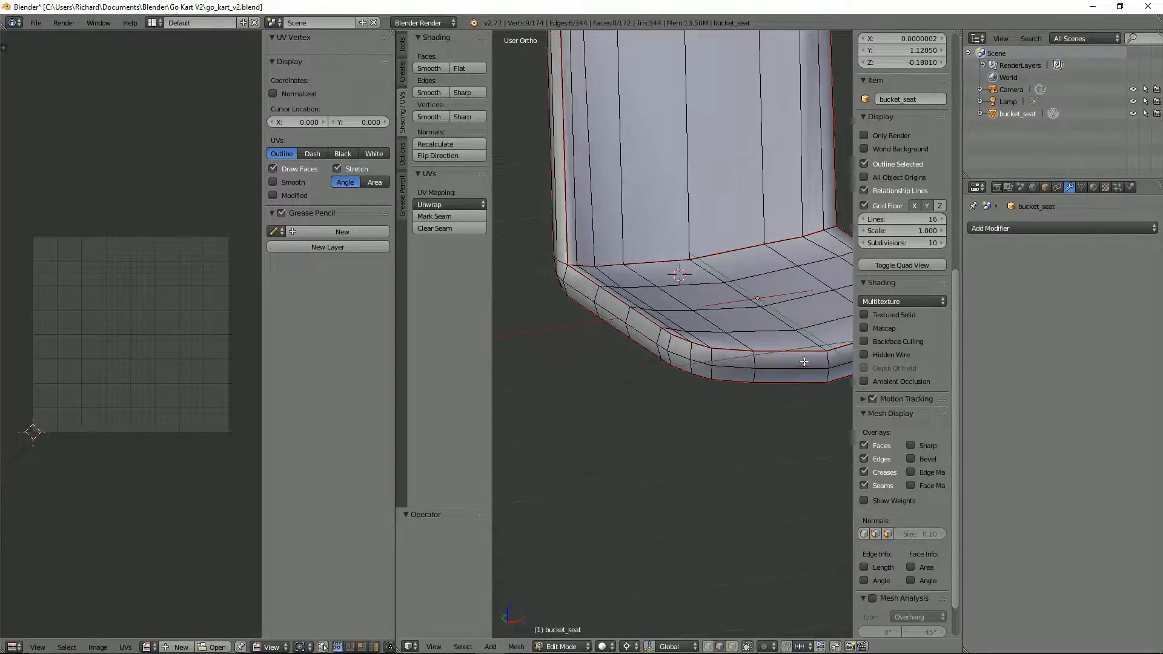
pyautogui.keyDown('shift'); pyautogui.rightClick(690, 353); pyautogui.keyUp('shift')
pyautogui.keyDown('shift'); pyautogui.rightClick(690, 368); pyautogui.keyUp('shift')
pyautogui.hotkey('ctrl', 'e')
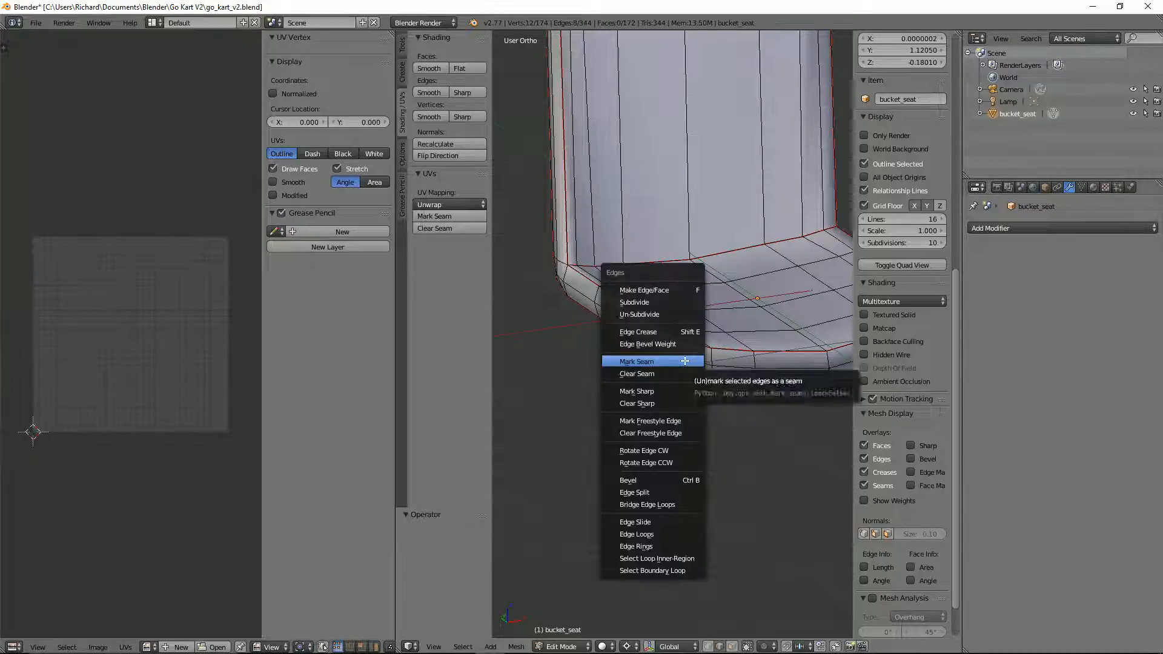
pyautogui.click(690, 365)
# Step: Select the entire seat mesh, unwrap it and look over the resulting UV islands
pyautogui.moveTo(690, 365); pyautogui.dragTo(671, 348, button='middle')
pyautogui.press('a')
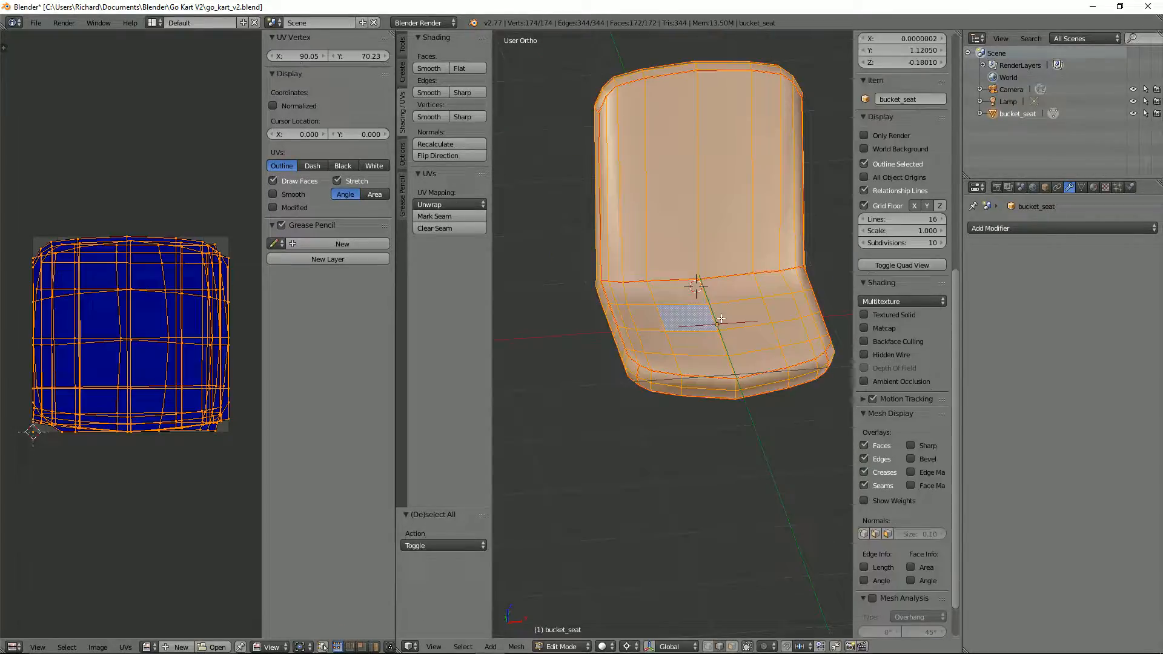
pyautogui.press('u')
pyautogui.click(678, 315)
pyautogui.scroll(4, 145, 314)
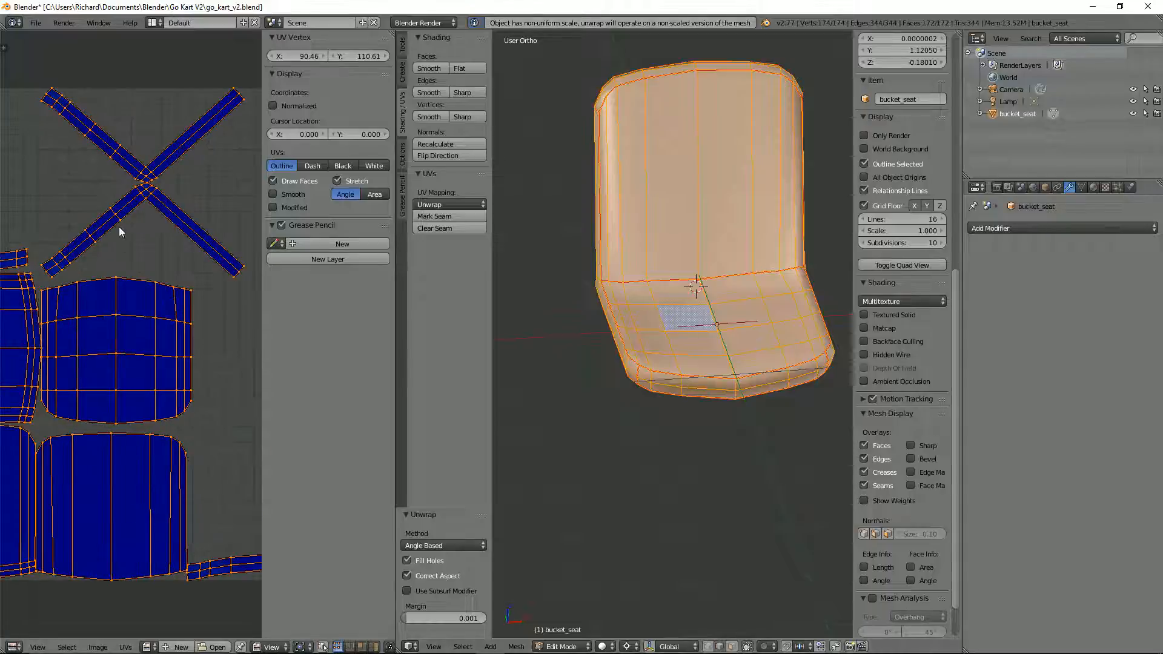
pyautogui.scroll(-5, 134, 209)
# Step: Maximize the UV editor, rotate the lower L-shaped rim island and move it around the upper corner of the neighbouring seat-base island
pyautogui.hotkey('shift', 'space')
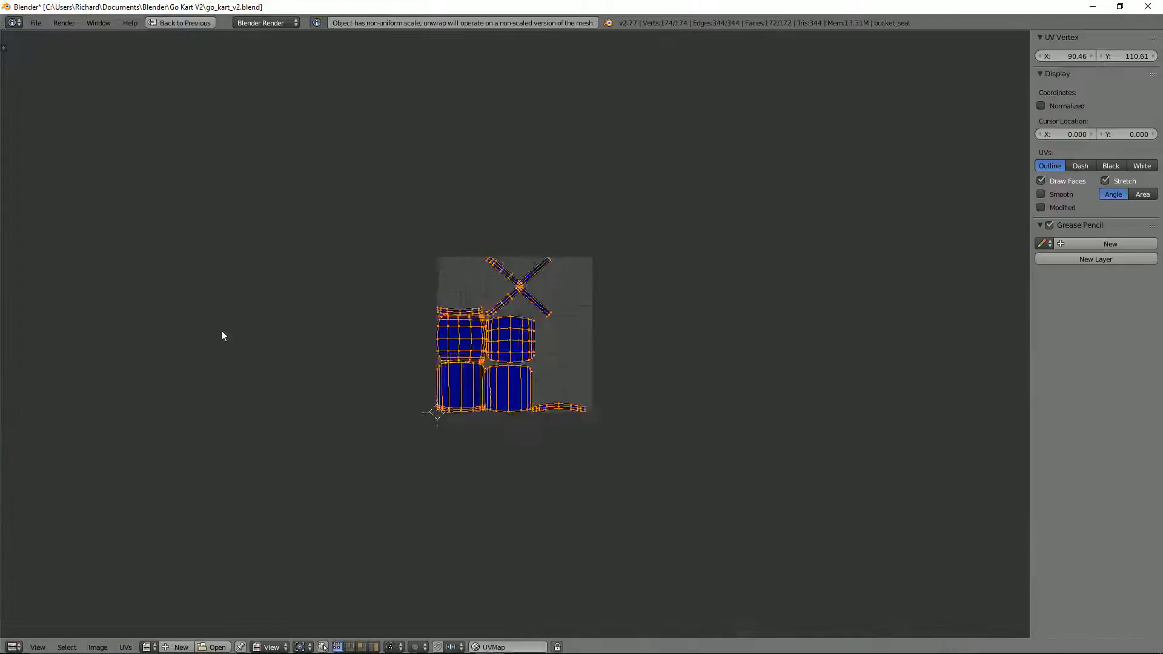
pyautogui.scroll(5, 221, 336)
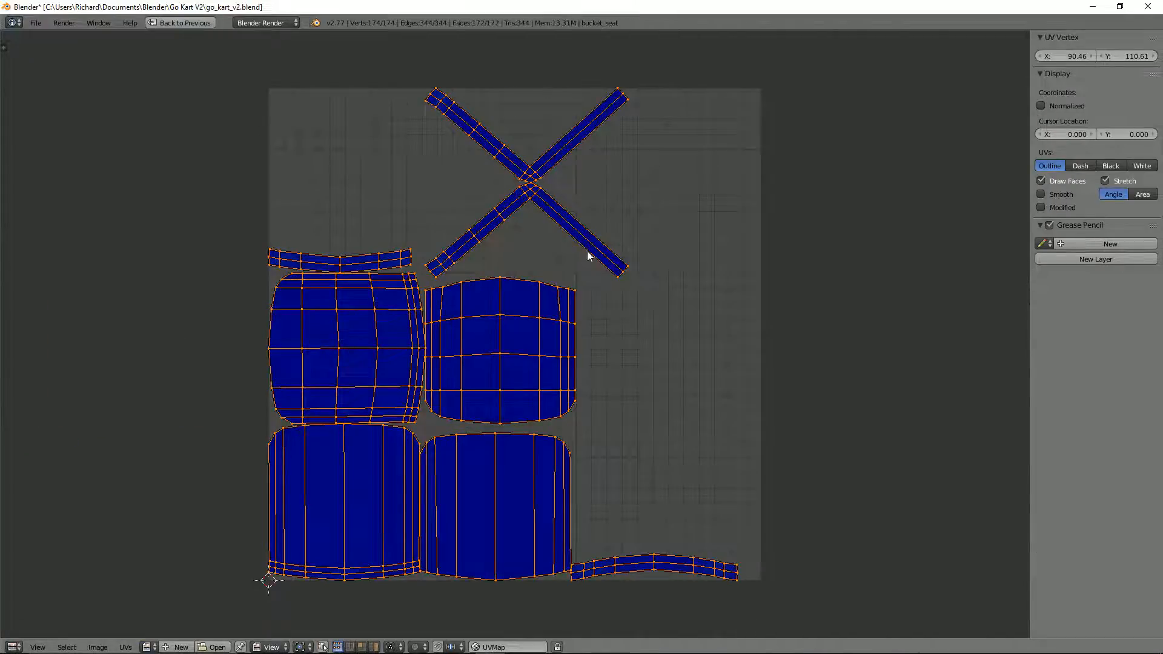
pyautogui.rightClick(612, 260)
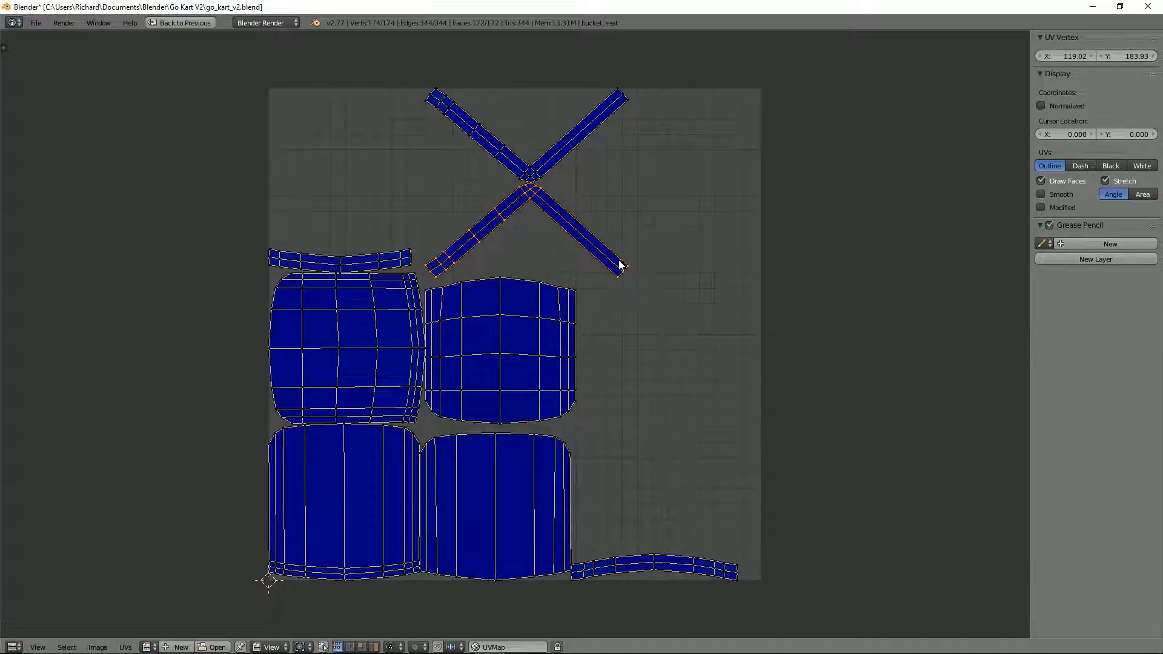
pyautogui.press('r')
pyautogui.click(616, 420)
pyautogui.press('g')
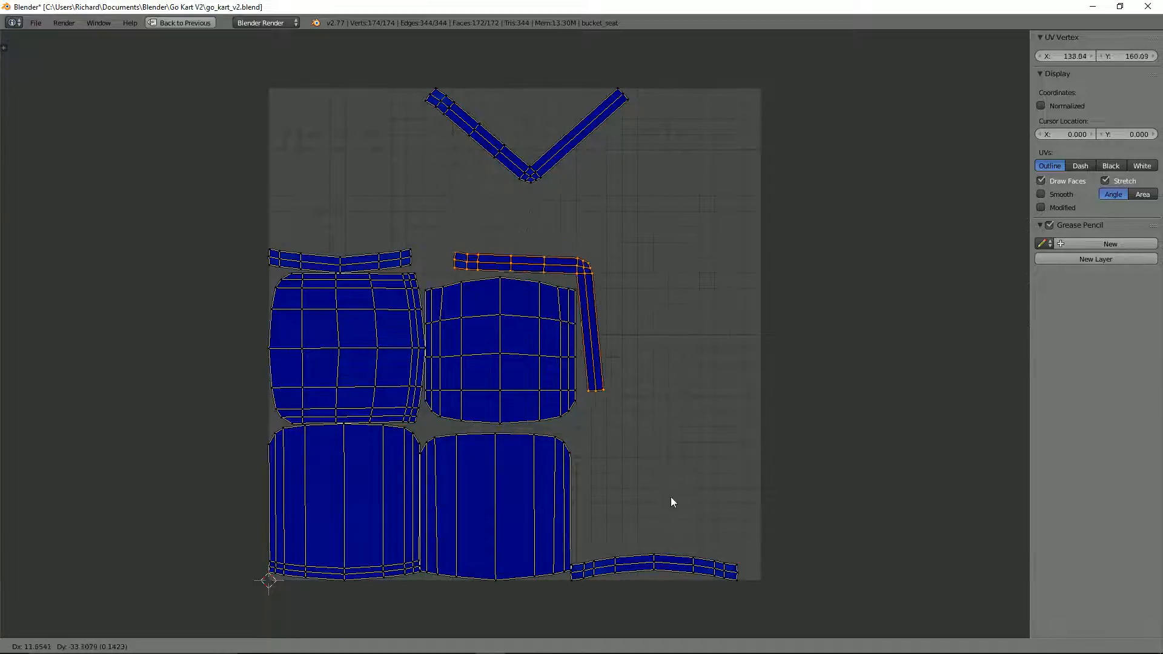
pyautogui.click(672, 498)
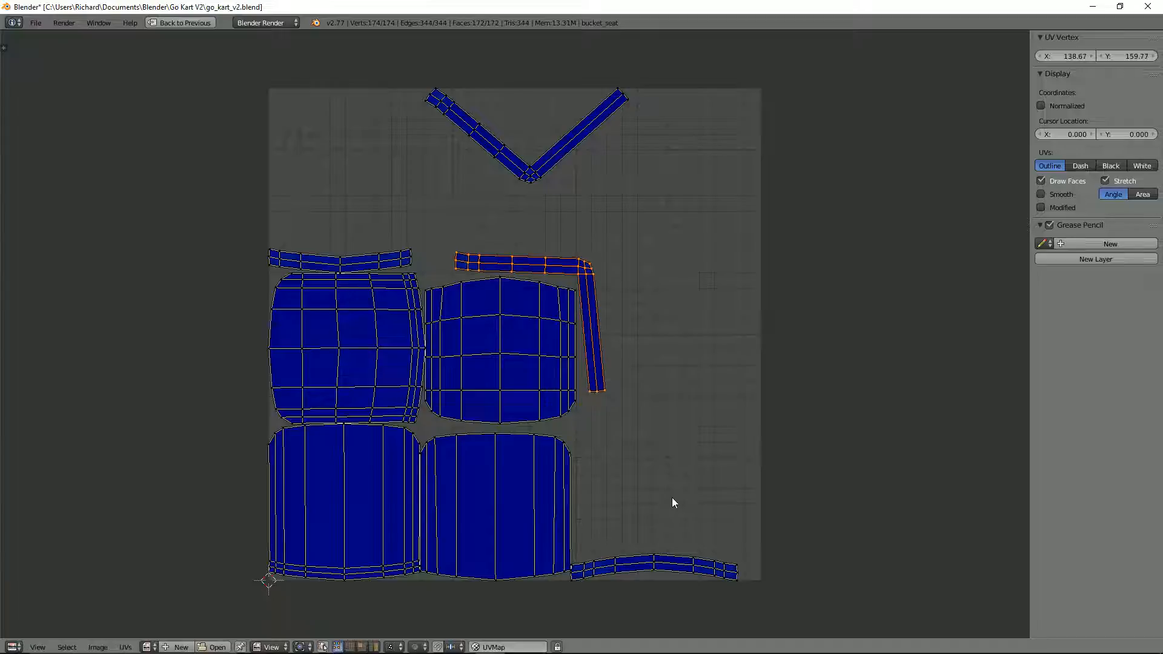
# Step: Rotate the remaining V-shaped rim island and nest it around the outside of the other L-shaped rim island
pyautogui.rightClick(624, 104)
pyautogui.press('r')
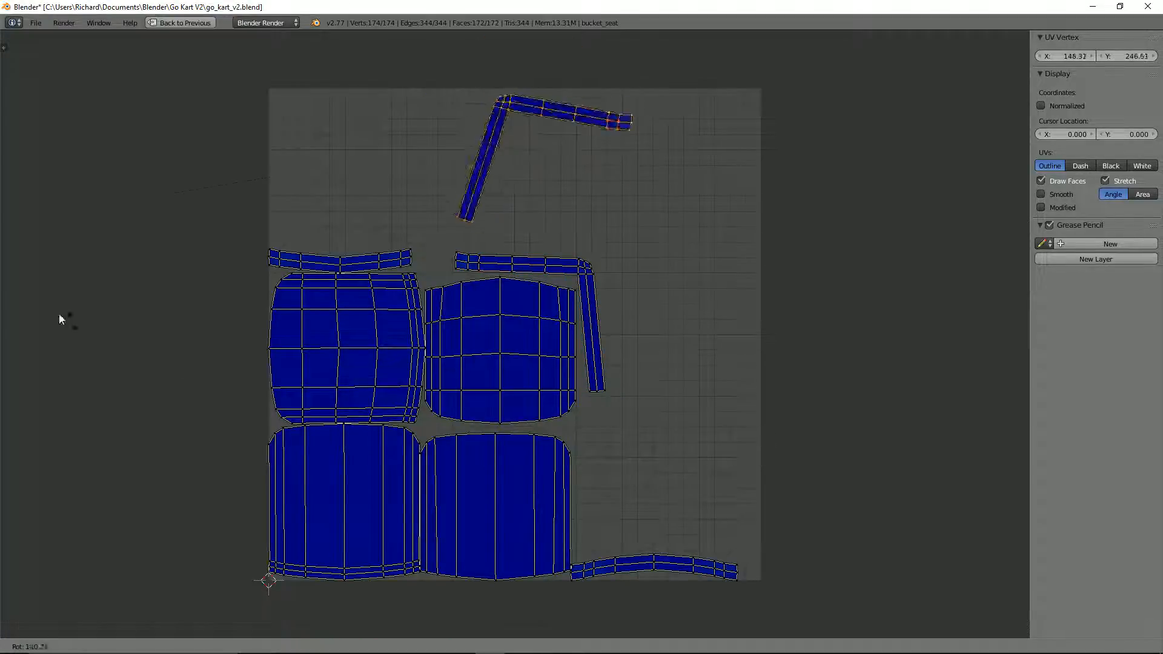
pyautogui.click(467, 635)
pyautogui.press('g')
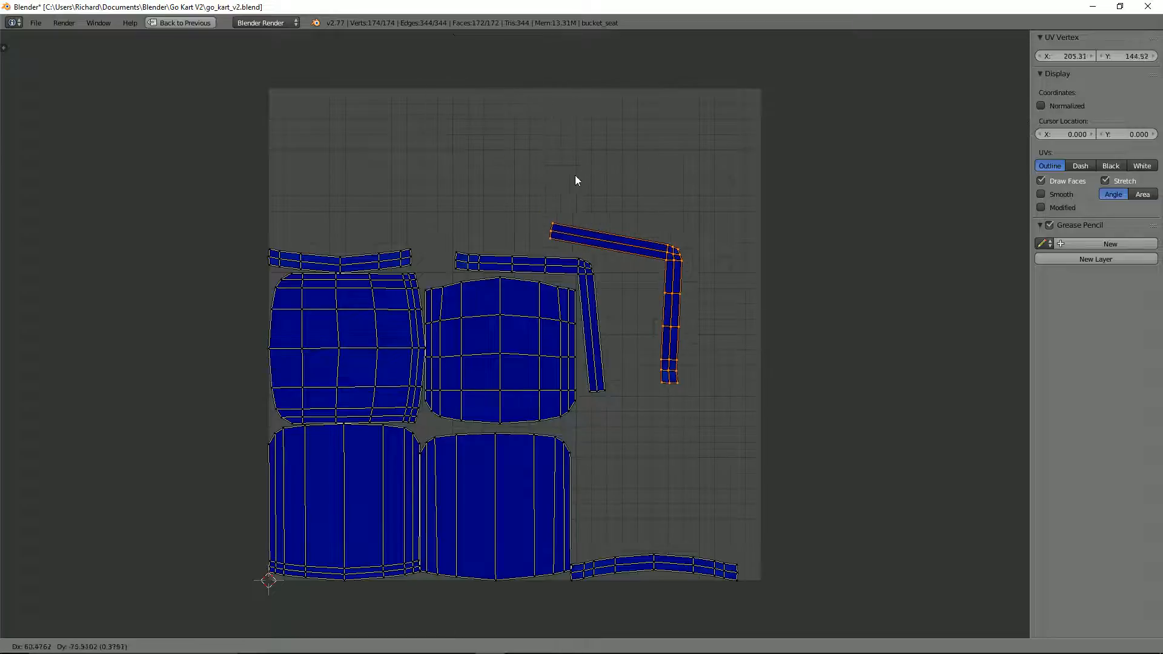
pyautogui.press('r')
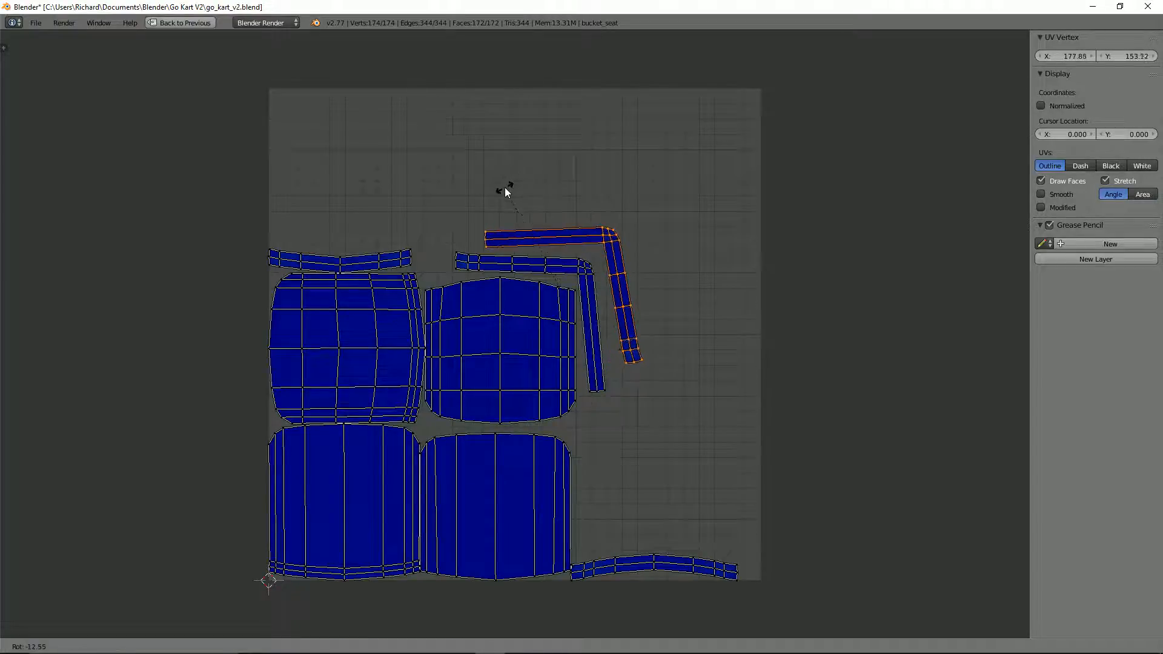
pyautogui.click(510, 192)
pyautogui.press('g')
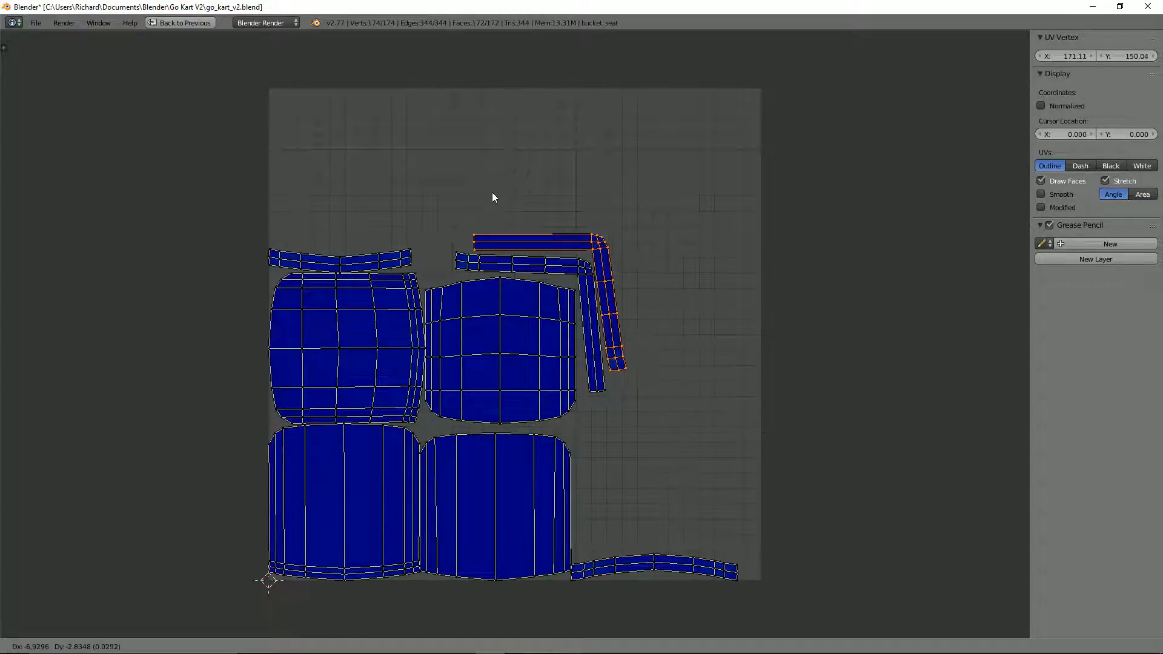
pyautogui.click(490, 192)
# Step: Select all the islands in the upper half of the layout and move them up, away from the lower pair
pyautogui.press('b')
pyautogui.moveTo(203, 183); pyautogui.dragTo(632, 331)
pyautogui.hotkey('ctrl', 'l')
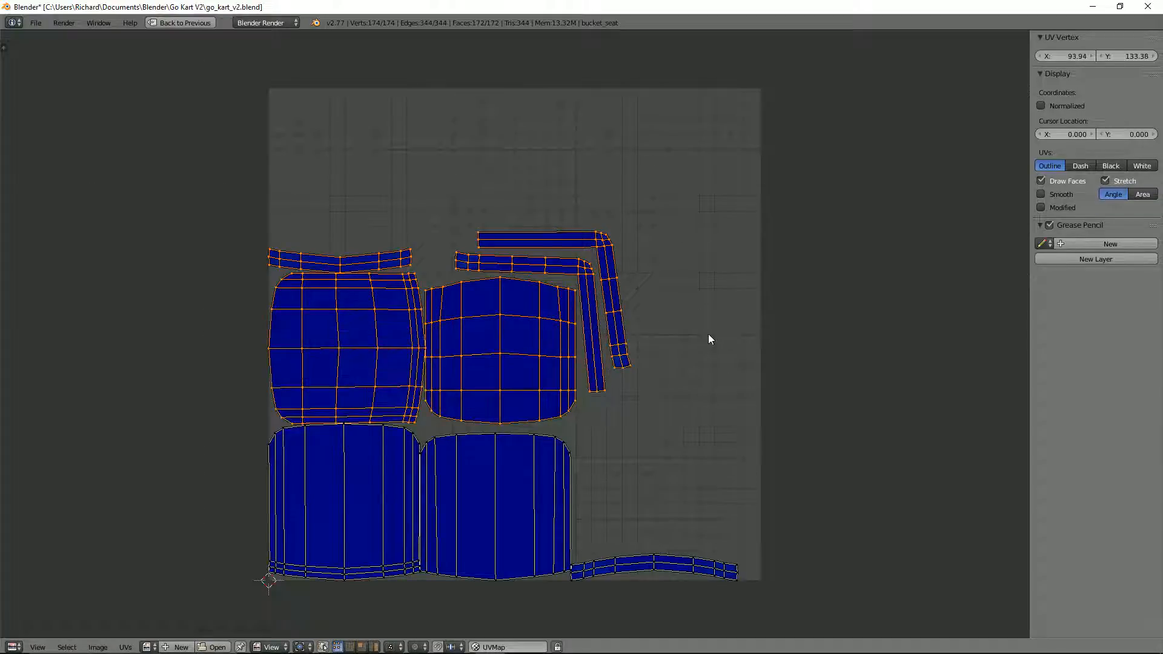
pyautogui.press('g')
pyautogui.click(710, 331)
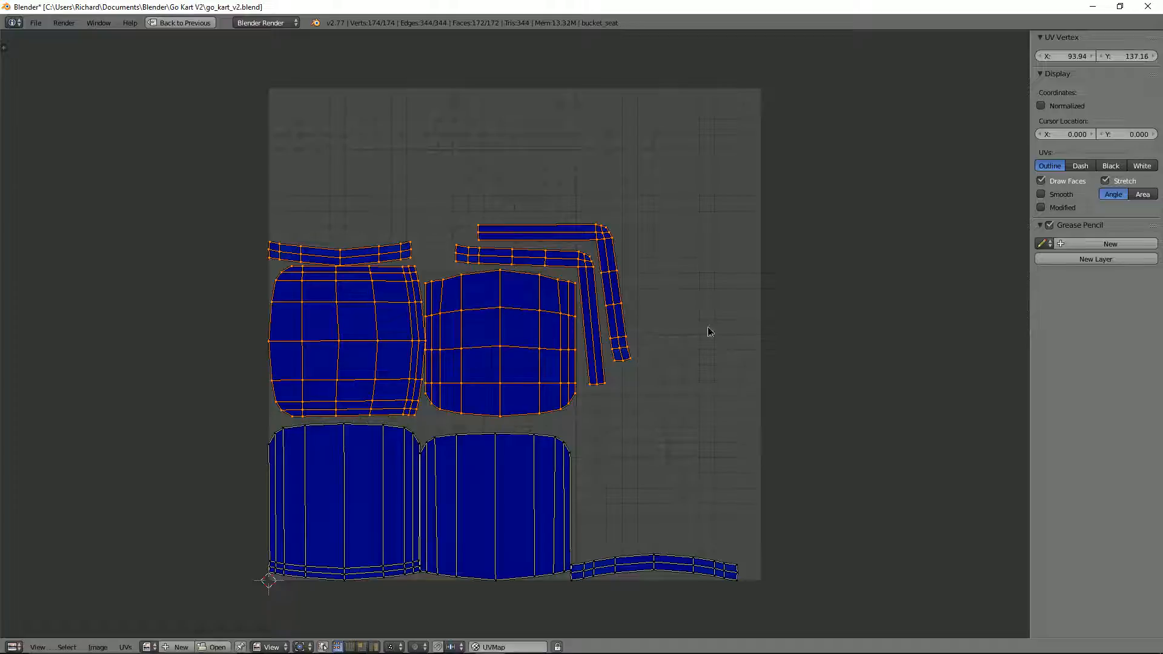
# Step: Switch to island selection and shift the gridded island and both L-shaped rims along X, away from the neighbouring large island
pyautogui.rightClick(558, 327)
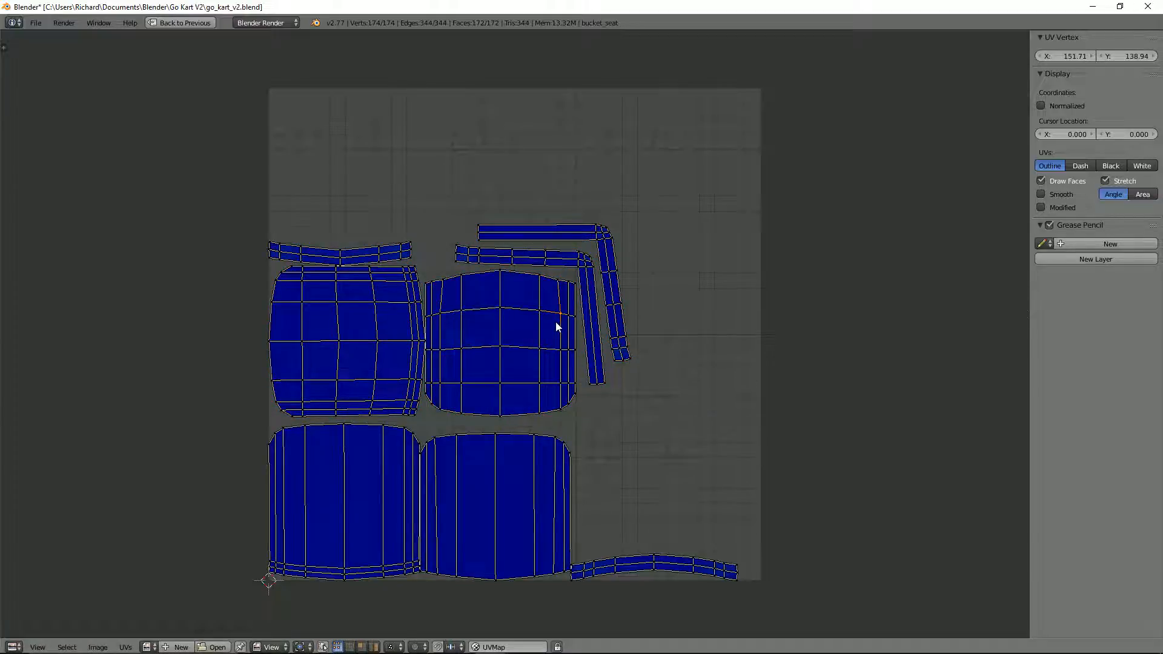
pyautogui.hotkey('ctrl', 'l')
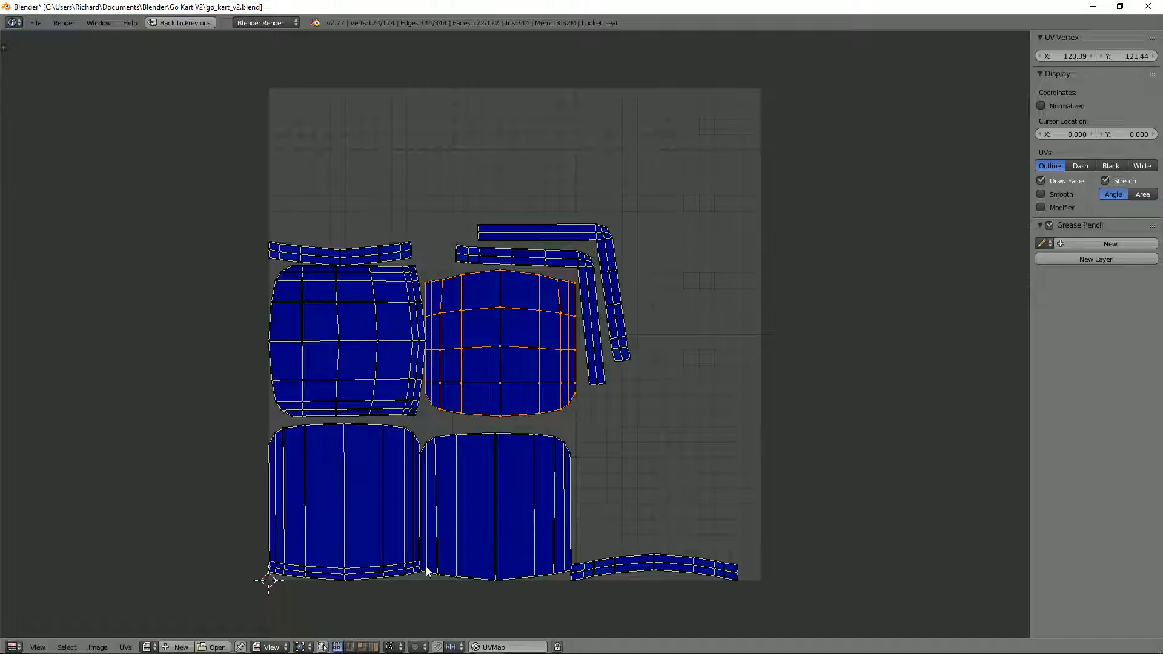
pyautogui.click(374, 647)
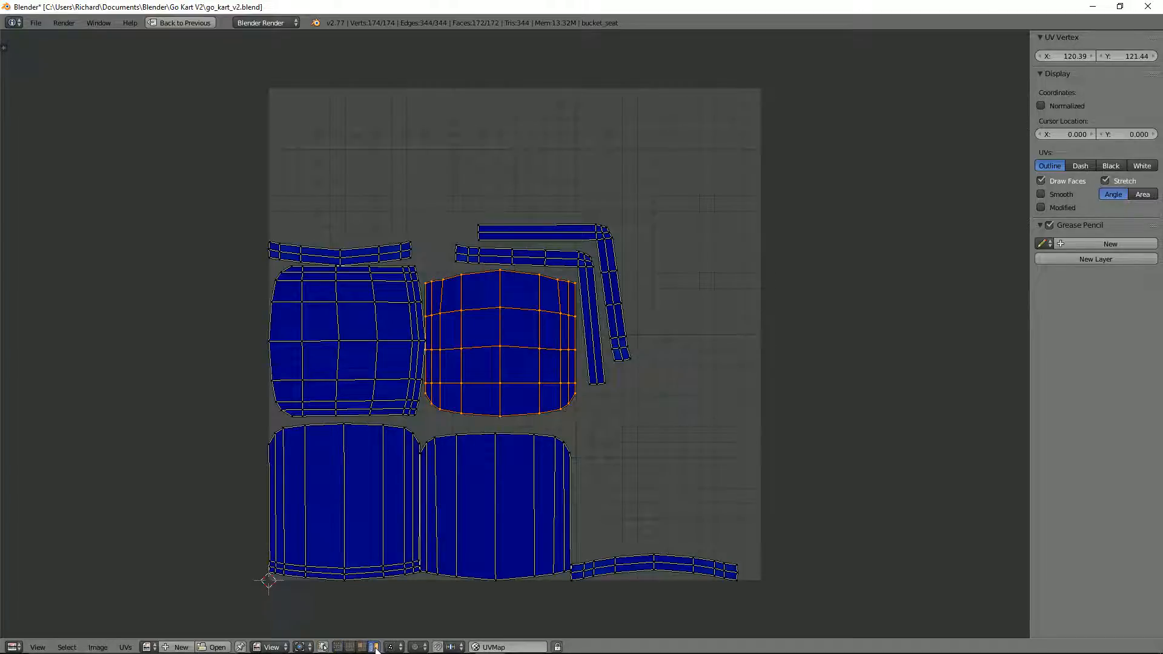
pyautogui.rightClick(469, 458)
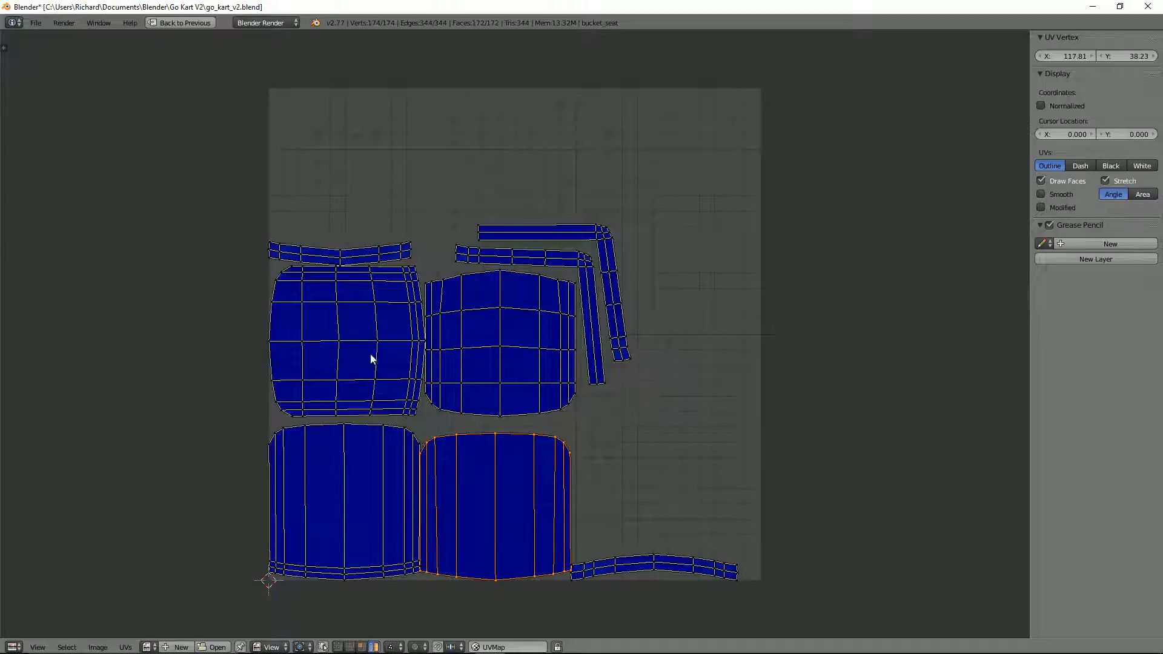
pyautogui.rightClick(486, 298)
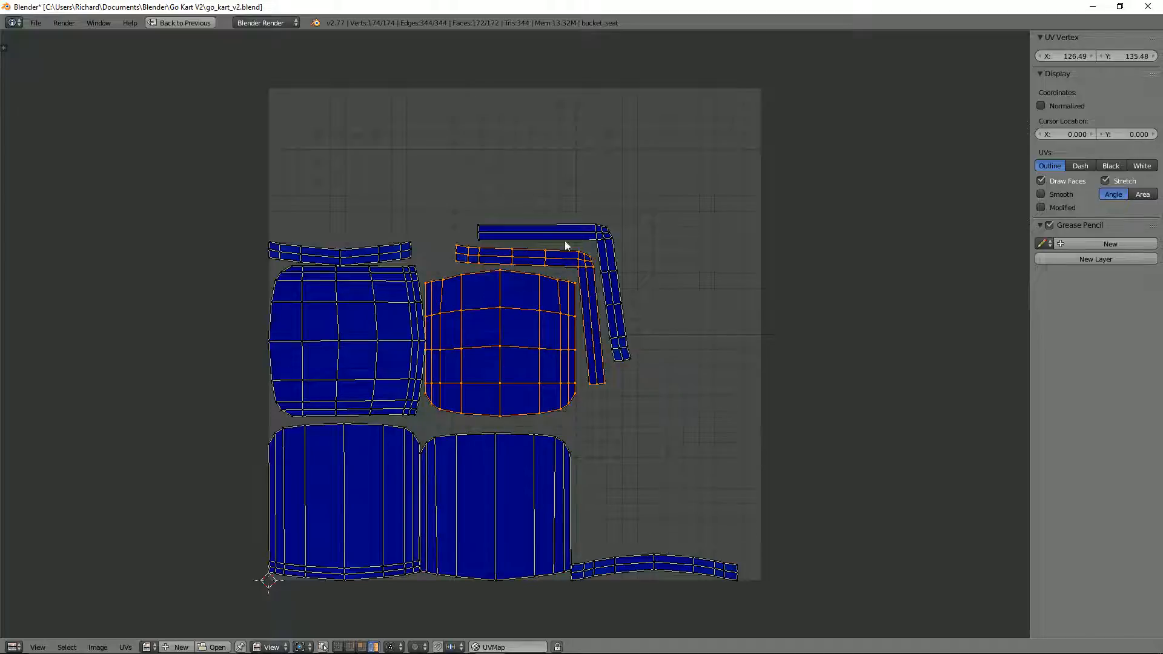
pyautogui.keyDown('shift'); pyautogui.rightClick(580, 229); pyautogui.keyUp('shift')
pyautogui.press('g')
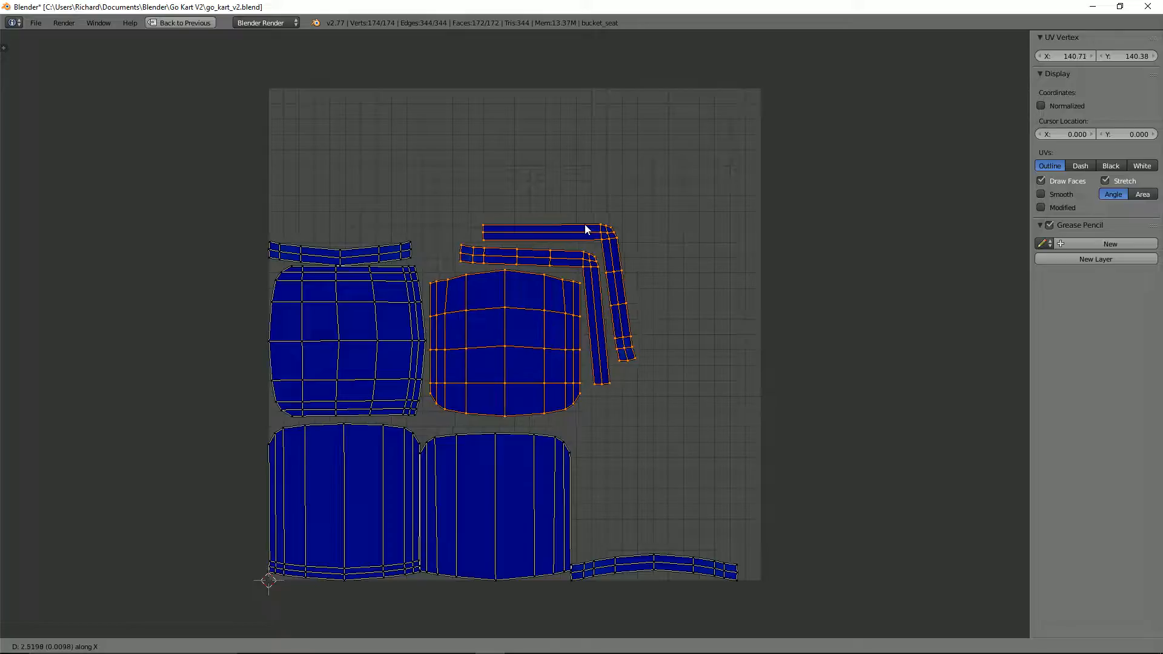
pyautogui.click(583, 224)
# Step: Raise the curved strip island slightly to clear the large gridded island beneath it
pyautogui.rightClick(398, 257)
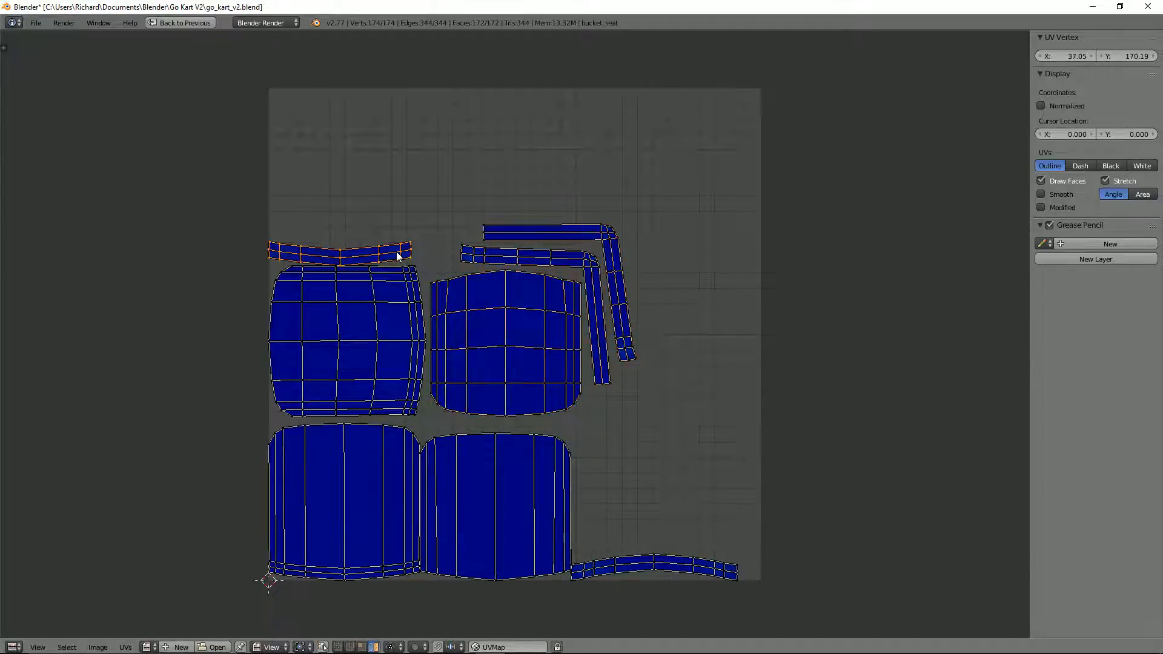
pyautogui.press('g')
pyautogui.click(400, 250)
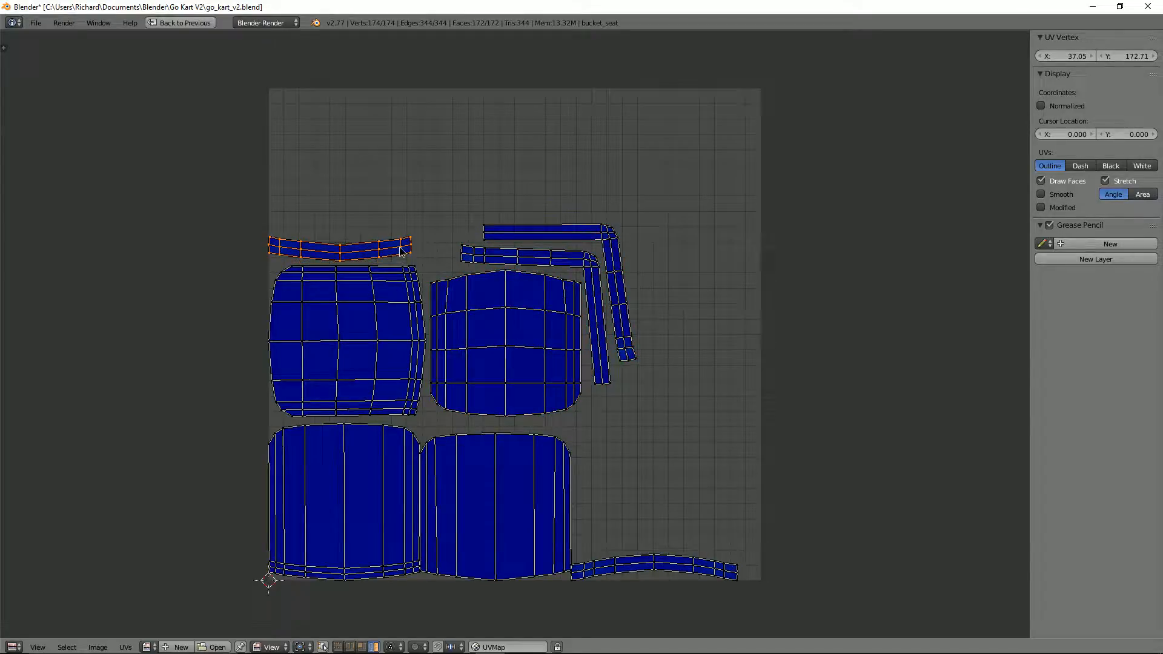
# Step: Rotate the lower curved strip island by 90° and place it upright beside the lower striped seat island
pyautogui.rightClick(663, 565)
pyautogui.write('r90')
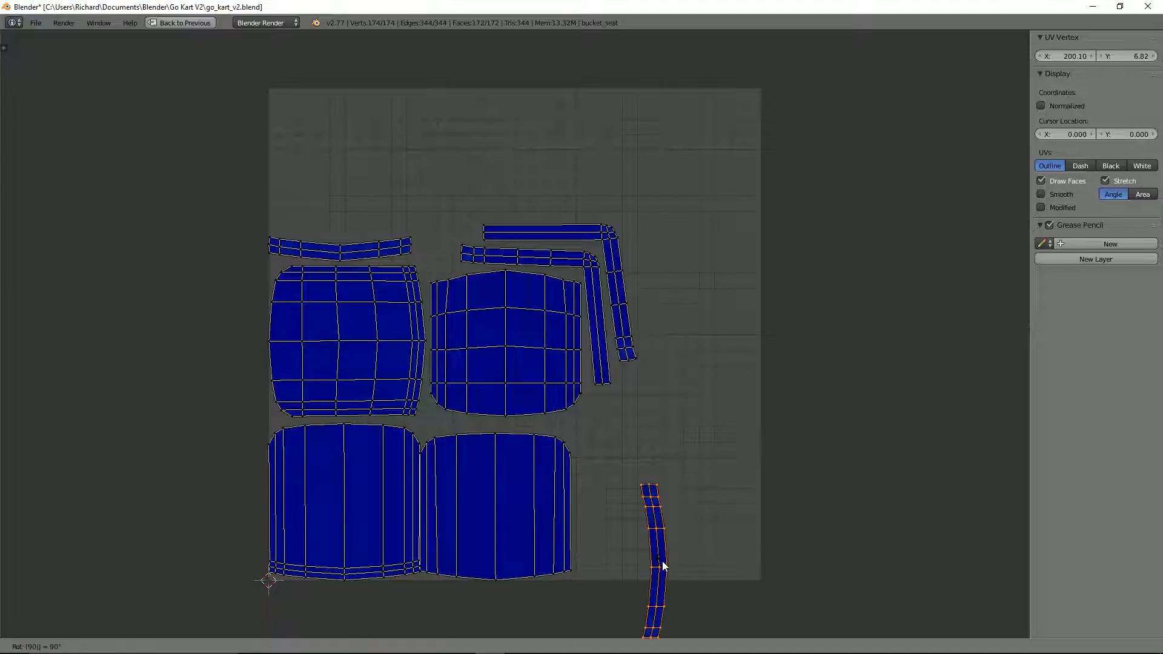
pyautogui.press('Return')
pyautogui.press('g')
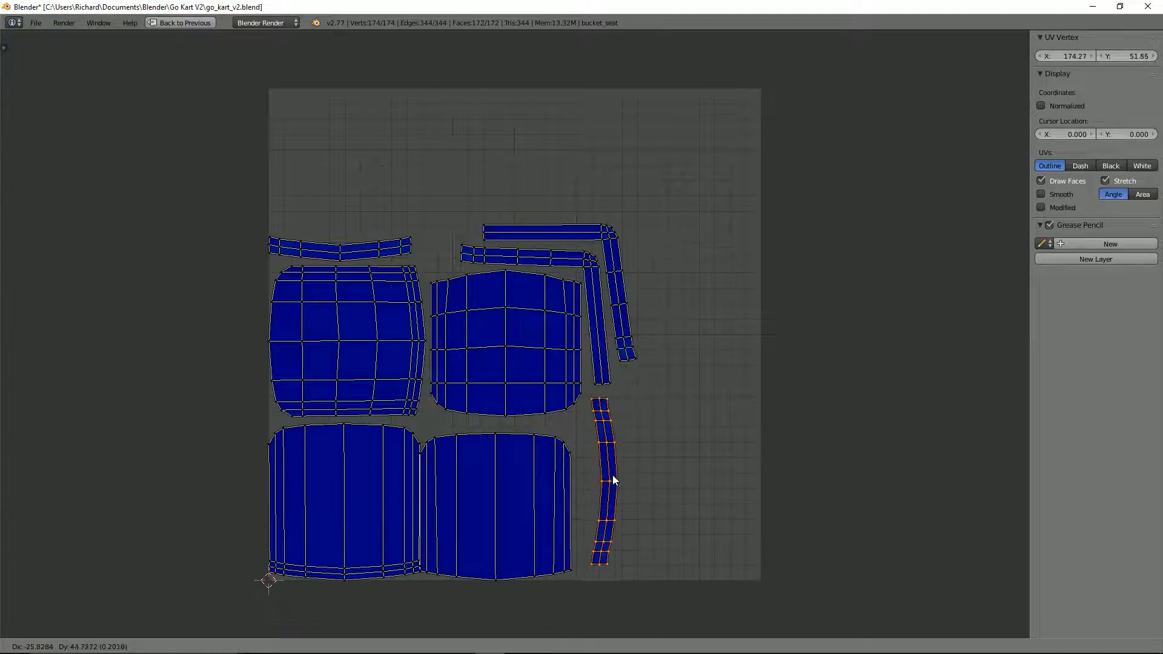
pyautogui.click(605, 487)
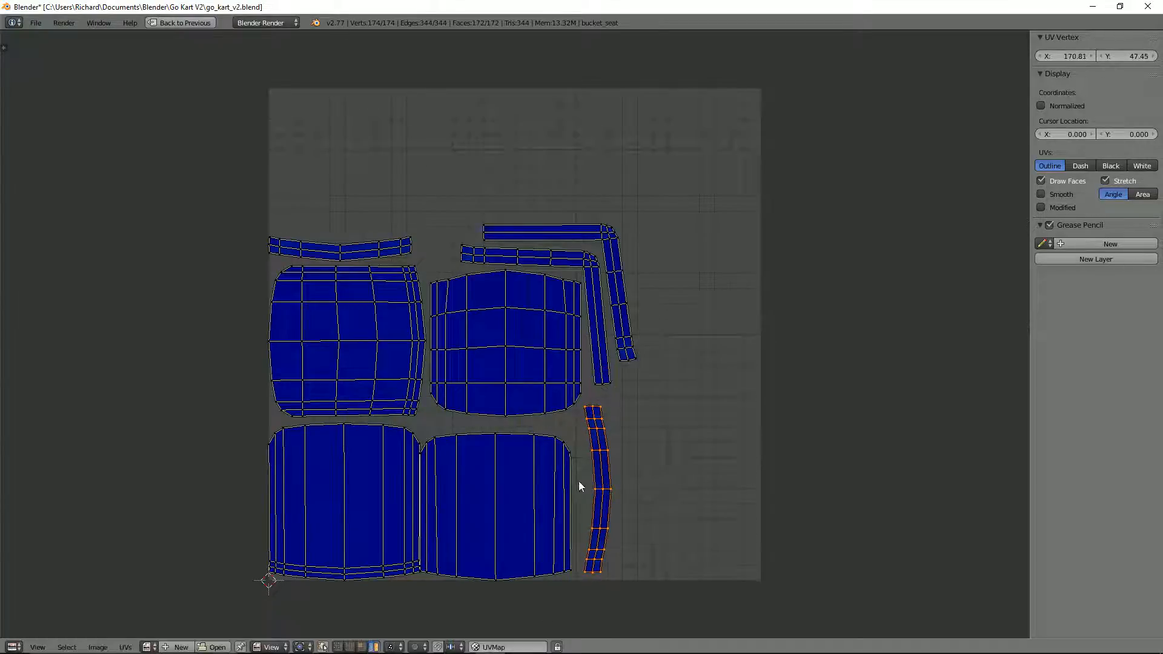
# Step: Move the striped island beside the upright strip to leave a gap from its neighbouring large island
pyautogui.rightClick(563, 455)
pyautogui.press('r')
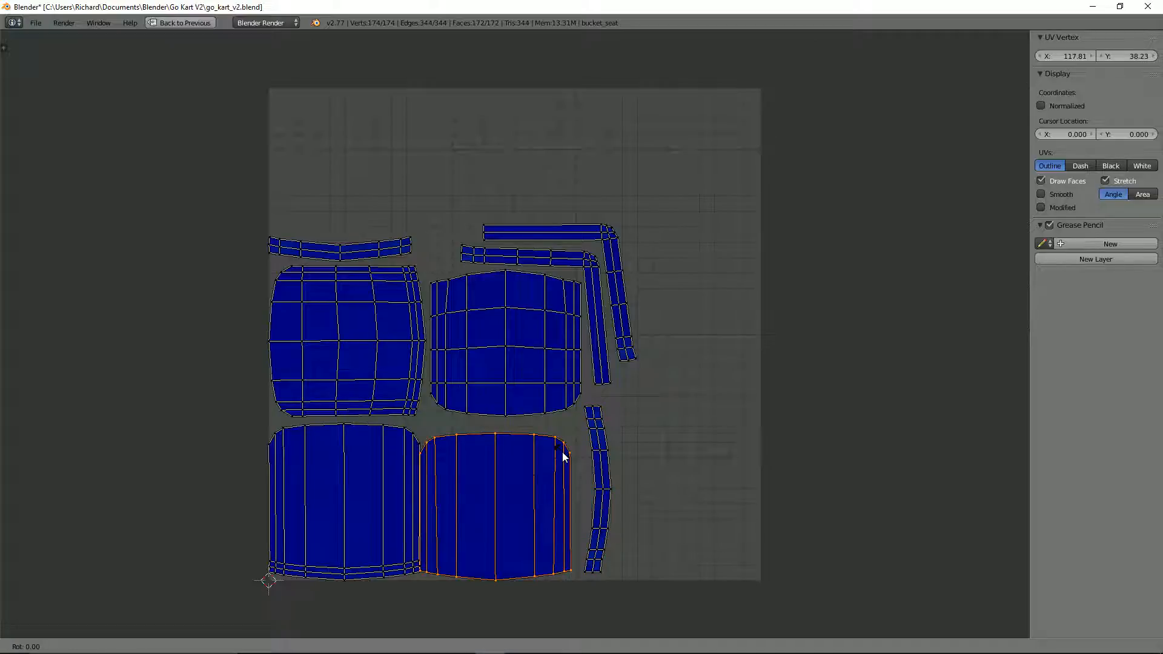
pyautogui.rightClick(562, 457)
pyautogui.press('g')
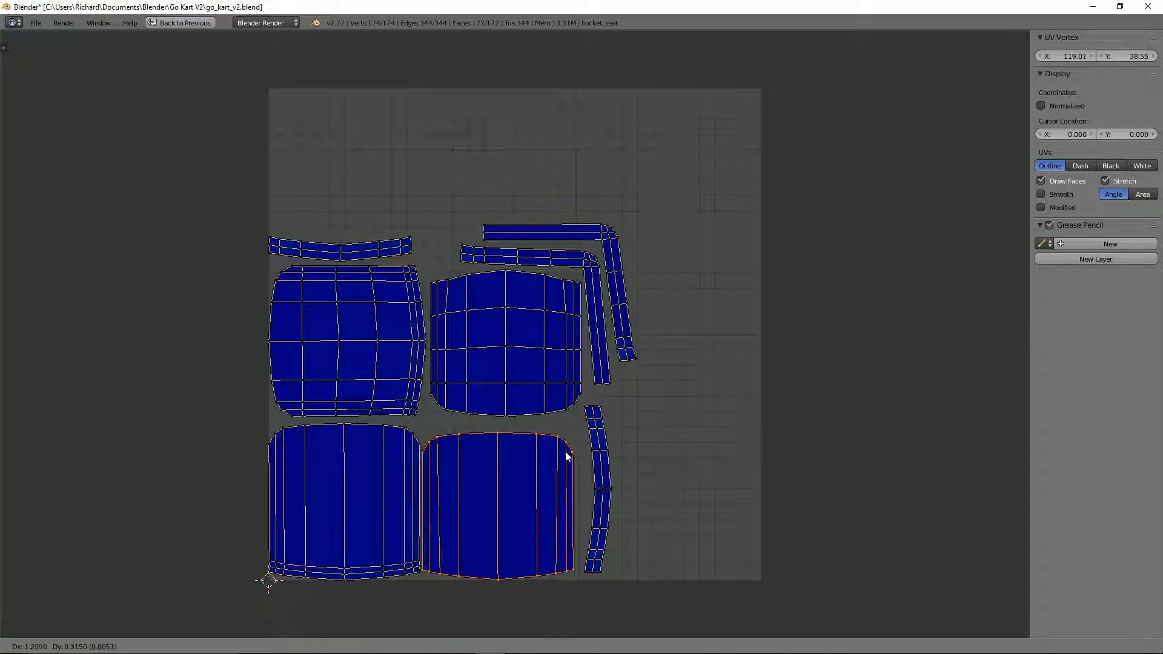
pyautogui.click(562, 454)
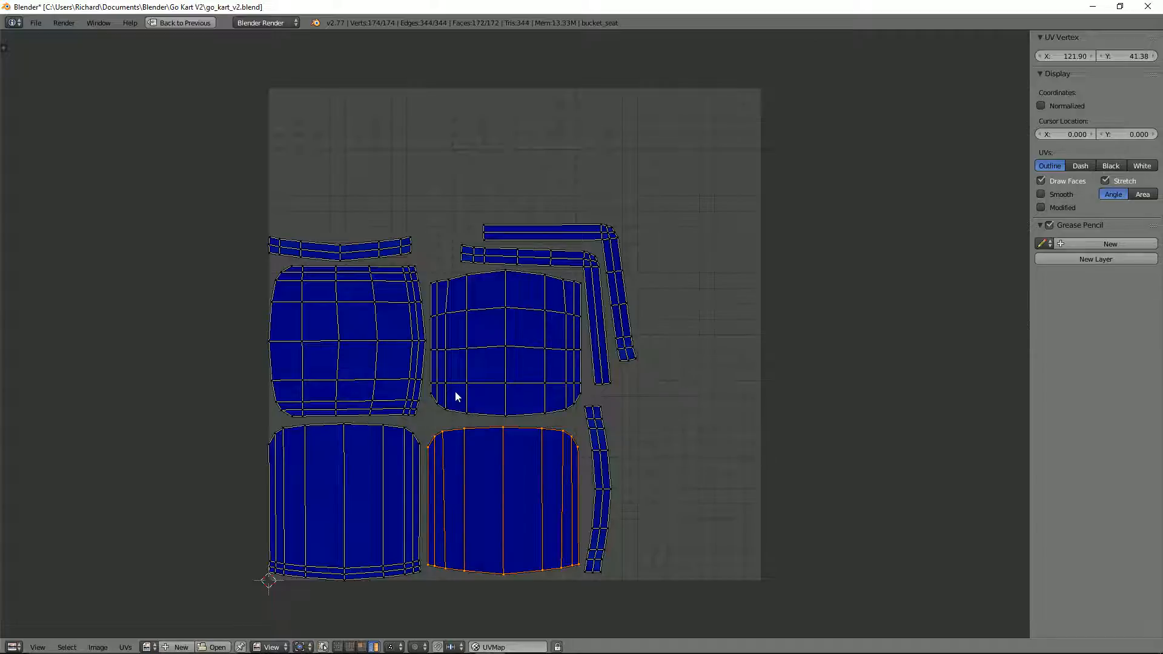
# Step: Select all UV islands, centre them in the UV square and scale them up until they nearly fill it
pyautogui.press('a')
pyautogui.press('g')
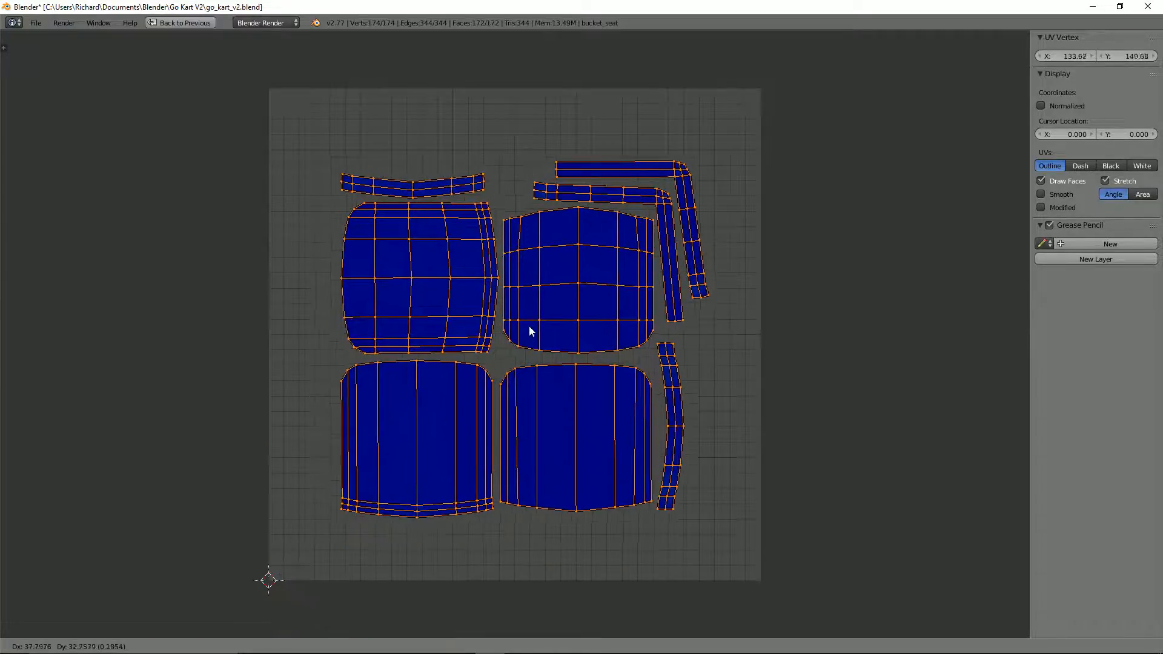
pyautogui.click(526, 326)
pyautogui.press('s')
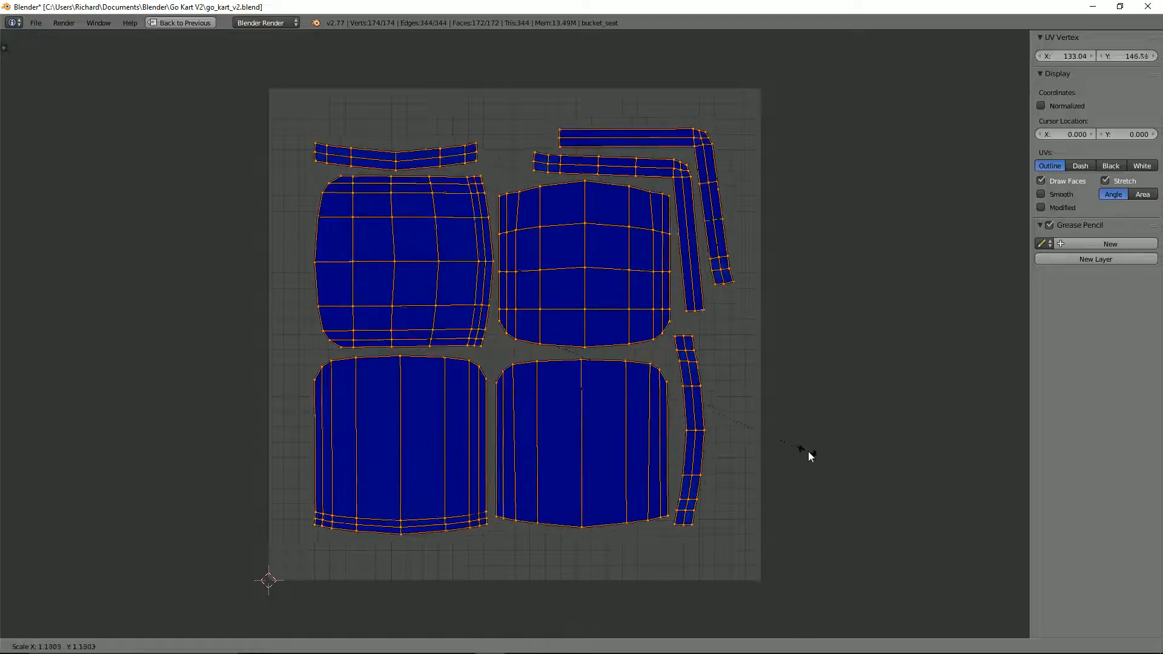
pyautogui.click(845, 468)
pyautogui.press('g')
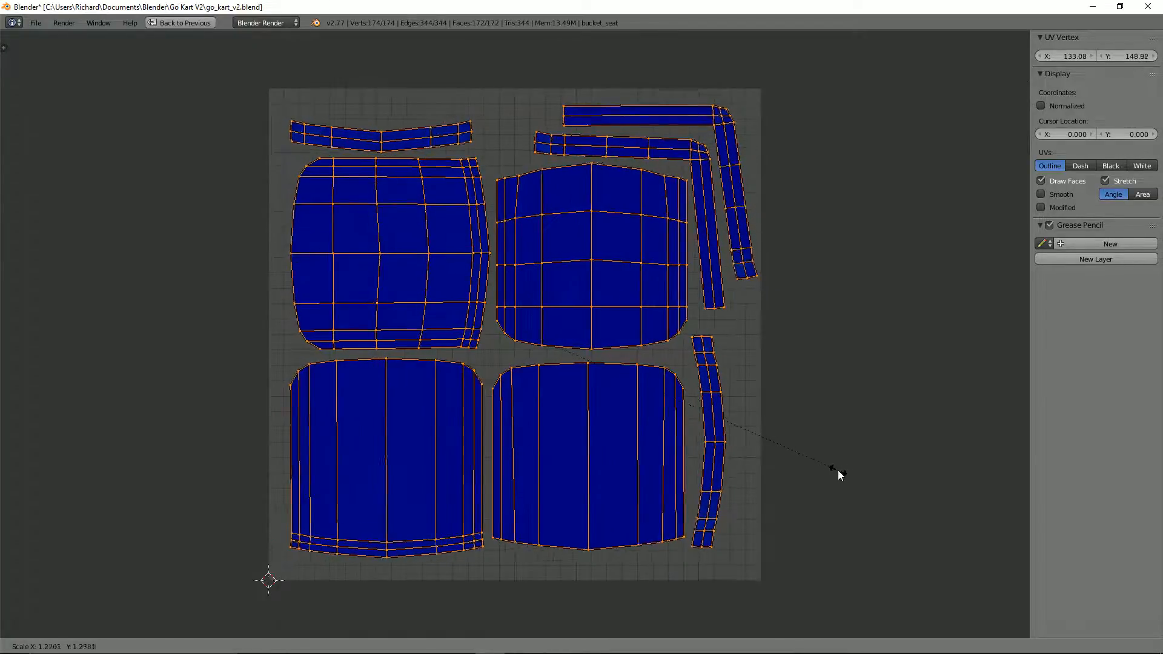
pyautogui.click(828, 470)
pyautogui.press('s')
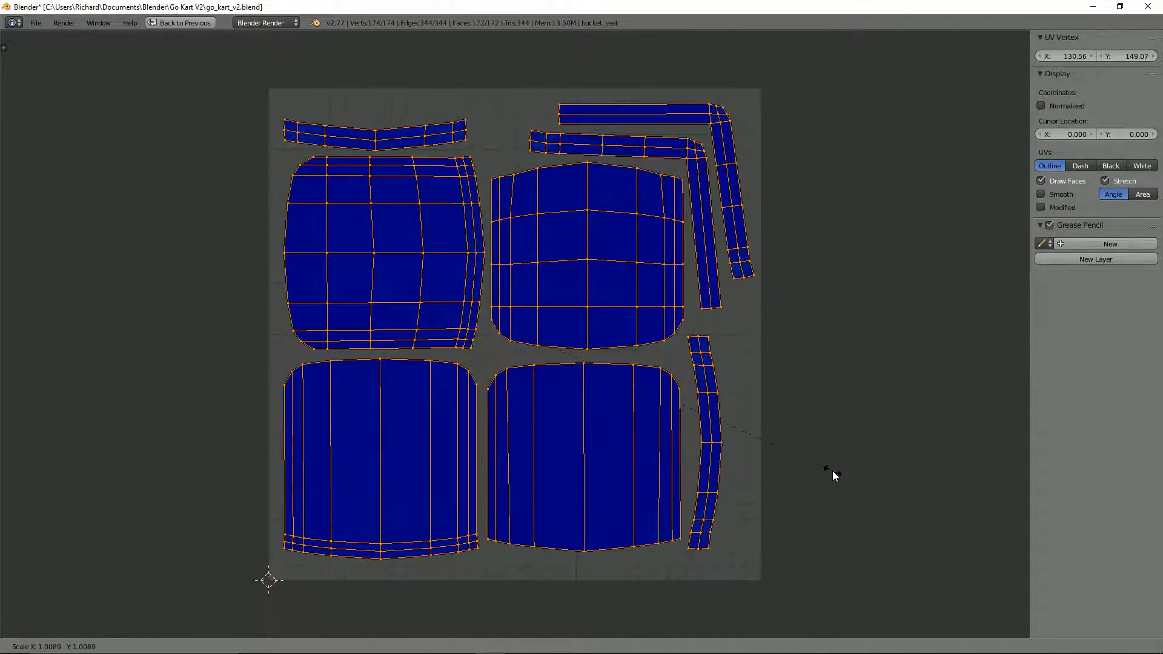
pyautogui.click(835, 478)
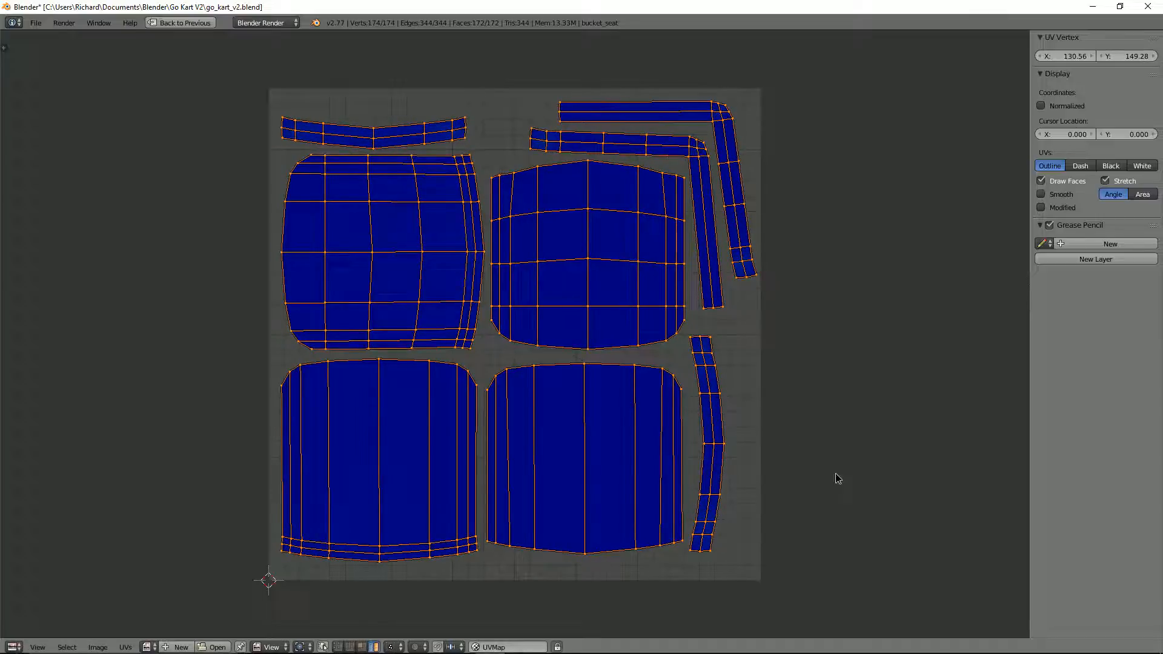
pyautogui.click(814, 439)
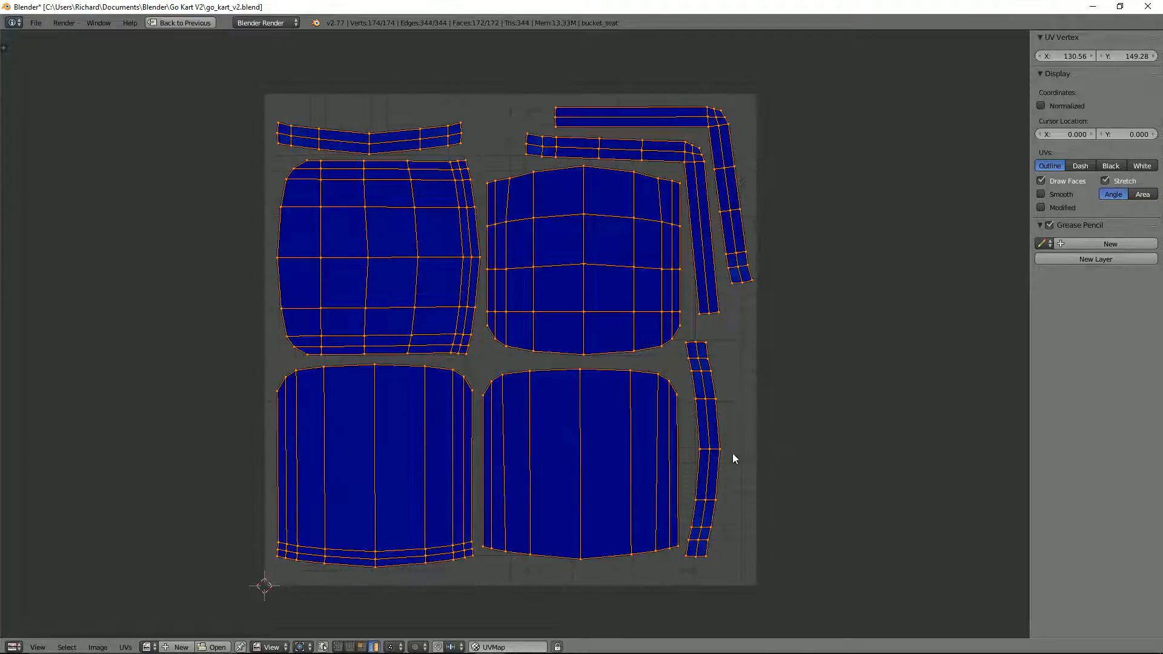
# Step: Fine-tune the scale of the whole UV layout and nudge it so all islands sit inside the square's borders
pyautogui.scroll(-3, 732, 448)
pyautogui.scroll(1, 729, 421)
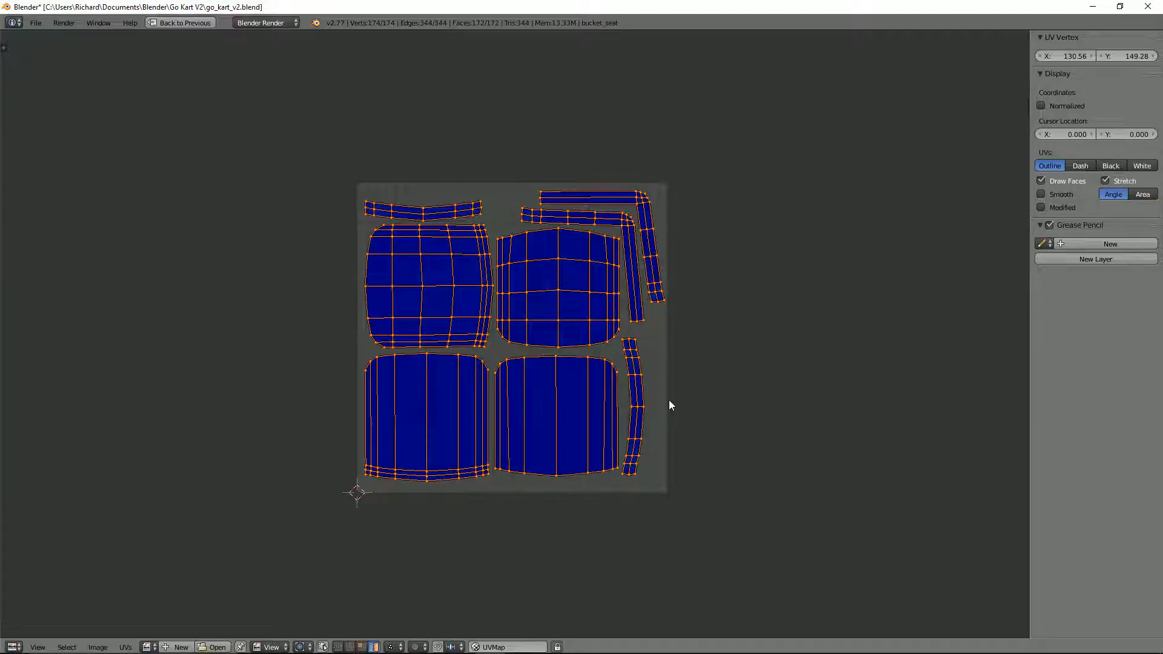
pyautogui.press('s')
pyautogui.click(688, 395)
pyautogui.press('g')
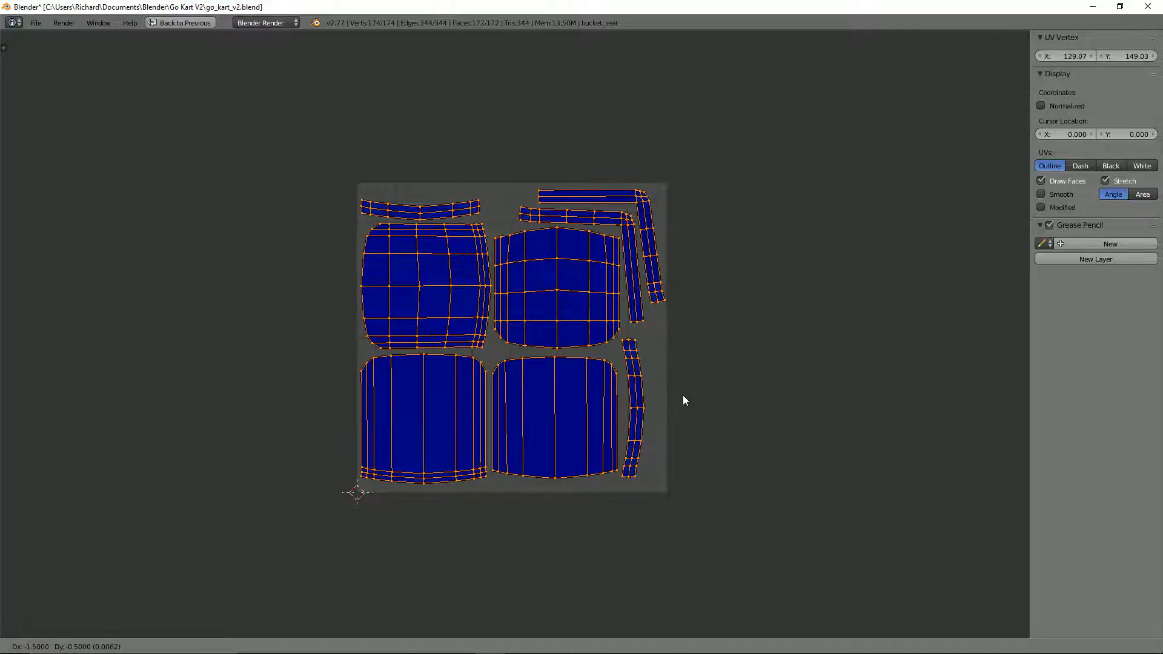
pyautogui.click(683, 396)
pyautogui.scroll(1, 488, 369)
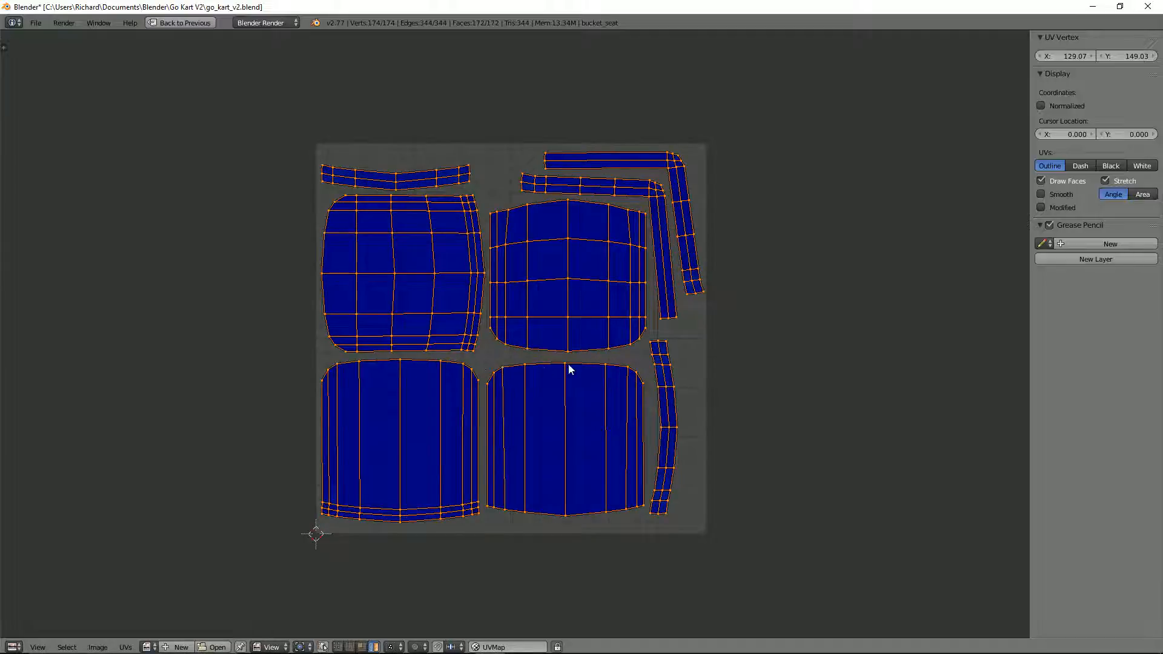
pyautogui.scroll(1, 495, 362)
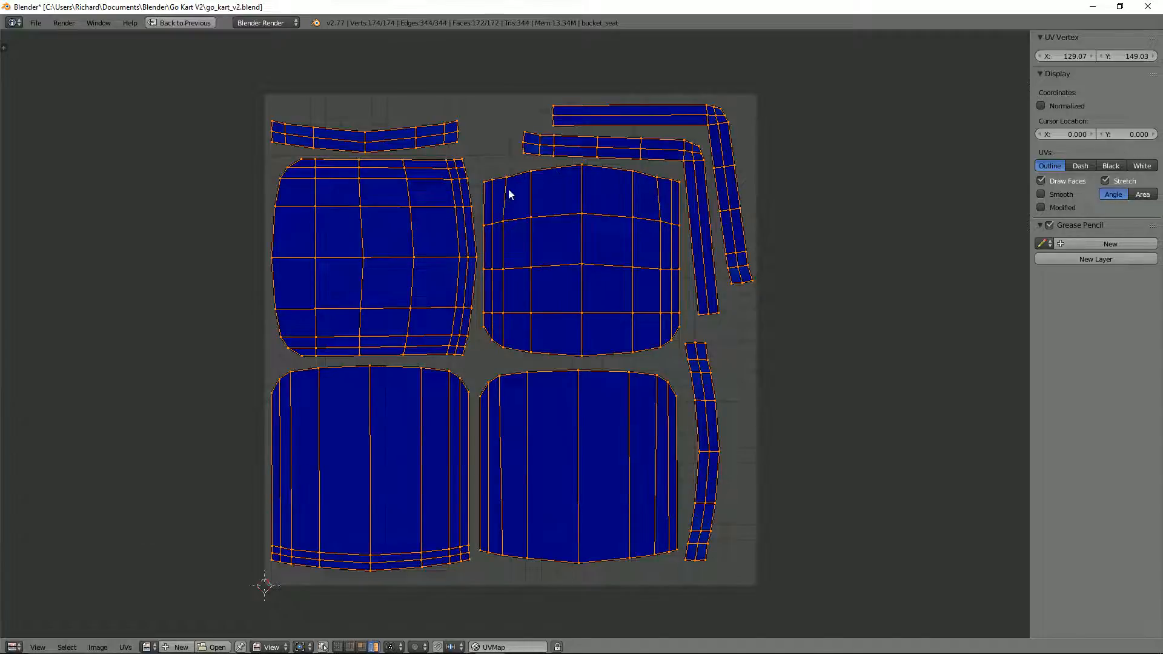
# Step: Restore the split editor layout and look over the bucket seat model alongside its UV map
pyautogui.hotkey('ctrl', 'Up')
pyautogui.scroll(-2, 690, 291)
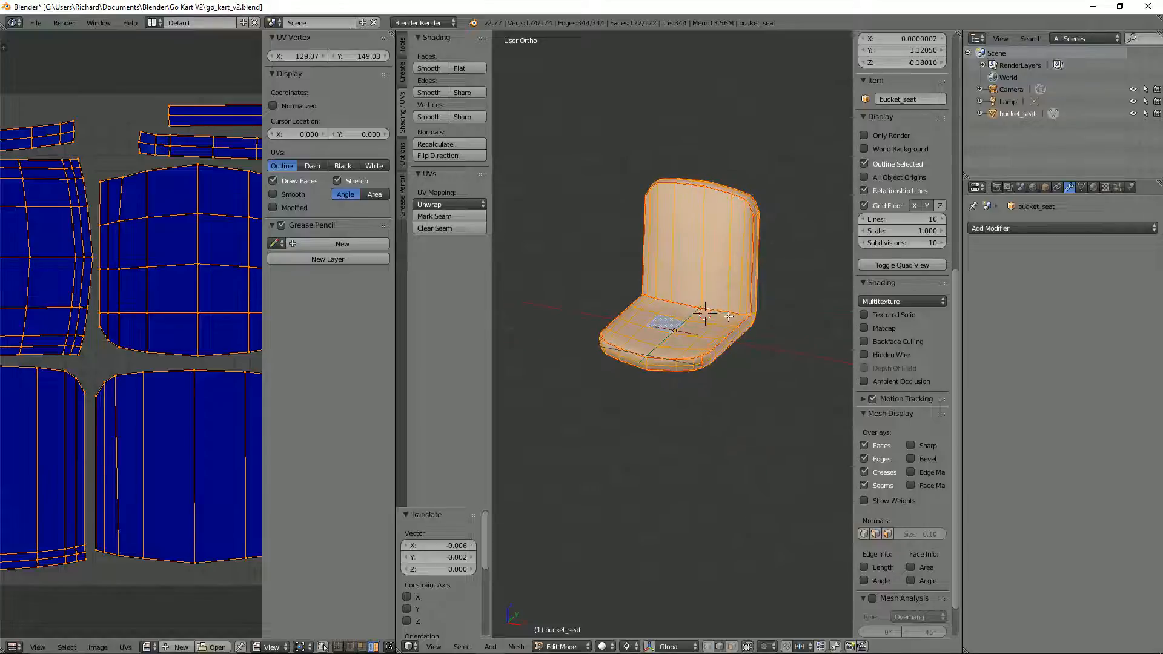
pyautogui.moveTo(728, 316); pyautogui.dragTo(700, 363, button='middle')
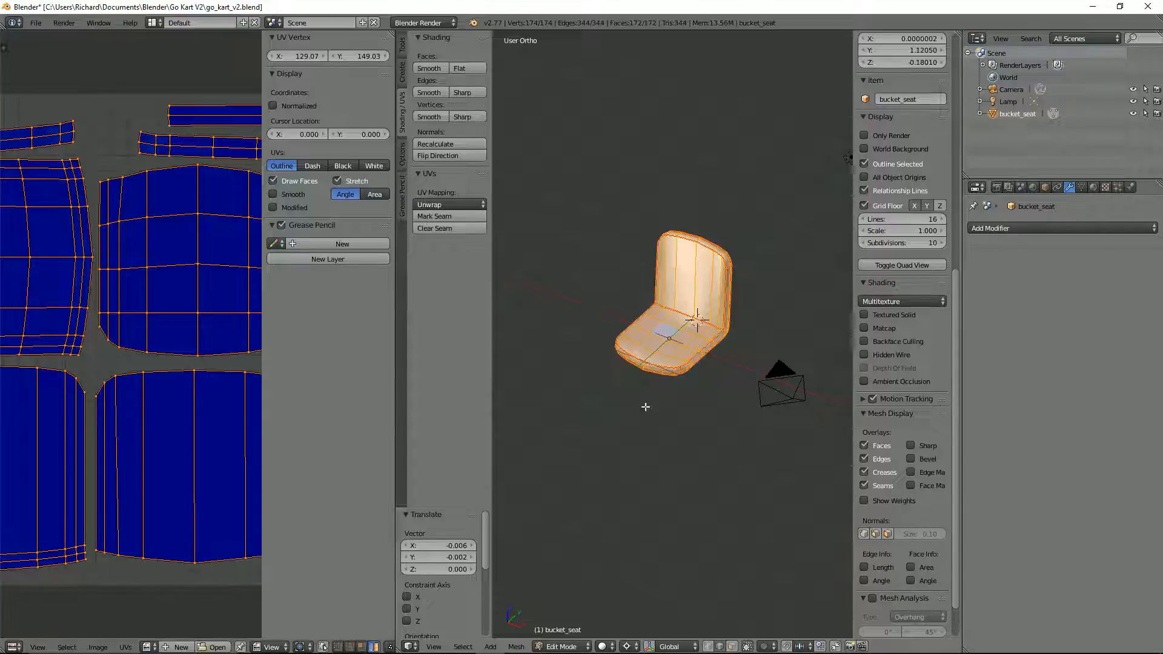
pyautogui.scroll(-1, 156, 294)
pyautogui.scroll(-1, 156, 297)
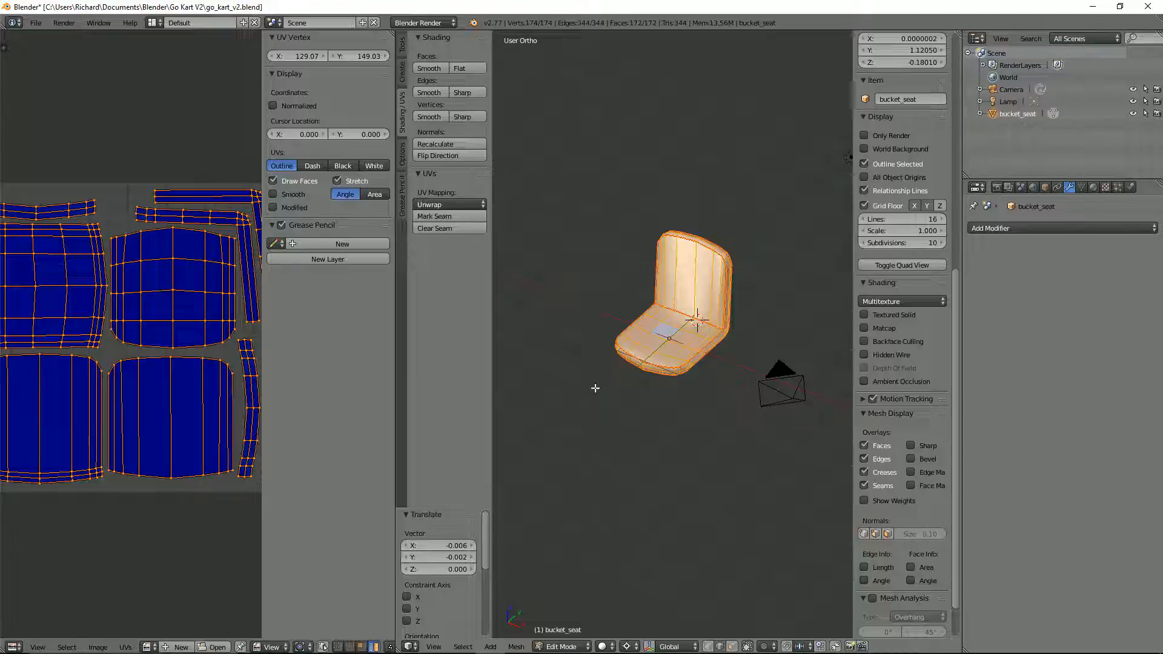
# Step: Switch to Unity and view the textured example go-kart from further away
pyautogui.hotkey('alt', 'Tab')
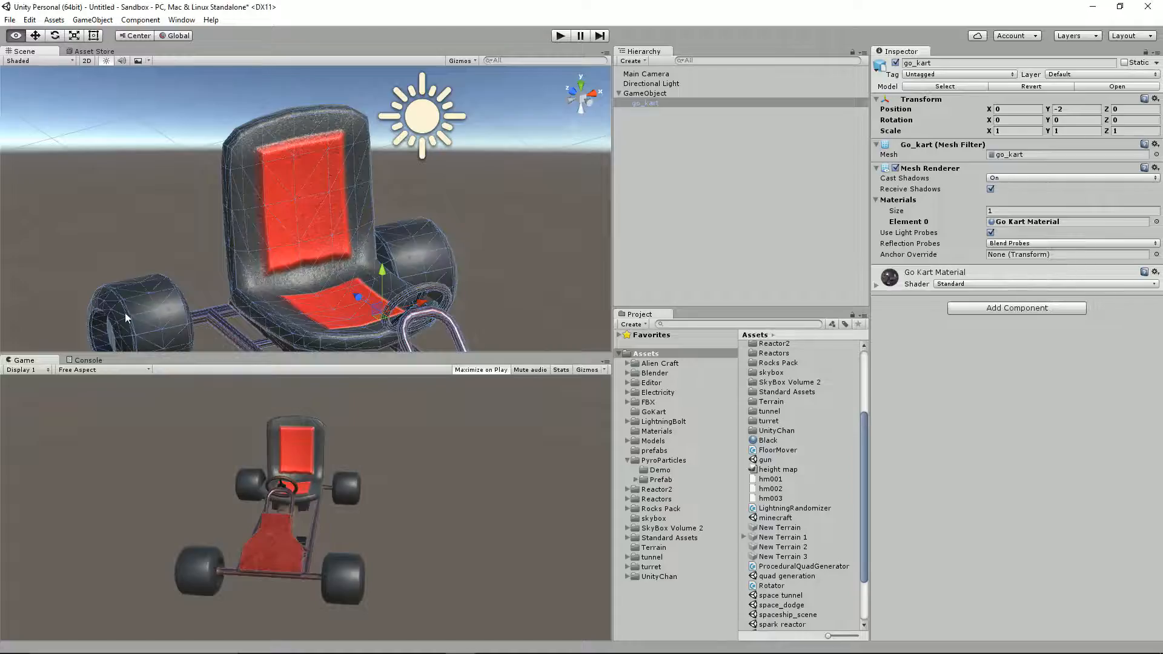
pyautogui.scroll(-6, 323, 175)
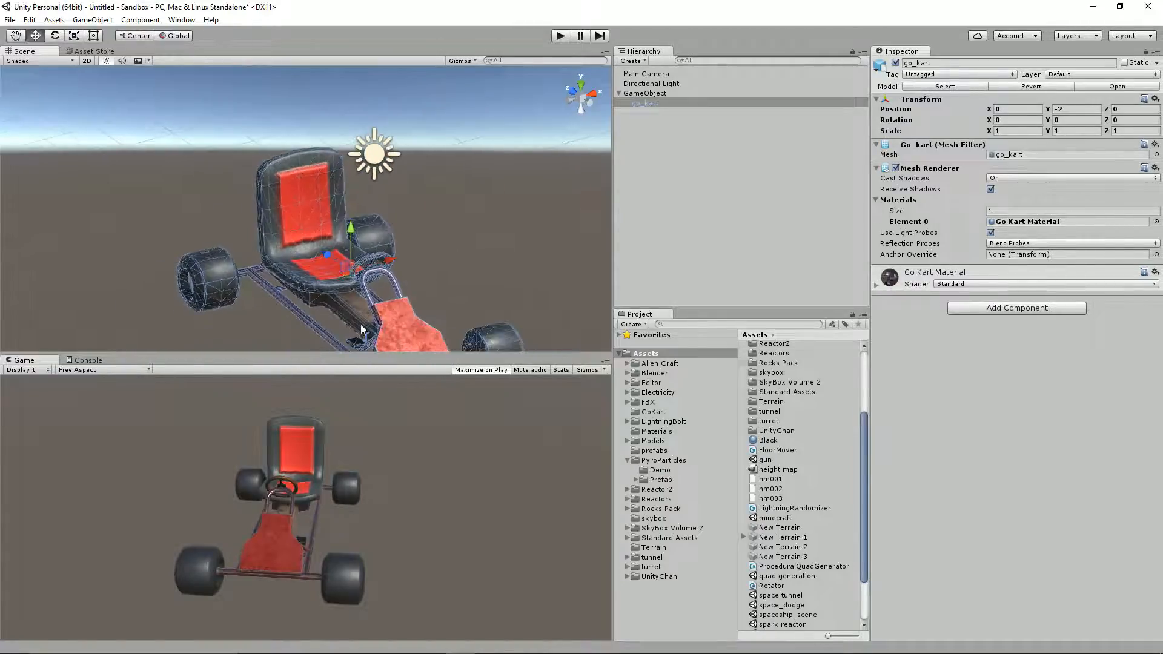
# Step: Inspect the textured go-kart in Unity's scene from the front and side, including its wheels and frame
pyautogui.moveTo(325, 175); pyautogui.dragTo(383, 285, button='middle')
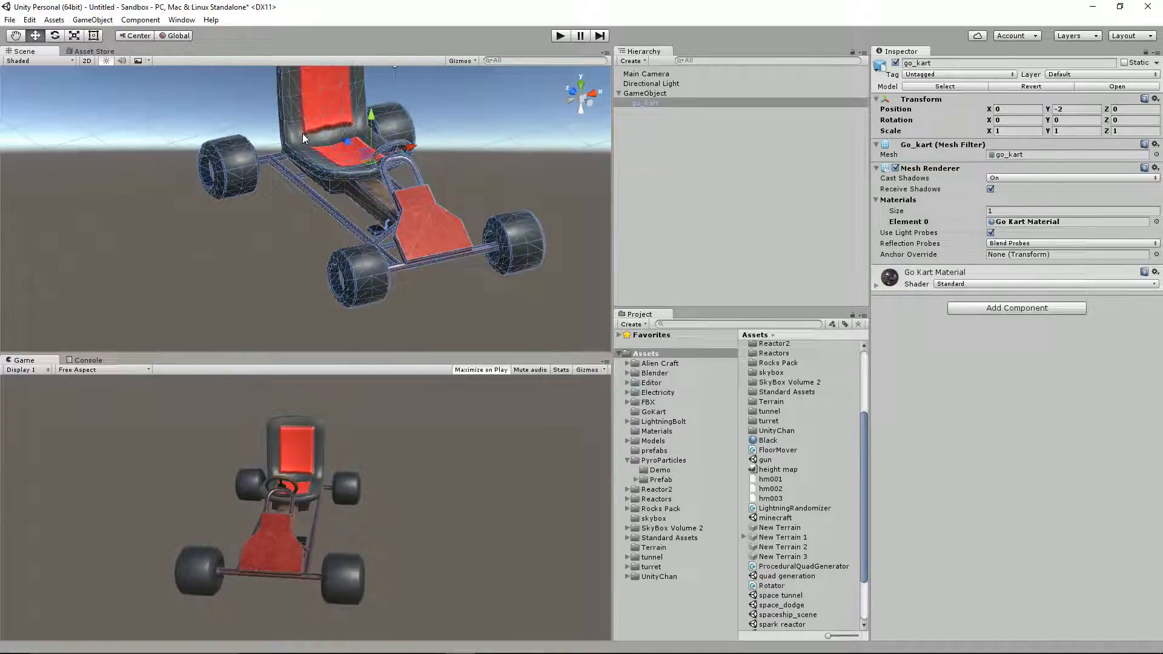
pyautogui.keyDown('alt'); pyautogui.moveTo(357, 168); pyautogui.dragTo(70, 147); pyautogui.keyUp('alt')
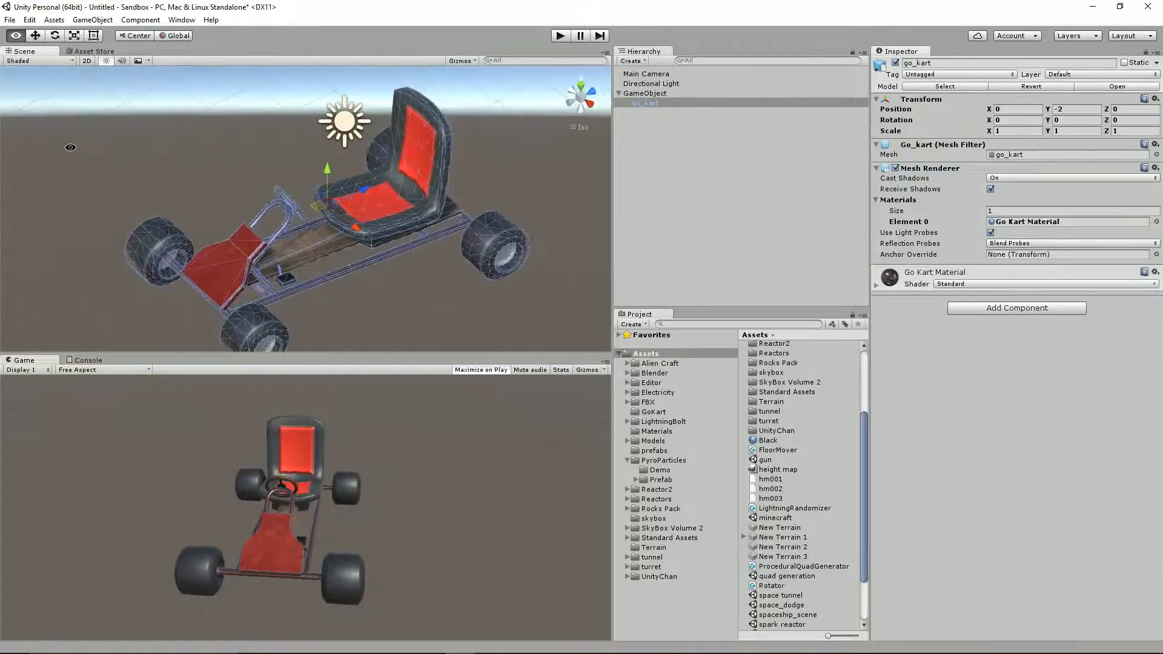
pyautogui.keyDown('alt'); pyautogui.moveTo(367, 241); pyautogui.dragTo(391, 266); pyautogui.keyUp('alt')
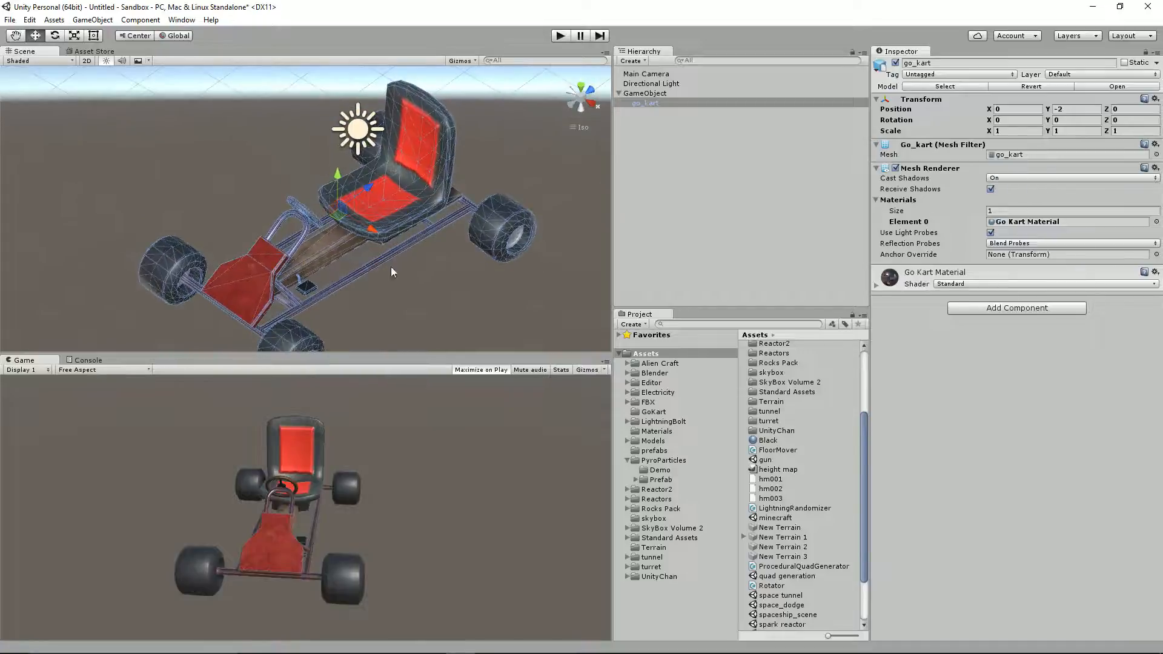
# Step: Switch to Blender, return the bucket seat to Object Mode and add a cylinder mesh at the 3D cursor
pyautogui.hotkey('alt', 'Tab')
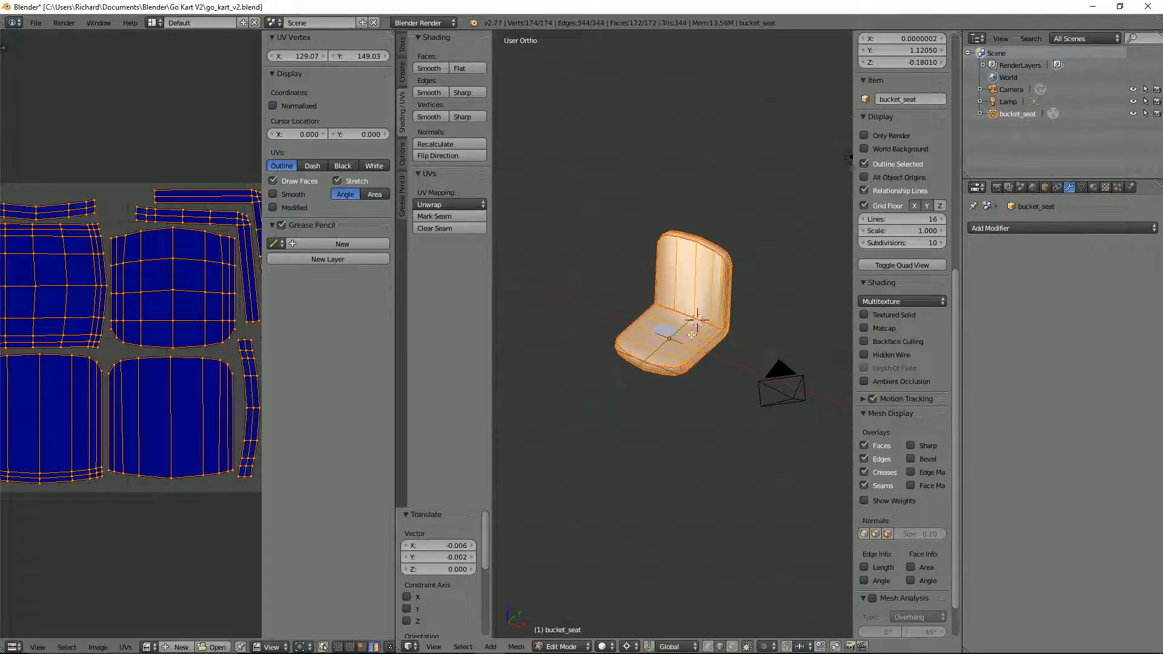
pyautogui.moveTo(691, 334); pyautogui.dragTo(661, 349, button='middle')
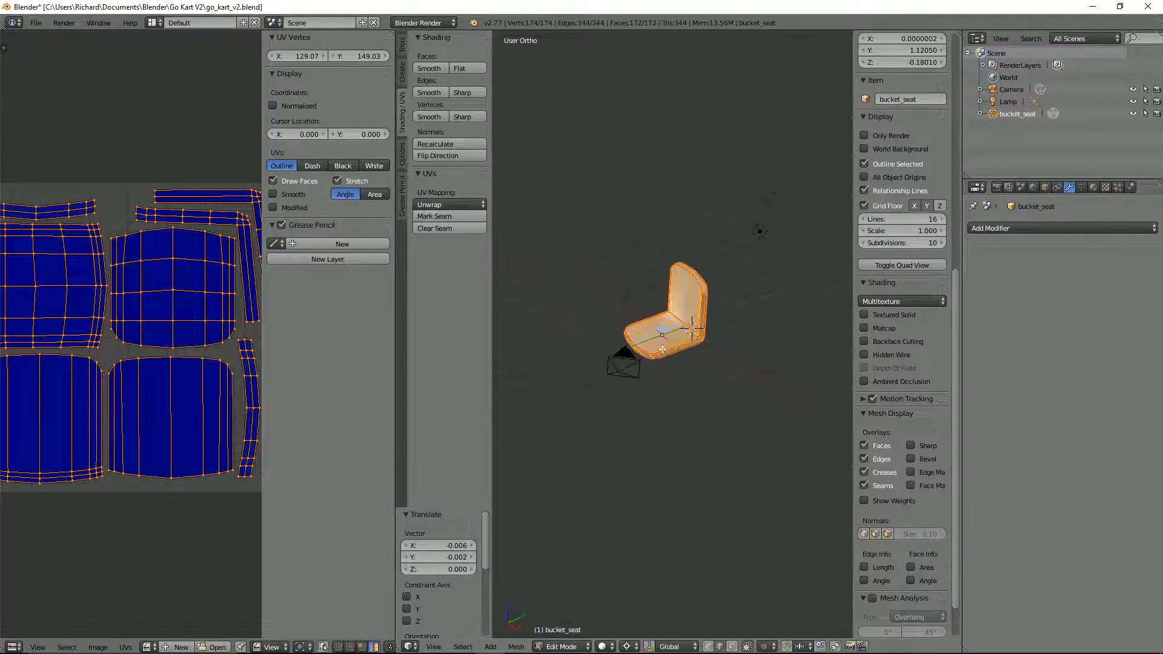
pyautogui.press('Tab')
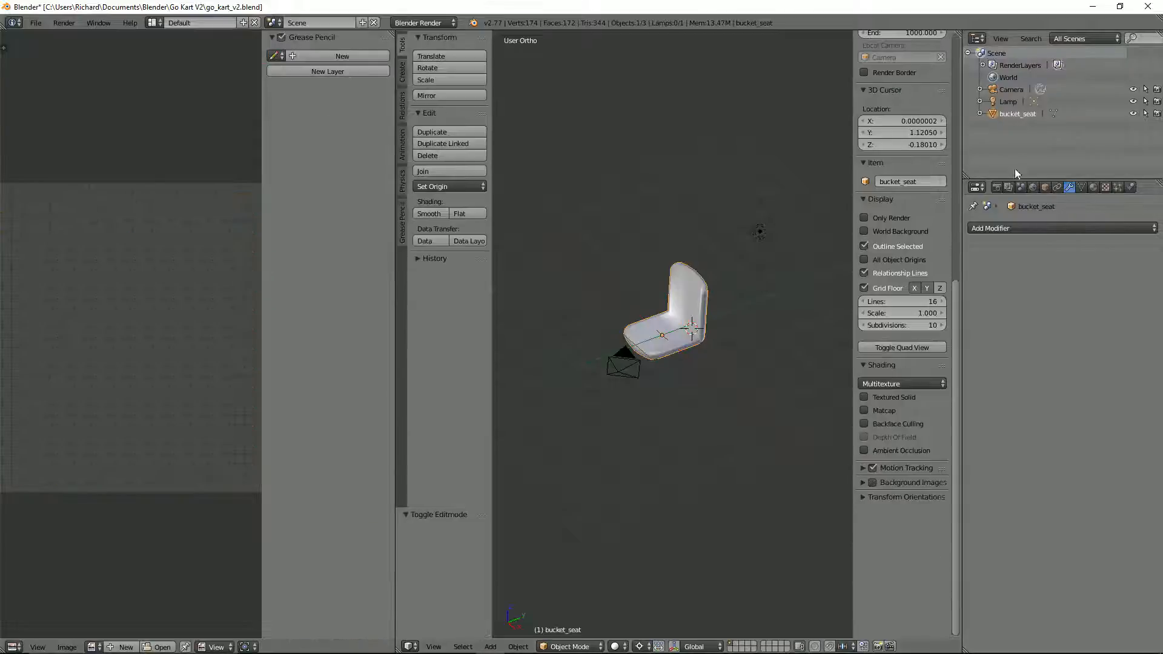
pyautogui.hotkey('shift', 'a')
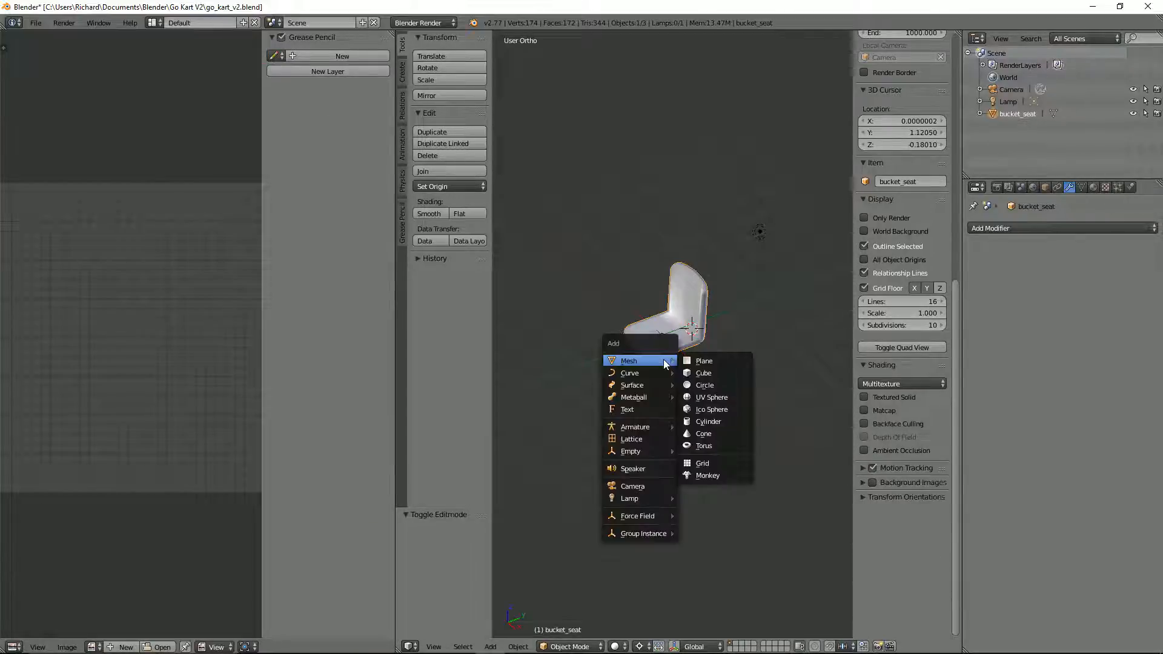
pyautogui.click(704, 423)
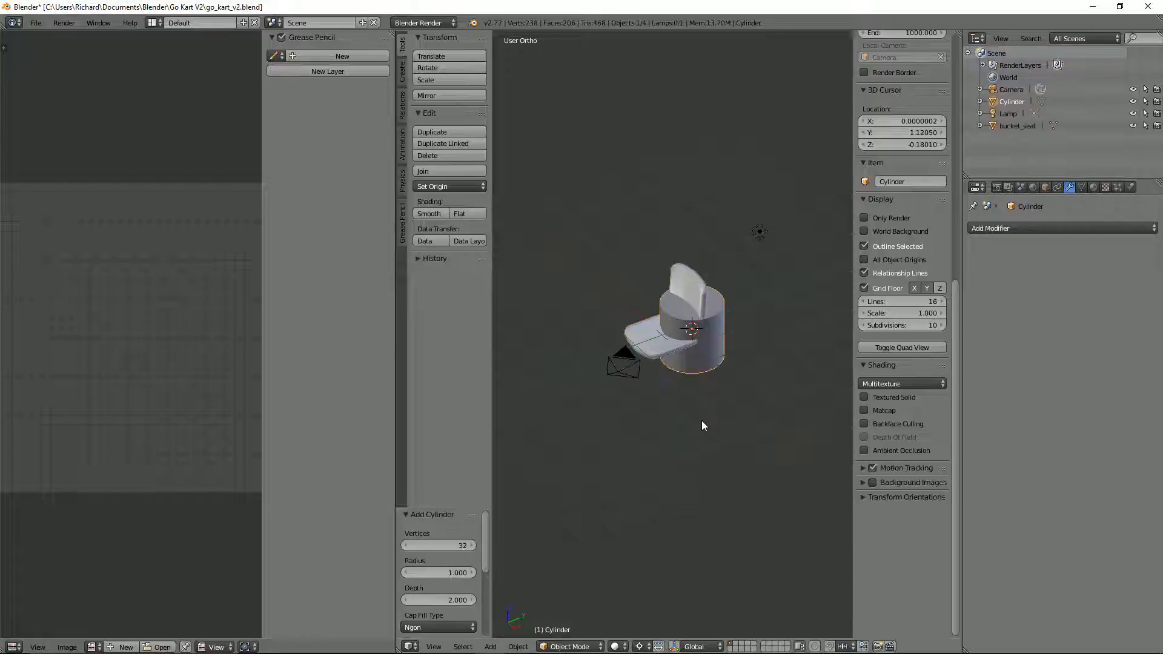
# Step: Reduce the new cylinder to 24 vertices, and further down to 16
pyautogui.click(468, 543)
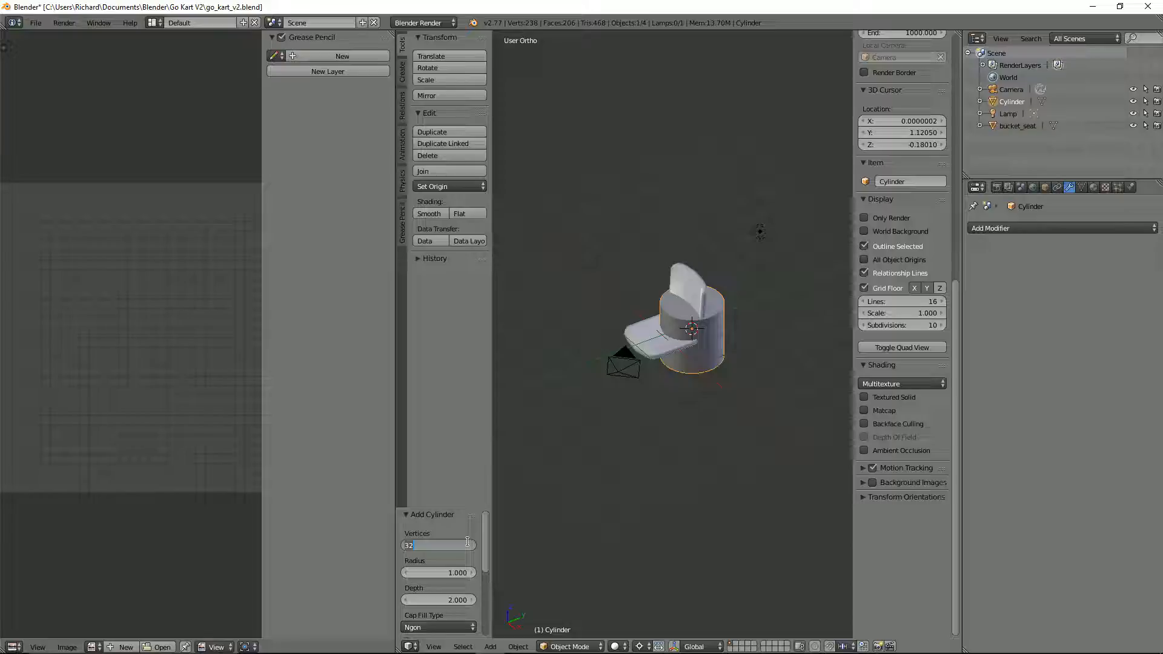
pyautogui.write('24')
pyautogui.press('Return')
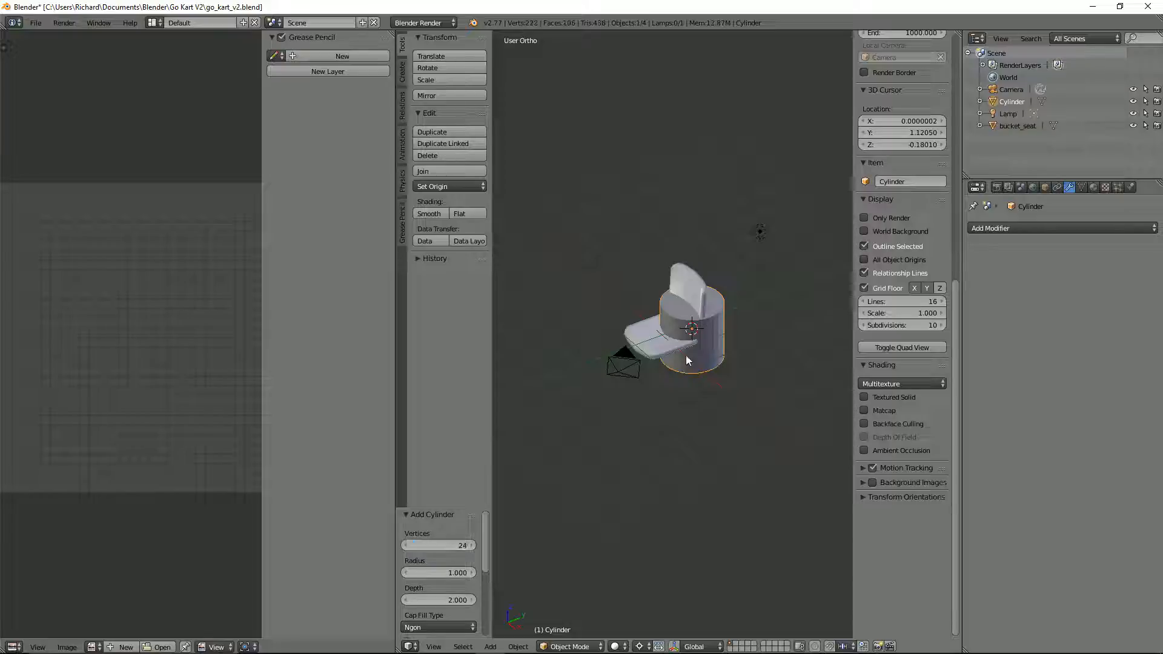
pyautogui.scroll(2, 689, 360)
pyautogui.scroll(1, 706, 321)
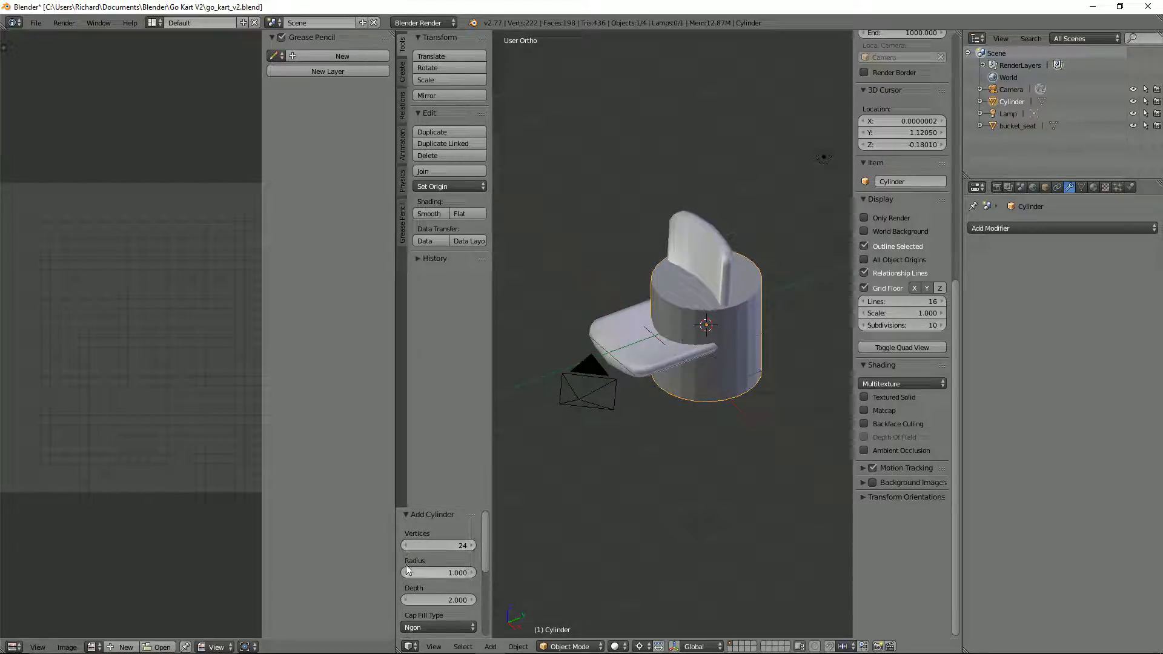
pyautogui.click(405, 546)
pyautogui.click(405, 546)
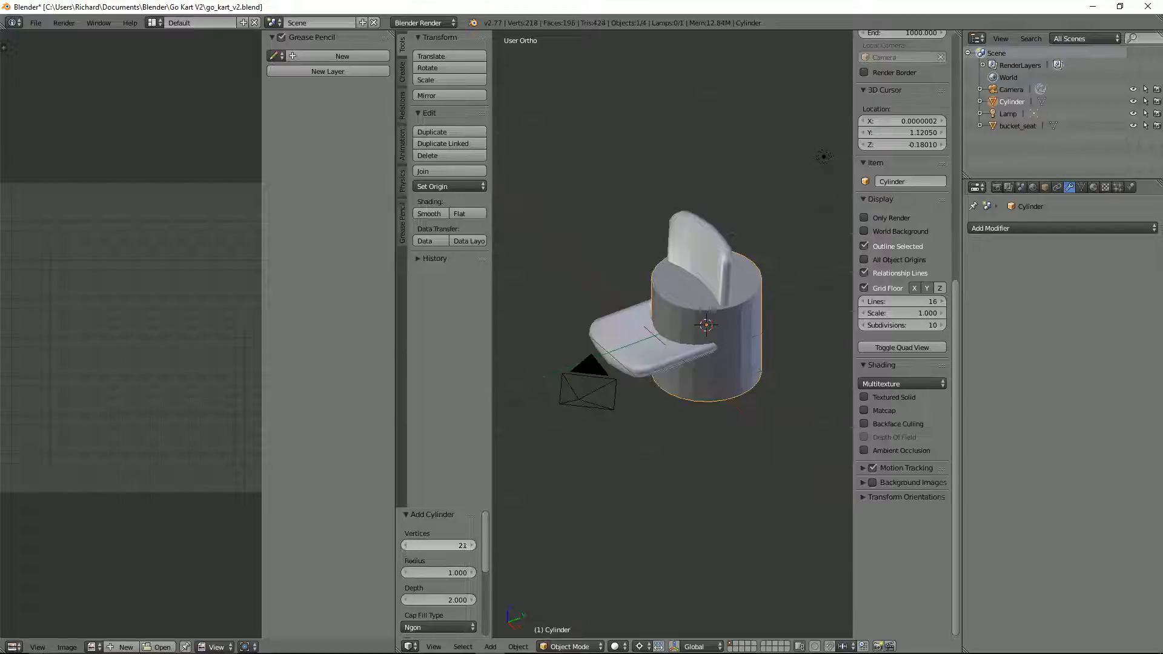
pyautogui.click(405, 546)
pyautogui.click(406, 546)
pyautogui.click(406, 546)
pyautogui.click(406, 547)
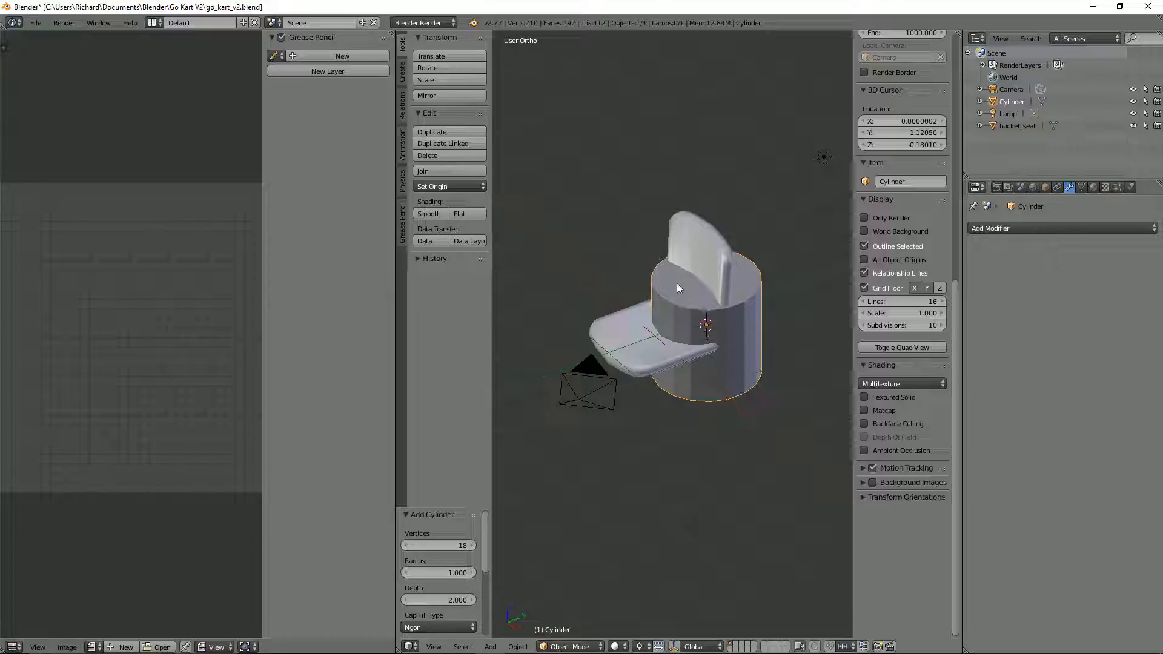
pyautogui.click(405, 545)
pyautogui.click(406, 545)
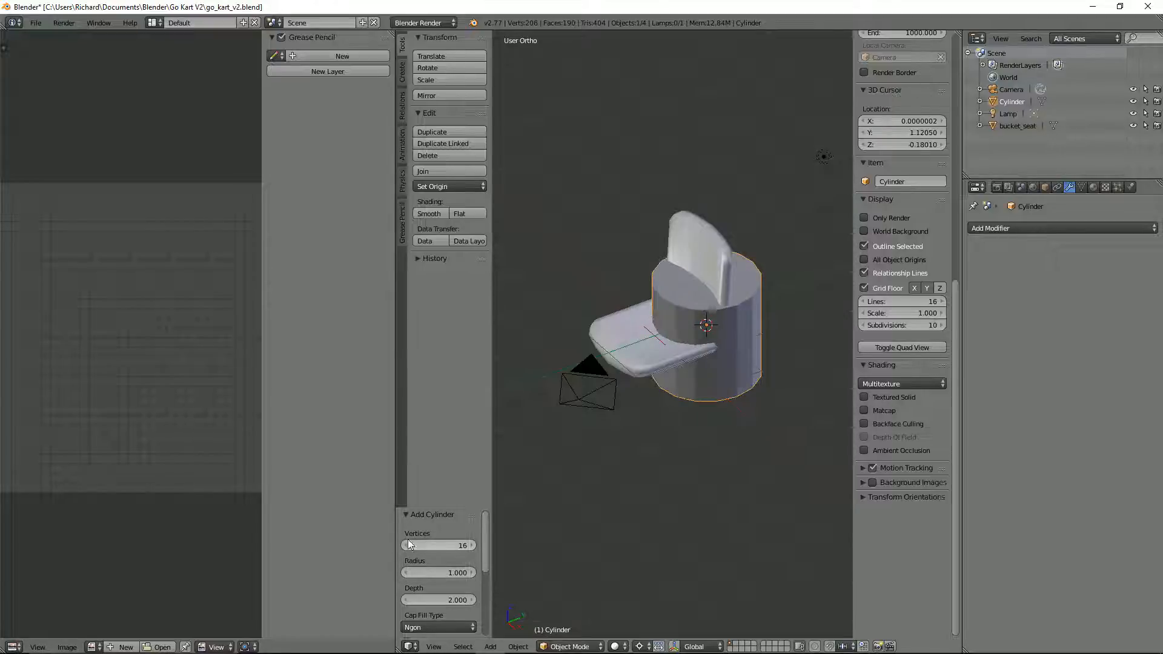
# Step: Rotate the cylinder 90° about the global Y axis so it lies on its side
pyautogui.moveTo(735, 325)
pyautogui.mouseDown(button='middle')
pyautogui.moveTo(704, 366)
pyautogui.moveTo(704, 415)
pyautogui.moveTo(743, 301)
pyautogui.moveTo(726, 329)
pyautogui.mouseUp(button='middle')
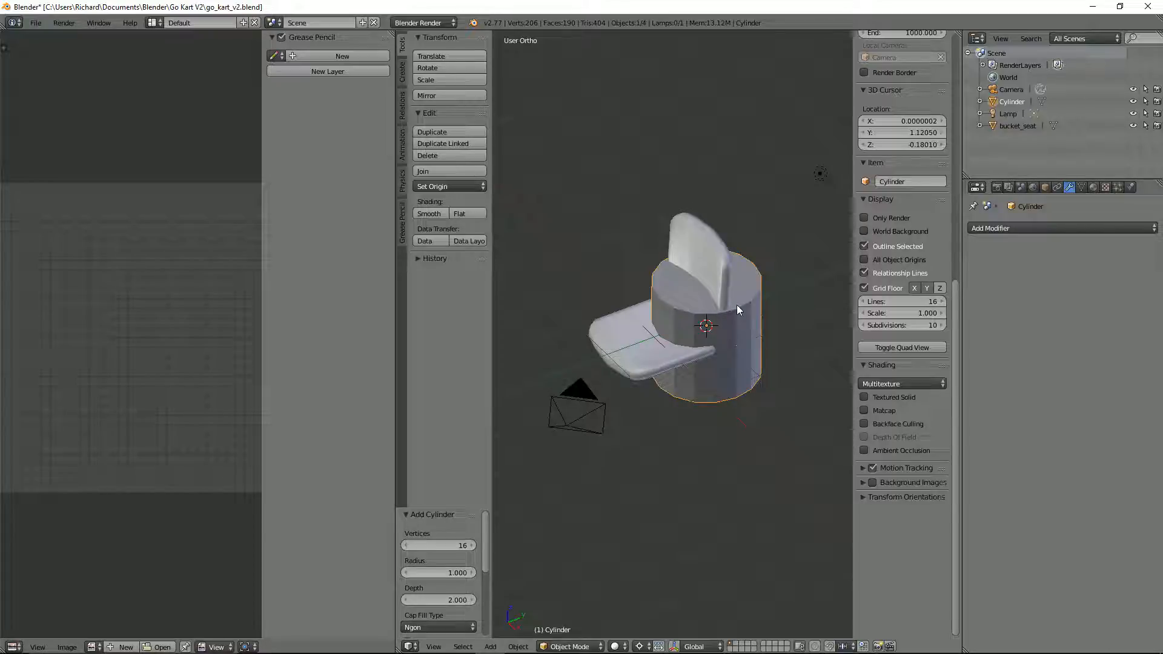
pyautogui.press('KP_1')
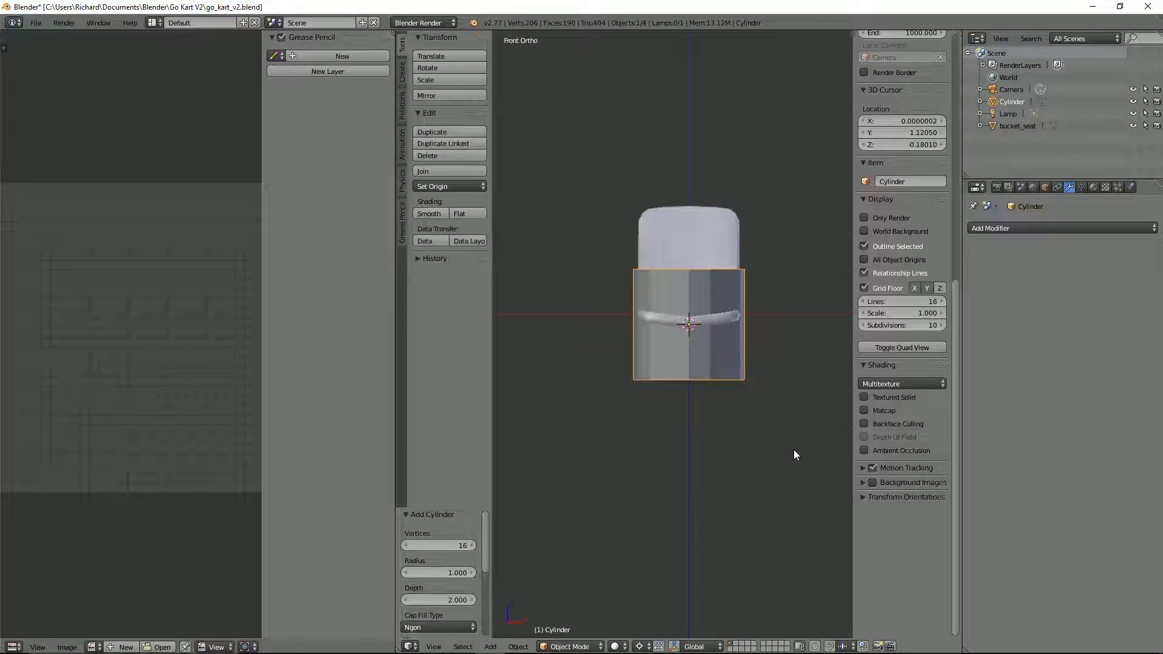
pyautogui.press('r')
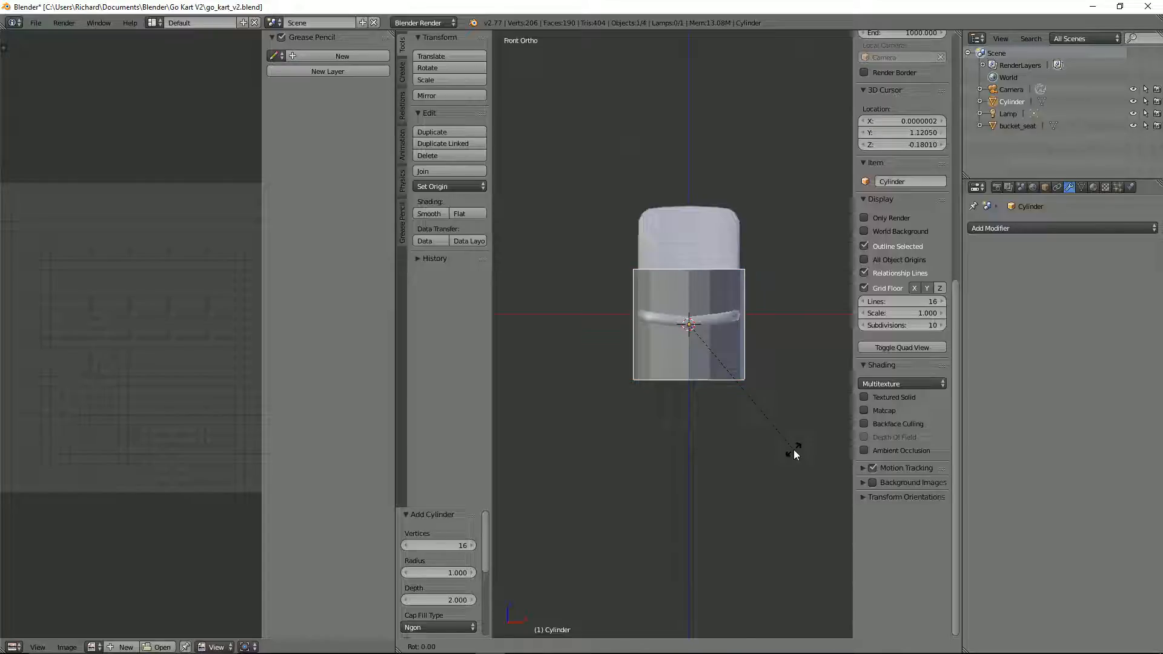
pyautogui.press('y')
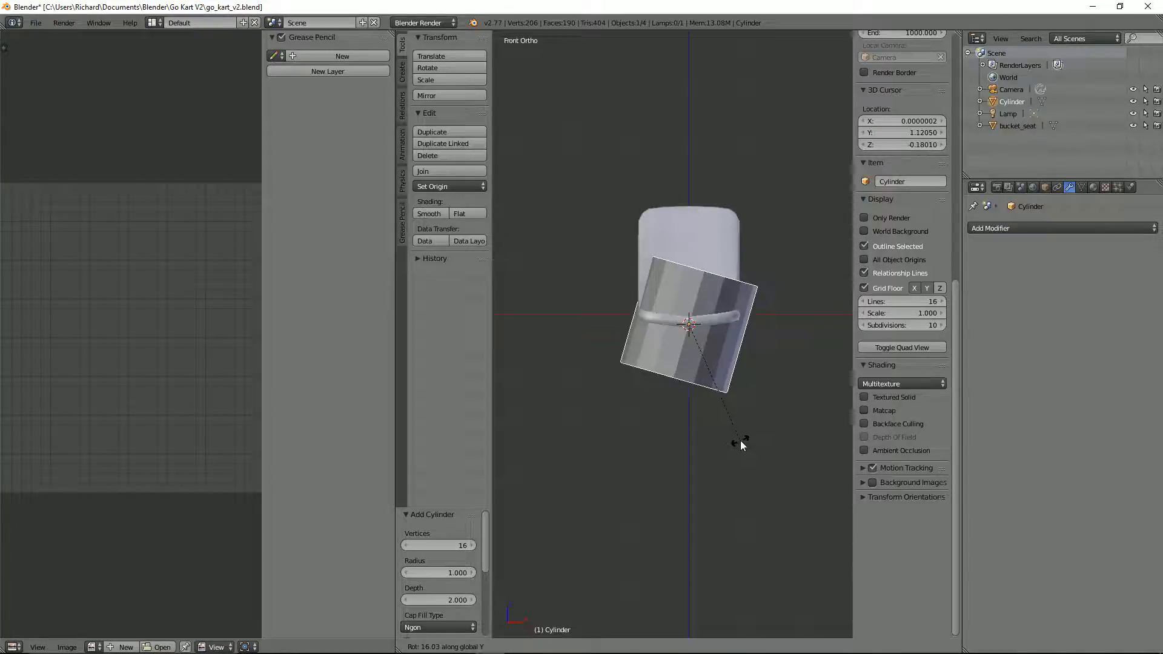
pyautogui.press('9')
pyautogui.press('0')
pyautogui.press('Return')
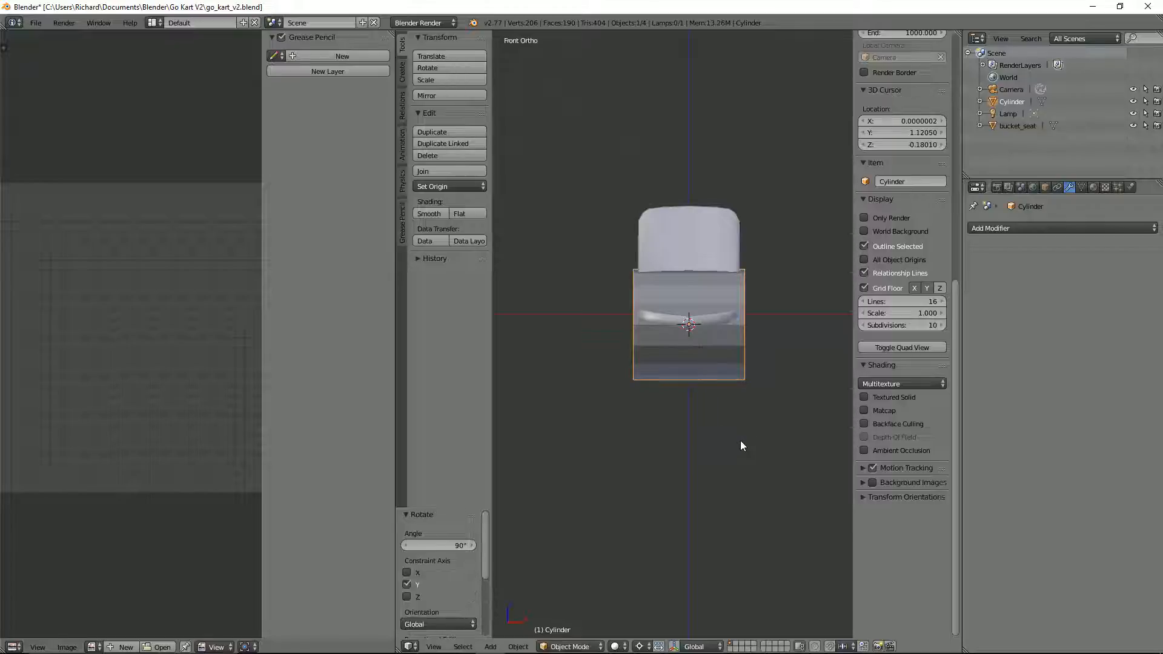
# Step: Scale the cylinder down uniformly to about 0.40, and narrow it along X by a factor of about 0.68
pyautogui.press('s')
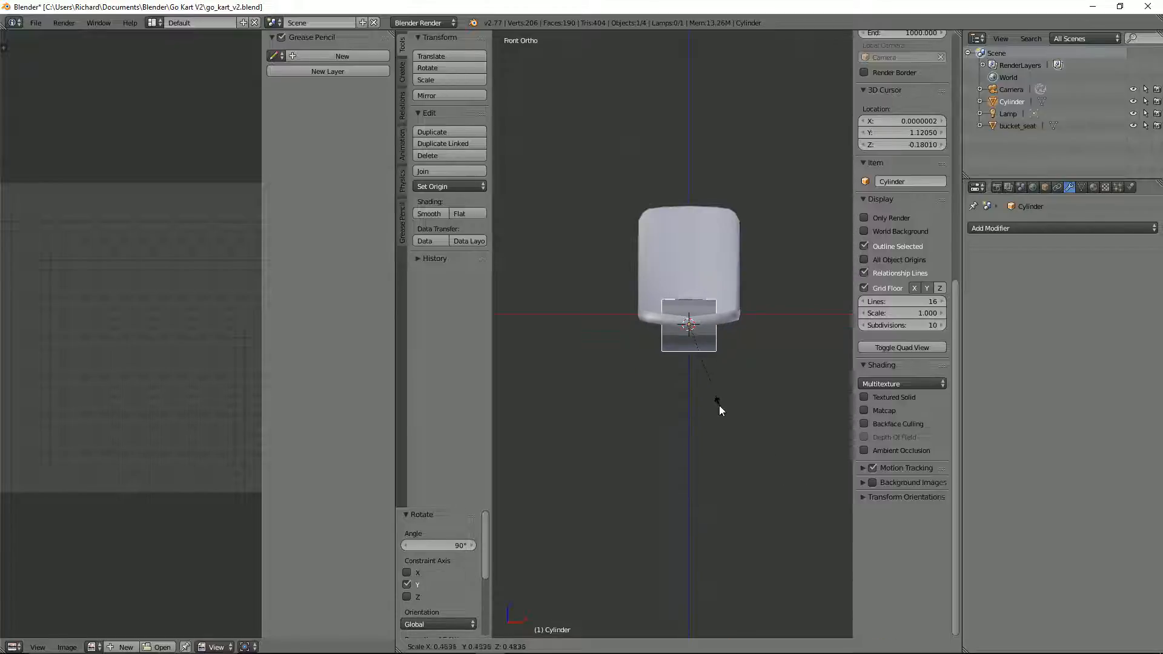
pyautogui.click(708, 395)
pyautogui.press('KP_7')
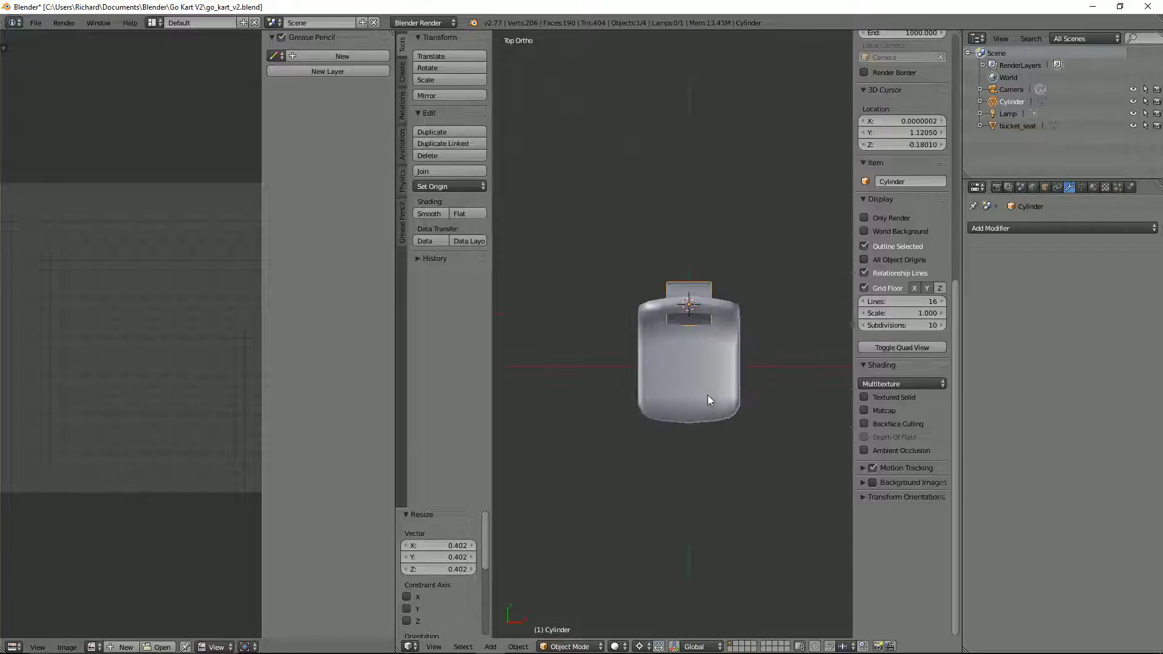
pyautogui.scroll(-3, 707, 395)
pyautogui.moveTo(707, 394); pyautogui.dragTo(682, 377, button='middle')
pyautogui.press('s')
pyautogui.press('x')
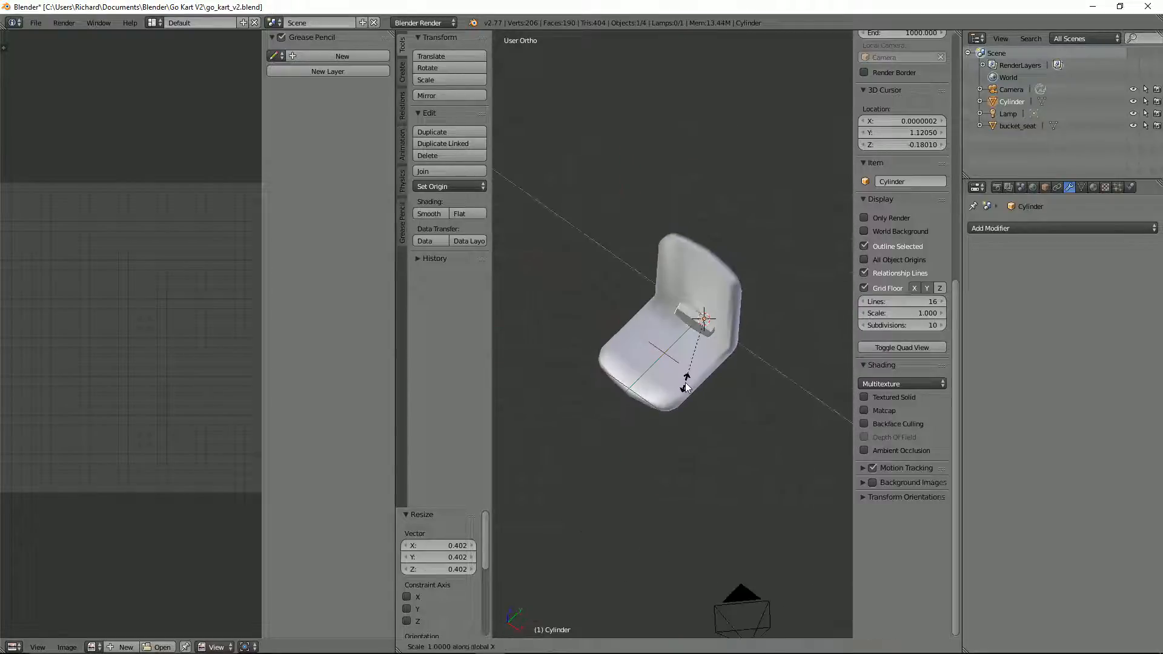
pyautogui.click(678, 350)
# Step: Hide the bucket seat and view the cylinder alone from the front
pyautogui.rightClick(678, 350)
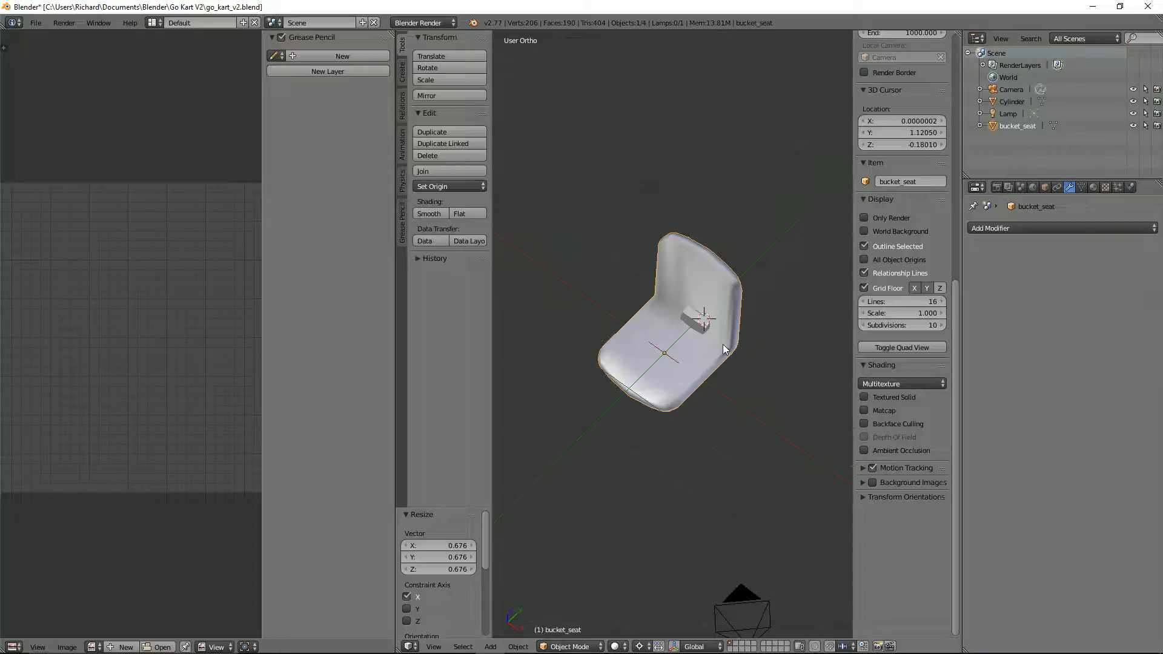
pyautogui.press('h')
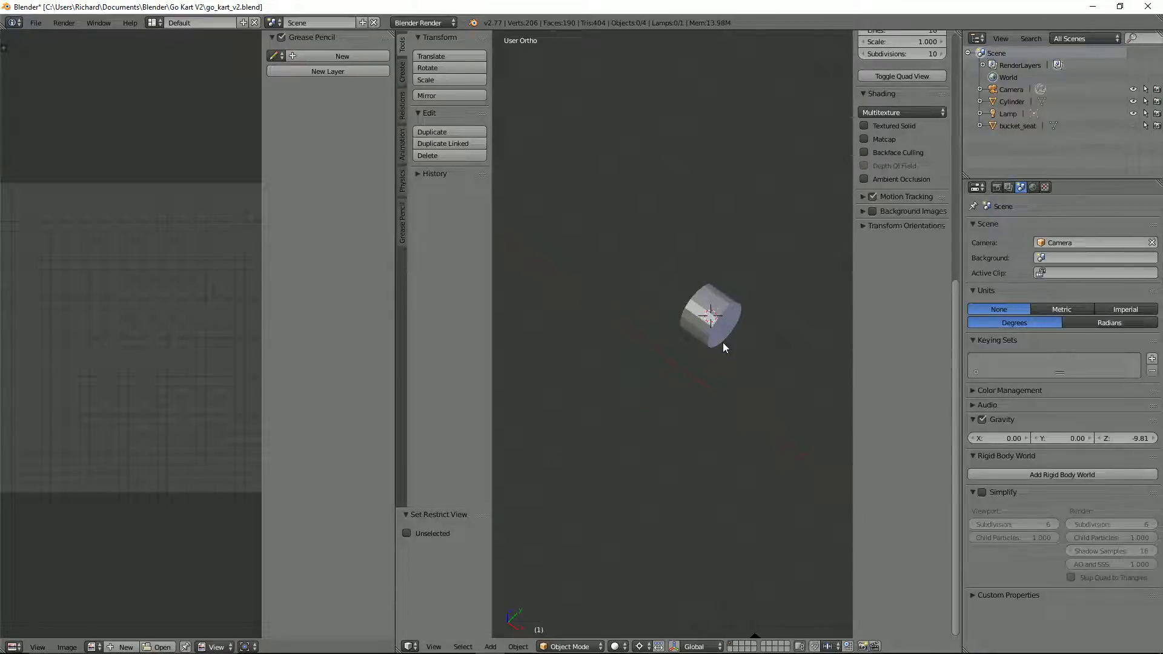
pyautogui.press('KP_1')
pyautogui.scroll(2, 726, 338)
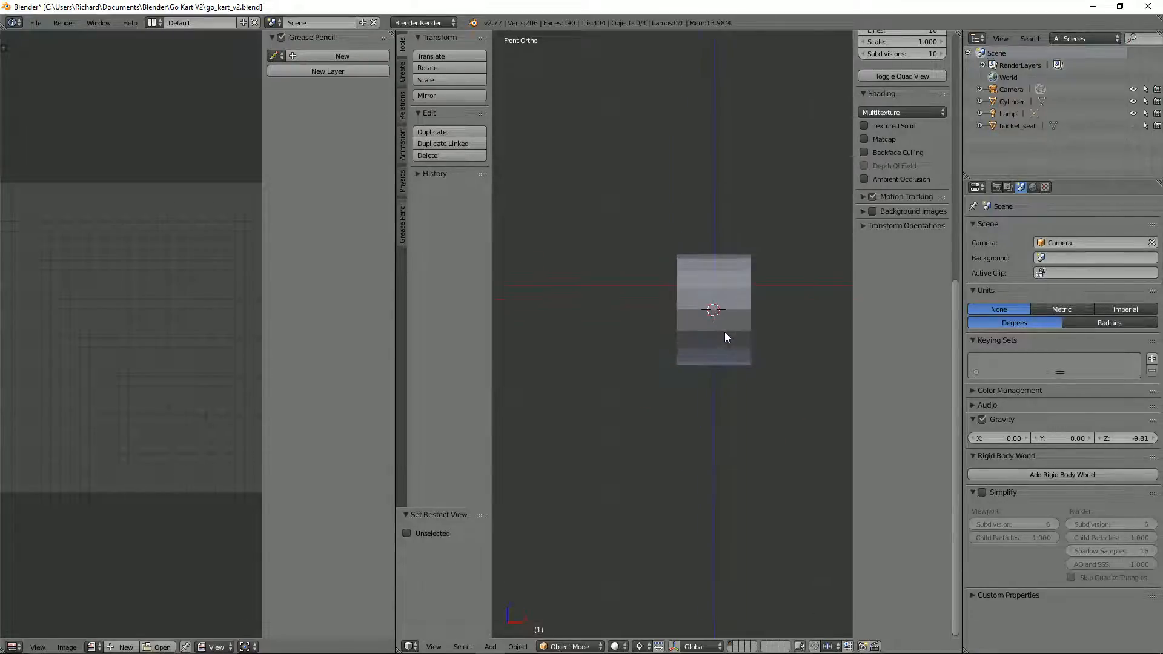
# Step: Add a single centred loop cut around the middle of the cylinder's width in Edit Mode
pyautogui.rightClick(714, 279)
pyautogui.press('Tab')
pyautogui.hotkey('ctrl', 'r')
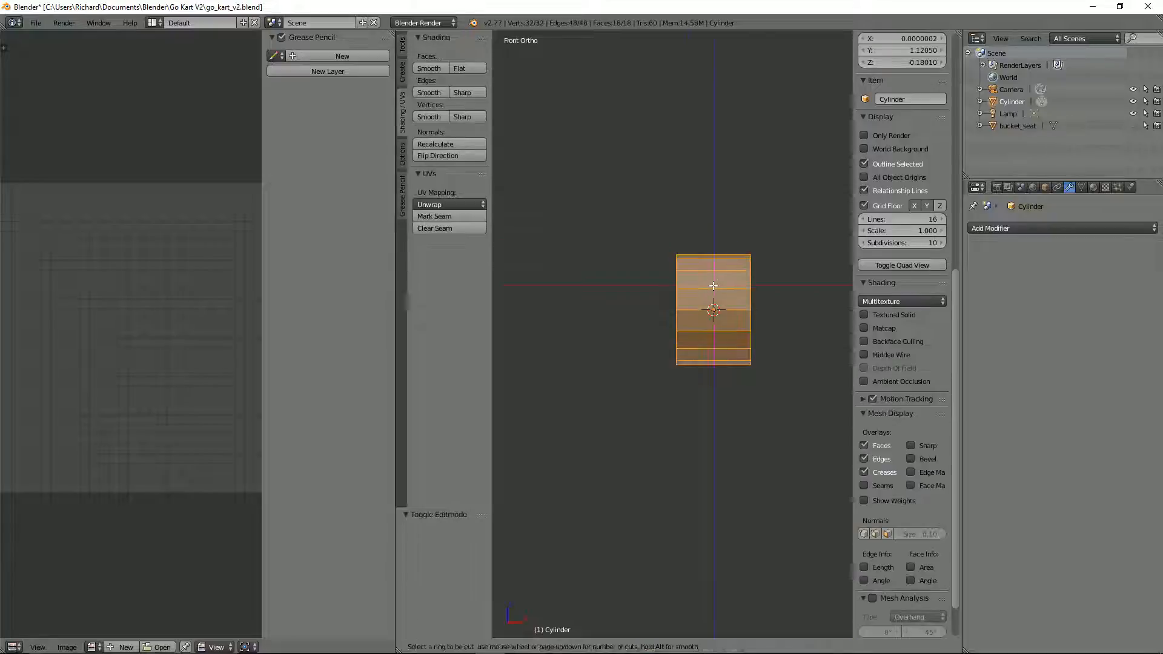
pyautogui.click(713, 286)
pyautogui.rightClick(713, 285)
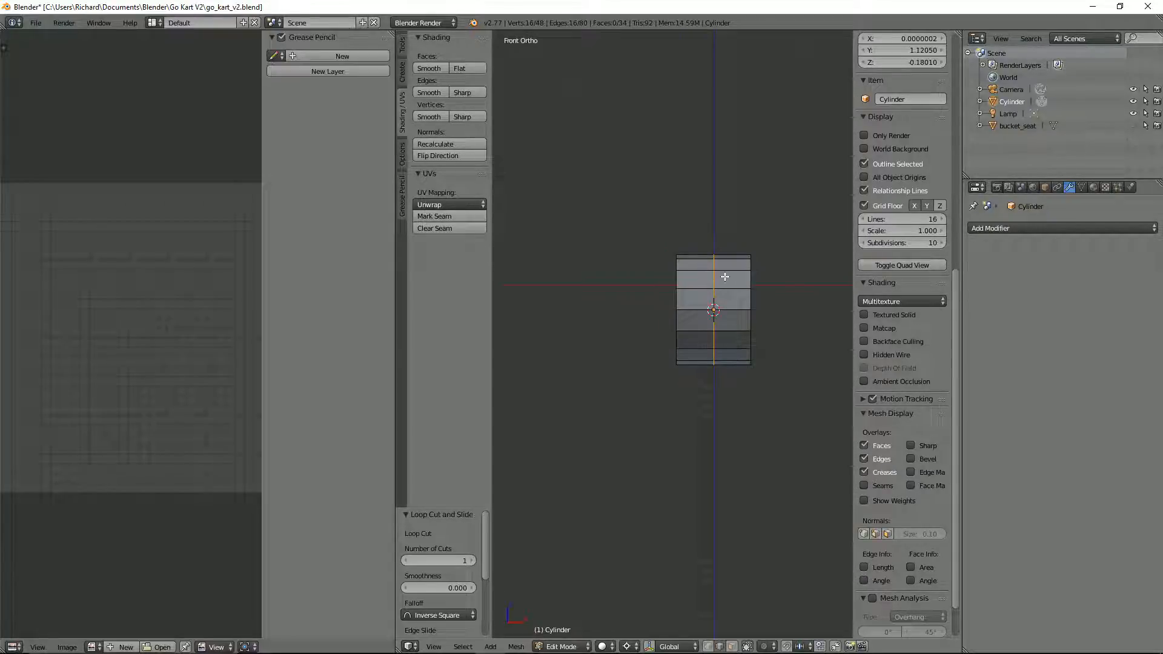
# Step: Delete the end vertices on the cylinder's negative X side using wireframe and vertex selection, keeping only the other half
pyautogui.hotkey('ctrl', 'Tab')
pyautogui.click(717, 268)
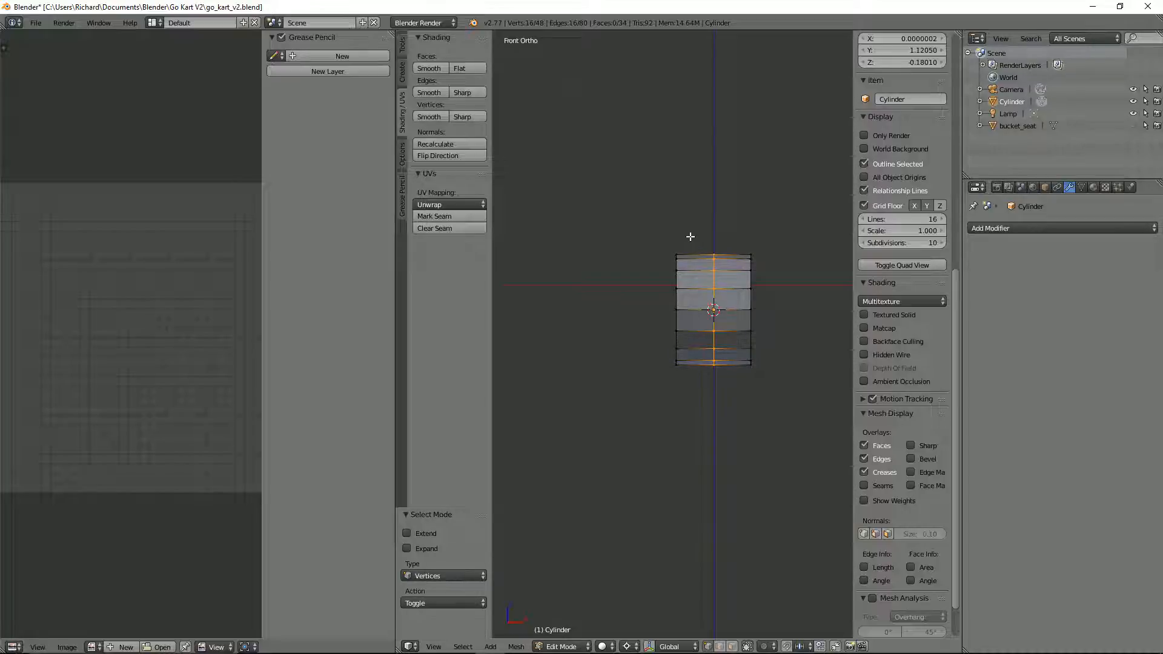
pyautogui.press('a')
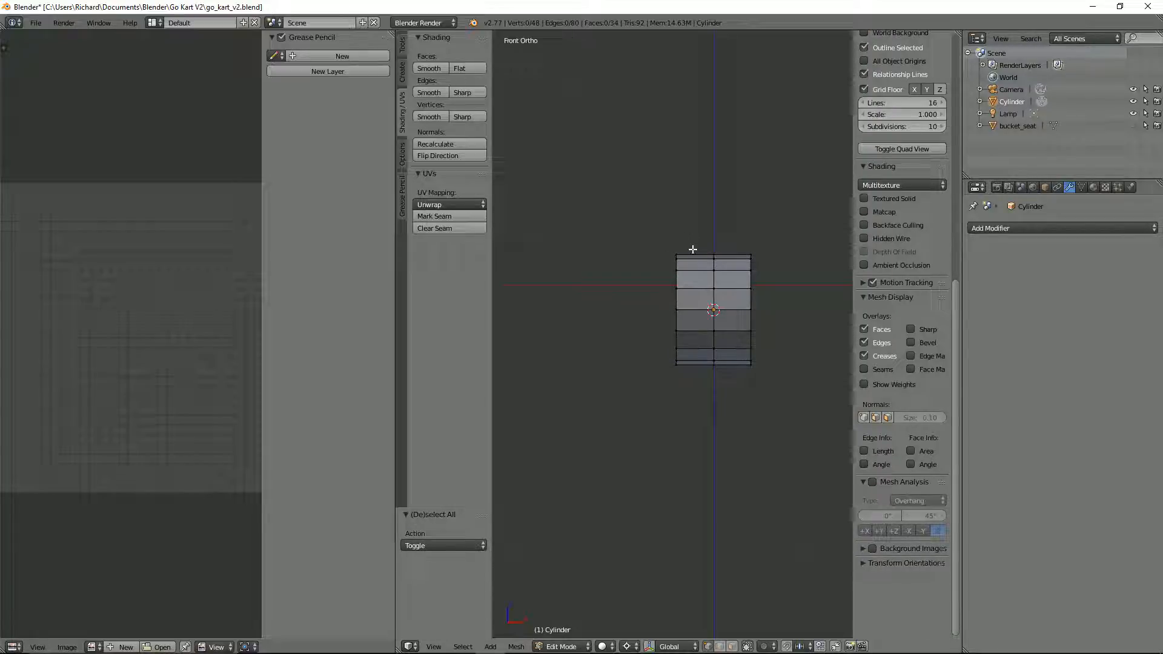
pyautogui.press('z')
pyautogui.press('b')
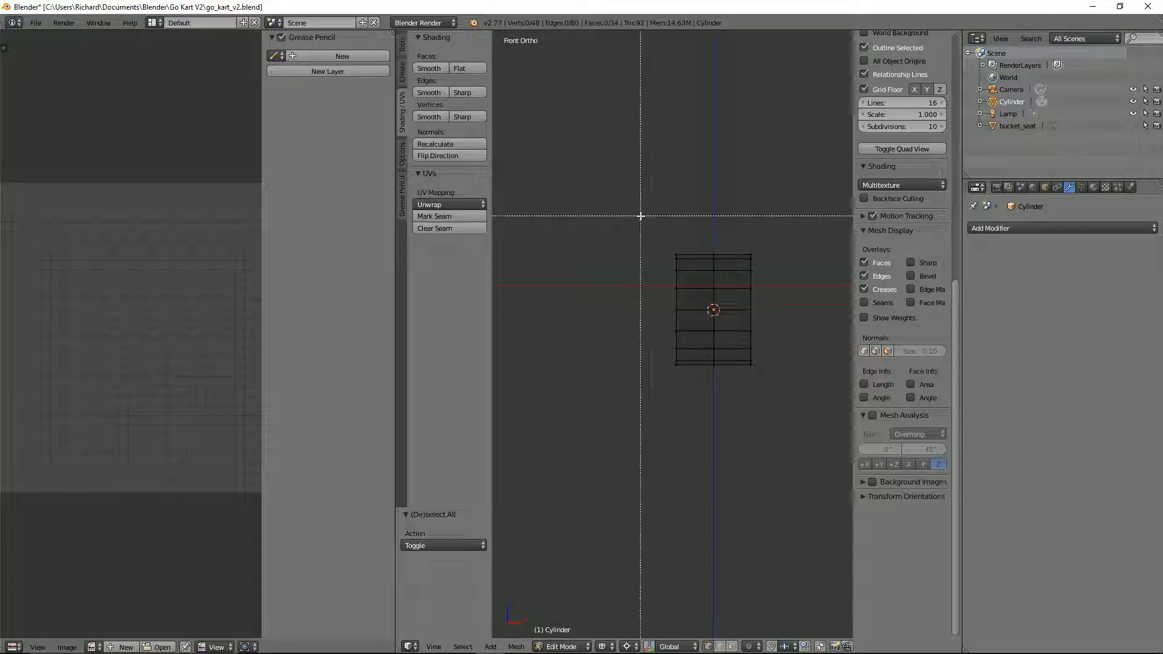
pyautogui.moveTo(641, 216); pyautogui.dragTo(680, 374)
pyautogui.press('x')
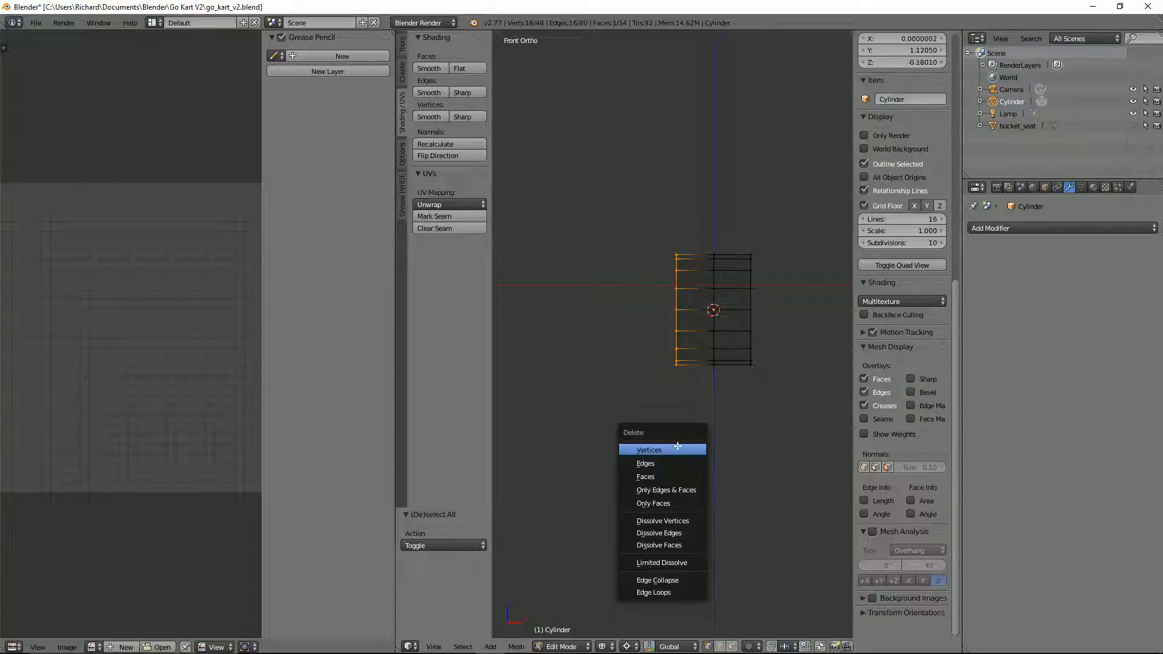
pyautogui.click(677, 449)
# Step: Add a Mirror modifier to the half cylinder, and apply the object's rotation and scale
pyautogui.click(1058, 229)
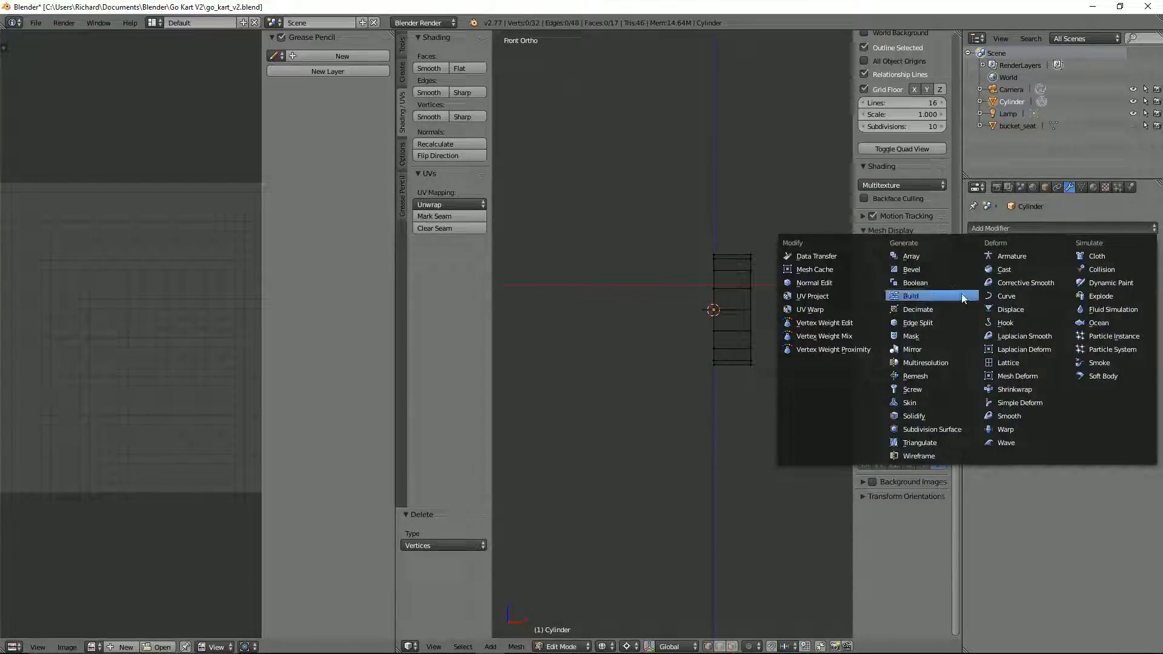
pyautogui.click(917, 349)
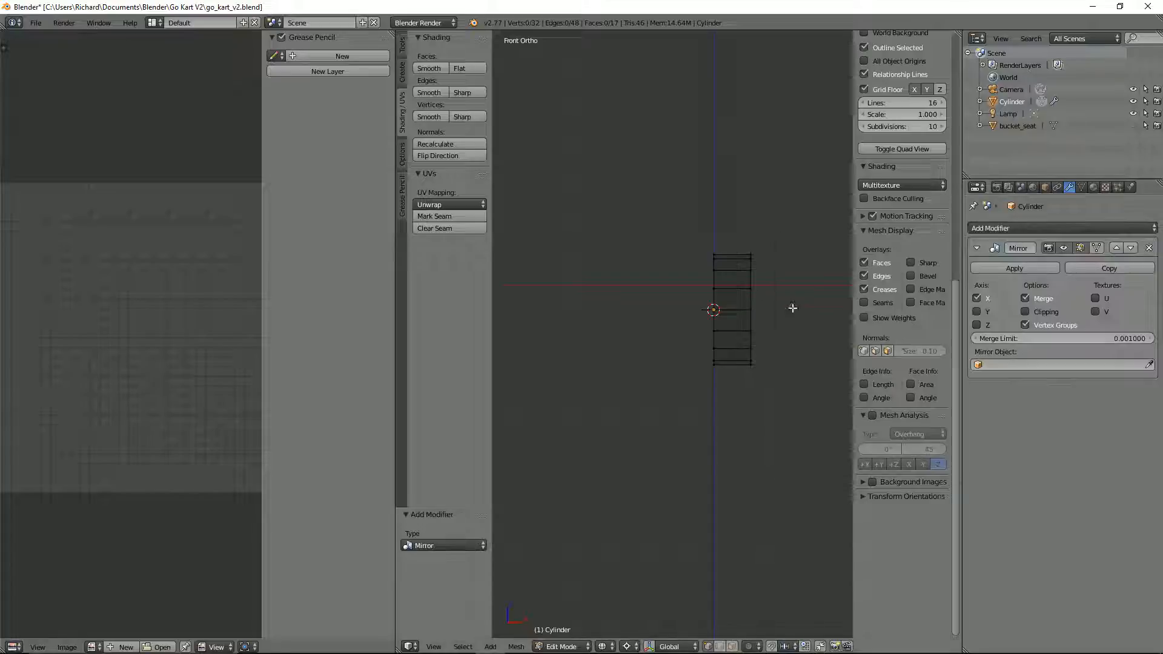
pyautogui.press('Tab')
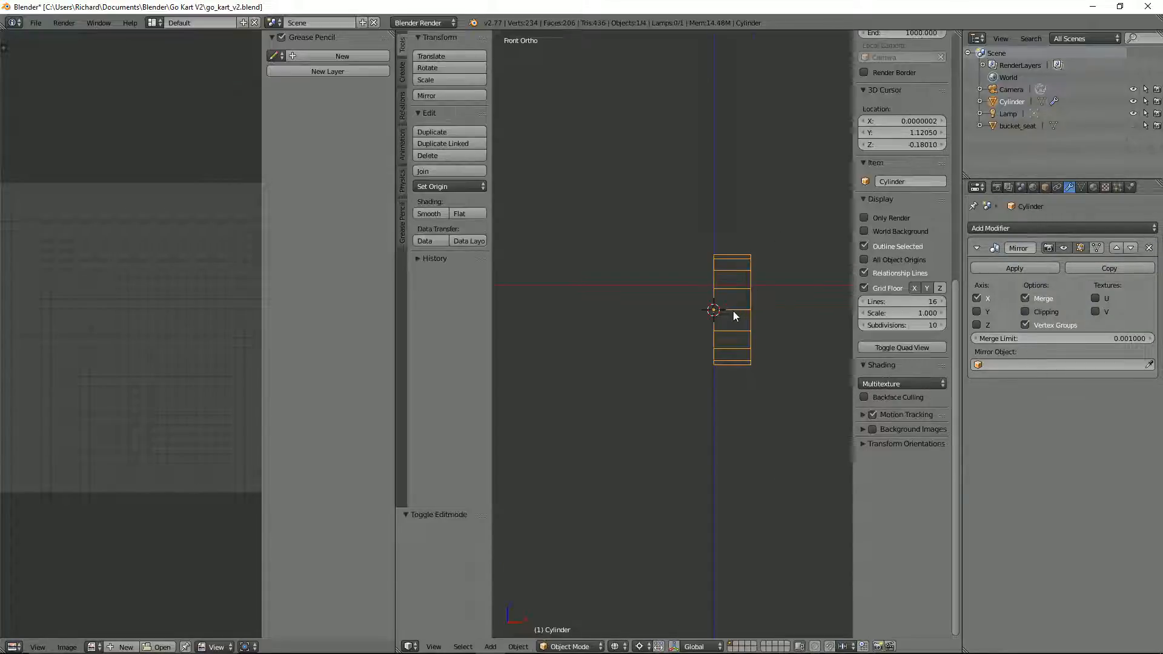
pyautogui.hotkey('ctrl', 'a')
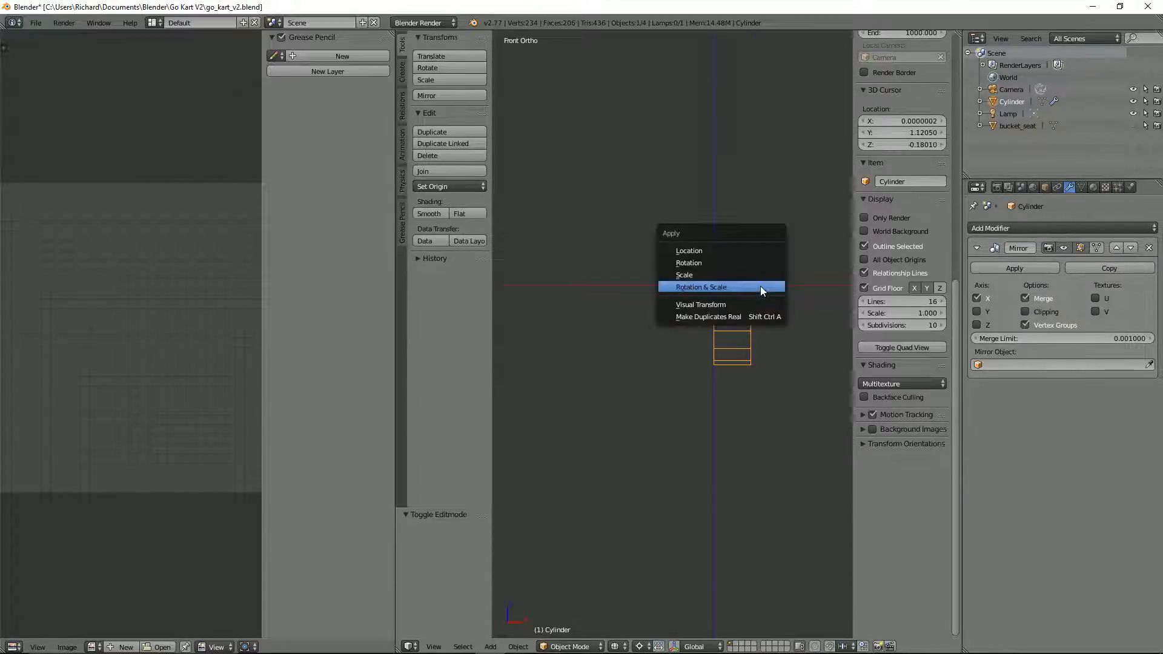
pyautogui.click(761, 286)
pyautogui.press('Tab')
pyautogui.moveTo(762, 285); pyautogui.dragTo(803, 289, button='middle')
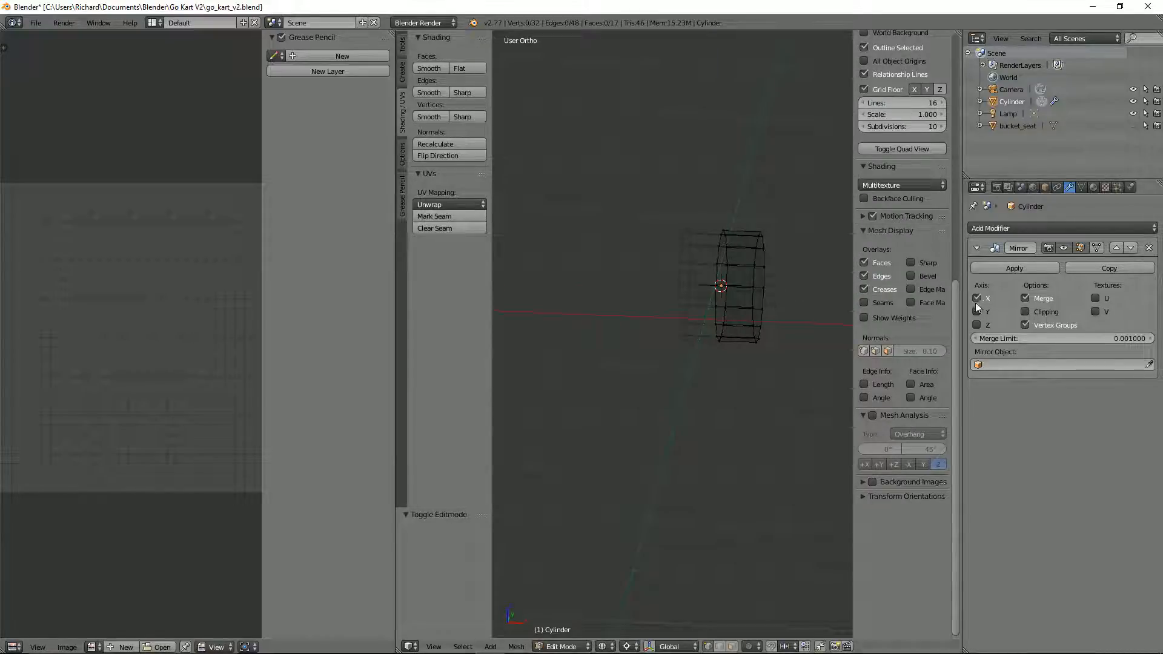
pyautogui.moveTo(792, 299); pyautogui.dragTo(751, 278, button='middle')
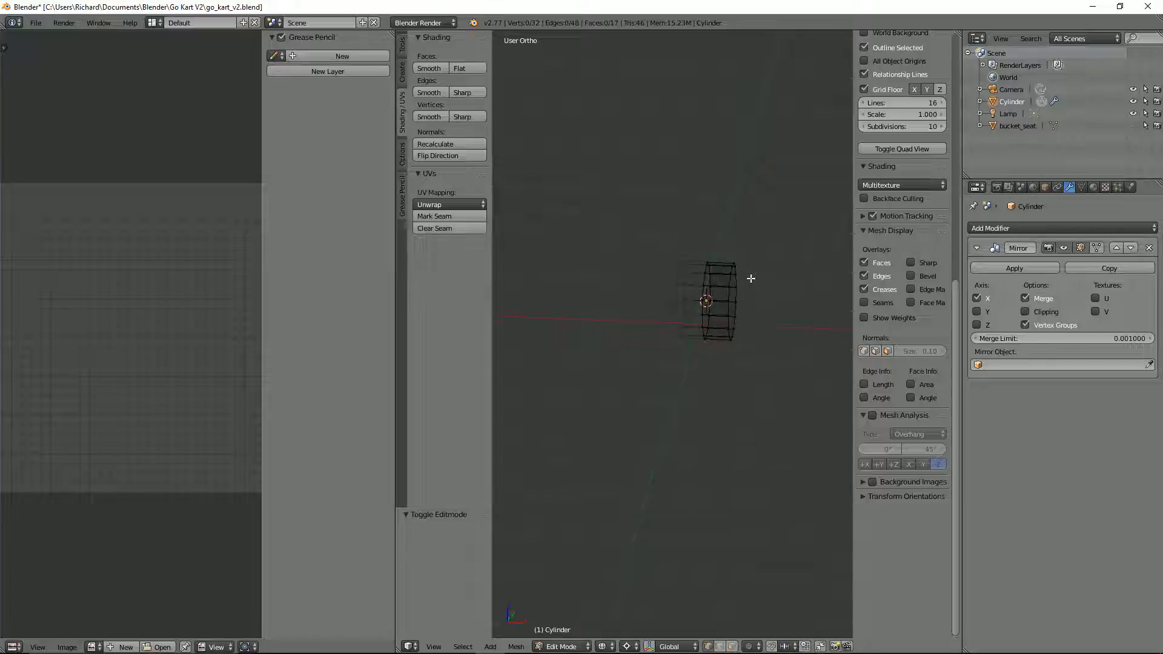
# Step: Return the cylinder to Object Mode with solid shading and apply its rotation and scale again
pyautogui.press('Tab')
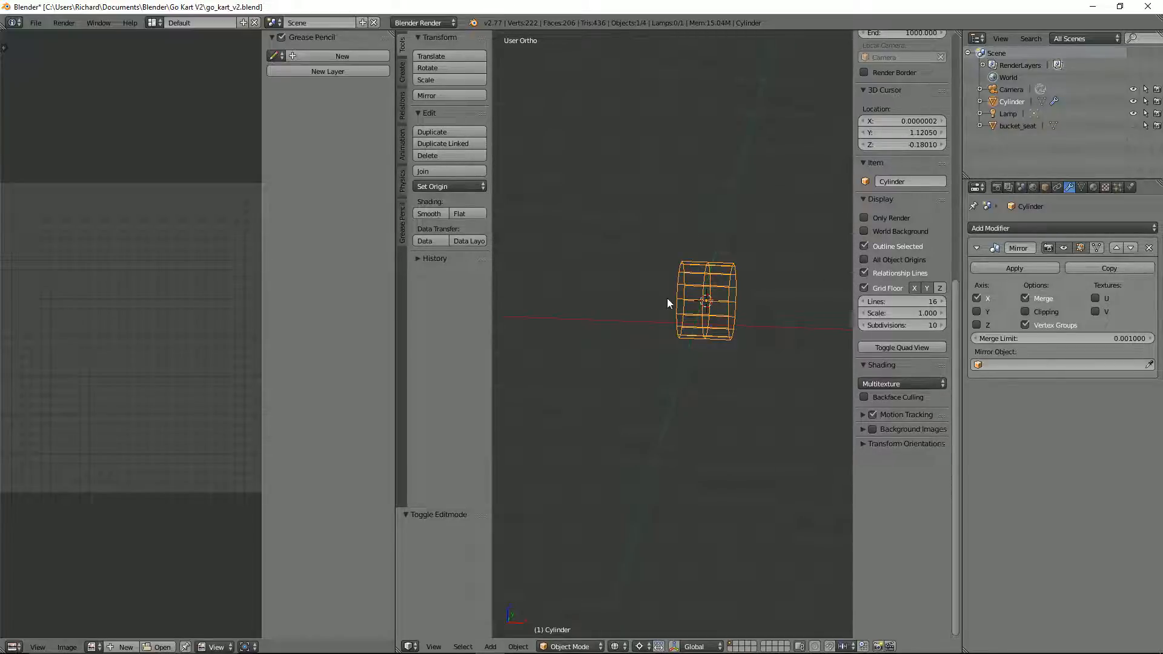
pyautogui.press('z')
pyautogui.hotkey('ctrl', 'a')
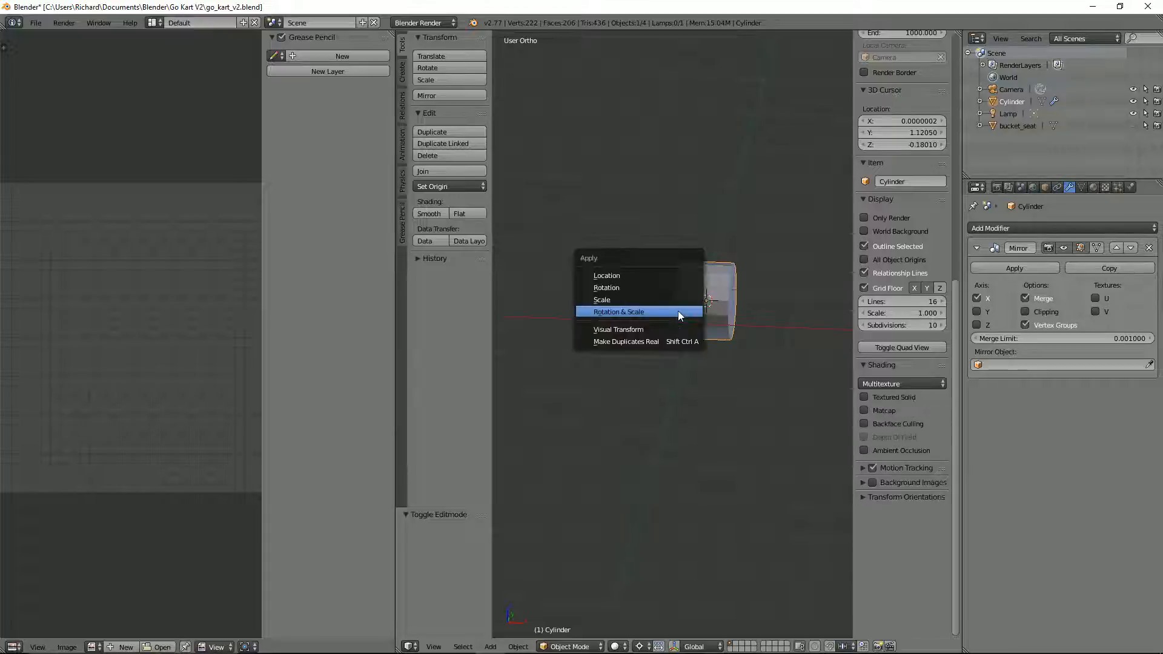
pyautogui.click(677, 311)
# Step: Set the 3D cursor's location to 0 on X, Y and Z
pyautogui.press('KP_7')
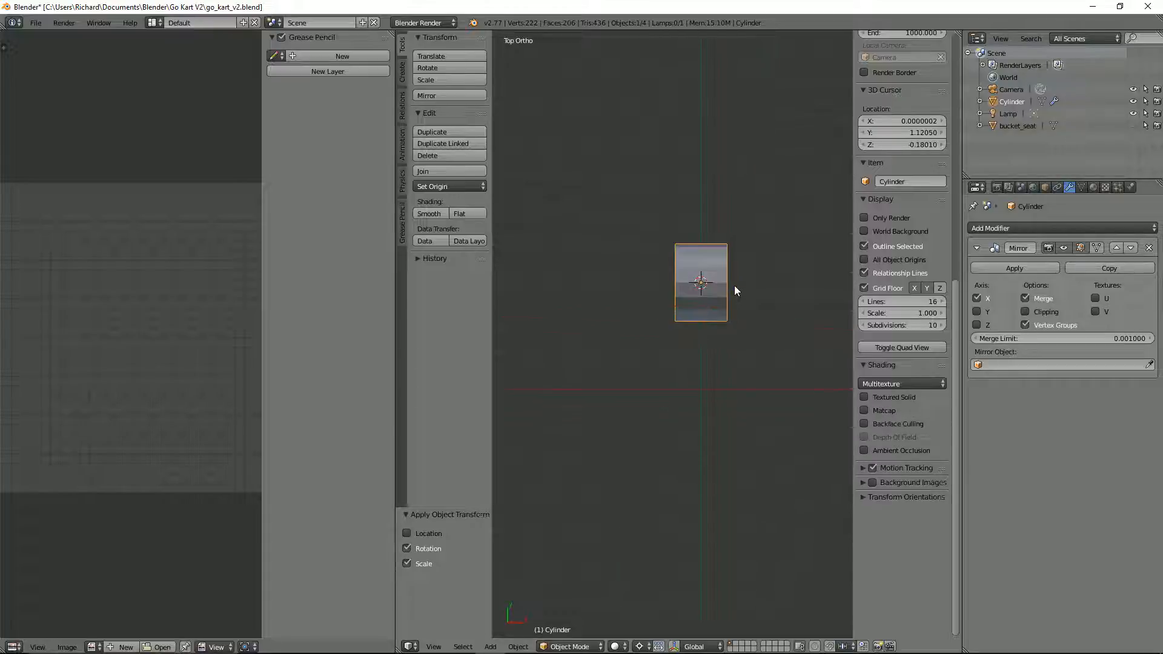
pyautogui.scroll(-6, 734, 287)
pyautogui.moveTo(722, 339); pyautogui.dragTo(715, 311, button='middle')
pyautogui.scroll(2, 702, 316)
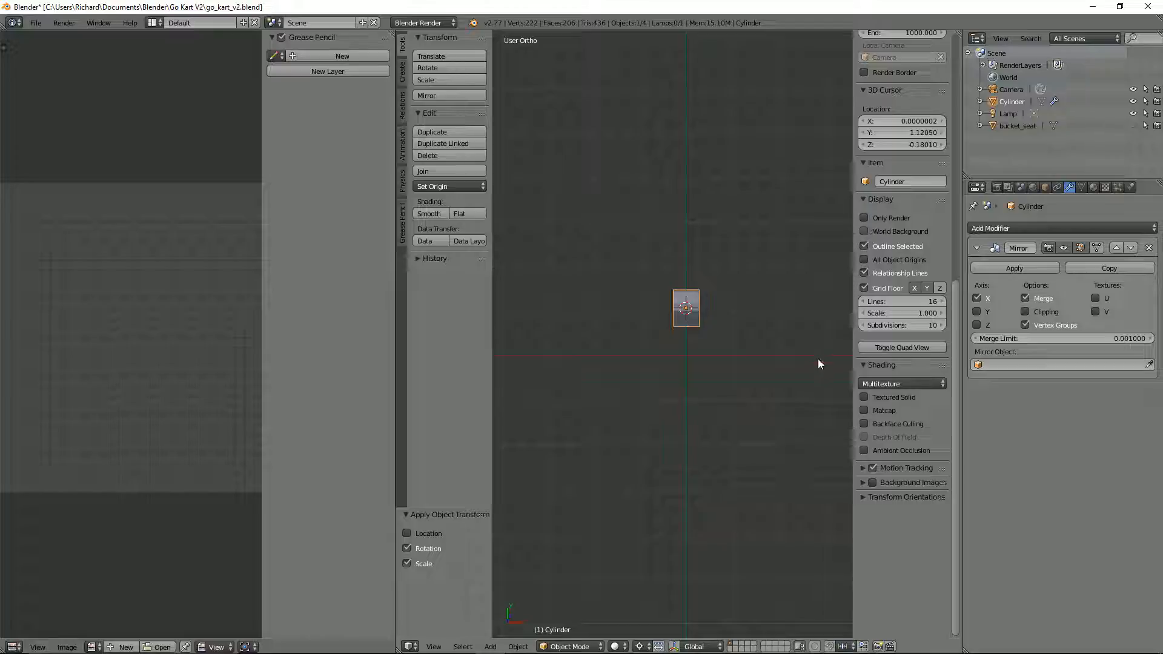
pyautogui.scroll(4, 906, 151)
pyautogui.scroll(2, 906, 148)
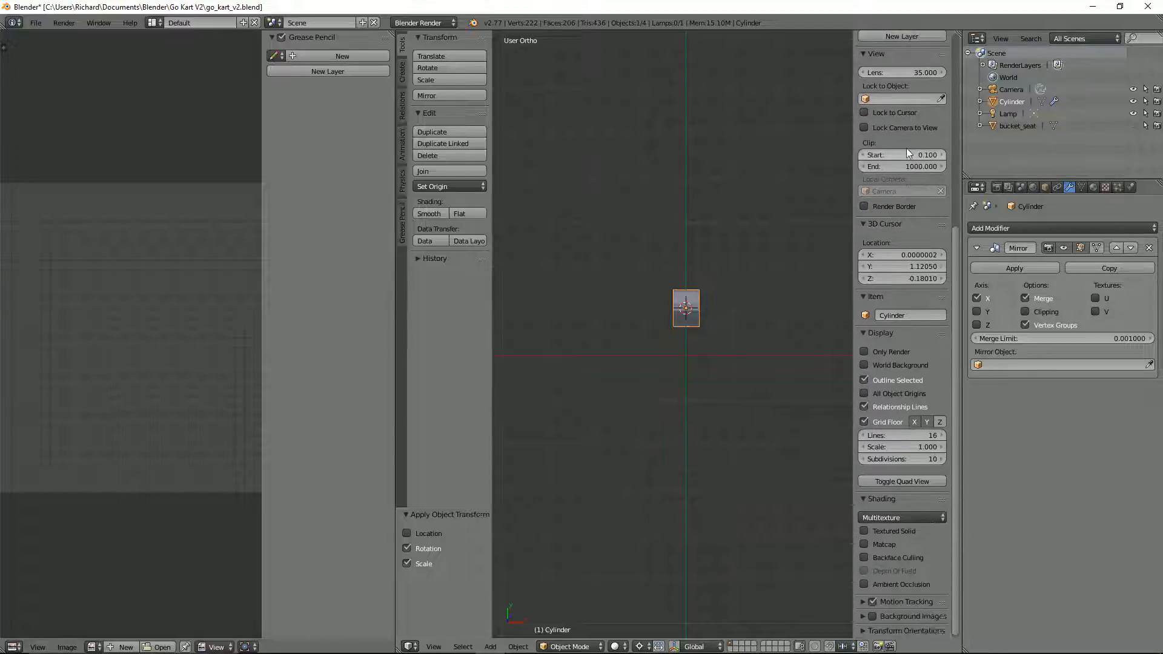
pyautogui.scroll(-2, 822, 391)
pyautogui.click(926, 255)
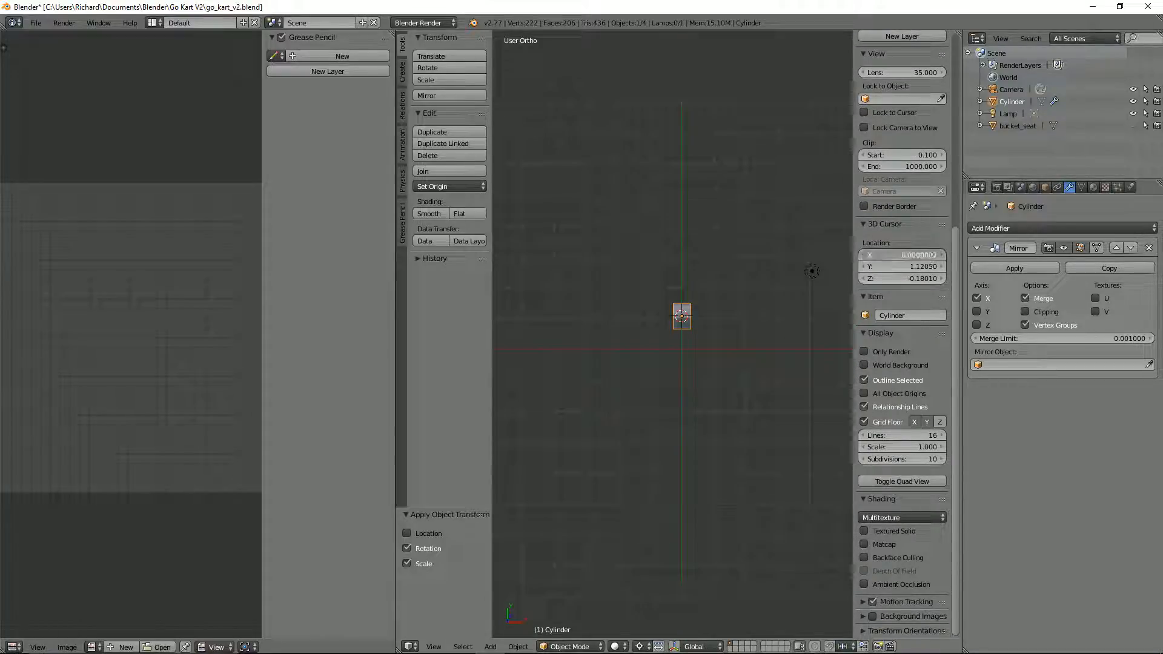
pyautogui.write('0')
pyautogui.press('Tab')
pyautogui.write('0')
pyautogui.press('Tab')
pyautogui.write('0')
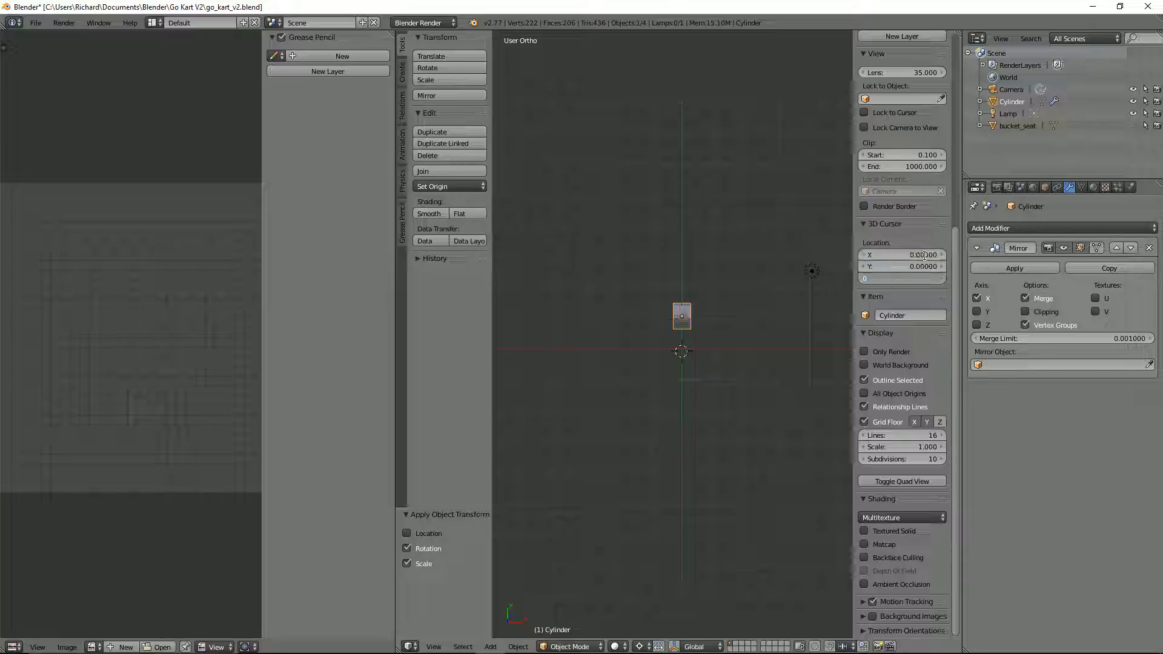
pyautogui.press('Return')
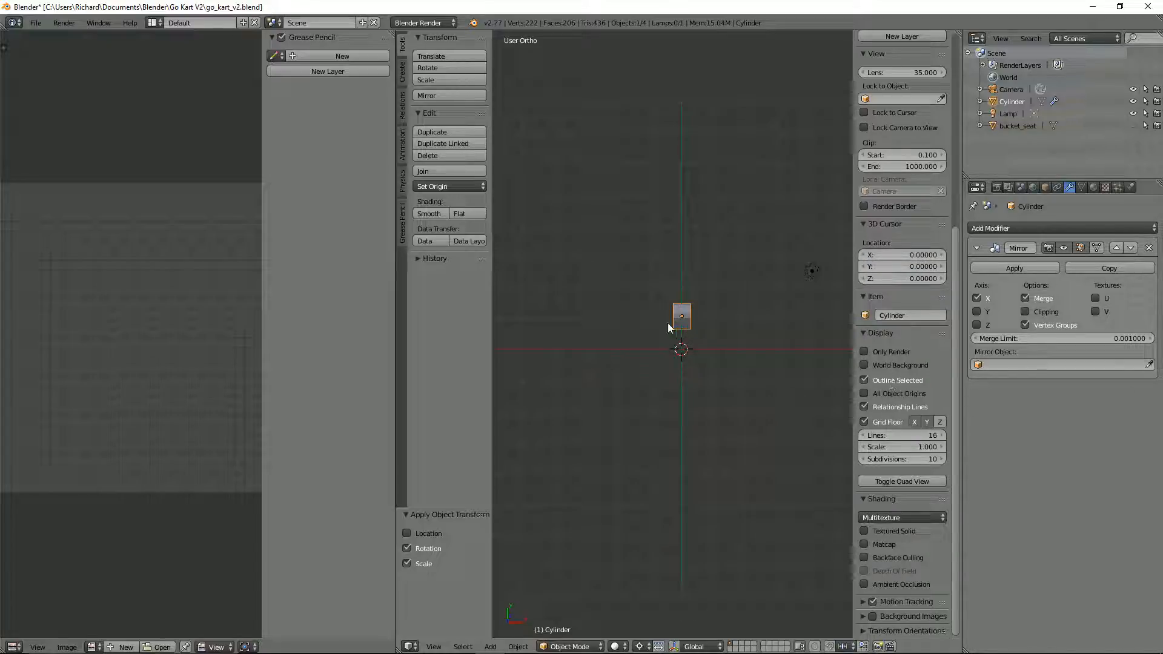
# Step: Snap the cylinder to the 3D cursor, and move it away by about 1.01 X, -0.94 Y and -0.24 Z
pyautogui.hotkey('shift', 's')
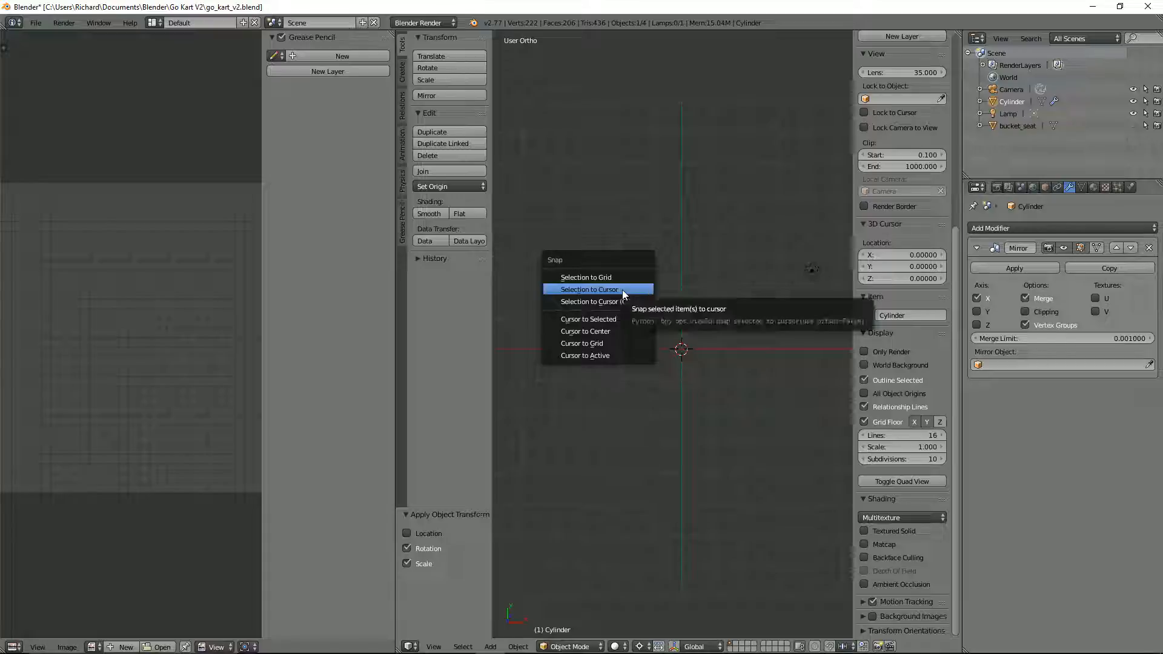
pyautogui.click(622, 289)
pyautogui.scroll(4, 705, 382)
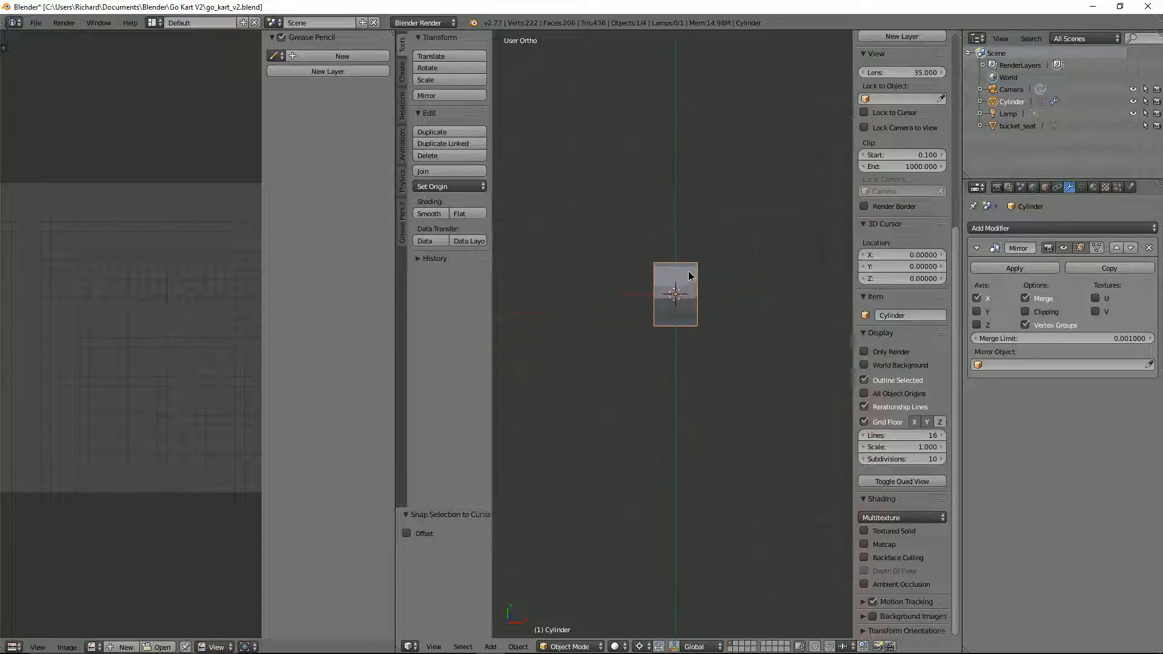
pyautogui.press('g')
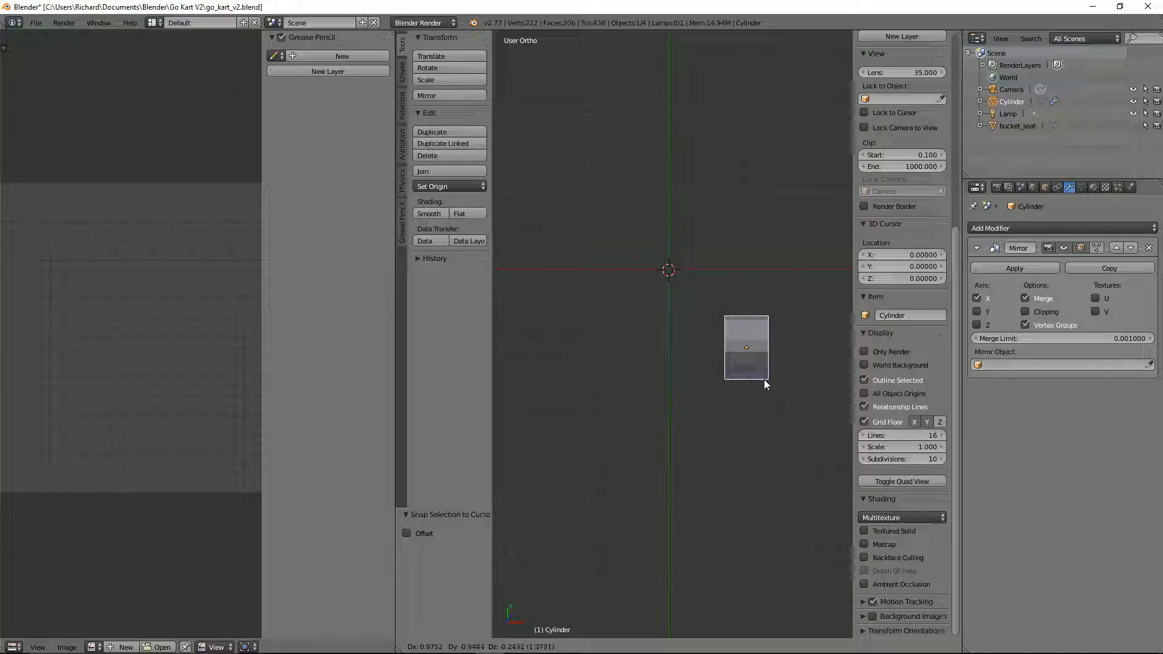
pyautogui.click(765, 379)
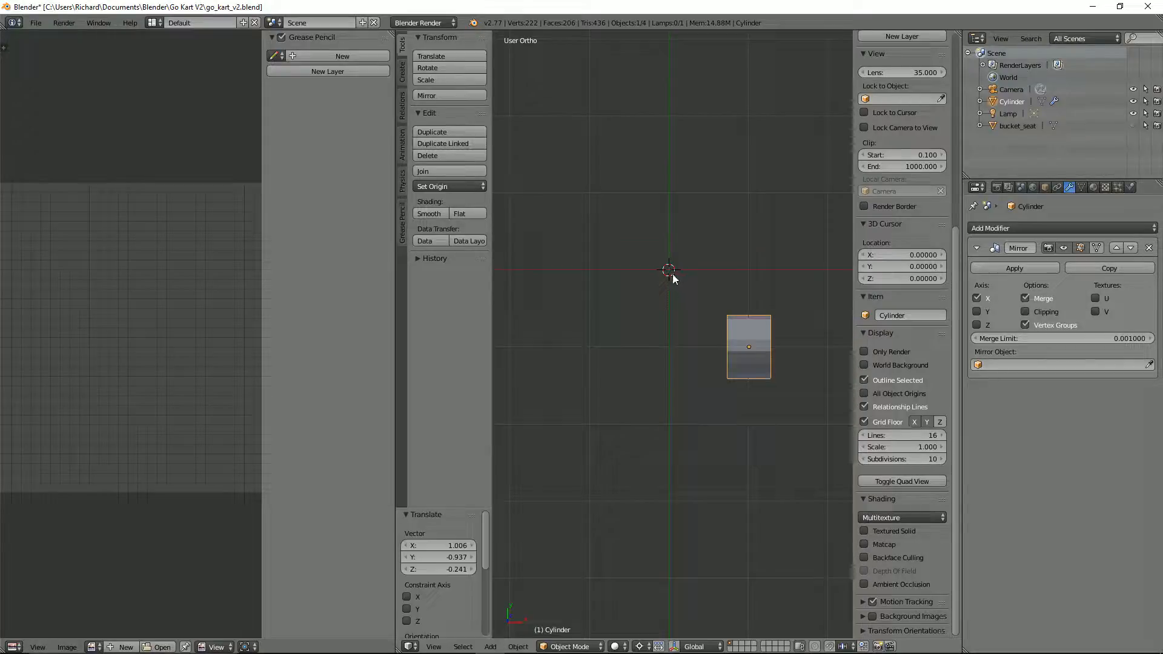
# Step: Snap the 3D cursor to the scene centre and add a Plain Axes empty there
pyautogui.hotkey('shift', 's')
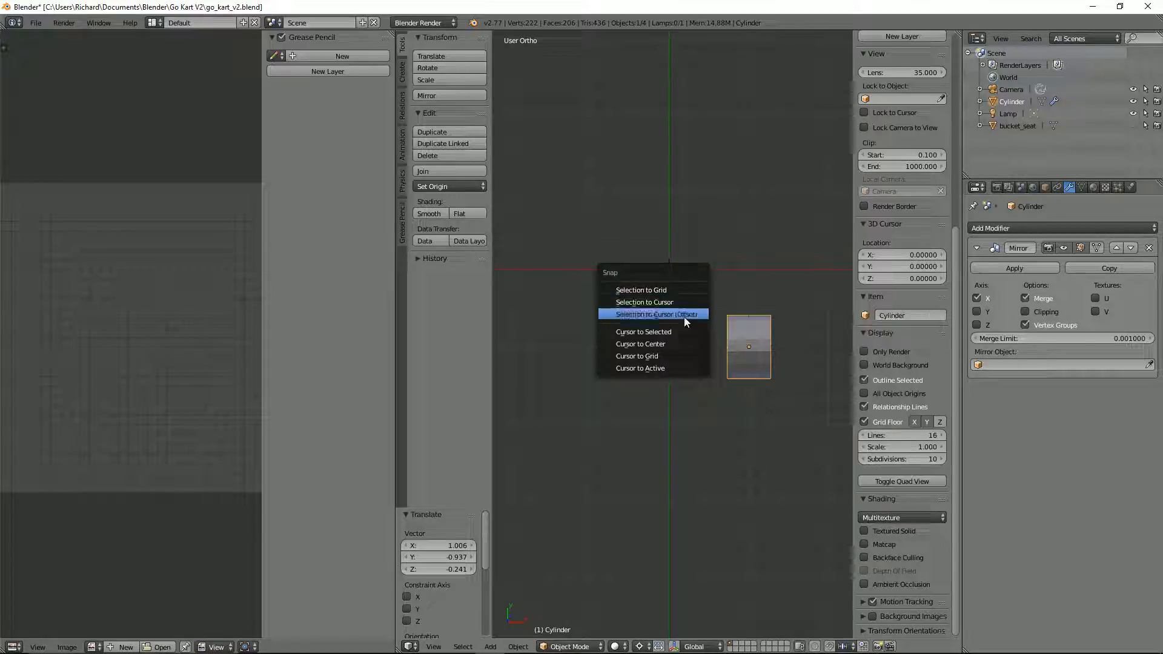
pyautogui.click(672, 342)
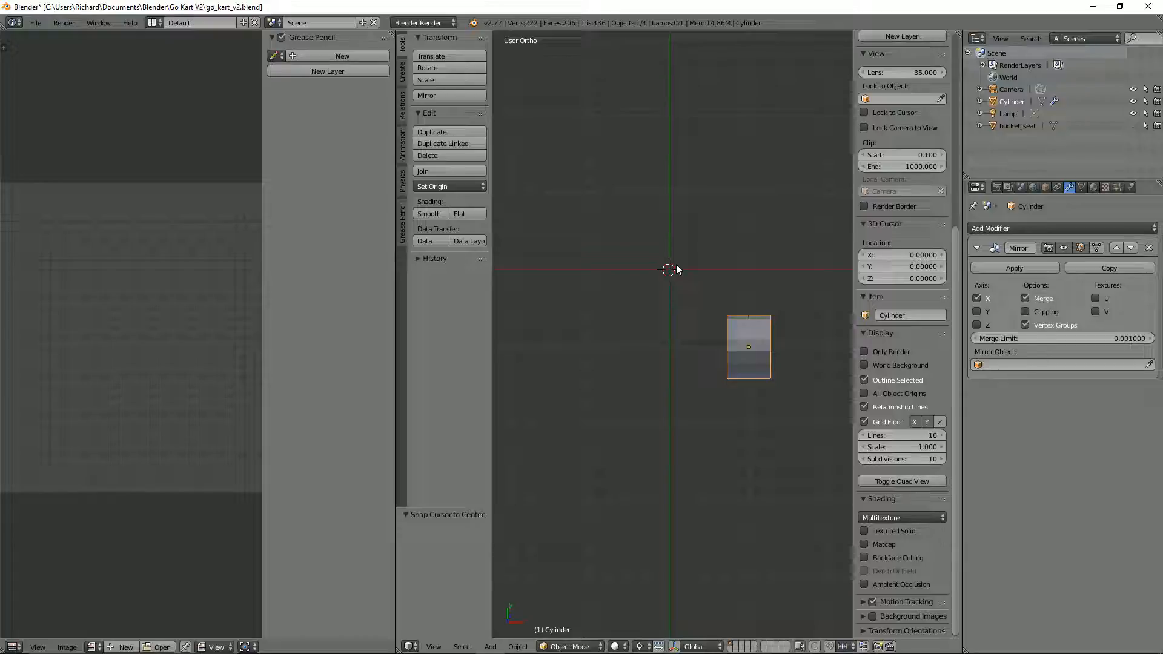
pyautogui.hotkey('shift', 'a')
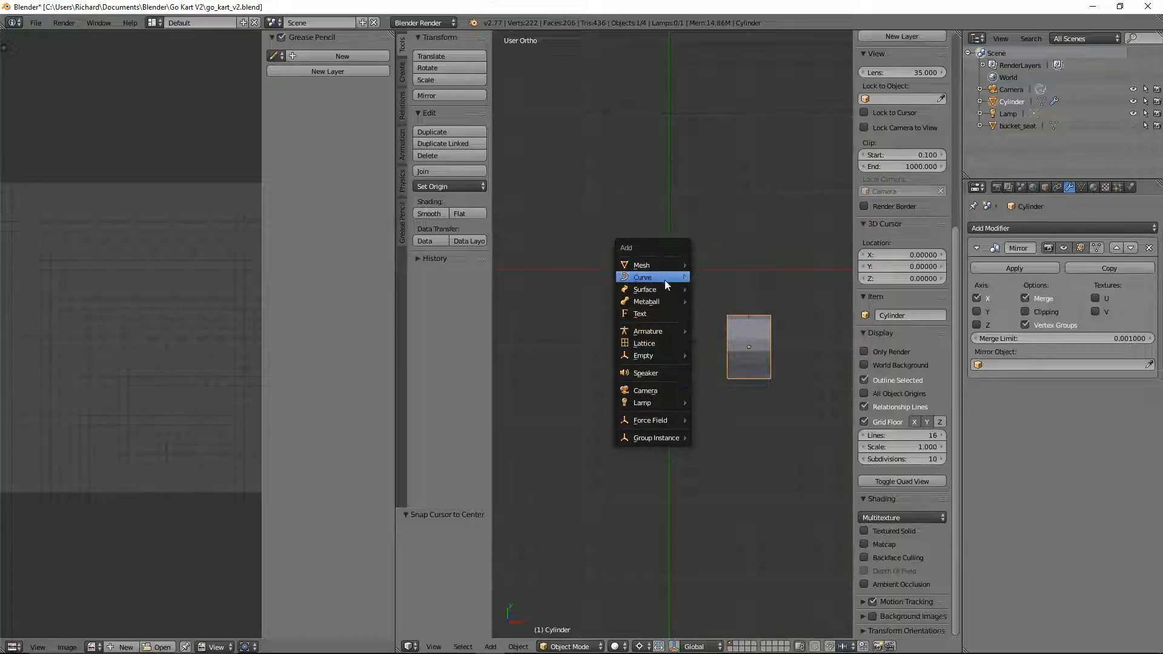
pyautogui.moveTo(657, 355)
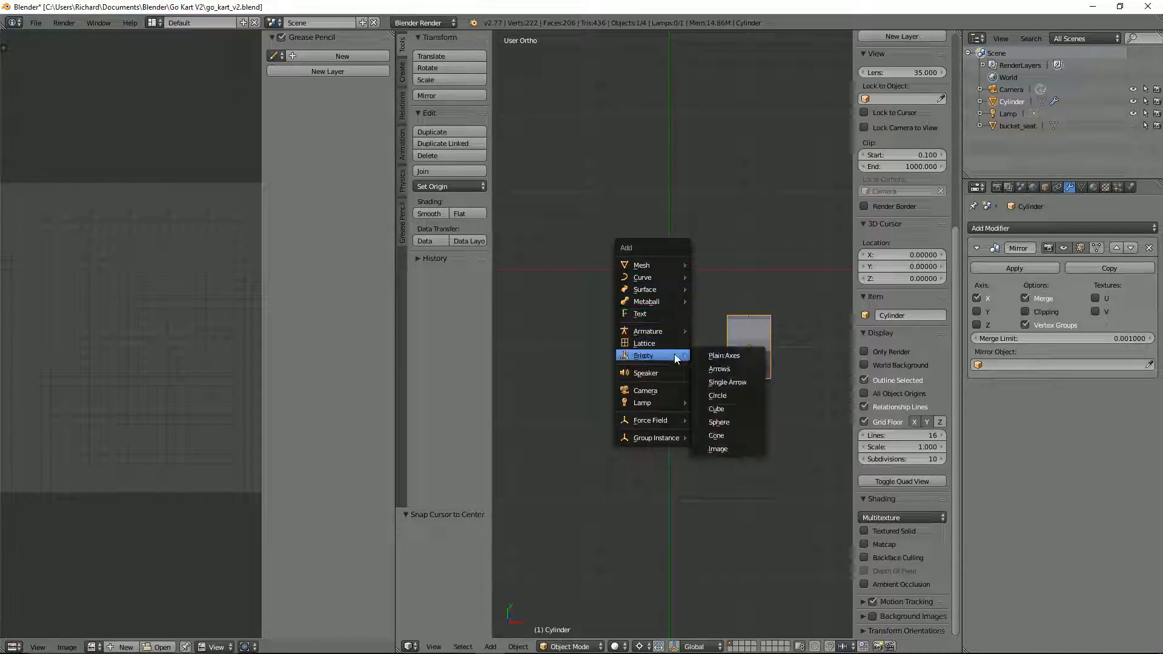
pyautogui.click(705, 356)
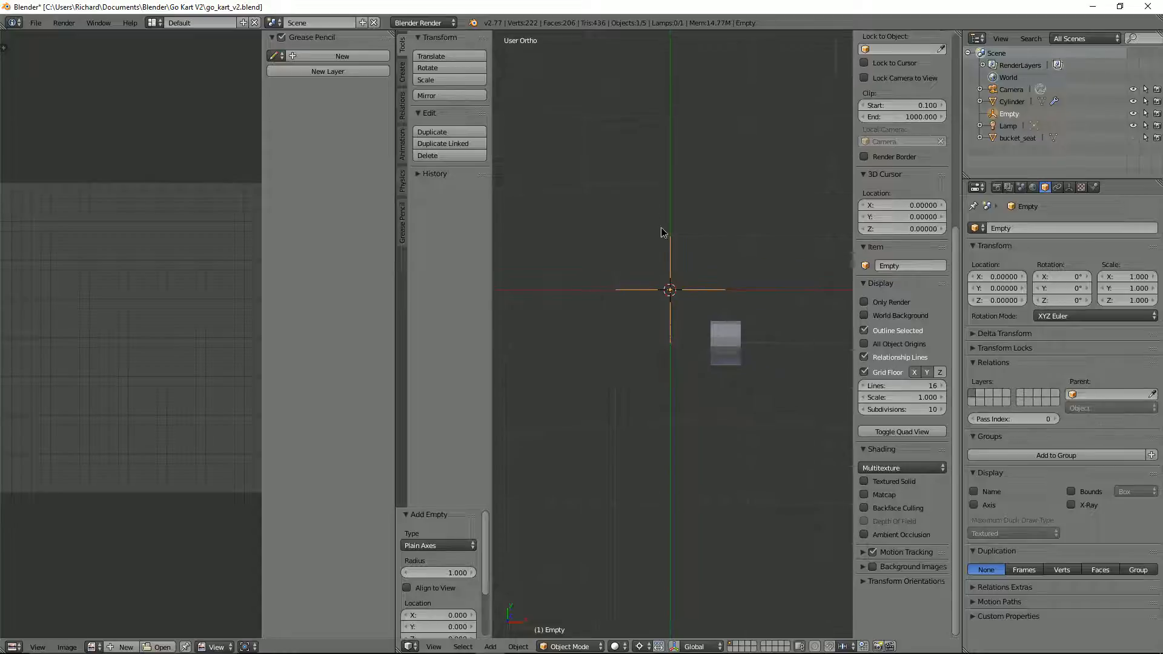
# Step: Set the empty's display size to 0.20 and rename it centre_point
pyautogui.moveTo(662, 232); pyautogui.dragTo(679, 260, button='middle')
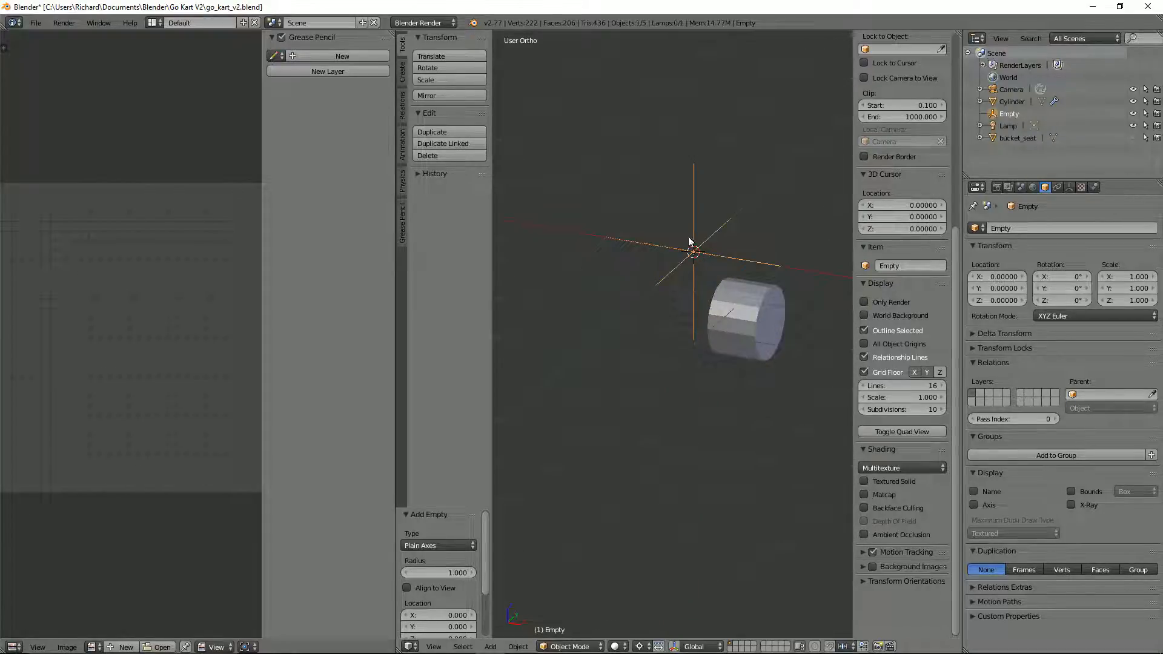
pyautogui.click(1068, 187)
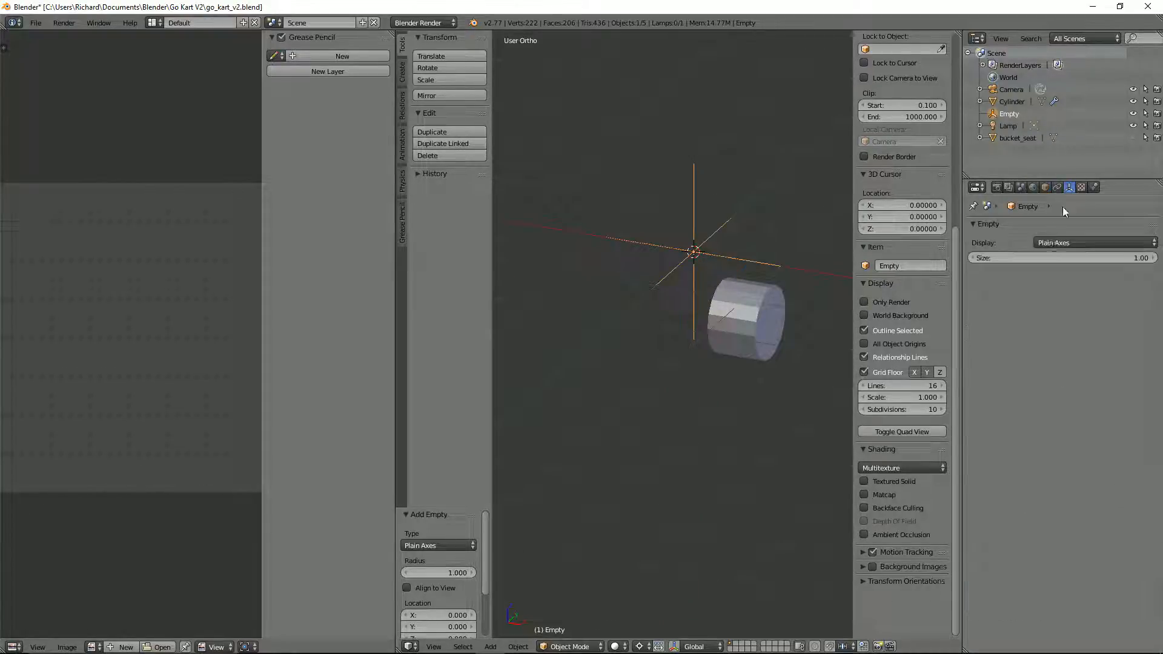
pyautogui.click(1134, 259)
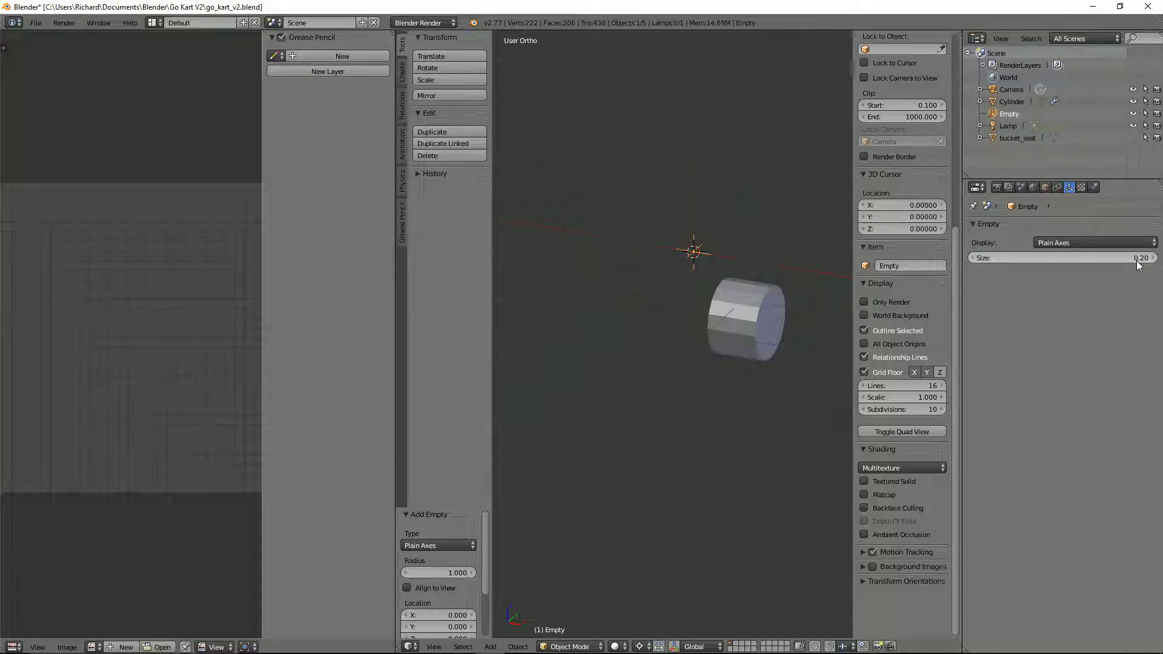
pyautogui.press('Return')
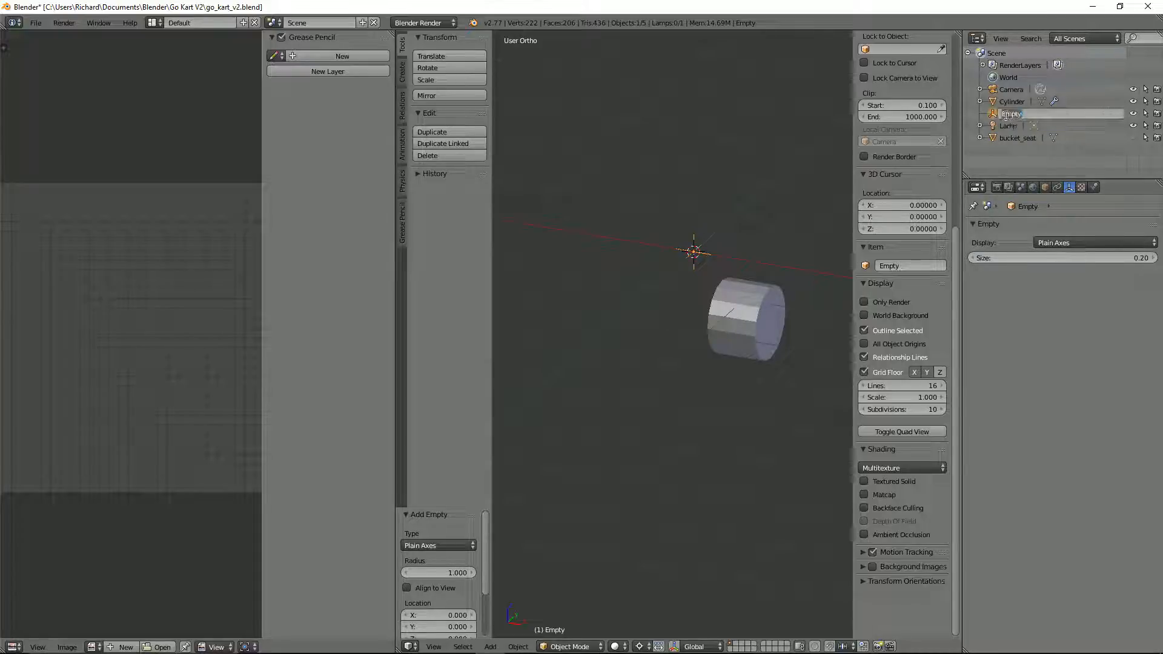
pyautogui.press('BackSpace')
pyautogui.write('centre_point')
pyautogui.press('Return')
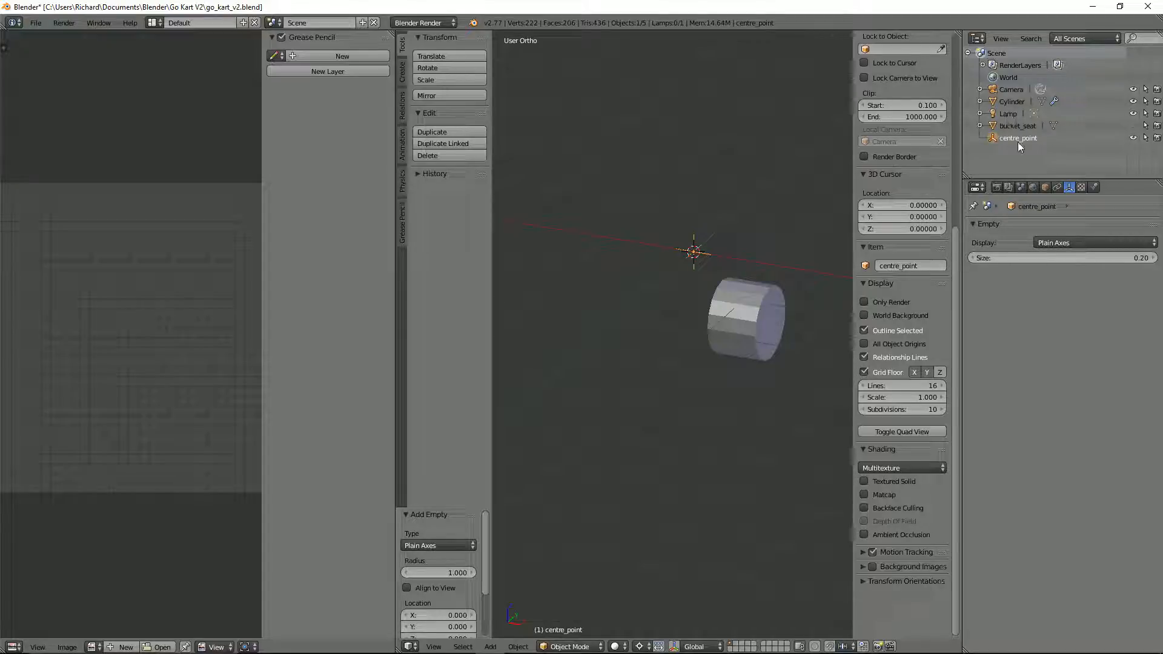
# Step: Rename the cylinder object as wheel
pyautogui.click(1008, 103)
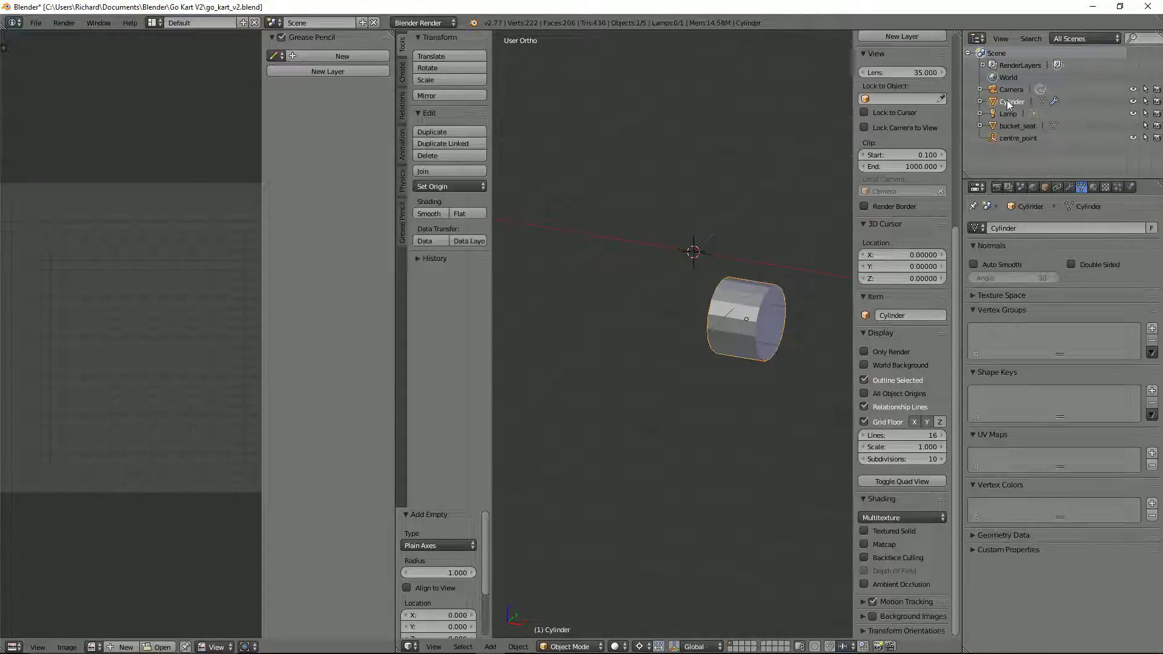
pyautogui.doubleClick(1007, 102)
pyautogui.write('wheel')
pyautogui.press('Return')
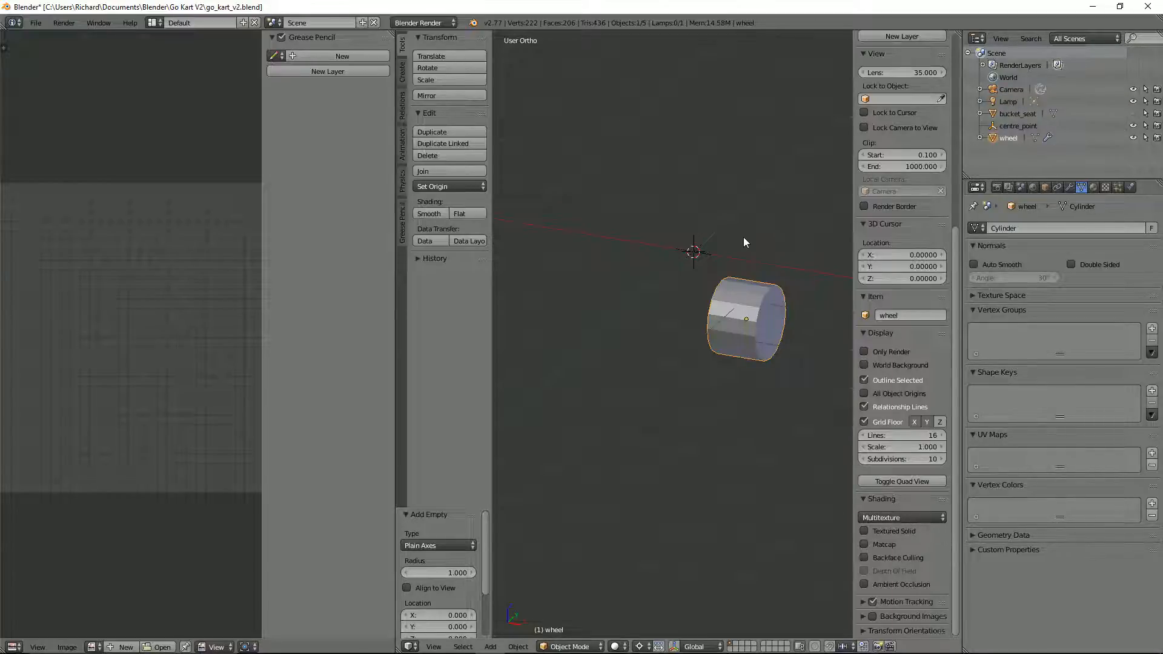
# Step: Add a second Mirror modifier to the wheel, using centre_point as its mirror object
pyautogui.click(1069, 188)
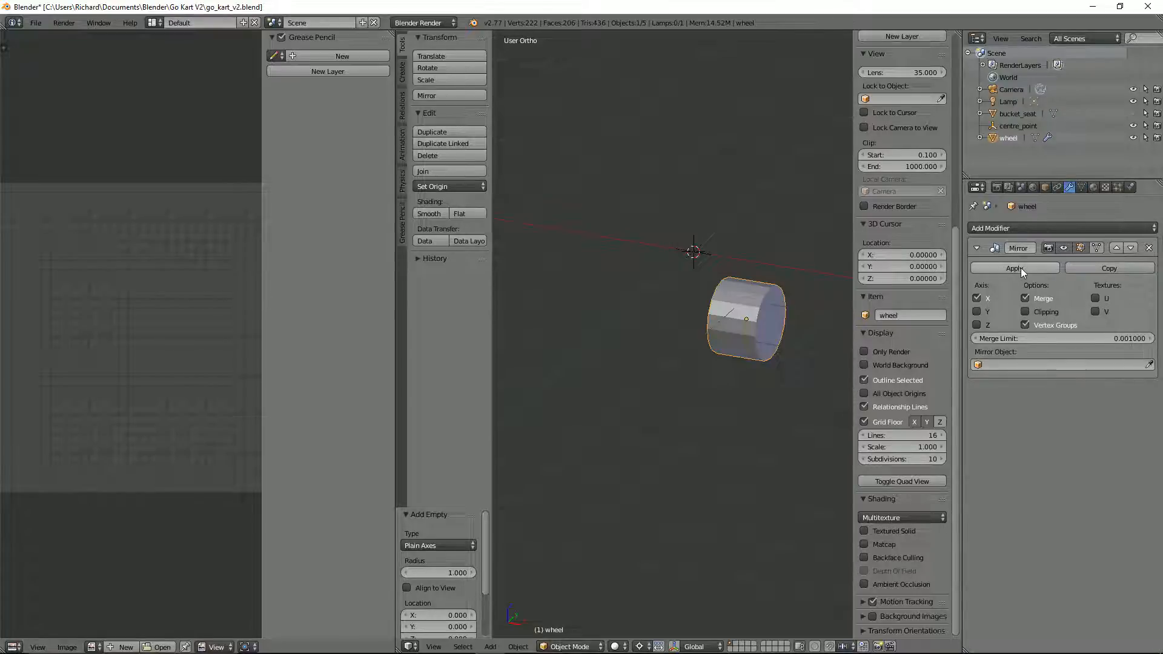
pyautogui.click(1019, 228)
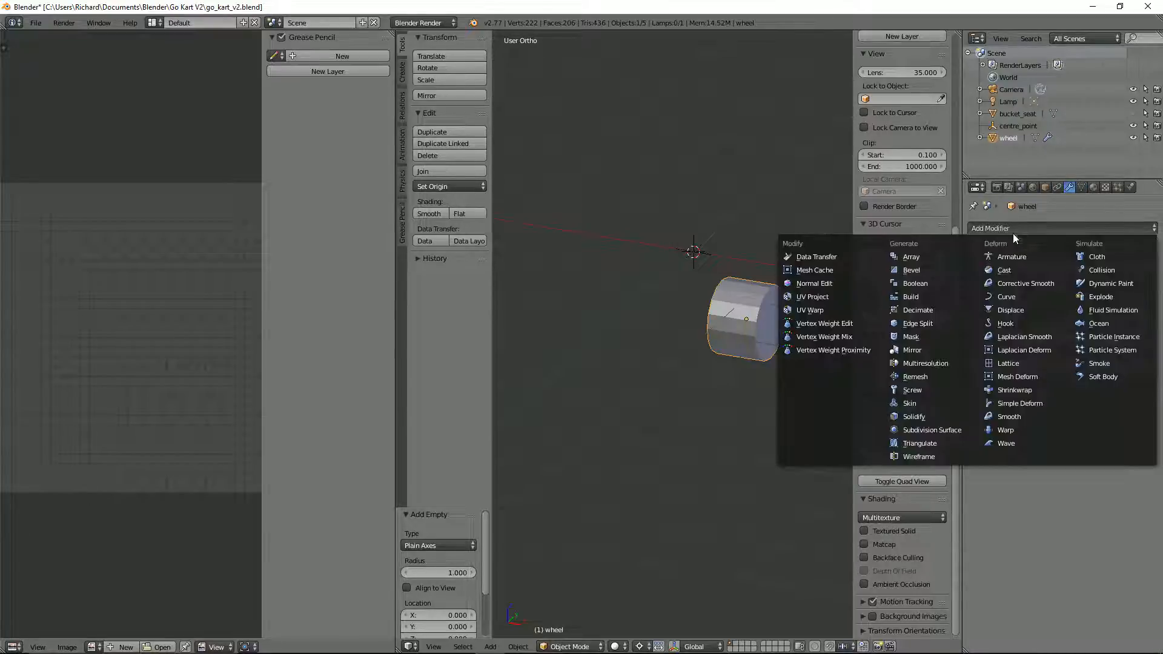
pyautogui.click(930, 349)
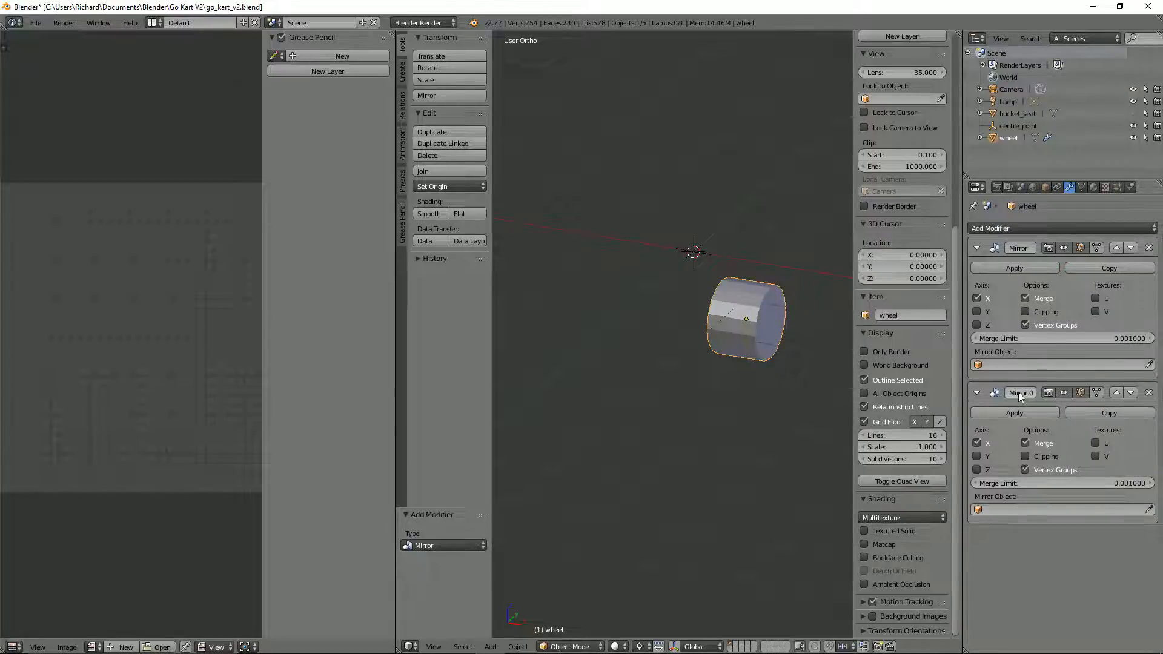
pyautogui.click(976, 511)
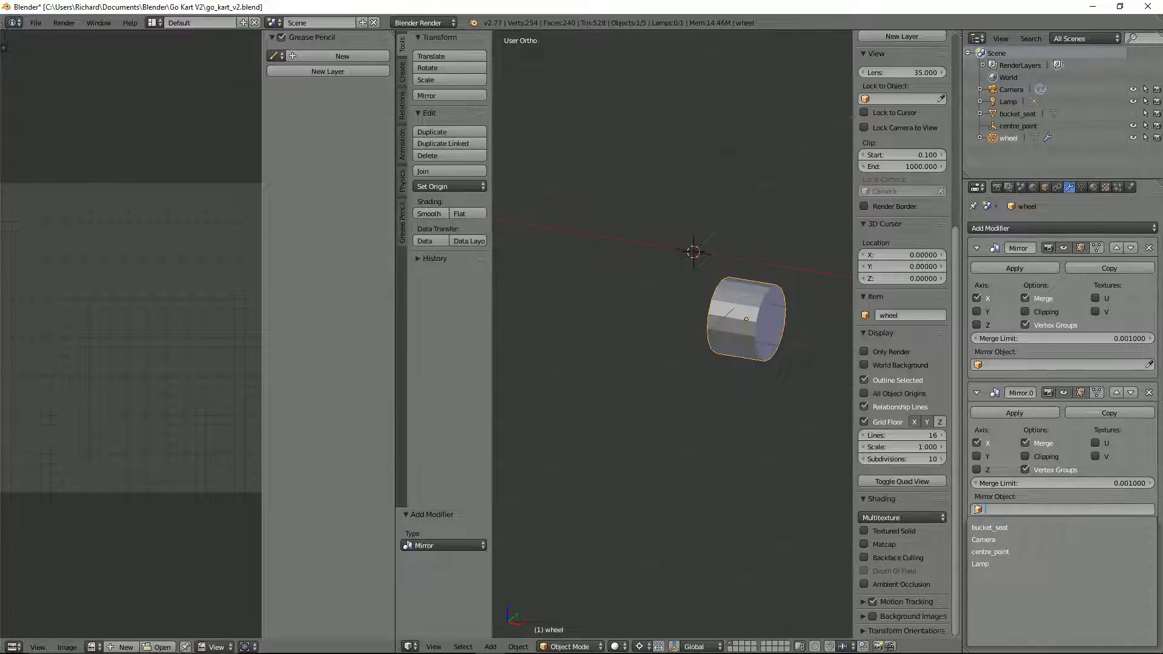
pyautogui.click(973, 551)
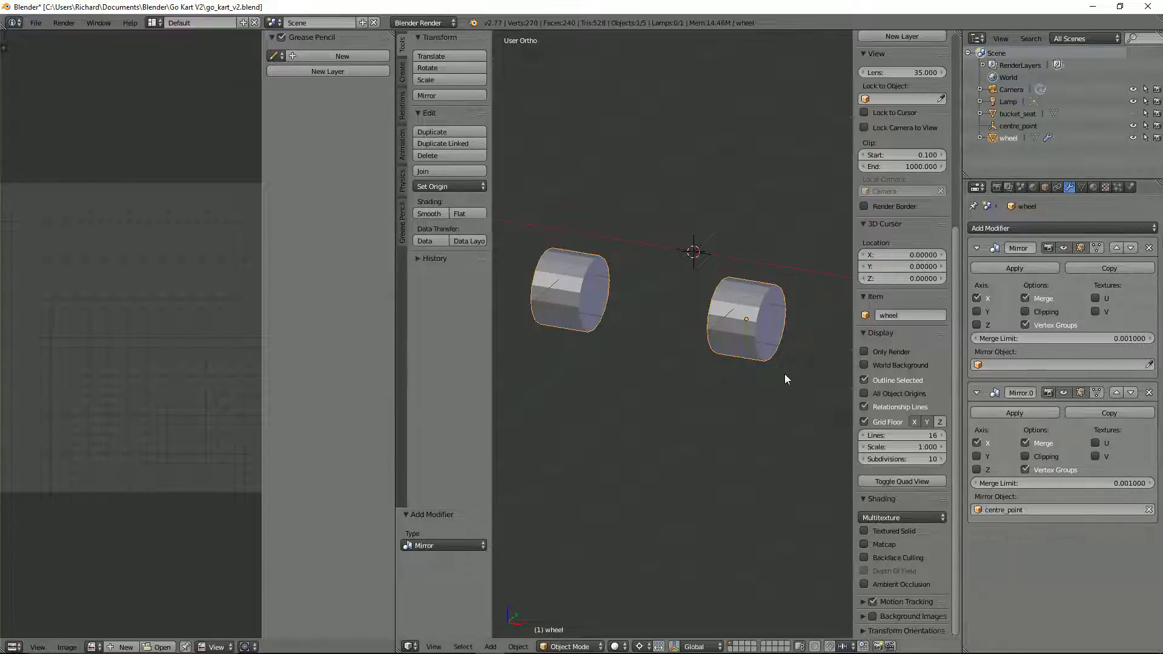
# Step: Enable the Y axis on the centre_point Mirror modifier and move the wheel about 0.099 in X and -0.395 in Y
pyautogui.click(978, 457)
pyautogui.scroll(-3, 670, 290)
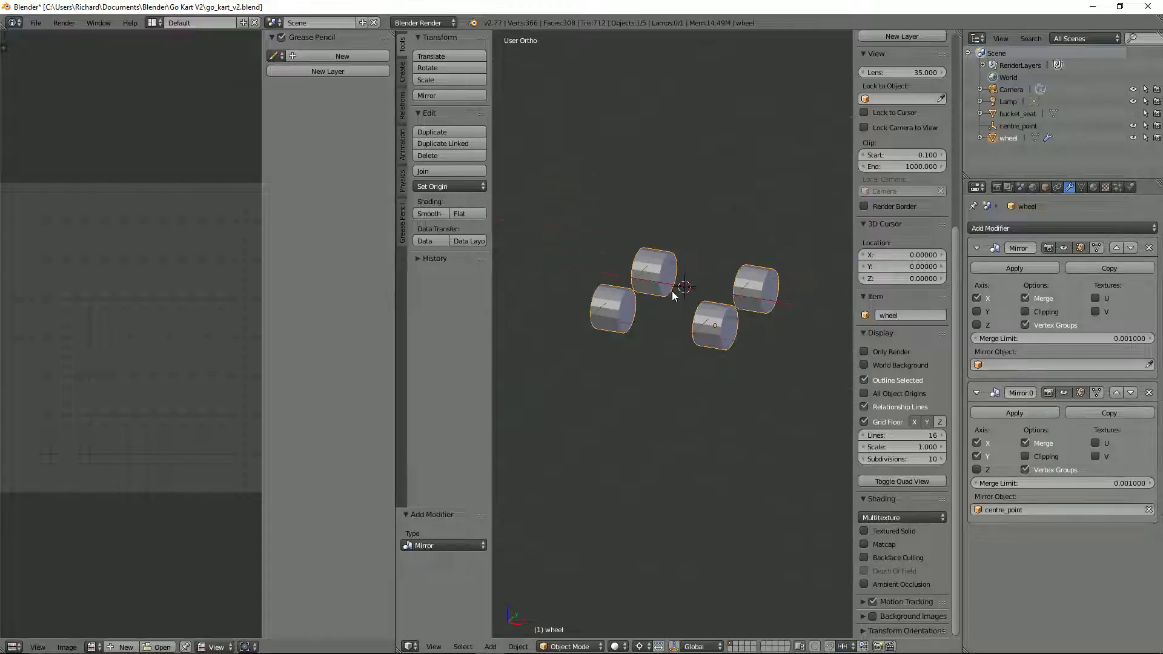
pyautogui.press('KP_7')
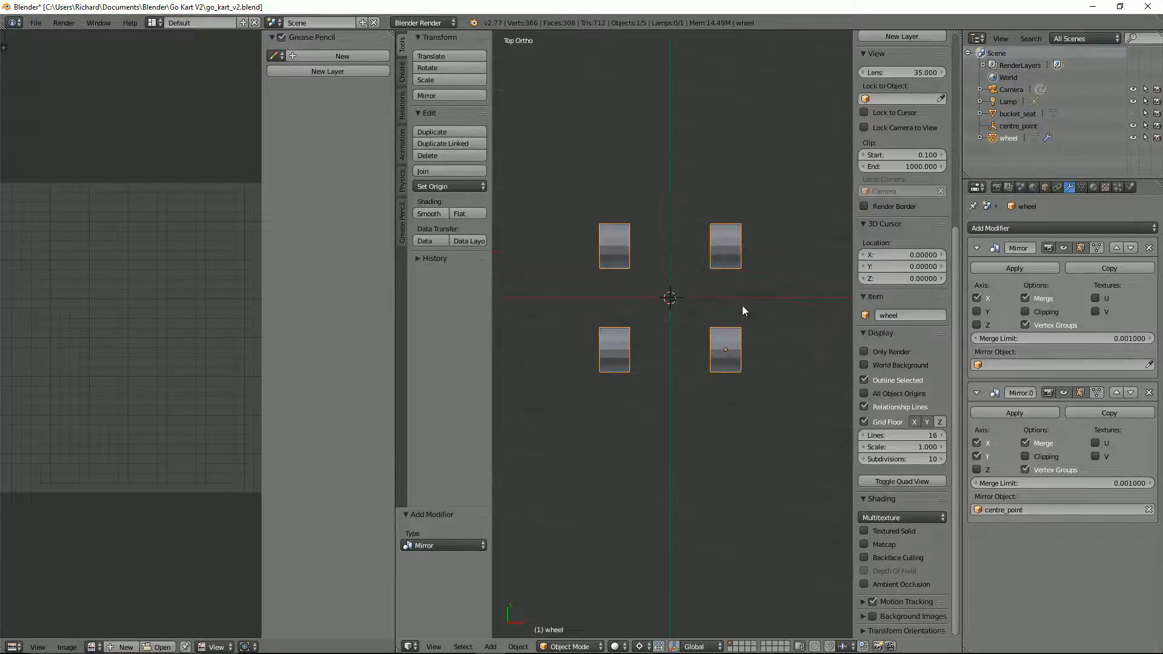
pyautogui.press('g')
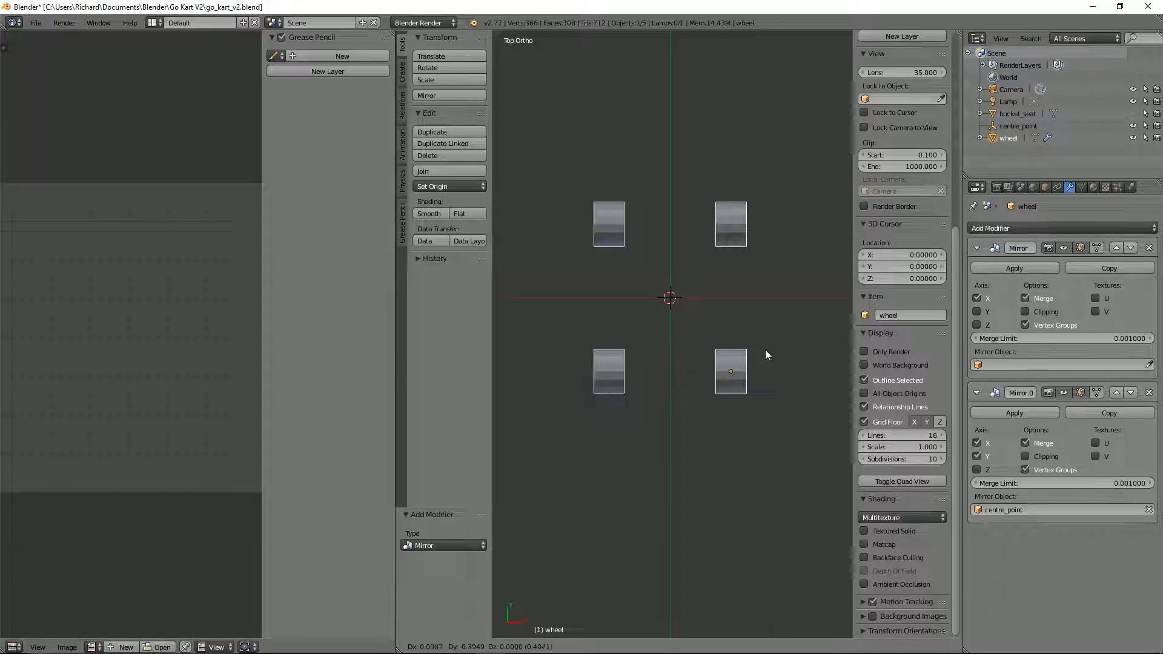
pyautogui.click(765, 350)
pyautogui.moveTo(764, 350); pyautogui.dragTo(742, 308, button='middle')
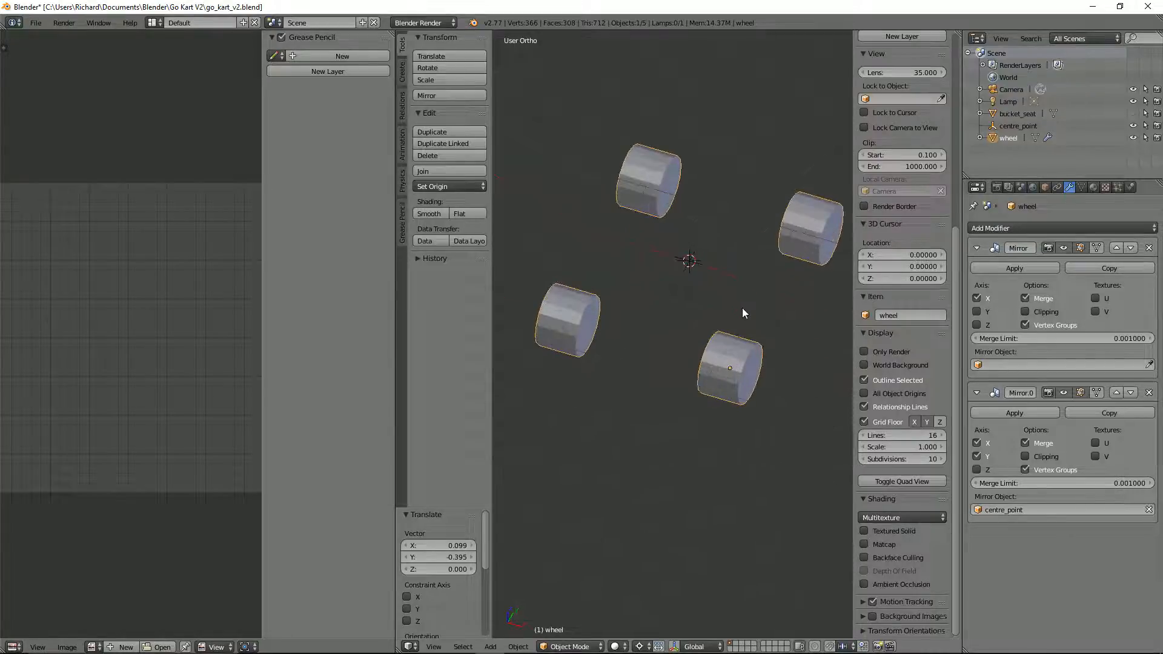
# Step: Bevel the wheel's outer edge loop by about 0.068 with 2 segments
pyautogui.press('KP_1')
pyautogui.press('KP_3')
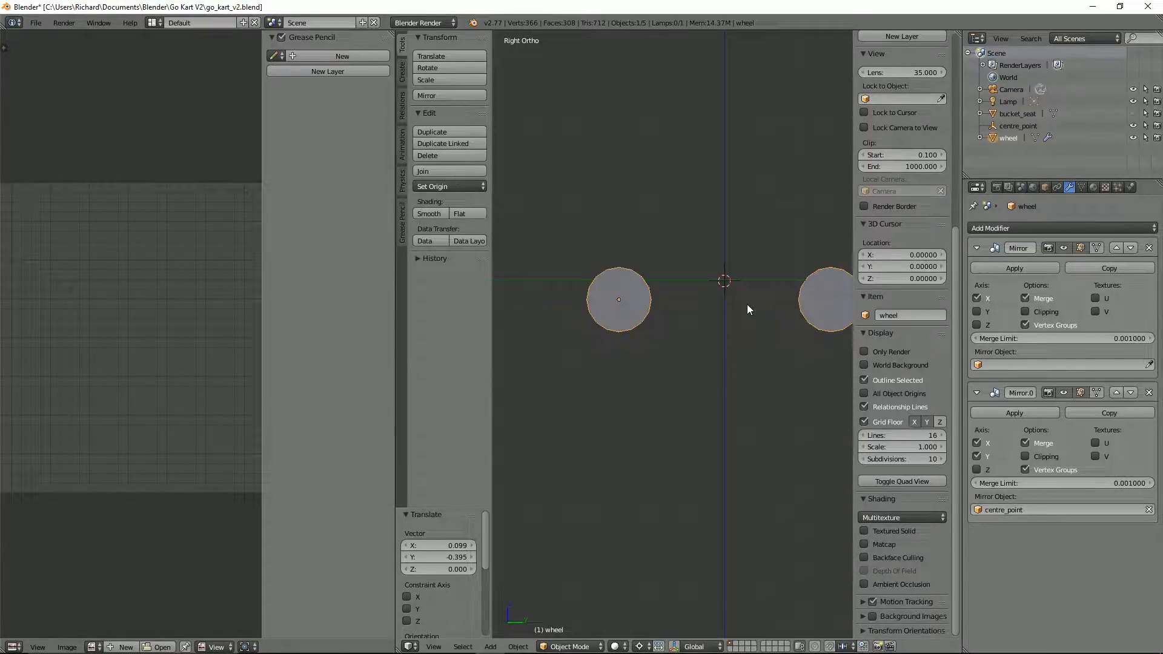
pyautogui.press('KP_1')
pyautogui.press('Tab')
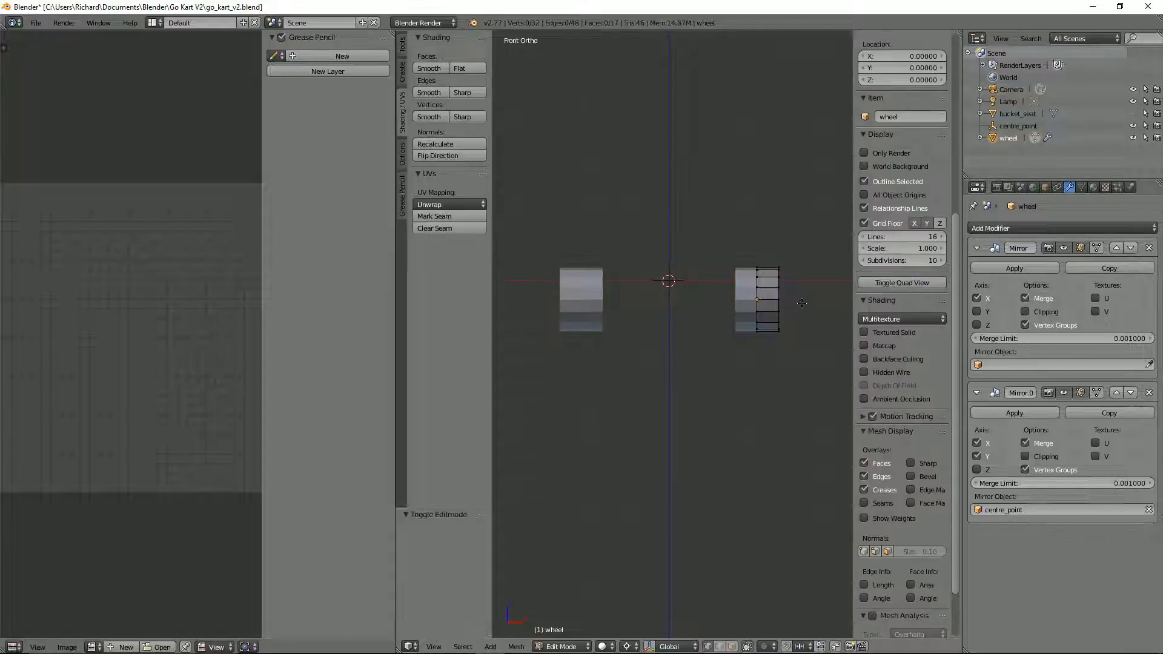
pyautogui.scroll(2, 799, 303)
pyautogui.keyDown('shift'); pyautogui.moveTo(804, 302); pyautogui.dragTo(664, 326, button='middle'); pyautogui.keyUp('shift')
pyautogui.scroll(2, 671, 327)
pyautogui.keyDown('alt'); pyautogui.rightClick(685, 268); pyautogui.keyUp('alt')
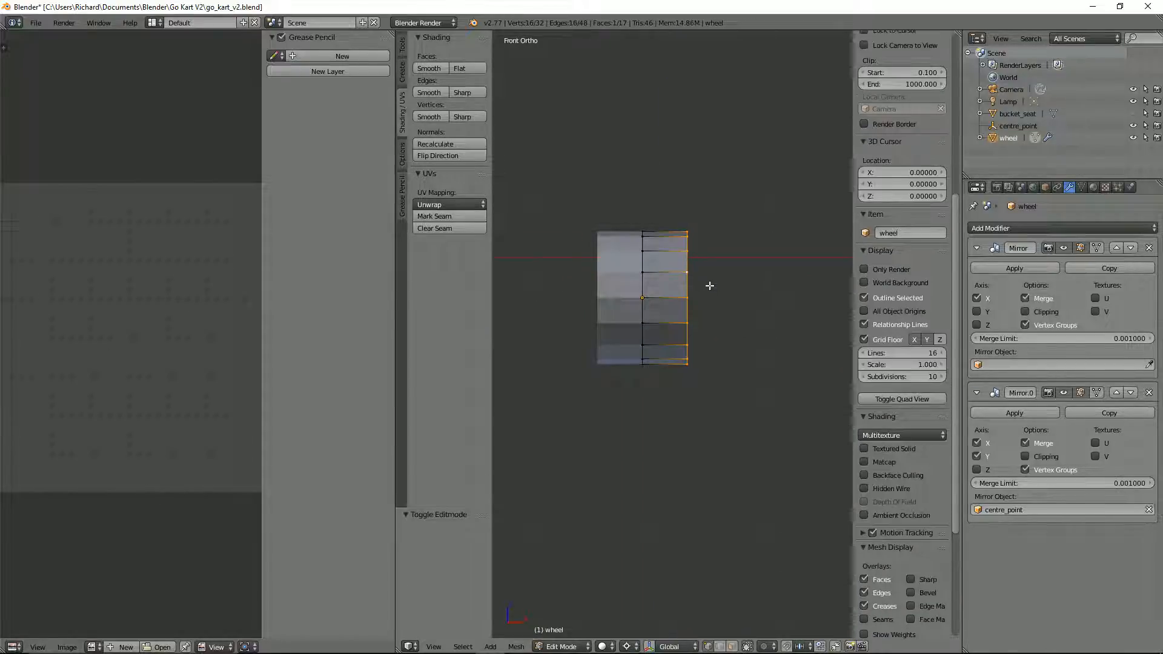
pyautogui.hotkey('ctrl', 'b')
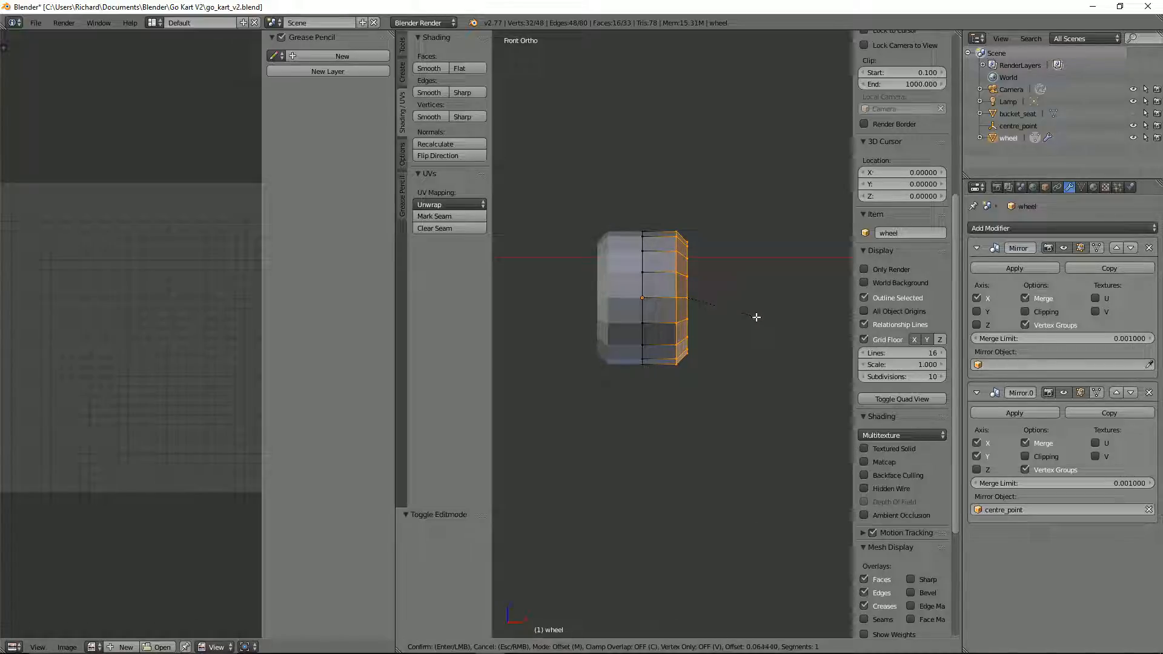
pyautogui.click(757, 317)
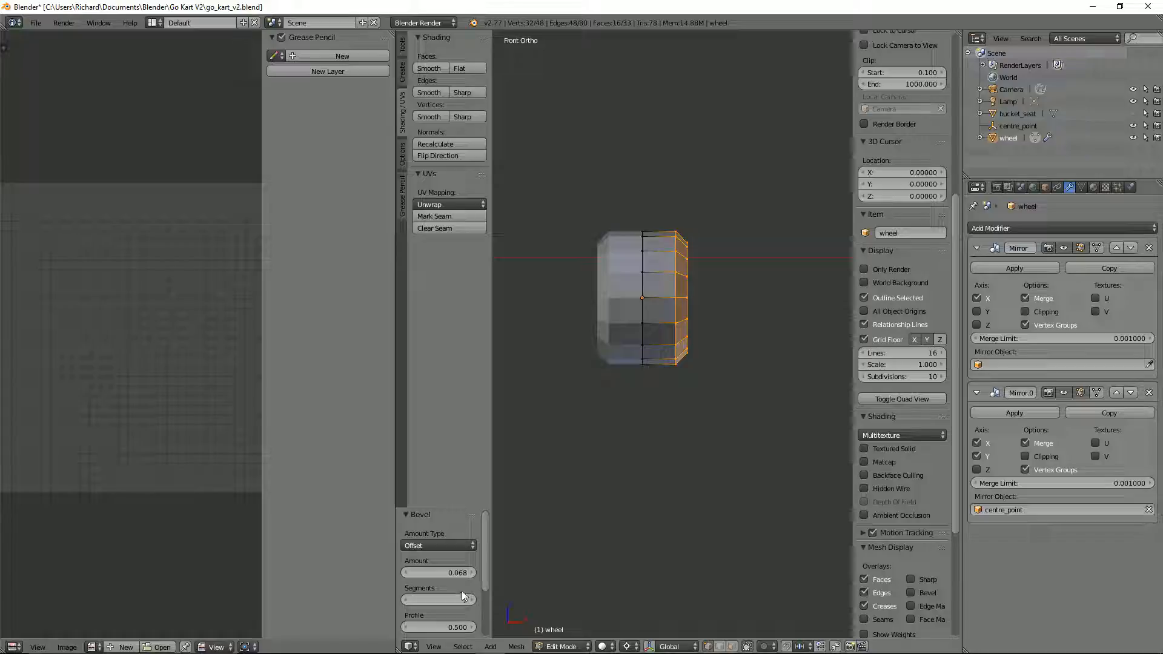
pyautogui.click(471, 599)
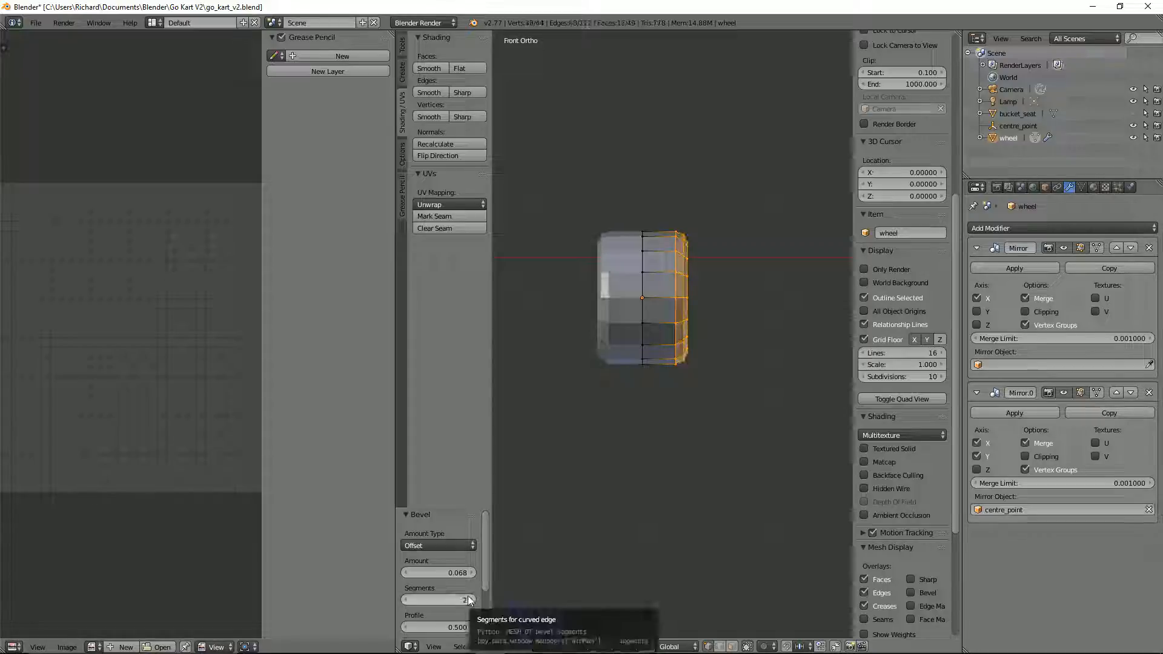
# Step: Select the edge loop at the wheel's mirror seam and show it in front view
pyautogui.moveTo(629, 389); pyautogui.dragTo(669, 363, button='middle')
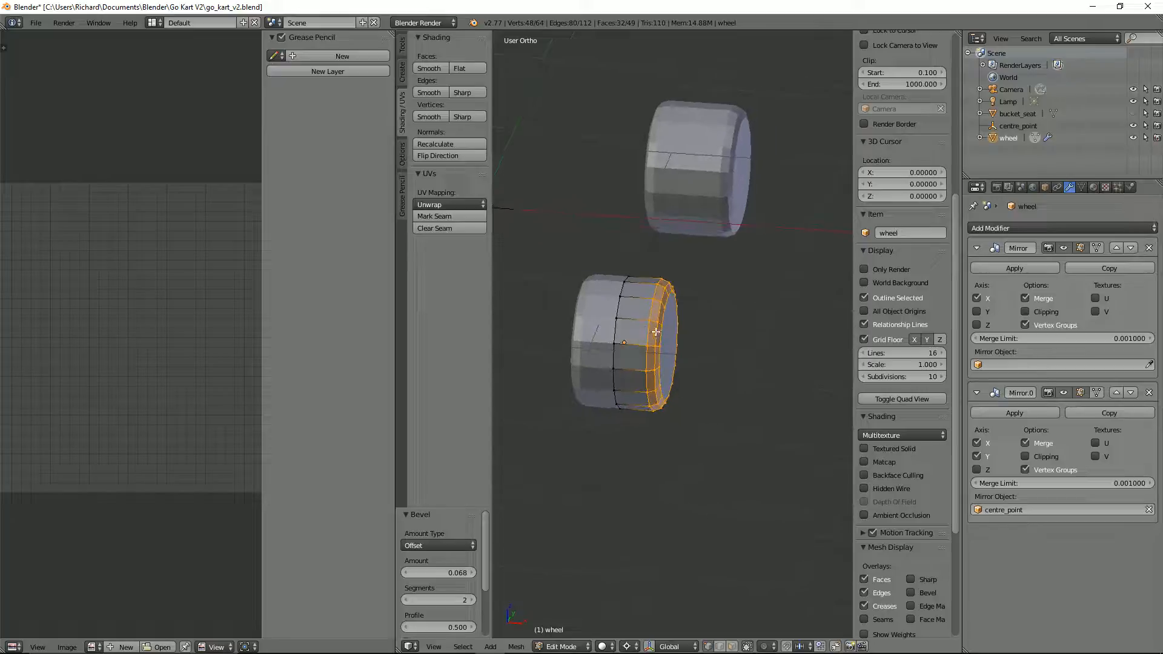
pyautogui.keyDown('alt'); pyautogui.rightClick(620, 332); pyautogui.keyUp('alt')
pyautogui.press('KP_1')
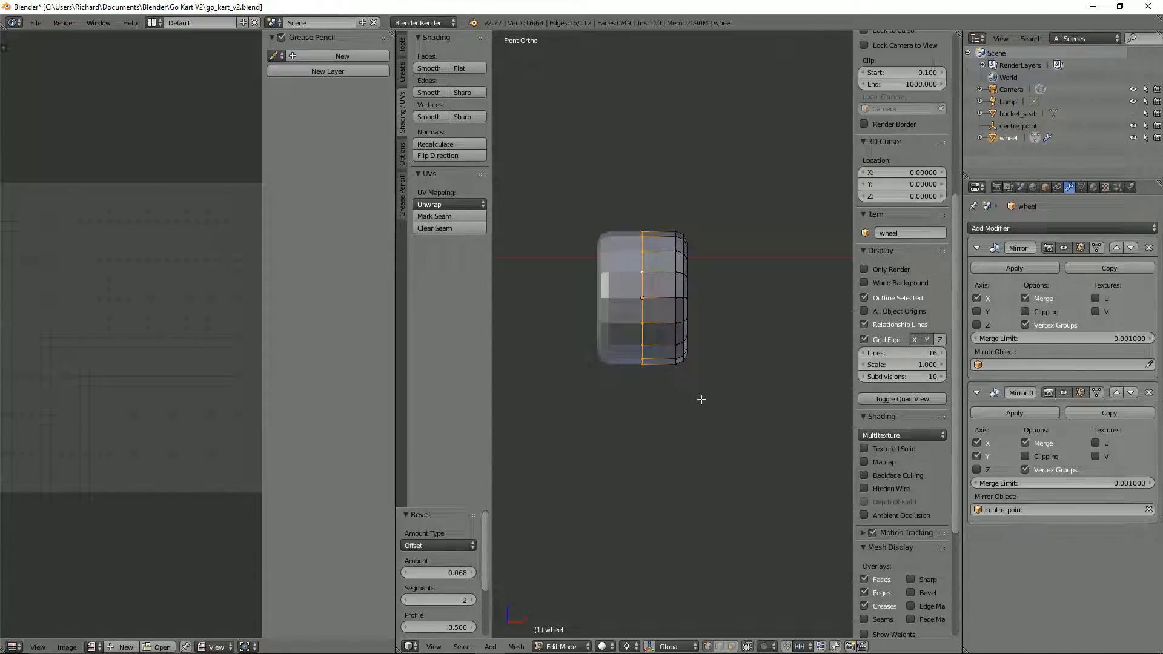
pyautogui.press('s')
pyautogui.rightClick(706, 407)
# Step: Try Clipping on the centre_point Mirror modifier by moving the seam edge loop along X
pyautogui.click(1044, 456)
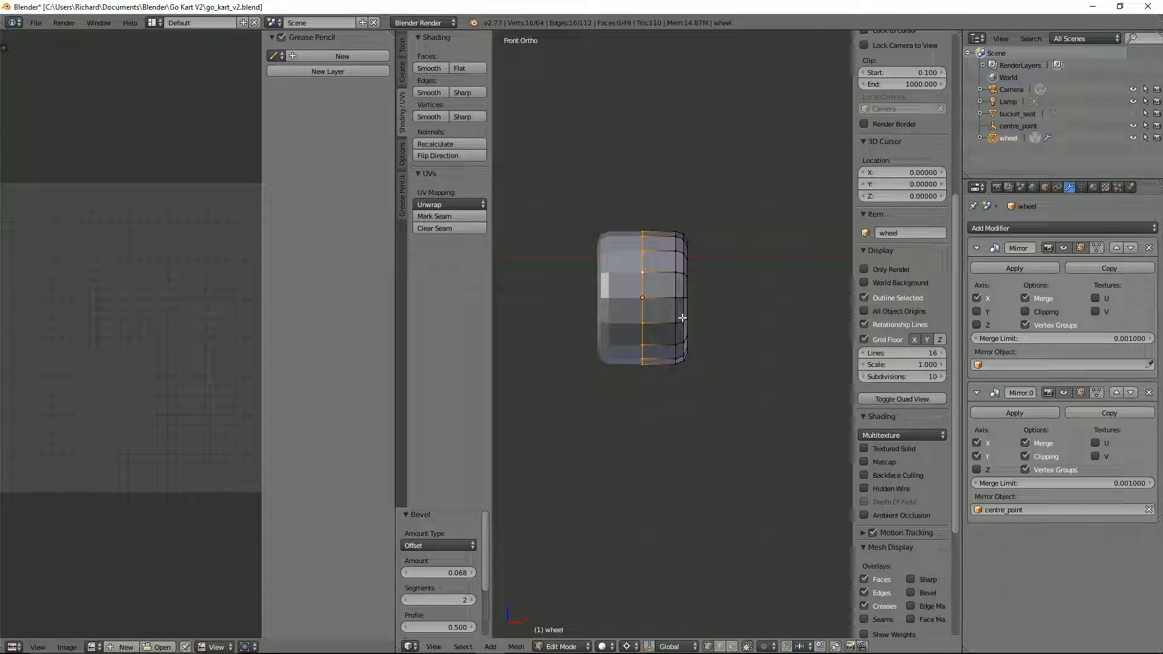
pyautogui.press('g')
pyautogui.press('x')
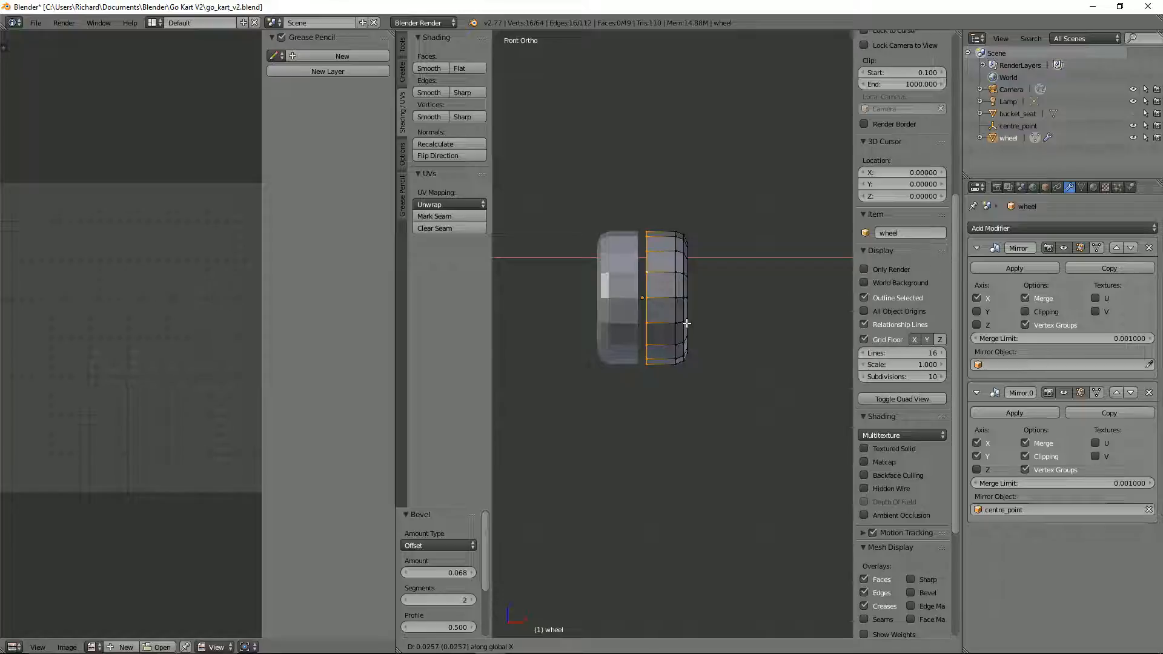
pyautogui.rightClick(686, 323)
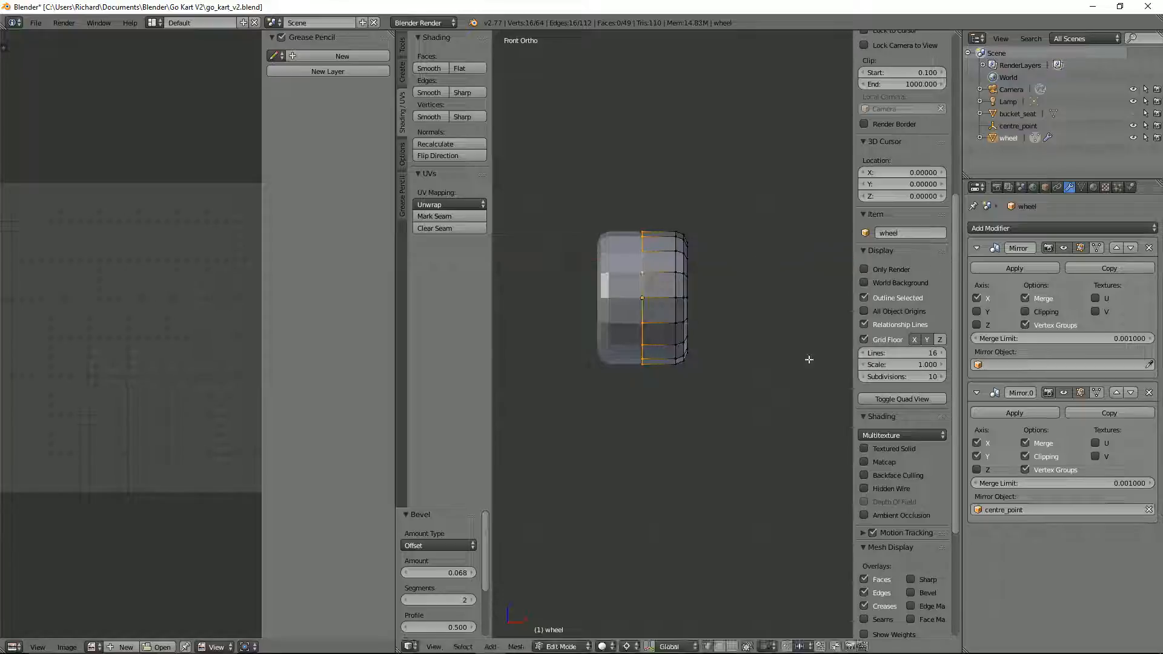
# Step: Enable Clipping on the first Mirror modifier and test it by moving the seam edge loop along X
pyautogui.click(1034, 313)
pyautogui.press('g')
pyautogui.press('x')
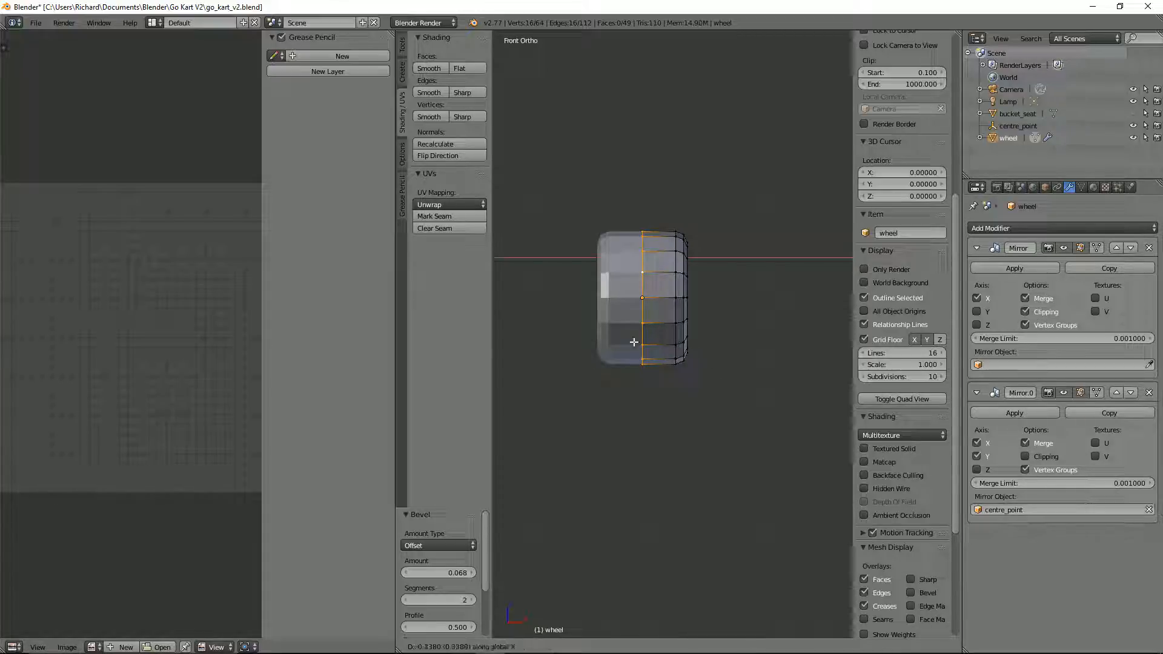
pyautogui.click(683, 339)
# Step: Scale the seam edge loop up to about 1.015 to make the wheel's tread bulge slightly
pyautogui.press('s')
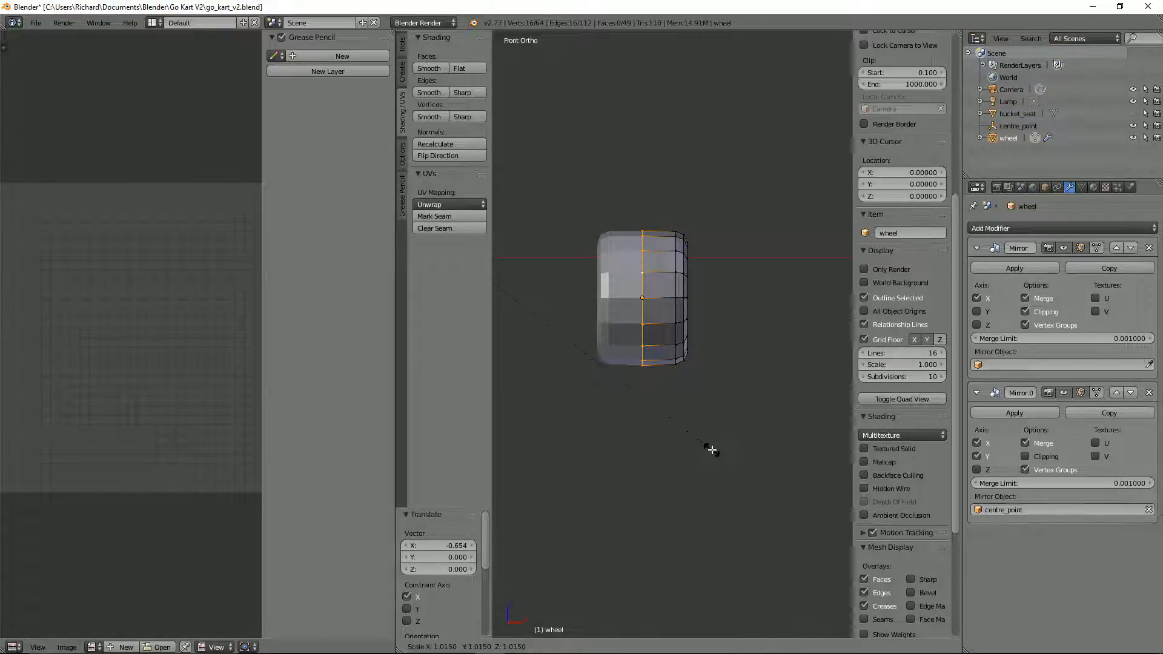
pyautogui.click(711, 449)
pyautogui.press('Tab')
pyautogui.moveTo(730, 432); pyautogui.dragTo(679, 416, button='middle')
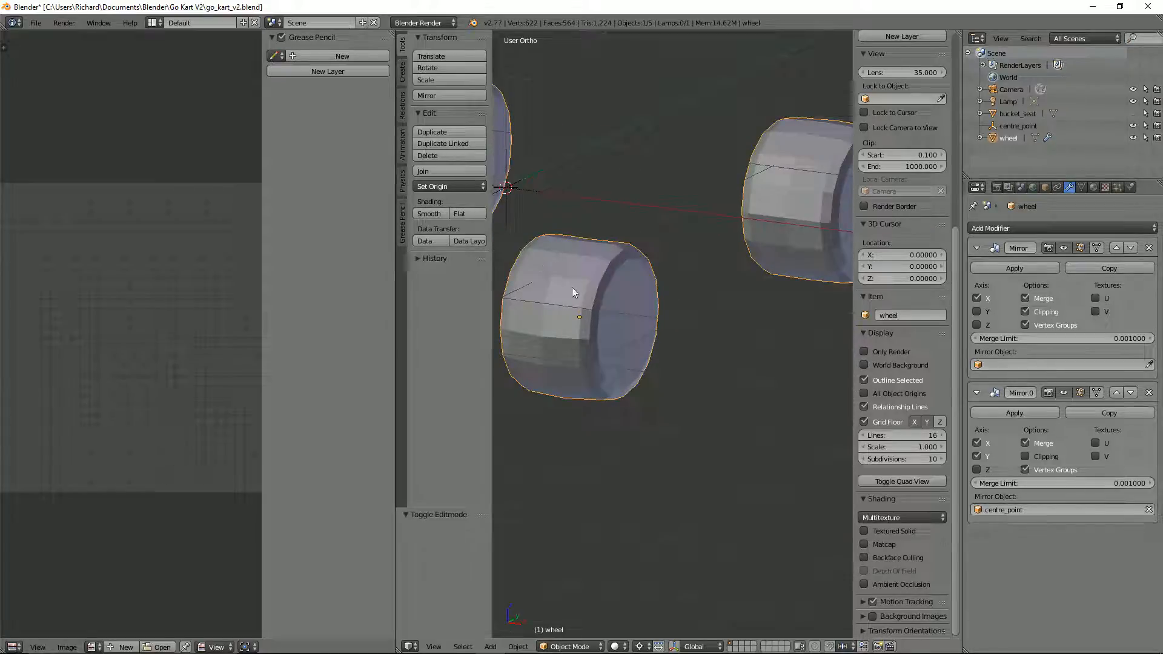
# Step: Apply smooth shading to all faces of the wheel and inspect the result
pyautogui.press('Tab')
pyautogui.press('a')
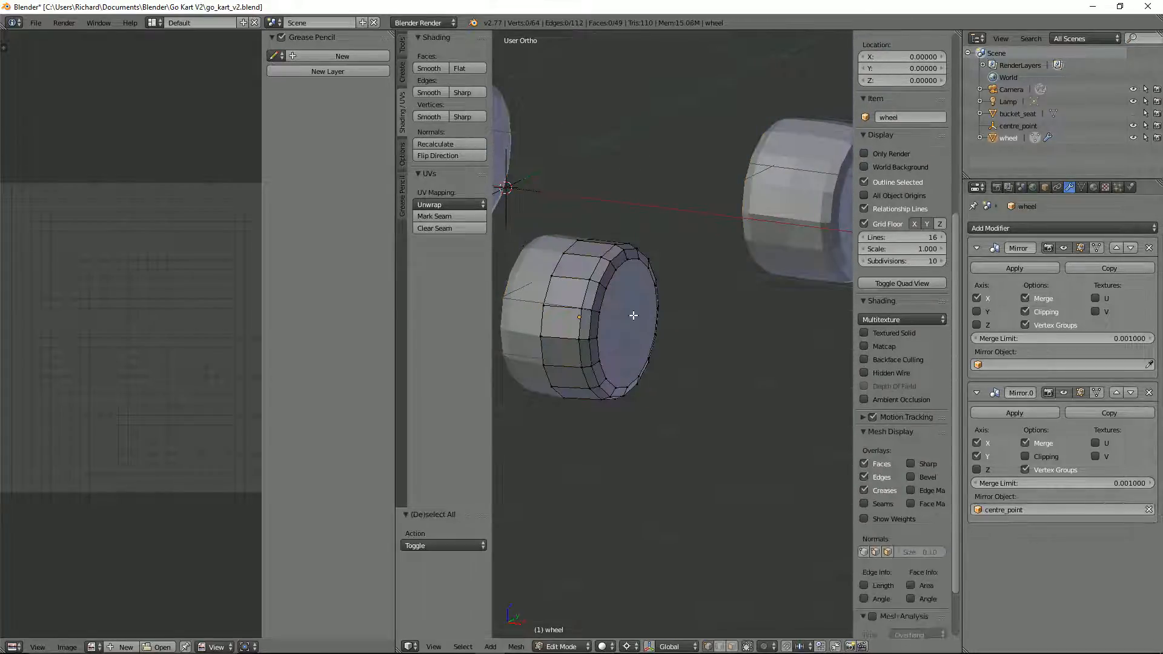
pyautogui.press('a')
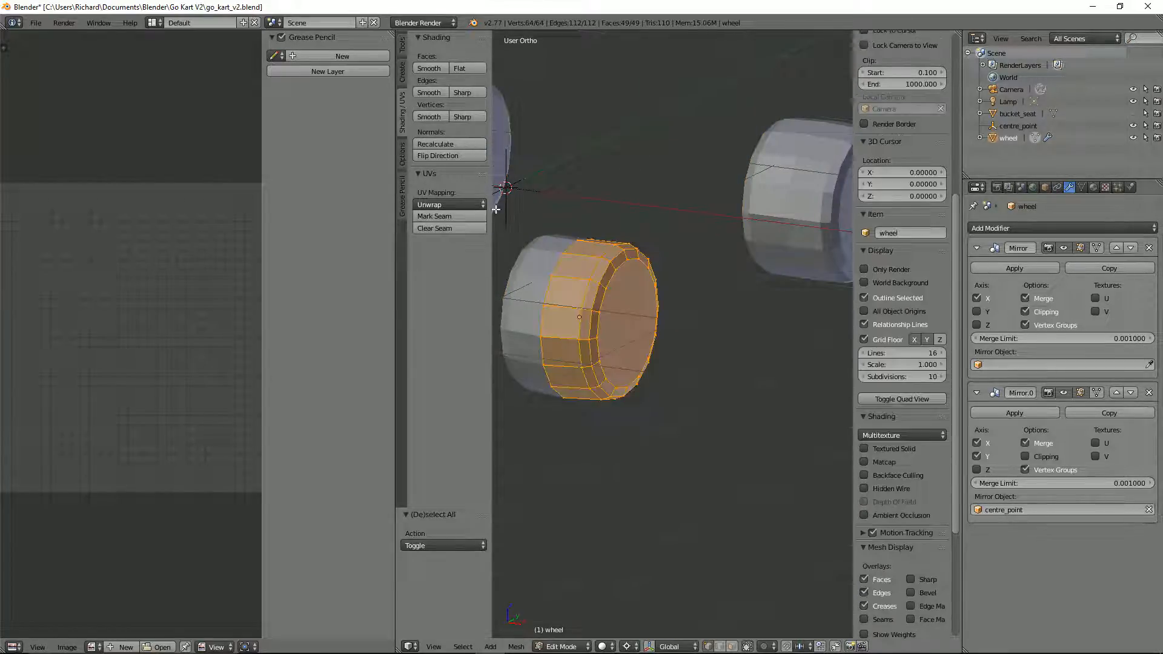
pyautogui.click(421, 68)
pyautogui.press('Tab')
pyautogui.moveTo(704, 281); pyautogui.dragTo(655, 304, button='middle')
pyautogui.scroll(5, 682, 314)
# Step: Scale the wheel's seam edge loop down slightly to about 0.993 and return to Object Mode
pyautogui.press('Tab')
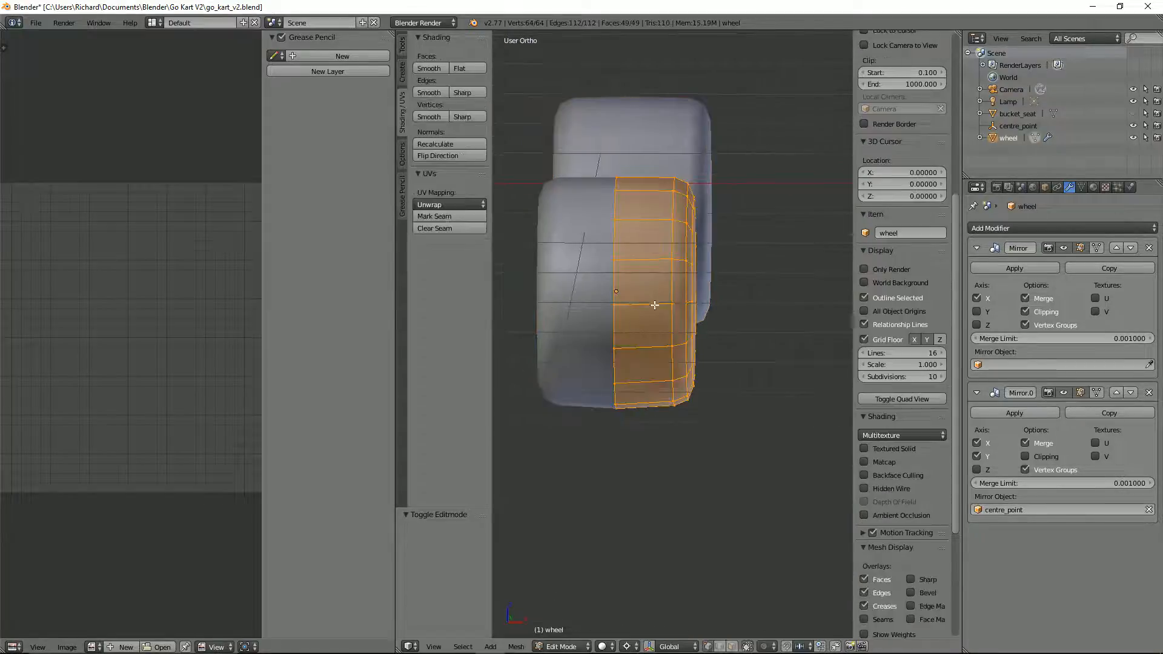
pyautogui.keyDown('alt'); pyautogui.rightClick(615, 299); pyautogui.keyUp('alt')
pyautogui.press('s')
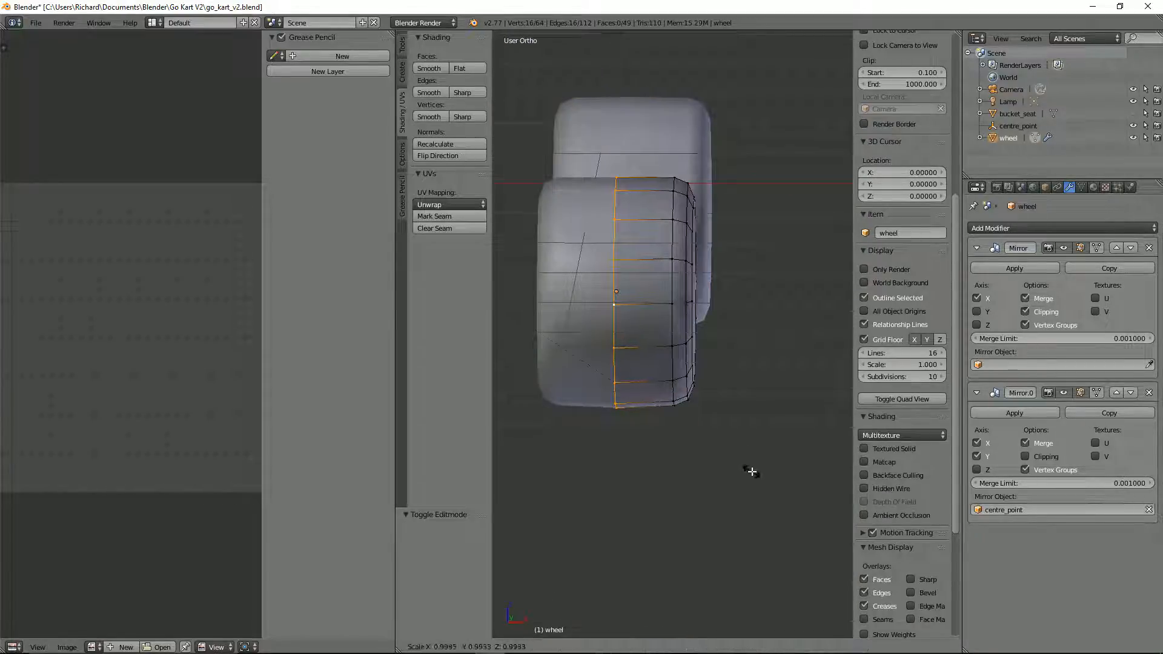
pyautogui.click(751, 470)
pyautogui.press('KP_1')
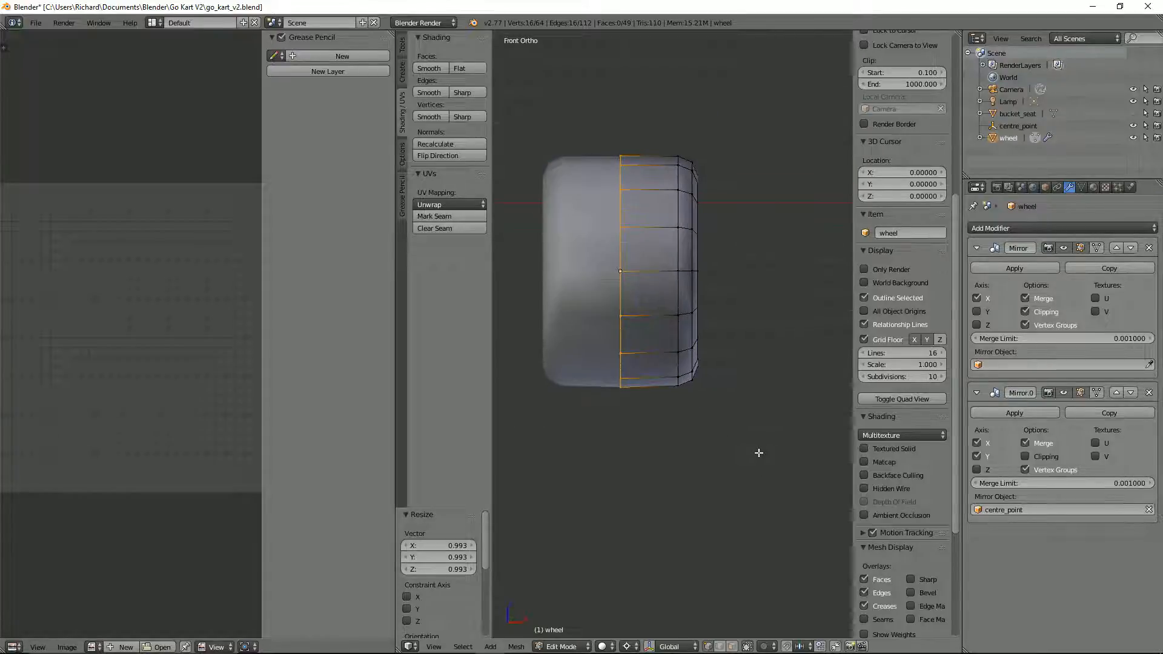
pyautogui.scroll(2, 754, 429)
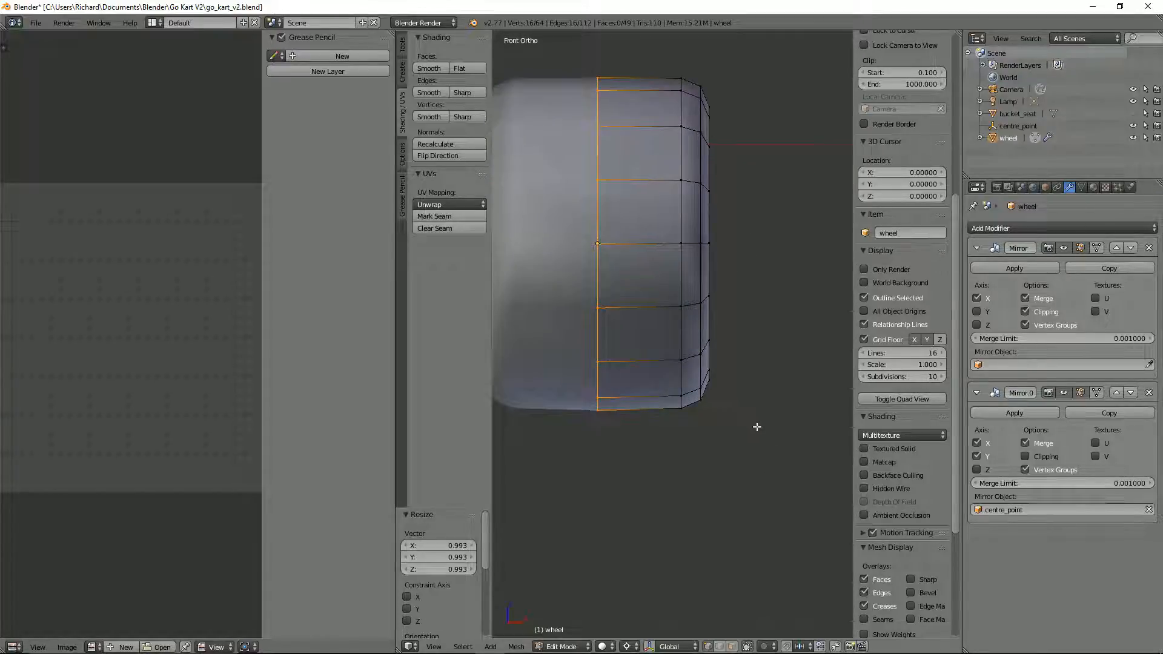
pyautogui.scroll(-3, 756, 427)
pyautogui.moveTo(756, 427); pyautogui.dragTo(749, 392, button='middle')
pyautogui.press('Tab')
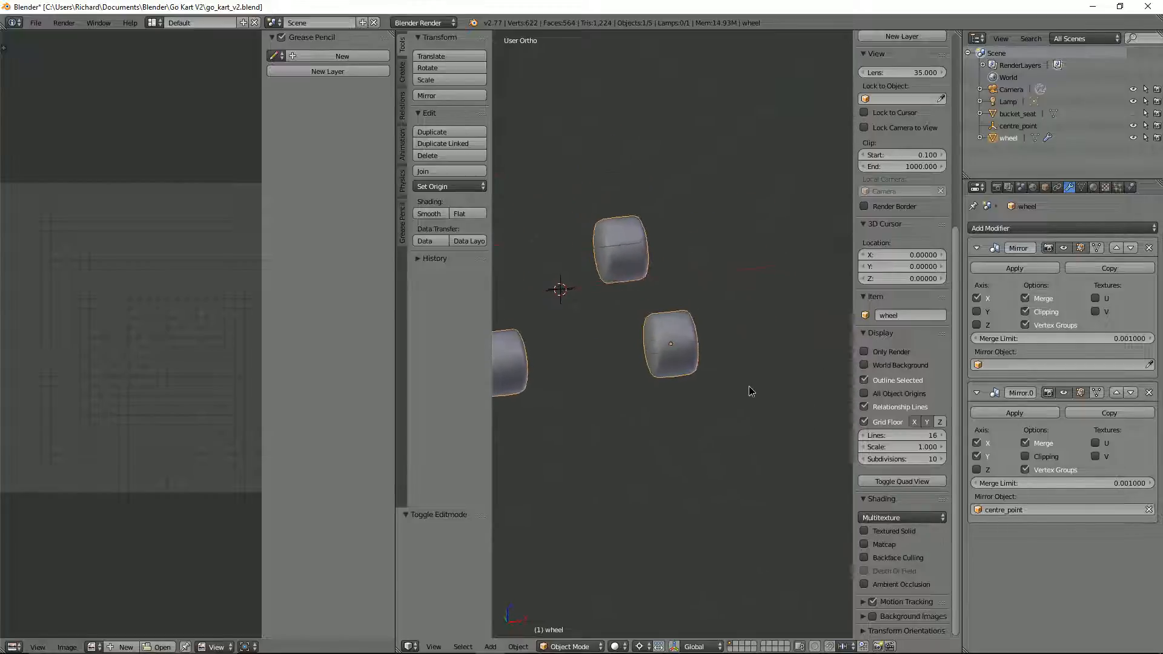
# Step: Check the kart's wheels in Unity, and back in Blender inset the wheel's outer end face by about 0.0713
pyautogui.hotkey('alt', 'Tab')
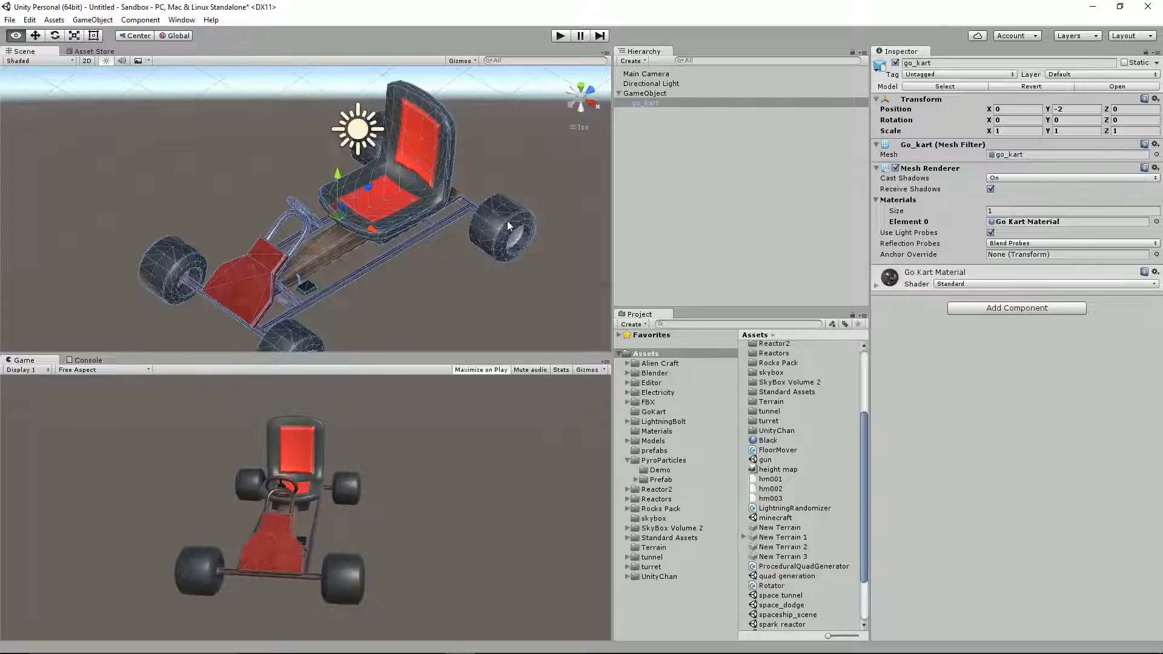
pyautogui.hotkey('alt', 'Tab')
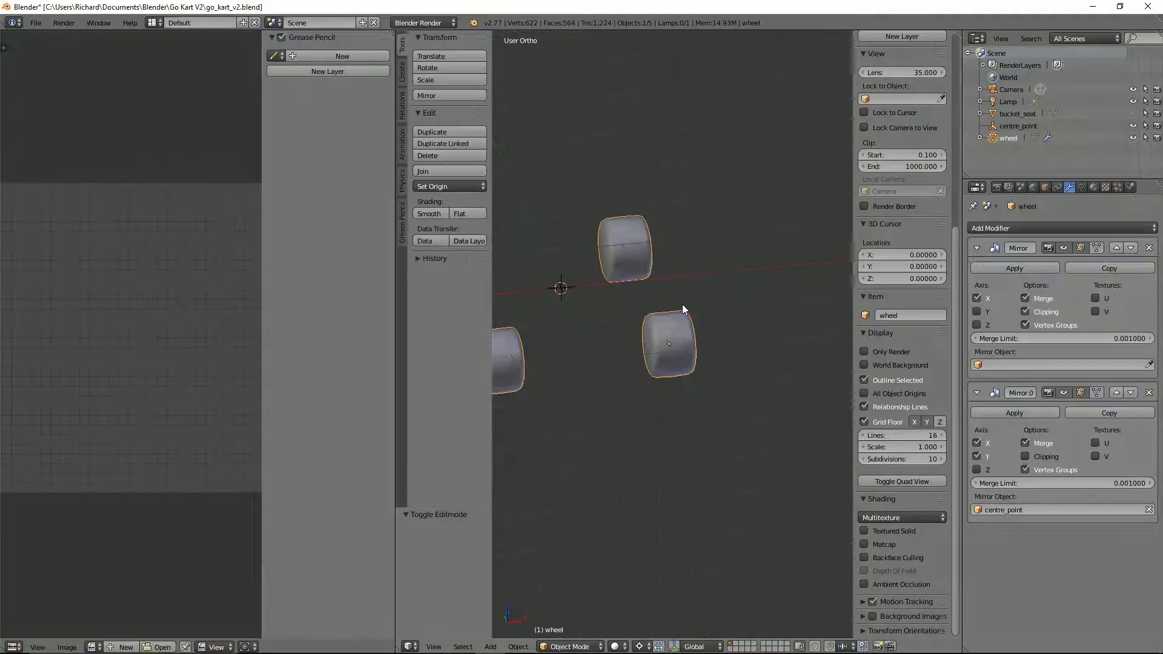
pyautogui.moveTo(682, 304); pyautogui.dragTo(604, 295, button='middle')
pyautogui.scroll(1, 633, 336)
pyautogui.press('Tab')
pyautogui.rightClick(569, 298)
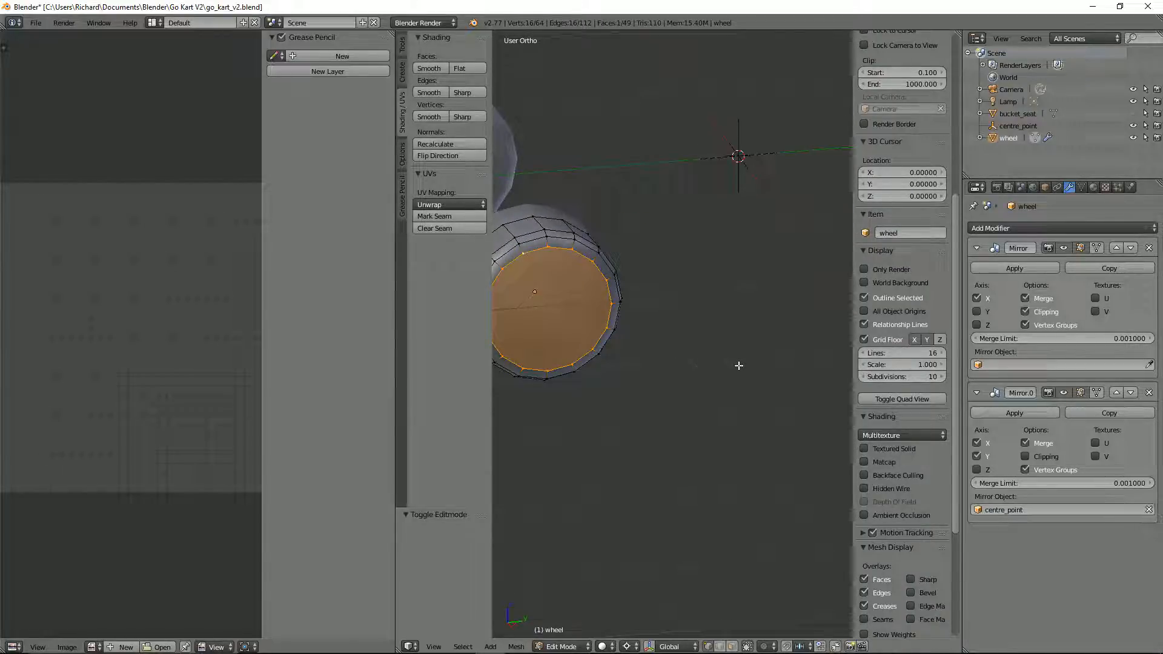
pyautogui.press('i')
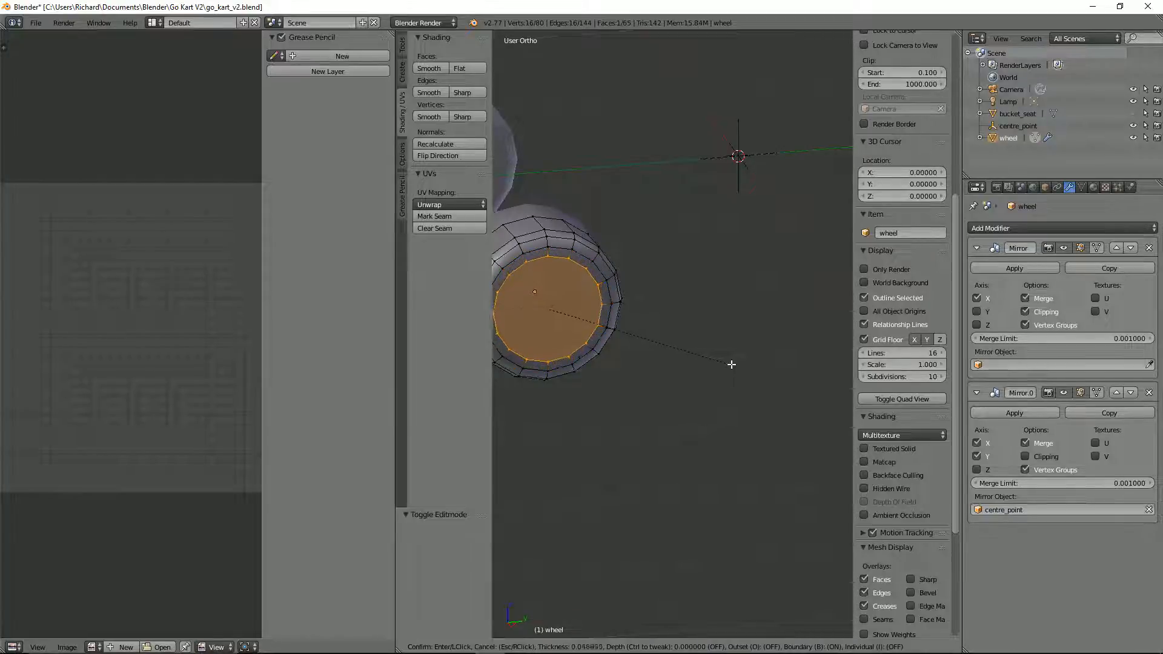
pyautogui.click(727, 363)
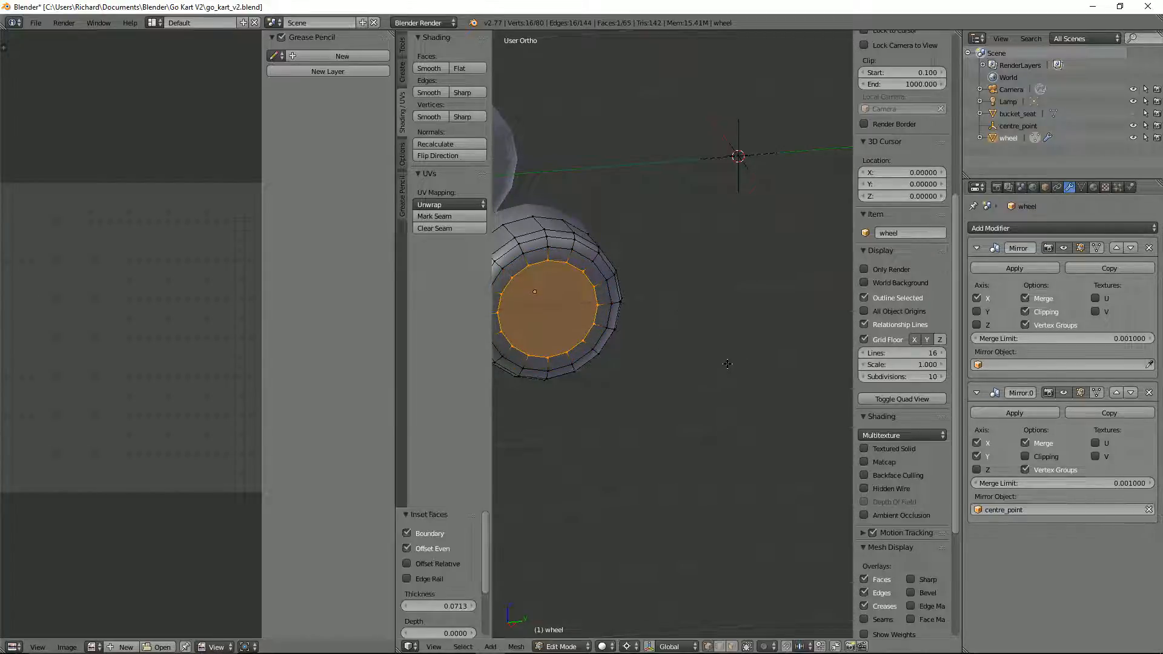
# Step: Mark the outer and inset edge loops of the wheel's end face as sharp
pyautogui.keyDown('alt'); pyautogui.rightClick(572, 250); pyautogui.keyUp('alt')
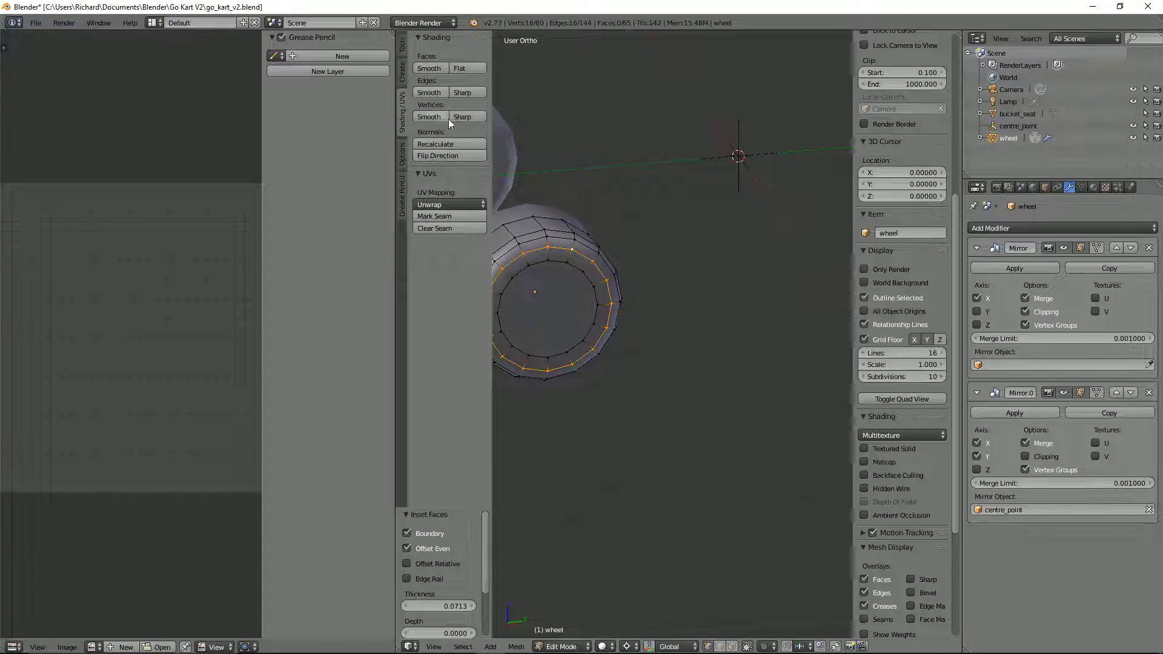
pyautogui.click(463, 94)
pyautogui.press('Tab')
pyautogui.moveTo(689, 277); pyautogui.dragTo(636, 280, button='middle')
pyautogui.press('Tab')
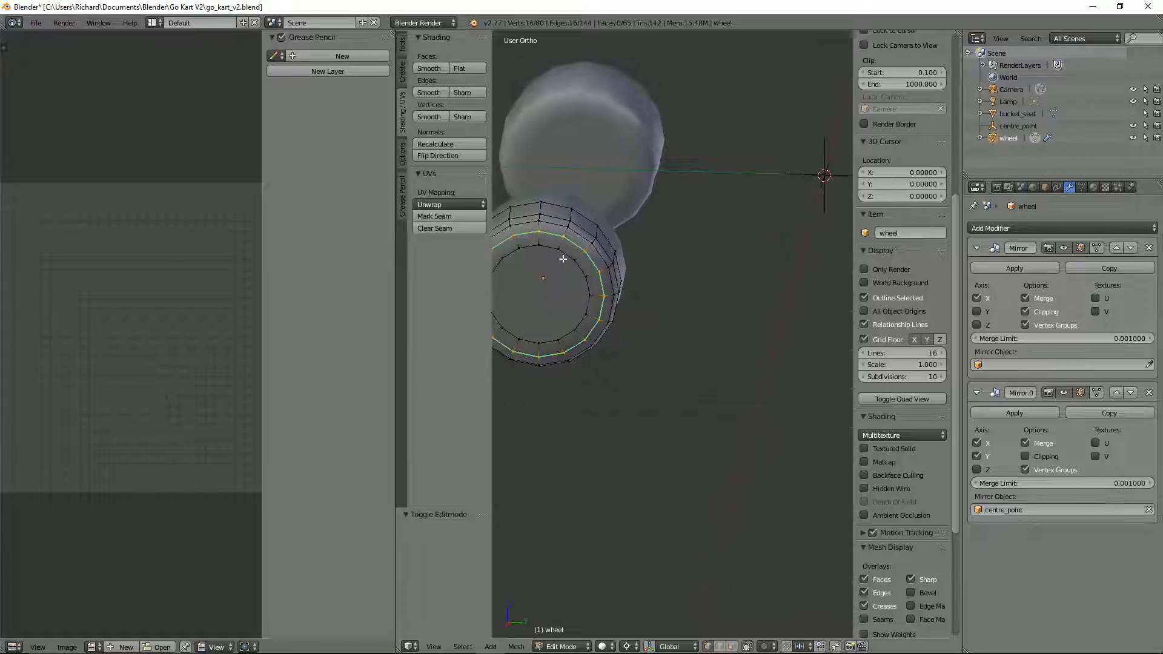
pyautogui.keyDown('alt'); pyautogui.rightClick(587, 262); pyautogui.keyUp('alt')
pyautogui.click(462, 93)
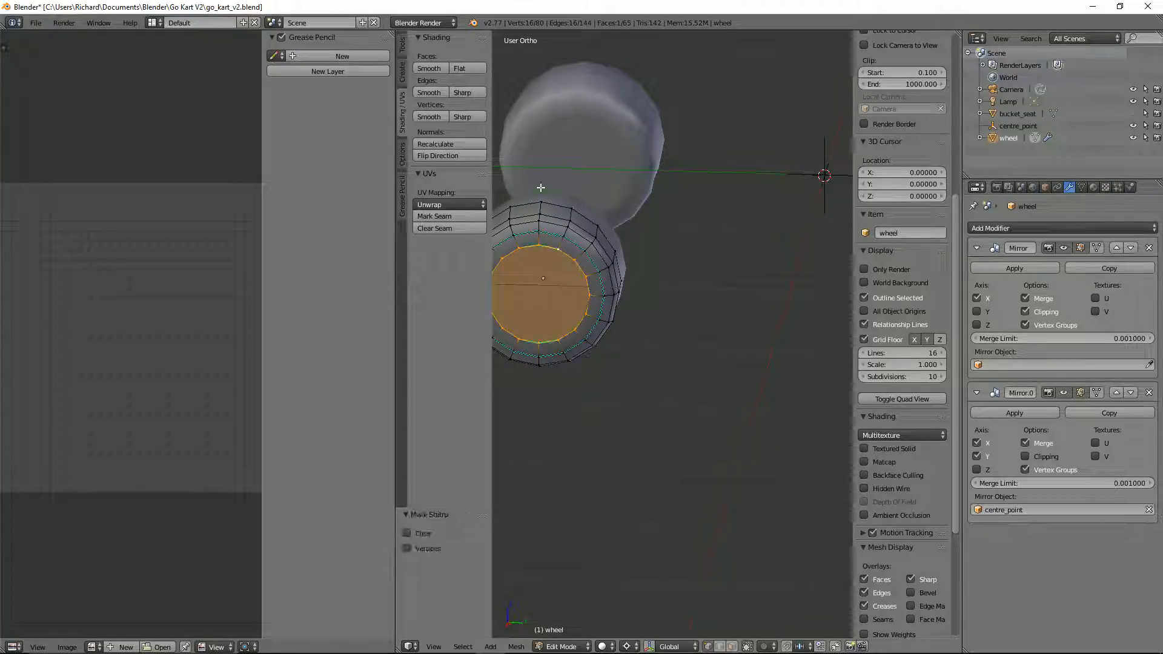
# Step: Extrude the wheel's inset end face inward by about 0.076 and mark the recess's inner edge loop as sharp
pyautogui.moveTo(568, 270); pyautogui.dragTo(689, 258, button='middle')
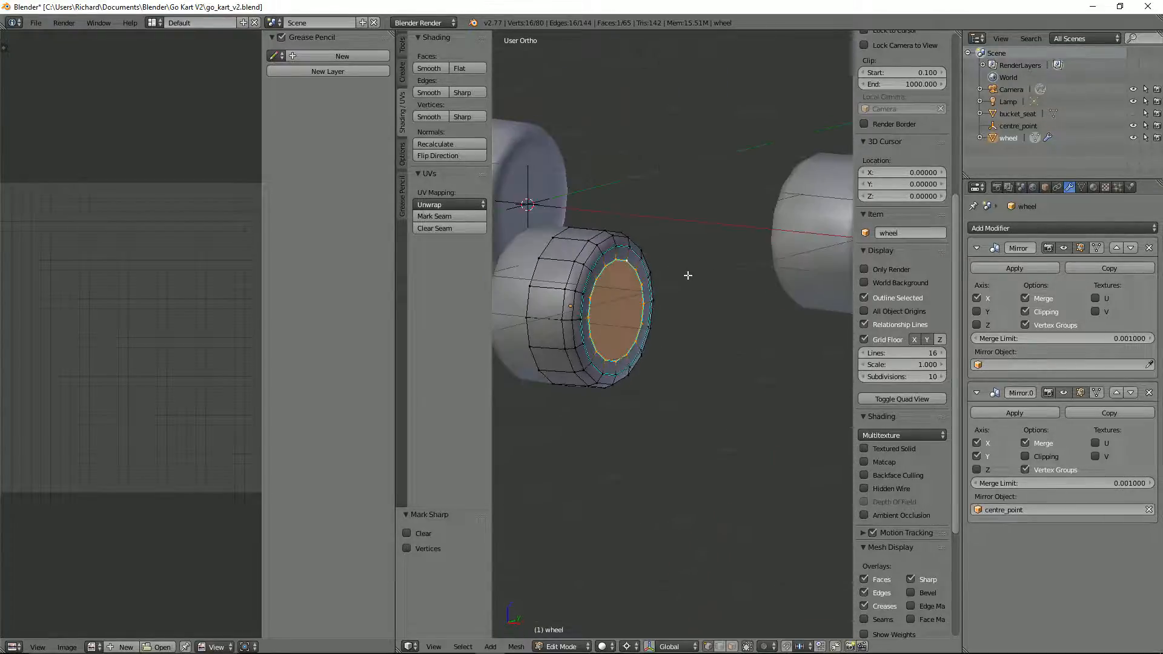
pyautogui.press('e')
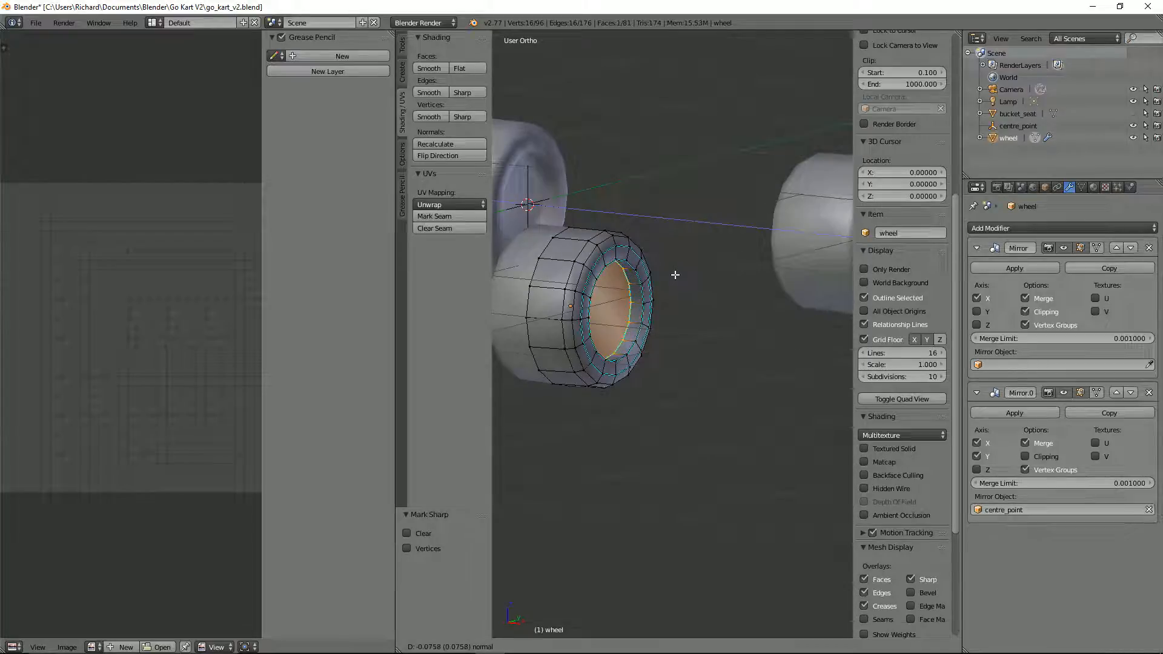
pyautogui.click(675, 275)
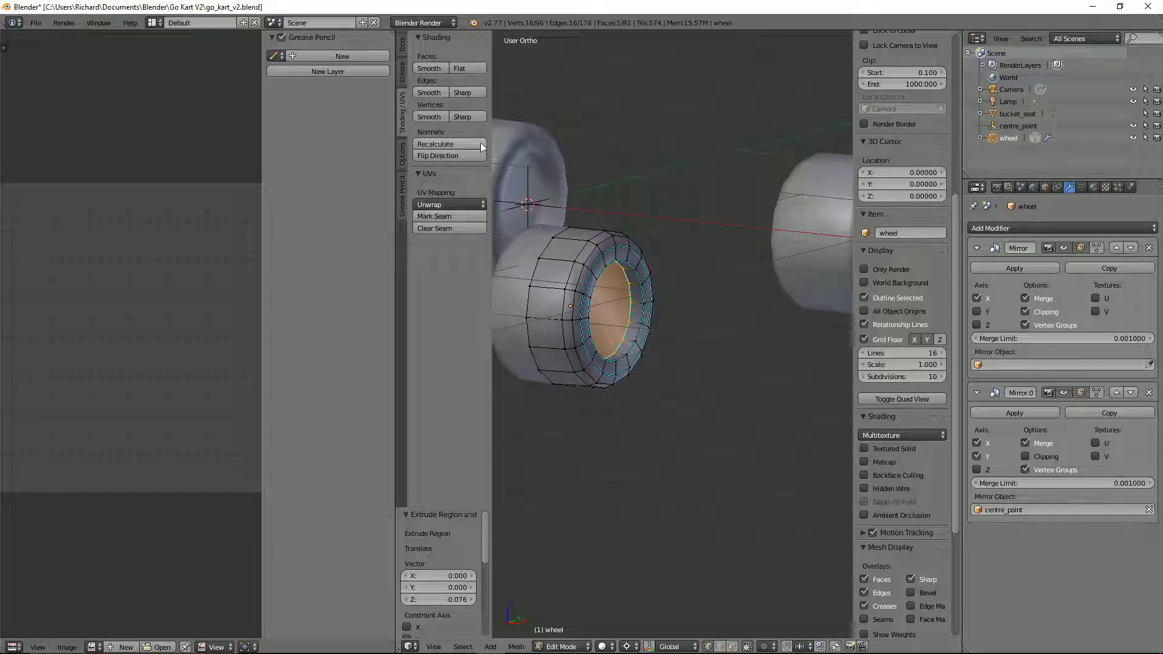
pyautogui.click(469, 93)
pyautogui.moveTo(662, 226); pyautogui.dragTo(715, 272, button='middle')
pyautogui.press('Tab')
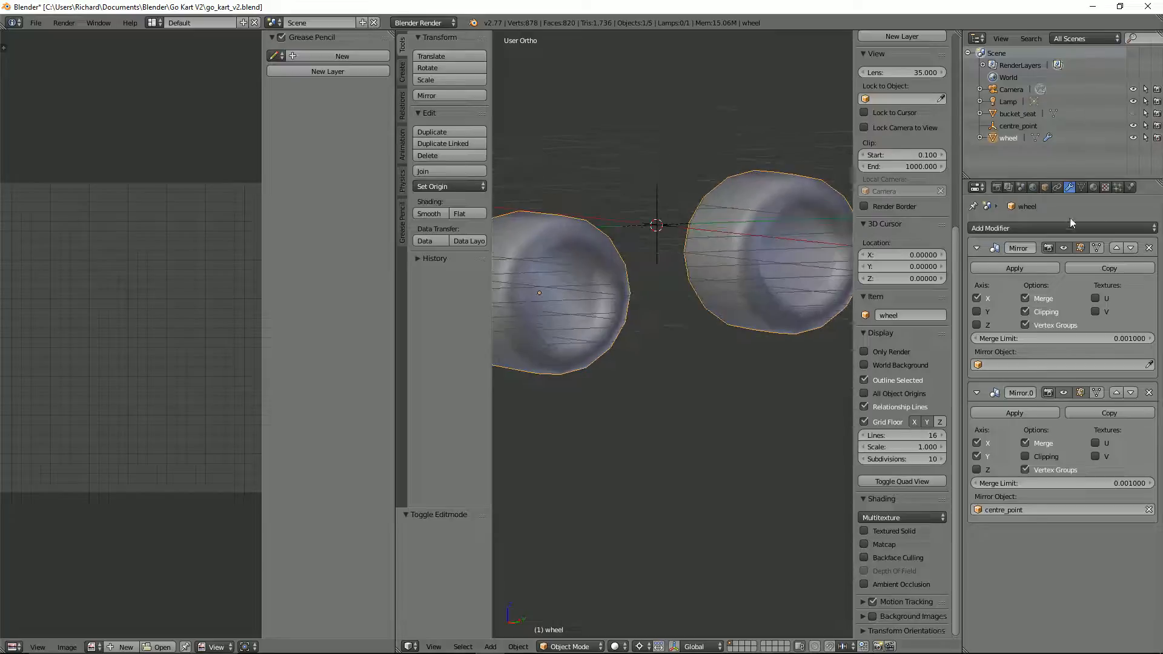
# Step: Enable Auto Smooth on the wheel mesh and set its angle to 180°
pyautogui.click(1081, 187)
pyautogui.click(1010, 261)
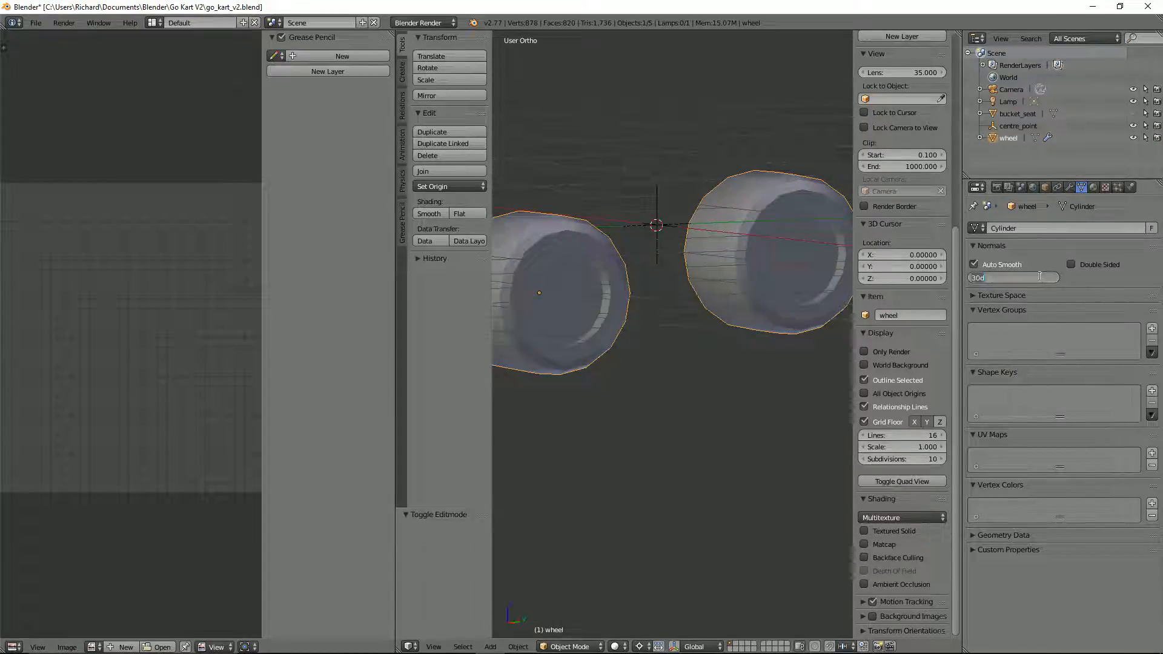
pyautogui.press('Return')
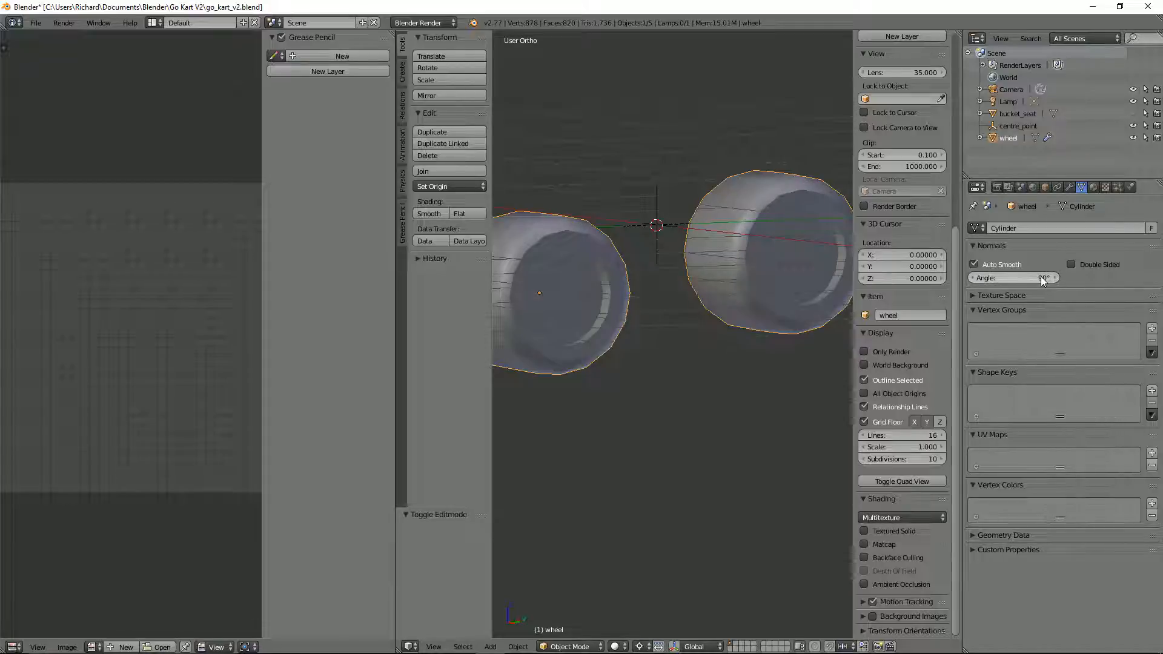
pyautogui.click(1041, 276)
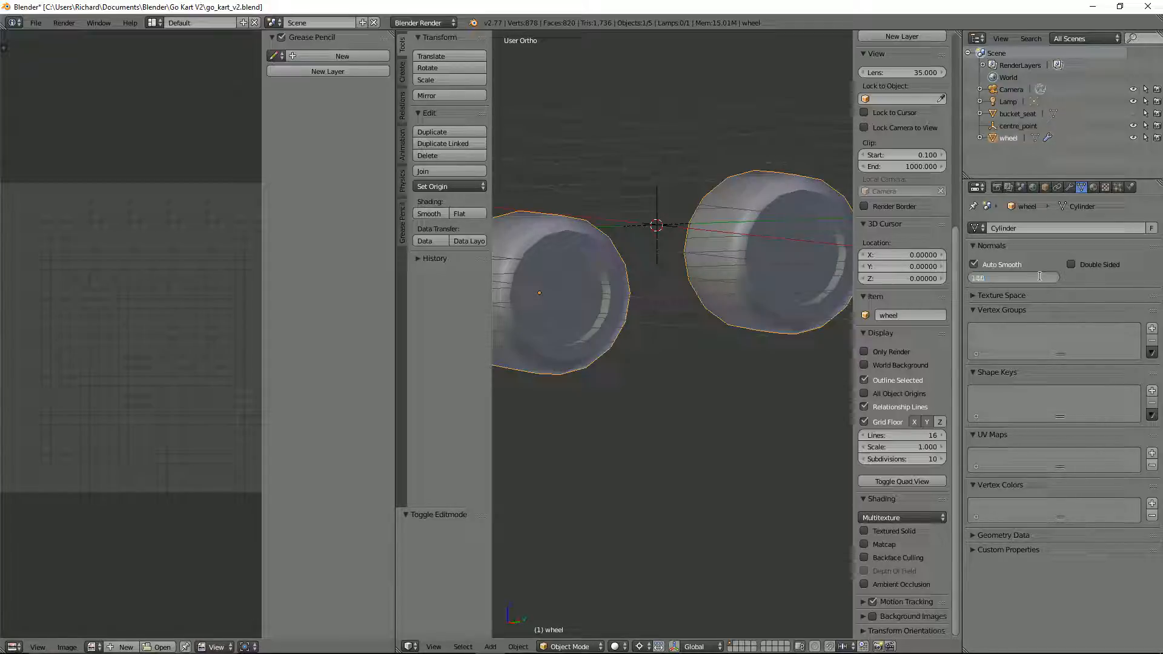
pyautogui.press('Return')
pyautogui.scroll(-2, 634, 277)
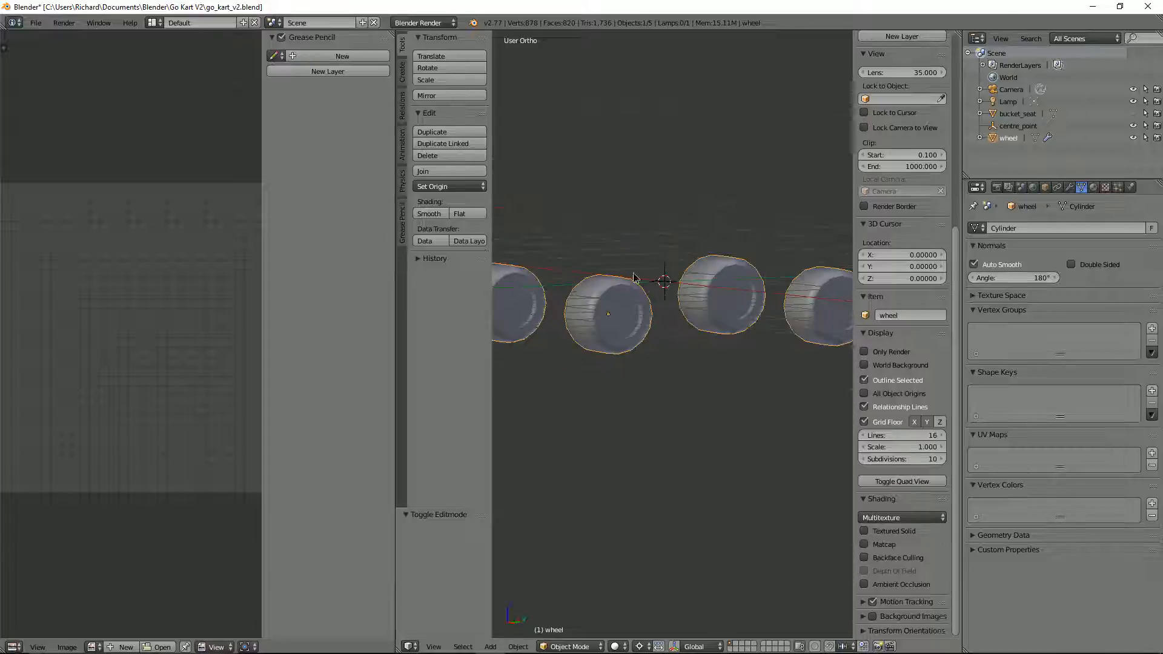
pyautogui.moveTo(648, 287); pyautogui.dragTo(659, 307, button='middle')
pyautogui.scroll(6, 658, 307)
pyautogui.scroll(-3, 659, 307)
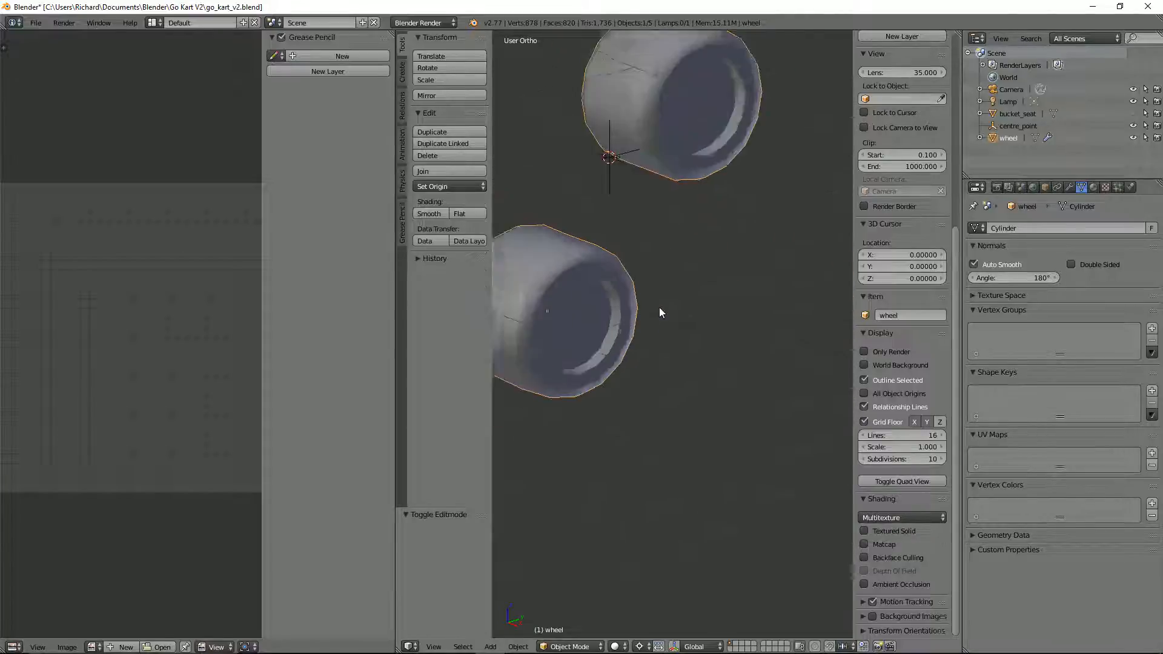
# Step: Clear the sharp marking from the outer edge loop of the wheel's end face and return to Object Mode
pyautogui.press('Tab')
pyautogui.rightClick(599, 276)
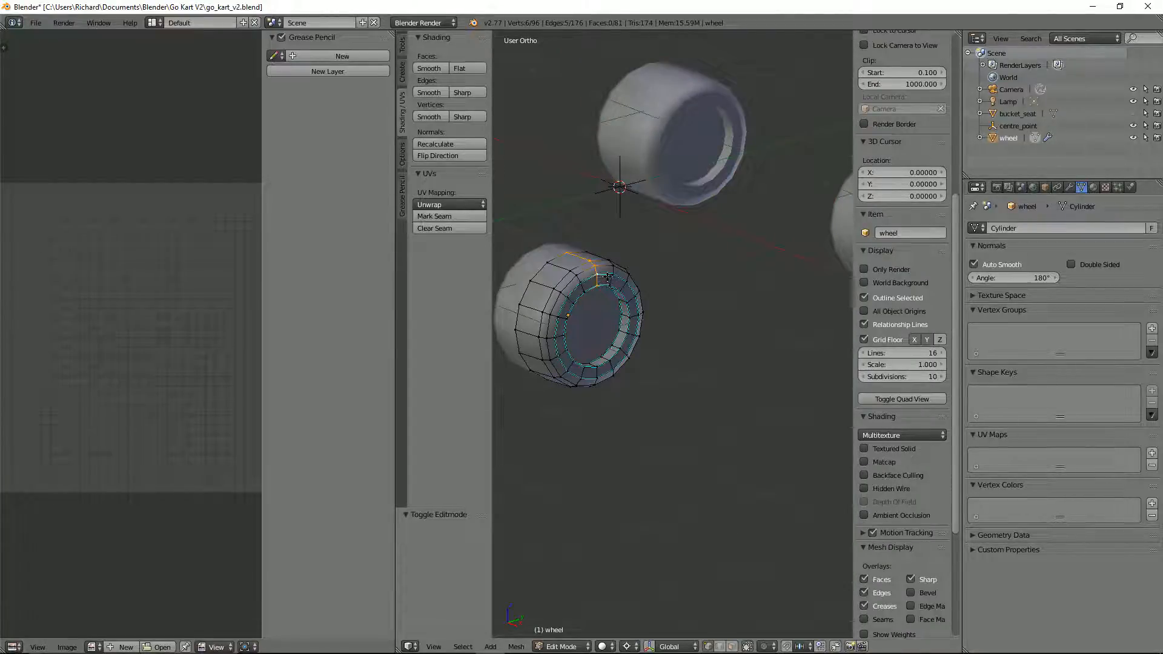
pyautogui.keyDown('alt'); pyautogui.rightClick(608, 277); pyautogui.keyUp('alt')
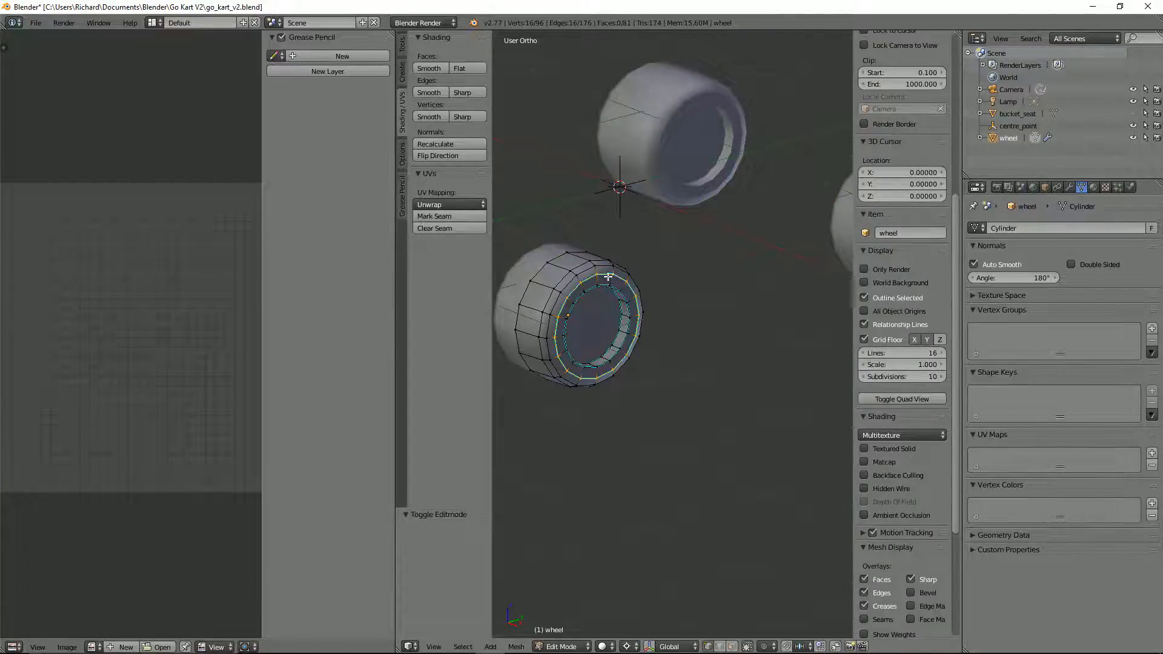
pyautogui.click(437, 91)
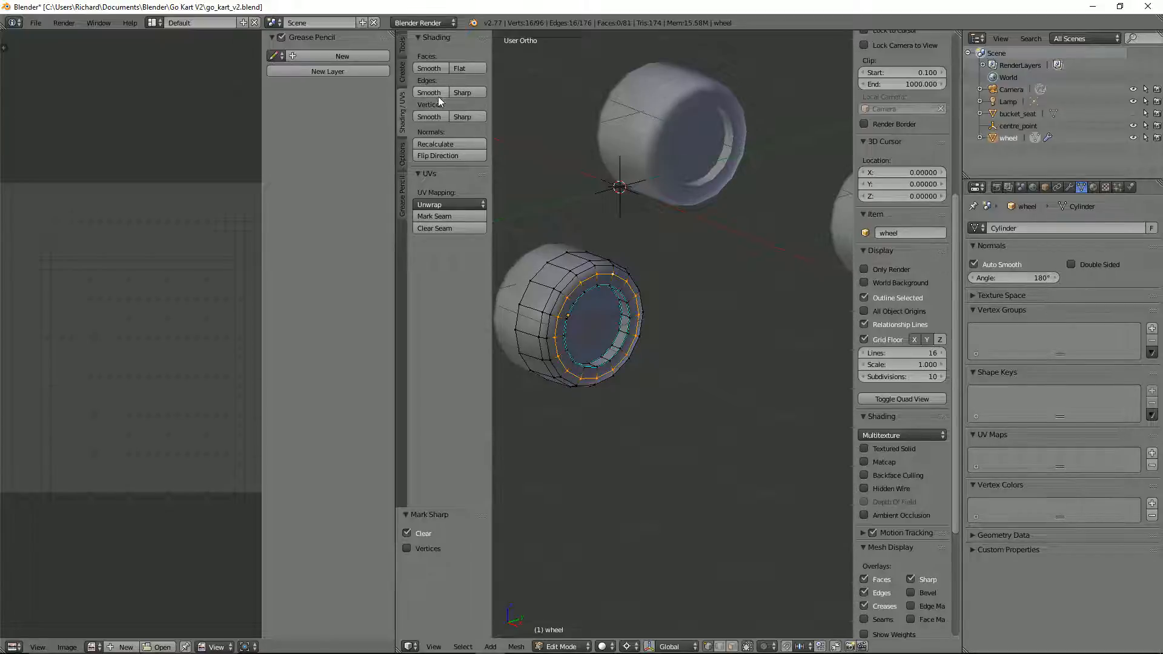
pyautogui.moveTo(569, 269); pyautogui.dragTo(575, 266, button='middle')
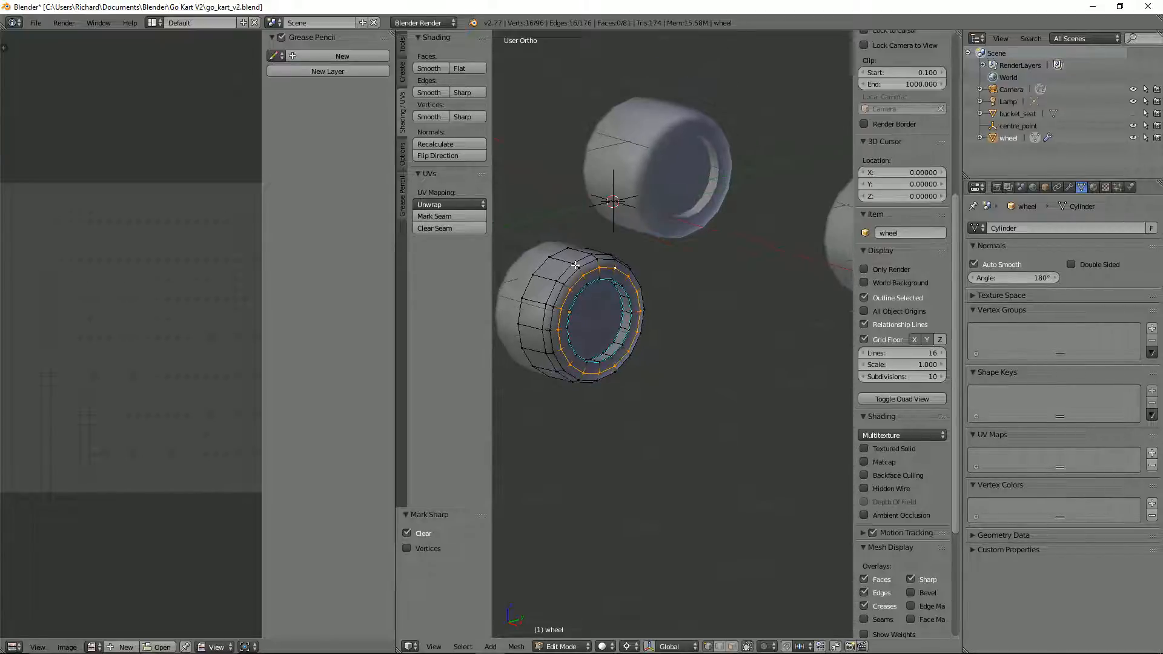
pyautogui.press('Tab')
pyautogui.moveTo(651, 287); pyautogui.dragTo(681, 301, button='middle')
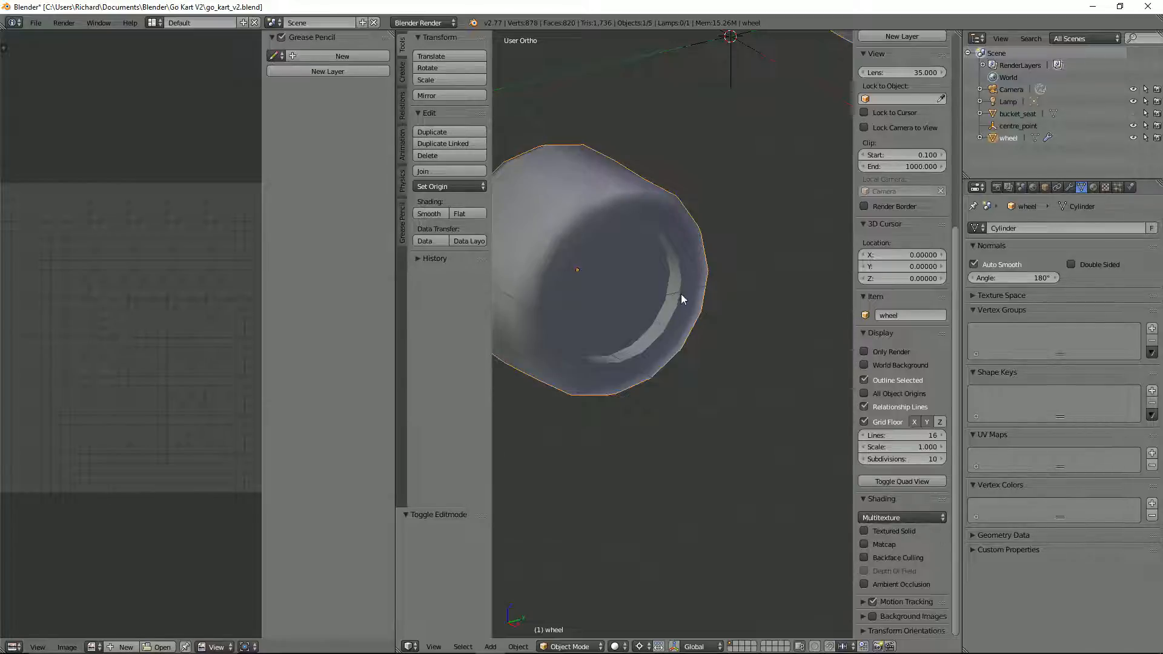
# Step: Set the pivot point to Median Point and scale the wheel's whole hub recess down to about 0.898
pyautogui.press('Tab')
pyautogui.keyDown('alt'); pyautogui.rightClick(676, 307); pyautogui.keyUp('alt')
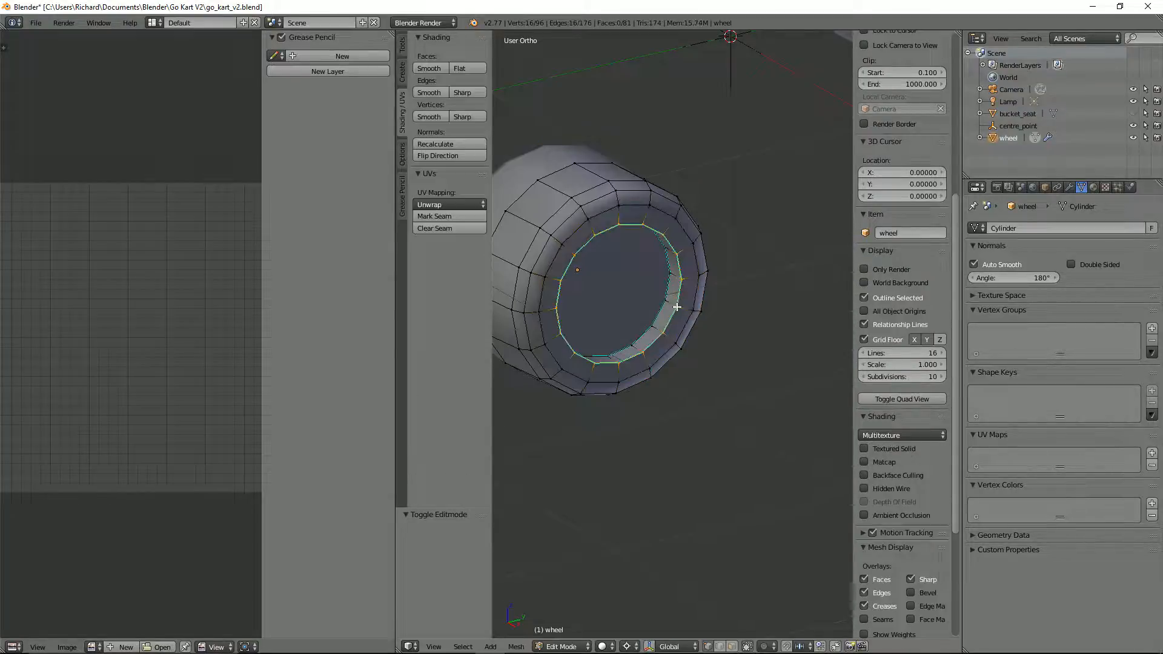
pyautogui.keyDown('alt'); pyautogui.keyDown('shift'); pyautogui.rightClick(663, 302); pyautogui.keyUp('shift'); pyautogui.keyUp('alt')
pyautogui.press('KP_1')
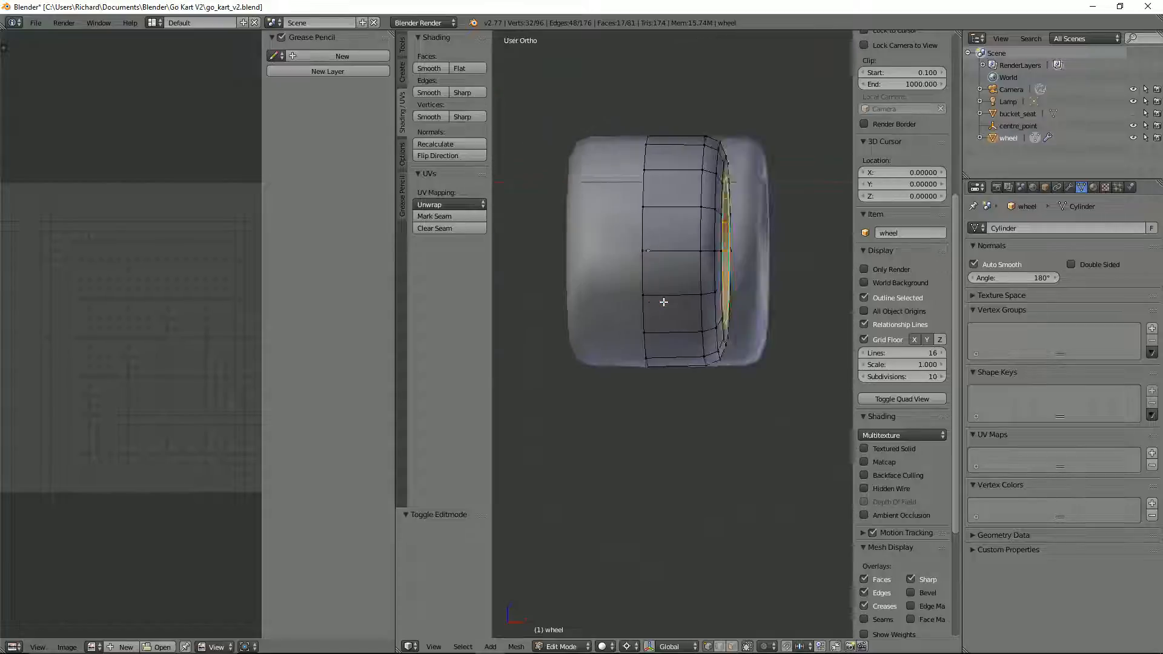
pyautogui.press('KP_3')
pyautogui.press('s')
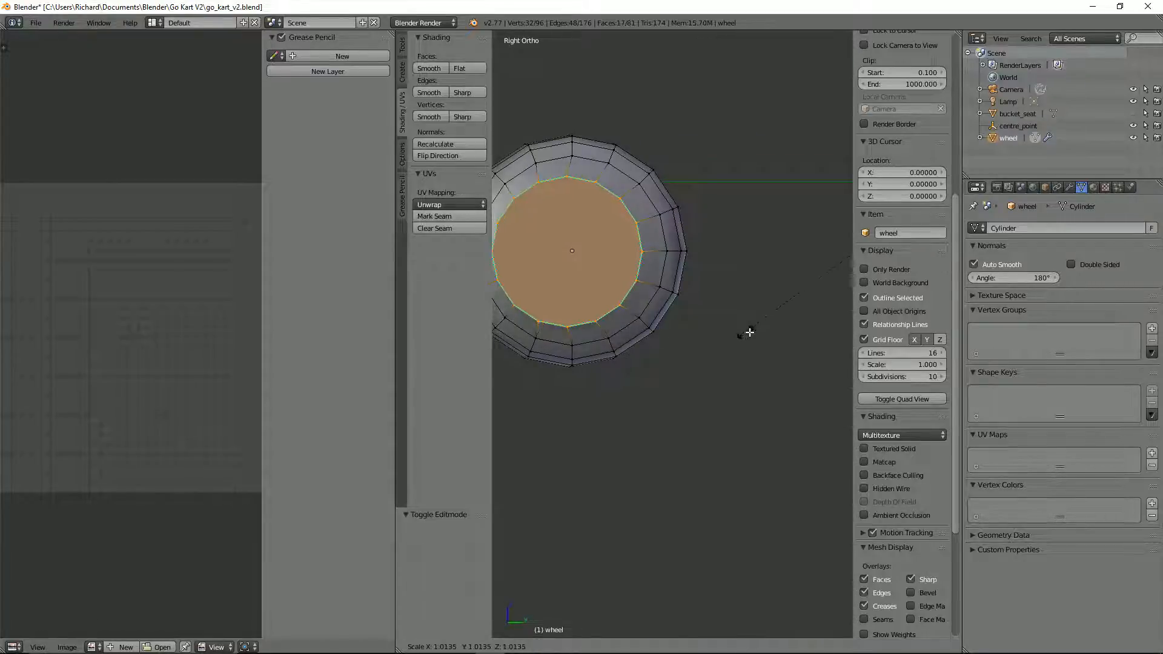
pyautogui.rightClick(750, 331)
pyautogui.scroll(-2, 763, 312)
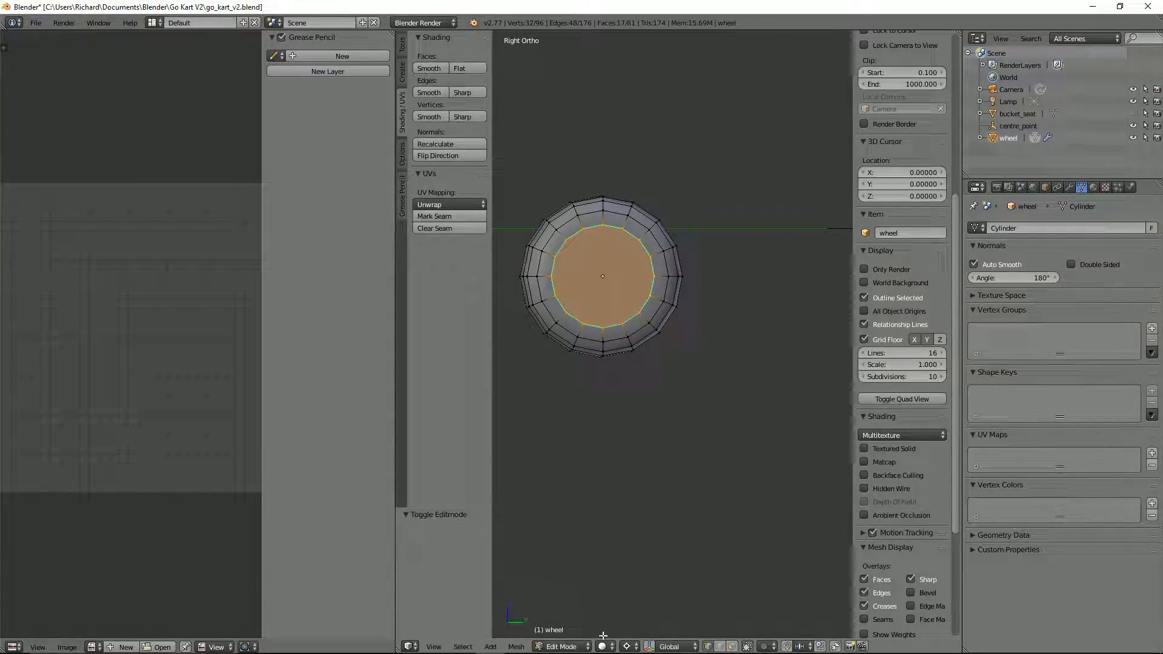
pyautogui.click(630, 646)
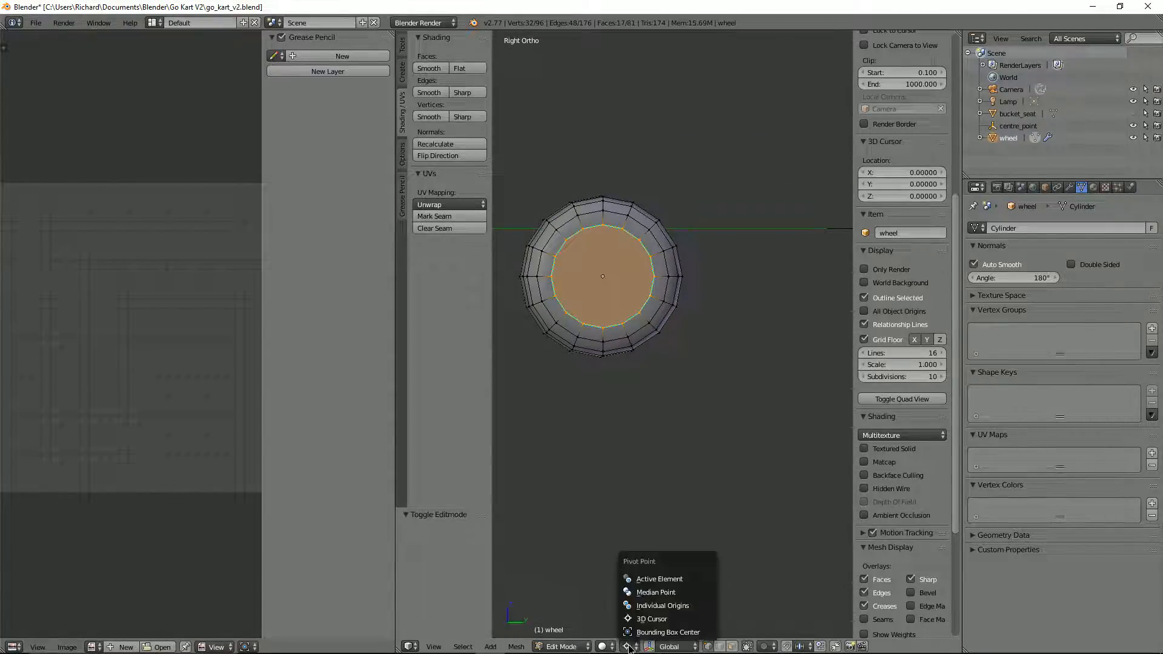
pyautogui.click(649, 593)
pyautogui.press('s')
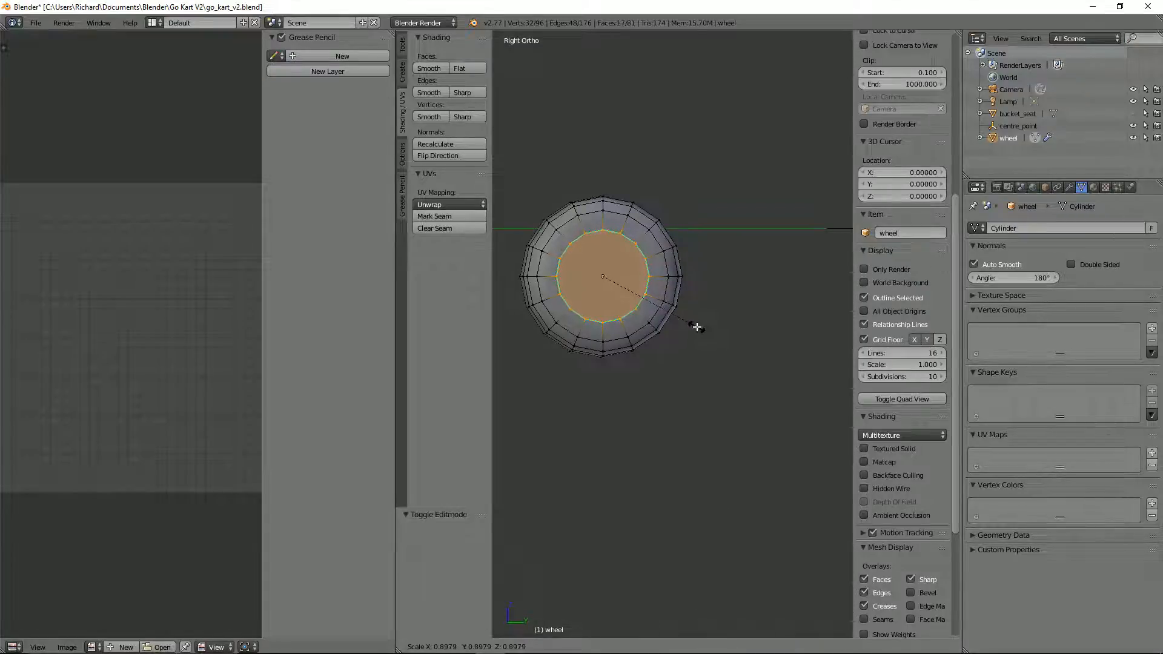
pyautogui.click(697, 327)
pyautogui.moveTo(697, 327); pyautogui.dragTo(656, 307, button='middle')
pyautogui.press('Tab')
pyautogui.press('Tab')
# Step: Scale only the recessed inner face of the hub down to about 0.765 and return to Object Mode
pyautogui.rightClick(649, 337)
pyautogui.press('KP_3')
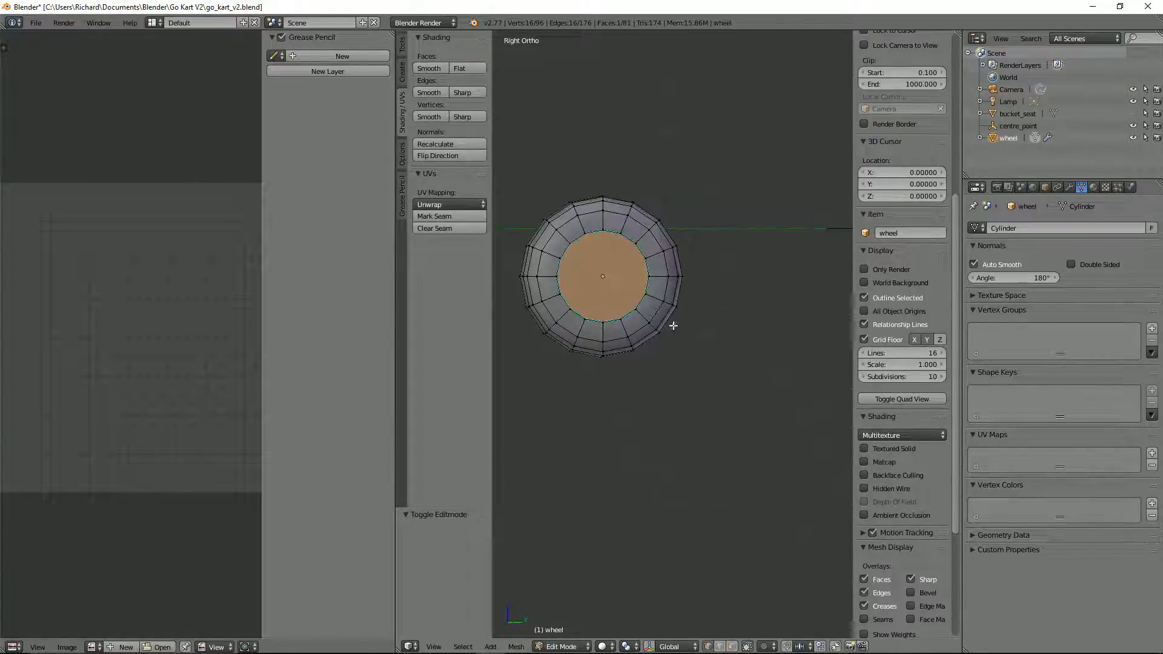
pyautogui.press('s')
pyautogui.click(653, 319)
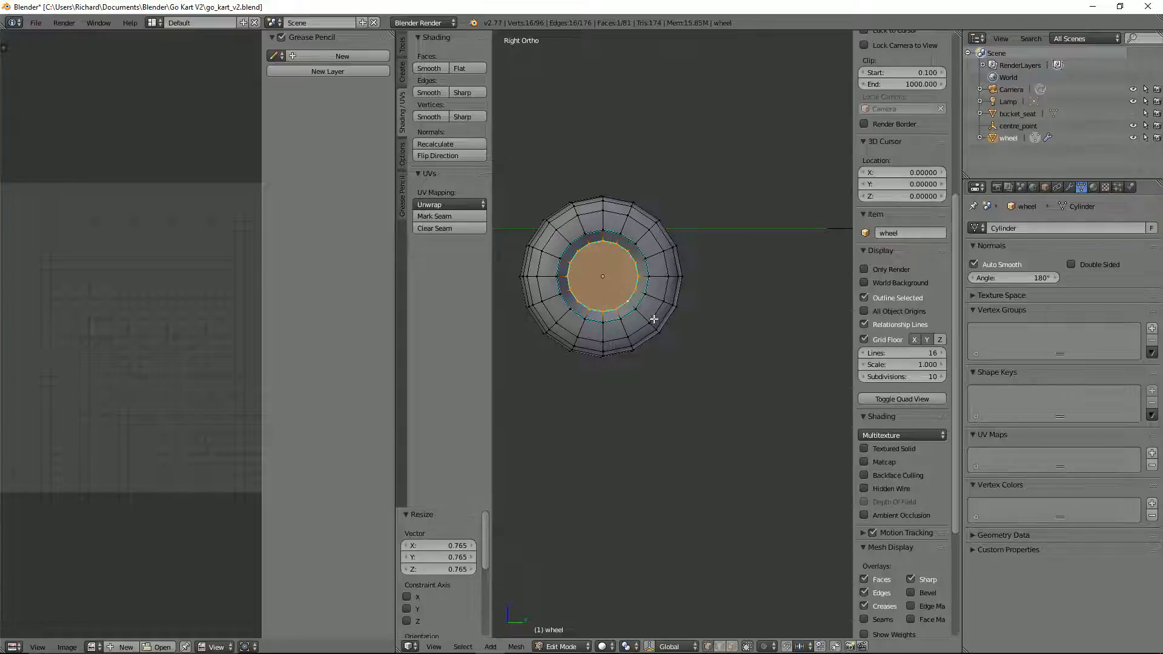
pyautogui.moveTo(653, 319); pyautogui.dragTo(695, 357, button='middle')
pyautogui.press('Tab')
# Step: Inspect the four mirrored wheels and unhide the bucket seat
pyautogui.scroll(-4, 692, 358)
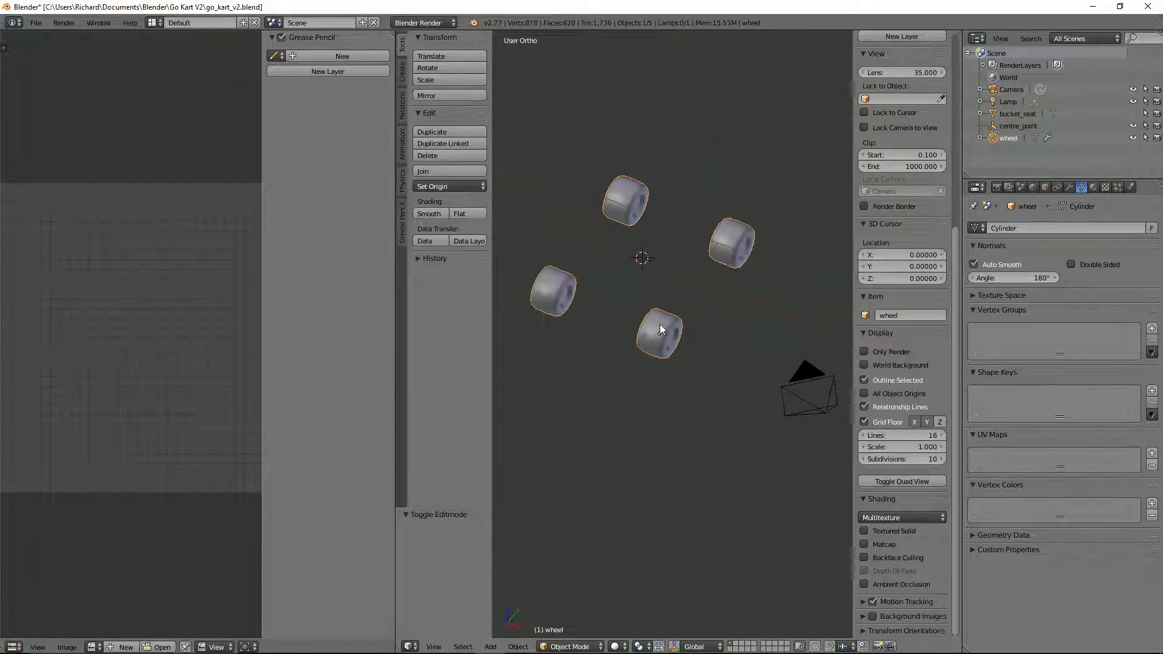
pyautogui.scroll(2, 671, 339)
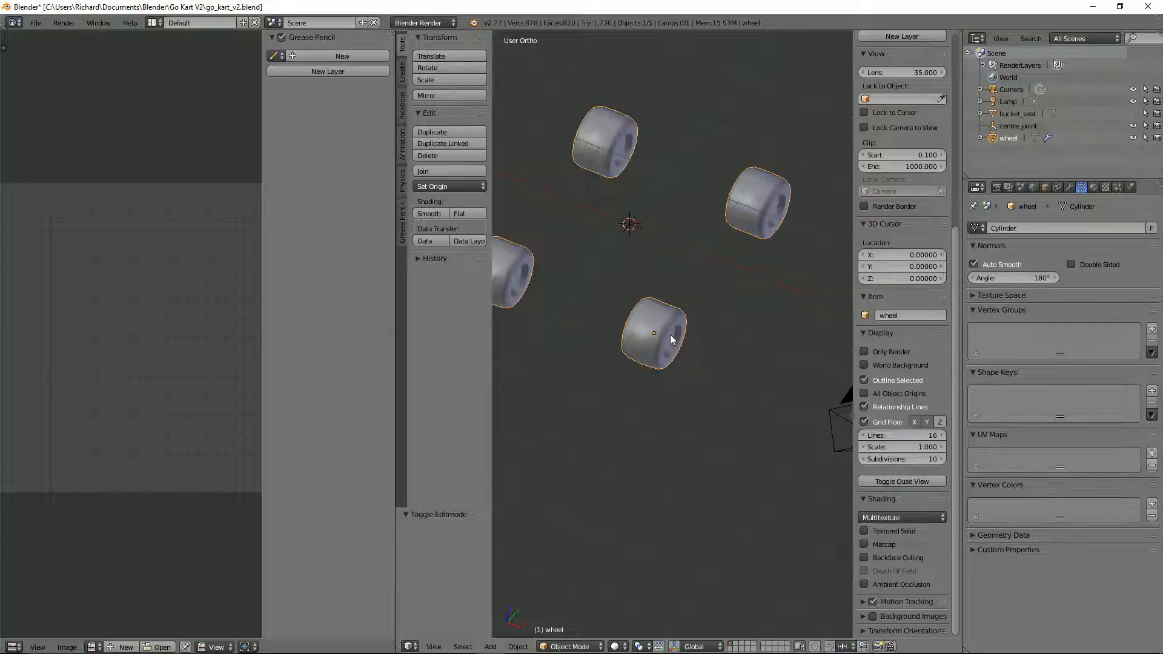
pyautogui.scroll(1, 677, 332)
pyautogui.moveTo(673, 332); pyautogui.dragTo(596, 306, button='middle')
pyautogui.scroll(2, 678, 329)
pyautogui.hotkey('alt', 'h')
pyautogui.scroll(-3, 653, 295)
pyautogui.scroll(-3, 654, 296)
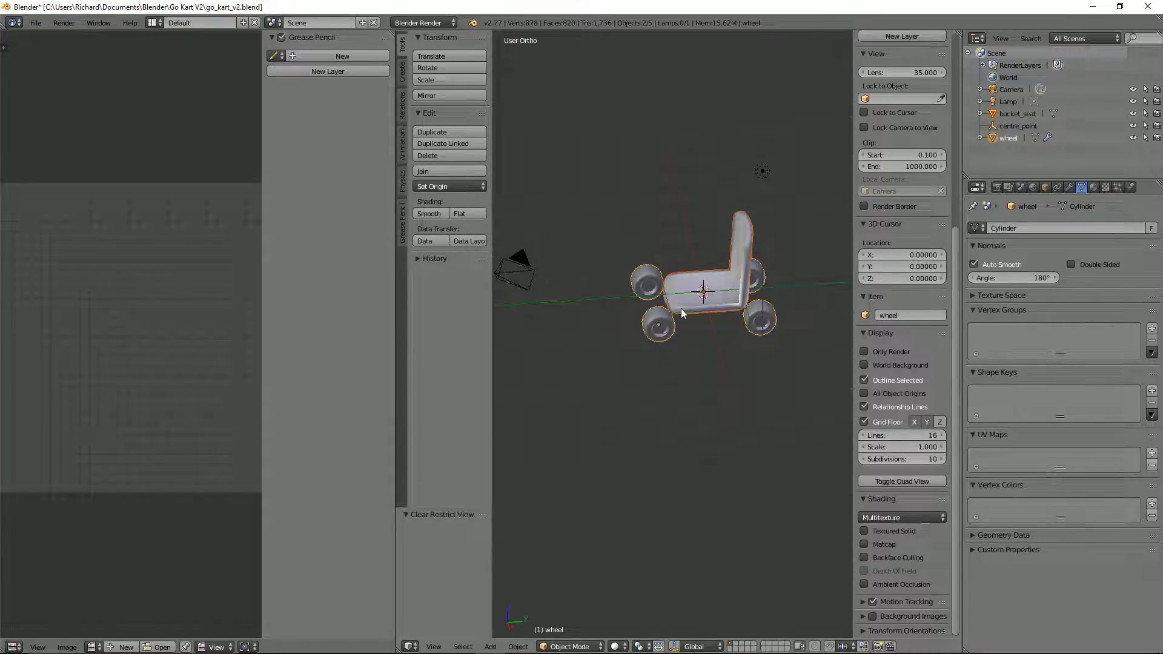
# Step: Scale the bucket seat to about 0.57 and move it about 0.284 along Y and 0.49 along Z
pyautogui.rightClick(726, 306)
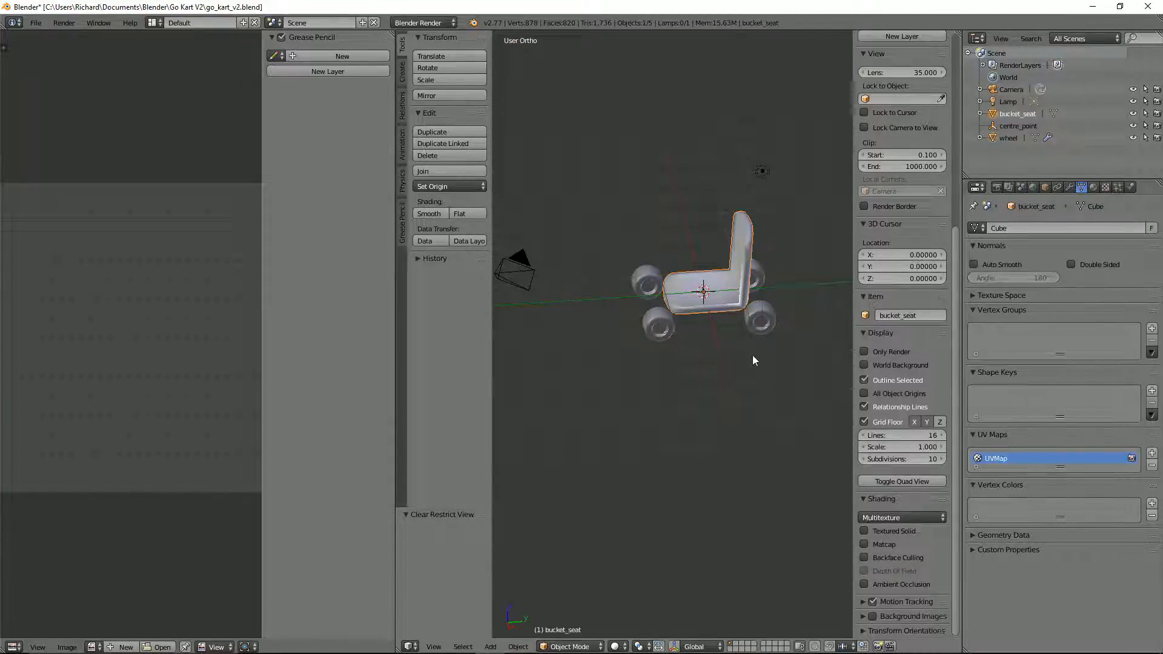
pyautogui.press('s')
pyautogui.click(715, 370)
pyautogui.press('KP_3')
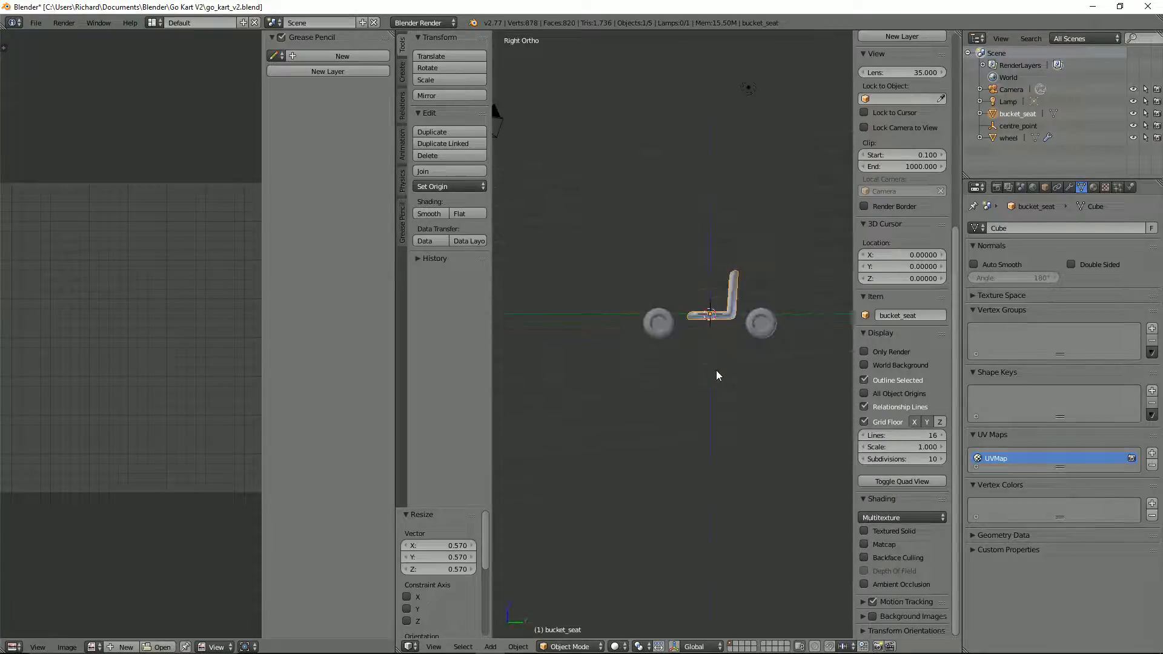
pyautogui.press('g')
pyautogui.click(727, 351)
pyautogui.scroll(2, 725, 358)
pyautogui.keyDown('shift'); pyautogui.scroll(1, 758, 334); pyautogui.keyUp('shift')
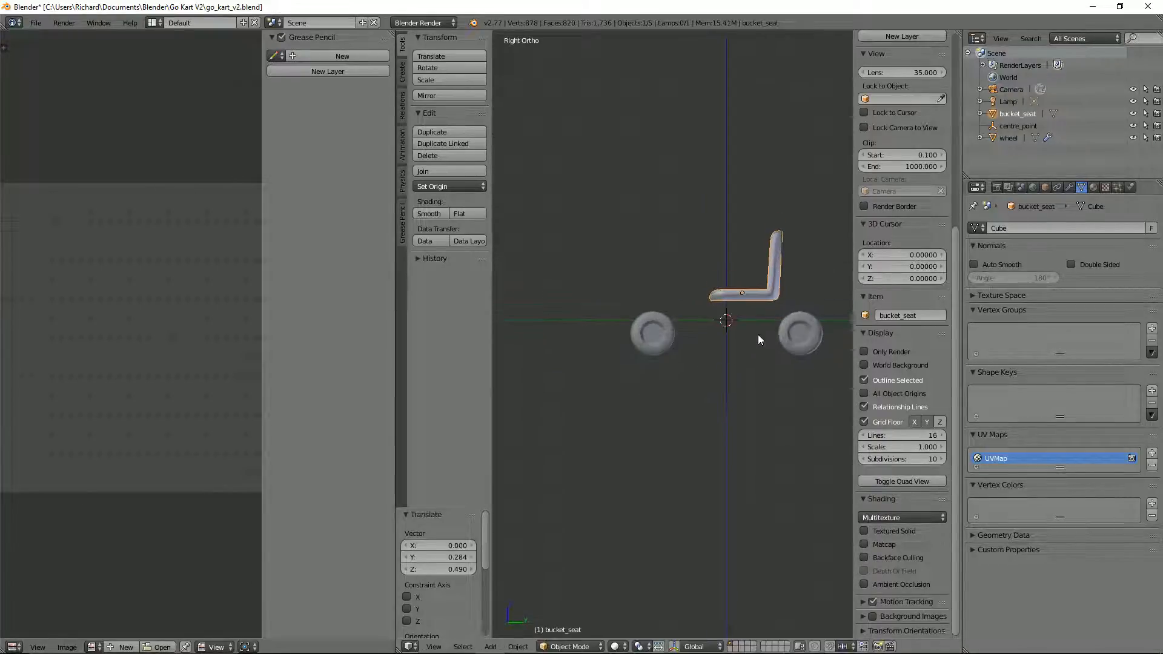
# Step: Scale the bucket seat down to about 0.798 and move it about 0.17 along Y and slightly down, with X locked
pyautogui.press('s')
pyautogui.click(740, 389)
pyautogui.moveTo(740, 390); pyautogui.dragTo(777, 453, button='middle')
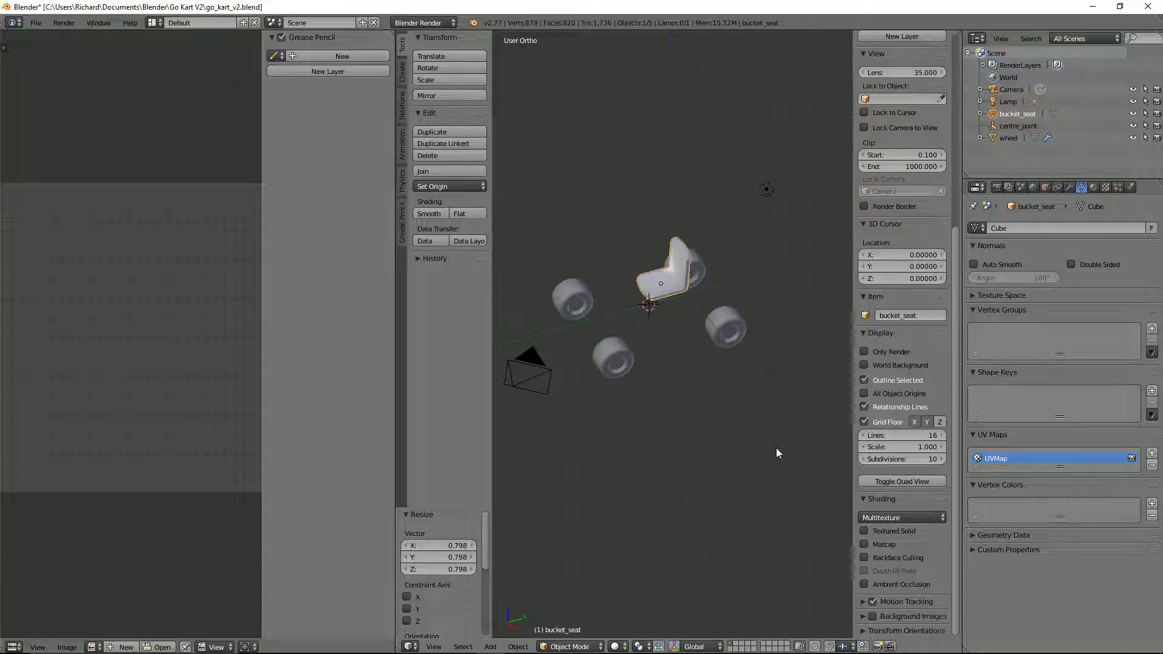
pyautogui.press('g')
pyautogui.rightClick(775, 443)
pyautogui.press('KP_3')
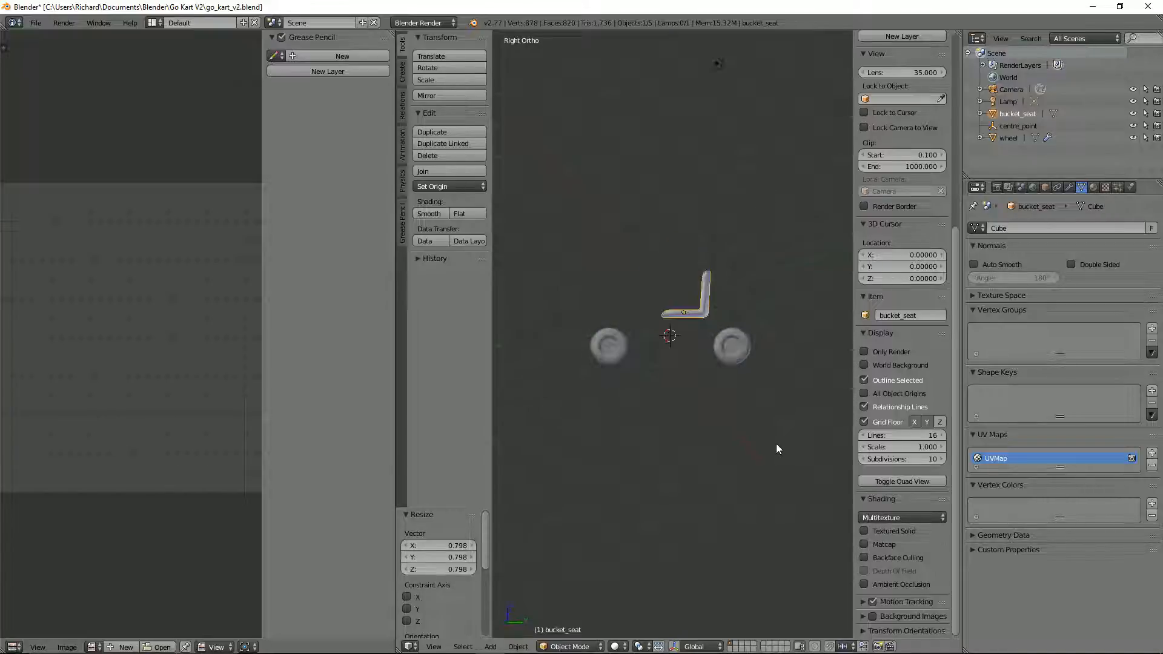
pyautogui.press('g')
pyautogui.hotkey('shift', 'x')
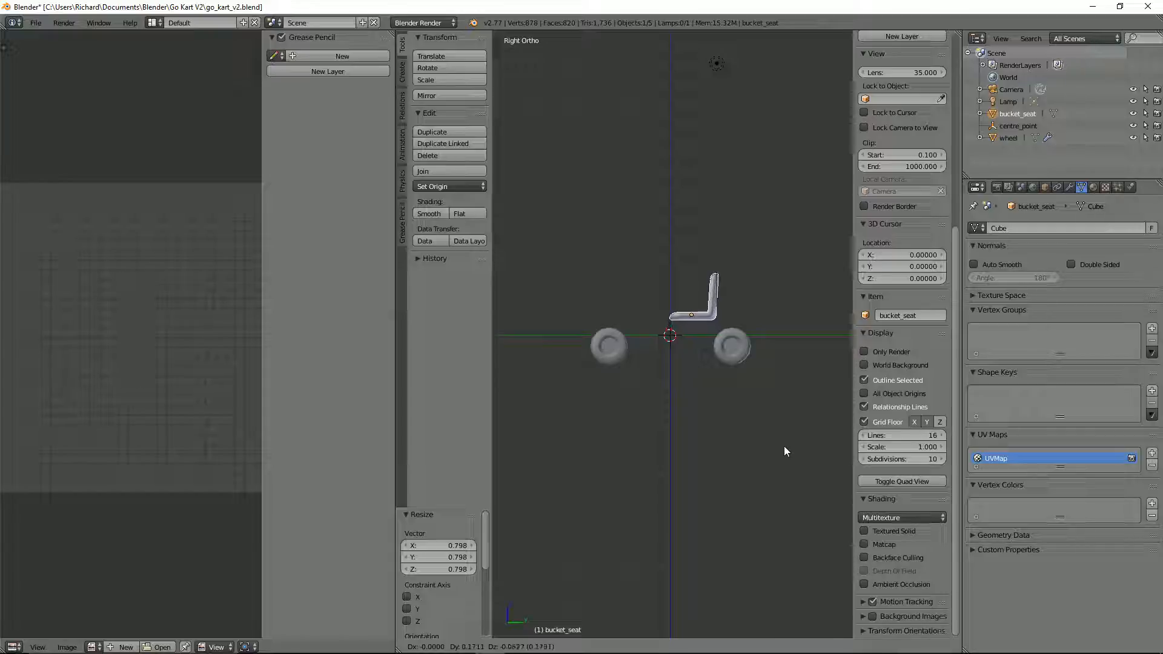
pyautogui.click(784, 445)
# Step: Scale the bucket seat up by about 1.175
pyautogui.moveTo(778, 426); pyautogui.dragTo(663, 341, button='middle')
pyautogui.press('s')
pyautogui.click(725, 367)
# Step: Select the wheels and examine their size and placement relative to the bucket seat
pyautogui.rightClick(627, 392)
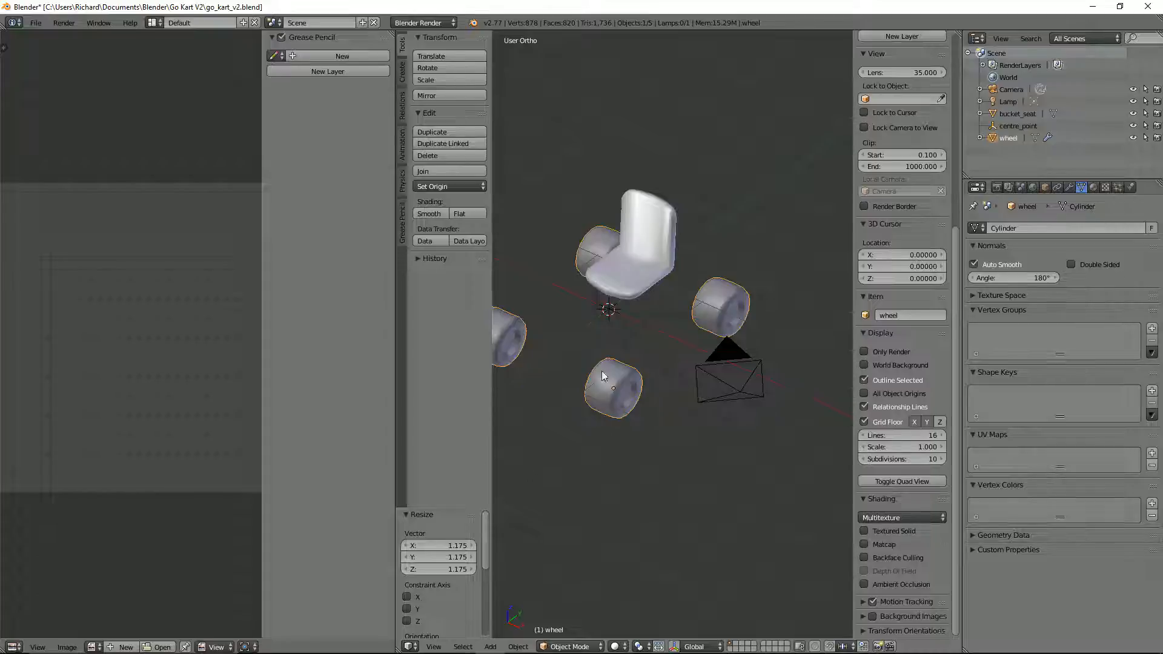
pyautogui.scroll(1, 623, 409)
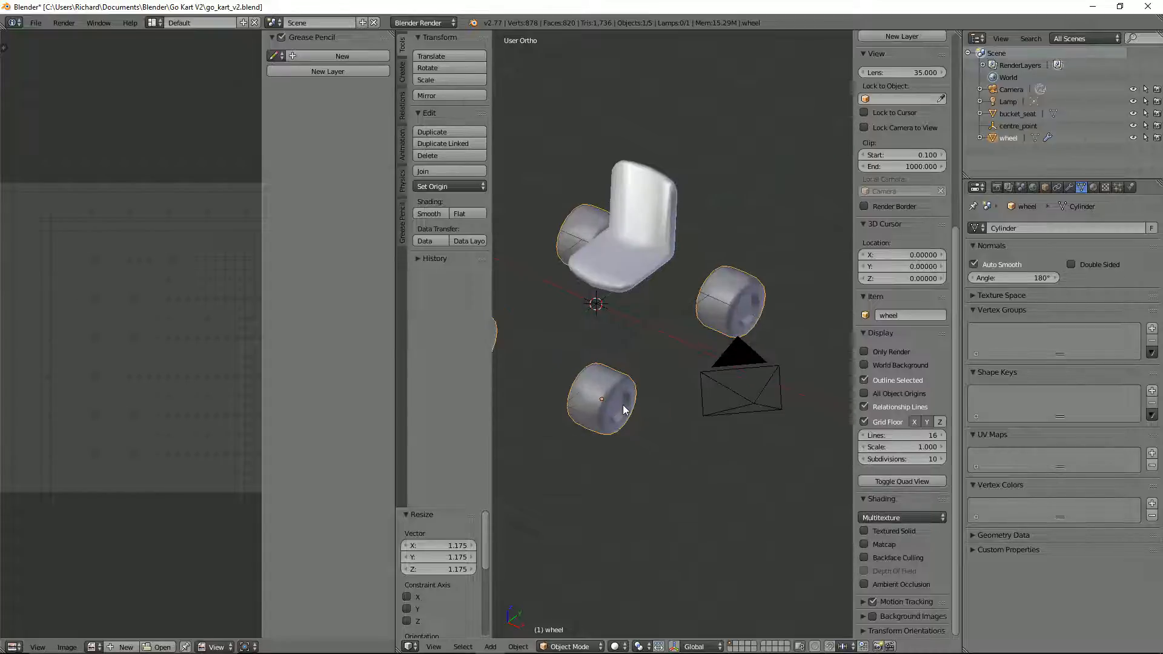
pyautogui.scroll(2, 619, 418)
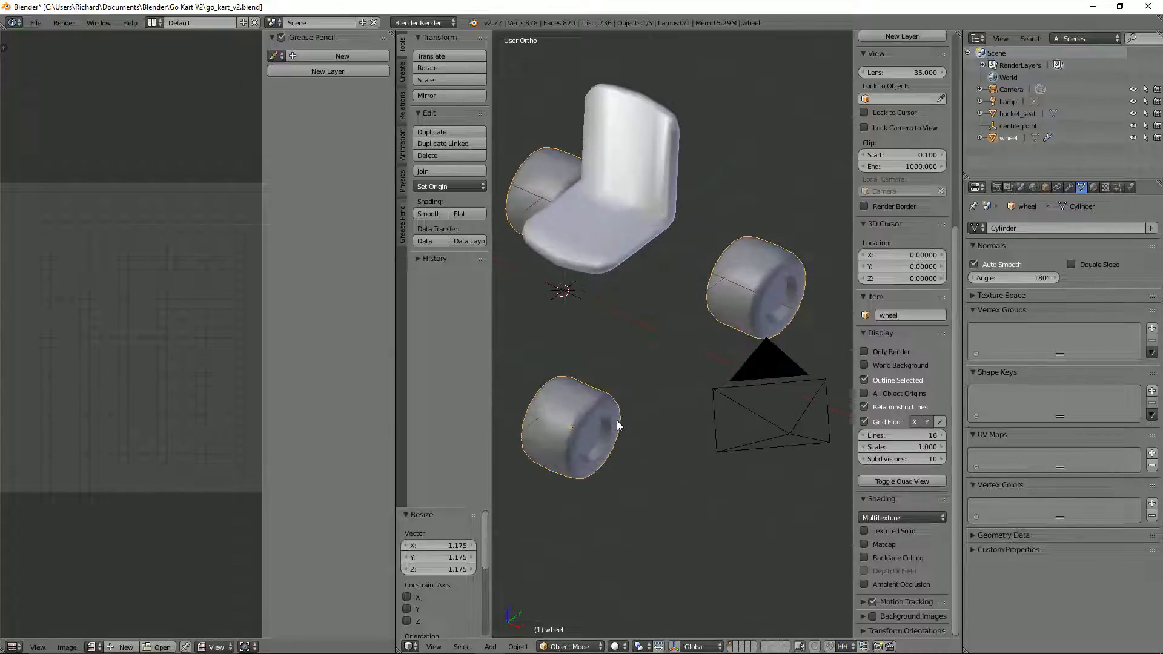
pyautogui.scroll(-3, 617, 420)
pyautogui.moveTo(602, 405)
pyautogui.mouseDown(button='middle')
pyautogui.moveTo(626, 401)
pyautogui.moveTo(617, 392)
pyautogui.mouseUp(button='middle')
pyautogui.scroll(1, 617, 392)
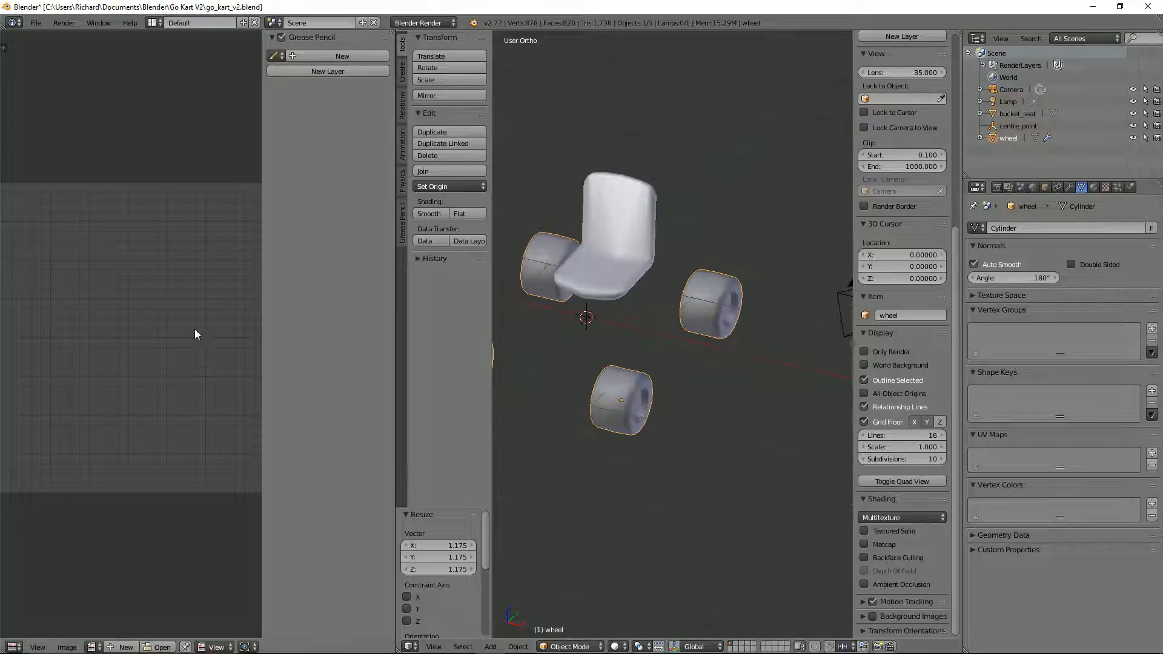
# Step: Apply the wheel's first Mirror modifier, keeping the one mirrored around centre_point
pyautogui.scroll(2, 568, 451)
pyautogui.scroll(-1, 603, 420)
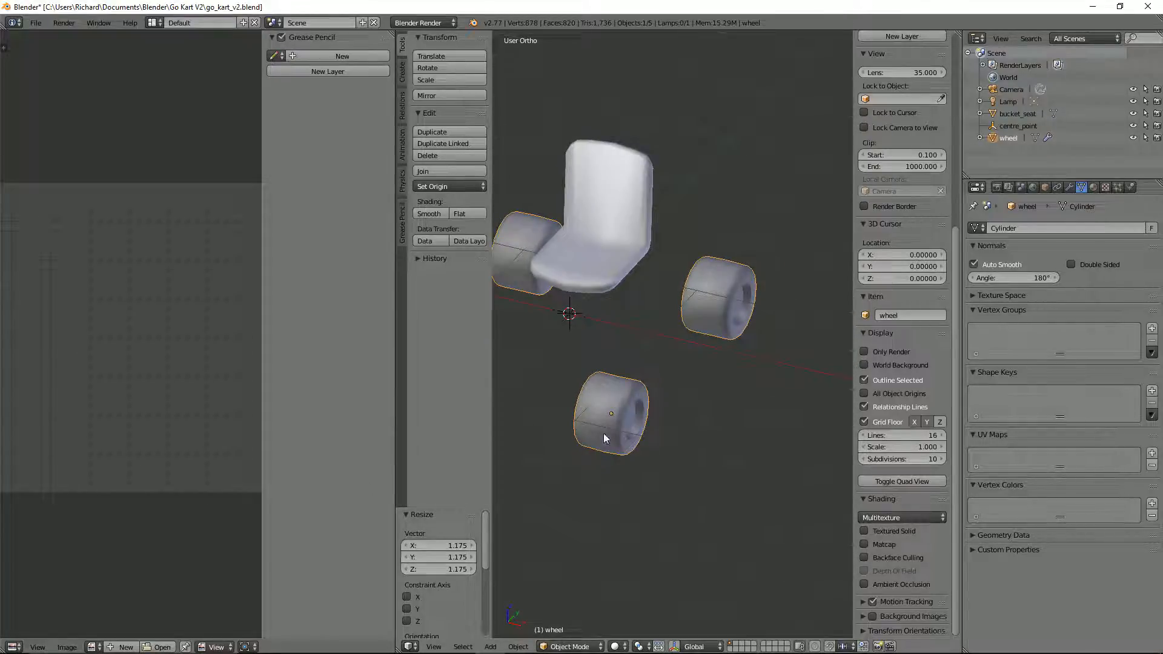
pyautogui.press('Tab')
pyautogui.moveTo(616, 406); pyautogui.dragTo(623, 407, button='middle')
pyautogui.scroll(3, 623, 407)
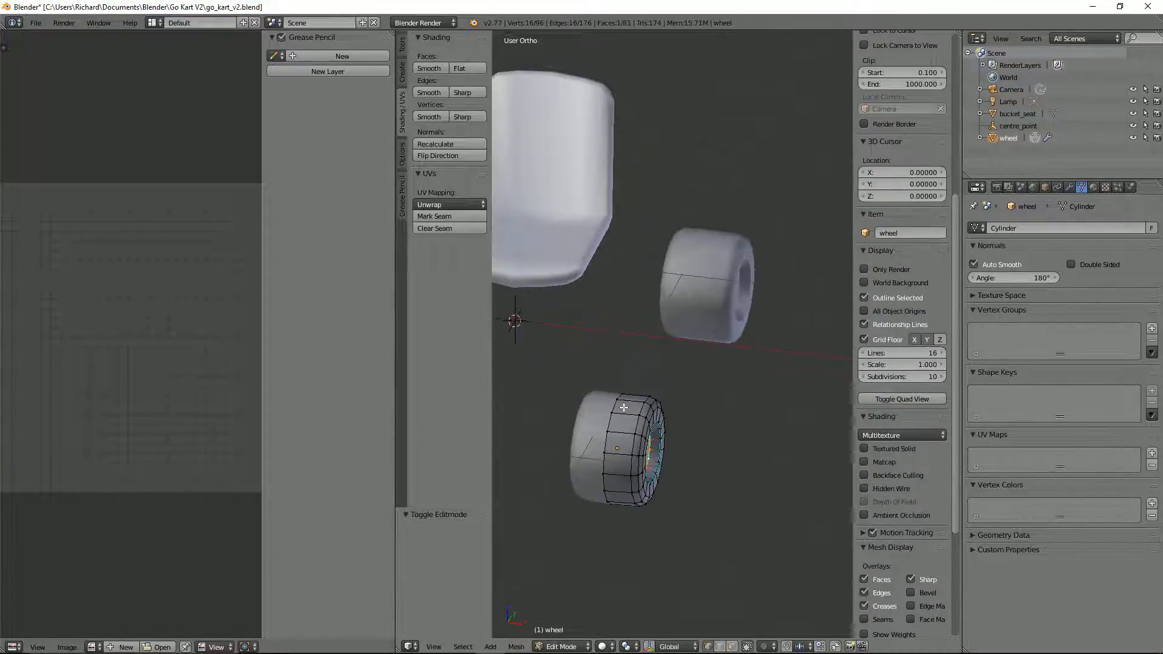
pyautogui.scroll(-4, 659, 432)
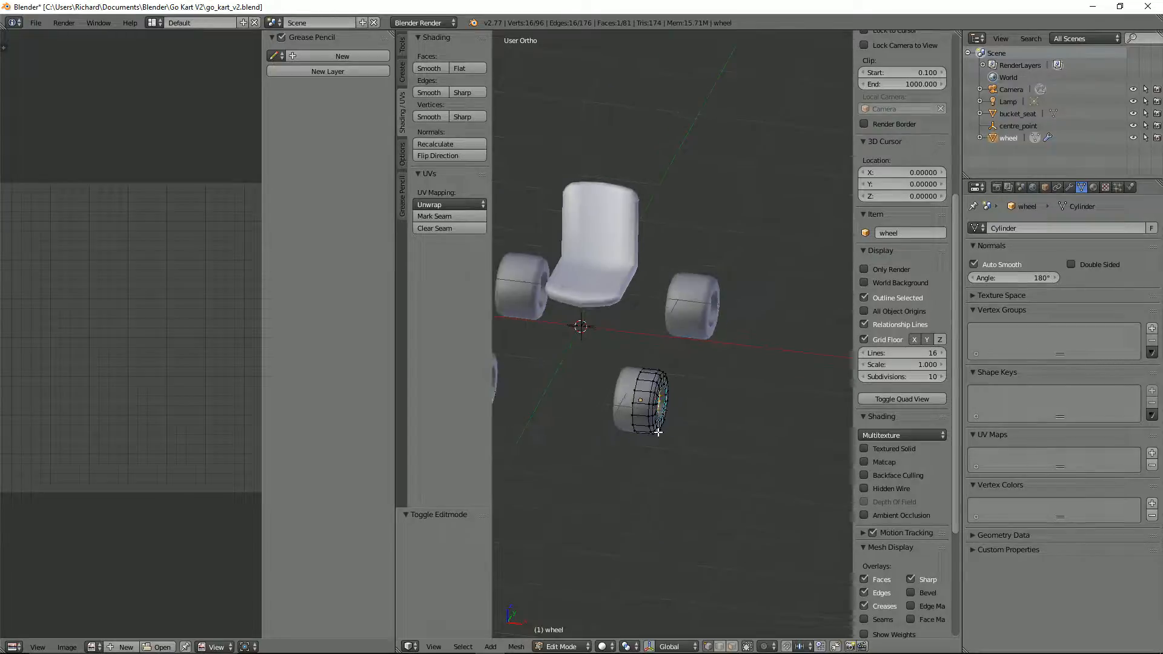
pyautogui.press('Tab')
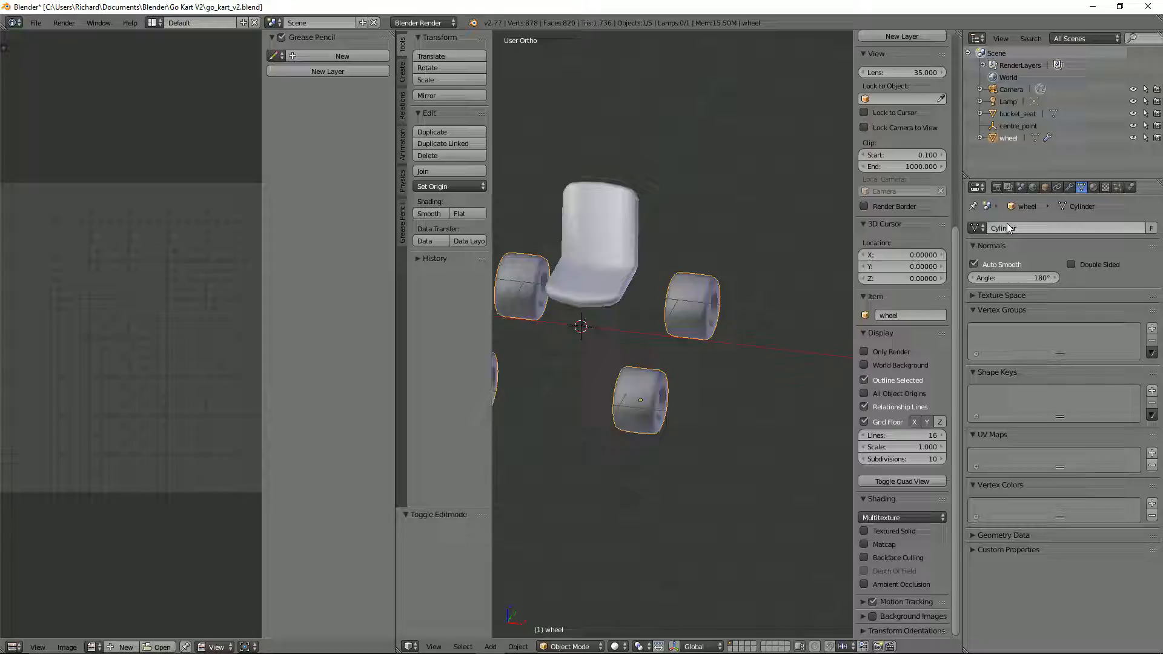
pyautogui.click(1069, 188)
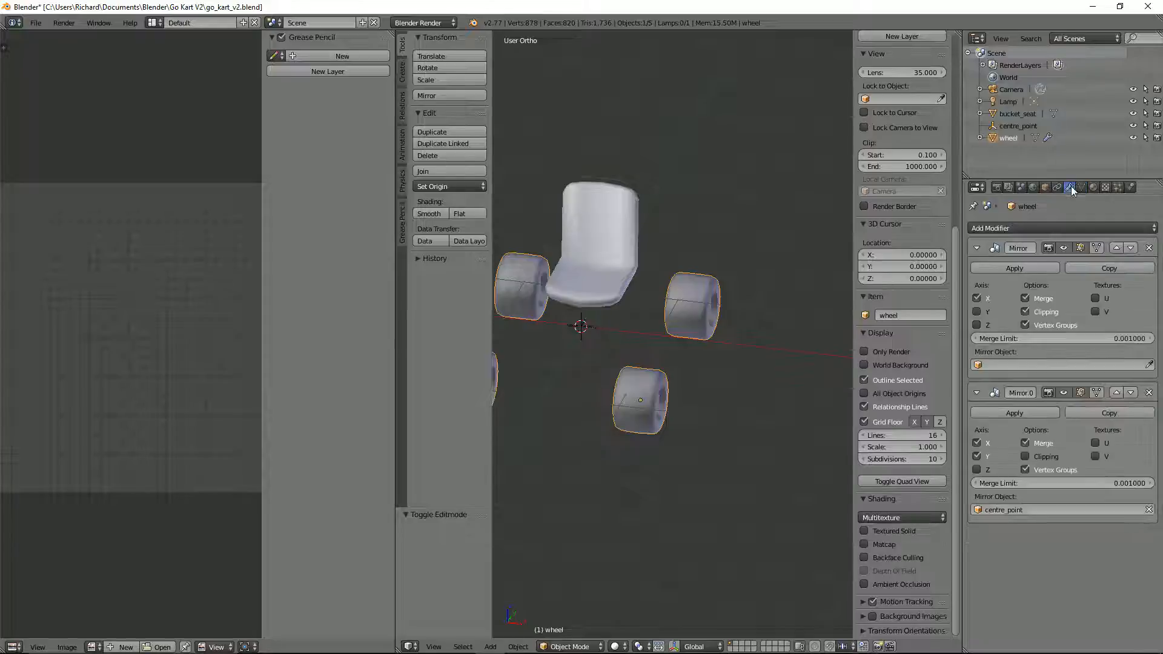
pyautogui.click(999, 270)
# Step: Open the wheel's full mesh in Edit Mode and inspect its tread and rim
pyautogui.scroll(3, 617, 453)
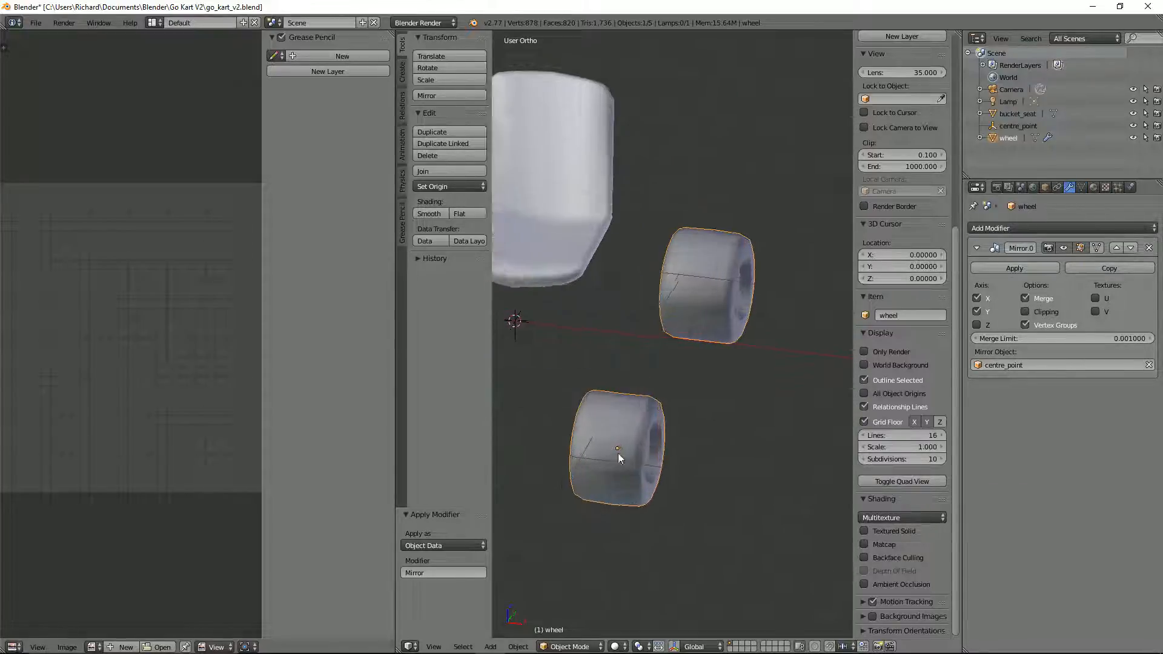
pyautogui.moveTo(617, 453)
pyautogui.mouseDown(button='middle')
pyautogui.moveTo(637, 448)
pyautogui.moveTo(626, 427)
pyautogui.moveTo(829, 374)
pyautogui.mouseUp(button='middle')
pyautogui.press('Tab')
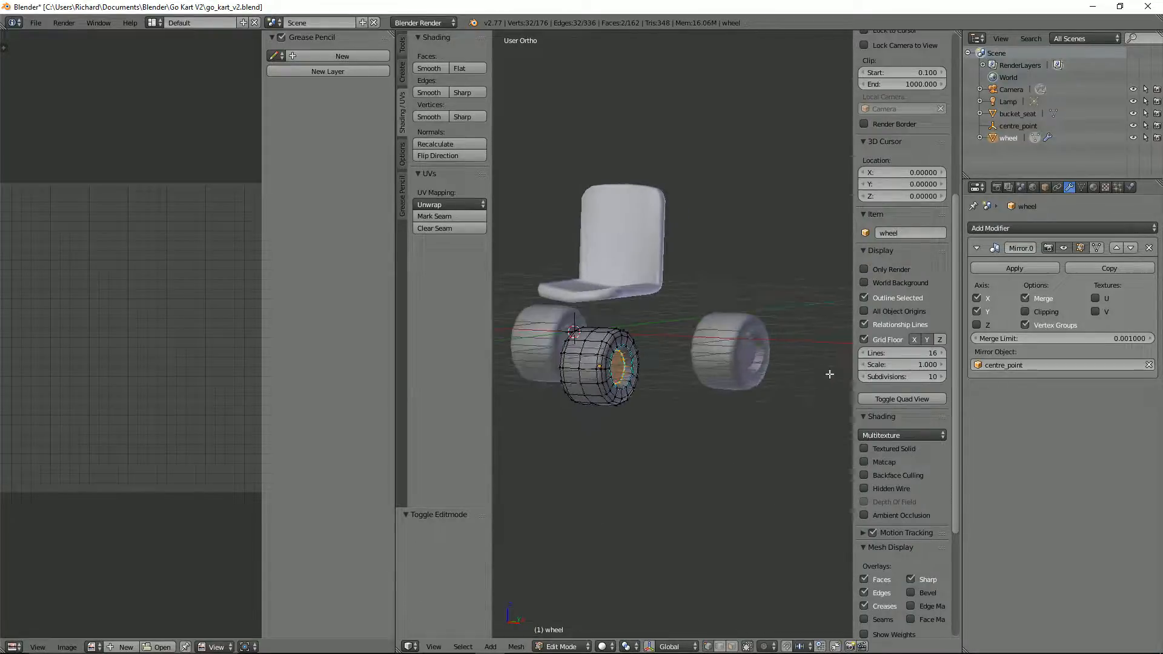
pyautogui.moveTo(573, 407); pyautogui.dragTo(593, 298, button='middle')
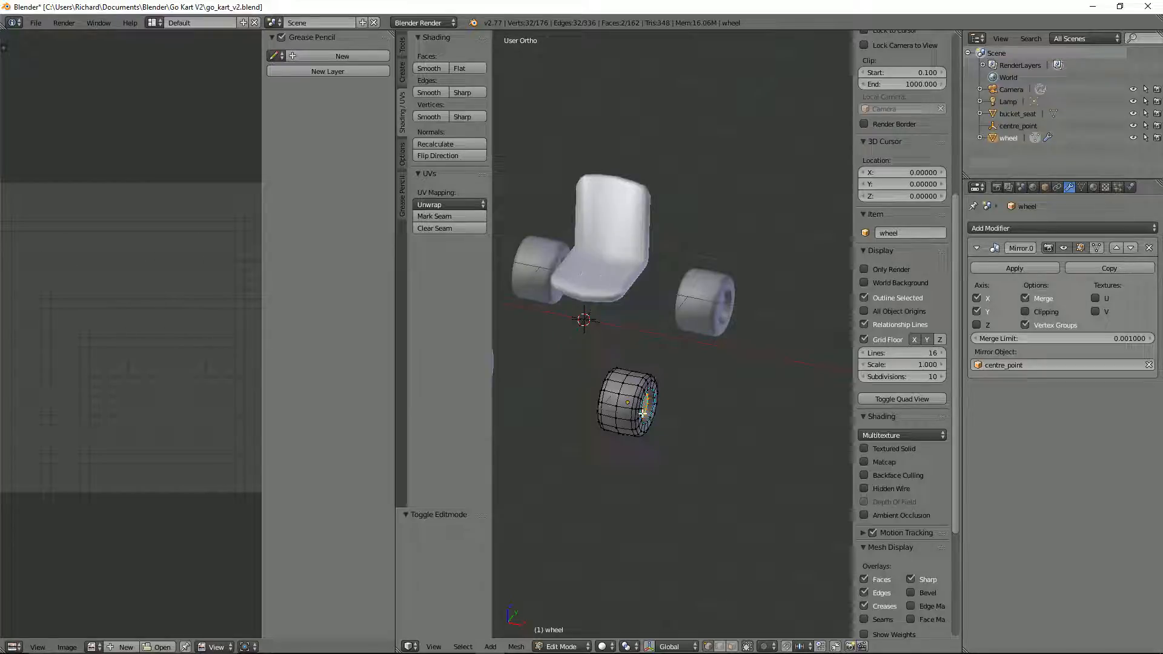
pyautogui.moveTo(642, 414); pyautogui.dragTo(633, 379, button='middle')
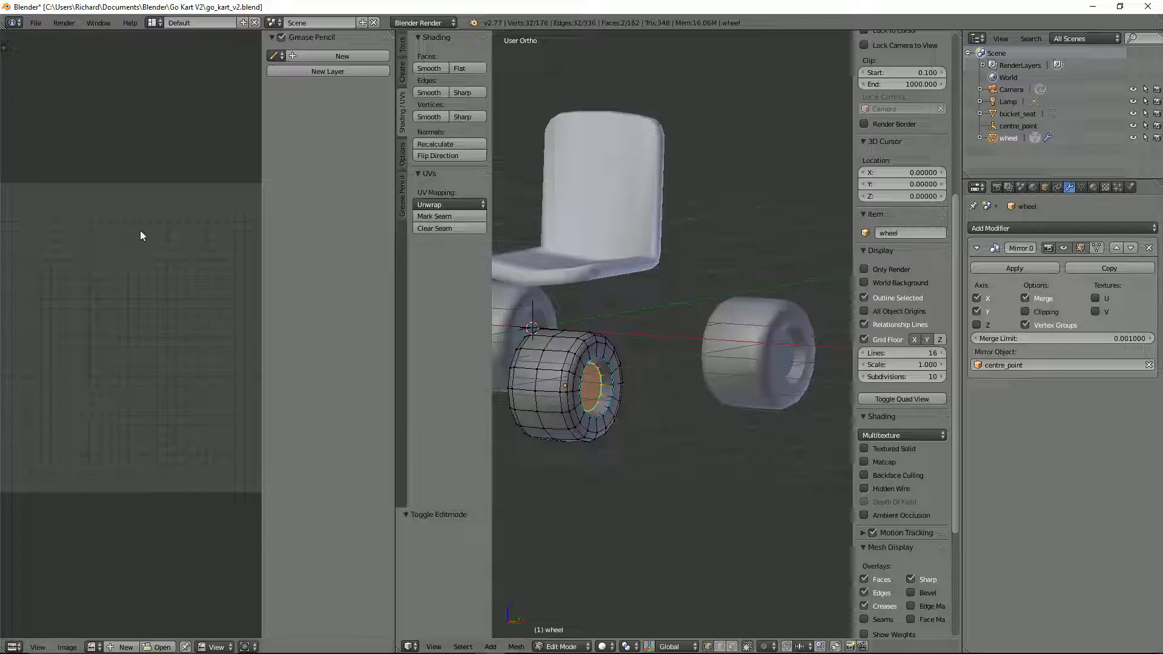
pyautogui.scroll(2, 590, 412)
pyautogui.scroll(-2, 590, 413)
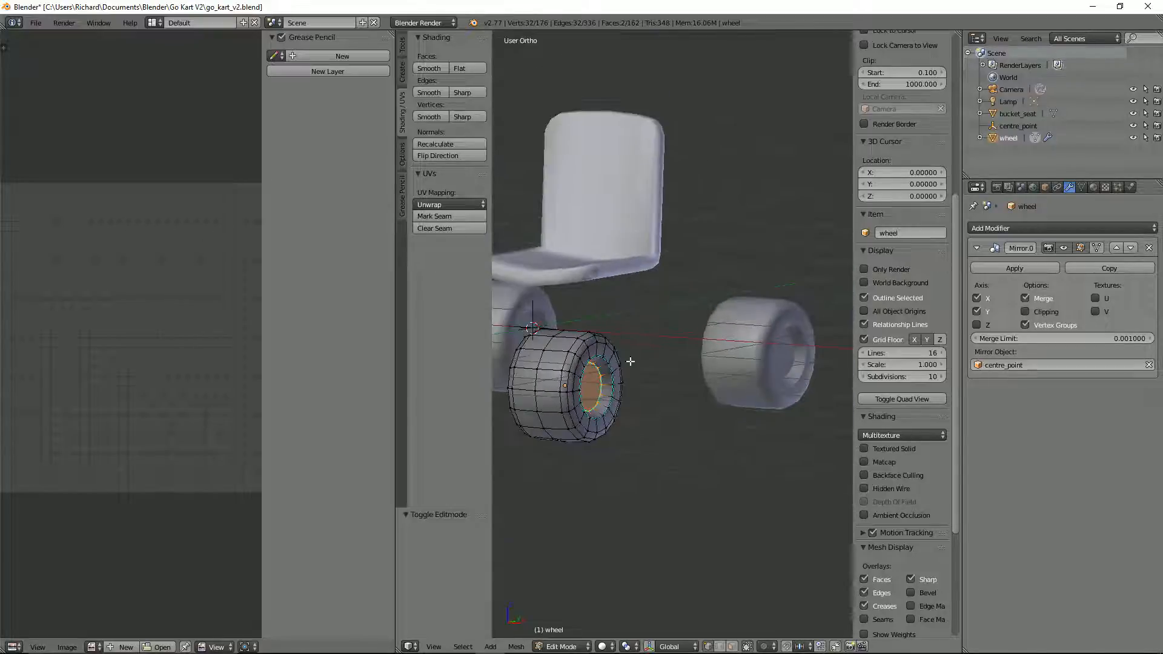
# Step: Select the edge loops around both shoulders of the wheel's tread and mark them as seams
pyautogui.moveTo(691, 350); pyautogui.dragTo(741, 301, button='middle')
pyautogui.scroll(2, 698, 329)
pyautogui.moveTo(693, 332); pyautogui.dragTo(709, 352, button='middle')
pyautogui.keyDown('alt'); pyautogui.rightClick(606, 328); pyautogui.keyUp('alt')
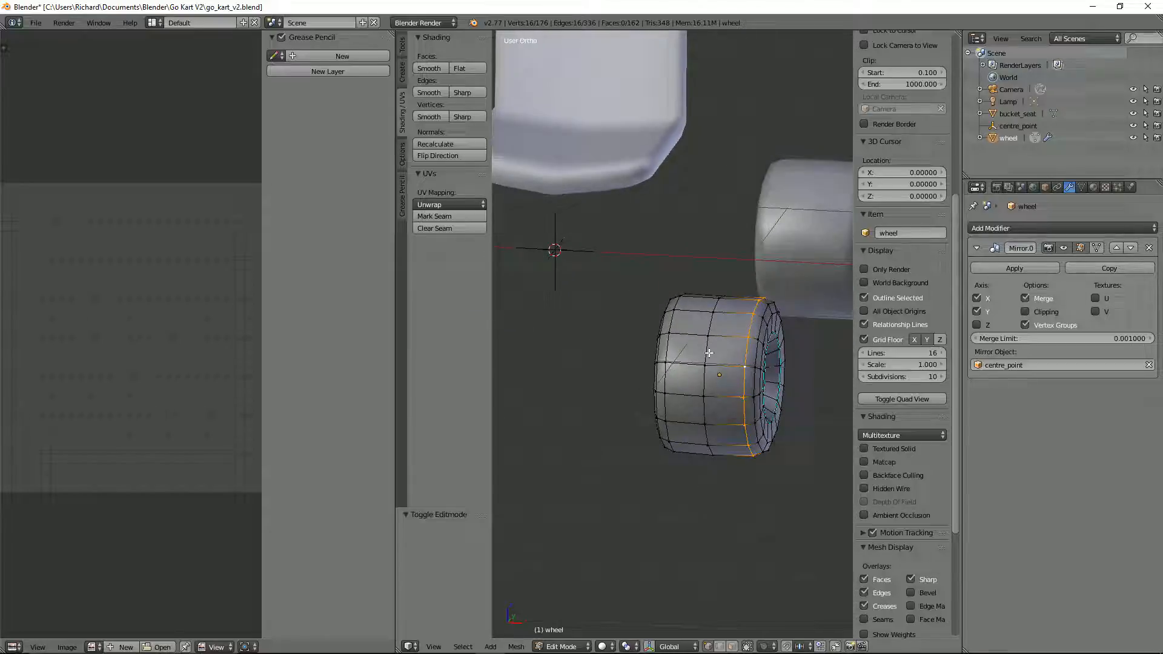
pyautogui.keyDown('alt'); pyautogui.keyDown('shift'); pyautogui.rightClick(669, 348); pyautogui.keyUp('shift'); pyautogui.keyUp('alt')
pyautogui.hotkey('ctrl', 'e')
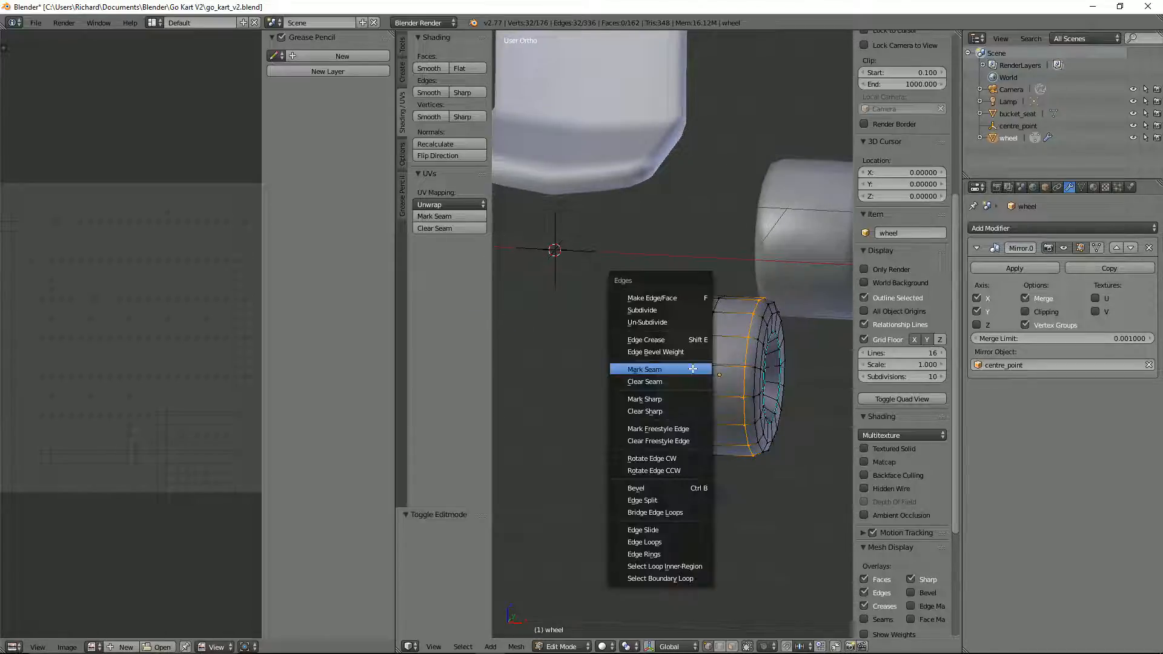
pyautogui.click(692, 368)
# Step: Switch to edge selection and select the two adjoining edges that cross the wheel's tread between the seam loops
pyautogui.moveTo(692, 369); pyautogui.dragTo(665, 273, button='middle')
pyautogui.moveTo(631, 114); pyautogui.dragTo(671, 330, button='middle')
pyautogui.hotkey('ctrl', 'Tab')
pyautogui.click(674, 342)
pyautogui.rightClick(689, 321)
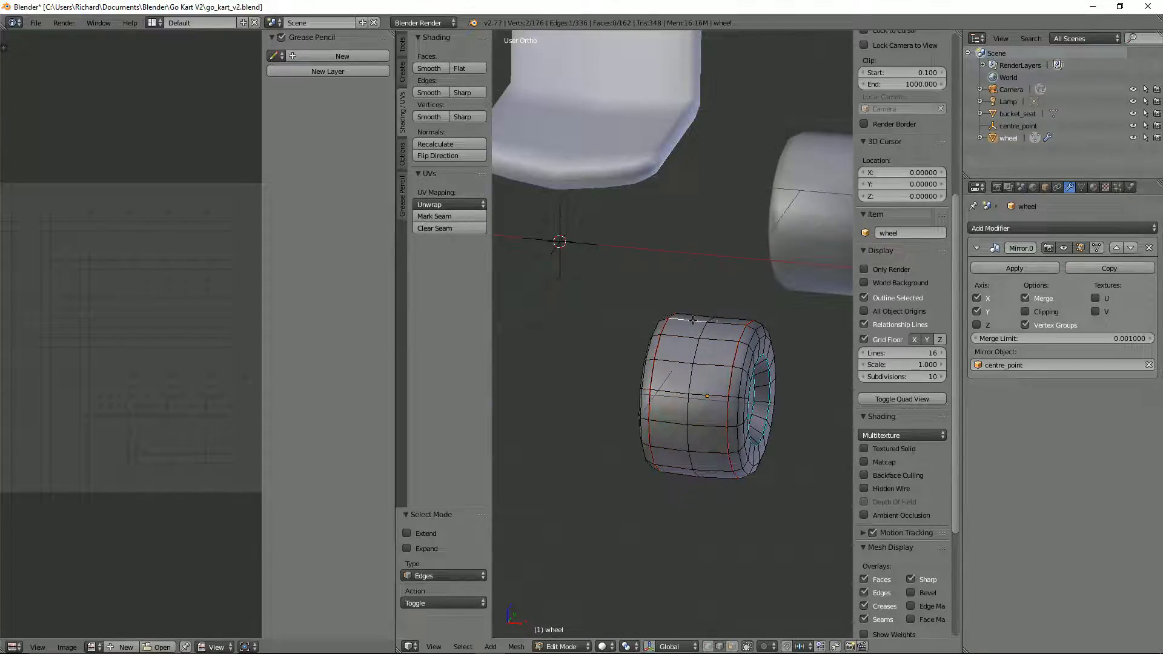
pyautogui.keyDown('shift'); pyautogui.rightClick(716, 324); pyautogui.keyUp('shift')
pyautogui.moveTo(732, 364); pyautogui.dragTo(682, 315, button='middle')
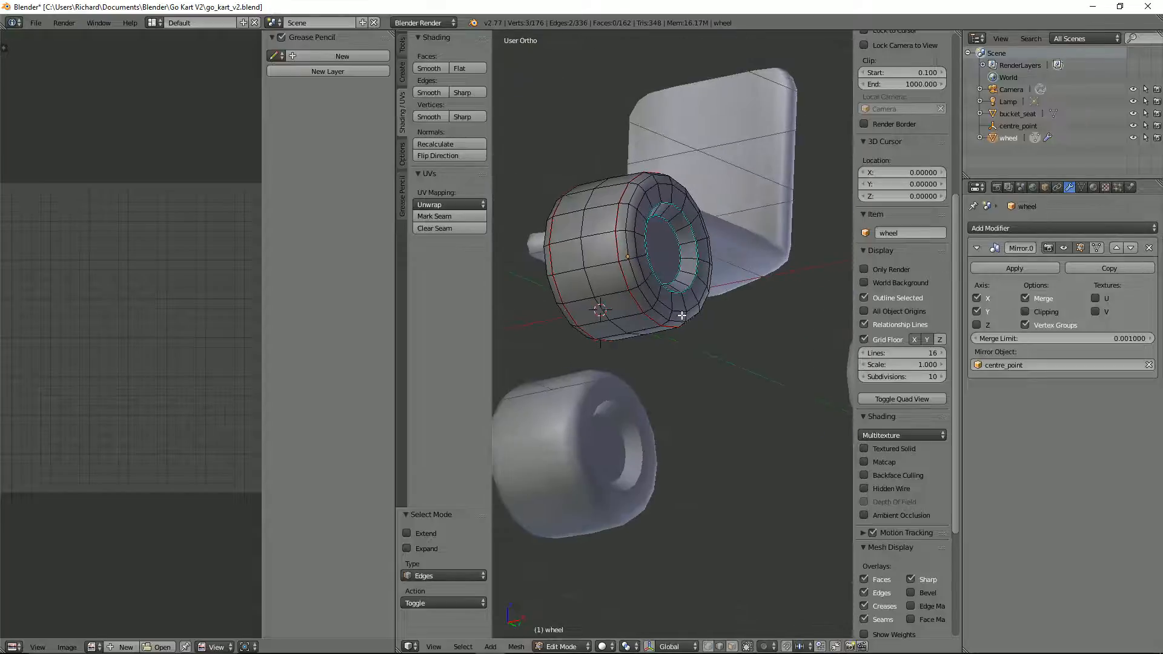
pyautogui.press('KP_7')
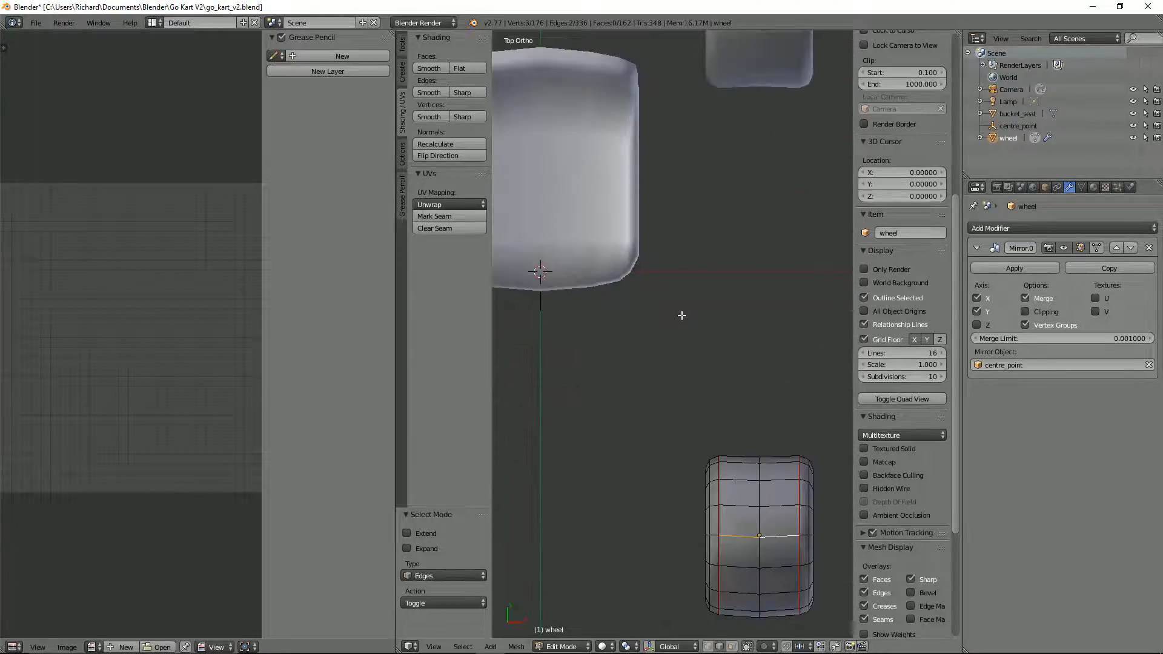
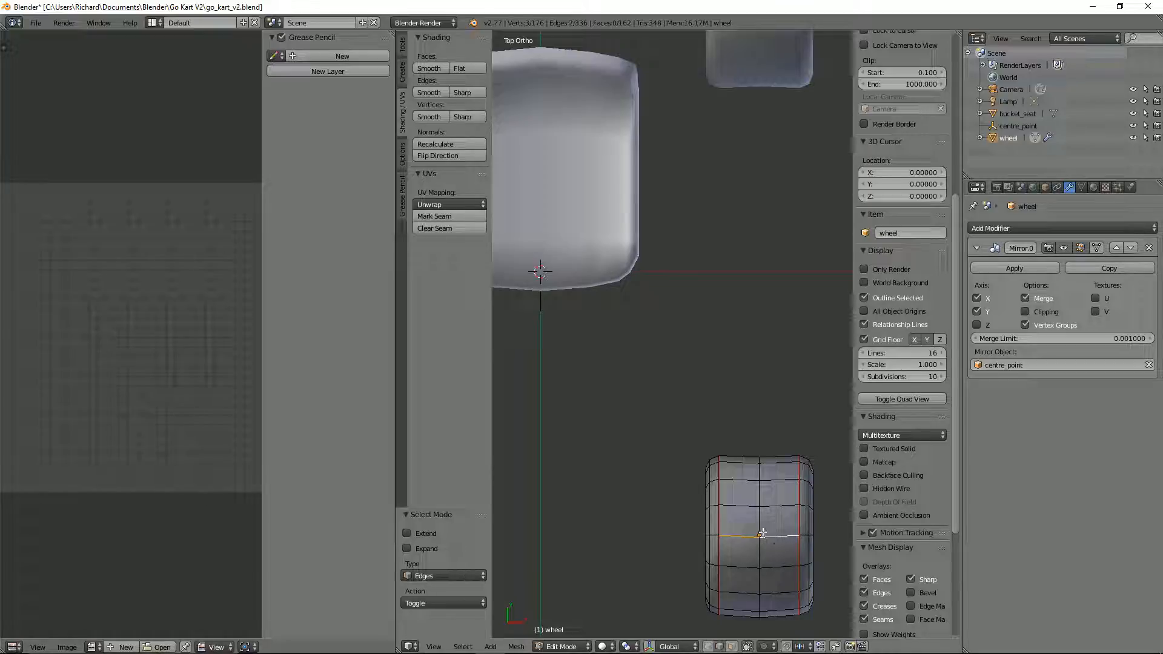
pyautogui.keyDown('alt'); pyautogui.rightClick(760, 513); pyautogui.keyUp('alt')
pyautogui.press('s')
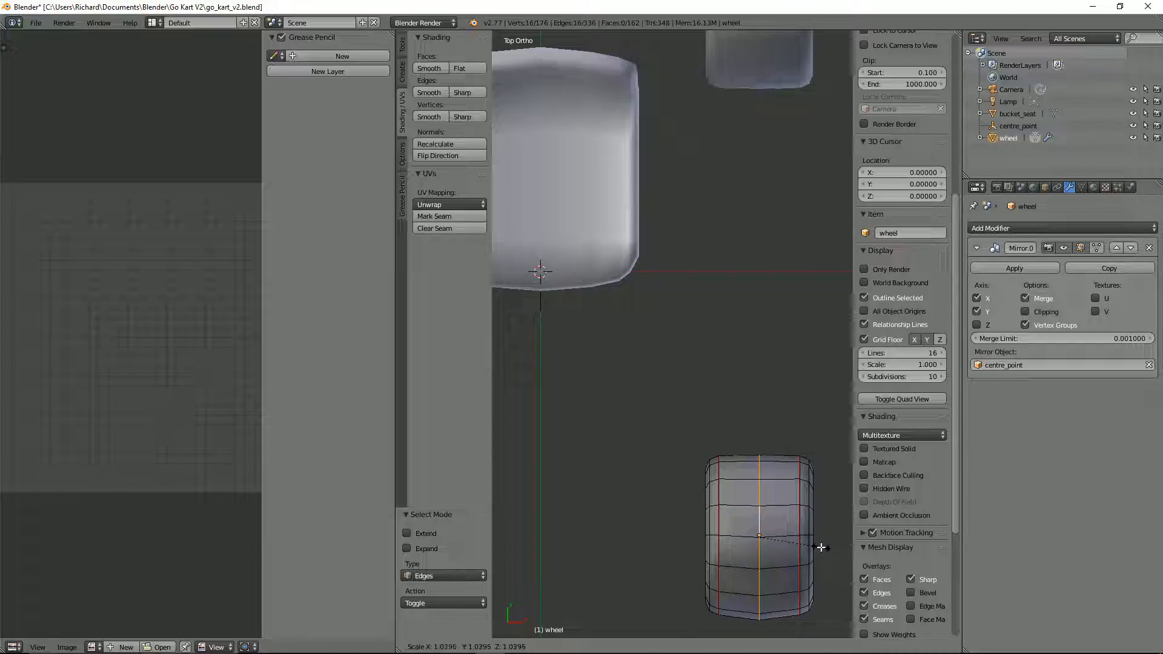
pyautogui.rightClick(820, 547)
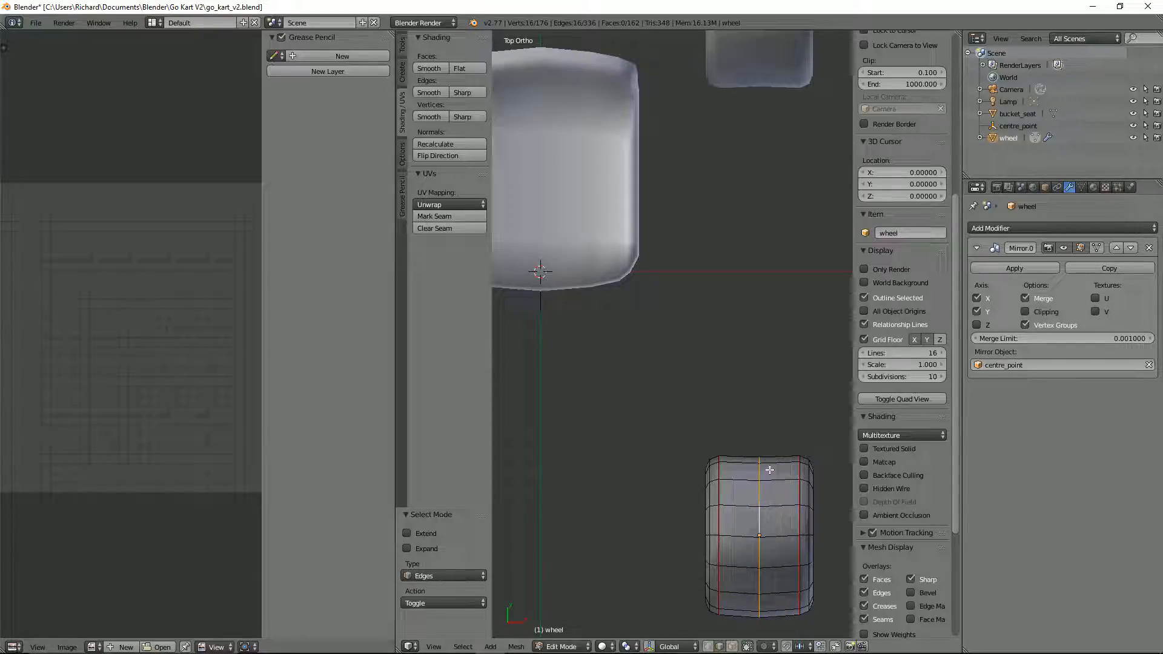
# Step: Scale the edge loop around the middle of the wheel's tread up by 1.044, selecting it in wireframe and returning to solid shading
pyautogui.press('z')
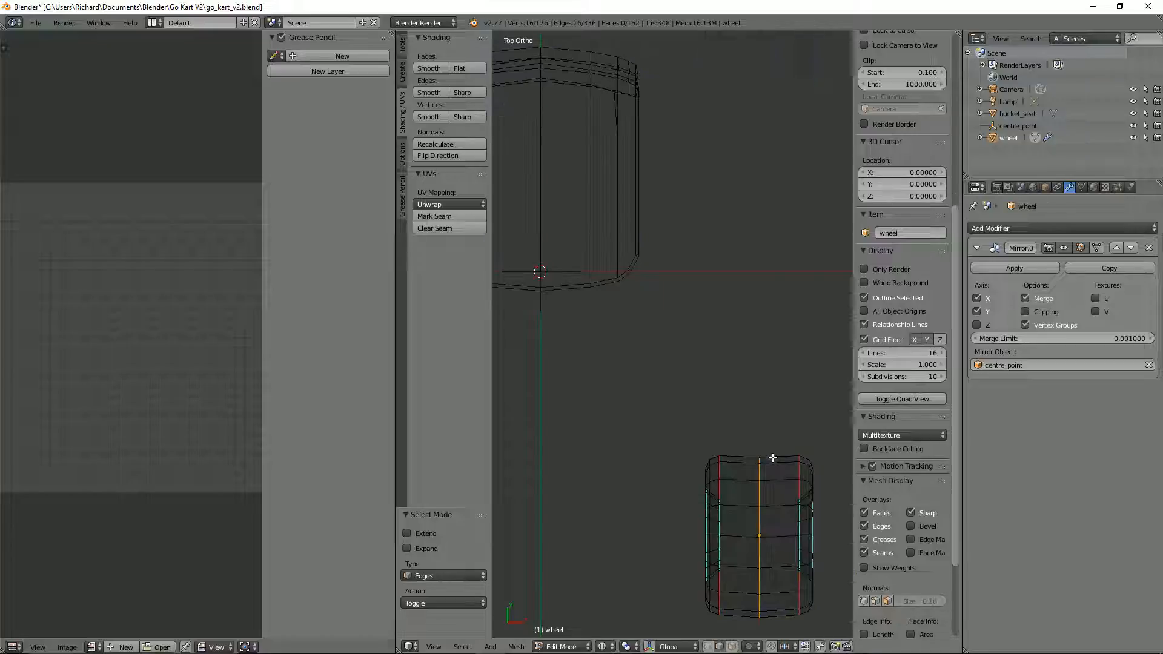
pyautogui.rightClick(769, 456)
pyautogui.rightClick(749, 452)
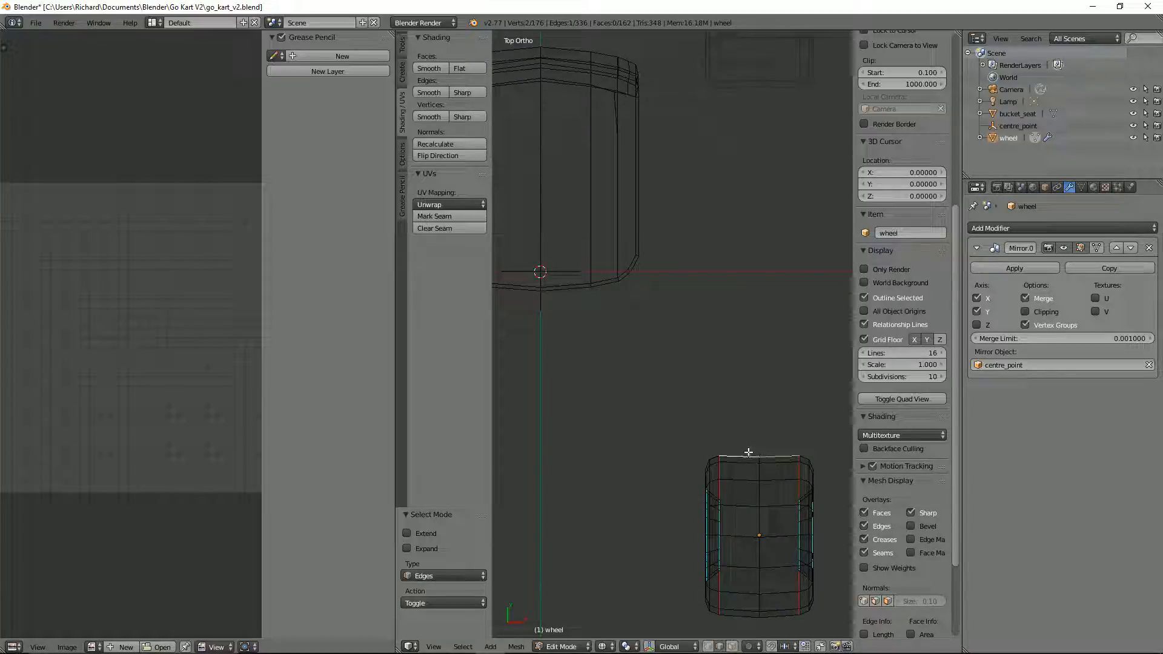
pyautogui.keyDown('shift'); pyautogui.rightClick(771, 467); pyautogui.keyUp('shift')
pyautogui.keyDown('alt'); pyautogui.rightClick(760, 479); pyautogui.keyUp('alt')
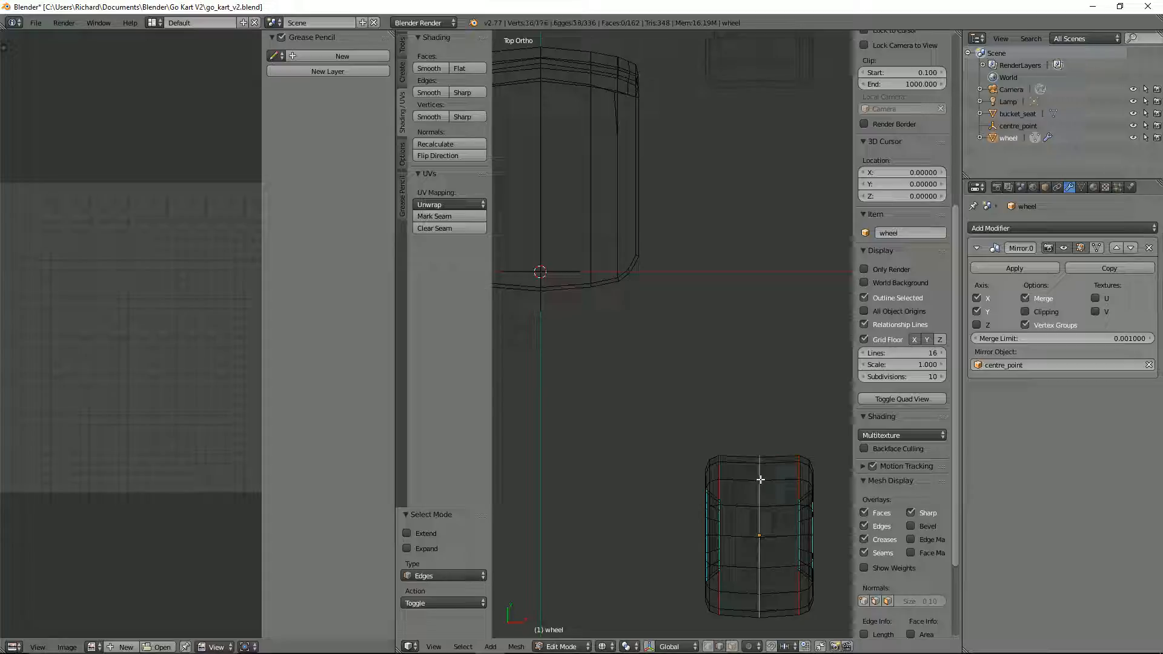
pyautogui.press('s')
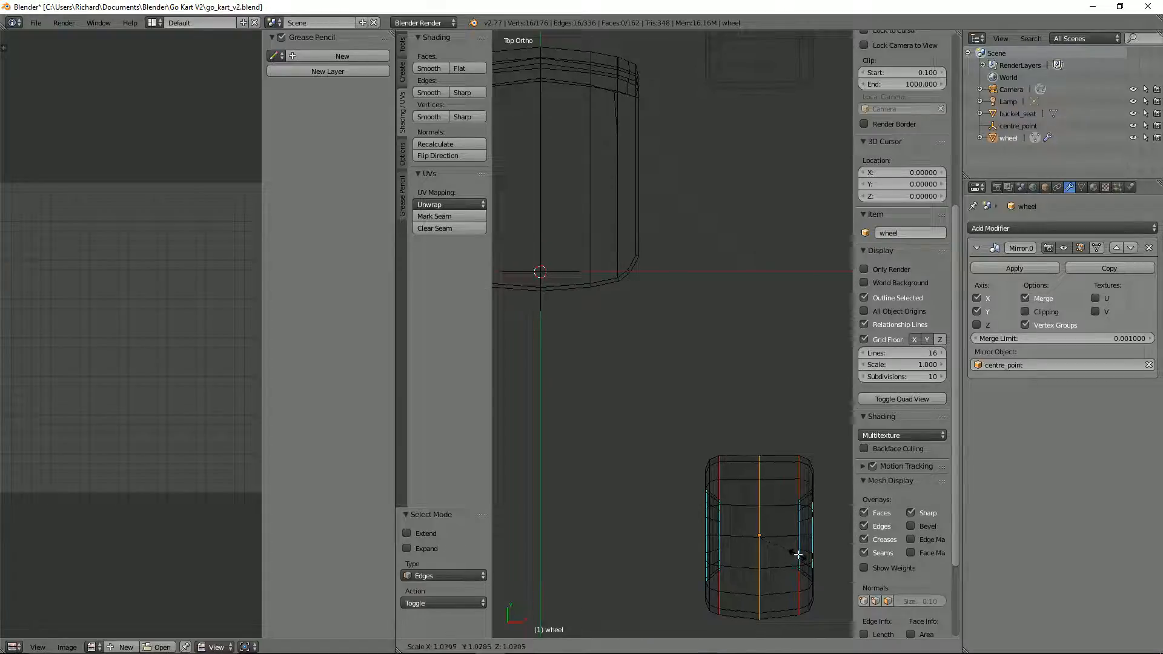
pyautogui.click(801, 553)
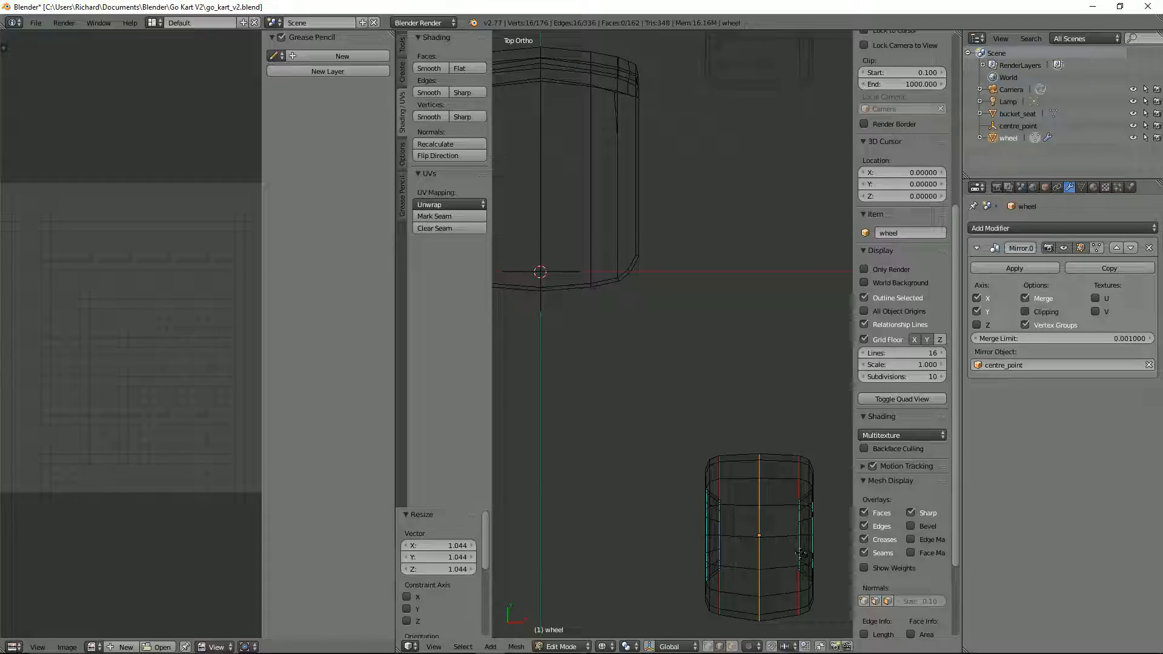
pyautogui.press('KP_3')
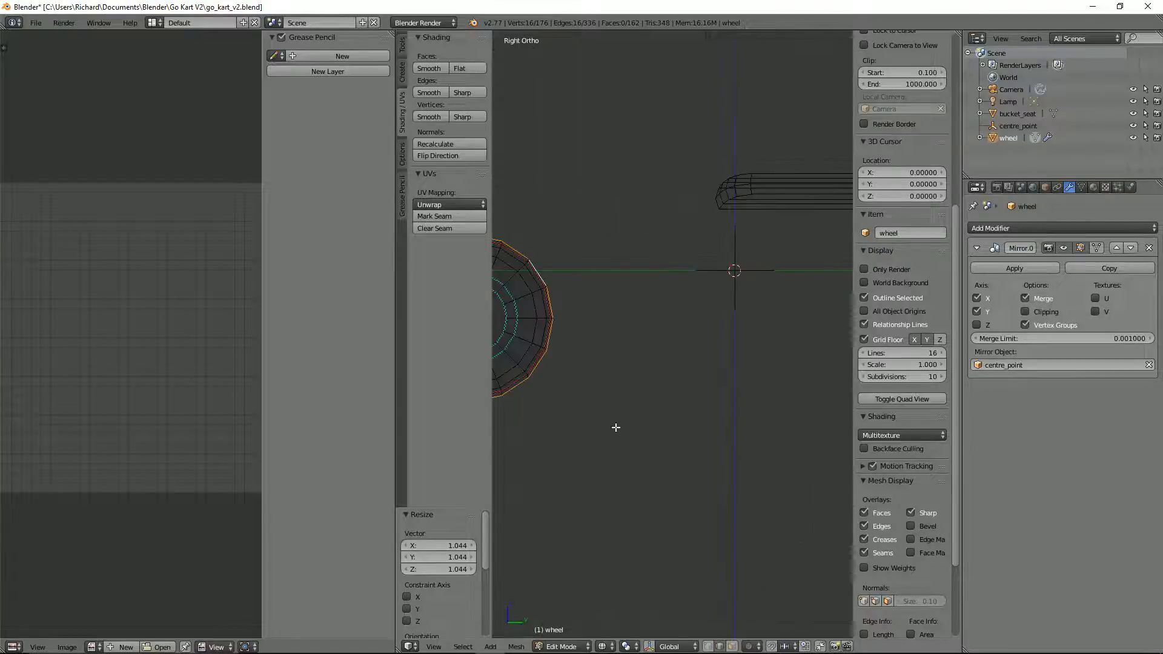
pyautogui.moveTo(615, 427)
pyautogui.keyDown('shift'); pyautogui.mouseDown(button='middle')
pyautogui.moveTo(770, 454)
pyautogui.moveTo(721, 439)
pyautogui.mouseUp(button='middle'); pyautogui.keyUp('shift')
pyautogui.press('z')
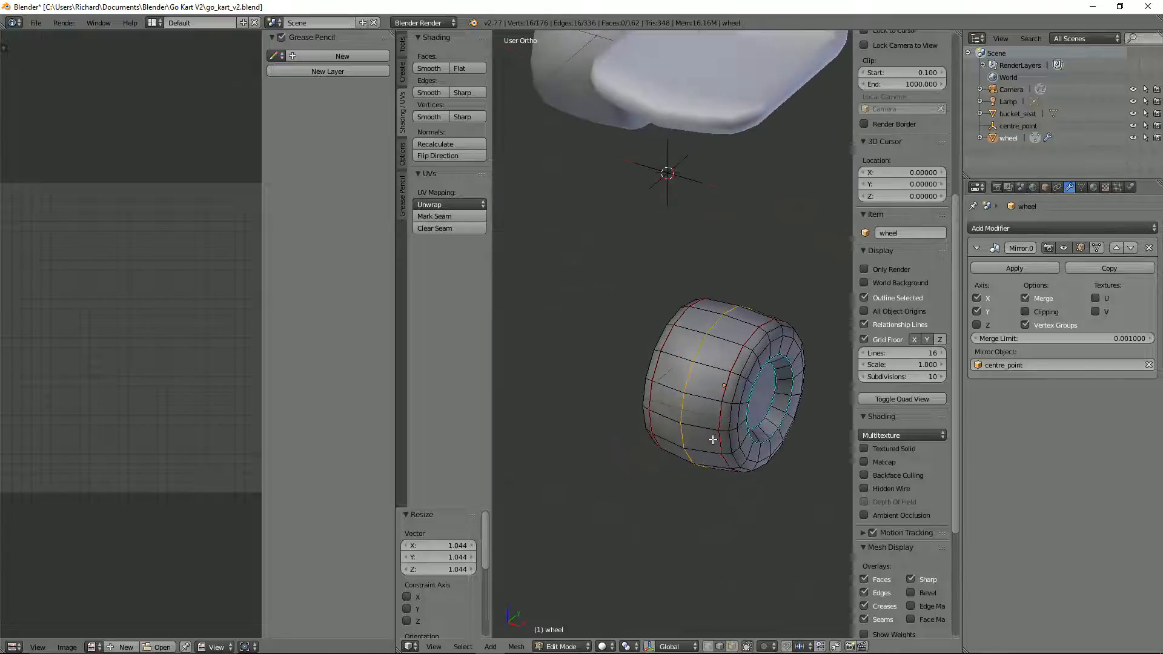
# Step: Select the edge pairs that cross the tread between the shoulder seams on opposite sides of the wheel and mark them as seams
pyautogui.rightClick(741, 321)
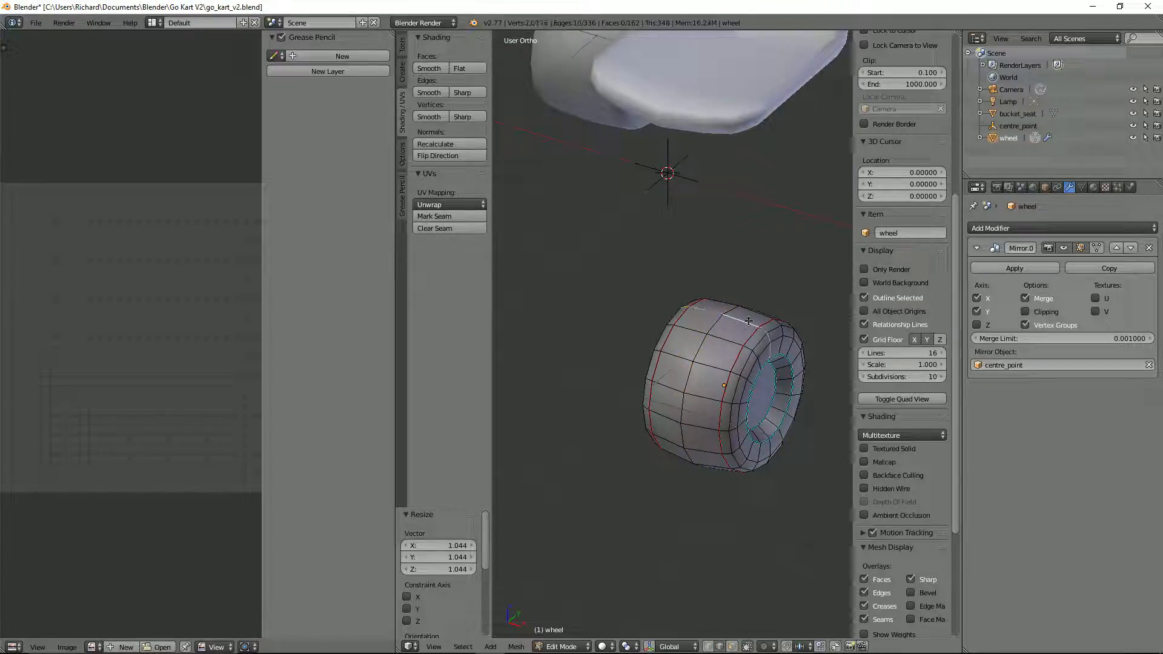
pyautogui.rightClick(741, 321)
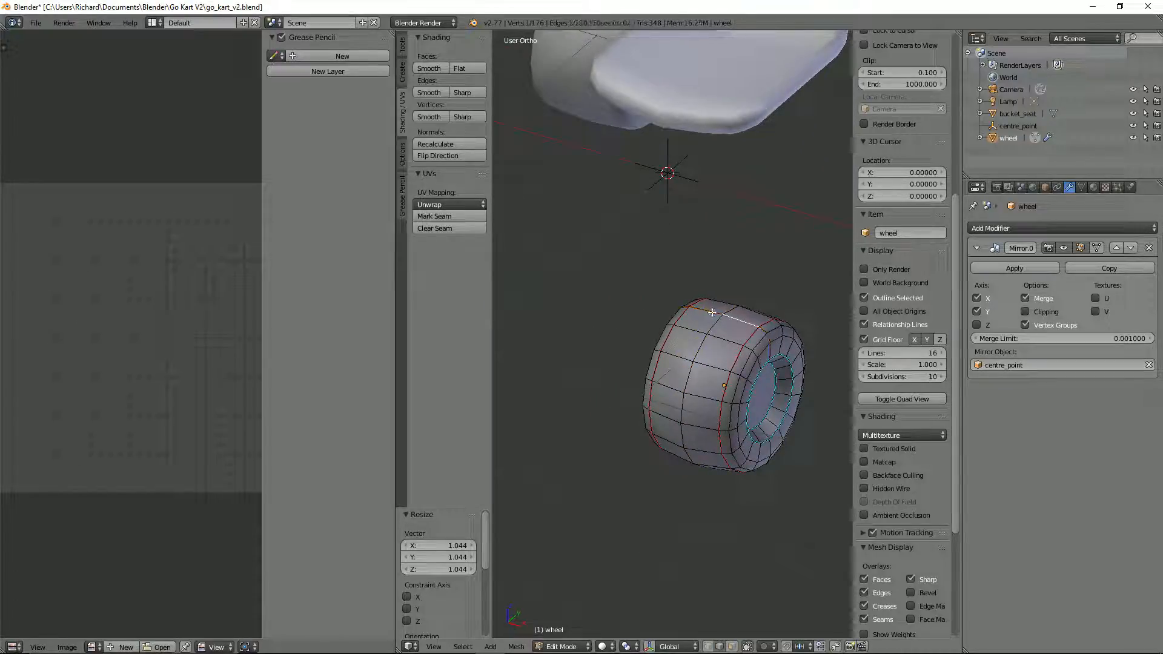
pyautogui.keyDown('shift'); pyautogui.rightClick(710, 312); pyautogui.keyUp('shift')
pyautogui.moveTo(781, 364); pyautogui.dragTo(717, 315, button='middle')
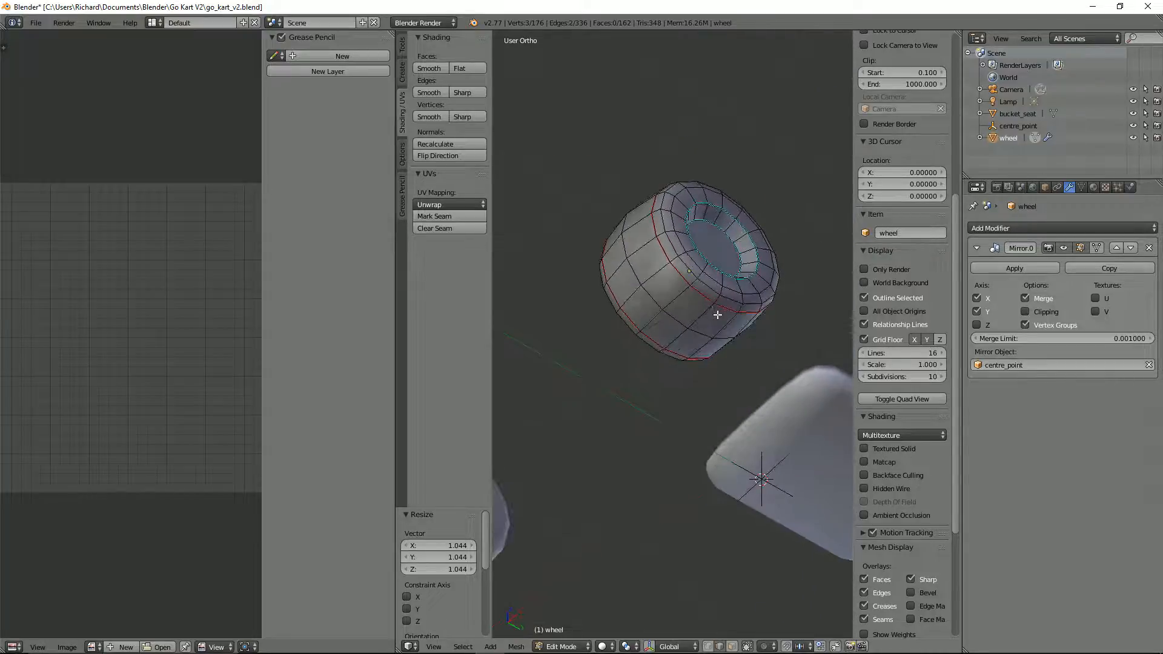
pyautogui.keyDown('shift'); pyautogui.rightClick(675, 333); pyautogui.keyUp('shift')
pyautogui.hotkey('ctrl', 'e')
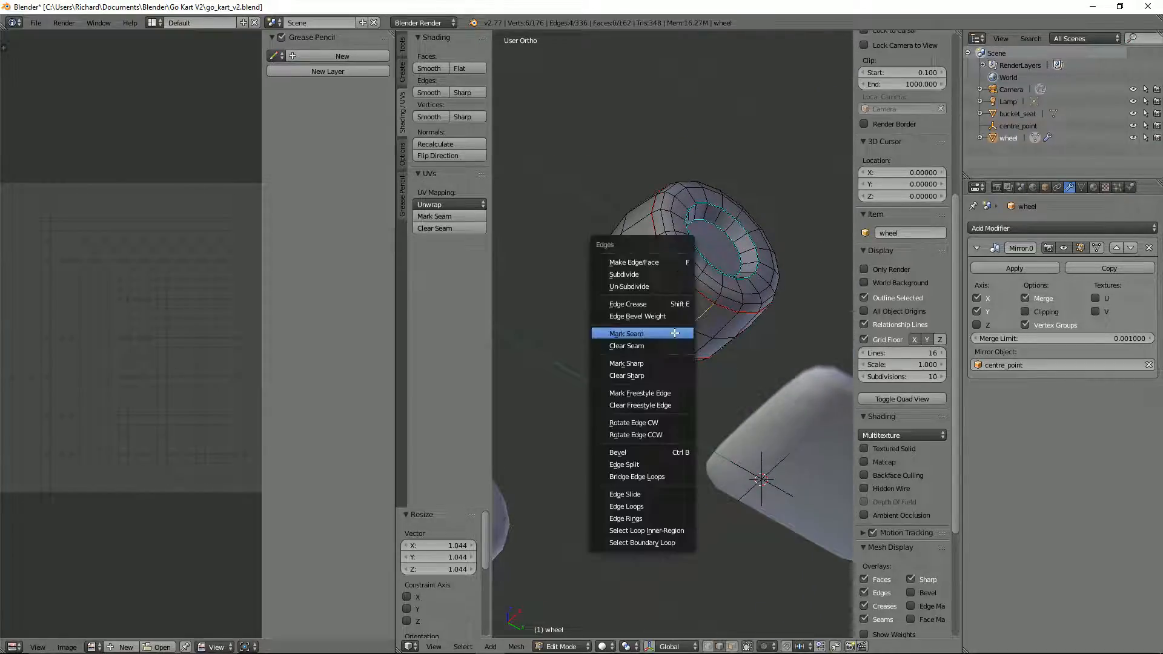
pyautogui.click(675, 333)
# Step: Switch to face selection, select the whole tread band with linked selection delimited by seam, and unwrap it
pyautogui.moveTo(709, 317); pyautogui.dragTo(718, 322, button='middle')
pyautogui.hotkey('ctrl', 'Tab')
pyautogui.click(716, 336)
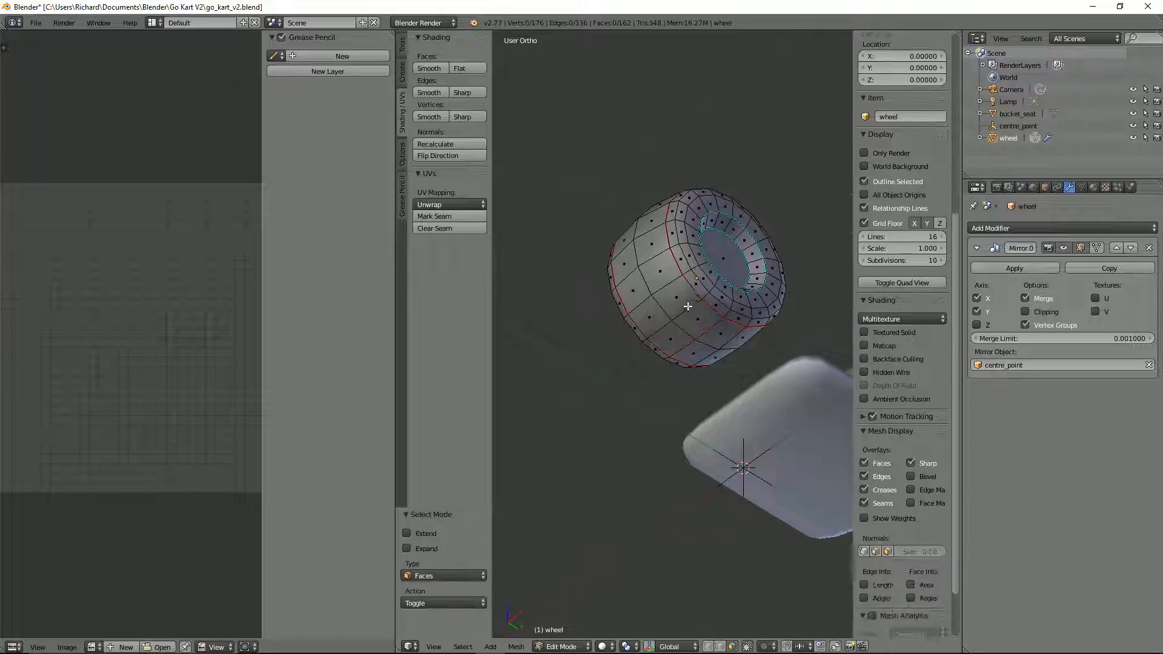
pyautogui.rightClick(687, 305)
pyautogui.press('l')
pyautogui.press('l')
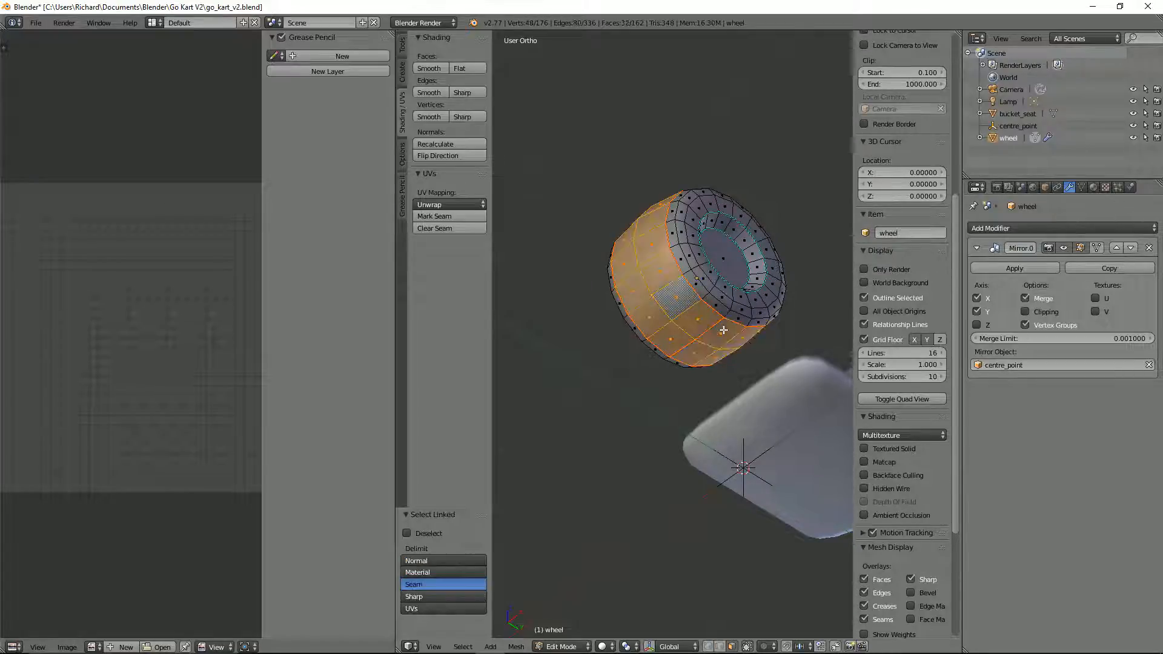
pyautogui.press('u')
pyautogui.click(709, 315)
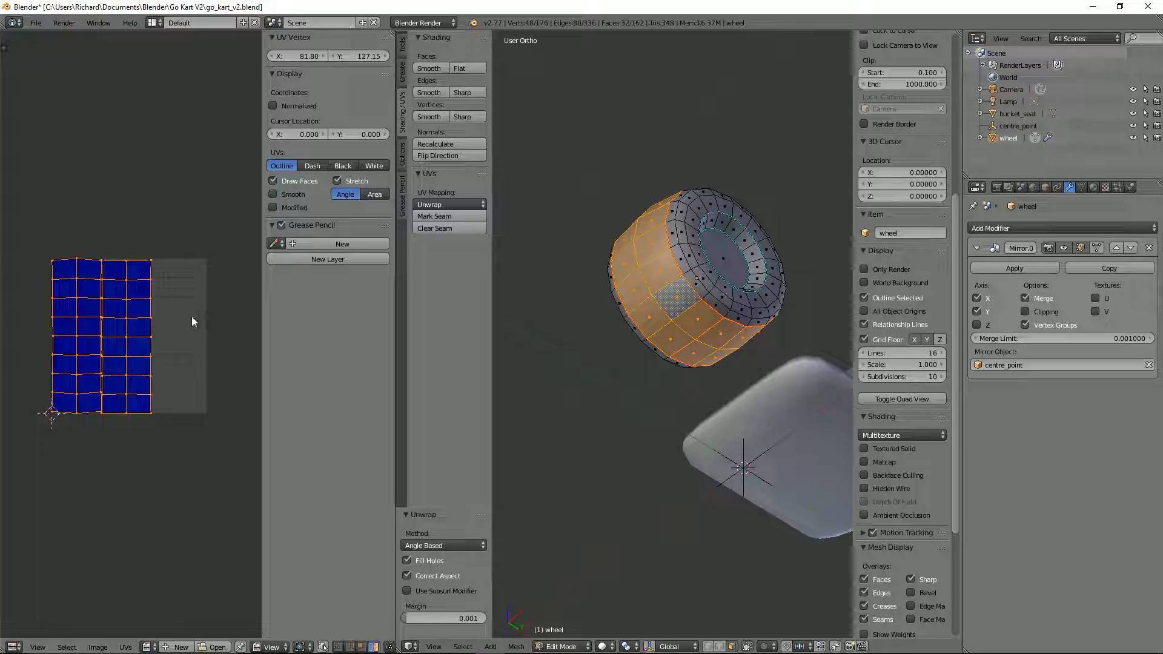
# Step: Select the two seam edges crossing the tread on the visible side of the wheel and clear their seam
pyautogui.hotkey('ctrl', 'Tab')
pyautogui.click(613, 352)
pyautogui.rightClick(706, 330)
pyautogui.keyDown('shift'); pyautogui.rightClick(678, 346); pyautogui.keyUp('shift')
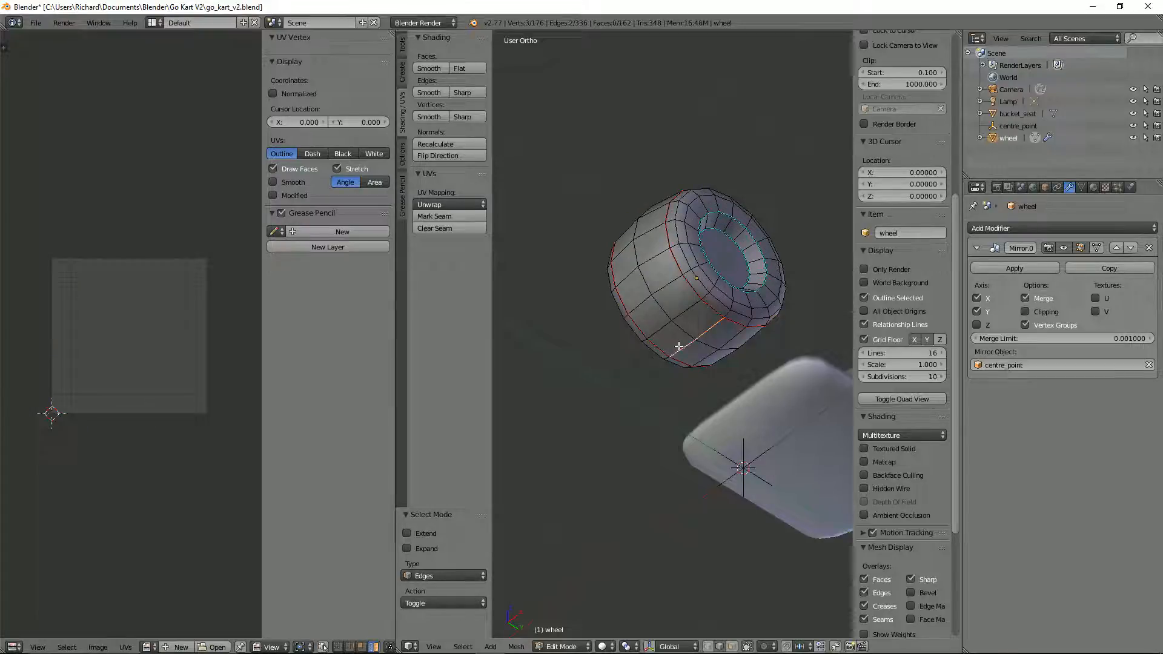
pyautogui.hotkey('ctrl', 'e')
pyautogui.click(678, 353)
# Step: Select the linked tread faces in face mode and unwrap them again as one continuous strip
pyautogui.hotkey('ctrl', 'Tab')
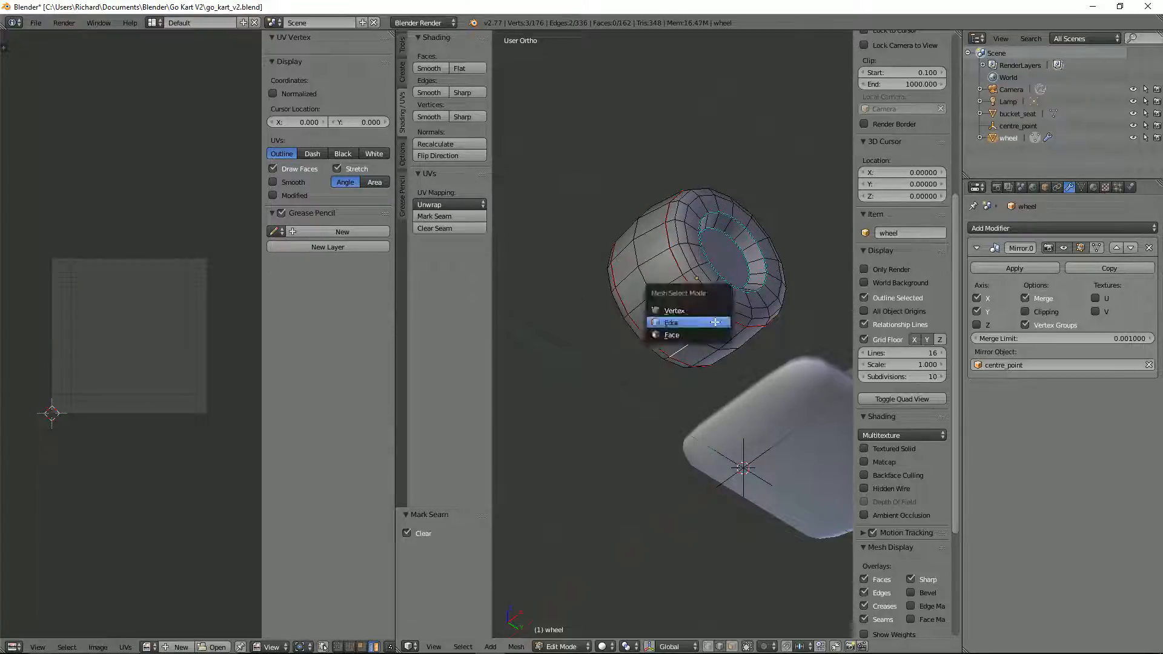
pyautogui.click(715, 333)
pyautogui.rightClick(715, 323)
pyautogui.press('l')
pyautogui.press('i')
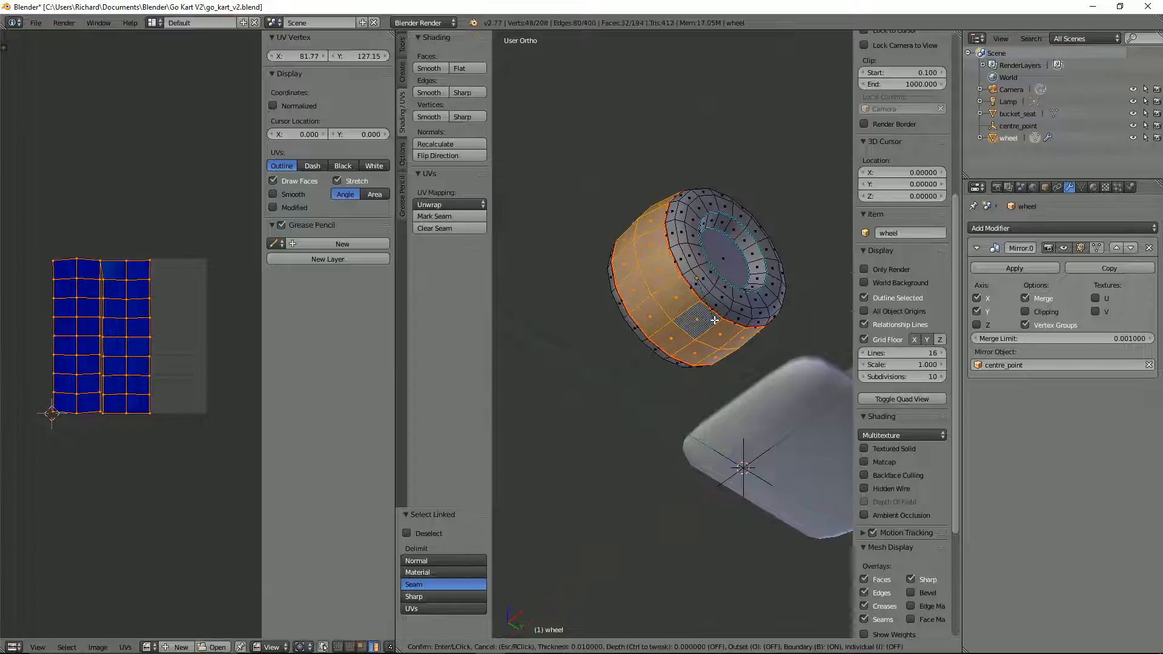
pyautogui.rightClick(714, 321)
pyautogui.press('u')
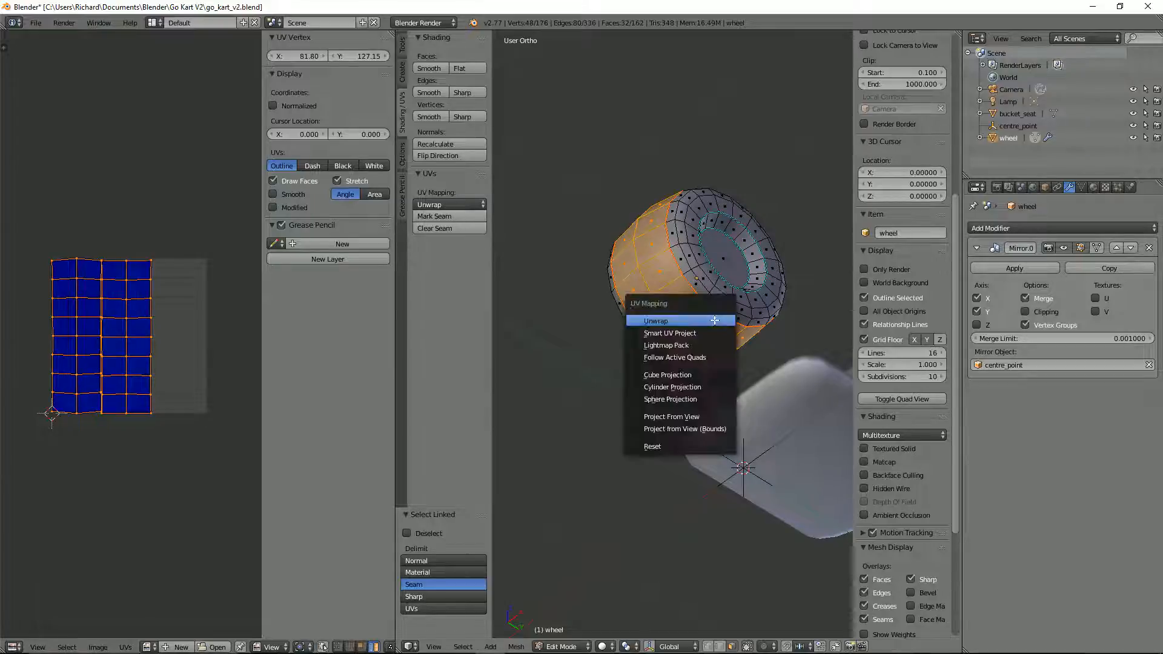
pyautogui.click(715, 320)
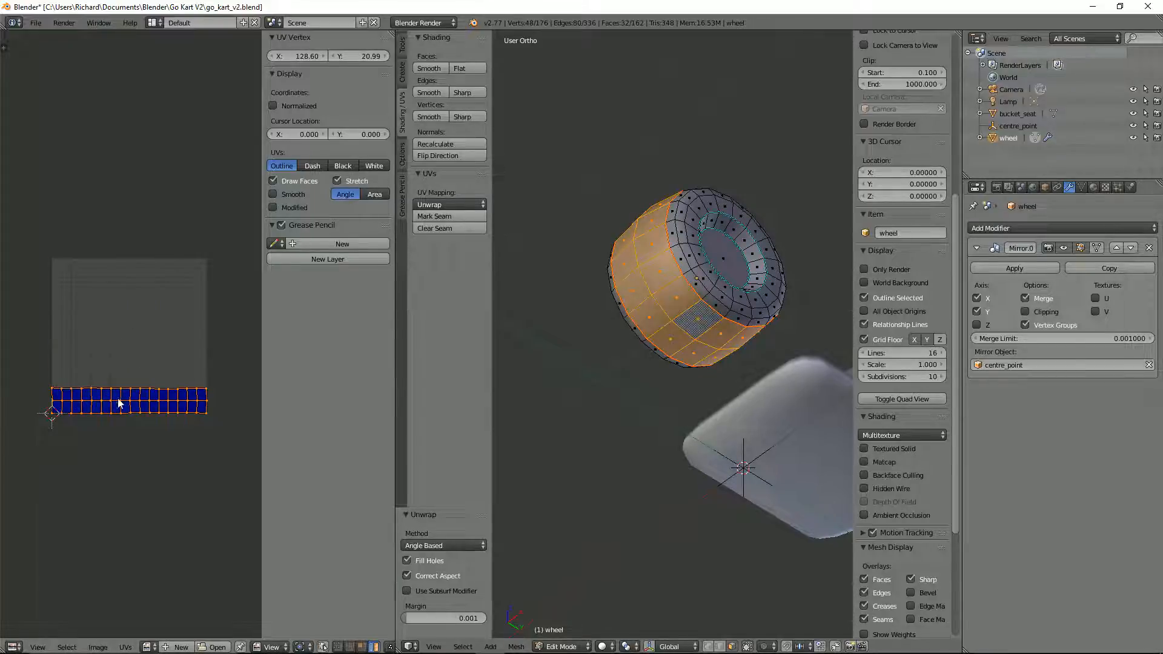
# Step: Mark the two edges crossing the visible side of the tread as seams again
pyautogui.hotkey('ctrl', 'Tab')
pyautogui.click(757, 307)
pyautogui.rightClick(705, 333)
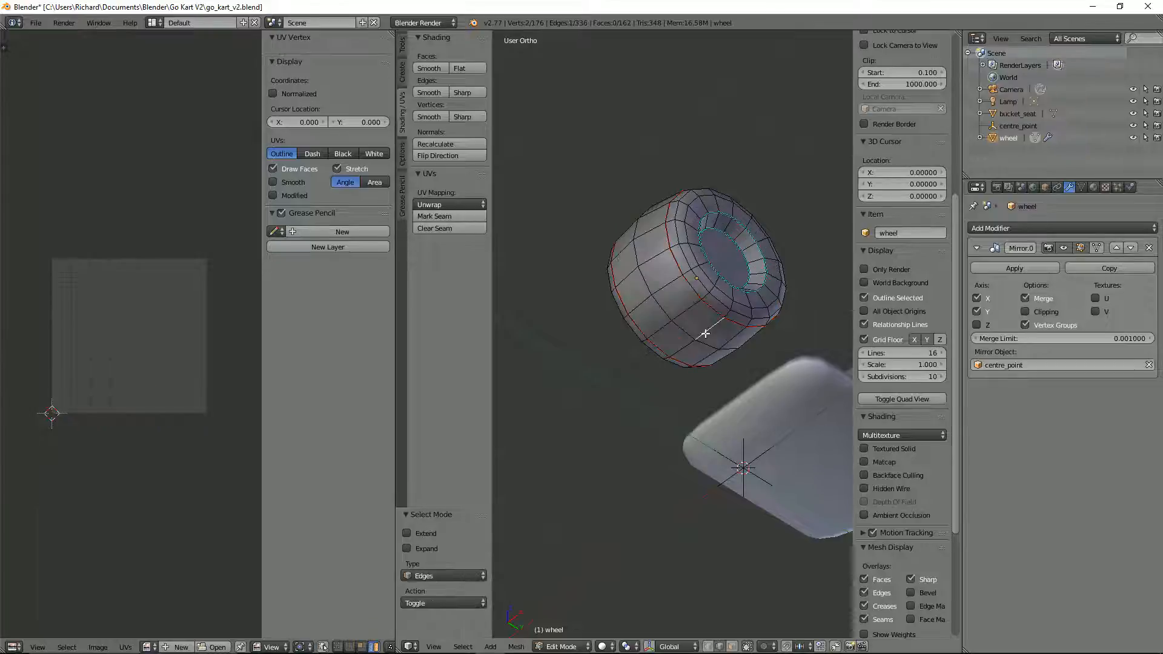
pyautogui.hotkey('ctrl', 'e')
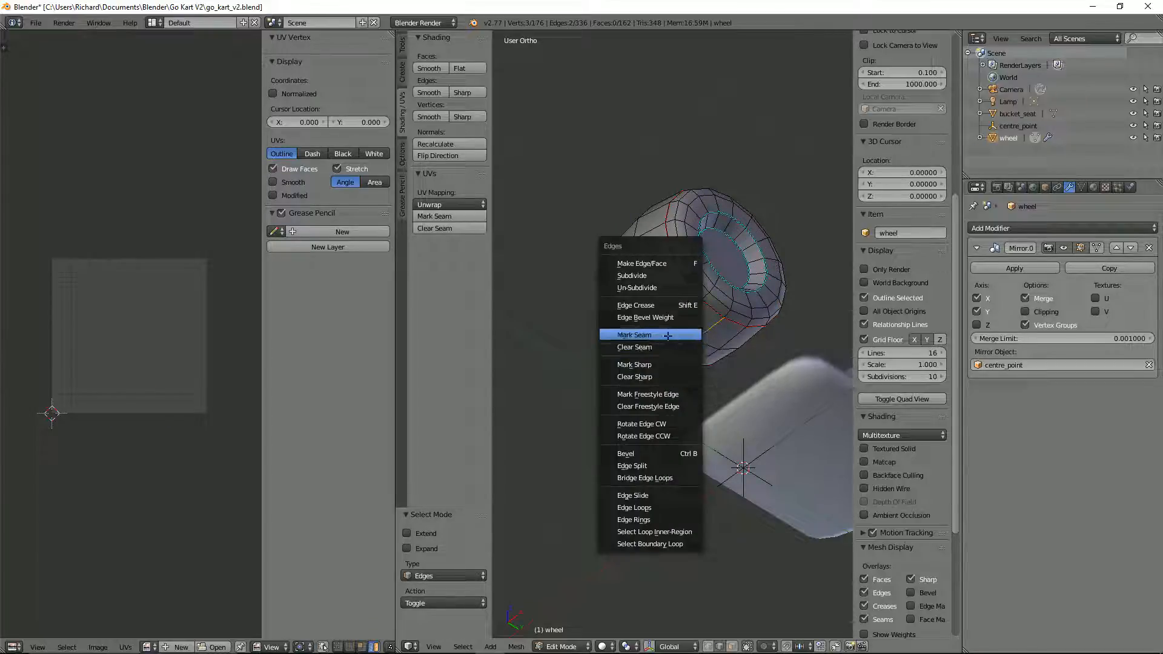
pyautogui.click(668, 336)
# Step: Mark the outer and inner edge loops of the wheel's rim recess as seams
pyautogui.moveTo(667, 335)
pyautogui.mouseDown(button='middle')
pyautogui.moveTo(660, 358)
pyautogui.moveTo(678, 375)
pyautogui.moveTo(657, 353)
pyautogui.mouseUp(button='middle')
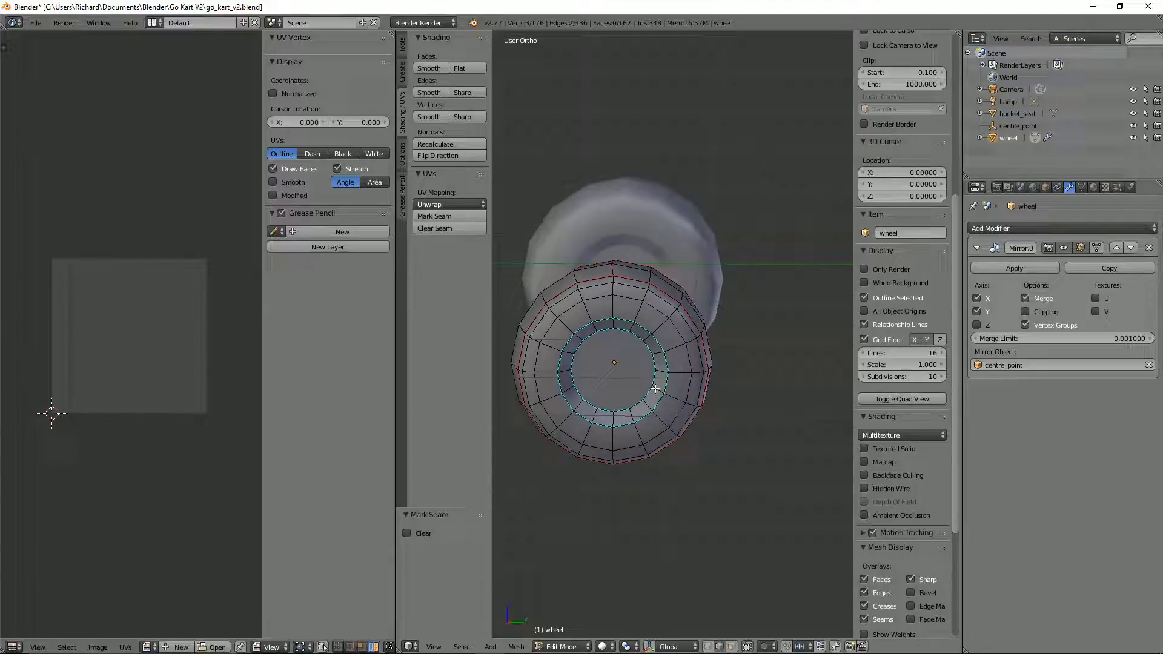
pyautogui.keyDown('alt'); pyautogui.rightClick(658, 343); pyautogui.keyUp('alt')
pyautogui.hotkey('ctrl', 'e')
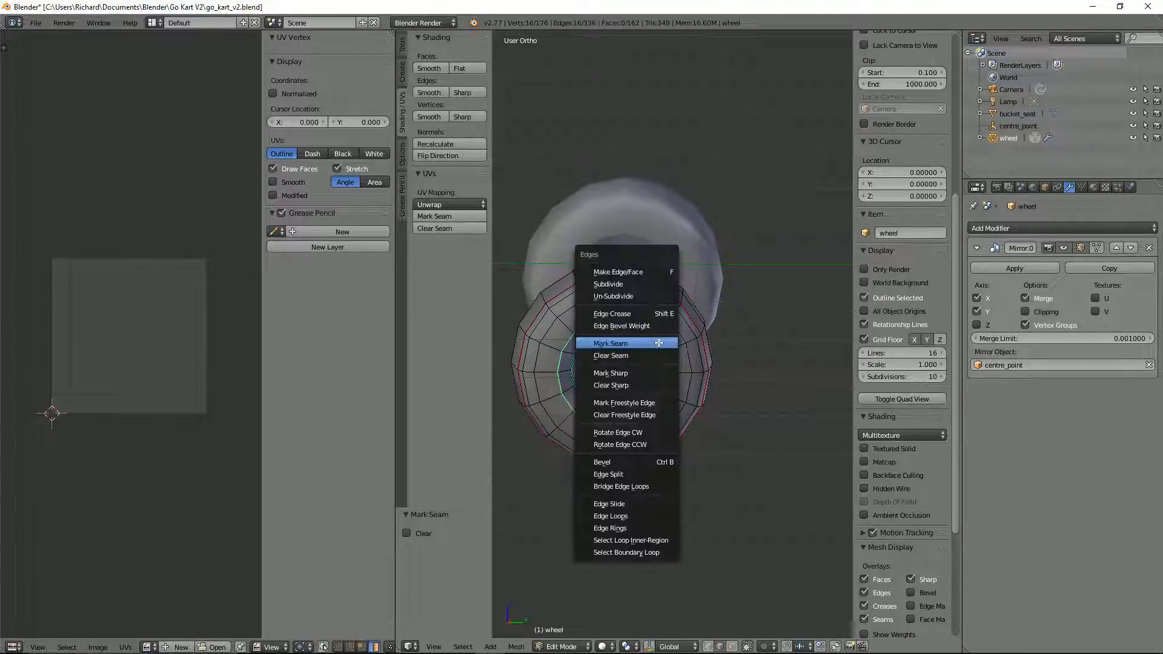
pyautogui.click(658, 343)
pyautogui.keyDown('alt'); pyautogui.keyDown('shift'); pyautogui.rightClick(613, 400); pyautogui.keyUp('shift'); pyautogui.keyUp('alt')
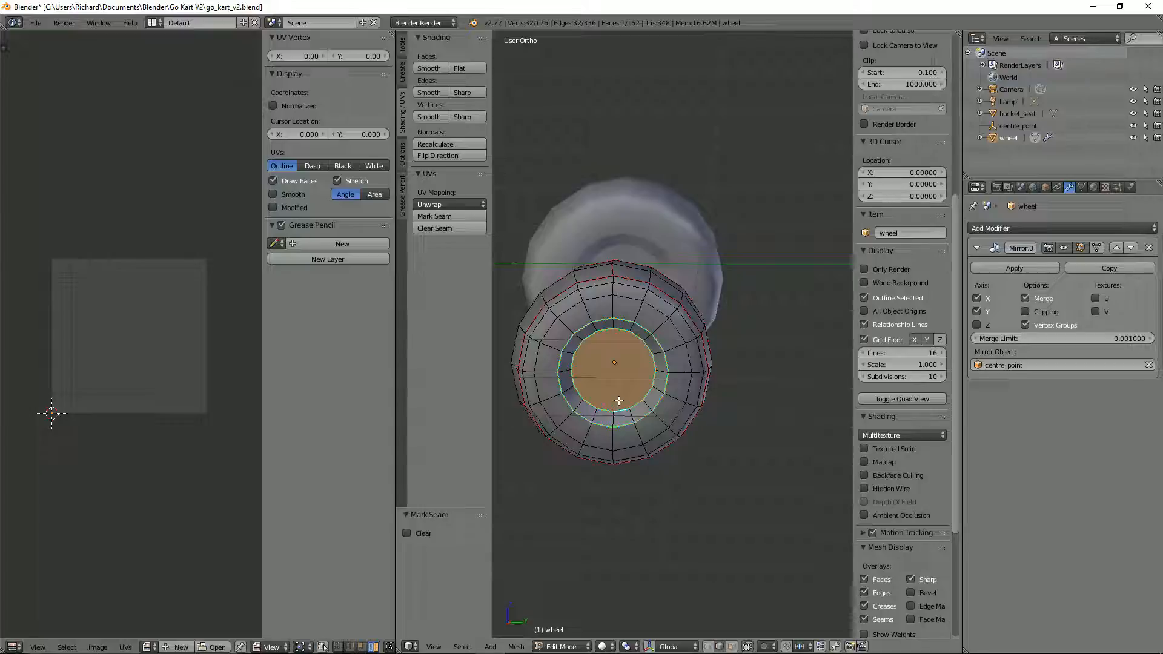
pyautogui.hotkey('ctrl', 'e')
pyautogui.click(618, 401)
# Step: Unwrap the linked sidewall faces between the rim and tread seams, and hide the UV editor's properties sidebar to enlarge the layout
pyautogui.hotkey('ctrl', 'Tab')
pyautogui.click(664, 345)
pyautogui.rightClick(668, 340)
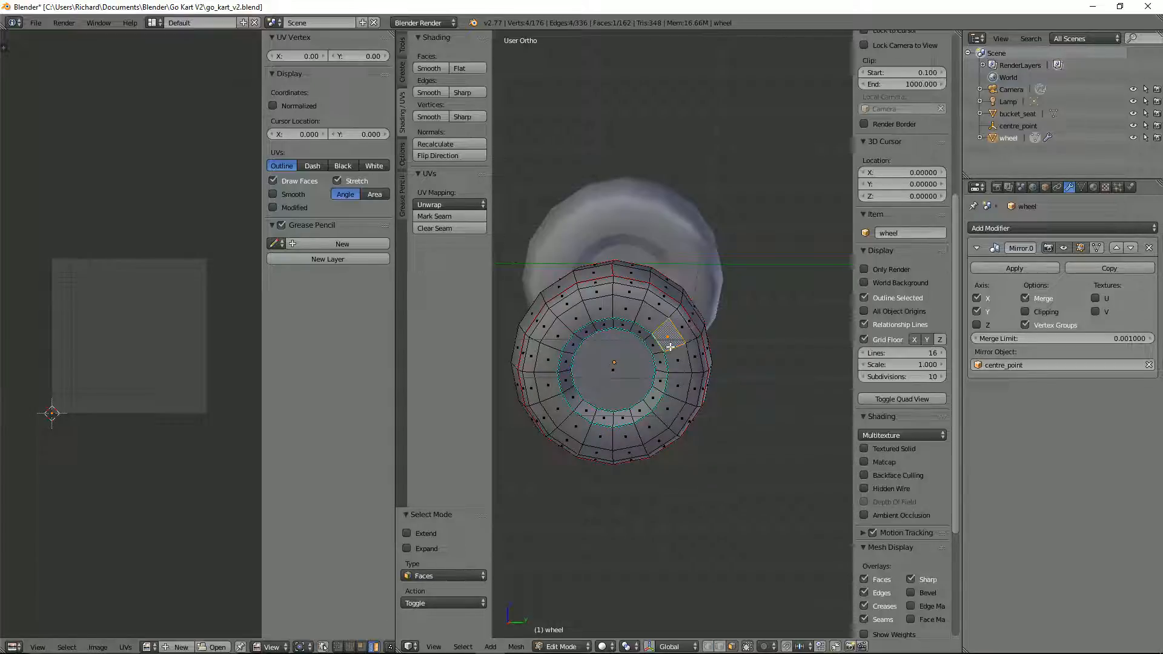
pyautogui.hotkey('ctrl', 'l')
pyautogui.press('u')
pyautogui.click(669, 347)
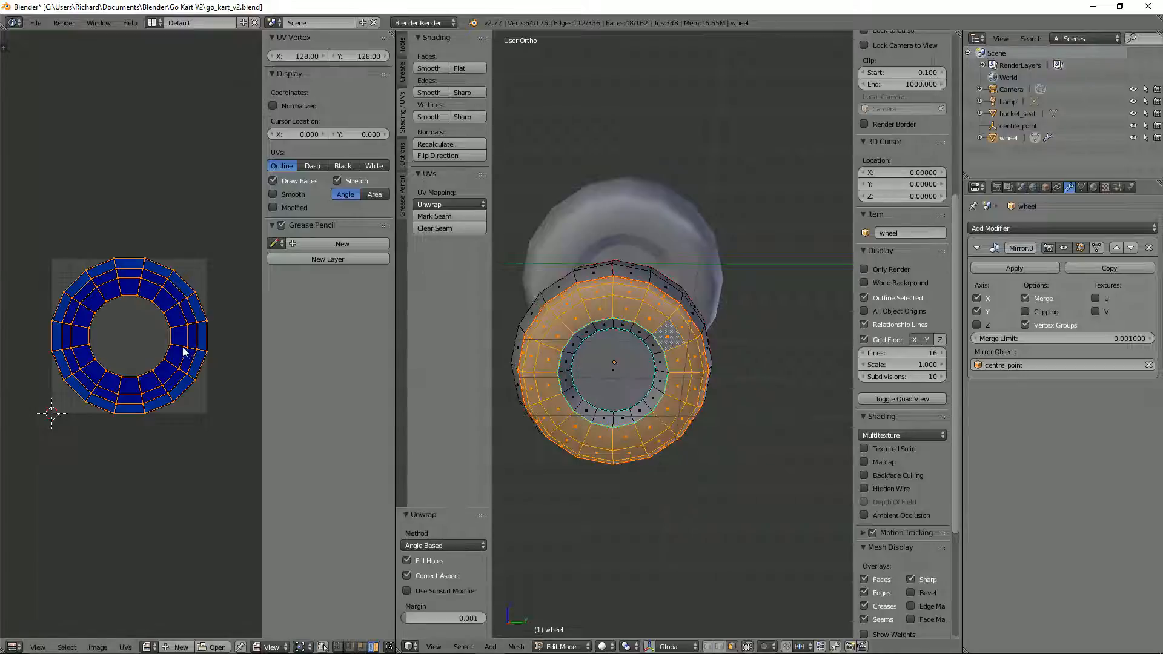
pyautogui.scroll(1, 184, 351)
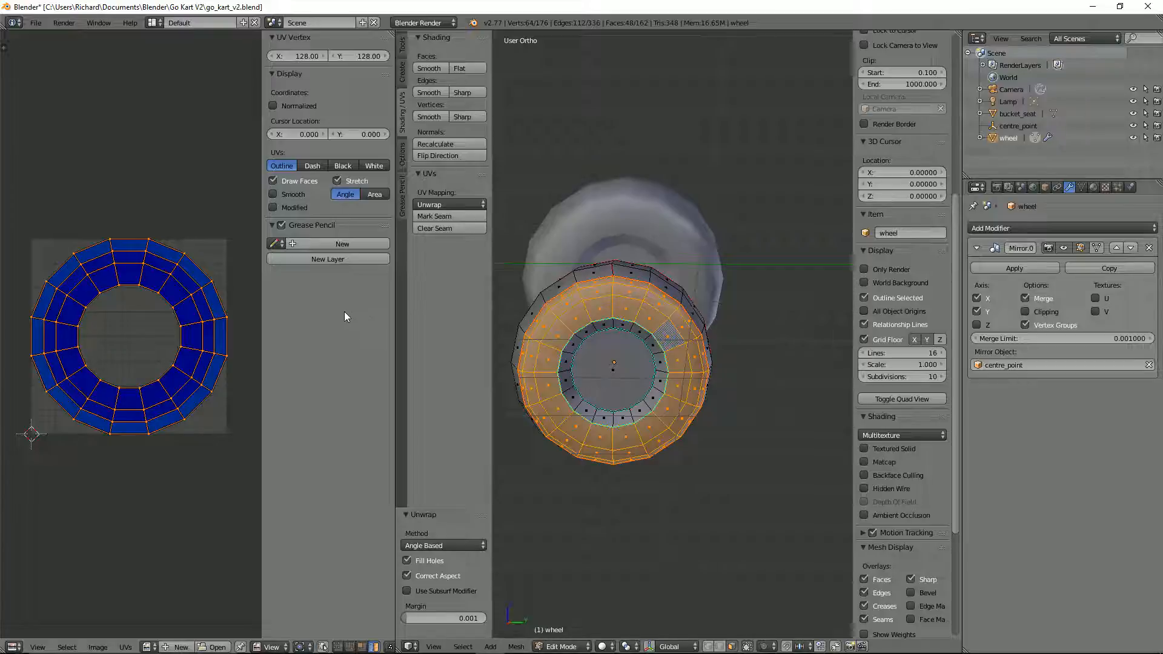
pyautogui.press('n')
pyautogui.scroll(3, 308, 322)
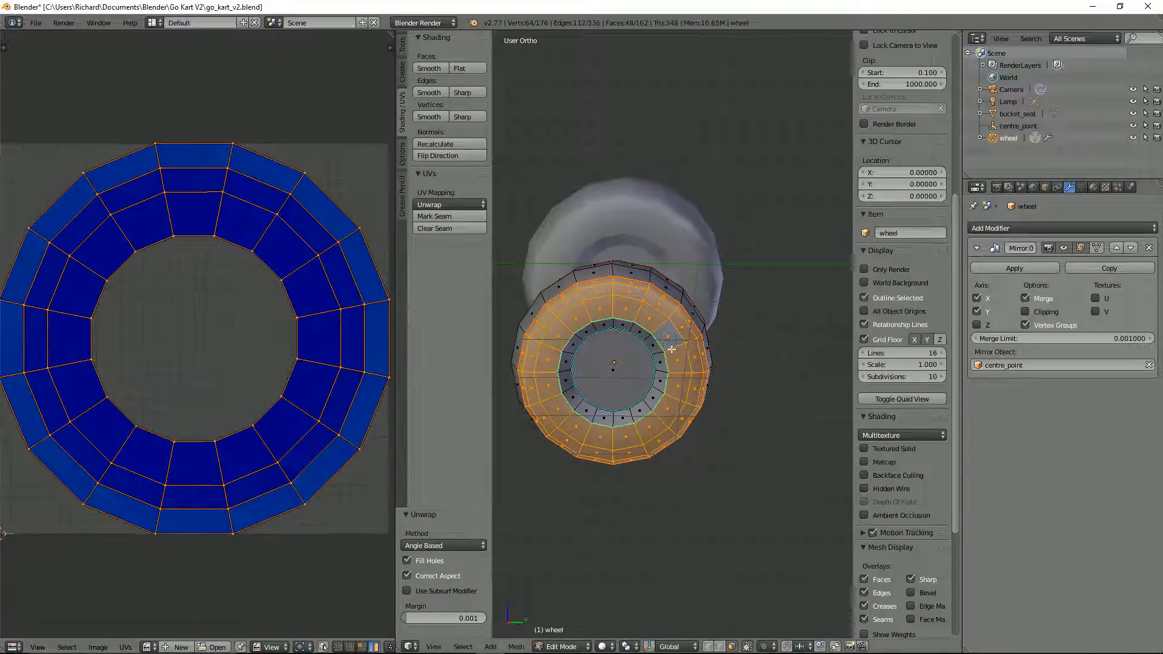
# Step: Select the seam loops around both shoulders of the wheel's tread and clear their seams
pyautogui.moveTo(672, 349); pyautogui.dragTo(768, 367, button='middle')
pyautogui.hotkey('ctrl', 'Tab')
pyautogui.click(767, 358)
pyautogui.keyDown('alt'); pyautogui.rightClick(779, 346); pyautogui.keyUp('alt')
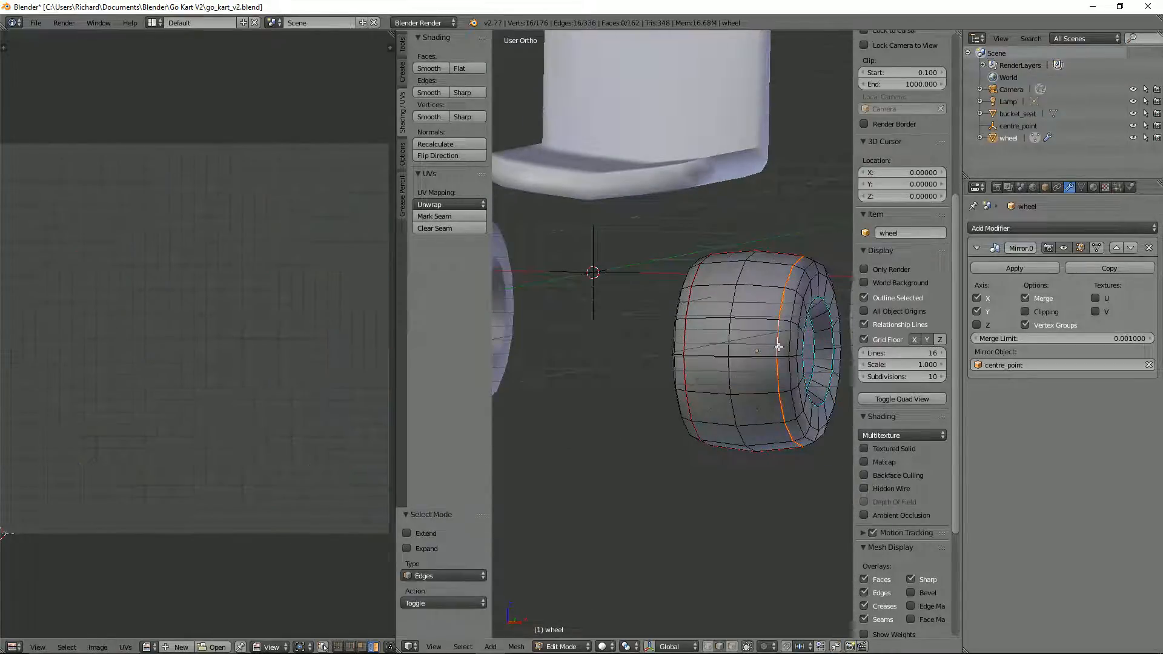
pyautogui.keyDown('alt'); pyautogui.keyDown('shift'); pyautogui.rightClick(686, 353); pyautogui.keyUp('shift'); pyautogui.keyUp('alt')
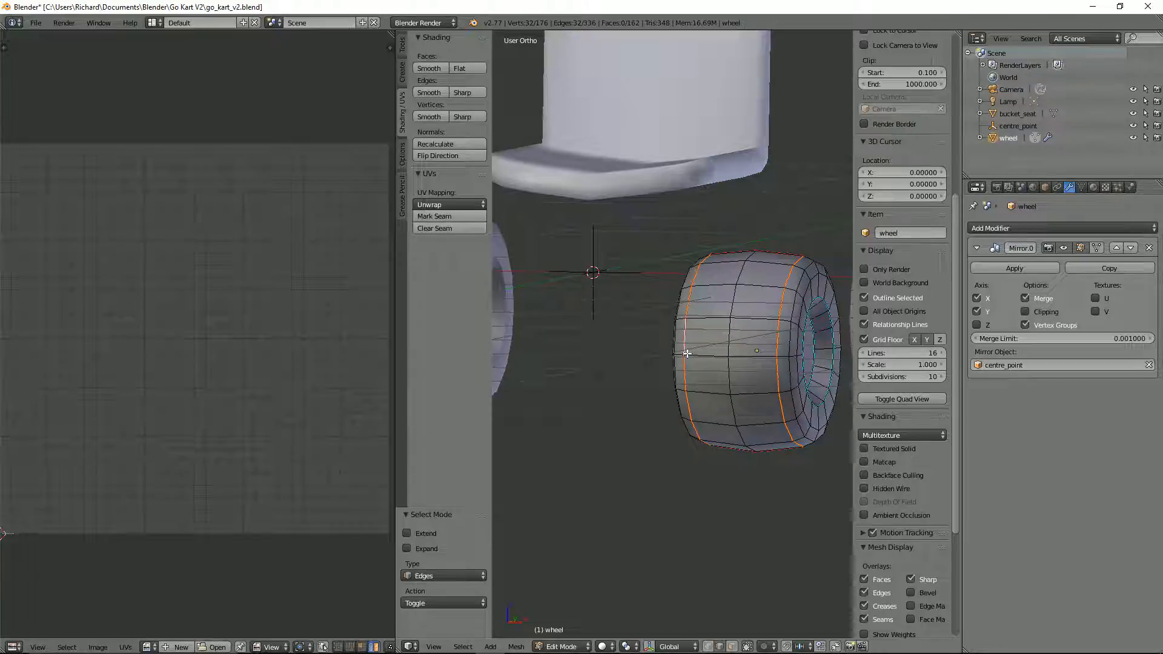
pyautogui.hotkey('ctrl', 'e')
pyautogui.click(684, 365)
# Step: Select the next edge loop outward from each tread shoulder and mark both loops as seams
pyautogui.keyDown('alt'); pyautogui.rightClick(787, 348); pyautogui.keyUp('alt')
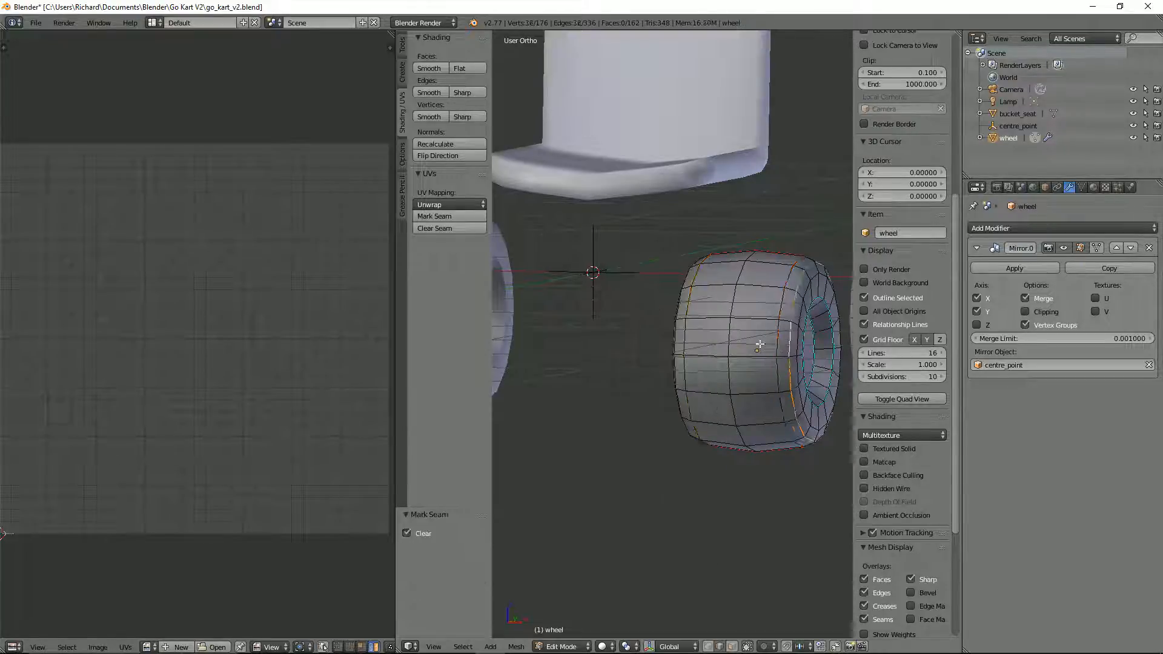
pyautogui.moveTo(680, 340); pyautogui.dragTo(718, 358, button='middle')
pyautogui.keyDown('alt'); pyautogui.keyDown('shift'); pyautogui.rightClick(718, 358); pyautogui.keyUp('shift'); pyautogui.keyUp('alt')
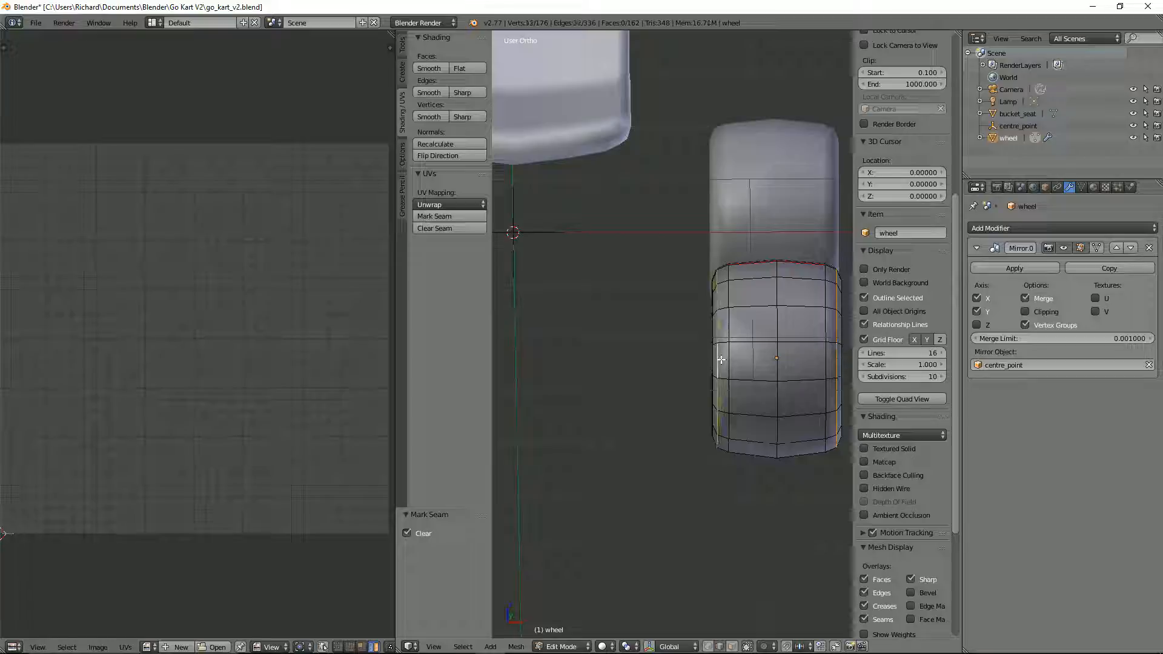
pyautogui.hotkey('ctrl', 'e')
pyautogui.click(711, 349)
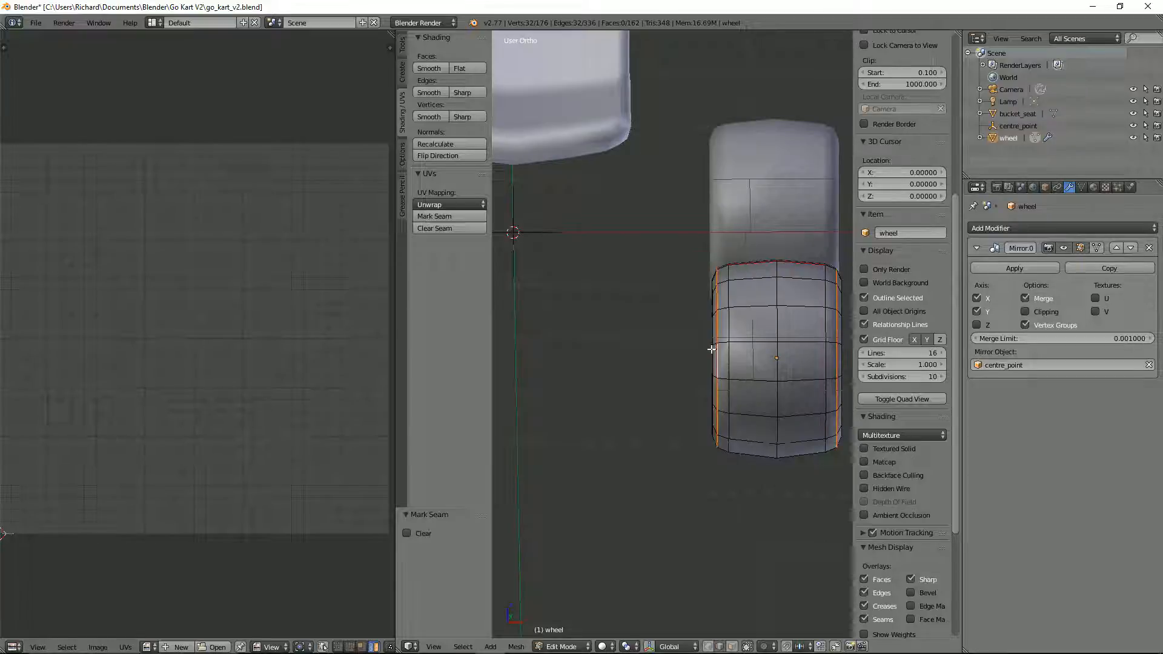
# Step: In face selection mode, select all faces linked to a tread face within the seams and unwrap them
pyautogui.hotkey('ctrl', 'Tab')
pyautogui.click(780, 364)
pyautogui.rightClick(781, 350)
pyautogui.hotkey('ctrl', 'l')
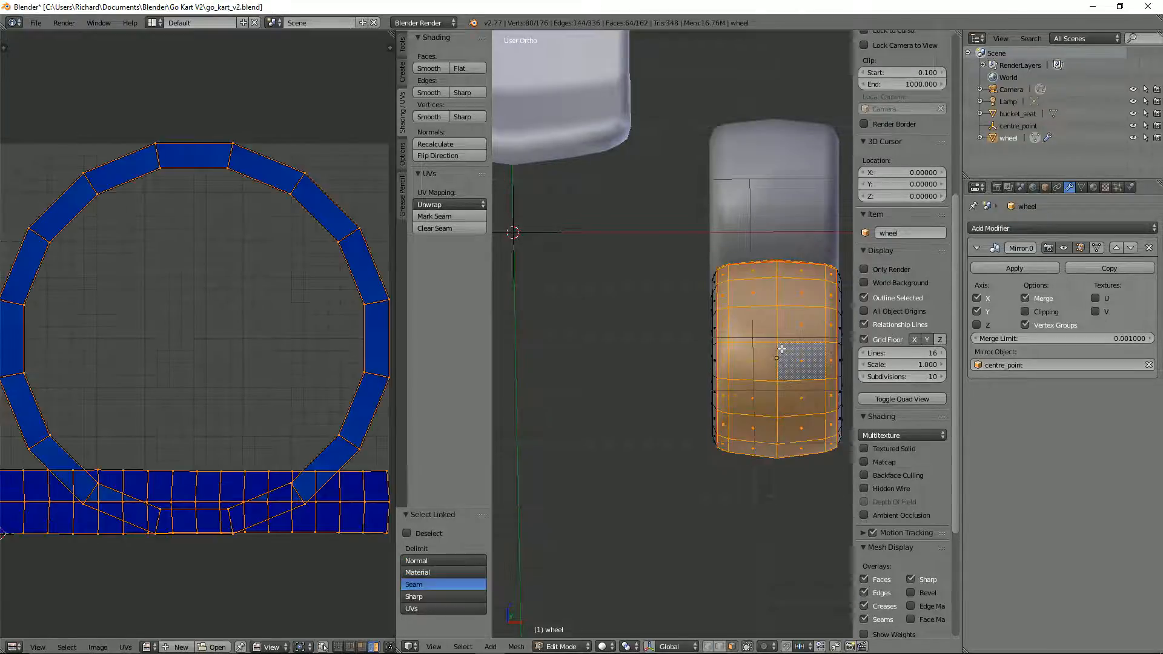
pyautogui.press('u')
pyautogui.click(781, 349)
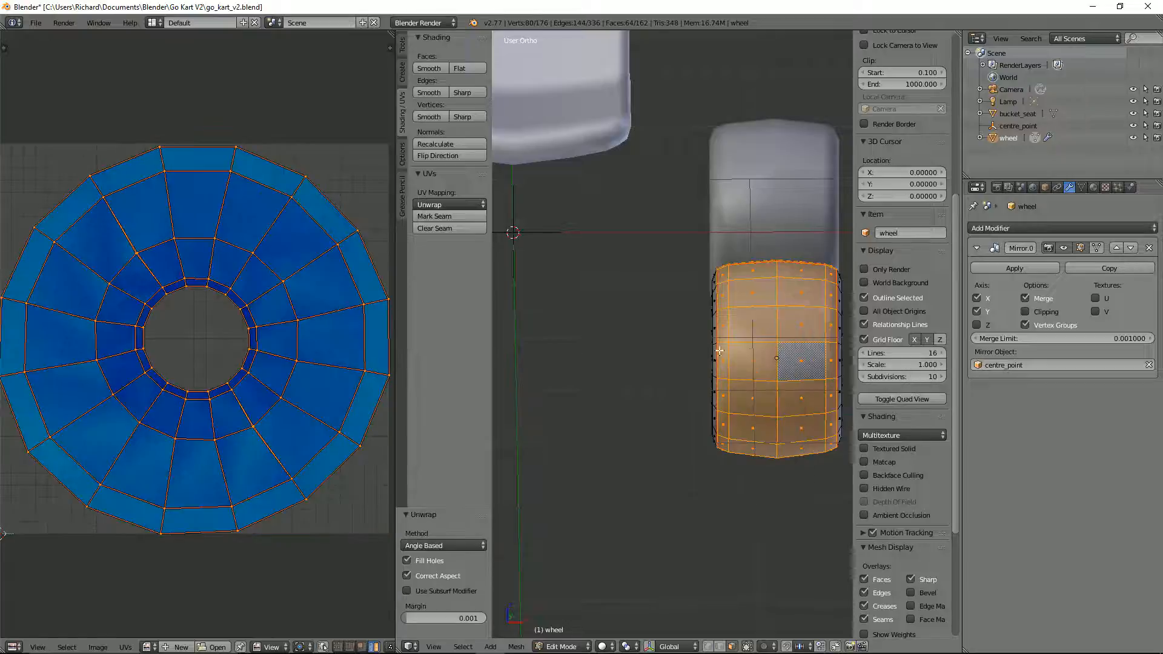
# Step: Switch to edge selection mode and clear the selection on the wheel mesh
pyautogui.moveTo(719, 351); pyautogui.dragTo(780, 391, button='middle')
pyautogui.rightClick(700, 379)
pyautogui.press('l')
pyautogui.press('Tab')
pyautogui.press('Tab')
pyautogui.hotkey('ctrl', 'Tab')
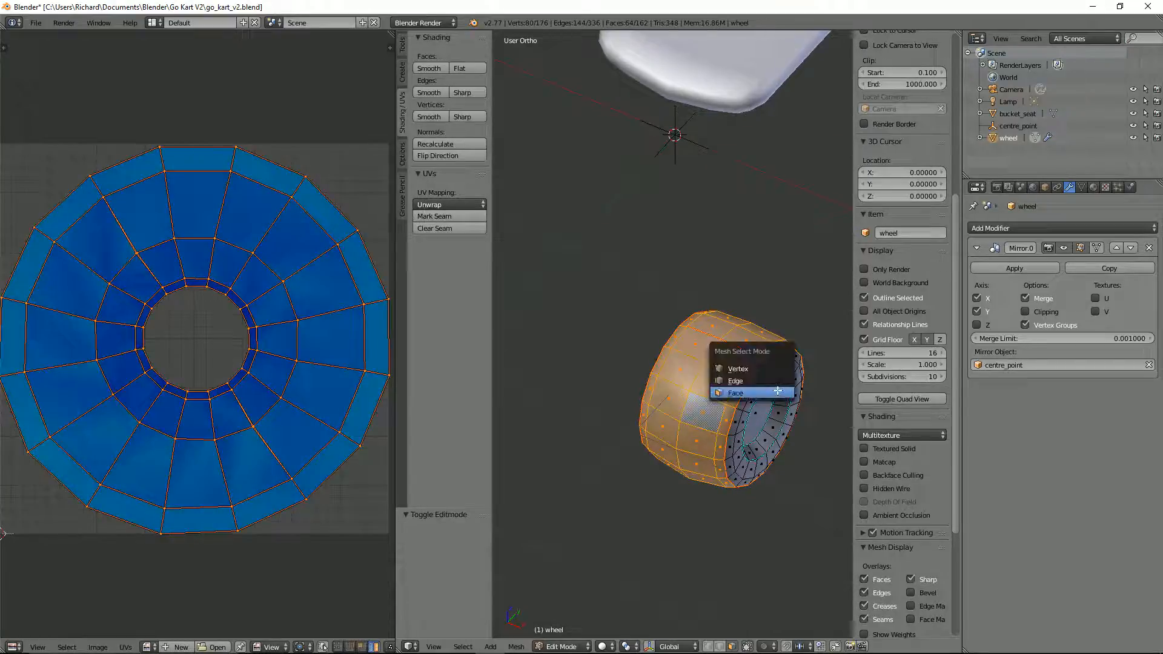
pyautogui.click(777, 382)
pyautogui.press('a')
# Step: Select the short edges joining the tread's cross seams to the shoulder seams and mark them as seams
pyautogui.moveTo(721, 383); pyautogui.dragTo(816, 367, button='middle')
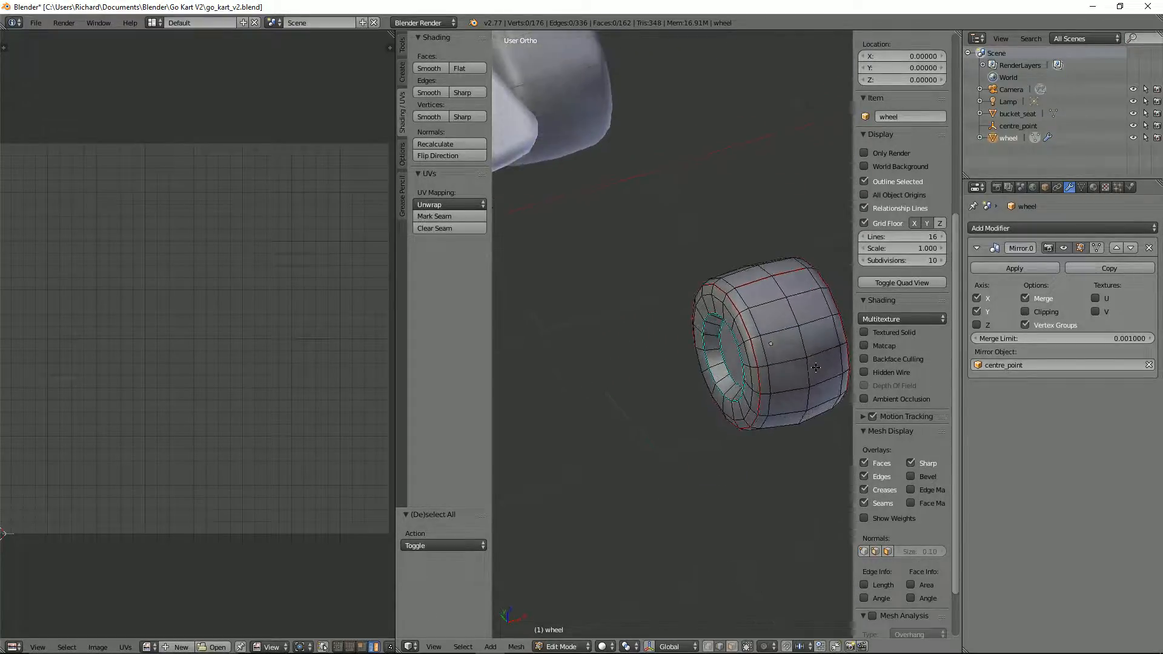
pyautogui.rightClick(729, 296)
pyautogui.moveTo(768, 309); pyautogui.dragTo(700, 338, button='middle')
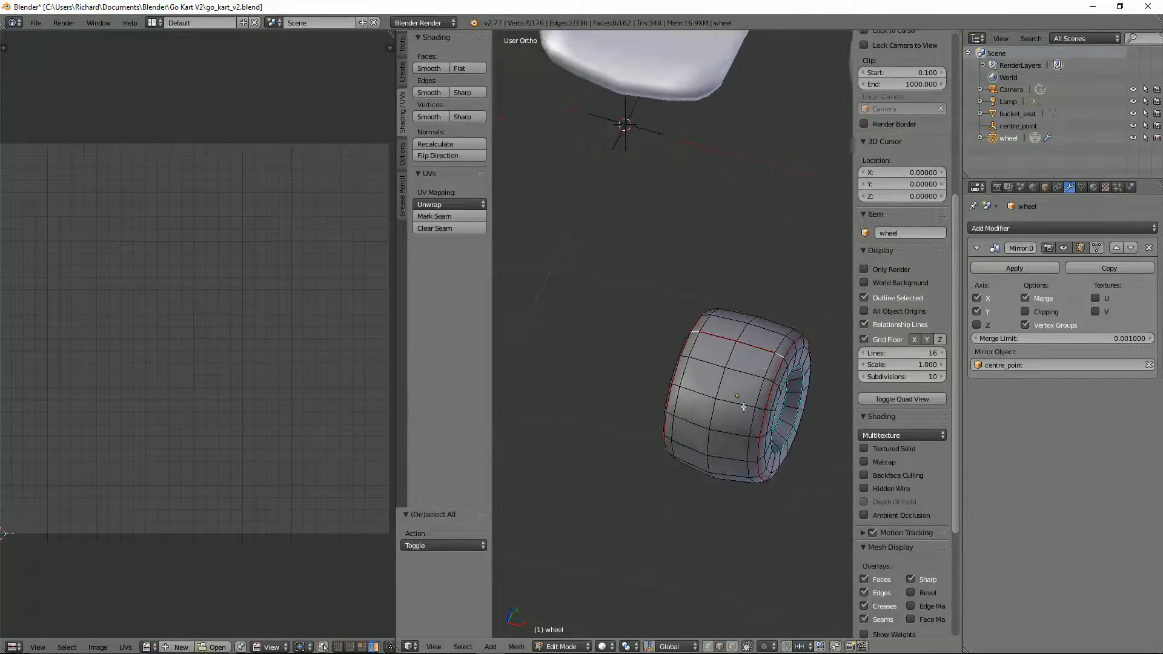
pyautogui.moveTo(743, 407); pyautogui.dragTo(712, 260, button='middle')
pyautogui.scroll(2, 773, 301)
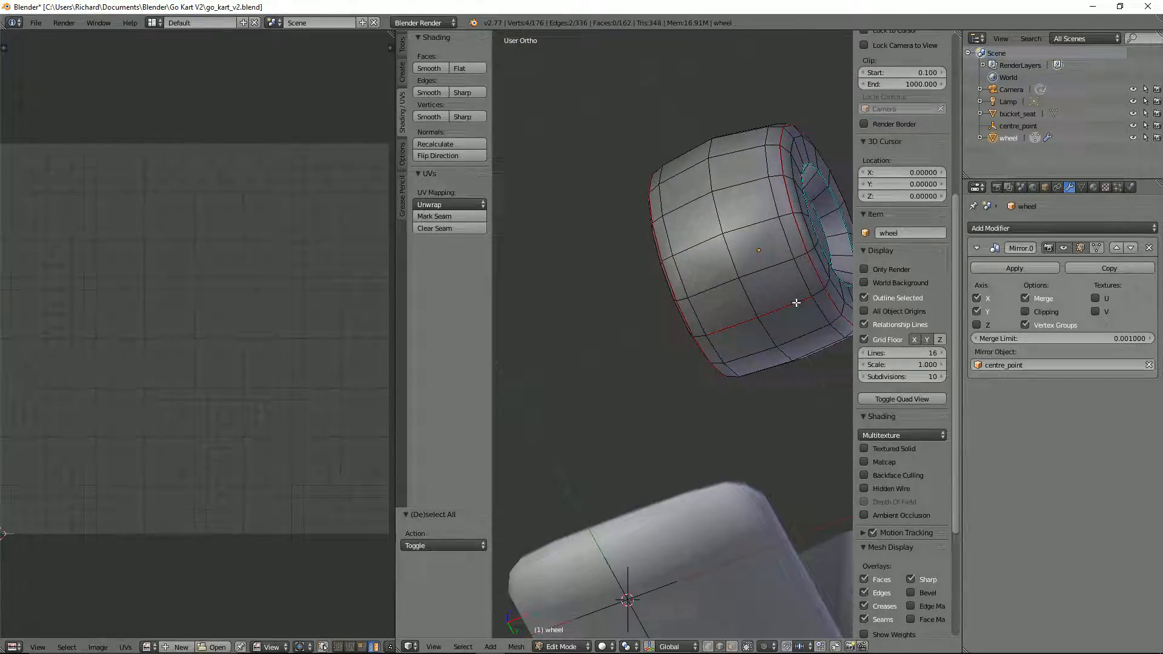
pyautogui.keyDown('shift'); pyautogui.rightClick(827, 299); pyautogui.keyUp('shift')
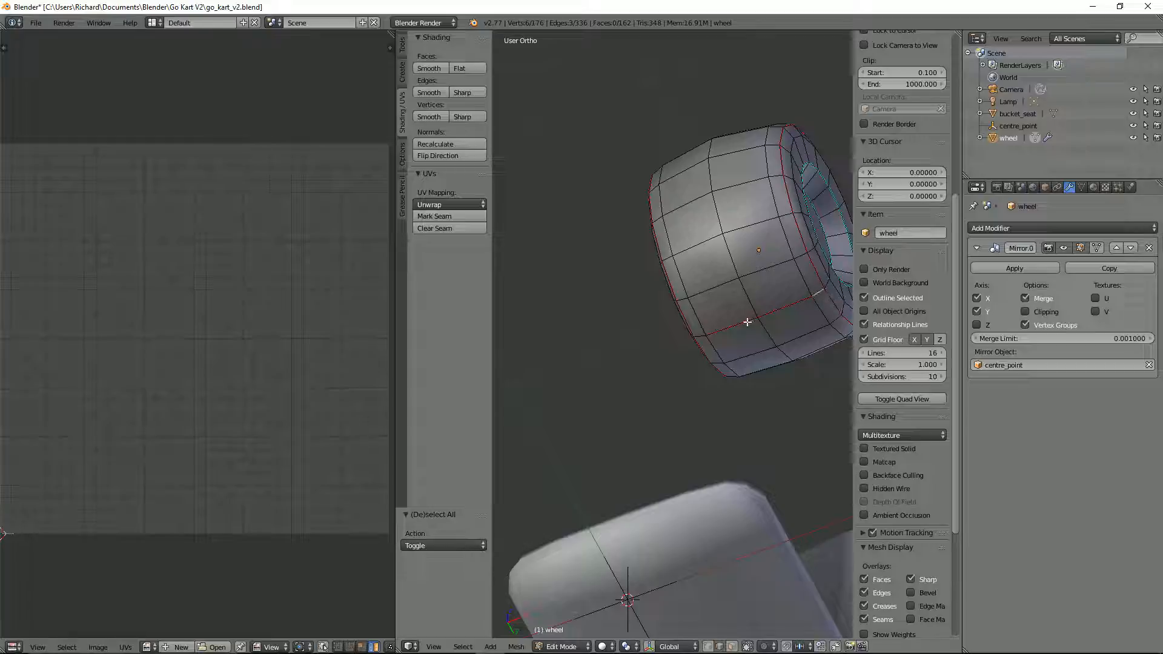
pyautogui.keyDown('shift'); pyautogui.rightClick(703, 336); pyautogui.keyUp('shift')
pyautogui.hotkey('ctrl', 'e')
pyautogui.click(720, 333)
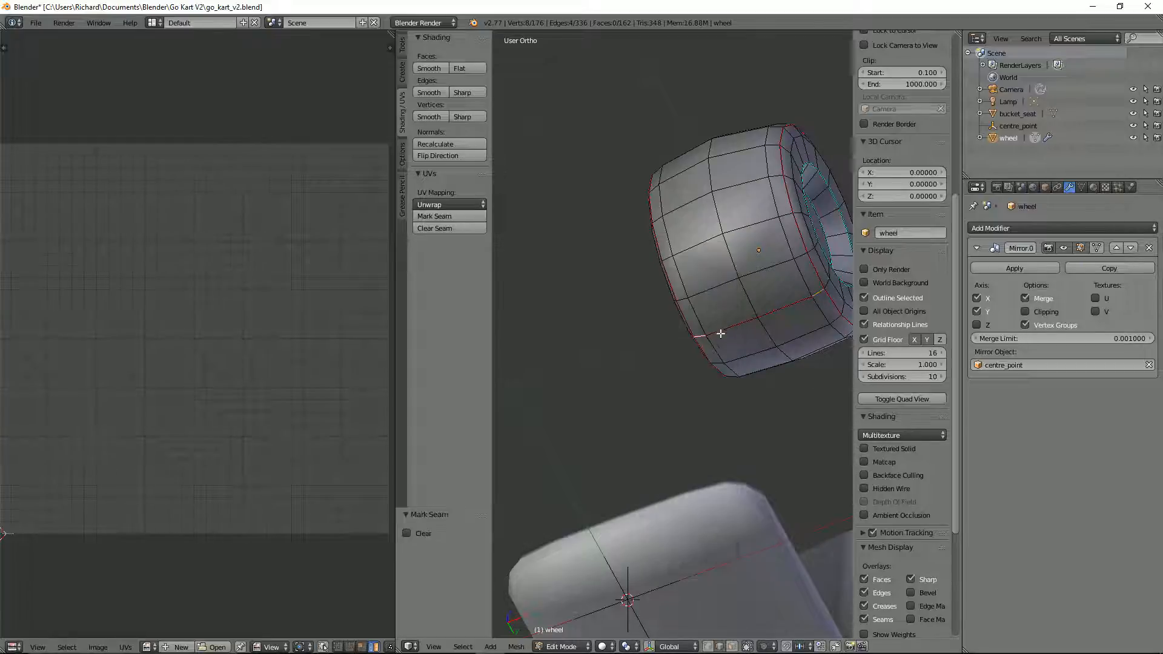
# Step: Switch to face selection, select the seam-bounded half of the tread from one of its faces, and unwrap it
pyautogui.press('3')
pyautogui.rightClick(736, 302)
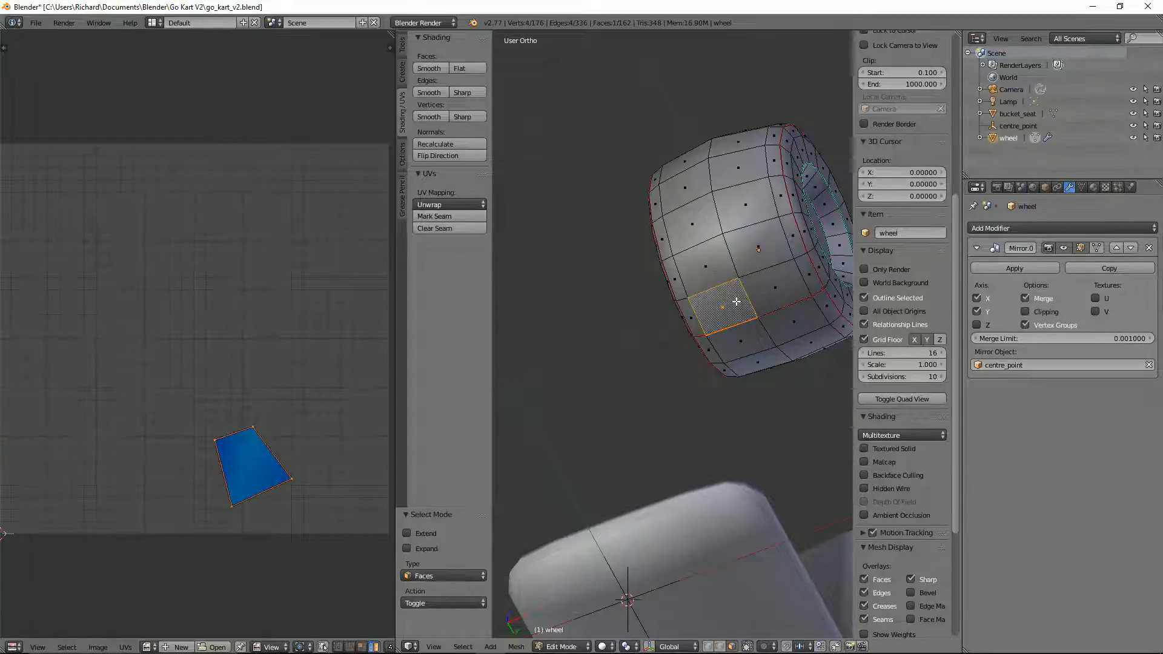
pyautogui.hotkey('ctrl', 'l')
pyautogui.press('u')
pyautogui.click(714, 301)
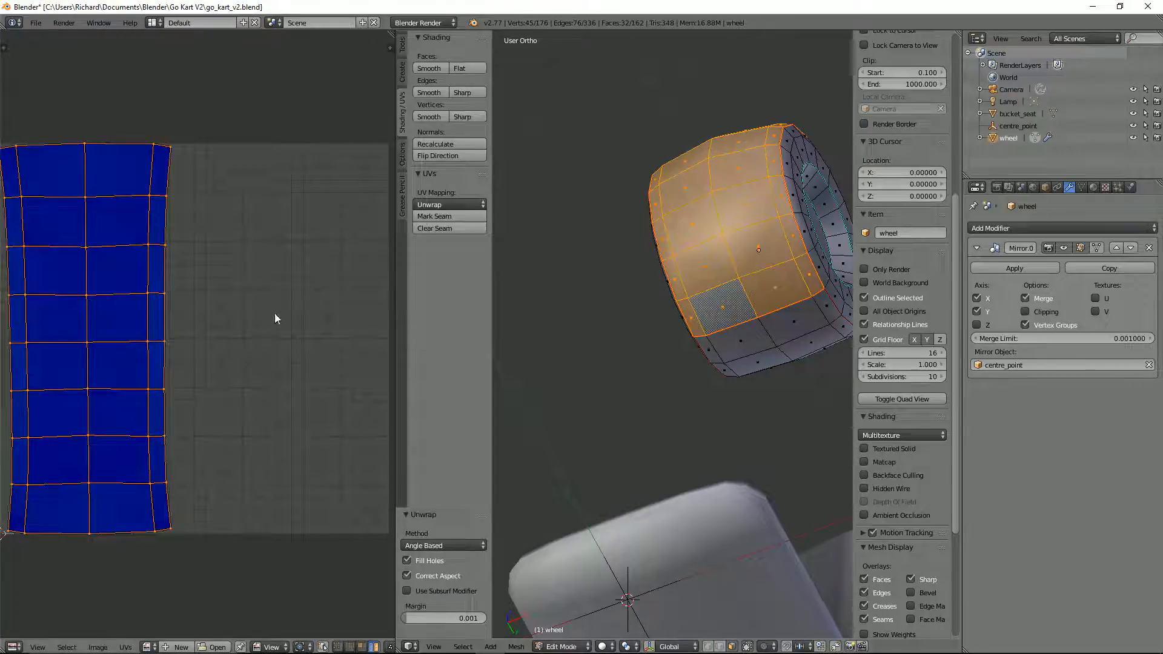
pyautogui.scroll(-3, 140, 318)
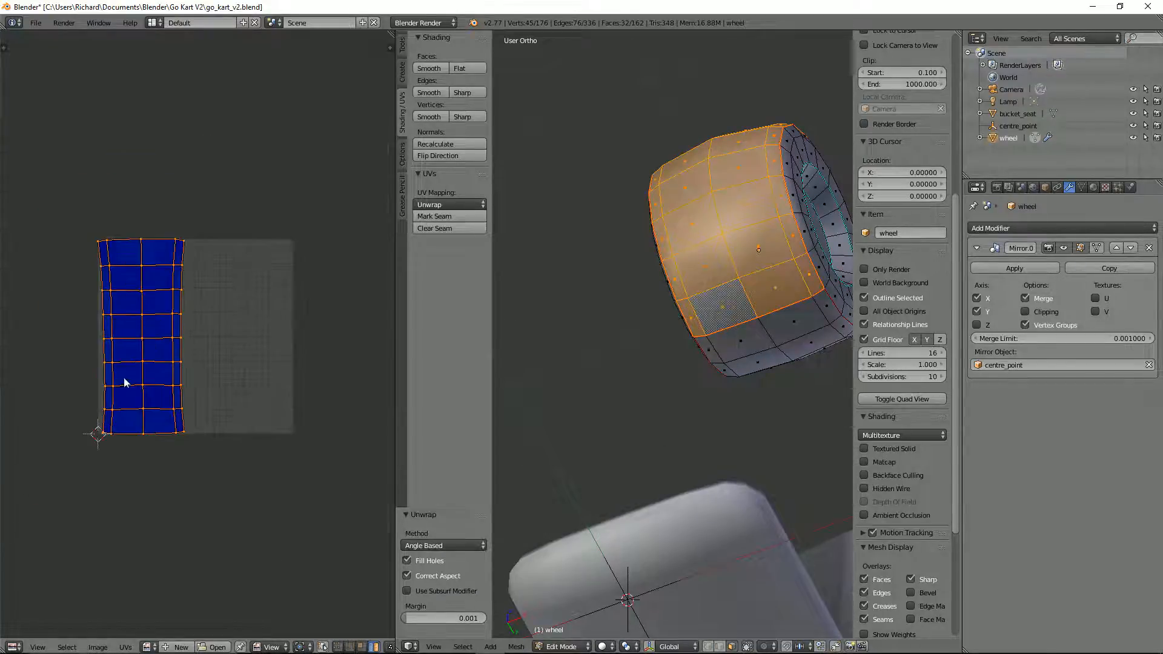
# Step: Select the linked faces of the wheel's sidewall ring and unwrap them
pyautogui.moveTo(746, 247); pyautogui.dragTo(637, 376, button='middle')
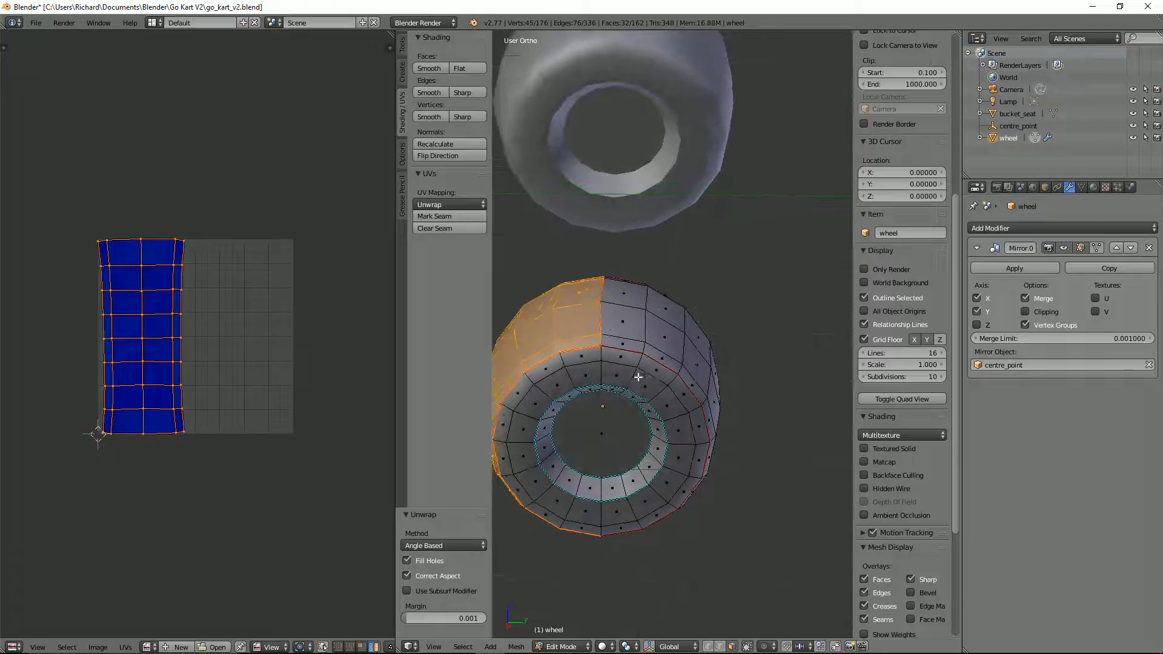
pyautogui.rightClick(637, 376)
pyautogui.hotkey('ctrl', 'l')
pyautogui.press('u')
pyautogui.click(636, 375)
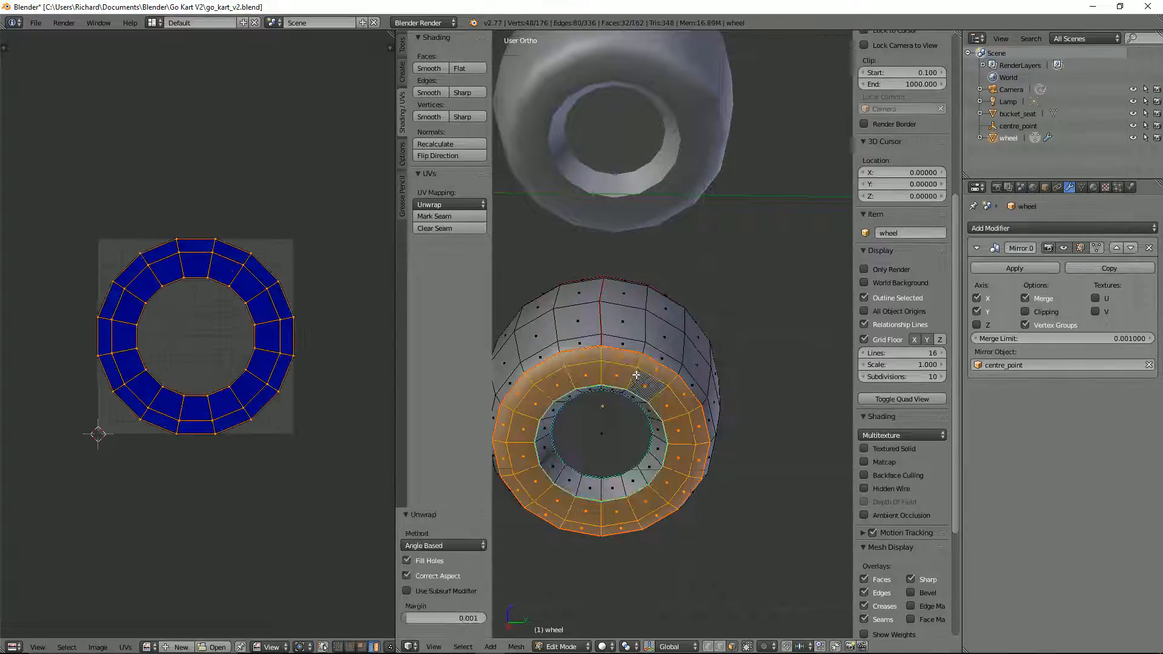
# Step: Select the linked ring of faces inside the rim recess and unwrap it
pyautogui.moveTo(654, 388); pyautogui.dragTo(655, 362, button='middle')
pyautogui.rightClick(655, 360)
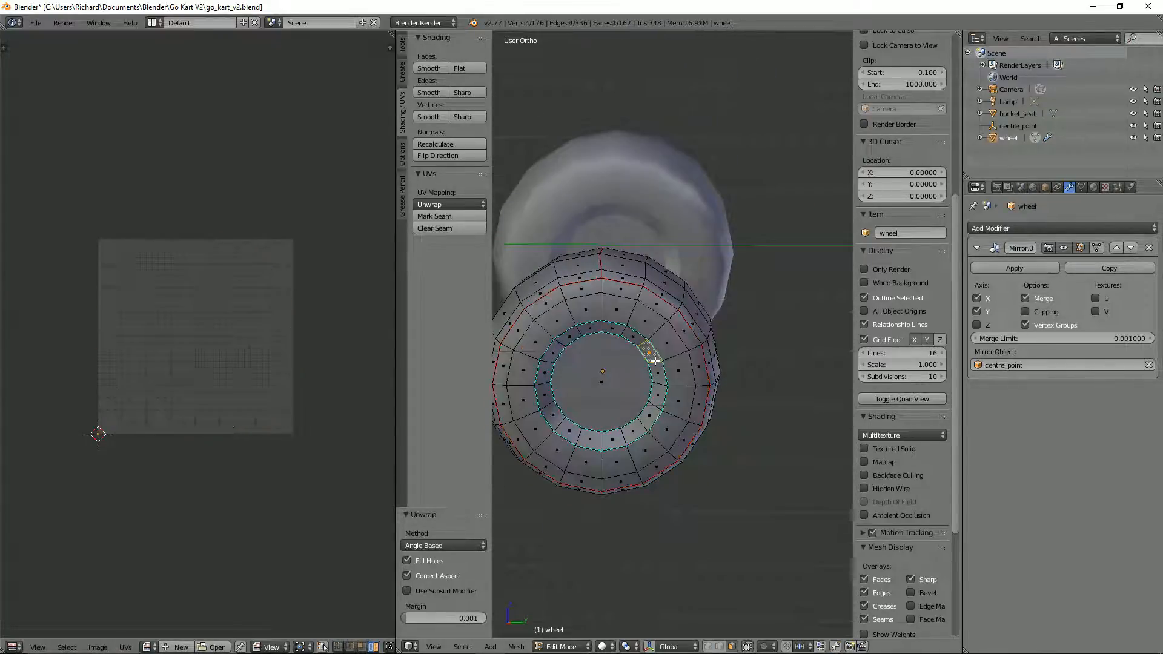
pyautogui.hotkey('ctrl', 'l')
pyautogui.press('u')
pyautogui.click(611, 358)
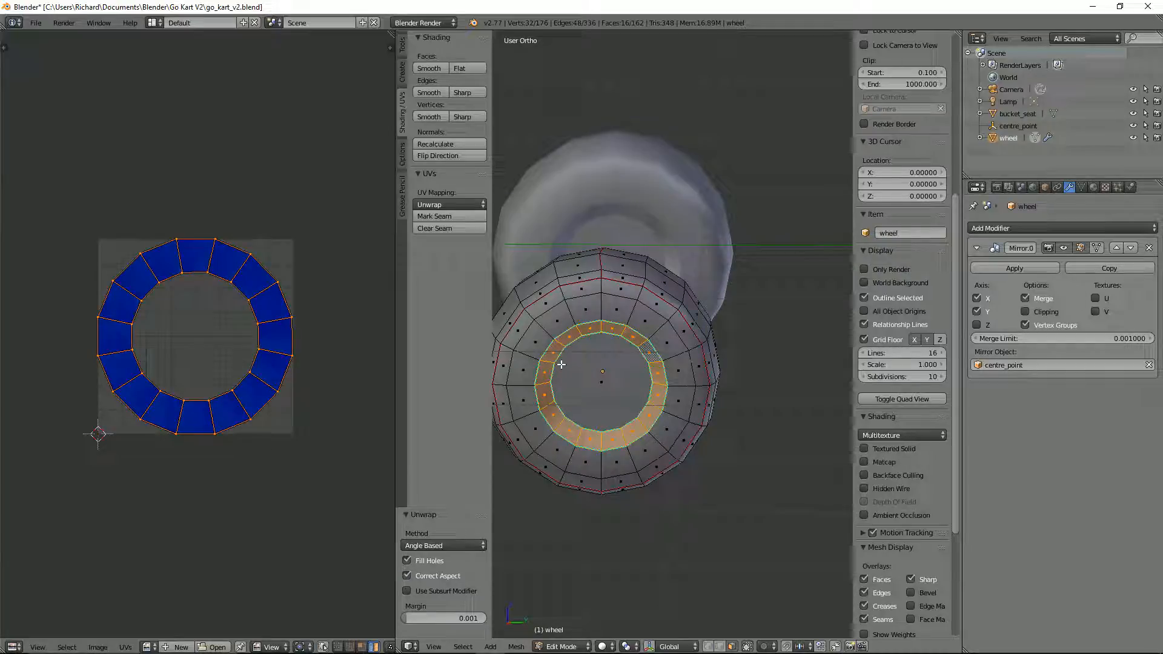
# Step: Select the round face at the bottom of the rim recess and unwrap it on its own
pyautogui.rightClick(597, 385)
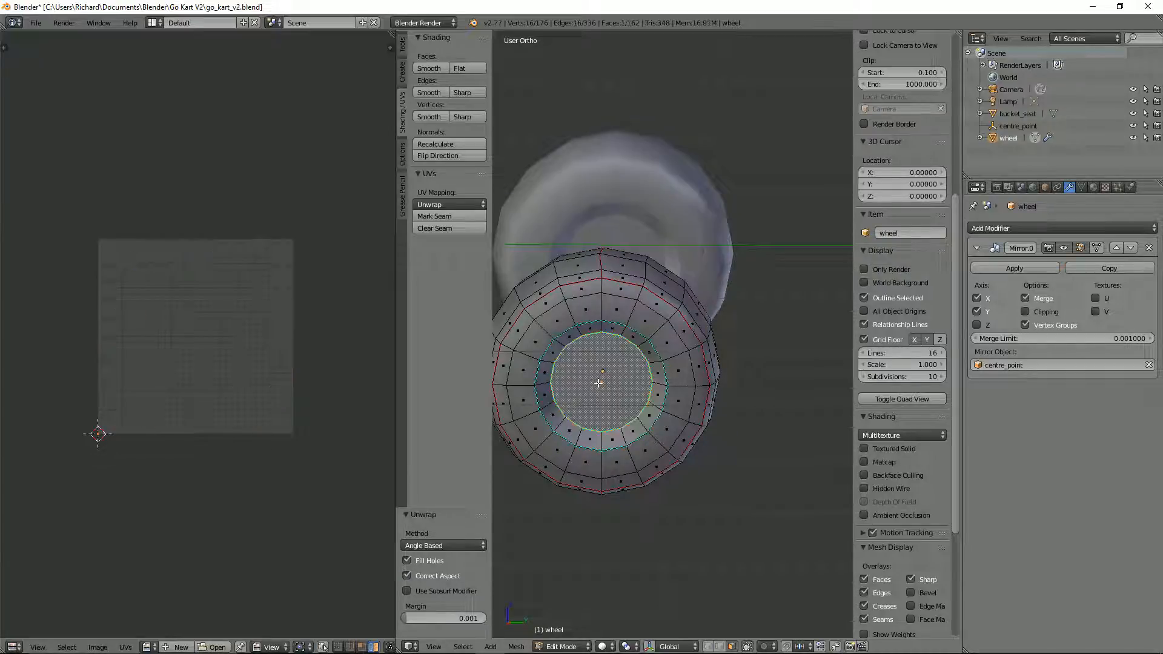
pyautogui.hotkey('ctrl', 'l')
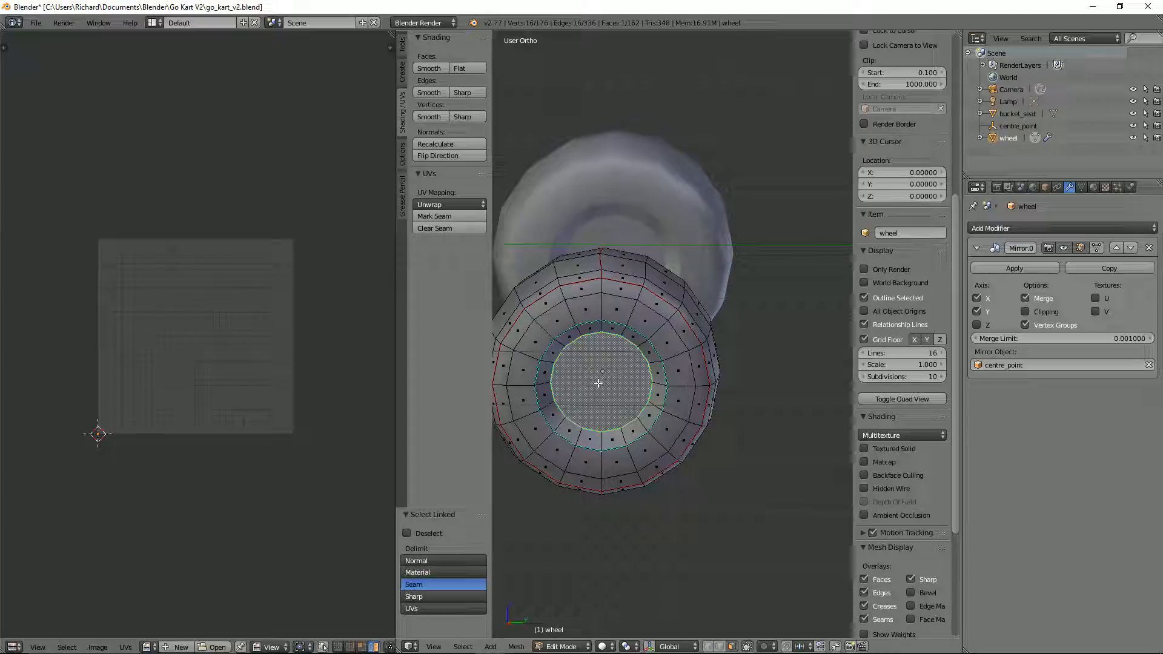
pyautogui.press('u')
pyautogui.click(598, 383)
# Step: Switch to edge selection and mark the inner and outer edge loops of the visible rim recess as seams
pyautogui.moveTo(488, 365); pyautogui.dragTo(503, 351, button='middle')
pyautogui.hotkey('ctrl', 'Tab')
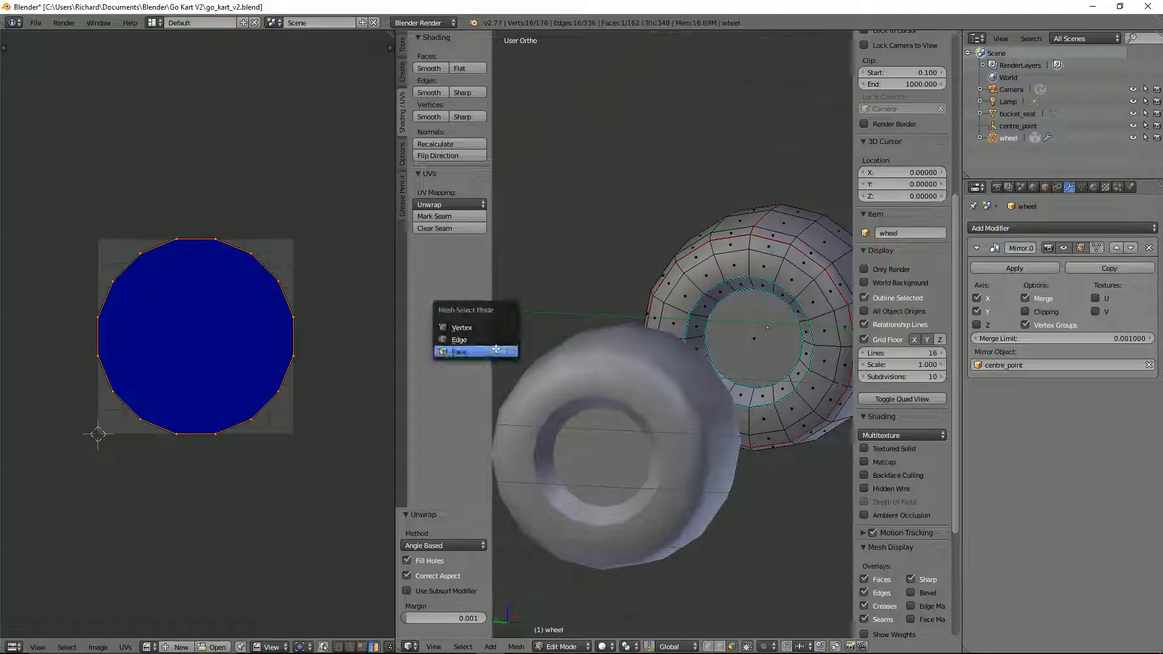
pyautogui.click(497, 333)
pyautogui.keyDown('alt'); pyautogui.rightClick(775, 285); pyautogui.keyUp('alt')
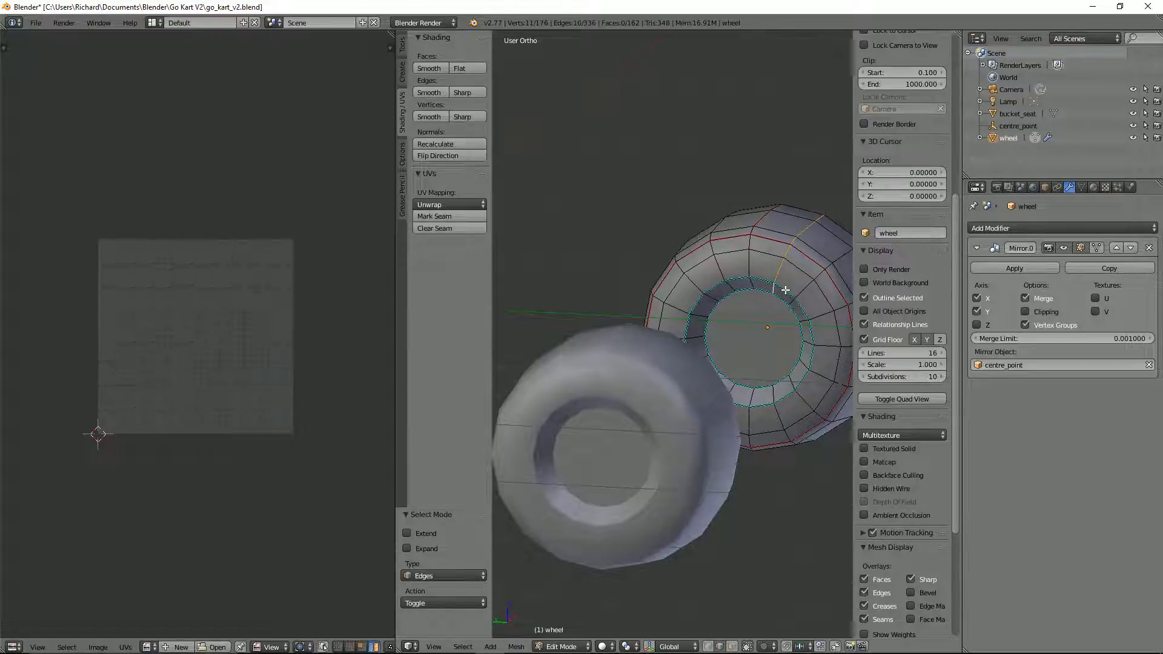
pyautogui.keyDown('alt'); pyautogui.rightClick(798, 314); pyautogui.keyUp('alt')
pyautogui.hotkey('ctrl', 'e')
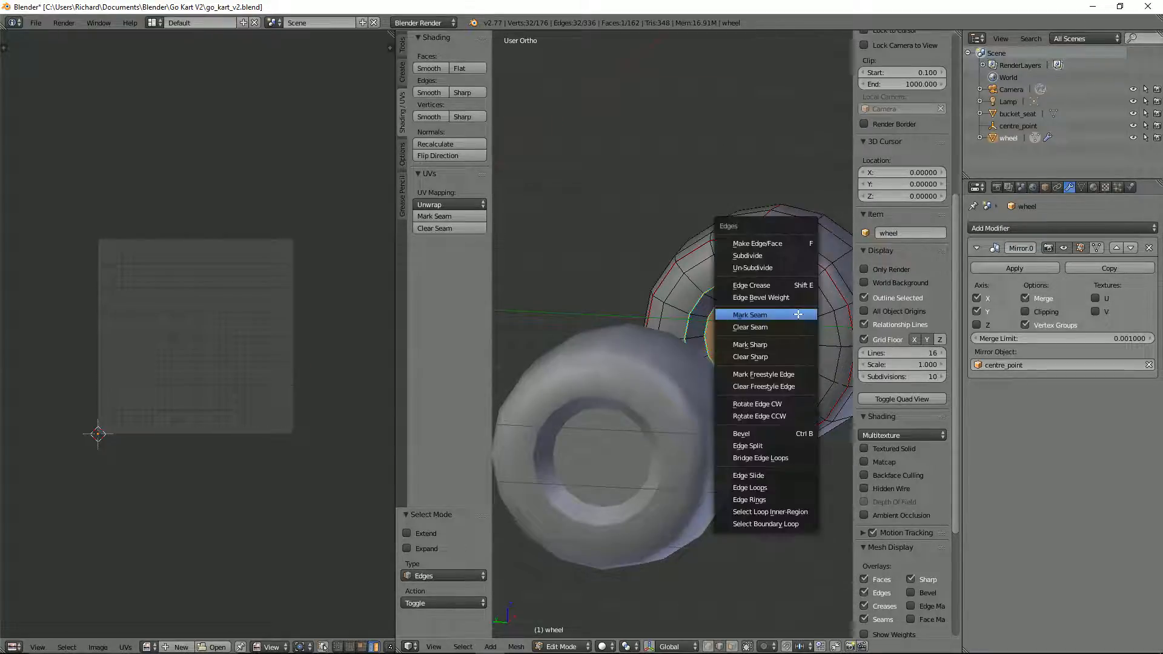
pyautogui.click(798, 314)
# Step: Turn off the display of sharp edges in the mesh overlays and deselect all of the wheel's geometry
pyautogui.moveTo(798, 315); pyautogui.dragTo(705, 336, button='middle')
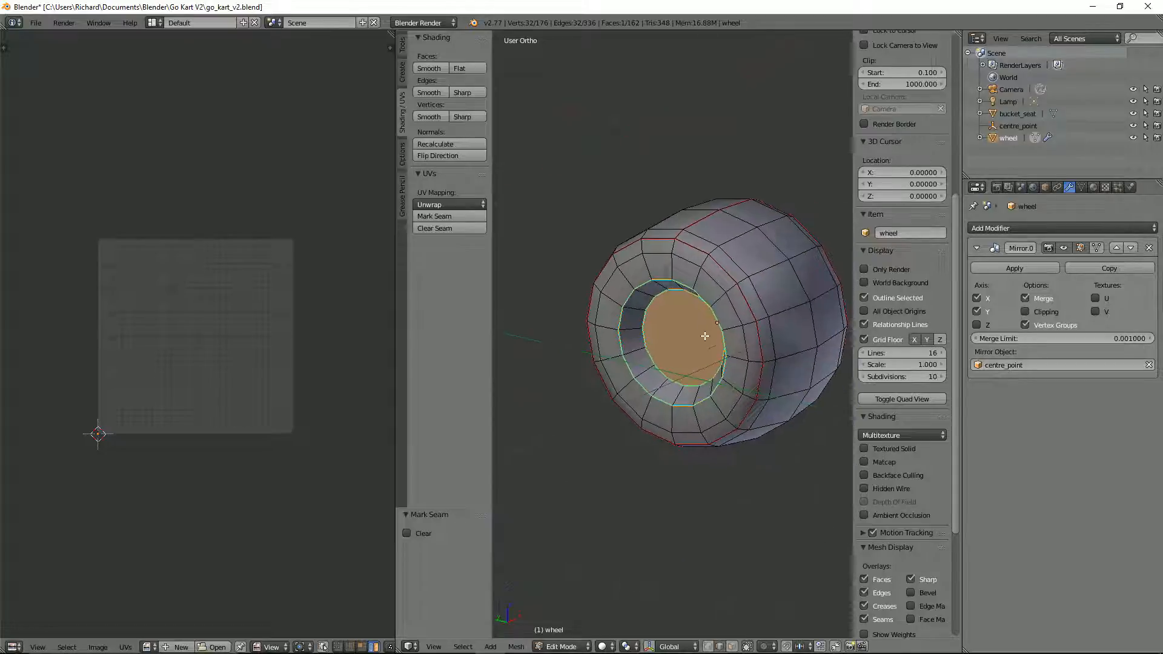
pyautogui.click(911, 579)
pyautogui.moveTo(707, 374); pyautogui.dragTo(745, 394, button='middle')
pyautogui.press('a')
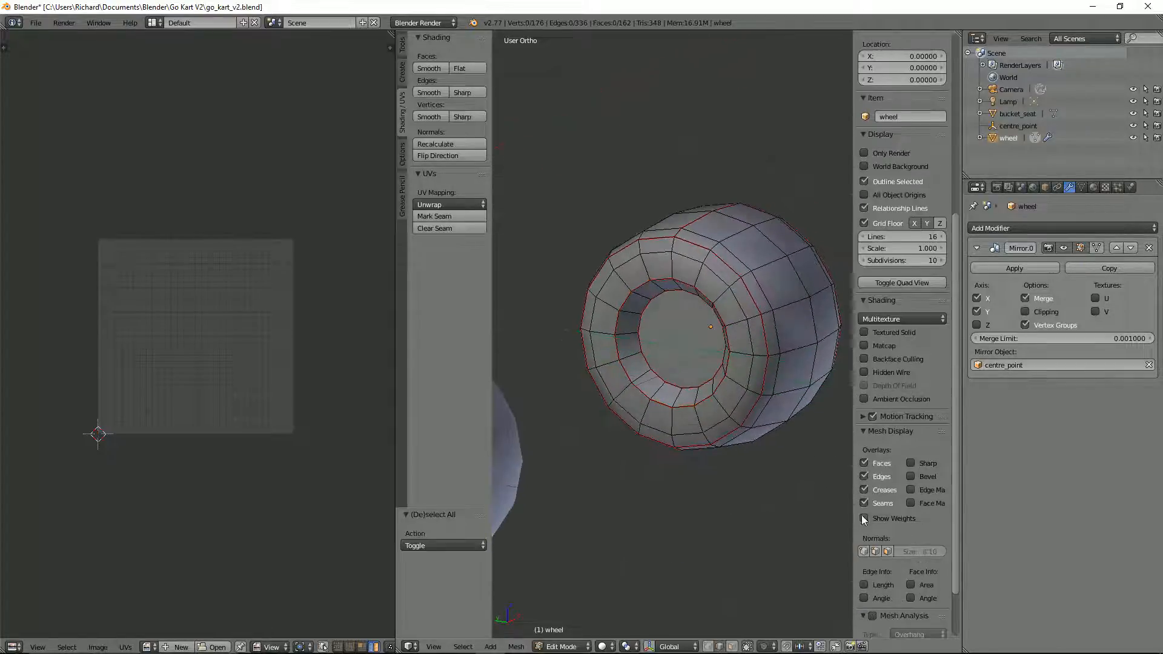
pyautogui.click(913, 464)
pyautogui.click(914, 464)
# Step: Check the seams around the wheel, then select the entire mesh and unwrap it
pyautogui.moveTo(754, 400); pyautogui.dragTo(508, 290, button='middle')
pyautogui.press('KP_3')
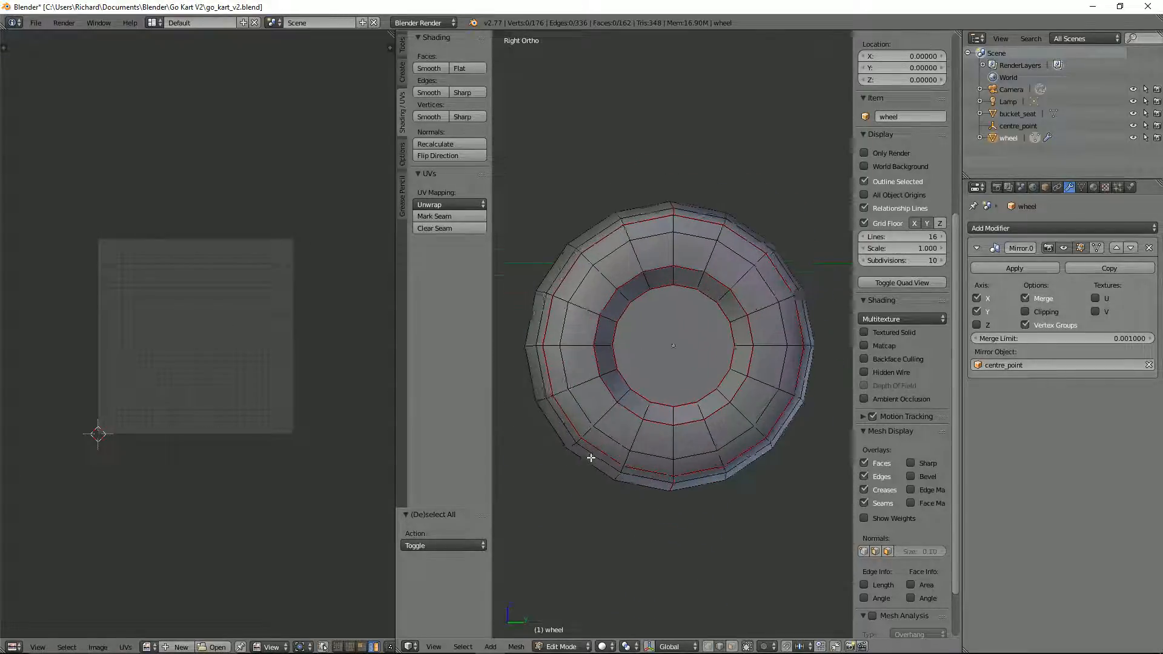
pyautogui.moveTo(602, 438); pyautogui.dragTo(797, 423, button='middle')
pyautogui.press('KP_3')
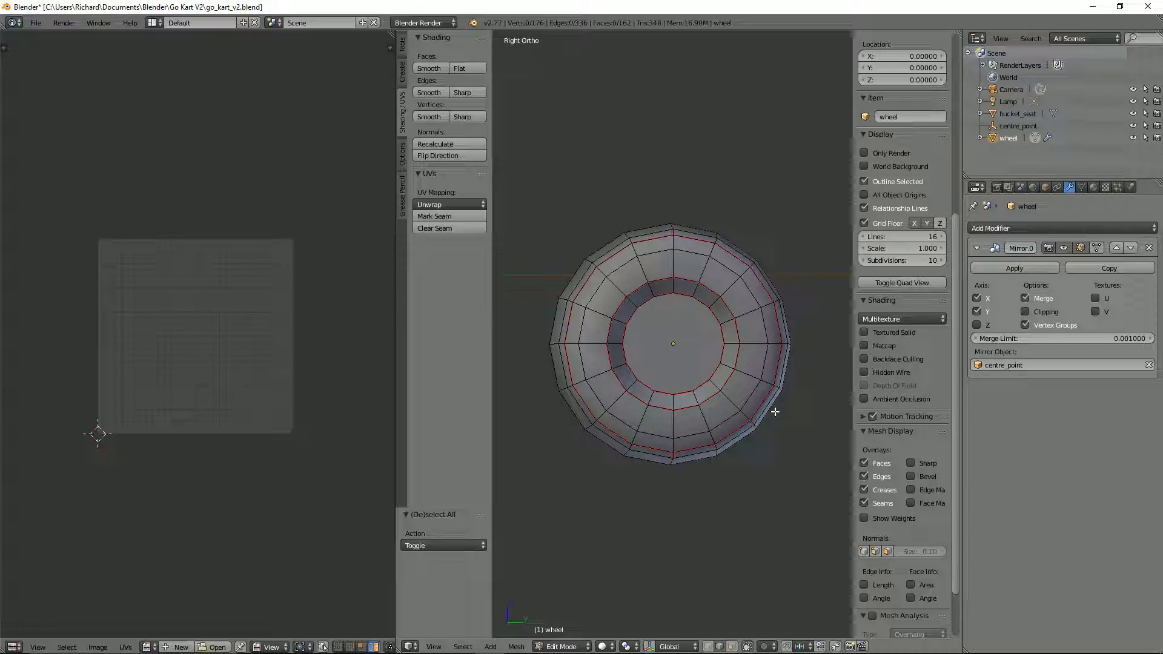
pyautogui.moveTo(783, 414); pyautogui.dragTo(700, 376, button='middle')
pyautogui.press('a')
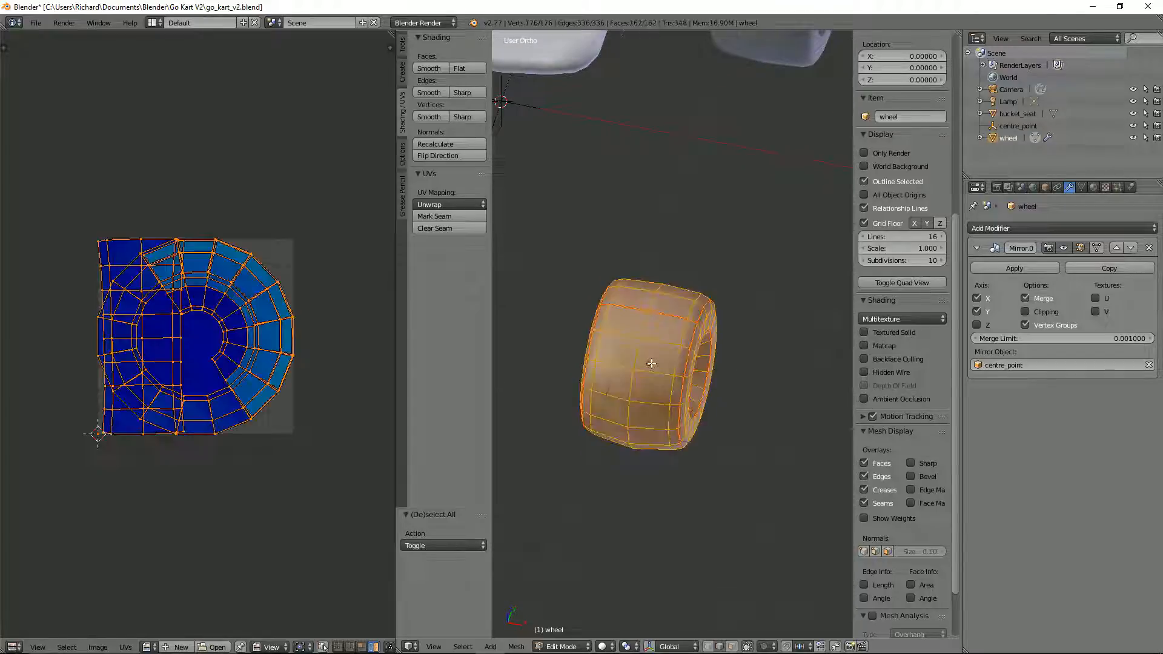
pyautogui.press('a')
pyautogui.press('a')
pyautogui.press('u')
pyautogui.click(651, 363)
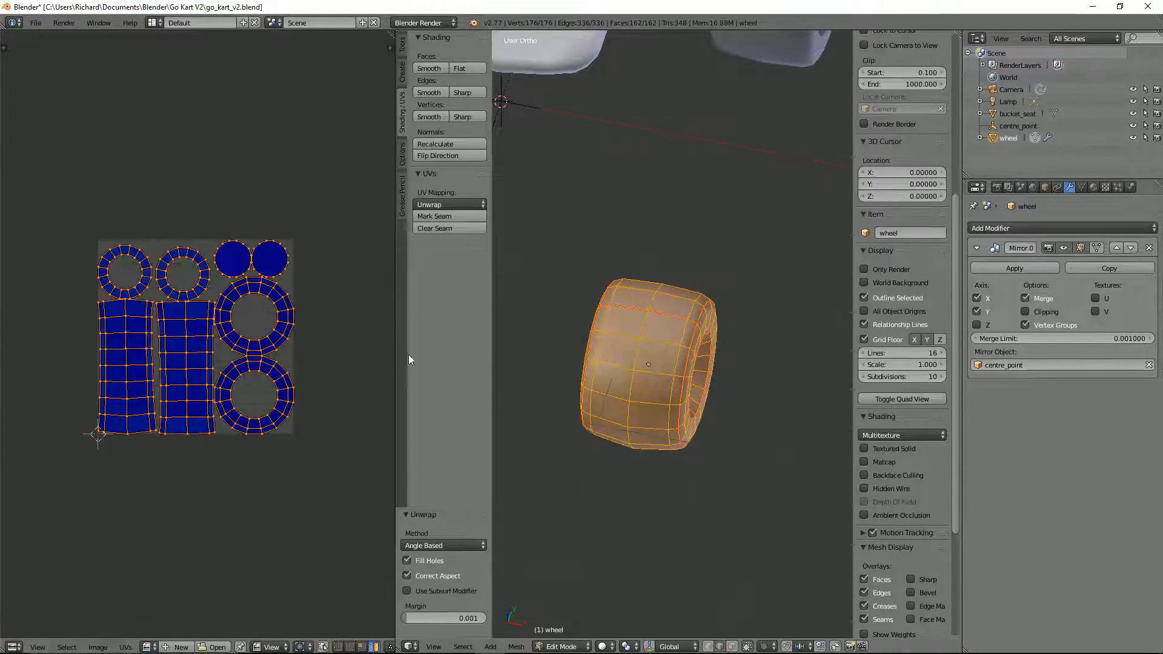
# Step: Move the two solid disc UV islands into the centres of the two large sidewall rings, one in each
pyautogui.scroll(4, 246, 363)
pyautogui.rightClick(283, 217)
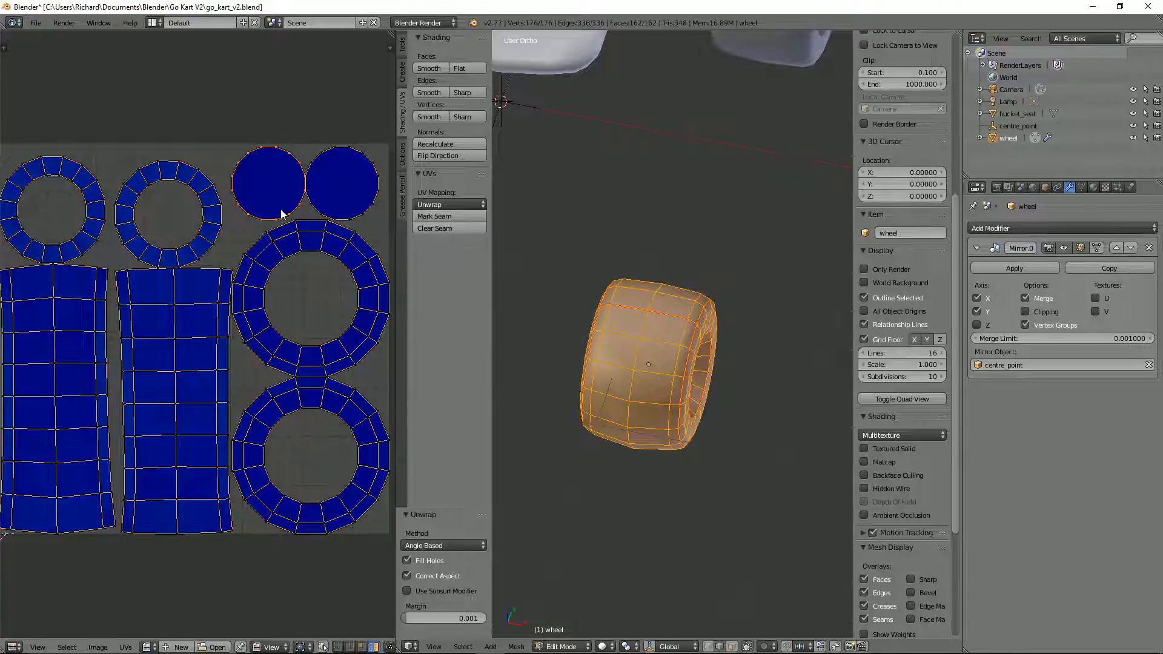
pyautogui.press('g')
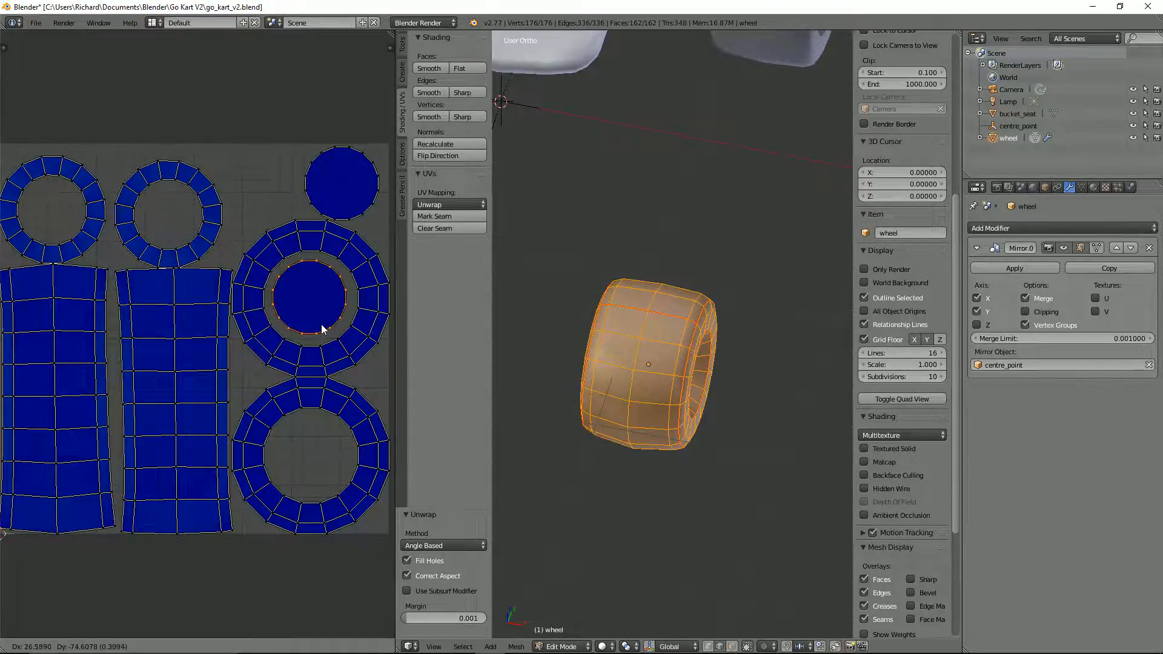
pyautogui.click(321, 324)
pyautogui.rightClick(376, 205)
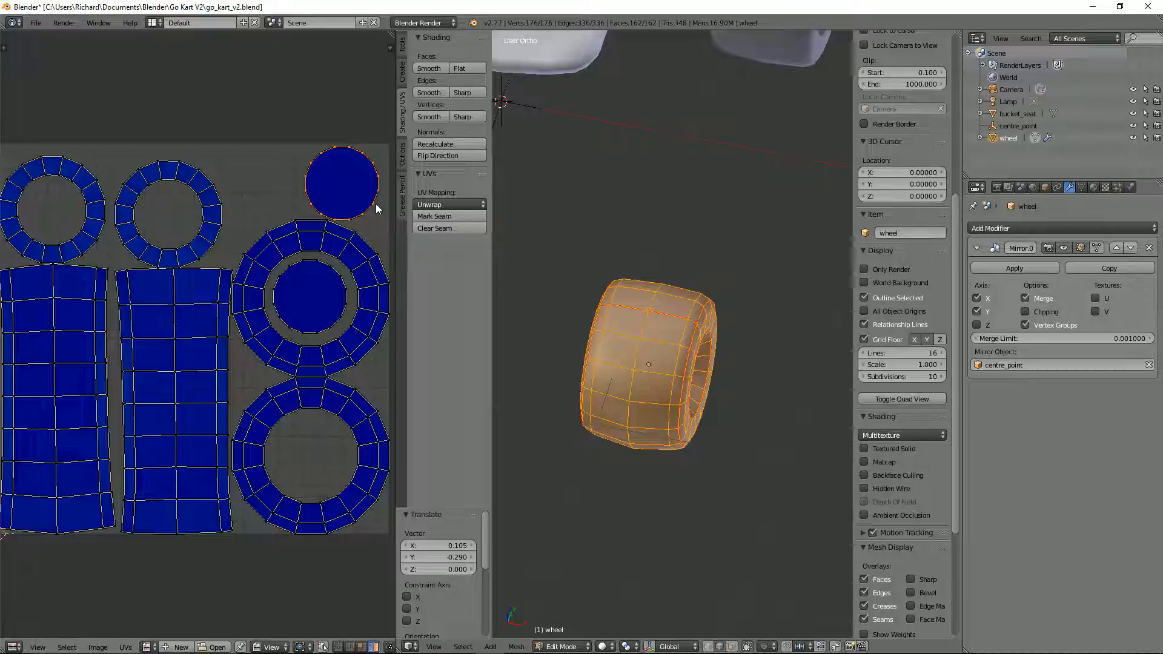
pyautogui.press('g')
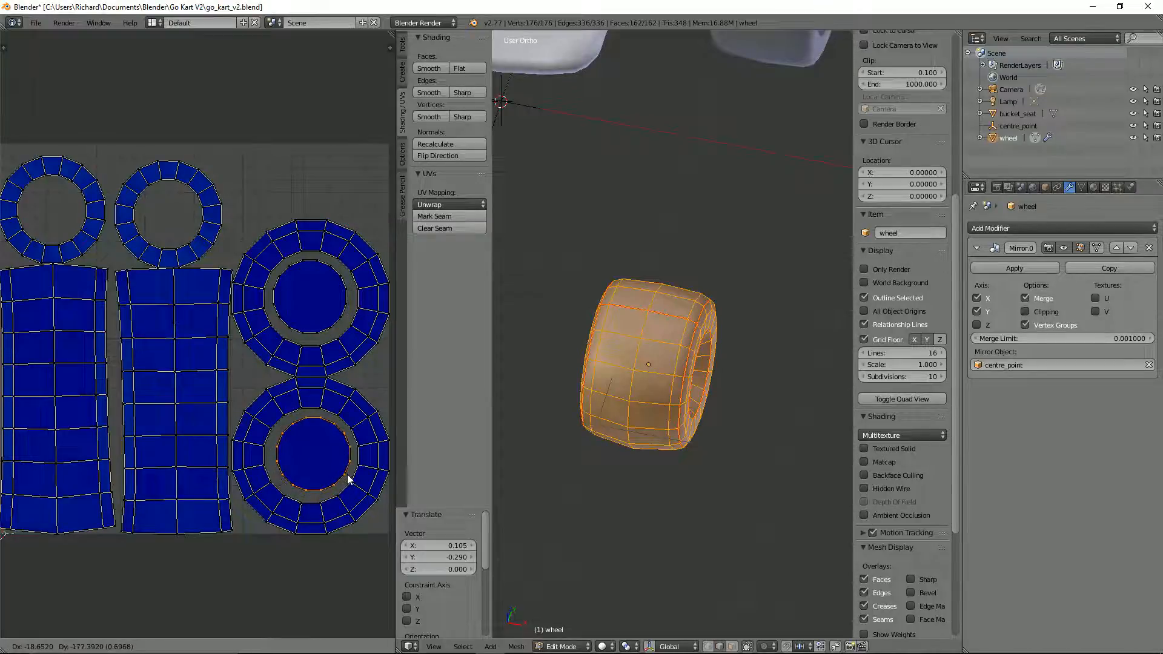
pyautogui.click(345, 478)
# Step: Select both disc UV islands and scale them up together by 1.15
pyautogui.scroll(-2, 313, 404)
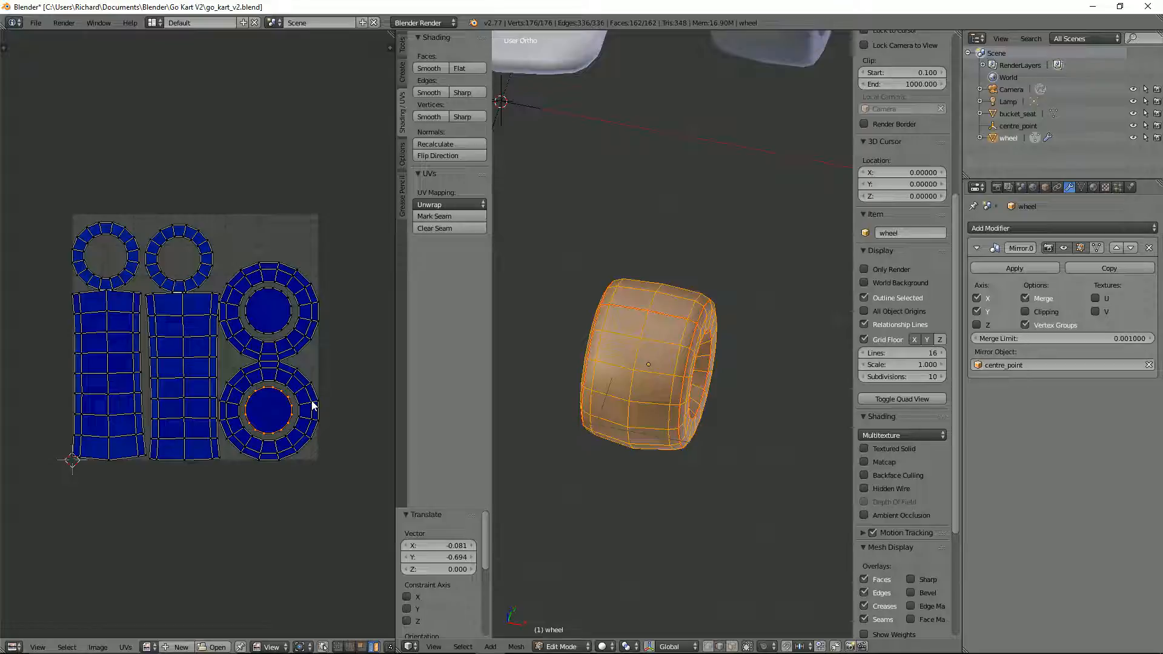
pyautogui.scroll(2, 312, 401)
pyautogui.moveTo(298, 304); pyautogui.dragTo(226, 209, button='middle')
pyautogui.scroll(2, 268, 270)
pyautogui.moveTo(269, 273); pyautogui.dragTo(229, 357, button='middle')
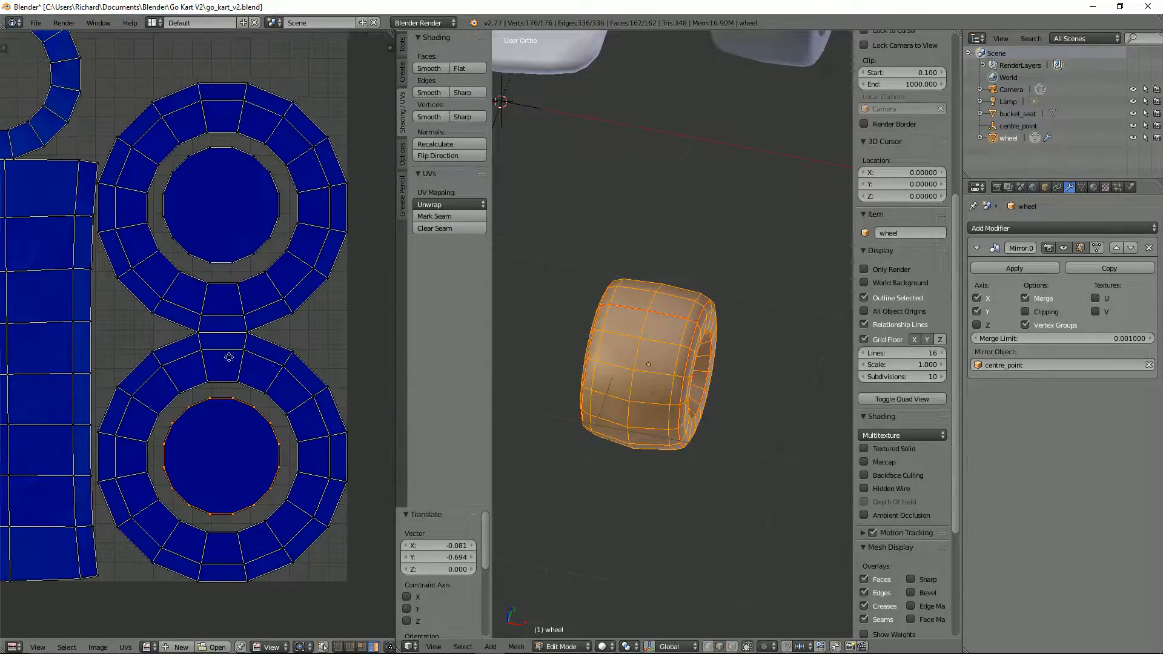
pyautogui.keyDown('alt'); pyautogui.keyDown('shift'); pyautogui.rightClick(270, 238); pyautogui.keyUp('shift'); pyautogui.keyUp('alt')
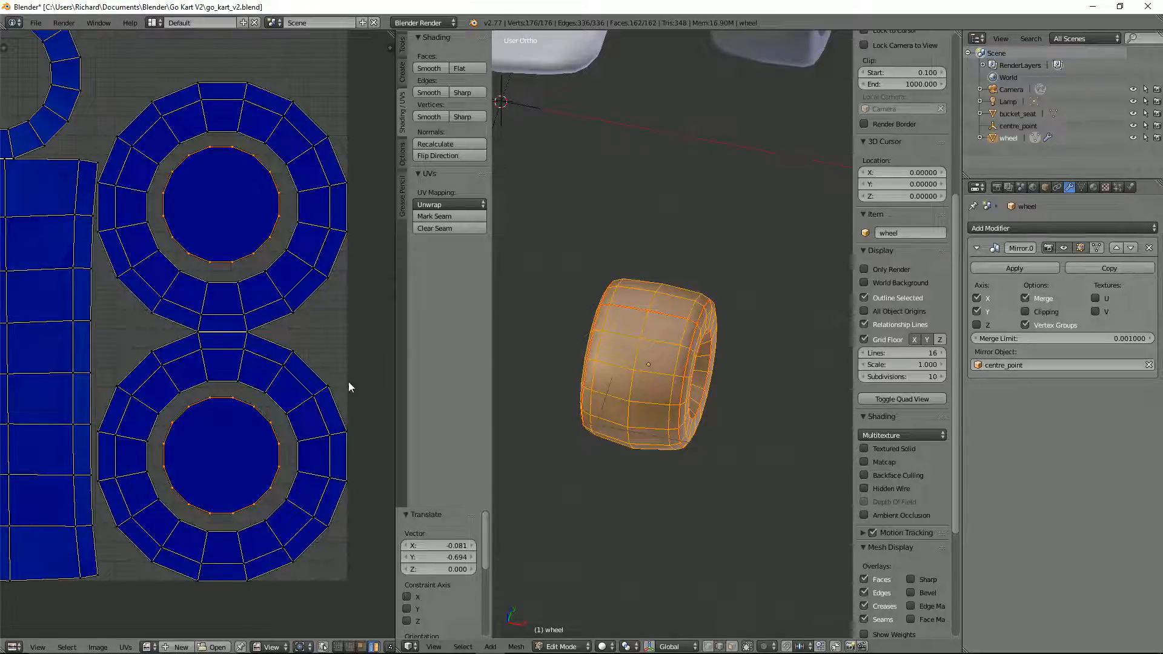
pyautogui.keyDown('alt'); pyautogui.rightClick(273, 426); pyautogui.keyUp('alt')
pyautogui.keyDown('alt'); pyautogui.keyDown('shift'); pyautogui.rightClick(259, 245); pyautogui.keyUp('shift'); pyautogui.keyUp('alt')
pyautogui.press('s')
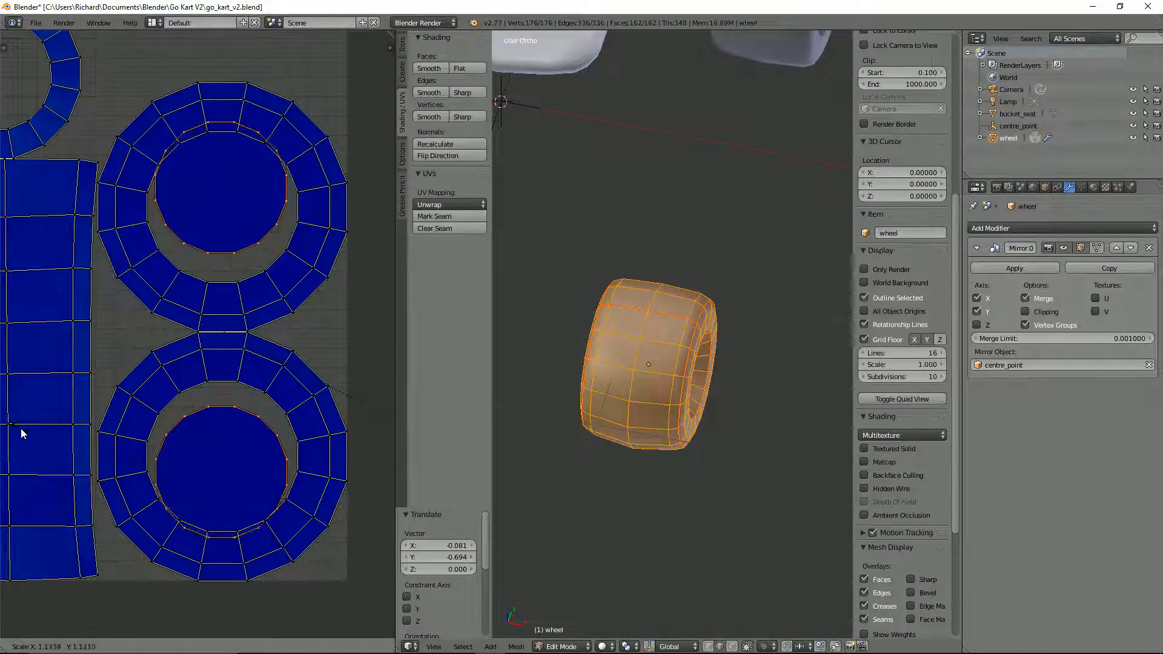
pyautogui.click(23, 433)
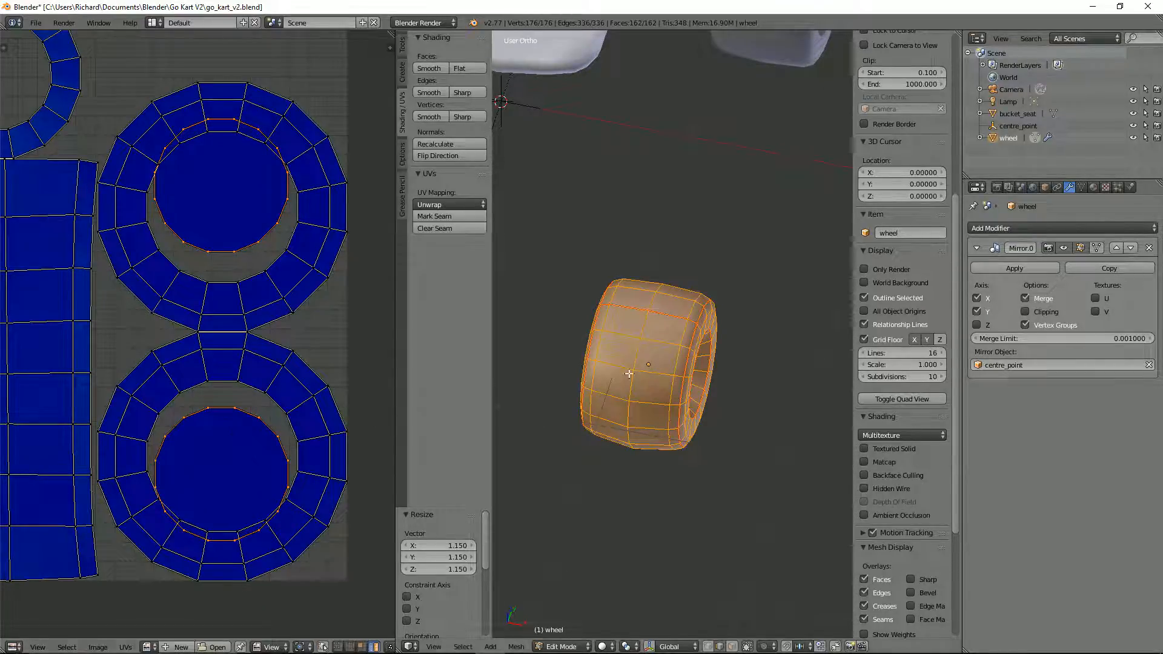
pyautogui.moveTo(736, 369); pyautogui.dragTo(696, 357, button='middle')
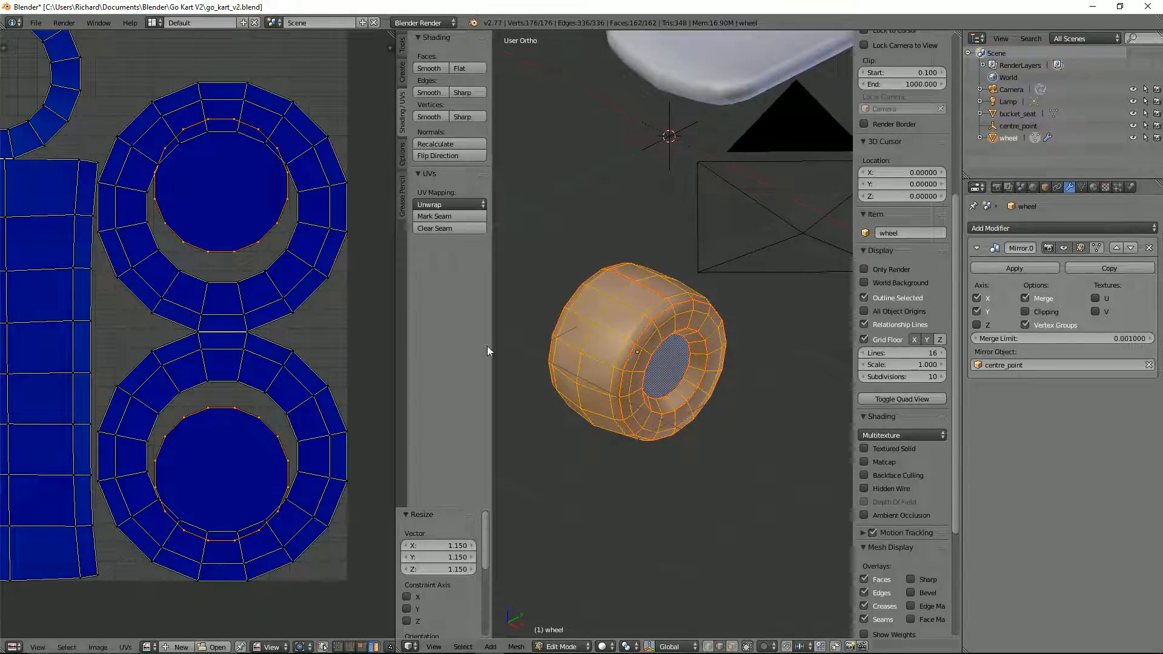
# Step: Re-centre the upper and lower disc UV islands inside their surrounding sidewall rings
pyautogui.rightClick(259, 241)
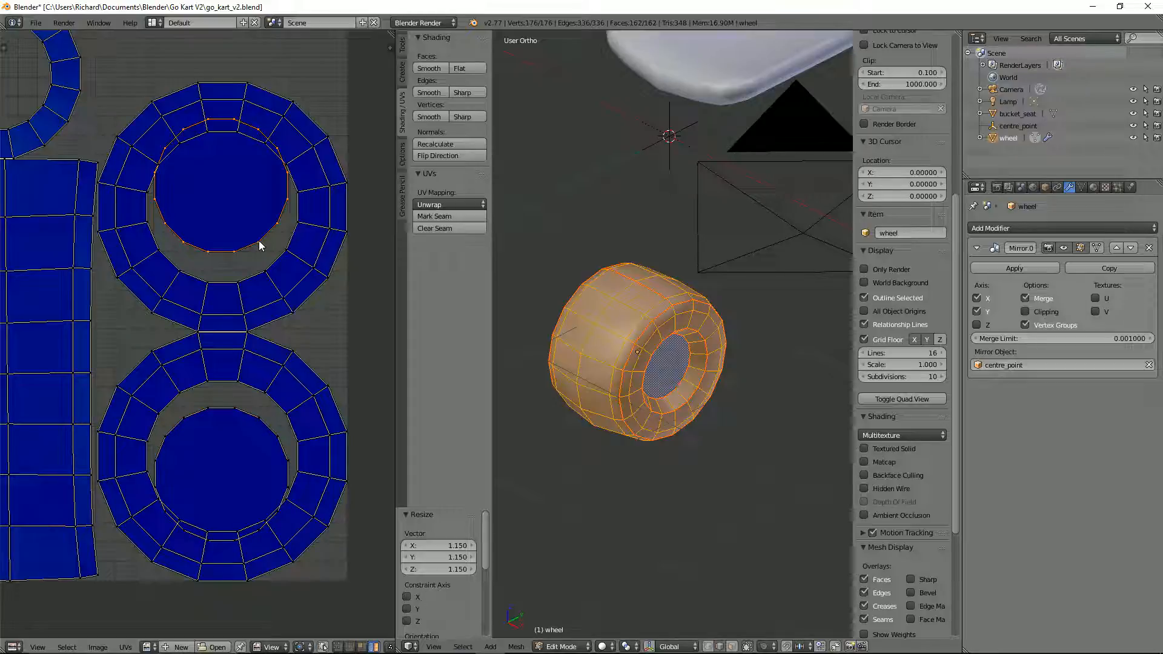
pyautogui.press('g')
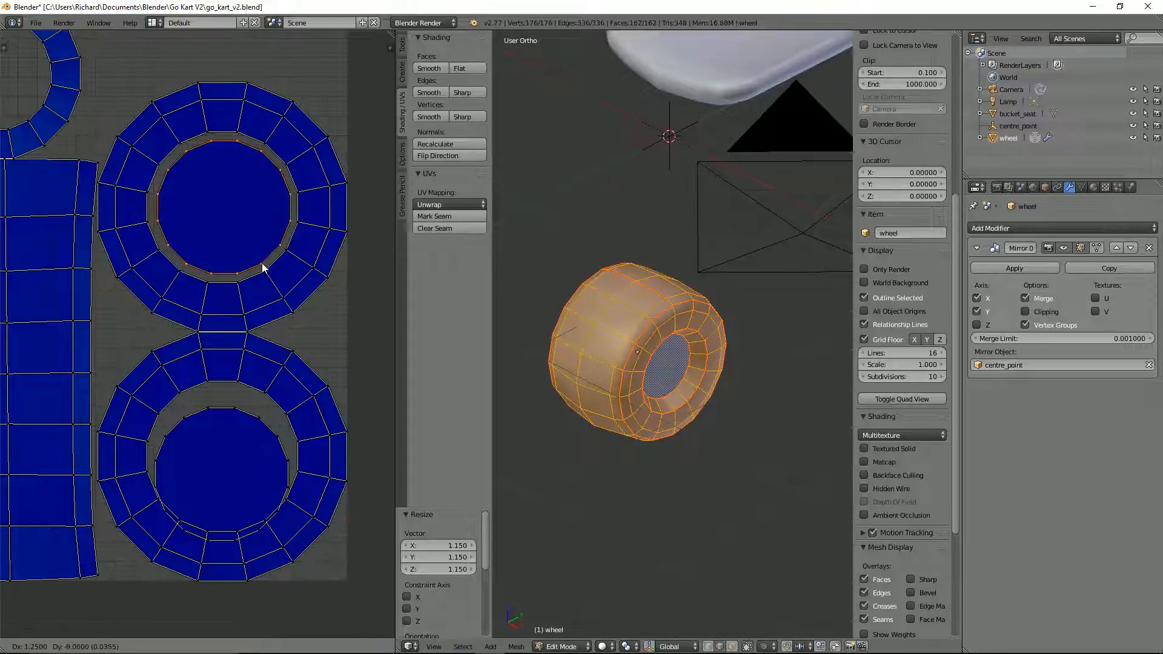
pyautogui.click(262, 268)
pyautogui.rightClick(262, 435)
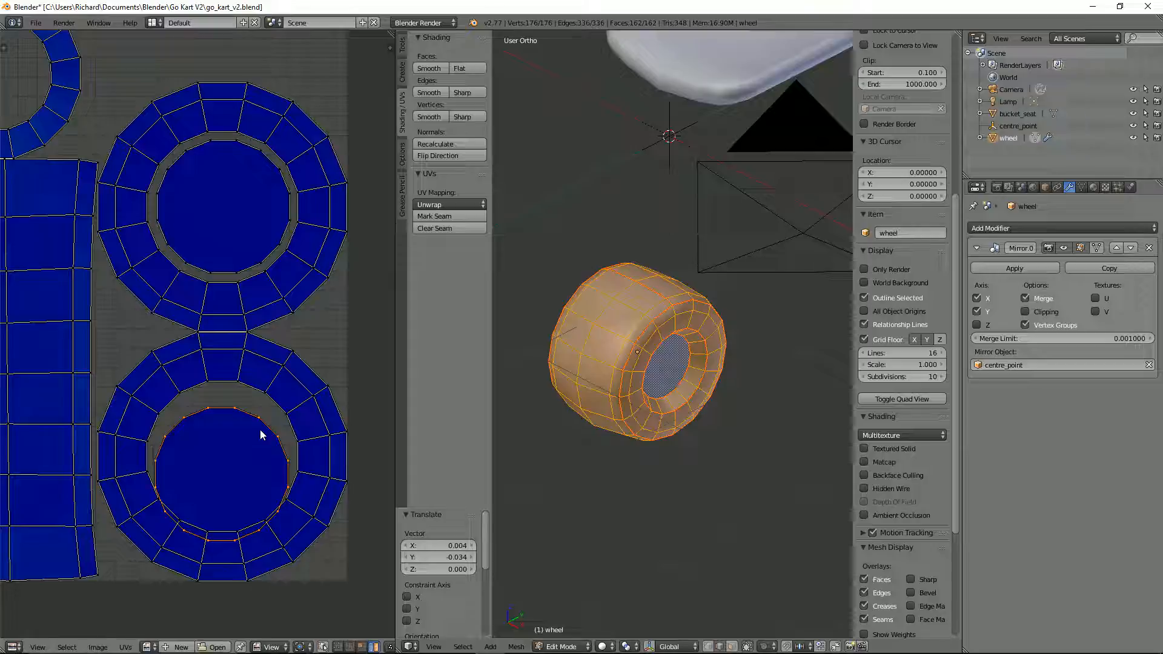
pyautogui.press('g')
pyautogui.click(262, 414)
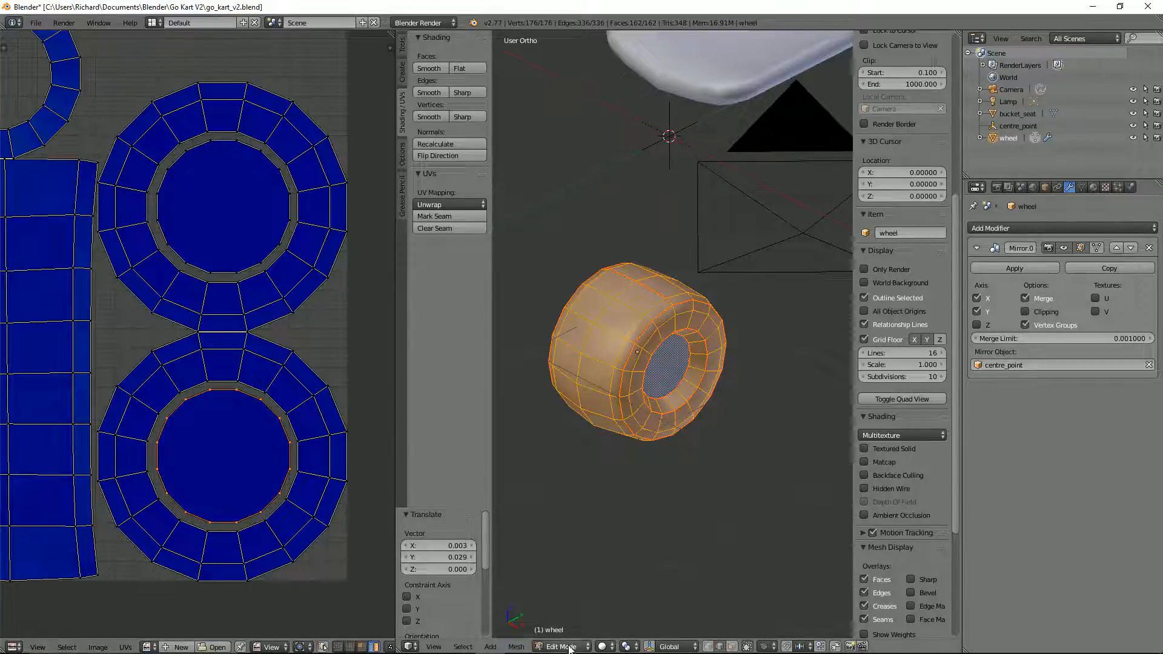
# Step: Set the 3D view's pivot point to Individual Origins and scale both disc UV islands up together by 1.078
pyautogui.click(628, 646)
pyautogui.click(660, 605)
pyautogui.click(629, 646)
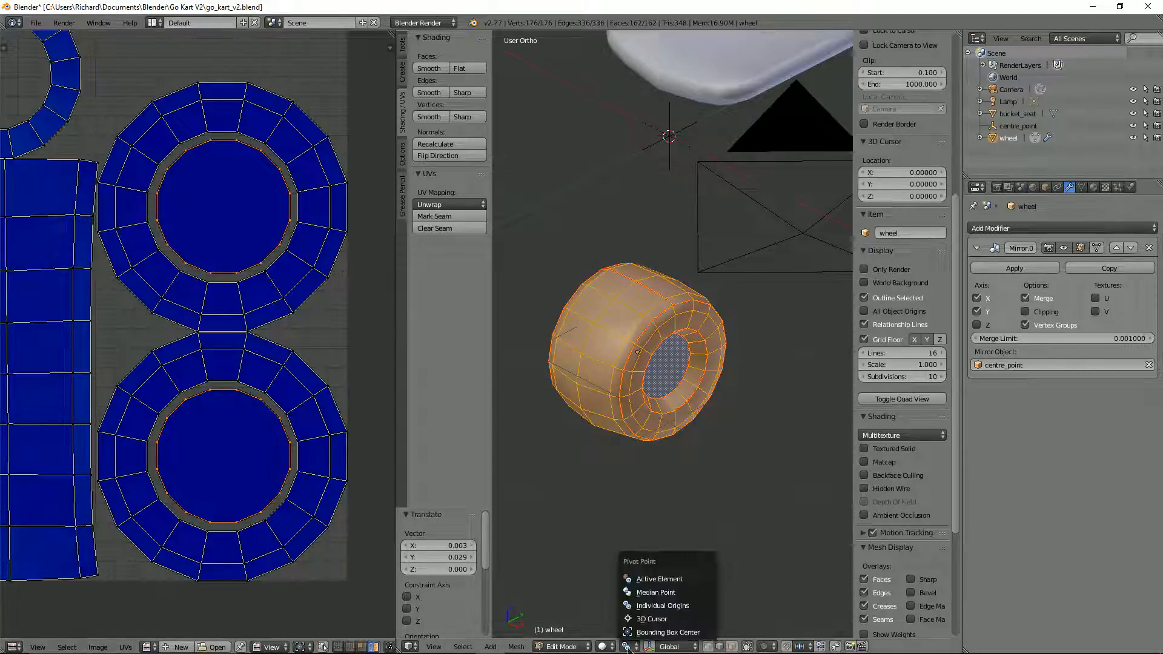
pyautogui.click(644, 605)
pyautogui.press('s')
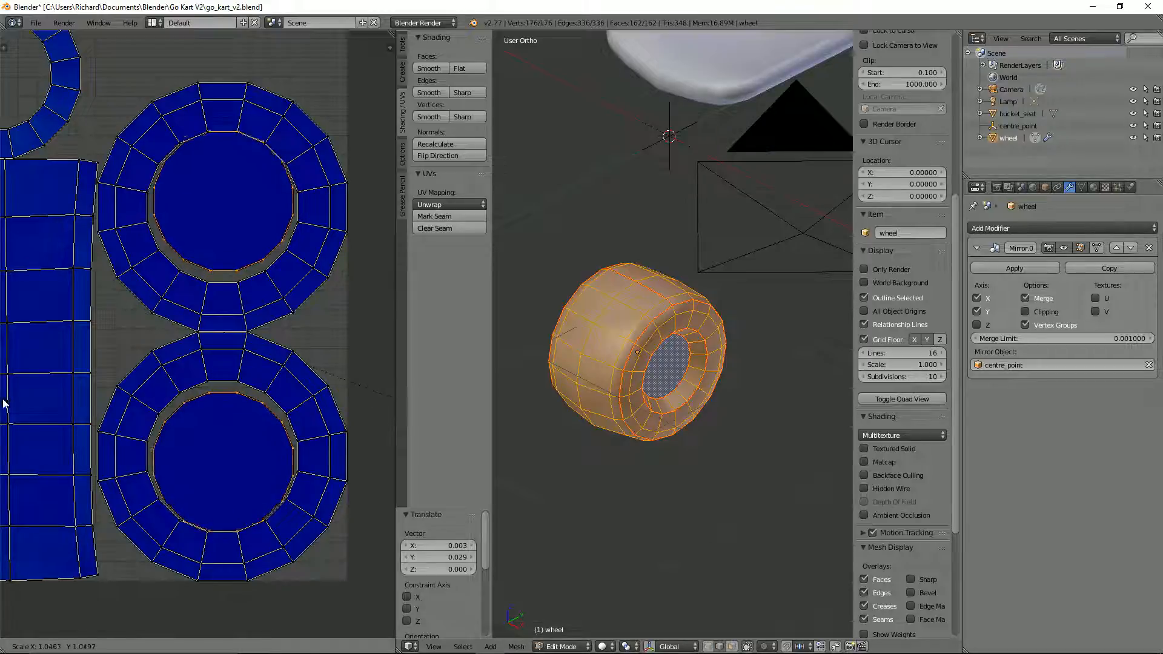
pyautogui.click(9, 406)
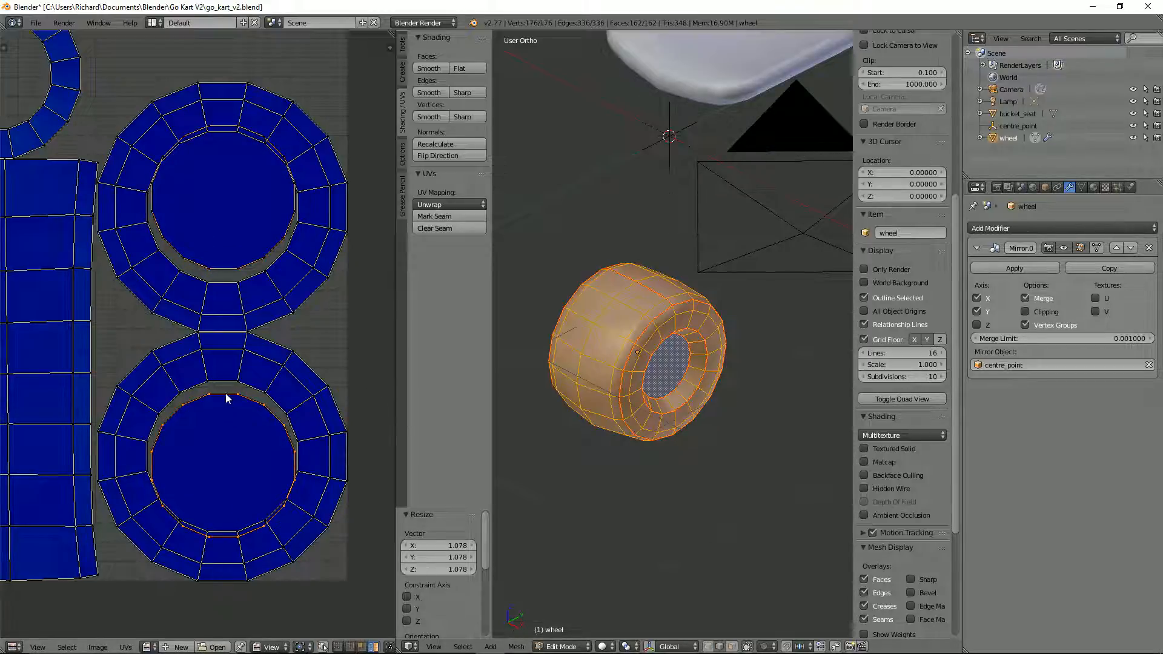
# Step: Move the lower and then the upper enlarged disc UV island so each leaves an even gap within its ring
pyautogui.press('g')
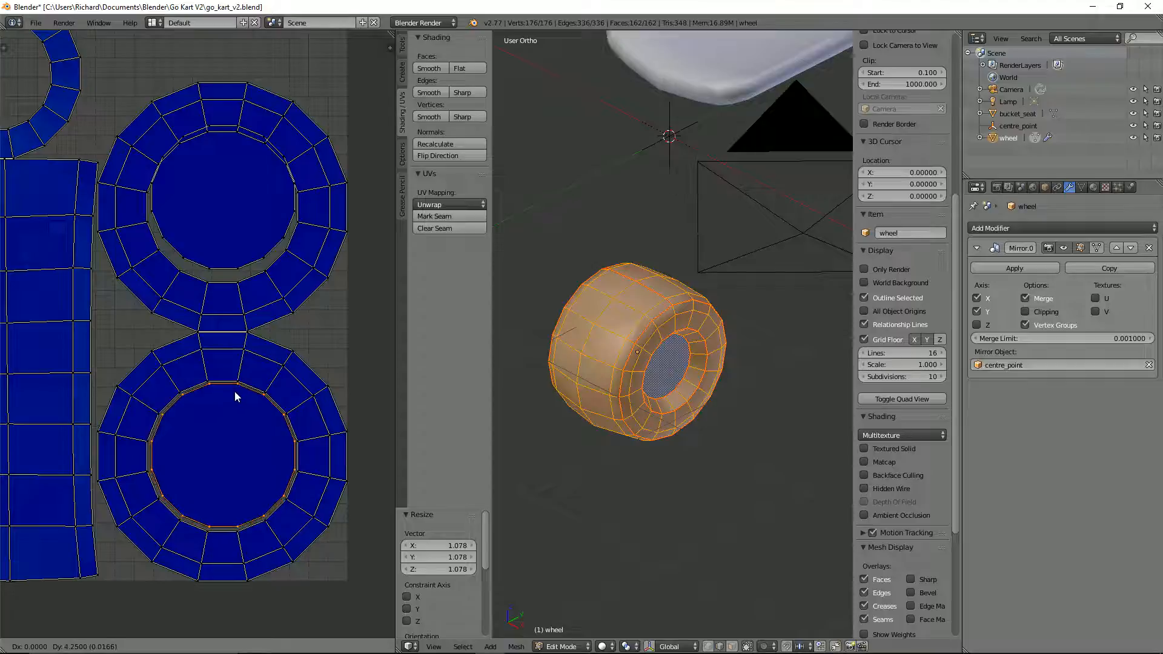
pyautogui.click(234, 390)
pyautogui.press('g')
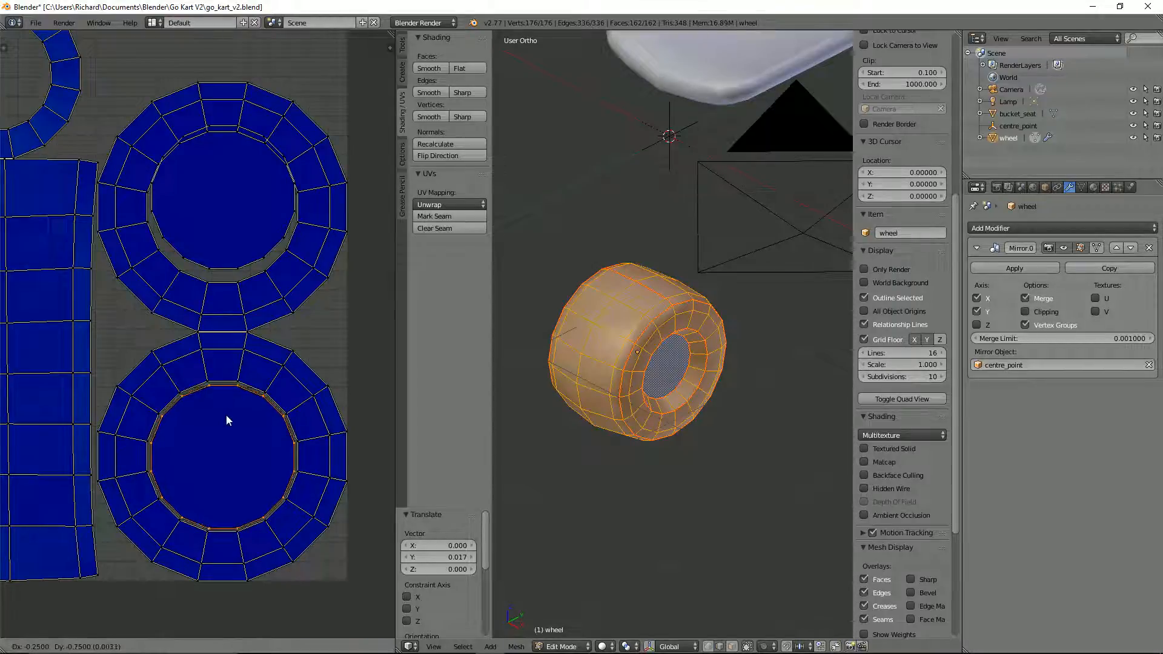
pyautogui.click(227, 413)
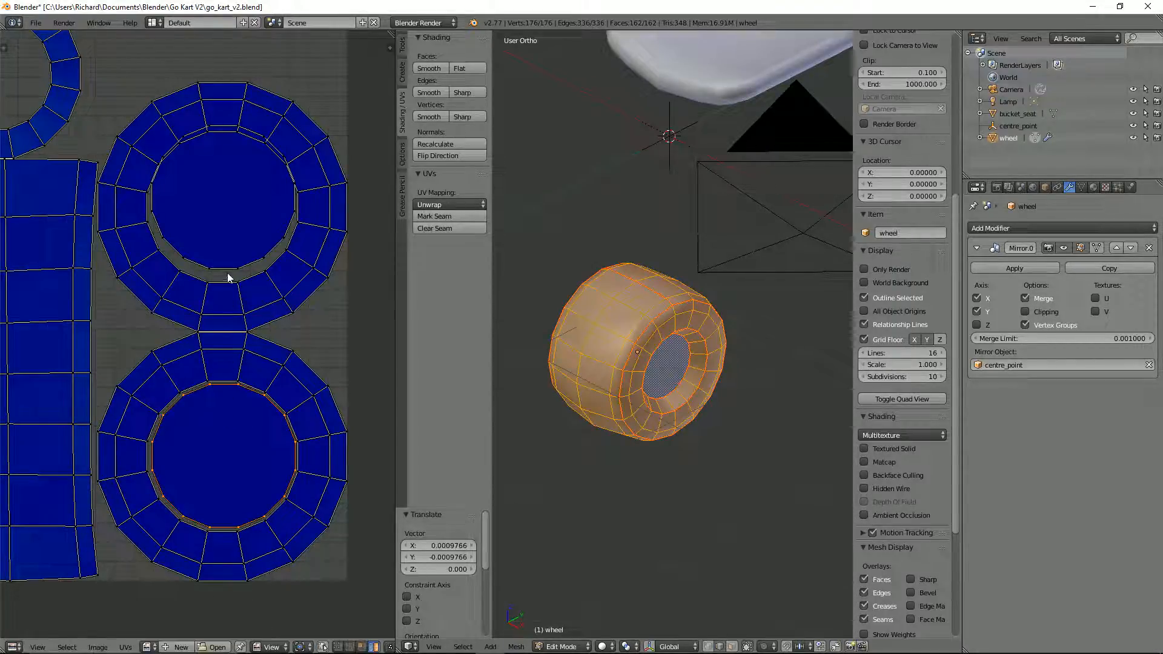
pyautogui.press('g')
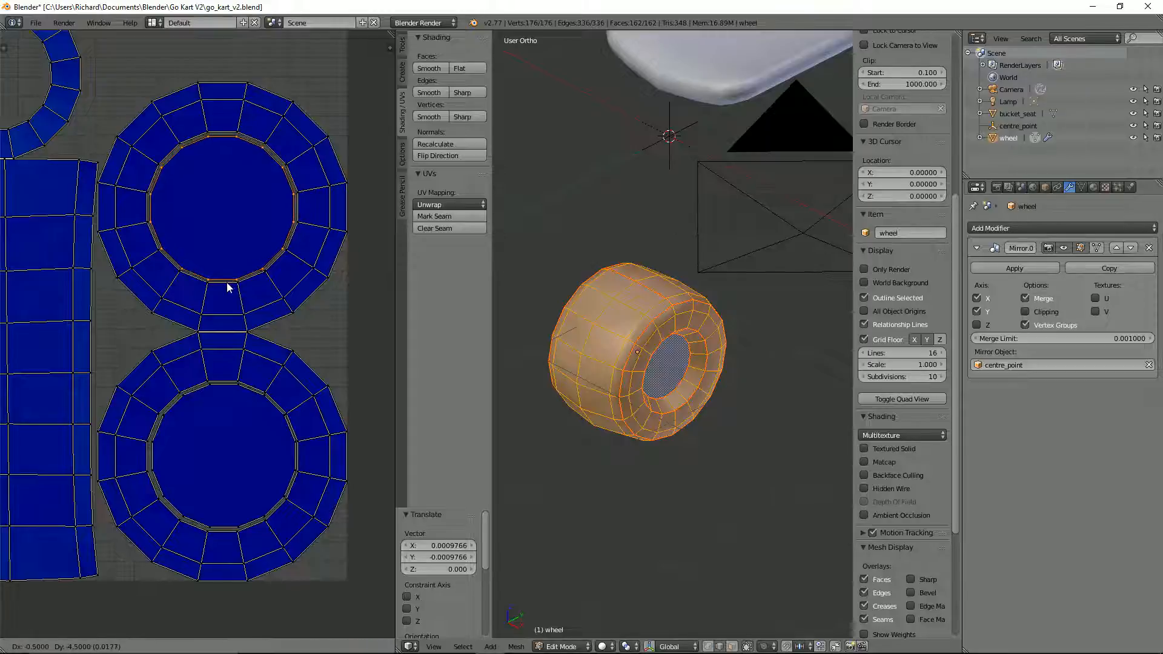
pyautogui.click(229, 285)
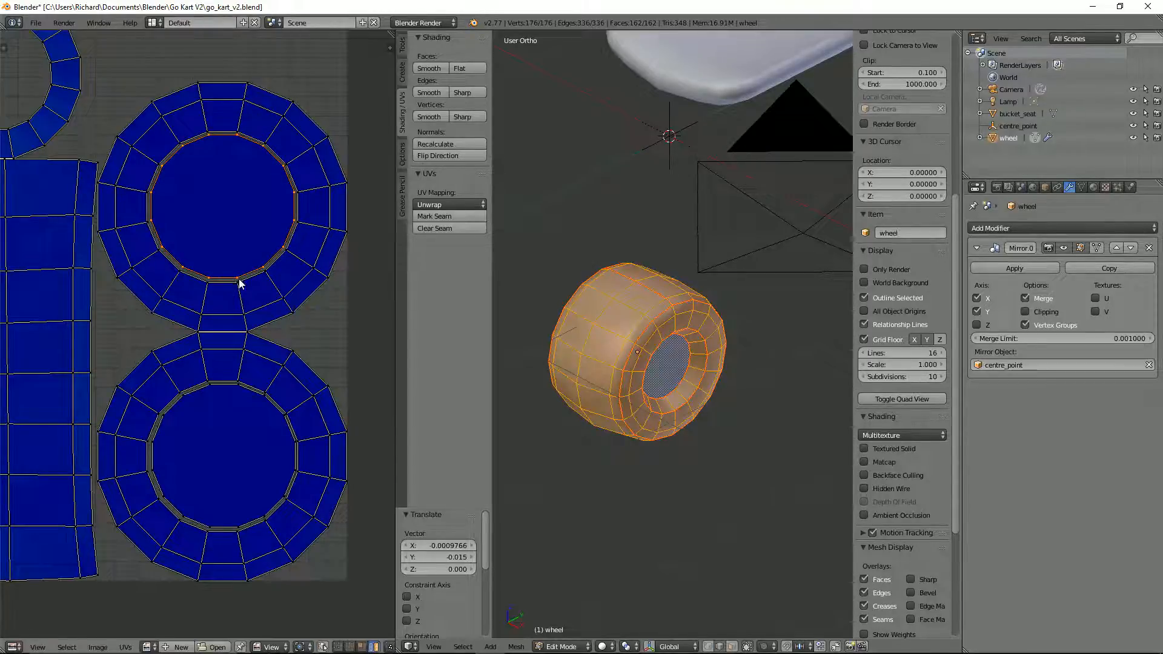
# Step: Examine the complete wheel UV layout alongside the wheel and seat in the 3D view
pyautogui.scroll(-5, 241, 295)
pyautogui.scroll(3, 202, 295)
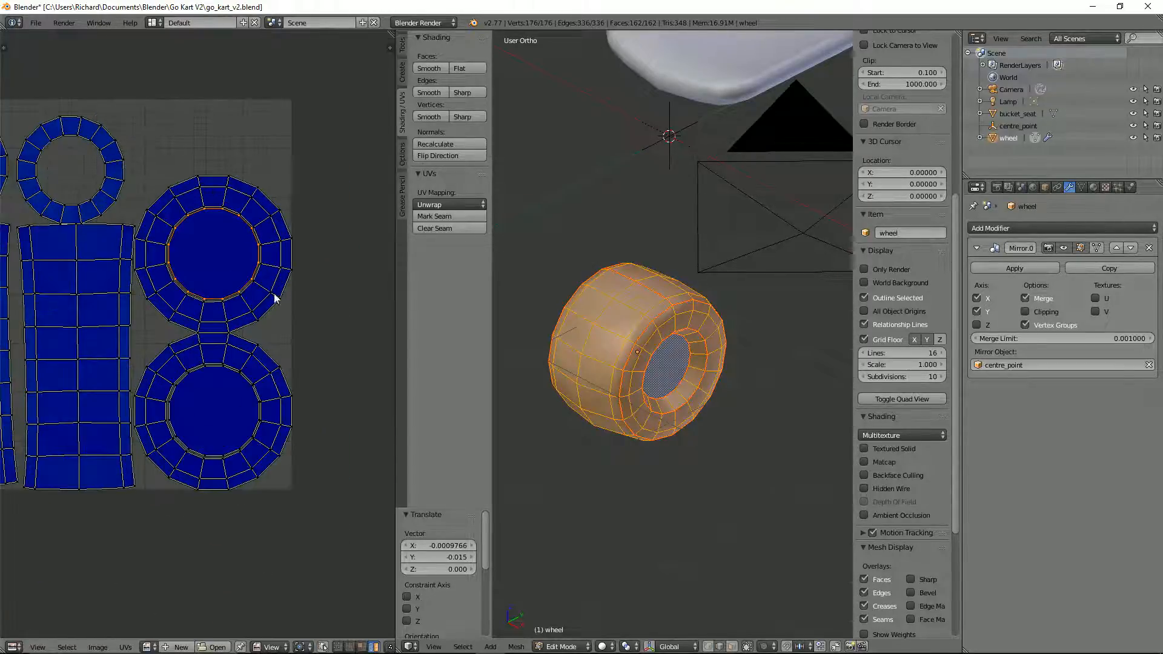
pyautogui.moveTo(616, 335); pyautogui.dragTo(651, 352, button='middle')
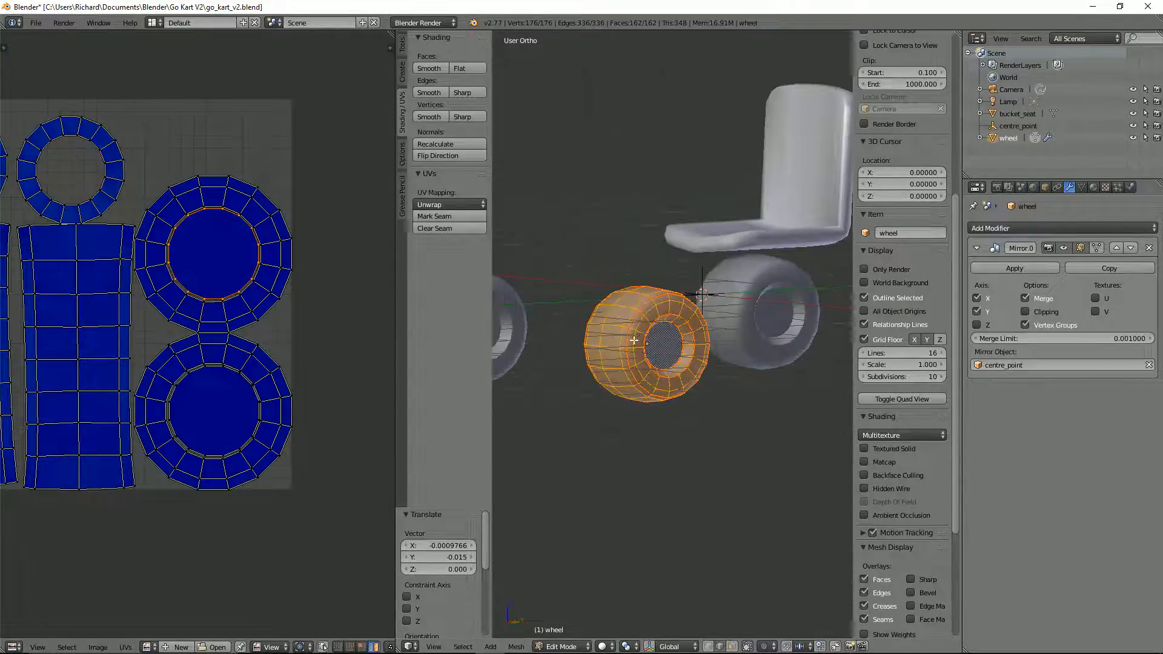
pyautogui.scroll(-2, 189, 270)
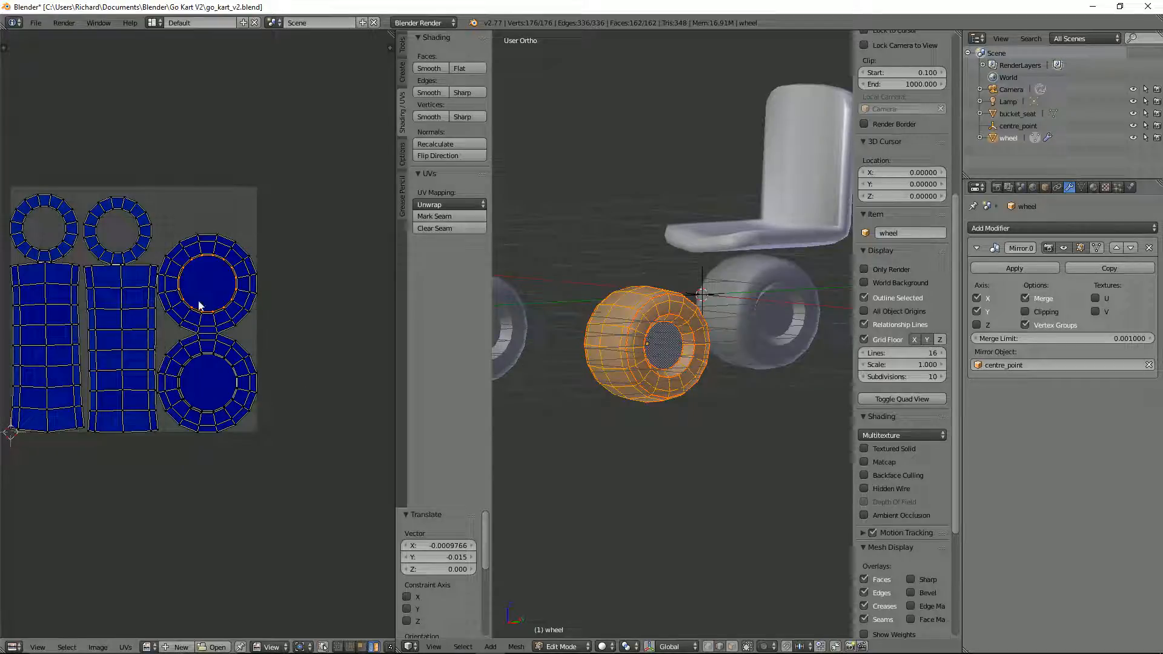
pyautogui.moveTo(206, 302); pyautogui.dragTo(244, 317, button='middle')
pyautogui.scroll(-2, 160, 326)
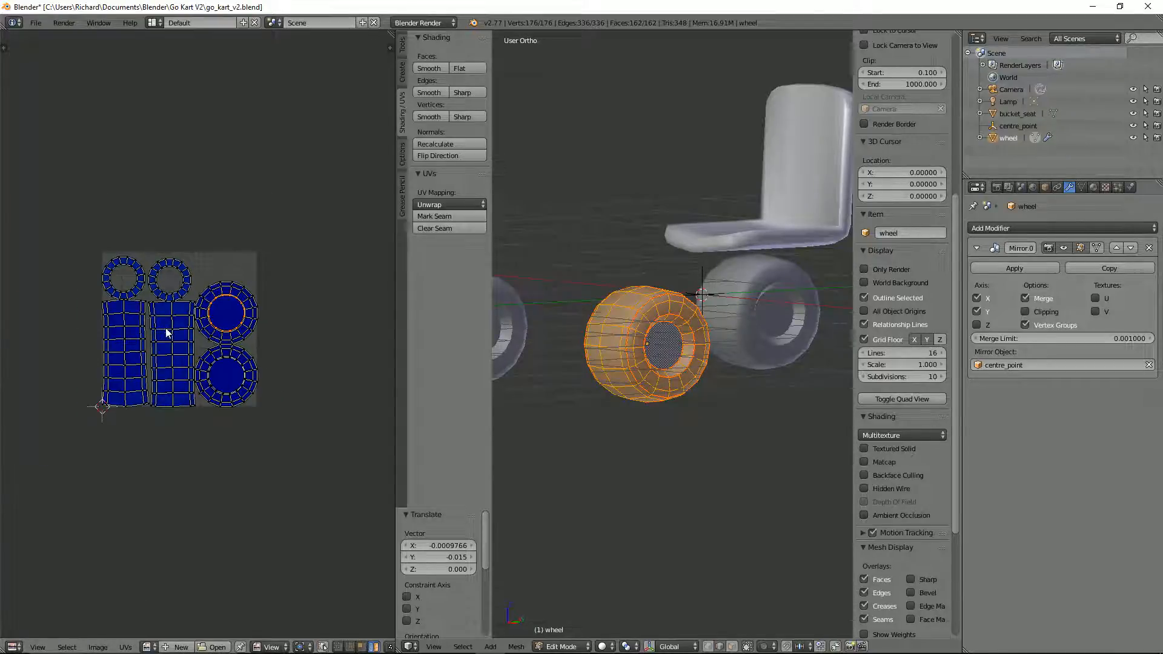
pyautogui.scroll(4, 198, 338)
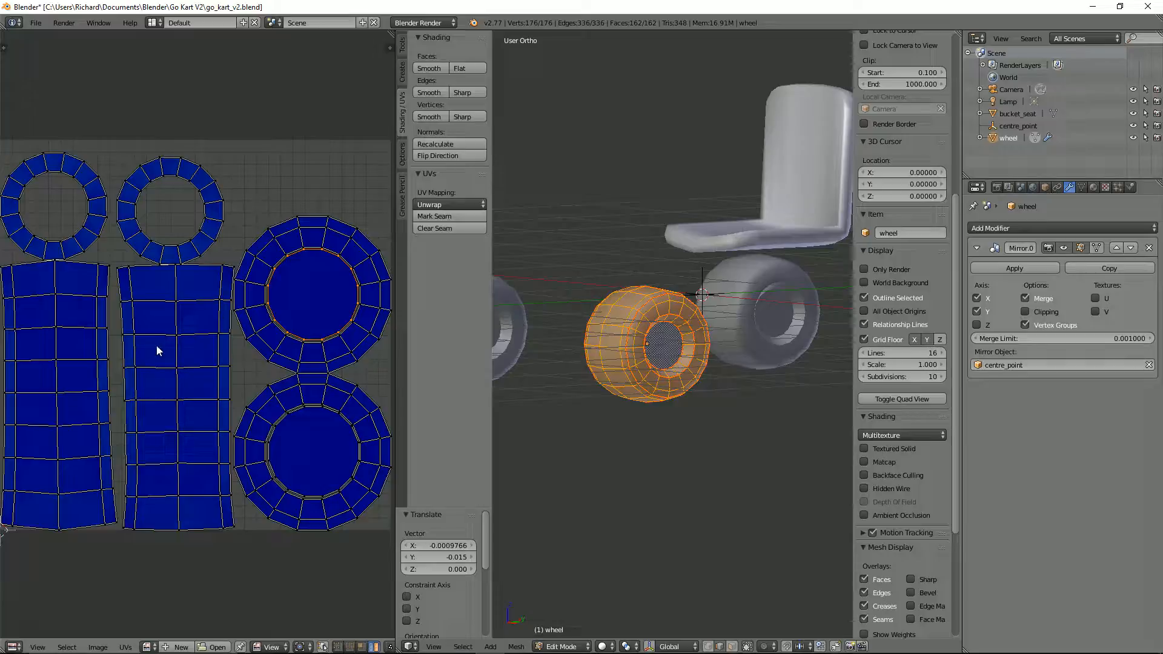
pyautogui.scroll(-3, 628, 295)
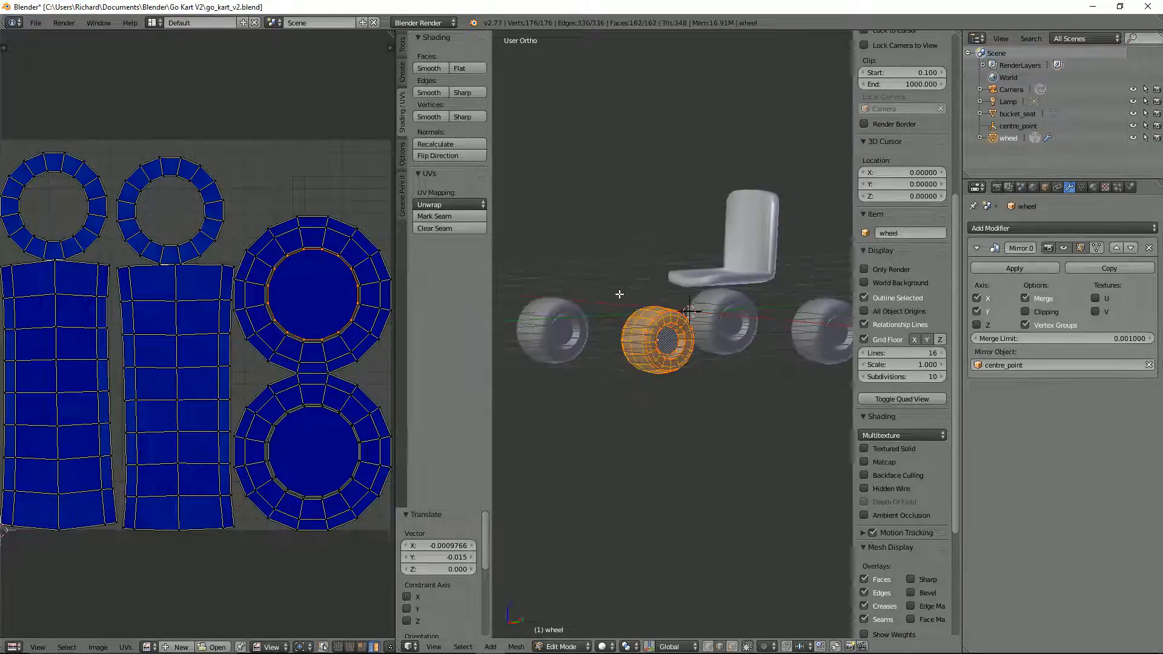
# Step: Return the wheel to Object Mode and check the seat and all four wheels from above
pyautogui.moveTo(628, 295)
pyautogui.mouseDown(button='middle')
pyautogui.moveTo(615, 324)
pyautogui.moveTo(770, 389)
pyautogui.moveTo(749, 390)
pyautogui.moveTo(827, 324)
pyautogui.moveTo(794, 307)
pyautogui.moveTo(728, 327)
pyautogui.moveTo(755, 360)
pyautogui.mouseUp(button='middle')
pyautogui.scroll(4, 615, 324)
pyautogui.press('z')
pyautogui.press('z')
pyautogui.press('Tab')
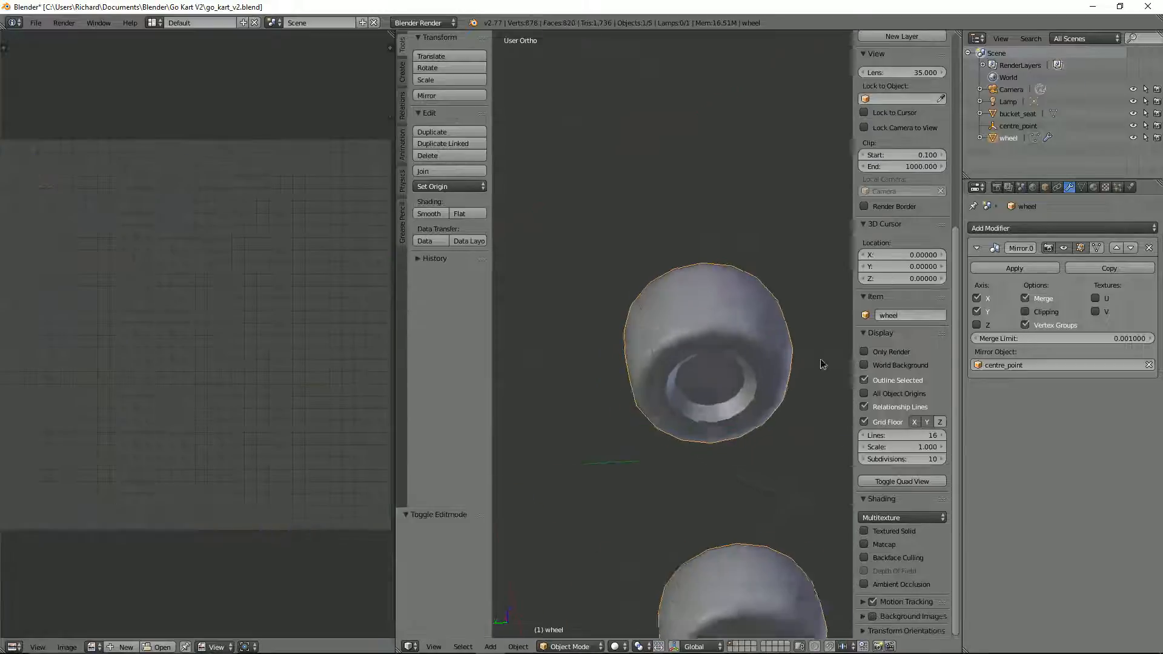
pyautogui.scroll(-5, 734, 322)
pyautogui.moveTo(624, 357); pyautogui.dragTo(609, 391, button='middle')
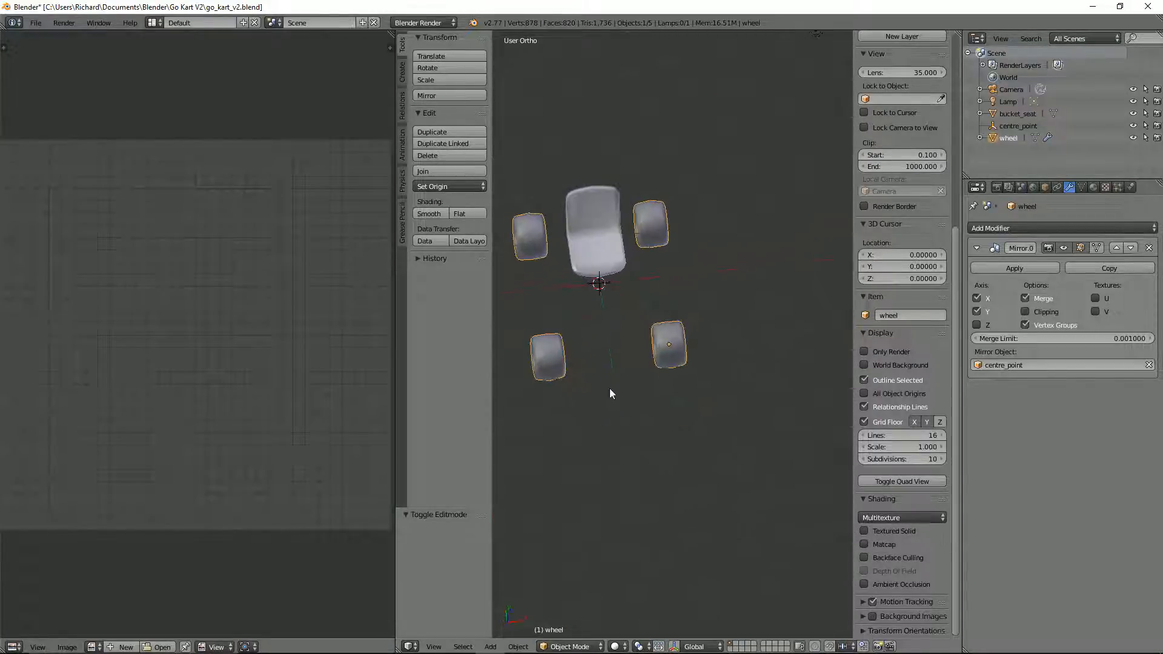
pyautogui.moveTo(549, 645)
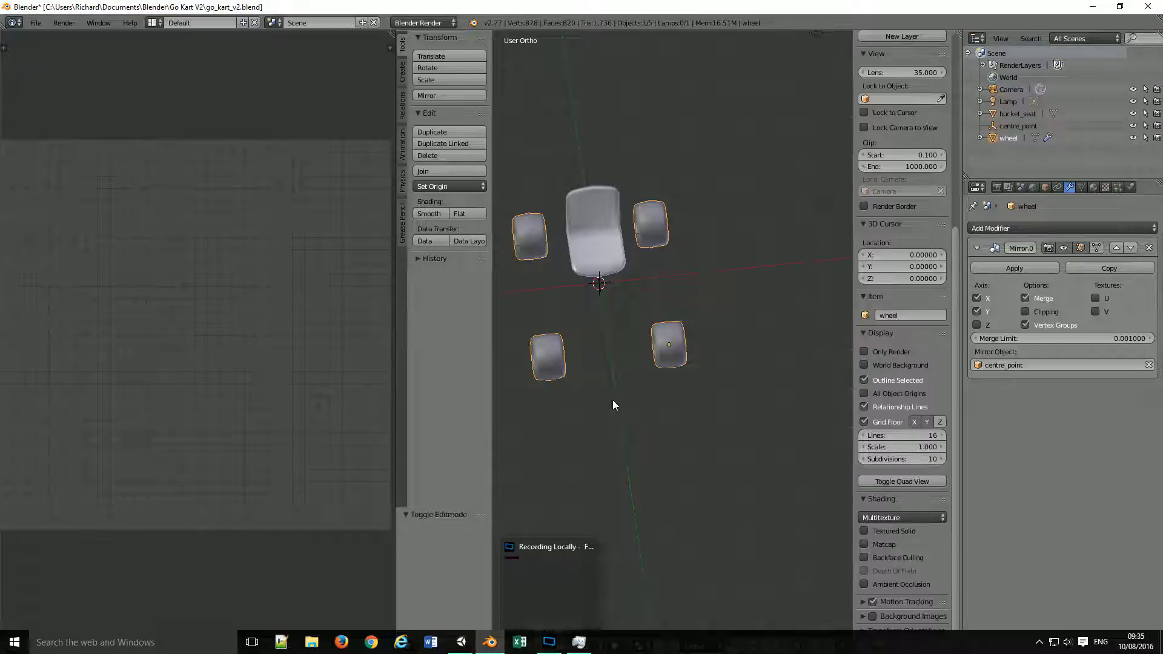
pyautogui.moveTo(612, 357); pyautogui.dragTo(613, 350, button='middle')
pyautogui.scroll(3, 613, 349)
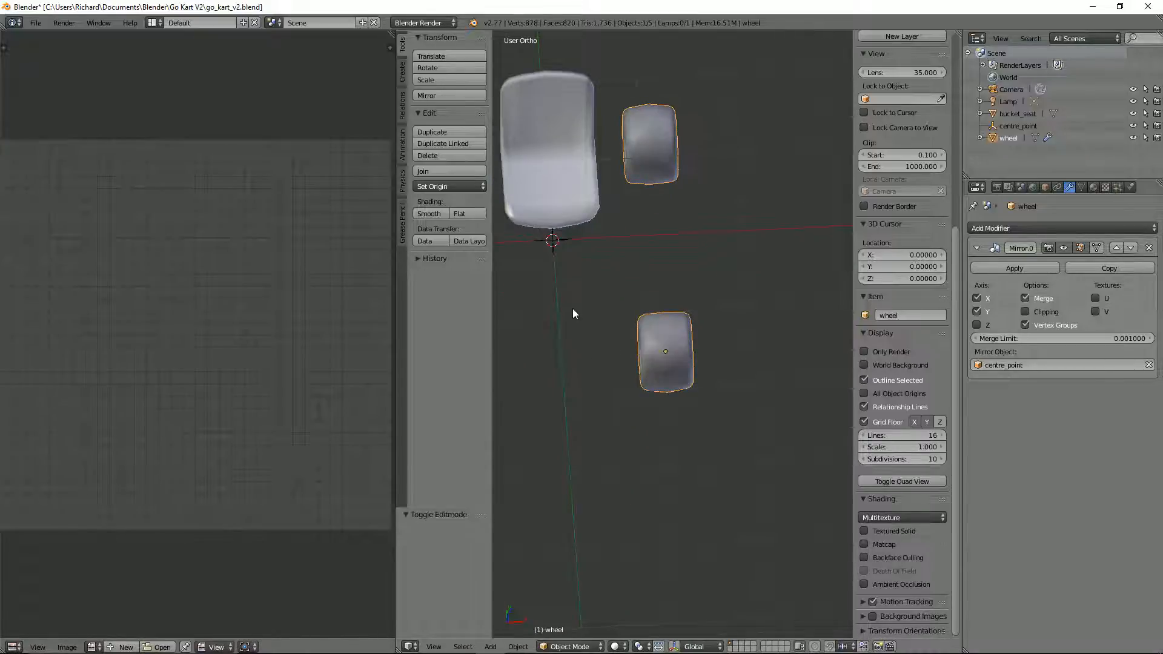
pyautogui.scroll(-3, 645, 277)
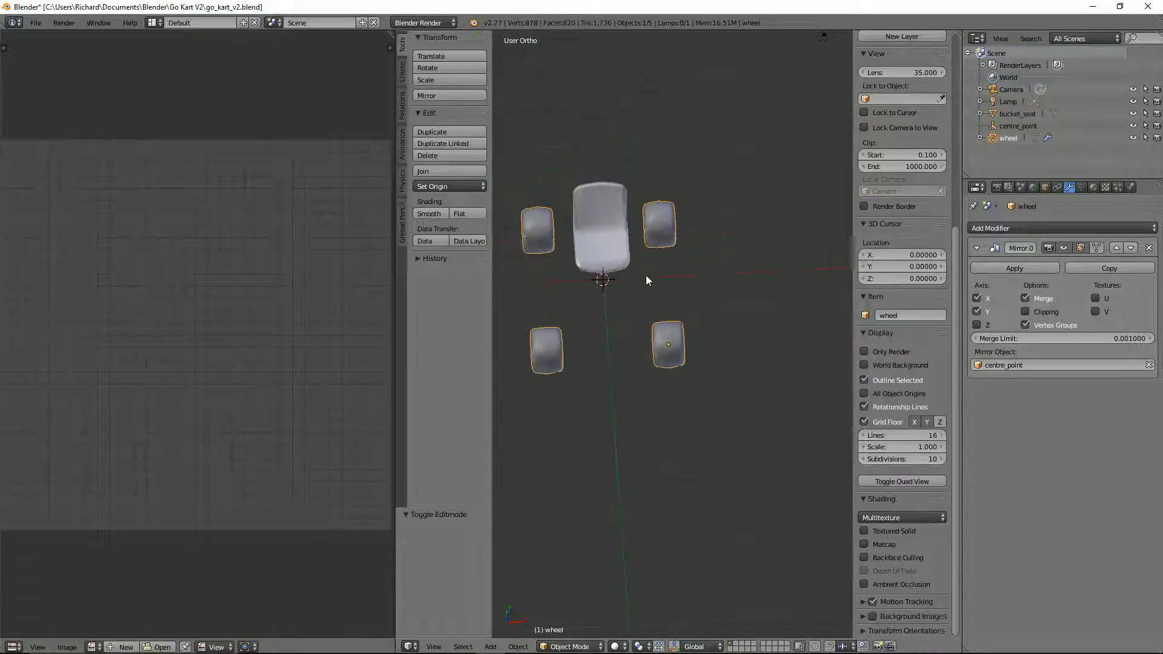
pyautogui.scroll(3, 680, 272)
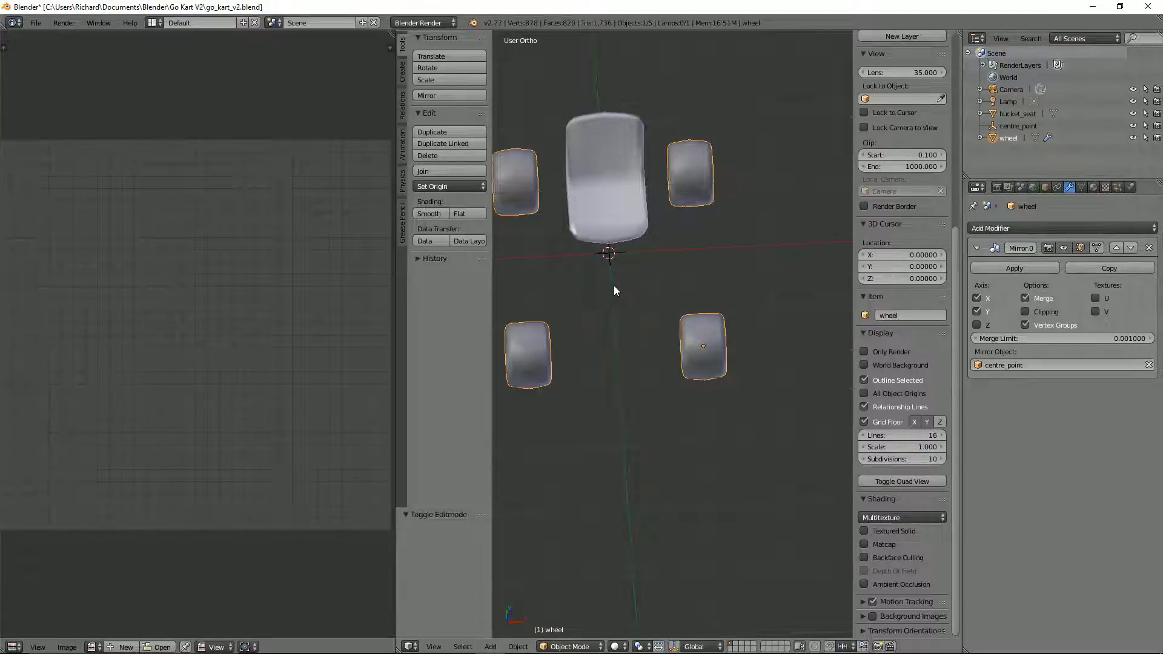
# Step: Add a mesh cylinder at the 3D cursor with 12 vertices
pyautogui.hotkey('shift', 'a')
pyautogui.moveTo(605, 196)
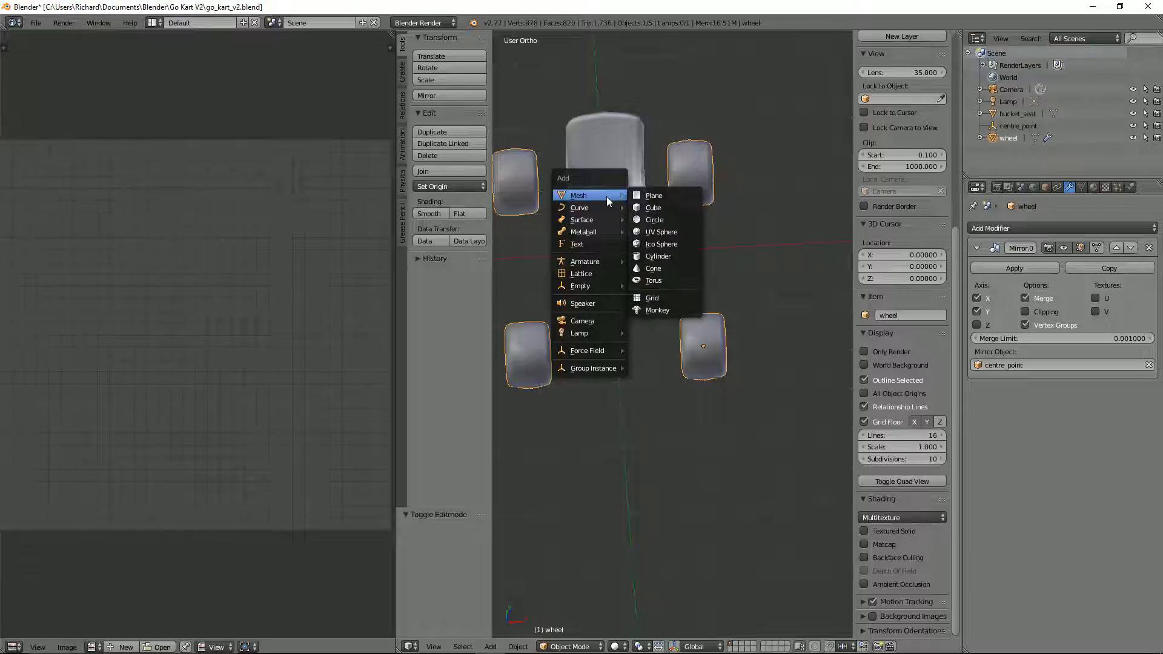
pyautogui.click(676, 257)
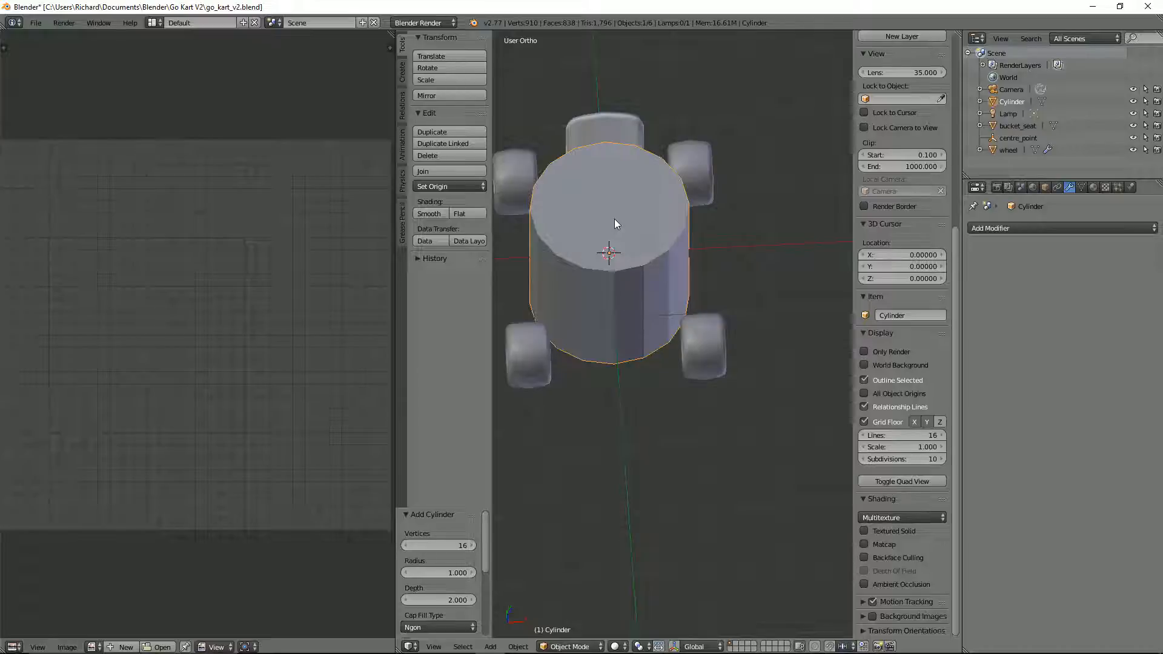
pyautogui.click(405, 545)
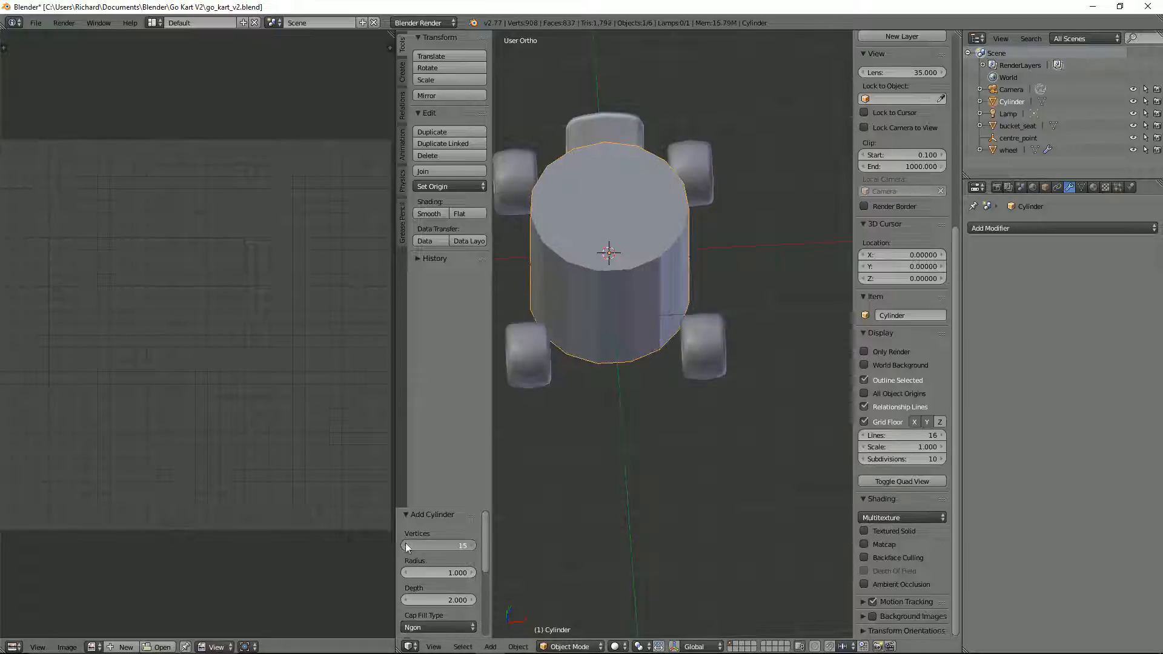
pyautogui.click(405, 545)
pyautogui.click(405, 545)
pyautogui.click(405, 545)
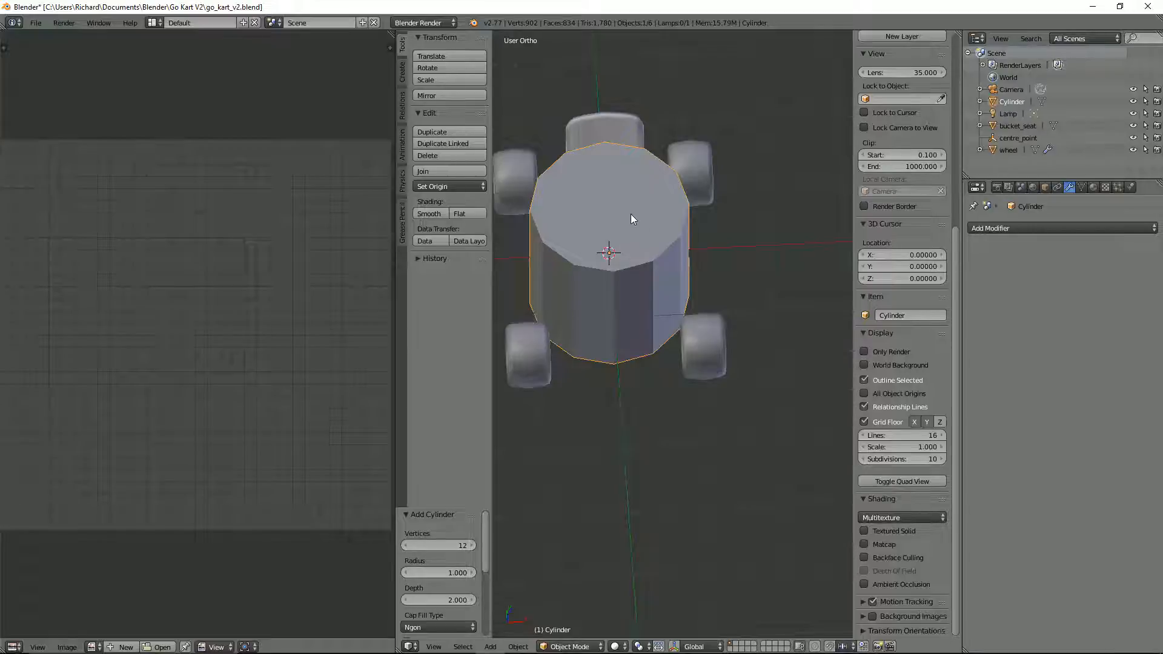
# Step: Rotate the cylinder 90 degrees about the Y axis and scale it down to about 0.103
pyautogui.write('r')
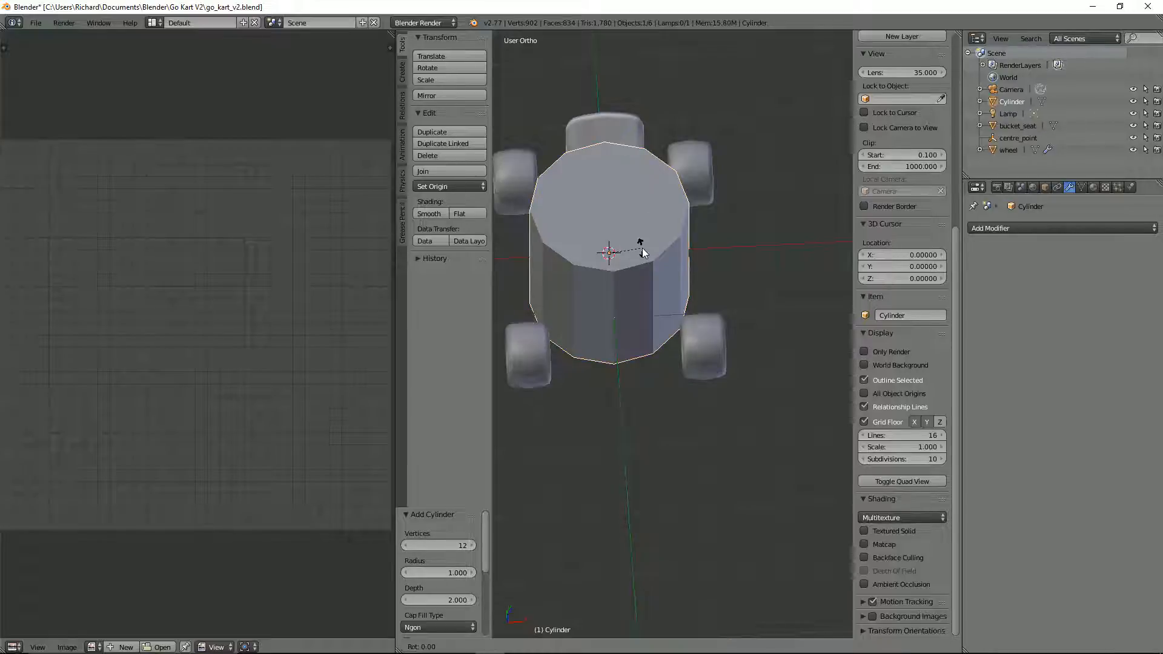
pyautogui.write('y90')
pyautogui.press('Return')
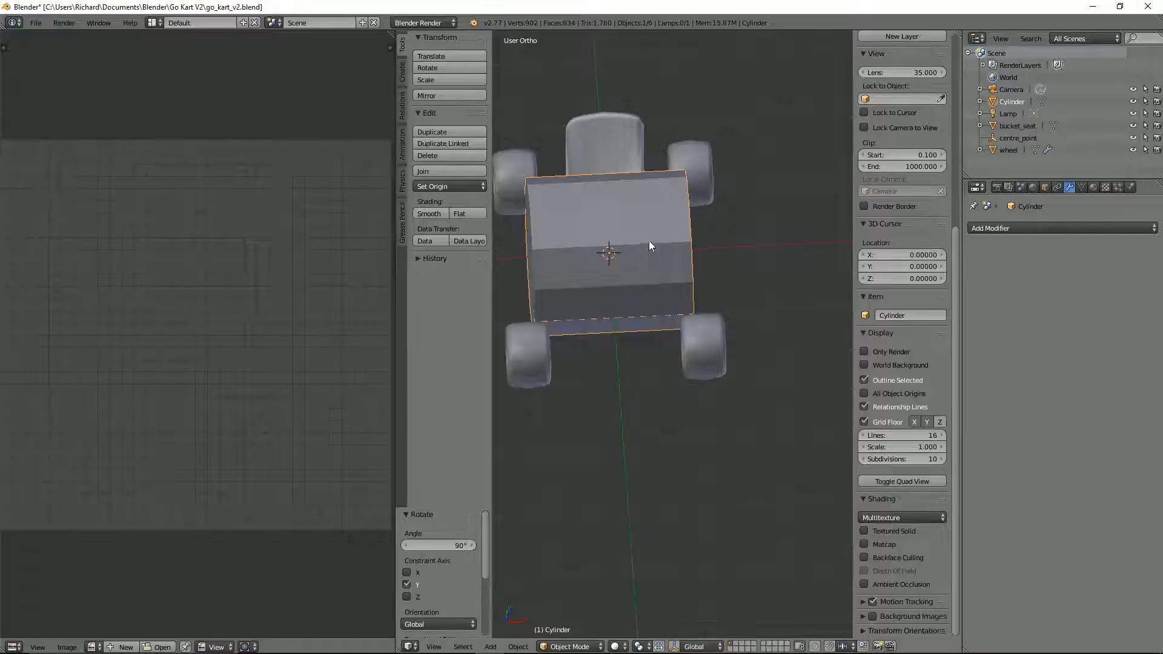
pyautogui.press('s')
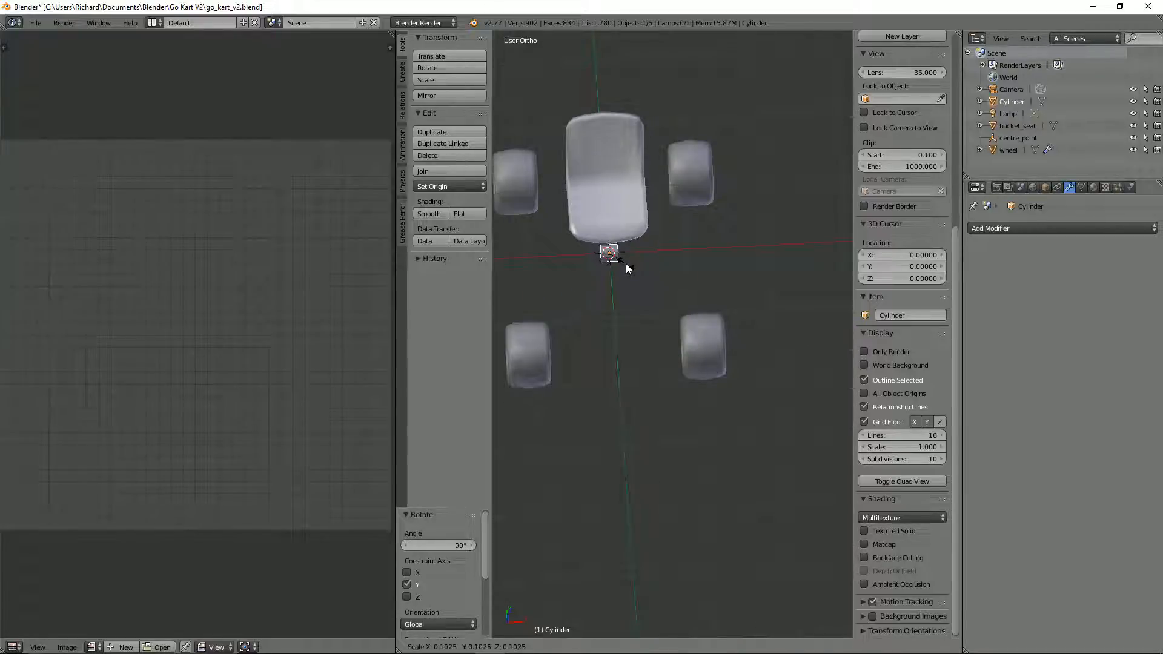
pyautogui.click(626, 265)
# Step: Move the small cylinder about -1.469 along the Y axis, to between the two front wheels
pyautogui.press('g')
pyautogui.press('y')
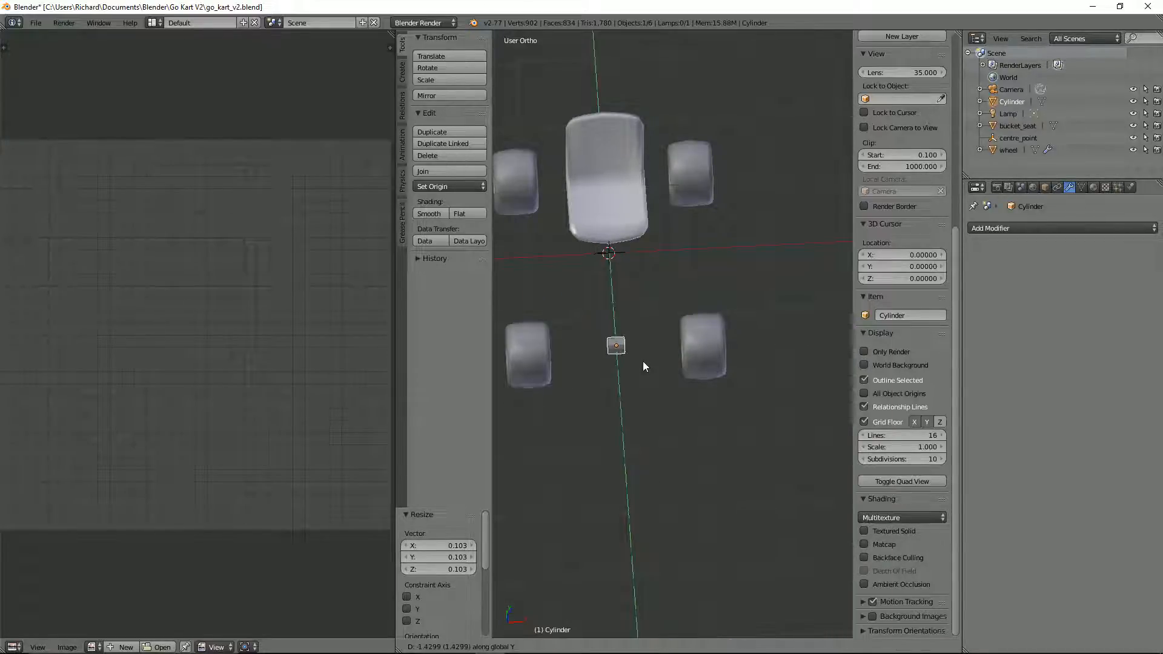
pyautogui.click(644, 362)
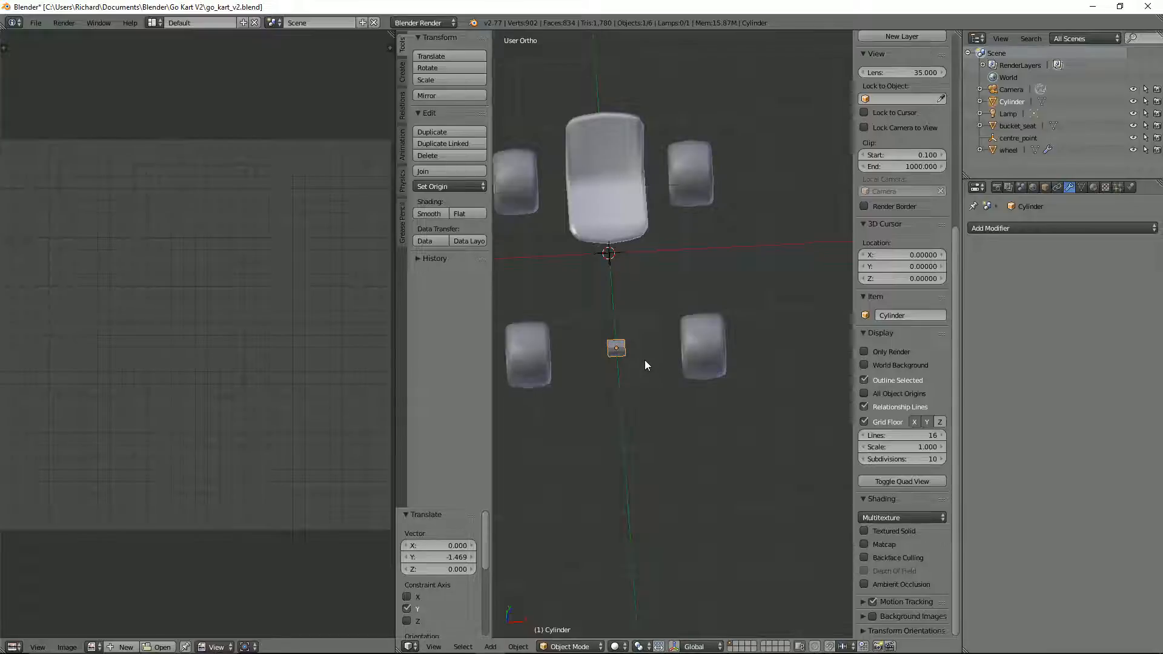
# Step: Move the small cylinder about 0.133 along the Y axis to line it up with the front wheels' centres
pyautogui.press('KP_7')
pyautogui.scroll(1, 633, 358)
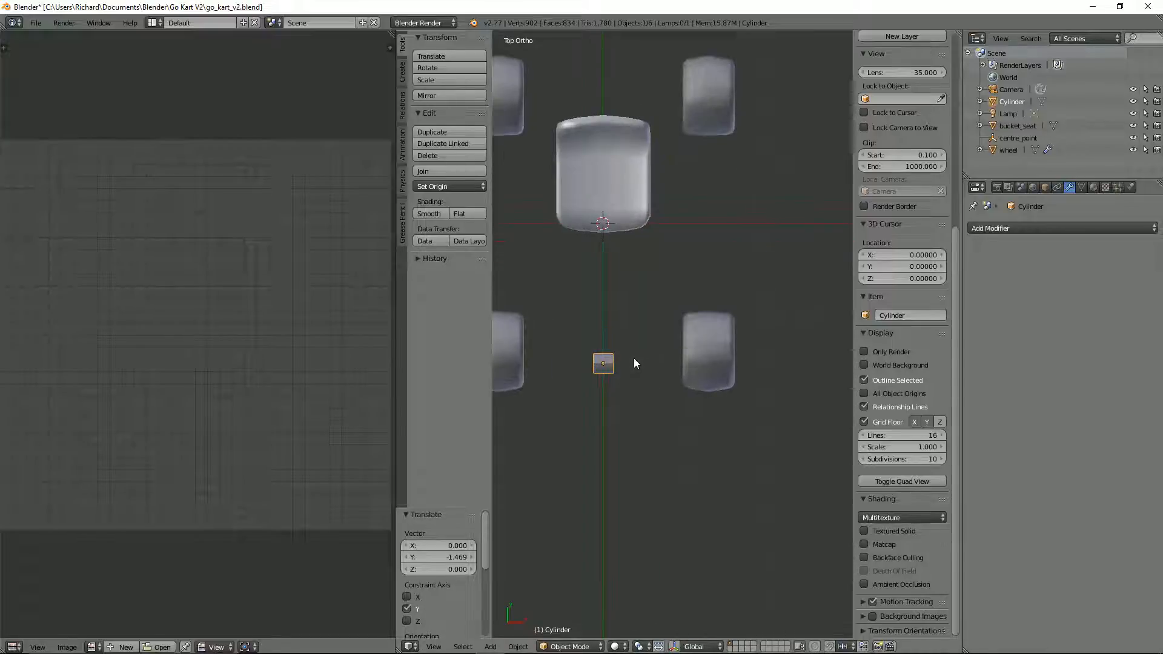
pyautogui.scroll(1, 660, 345)
pyautogui.press('g')
pyautogui.press('y')
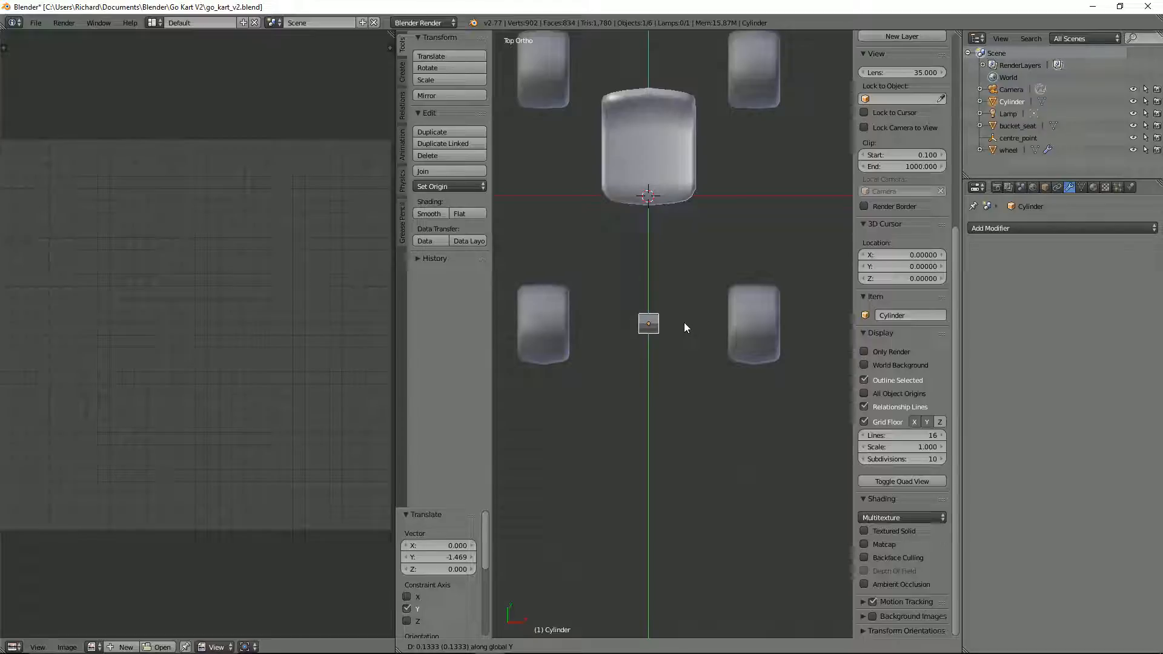
pyautogui.click(684, 322)
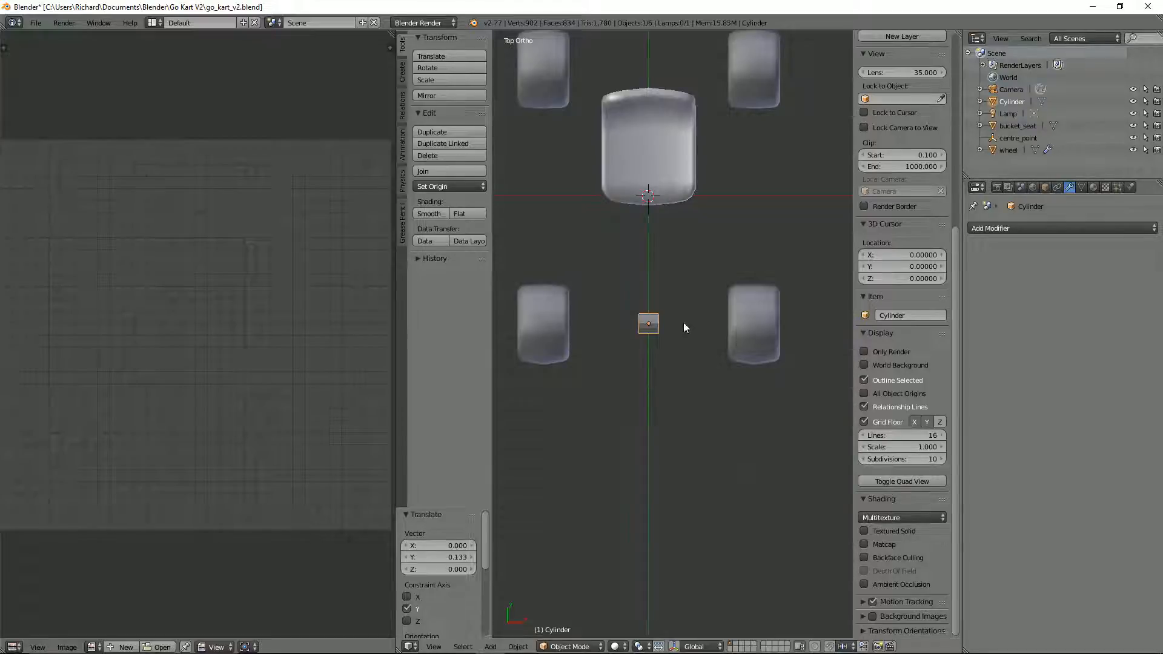
pyautogui.moveTo(683, 322); pyautogui.dragTo(684, 322, button='middle')
# Step: Enter Edit Mode on the cylinder and add one centred loop cut around its middle
pyautogui.scroll(2, 678, 323)
pyautogui.press('Tab')
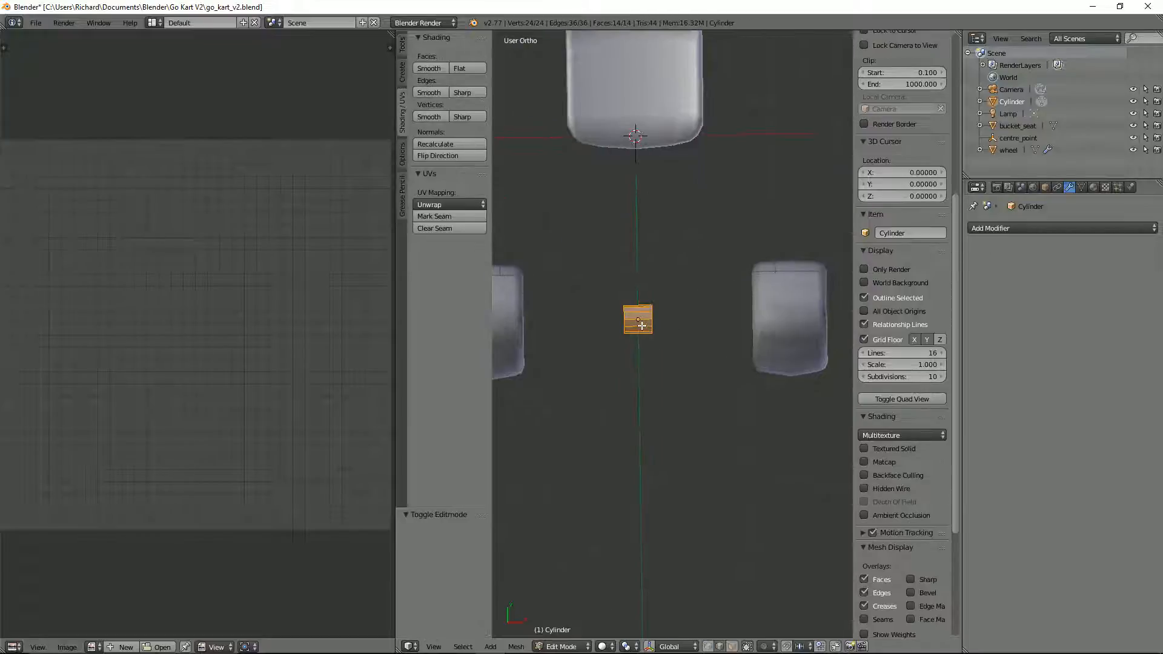
pyautogui.hotkey('ctrl', 'r')
pyautogui.click(641, 325)
pyautogui.click(642, 325)
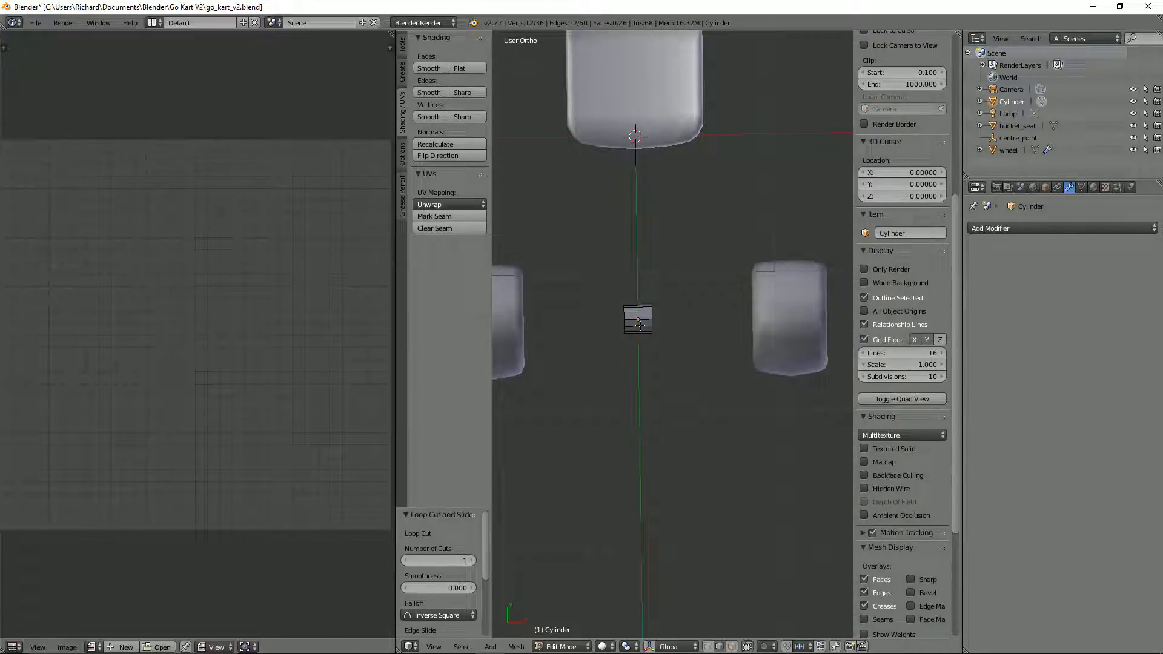
# Step: Delete the vertices at the cylinder's negative-X end, leaving only the positive-X half
pyautogui.hotkey('ctrl', 'Tab')
pyautogui.click(688, 316)
pyautogui.press('a')
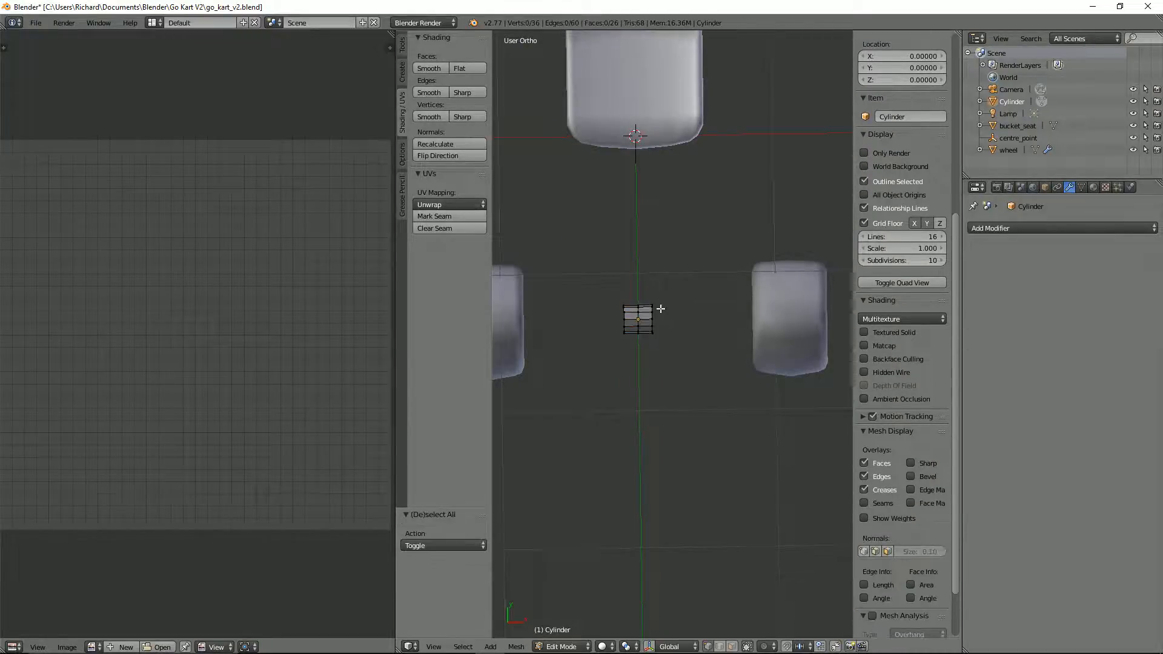
pyautogui.press('z')
pyautogui.press('b')
pyautogui.moveTo(614, 297); pyautogui.dragTo(628, 343)
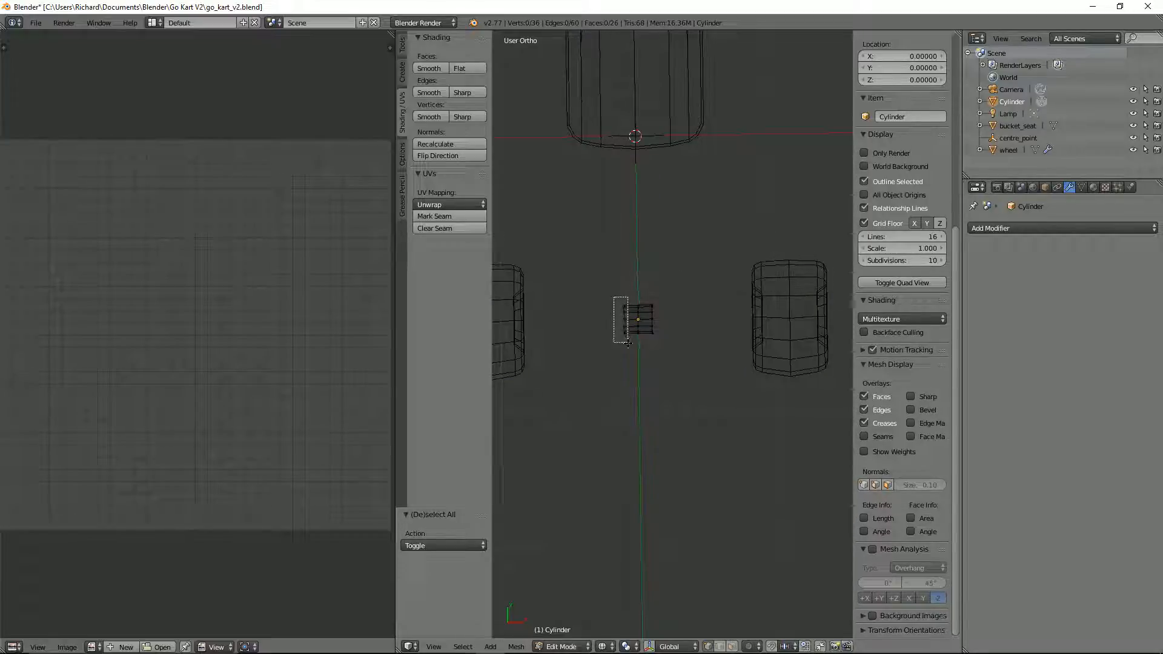
pyautogui.press('x')
pyautogui.click(627, 340)
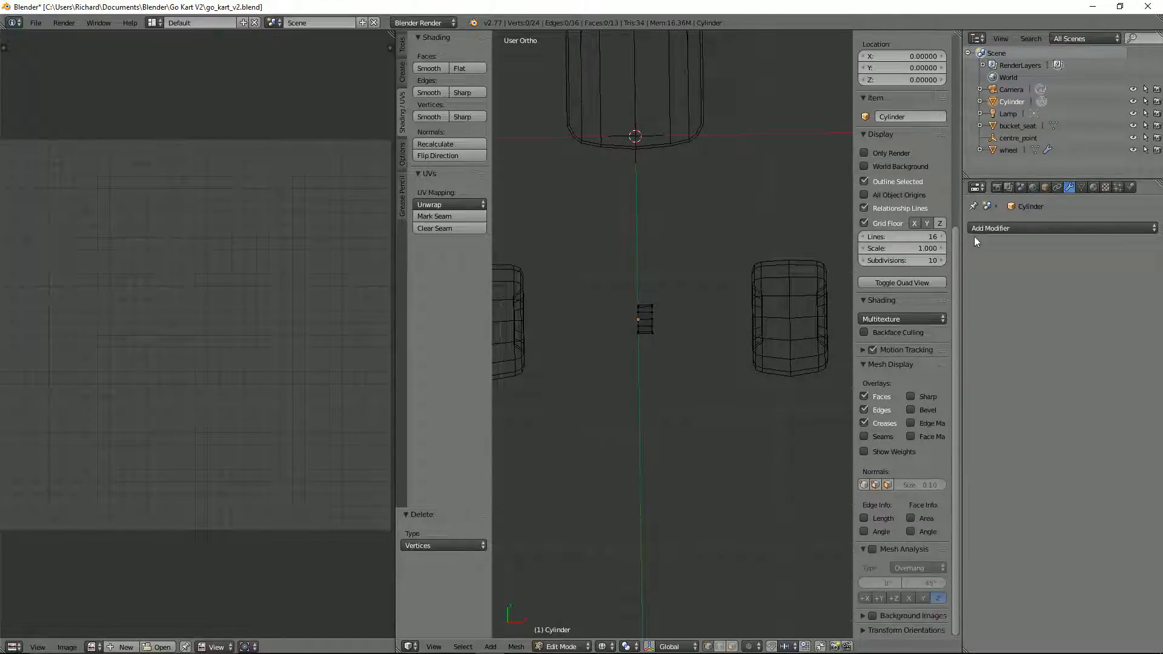
# Step: Add a Mirror modifier across X to the half cylinder and apply the object's rotation and scale
pyautogui.click(987, 228)
pyautogui.click(943, 347)
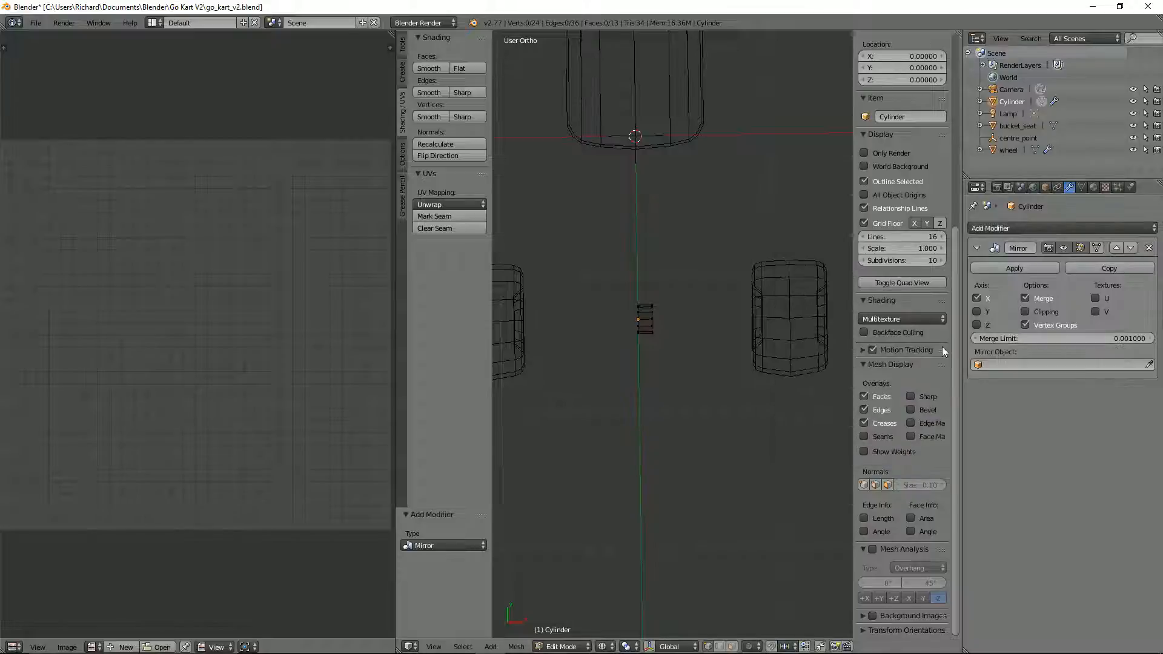
pyautogui.press('Tab')
pyautogui.hotkey('ctrl', 'a')
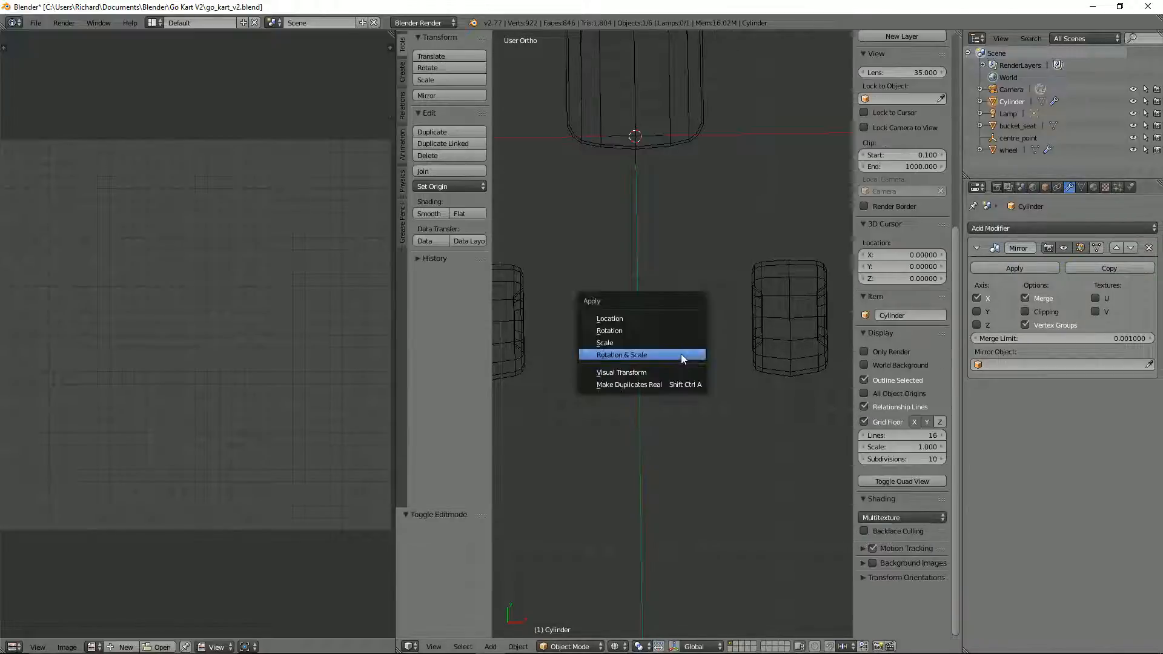
pyautogui.click(681, 354)
pyautogui.moveTo(678, 348)
pyautogui.mouseDown(button='middle')
pyautogui.moveTo(663, 318)
pyautogui.moveTo(693, 301)
pyautogui.mouseUp(button='middle')
pyautogui.press('z')
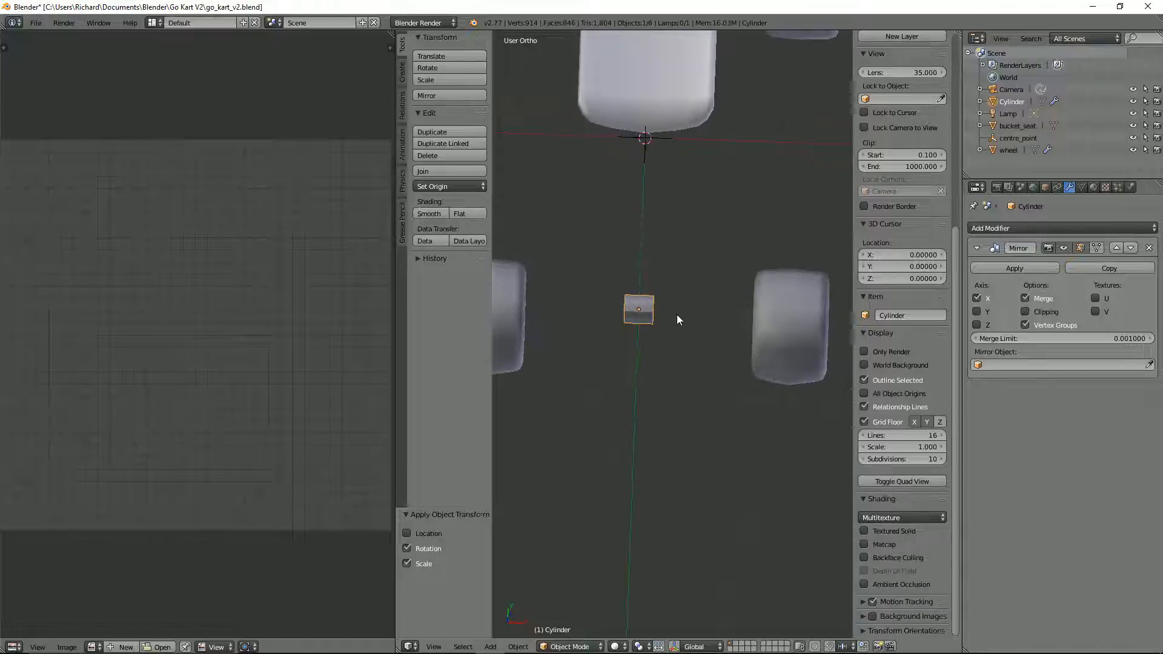
# Step: Shade all faces of the half cylinder smooth and enable Auto Smooth for its normals
pyautogui.press('Tab')
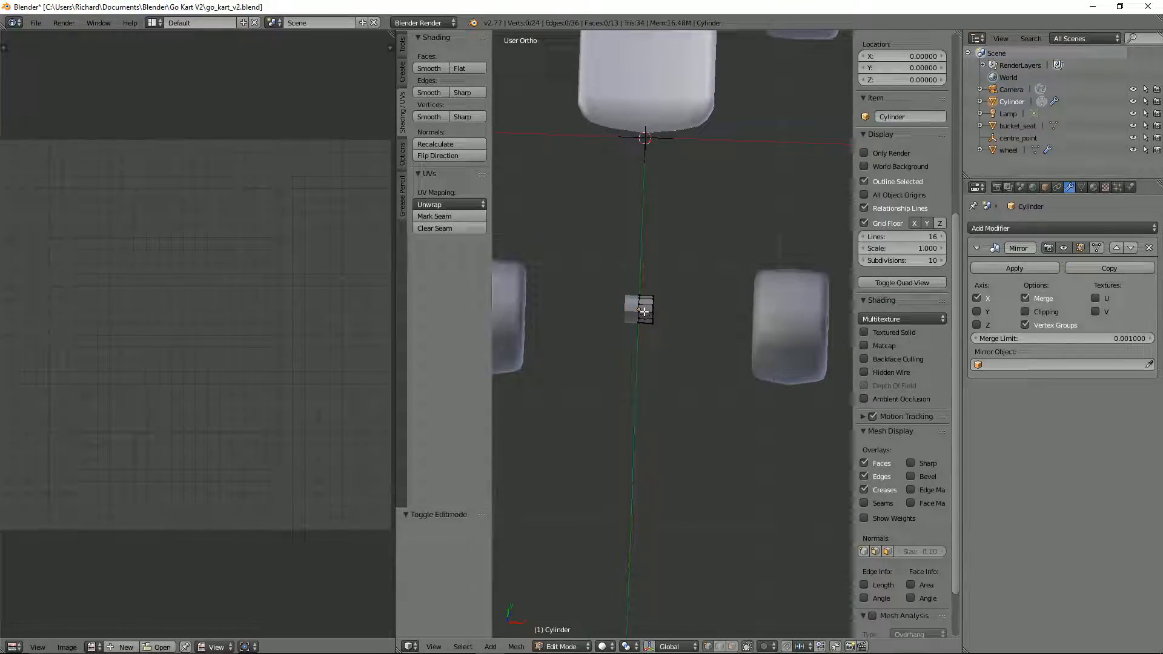
pyautogui.press('a')
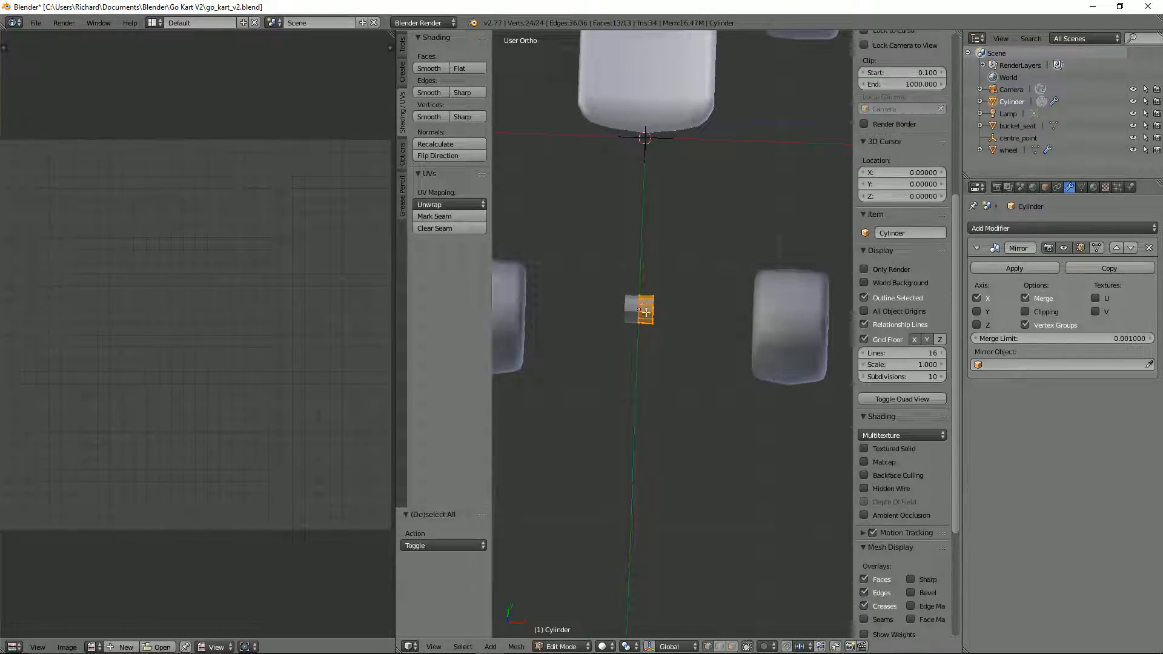
pyautogui.click(431, 69)
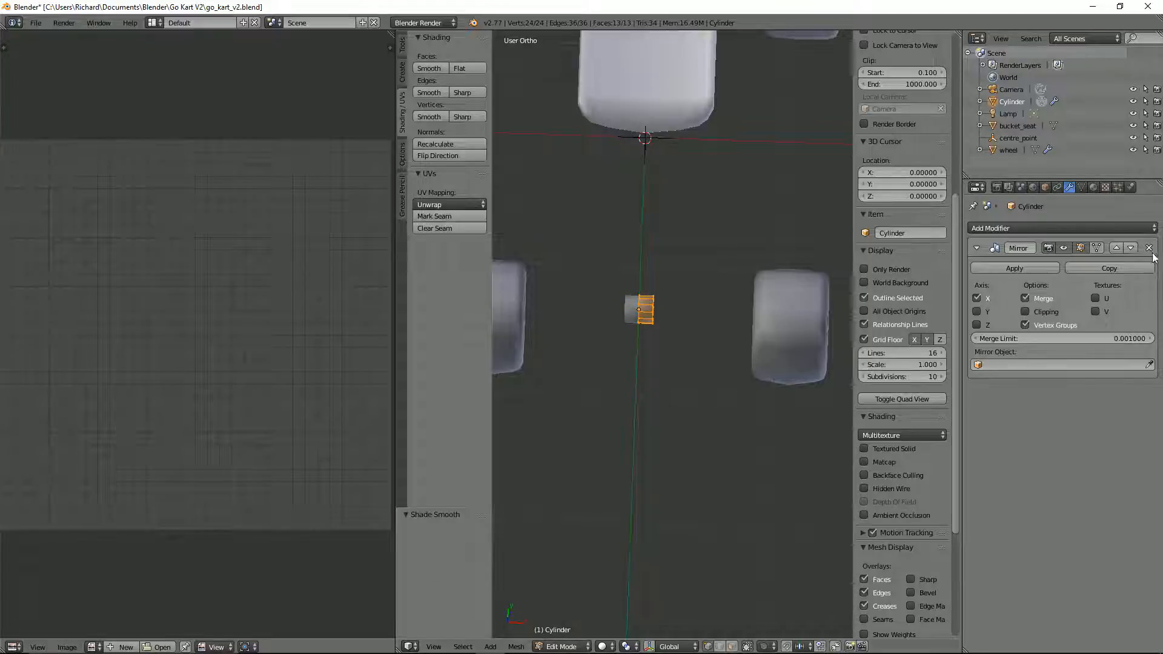
pyautogui.click(1082, 188)
pyautogui.click(1018, 265)
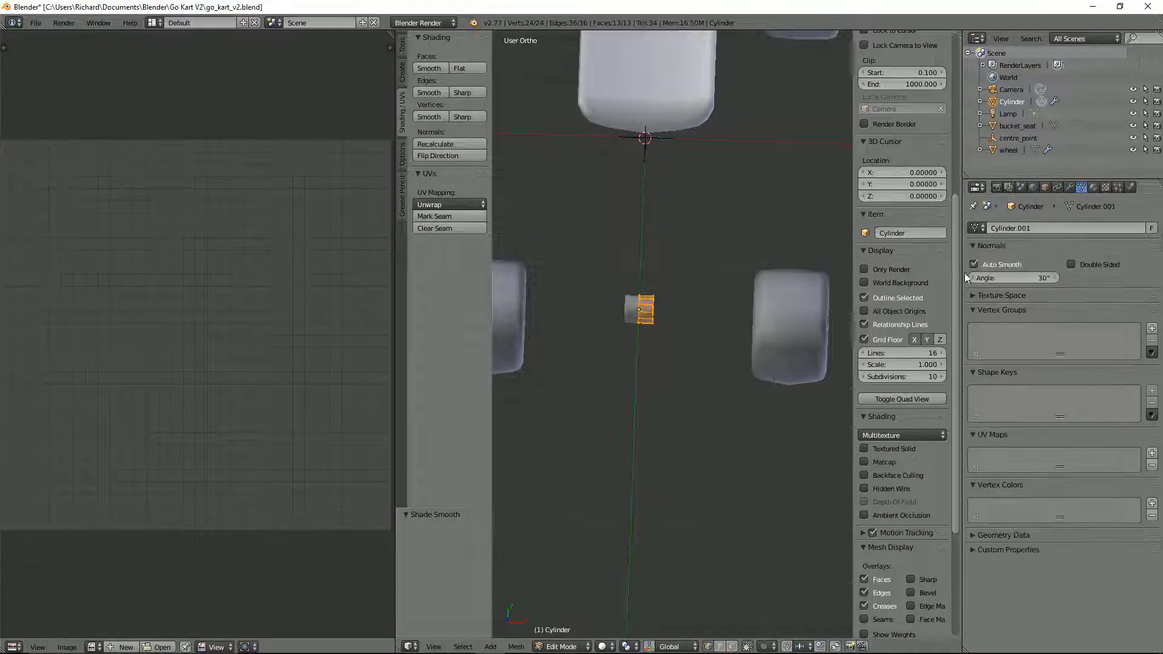
# Step: Mark the cylinder's outer end edge loop as sharp and delete the end cap face
pyautogui.click(464, 92)
pyautogui.moveTo(734, 359); pyautogui.dragTo(689, 316, button='middle')
pyautogui.scroll(2, 689, 316)
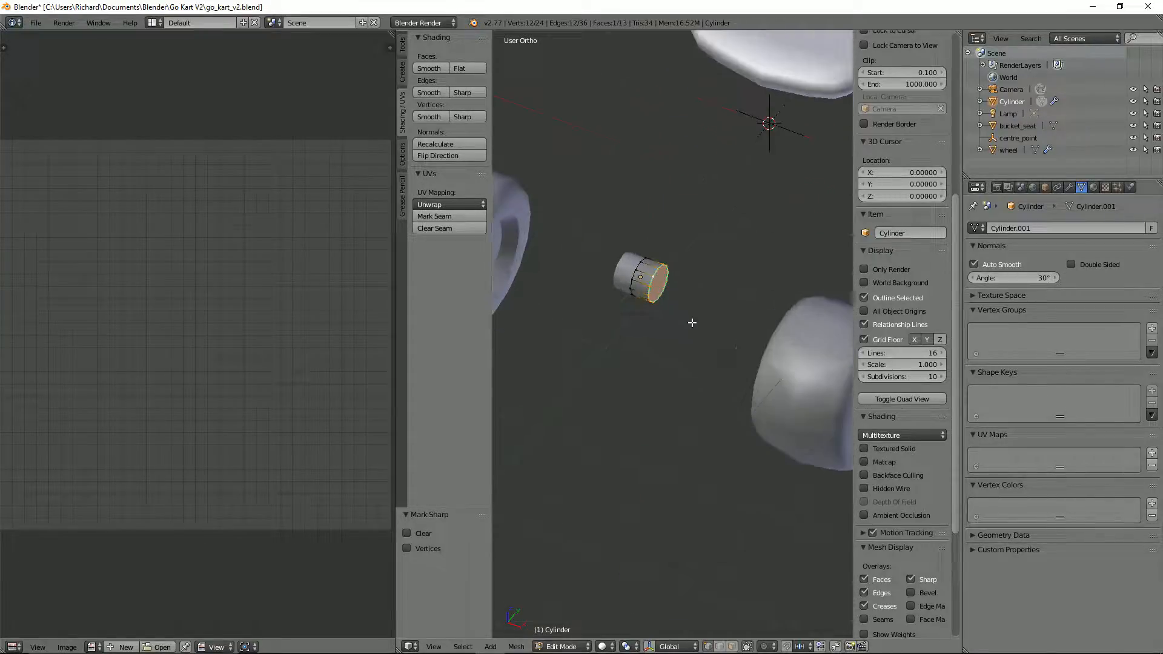
pyautogui.hotkey('ctrl', 'Tab')
pyautogui.click(666, 351)
pyautogui.press('x')
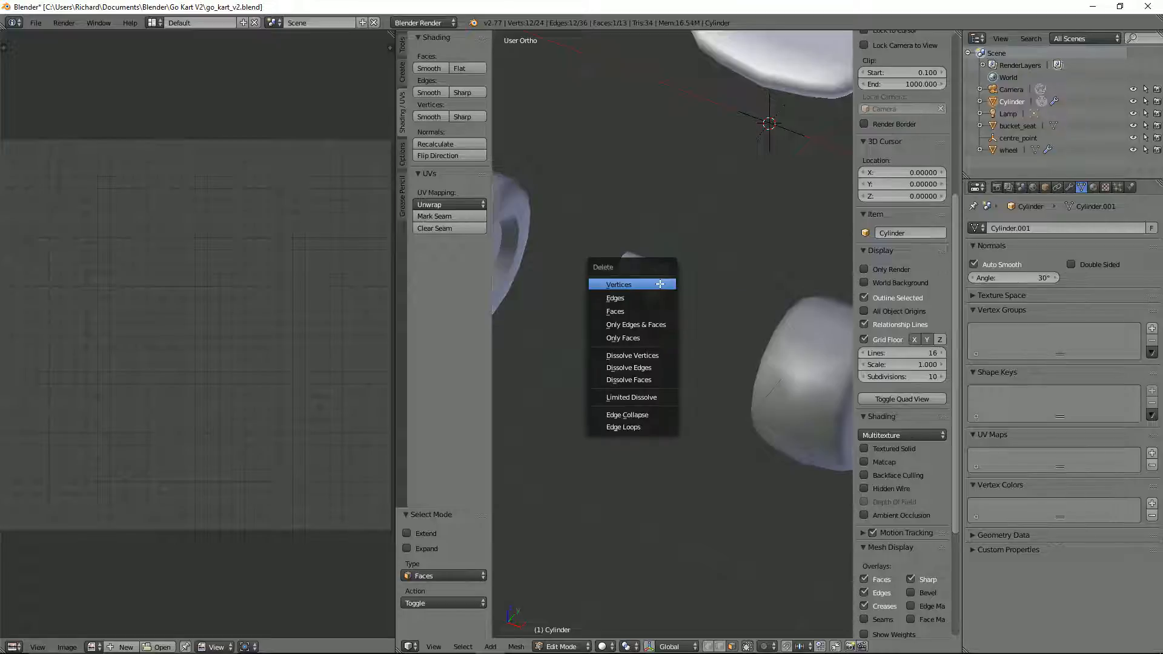
pyautogui.click(623, 311)
pyautogui.moveTo(665, 306); pyautogui.dragTo(736, 337, button='middle')
# Step: Extrude the open outer edge loop about 0.882 along the X axis to reach the front wheel
pyautogui.press('KP_7')
pyautogui.scroll(-5, 737, 341)
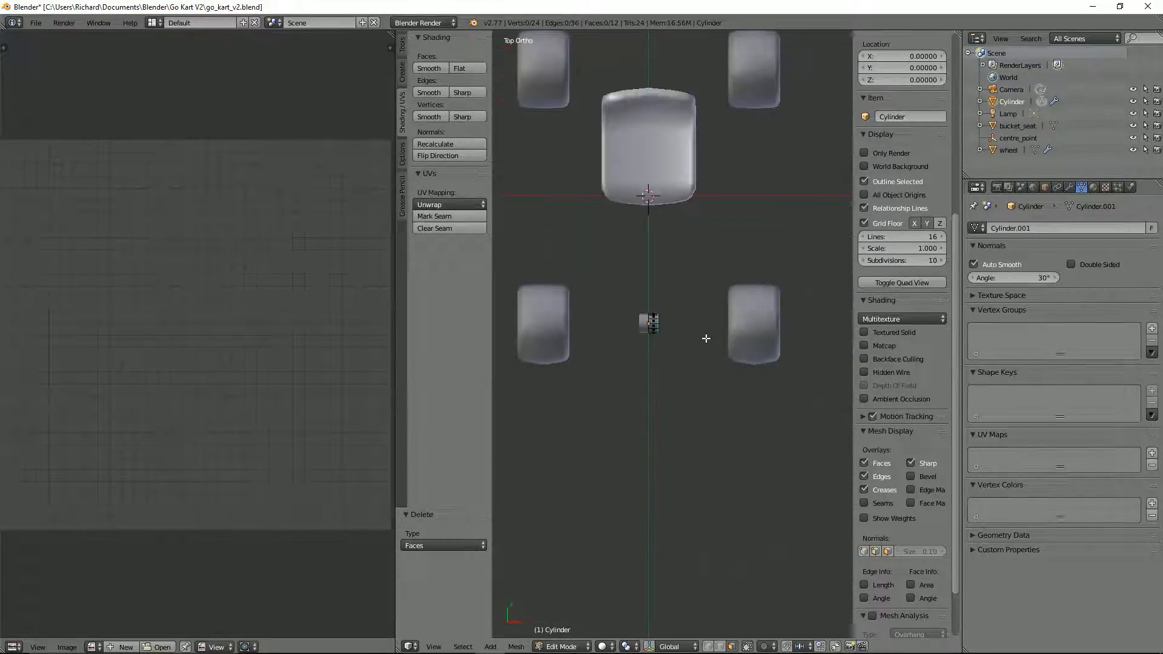
pyautogui.scroll(3, 706, 332)
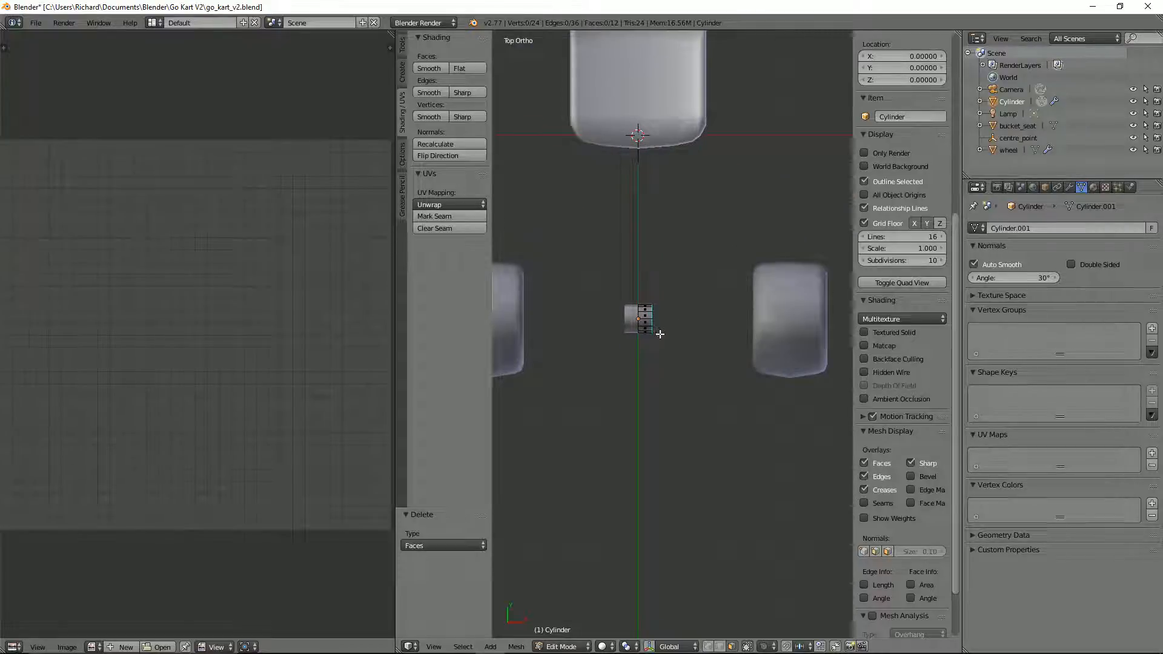
pyautogui.press('2')
pyautogui.keyDown('alt'); pyautogui.click(651, 316); pyautogui.keyUp('alt')
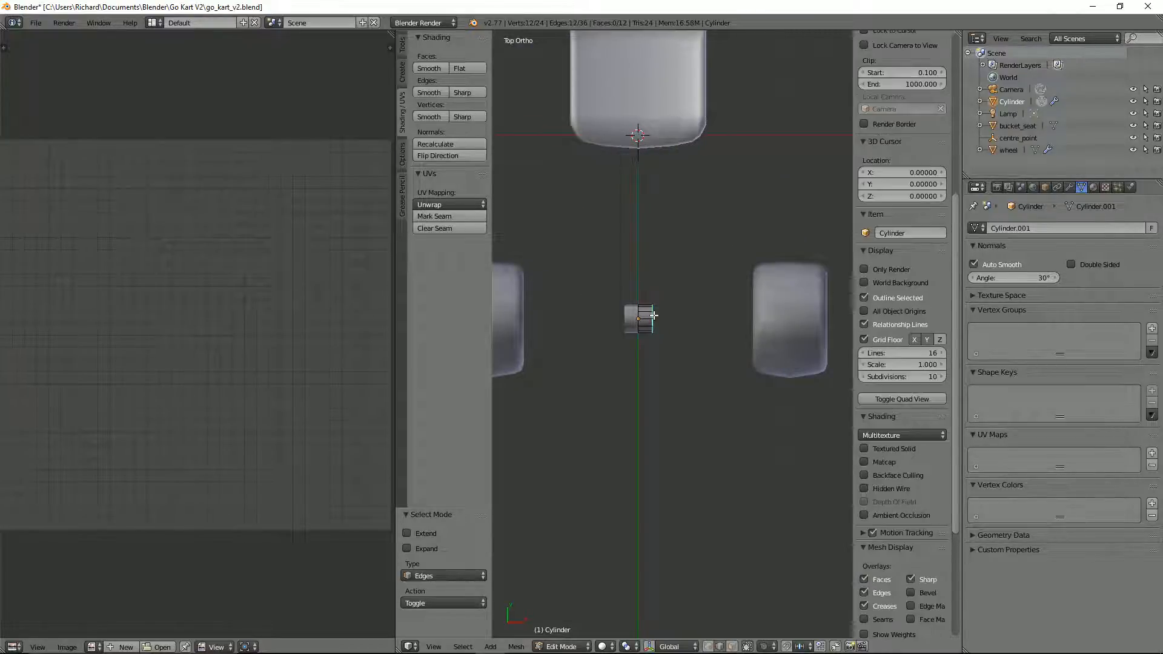
pyautogui.press('e')
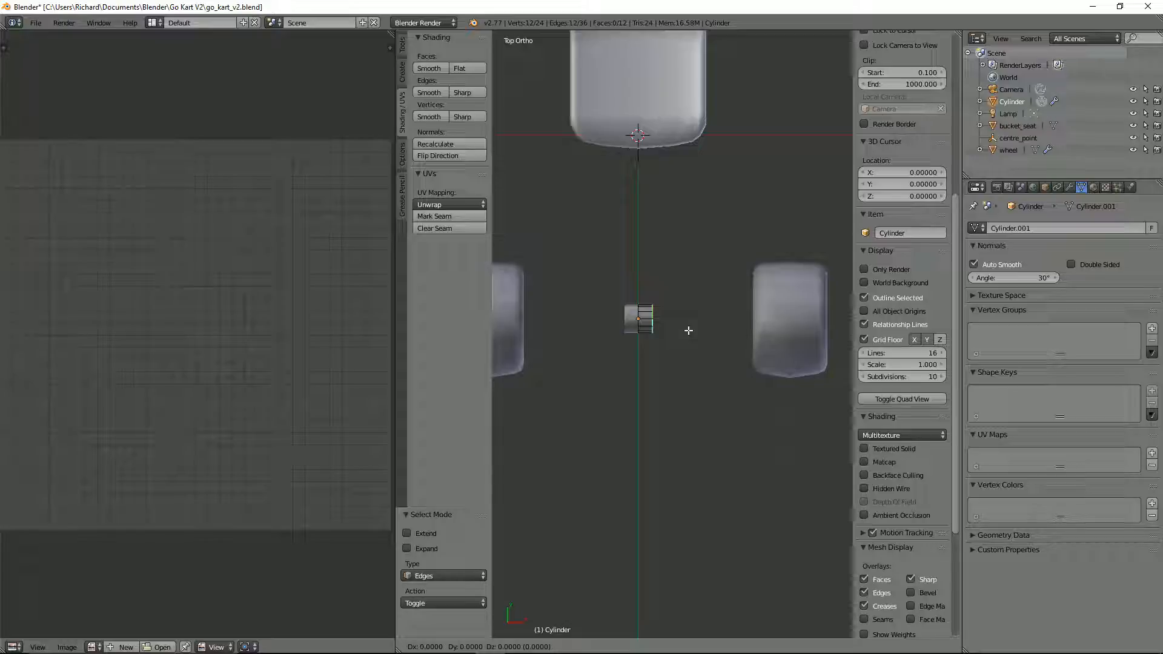
pyautogui.press('x')
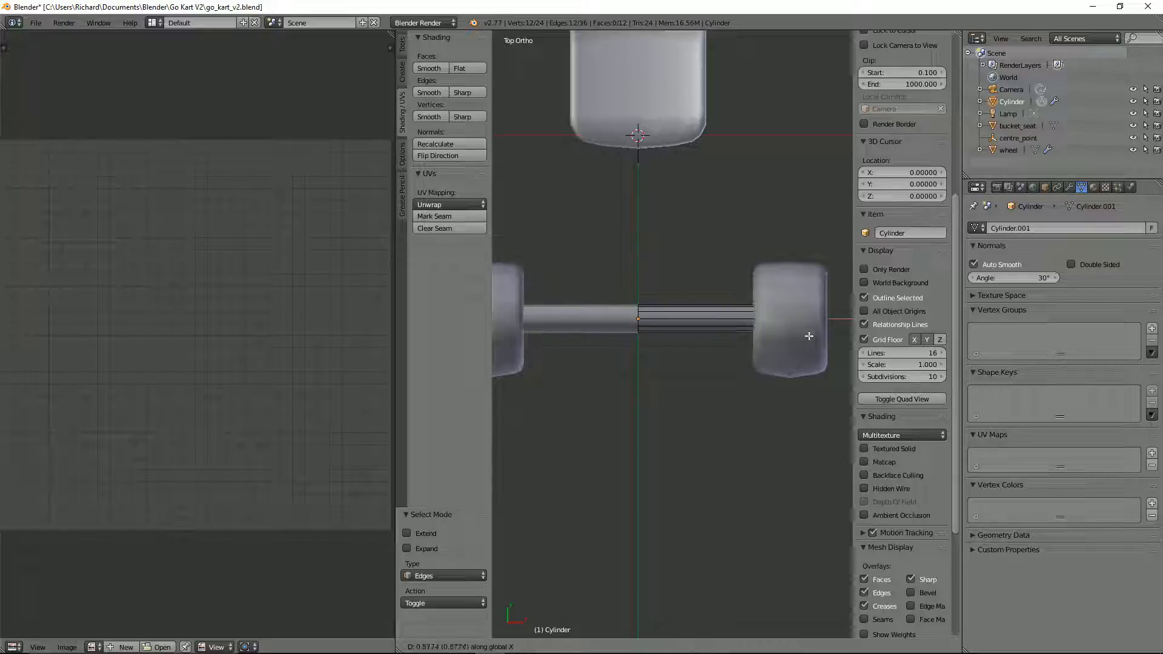
pyautogui.click(809, 336)
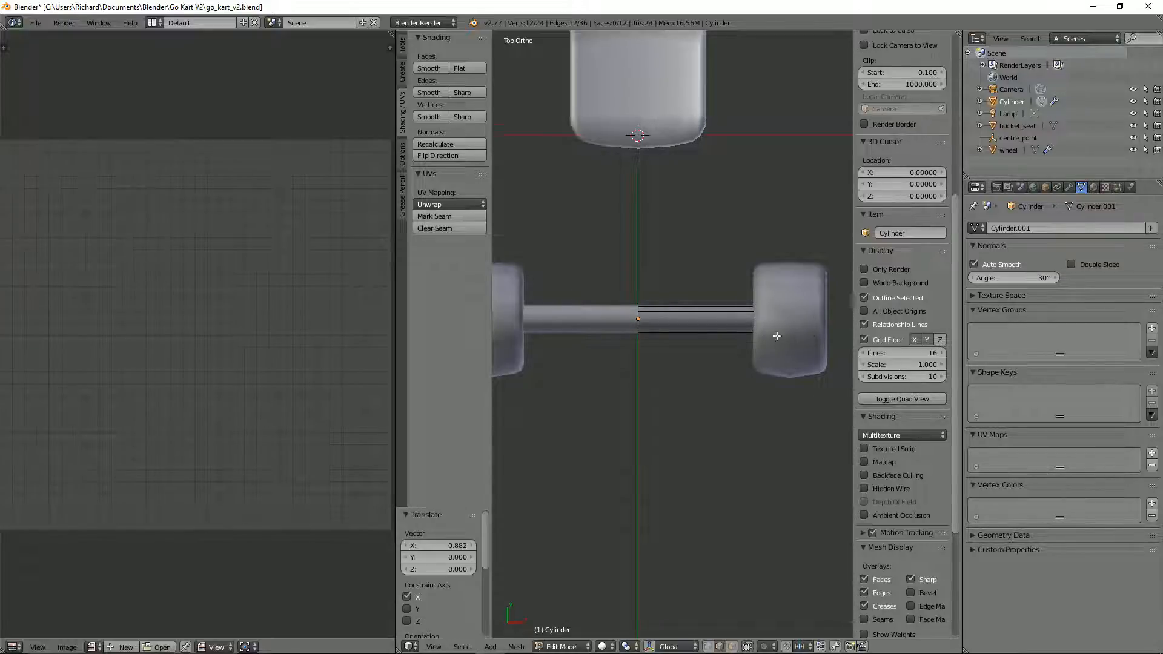
# Step: Set the axle's Auto Smooth angle to 180°
pyautogui.moveTo(773, 332); pyautogui.dragTo(752, 233, button='middle')
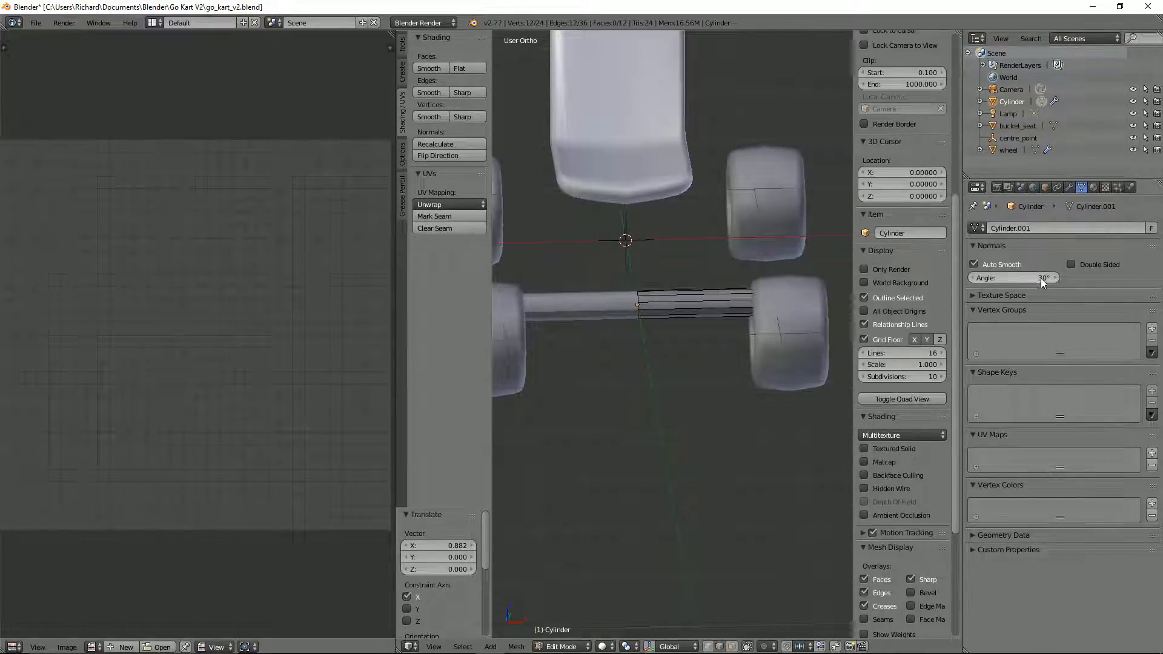
pyautogui.click(1041, 278)
pyautogui.write('180')
pyautogui.press('Return')
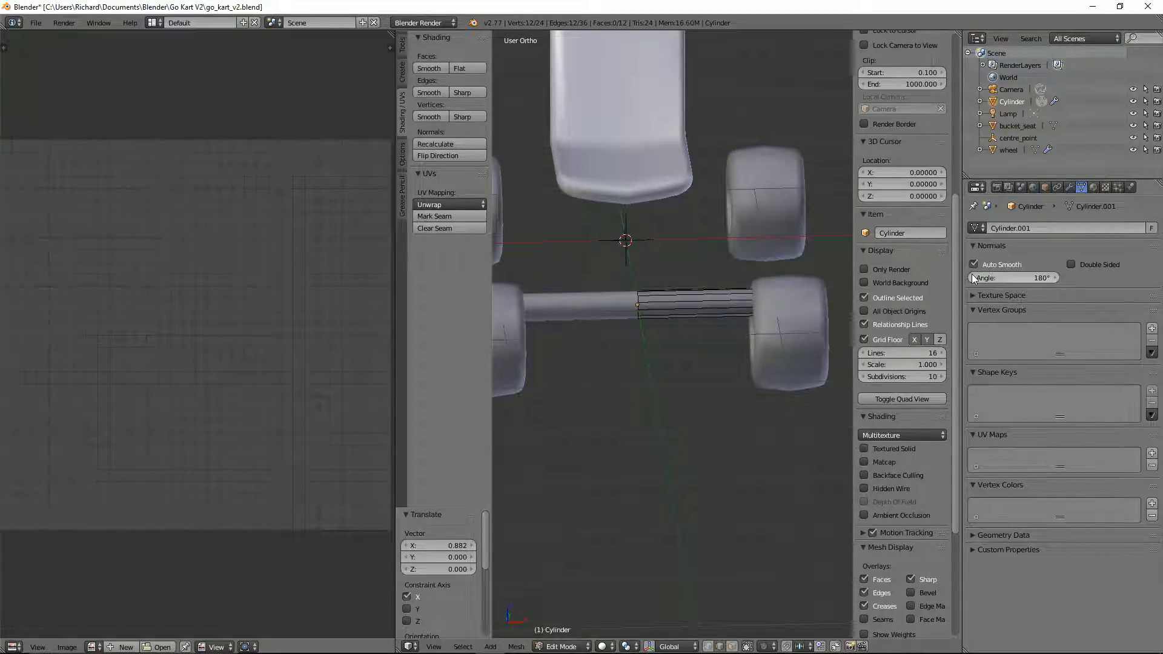
# Step: Move the whole axle mesh about -0.216 along the Z axis, to the height of the wheel centres
pyautogui.scroll(-3, 604, 304)
pyautogui.moveTo(604, 304); pyautogui.dragTo(632, 371, button='middle')
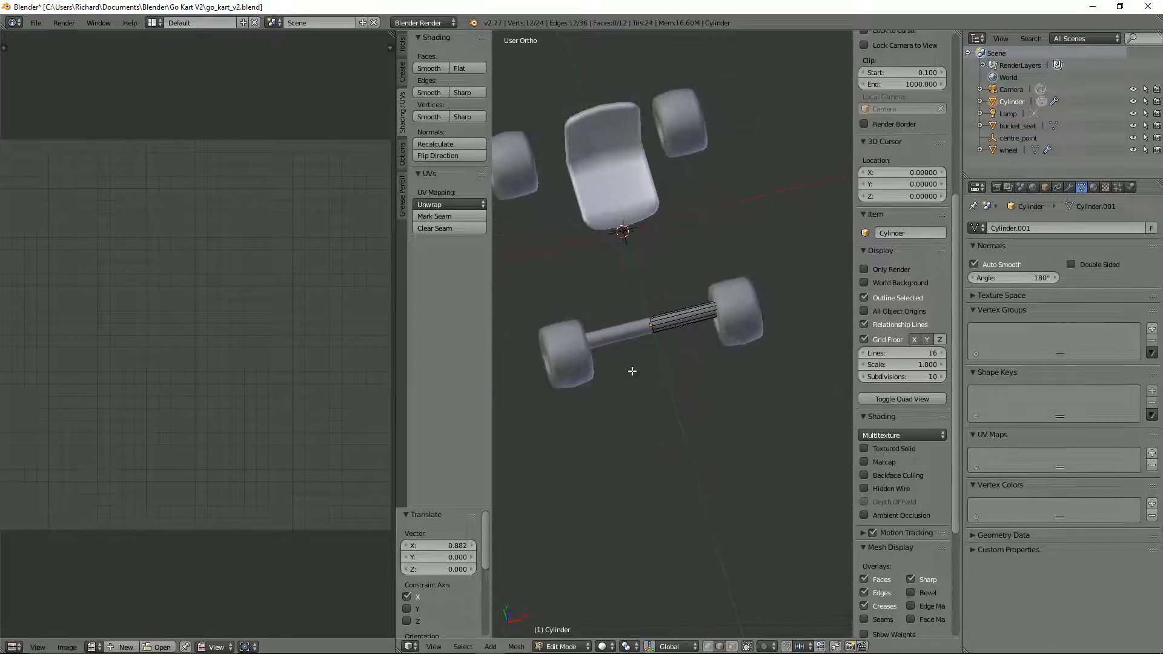
pyautogui.press('KP_1')
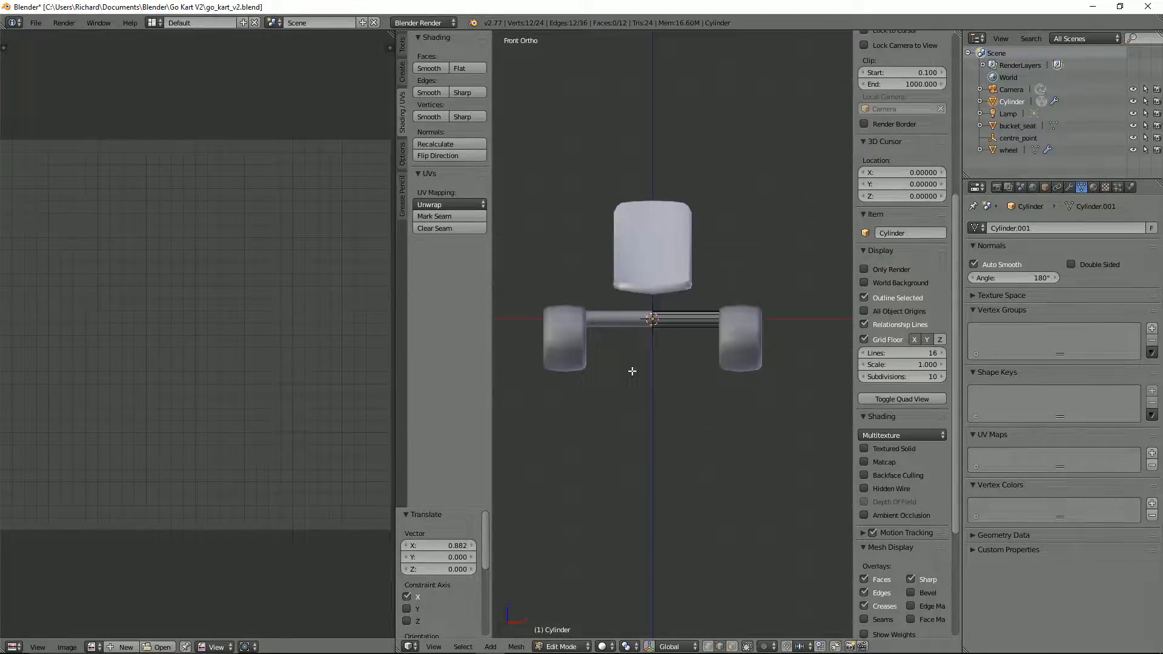
pyautogui.scroll(6, 632, 371)
pyautogui.scroll(-3, 633, 367)
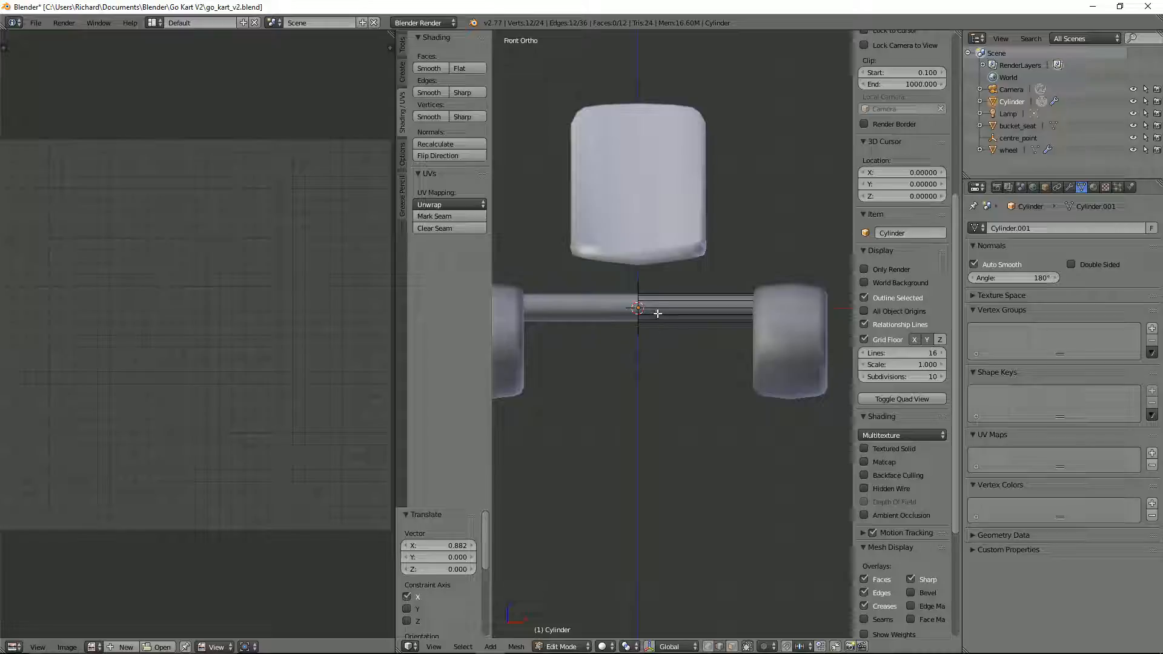
pyautogui.press('a')
pyautogui.press('g')
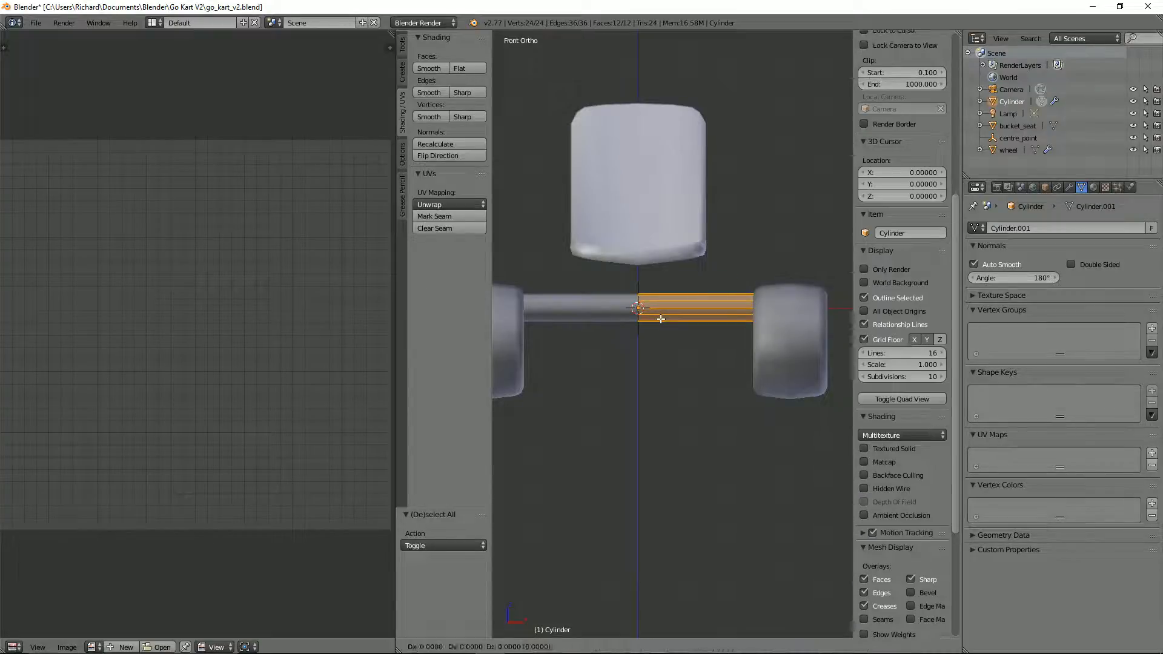
pyautogui.press('z')
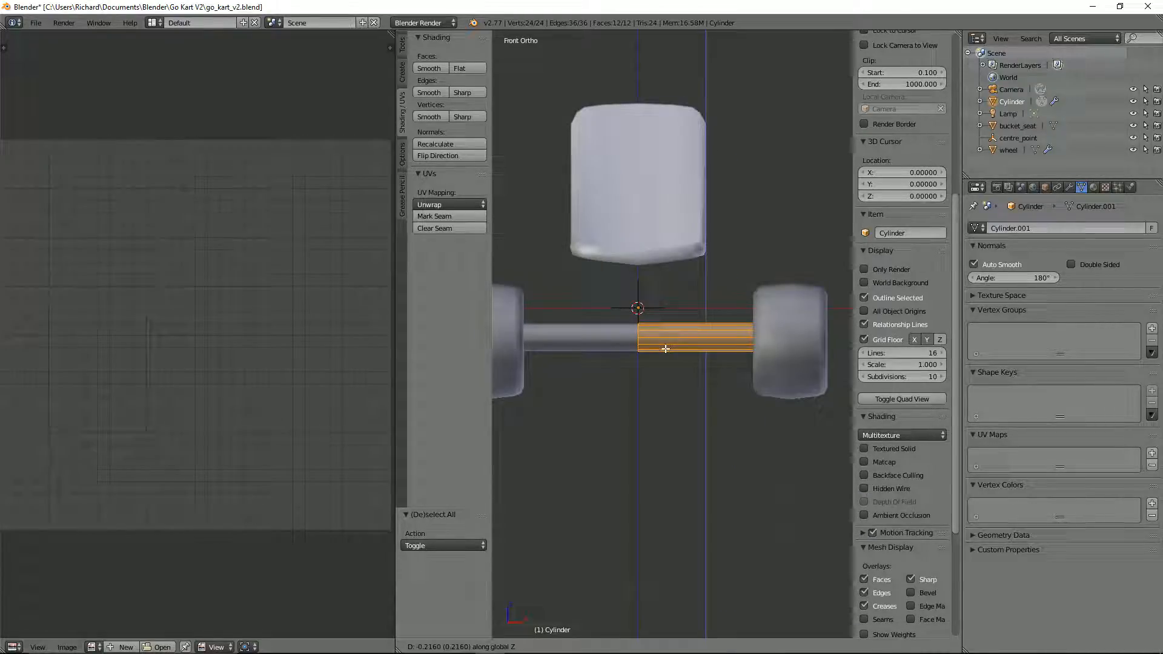
pyautogui.click(665, 349)
# Step: Move the axle mesh about 0.031 along the Y axis to centre it between the front wheels
pyautogui.press('KP_7')
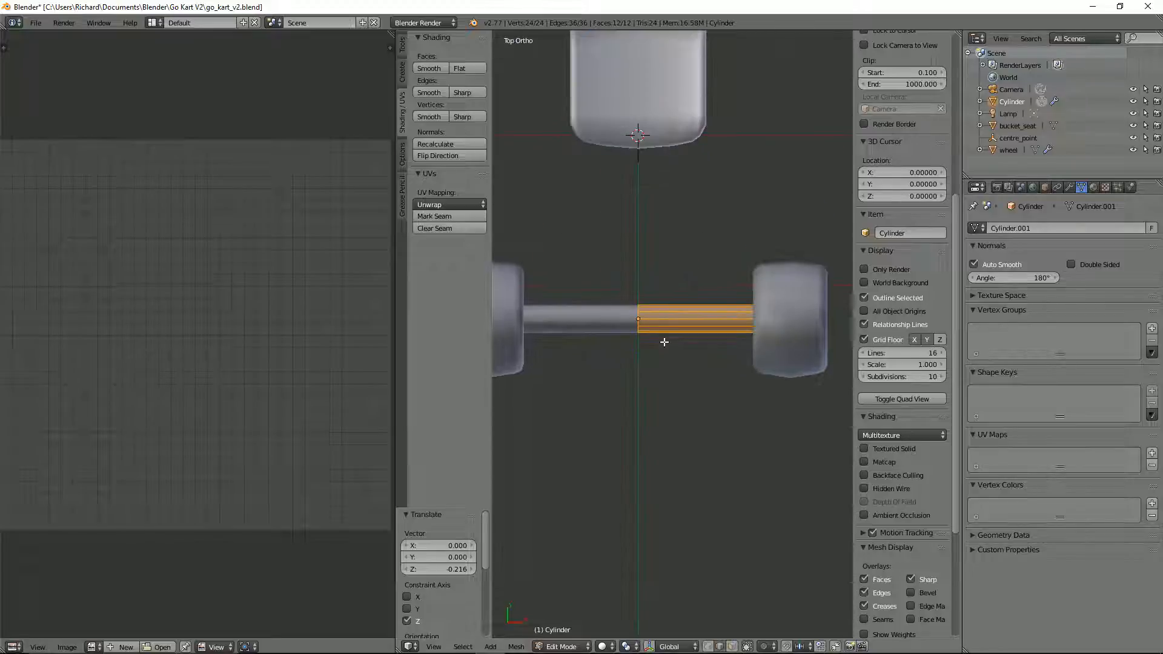
pyautogui.press('g')
pyautogui.press('y')
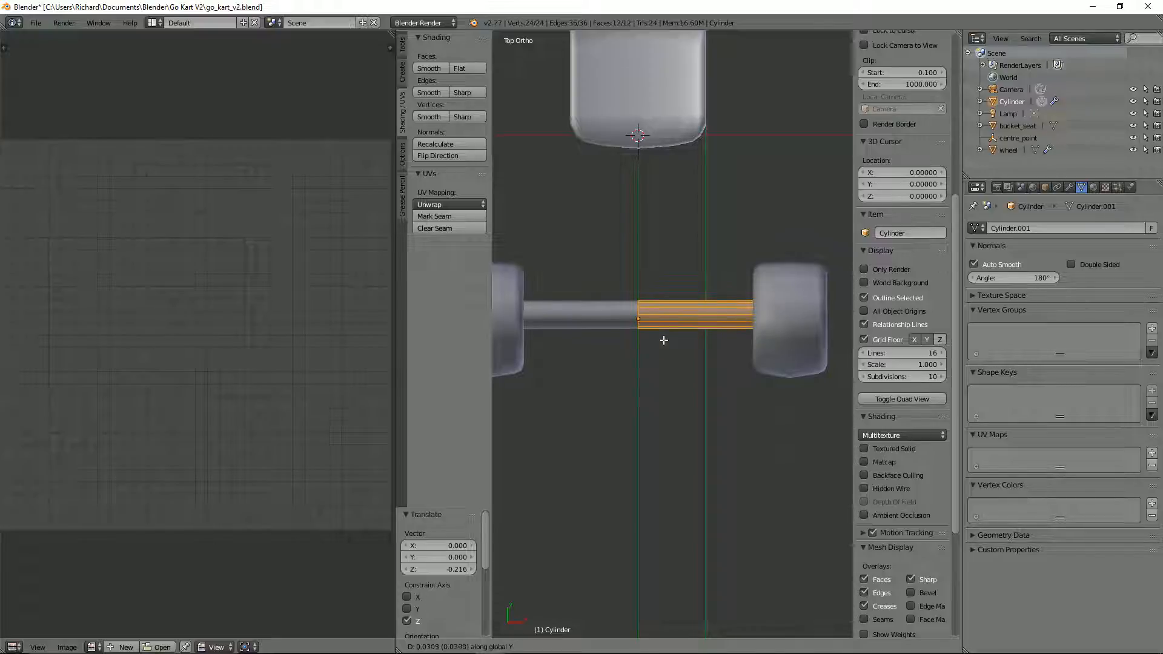
pyautogui.click(663, 339)
# Step: Thin the whole axle mesh by scaling it to about 0.476 on the Y and Z axes, excluding X
pyautogui.press('KP_1')
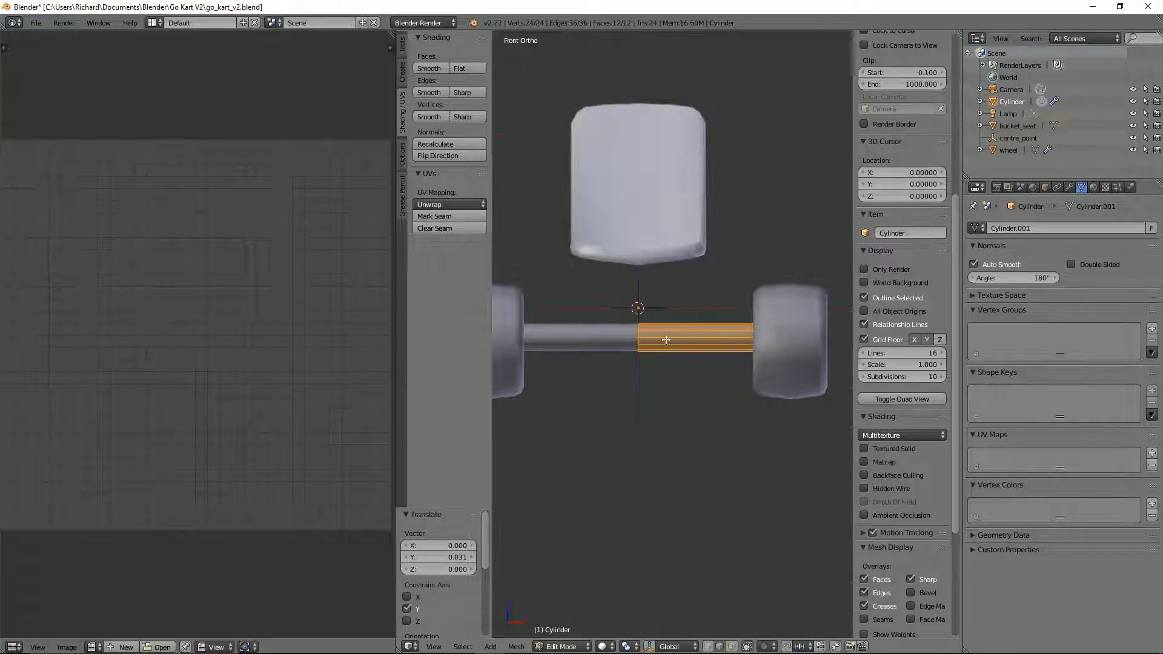
pyautogui.press('s')
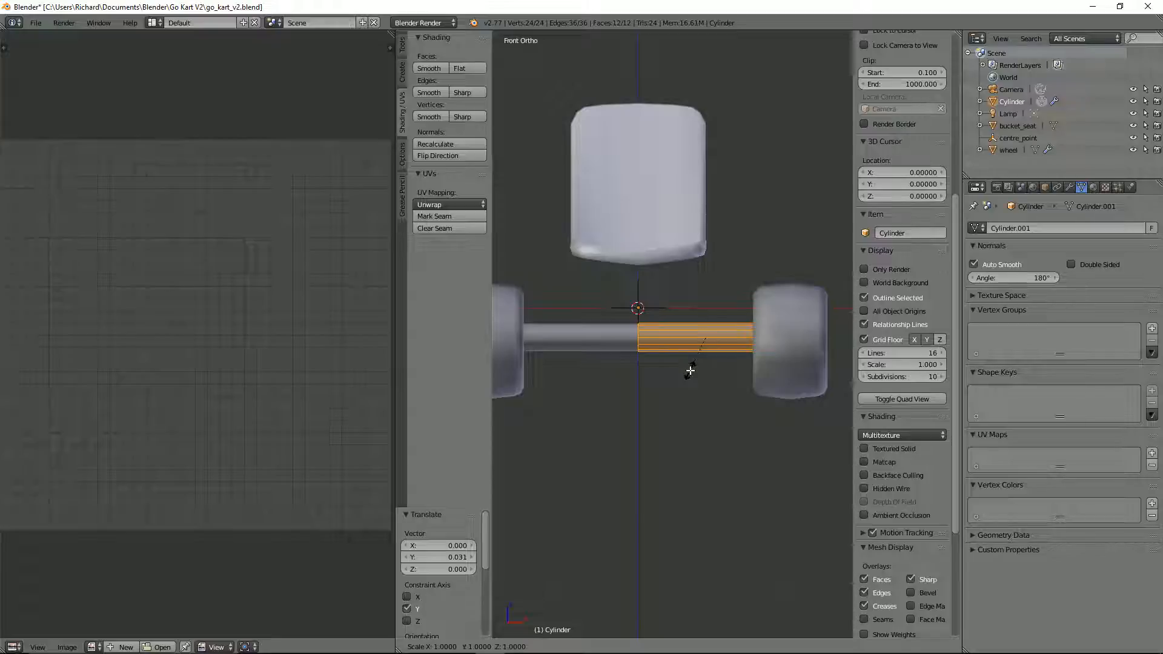
pyautogui.hotkey('shift', 'x')
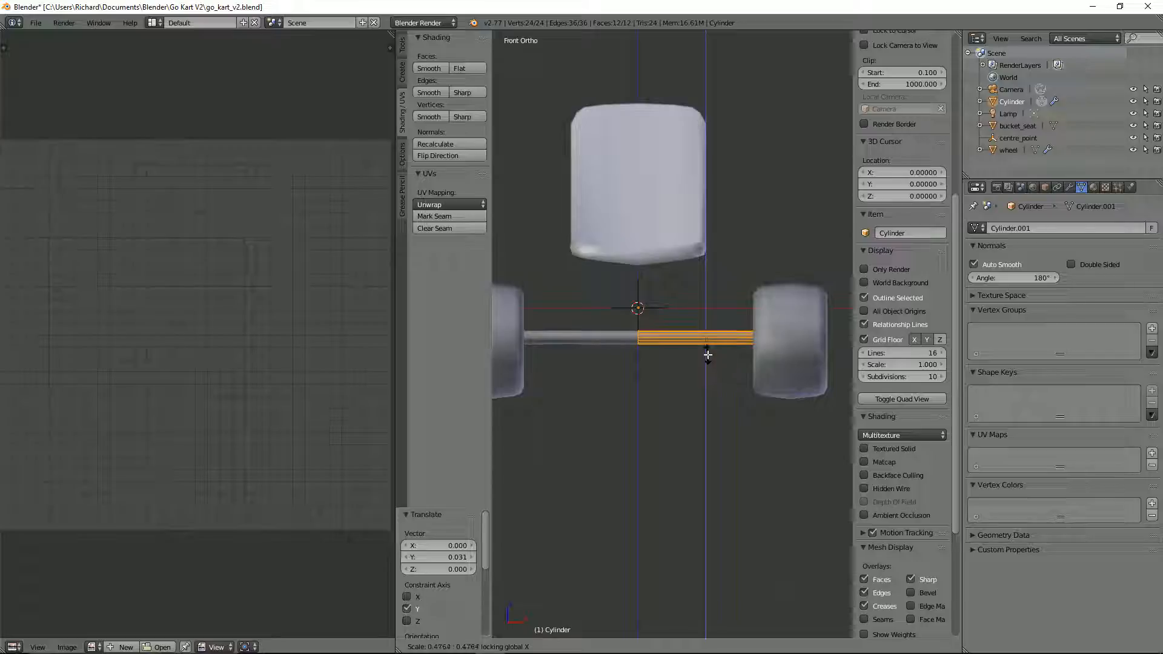
pyautogui.click(707, 355)
# Step: Move the axle mesh about -0.025 along the Y axis towards the centre of the front wheel
pyautogui.moveTo(708, 356); pyautogui.dragTo(494, 388, button='middle')
pyautogui.scroll(2, 616, 348)
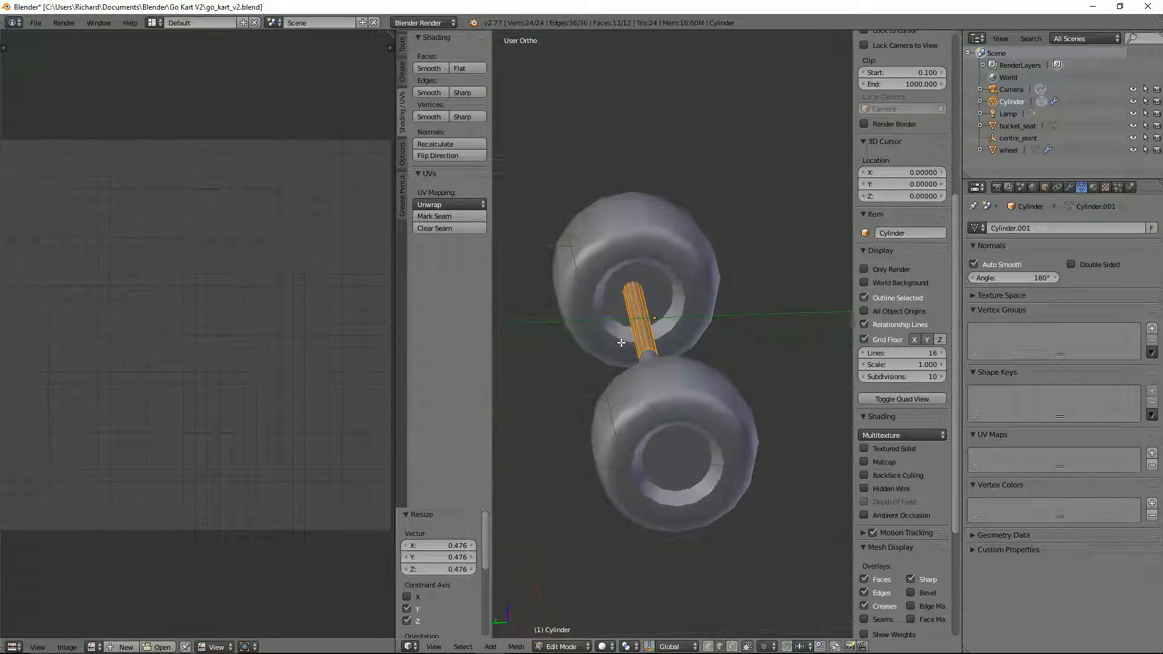
pyautogui.moveTo(623, 348); pyautogui.dragTo(674, 286, button='middle')
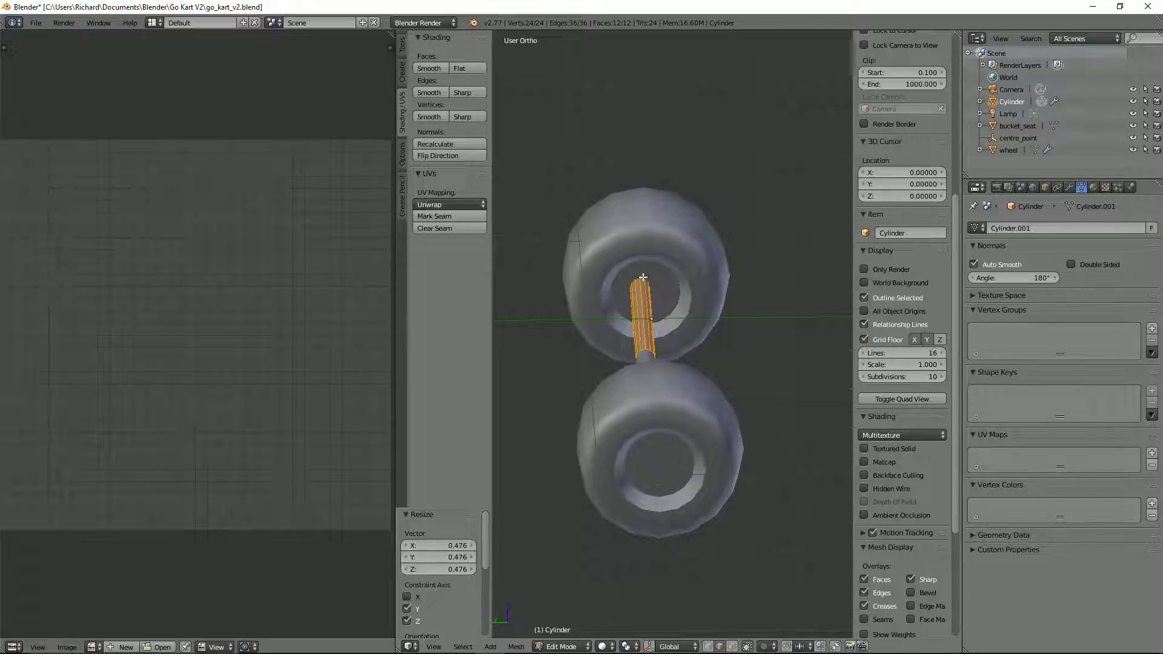
pyautogui.press('g')
pyautogui.press('y')
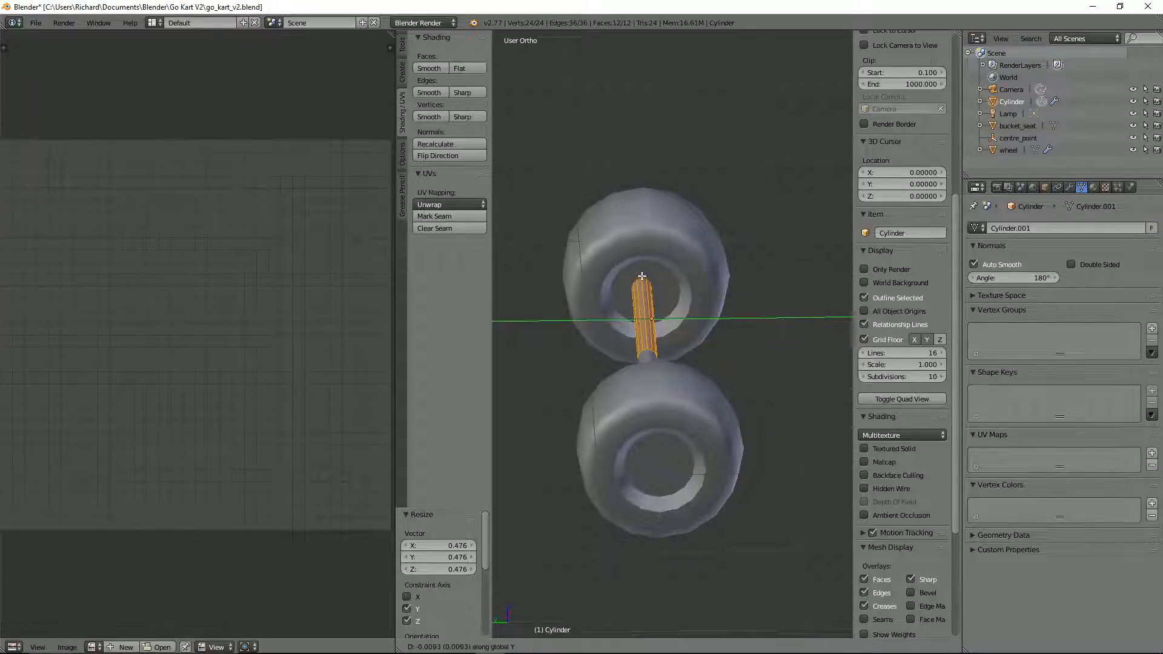
pyautogui.click(609, 273)
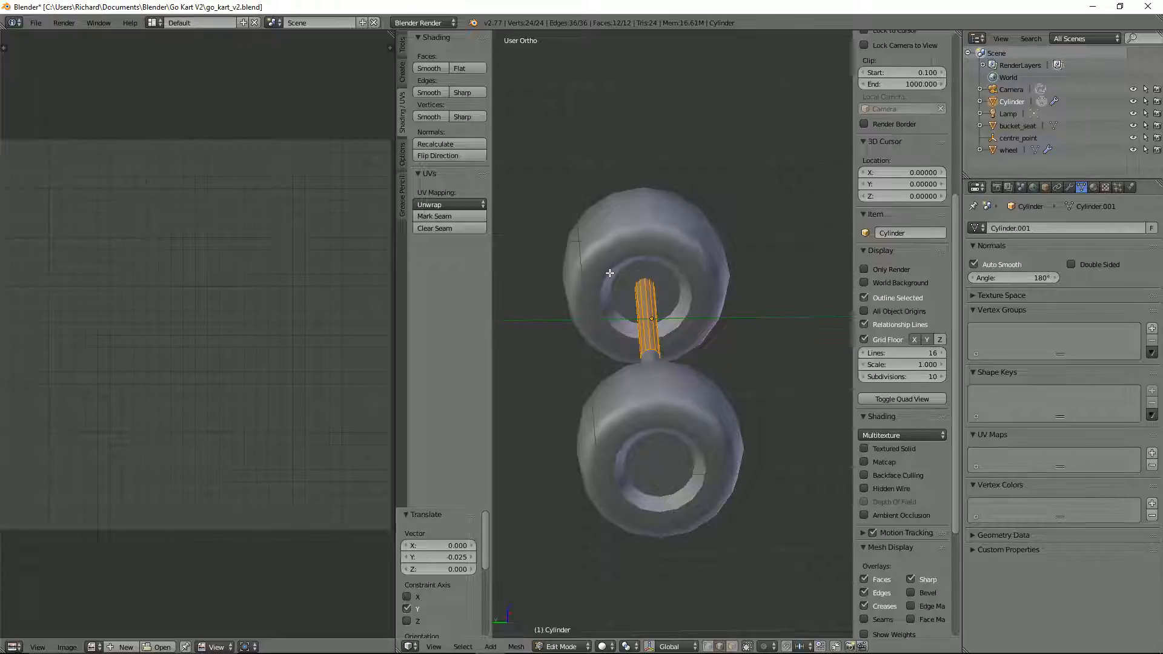
# Step: Centre the axle mesh on the wheel hub in a wireframe side view, moving it about -0.002 in Y and -0.027 in Z
pyautogui.press('KP_3')
pyautogui.press('z')
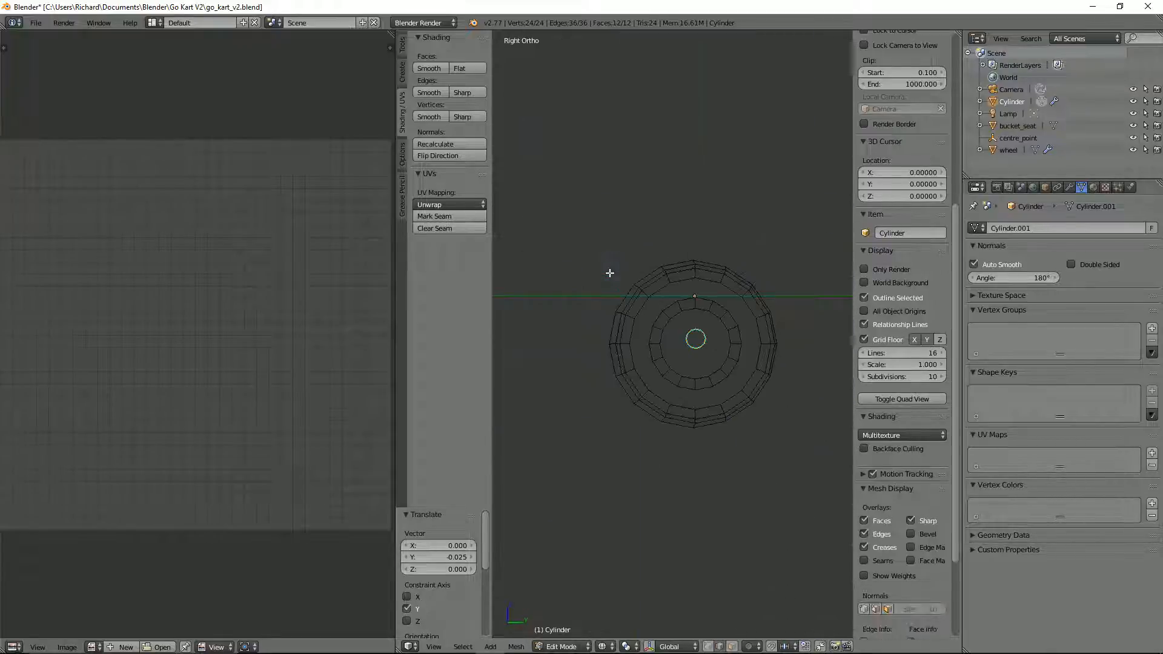
pyautogui.scroll(2, 699, 363)
pyautogui.keyDown('shift'); pyautogui.moveTo(722, 374); pyautogui.dragTo(660, 307, button='middle'); pyautogui.keyUp('shift')
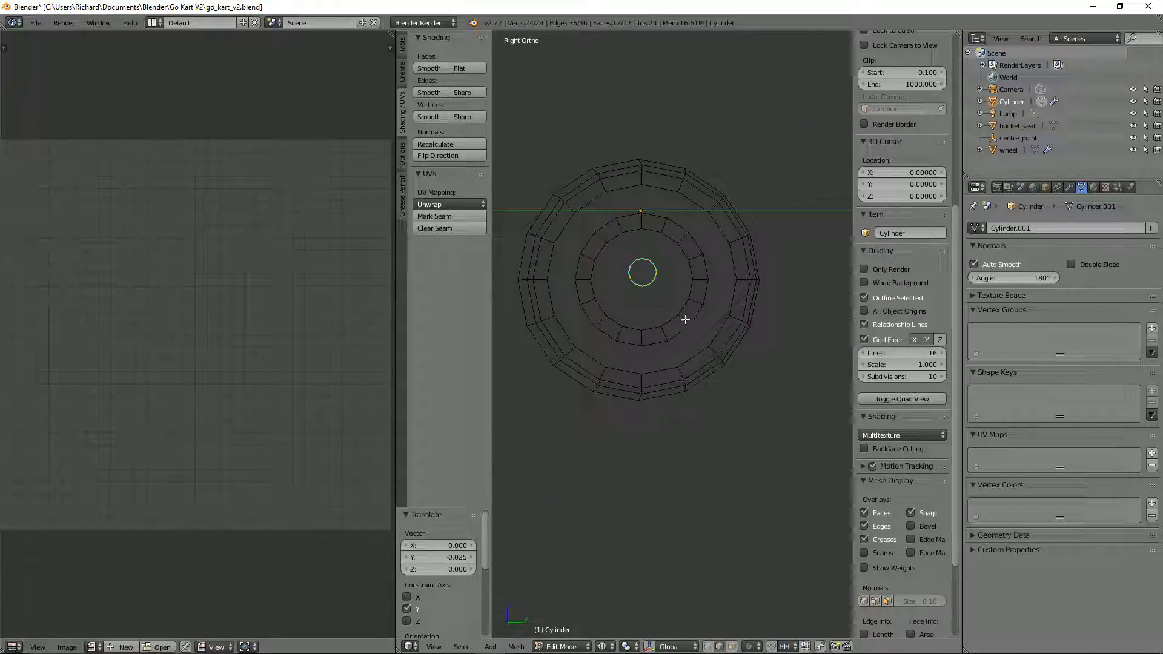
pyautogui.scroll(1, 687, 320)
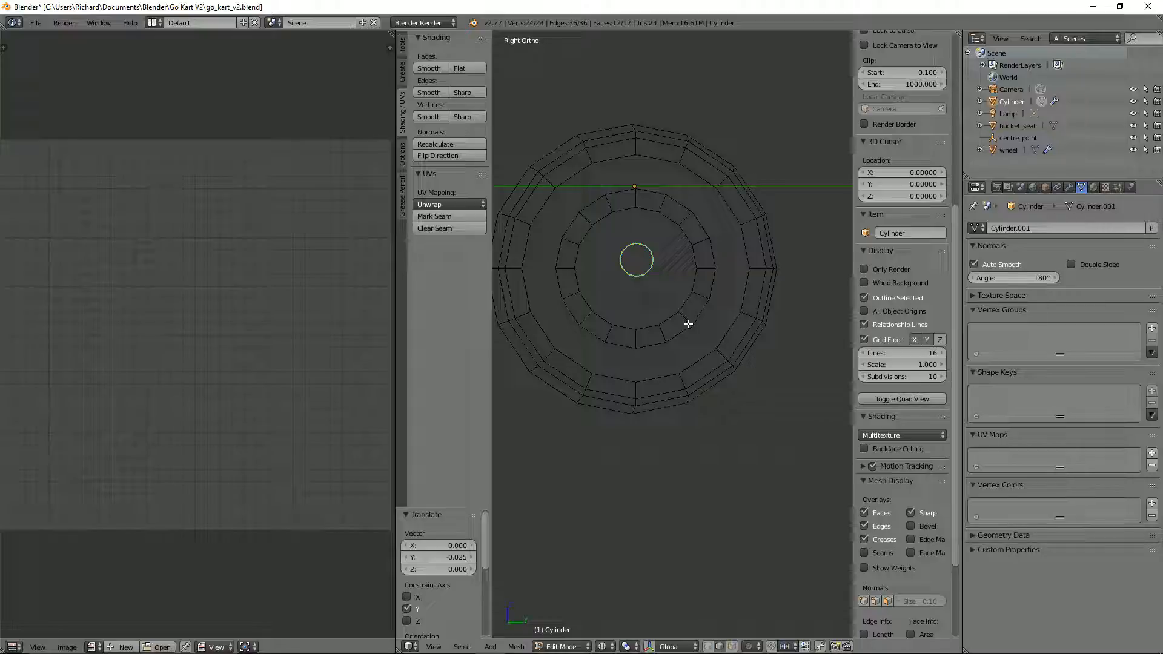
pyautogui.press('g')
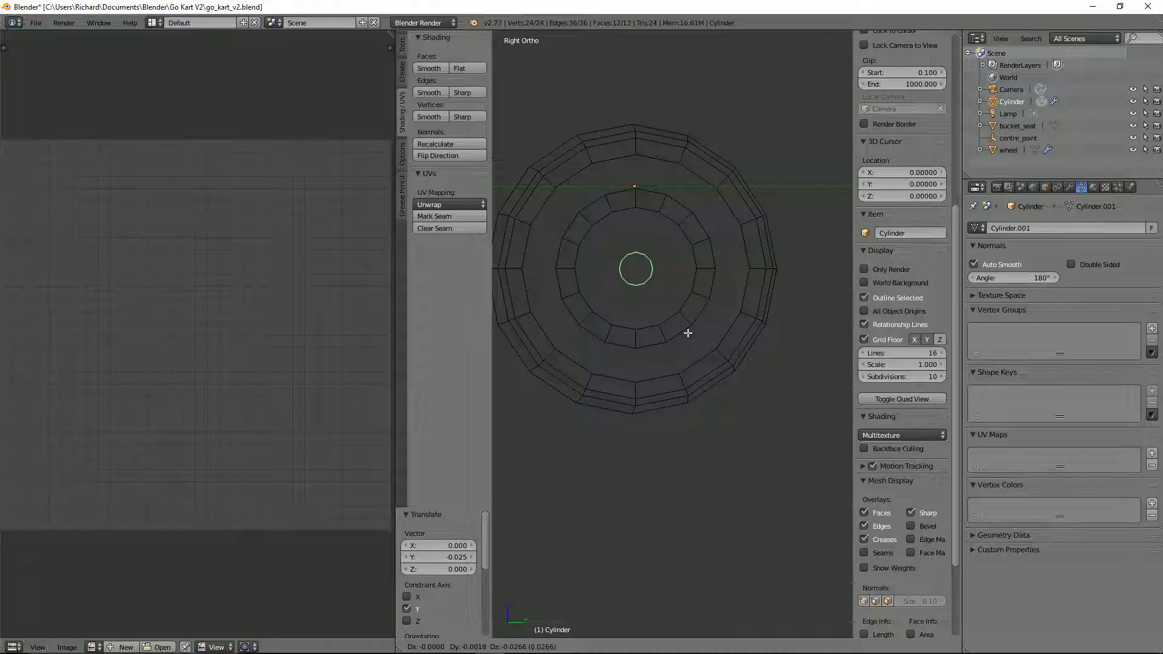
pyautogui.click(687, 332)
# Step: Add a second Mirror modifier to the axle object, mirroring only on the Y axis about centre_point, to create the rear axle
pyautogui.press('KP_7')
pyautogui.scroll(-4, 669, 321)
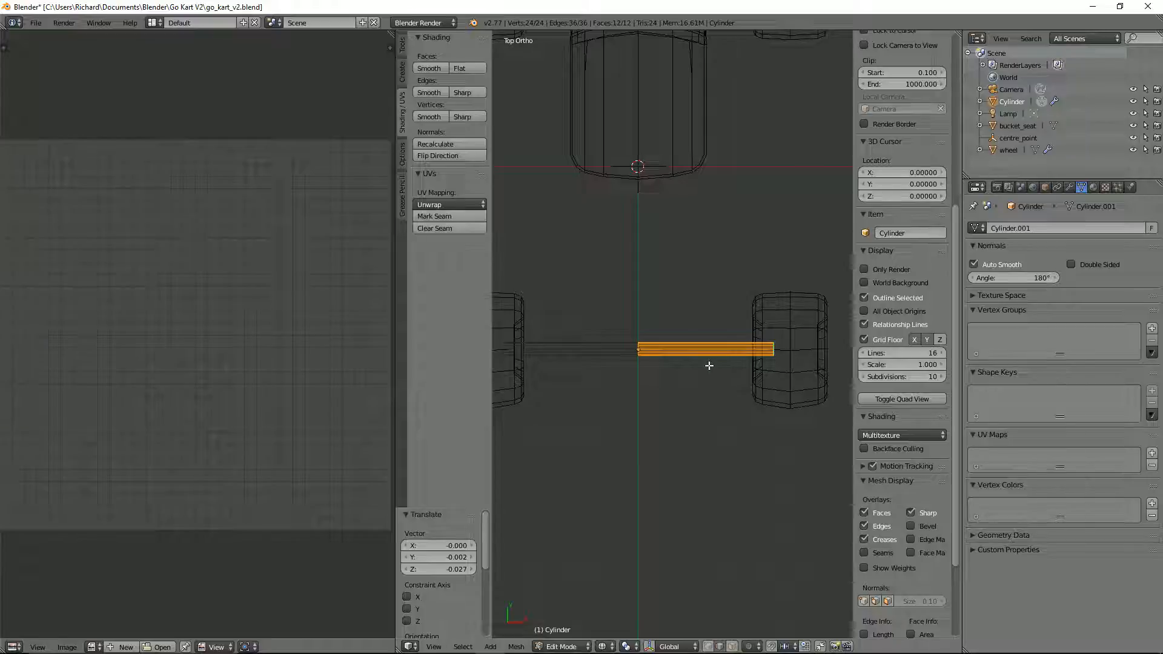
pyautogui.press('z')
pyautogui.moveTo(698, 363); pyautogui.dragTo(792, 358, button='middle')
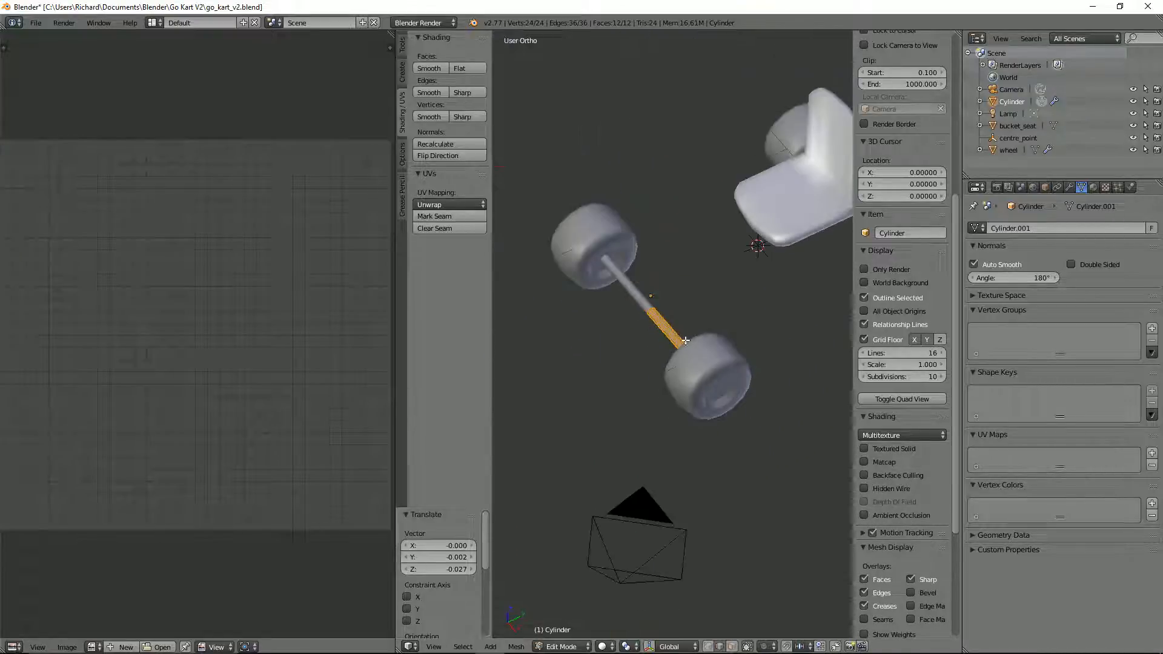
pyautogui.scroll(-2, 820, 356)
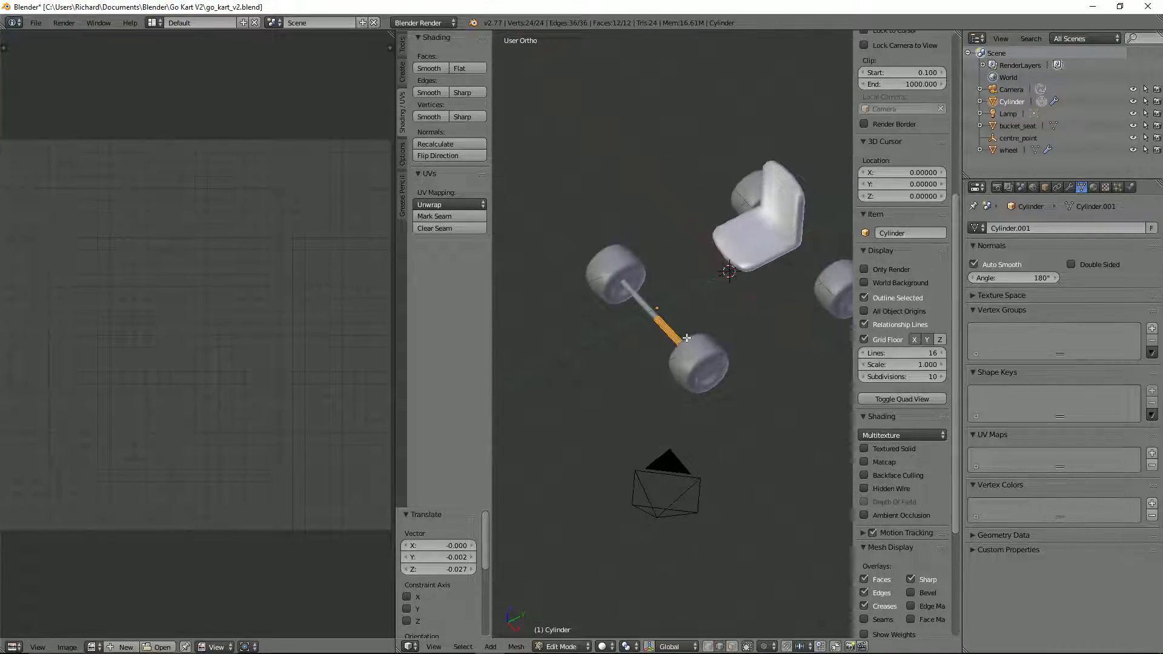
pyautogui.press('Tab')
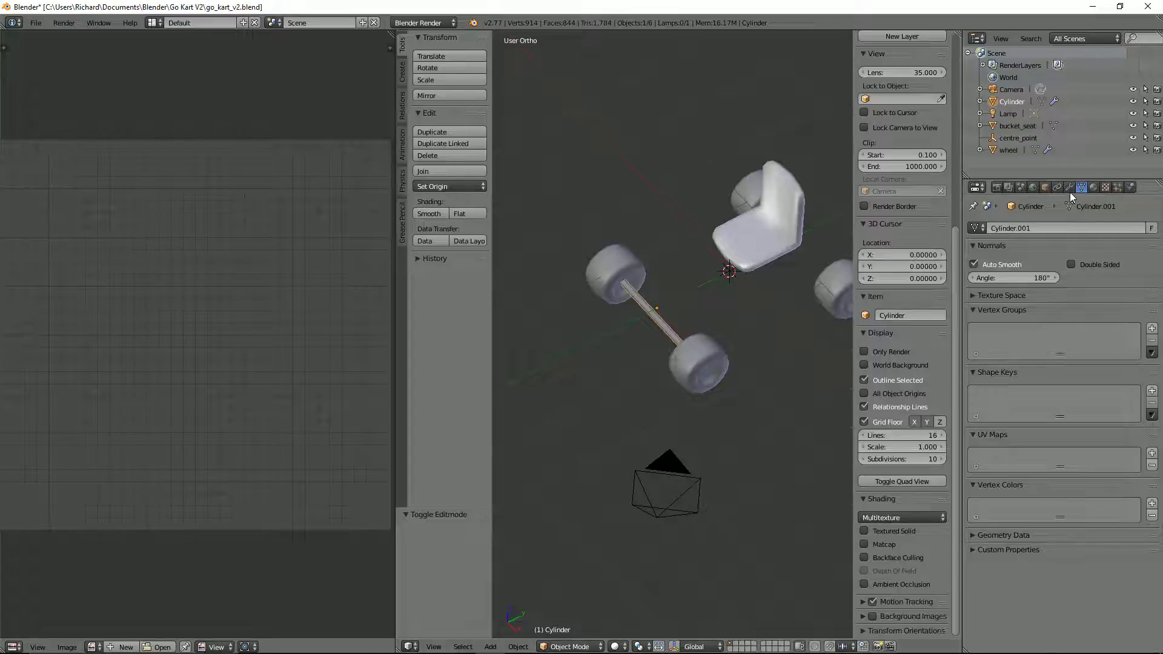
pyautogui.click(1069, 187)
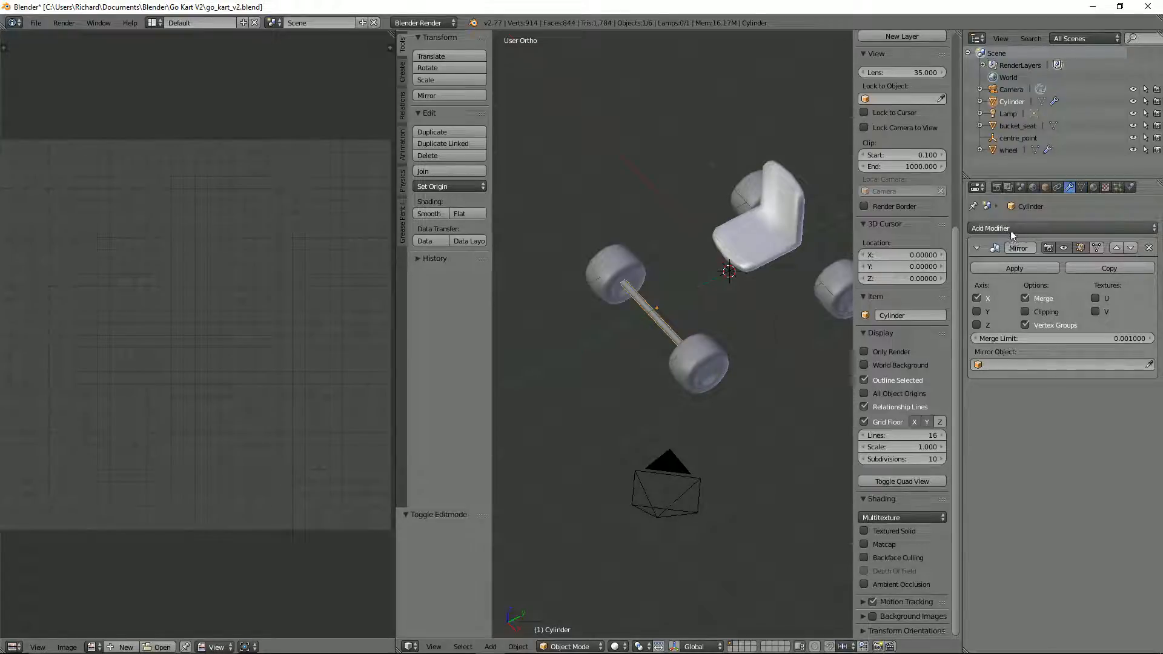
pyautogui.click(1010, 230)
pyautogui.click(952, 349)
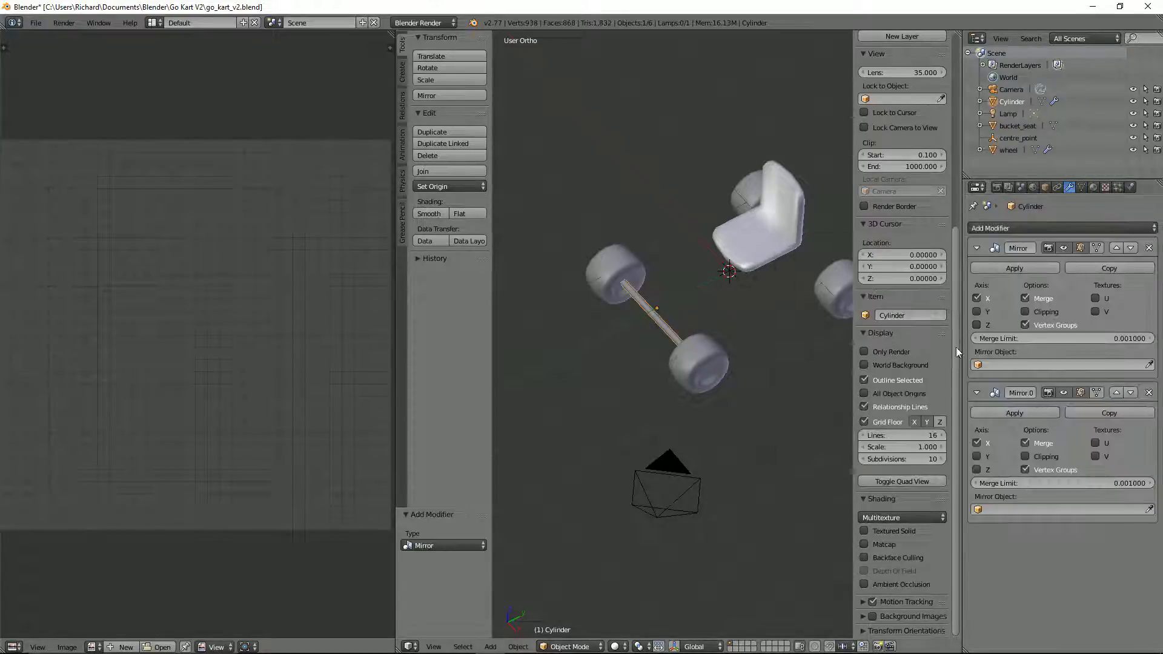
pyautogui.click(981, 457)
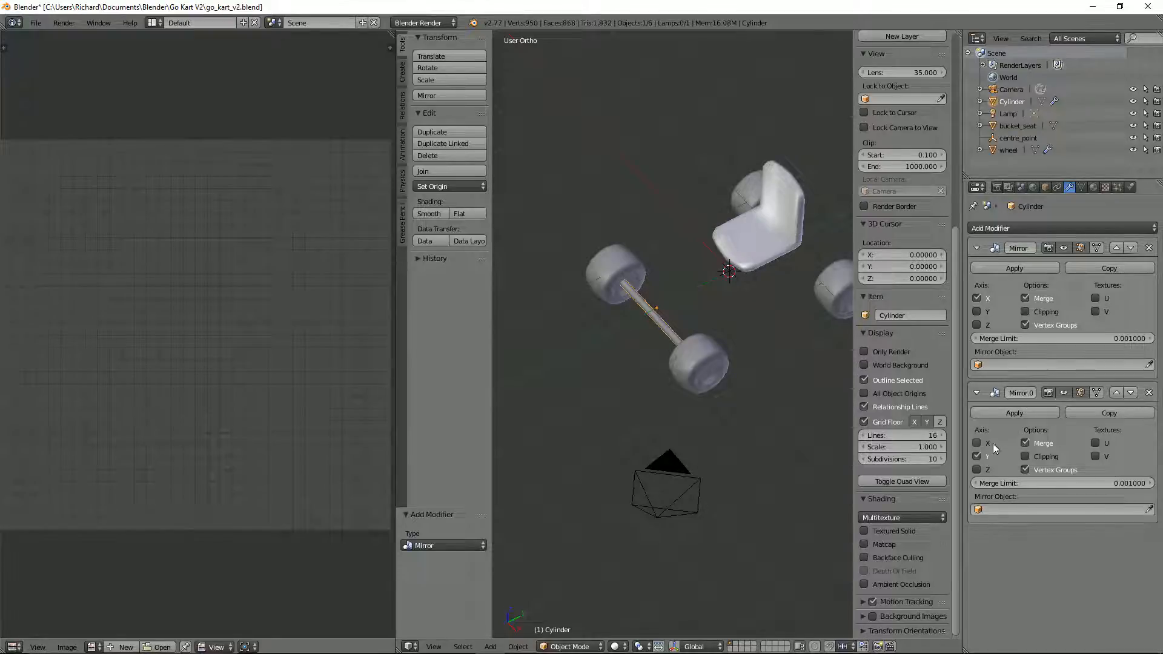
pyautogui.click(1029, 509)
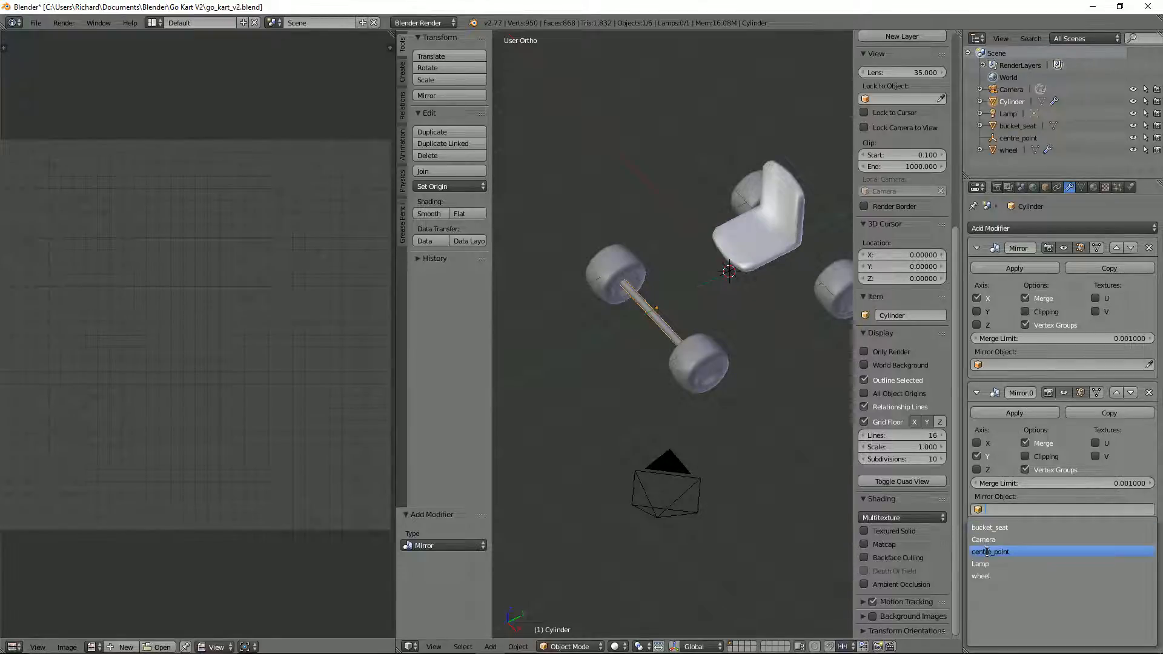
pyautogui.click(1008, 551)
# Step: Duplicate the axle object in place and remove both Mirror modifiers from the copy
pyautogui.press('KP_8')
pyautogui.press('KP_8')
pyautogui.press('KP_8')
pyautogui.press('KP_6')
pyautogui.press('KP_6')
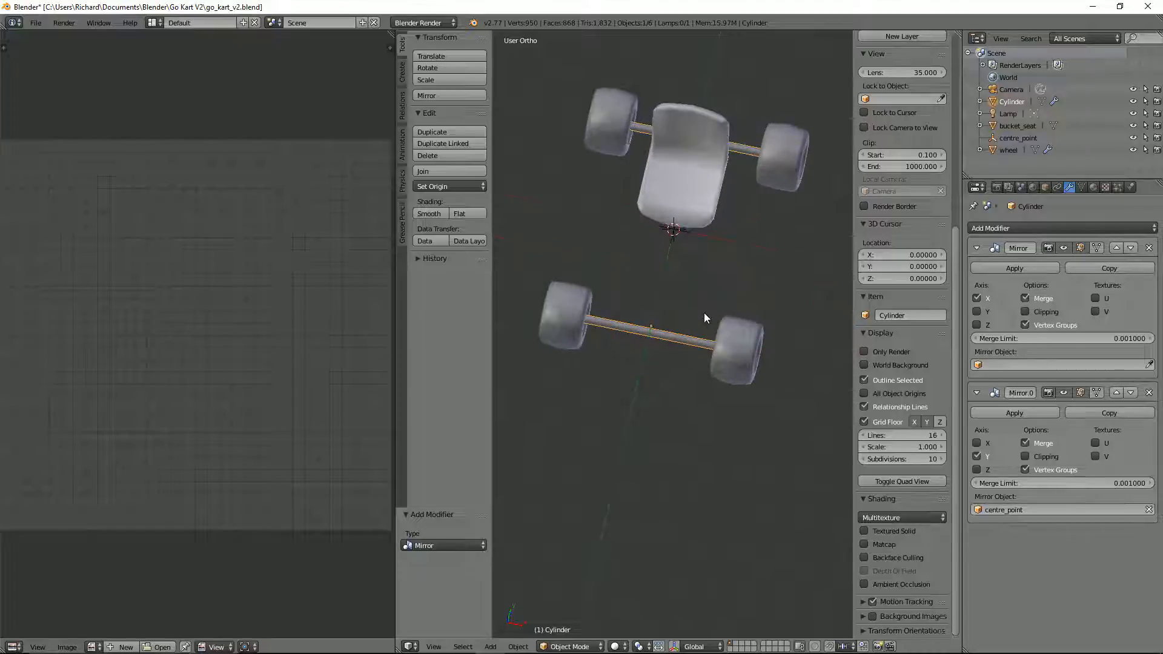
pyautogui.moveTo(703, 311); pyautogui.dragTo(703, 243, button='middle')
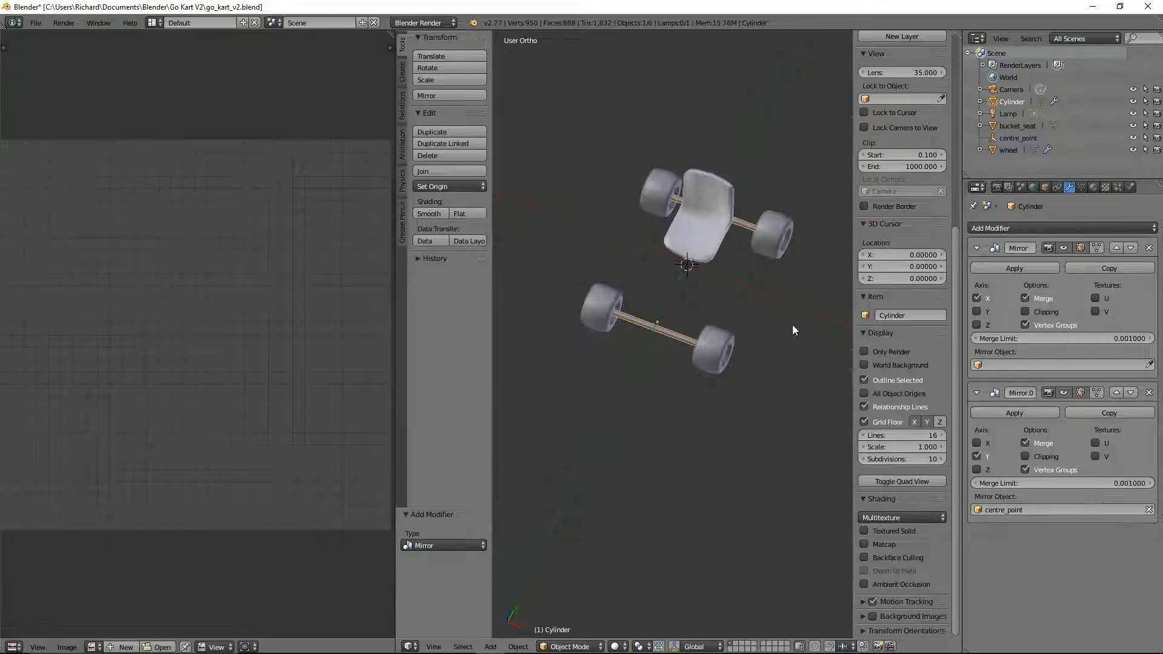
pyautogui.hotkey('shift', 'd')
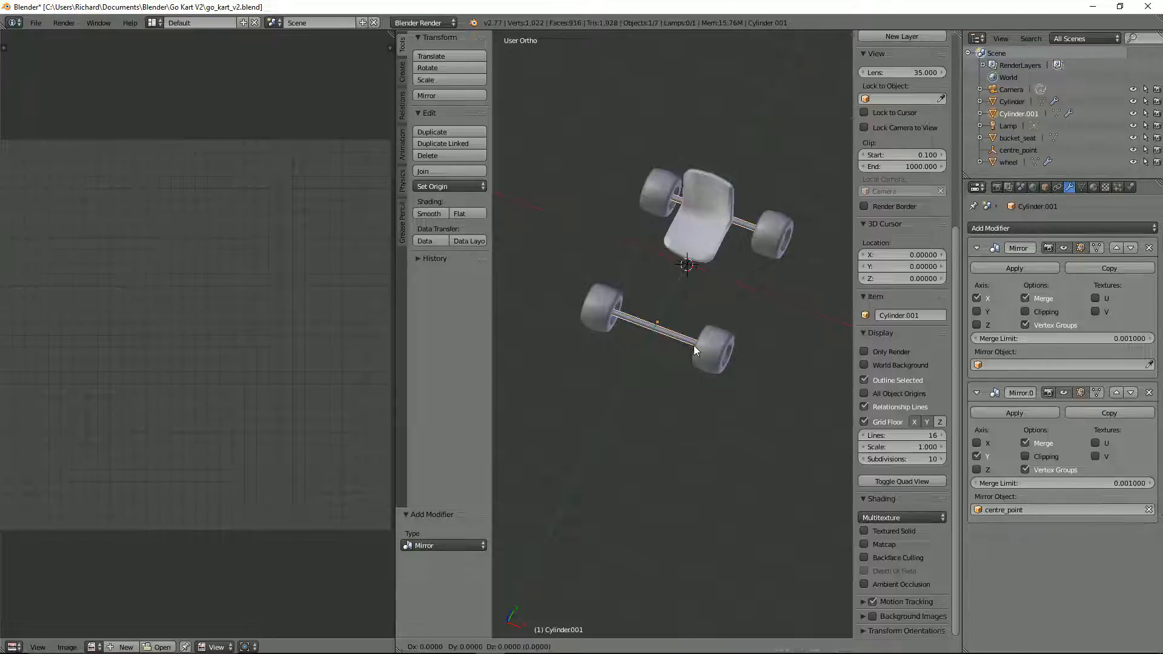
pyautogui.rightClick(693, 345)
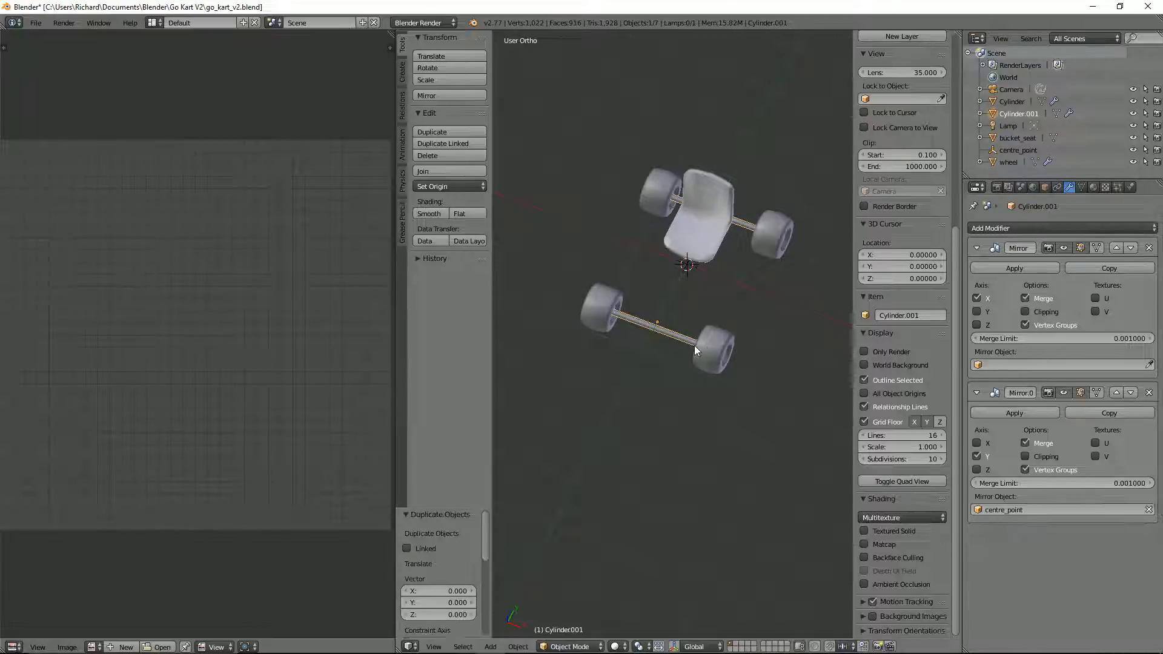
pyautogui.click(1150, 250)
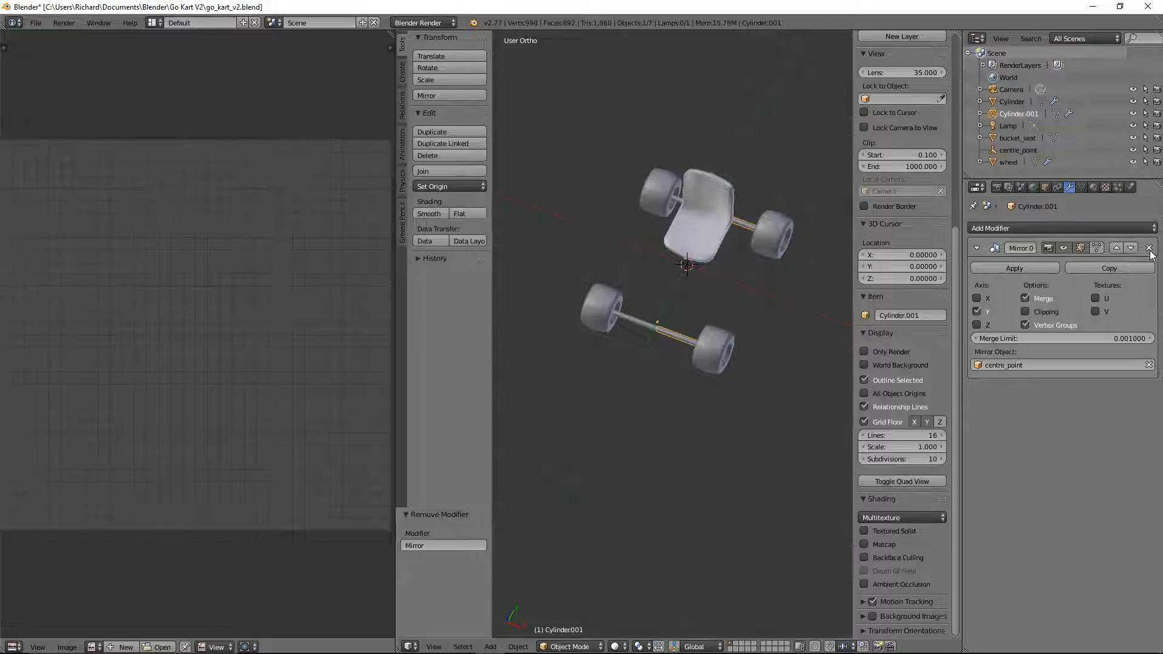
pyautogui.click(1150, 248)
# Step: Rotate the duplicated tube 90° in top view and move it about 0.450 in X and 0.987 in Y, behind the front axle
pyautogui.rightClick(678, 337)
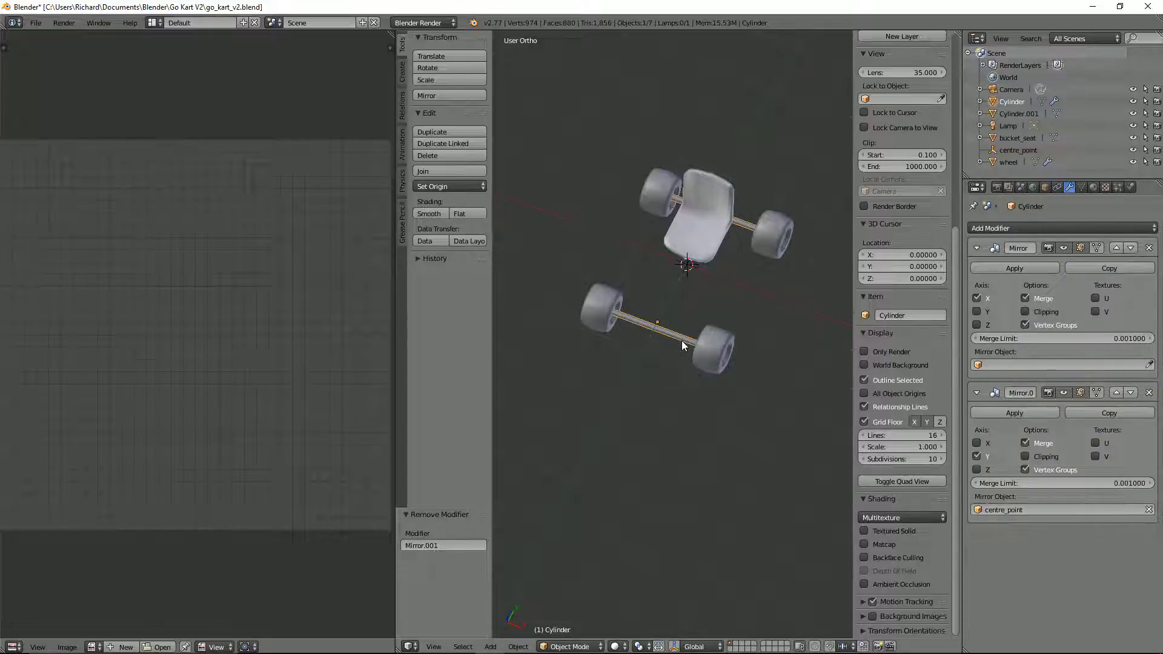
pyautogui.rightClick(681, 345)
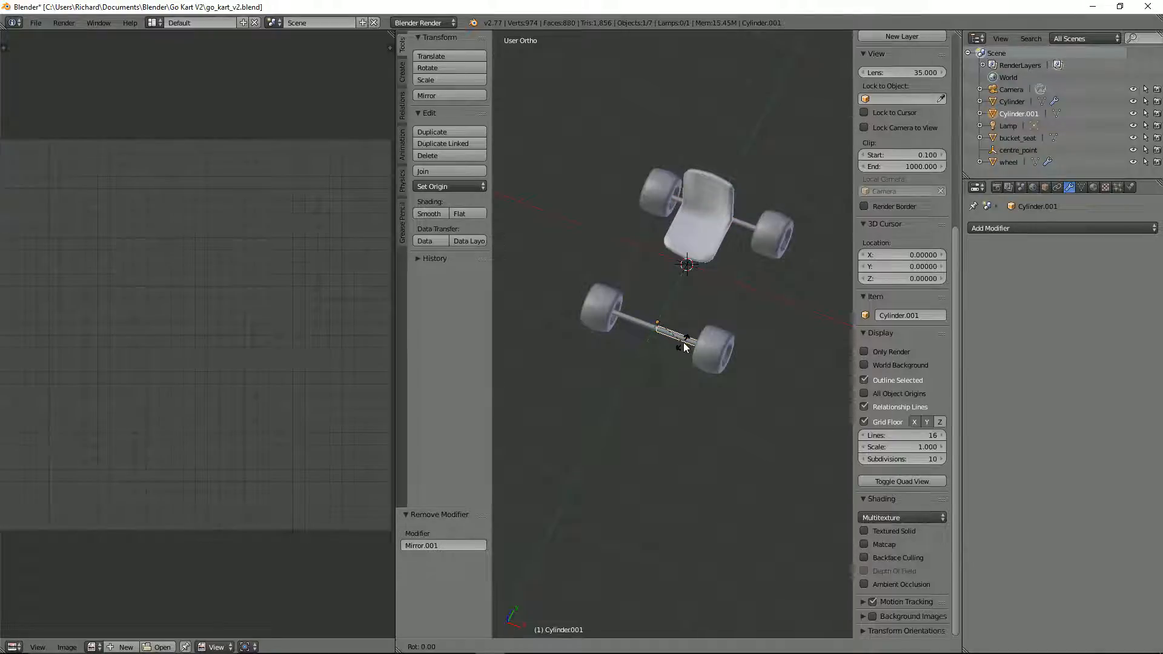
pyautogui.press('KP_7')
pyautogui.write('r')
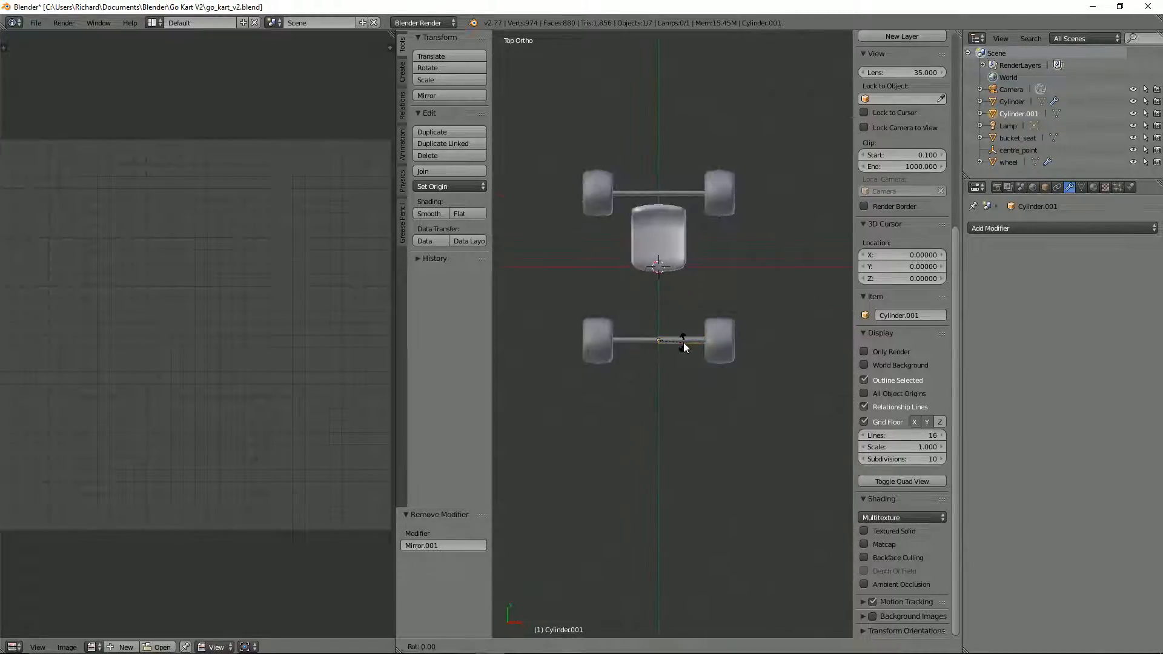
pyautogui.write('90')
pyautogui.press('Return')
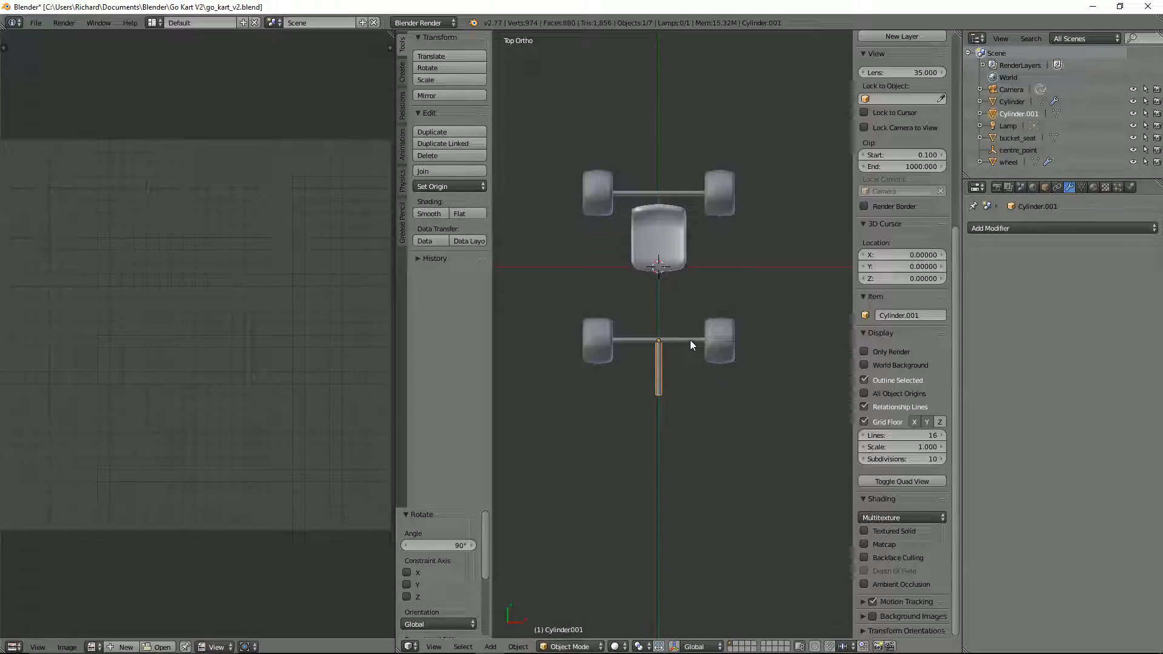
pyautogui.press('g')
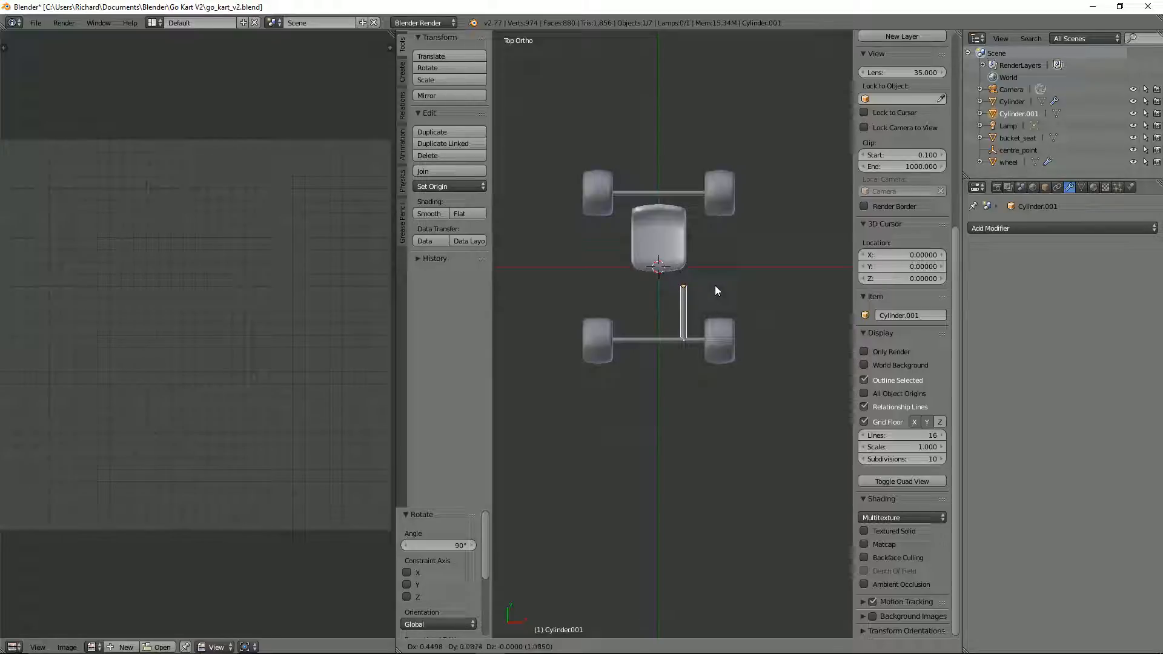
pyautogui.click(714, 286)
pyautogui.press('KP_3')
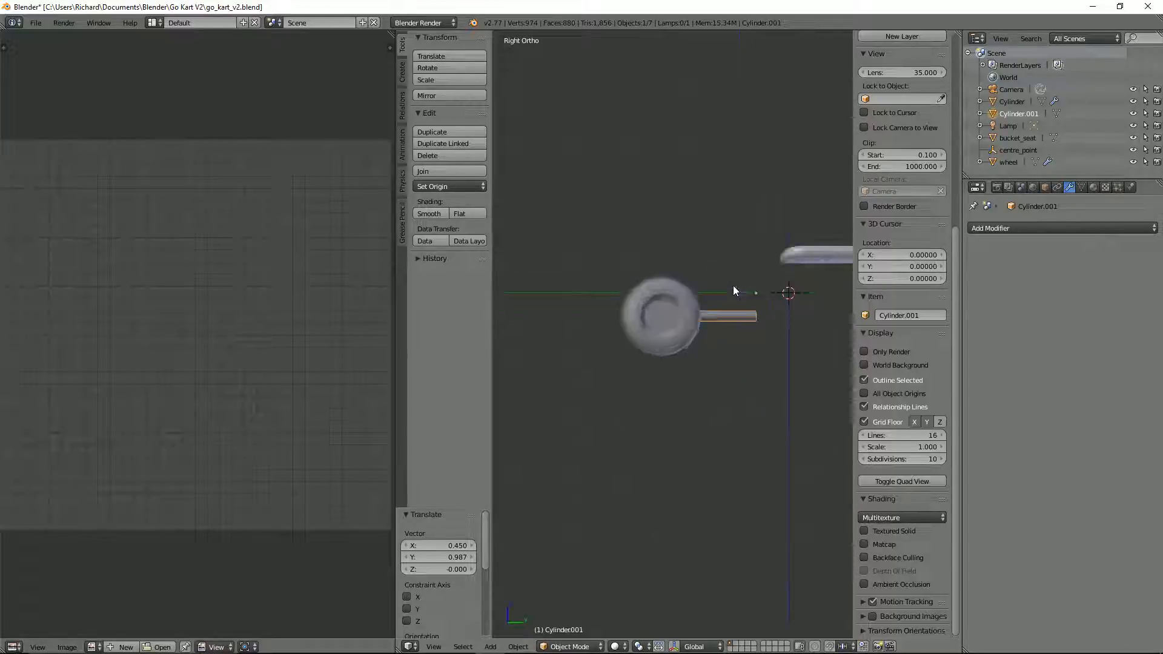
pyautogui.press('z')
pyautogui.scroll(6, 726, 287)
pyautogui.scroll(2, 728, 287)
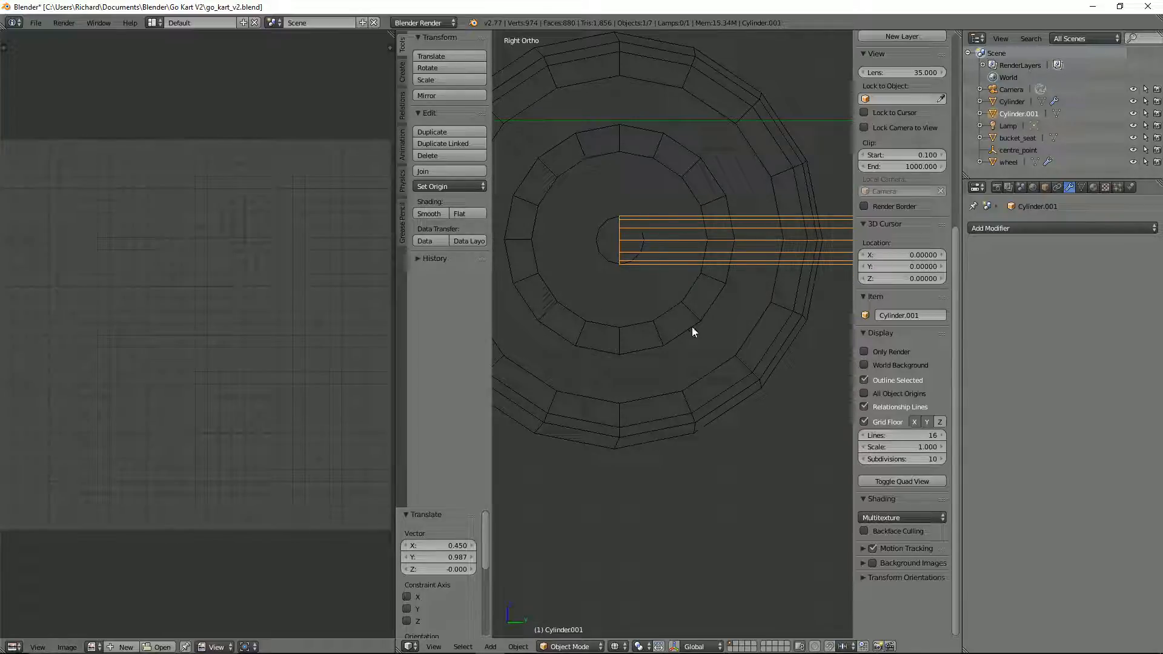
pyautogui.press('s')
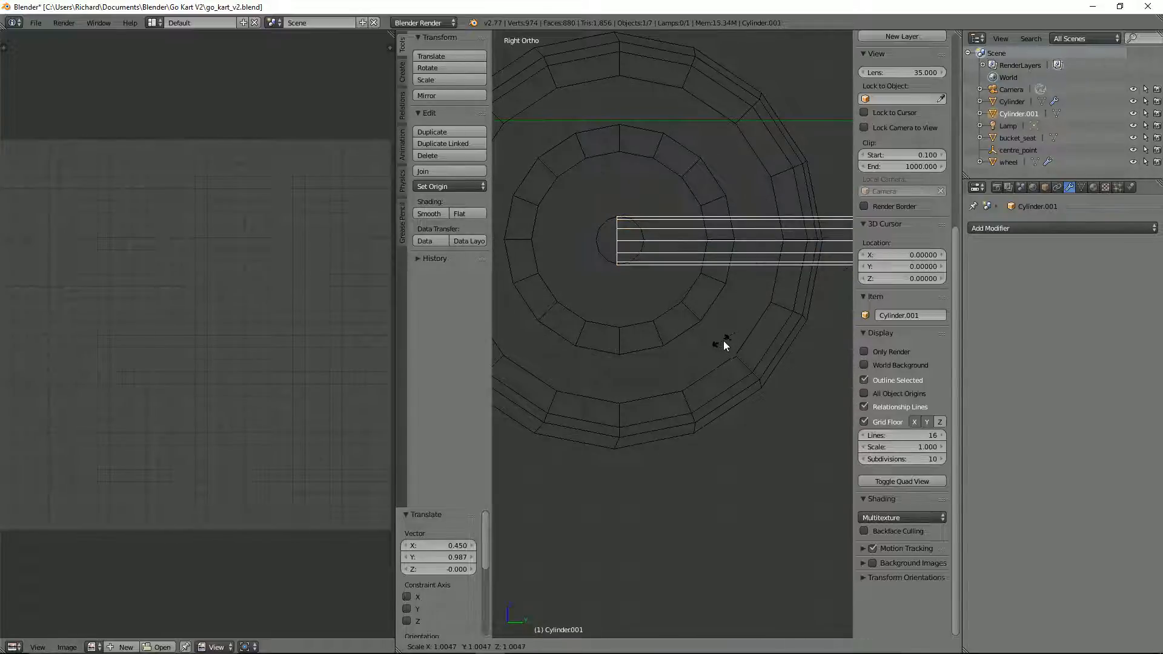
pyautogui.rightClick(742, 335)
# Step: Set the duplicated tube's origin to its geometry
pyautogui.scroll(-6, 743, 336)
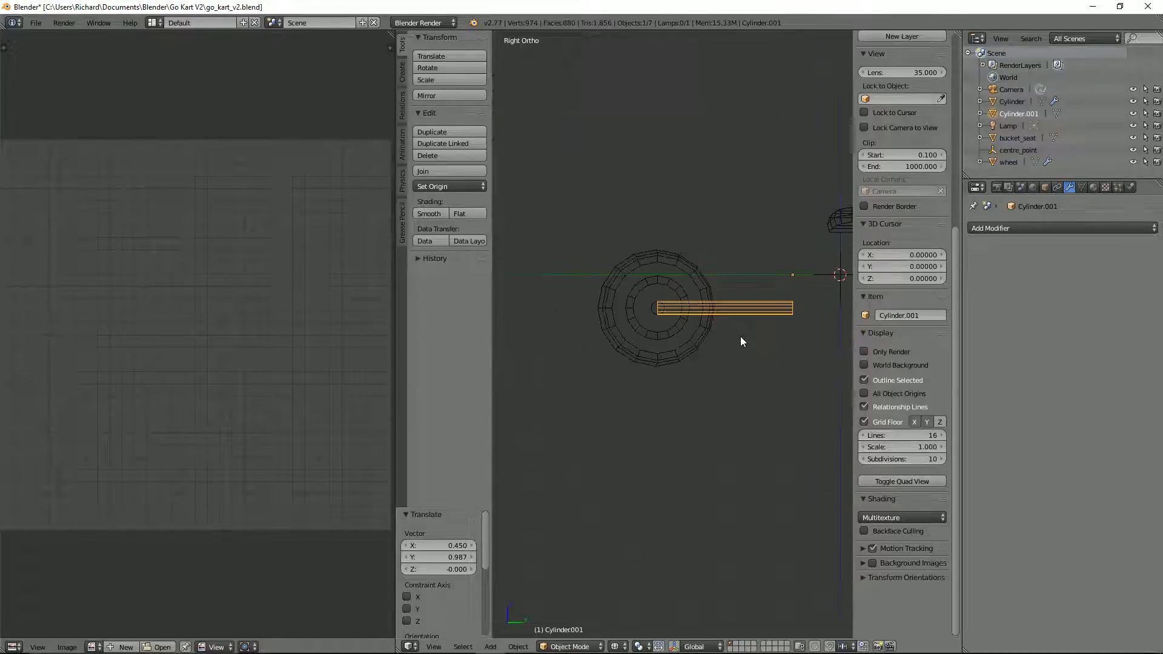
pyautogui.keyDown('shift'); pyautogui.moveTo(740, 336); pyautogui.dragTo(707, 304, button='middle'); pyautogui.keyUp('shift')
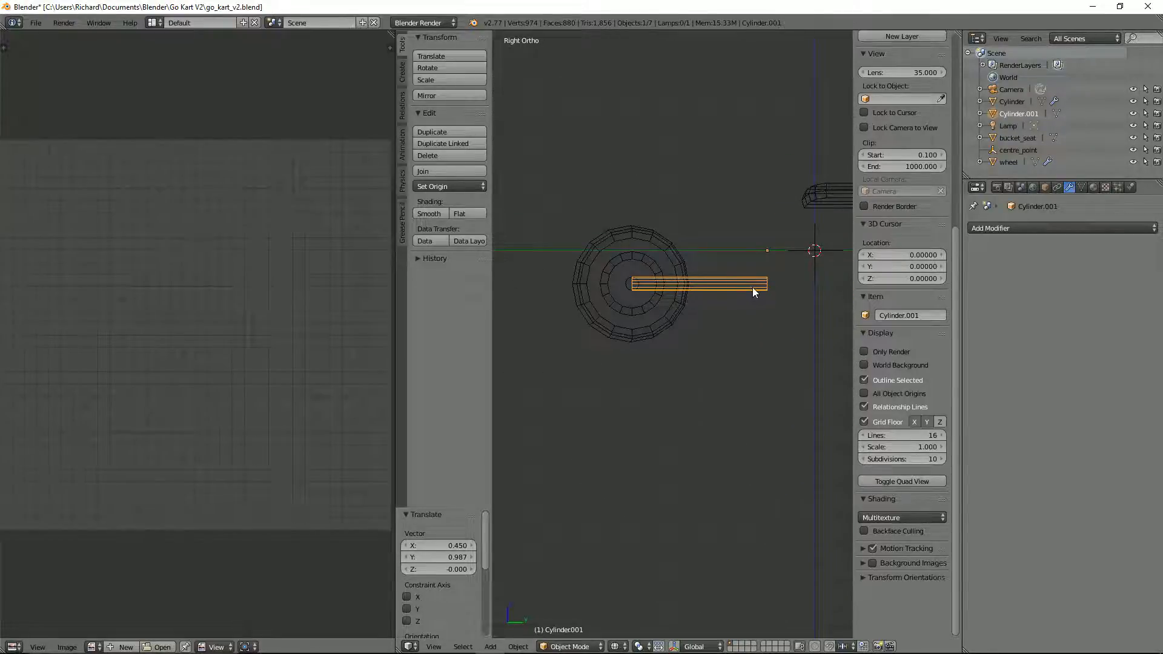
pyautogui.hotkey('shift', 'ctrl', 'alt', 'c')
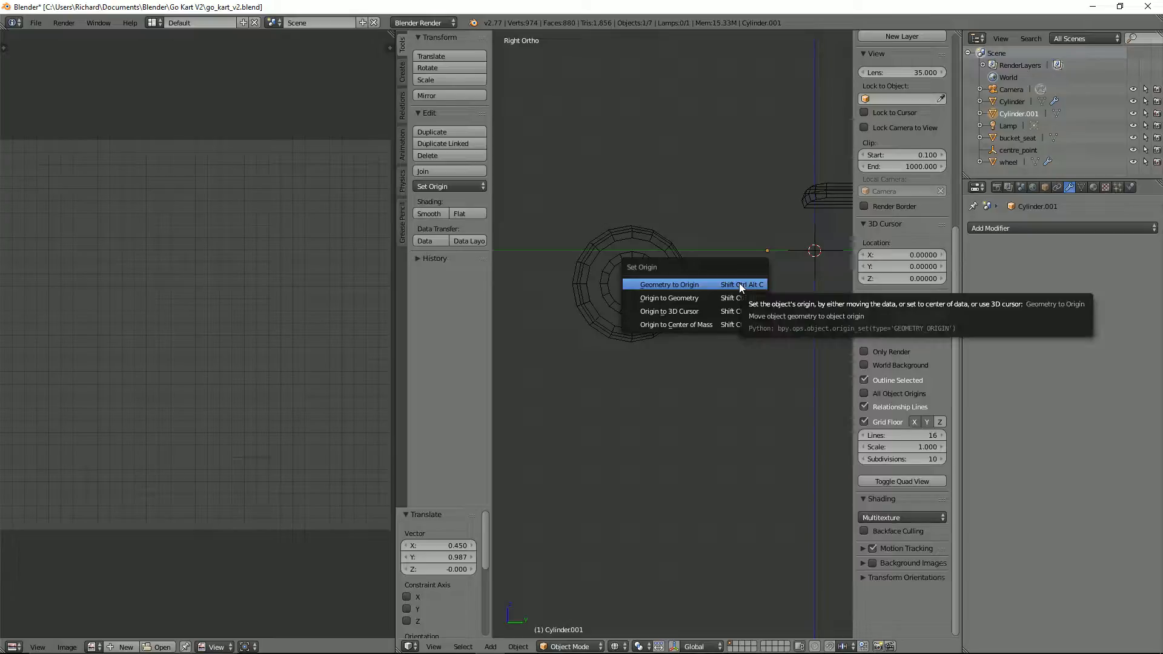
pyautogui.click(720, 297)
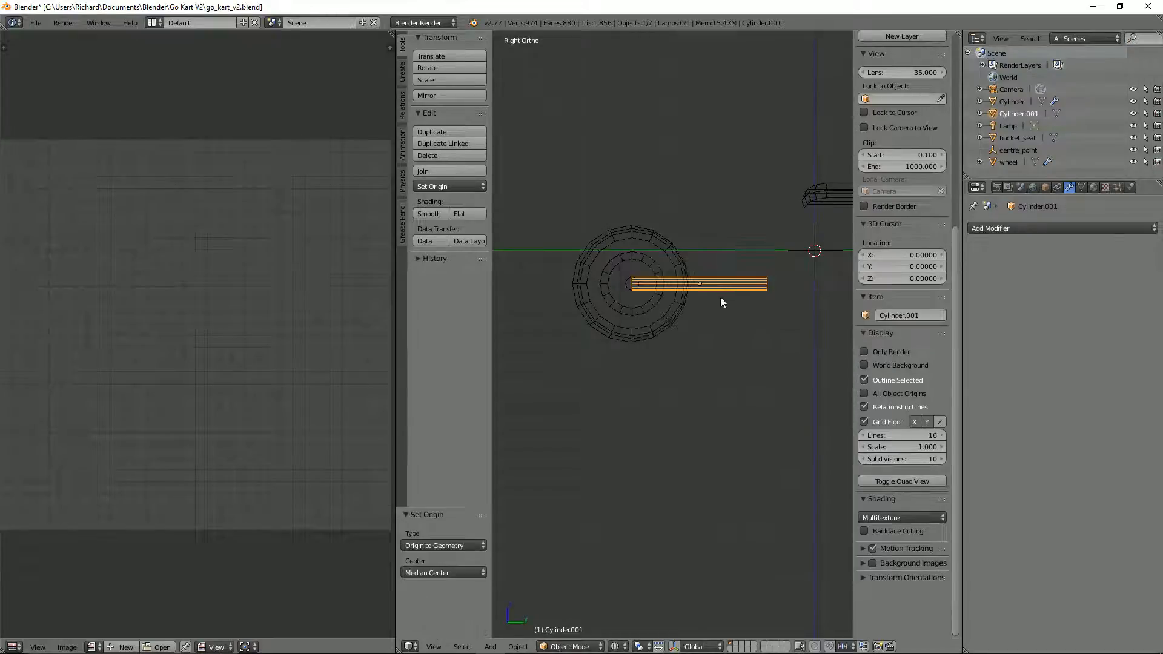
# Step: Scale the tube to 0.755 and move it about -0.119 in Y so its end meets the front axle
pyautogui.scroll(5, 726, 303)
pyautogui.press('s')
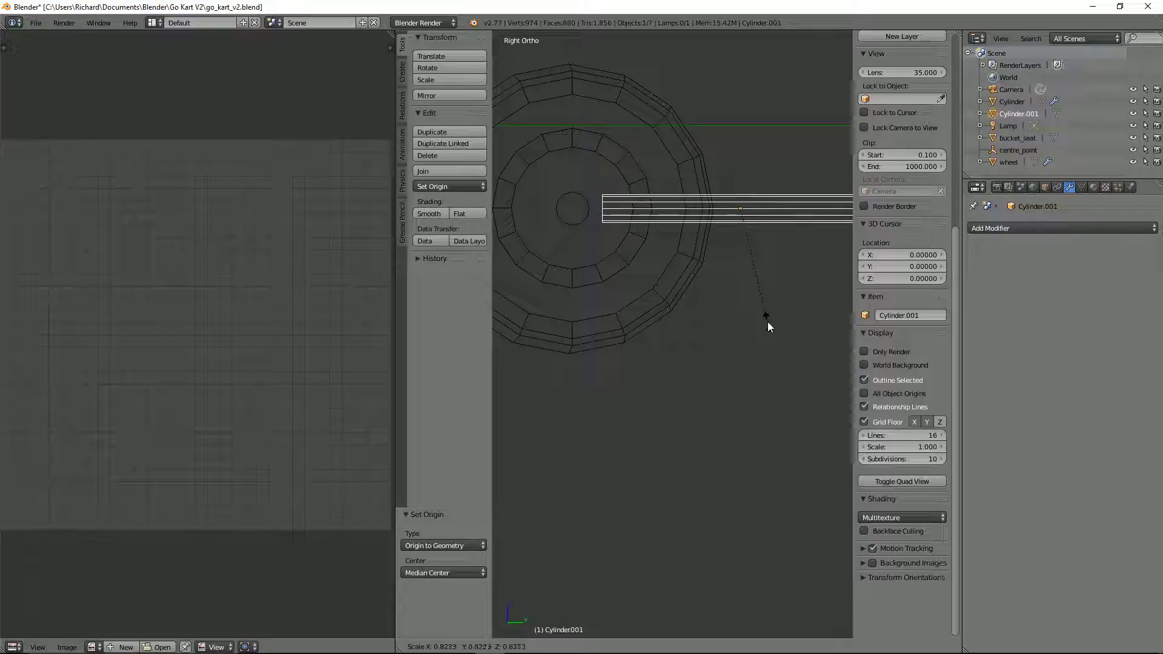
pyautogui.click(769, 312)
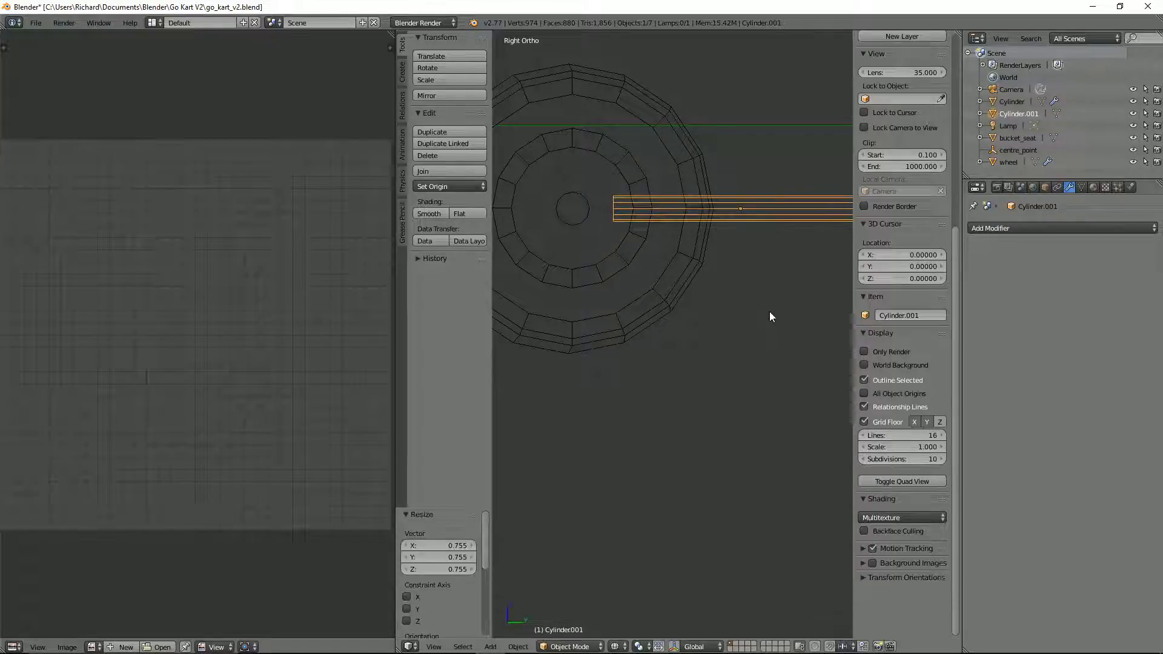
pyautogui.press('g')
pyautogui.press('y')
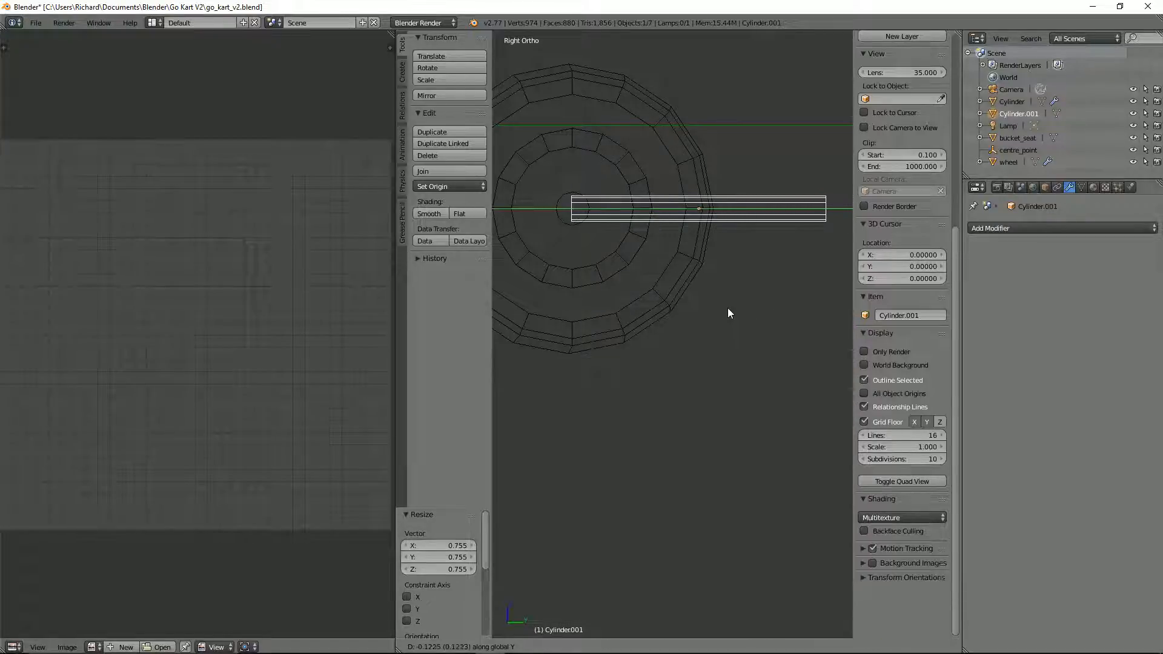
pyautogui.click(728, 308)
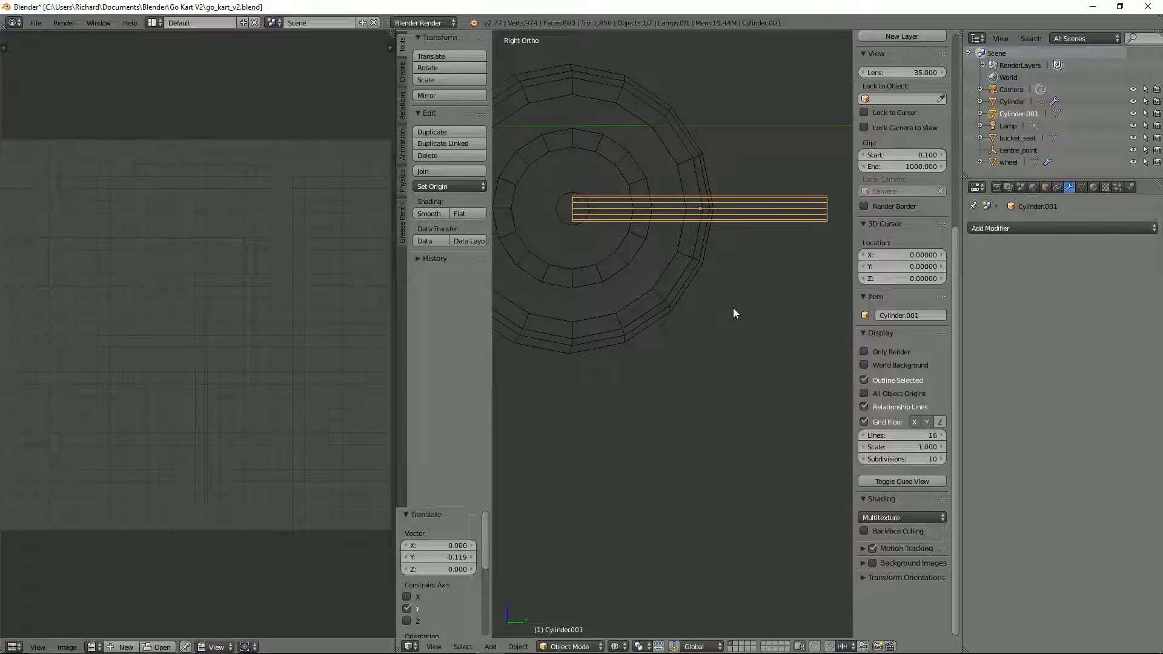
# Step: Return to solid shading and apply the lengthwise tube's rotation and scale
pyautogui.press('z')
pyautogui.moveTo(725, 304)
pyautogui.mouseDown(button='middle')
pyautogui.moveTo(775, 391)
pyautogui.moveTo(719, 389)
pyautogui.mouseUp(button='middle')
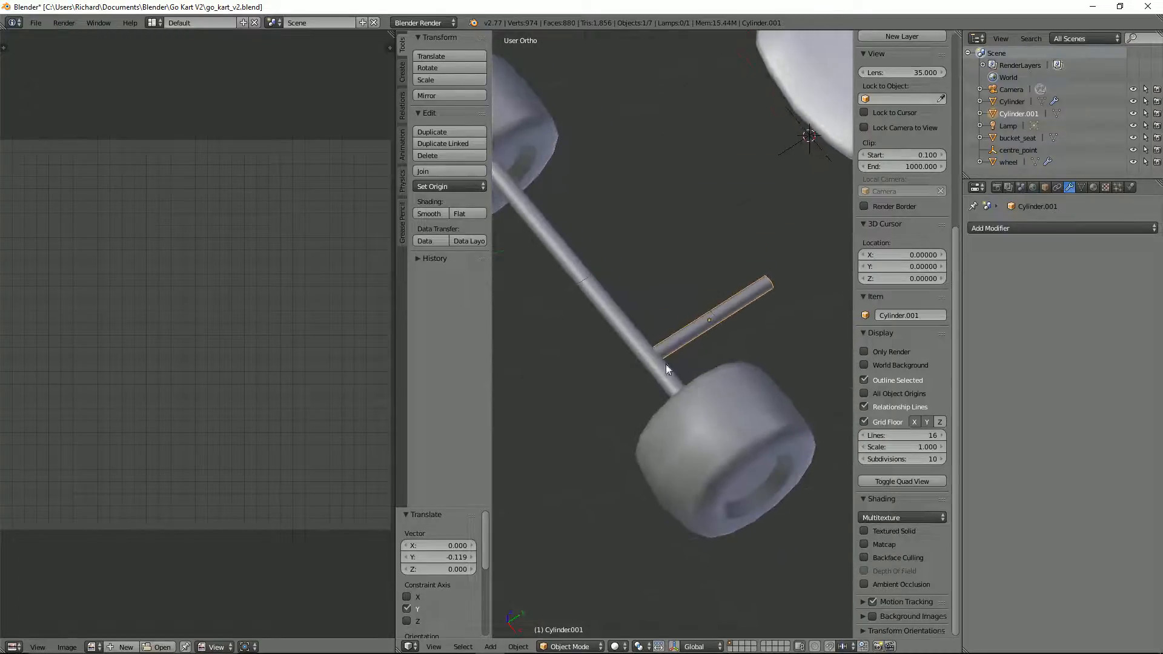
pyautogui.scroll(-4, 666, 369)
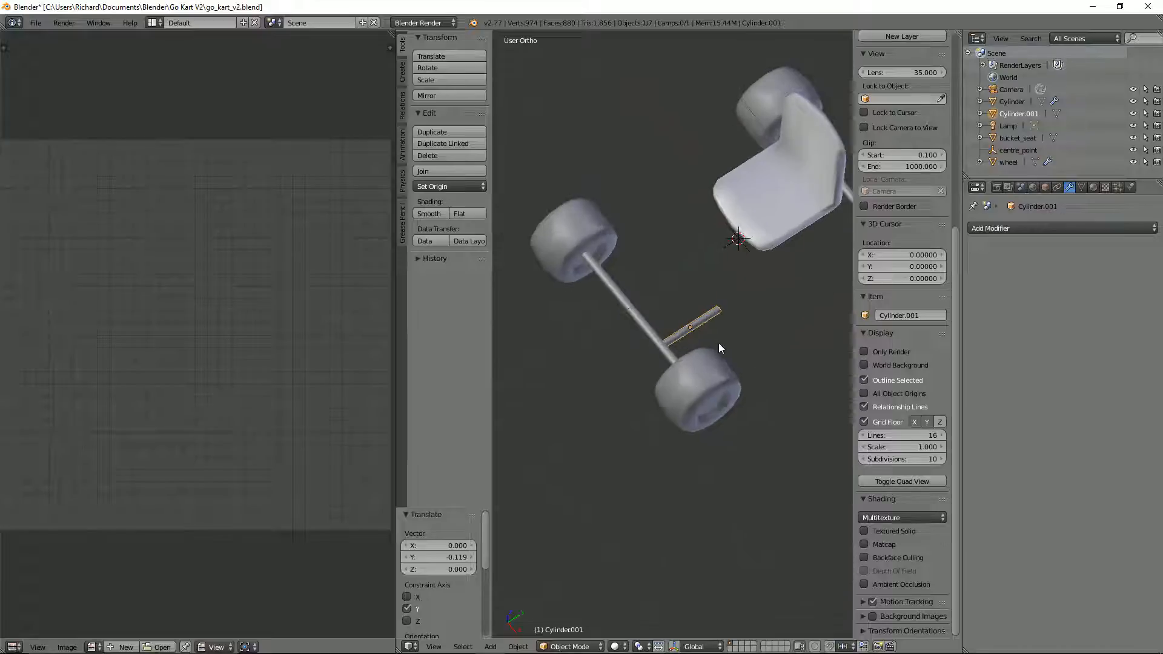
pyautogui.moveTo(719, 343); pyautogui.dragTo(747, 345, button='middle')
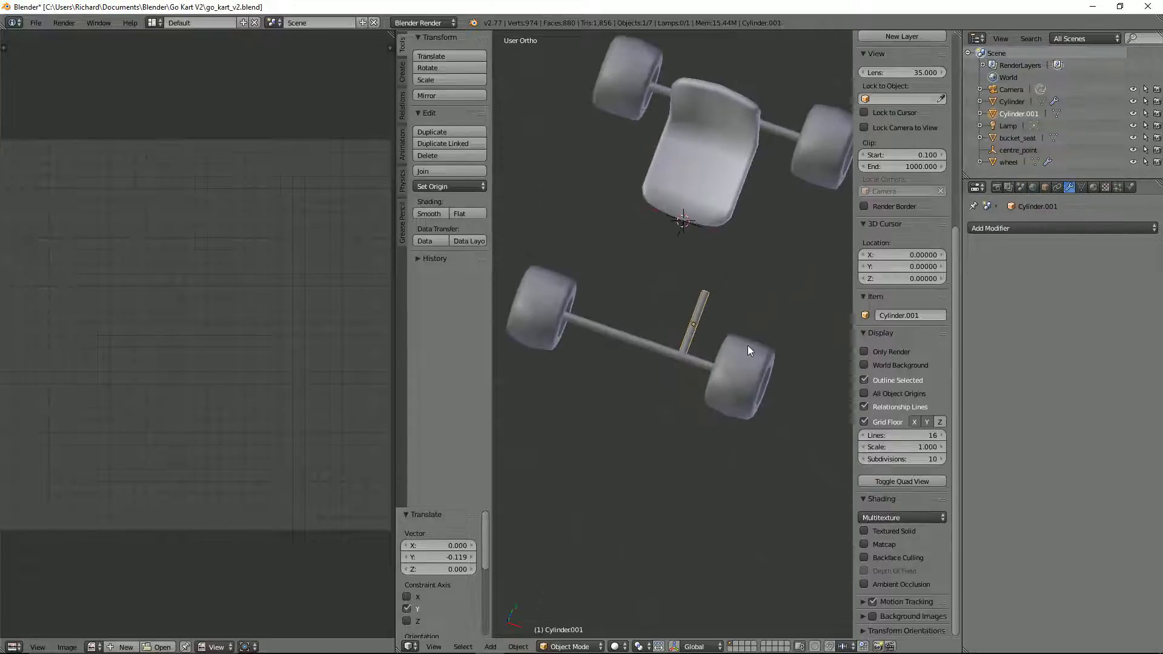
pyautogui.scroll(2, 750, 322)
pyautogui.scroll(-2, 747, 321)
pyautogui.press('Tab')
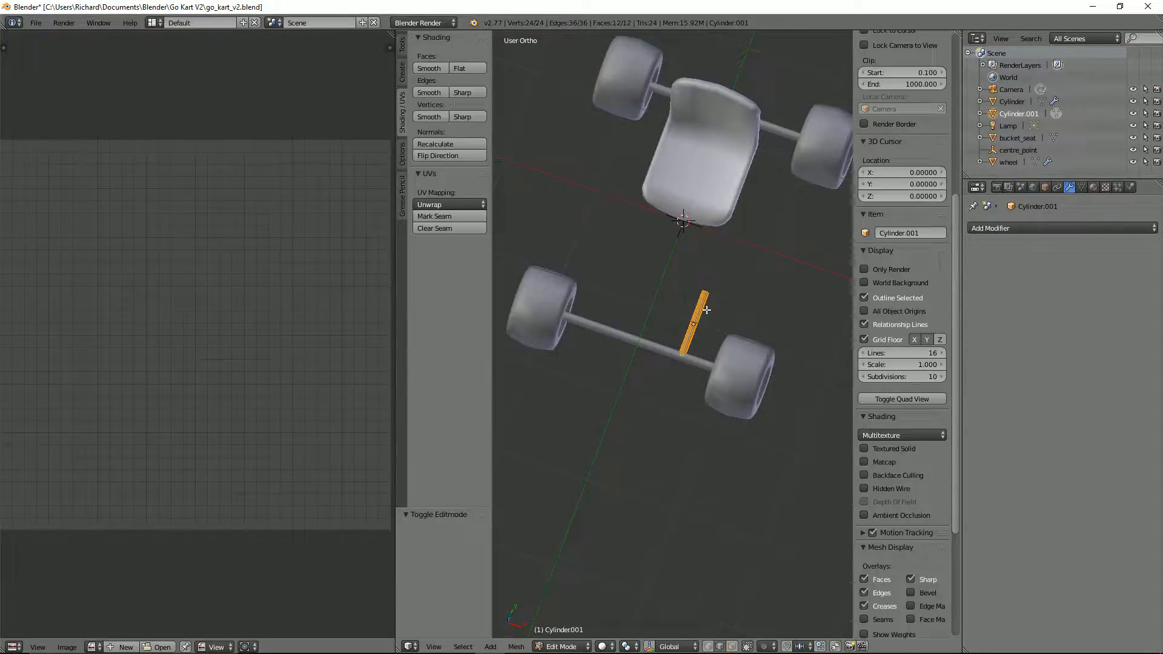
pyautogui.press('Tab')
pyautogui.hotkey('ctrl', 'a')
pyautogui.click(711, 313)
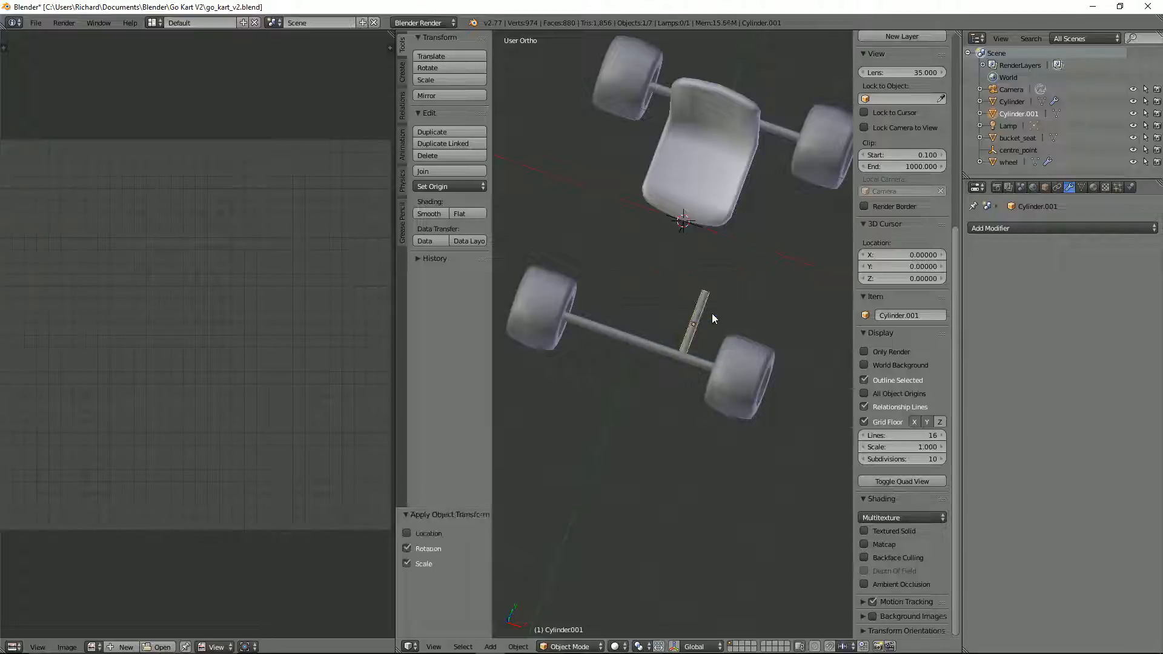
# Step: Add a Mirror modifier to the lengthwise tube, mirroring on the X axis only
pyautogui.scroll(2, 712, 313)
pyautogui.press('Tab')
pyautogui.moveTo(761, 286); pyautogui.dragTo(698, 340, button='middle')
pyautogui.scroll(5, 712, 347)
pyautogui.scroll(-2, 703, 341)
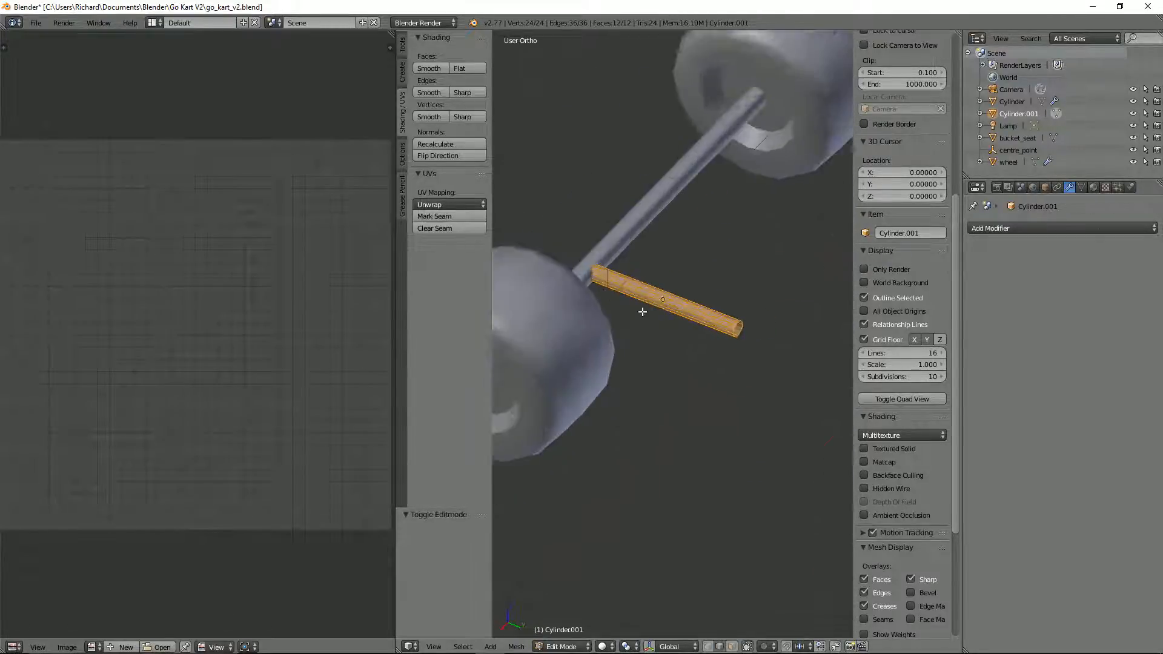
pyautogui.moveTo(644, 311); pyautogui.dragTo(605, 319, button='middle')
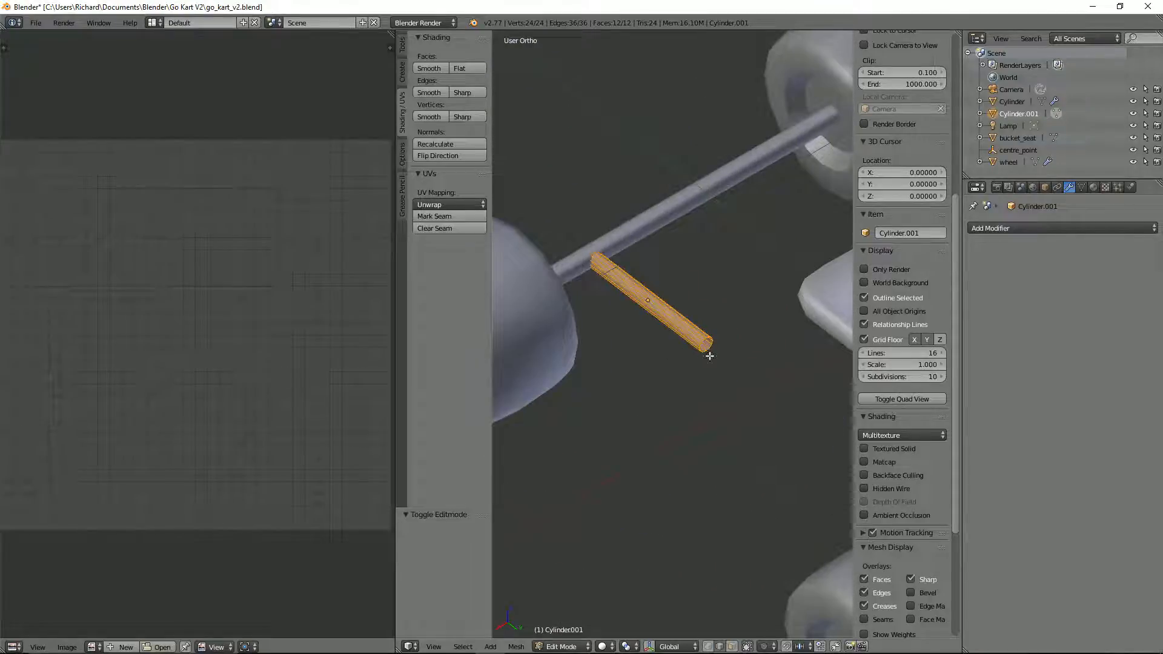
pyautogui.click(998, 228)
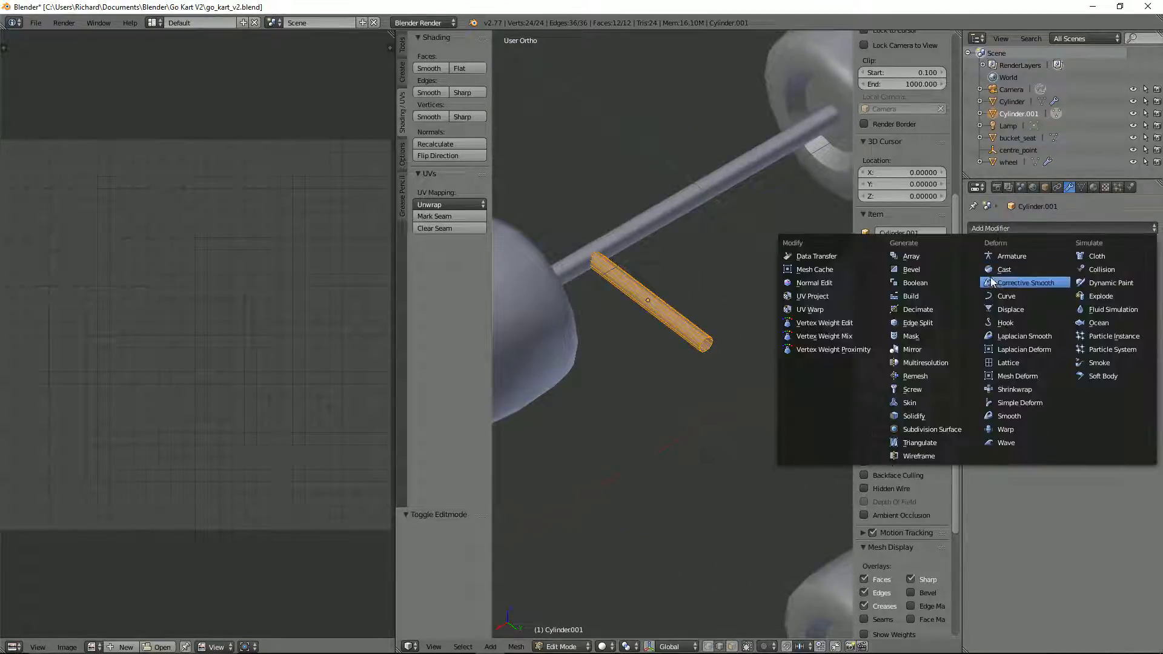
pyautogui.click(942, 346)
pyautogui.scroll(-2, 787, 339)
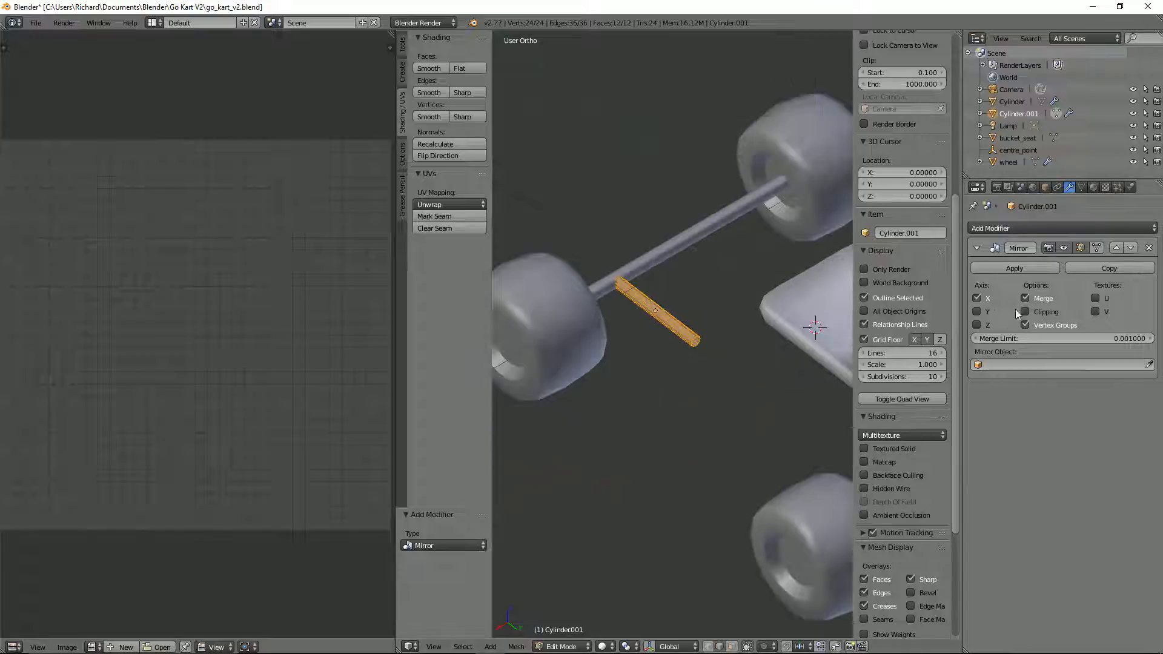
pyautogui.click(987, 311)
pyautogui.scroll(-4, 680, 352)
pyautogui.moveTo(710, 358); pyautogui.dragTo(828, 356, button='middle')
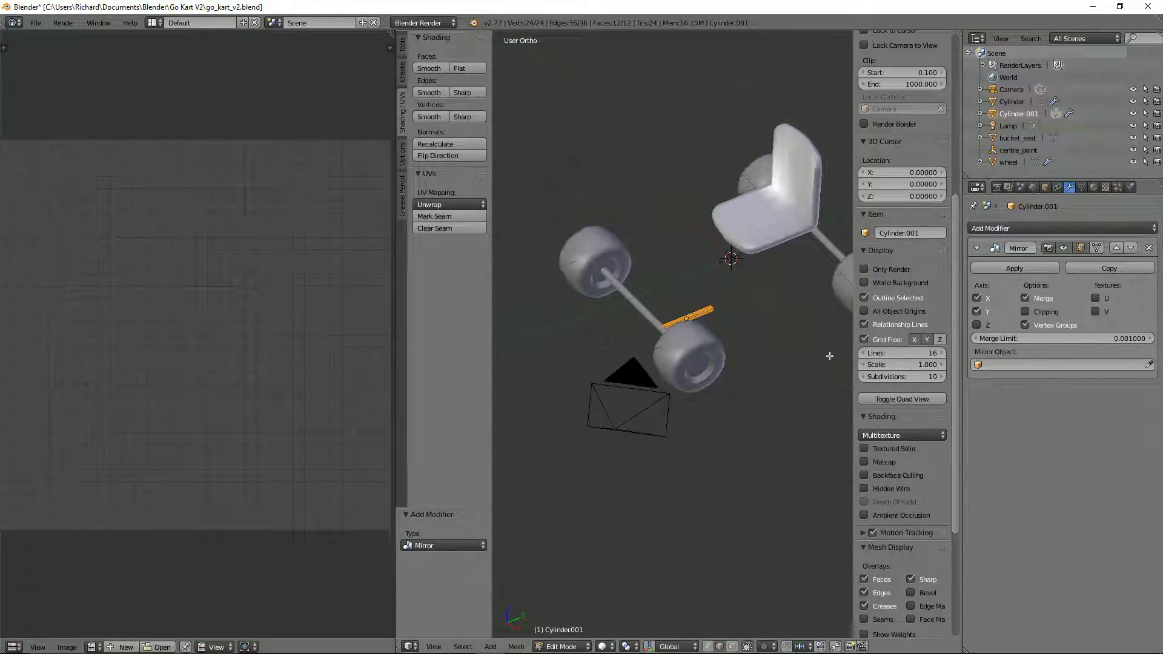
pyautogui.click(977, 310)
pyautogui.moveTo(643, 293); pyautogui.dragTo(683, 341, button='middle')
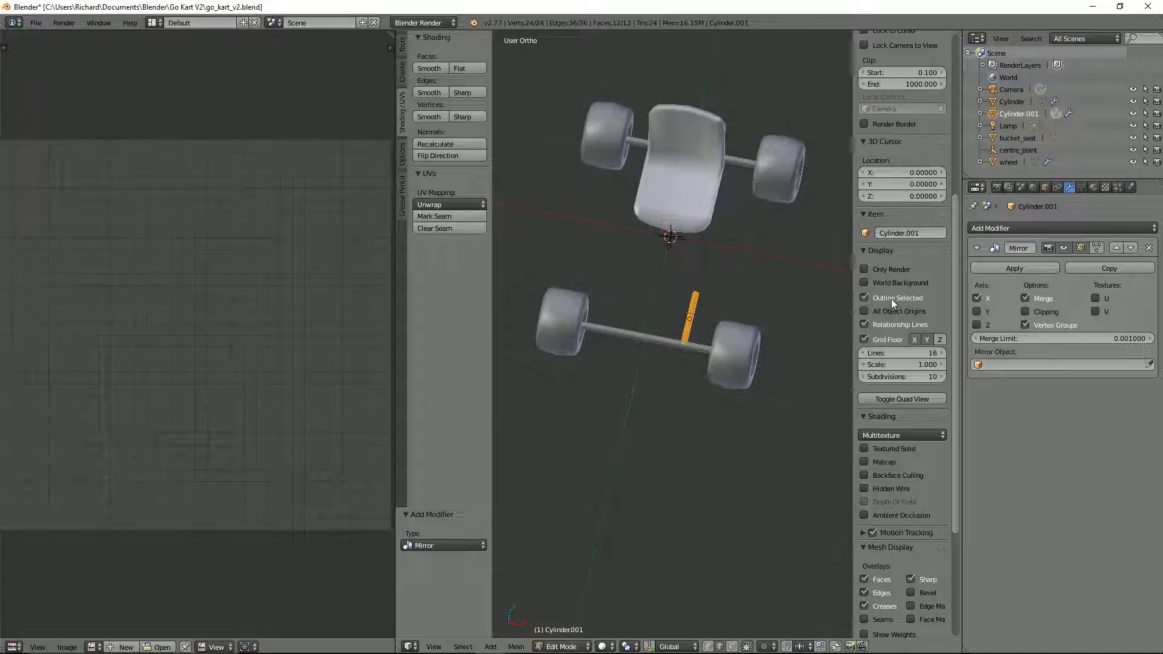
# Step: Set the tube's mirror object to centre_point and enable mirroring on Y as well as Clipping
pyautogui.click(976, 364)
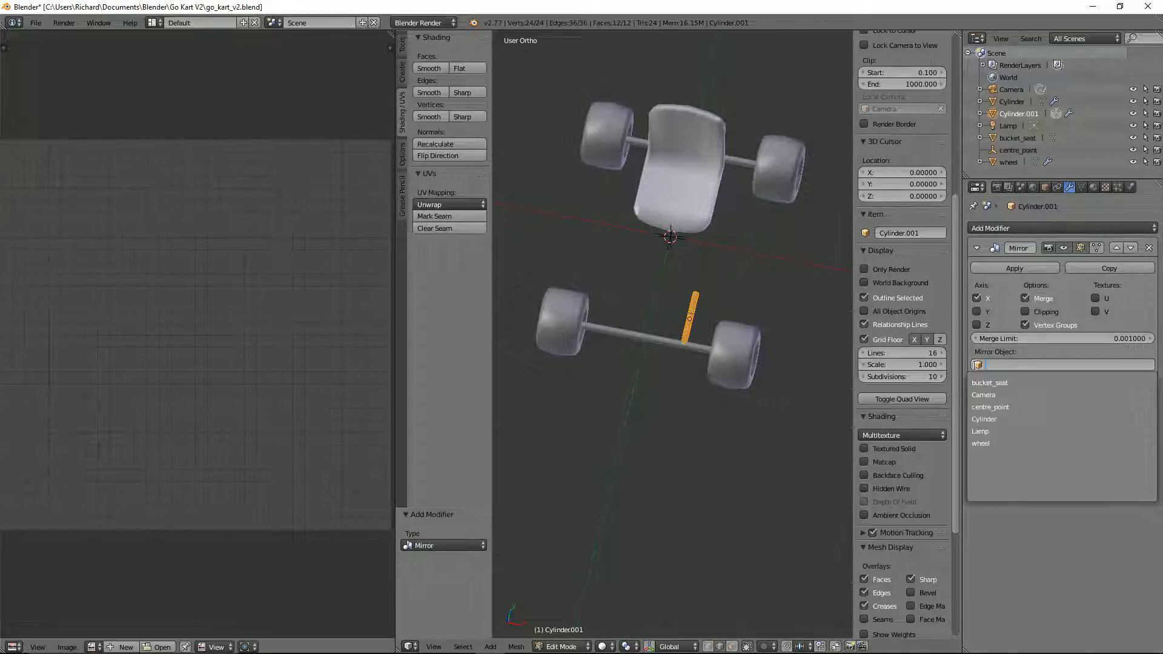
pyautogui.click(991, 408)
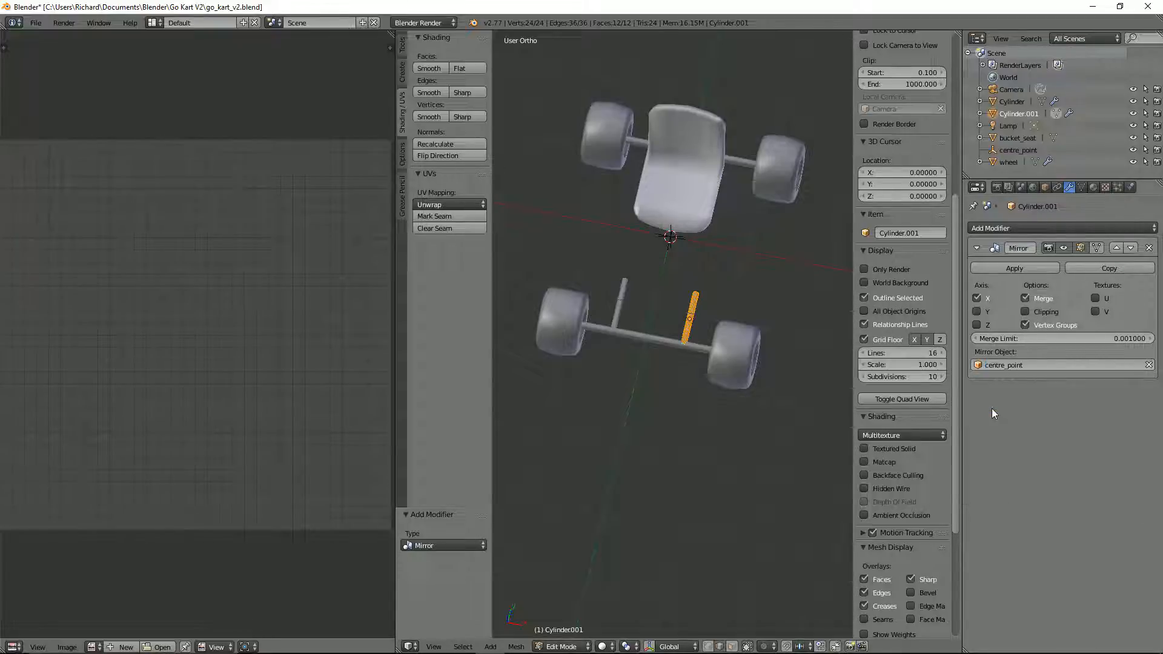
pyautogui.click(976, 311)
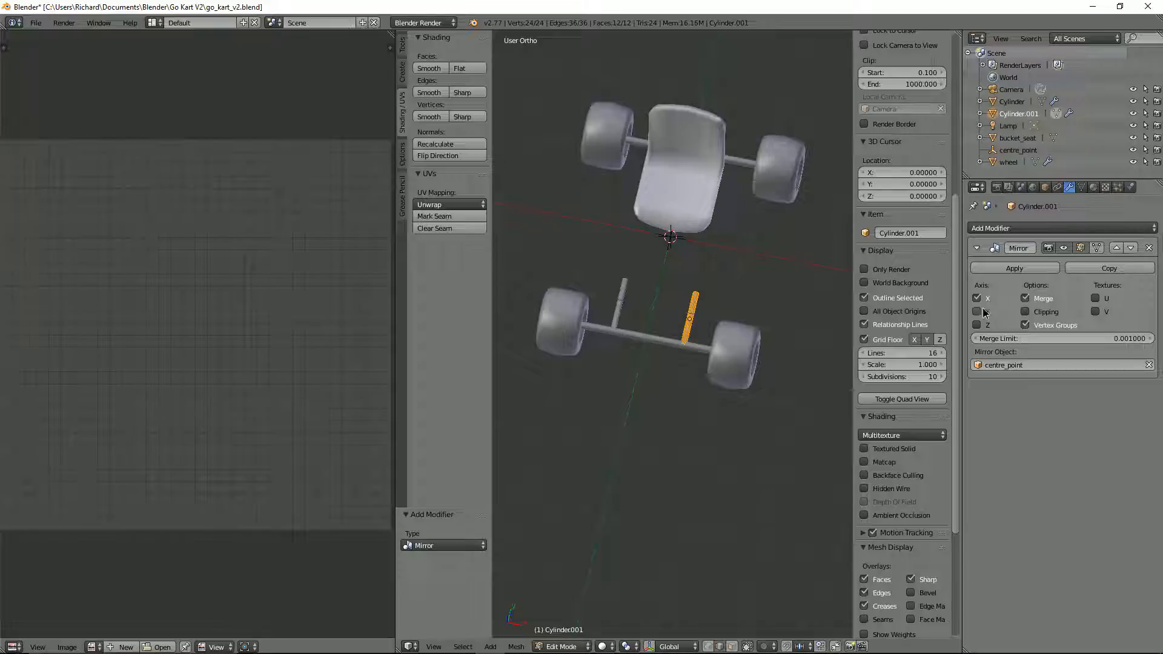
pyautogui.click(1025, 311)
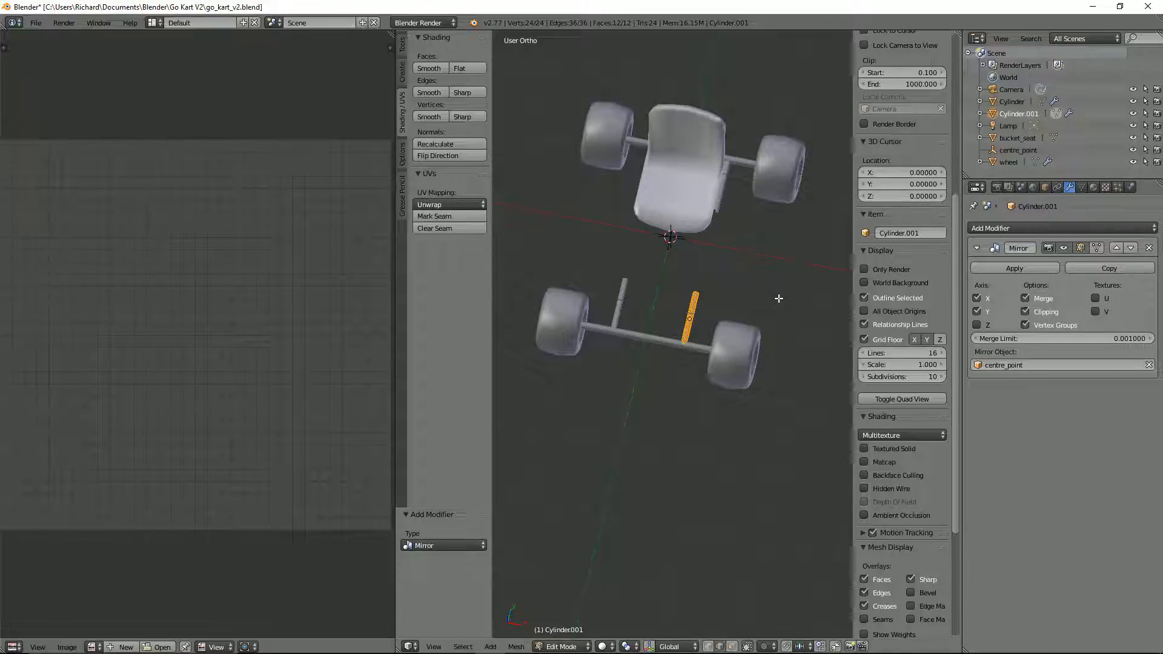
# Step: Select the edge loop at the tube's inner end and extend it along Y until it meets its mirrored half
pyautogui.moveTo(789, 298); pyautogui.dragTo(719, 307, button='middle')
pyautogui.scroll(5, 719, 307)
pyautogui.hotkey('ctrl', 'Tab')
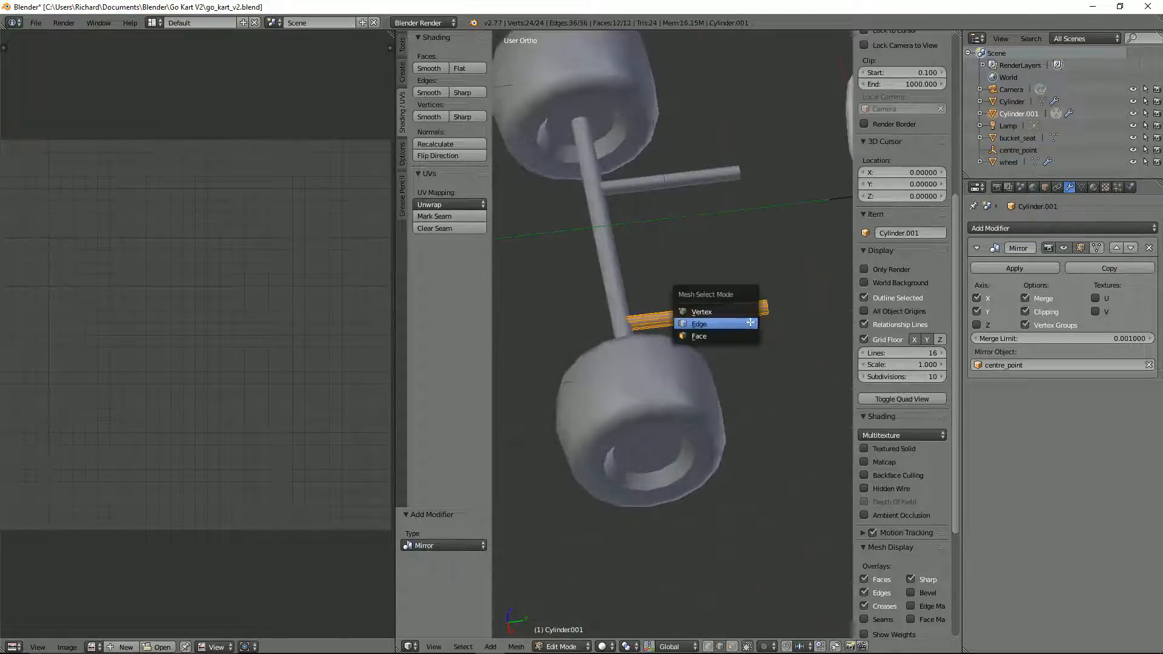
pyautogui.click(745, 324)
pyautogui.keyDown('alt'); pyautogui.rightClick(767, 307); pyautogui.keyUp('alt')
pyautogui.scroll(-5, 784, 337)
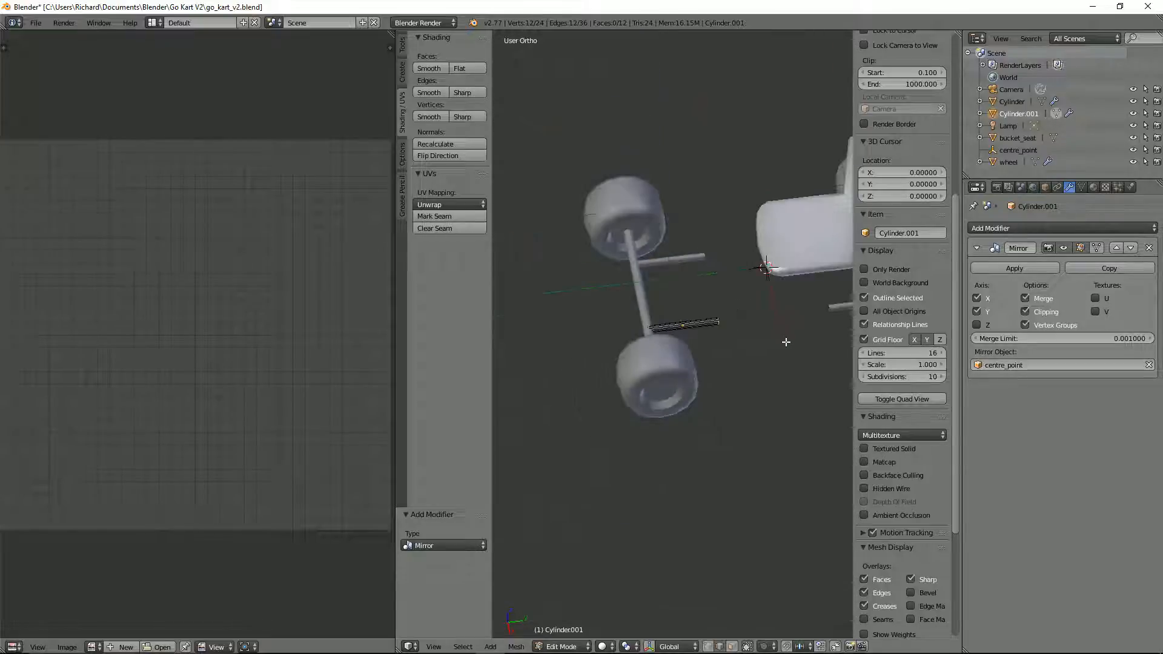
pyautogui.press('g')
pyautogui.press('y')
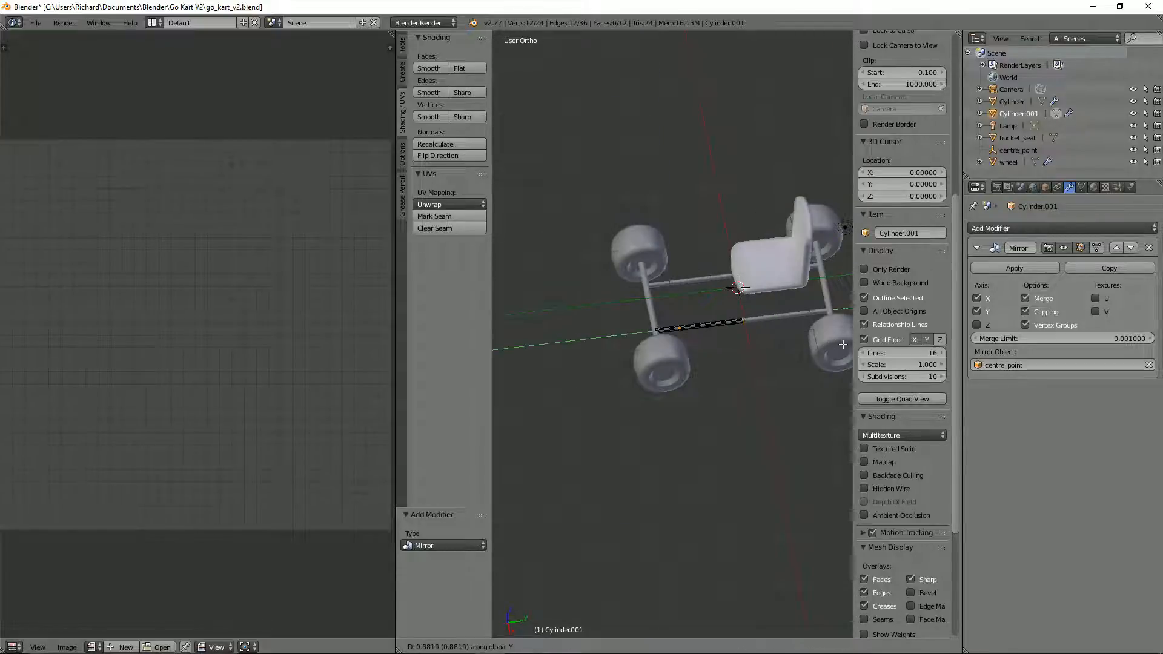
pyautogui.click(753, 329)
# Step: Move the whole tube mesh about -0.127 in X, bringing both frame rails closer together, and leave mesh editing
pyautogui.moveTo(752, 330); pyautogui.dragTo(729, 306, button='middle')
pyautogui.scroll(2, 733, 308)
pyautogui.press('a')
pyautogui.press('a')
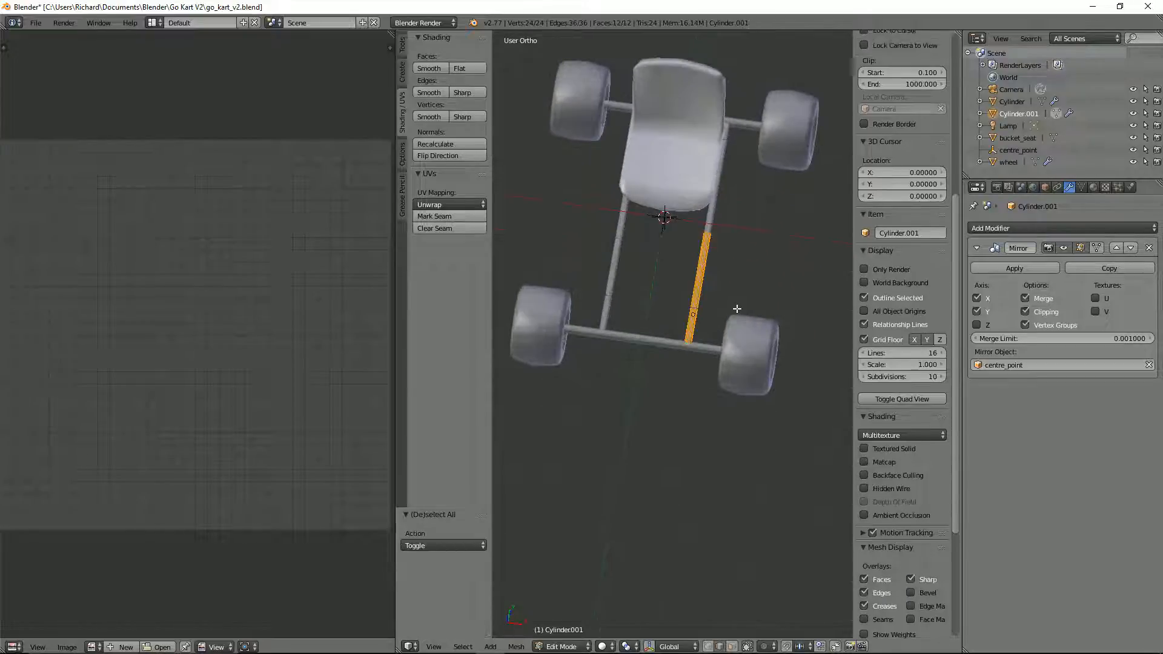
pyautogui.press('g')
pyautogui.press('x')
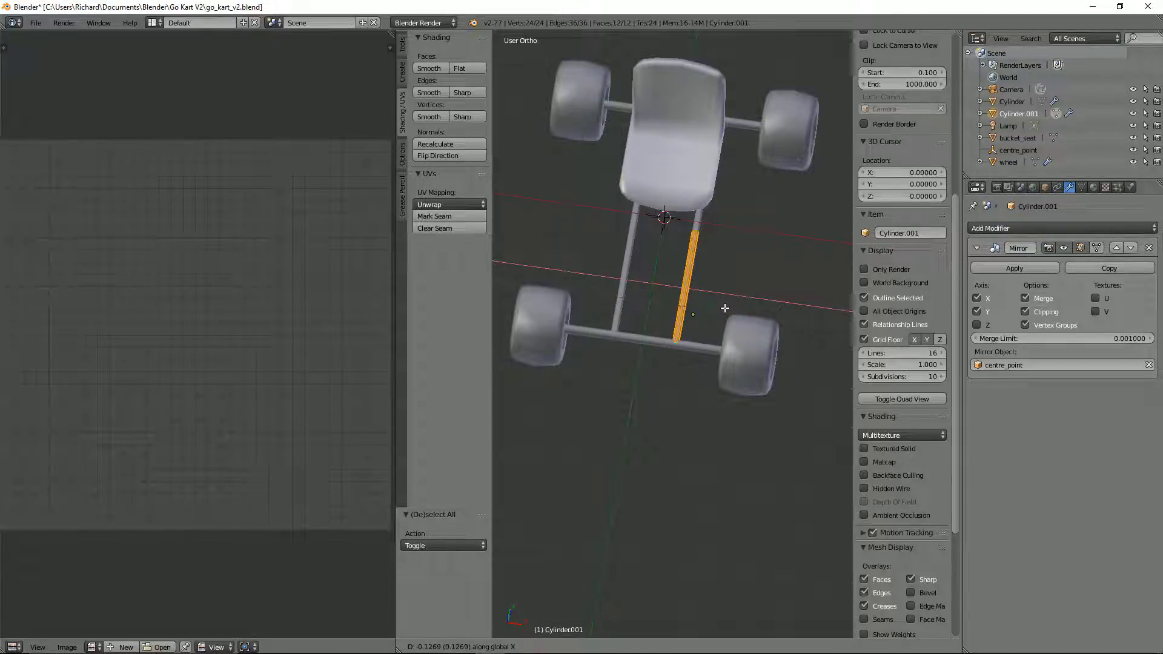
pyautogui.click(725, 308)
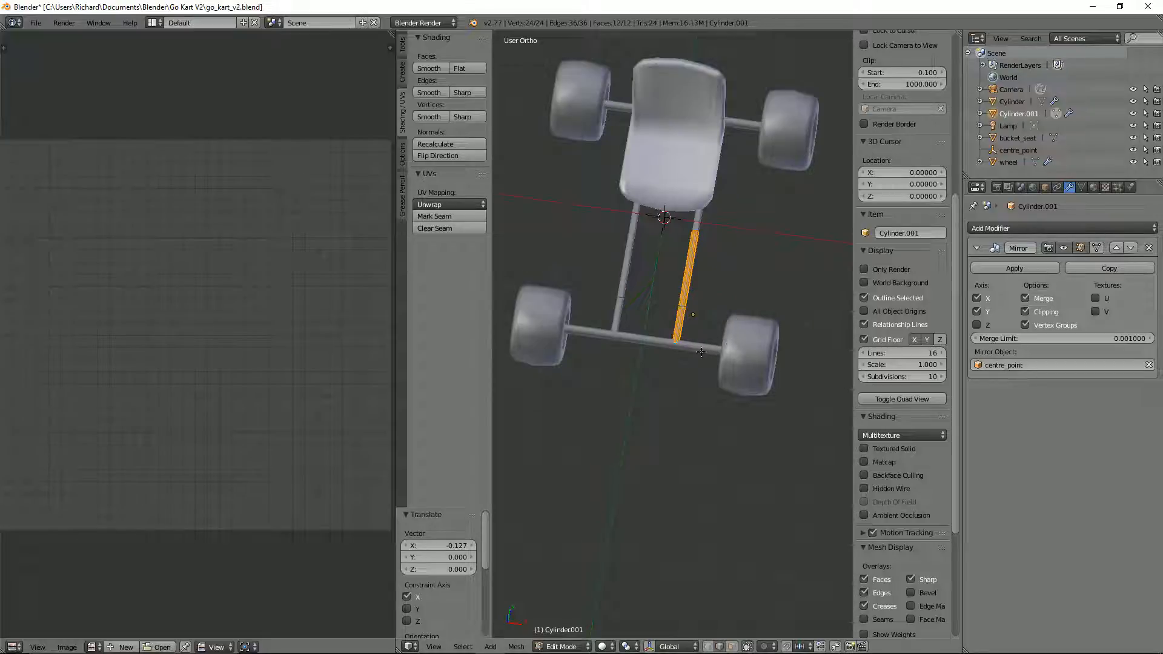
pyautogui.press('a')
pyautogui.press('Tab')
# Step: Shorten the axle in wireframe top view by moving its outer end loop about -0.2645 in X
pyautogui.rightClick(703, 349)
pyautogui.moveTo(709, 356); pyautogui.dragTo(738, 335, button='middle')
pyautogui.press('Tab')
pyautogui.press('a')
pyautogui.press('z')
pyautogui.scroll(3, 737, 335)
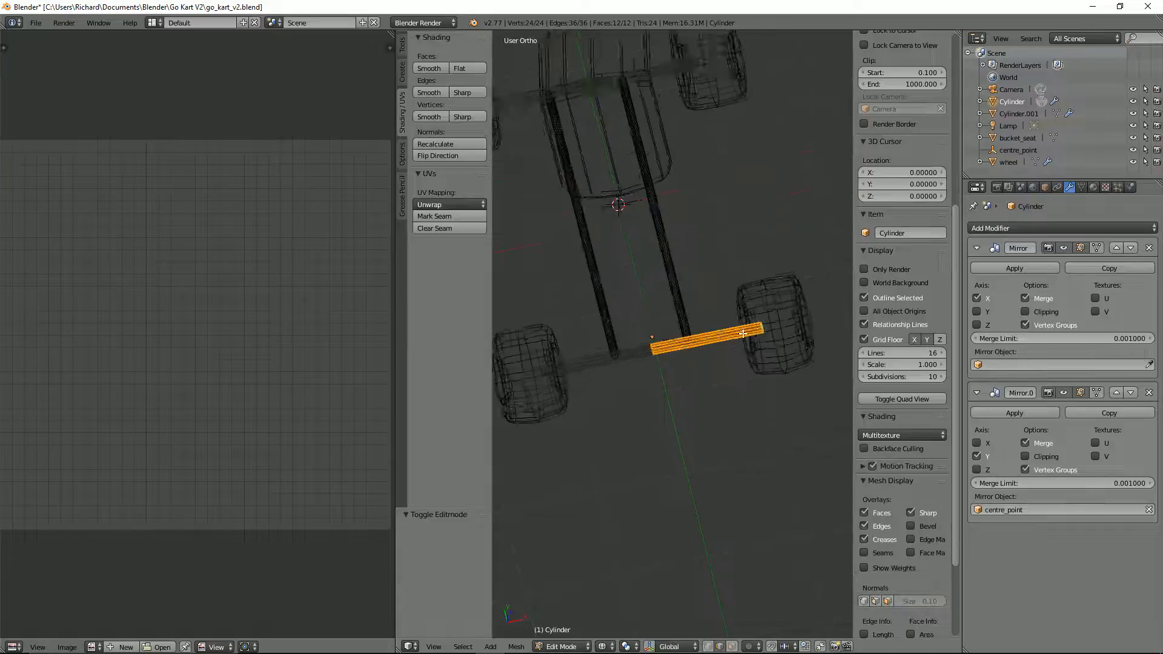
pyautogui.keyDown('alt'); pyautogui.rightClick(781, 326); pyautogui.keyUp('alt')
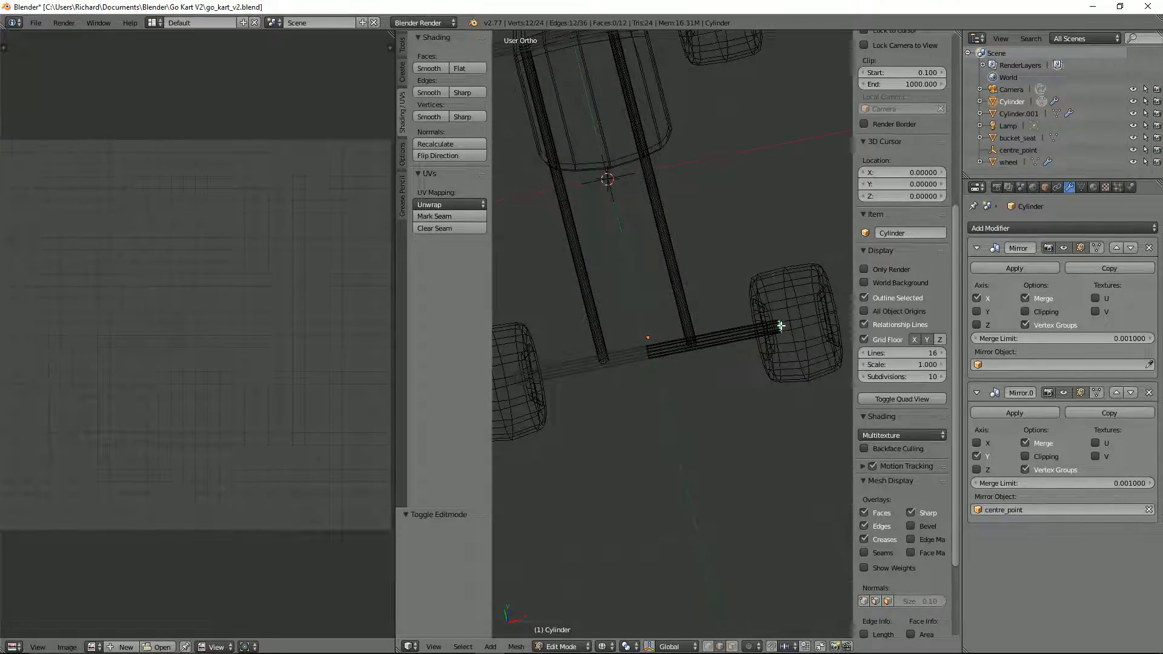
pyautogui.press('KP_7')
pyautogui.press('g')
pyautogui.press('x')
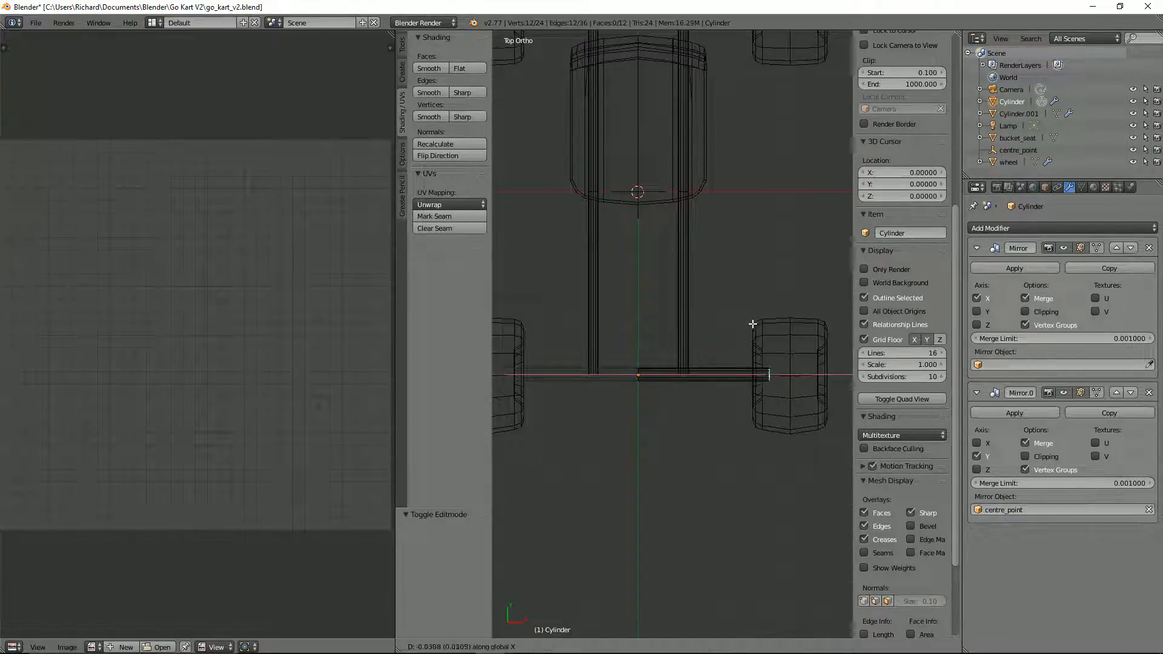
pyautogui.click(721, 324)
pyautogui.press('Tab')
# Step: Move the mirrored wheels about -0.238 in X onto the shortened axle ends
pyautogui.rightClick(775, 361)
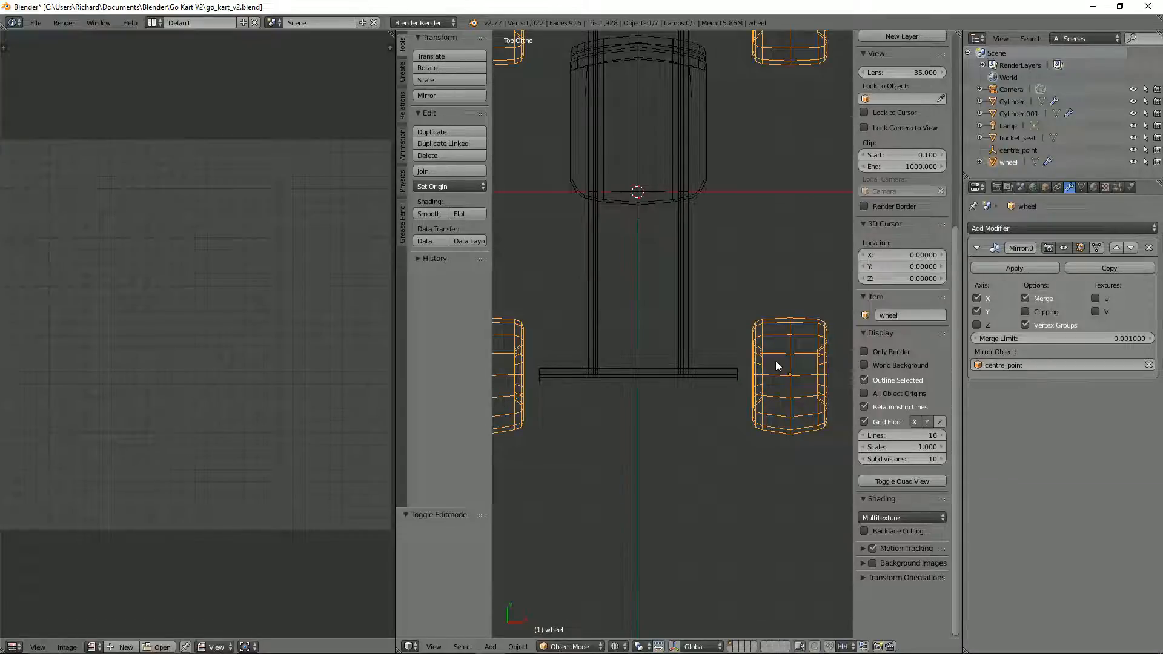
pyautogui.press('g')
pyautogui.press('x')
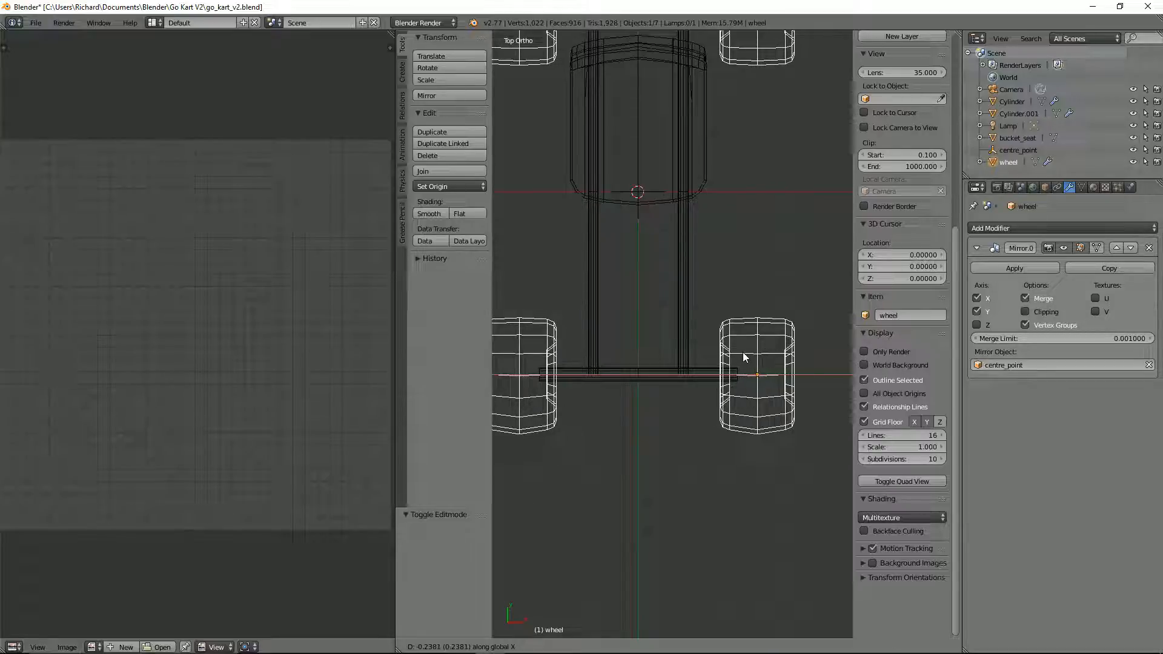
pyautogui.click(742, 351)
# Step: Open the axle's mesh for editing
pyautogui.rightClick(705, 375)
pyautogui.press('Tab')
pyautogui.scroll(3, 751, 378)
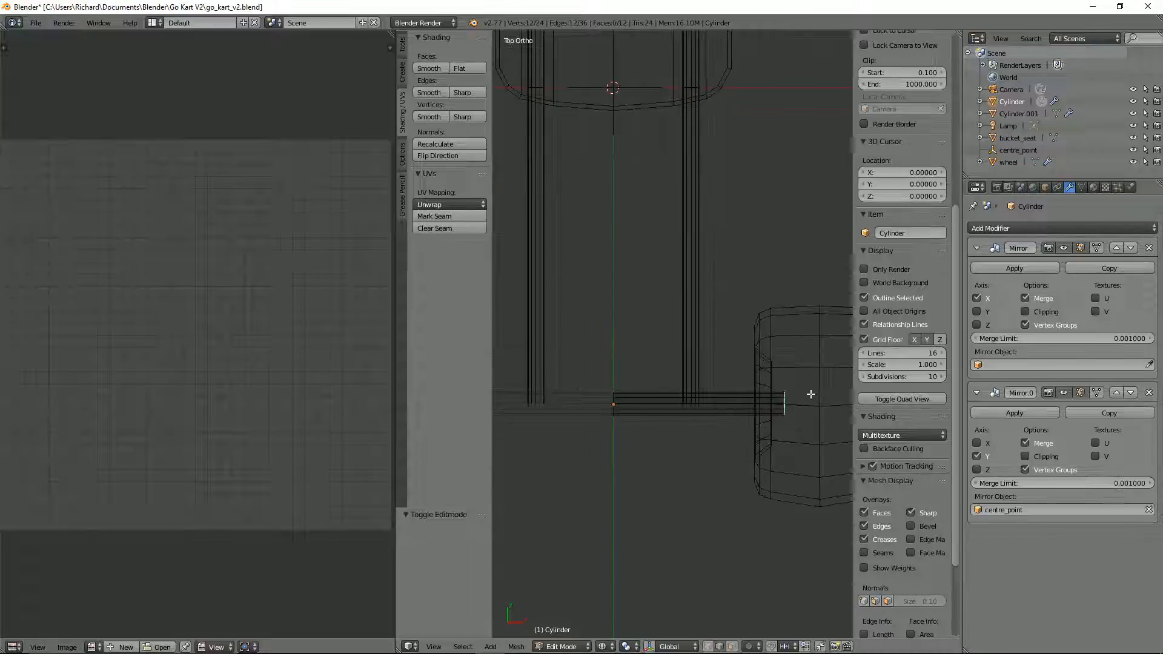
pyautogui.rightClick(783, 404)
pyautogui.press('g')
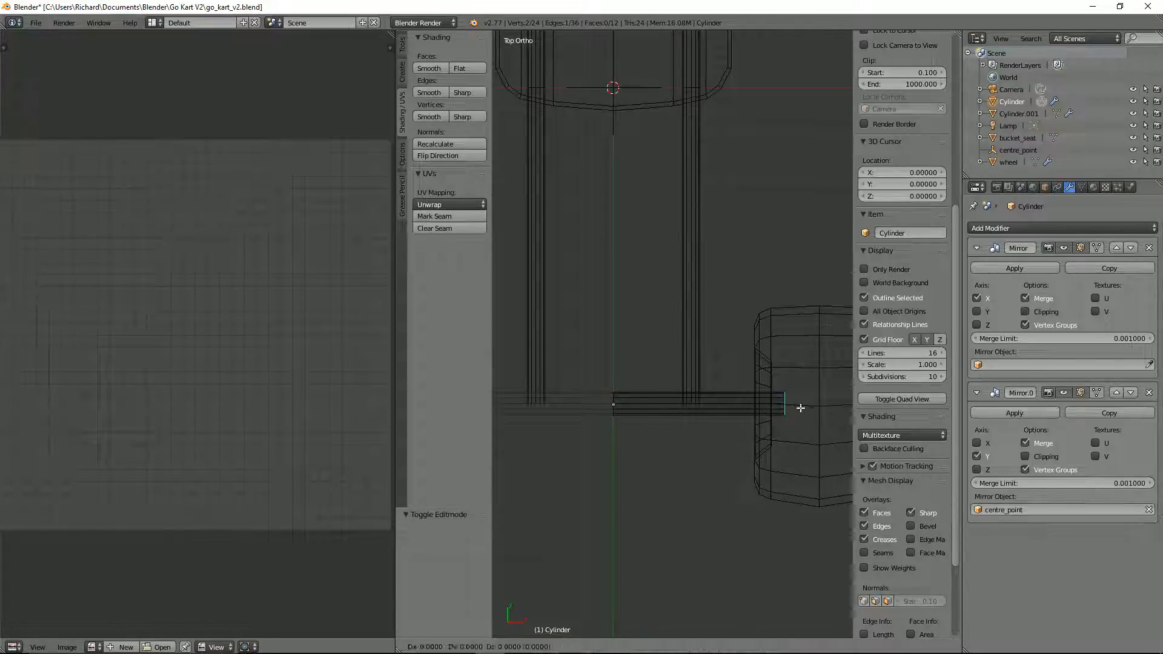
pyautogui.press('x')
pyautogui.rightClick(810, 409)
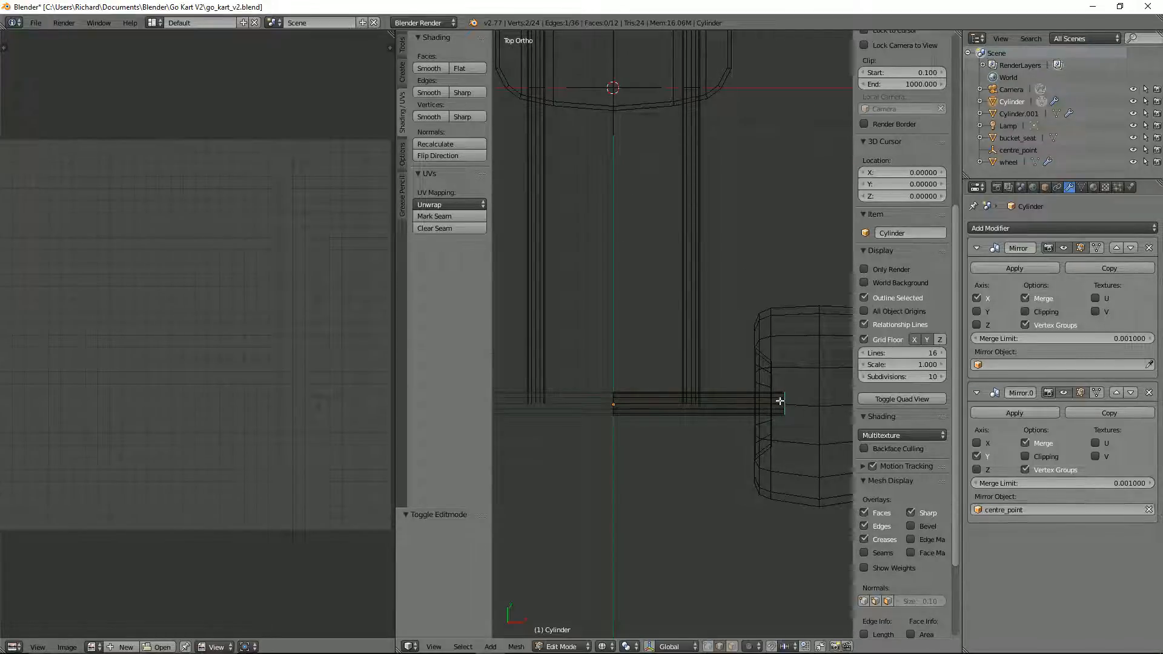
# Step: Lengthen the axle by moving its outer end loop about 0.13 in X into the wheel, and leave mesh editing
pyautogui.keyDown('alt'); pyautogui.rightClick(786, 402); pyautogui.keyUp('alt')
pyautogui.press('g')
pyautogui.press('x')
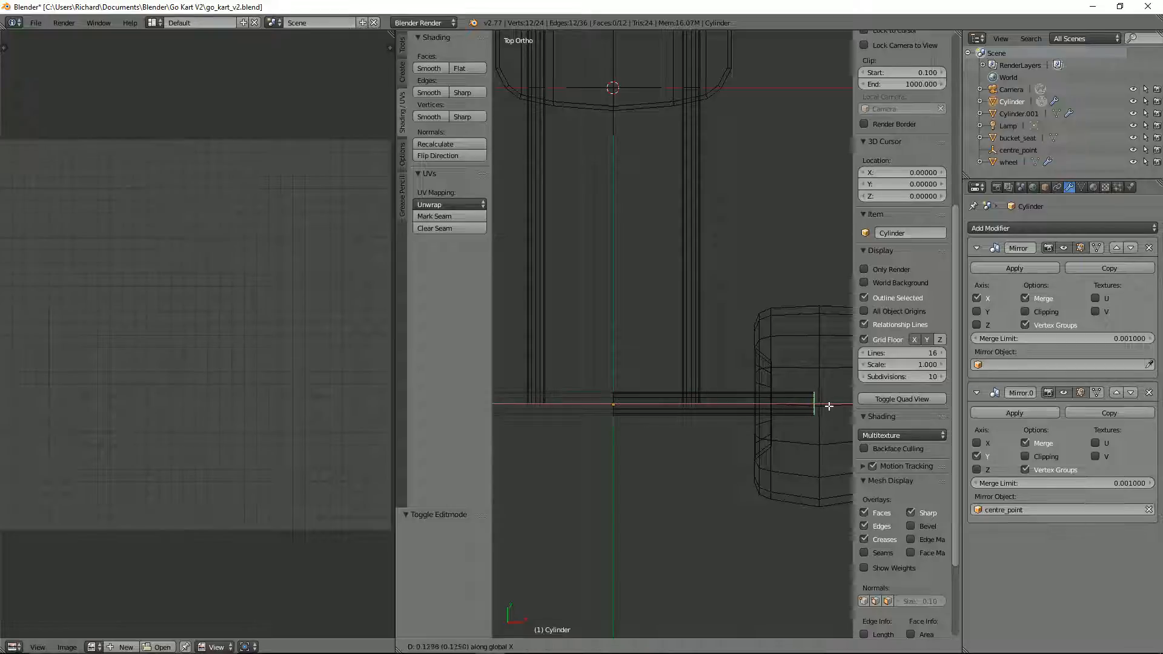
pyautogui.click(830, 403)
pyautogui.scroll(-4, 773, 379)
pyautogui.press('z')
pyautogui.moveTo(773, 379); pyautogui.dragTo(665, 336, button='middle')
pyautogui.press('Tab')
# Step: Try moving the wheels alone about -0.542 in Y, and undo the move
pyautogui.rightClick(664, 354)
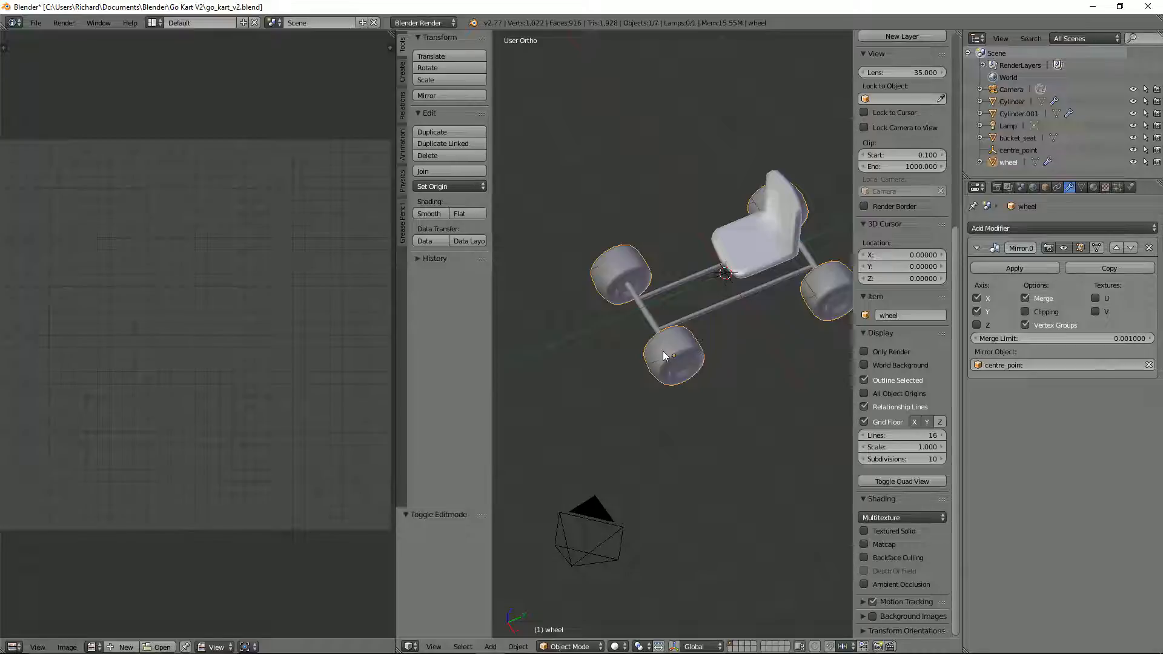
pyautogui.moveTo(659, 348); pyautogui.dragTo(661, 370, button='middle')
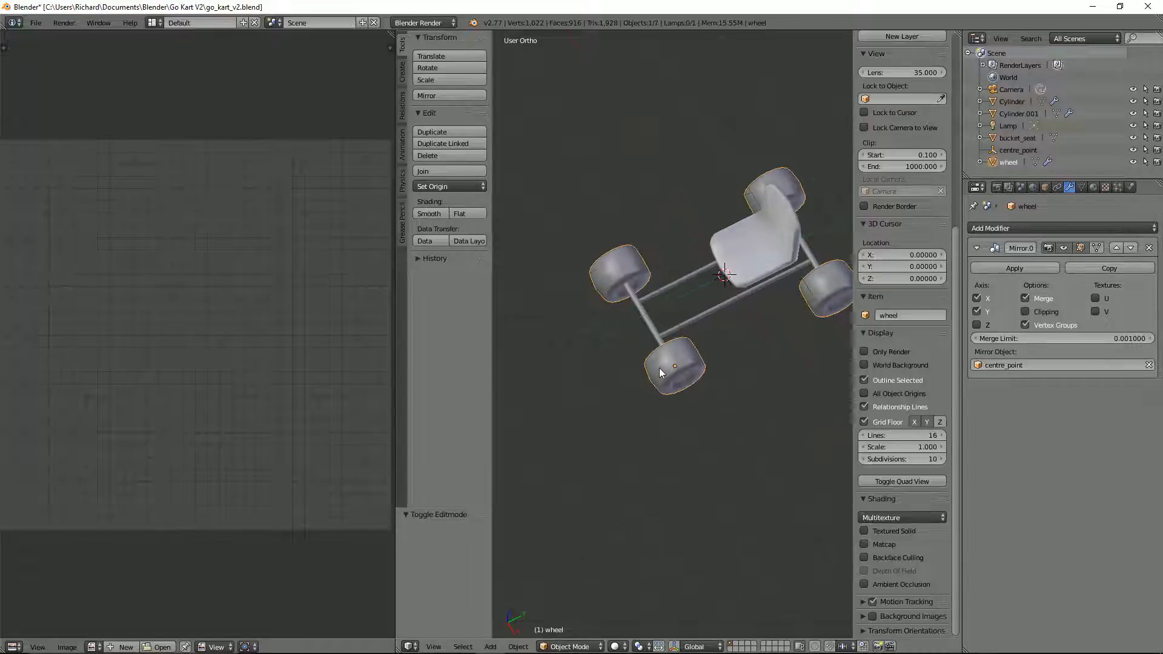
pyautogui.press('g')
pyautogui.press('y')
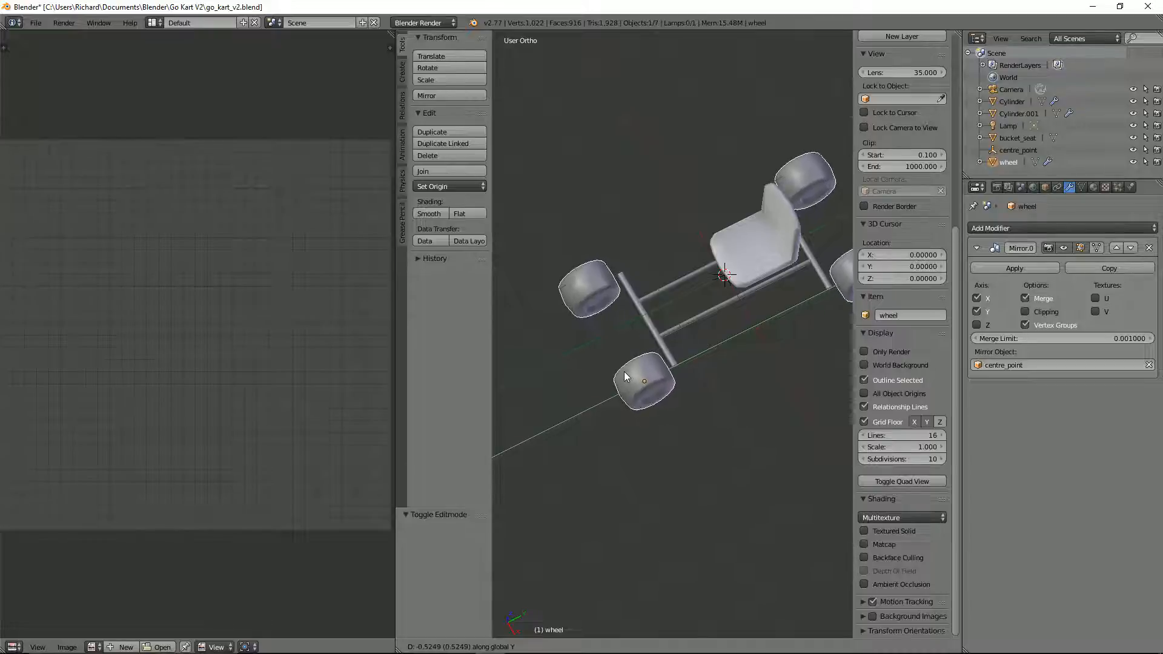
pyautogui.click(626, 376)
pyautogui.rightClick(670, 347)
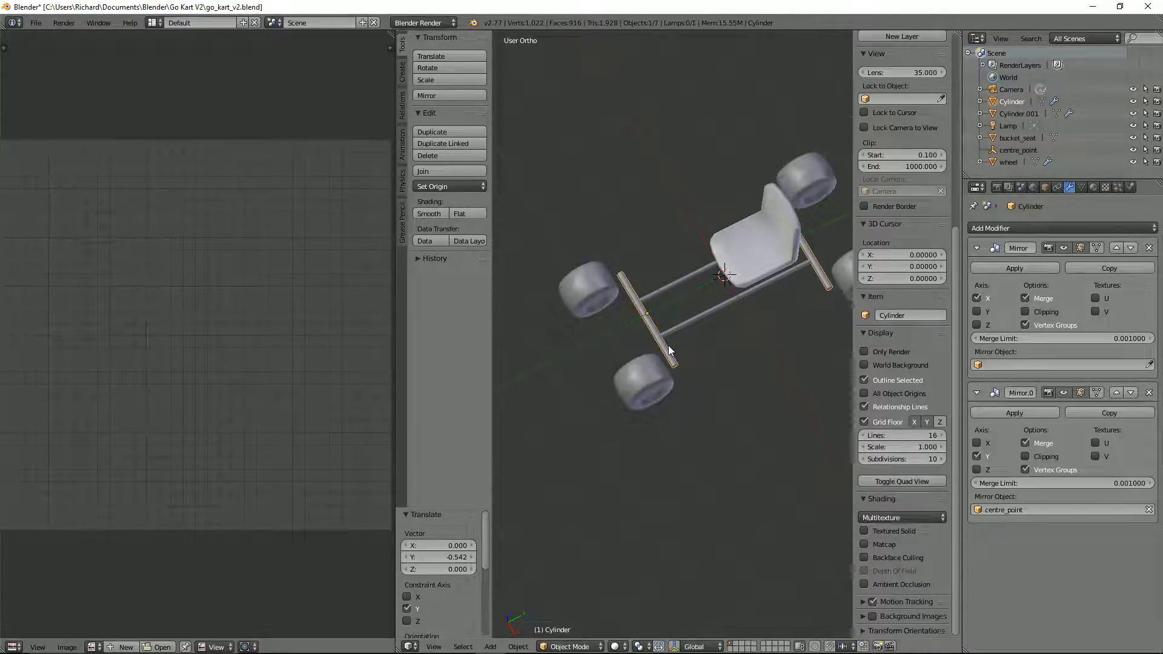
pyautogui.press('g')
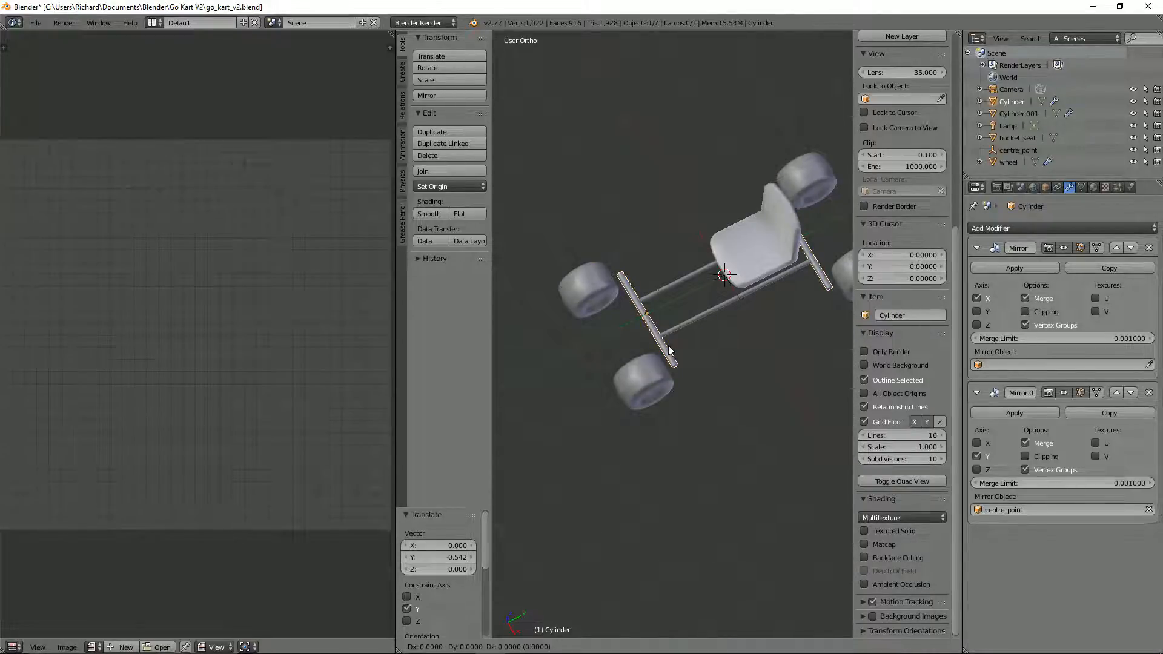
pyautogui.rightClick(667, 346)
pyautogui.hotkey('ctrl', 'z')
pyautogui.hotkey('ctrl', 'z')
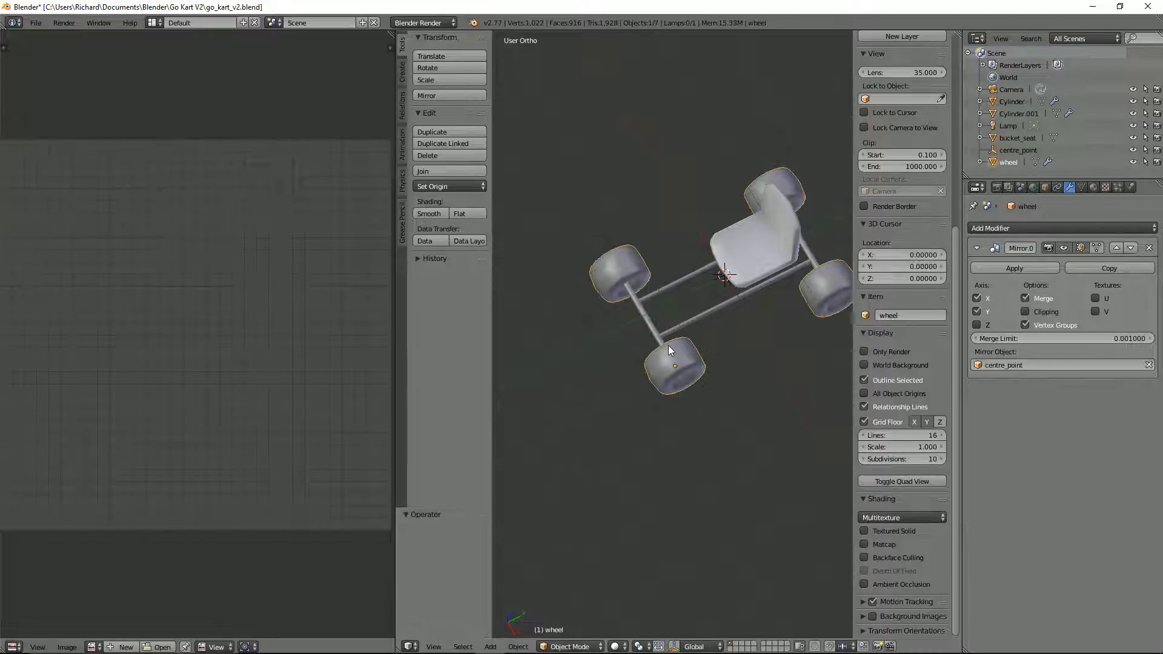
# Step: Select the axle together with the mirrored wheels and move both about -0.55 in Y, away from the seat
pyautogui.rightClick(653, 332)
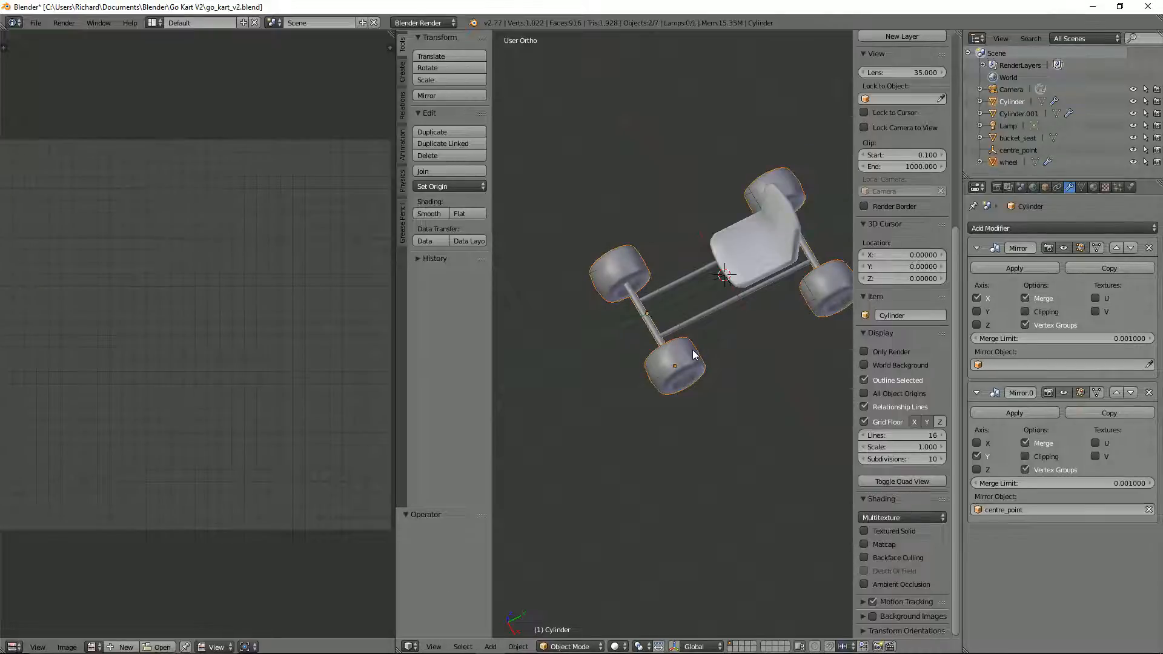
pyautogui.press('g')
pyautogui.press('y')
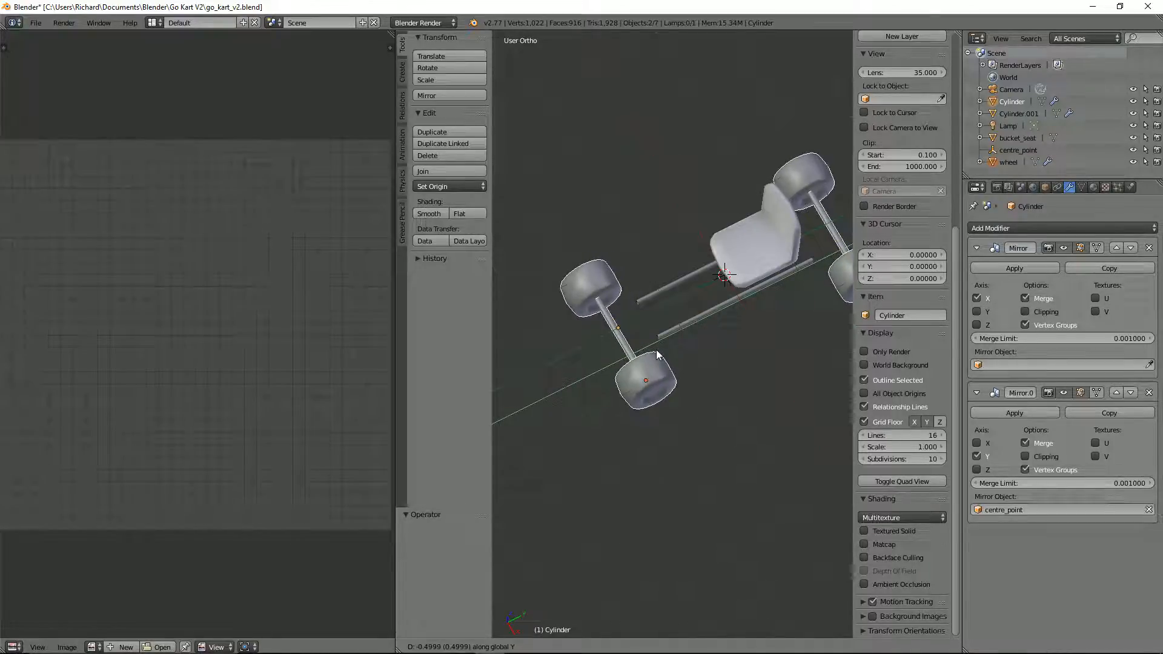
pyautogui.click(657, 354)
# Step: Extend the lengthwise frame tube to the axle by moving its outer end loop about -0.551 in Y, and leave mesh editing
pyautogui.rightClick(670, 330)
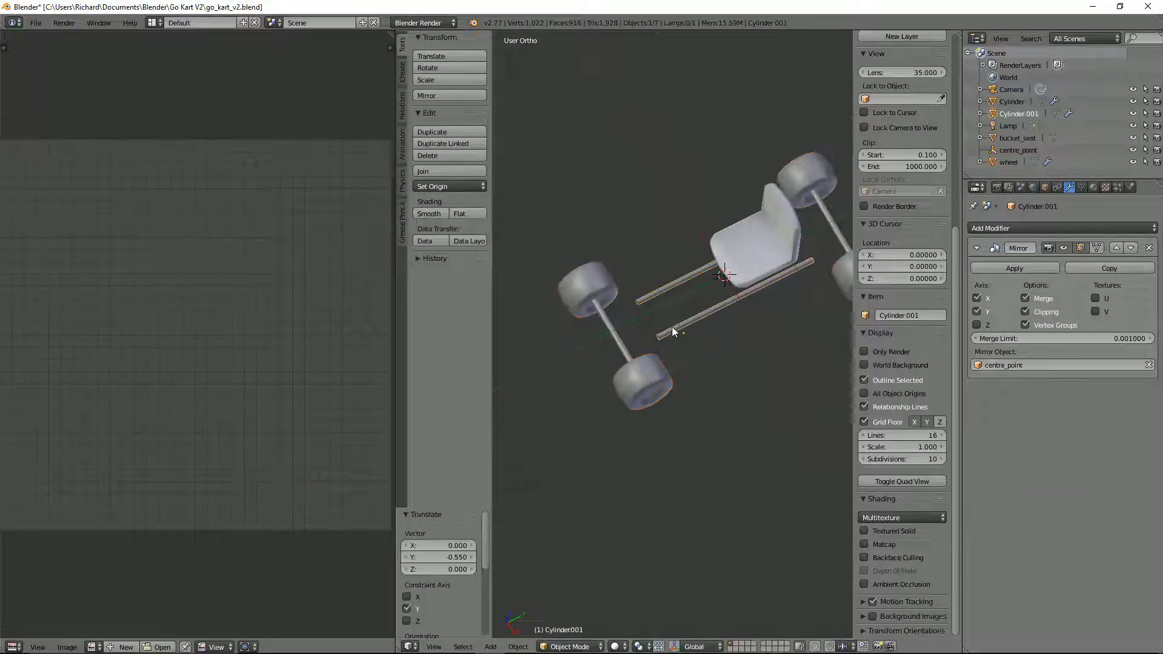
pyautogui.press('Tab')
pyautogui.scroll(2, 667, 331)
pyautogui.keyDown('alt'); pyautogui.rightClick(649, 337); pyautogui.keyUp('alt')
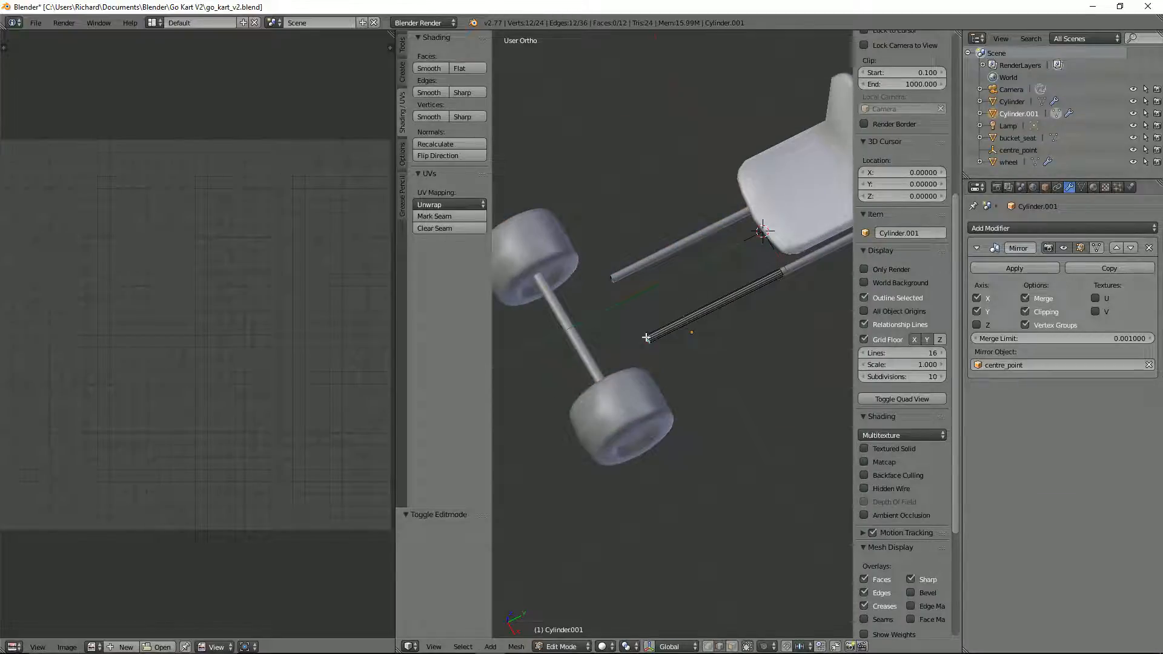
pyautogui.press('KP_3')
pyautogui.press('z')
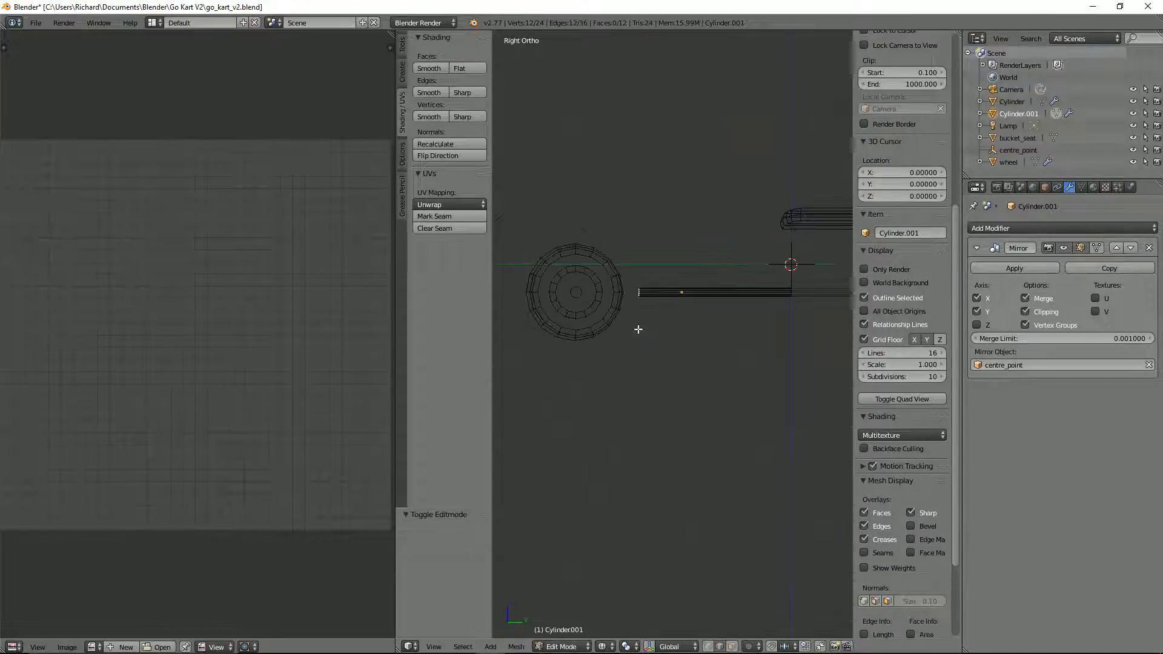
pyautogui.scroll(2, 666, 304)
pyautogui.press('g')
pyautogui.press('y')
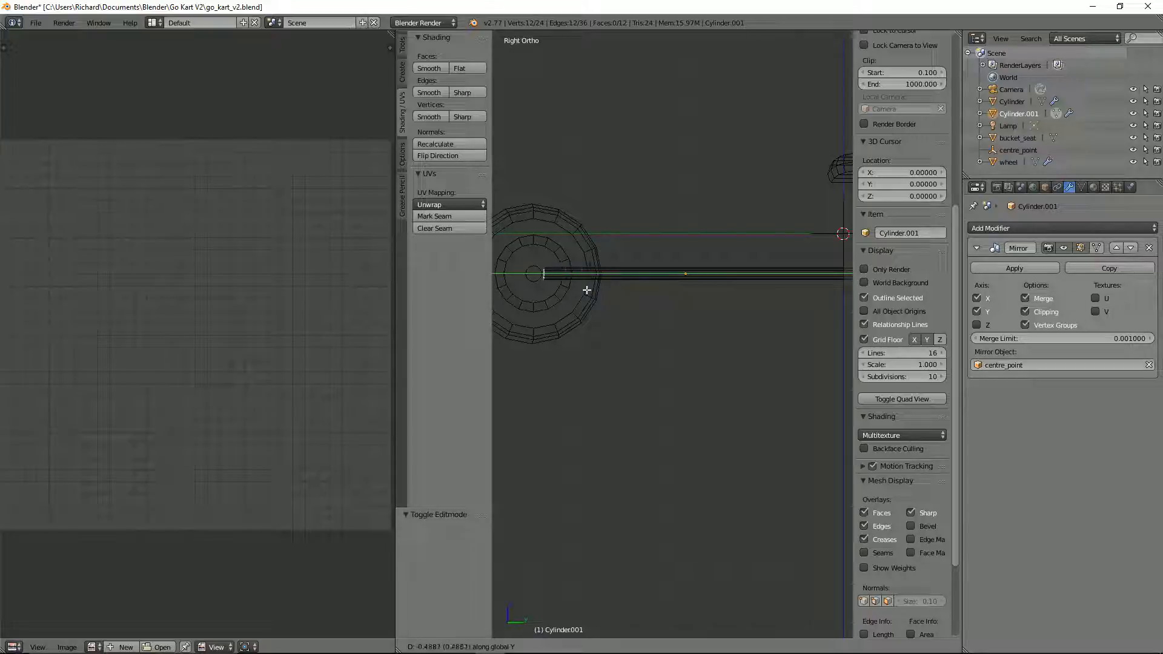
pyautogui.click(577, 290)
pyautogui.scroll(-2, 577, 290)
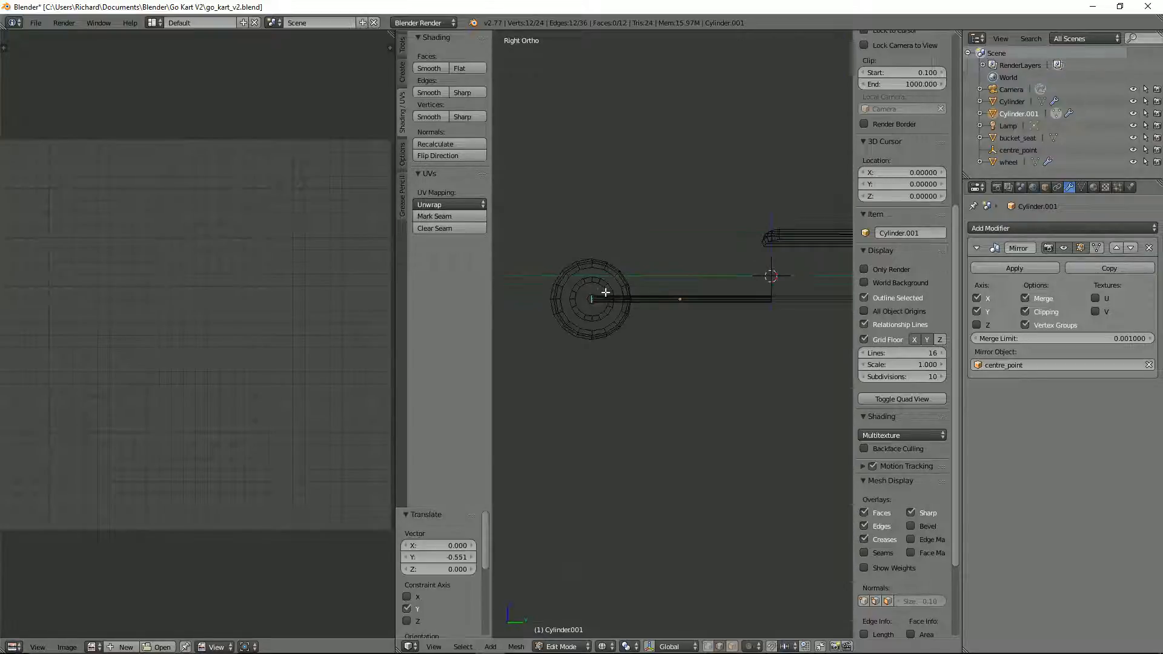
pyautogui.press('z')
pyautogui.moveTo(577, 290)
pyautogui.mouseDown(button='middle')
pyautogui.moveTo(732, 360)
pyautogui.moveTo(768, 337)
pyautogui.moveTo(795, 358)
pyautogui.moveTo(816, 324)
pyautogui.moveTo(730, 324)
pyautogui.moveTo(747, 320)
pyautogui.moveTo(740, 288)
pyautogui.moveTo(734, 322)
pyautogui.moveTo(707, 302)
pyautogui.mouseUp(button='middle')
pyautogui.scroll(3, 766, 317)
pyautogui.scroll(-3, 747, 320)
pyautogui.scroll(2, 734, 322)
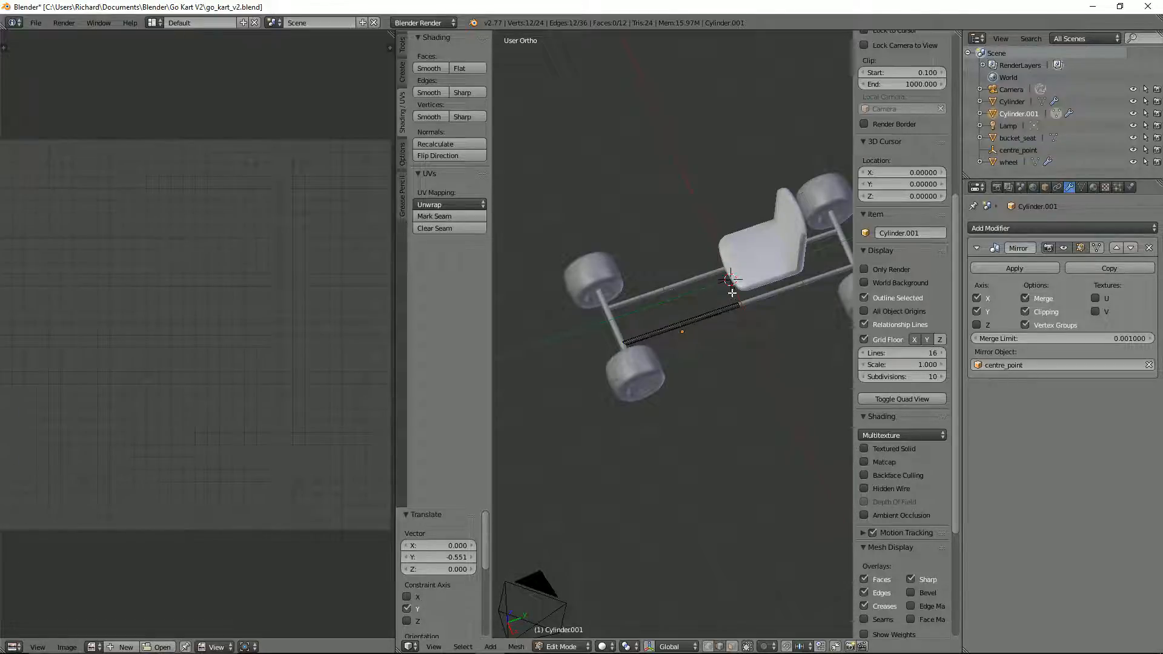
pyautogui.scroll(2, 735, 289)
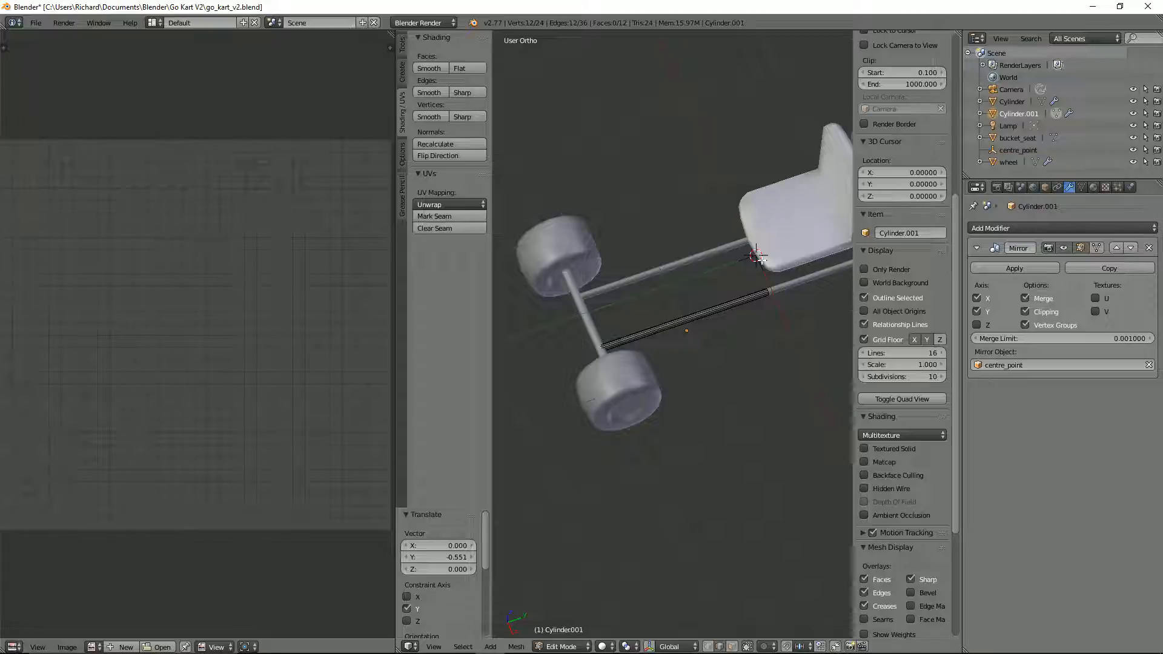
pyautogui.rightClick(720, 309)
pyautogui.press('Tab')
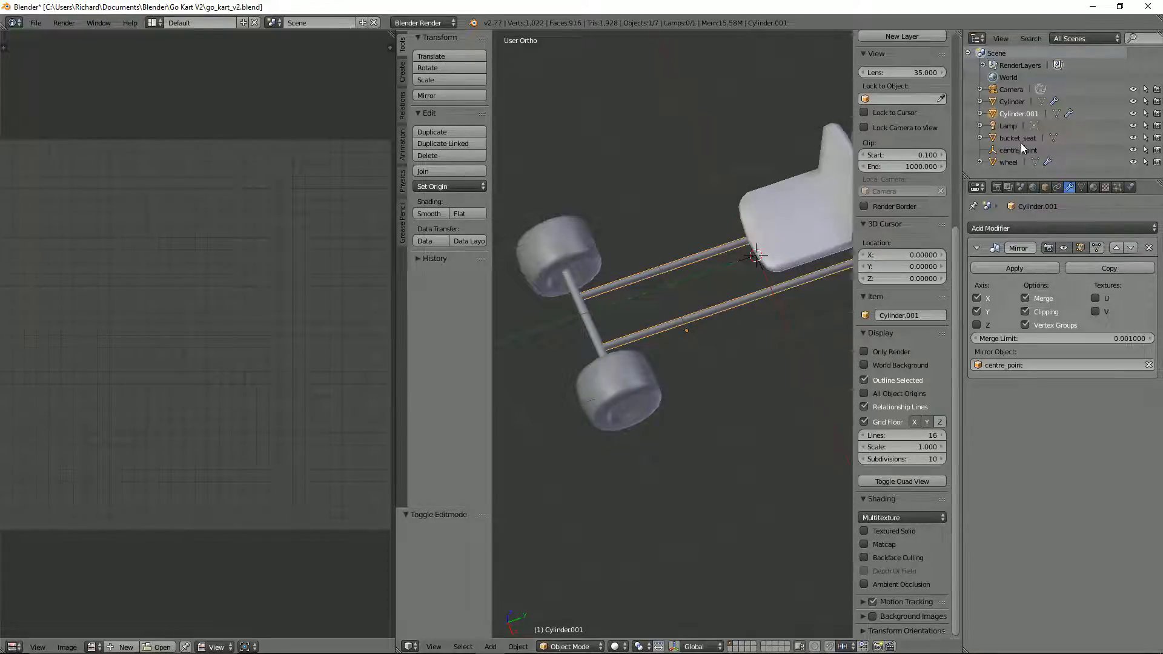
# Step: Rename the lengthwise frame tube object as side_struts
pyautogui.doubleClick(1015, 113)
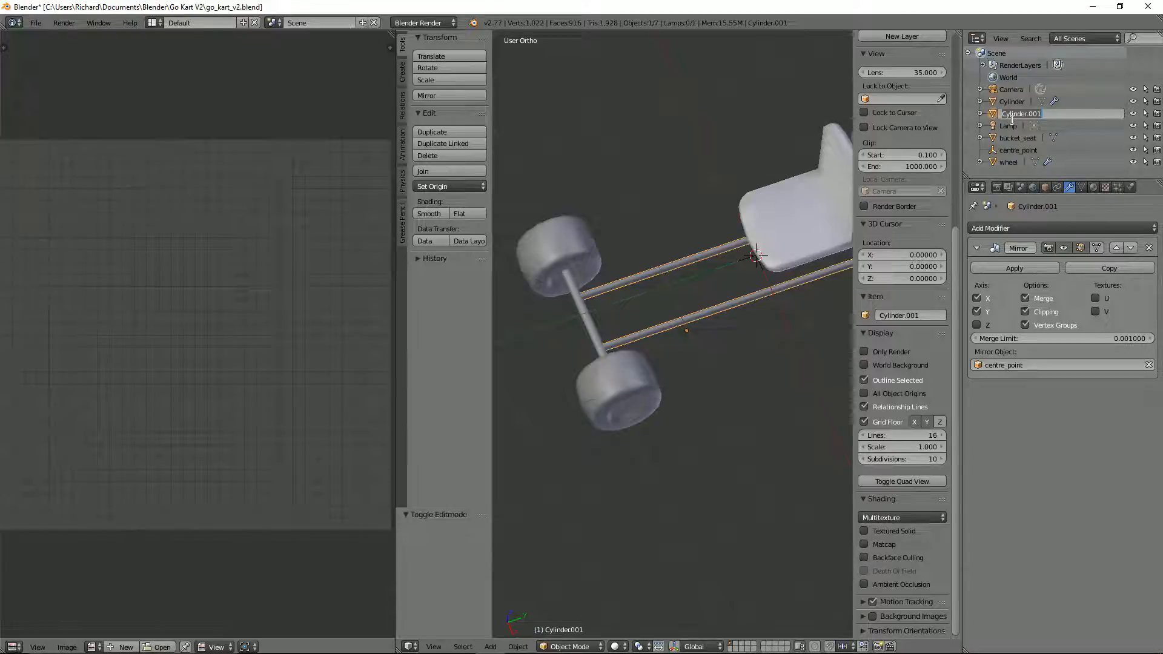
pyautogui.press('BackSpace')
pyautogui.write('side_struts')
pyautogui.press('Return')
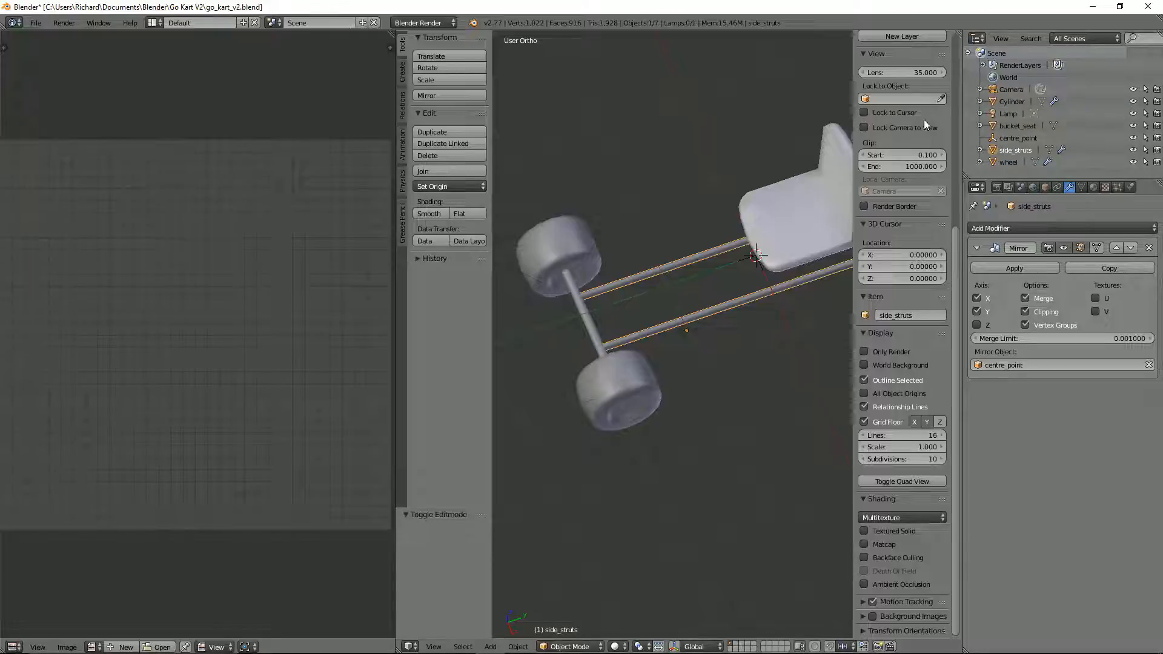
# Step: Rename the axle object as axel_struts
pyautogui.rightClick(591, 323)
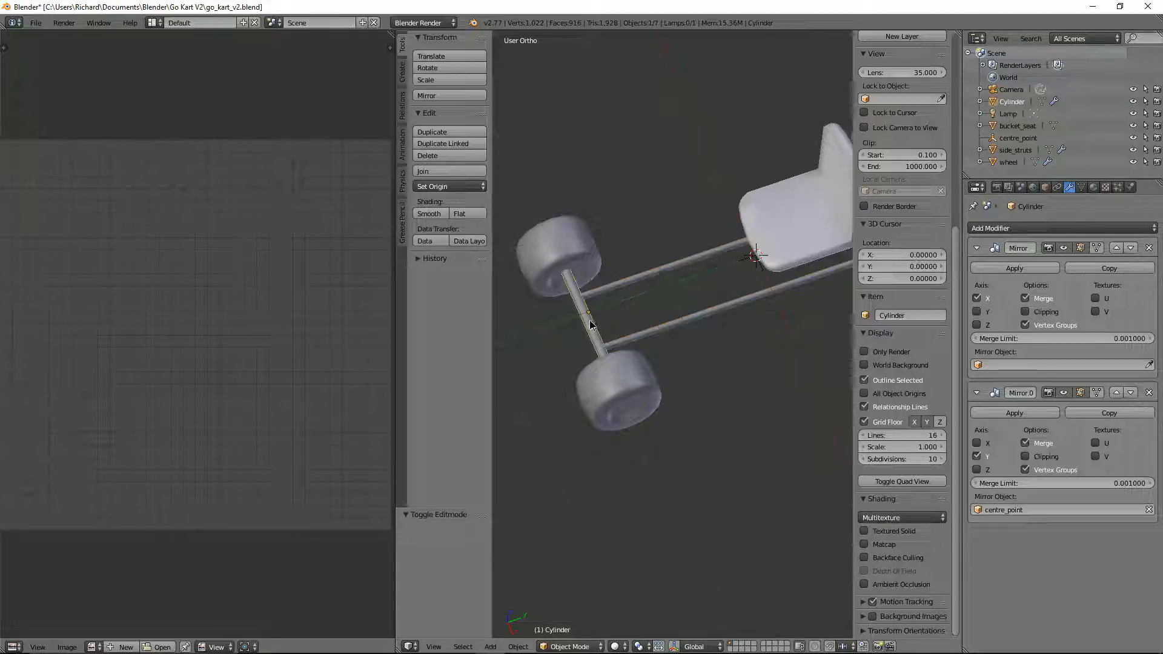
pyautogui.doubleClick(1007, 101)
pyautogui.write('axel')
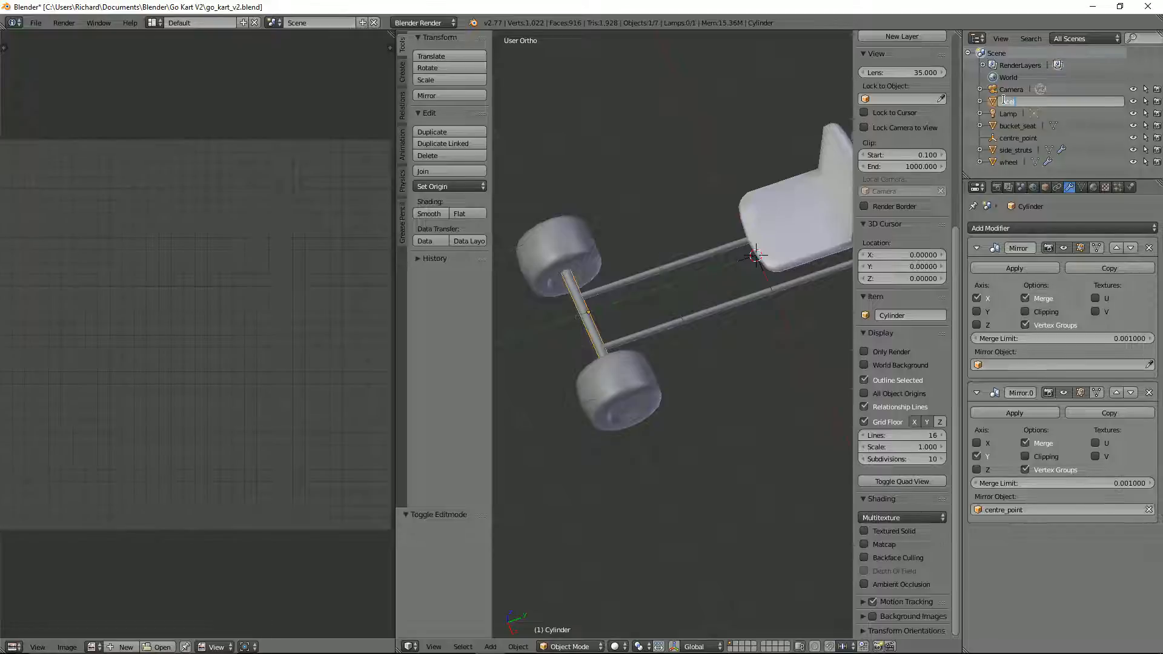
pyautogui.press('BackSpace')
pyautogui.press('BackSpace')
pyautogui.press('BackSpace')
pyautogui.press('BackSpace')
pyautogui.write('axel_struts')
pyautogui.press('Return')
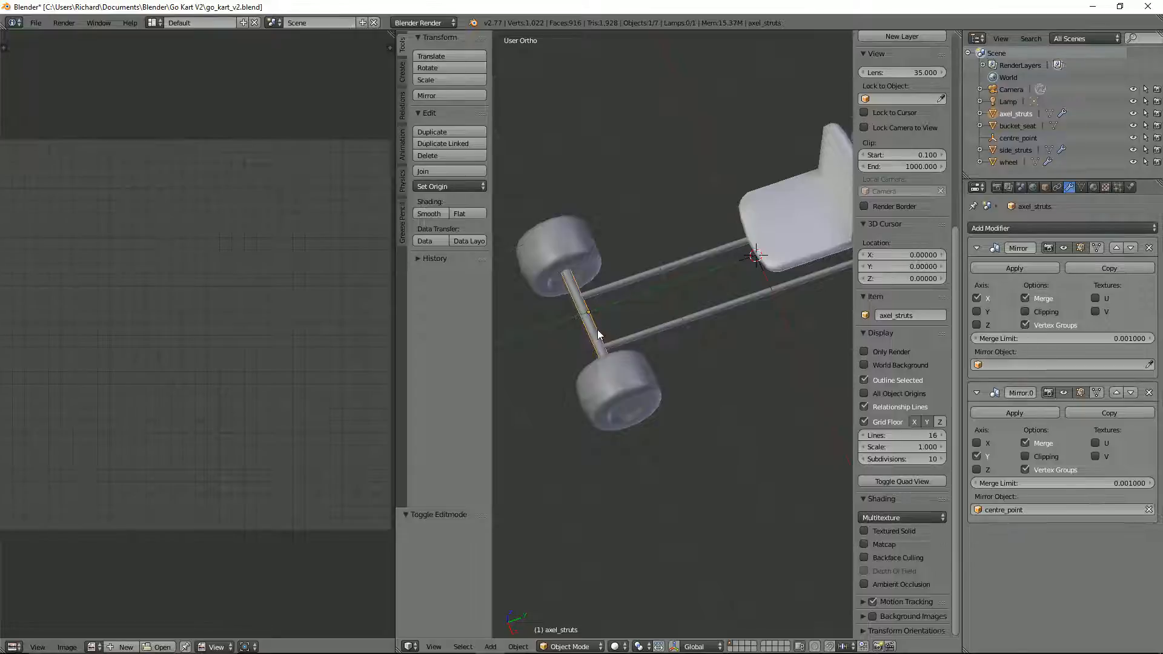
# Step: Duplicate the side struts in place and remove the copy's Mirror modifier
pyautogui.rightClick(672, 329)
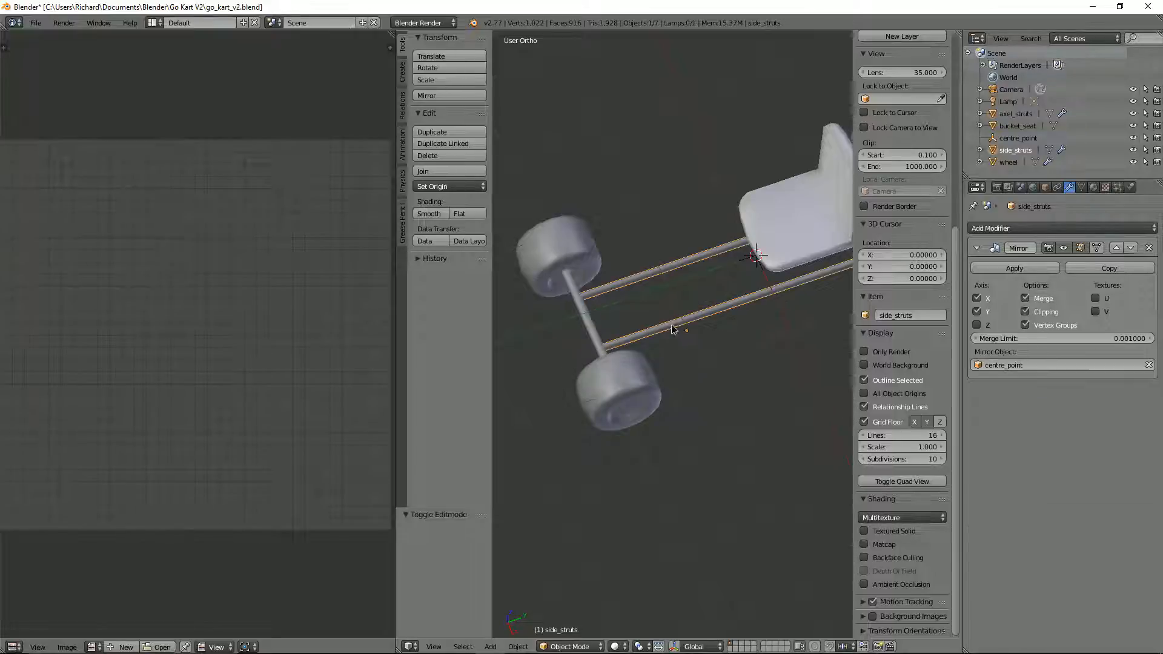
pyautogui.hotkey('shift', 'd')
pyautogui.rightClick(671, 328)
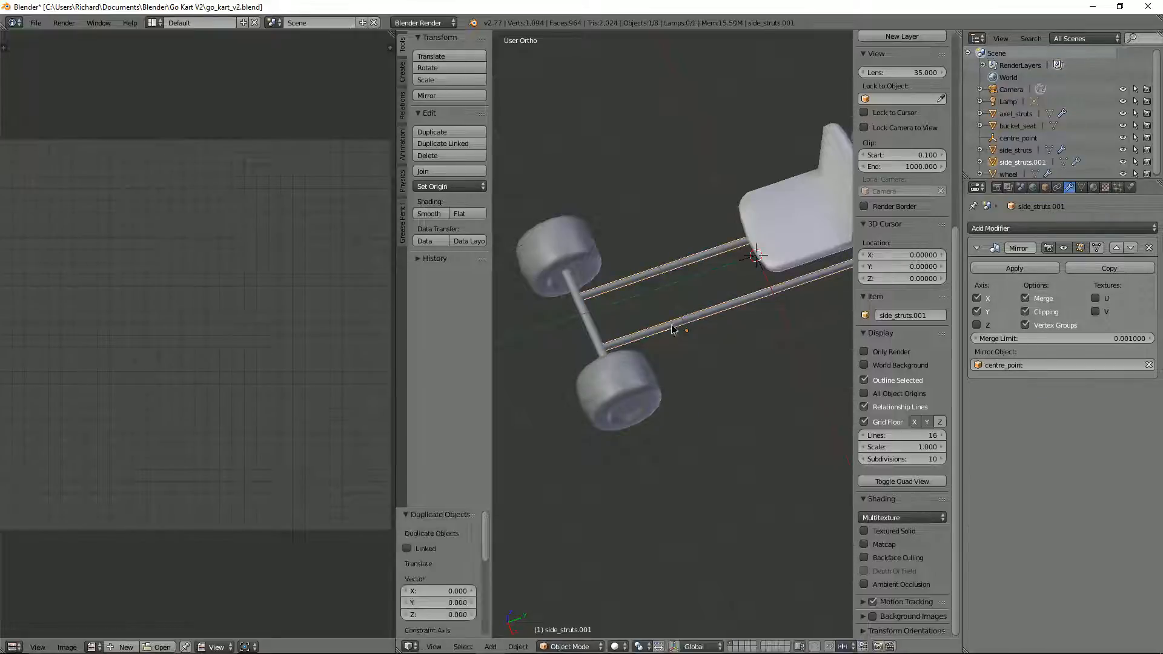
pyautogui.click(1148, 247)
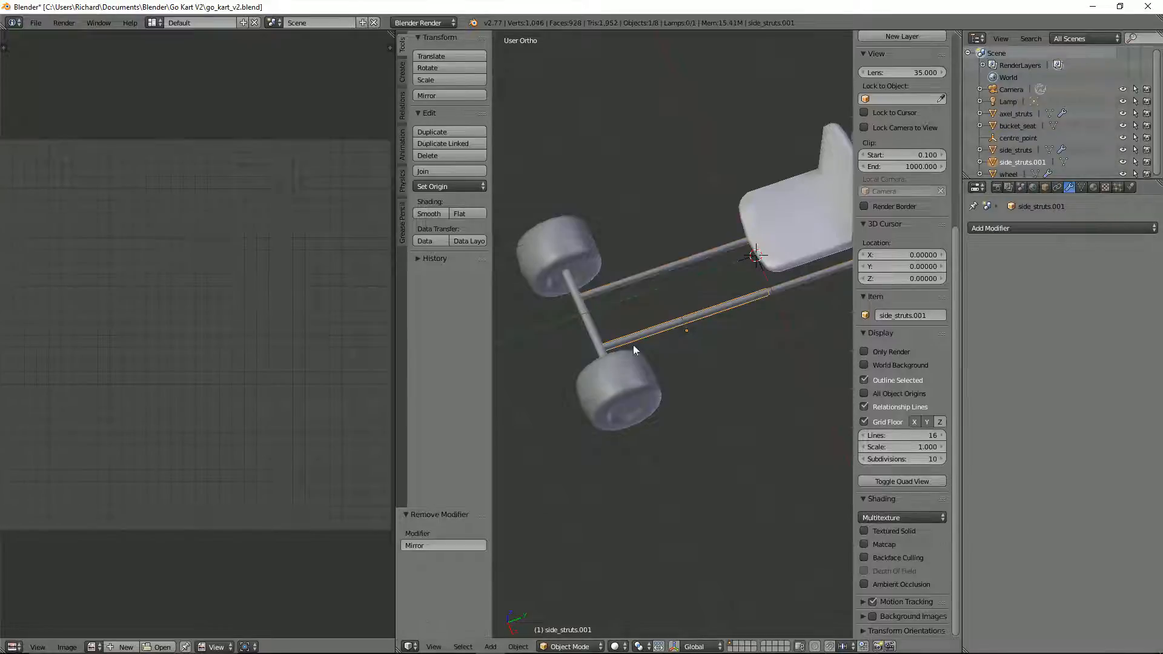
# Step: Rotate the duplicated strut 90° in top view so it lies across the frame
pyautogui.press('KP_7')
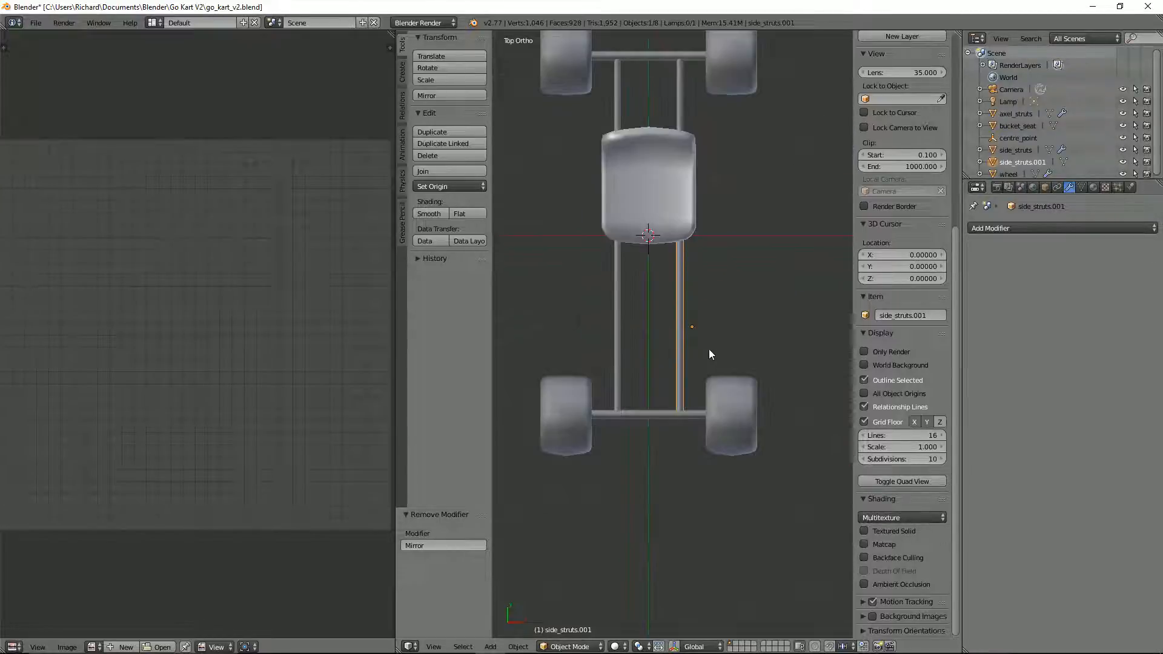
pyautogui.scroll(1, 707, 350)
pyautogui.write('r90')
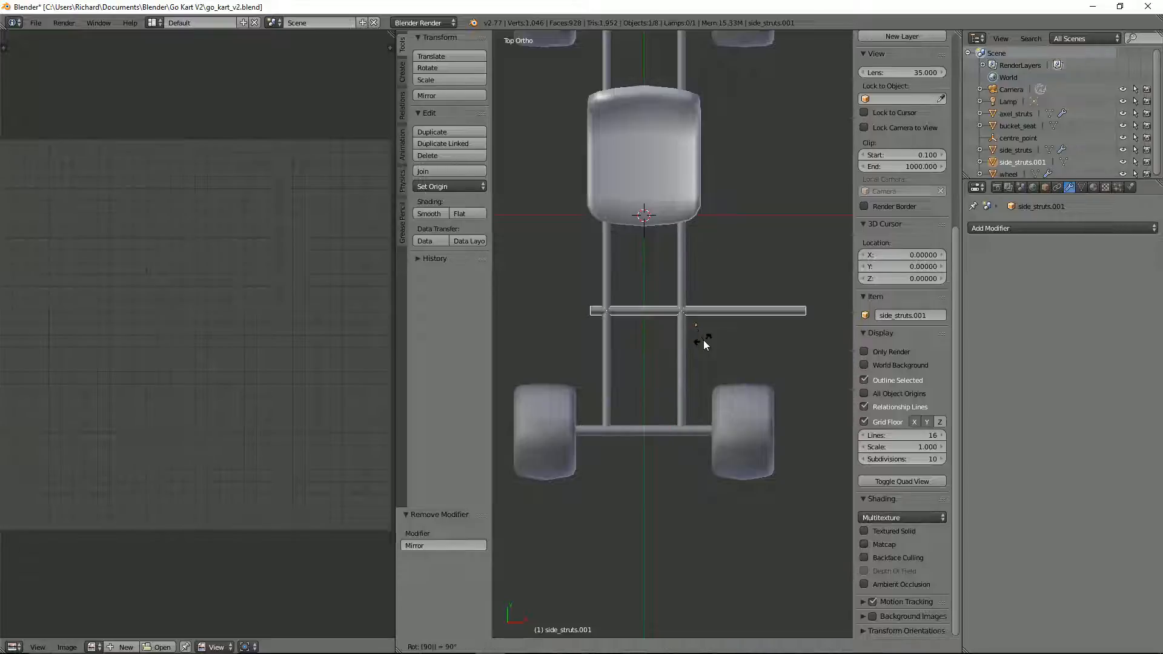
pyautogui.press('Return')
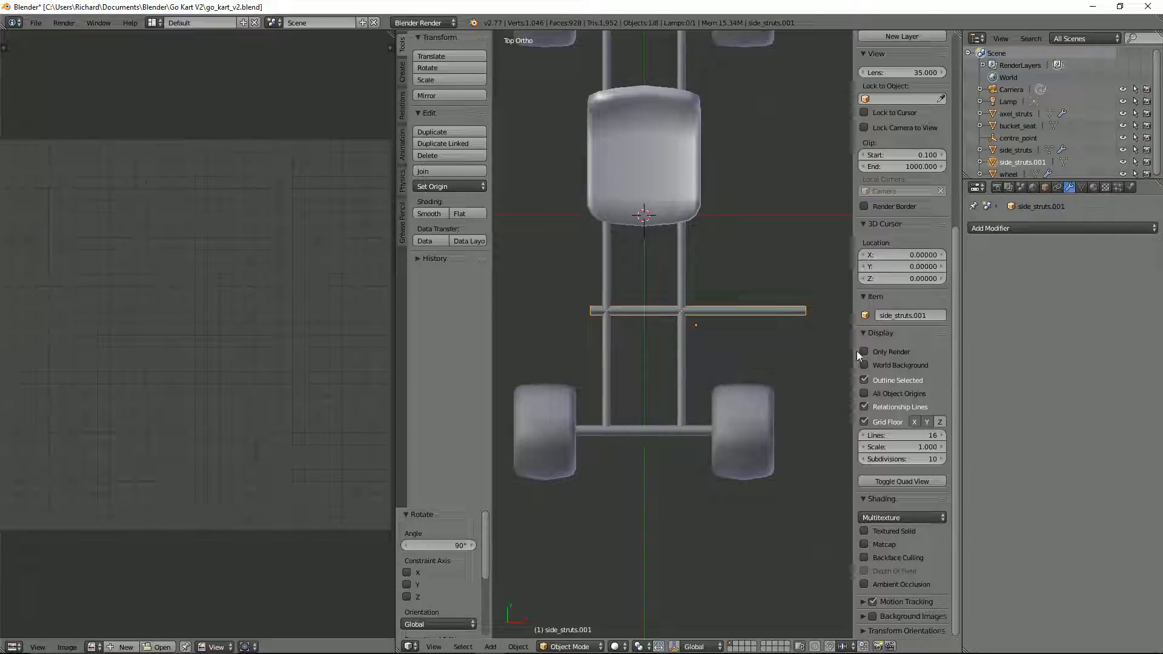
# Step: Shorten the crosswise strut by scaling it to about 0.204 along X
pyautogui.press('s')
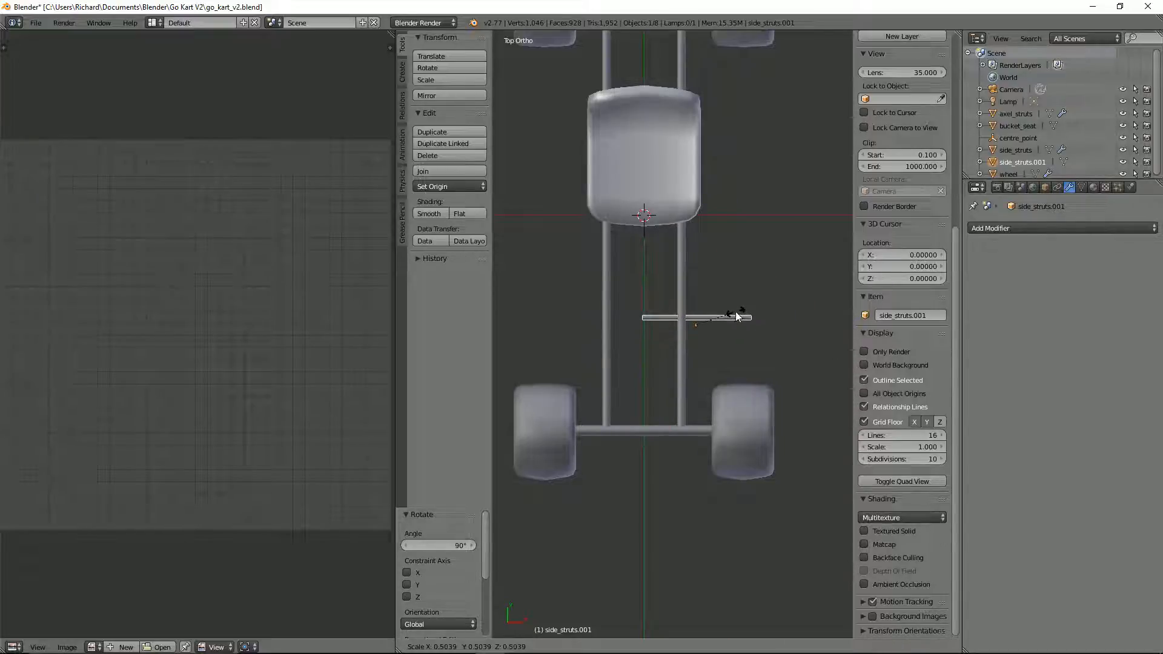
pyautogui.rightClick(740, 316)
pyautogui.press('s')
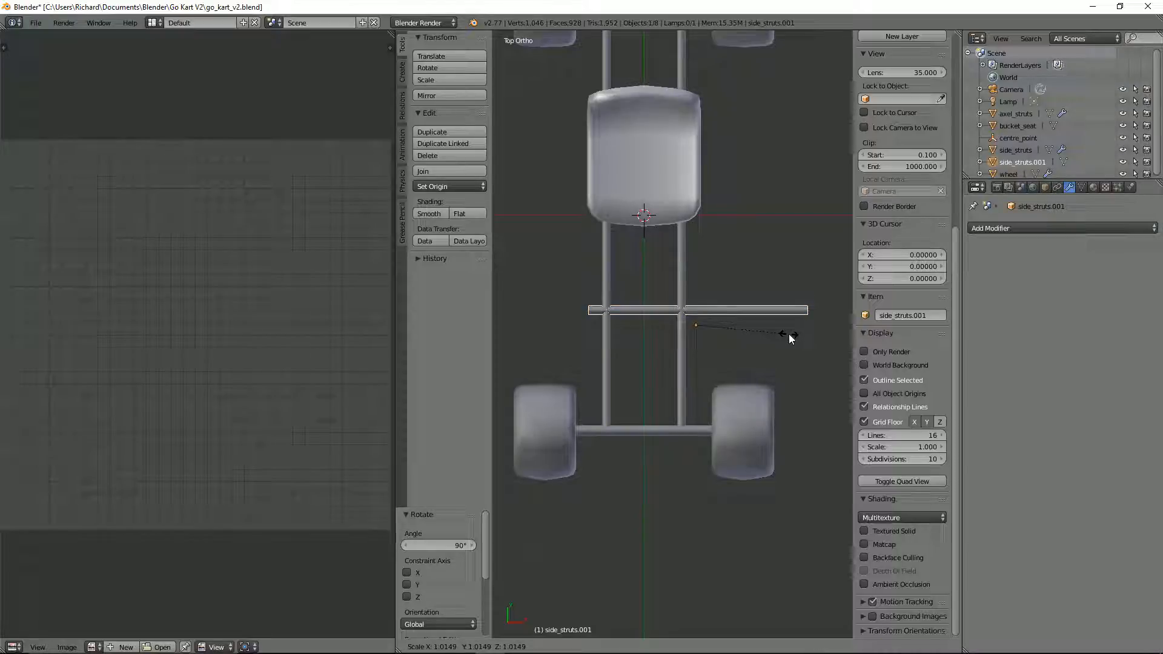
pyautogui.press('x')
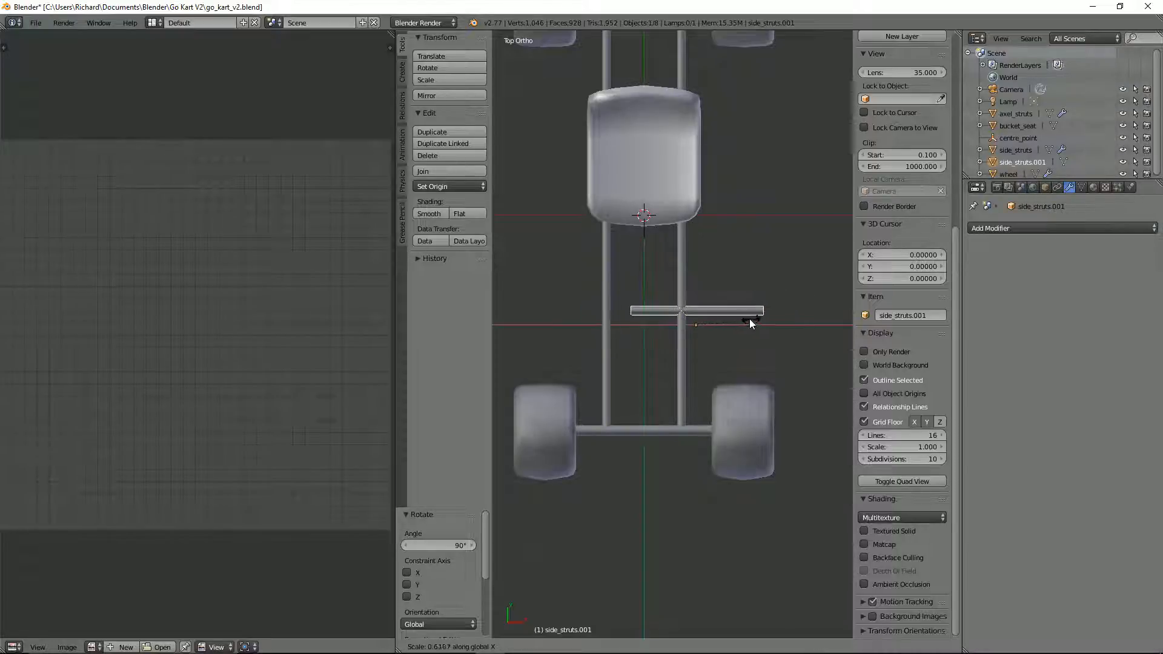
pyautogui.click(711, 313)
pyautogui.scroll(2, 757, 319)
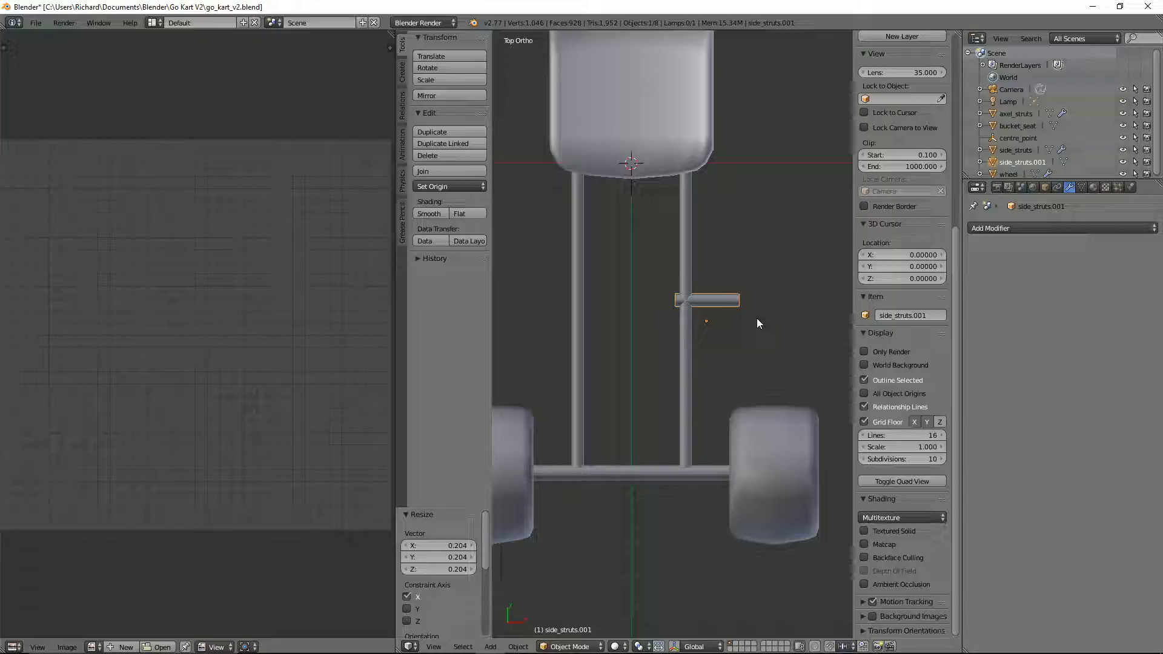
# Step: Add a Mirror modifier to the crosswise strut, mirrored about centre_point on the X and Y axes with Clipping enabled
pyautogui.scroll(-1, 757, 323)
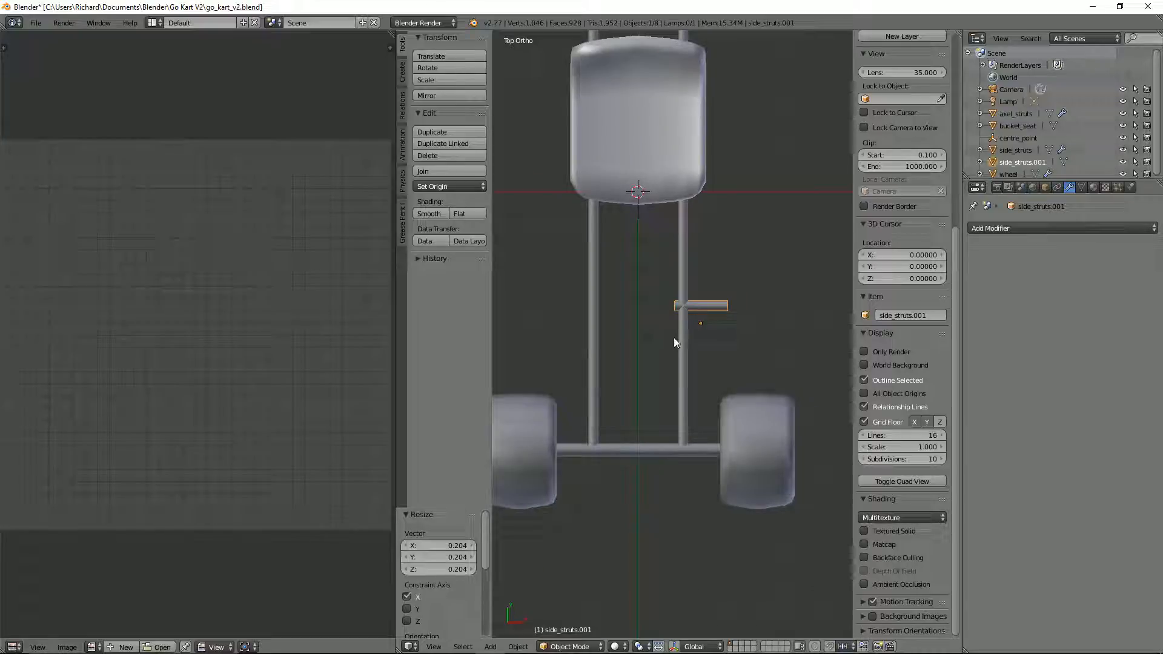
pyautogui.click(1066, 228)
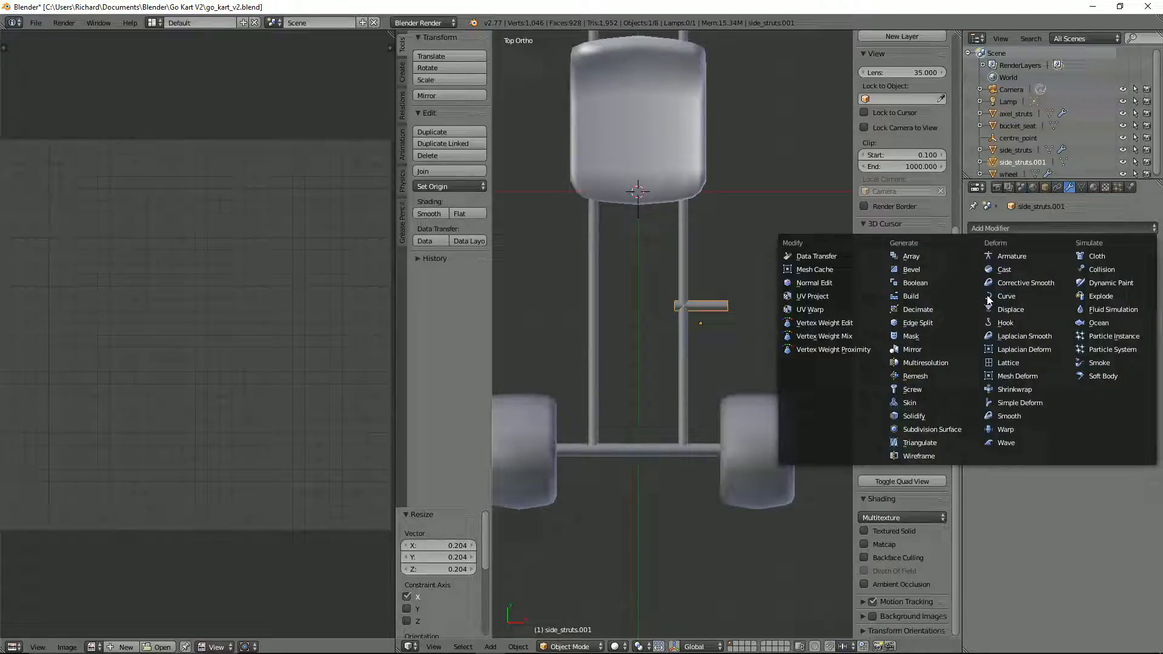
pyautogui.click(928, 346)
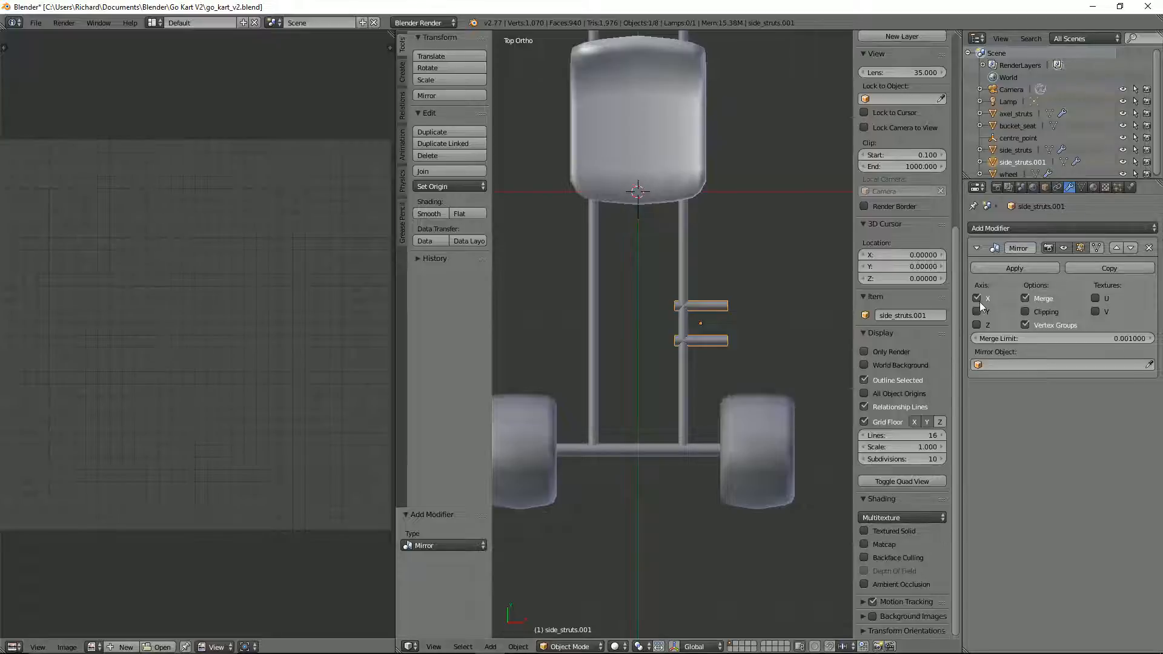
pyautogui.click(1017, 364)
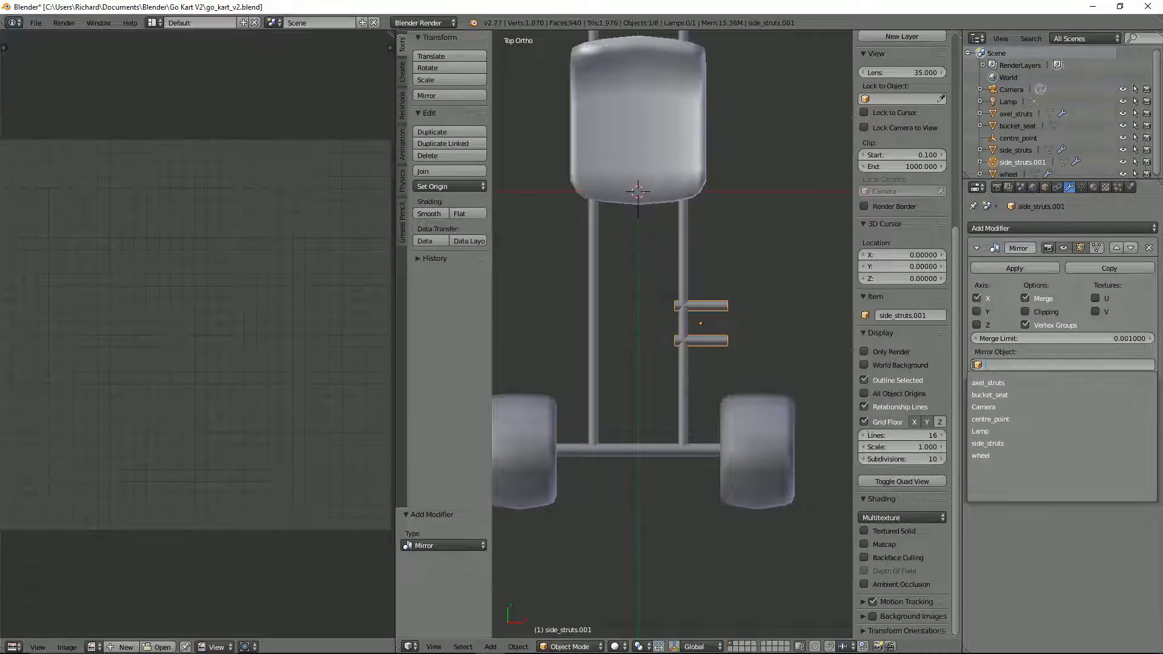
pyautogui.click(999, 419)
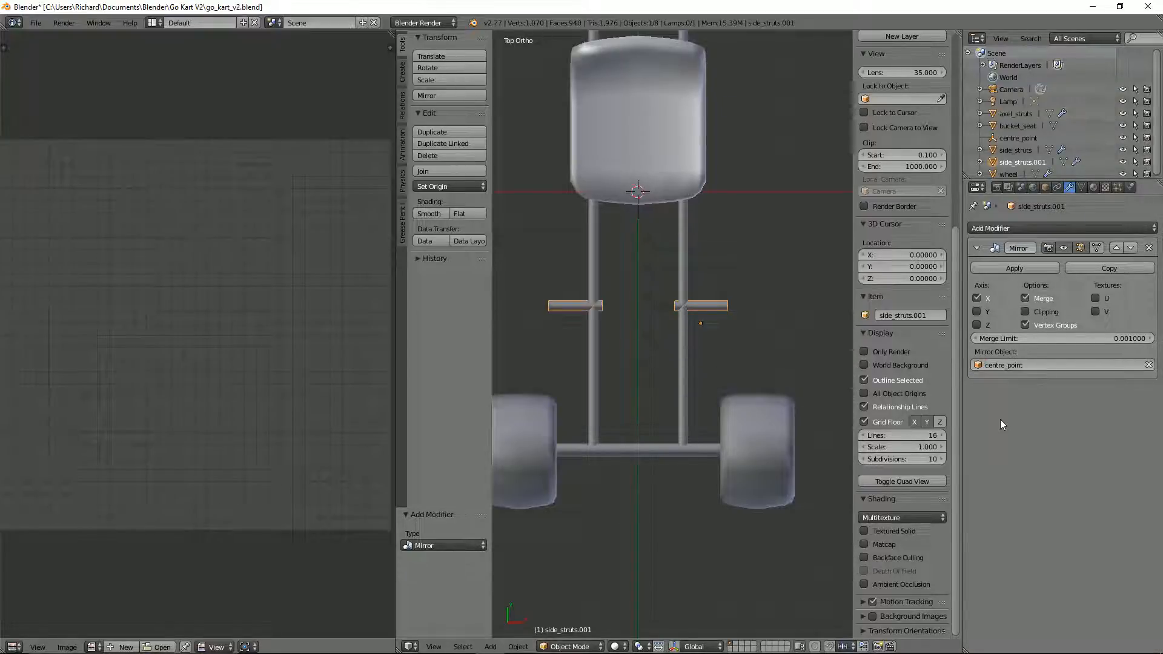
pyautogui.click(1035, 311)
pyautogui.click(975, 311)
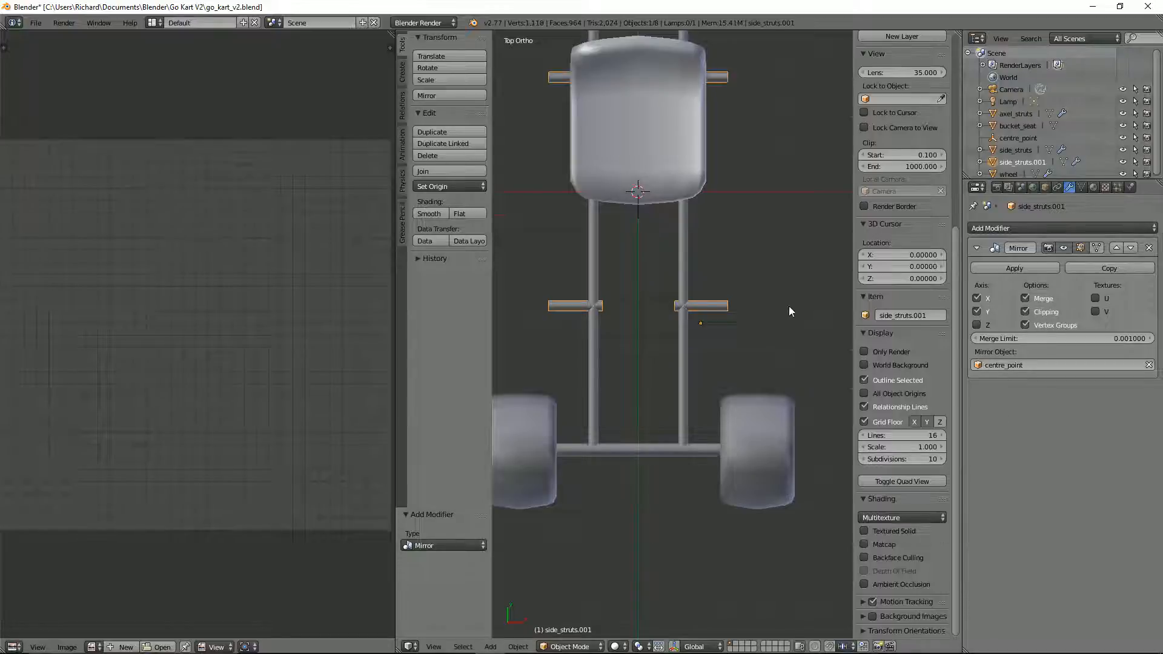
# Step: Set the cross strut's origin to its geometry and move its whole mesh about -0.327 along X so the mirrored halves meet at the centre line
pyautogui.scroll(-2, 775, 312)
pyautogui.scroll(3, 764, 319)
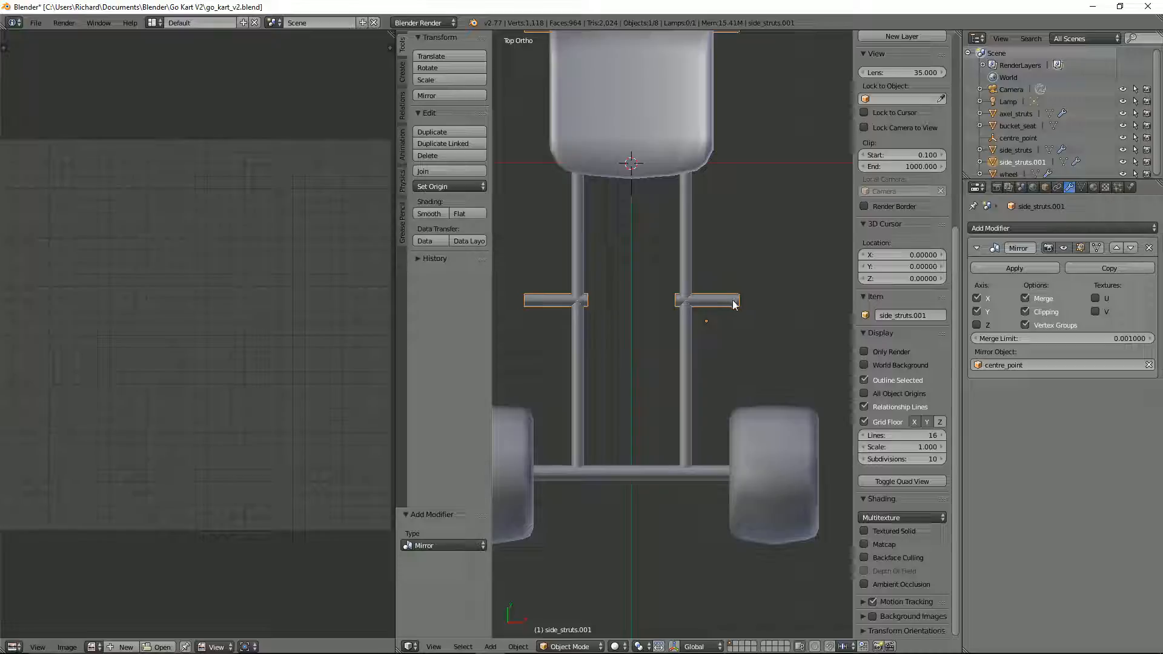
pyautogui.hotkey('ctrl', 'shift', 'alt', 'c')
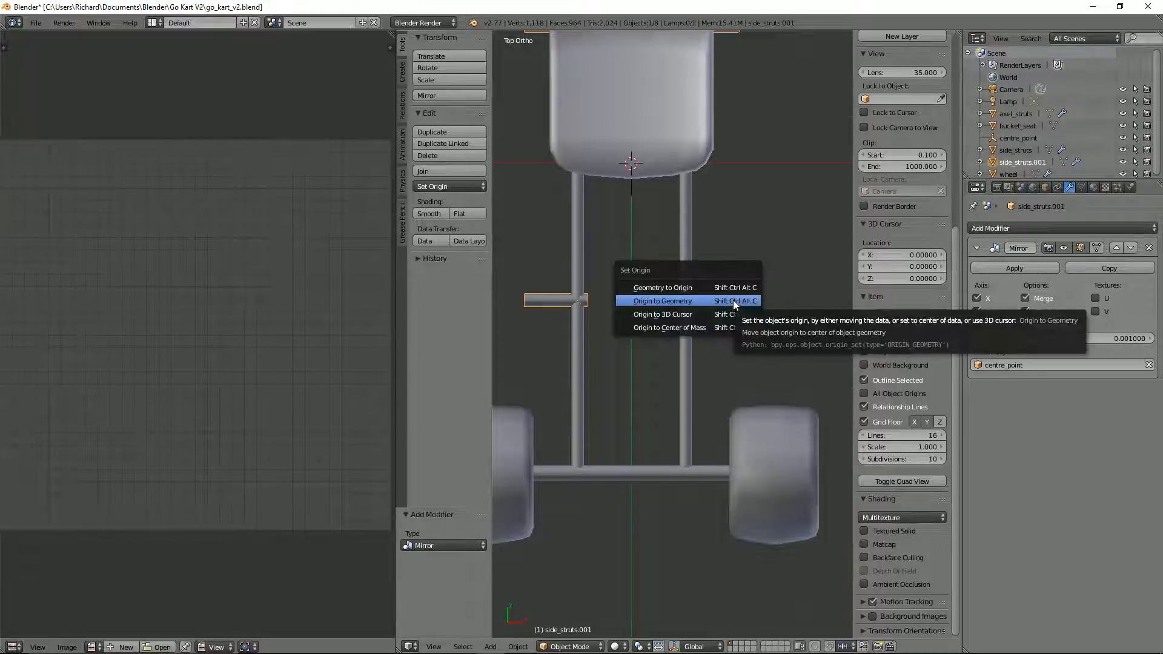
pyautogui.click(730, 302)
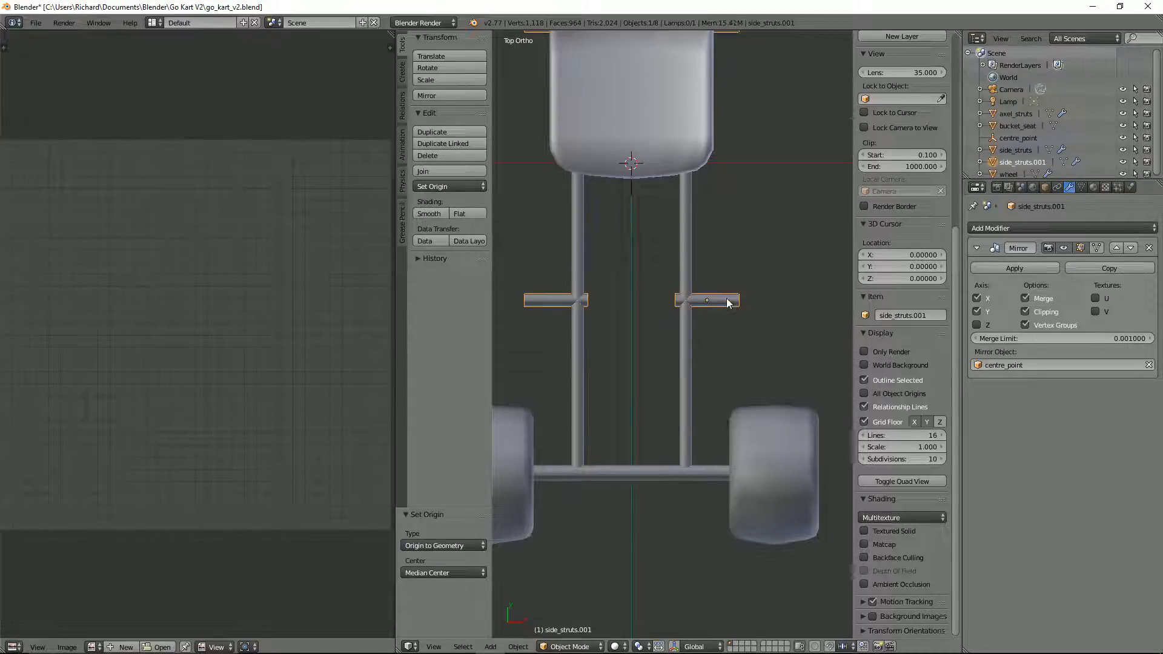
pyautogui.press('Tab')
pyautogui.press('a')
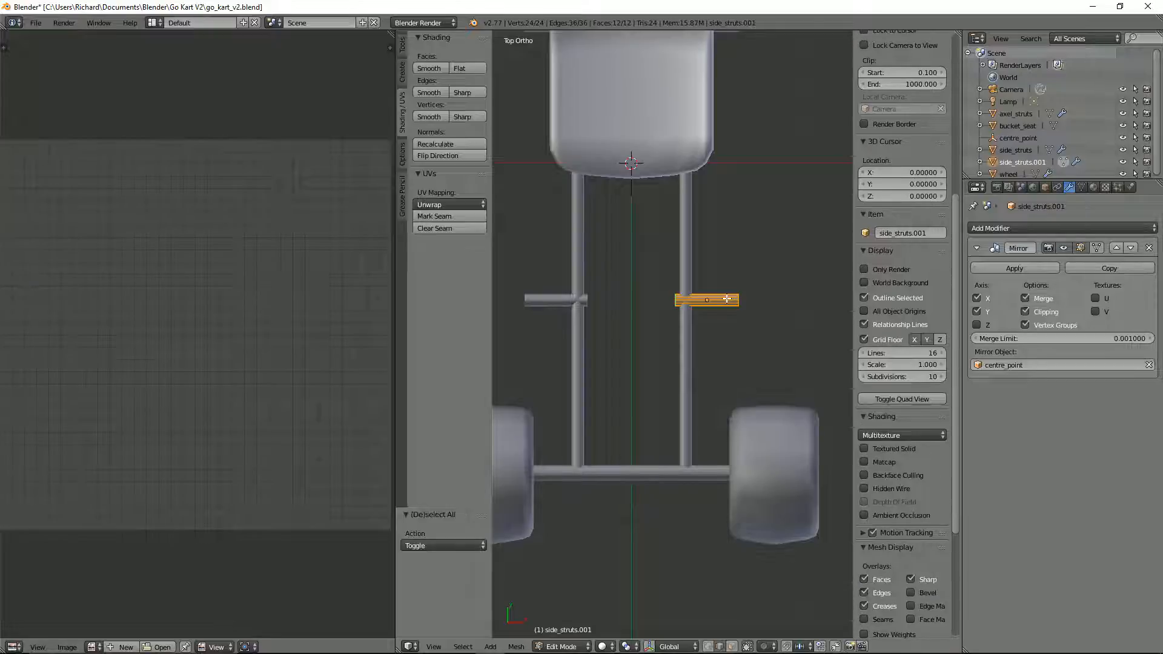
pyautogui.press('g')
pyautogui.press('x')
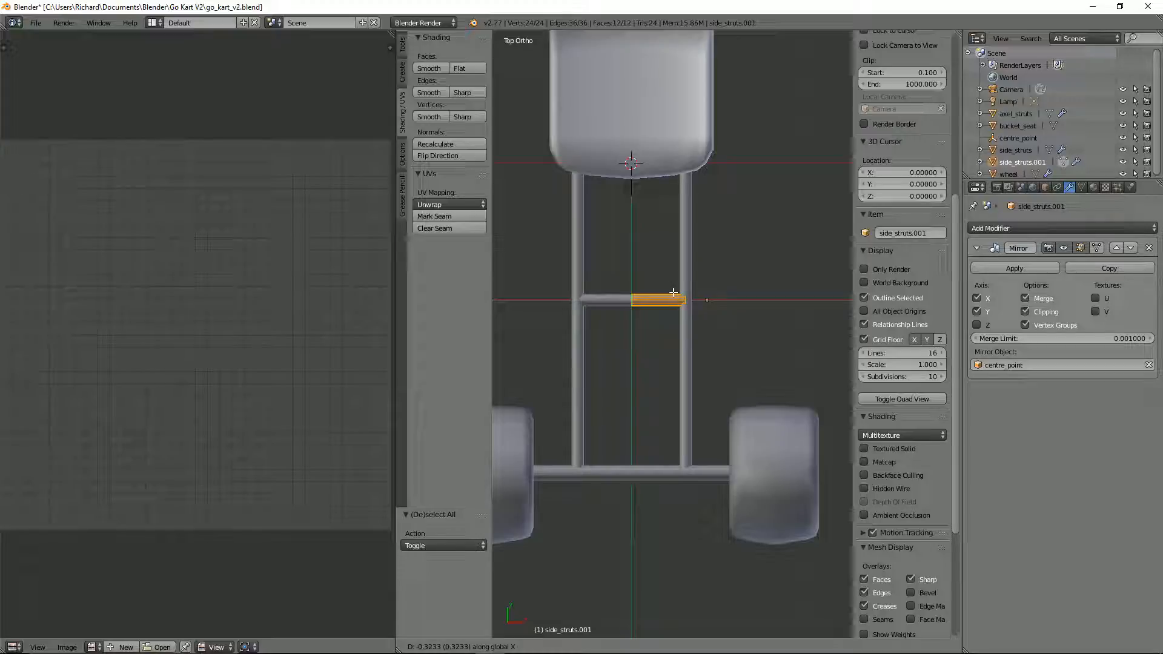
pyautogui.click(672, 292)
pyautogui.moveTo(672, 293); pyautogui.dragTo(651, 278, button='middle')
# Step: Thin the cross strut in edit mode by scaling its mesh to about 0.91 in Y and Z with X locked
pyautogui.press('KP_3')
pyautogui.scroll(4, 740, 279)
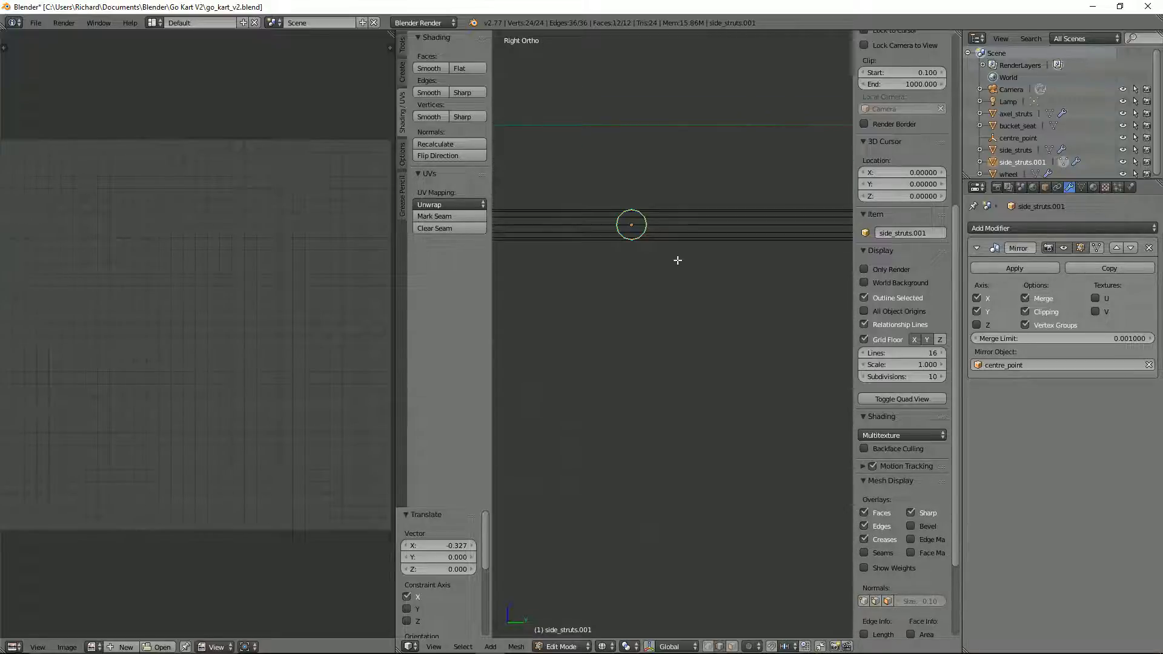
pyautogui.press('s')
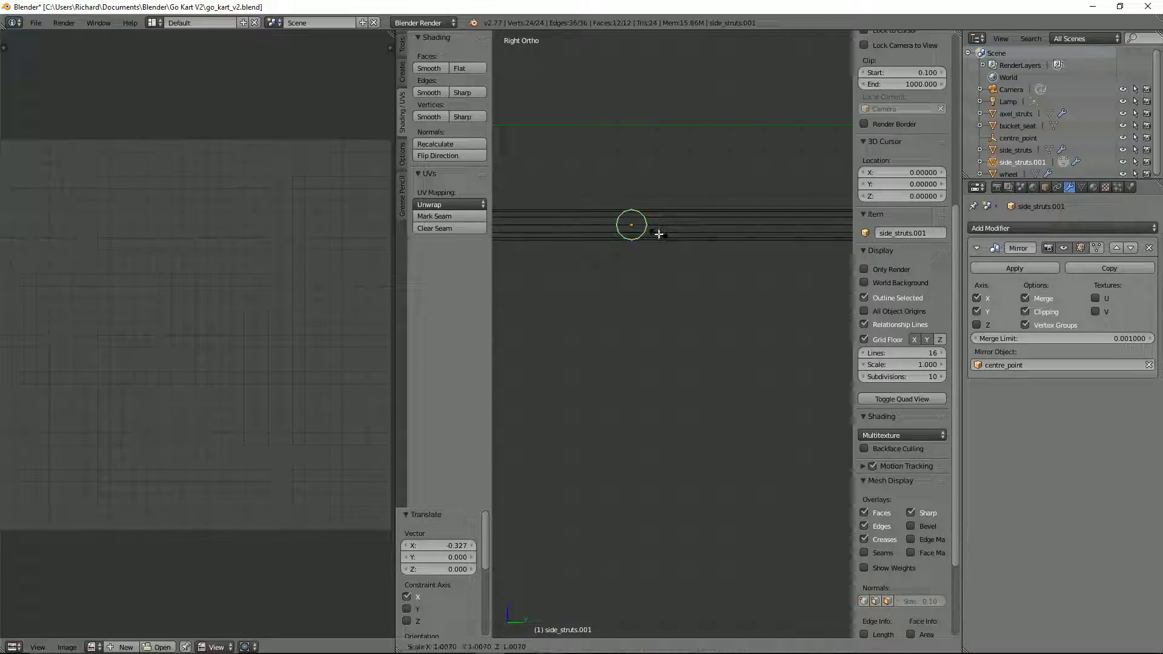
pyautogui.hotkey('shift', 'x')
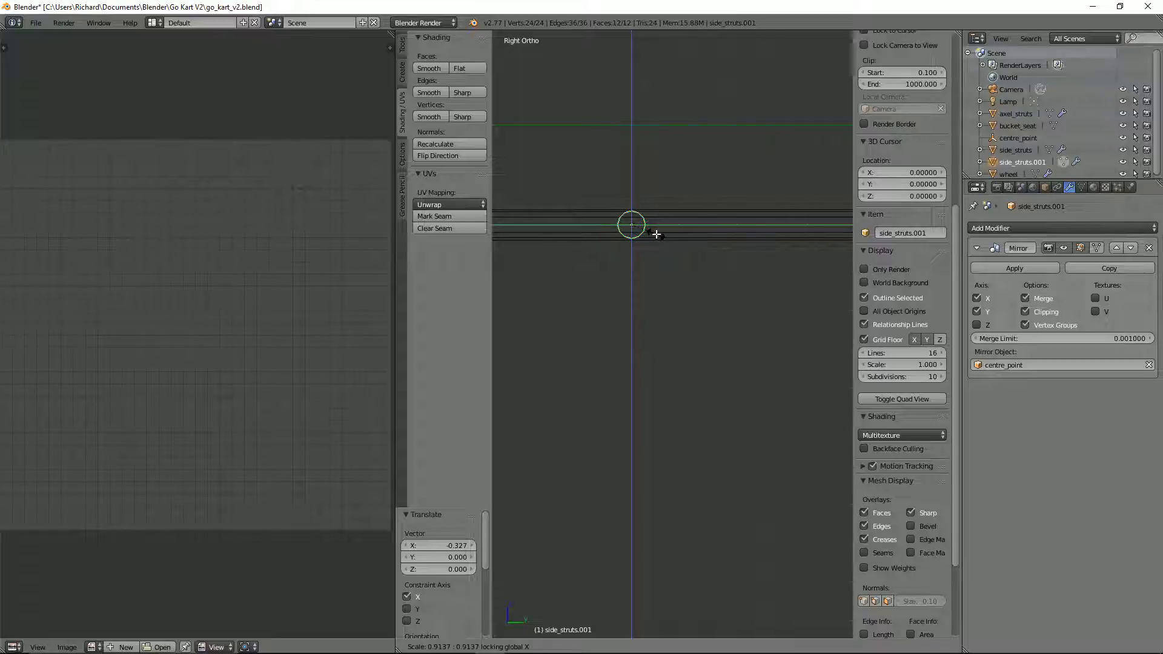
pyautogui.click(654, 234)
pyautogui.moveTo(657, 236); pyautogui.dragTo(680, 332, button='middle')
pyautogui.scroll(-3, 644, 293)
pyautogui.press('Tab')
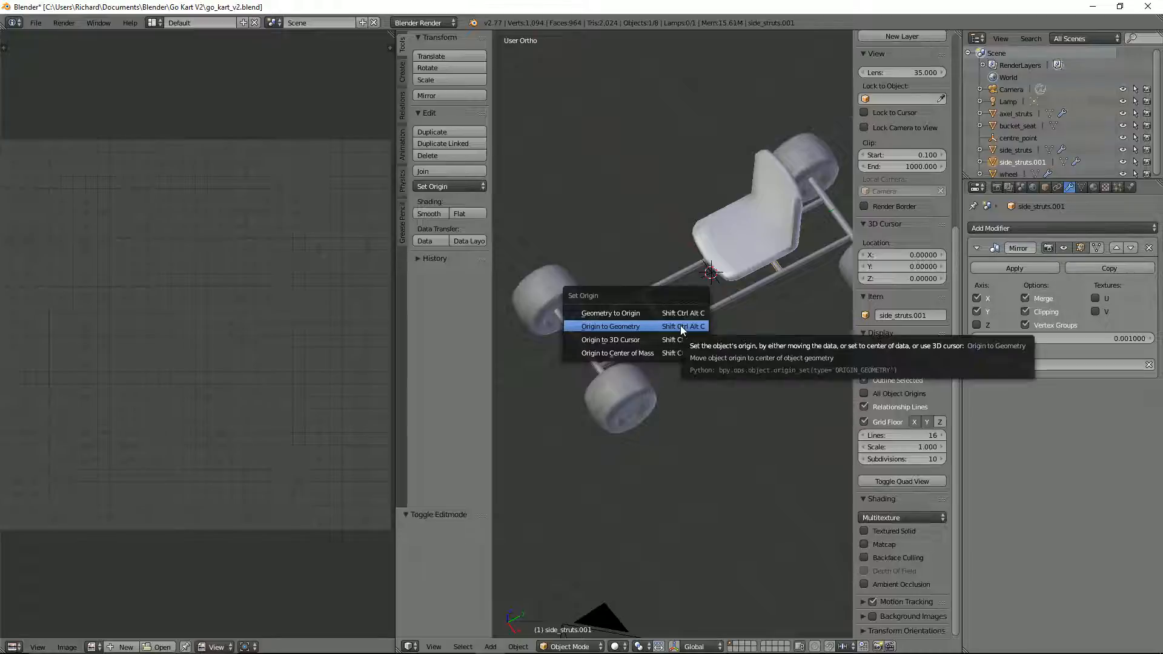
# Step: Set the thinned cross strut's origin to its geometry again and move the strut along Y toward the front axle
pyautogui.click(680, 325)
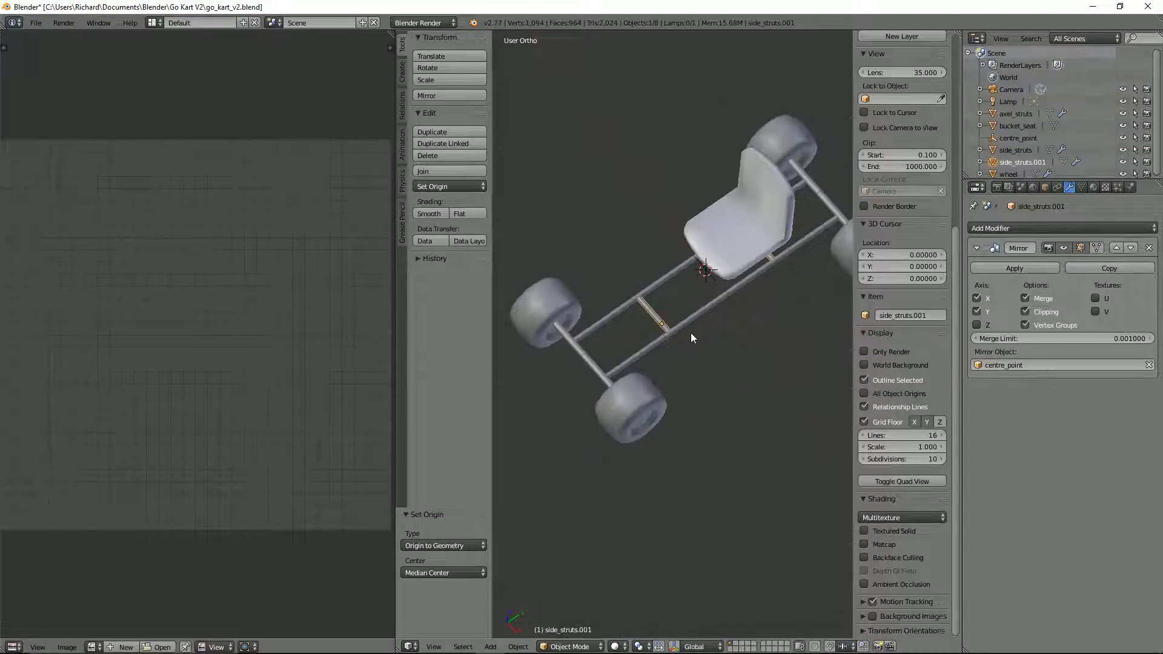
pyautogui.press('g')
pyautogui.press('y')
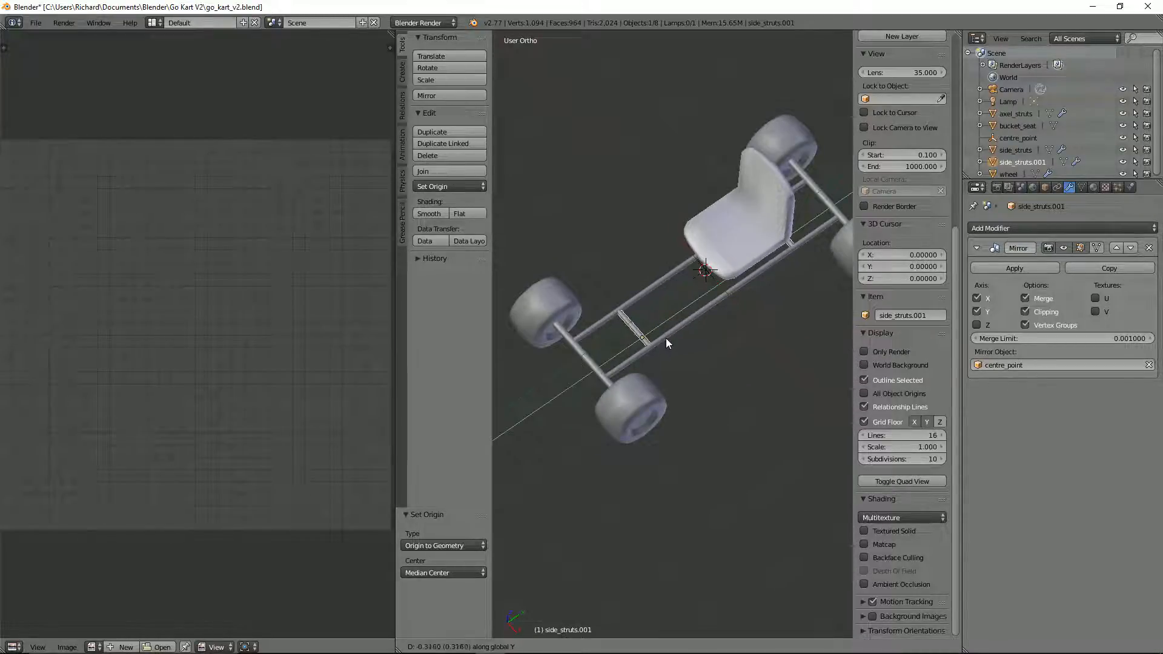
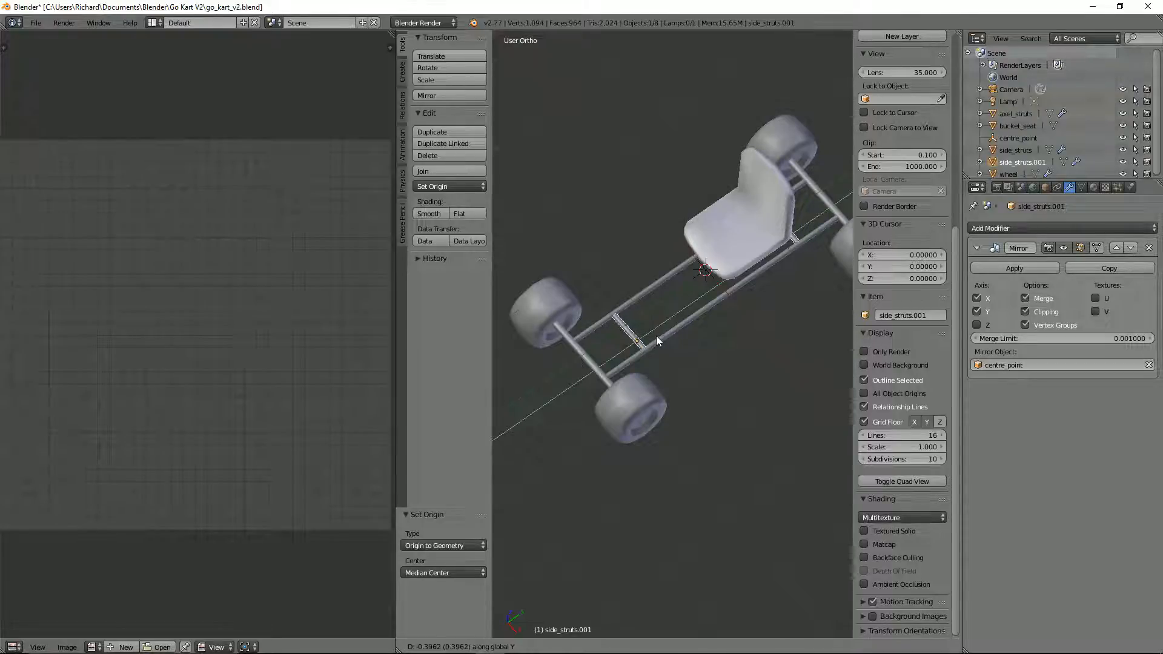
# Step: Place the cross strut about -0.396 along Y toward the front axle and duplicate it in place
pyautogui.click(656, 335)
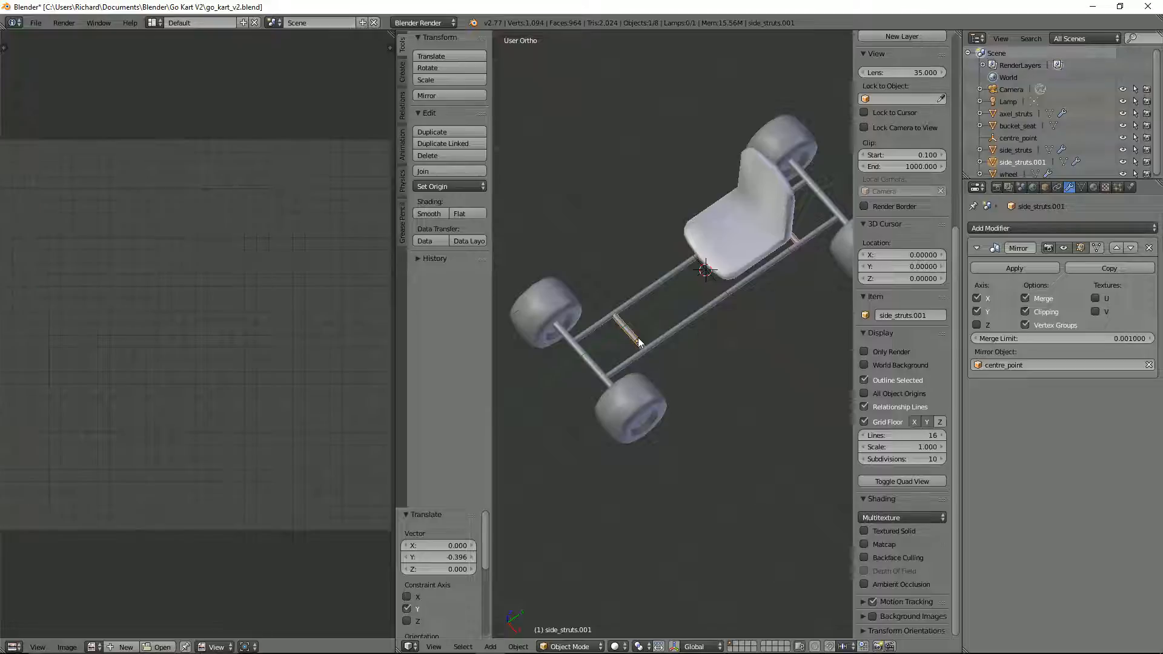
pyautogui.hotkey('shift', 'd')
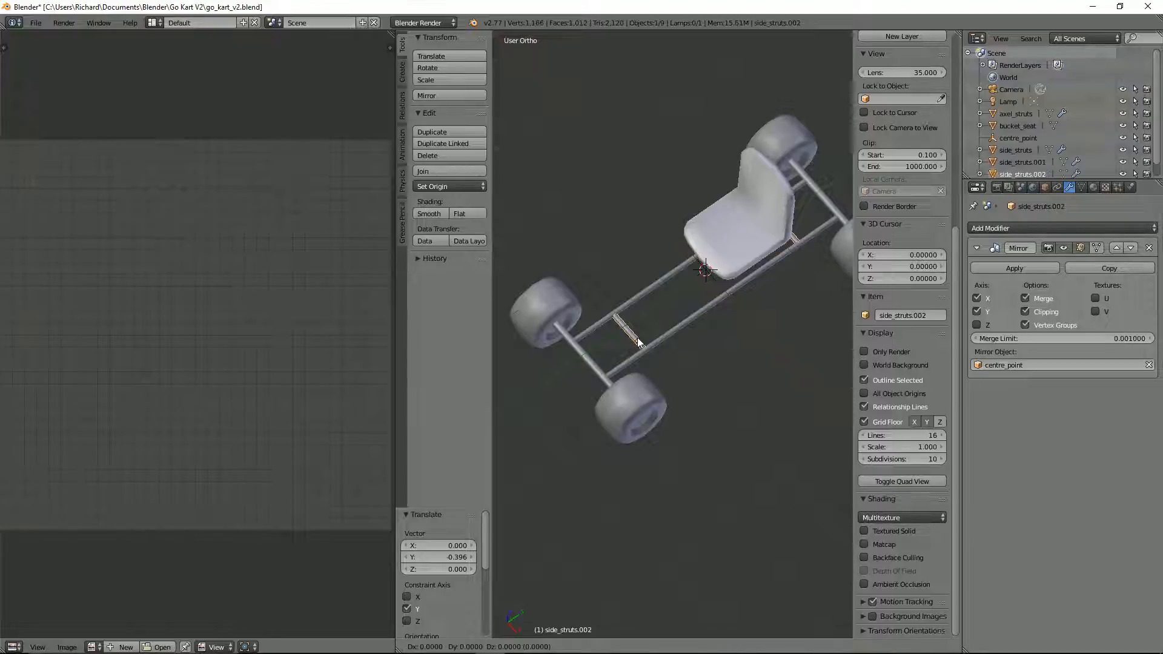
pyautogui.rightClick(637, 337)
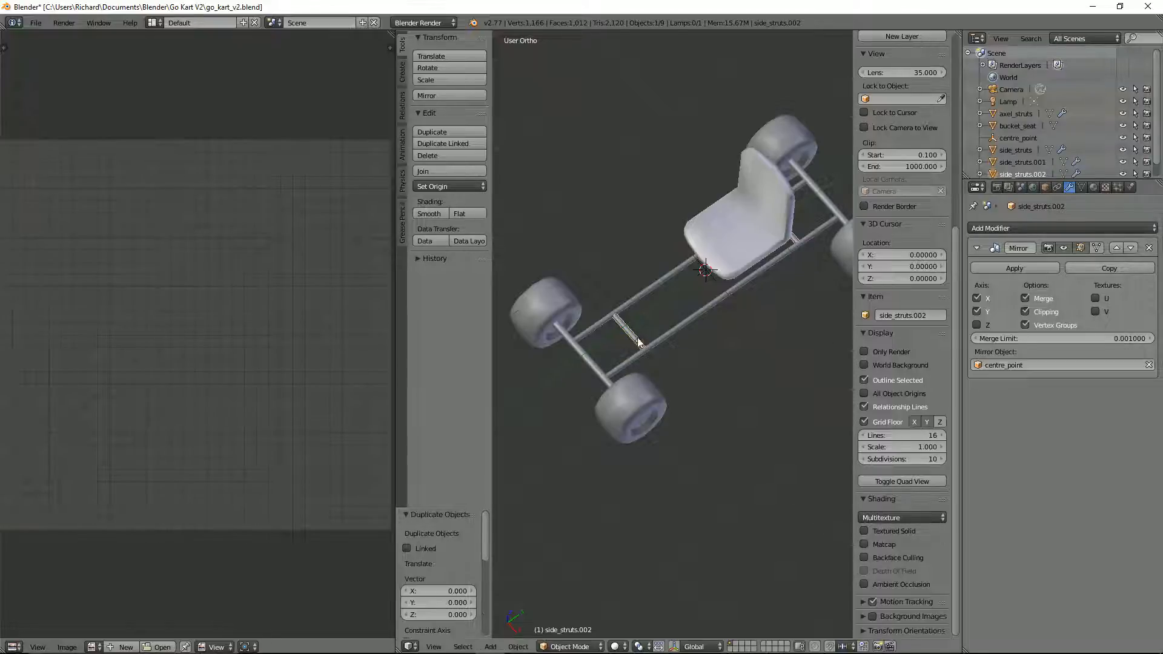
# Step: Clear the duplicate strut's mirror object and Y mirroring, and move it about 1.303 along Y to just in front of the seat
pyautogui.click(1148, 365)
pyautogui.click(988, 313)
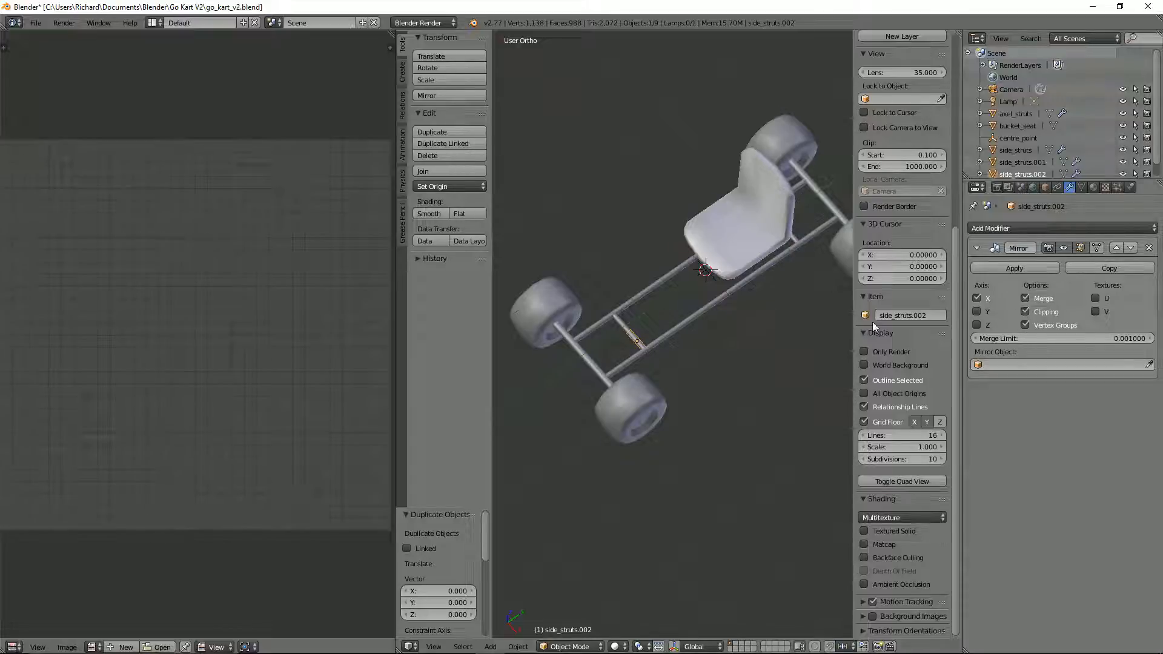
pyautogui.press('g')
pyautogui.press('y')
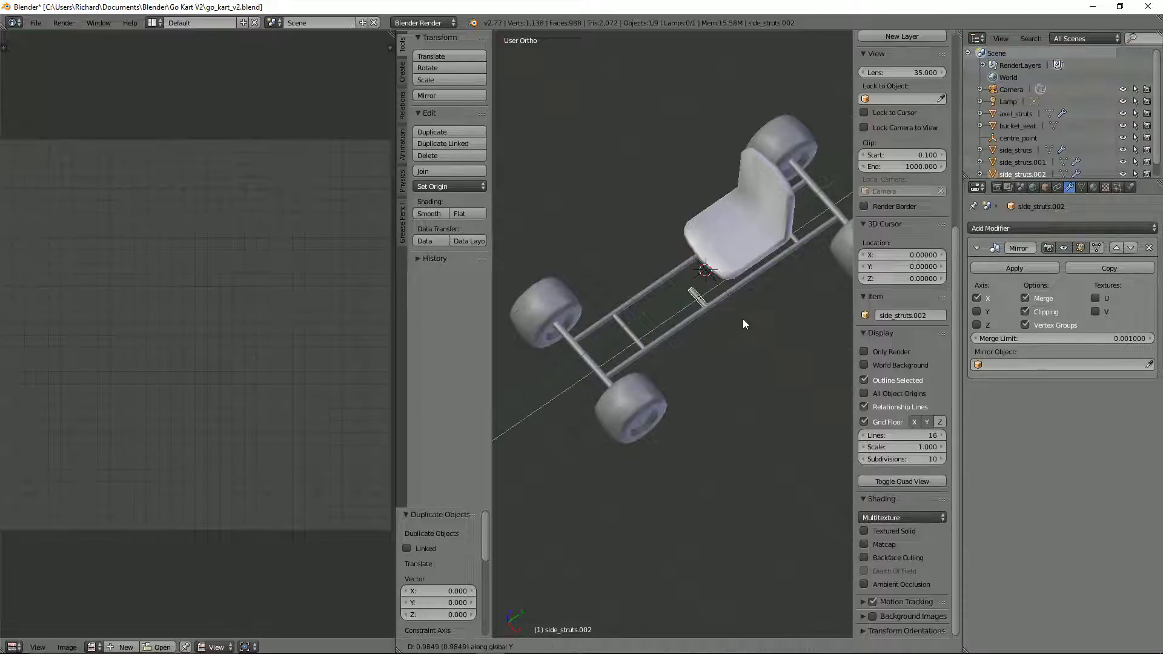
pyautogui.click(768, 311)
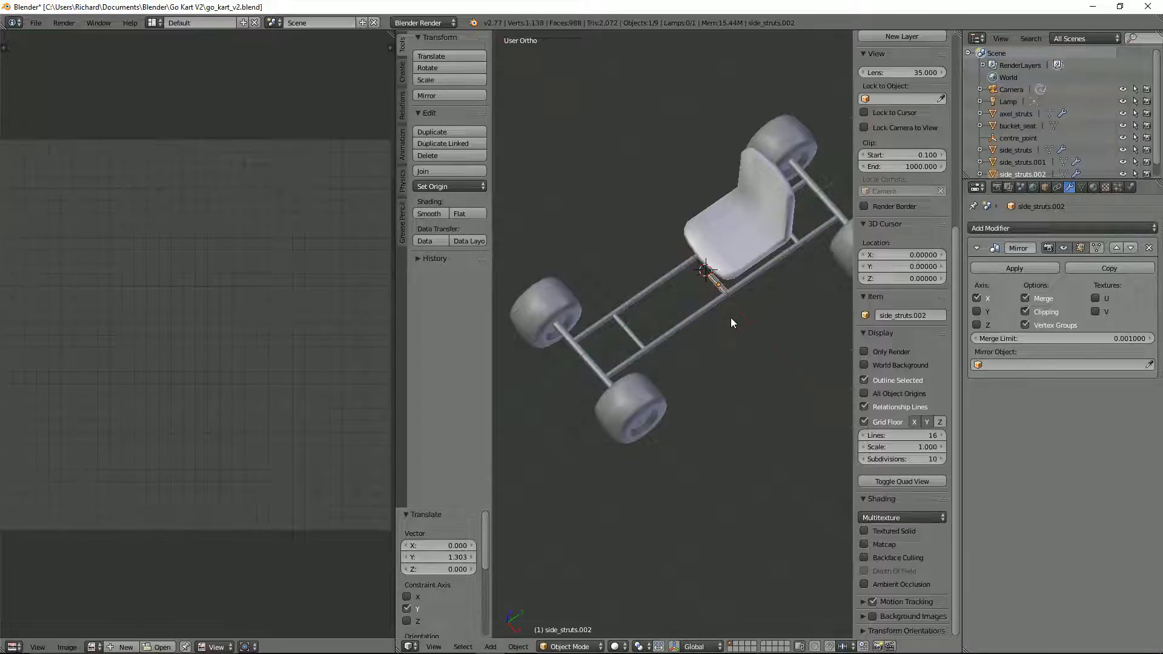
# Step: Apply the duplicate strut's rotation and scale and set its origin to the 3D cursor on the kart's centre line
pyautogui.hotkey('ctrl', 'c')
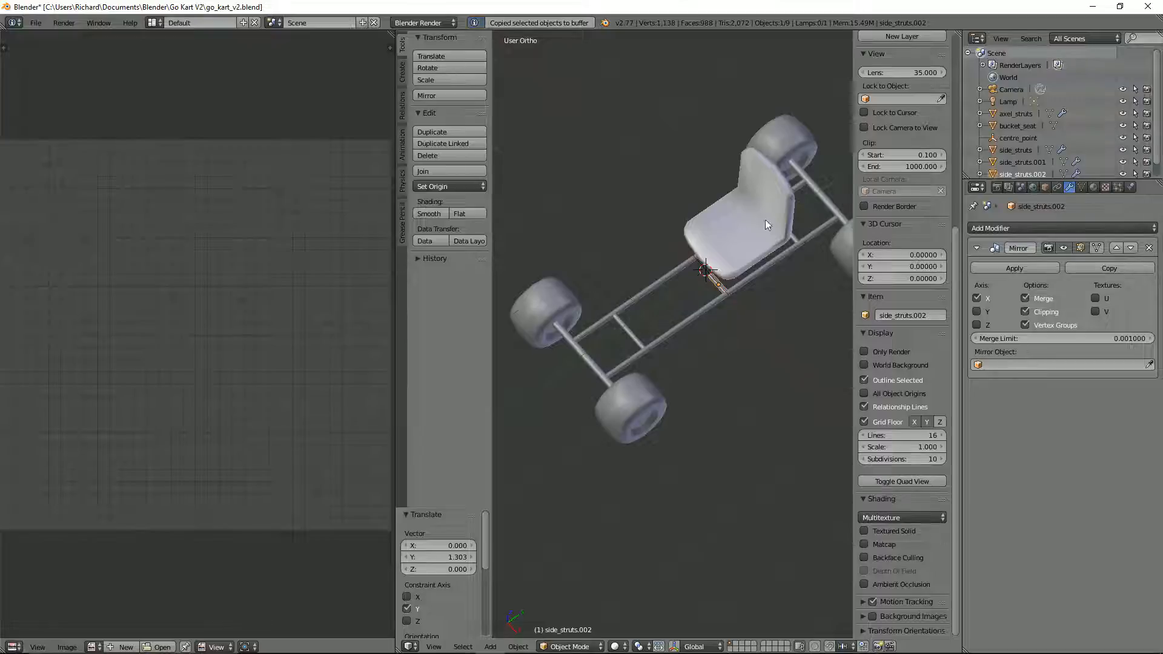
pyautogui.hotkey('ctrl', 'a')
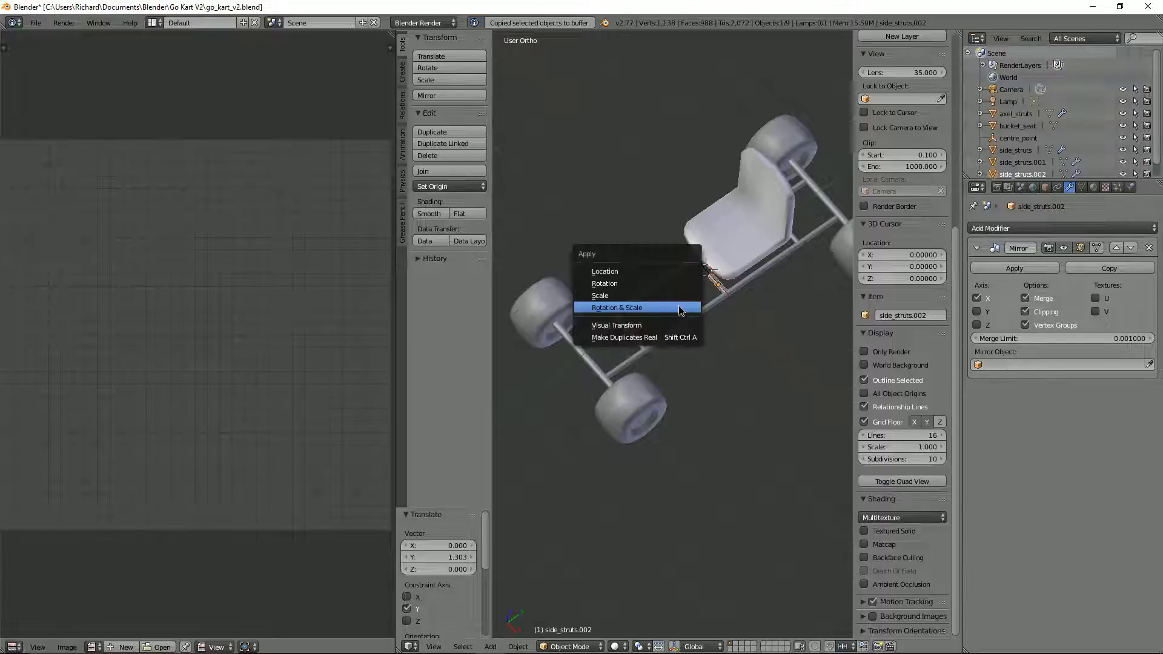
pyautogui.click(681, 305)
pyautogui.scroll(2, 743, 292)
pyautogui.moveTo(743, 292); pyautogui.dragTo(829, 249, button='middle')
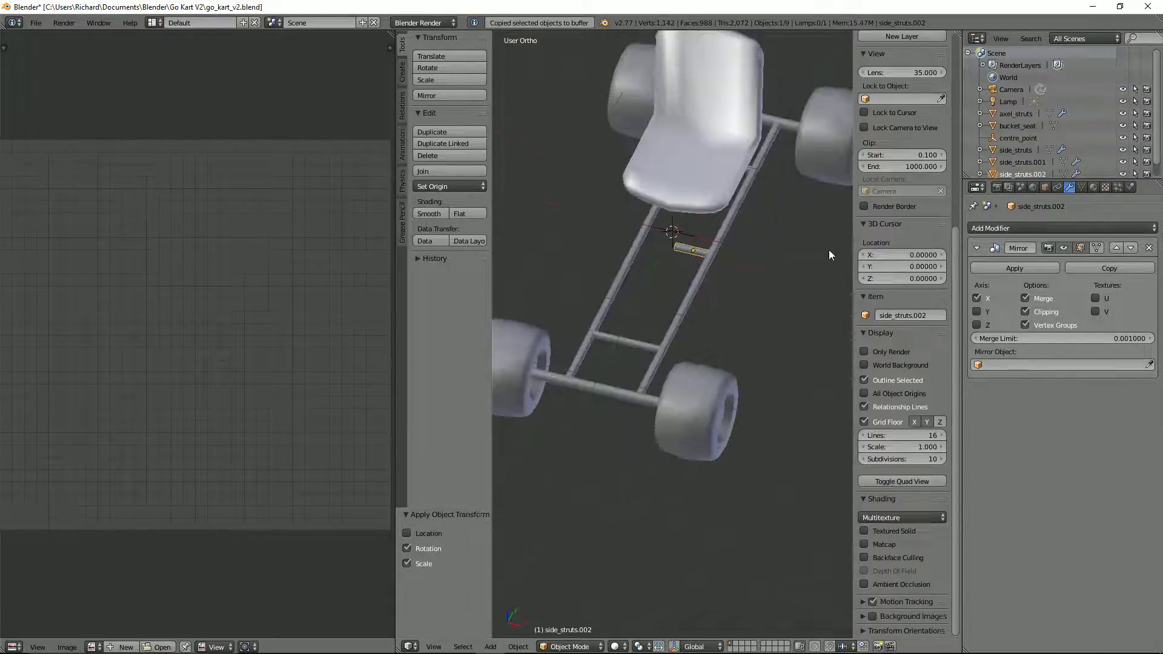
pyautogui.press('KP_1')
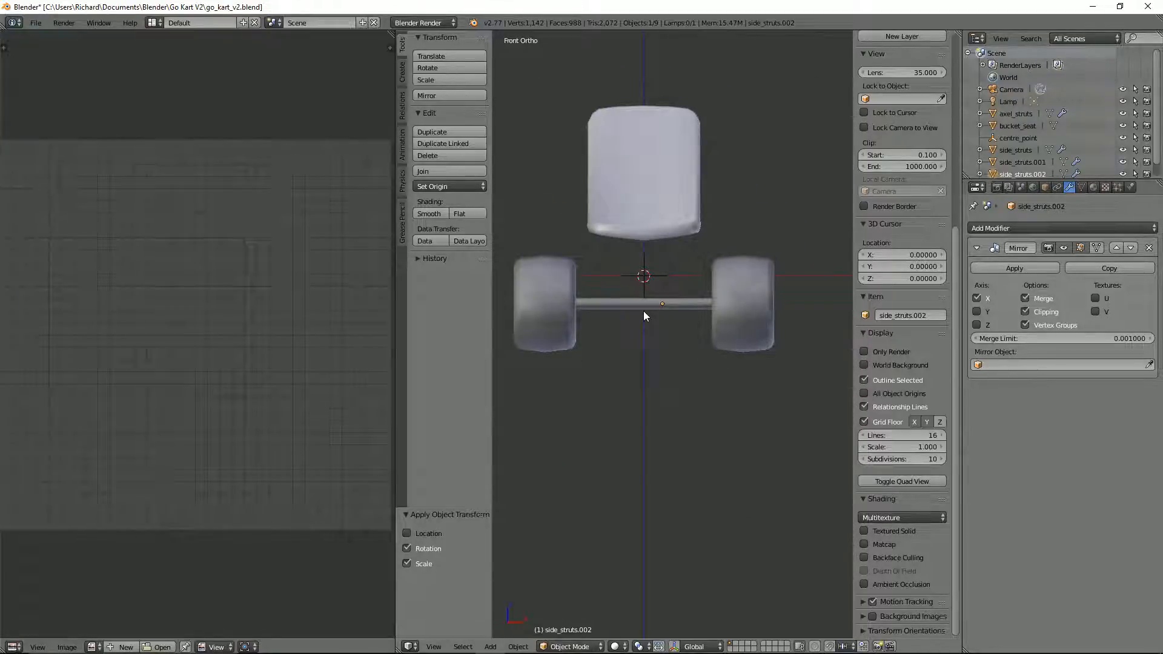
pyautogui.moveTo(643, 310); pyautogui.dragTo(691, 258, button='middle')
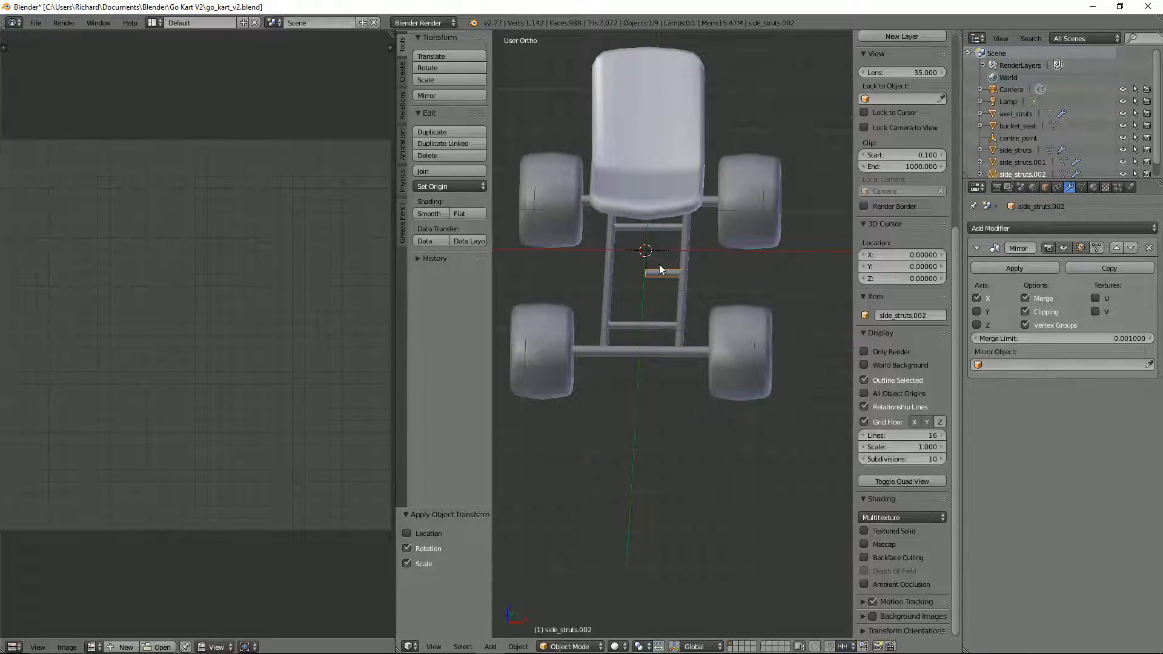
pyautogui.hotkey('ctrl', 'shift', 'alt', 'c')
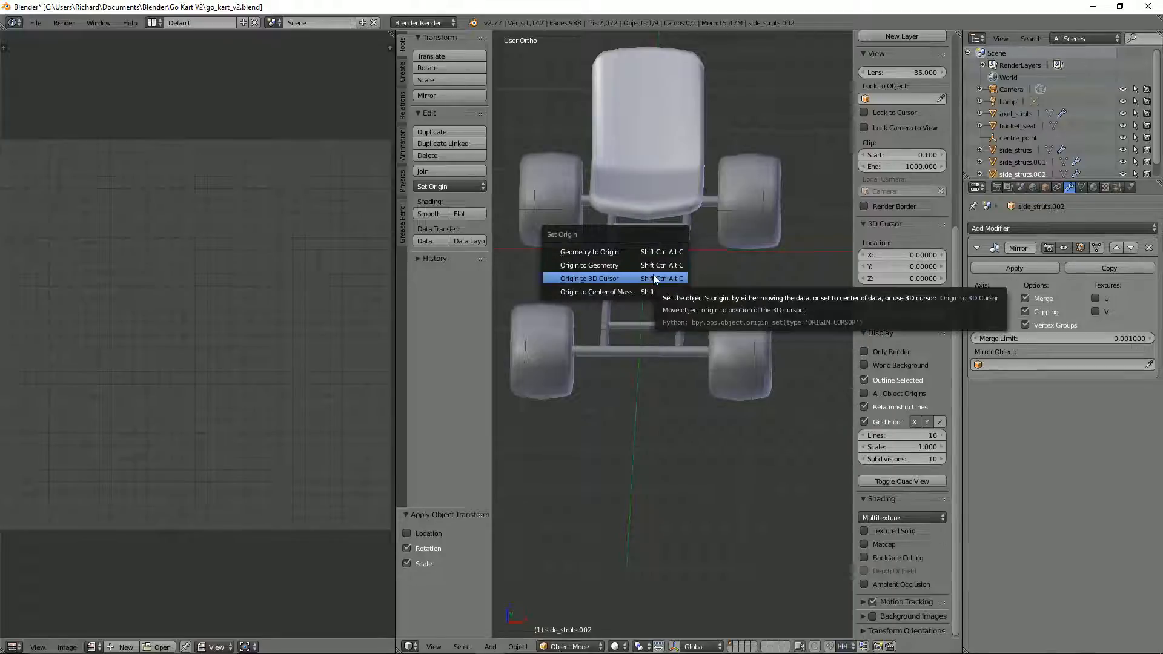
pyautogui.click(653, 274)
# Step: Adjust the centre cross strut's height in front view, moving it about 0.003 along Z
pyautogui.press('KP_1')
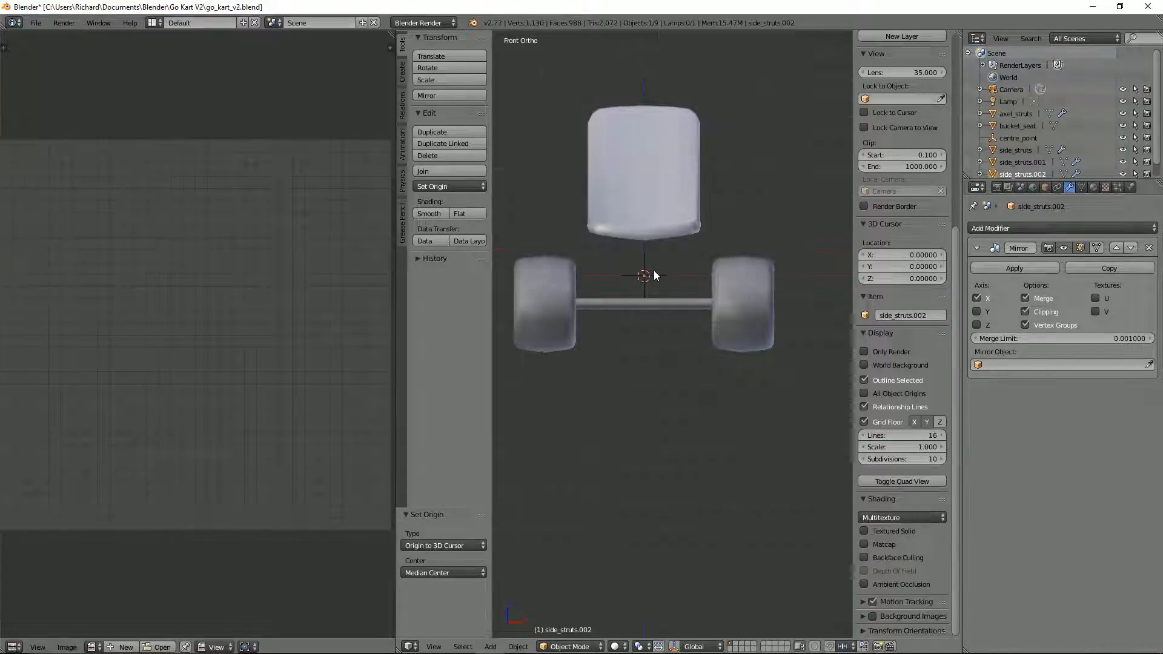
pyautogui.scroll(4, 656, 273)
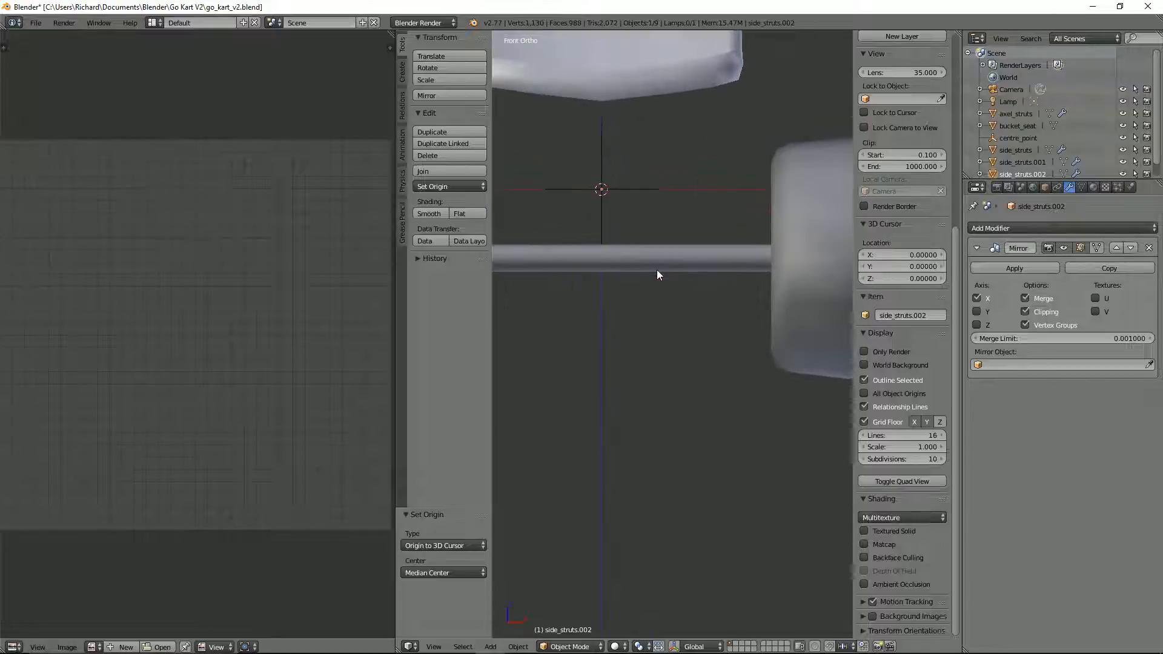
pyautogui.scroll(-1, 656, 270)
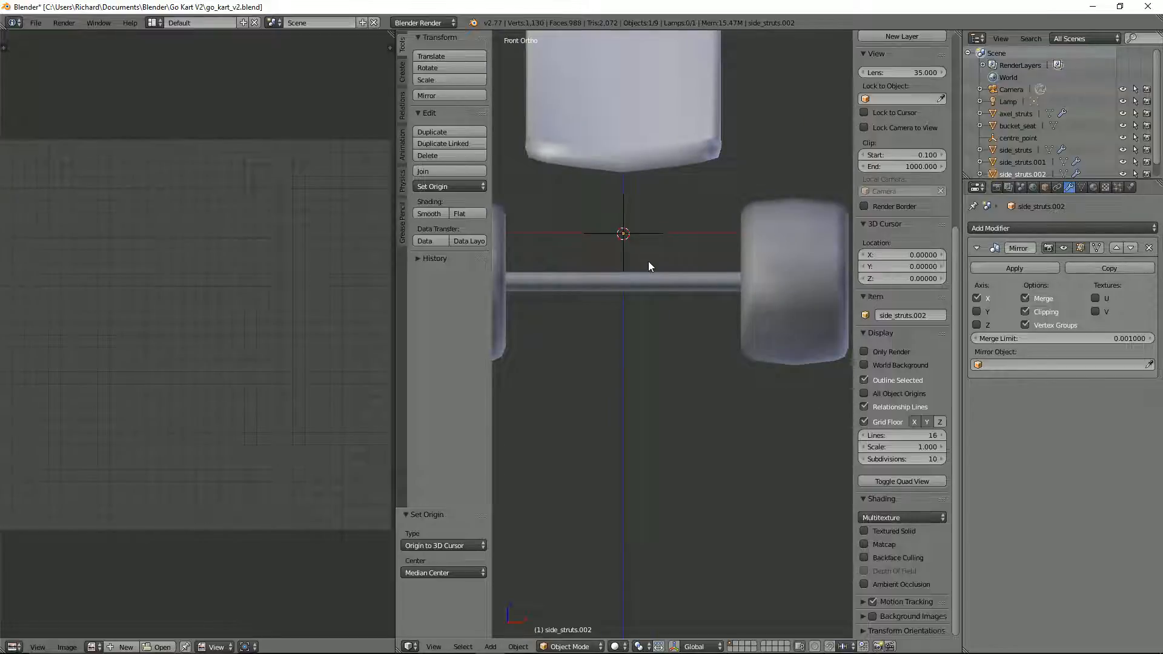
pyautogui.press('g')
pyautogui.press('z')
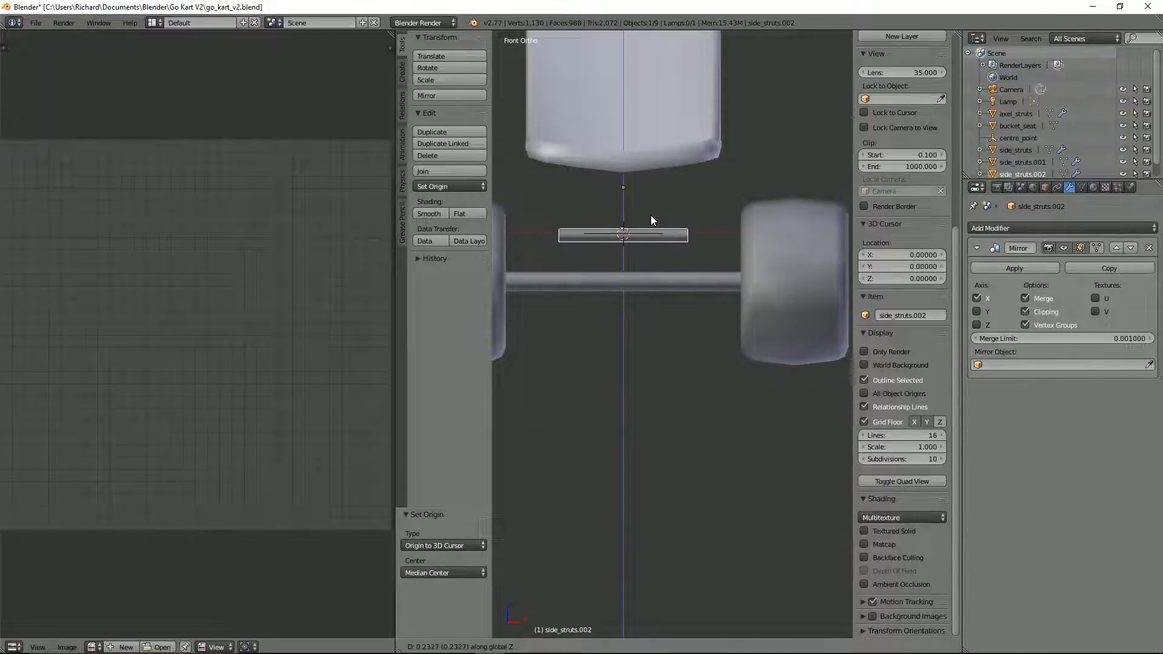
pyautogui.click(646, 261)
pyautogui.moveTo(663, 255); pyautogui.dragTo(699, 281, button='middle')
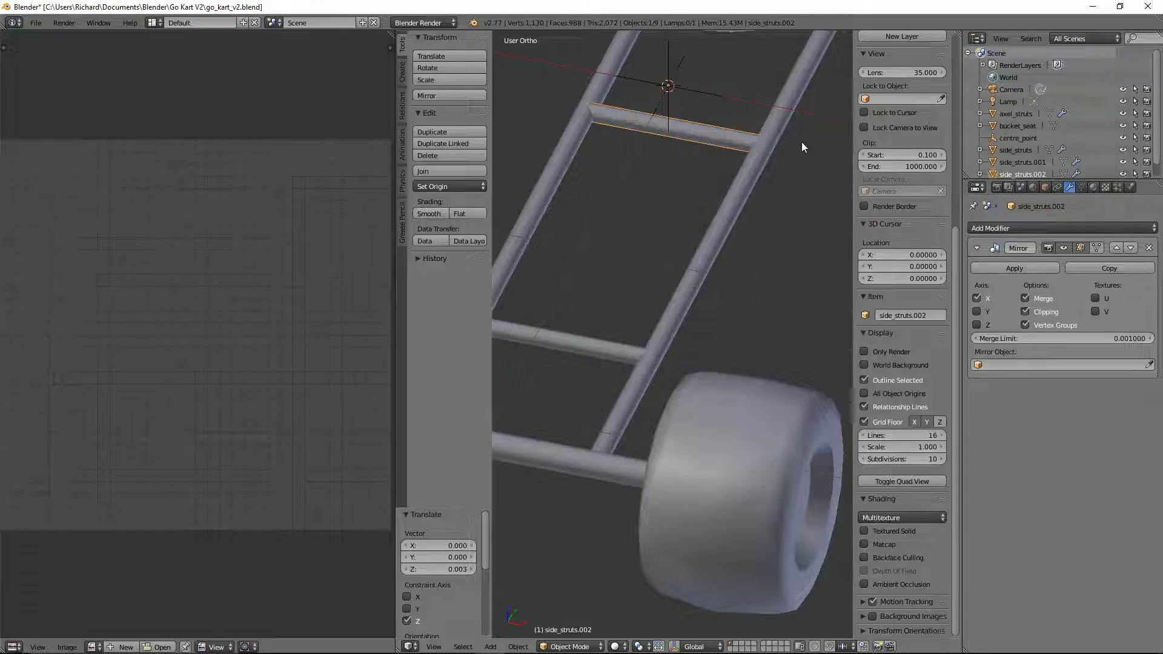
pyautogui.scroll(-8, 775, 225)
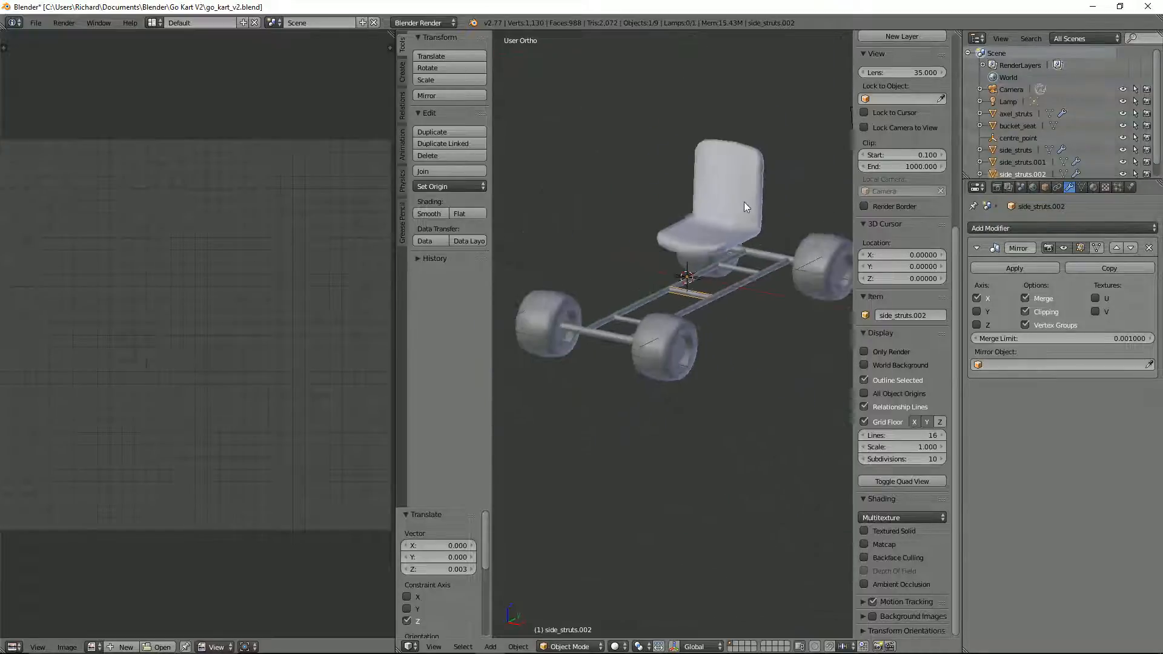
# Step: Select the front axle strut together with the front cross strut
pyautogui.moveTo(749, 229); pyautogui.dragTo(664, 340, button='middle')
pyautogui.rightClick(625, 385)
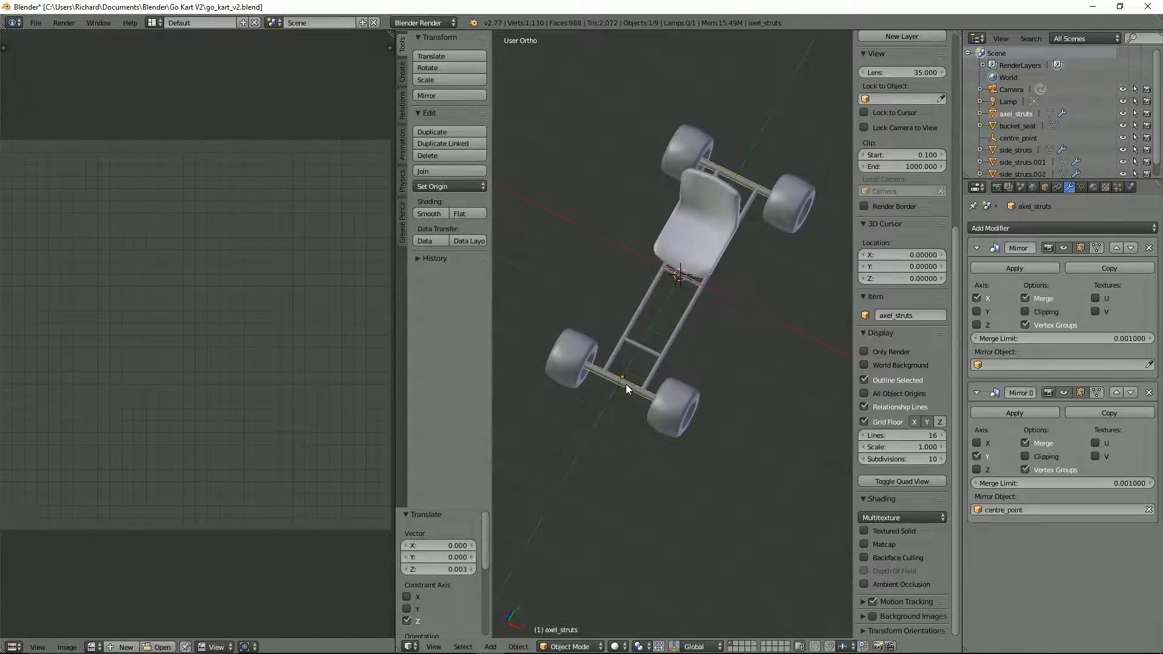
pyautogui.keyDown('shift'); pyautogui.rightClick(645, 352); pyautogui.keyUp('shift')
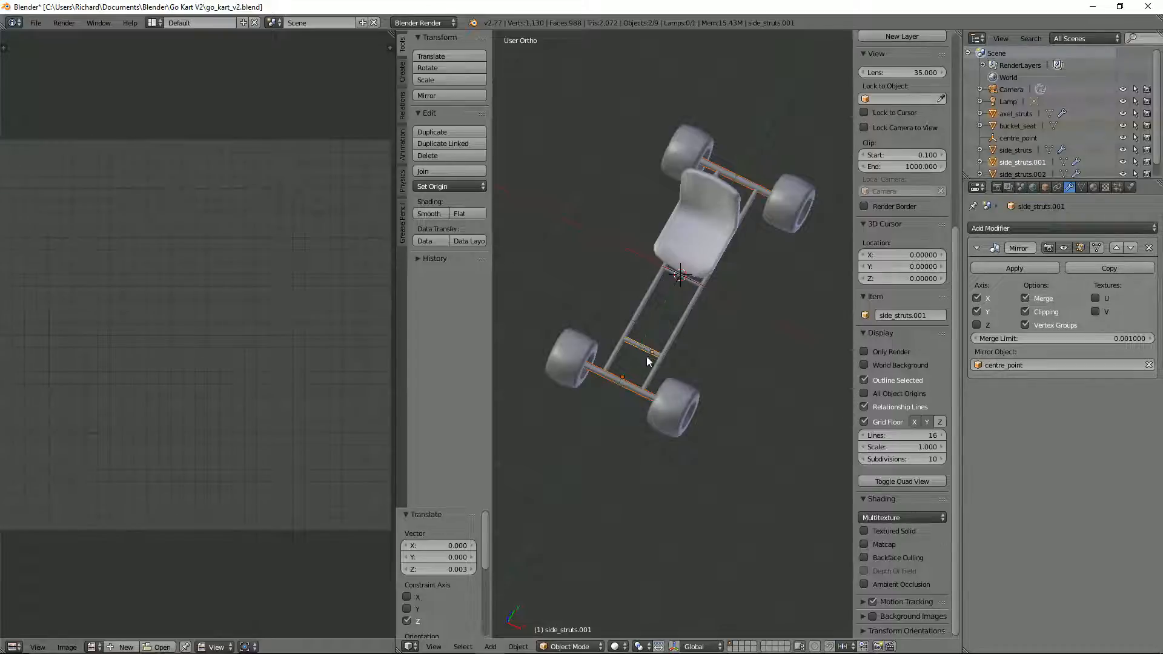
pyautogui.press('g')
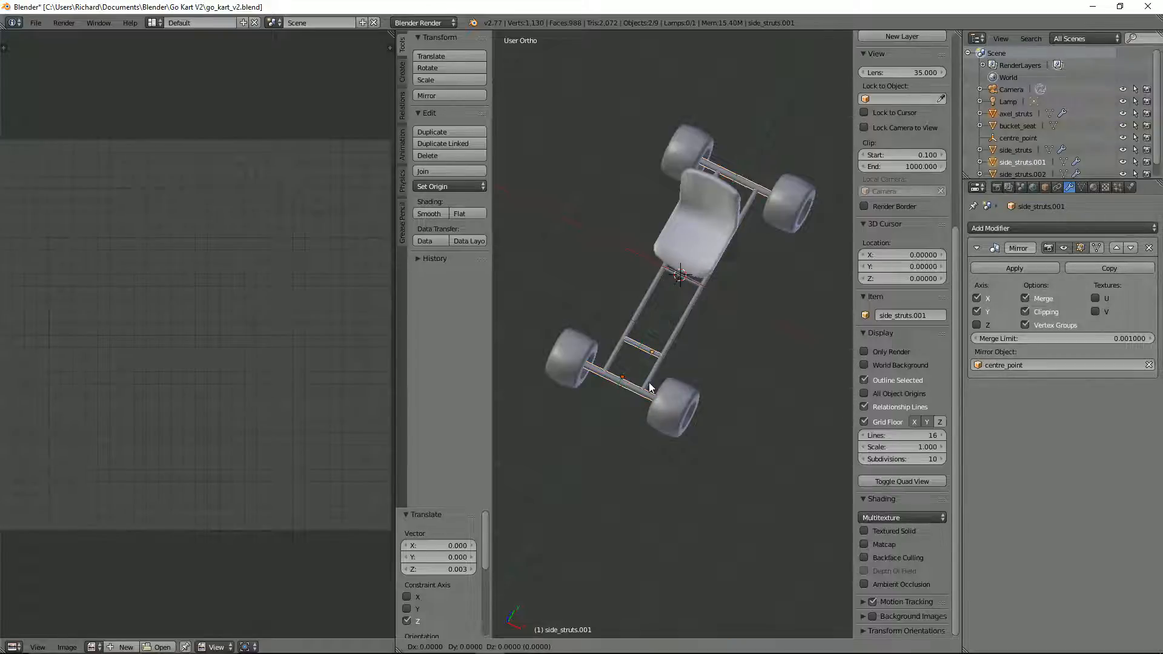
pyautogui.press('y')
pyautogui.press('Escape')
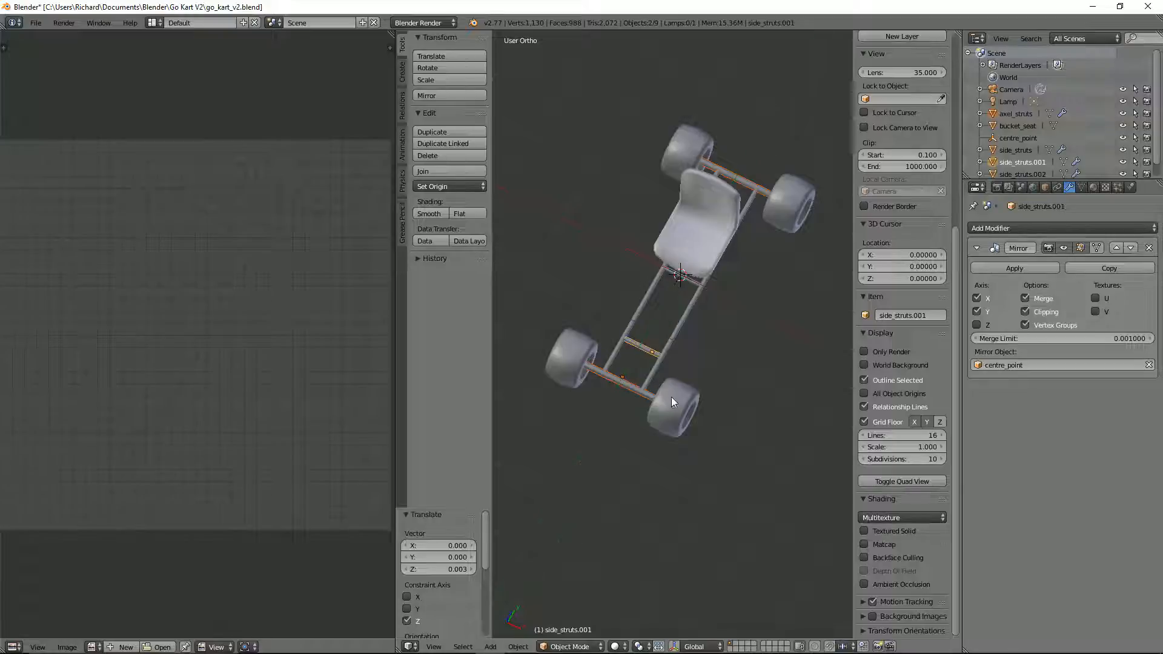
# Step: Add the front wheel to the selection and move wheel, axle and cross strut together about 0.289 along Y toward the centre
pyautogui.keyDown('shift'); pyautogui.rightClick(670, 397); pyautogui.keyUp('shift')
pyautogui.press('g')
pyautogui.press('y')
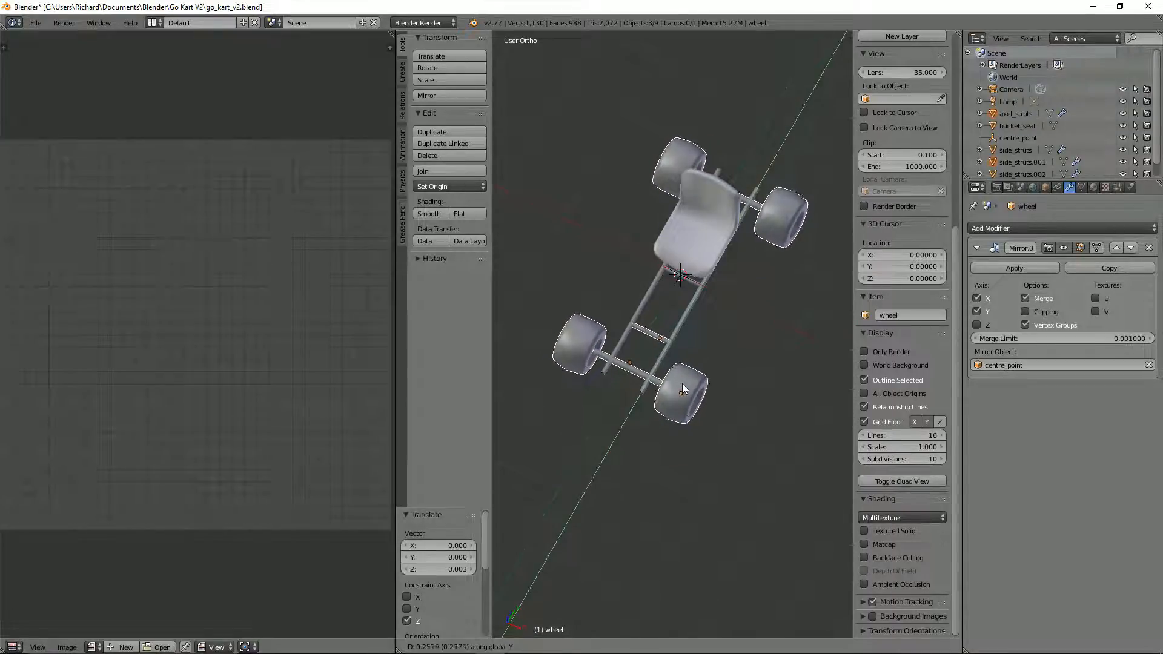
pyautogui.click(684, 383)
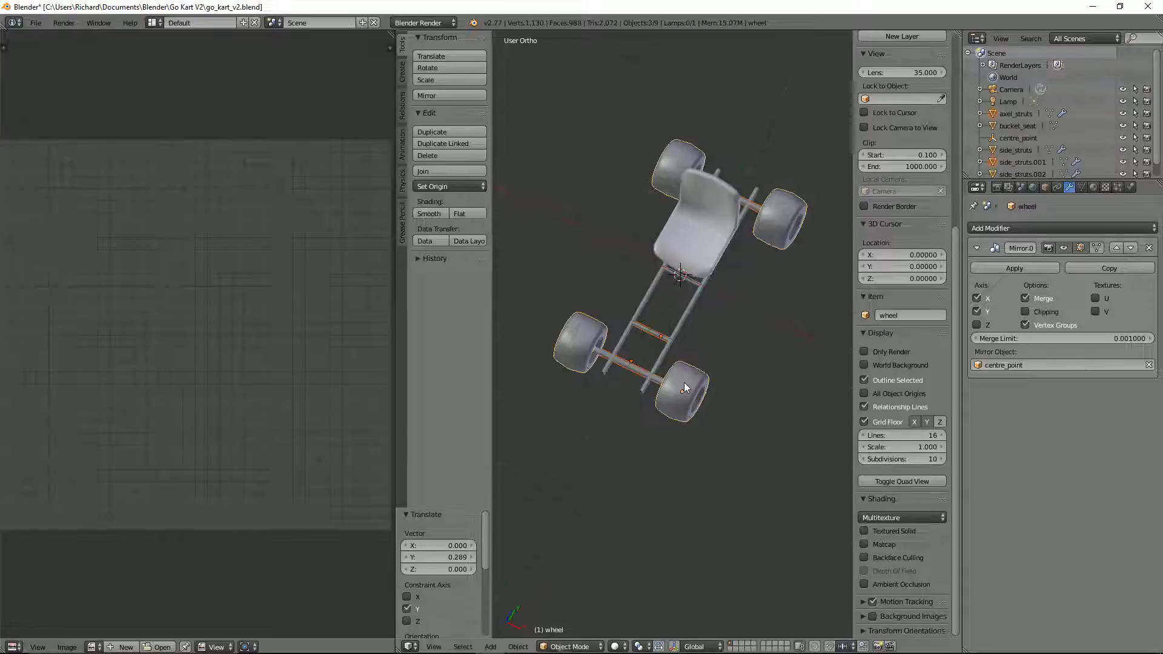
# Step: Shorten the side struts by moving their front end vertices about 0.292 along Y back to the front axle
pyautogui.rightClick(643, 391)
pyautogui.press('Tab')
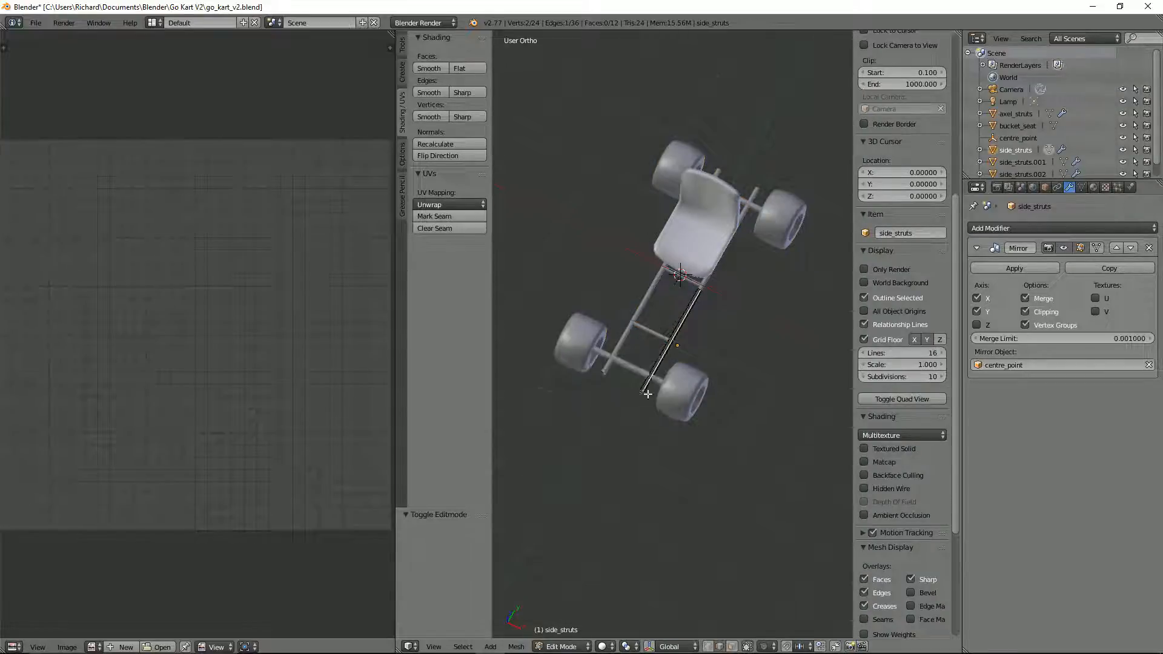
pyautogui.scroll(3, 643, 400)
pyautogui.hotkey('ctrl', 'l')
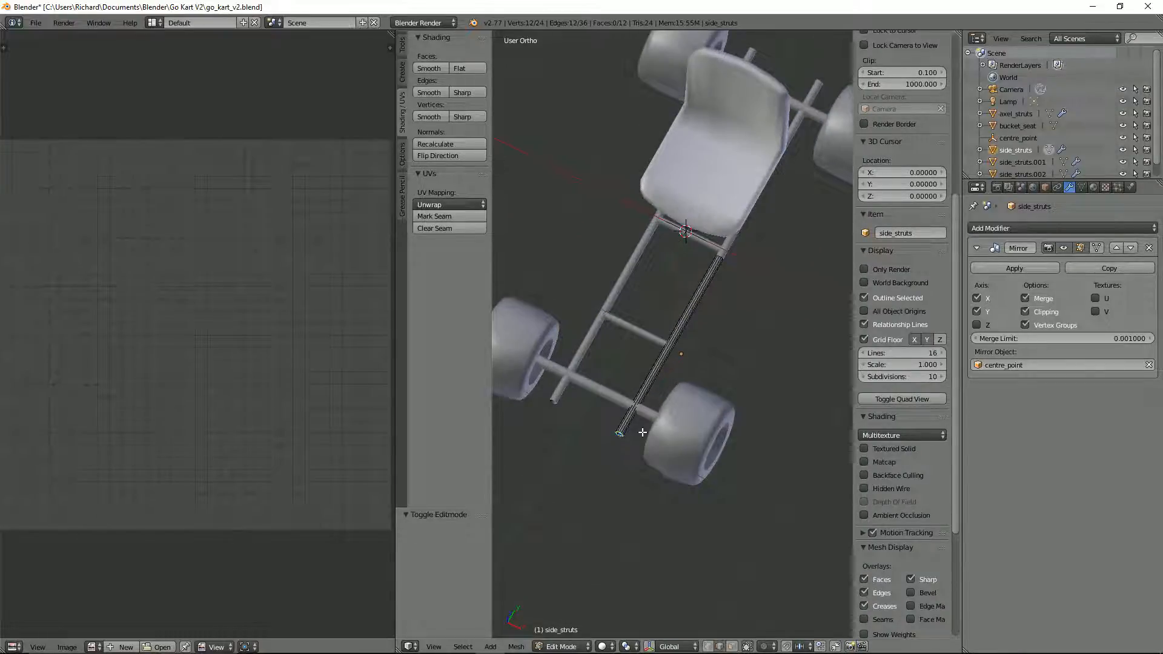
pyautogui.press('g')
pyautogui.press('y')
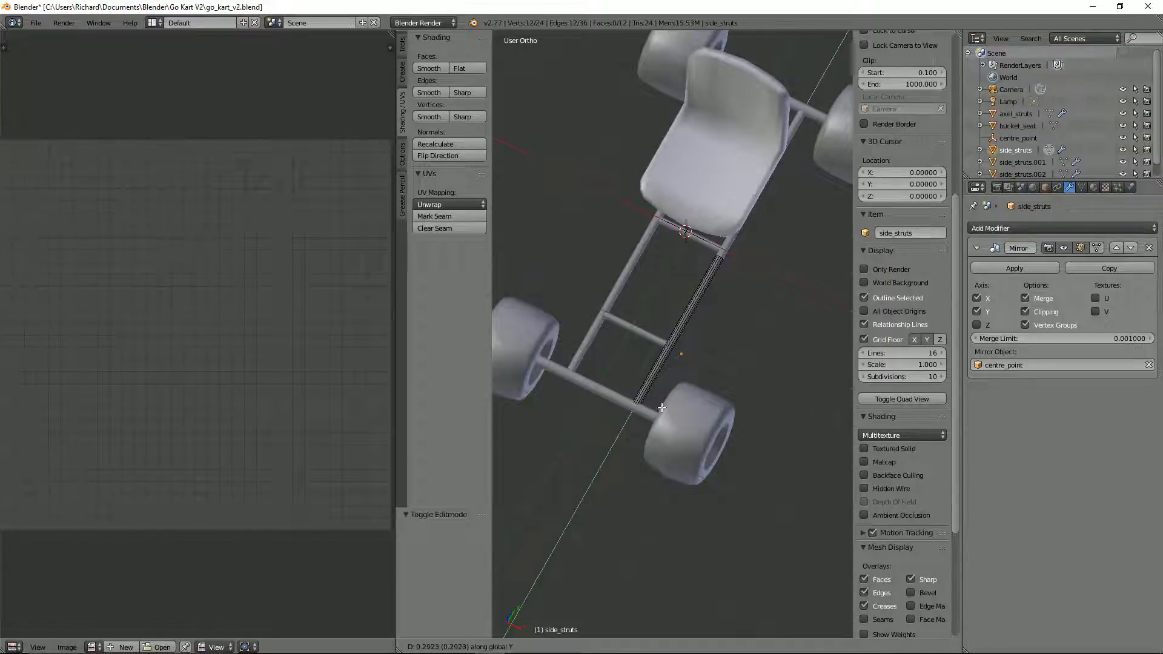
pyautogui.click(662, 408)
# Step: Review the shortened frame and check the textured reference go-kart in Unity before returning to Blender
pyautogui.moveTo(717, 332)
pyautogui.mouseDown(button='middle')
pyautogui.moveTo(679, 261)
pyautogui.moveTo(706, 267)
pyautogui.moveTo(757, 327)
pyautogui.moveTo(714, 334)
pyautogui.mouseUp(button='middle')
pyautogui.scroll(-3, 699, 277)
pyautogui.scroll(3, 726, 290)
pyautogui.scroll(-1, 735, 293)
pyautogui.scroll(-2, 770, 210)
pyautogui.moveTo(740, 194); pyautogui.dragTo(729, 215, button='middle')
pyautogui.hotkey('alt', 'Tab')
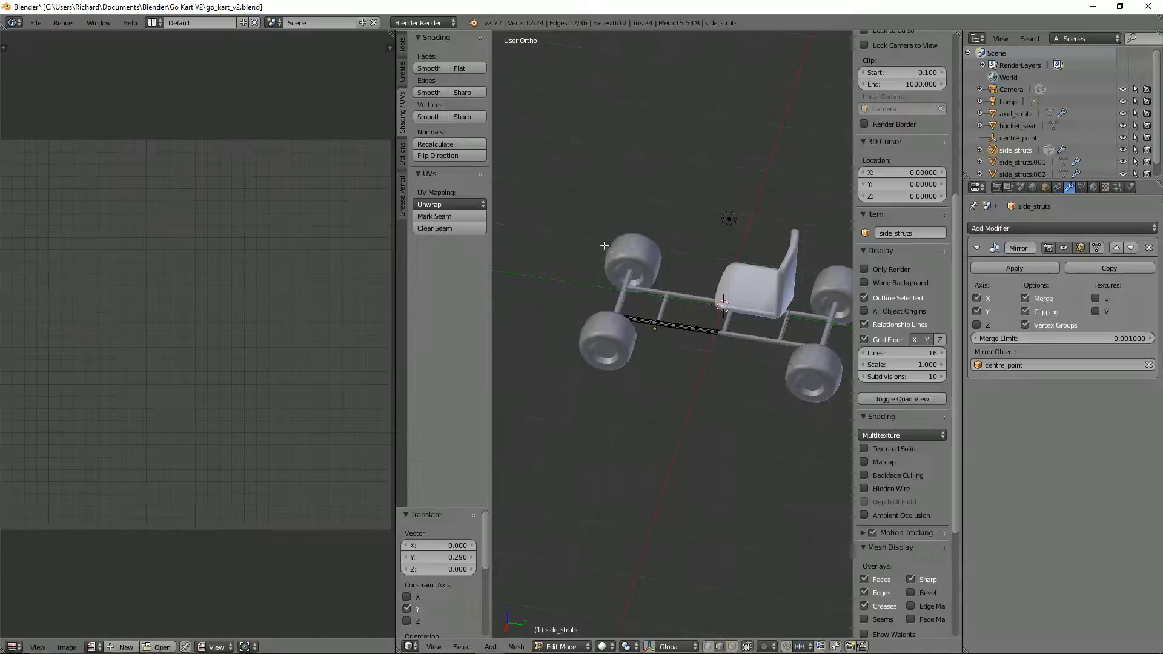
pyautogui.moveTo(673, 254); pyautogui.dragTo(705, 243, button='middle')
# Step: Leave the side struts' edit mode, edit the front axle strut's mesh and snap the 3D cursor to its selected inner end vertices
pyautogui.press('Tab')
pyautogui.scroll(2, 681, 310)
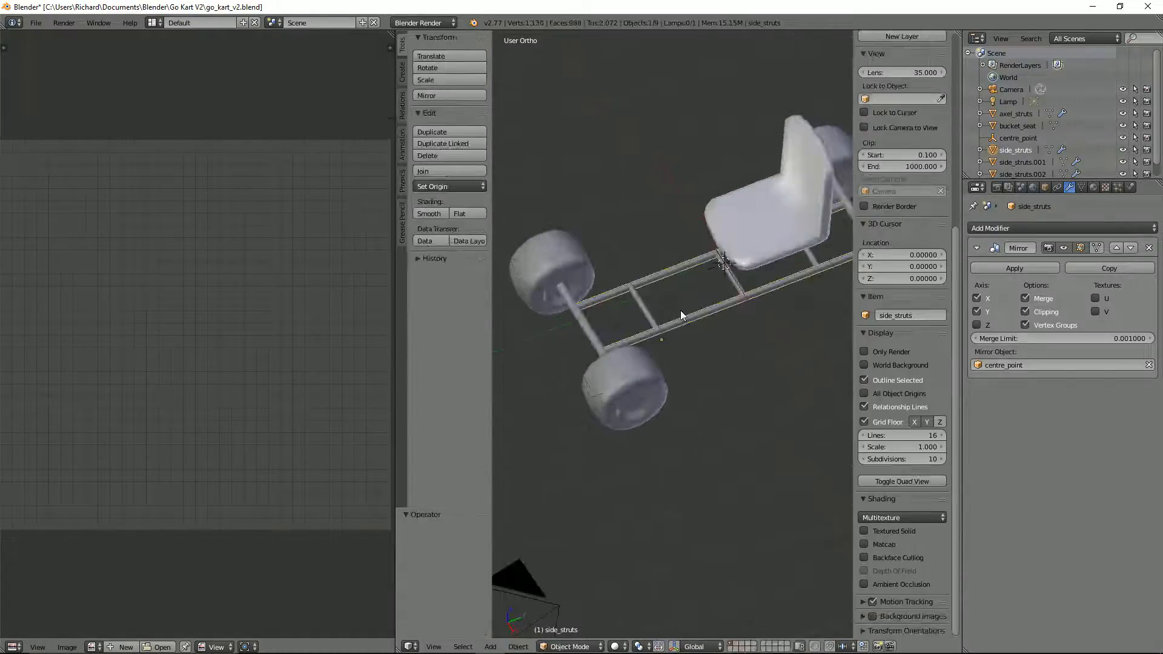
pyautogui.rightClick(584, 327)
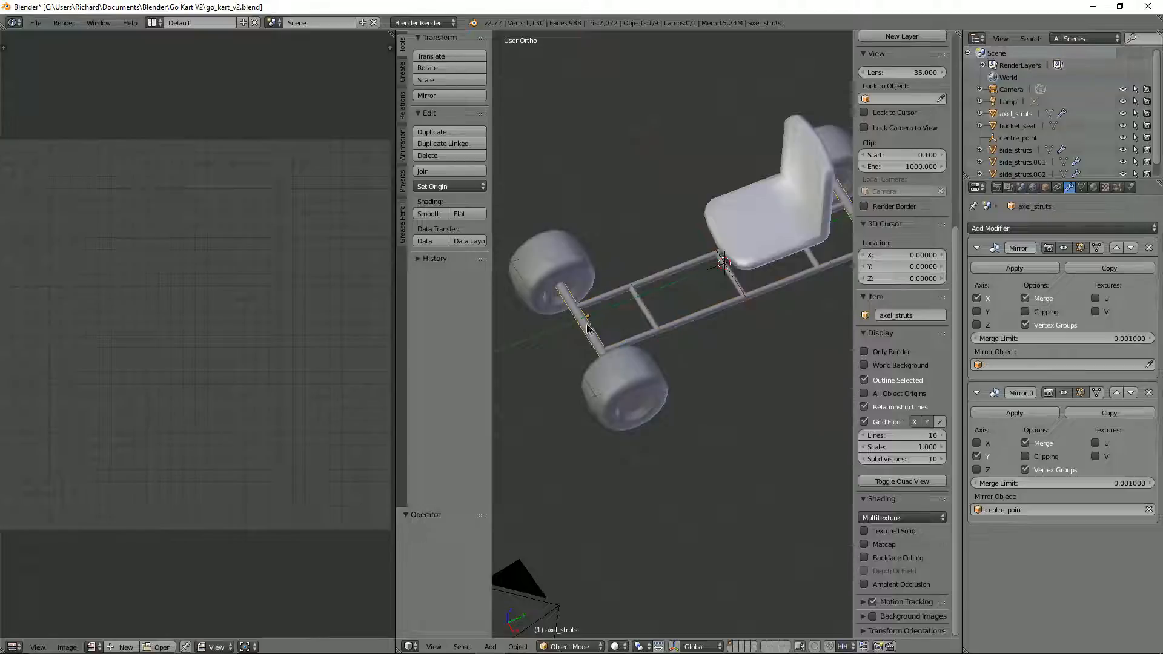
pyautogui.moveTo(573, 322); pyautogui.dragTo(656, 308, button='middle')
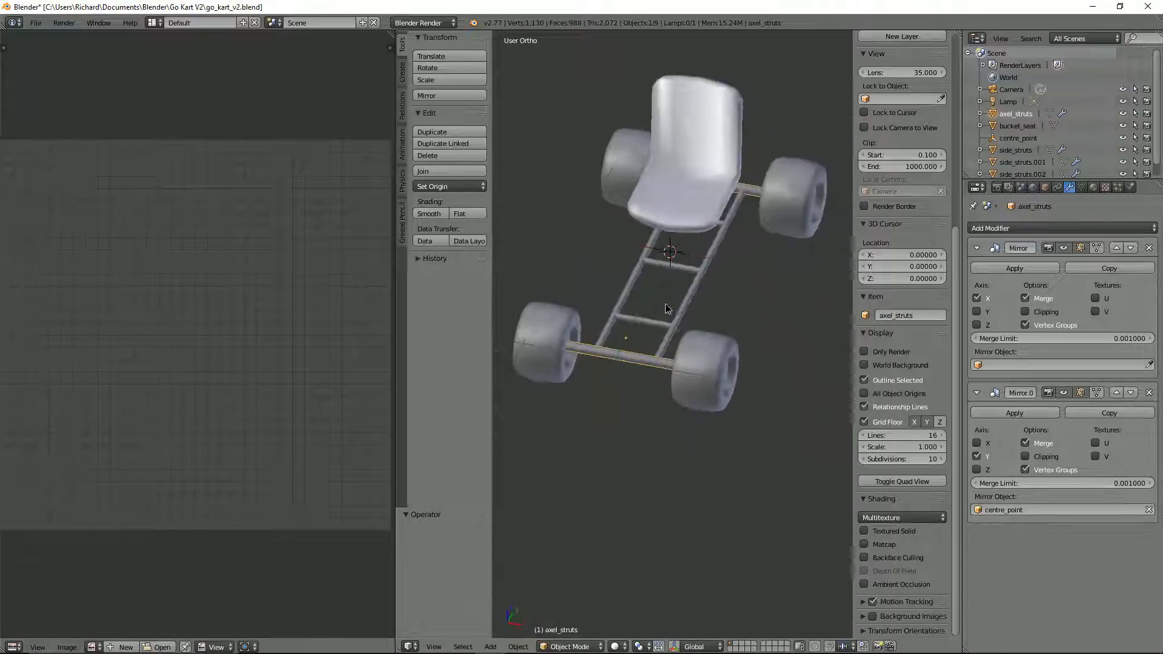
pyautogui.press('Tab')
pyautogui.scroll(3, 604, 368)
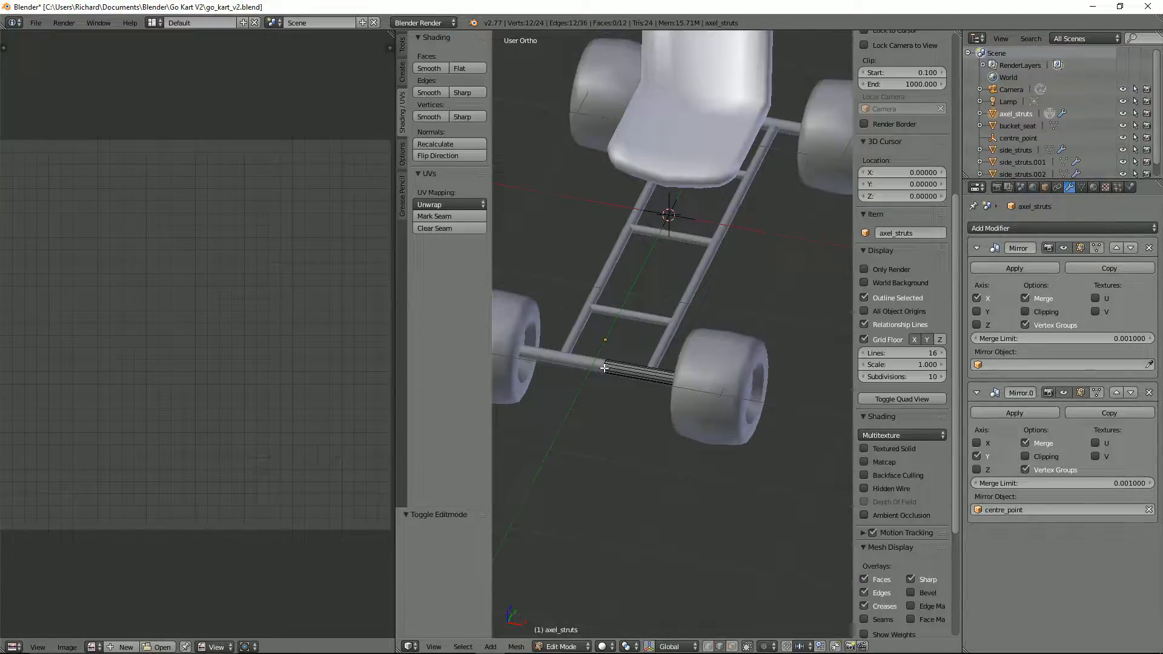
pyautogui.scroll(2, 604, 367)
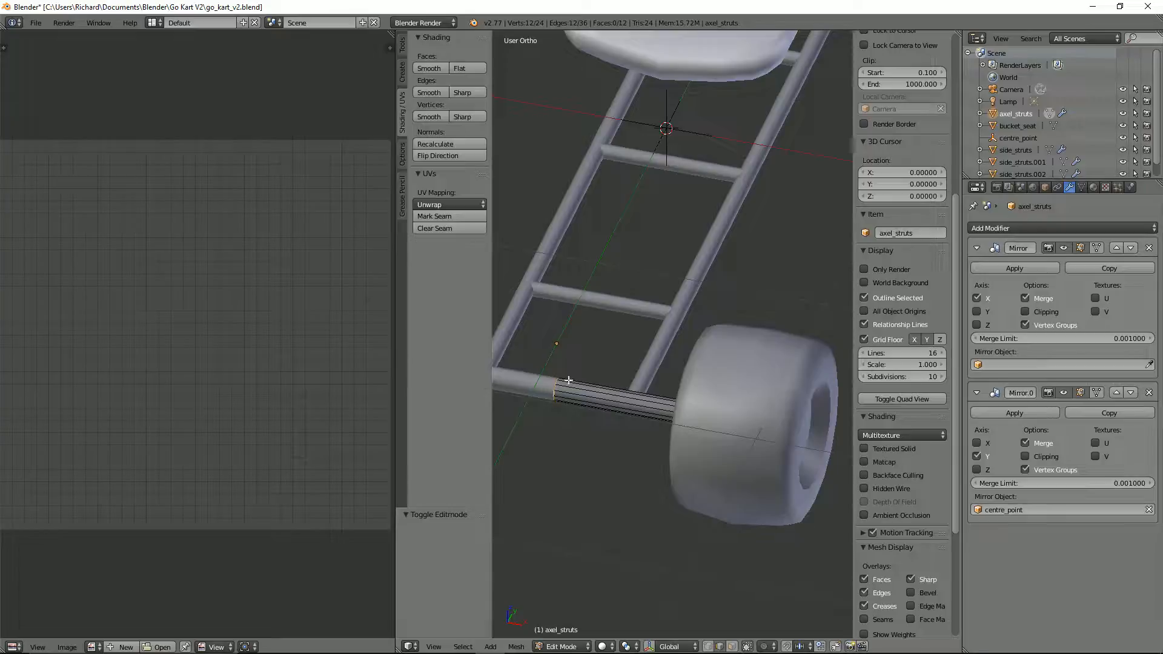
pyautogui.hotkey('shift', 's')
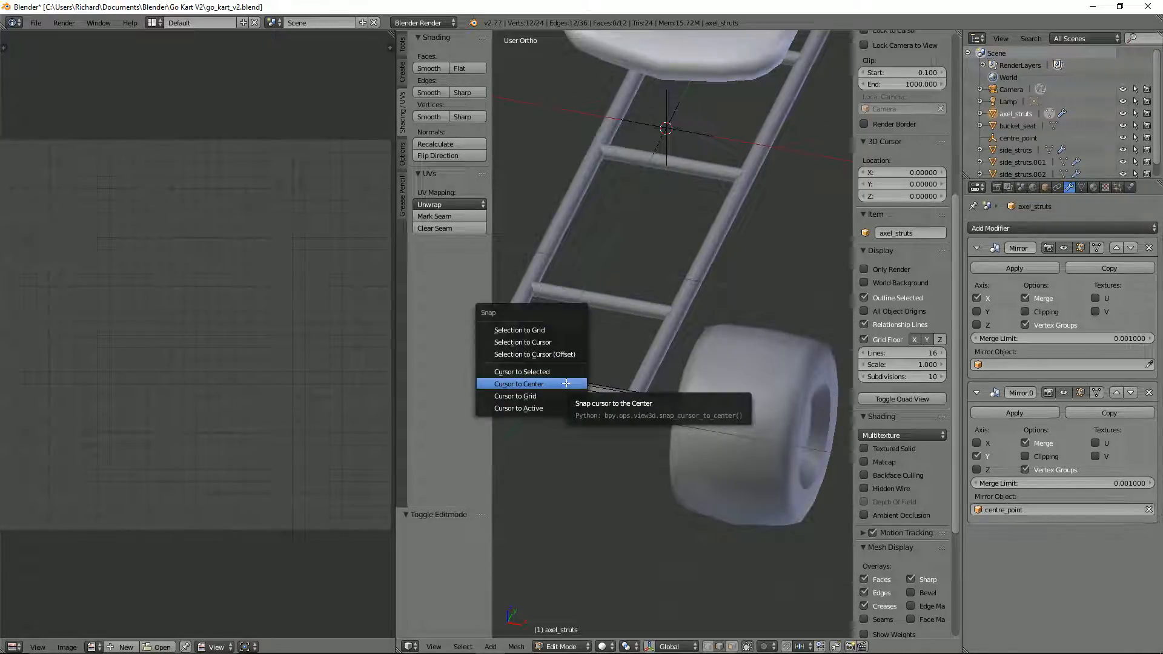
pyautogui.click(563, 372)
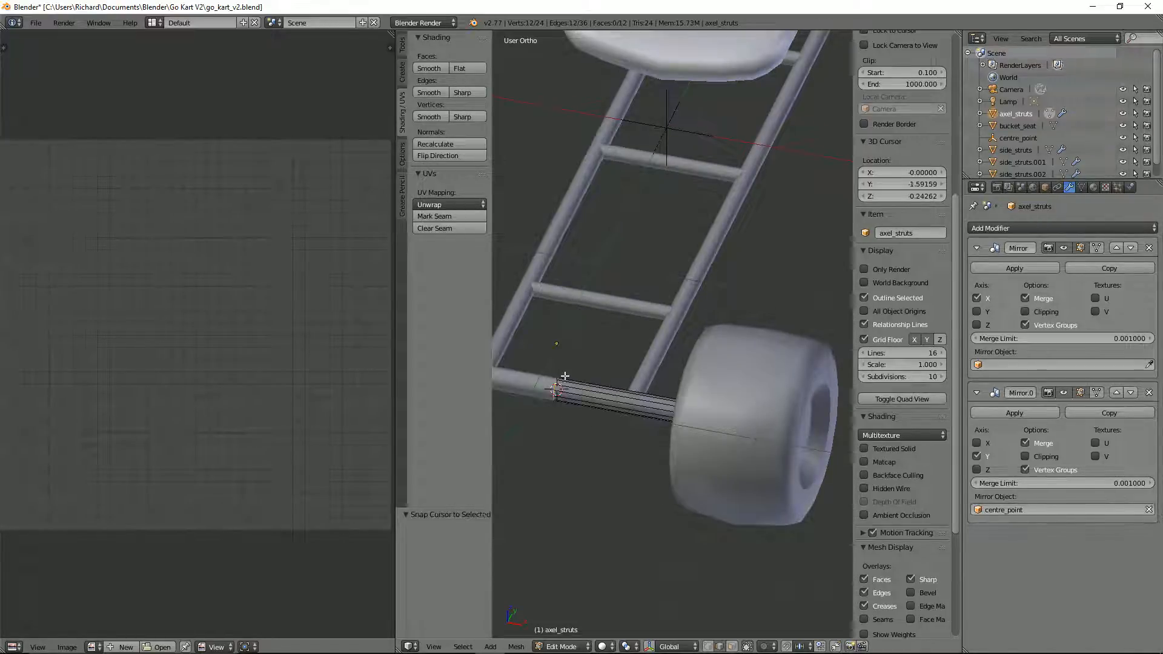
pyautogui.scroll(-3, 566, 380)
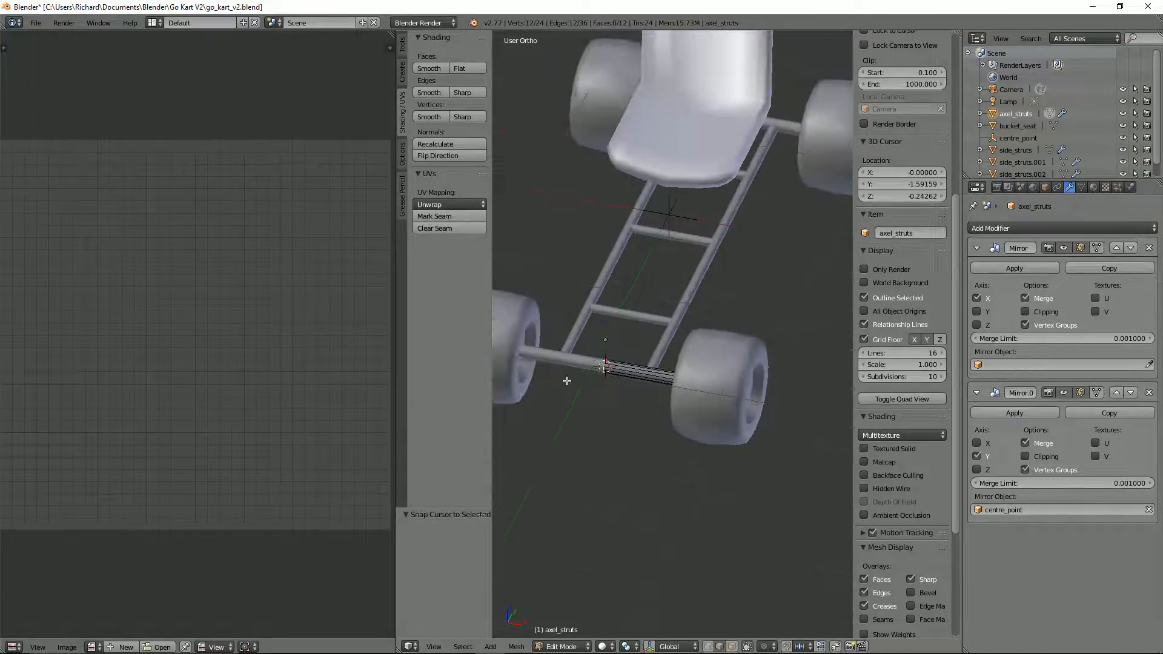
pyautogui.rightClick(640, 376)
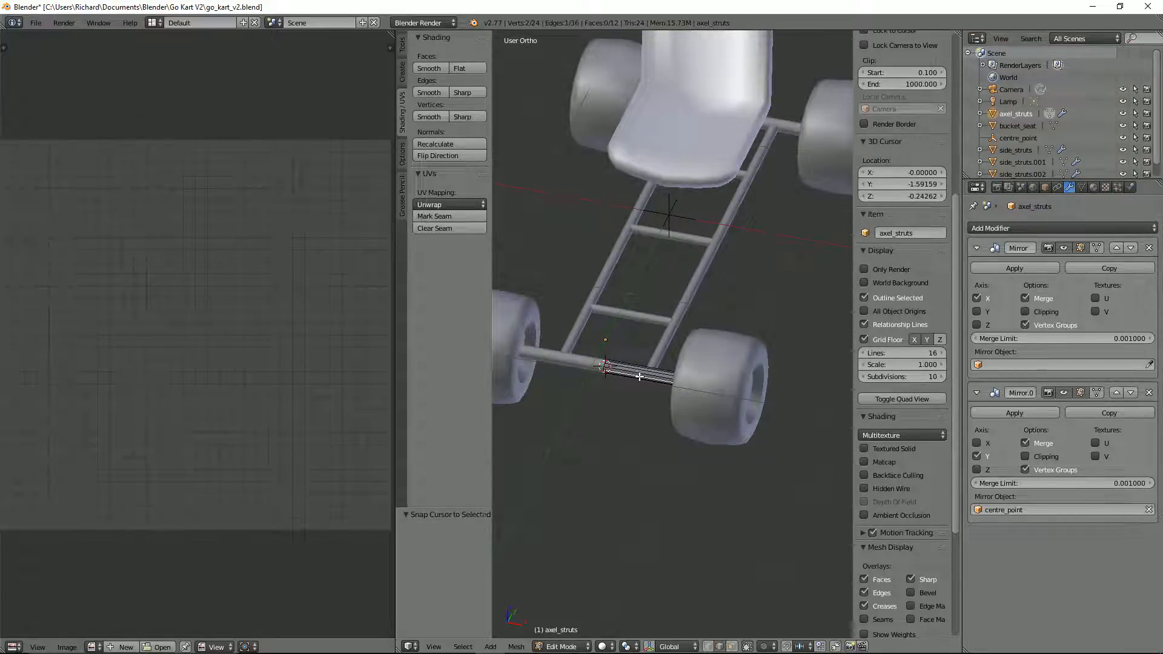
pyautogui.press('l')
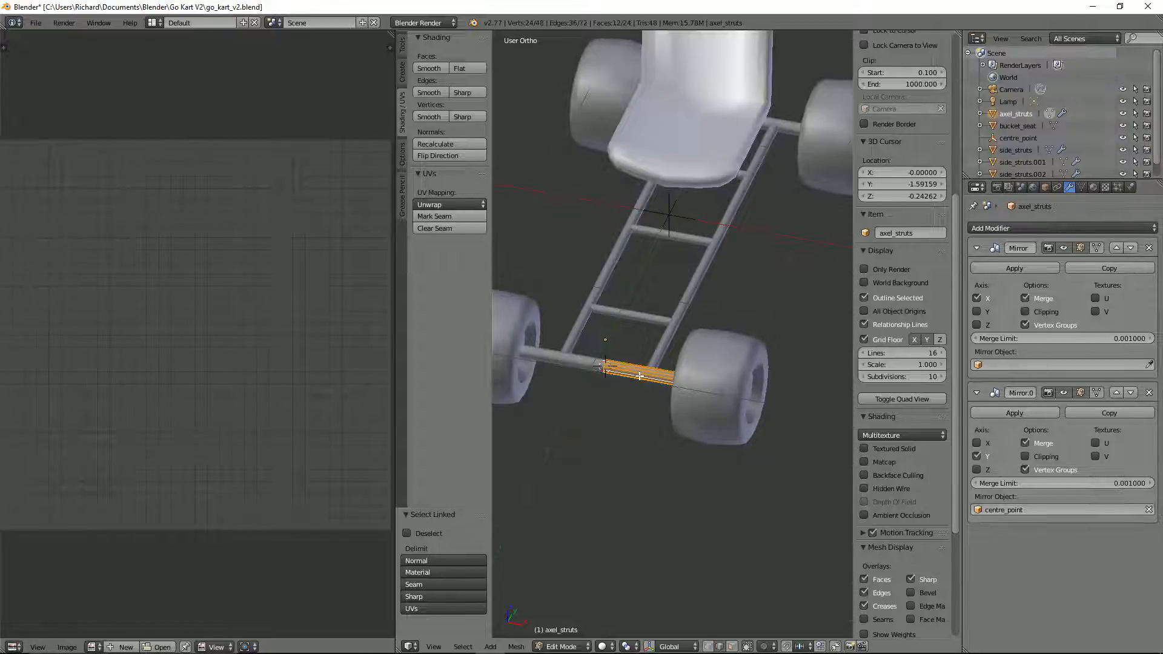
pyautogui.press('g')
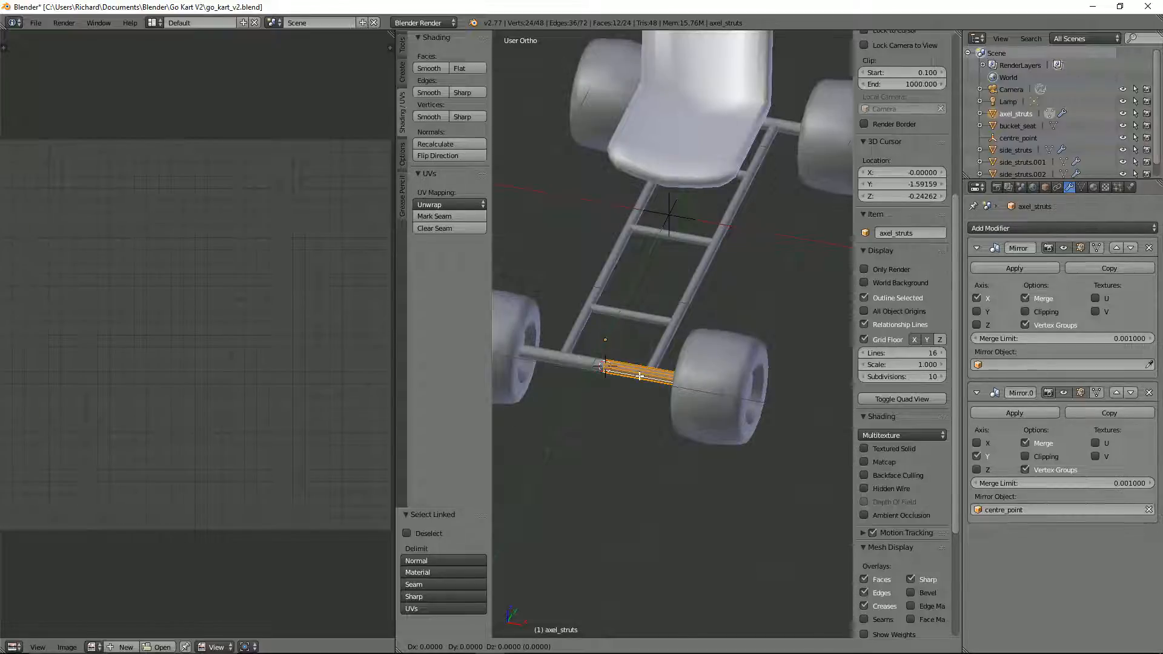
pyautogui.rightClick(639, 376)
pyautogui.hotkey('ctrl', 'z')
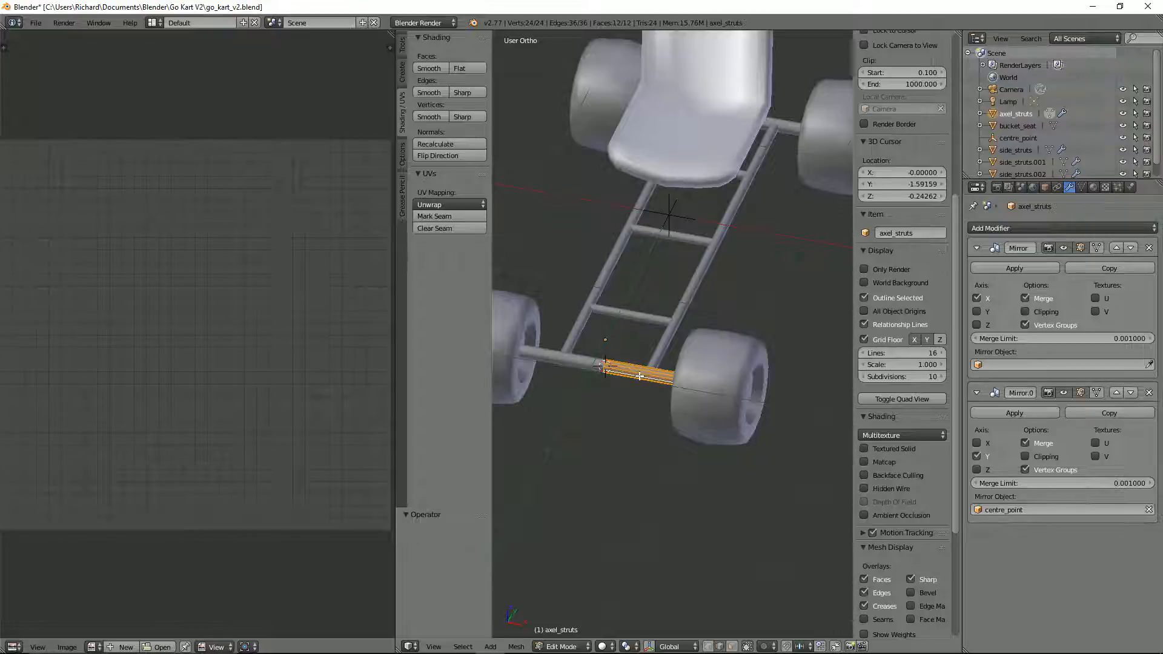
pyautogui.rightClick(639, 376)
# Step: Leave edit mode, duplicate the axle strut object in place and rotate the copy 90° in front view
pyautogui.press('Tab')
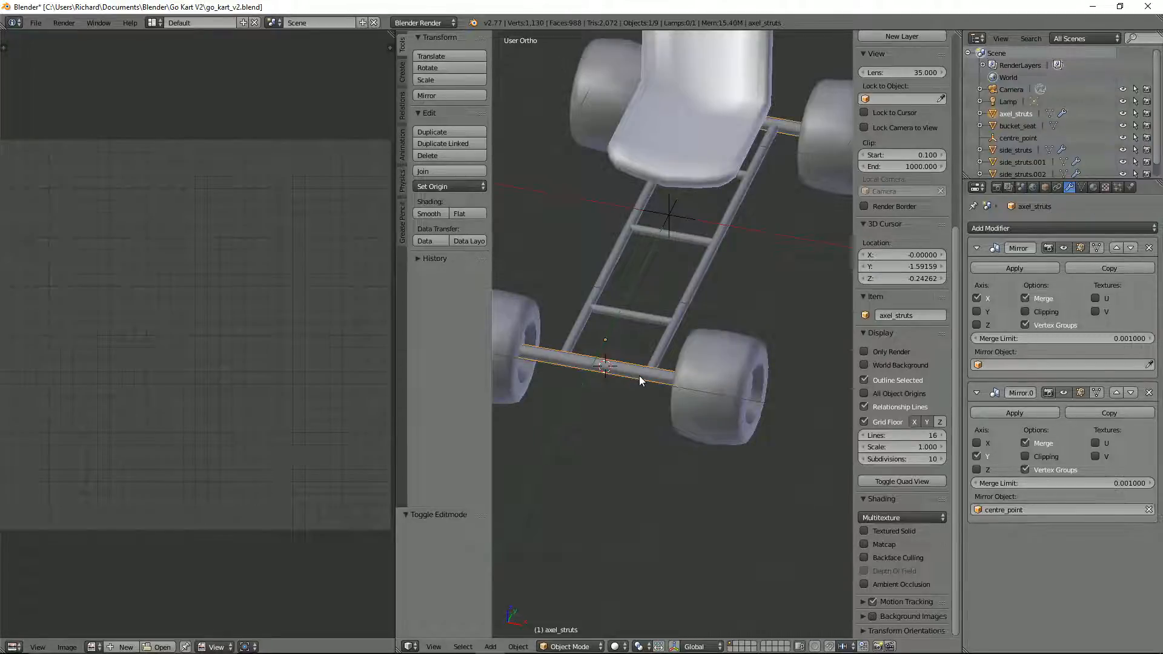
pyautogui.hotkey('shift', 'd')
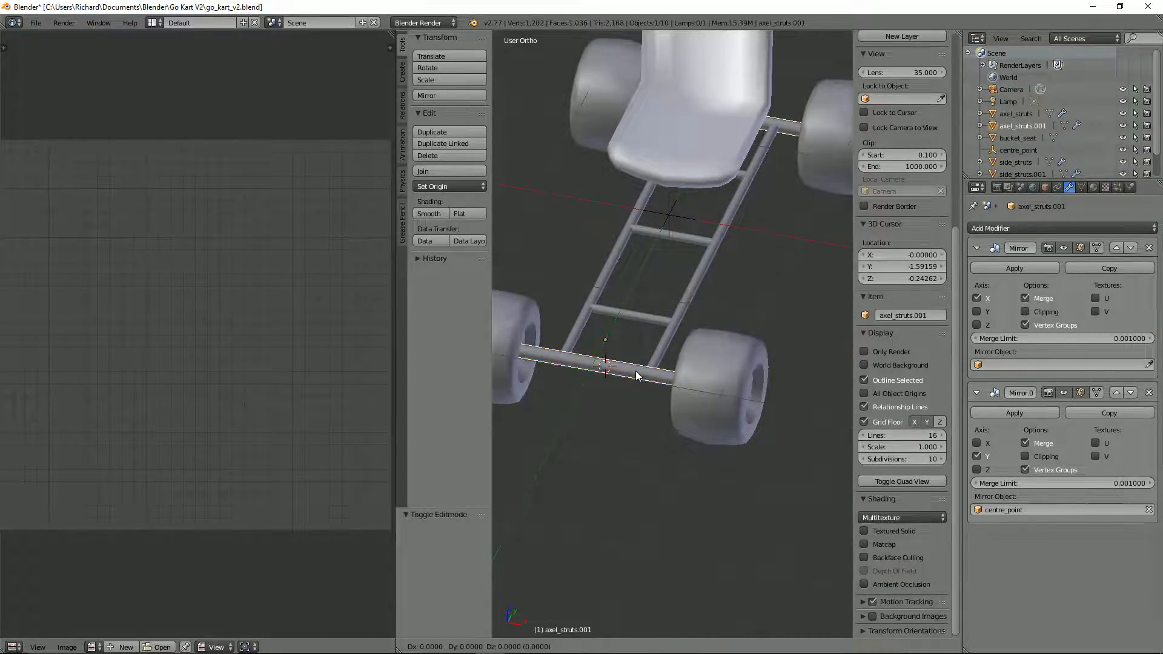
pyautogui.rightClick(634, 370)
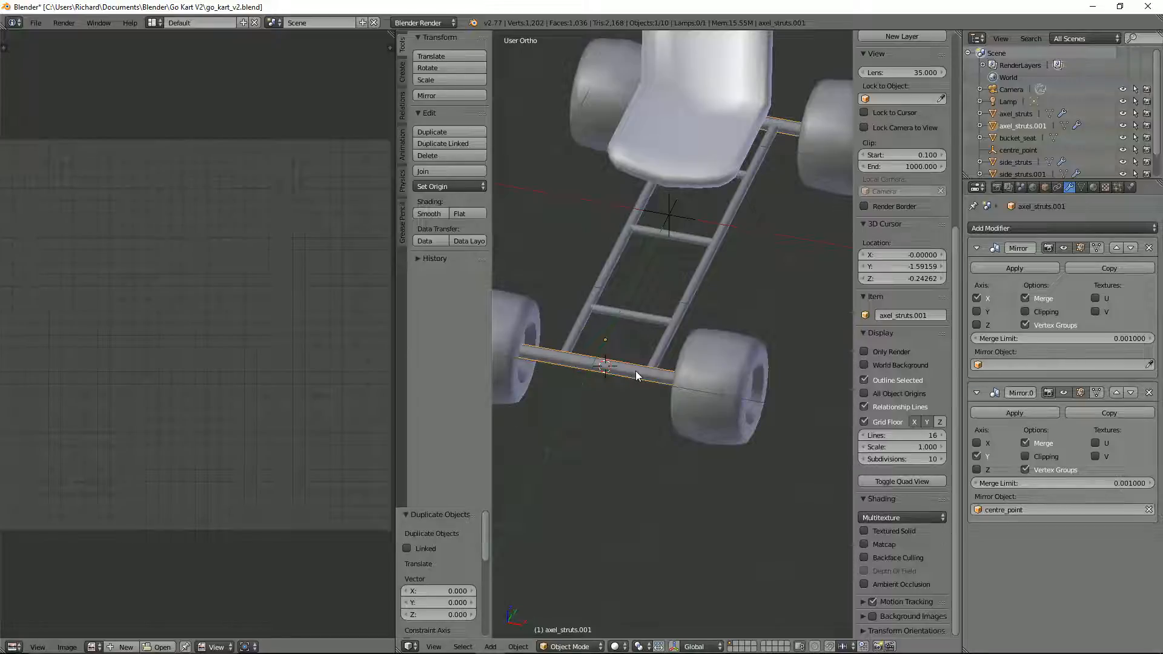
pyautogui.press('KP_1')
pyautogui.write('r90')
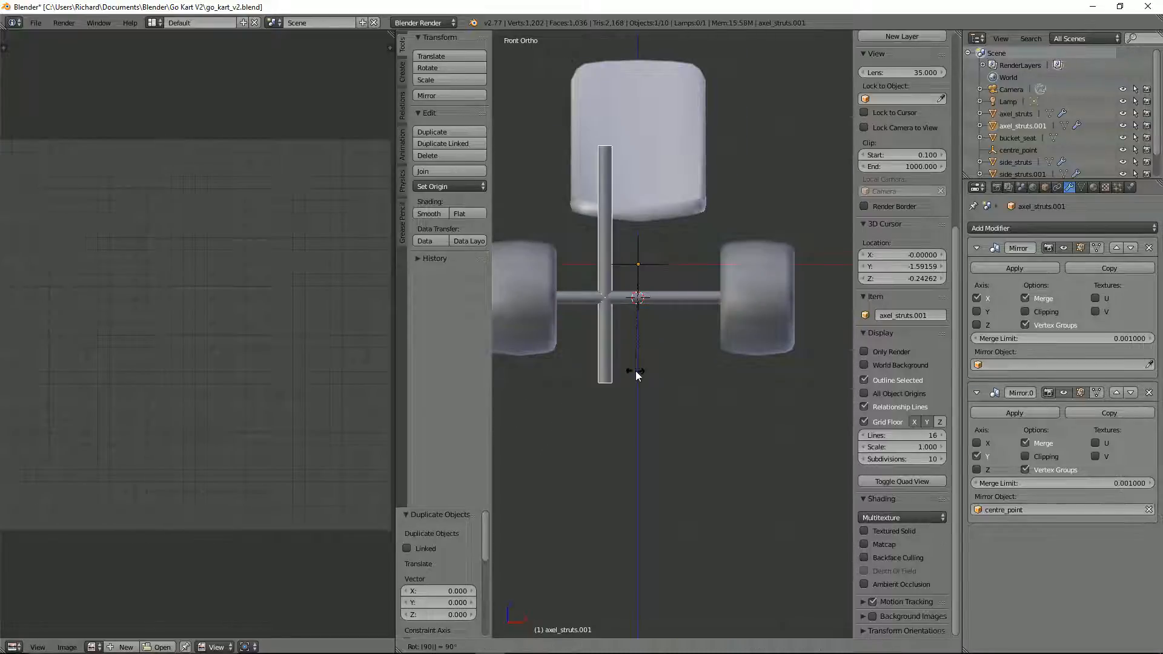
pyautogui.press('Return')
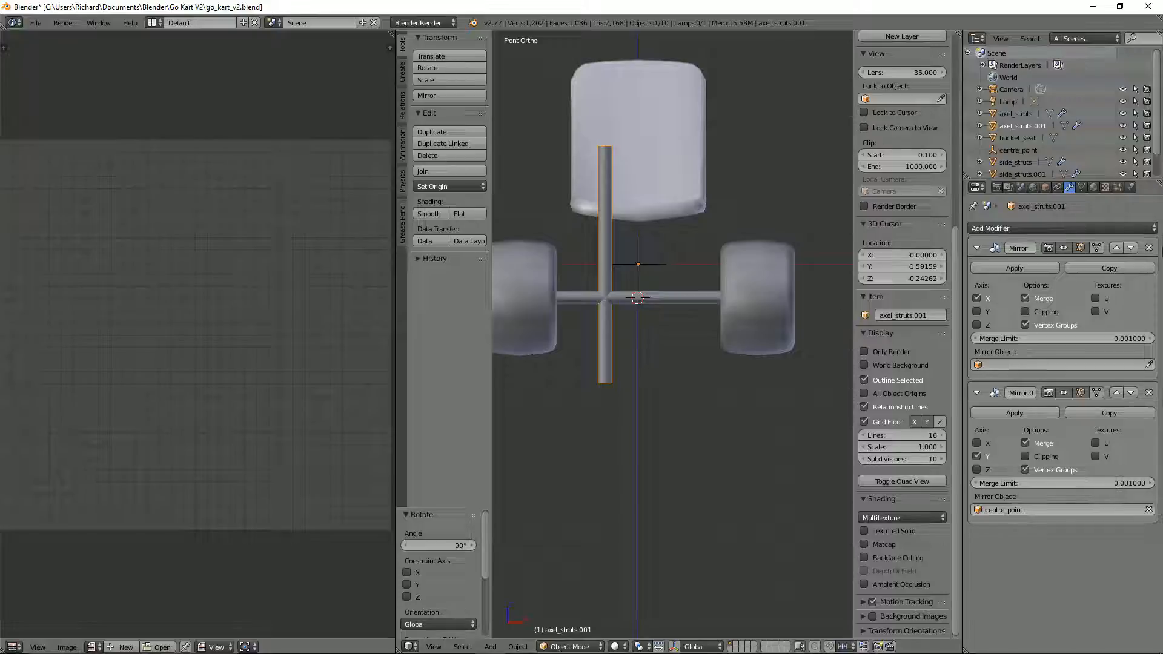
# Step: Remove the X-axis Mirror modifier from the rotated copy and clear the mirror object of its remaining Mirror modifier
pyautogui.click(1149, 247)
pyautogui.click(1148, 364)
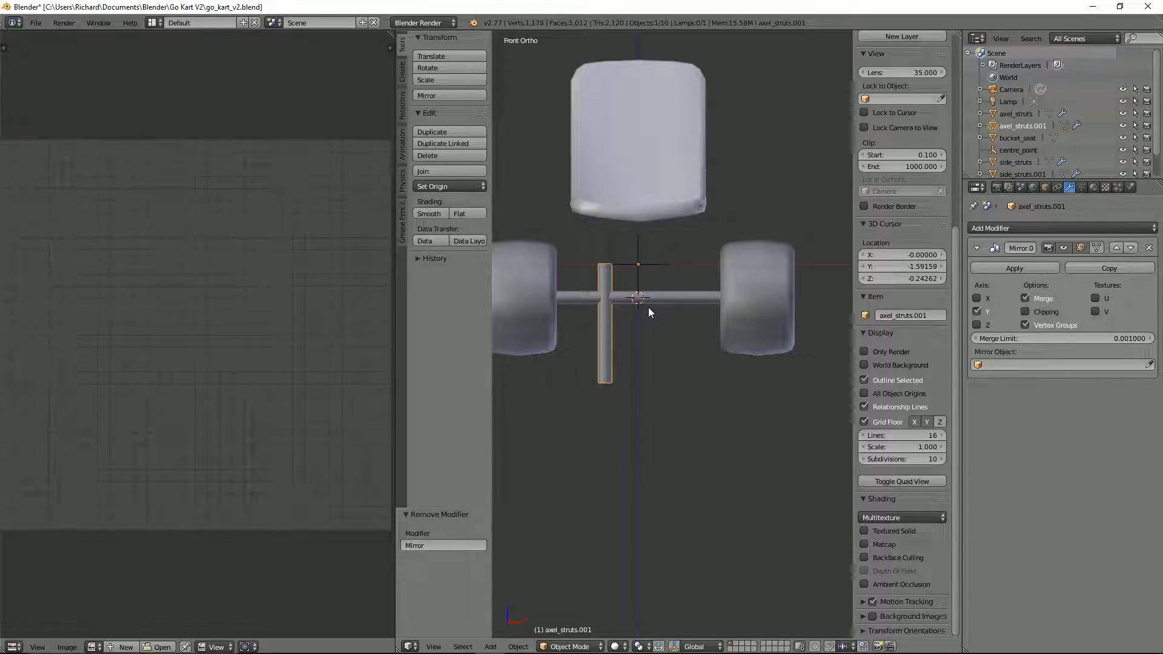
# Step: Move the upright strut about 0.445 along X and set its origin to its geometry
pyautogui.press('g')
pyautogui.press('x')
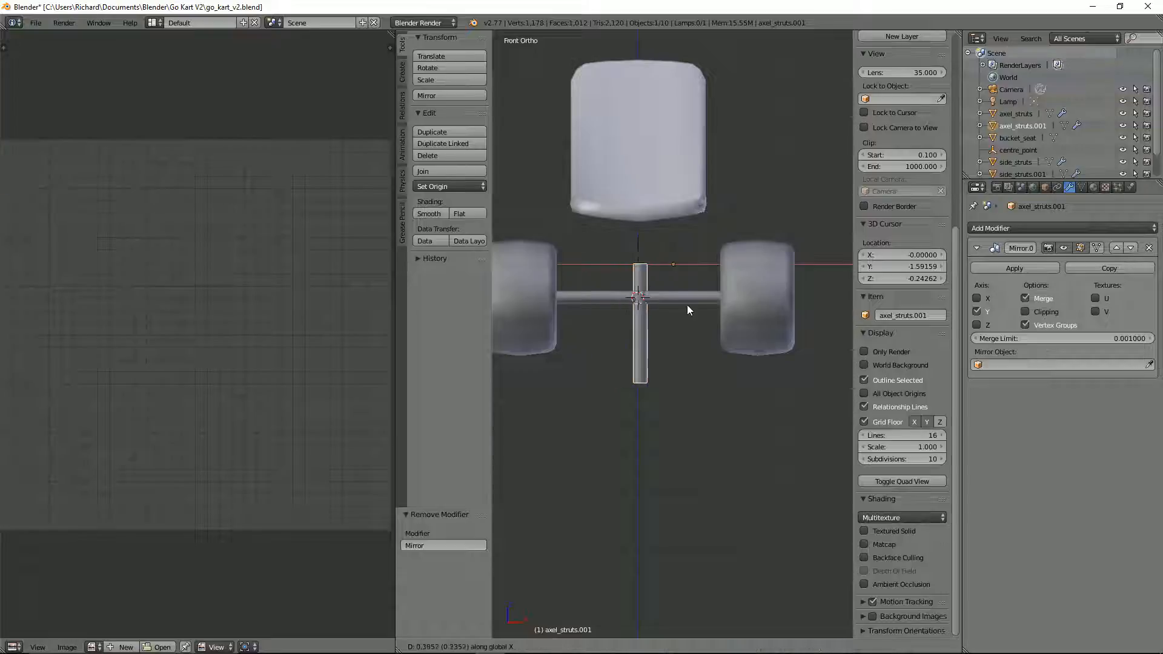
pyautogui.click(710, 312)
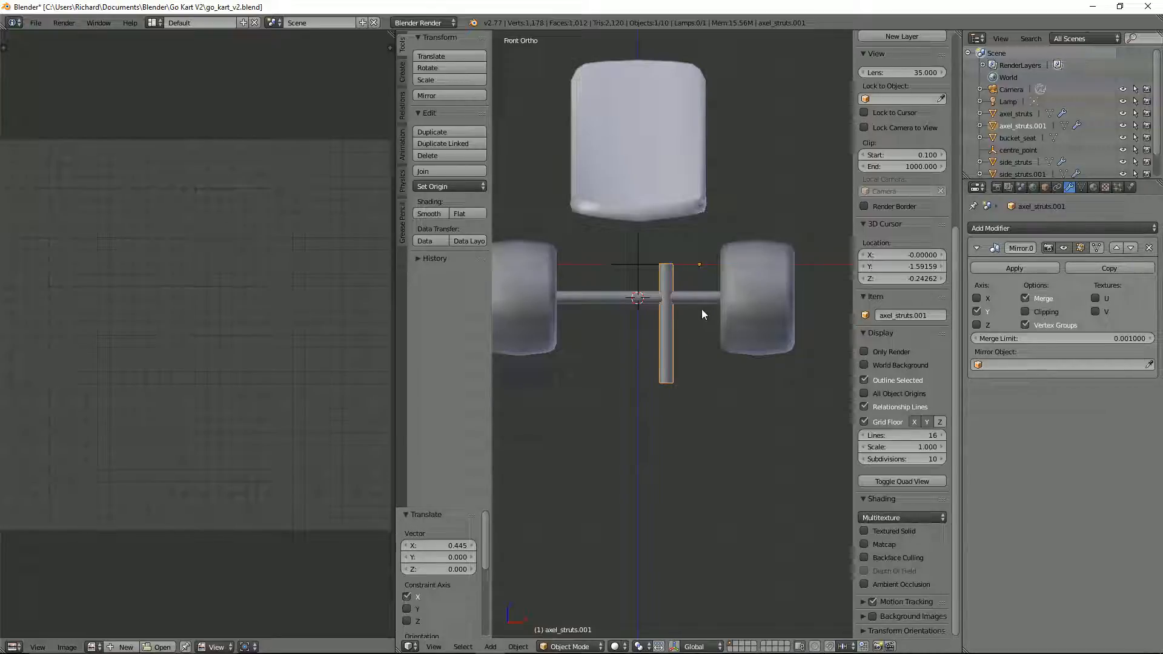
pyautogui.hotkey('ctrl', 'shift', 'alt', 'c')
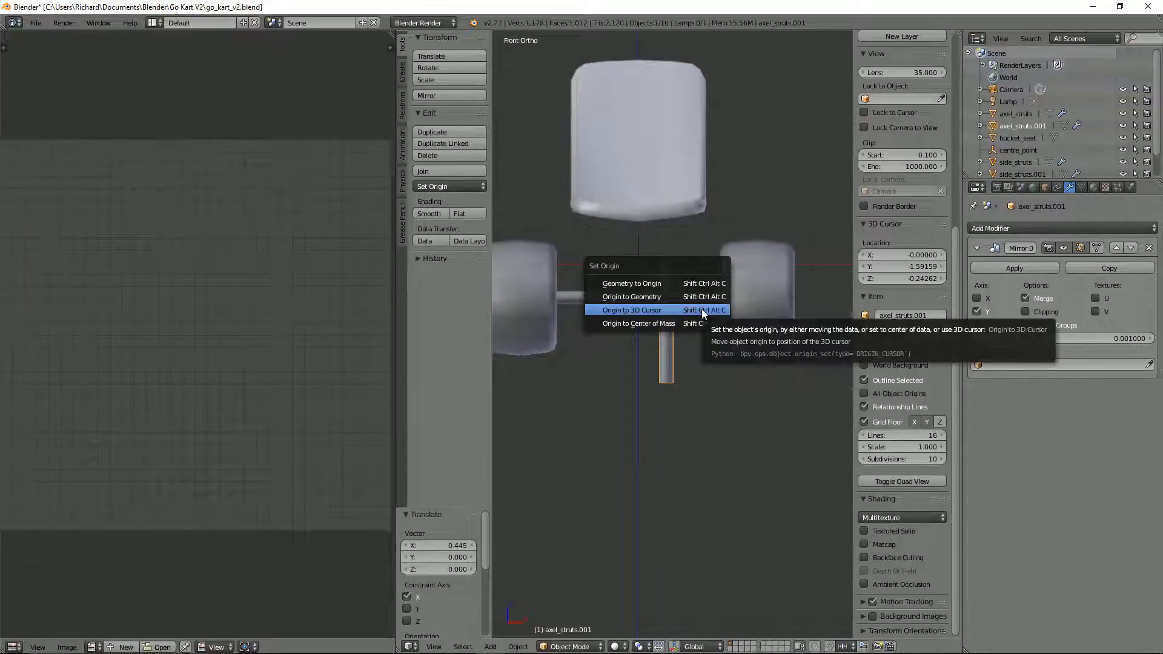
pyautogui.click(692, 296)
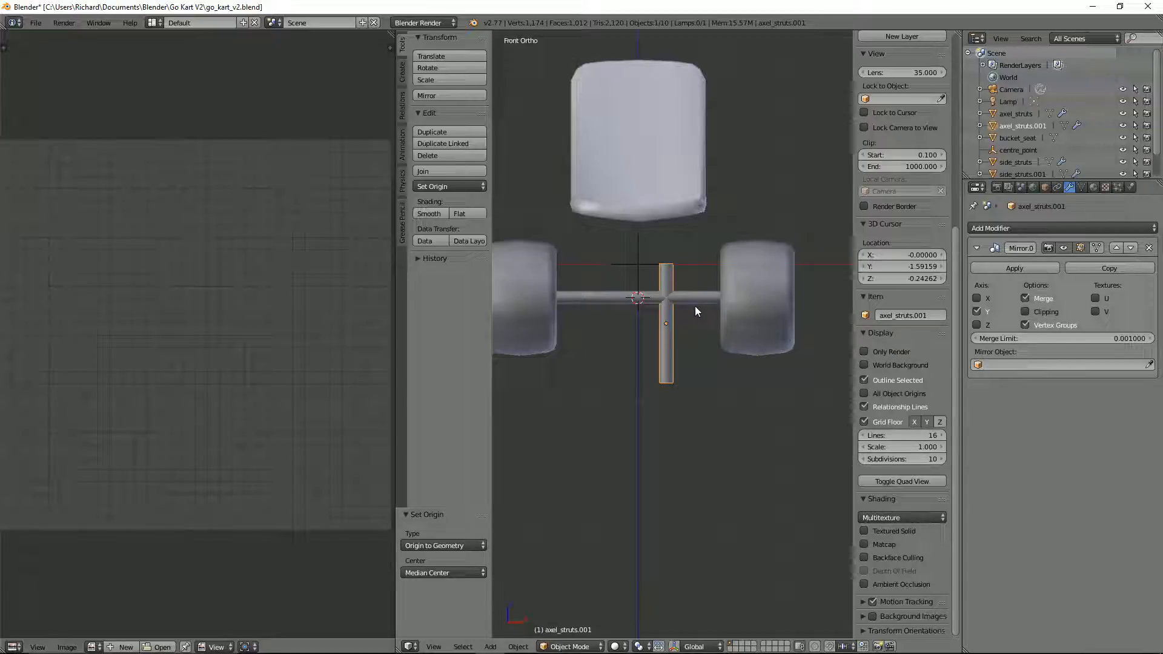
# Step: Shade all faces of the upright strut smooth and bring up its mesh data properties, ending in object mode
pyautogui.press('KP_3')
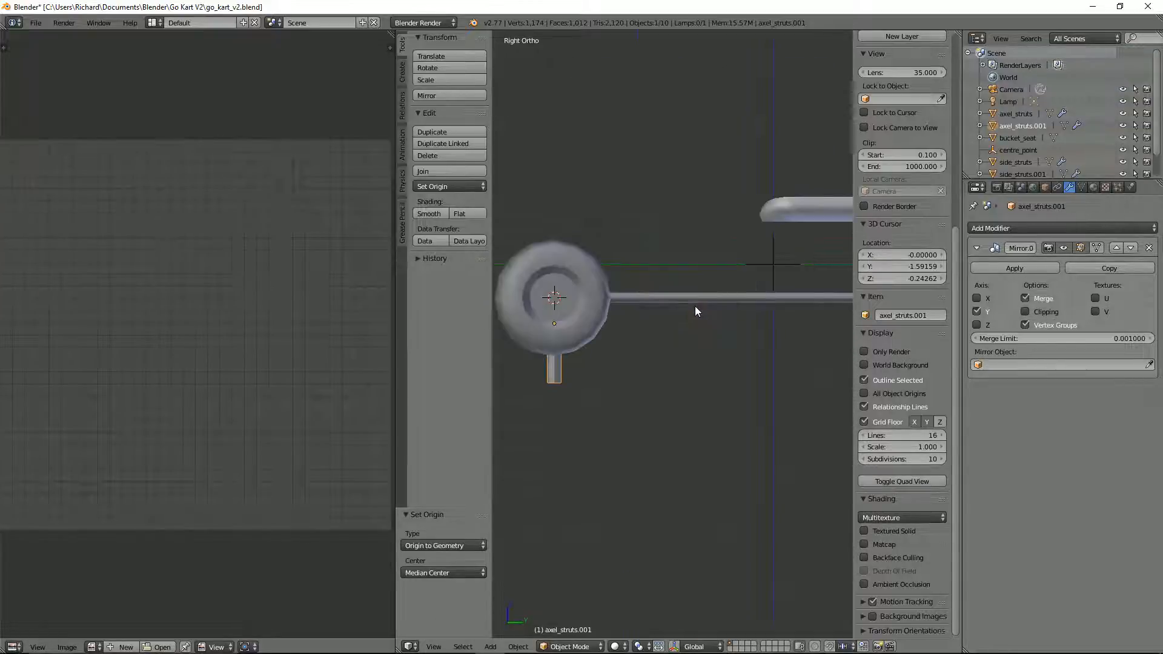
pyautogui.press('z')
pyautogui.press('z')
pyautogui.moveTo(700, 307); pyautogui.dragTo(758, 383, button='middle')
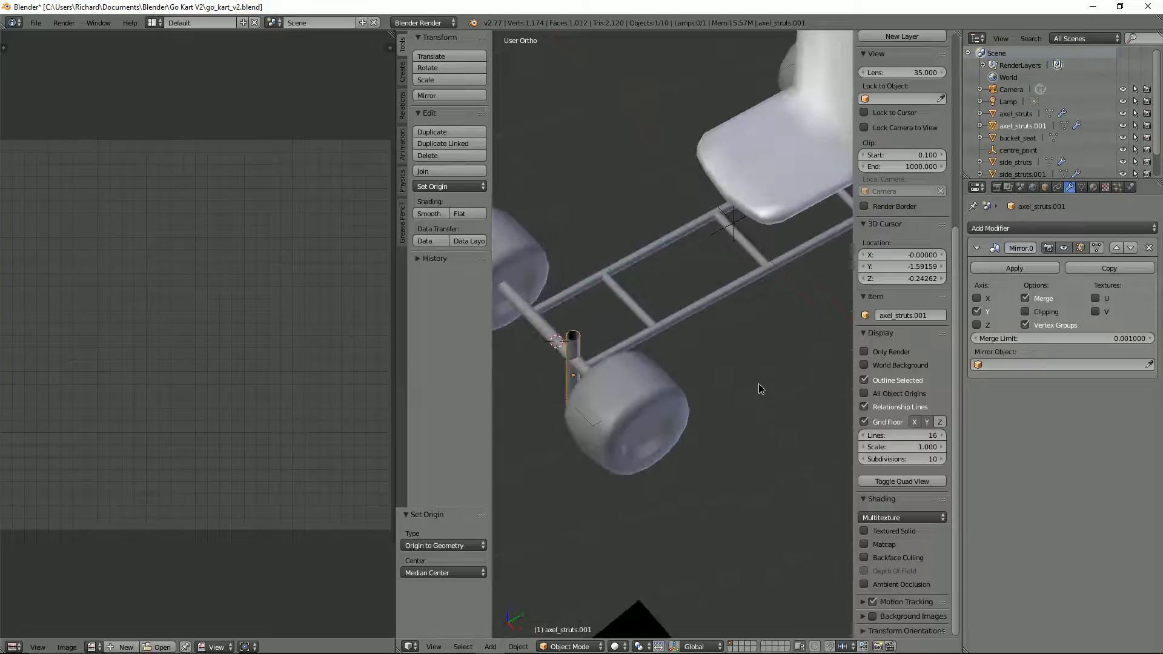
pyautogui.press('Tab')
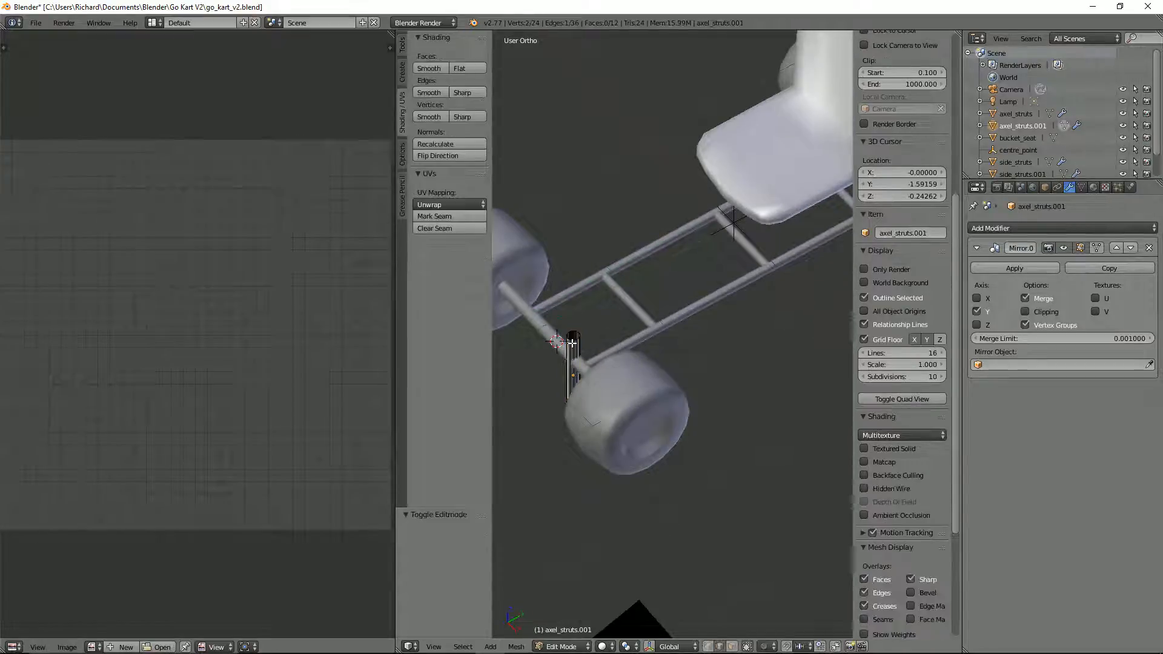
pyautogui.press('a')
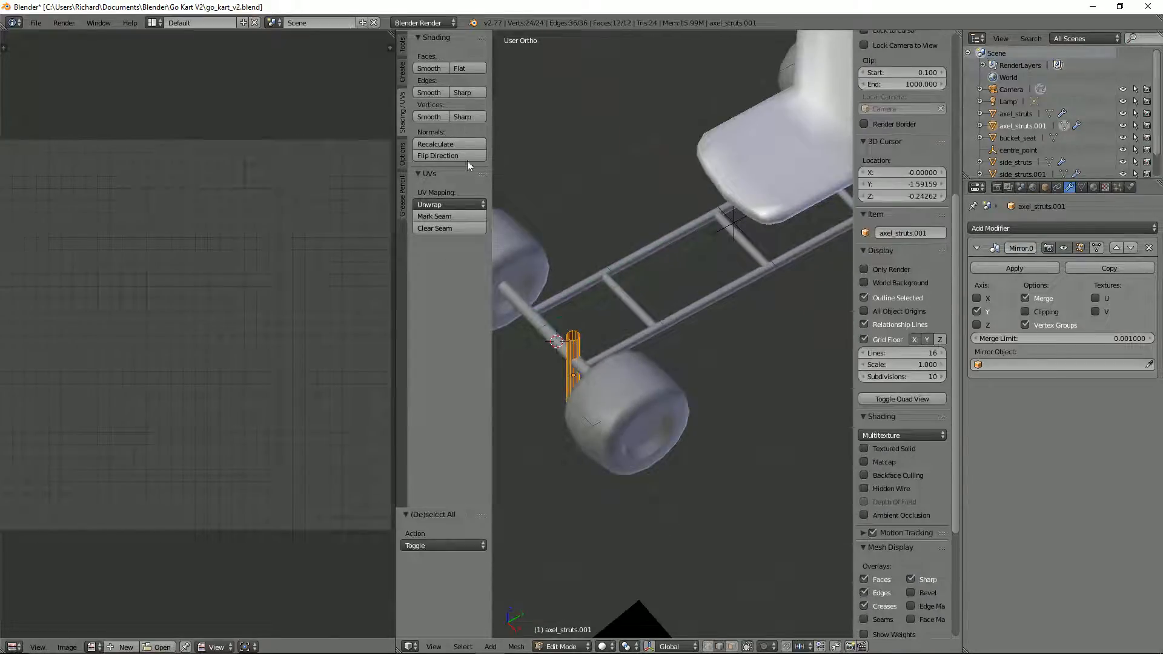
pyautogui.click(432, 67)
pyautogui.click(1081, 188)
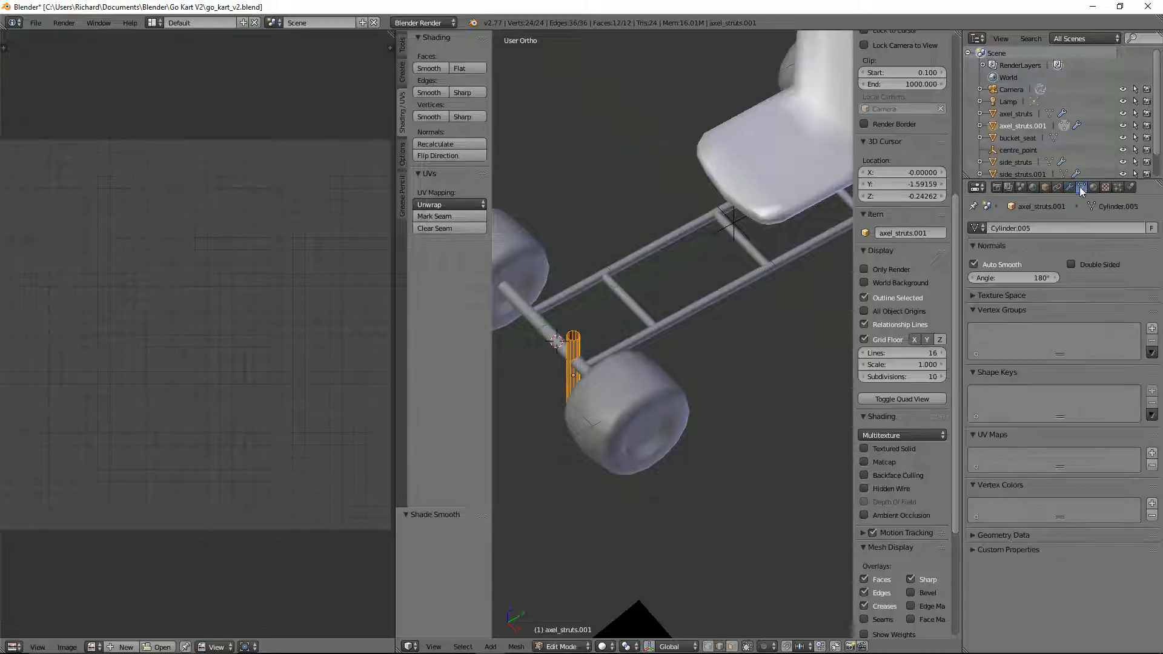
pyautogui.scroll(2, 642, 343)
pyautogui.press('Tab')
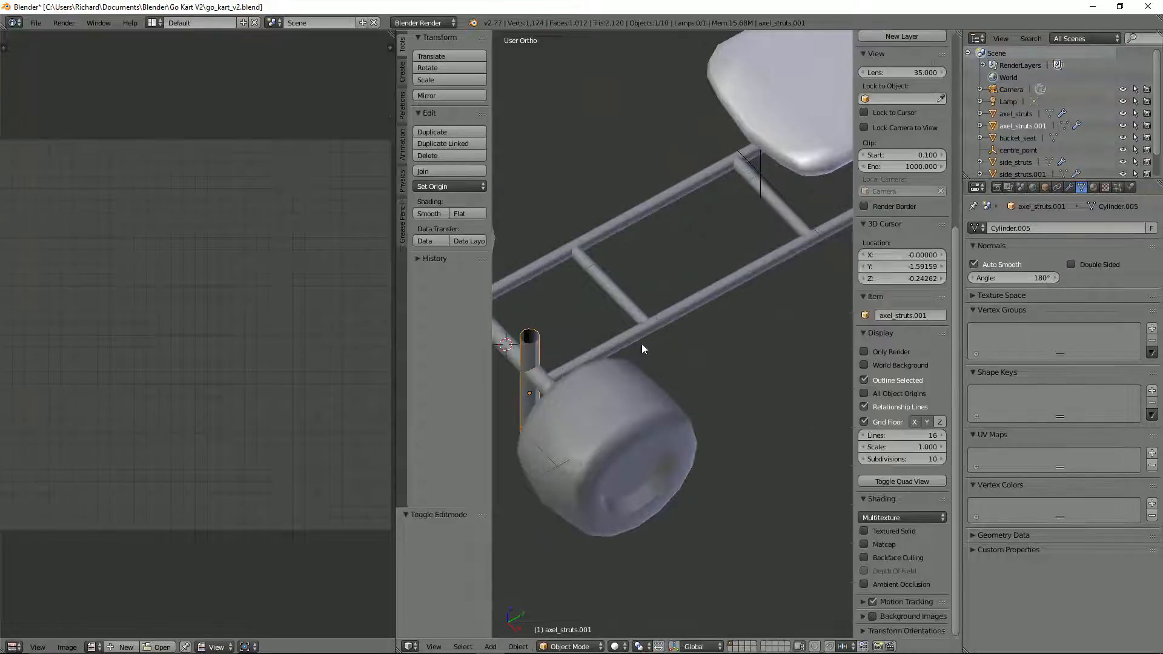
pyautogui.moveTo(641, 343); pyautogui.dragTo(596, 374, button='middle')
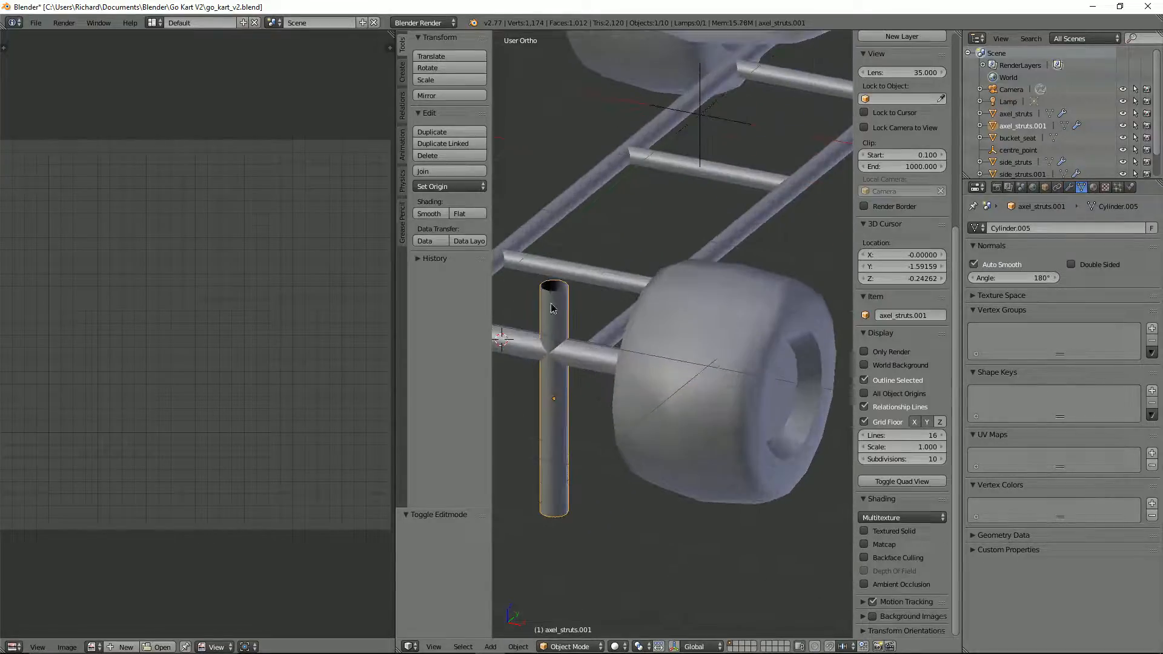
pyautogui.press('Tab')
pyautogui.scroll(3, 552, 307)
pyautogui.rightClick(534, 326)
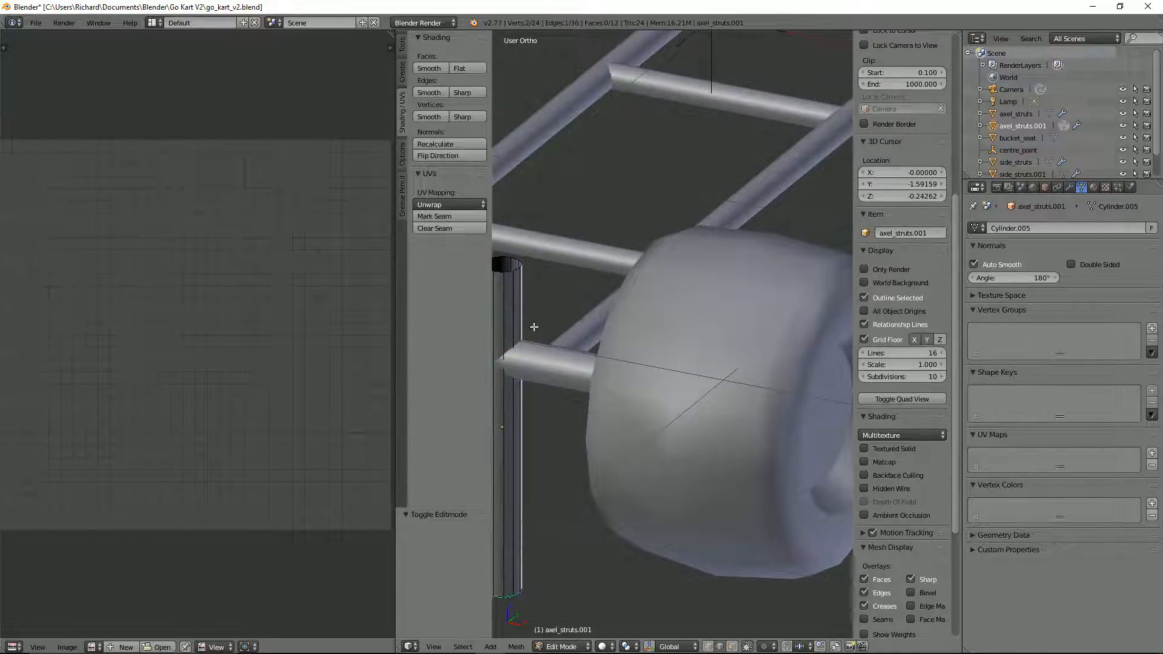
pyautogui.moveTo(534, 327); pyautogui.dragTo(654, 299, button='middle')
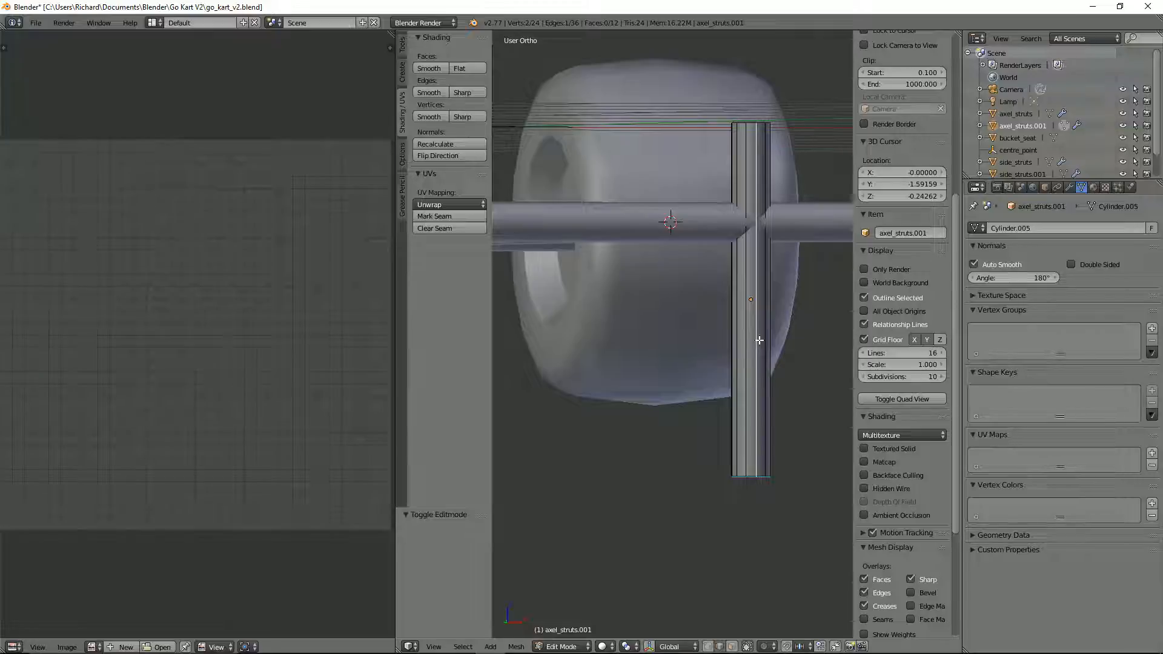
pyautogui.press('g')
pyautogui.rightClick(759, 370)
pyautogui.scroll(-2, 756, 371)
pyautogui.moveTo(756, 371); pyautogui.dragTo(749, 397, button='middle')
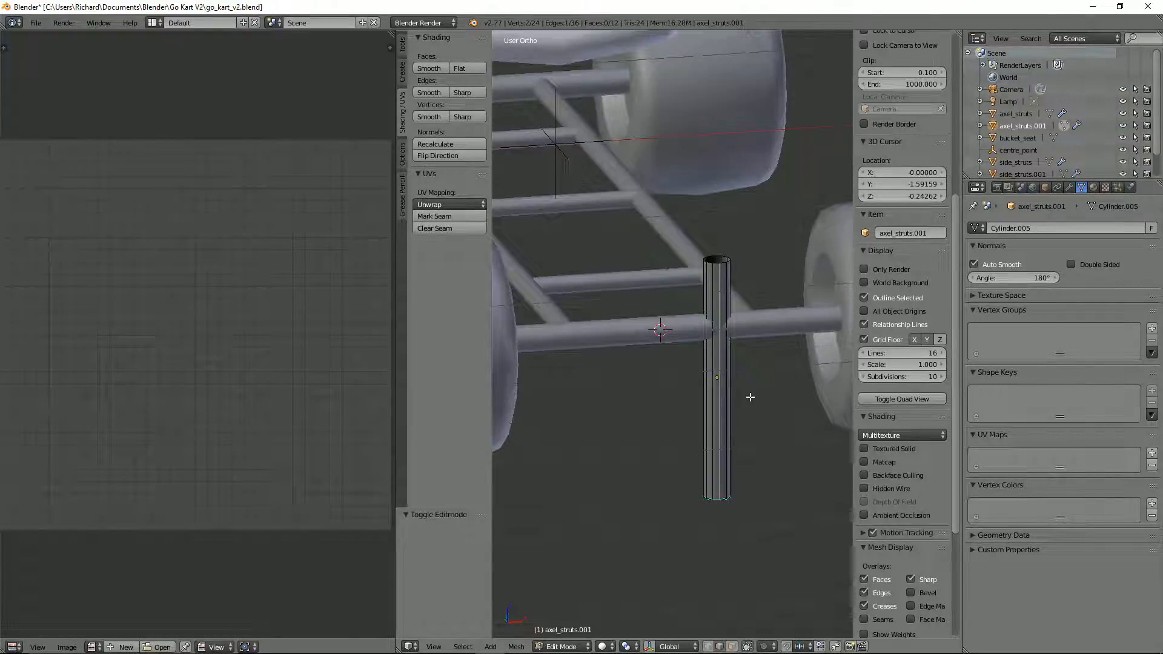
pyautogui.press('Tab')
pyautogui.rightClick(772, 325)
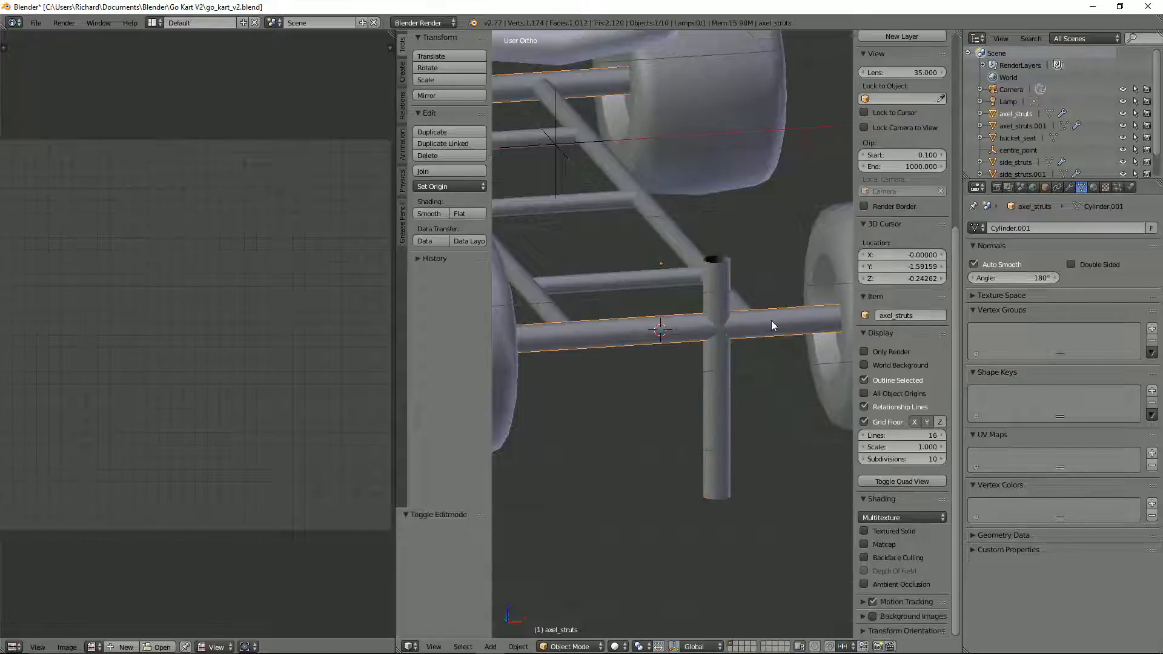
pyautogui.press('Tab')
pyautogui.press('g')
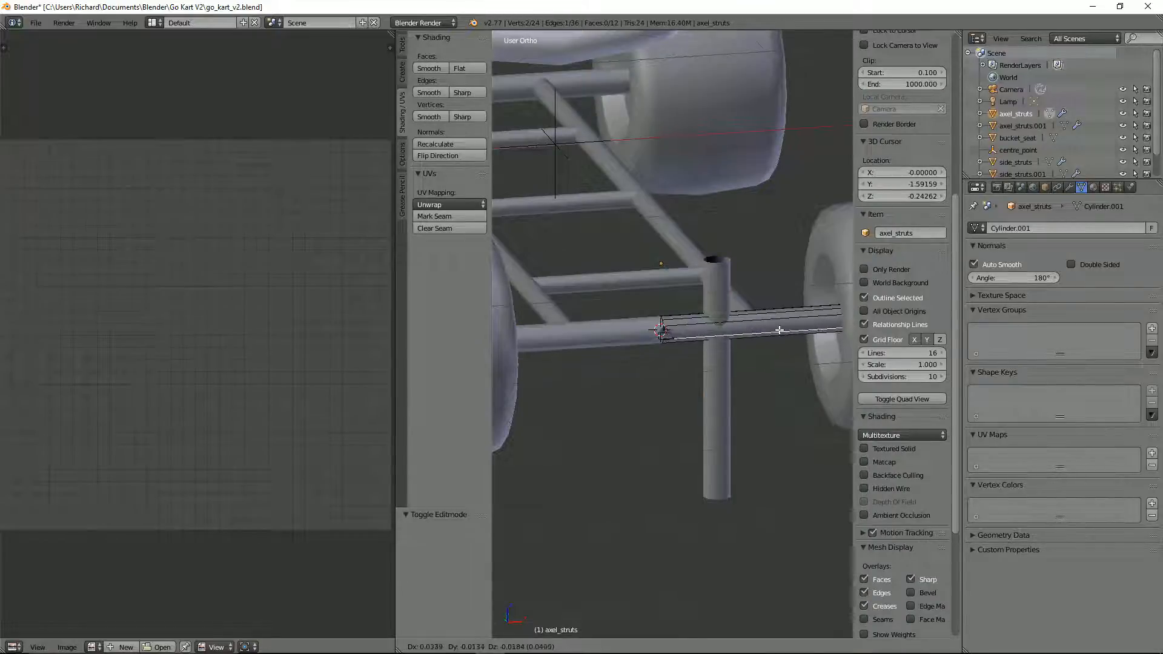
pyautogui.rightClick(784, 318)
pyautogui.rightClick(711, 293)
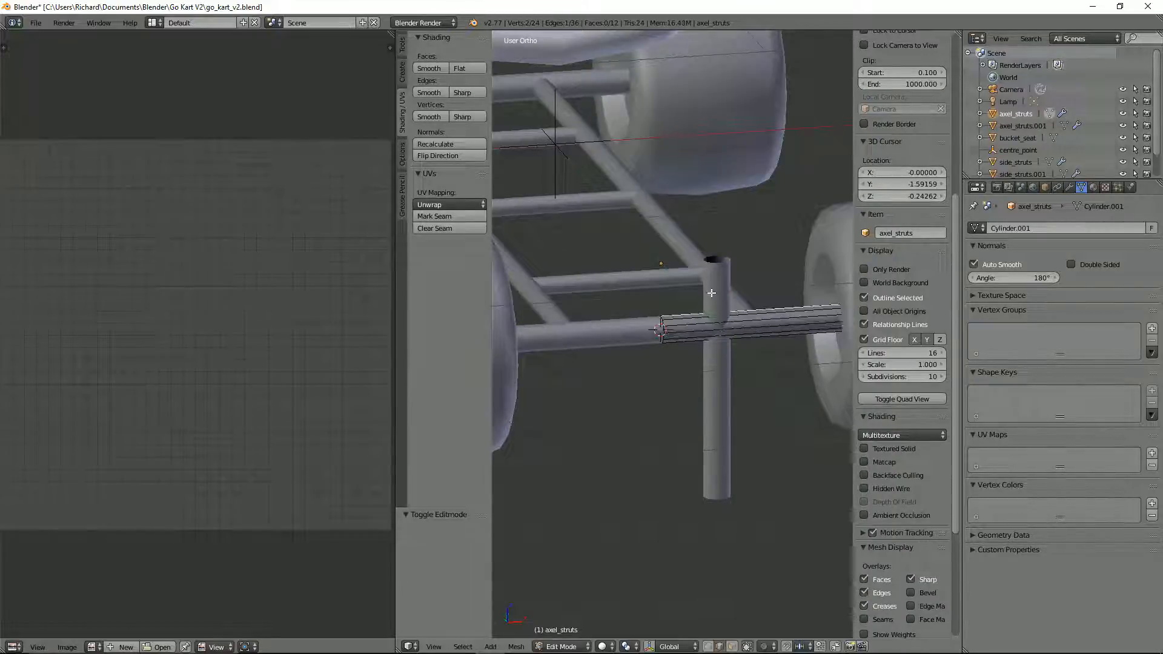
pyautogui.press('Tab')
# Step: Edit the upright strut's mesh again and try moving its selected edge
pyautogui.rightClick(722, 268)
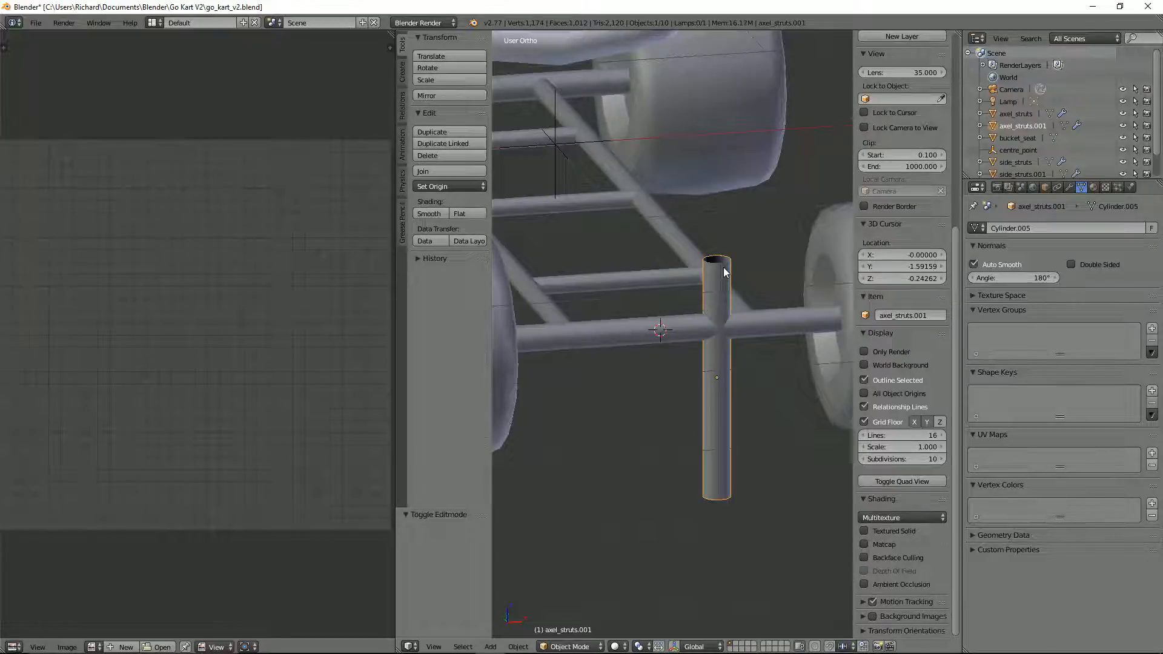
pyautogui.hotkey('ctrl', 'Tab')
pyautogui.press('Tab')
pyautogui.hotkey('ctrl', 'Tab')
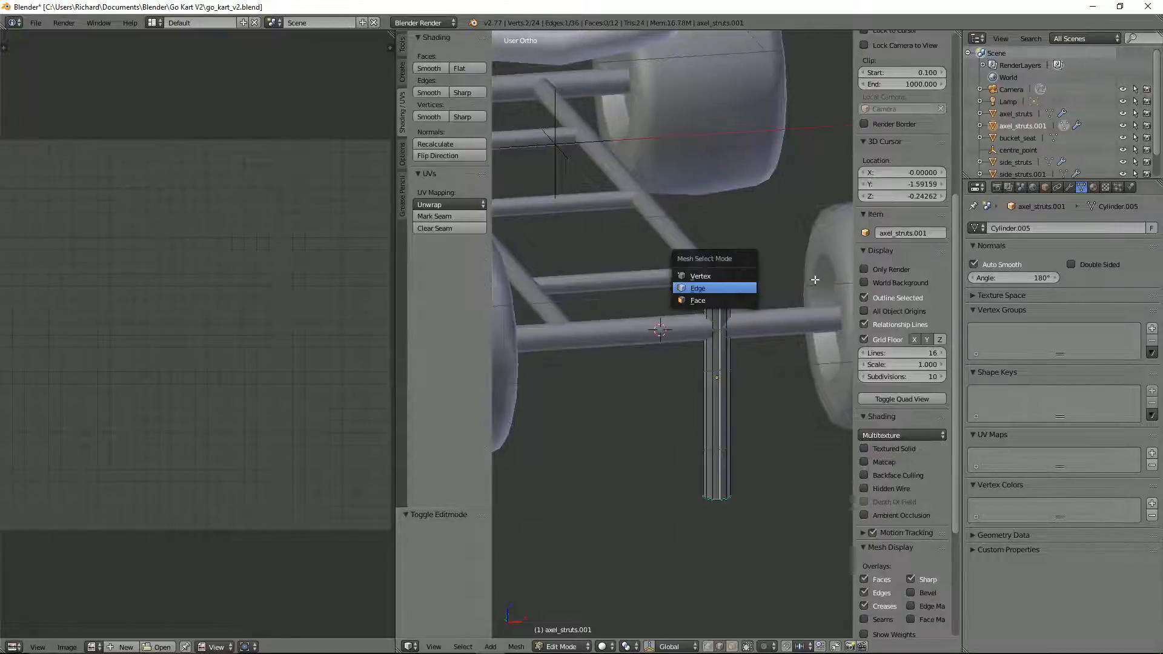
pyautogui.press('g')
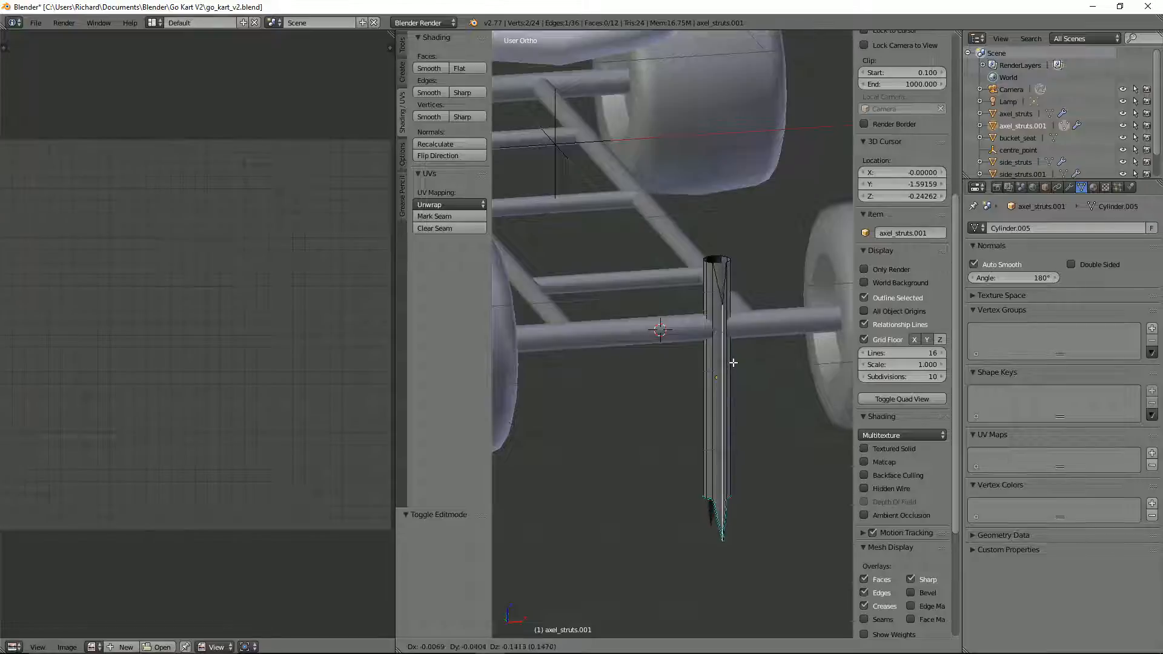
pyautogui.rightClick(732, 343)
pyautogui.moveTo(739, 395); pyautogui.dragTo(734, 405, button='middle')
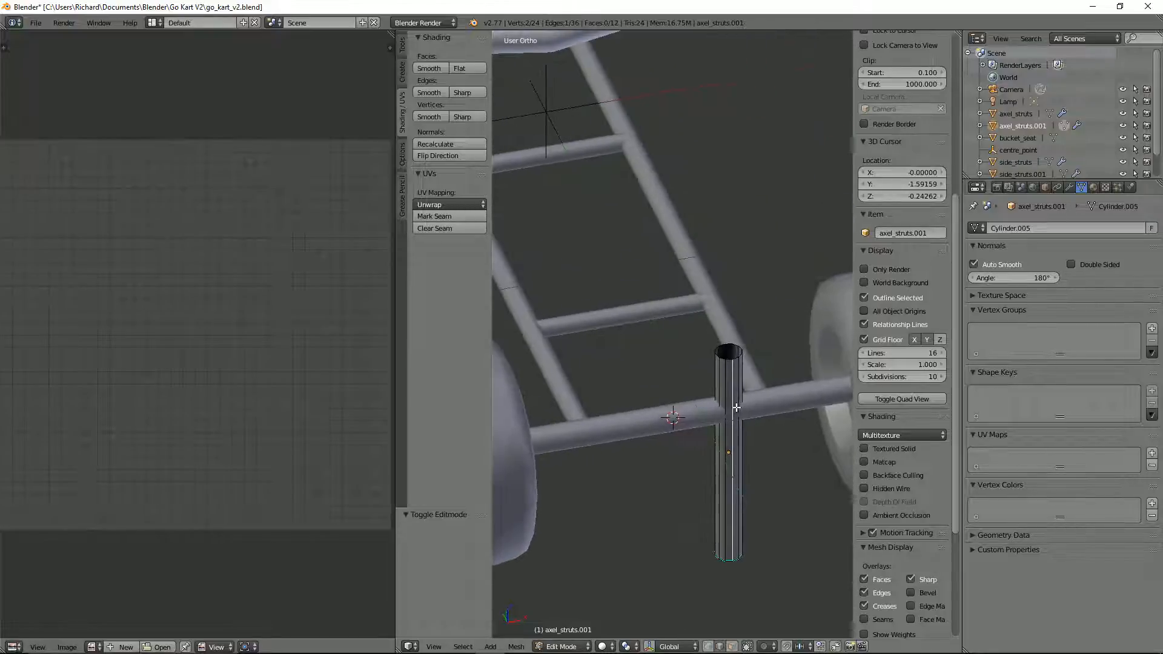
pyautogui.scroll(3, 734, 406)
pyautogui.press('a')
pyautogui.press('a')
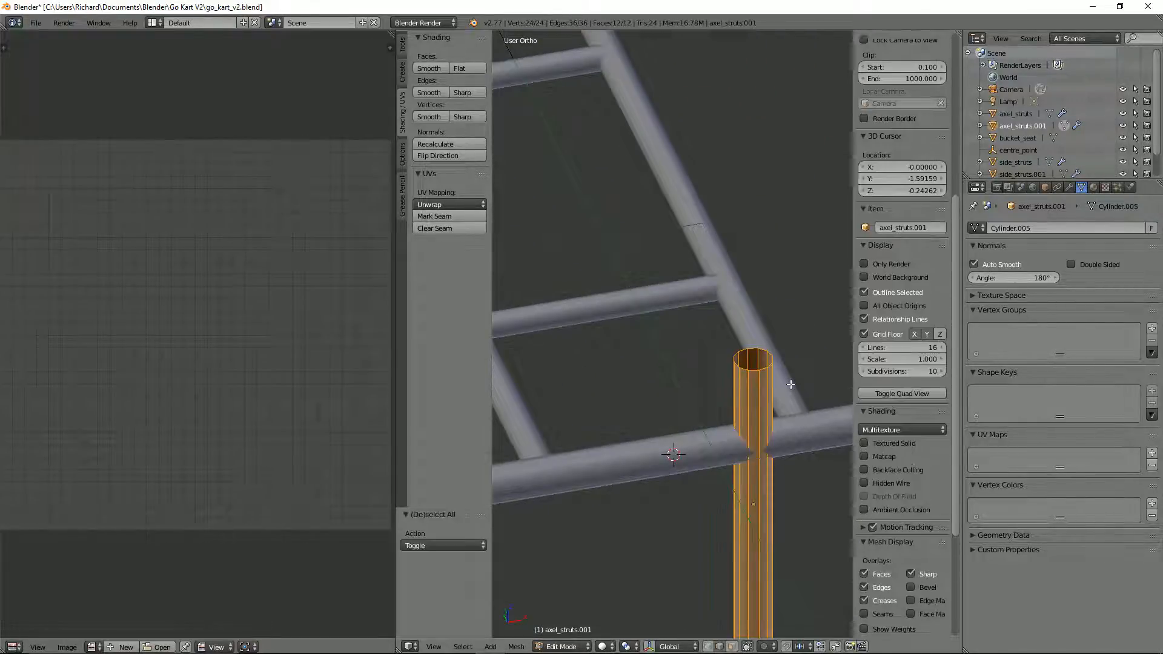
pyautogui.hotkey('alt', 'm')
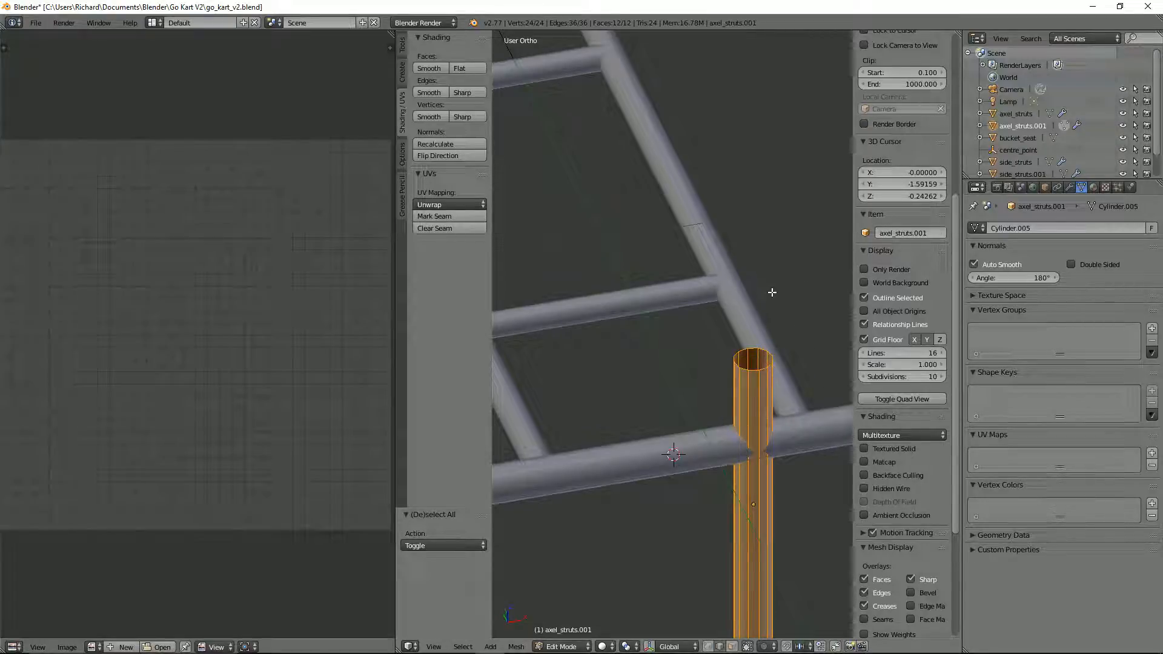
pyautogui.press('w')
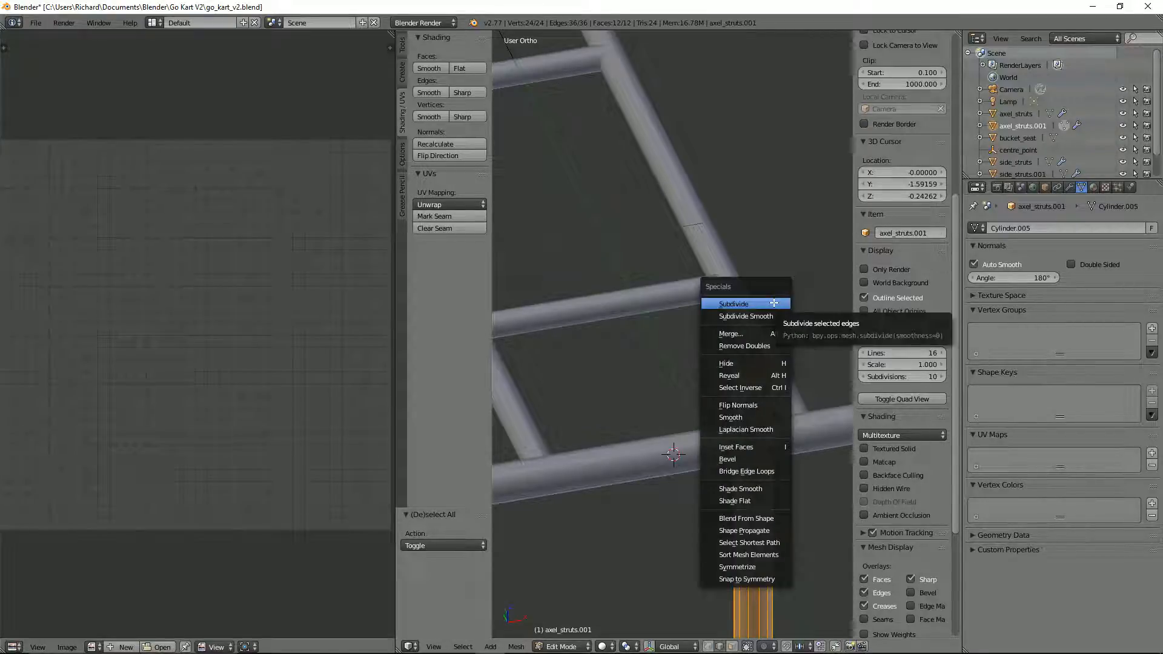
pyautogui.scroll(-2, 805, 426)
pyautogui.keyDown('shift'); pyautogui.moveTo(806, 428); pyautogui.dragTo(799, 403, button='middle'); pyautogui.keyUp('shift')
pyautogui.scroll(1, 796, 404)
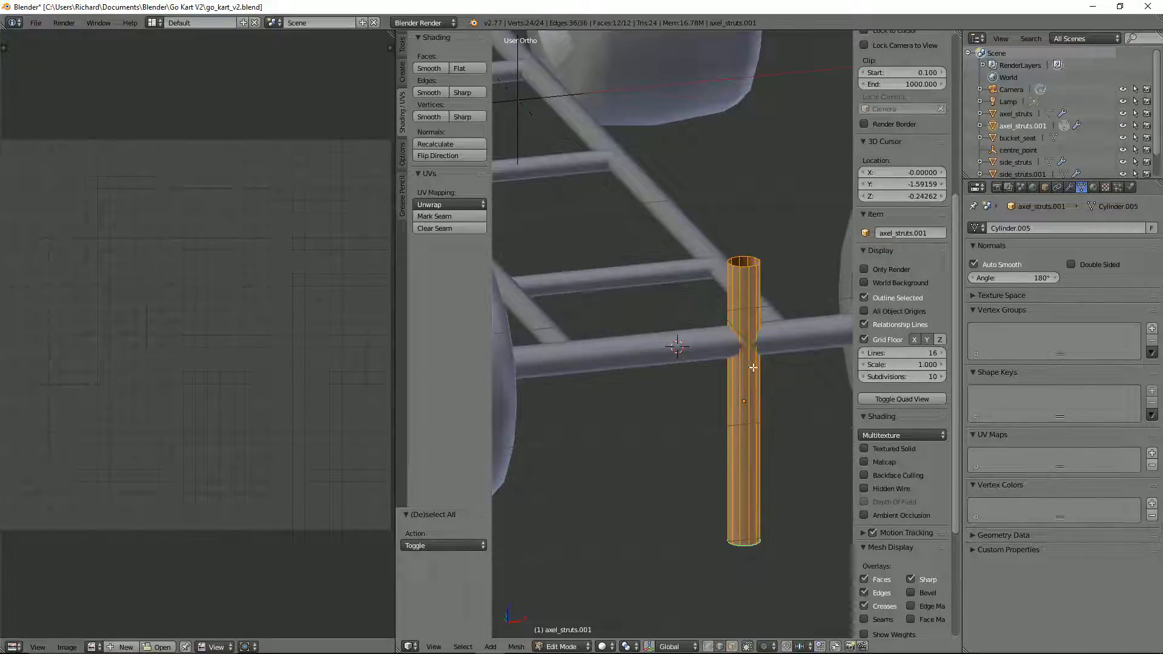
# Step: Leave the upright strut's mesh editing and delete the whole strut object
pyautogui.press('Tab')
pyautogui.press('Tab')
pyautogui.press('Tab')
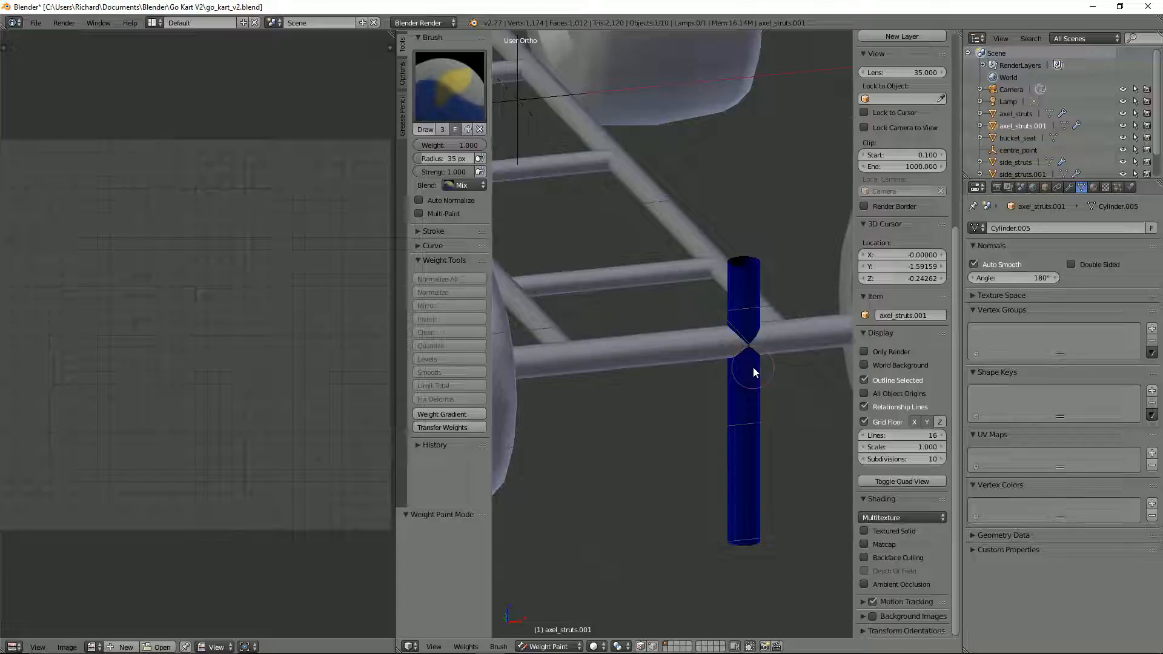
pyautogui.hotkey('ctrl', 'Tab')
pyautogui.press('x')
pyautogui.click(754, 368)
# Step: Duplicate the front axle strut in place and try rotating the copy 90° in the angled view
pyautogui.click(731, 353)
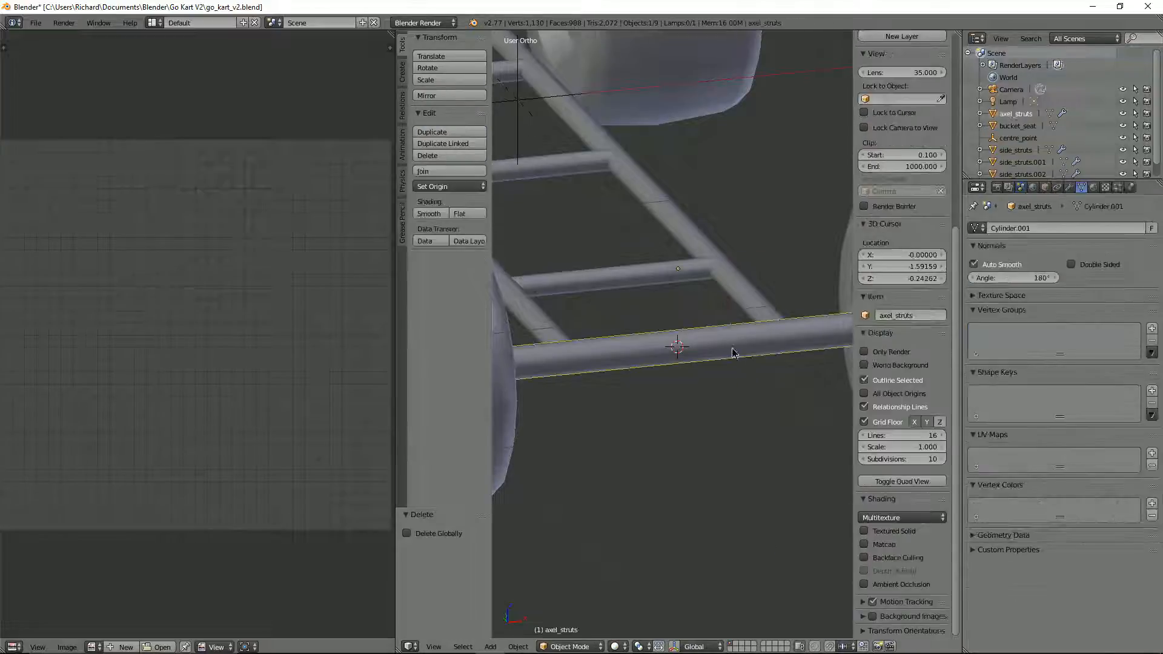
pyautogui.hotkey('shift', 'd')
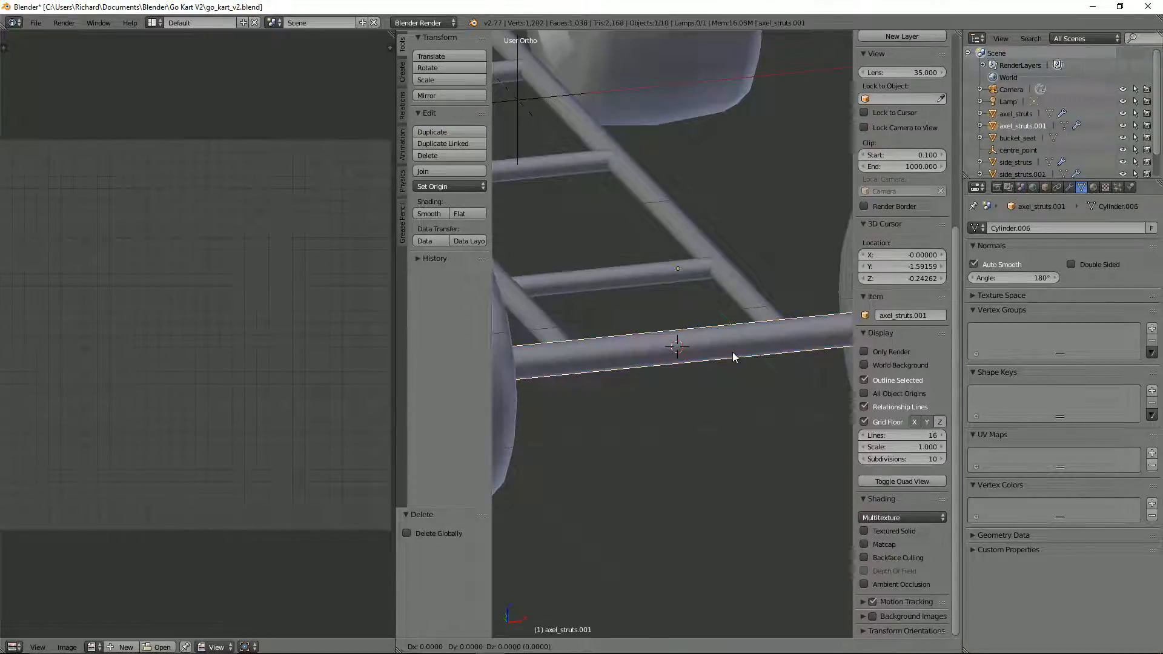
pyautogui.rightClick(732, 352)
pyautogui.write('r90')
pyautogui.press('Return')
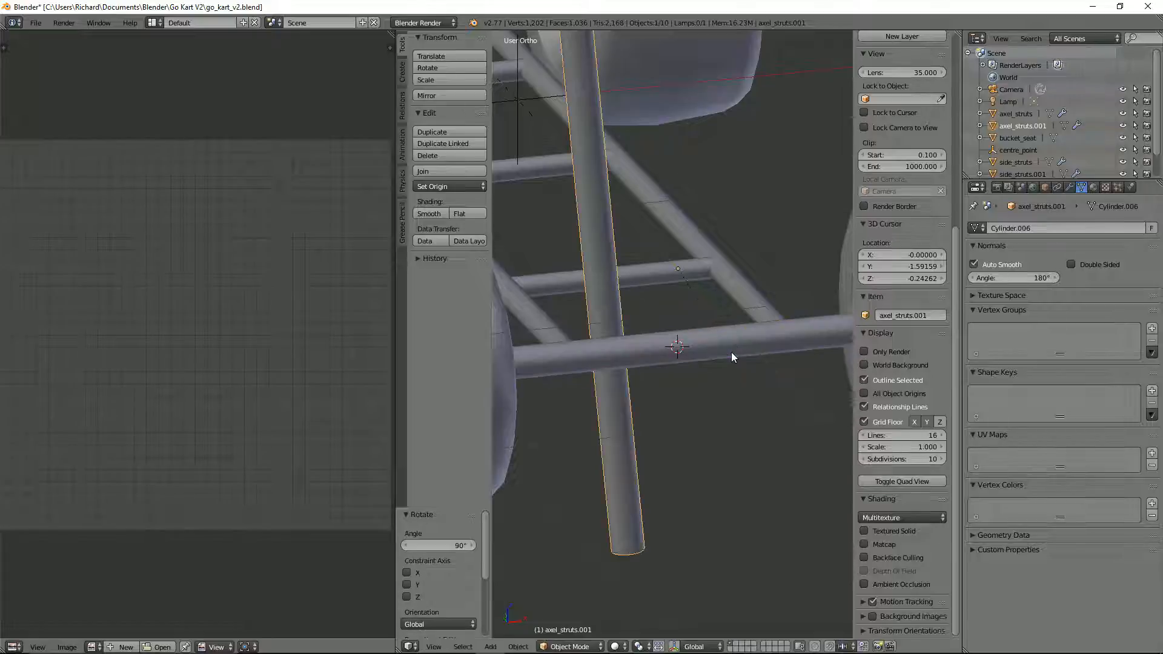
# Step: Undo the tilted rotation and rotate the duplicated strut 90° in the front view instead
pyautogui.press('KP_1')
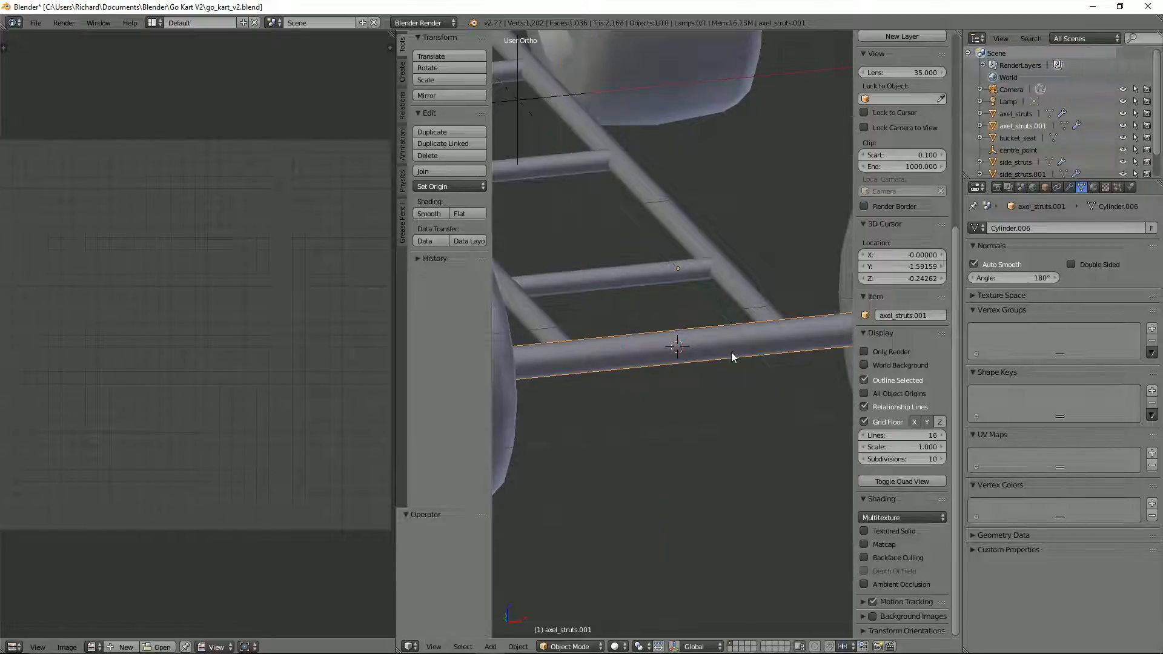
pyautogui.scroll(-2, 720, 349)
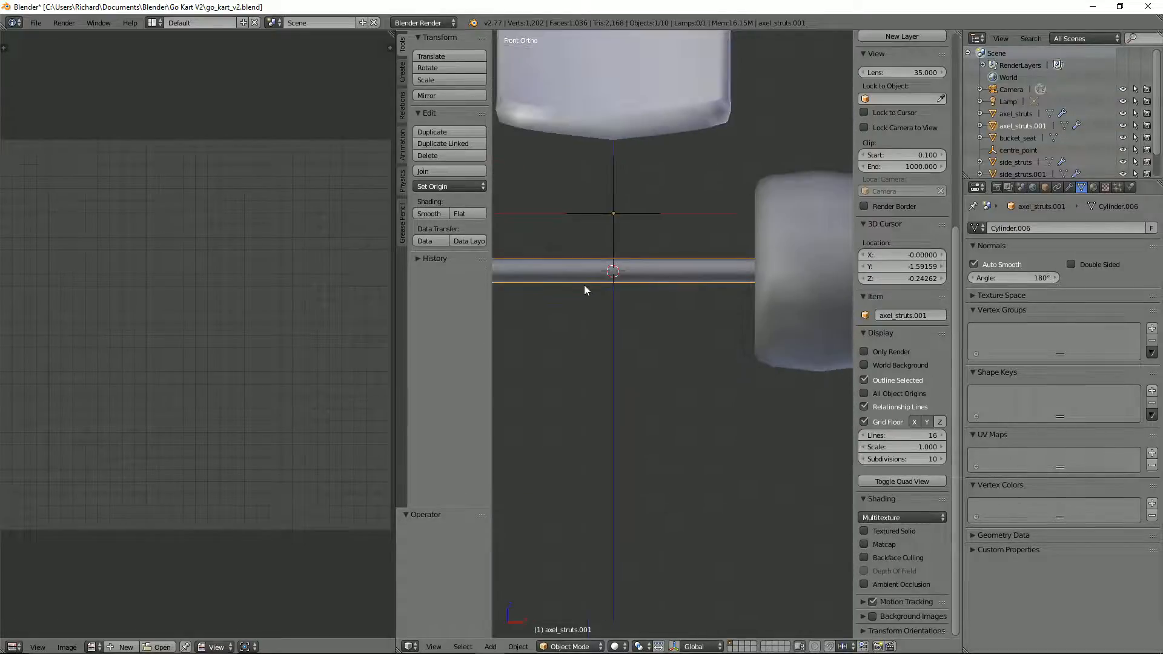
pyautogui.write('r90')
pyautogui.press('Return')
pyautogui.scroll(-3, 580, 292)
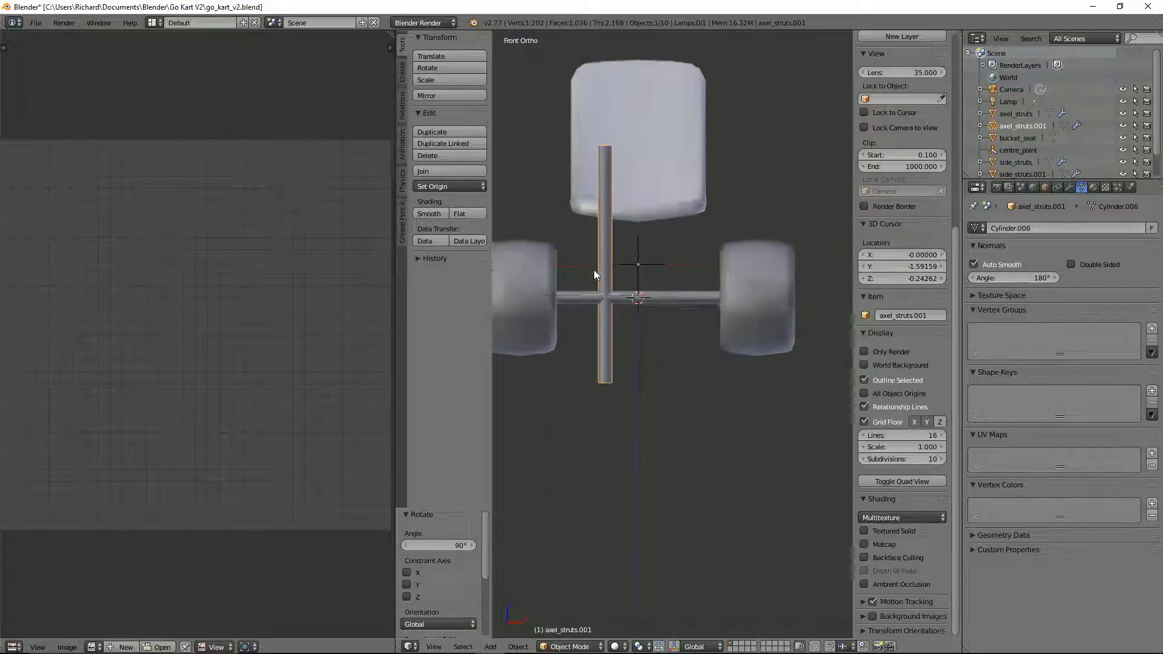
# Step: Remove both Mirror modifiers from the rotated strut copy while editing its mesh
pyautogui.moveTo(594, 275); pyautogui.dragTo(555, 286, button='middle')
pyautogui.press('Tab')
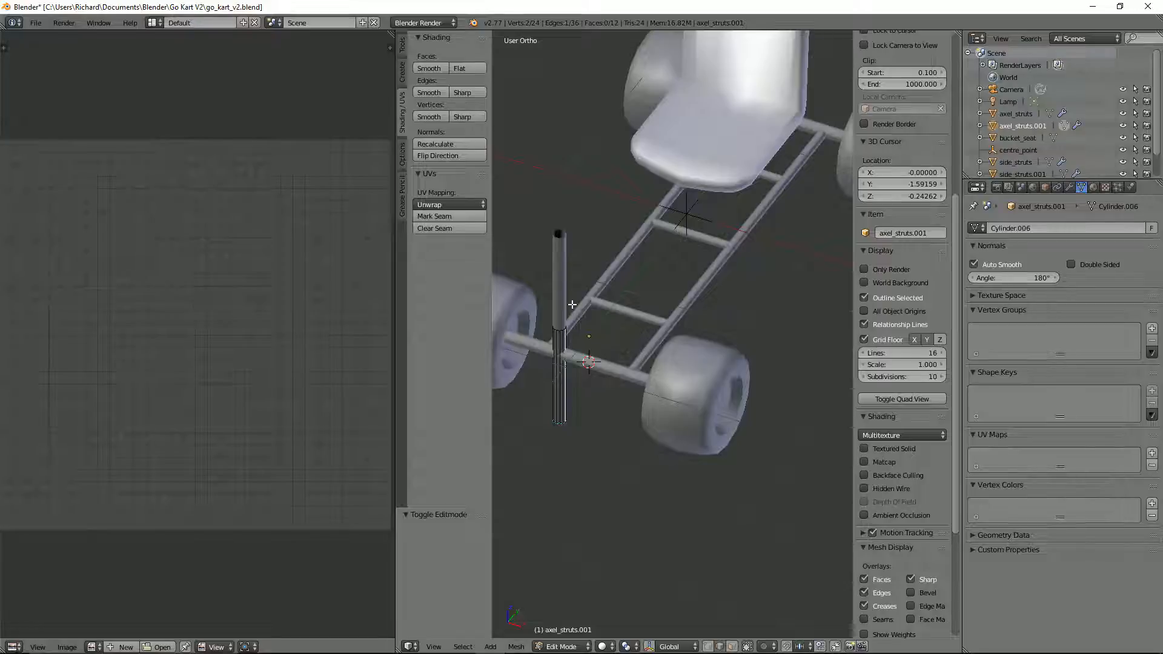
pyautogui.click(1069, 187)
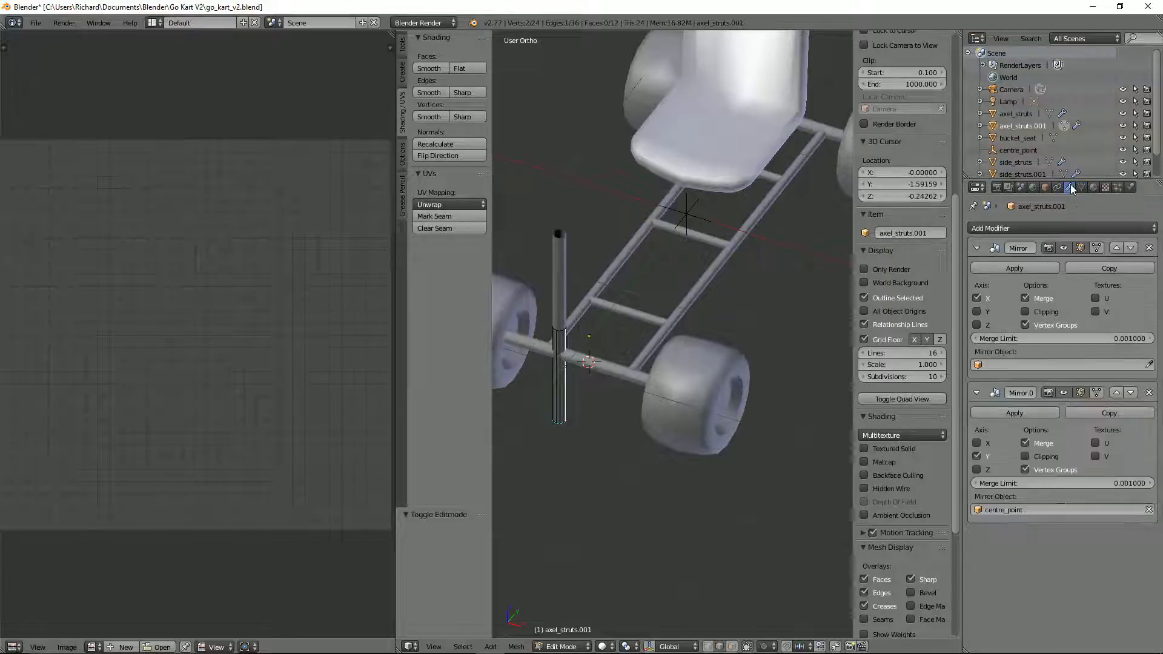
pyautogui.click(1148, 248)
pyautogui.click(1149, 248)
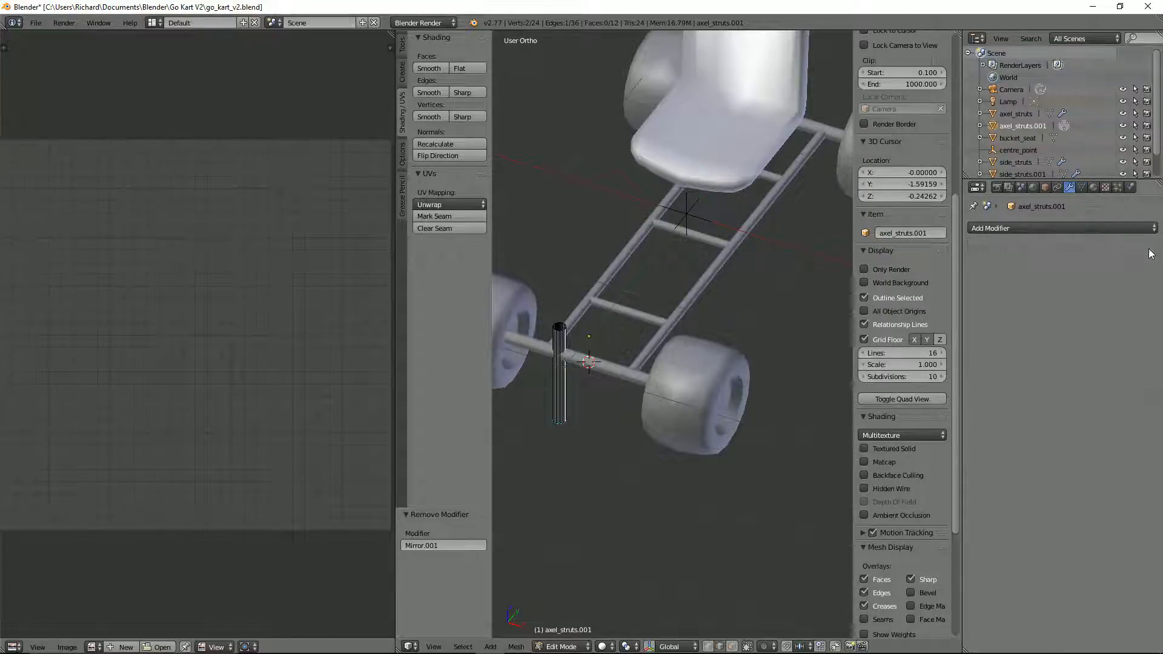
# Step: Return the strut to object mode and extend the 3D view over the neighbouring image editor area
pyautogui.press('KP_1')
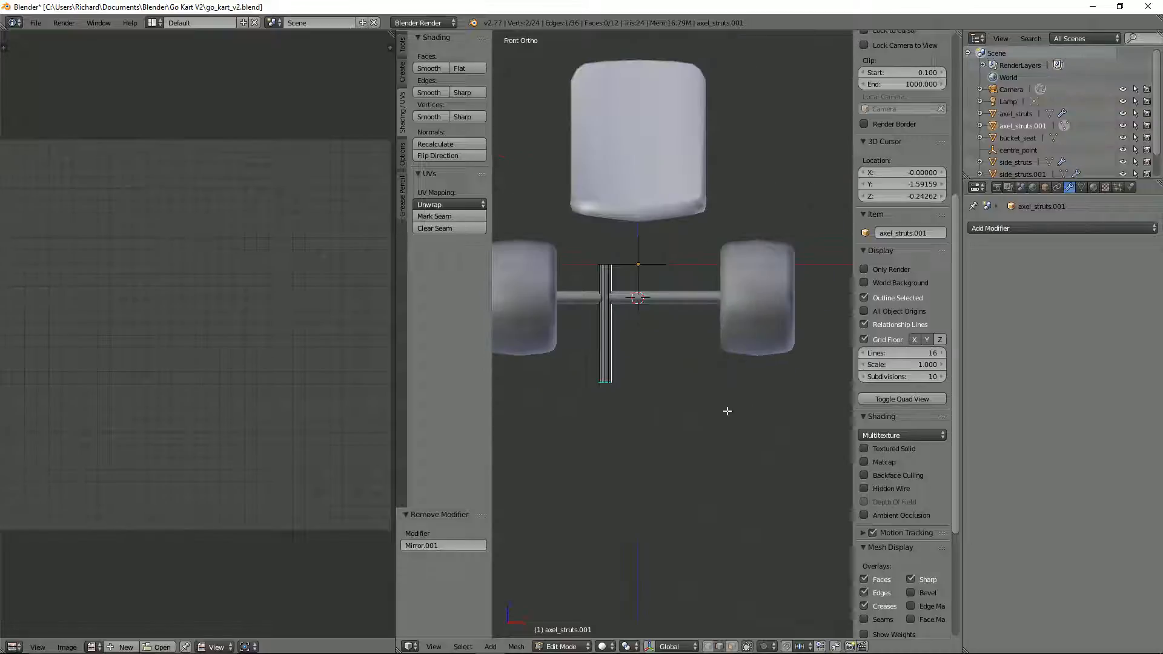
pyautogui.moveTo(727, 410); pyautogui.dragTo(738, 347, button='middle')
pyautogui.press('Tab')
pyautogui.hotkey('ctrl', 'Up')
pyautogui.press('Tab')
pyautogui.press('Tab')
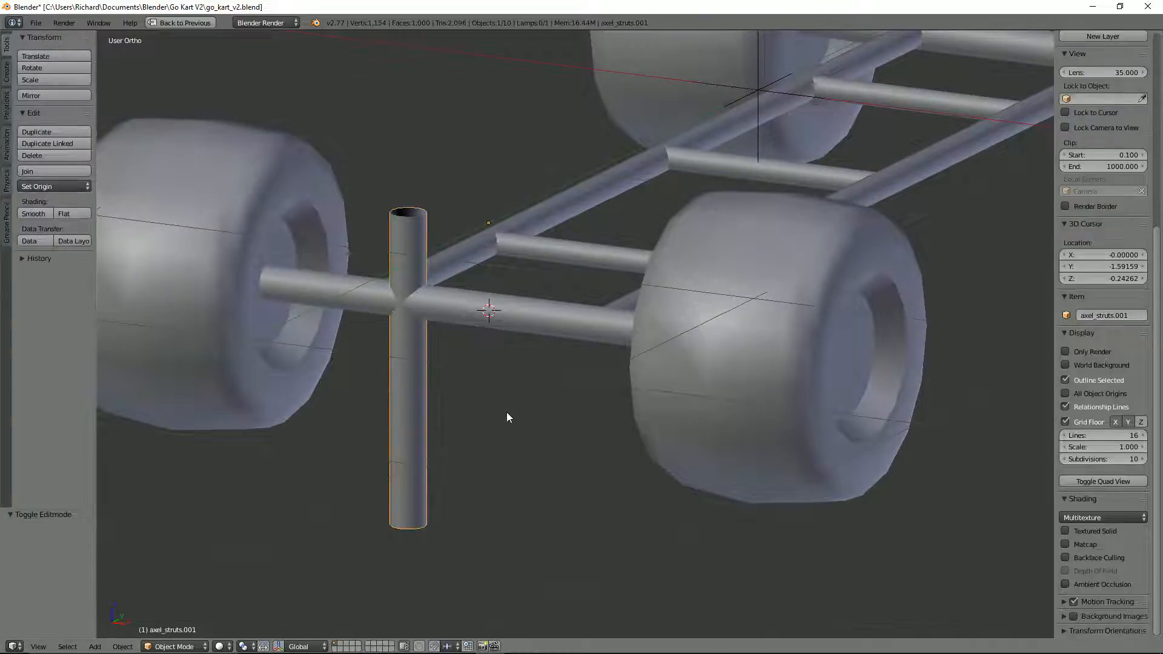
pyautogui.scroll(-3, 507, 412)
pyautogui.hotkey('ctrl', 'Up')
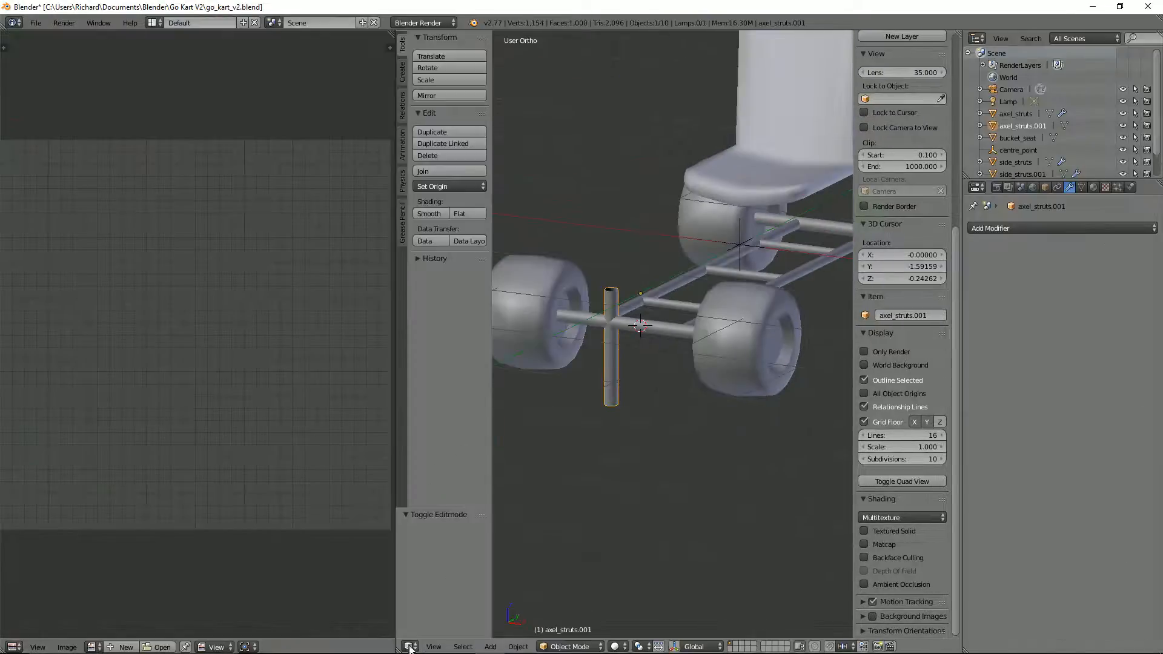
pyautogui.moveTo(397, 651); pyautogui.dragTo(378, 640)
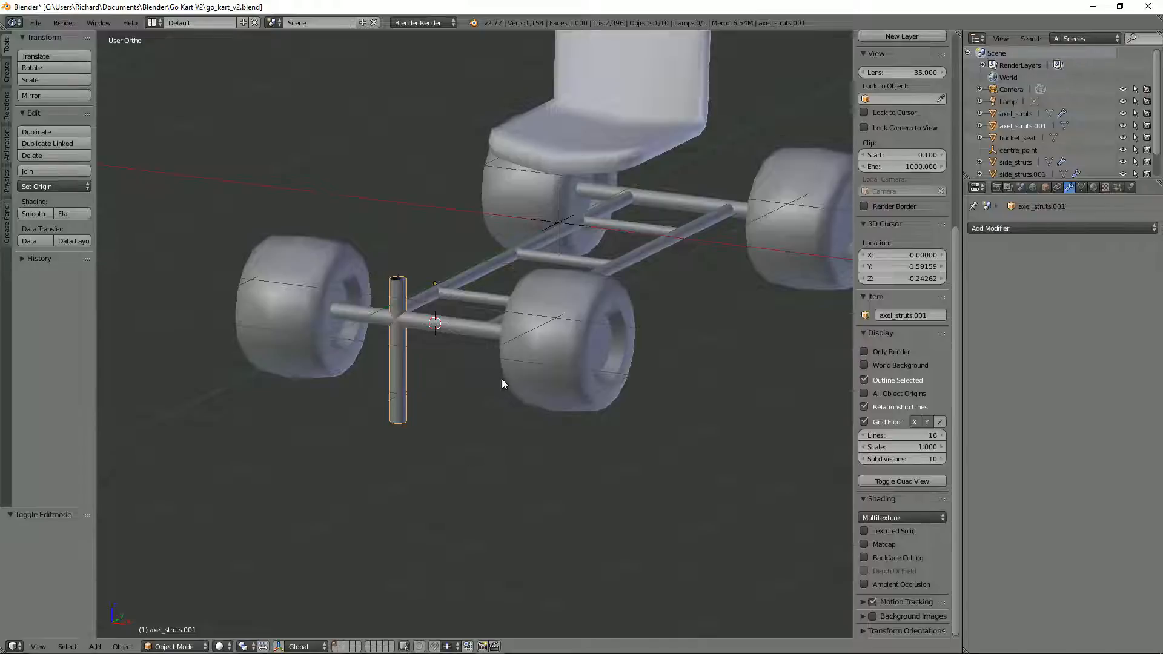
pyautogui.moveTo(501, 379); pyautogui.dragTo(363, 375, button='middle')
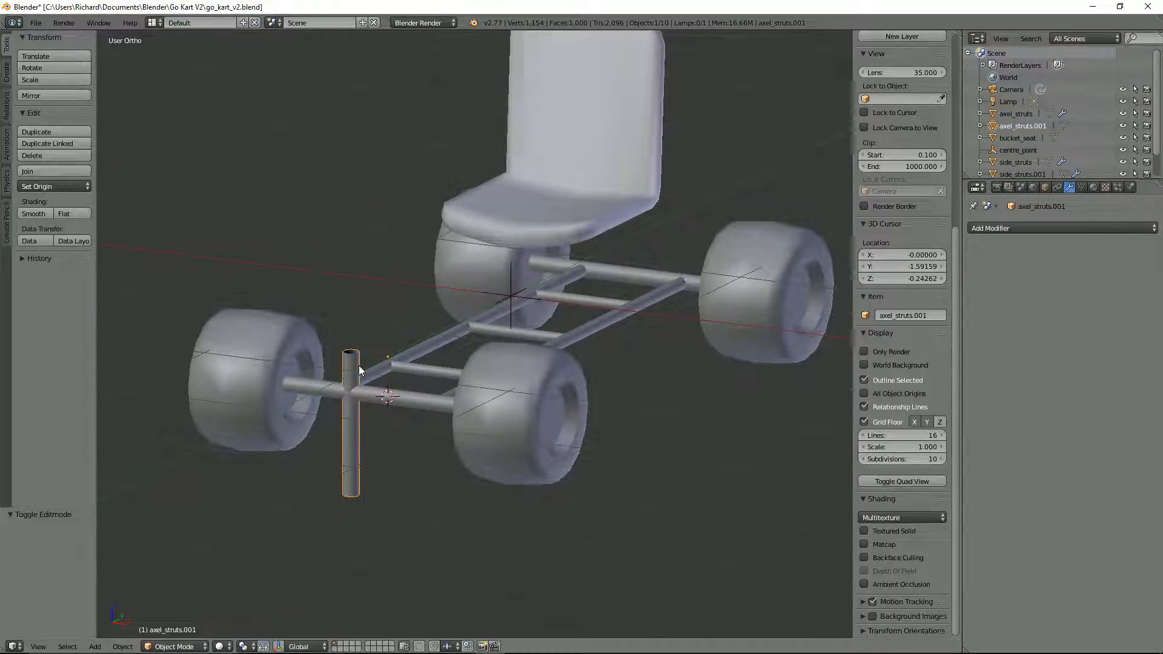
# Step: Scale the upright strut uniformly to about 0.842 in the front view
pyautogui.press('KP_1')
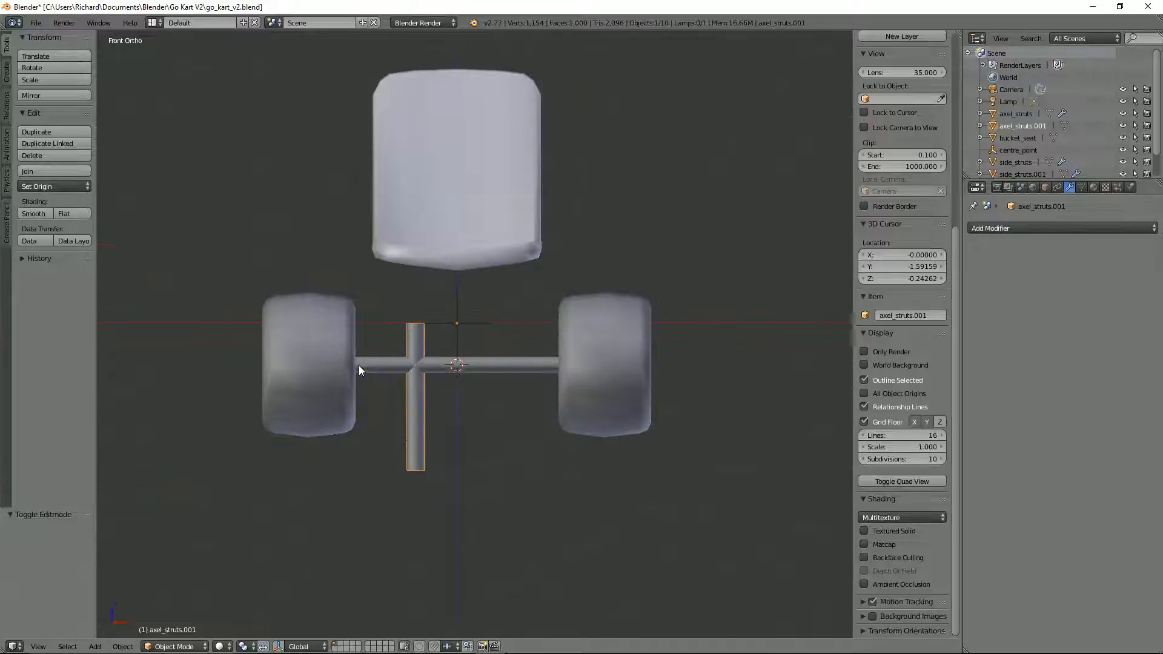
pyautogui.press('s')
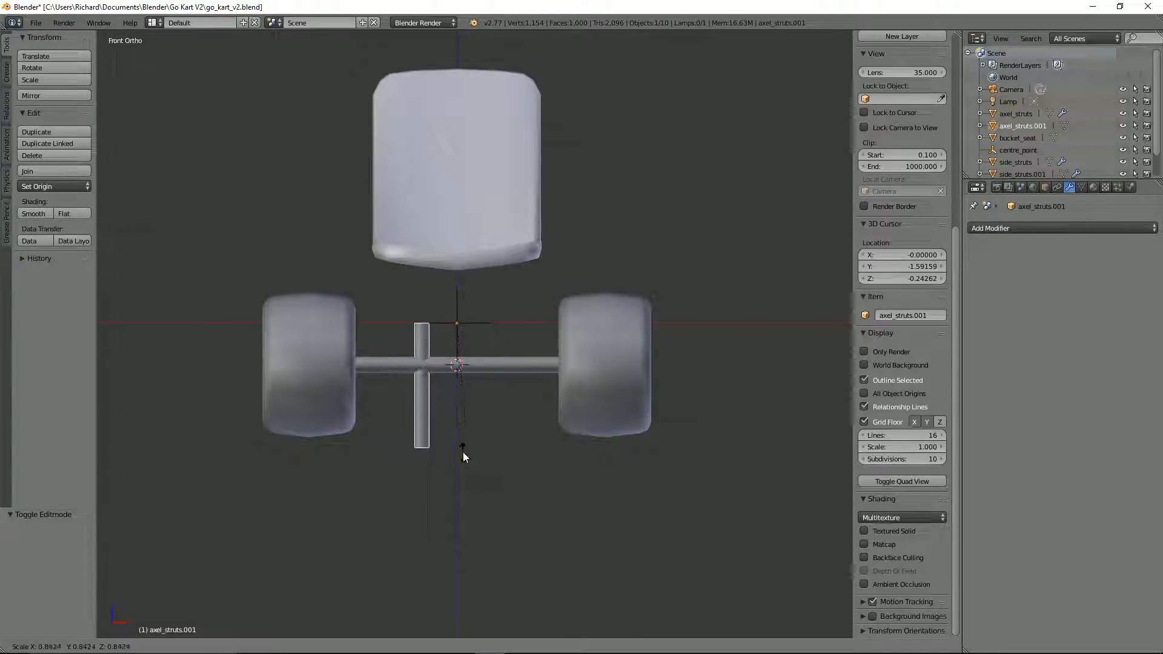
pyautogui.click(462, 452)
# Step: Move the upright strut about 0.454 along X and set its origin to its geometry
pyautogui.press('g')
pyautogui.press('x')
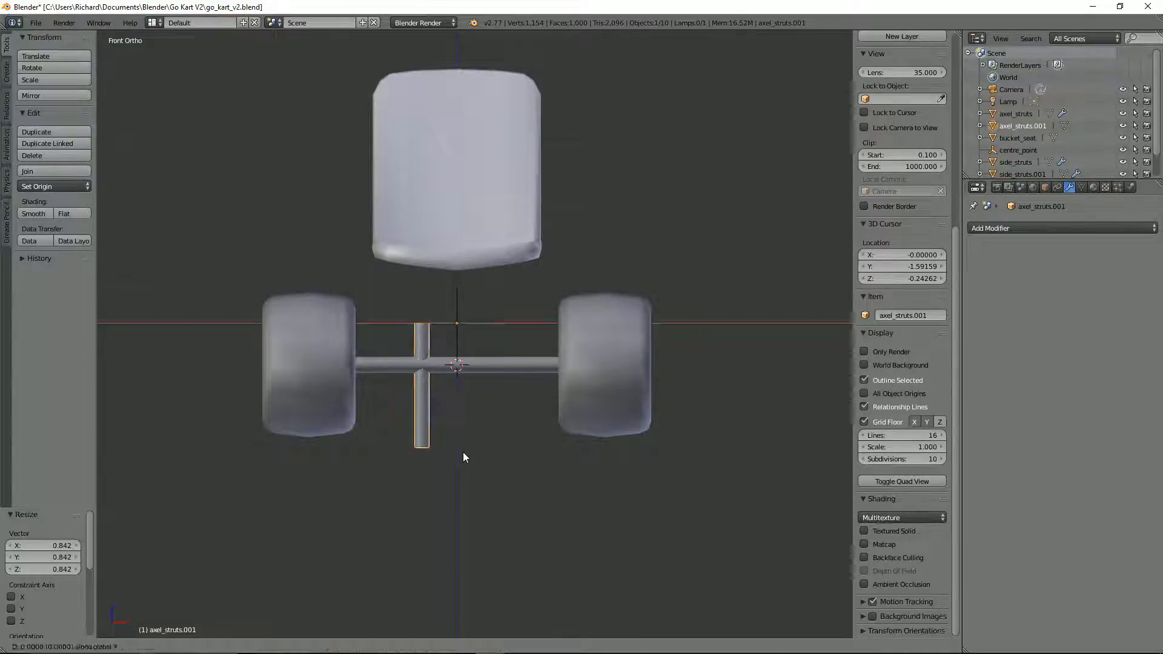
pyautogui.click(532, 449)
pyautogui.hotkey('shift', 'ctrl', 'alt', 'c')
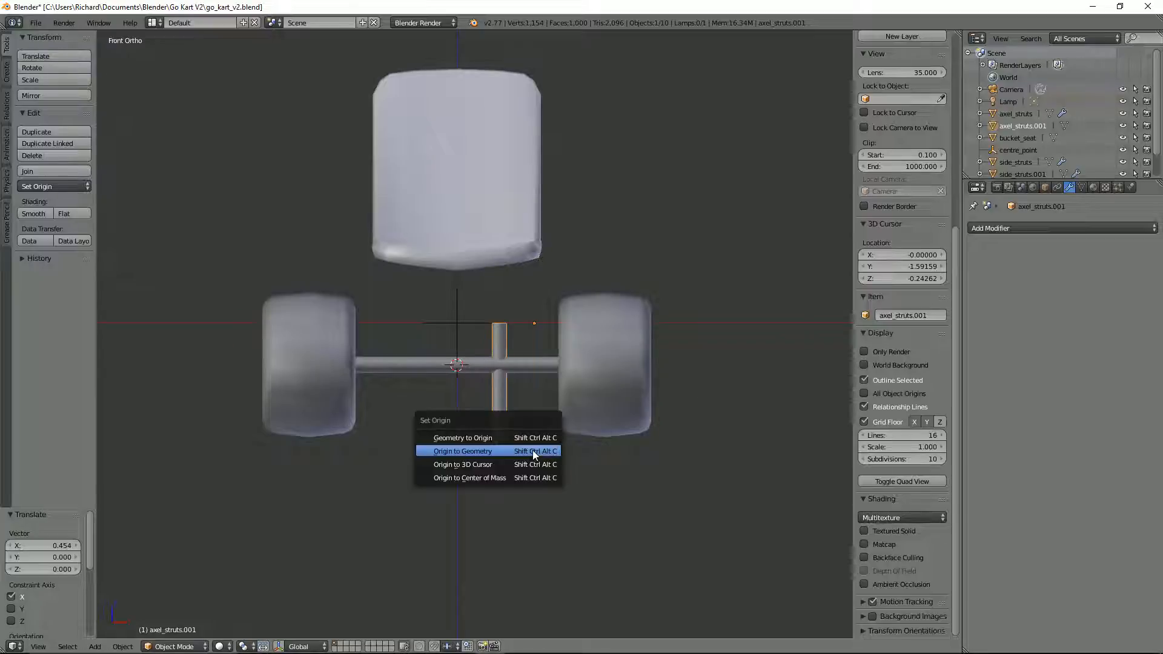
pyautogui.click(532, 450)
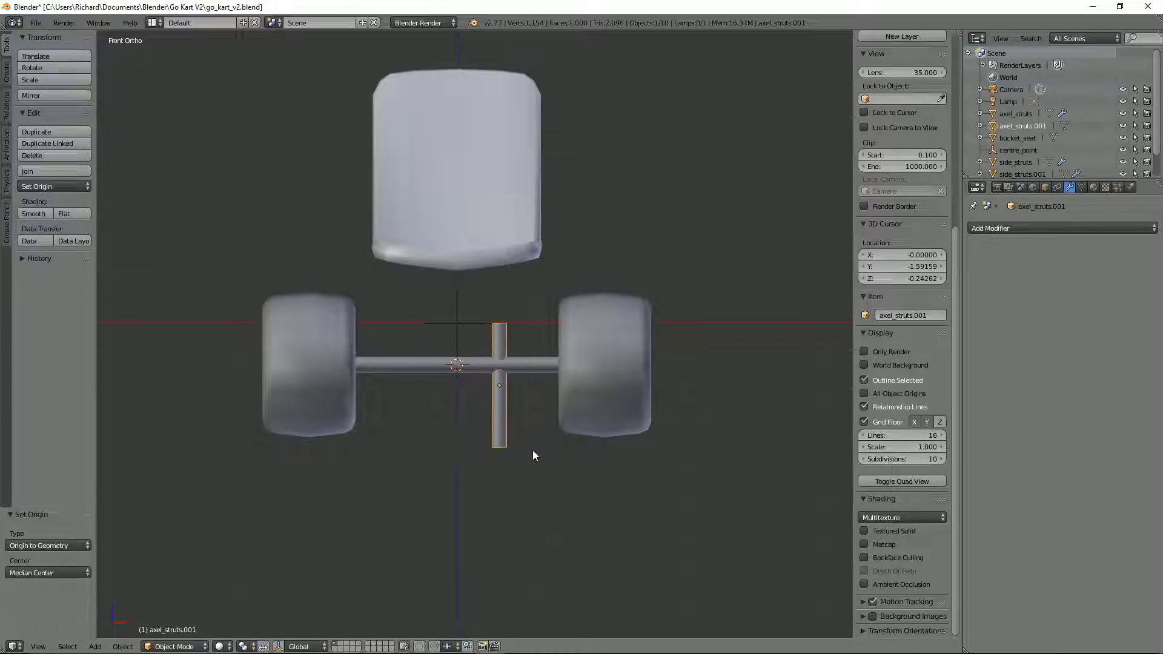
# Step: Switch to wireframe display and raise the upright strut about 0.478 along Z so it stands on the front axle
pyautogui.press('KP_3')
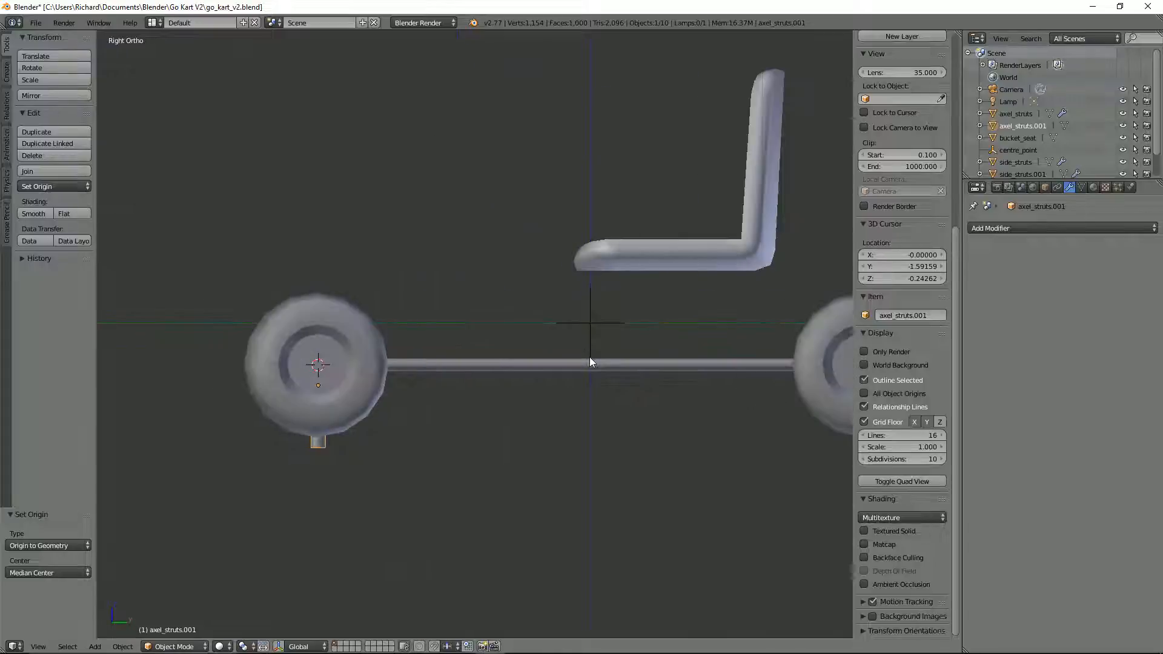
pyautogui.press('z')
pyautogui.press('g')
pyautogui.press('z')
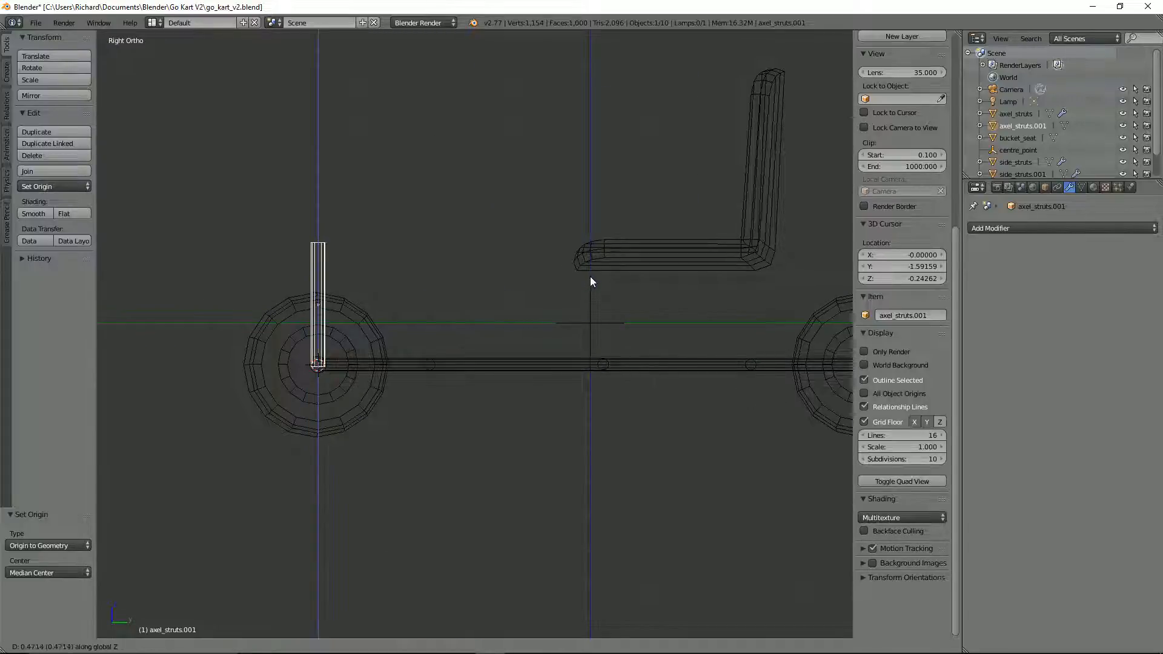
pyautogui.click(590, 276)
pyautogui.press('KP_1')
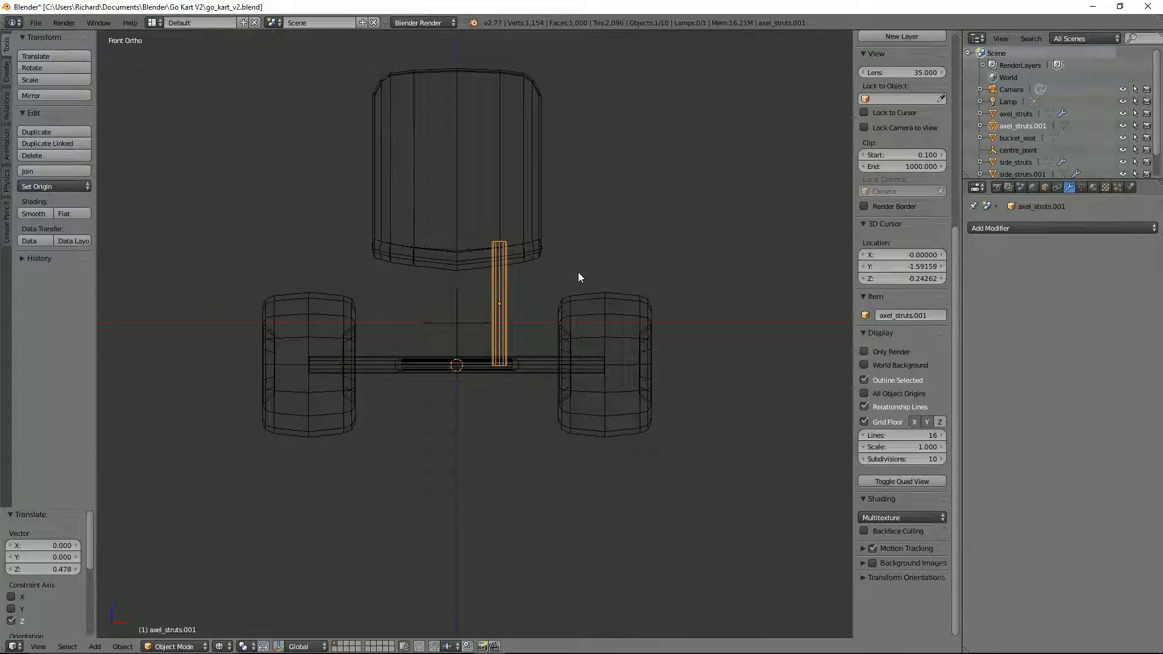
# Step: Shift the upright strut about 0.002 along Y to centre it on the front axle in the side view
pyautogui.press('KP_3')
pyautogui.scroll(4, 583, 223)
pyautogui.keyDown('shift'); pyautogui.moveTo(324, 254); pyautogui.dragTo(635, 158, button='middle'); pyautogui.keyUp('shift')
pyautogui.scroll(1, 673, 222)
pyautogui.scroll(2, 674, 228)
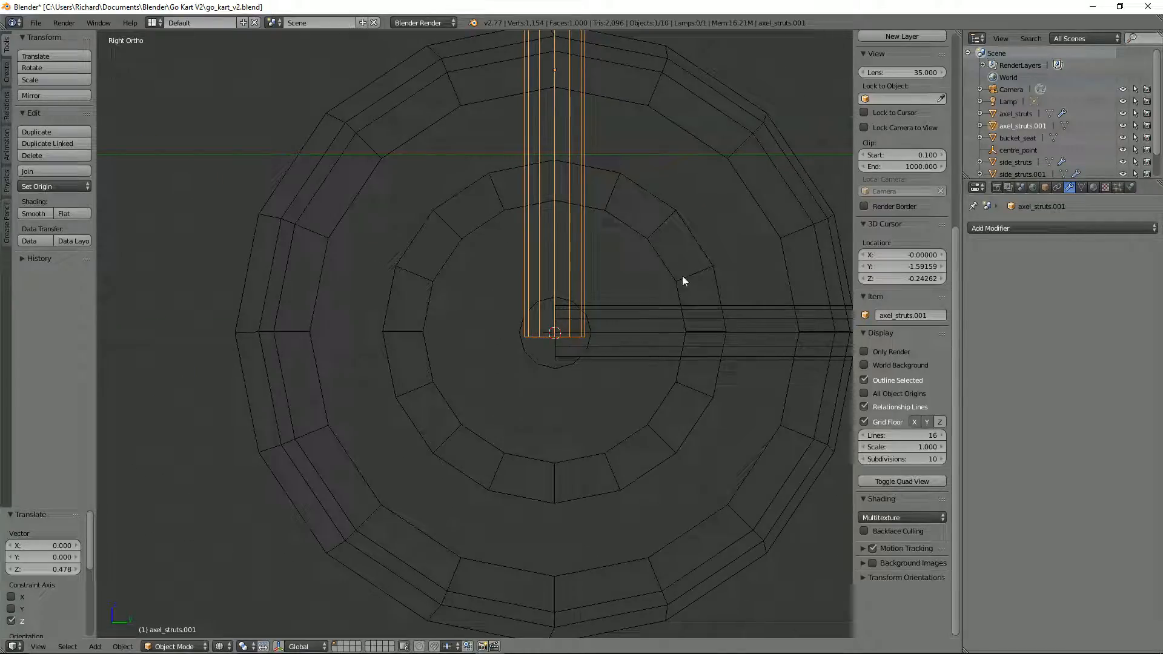
pyautogui.press('g')
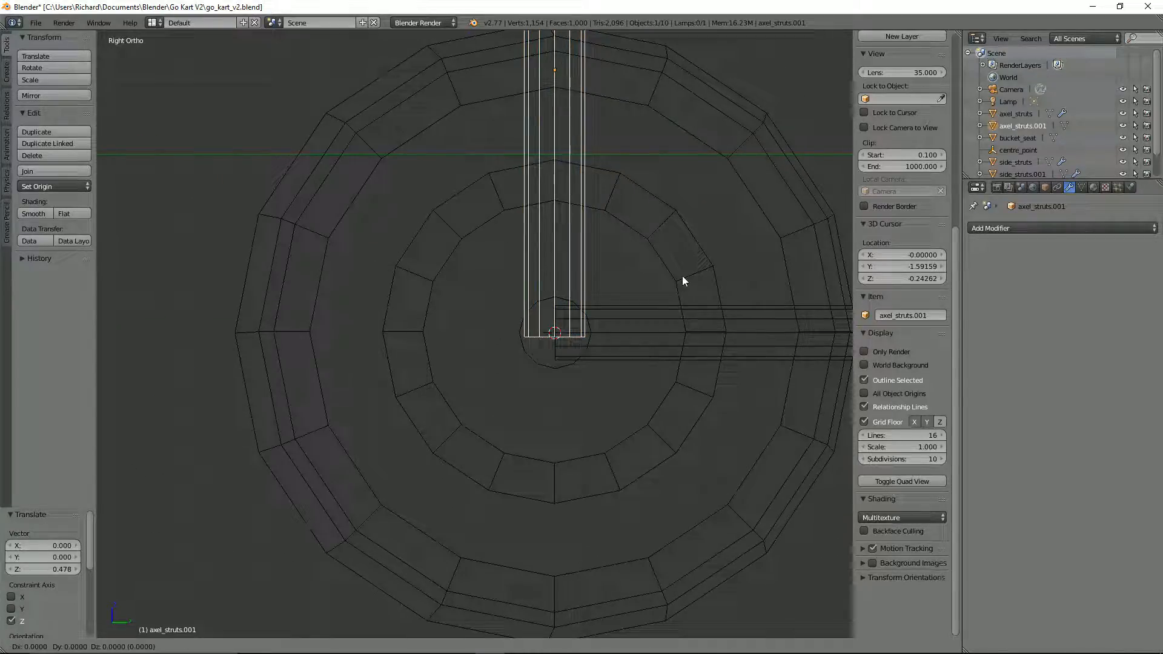
pyautogui.press('y')
pyautogui.click(684, 278)
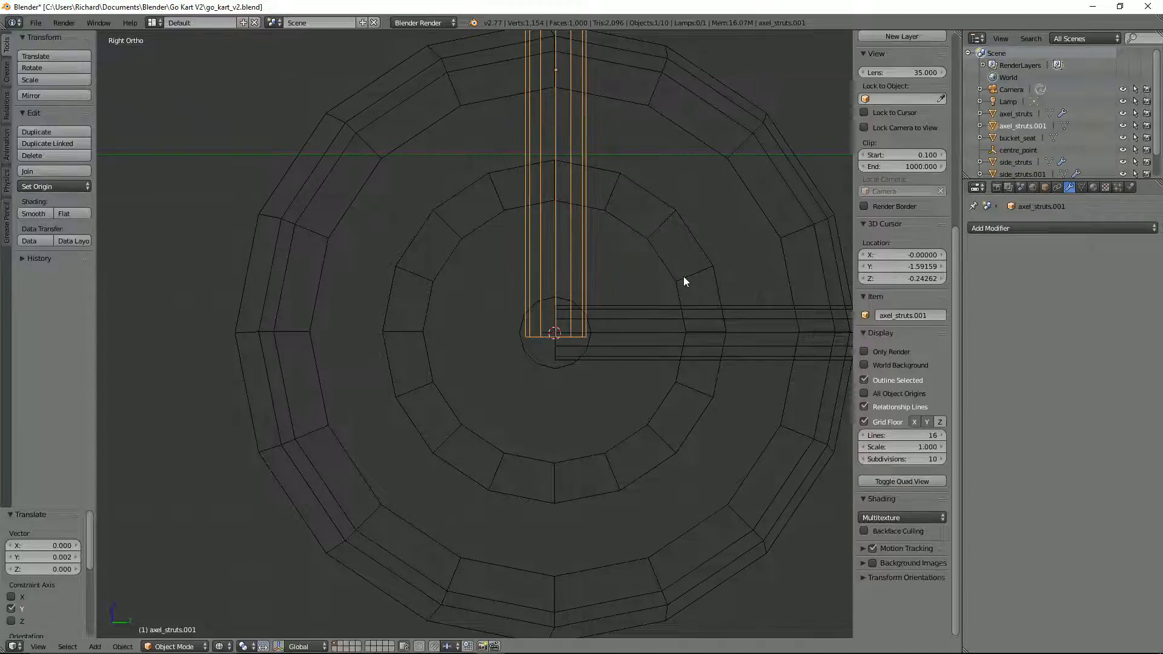
pyautogui.scroll(-3, 615, 329)
pyautogui.scroll(-3, 613, 327)
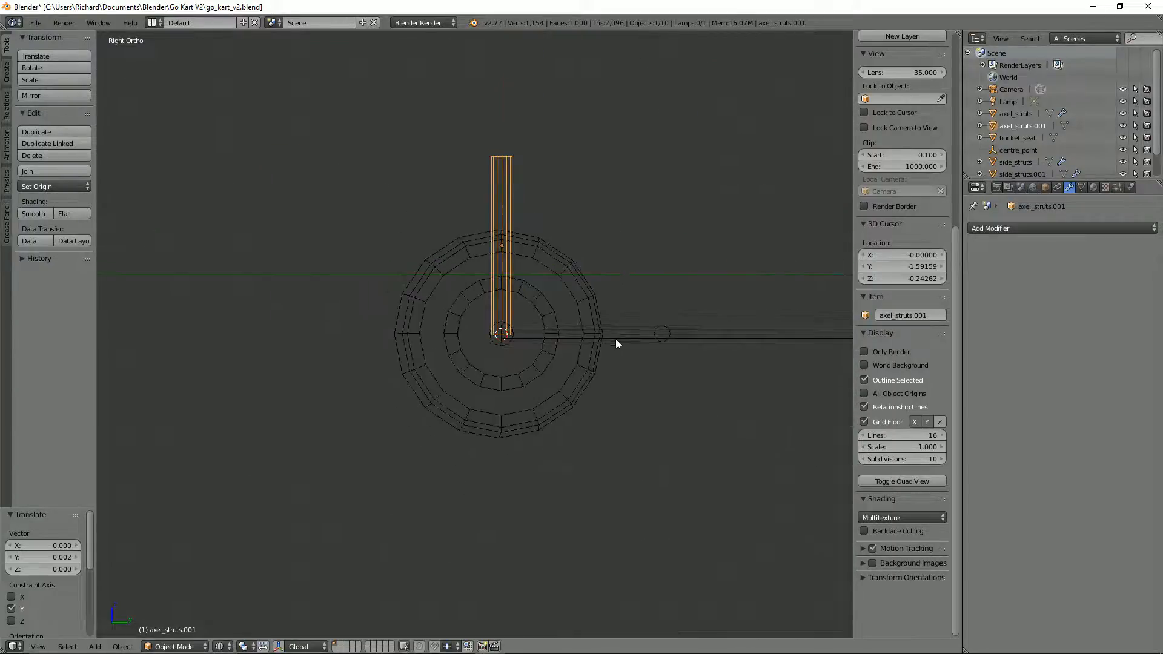
# Step: Add a Mirror modifier to the upright strut in the front view with centre_point as mirror object, and return to solid display
pyautogui.press('KP_1')
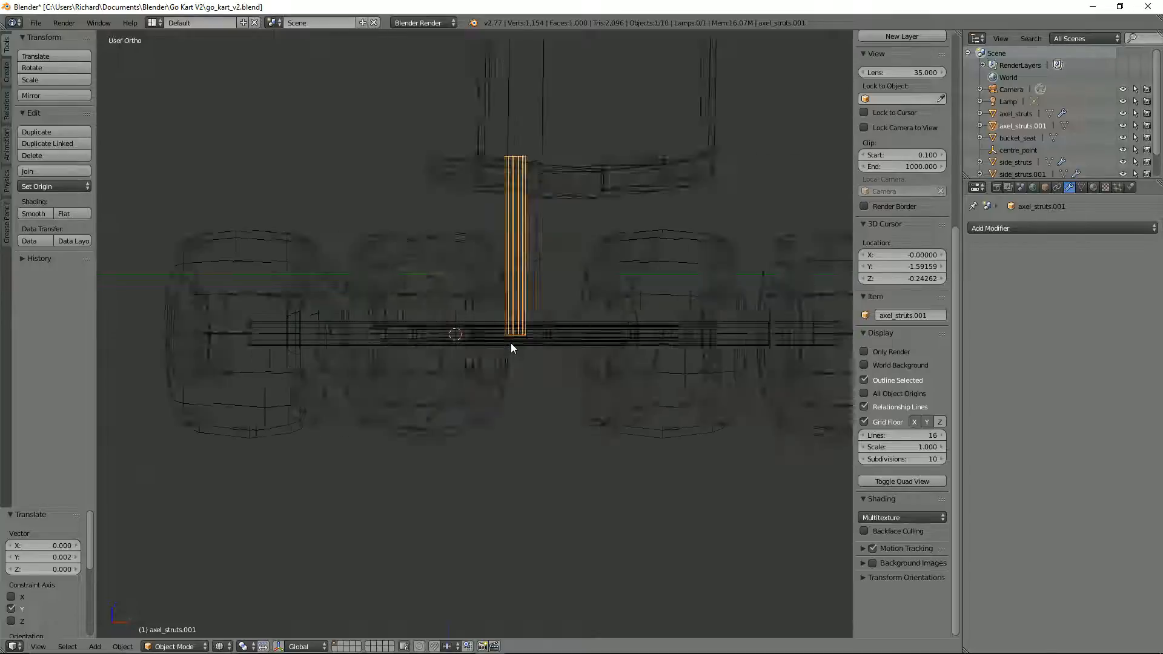
pyautogui.click(1023, 224)
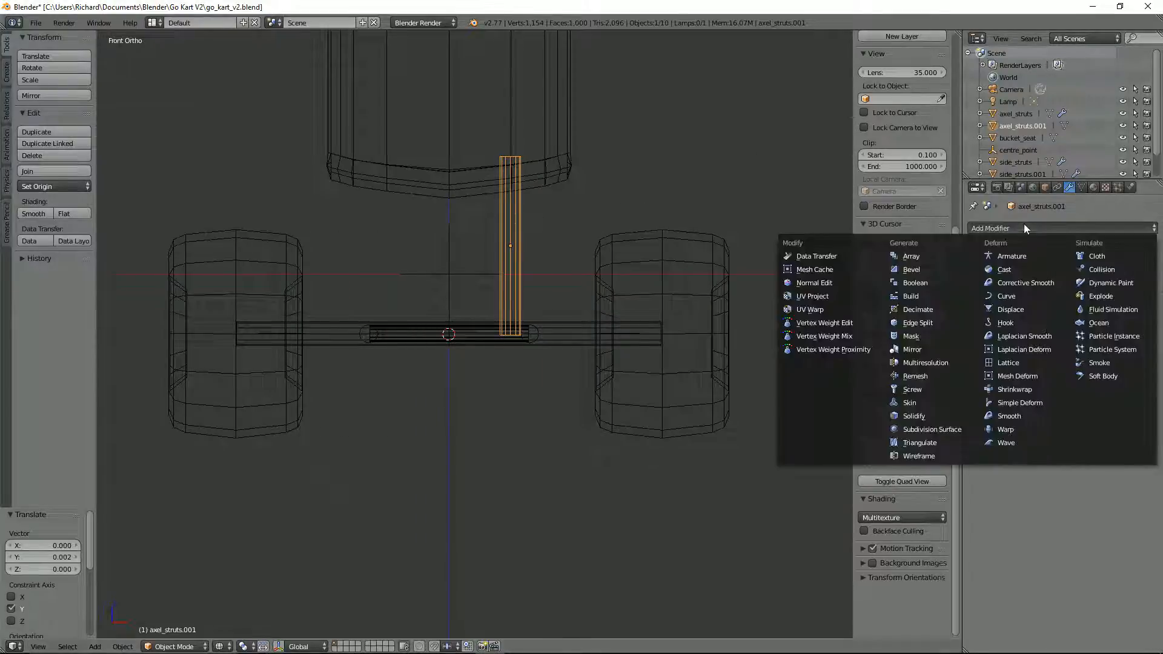
pyautogui.click(943, 348)
pyautogui.click(981, 364)
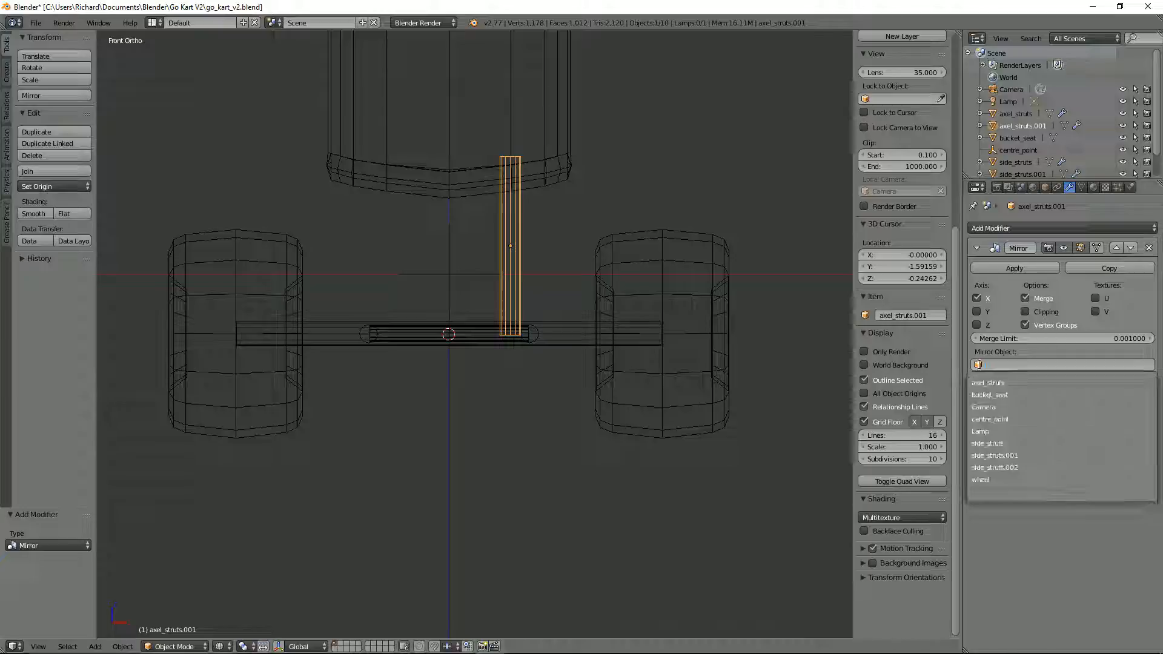
pyautogui.click(987, 419)
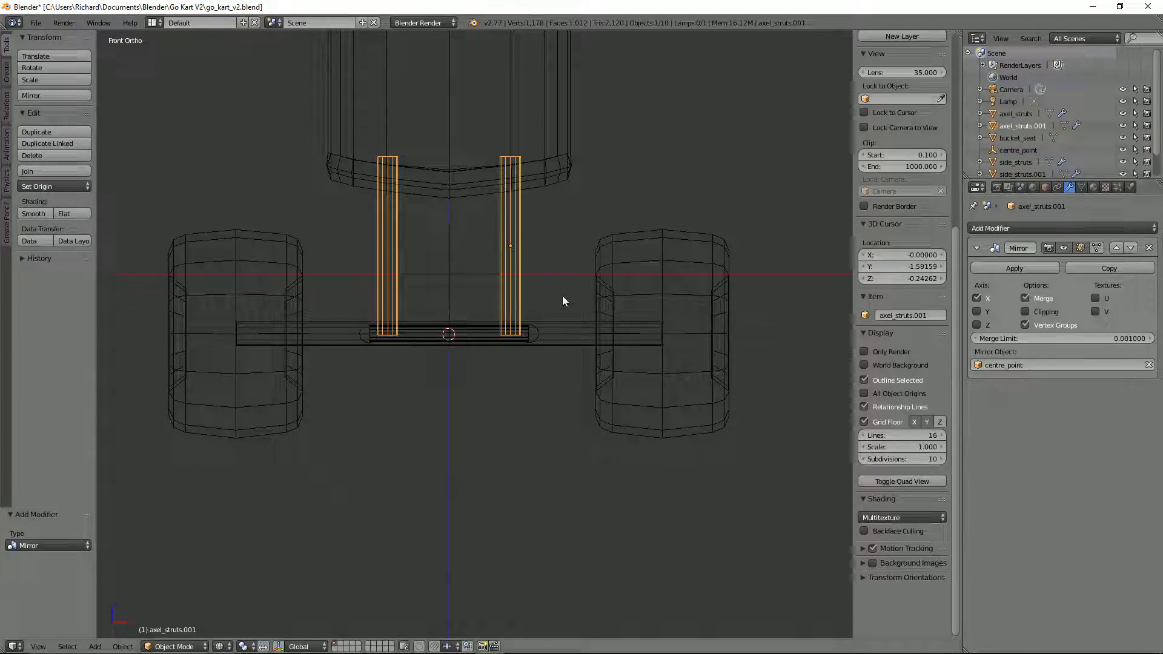
pyautogui.press('z')
pyautogui.moveTo(558, 261)
pyautogui.mouseDown(button='middle')
pyautogui.moveTo(563, 301)
pyautogui.moveTo(562, 264)
pyautogui.mouseUp(button='middle')
pyautogui.scroll(-2, 527, 209)
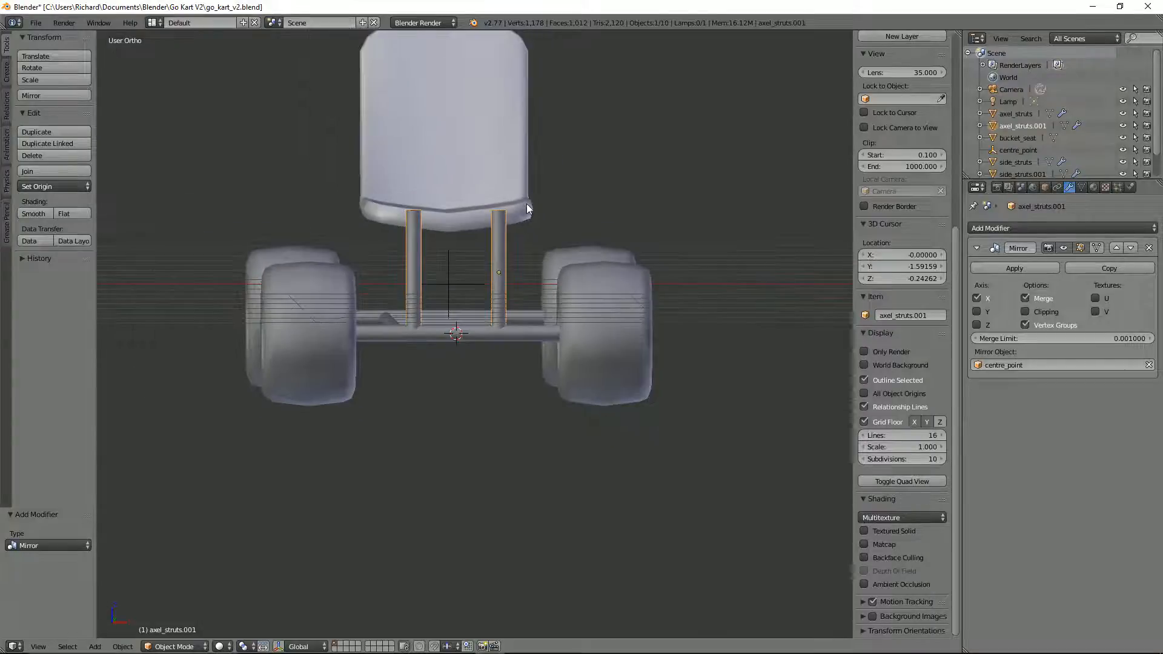
# Step: Enter Edit Mode on the upright strut and add five evenly spaced loop cuts along its length without sliding them
pyautogui.press('w')
pyautogui.scroll(4, 509, 228)
pyautogui.moveTo(550, 289); pyautogui.dragTo(521, 313, button='middle')
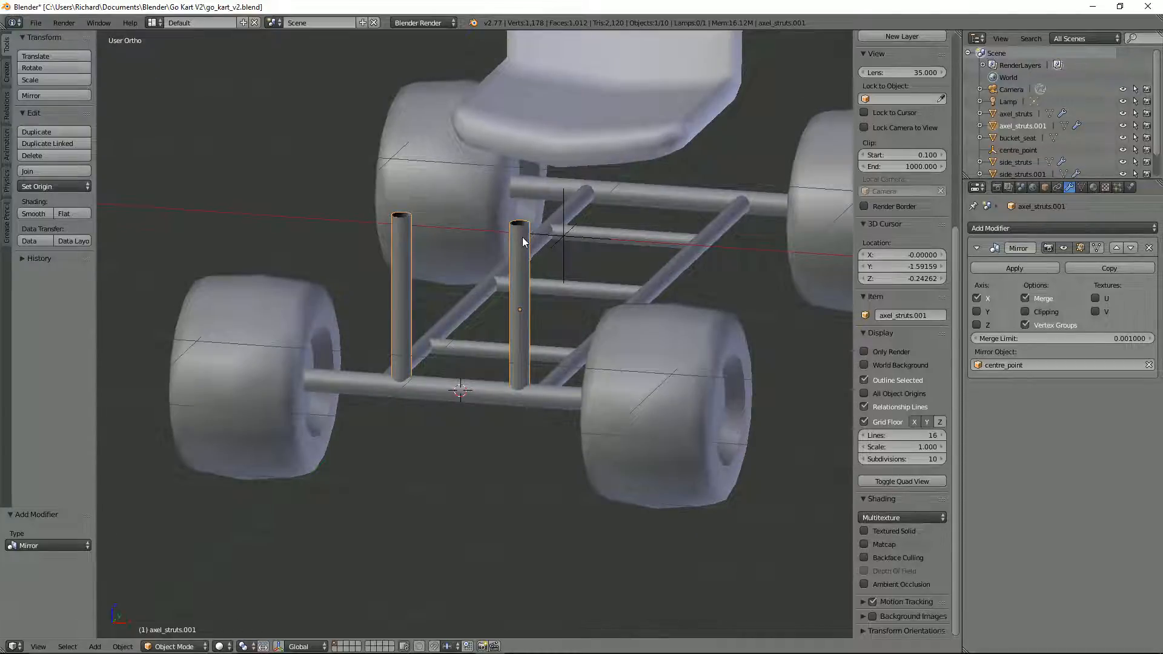
pyautogui.press('Tab')
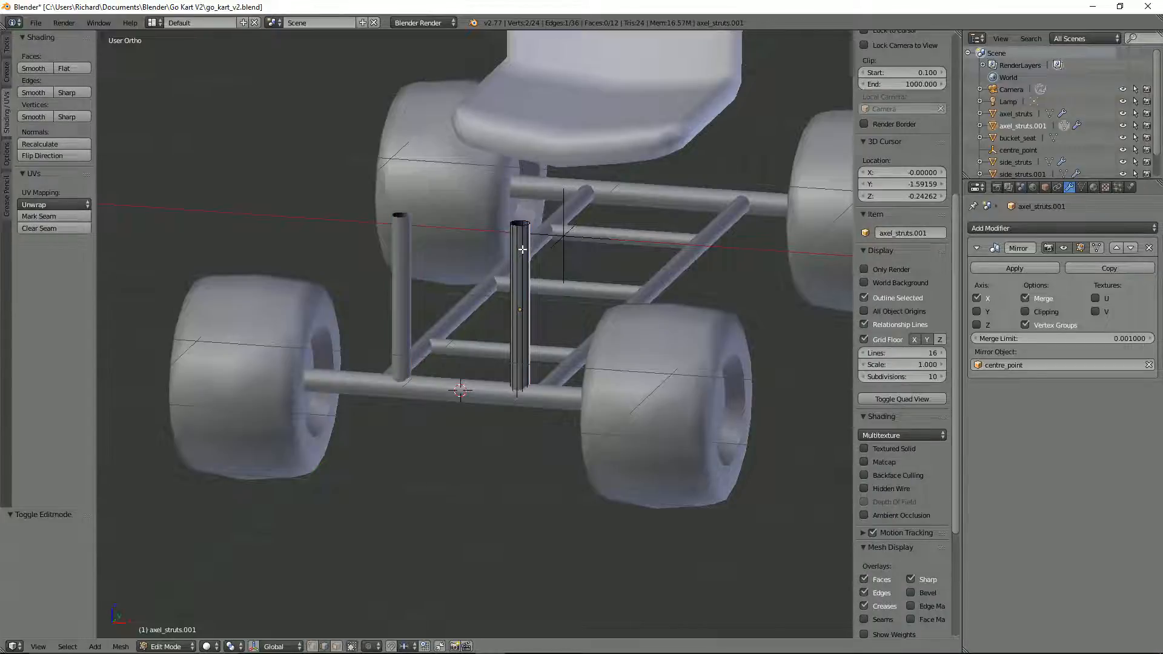
pyautogui.hotkey('ctrl', 'r')
pyautogui.scroll(3, 524, 248)
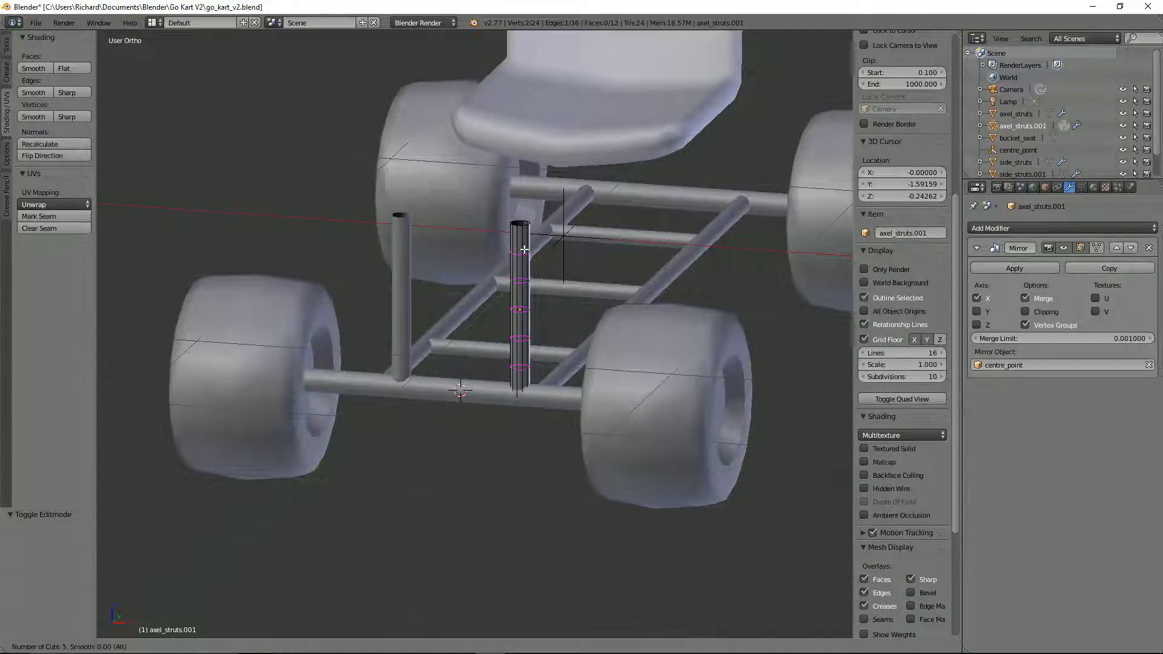
pyautogui.click(523, 249)
pyautogui.rightClick(523, 244)
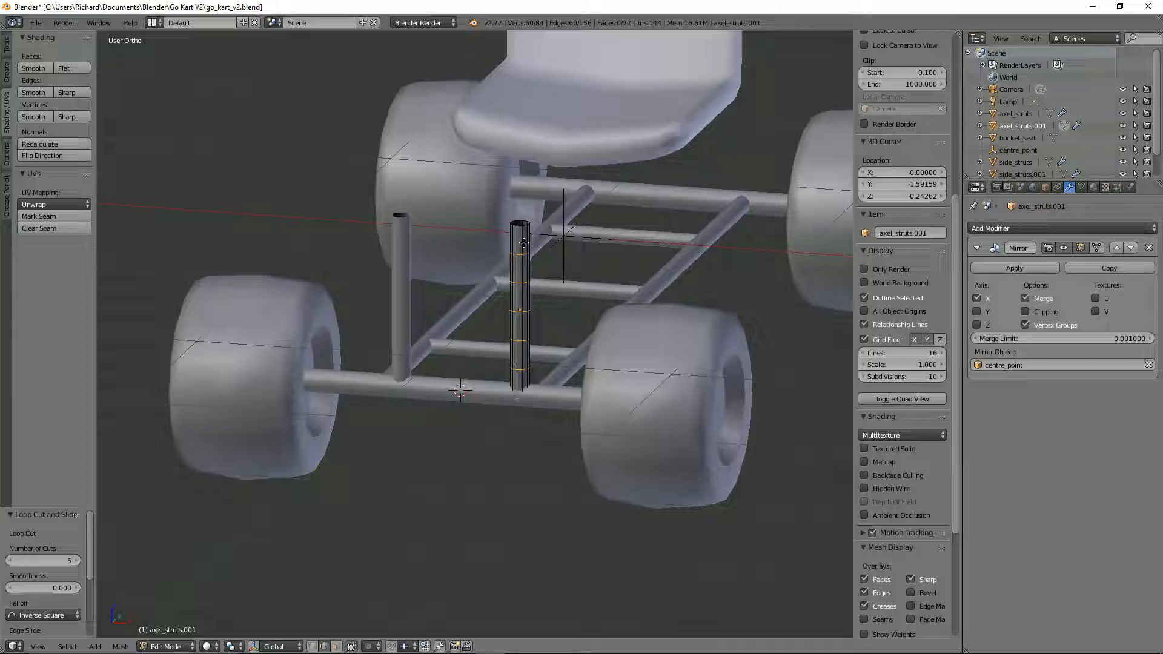
# Step: Scale the five new loops to about 0.430 along Z and raise them about 0.222 along Z towards the strut's top
pyautogui.press('s')
pyautogui.press('z')
pyautogui.click(530, 313)
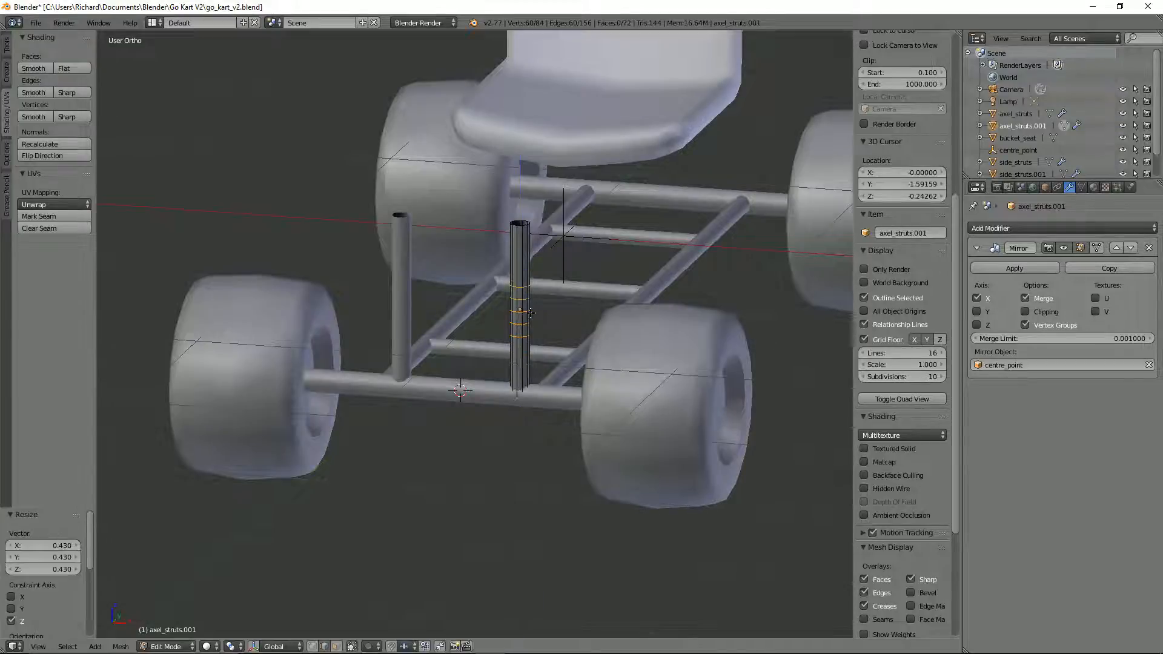
pyautogui.press('g')
pyautogui.press('z')
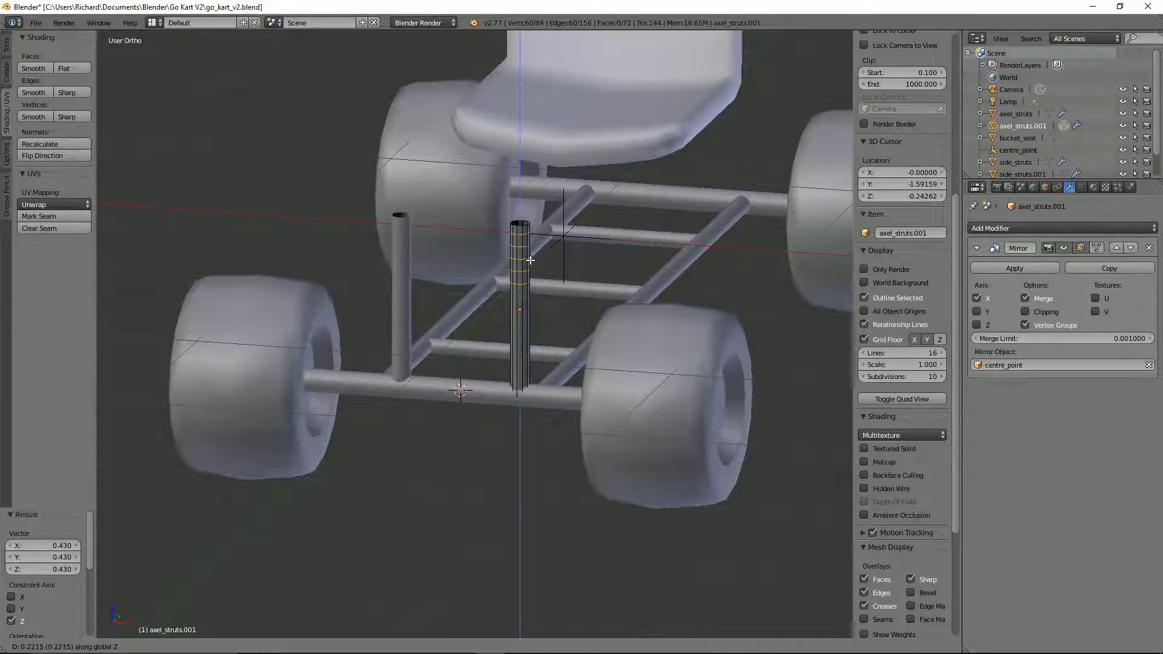
pyautogui.click(530, 260)
# Step: Select the five upper face rings of the strut in face select mode and try to bend them
pyautogui.hotkey('ctrl', 'Tab')
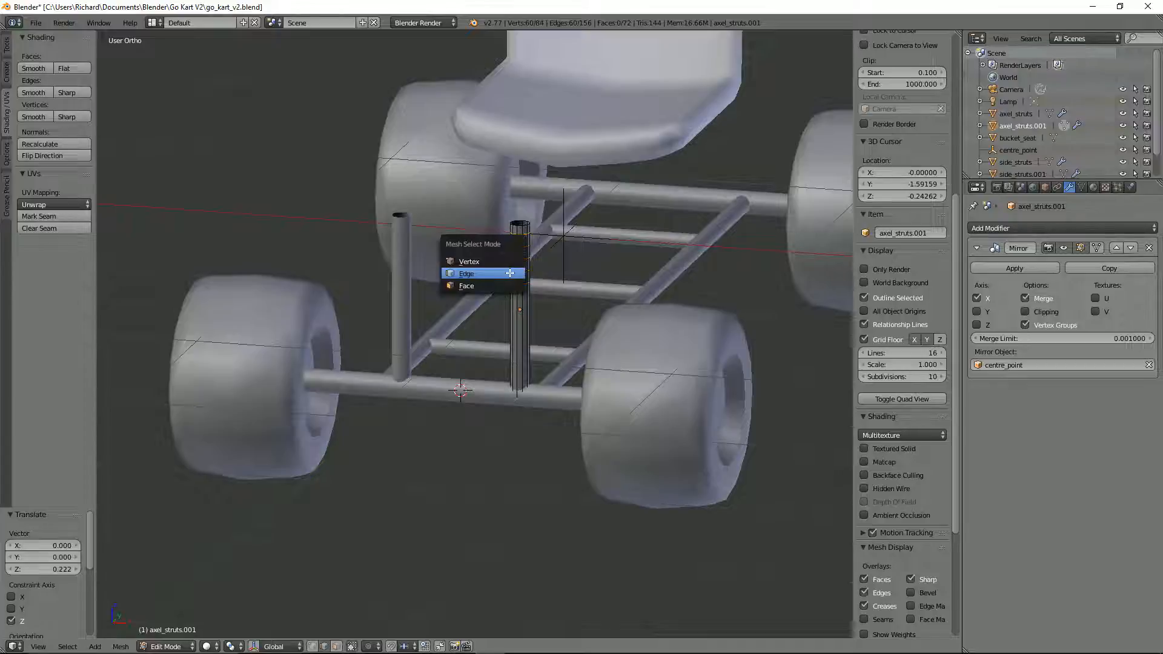
pyautogui.click(473, 280)
pyautogui.keyDown('alt'); pyautogui.click(522, 274); pyautogui.keyUp('alt')
pyautogui.keyDown('alt'); pyautogui.keyDown('shift'); pyautogui.click(523, 264); pyautogui.keyUp('shift'); pyautogui.keyUp('alt')
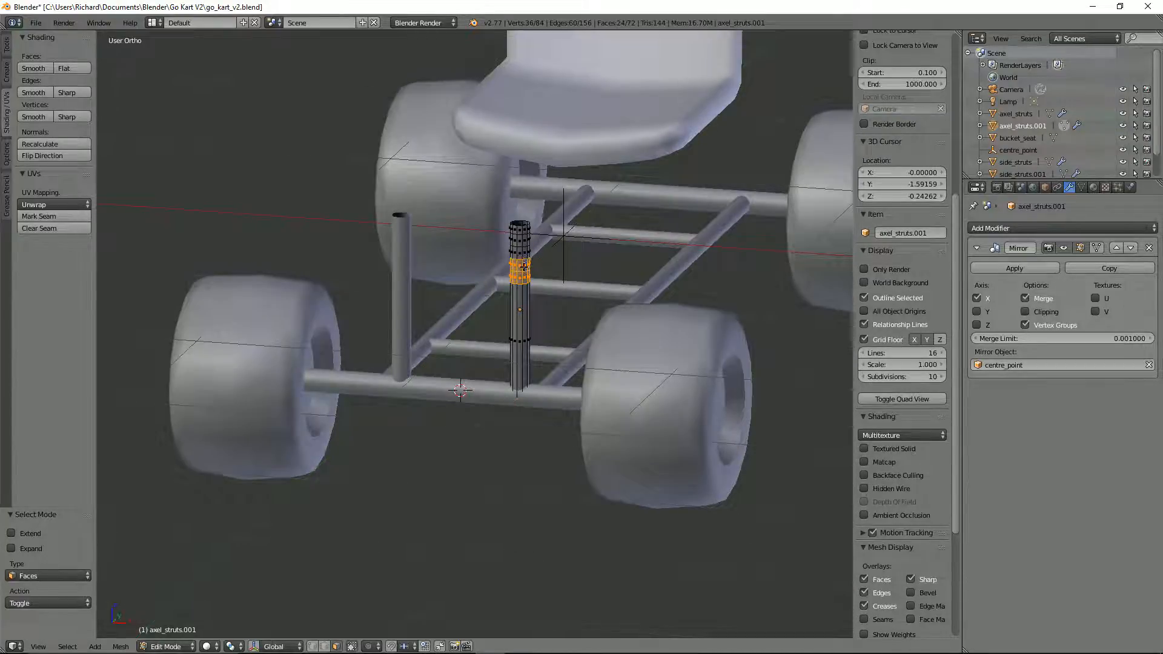
pyautogui.keyDown('alt'); pyautogui.keyDown('shift'); pyautogui.click(523, 253); pyautogui.keyUp('shift'); pyautogui.keyUp('alt')
pyautogui.keyDown('alt'); pyautogui.keyDown('shift'); pyautogui.click(523, 241); pyautogui.keyUp('shift'); pyautogui.keyUp('alt')
pyautogui.keyDown('alt'); pyautogui.keyDown('shift'); pyautogui.click(524, 232); pyautogui.keyUp('shift'); pyautogui.keyUp('alt')
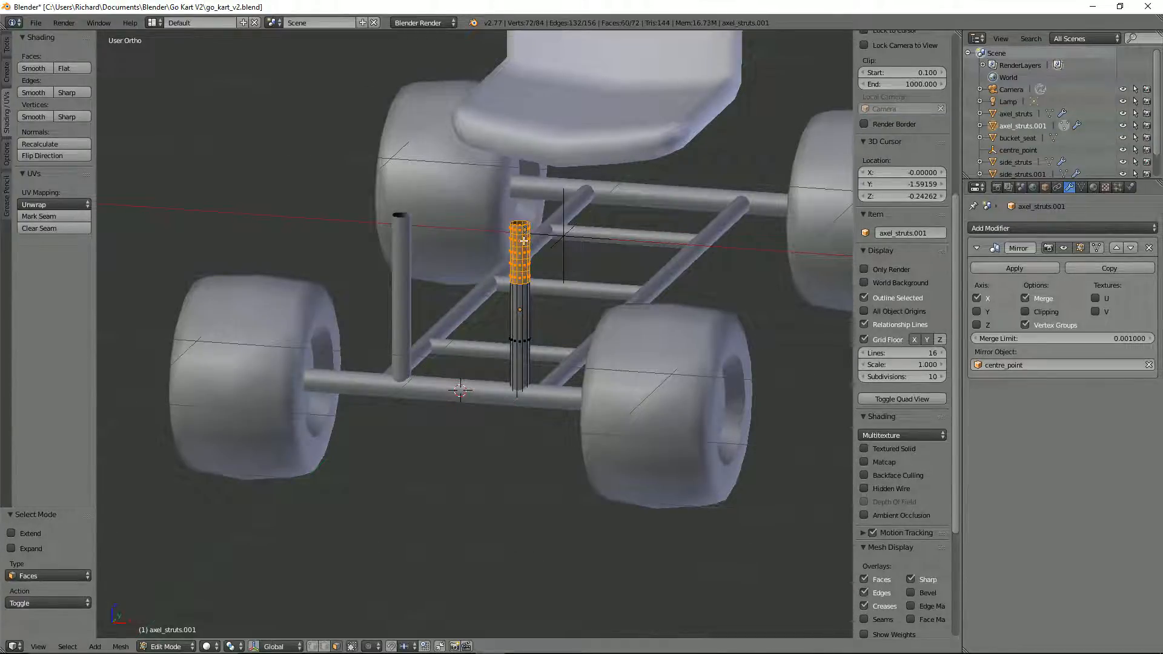
pyautogui.hotkey('shift', 'w')
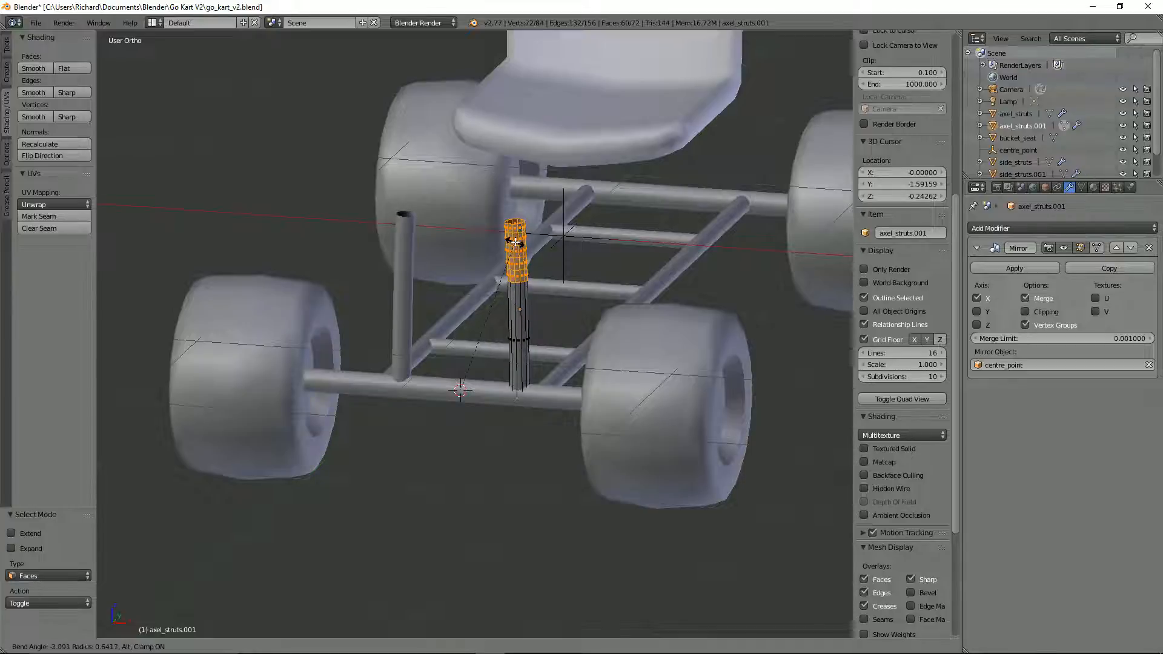
pyautogui.press('Escape')
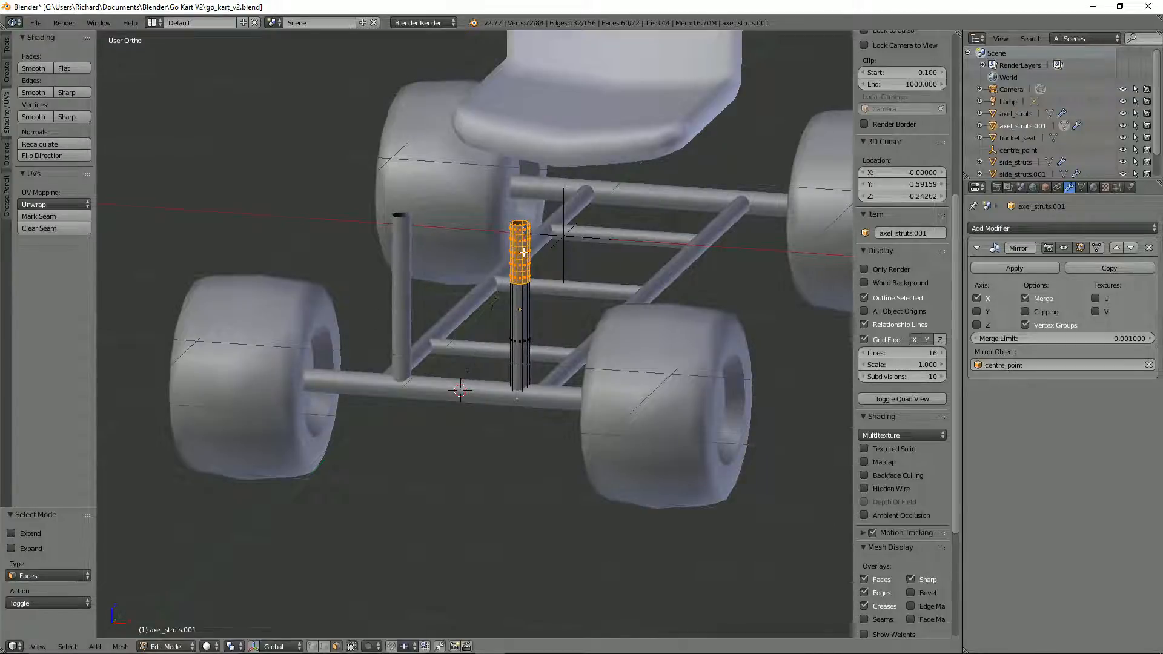
# Step: Switch to the front view and try bending the strut's upper section around a 3D cursor placed between the uprights
pyautogui.press('KP_1')
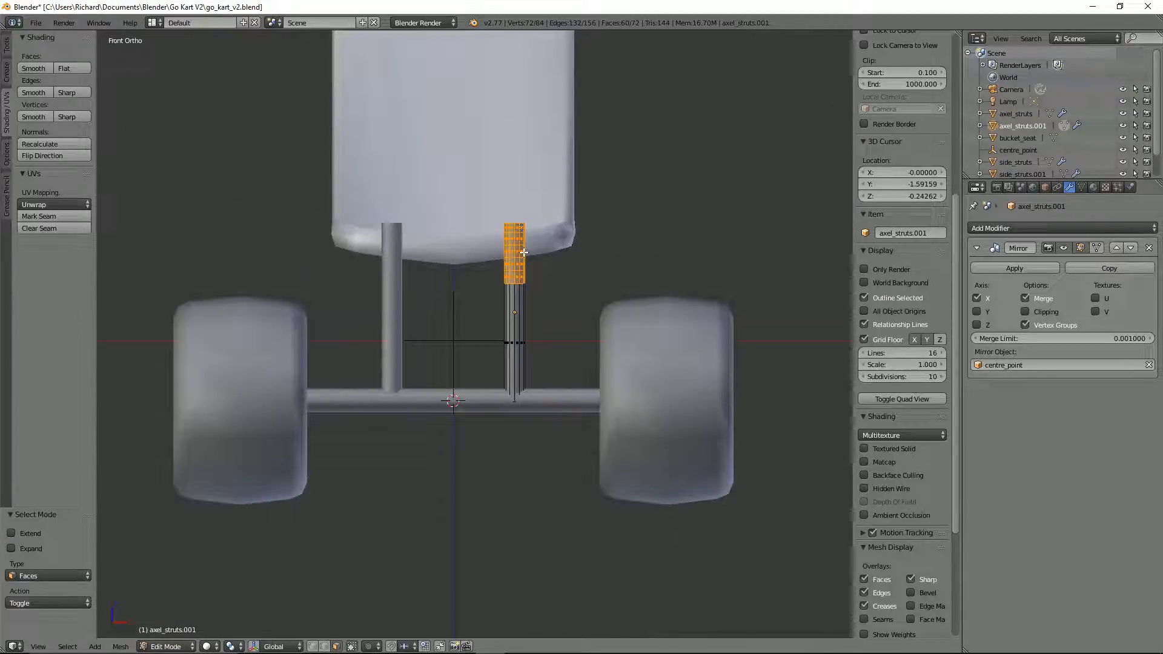
pyautogui.click(454, 283)
pyautogui.hotkey('shift', 'w')
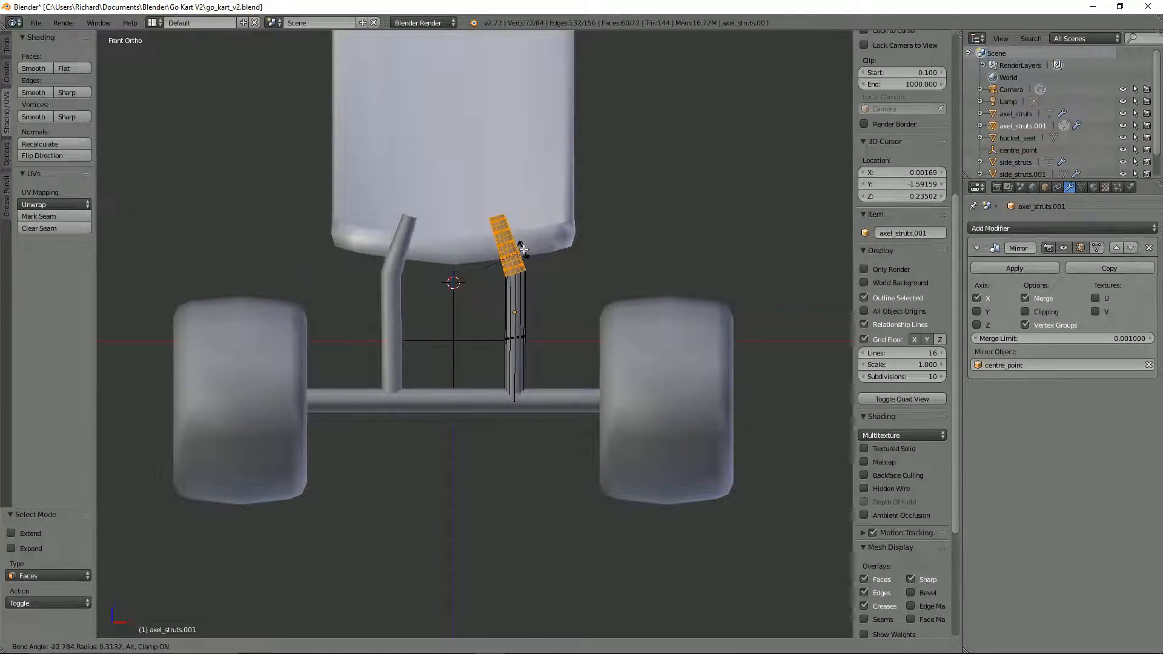
pyautogui.press('Escape')
pyautogui.click(454, 226)
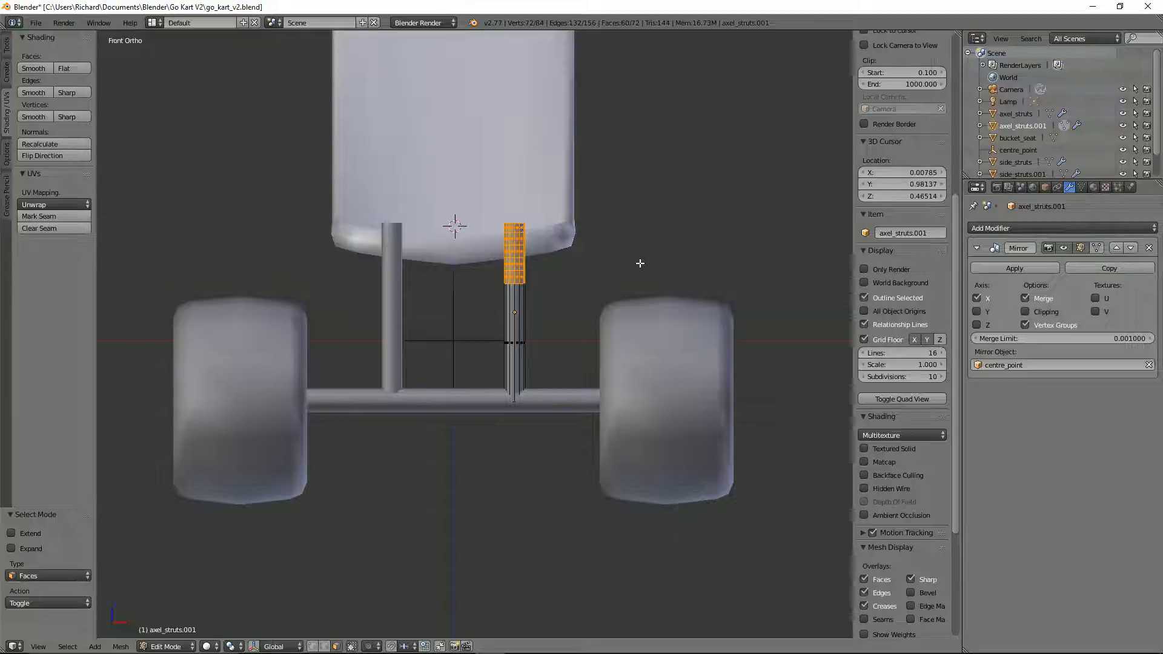
pyautogui.hotkey('shift', 'w')
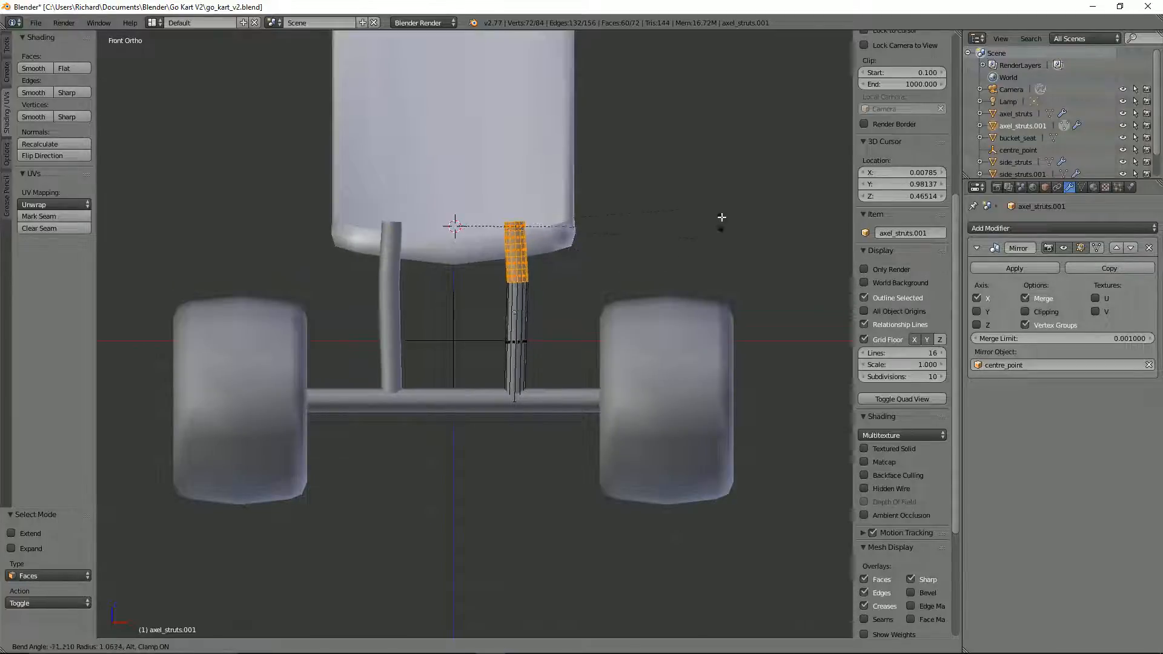
pyautogui.click(483, 263)
# Step: Place the 3D cursor between the uprights near the seat's lower edge and bend the strut's upper section inward about 10°
pyautogui.click(455, 257)
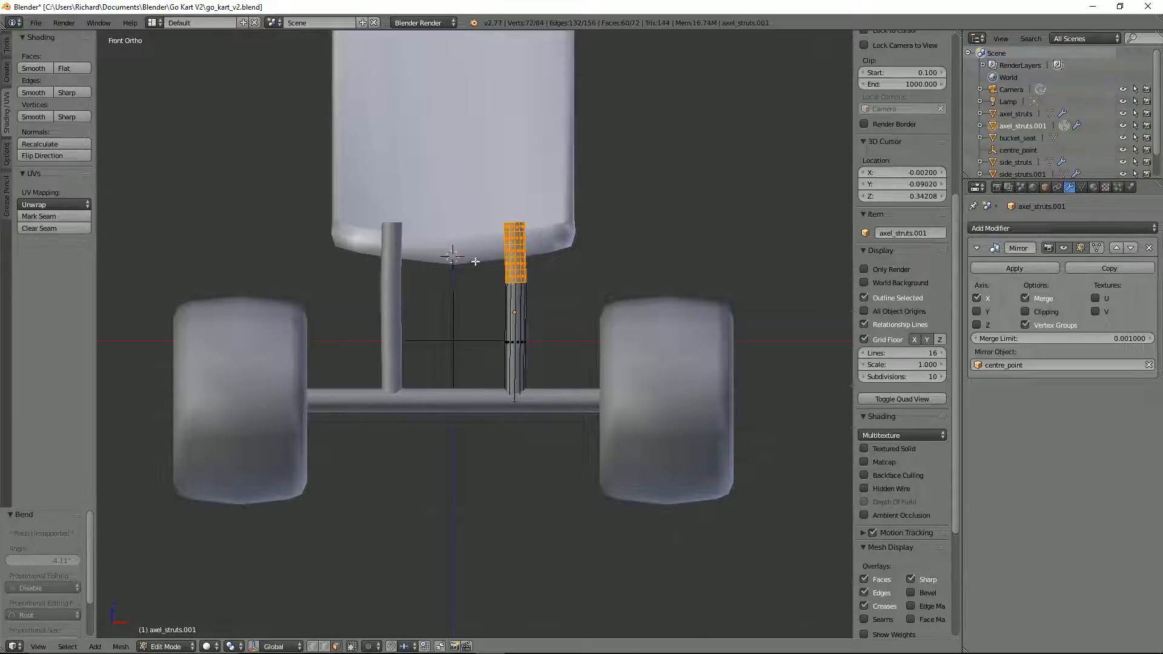
pyautogui.hotkey('shift', 'w')
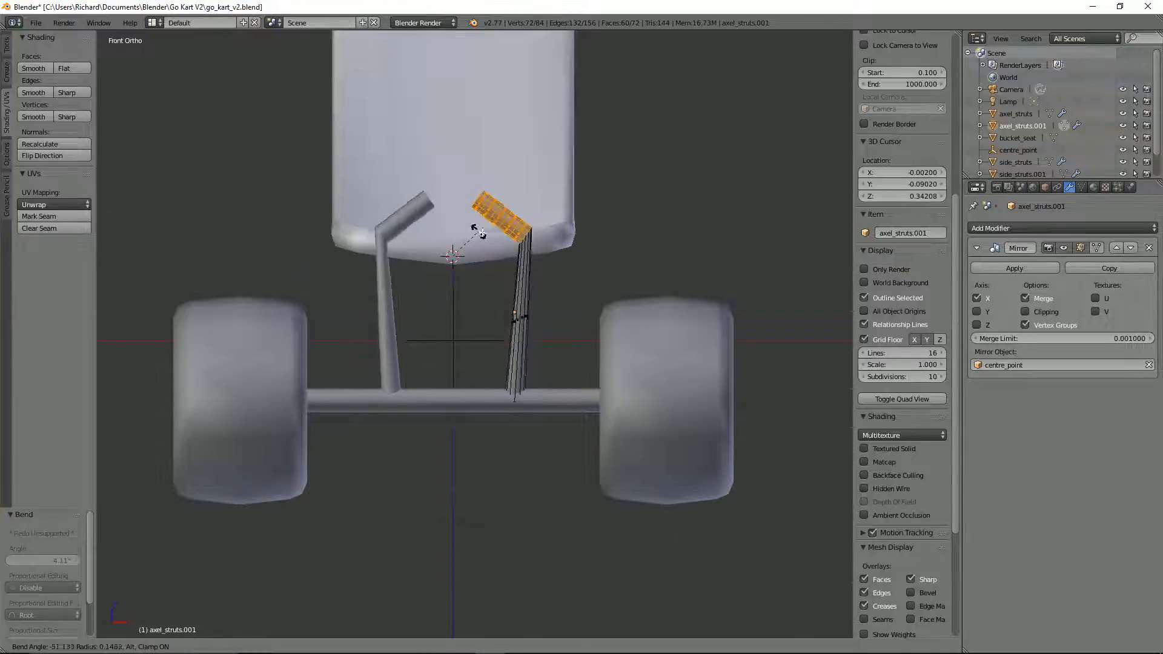
pyautogui.click(525, 251)
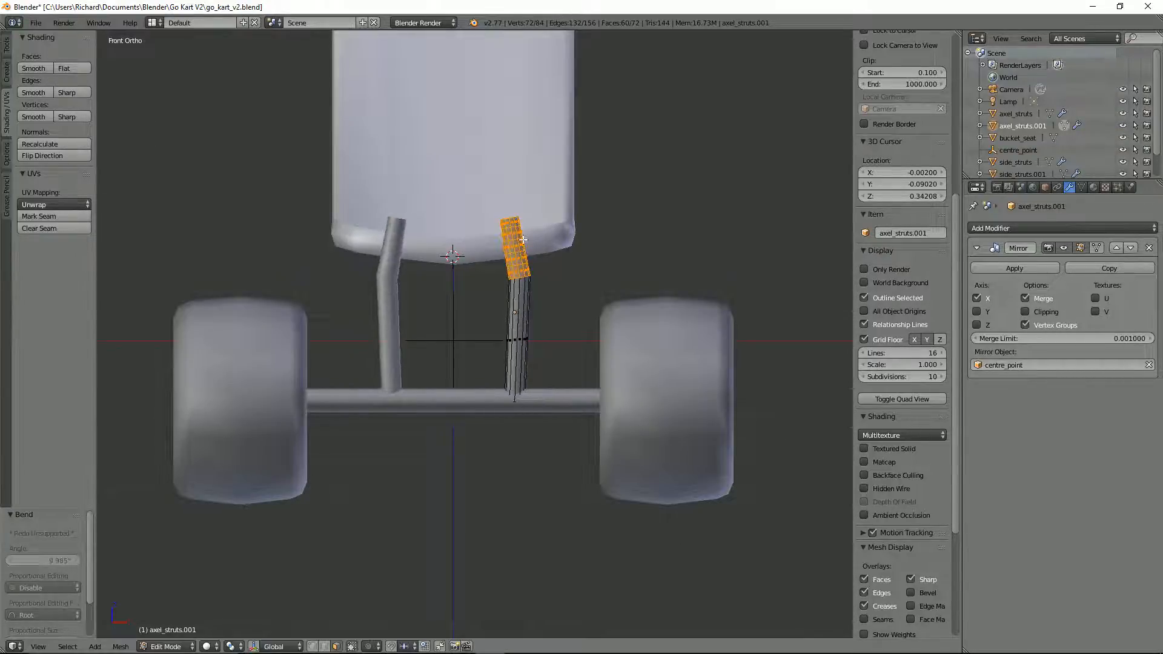
# Step: Try selecting an edge loop at the strut's top in edge select mode, and undo back to before the last bend
pyautogui.hotkey('ctrl', 'Tab')
pyautogui.click(521, 229)
pyautogui.keyDown('alt'); pyautogui.rightClick(511, 222); pyautogui.keyUp('alt')
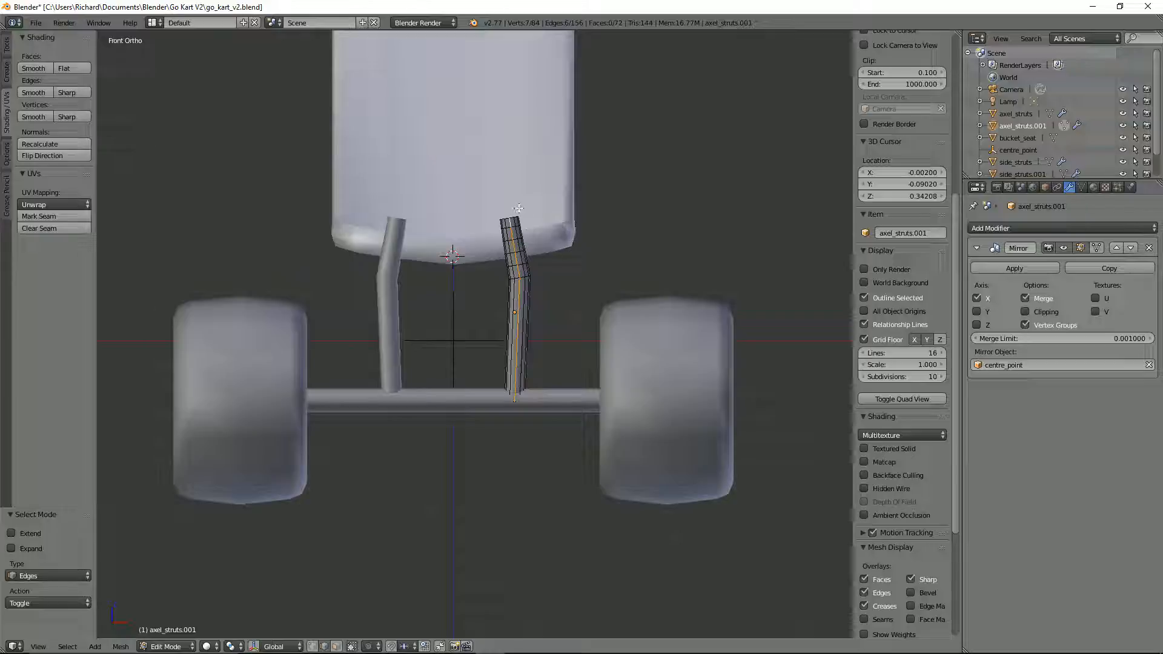
pyautogui.keyDown('alt'); pyautogui.rightClick(518, 213); pyautogui.keyUp('alt')
pyautogui.hotkey('ctrl', 'z')
pyautogui.hotkey('ctrl', 'z')
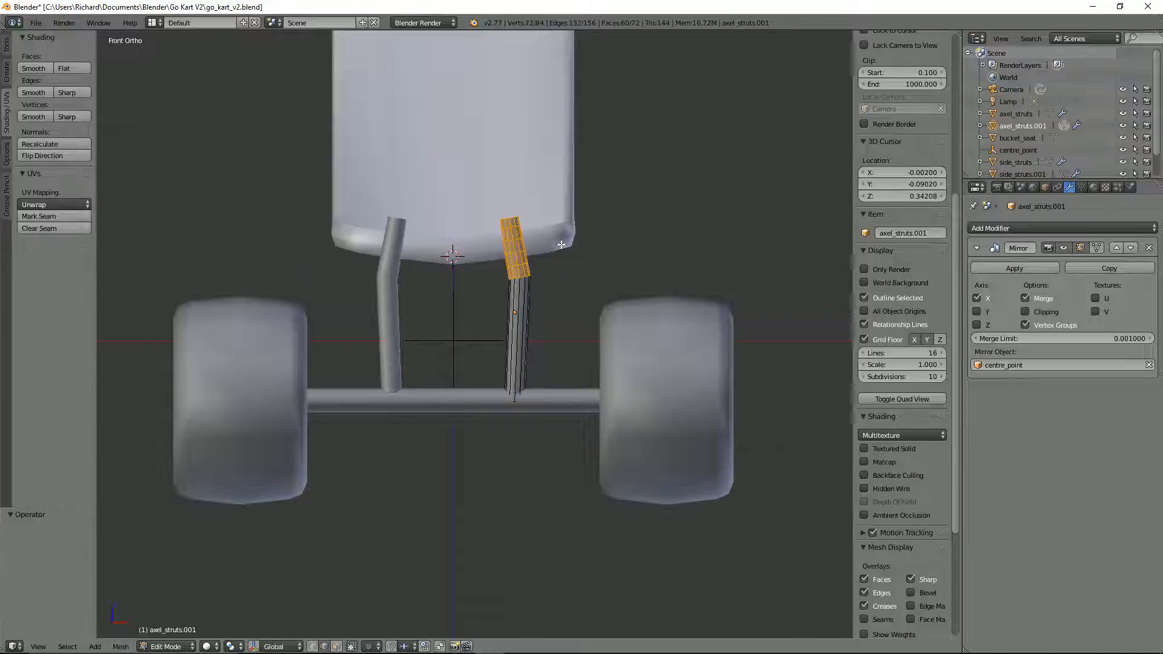
pyautogui.hotkey('ctrl', 'z')
pyautogui.hotkey('ctrl', 'z')
# Step: Select the strut's top edge loop in edge select mode and try to bend it around the 3D cursor
pyautogui.hotkey('ctrl', 'Tab')
pyautogui.click(513, 224)
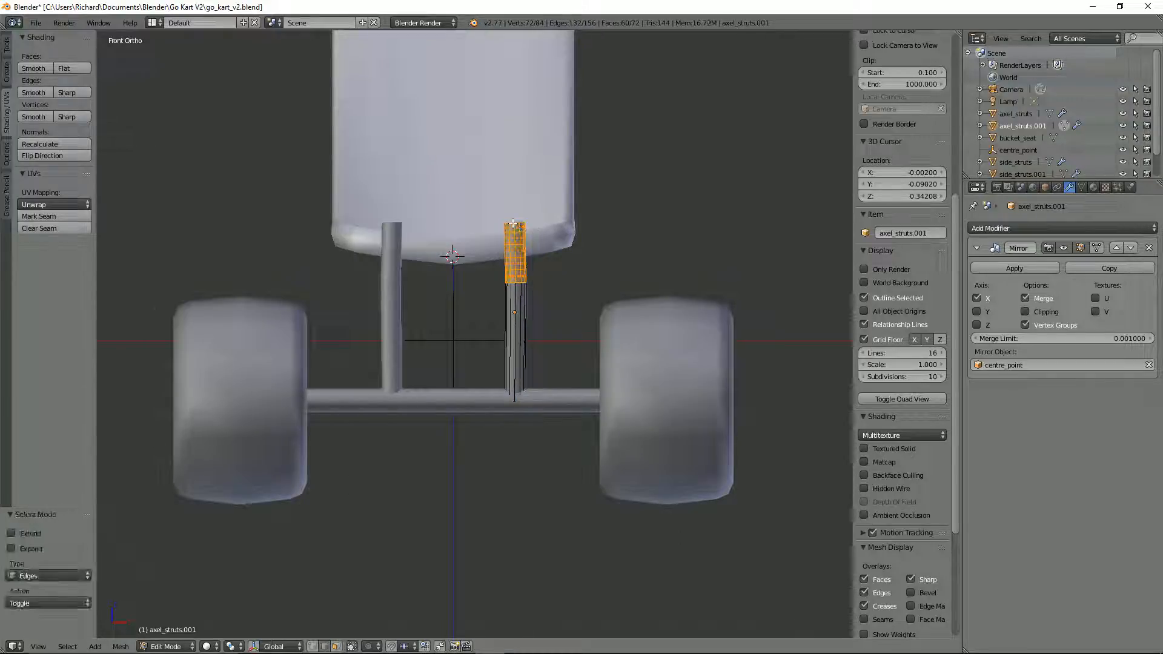
pyautogui.keyDown('alt'); pyautogui.rightClick(513, 223); pyautogui.keyUp('alt')
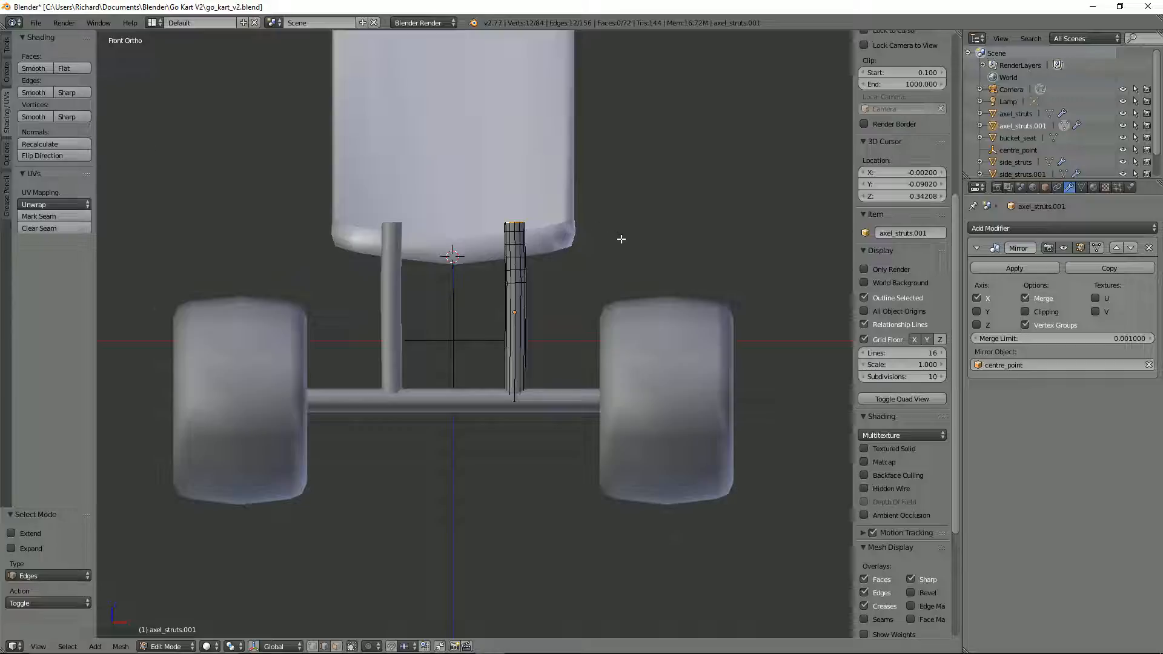
pyautogui.hotkey('shift', 'w')
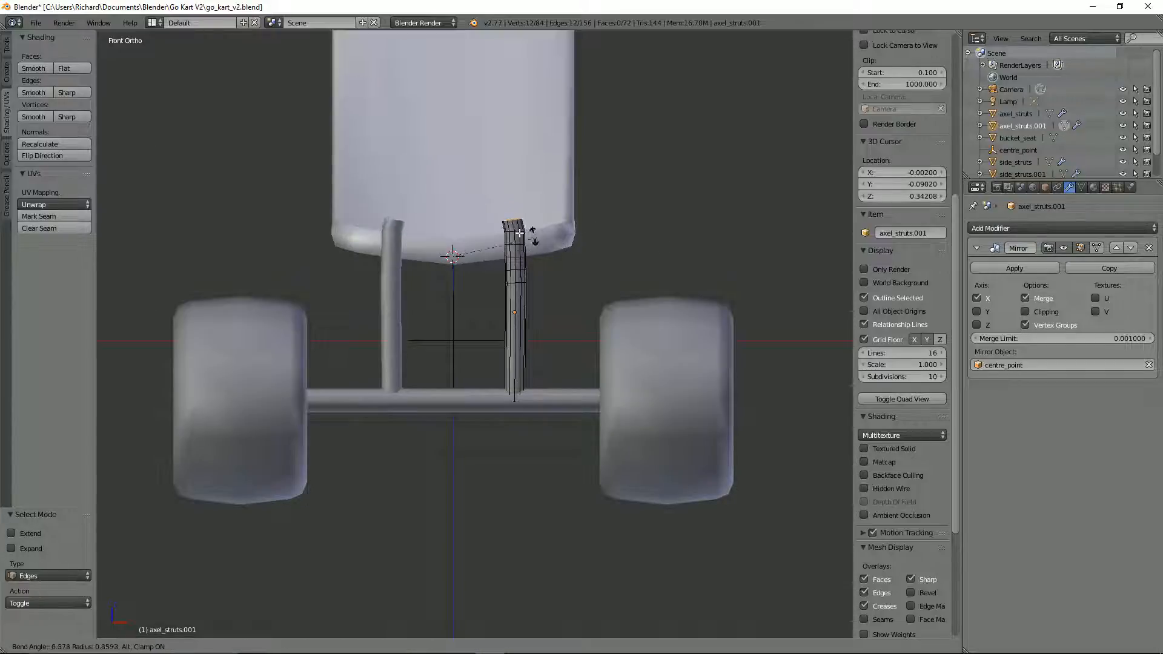
pyautogui.press('Escape')
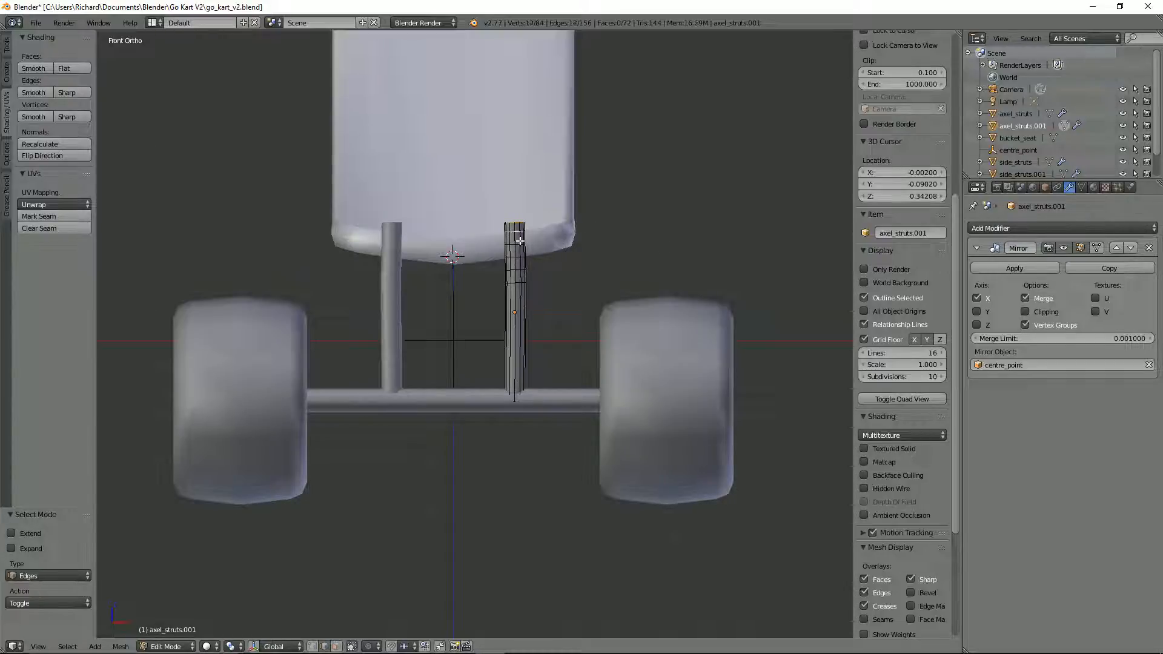
# Step: Try adding lower edge loops to the selection, and undo back to the selected upper face rings of the unbent strut
pyautogui.keyDown('alt'); pyautogui.keyDown('shift'); pyautogui.rightClick(520, 245); pyautogui.keyUp('shift'); pyautogui.keyUp('alt')
pyautogui.hotkey('ctrl', 'z')
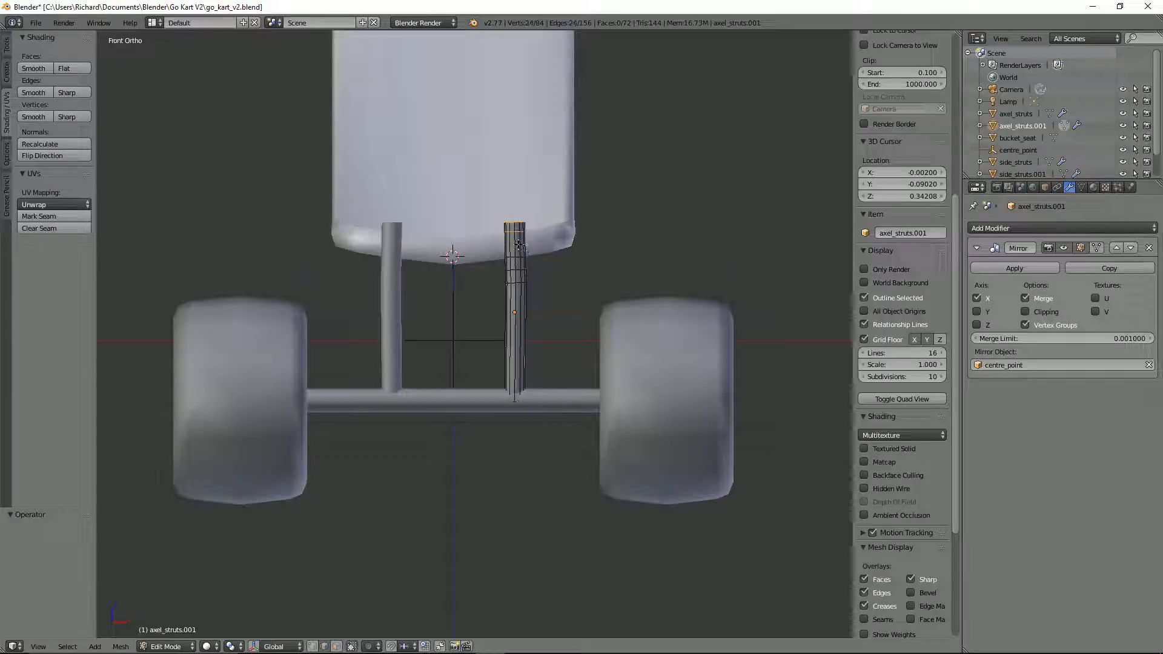
pyautogui.keyDown('alt'); pyautogui.keyDown('shift'); pyautogui.rightClick(513, 279); pyautogui.keyUp('shift'); pyautogui.keyUp('alt')
pyautogui.hotkey('ctrl', 'z')
pyautogui.keyDown('alt'); pyautogui.keyDown('shift'); pyautogui.rightClick(522, 282); pyautogui.keyUp('shift'); pyautogui.keyUp('alt')
pyautogui.hotkey('ctrl', 'z')
pyautogui.hotkey('ctrl', 'z')
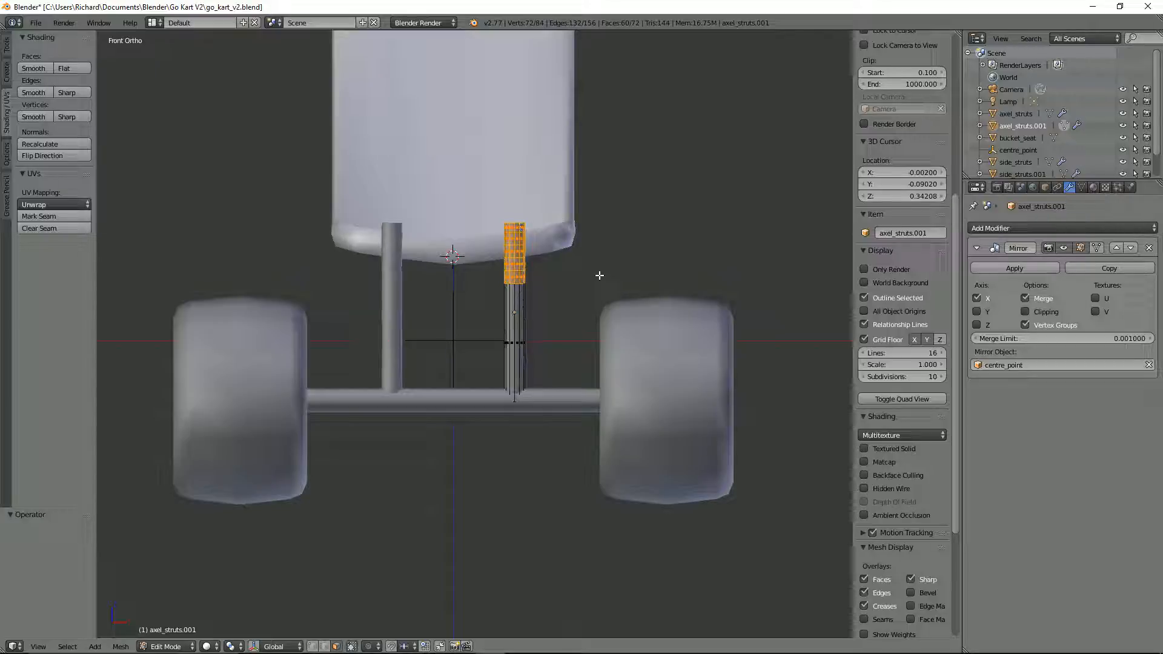
# Step: Try to bend the strut's upper edge loops around the 3D cursor after selecting them individually in edge select mode
pyautogui.hotkey('ctrl', 'Tab')
pyautogui.click(530, 279)
pyautogui.keyDown('alt'); pyautogui.rightClick(514, 283); pyautogui.keyUp('alt')
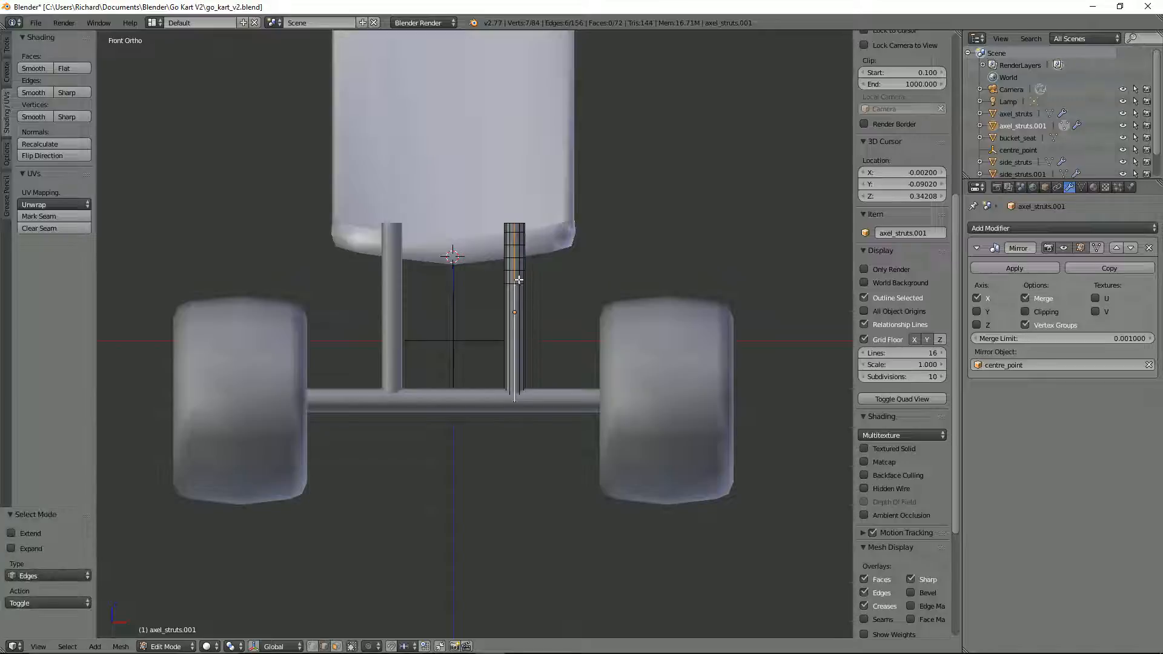
pyautogui.keyDown('alt'); pyautogui.rightClick(512, 283); pyautogui.keyUp('alt')
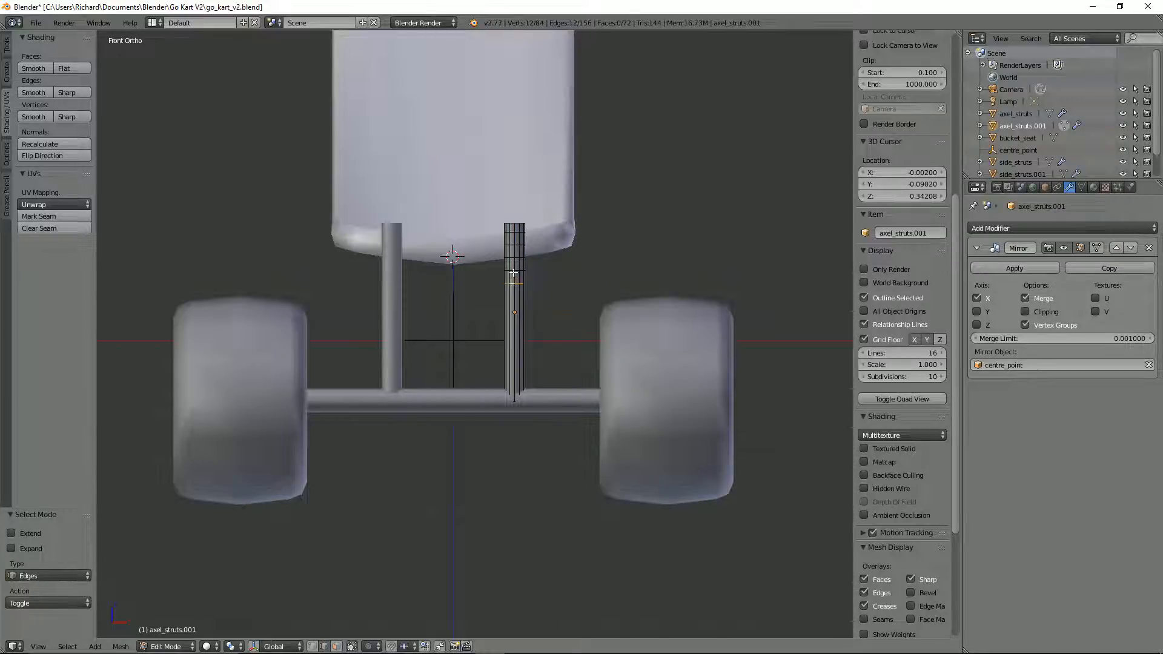
pyautogui.scroll(3, 537, 263)
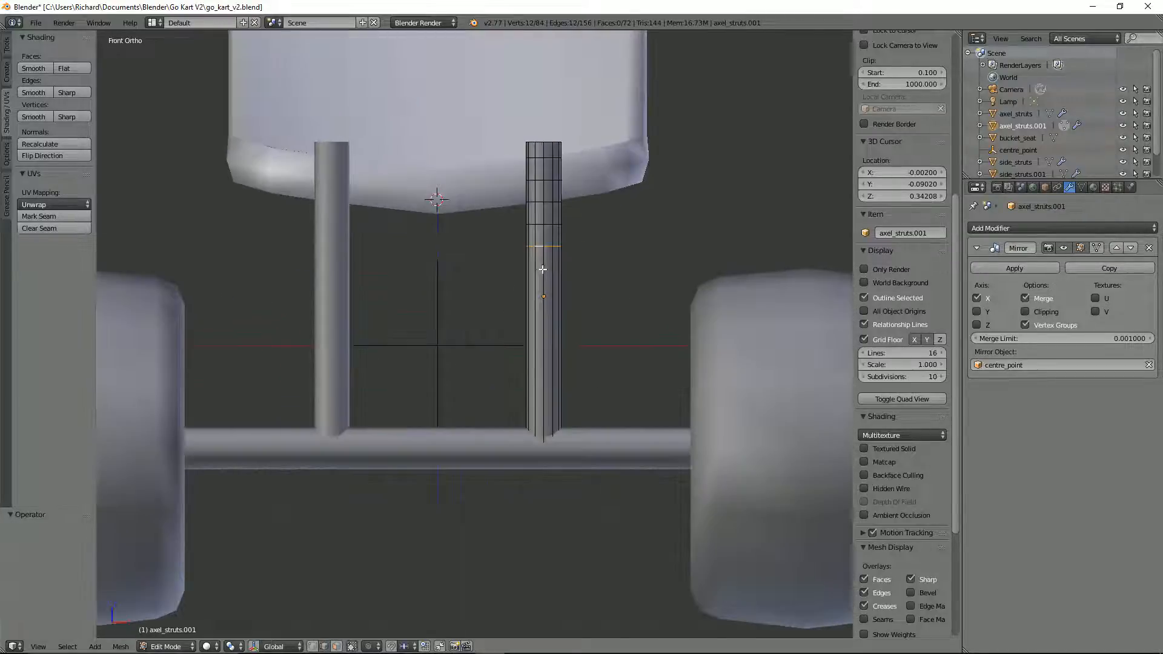
pyautogui.keyDown('alt'); pyautogui.keyDown('shift'); pyautogui.rightClick(542, 224); pyautogui.keyUp('shift'); pyautogui.keyUp('alt')
pyautogui.keyDown('alt'); pyautogui.keyDown('shift'); pyautogui.rightClick(538, 199); pyautogui.keyUp('shift'); pyautogui.keyUp('alt')
pyautogui.hotkey('shift', 'w')
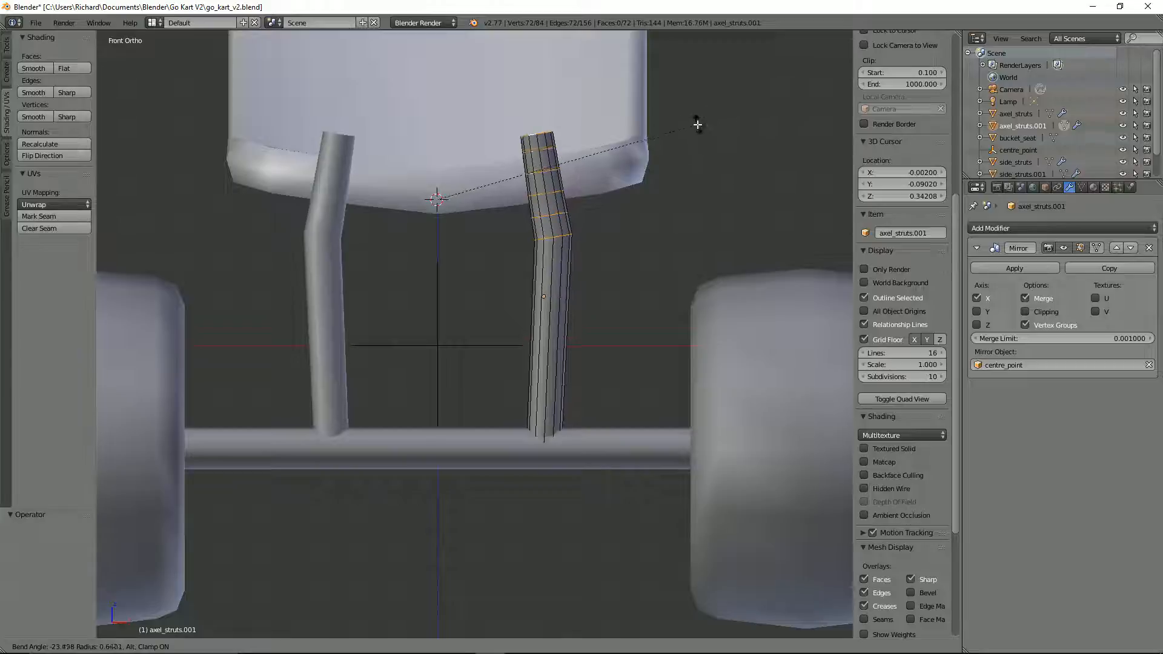
pyautogui.press('Escape')
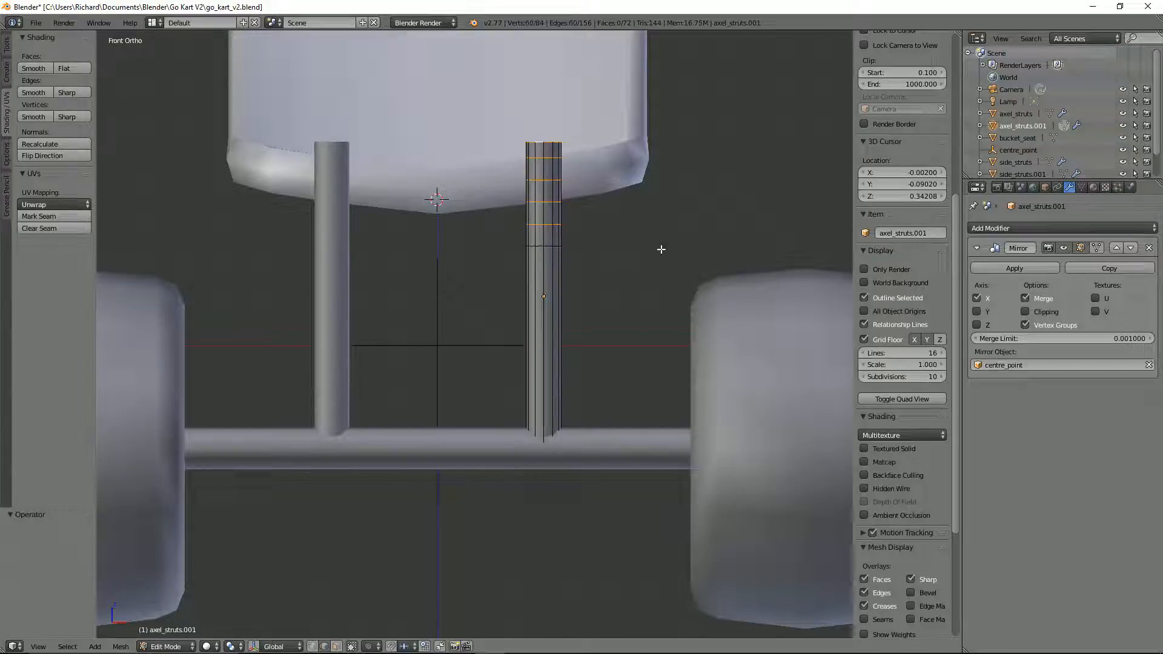
# Step: Try the bend again, moving the 3D cursor up between the struts to about the height of their tops
pyautogui.hotkey('shift', 'w')
pyautogui.press('Escape')
pyautogui.click(441, 138)
pyautogui.hotkey('shift', 'w')
pyautogui.press('Escape')
# Step: Box-select the strut's upper rings in wireframe and vertex select mode, and delete their faces
pyautogui.keyDown('alt'); pyautogui.rightClick(547, 225); pyautogui.keyUp('alt')
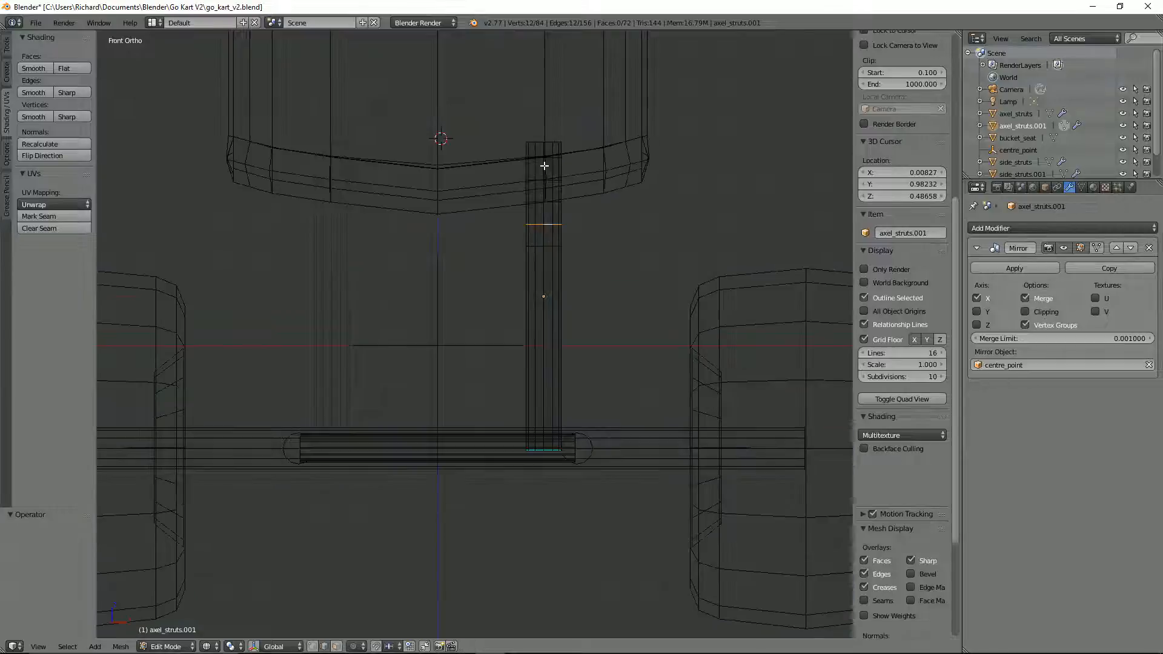
pyautogui.press('z')
pyautogui.hotkey('ctrl', 'Tab')
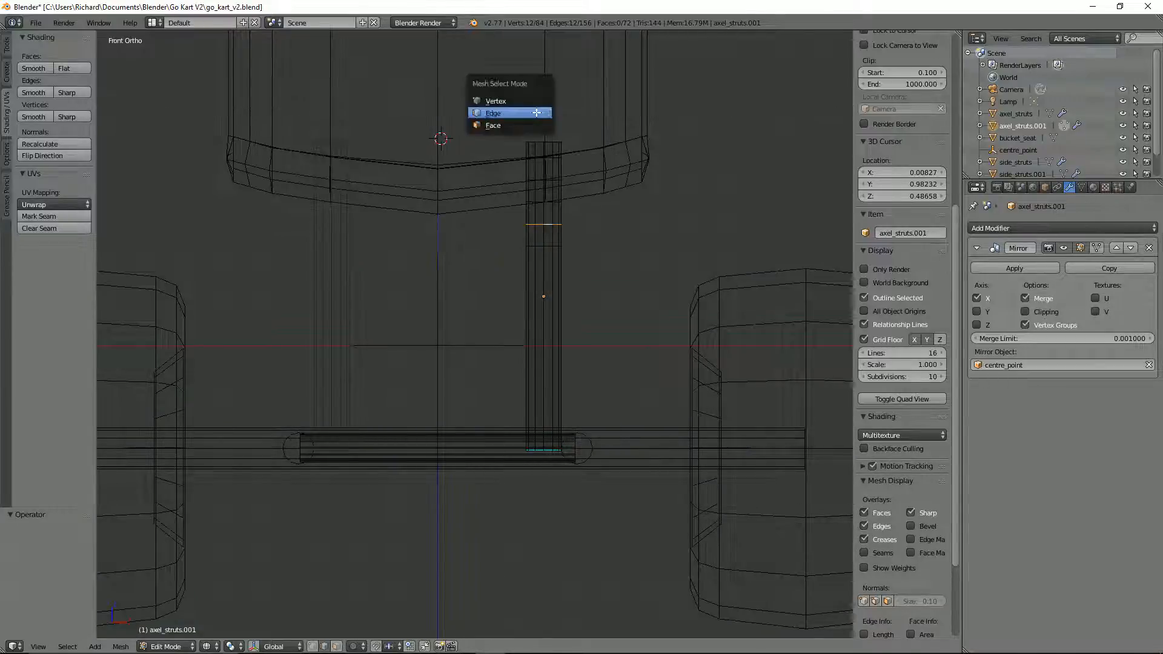
pyautogui.click(530, 99)
pyautogui.press('b')
pyautogui.moveTo(508, 119); pyautogui.dragTo(597, 238)
pyautogui.click(597, 237)
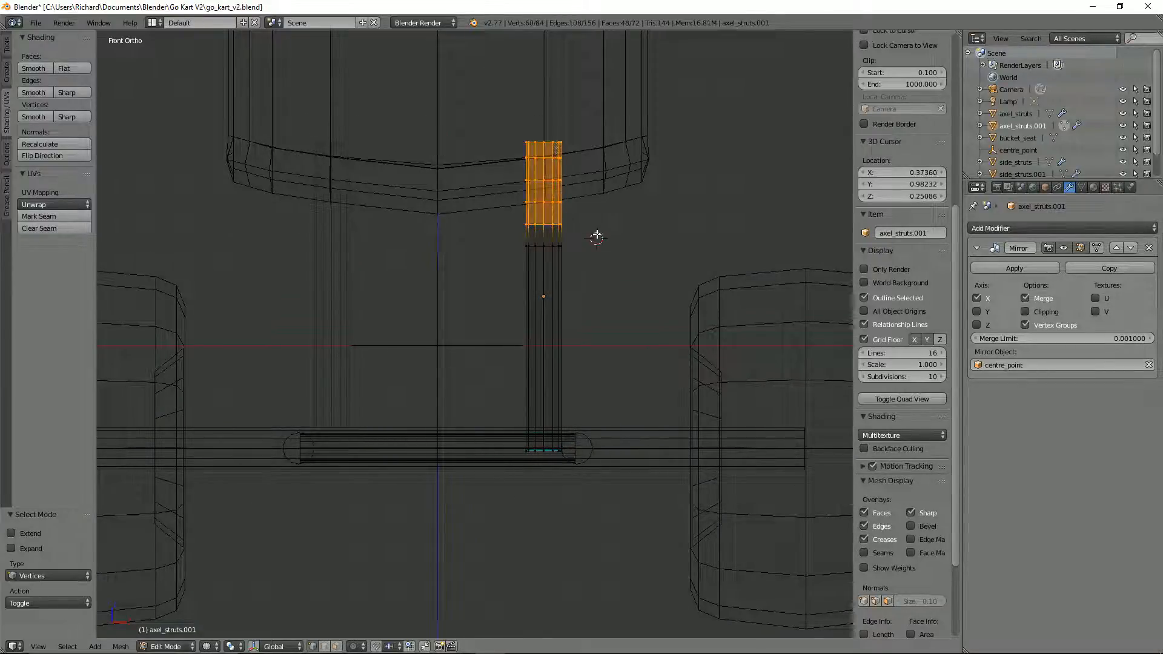
pyautogui.press('x')
pyautogui.click(574, 235)
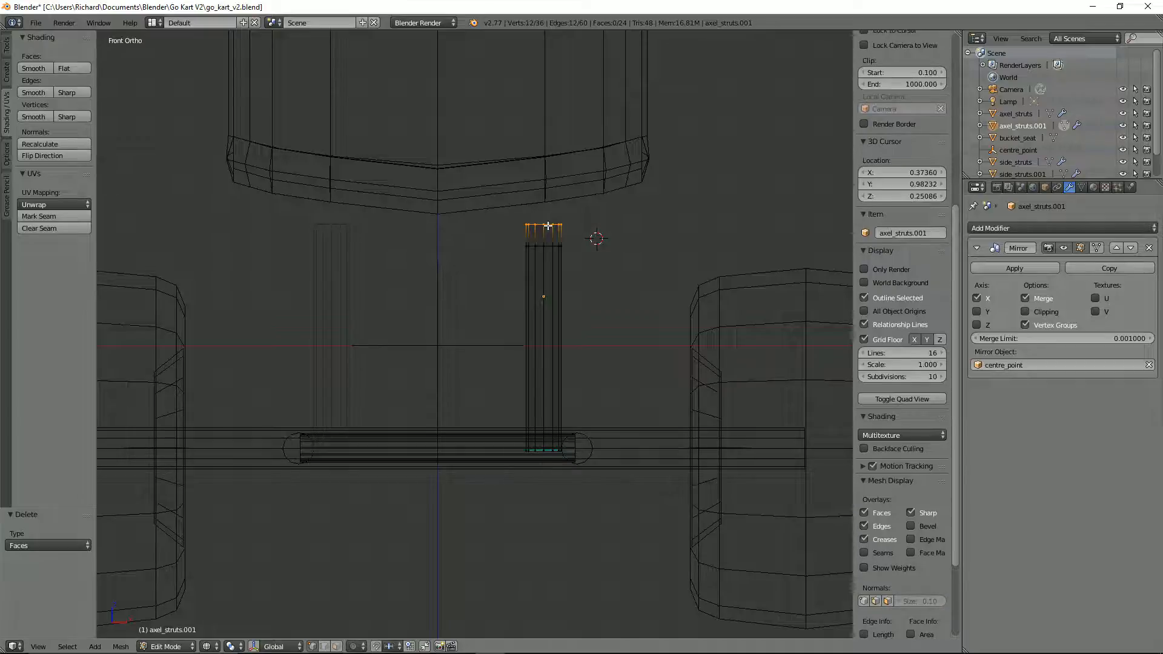
# Step: Rotate the strut's open top ring by -22.5° in front view
pyautogui.write('r22.')
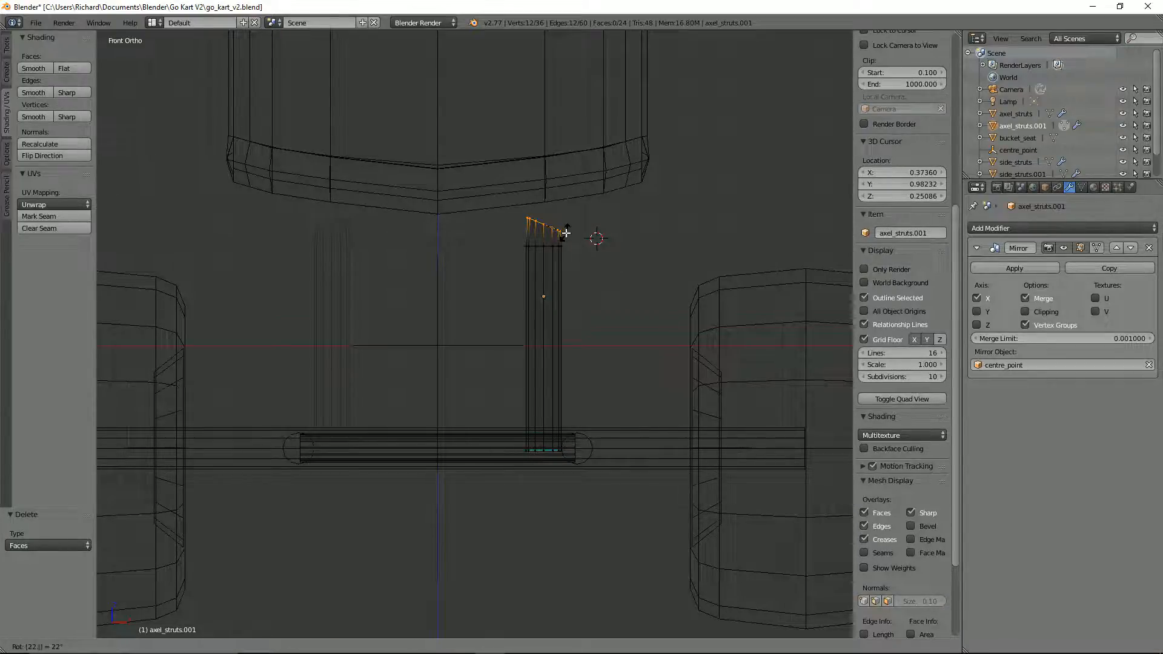
pyautogui.press('BackSpace')
pyautogui.press('BackSpace')
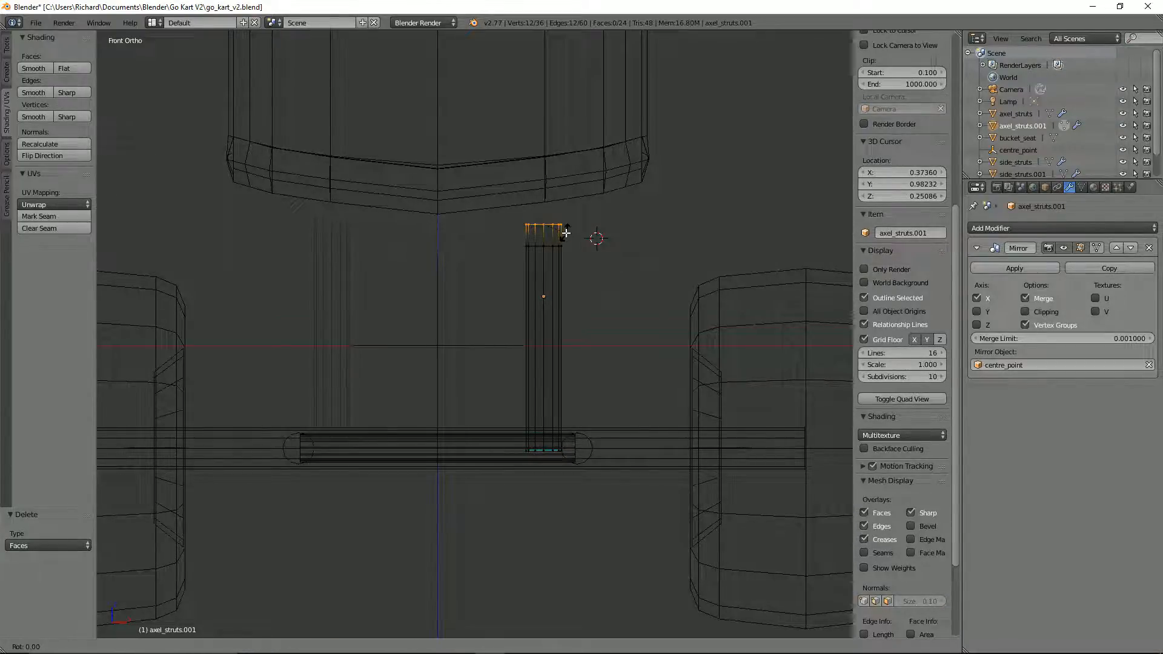
pyautogui.write('-22.')
pyautogui.press('Return')
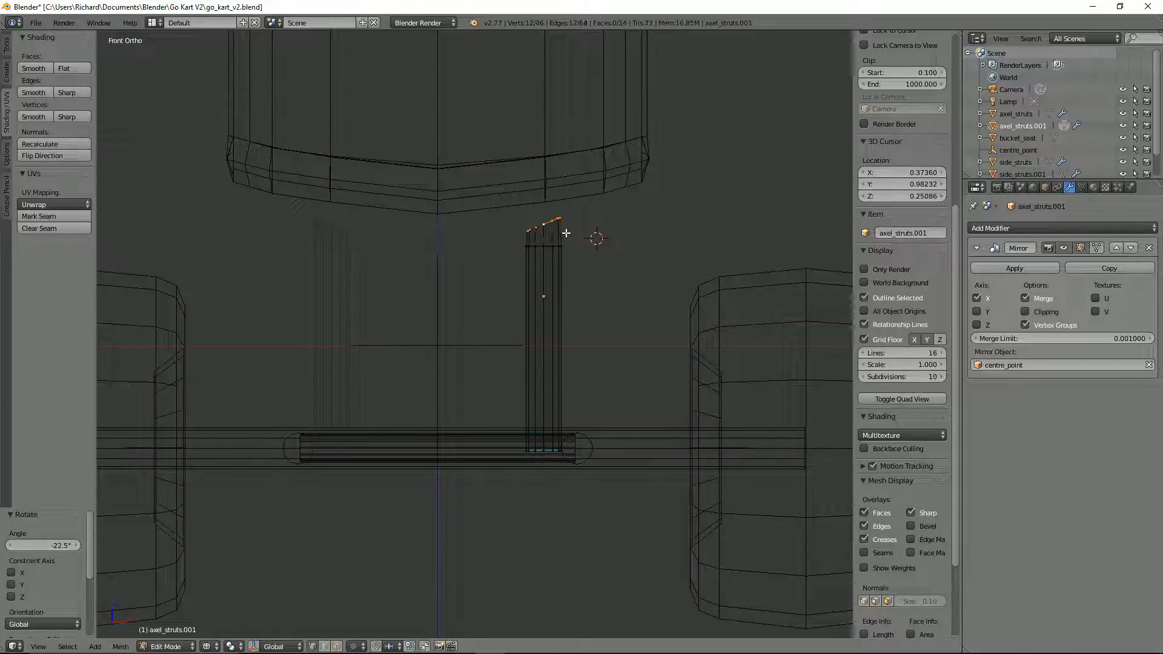
# Step: Try to extrude the tilted top ring inward and rotate it, and undo back to the tilted ring
pyautogui.press('e')
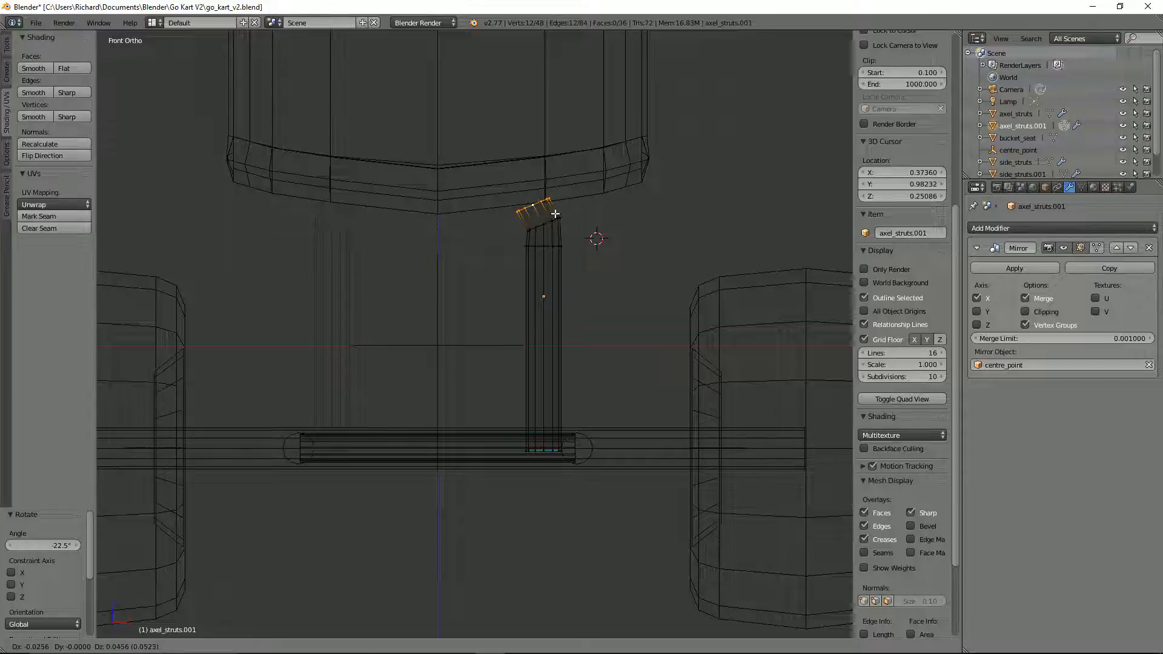
pyautogui.click(555, 214)
pyautogui.write('r')
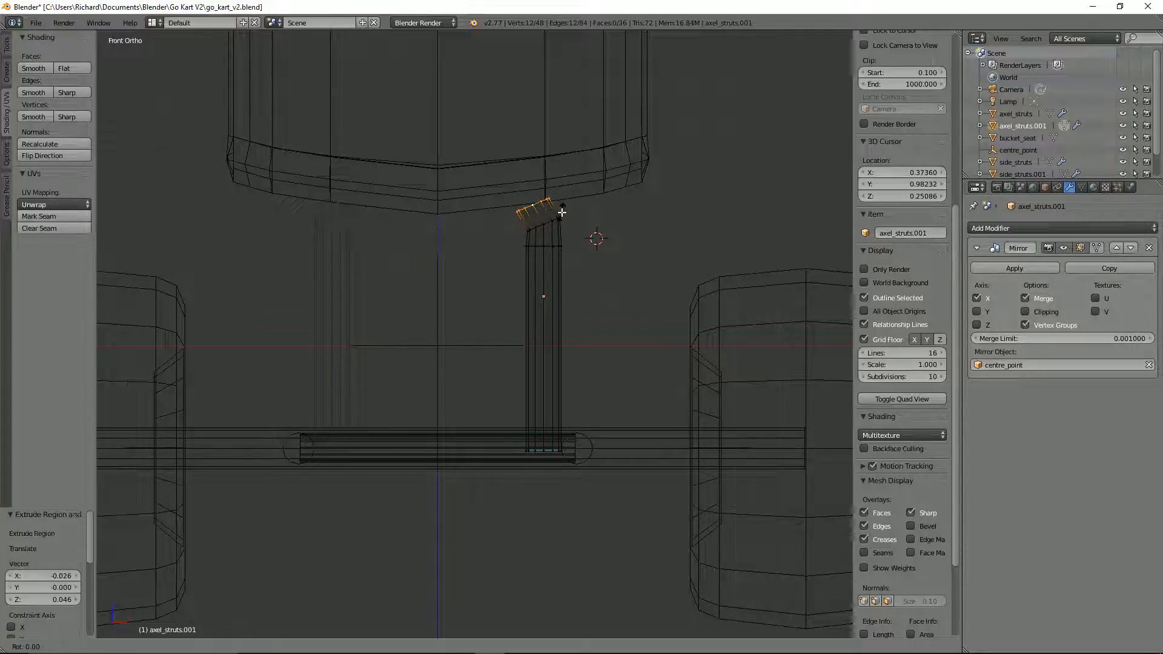
pyautogui.write('22')
pyautogui.press('Return')
pyautogui.press('r')
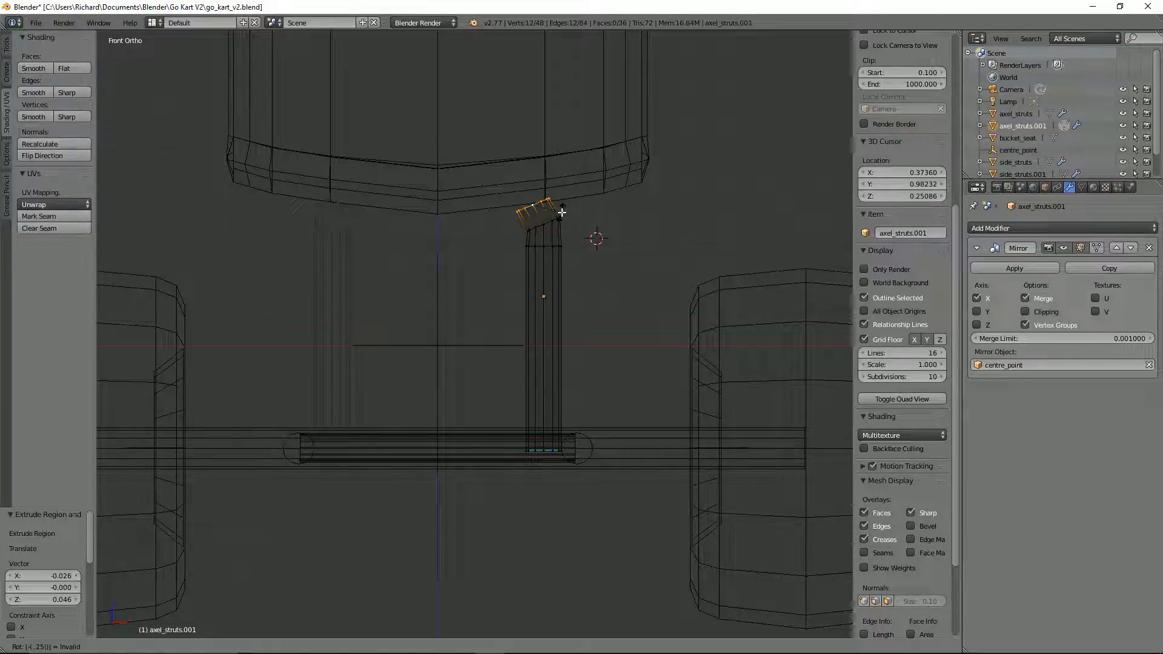
pyautogui.press('Return')
pyautogui.scroll(3, 562, 212)
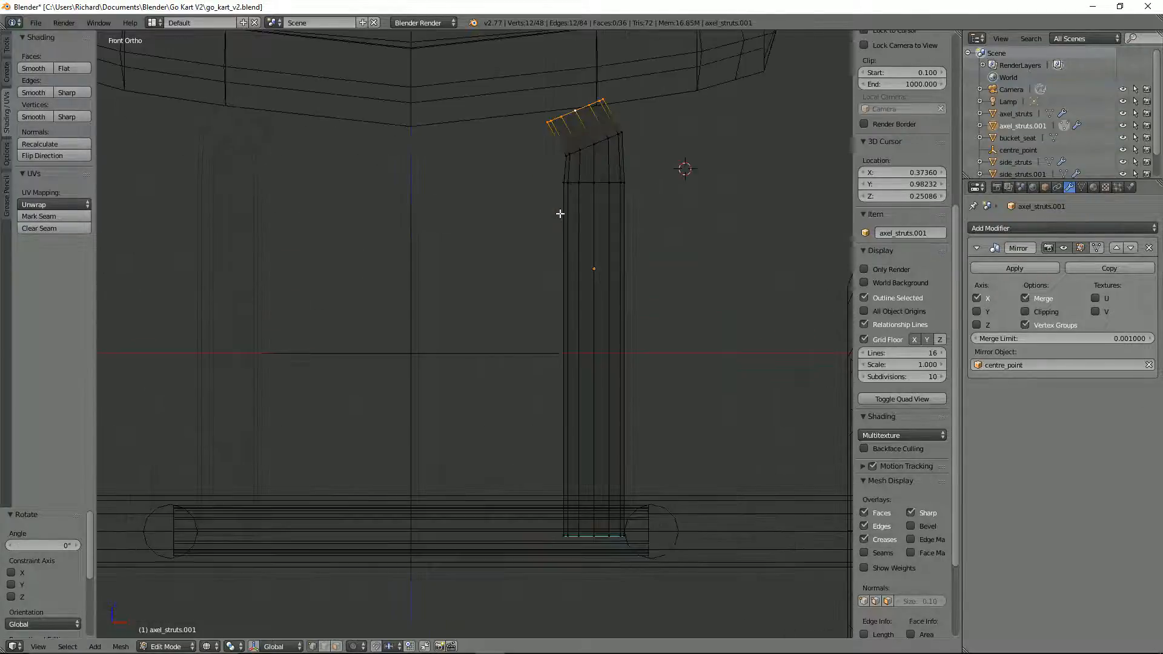
pyautogui.scroll(-1, 623, 150)
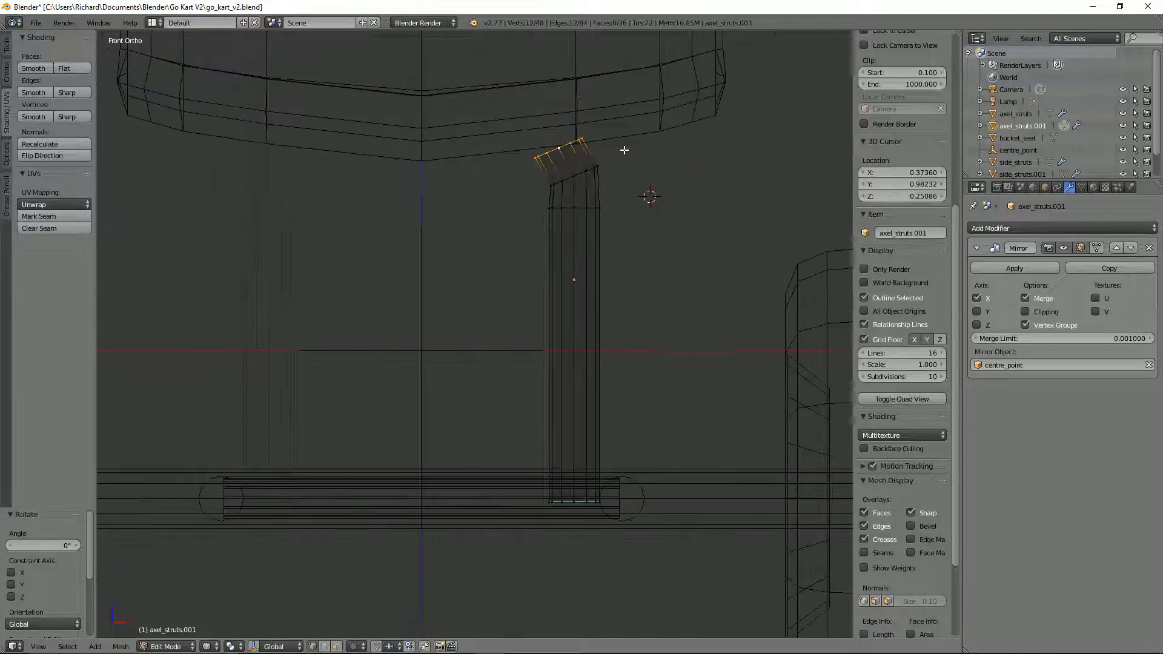
pyautogui.hotkey('ctrl', 'z')
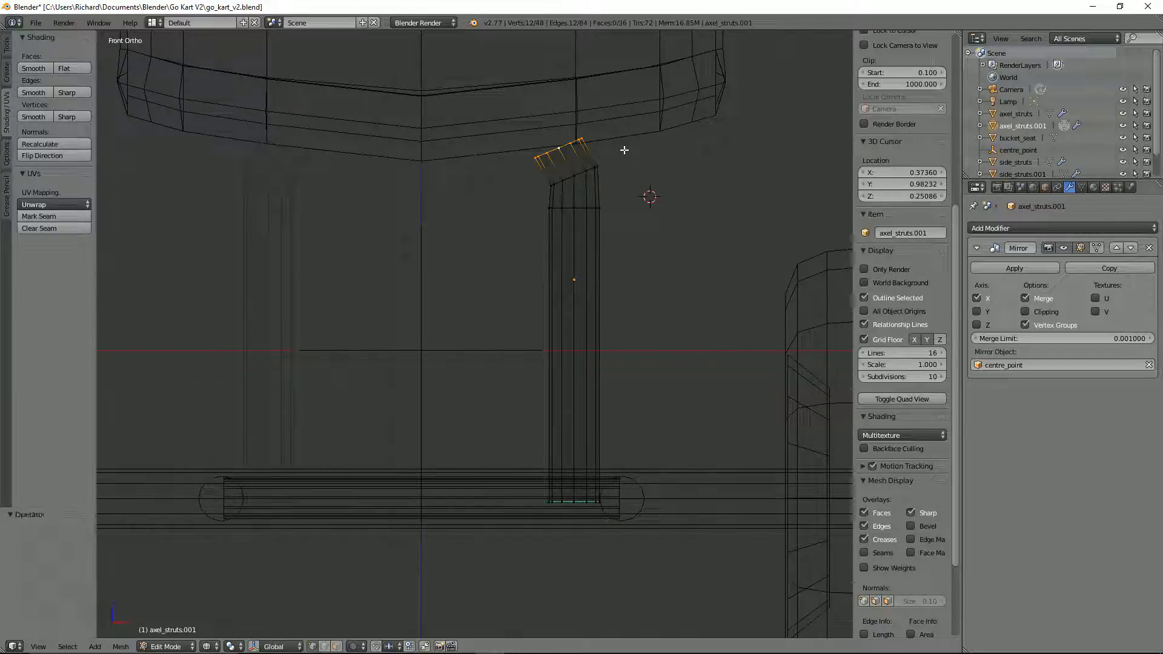
pyautogui.hotkey('ctrl', 'z')
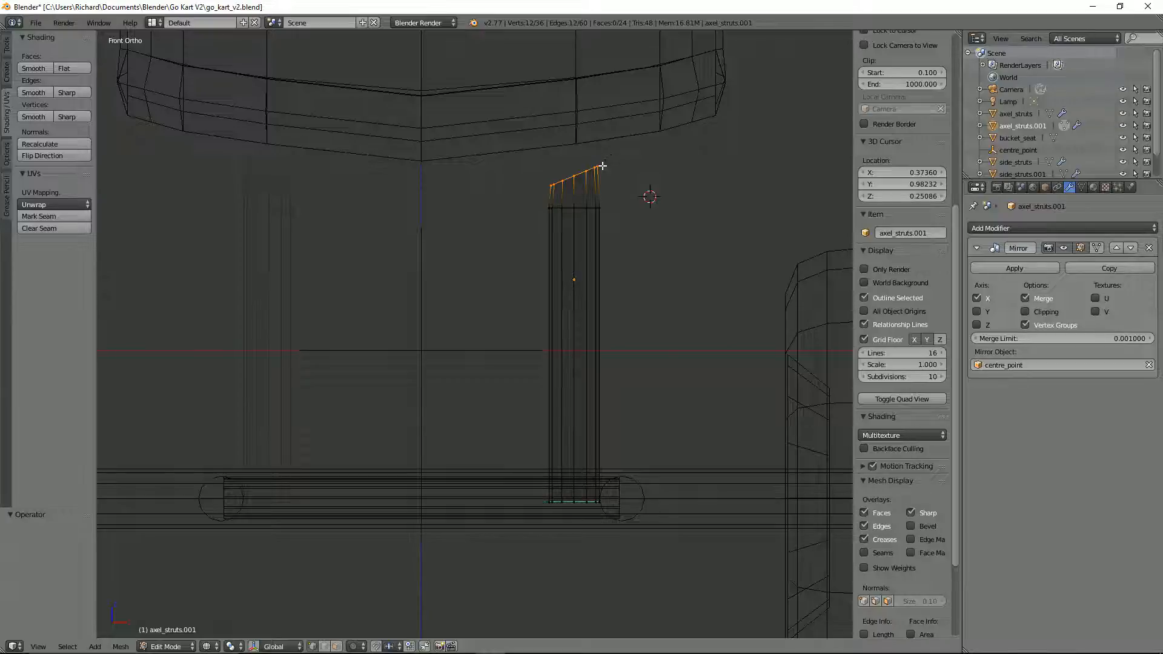
# Step: Extrude the tilted top ring about -0.025 in X and 0.047 in Z, and rotate the new ring by -22.5°
pyautogui.scroll(1, 574, 180)
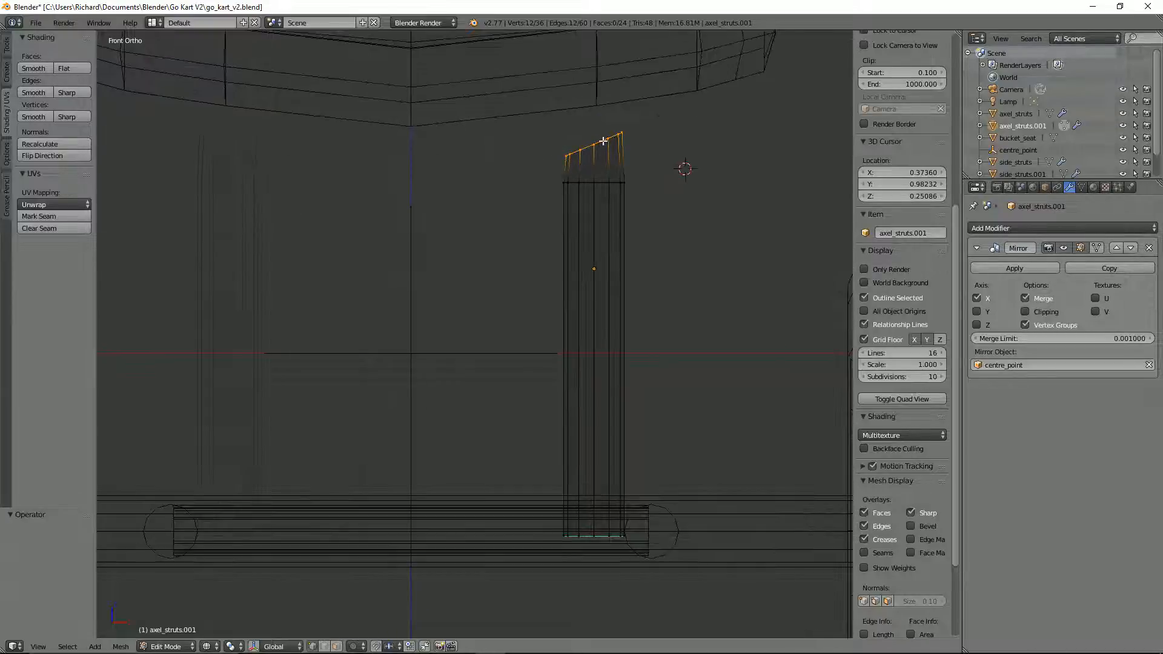
pyautogui.press('e')
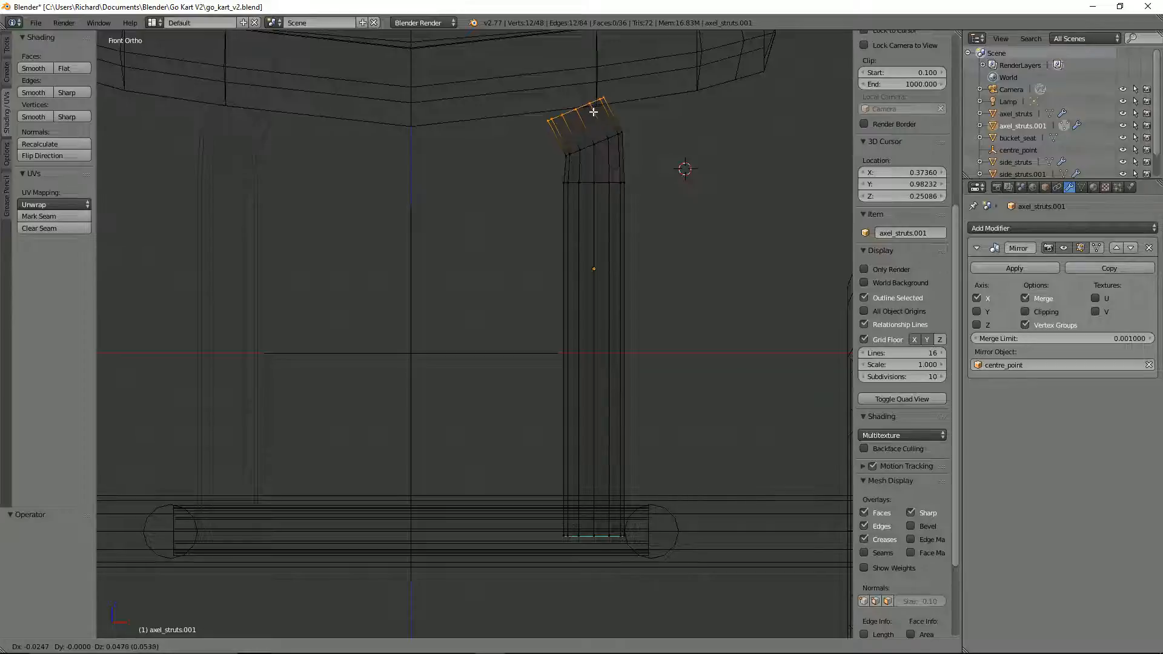
pyautogui.click(592, 112)
pyautogui.press('r')
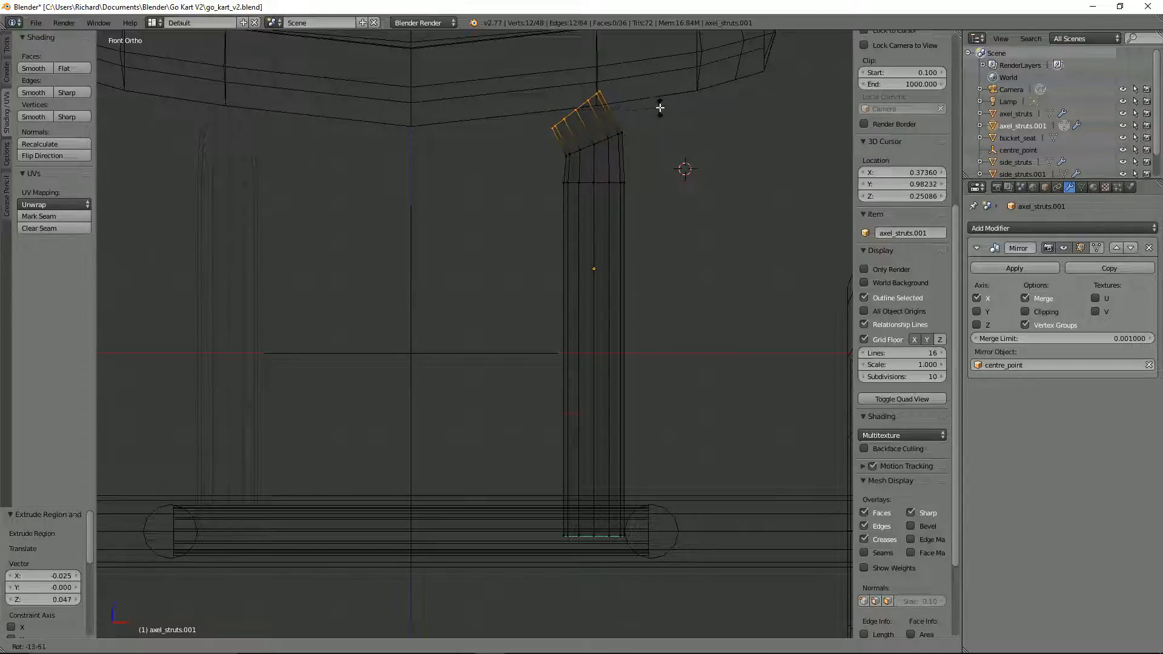
pyautogui.write('-22')
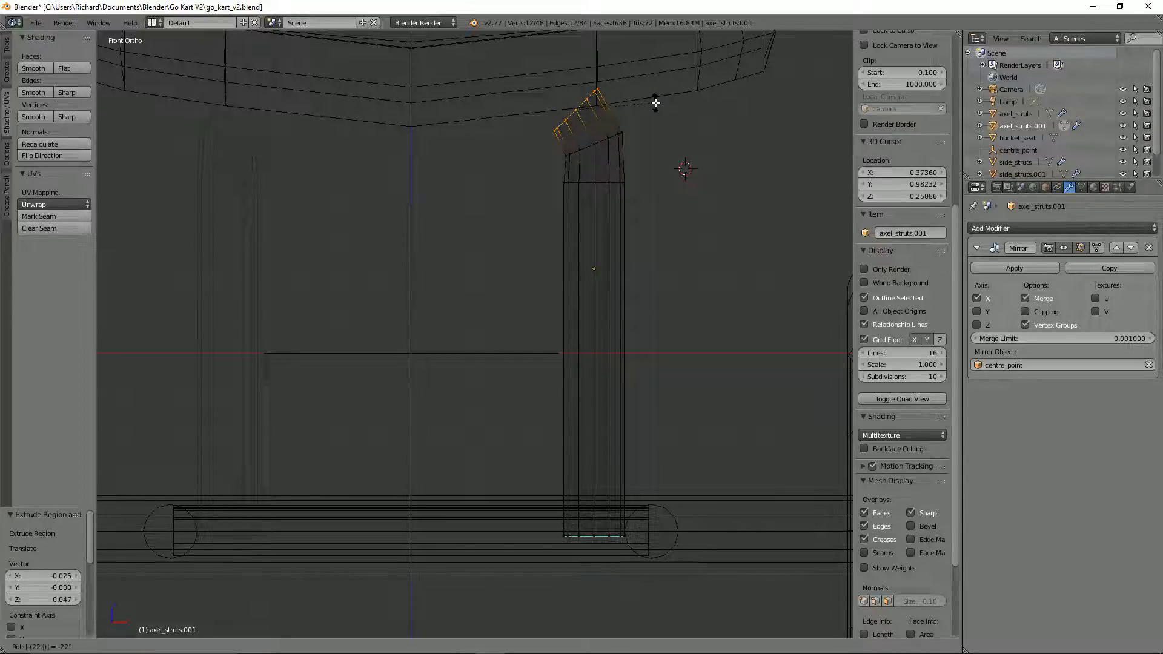
pyautogui.press('Return')
# Step: Extrude the end ring about -0.054 in X and 0.044 in Z, and rotate it by -22.5°
pyautogui.press('e')
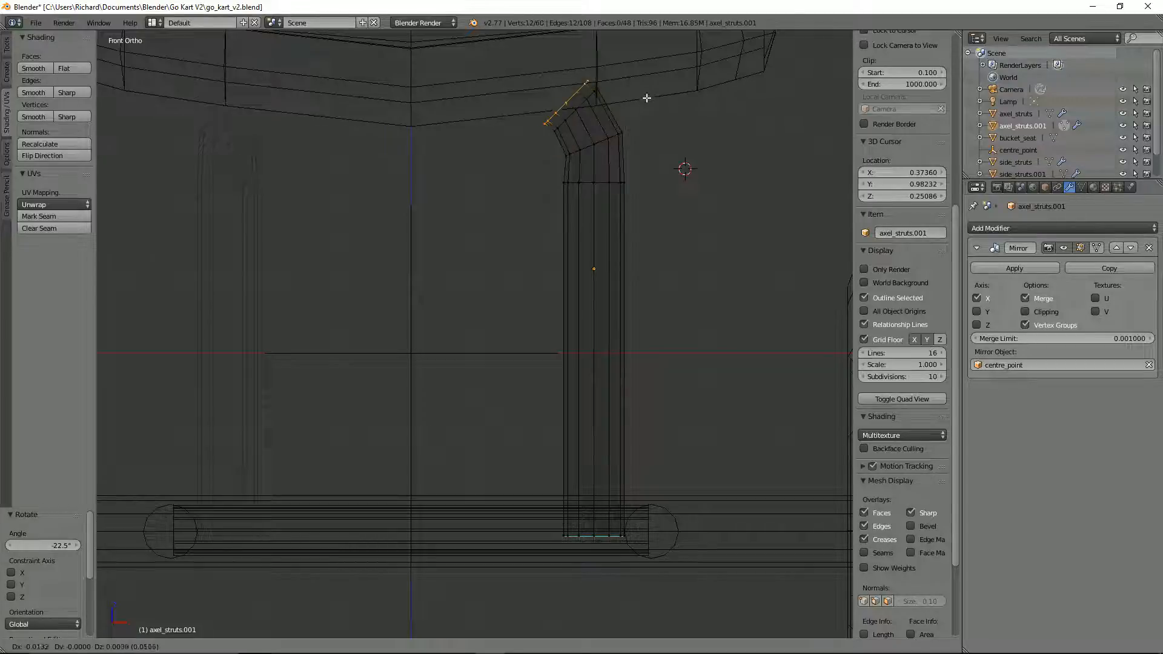
pyautogui.click(619, 75)
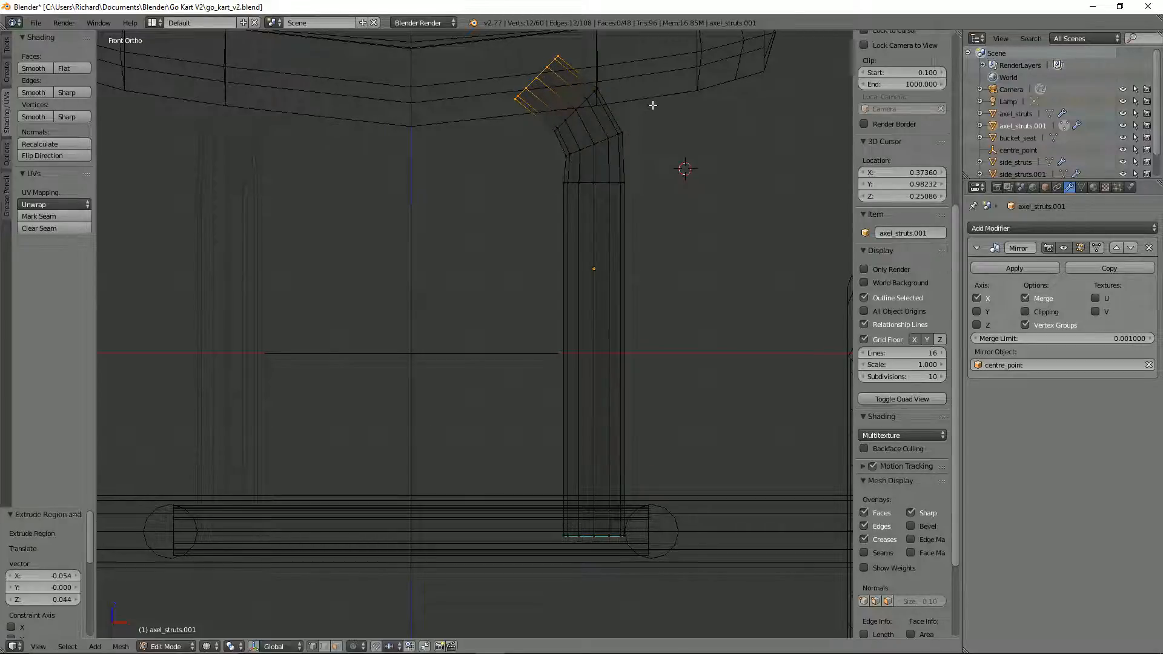
pyautogui.write('r')
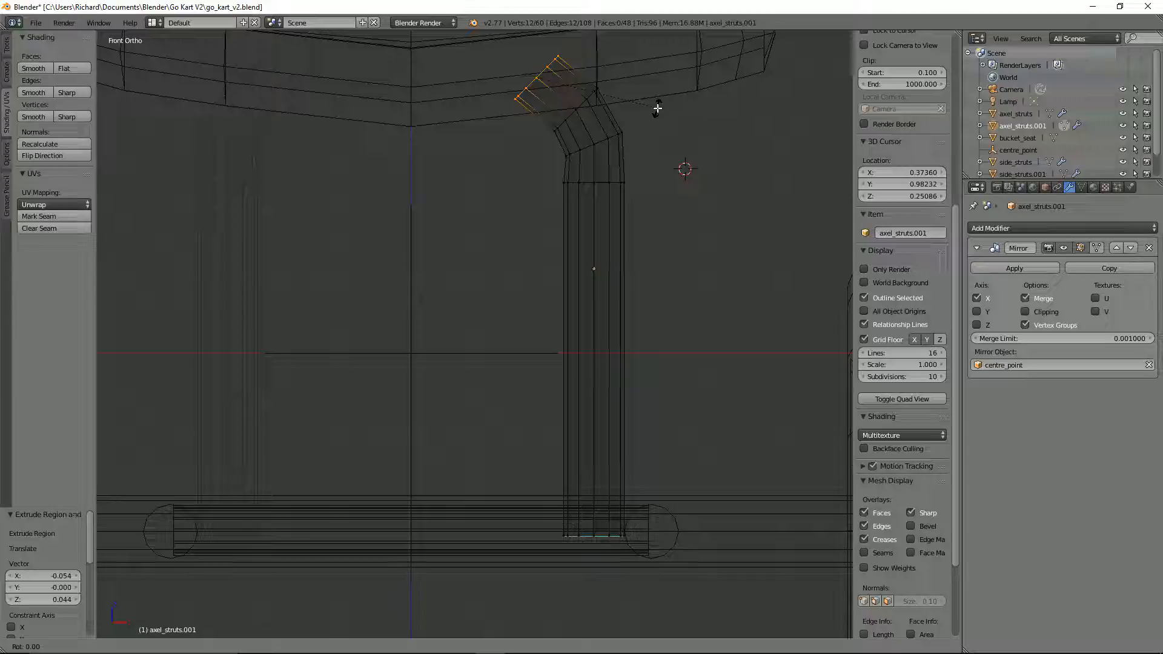
pyautogui.write('-22.5')
pyautogui.press('Return')
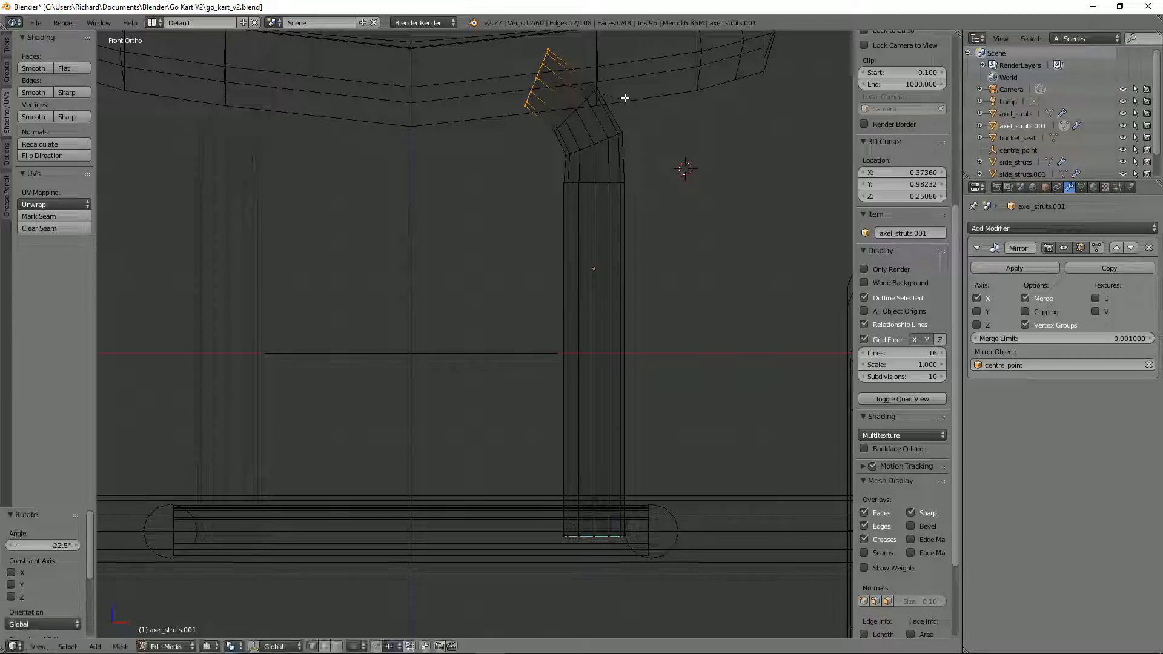
# Step: Extrude the end ring about -0.063 in X and 0.021 in Z, and rotate it by -22.5° to stand vertical
pyautogui.press('e')
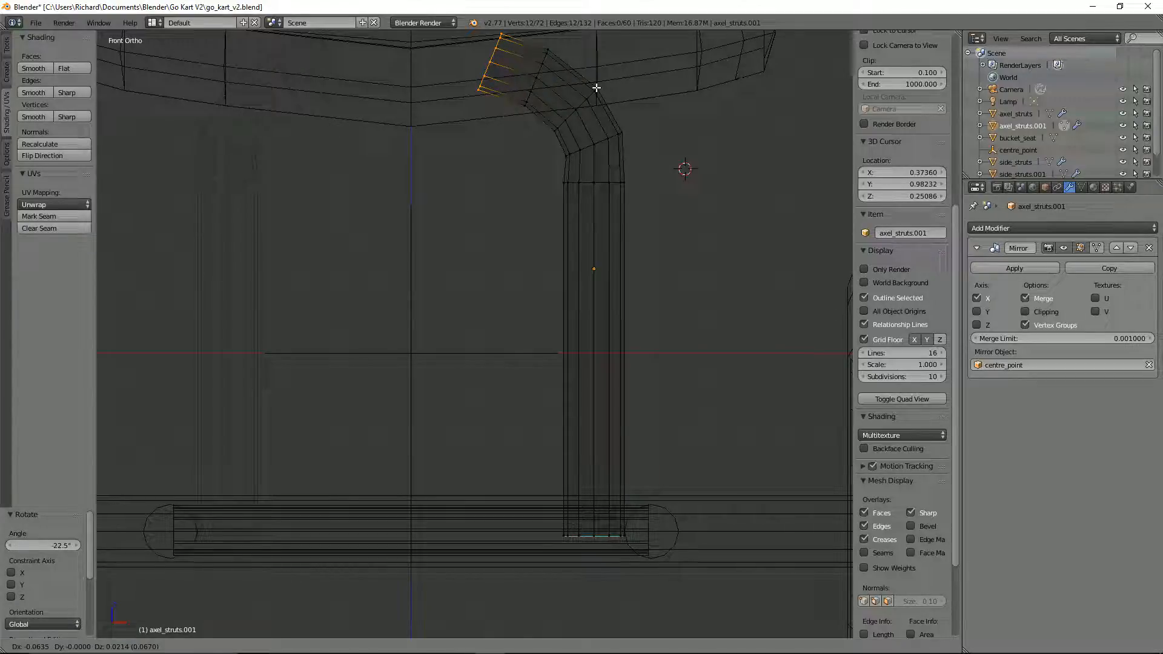
pyautogui.click(597, 88)
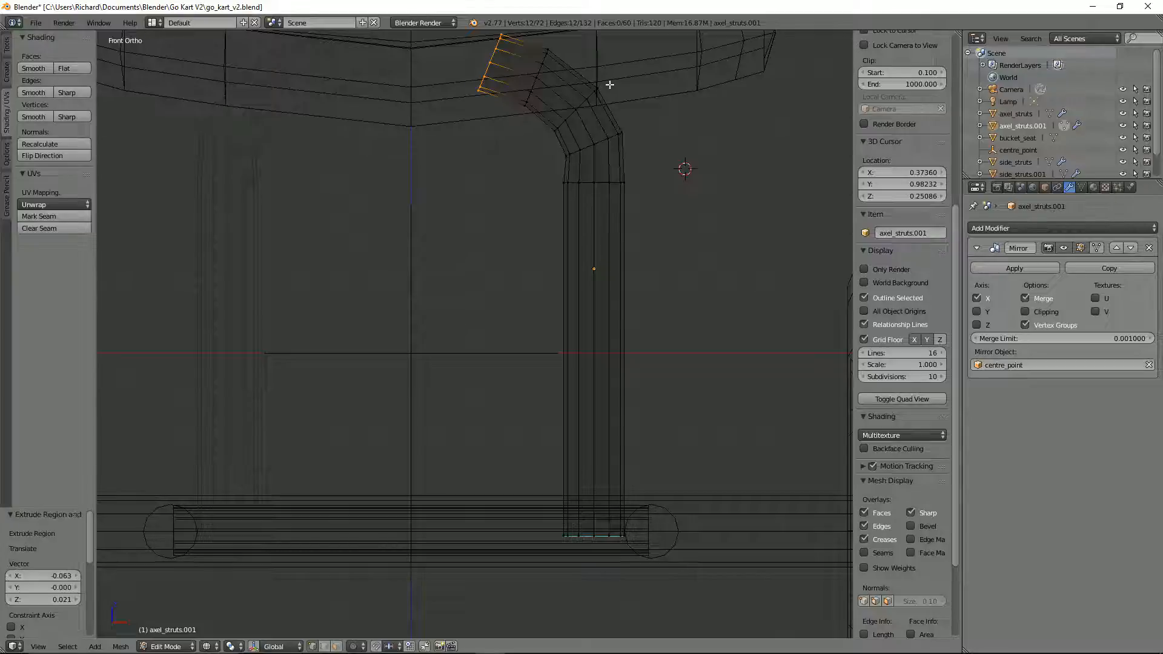
pyautogui.write('r-22.5')
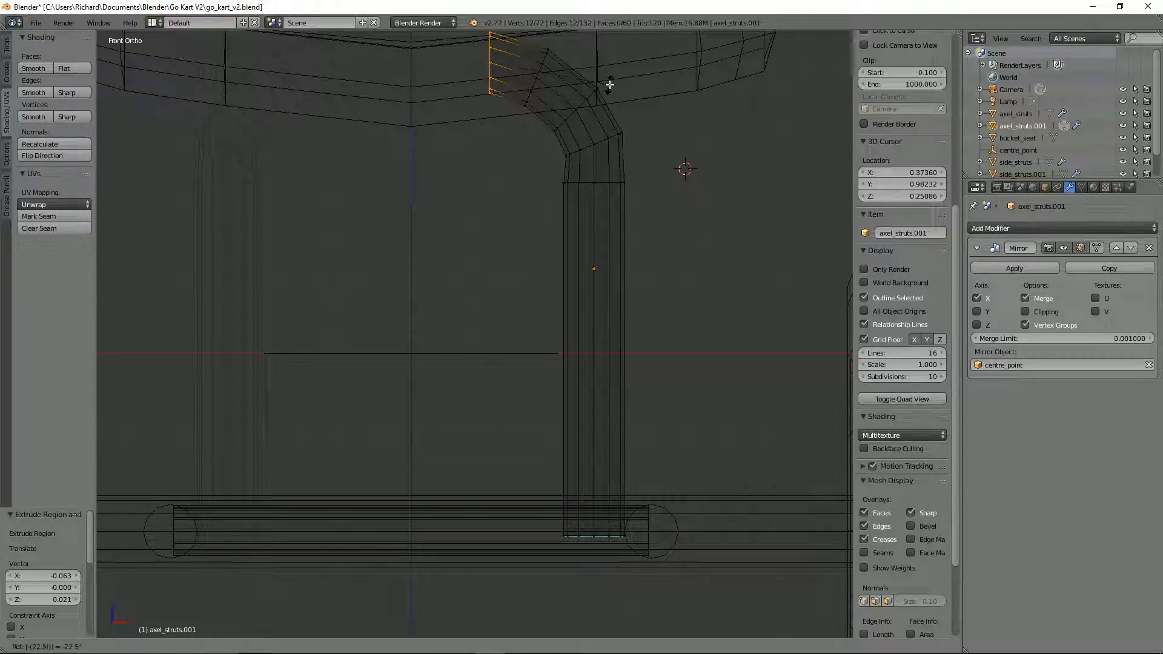
pyautogui.press('Return')
# Step: Extrude the vertical end ring about -0.081 along X and, with mirror Clipping enabled, move it onto the centre plane
pyautogui.press('e')
pyautogui.press('x')
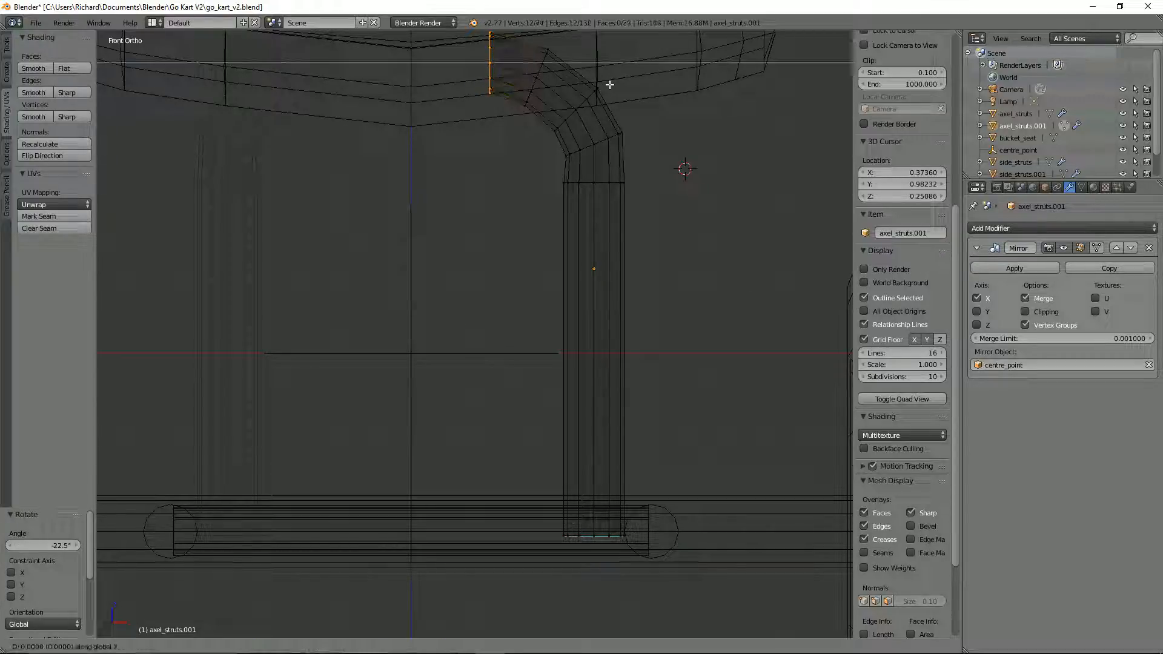
pyautogui.click(550, 74)
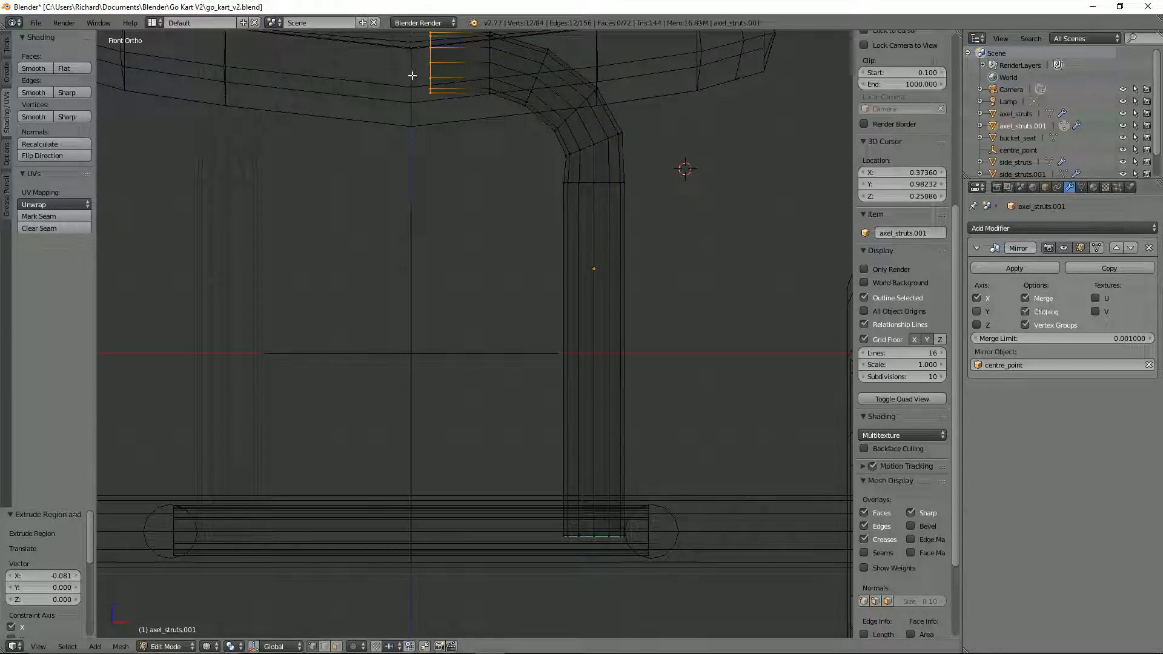
pyautogui.press('g')
pyautogui.press('x')
pyautogui.click(352, 65)
# Step: Select the edge ring in the middle of the hoop's bend and edge-slide it by a factor of about 0.107
pyautogui.scroll(-4, 483, 176)
pyautogui.press('z')
pyautogui.moveTo(482, 177)
pyautogui.mouseDown(button='middle')
pyautogui.moveTo(462, 181)
pyautogui.moveTo(534, 189)
pyautogui.mouseUp(button='middle')
pyautogui.scroll(3, 534, 190)
pyautogui.keyDown('alt'); pyautogui.rightClick(538, 179); pyautogui.keyUp('alt')
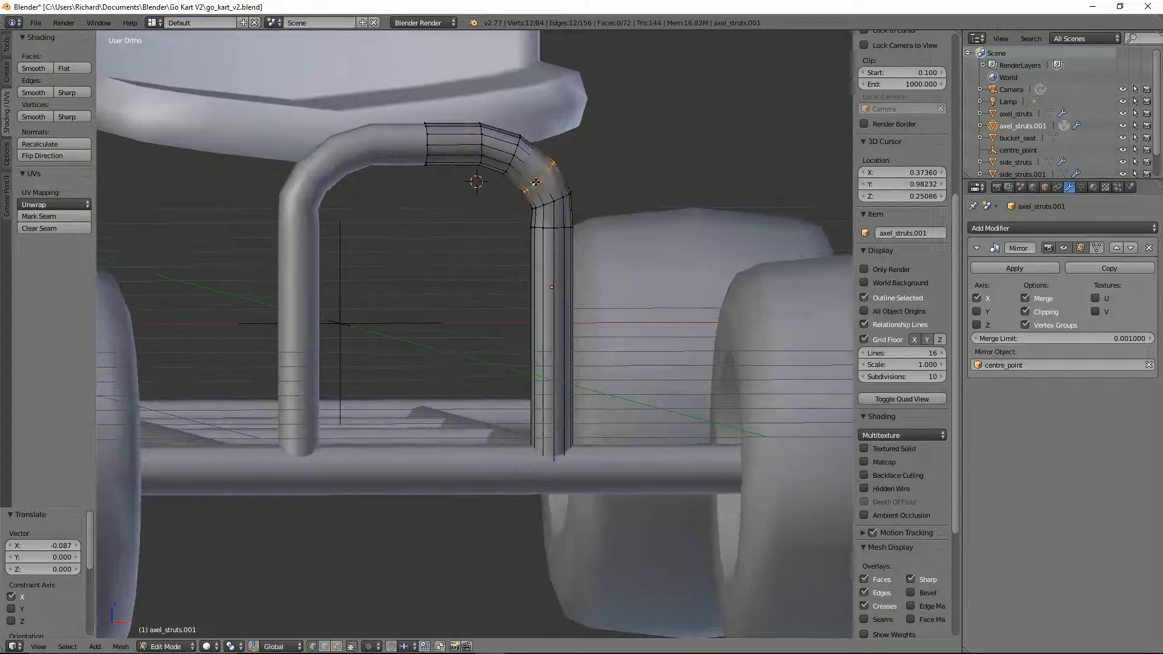
pyautogui.press('KP_1')
pyautogui.press('KP_3')
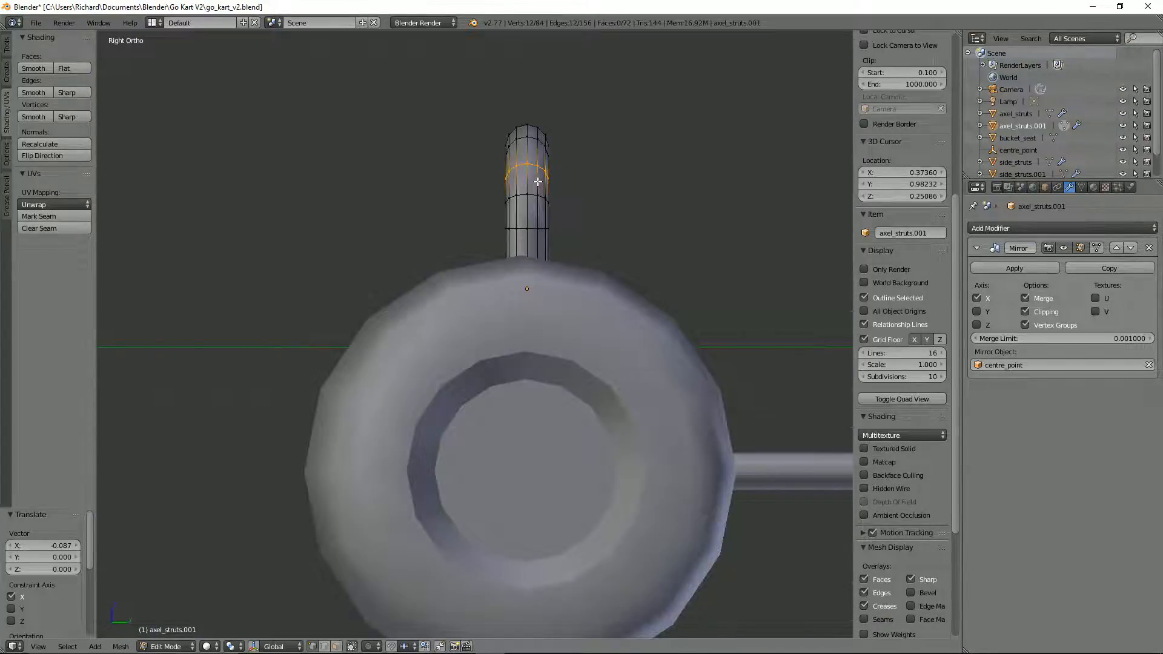
pyautogui.press('KP_1')
pyautogui.press('g')
pyautogui.press('g')
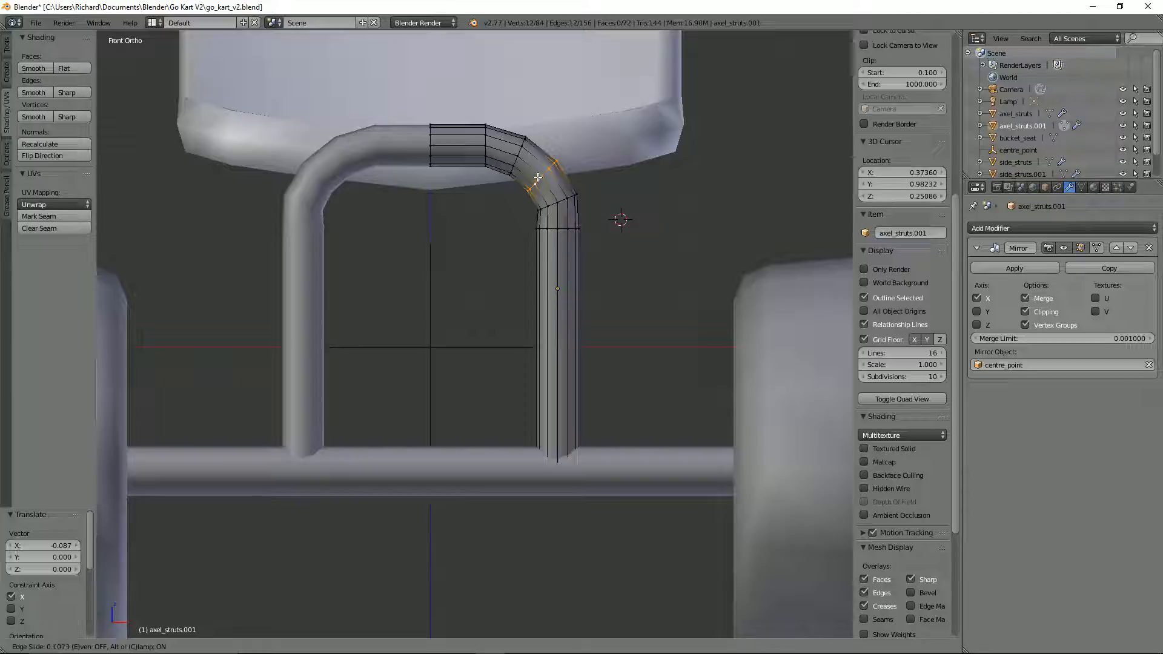
pyautogui.click(537, 177)
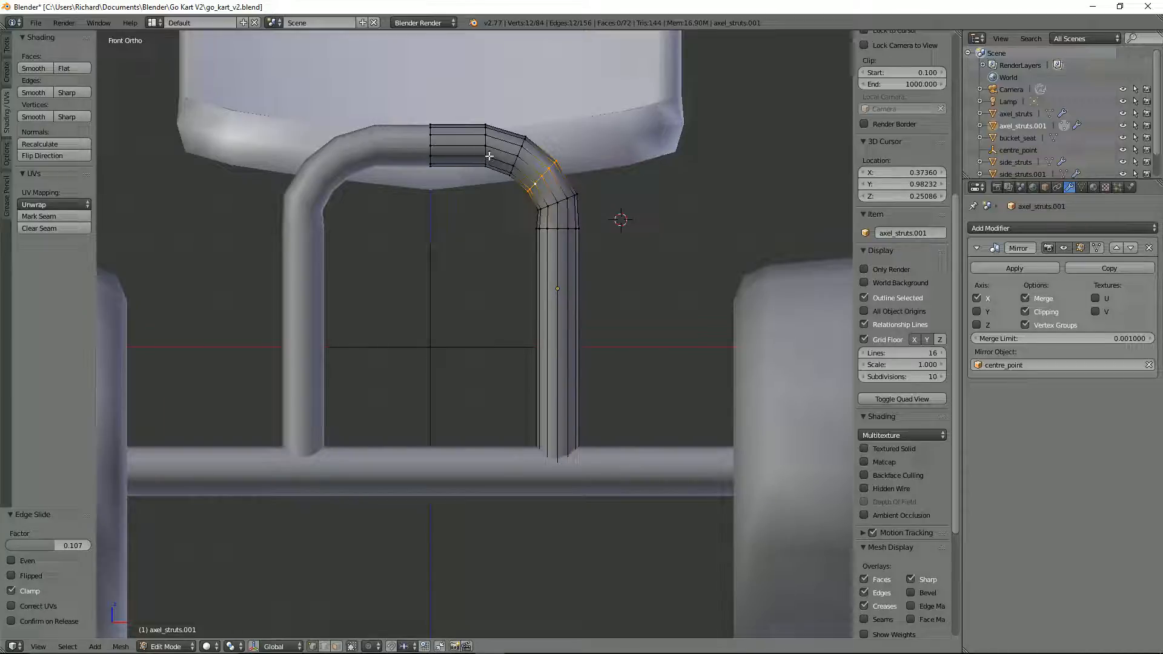
# Step: Edge-slide the ring where the flat top meets the bend by about 0.087, and the lowest tilted bend ring by about 0.069
pyautogui.keyDown('alt'); pyautogui.rightClick(485, 153); pyautogui.keyUp('alt')
pyautogui.press('g')
pyautogui.press('g')
pyautogui.click(516, 161)
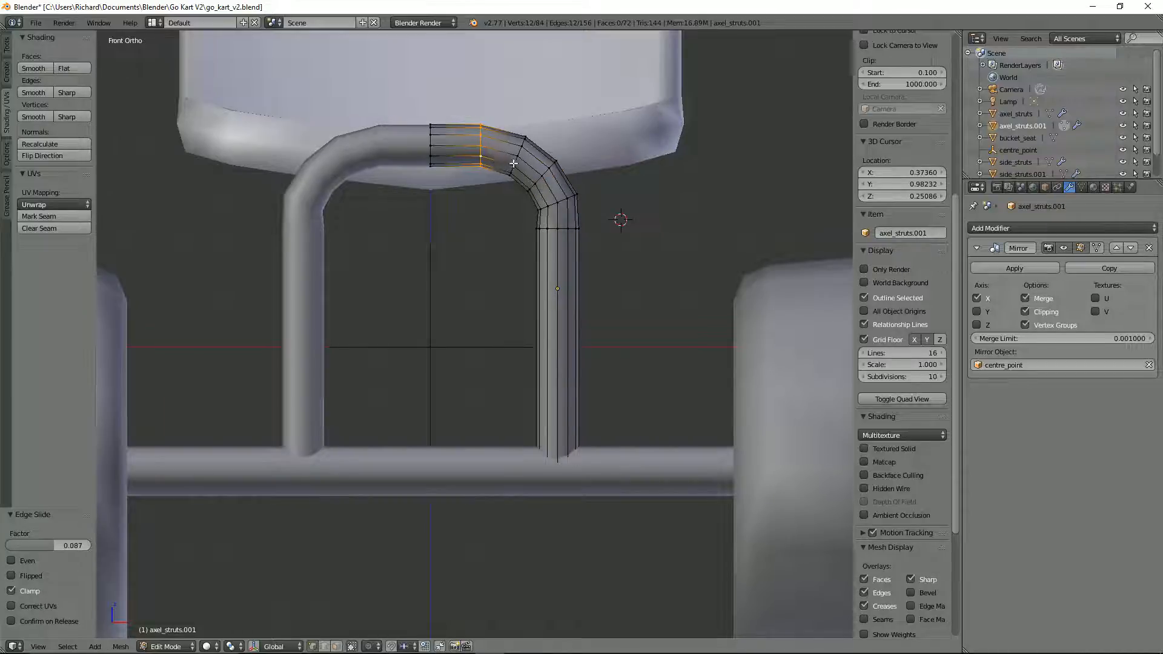
pyautogui.keyDown('alt'); pyautogui.rightClick(555, 205); pyautogui.keyUp('alt')
pyautogui.press('g')
pyautogui.press('g')
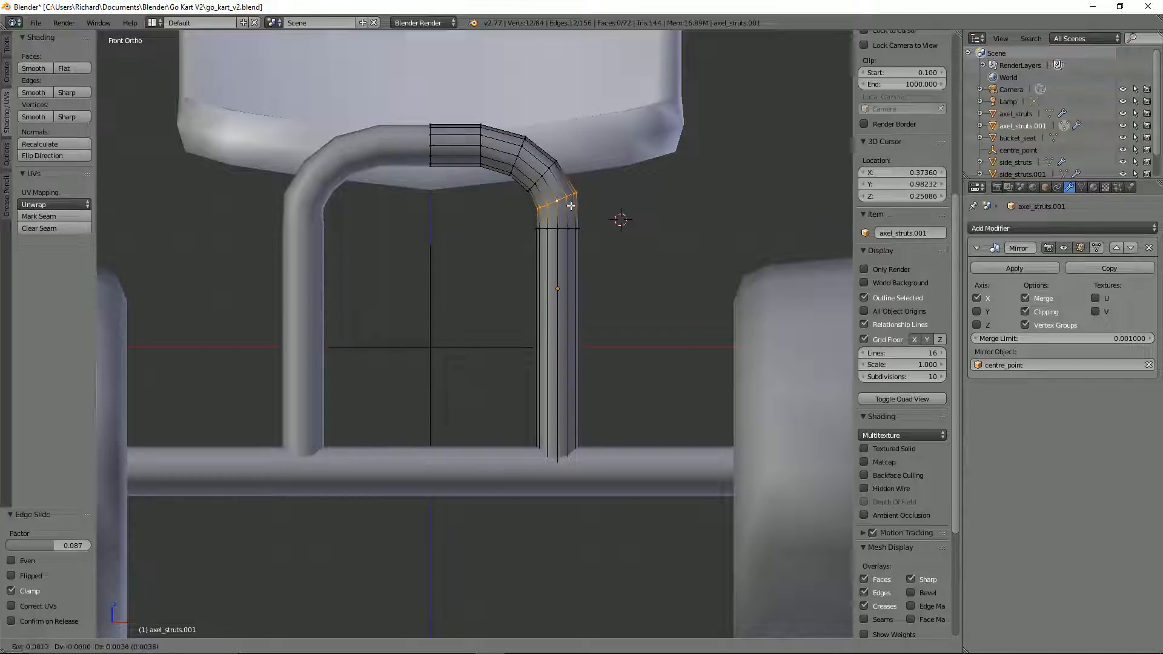
pyautogui.click(570, 203)
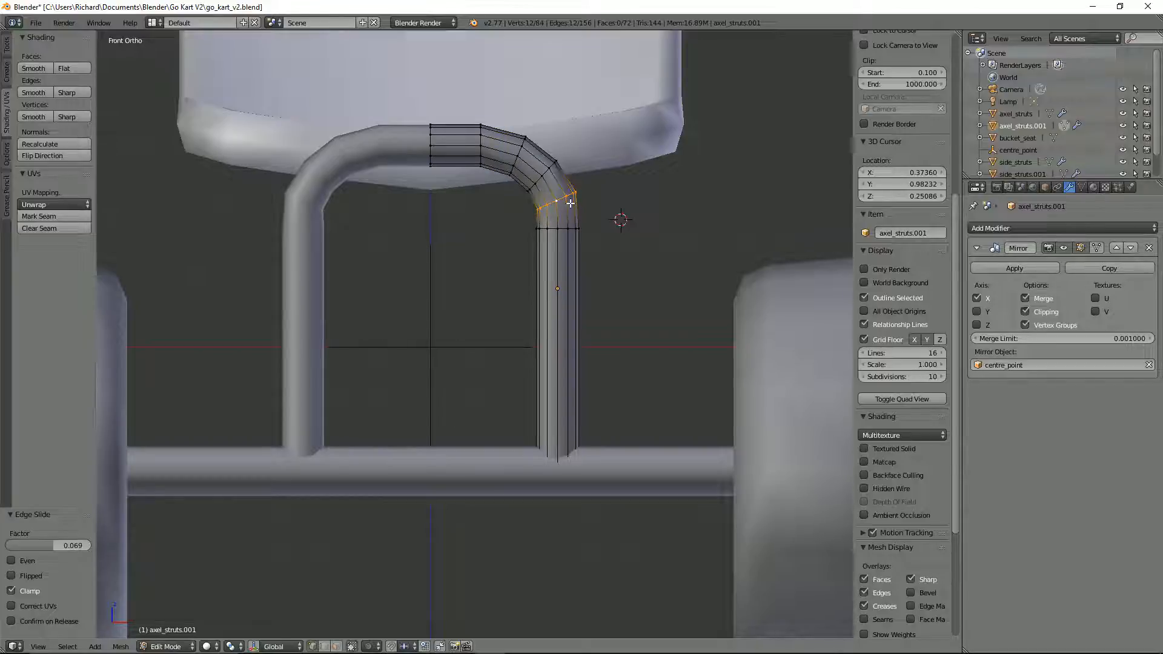
# Step: Scale the lowest tilted bend ring up to about 1.05 and return to Object Mode
pyautogui.scroll(2, 632, 209)
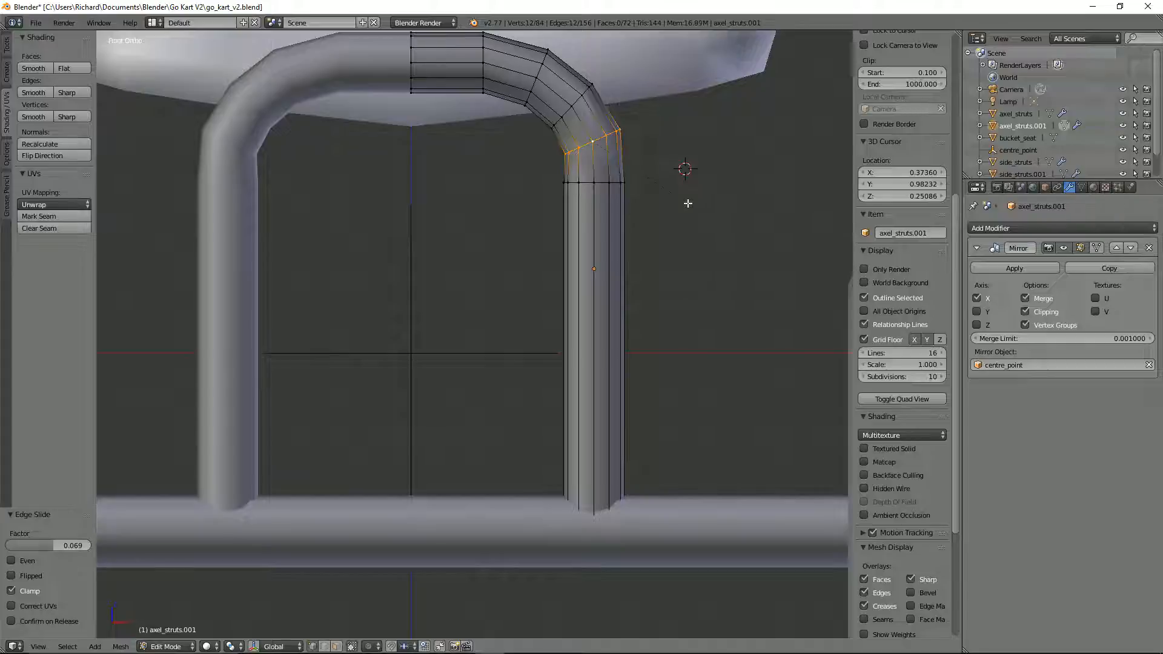
pyautogui.press('s')
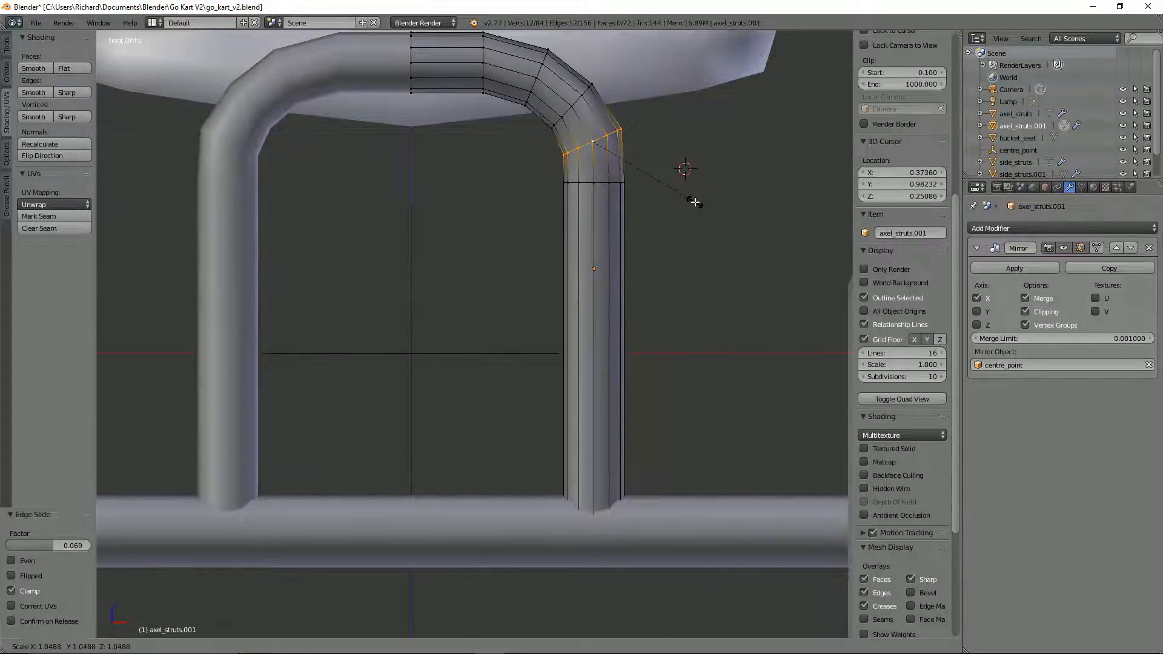
pyautogui.click(695, 202)
pyautogui.moveTo(694, 202); pyautogui.dragTo(524, 242, button='middle')
pyautogui.scroll(-2, 586, 224)
pyautogui.scroll(-4, 682, 252)
pyautogui.scroll(-2, 666, 233)
pyautogui.moveTo(735, 223); pyautogui.dragTo(688, 231, button='middle')
pyautogui.press('Tab')
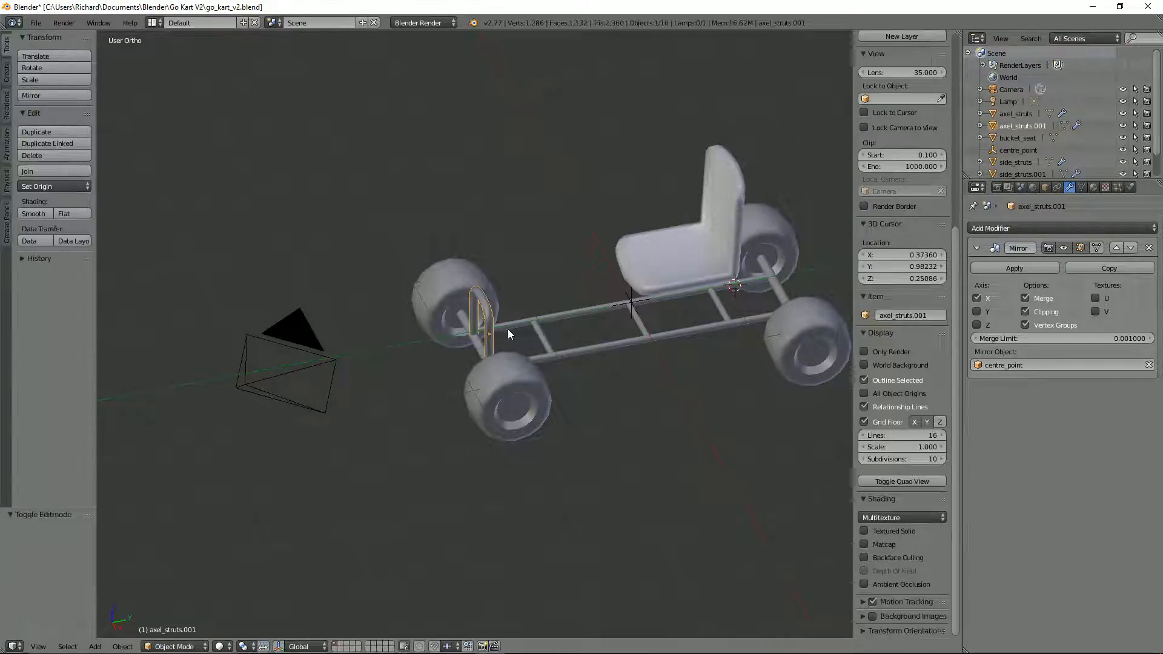
# Step: Move the hoop about 3.187 along Y to the rear axle behind the seat
pyautogui.scroll(3, 508, 333)
pyautogui.scroll(-2, 508, 331)
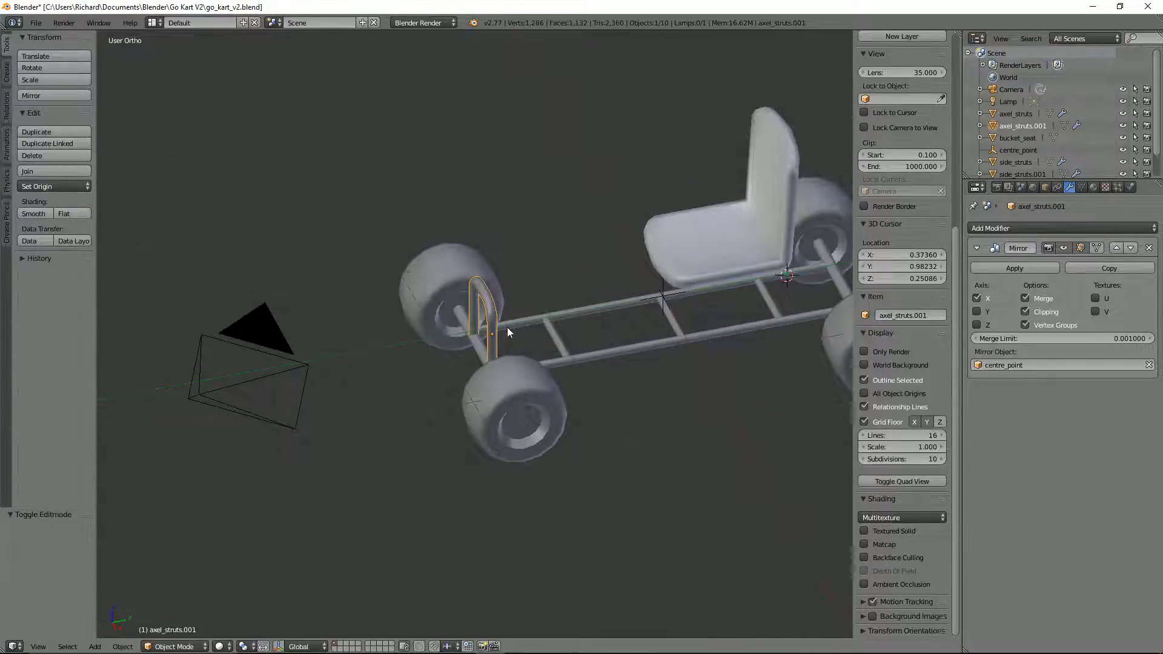
pyautogui.press('g')
pyautogui.press('y')
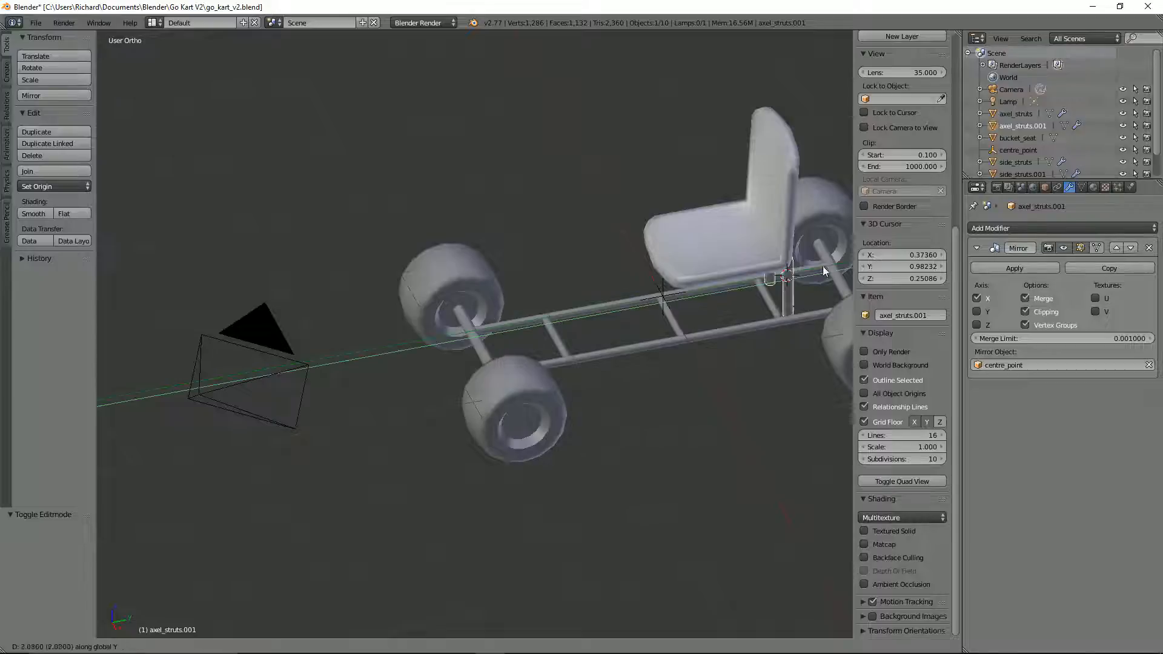
pyautogui.click(113, 255)
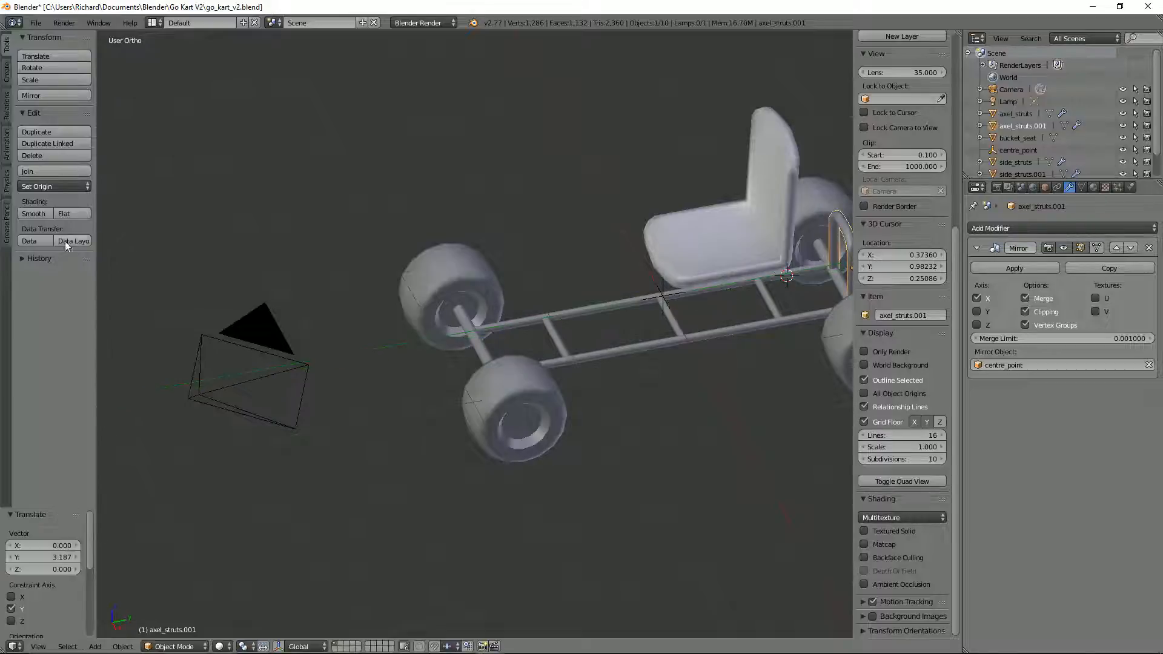
# Step: In a wireframe side view, shift the hoop about -0.004 along Y to centre it on the rear axle
pyautogui.keyDown('shift'); pyautogui.moveTo(440, 281); pyautogui.dragTo(73, 244, button='middle'); pyautogui.keyUp('shift')
pyautogui.scroll(3, 416, 263)
pyautogui.moveTo(416, 263); pyautogui.dragTo(278, 222, button='middle')
pyautogui.scroll(2, 474, 300)
pyautogui.press('KP_1')
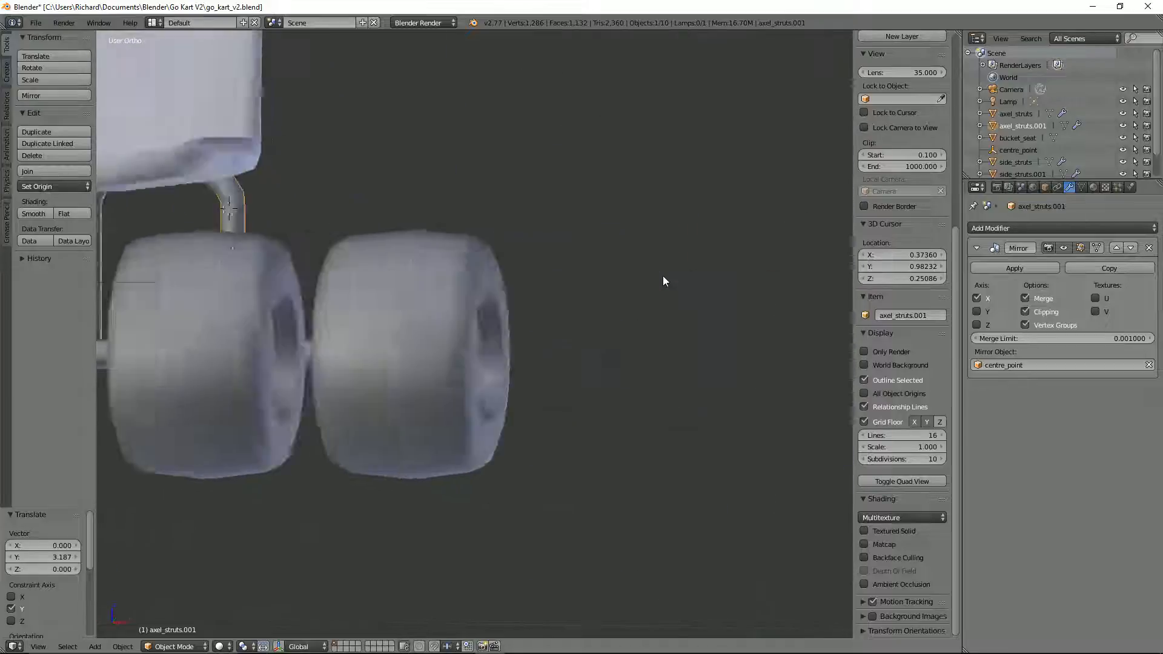
pyautogui.press('KP_3')
pyautogui.press('z')
pyautogui.scroll(5, 694, 316)
pyautogui.scroll(1, 695, 312)
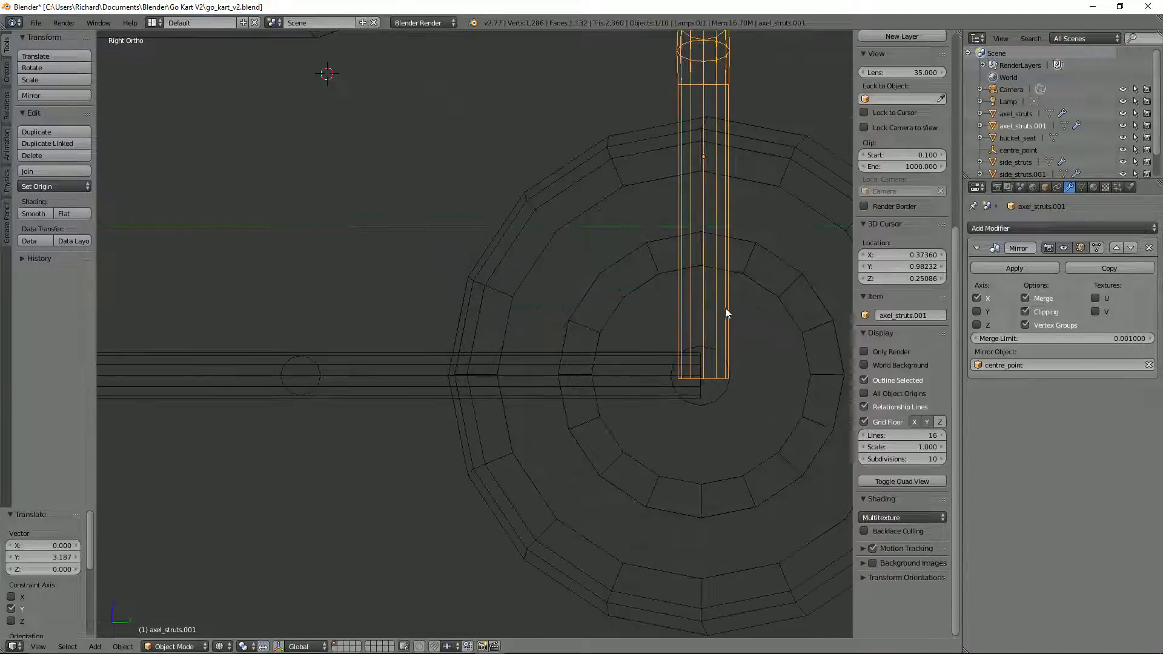
pyautogui.scroll(1, 727, 309)
pyautogui.keyDown('shift'); pyautogui.moveTo(812, 340); pyautogui.dragTo(657, 268, button='middle'); pyautogui.keyUp('shift')
pyautogui.scroll(1, 654, 266)
pyautogui.press('g')
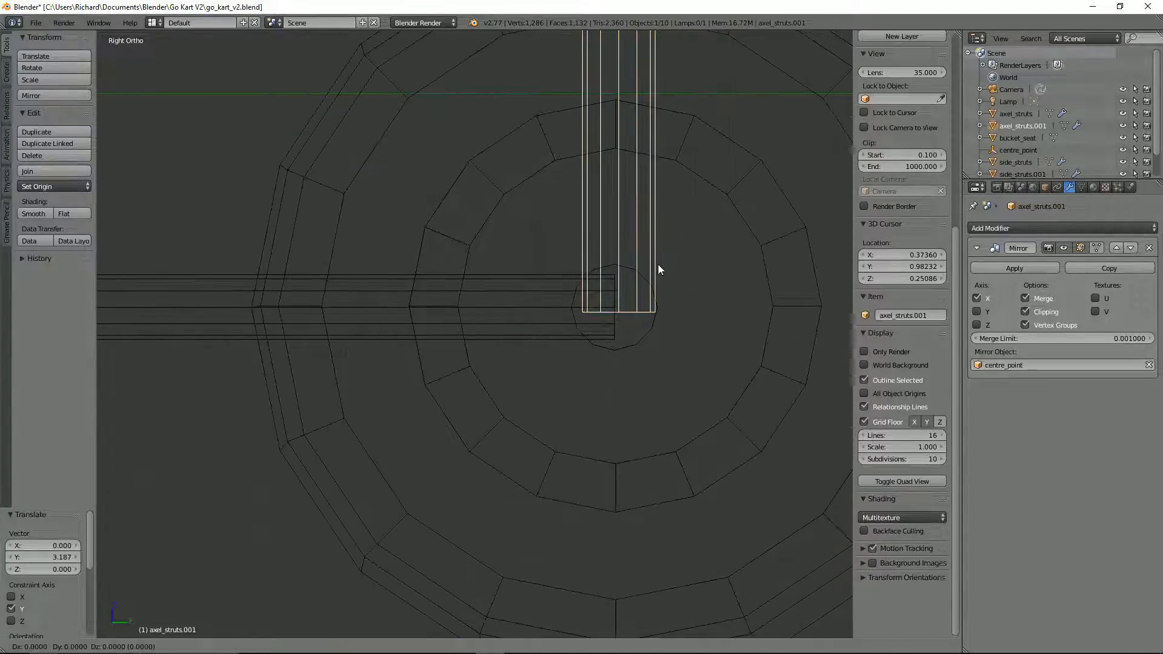
pyautogui.press('y')
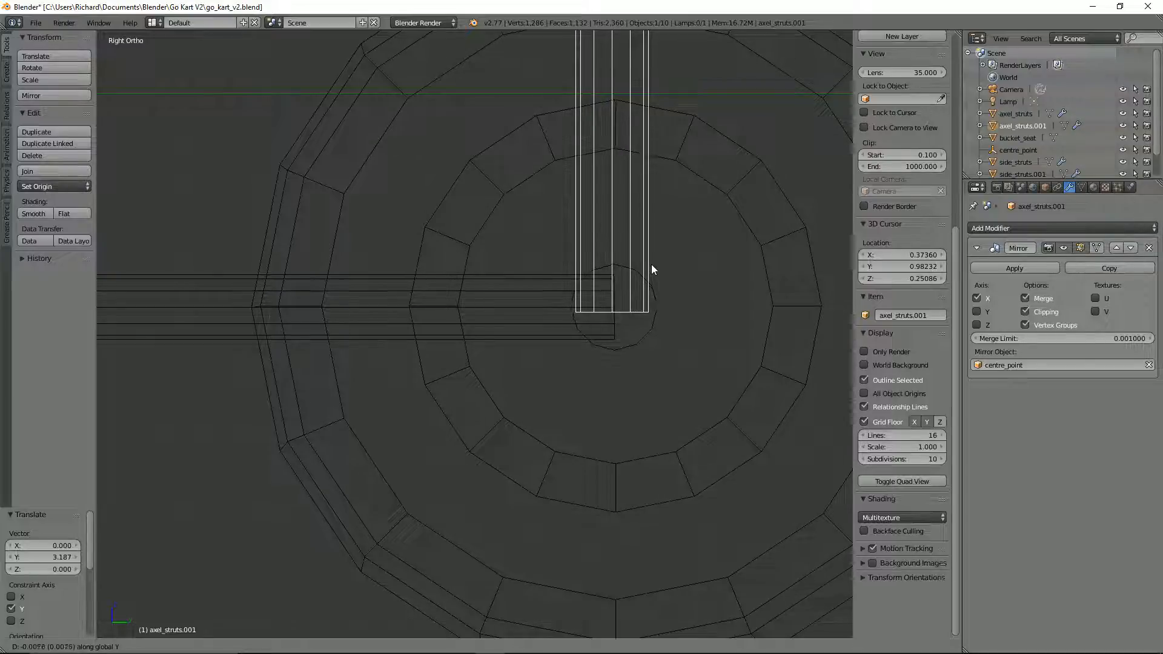
pyautogui.click(654, 264)
pyautogui.scroll(-4, 654, 263)
pyautogui.press('z')
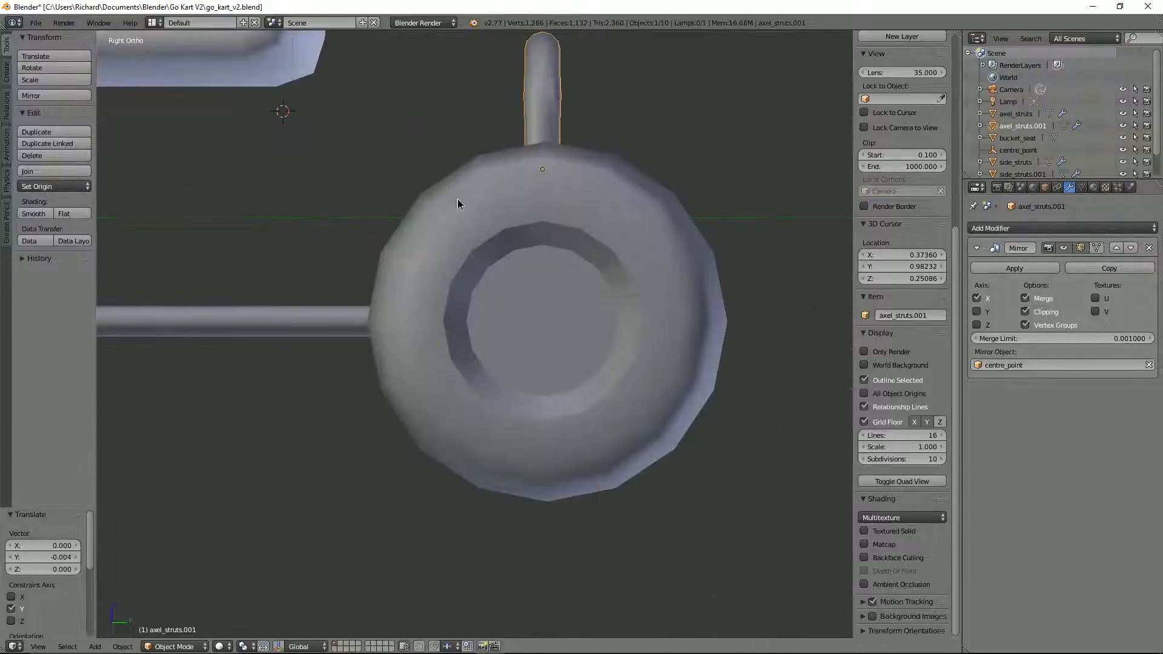
# Step: Duplicate the rear hoop and place the copy about -3.182 along Y, over the front axle
pyautogui.moveTo(457, 199); pyautogui.dragTo(481, 234, button='middle')
pyautogui.scroll(-10, 481, 234)
pyautogui.scroll(2, 407, 271)
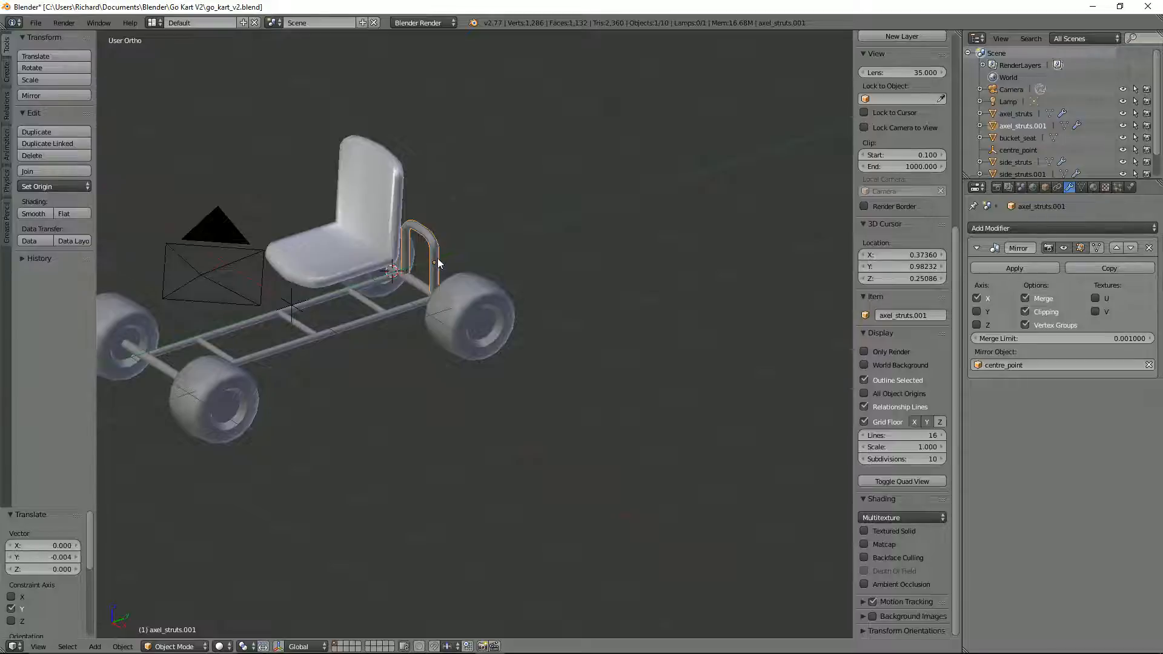
pyautogui.hotkey('shift', 'd')
pyautogui.press('y')
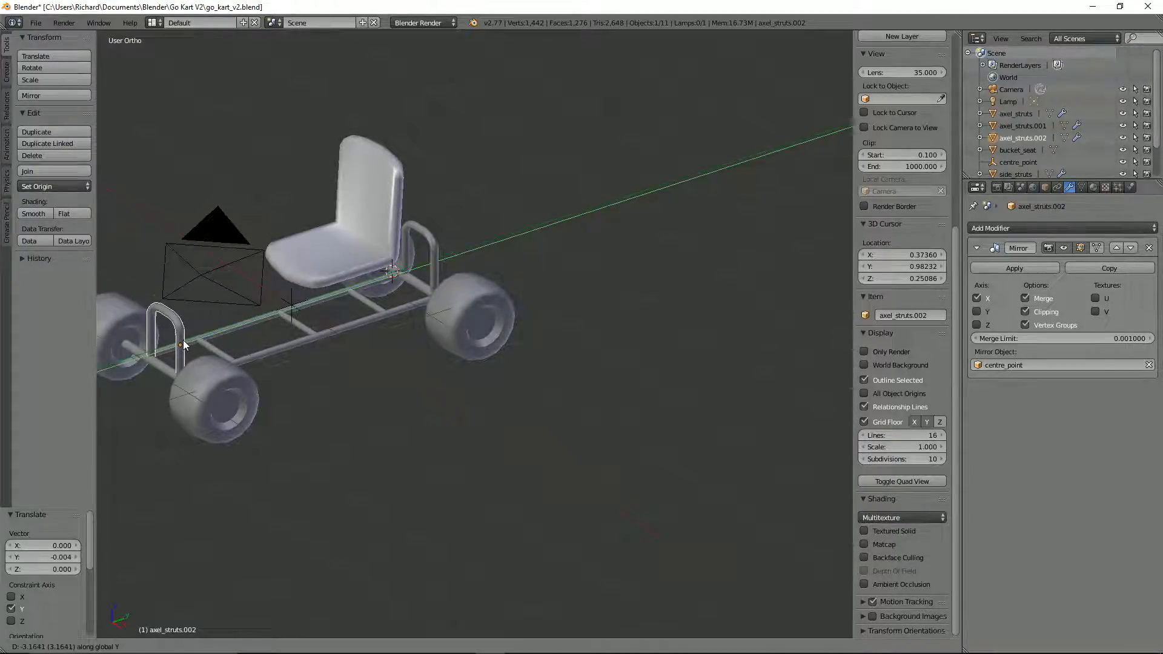
pyautogui.click(180, 339)
# Step: Examine the duplicated hoop's alignment with the front axle in wireframe side and front views
pyautogui.scroll(2, 180, 339)
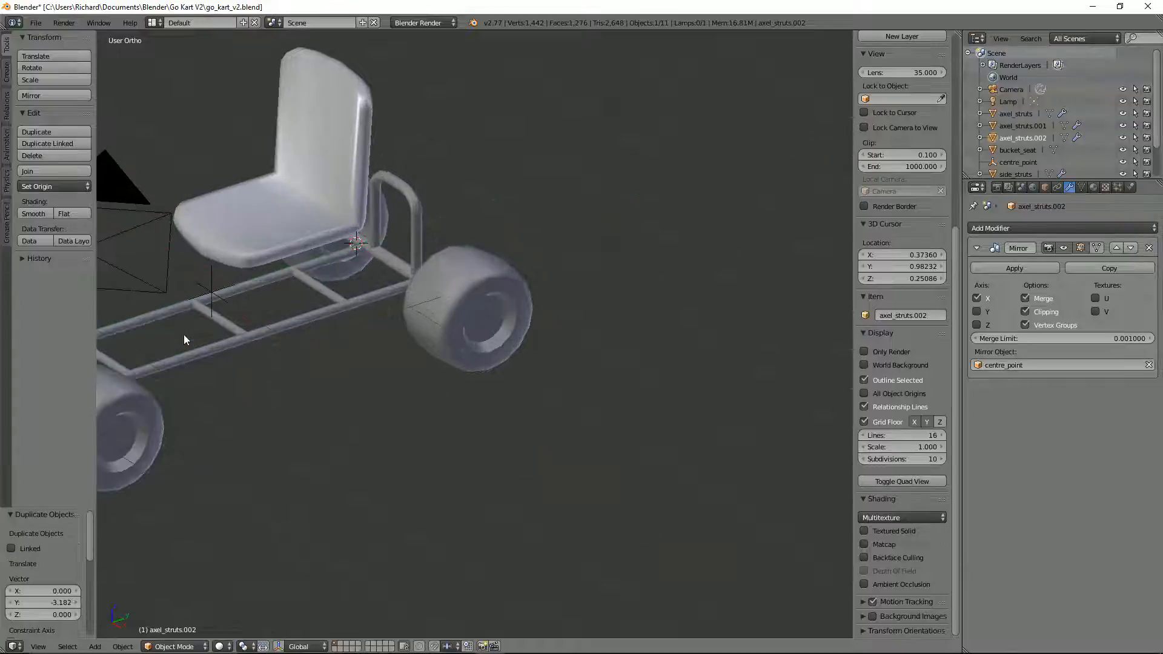
pyautogui.press('KP_3')
pyautogui.scroll(2, 402, 280)
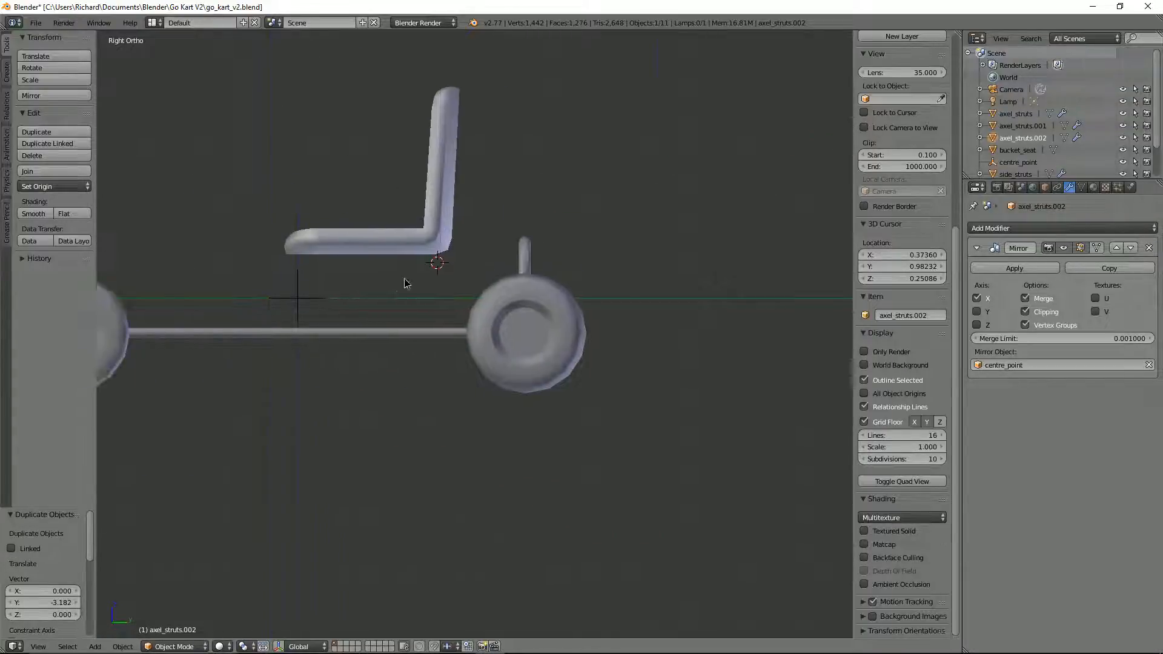
pyautogui.scroll(1, 654, 267)
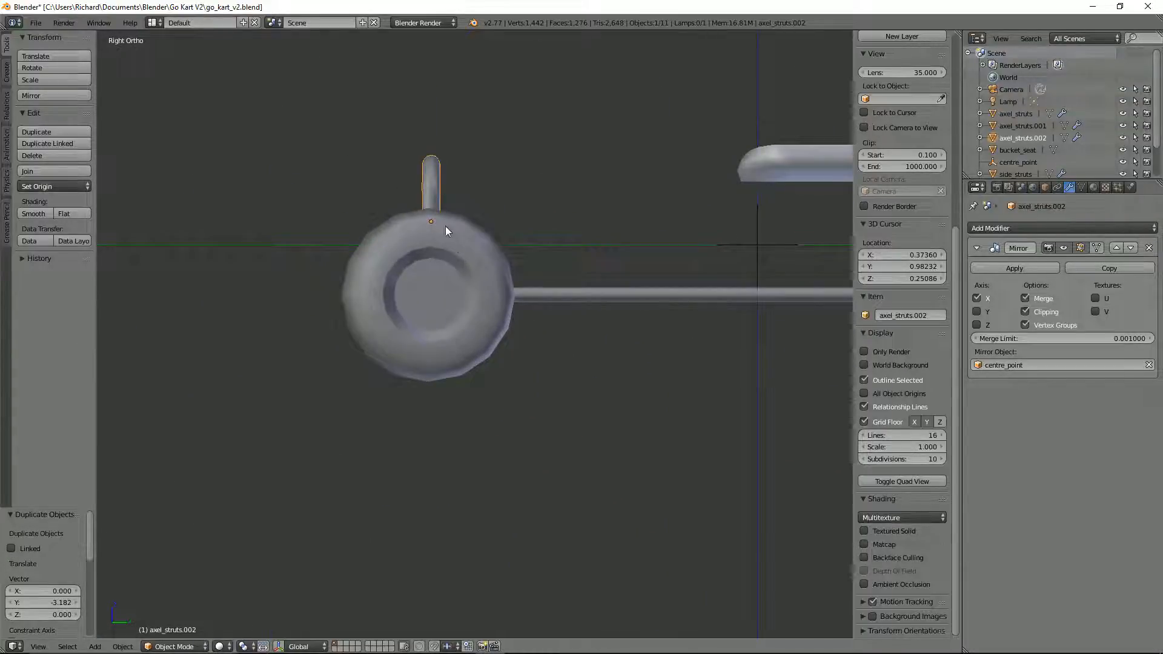
pyautogui.scroll(1, 446, 227)
pyautogui.press('Tab')
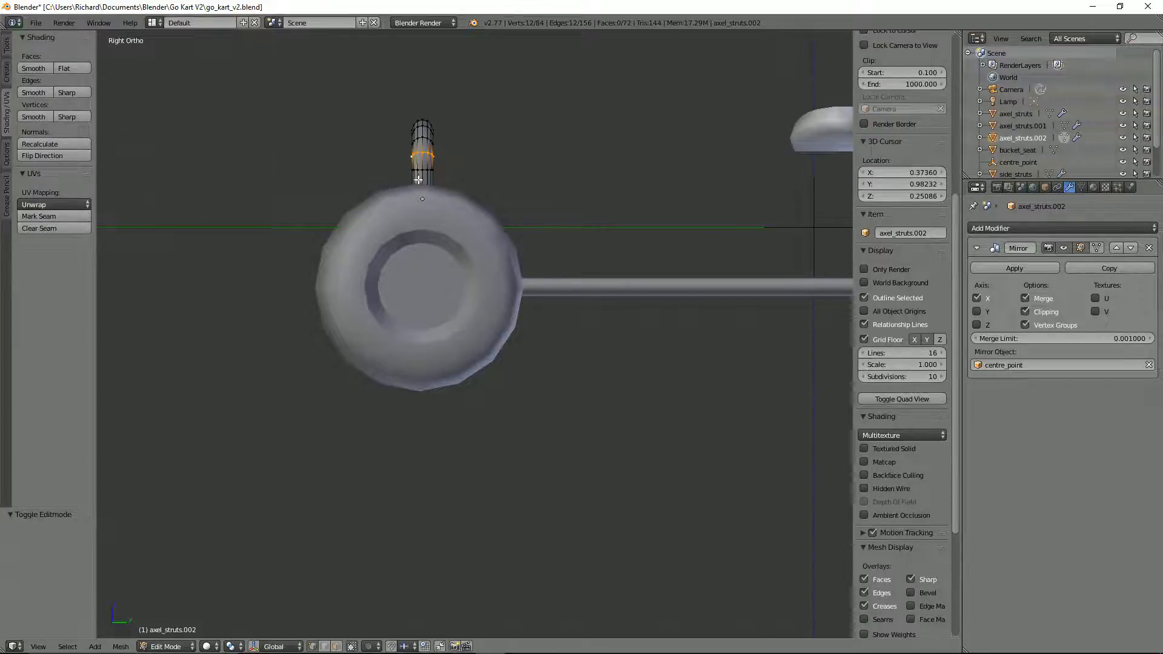
pyautogui.press('z')
pyautogui.scroll(2, 426, 259)
pyautogui.press('Tab')
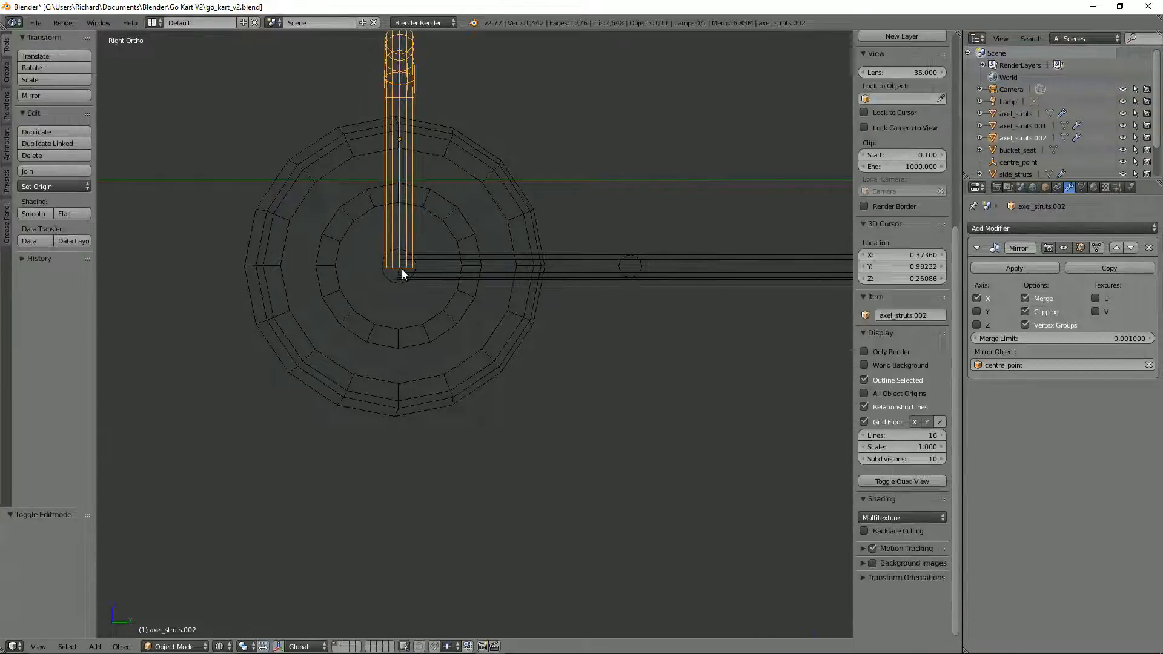
pyautogui.press('KP_1')
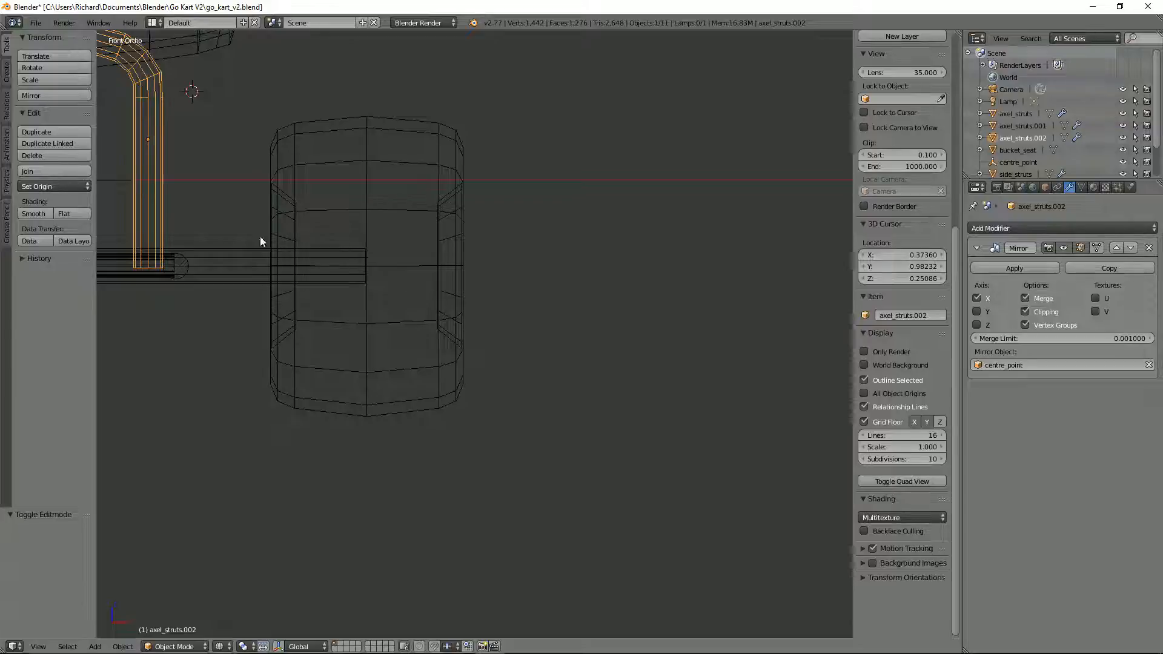
pyautogui.scroll(-3, 260, 241)
# Step: Snap the 3D cursor to the world centre
pyautogui.hotkey('shift', 's')
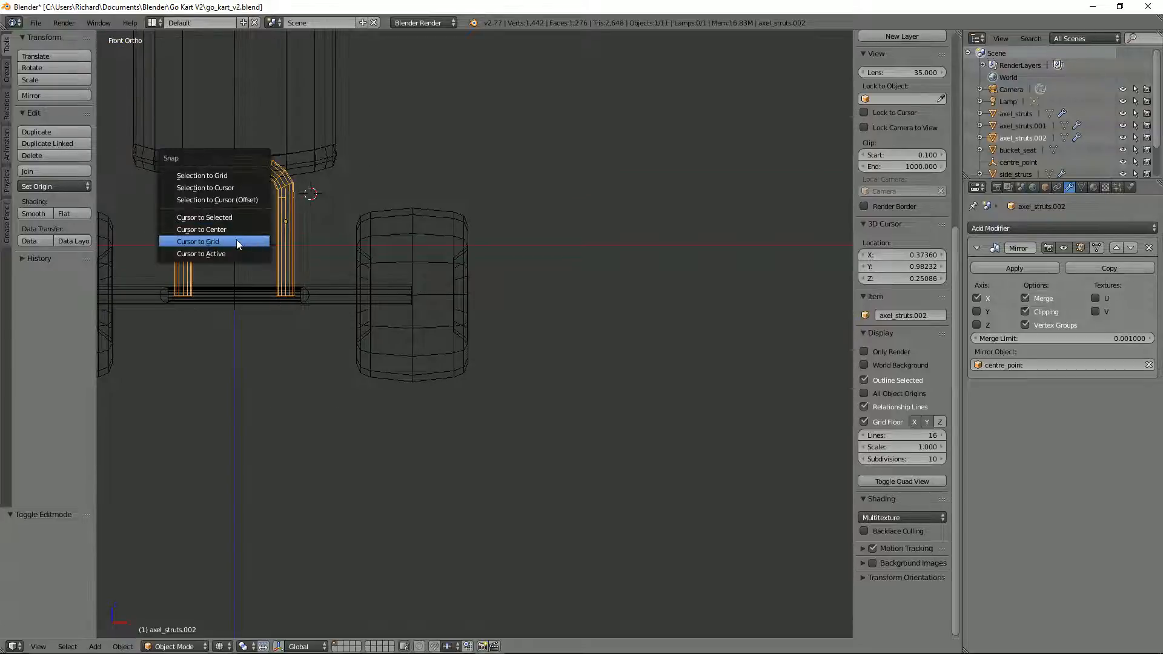
pyautogui.click(233, 229)
pyautogui.scroll(1, 230, 296)
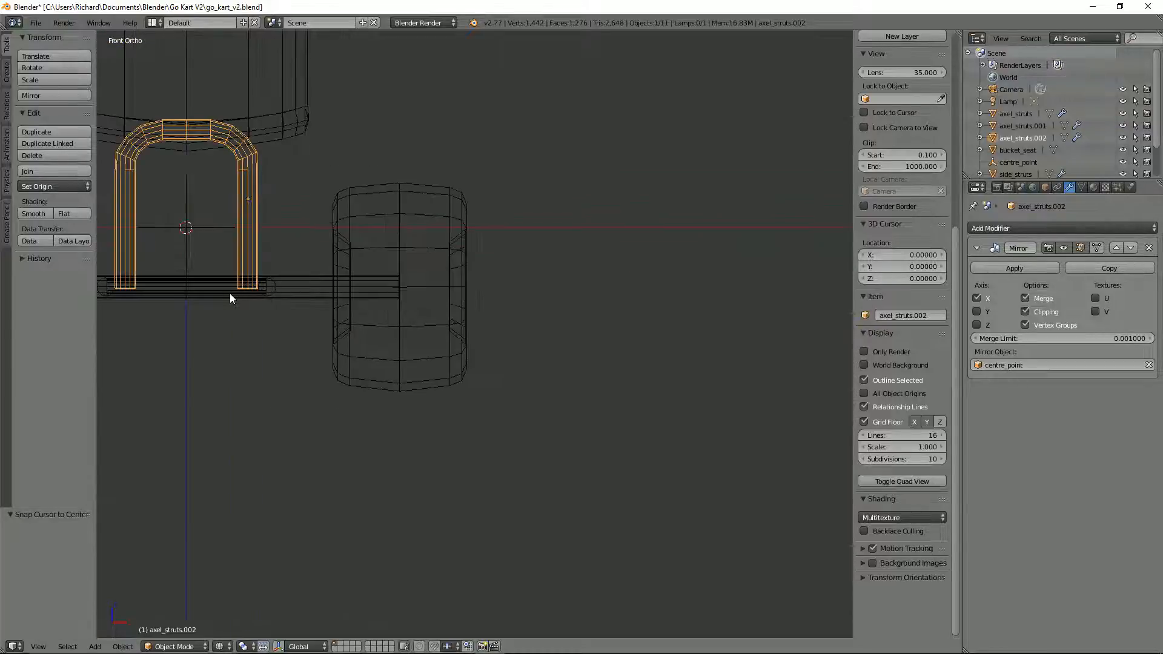
pyautogui.keyDown('alt'); pyautogui.rightClick(186, 284); pyautogui.keyUp('alt')
pyautogui.press('Tab')
pyautogui.press('Tab')
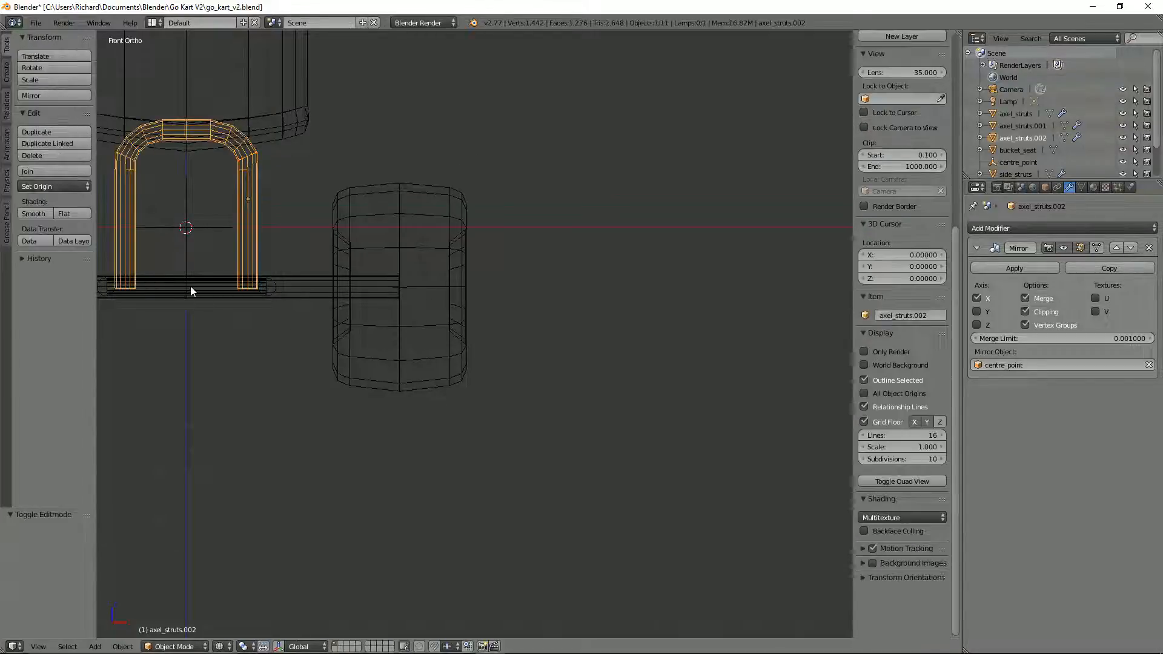
pyautogui.rightClick(190, 285)
pyautogui.press('Tab')
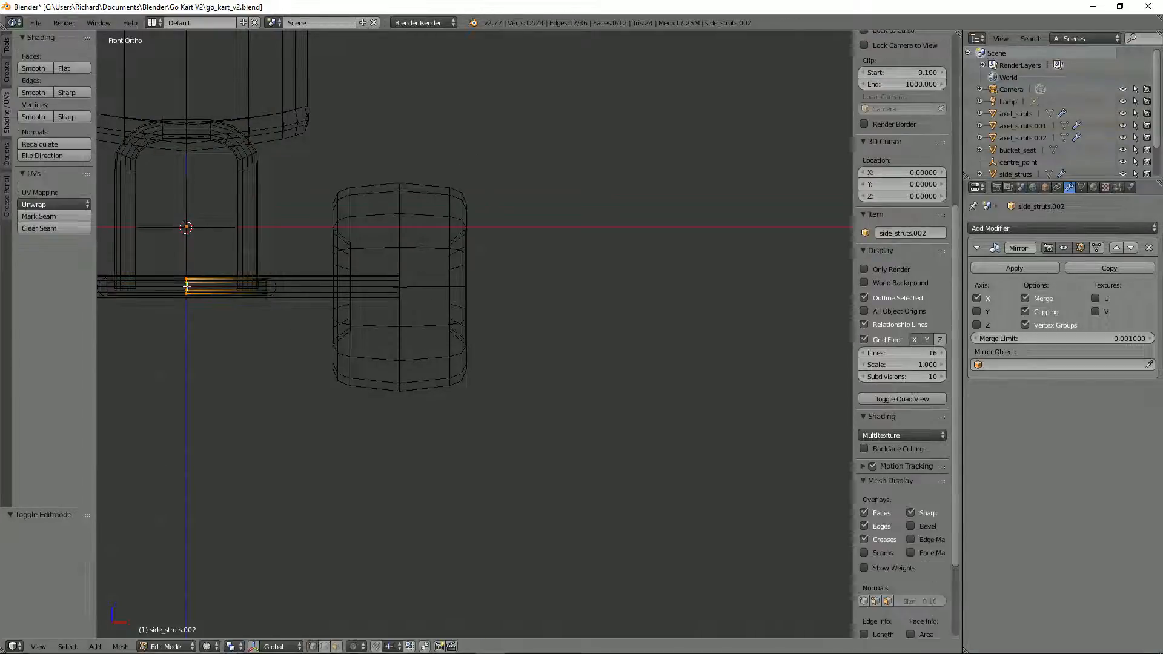
pyautogui.moveTo(185, 286); pyautogui.dragTo(189, 344, button='middle')
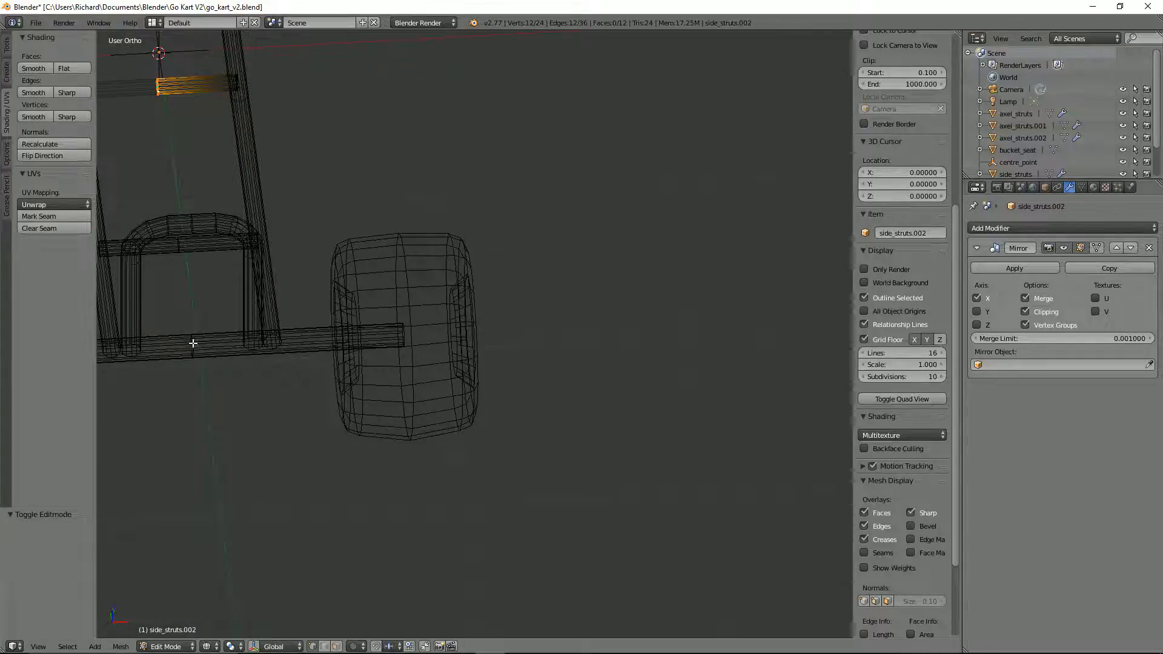
pyautogui.press('Tab')
# Step: Select the linked geometry of the front axle strut and snap the 3D cursor to that selection
pyautogui.rightClick(192, 343)
pyautogui.press('Tab')
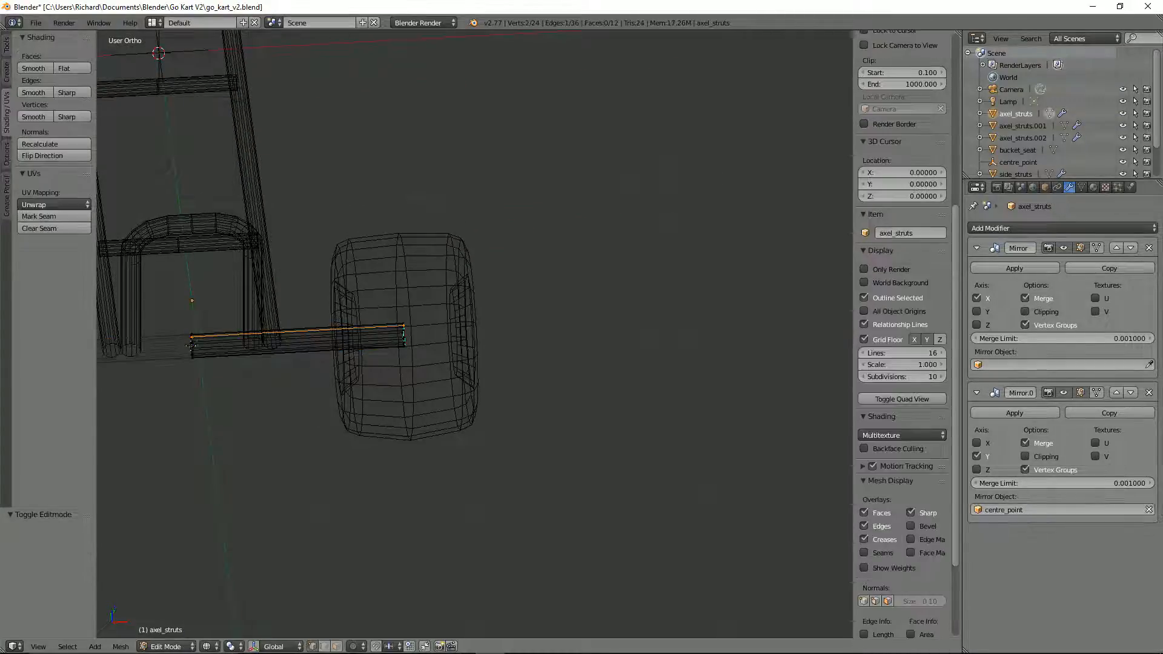
pyautogui.hotkey('ctrl', 'l')
pyautogui.hotkey('shift', 's')
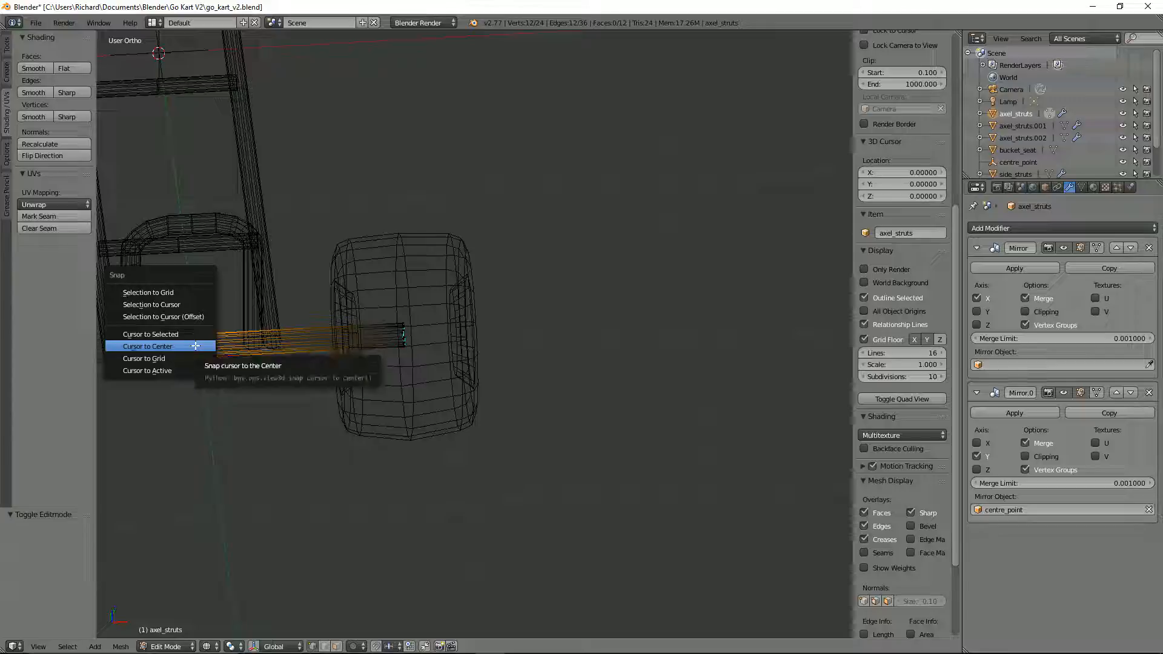
pyautogui.click(194, 344)
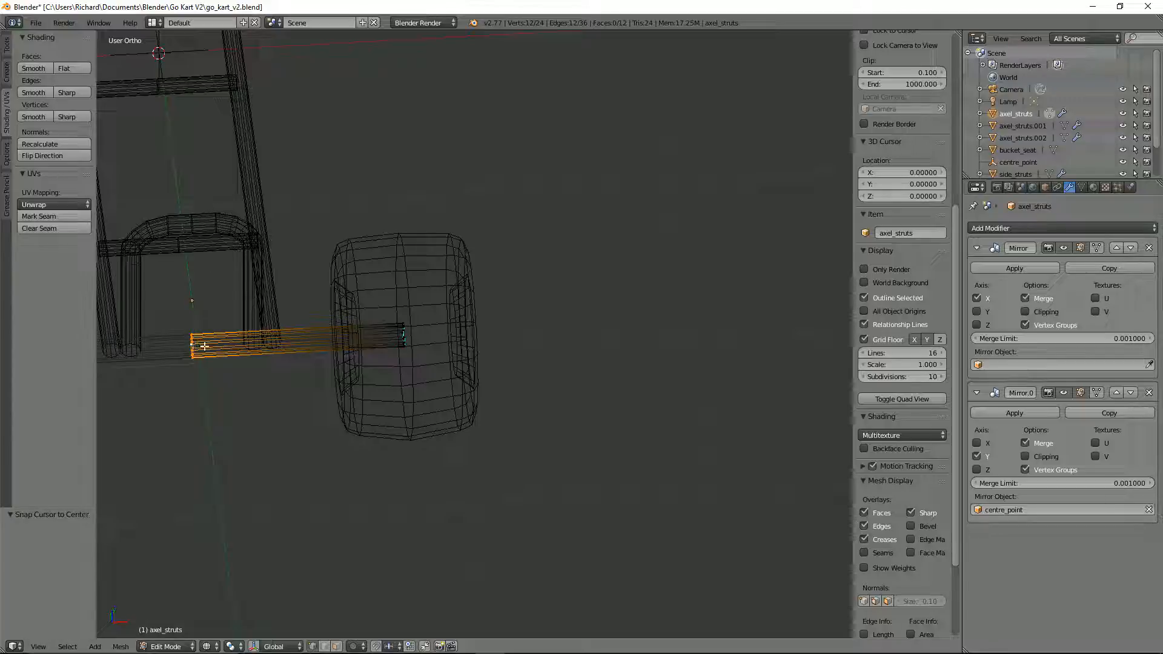
pyautogui.hotkey('shift', 's')
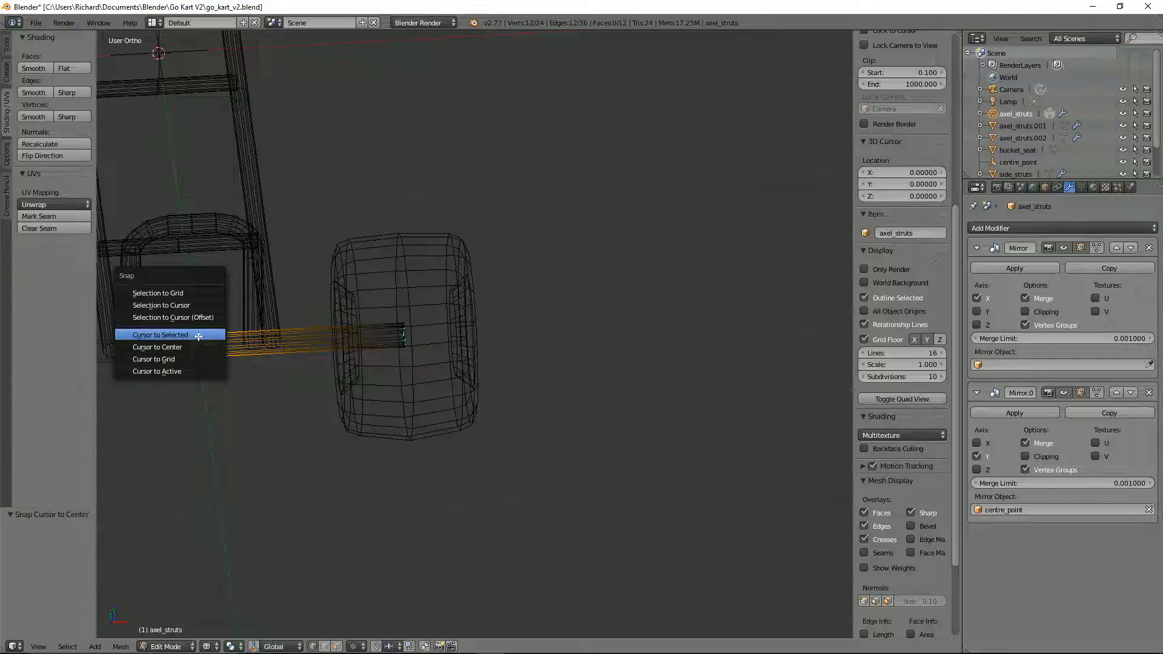
pyautogui.click(196, 338)
pyautogui.press('KP_3')
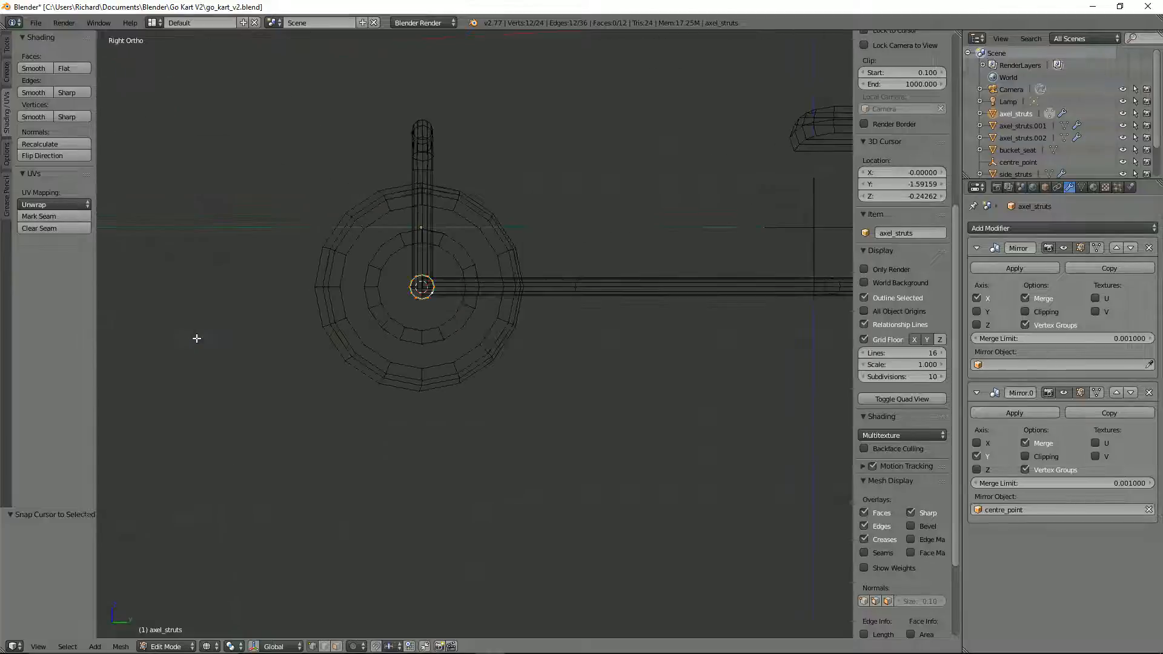
pyautogui.press('Tab')
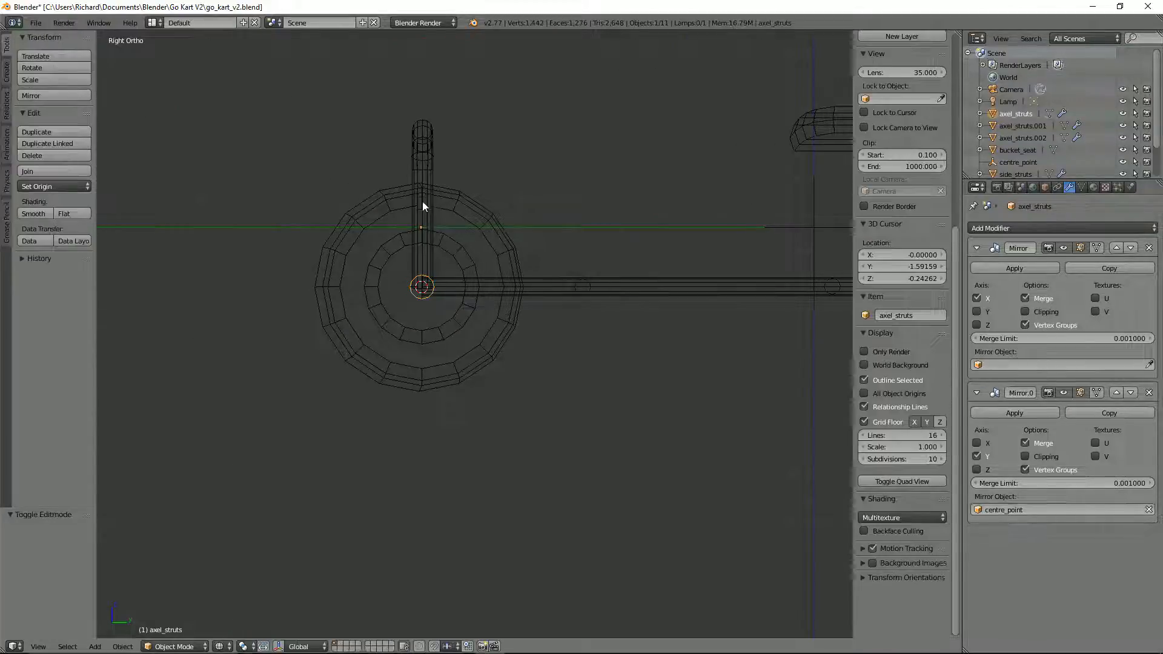
# Step: Select the front hoop and set the pivot point to the 3D cursor
pyautogui.rightClick(423, 199)
pyautogui.rightClick(419, 155)
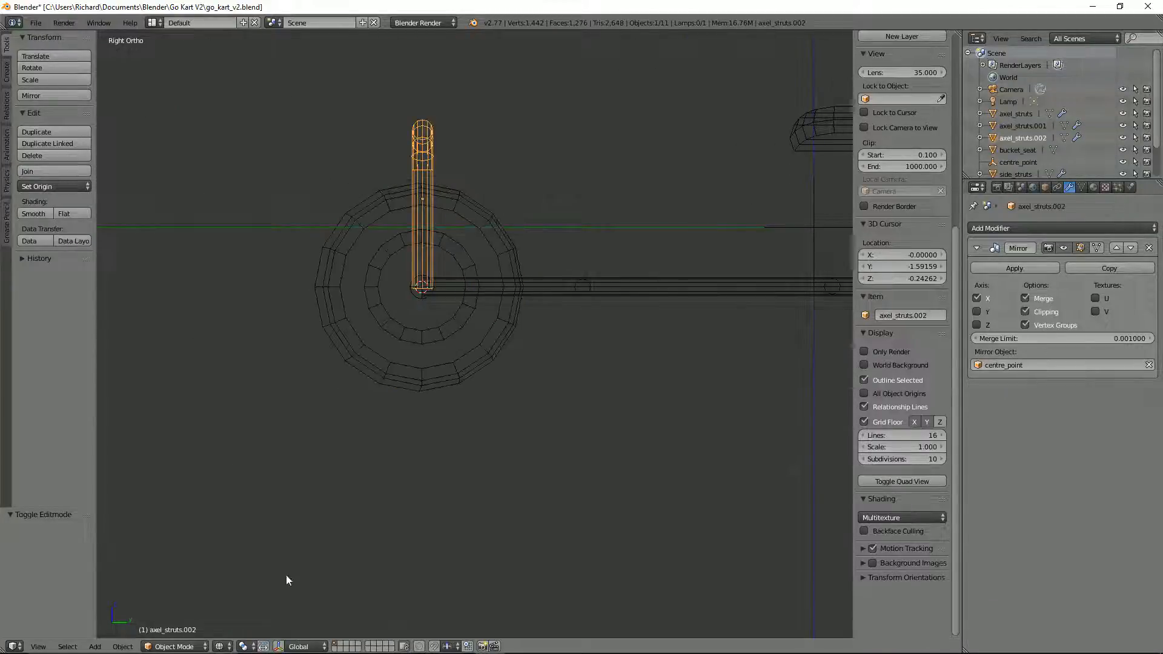
pyautogui.click(244, 646)
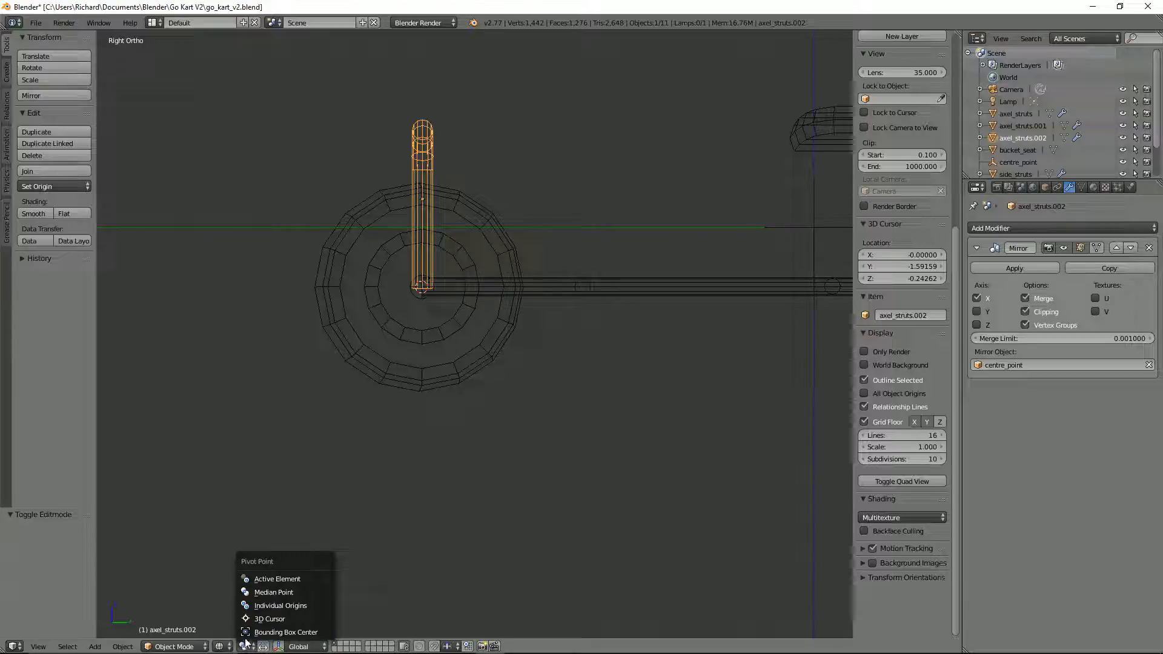
pyautogui.click(269, 618)
# Step: Try rotating the front hoop 45° about the front axle in side view, inspect it in solid shading, and undo the rotation
pyautogui.press('r')
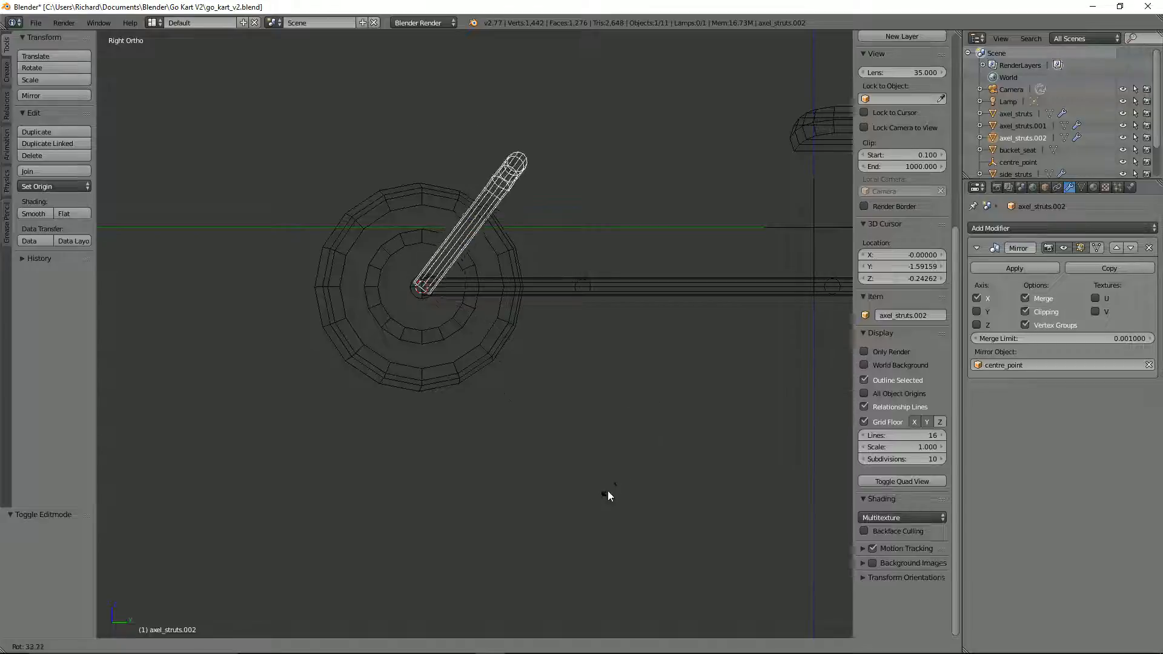
pyautogui.keyDown('ctrl'); pyautogui.click(578, 525); pyautogui.keyUp('ctrl')
pyautogui.scroll(-3, 611, 339)
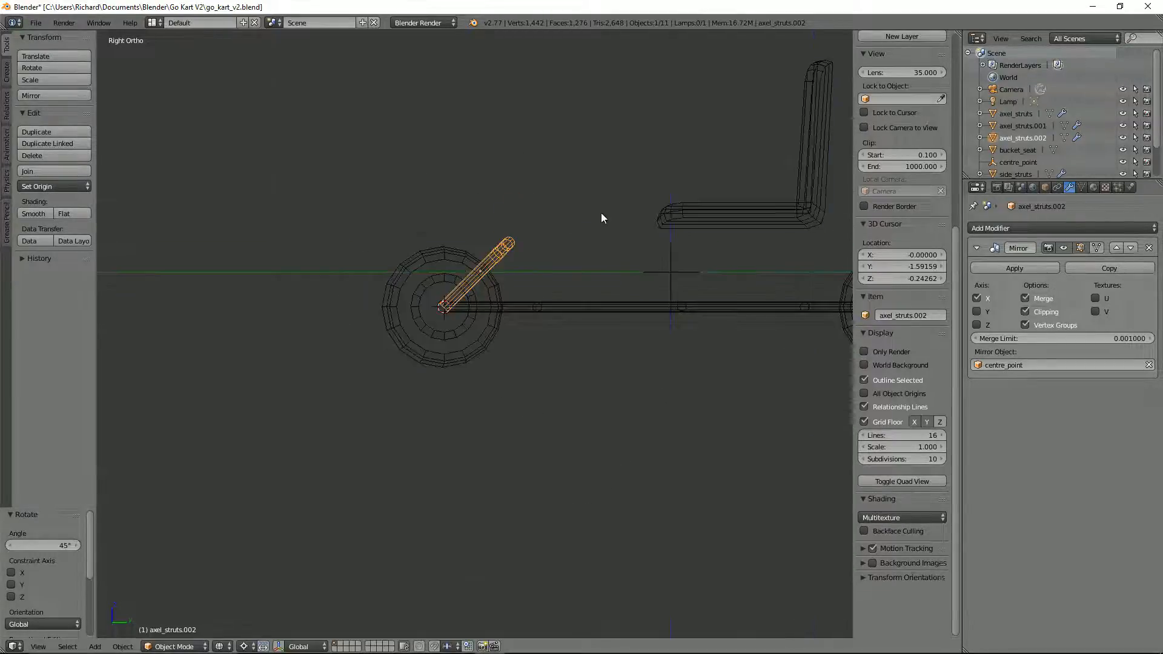
pyautogui.press('z')
pyautogui.moveTo(601, 218)
pyautogui.mouseDown(button='middle')
pyautogui.moveTo(601, 238)
pyautogui.moveTo(700, 223)
pyautogui.moveTo(604, 238)
pyautogui.mouseUp(button='middle')
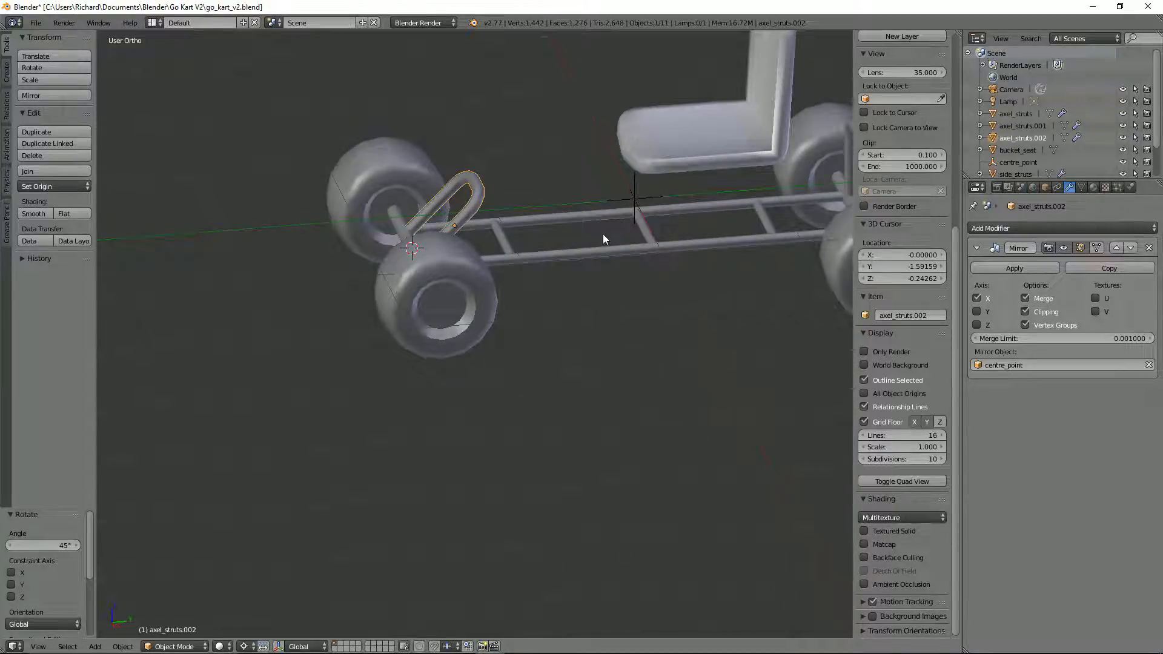
pyautogui.press('KP_3')
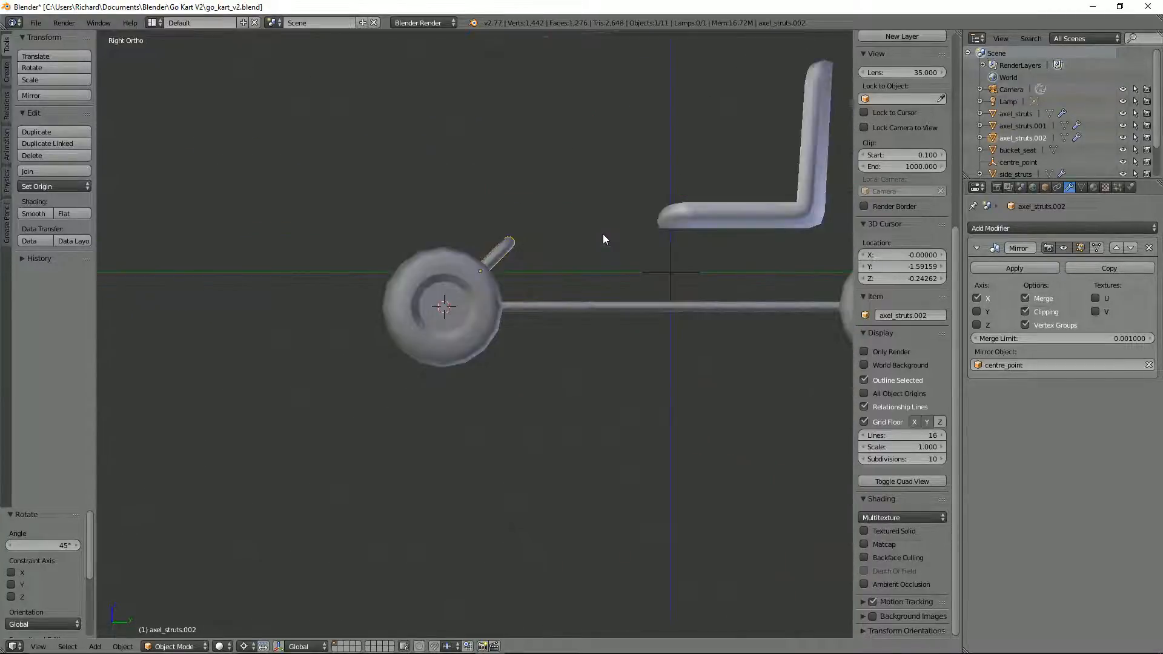
pyautogui.hotkey('ctrl', 'z')
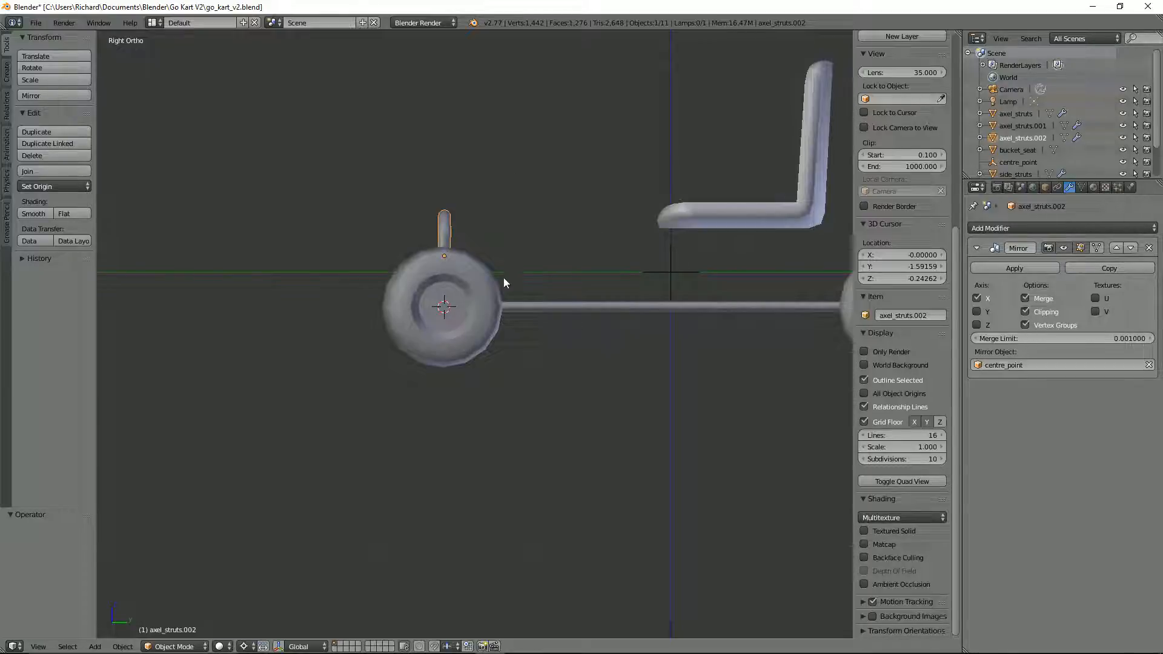
# Step: Lengthen the front hoop by moving its upper vertices upward along Z in a wireframe side view
pyautogui.scroll(2, 474, 224)
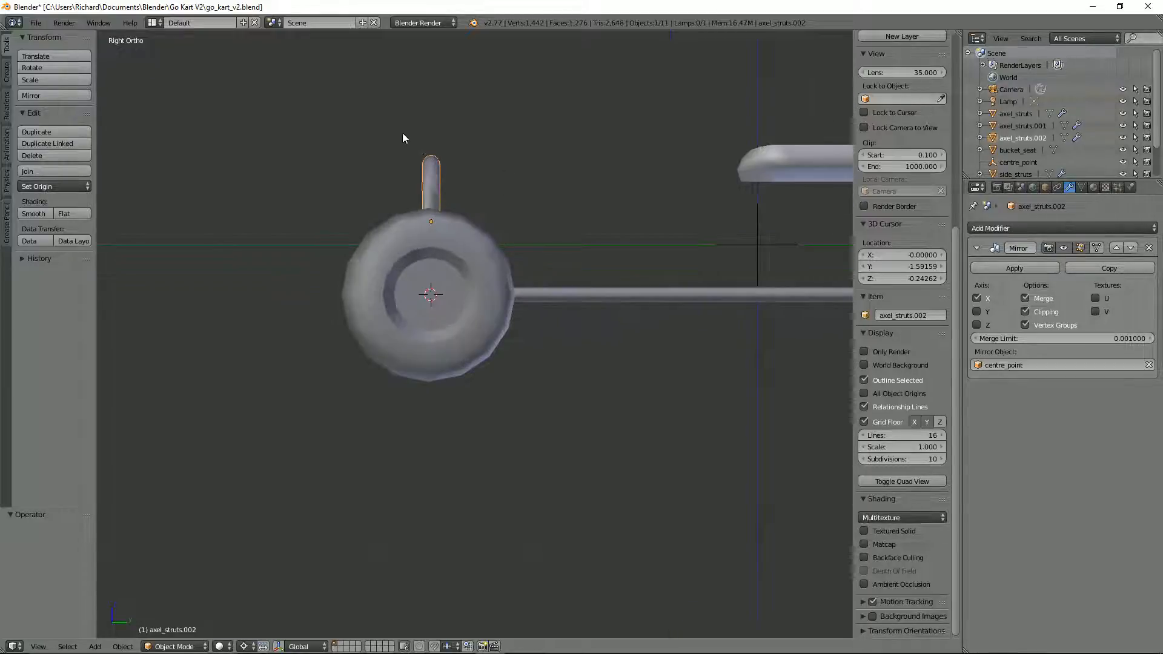
pyautogui.press('Tab')
pyautogui.press('z')
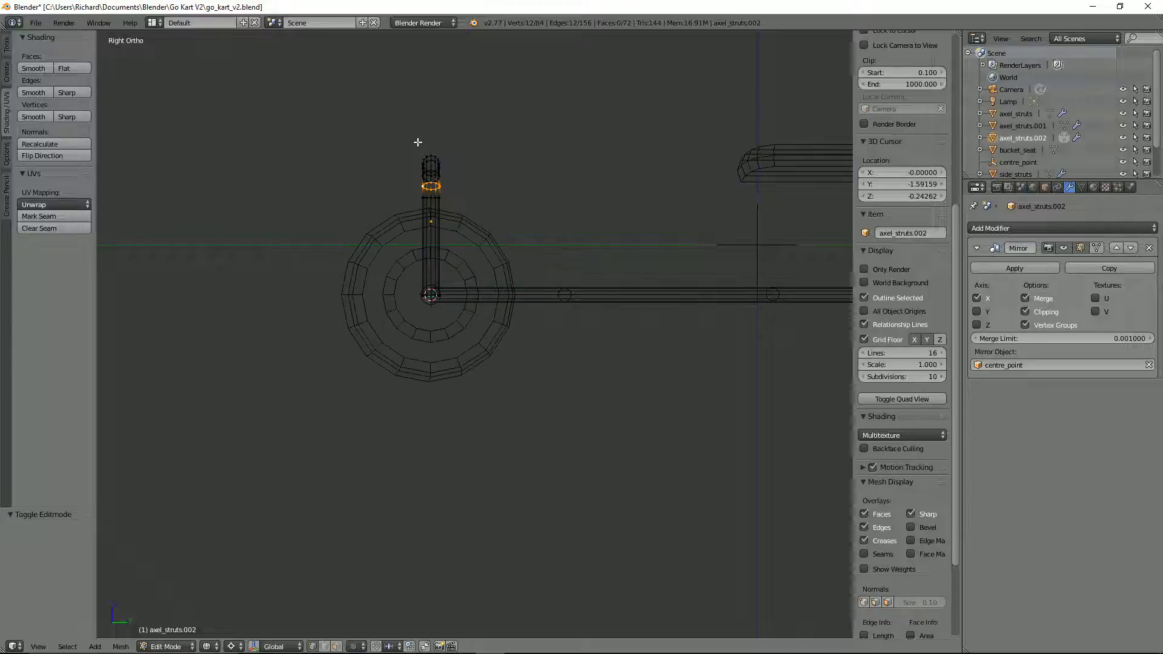
pyautogui.press('b')
pyautogui.moveTo(411, 137); pyautogui.dragTo(470, 208)
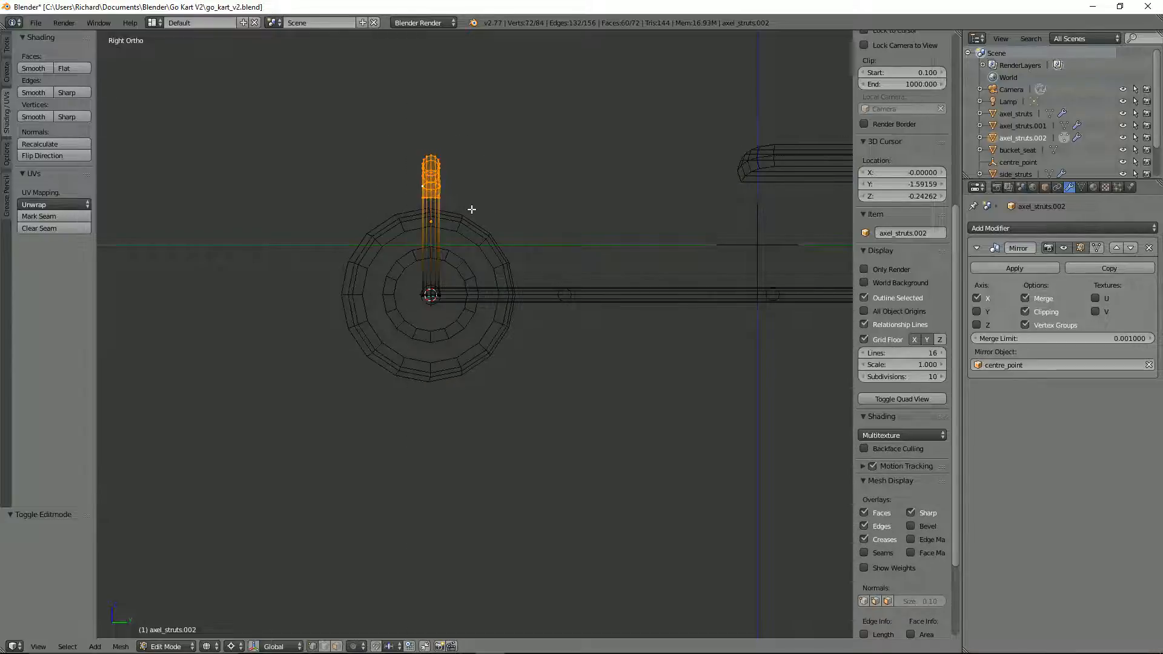
pyautogui.press('g')
pyautogui.press('z')
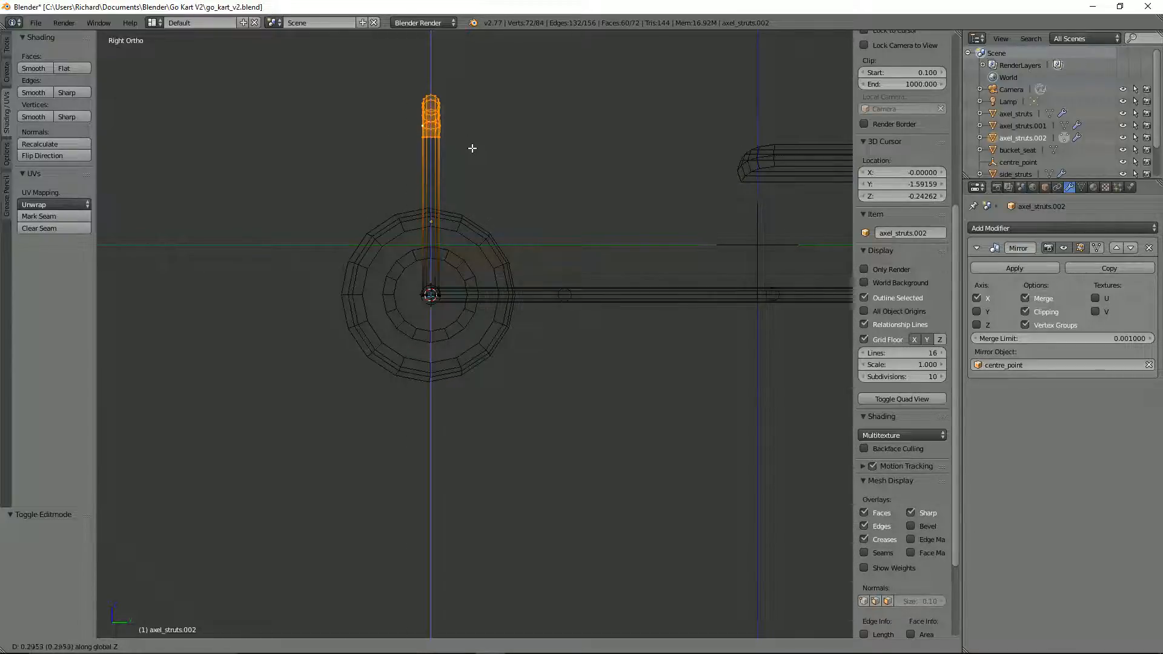
pyautogui.click(473, 135)
# Step: Rotate the front hoop's entire mesh 45° about the front axle and inspect it in solid shading
pyautogui.press('a')
pyautogui.press('a')
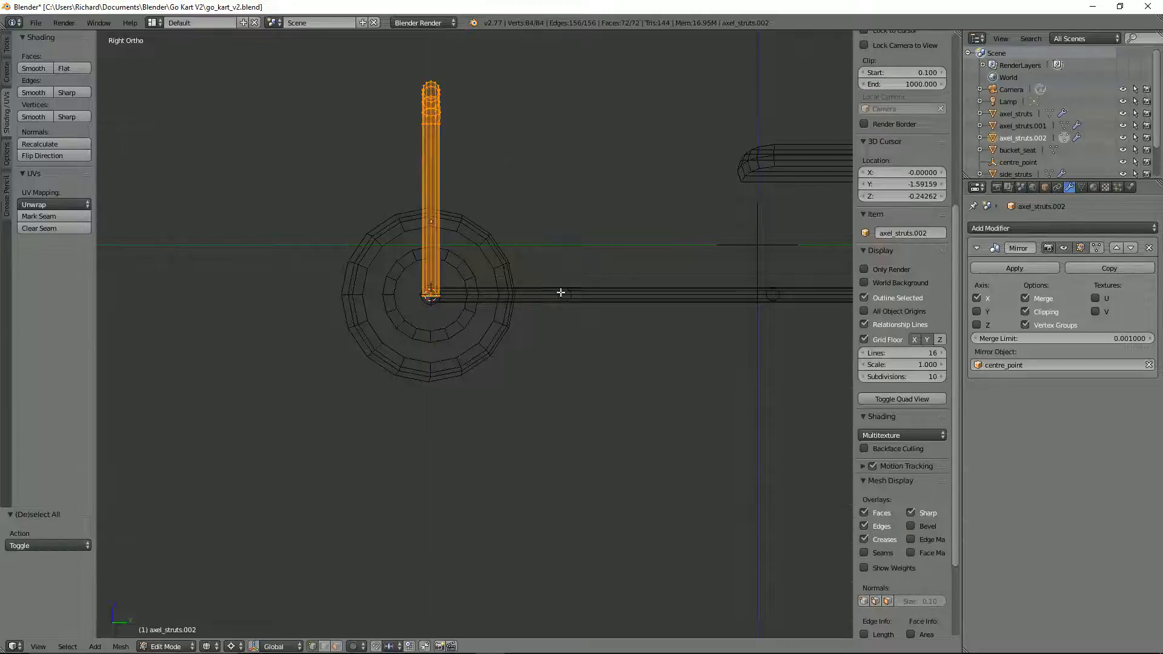
pyautogui.write('r')
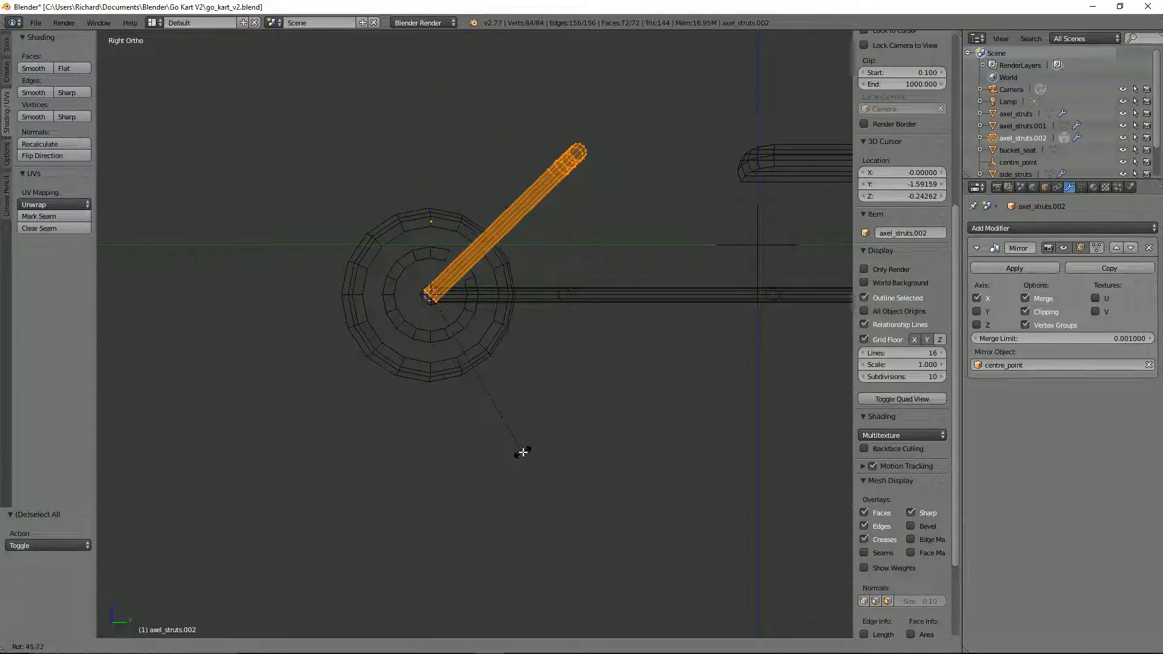
pyautogui.write('45')
pyautogui.press('Return')
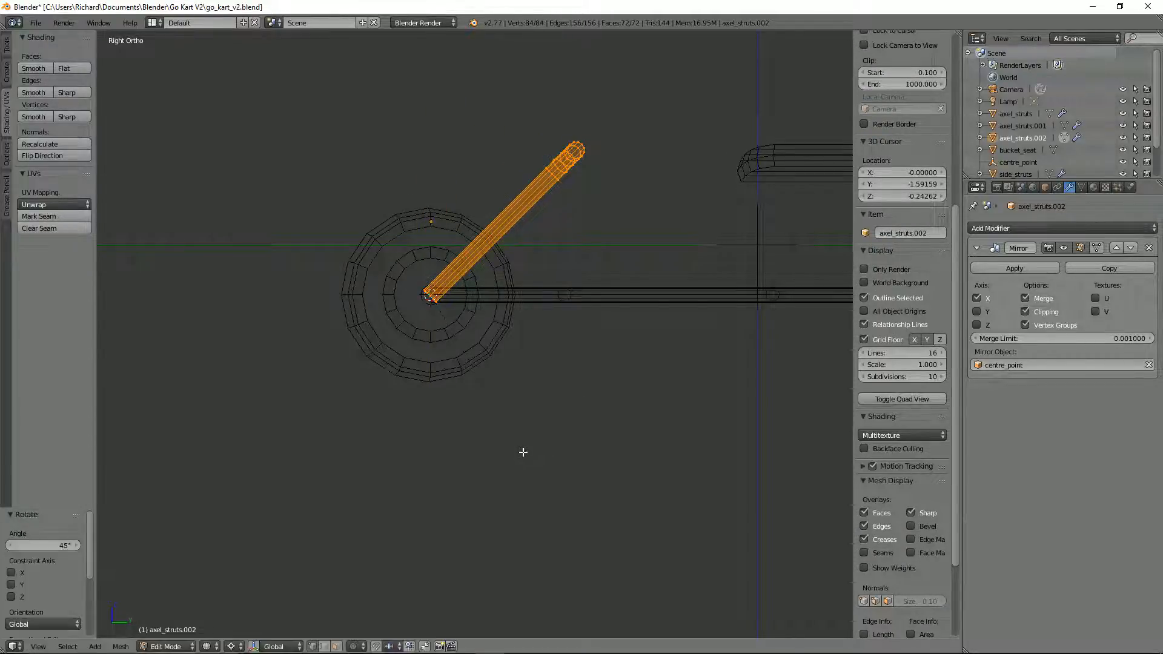
pyautogui.scroll(-3, 521, 436)
pyautogui.press('z')
pyautogui.moveTo(581, 337)
pyautogui.mouseDown(button='middle')
pyautogui.moveTo(649, 371)
pyautogui.moveTo(630, 327)
pyautogui.mouseUp(button='middle')
pyautogui.press('Tab')
# Step: Try lowering the bucket seat about 0.382 along Z, and undo that move together with the front hoop's lengthening and rotation
pyautogui.rightClick(612, 205)
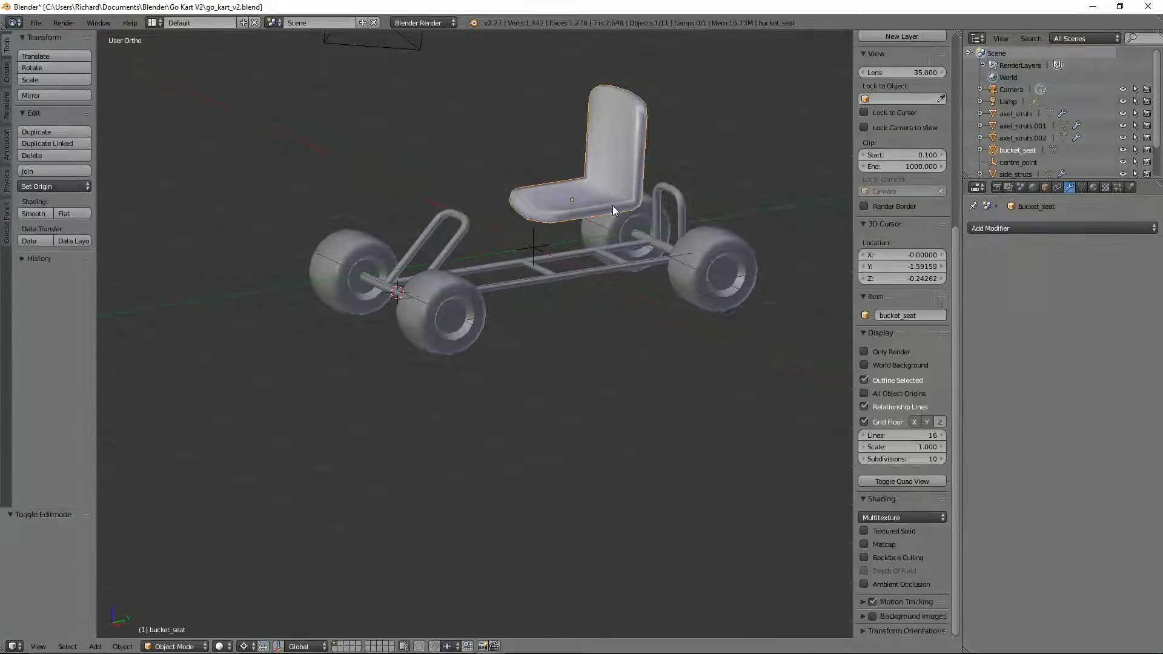
pyautogui.press('g')
pyautogui.press('z')
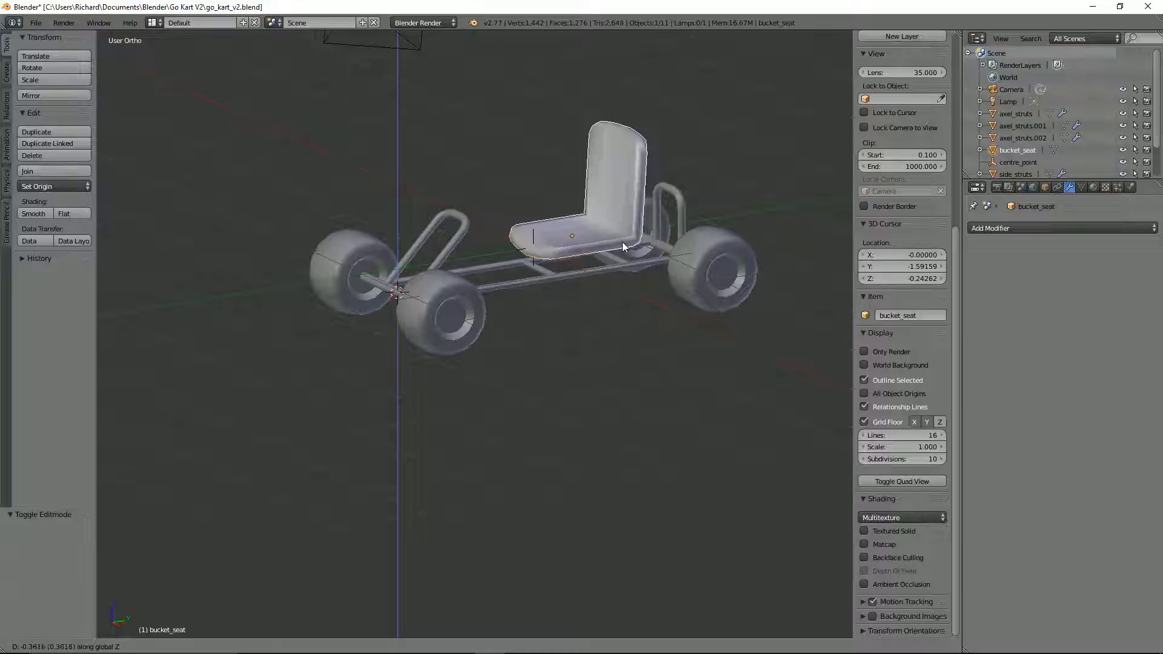
pyautogui.click(622, 241)
pyautogui.moveTo(587, 235); pyautogui.dragTo(528, 229, button='middle')
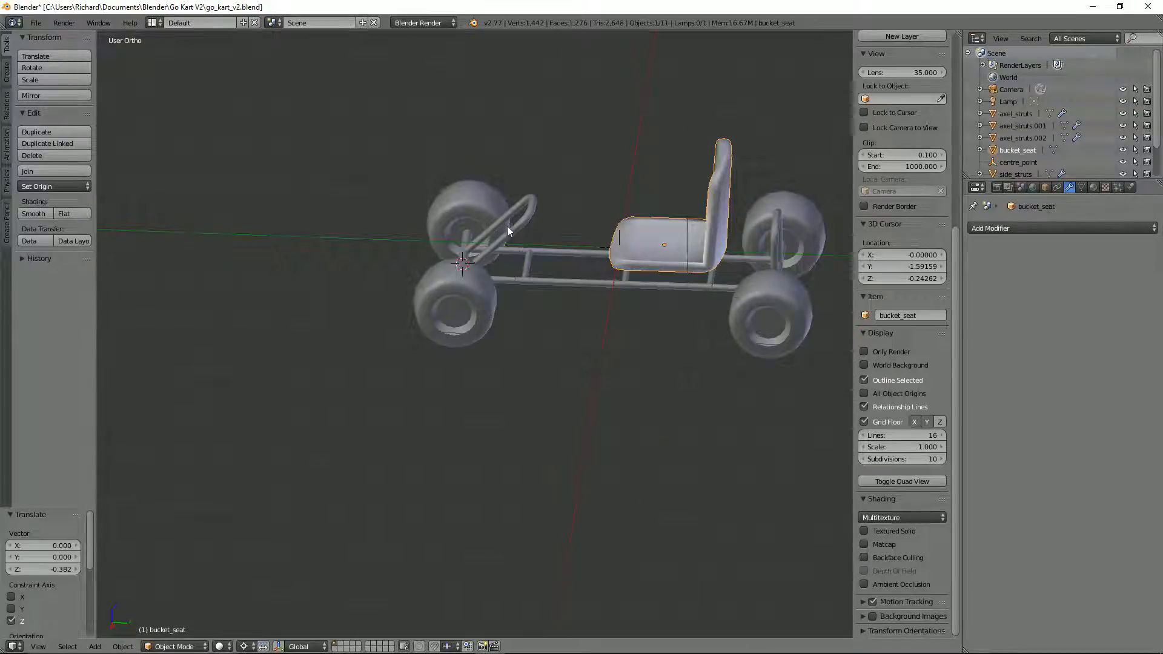
pyautogui.hotkey('ctrl', 'z')
# Step: Raise the upper vertices of the front hoop about 0.601 along Z to lengthen its legs
pyautogui.rightClick(510, 231)
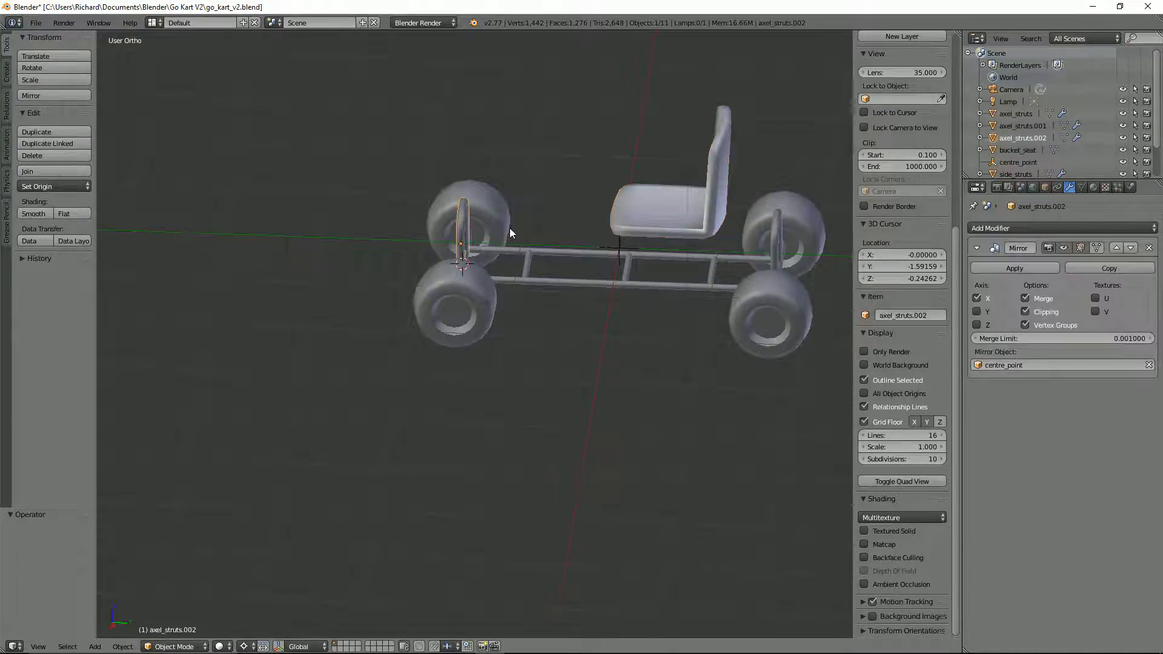
pyautogui.press('KP_3')
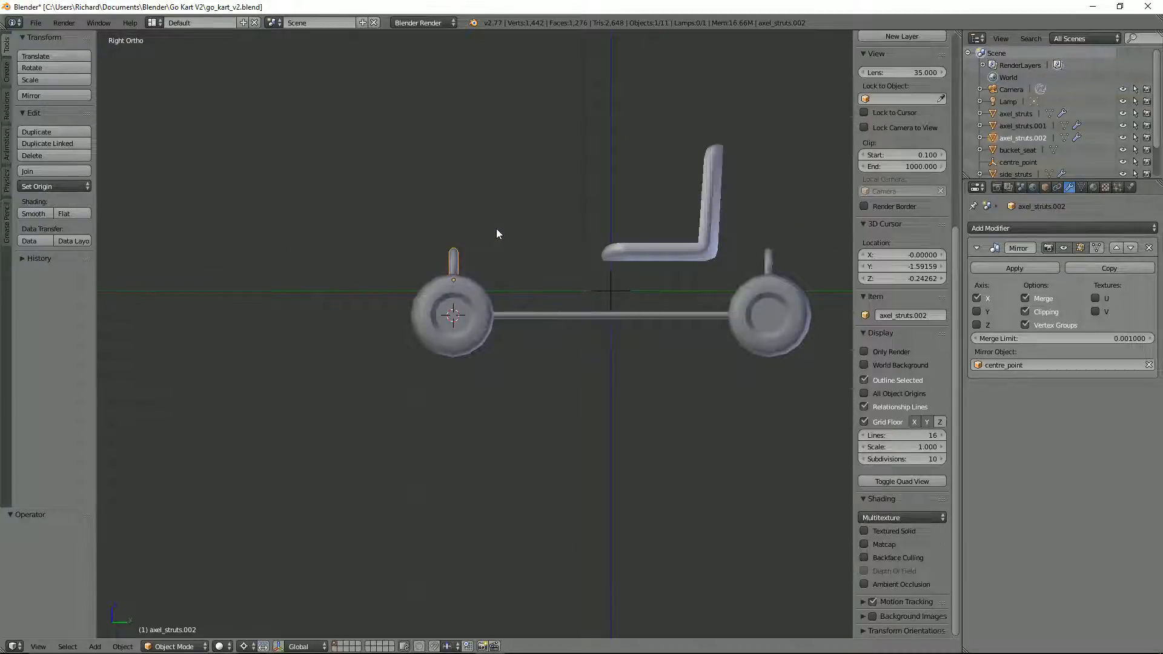
pyautogui.scroll(2, 495, 233)
pyautogui.moveTo(495, 233); pyautogui.dragTo(422, 229, button='middle')
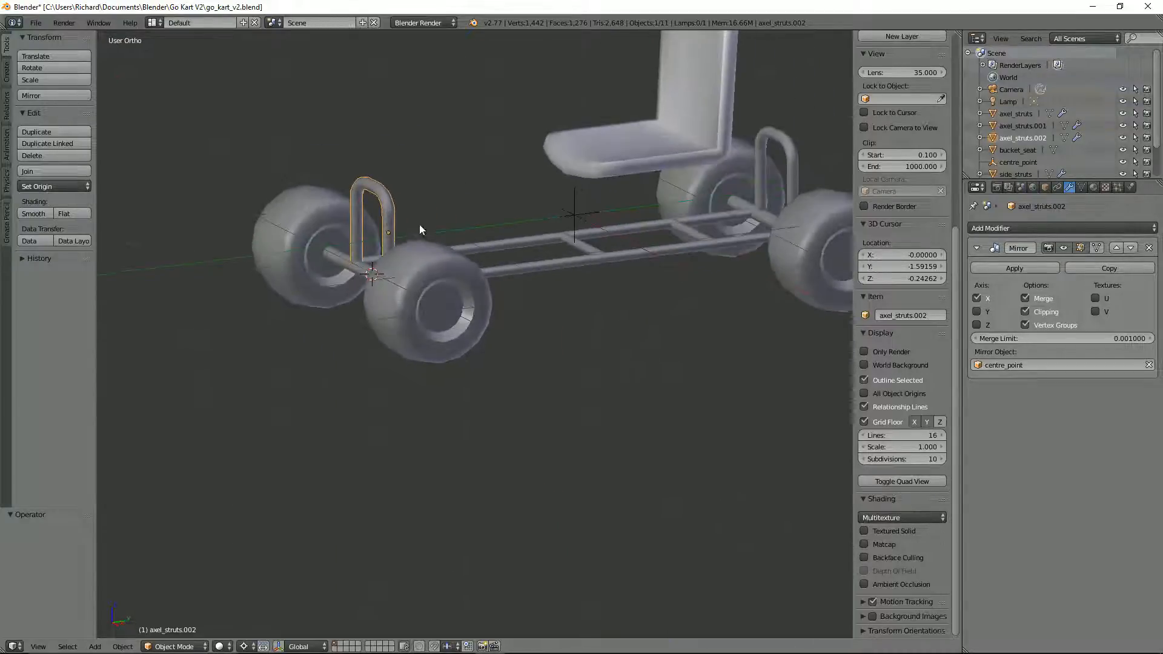
pyautogui.press('Tab')
pyautogui.keyDown('alt'); pyautogui.rightClick(369, 183); pyautogui.keyUp('alt')
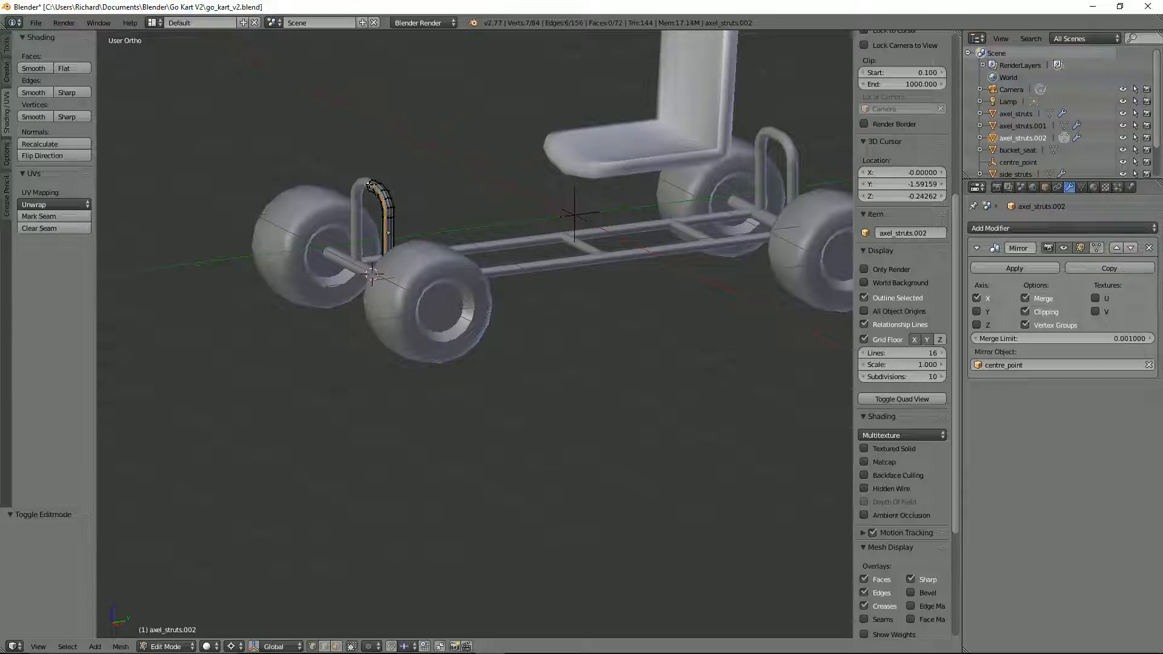
pyautogui.moveTo(397, 187)
pyautogui.mouseDown(button='middle')
pyautogui.moveTo(509, 225)
pyautogui.moveTo(521, 200)
pyautogui.mouseUp(button='middle')
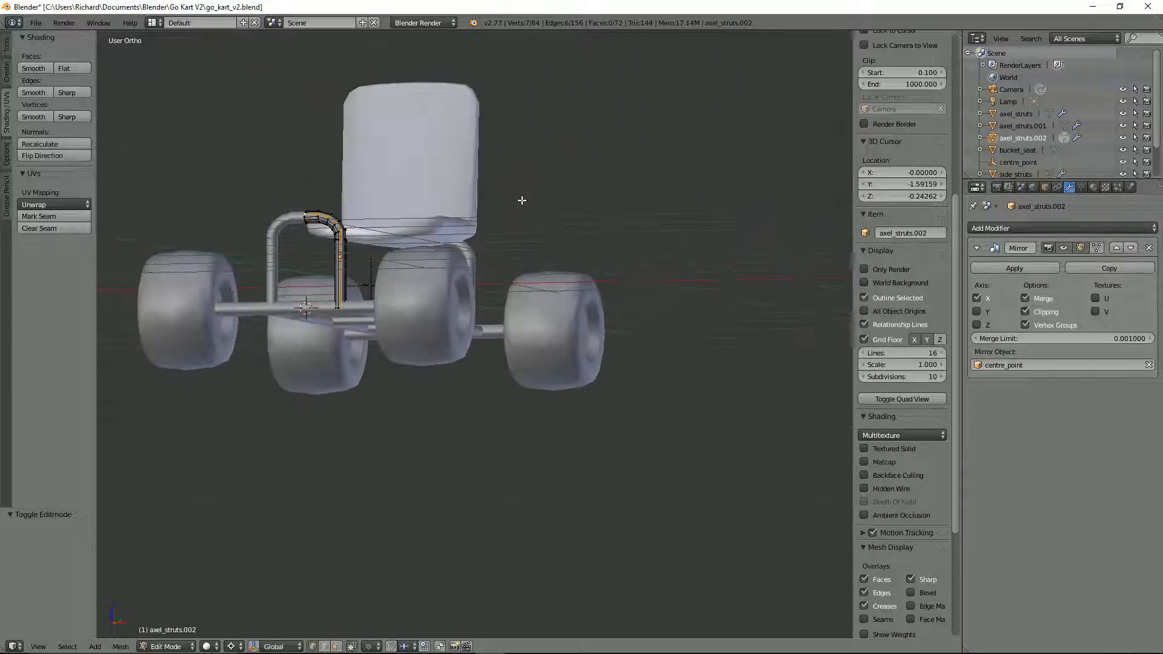
pyautogui.press('z')
pyautogui.press('a')
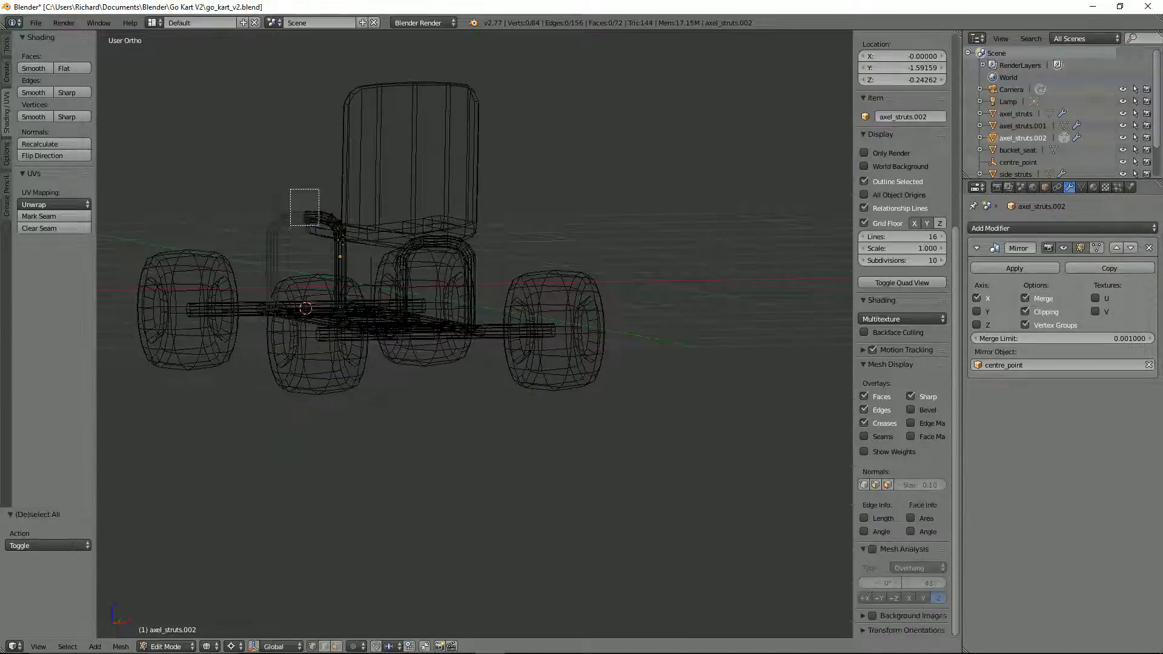
pyautogui.press('a')
pyautogui.press('g')
pyautogui.press('y')
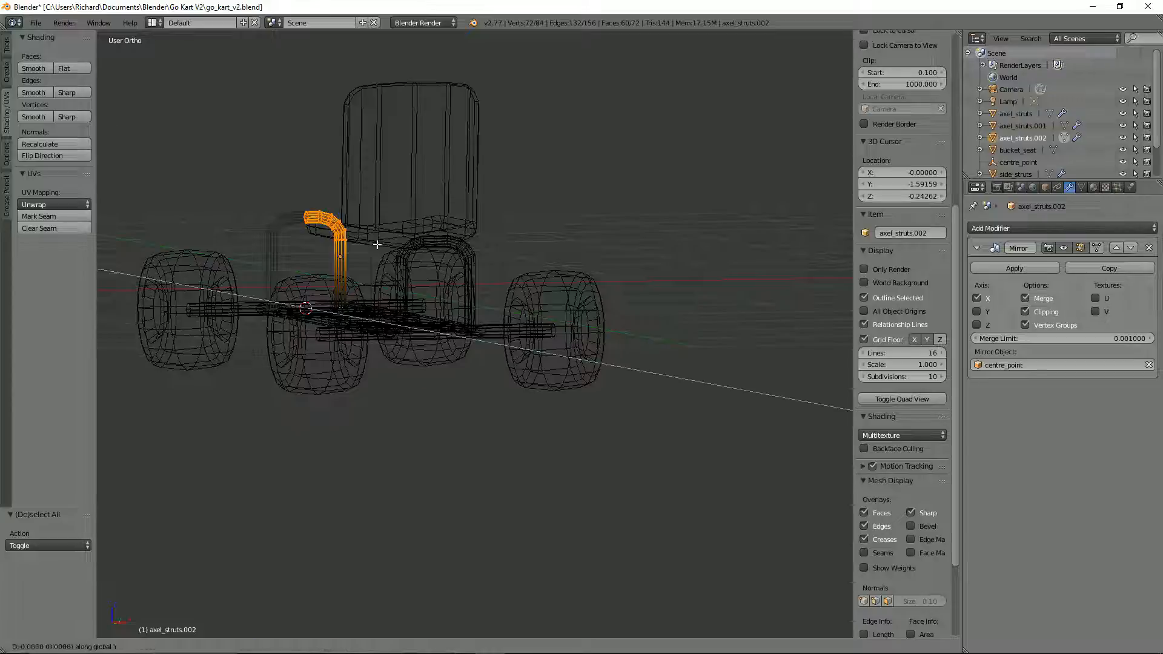
pyautogui.click(391, 161)
# Step: Return to solid shading and select the front hoop's entire mesh in the right side view
pyautogui.press('z')
pyautogui.moveTo(441, 172)
pyautogui.mouseDown(button='middle')
pyautogui.moveTo(391, 204)
pyautogui.moveTo(340, 187)
pyautogui.mouseUp(button='middle')
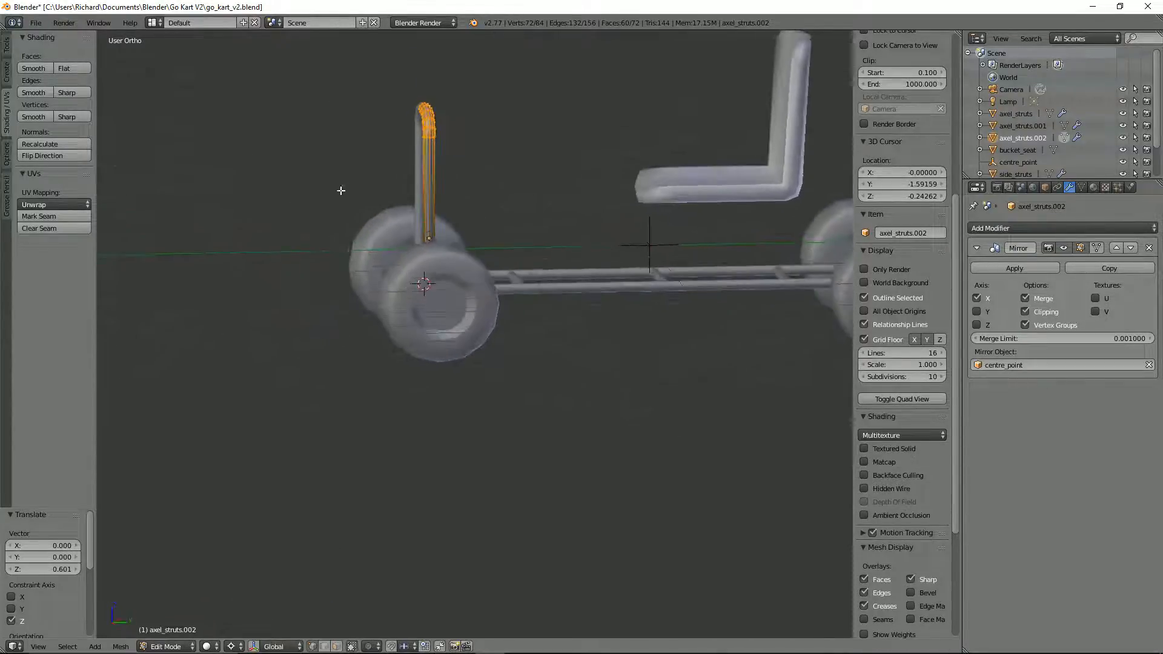
pyautogui.press('KP_3')
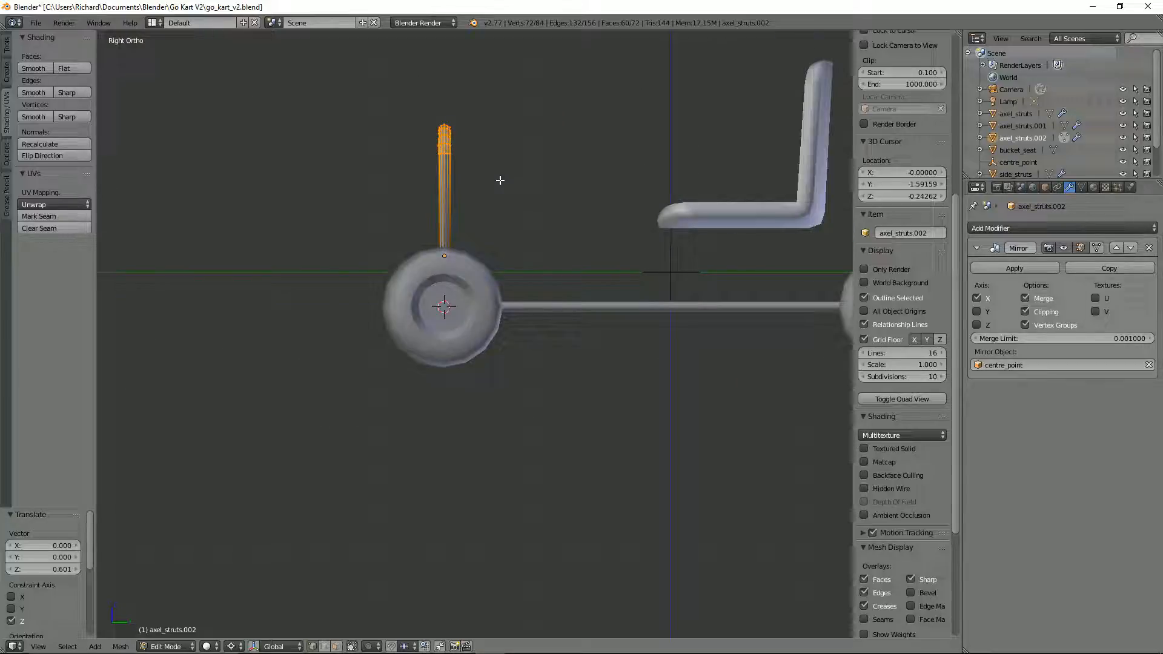
pyautogui.press('a')
pyautogui.press('a')
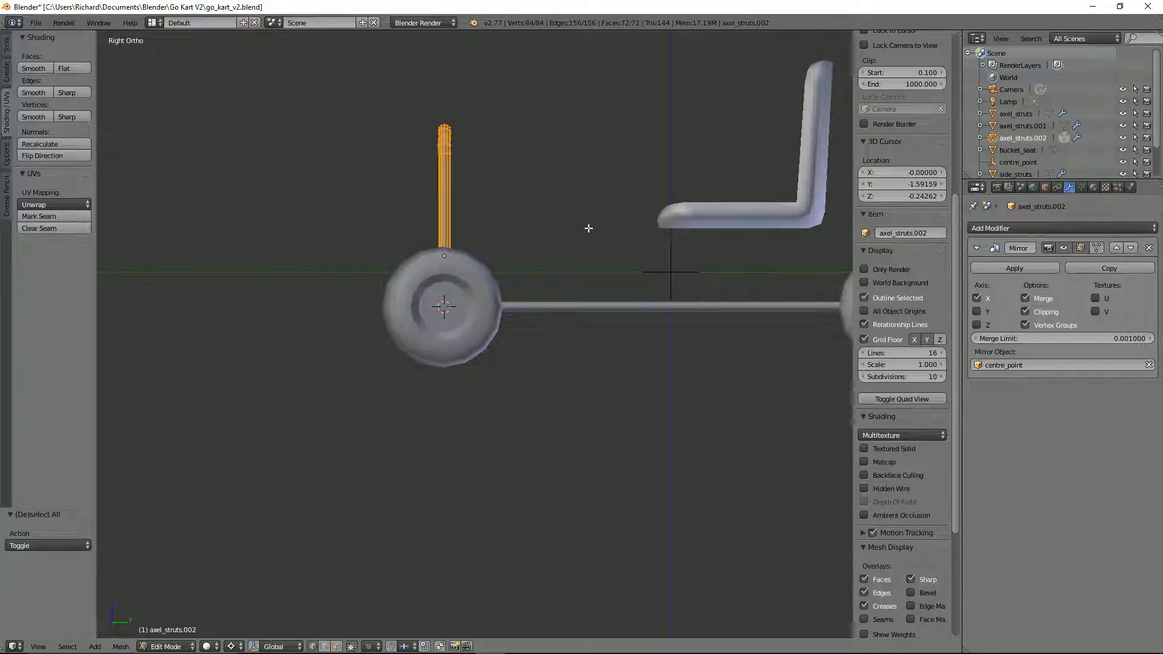
pyautogui.press('r')
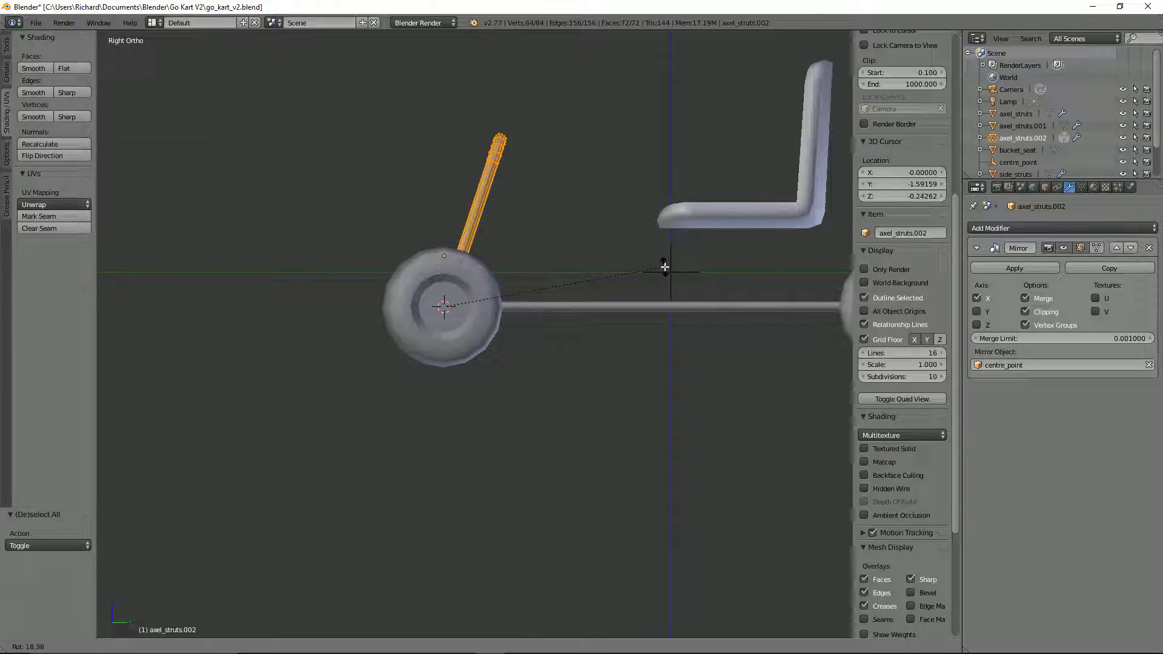
pyautogui.write('77')
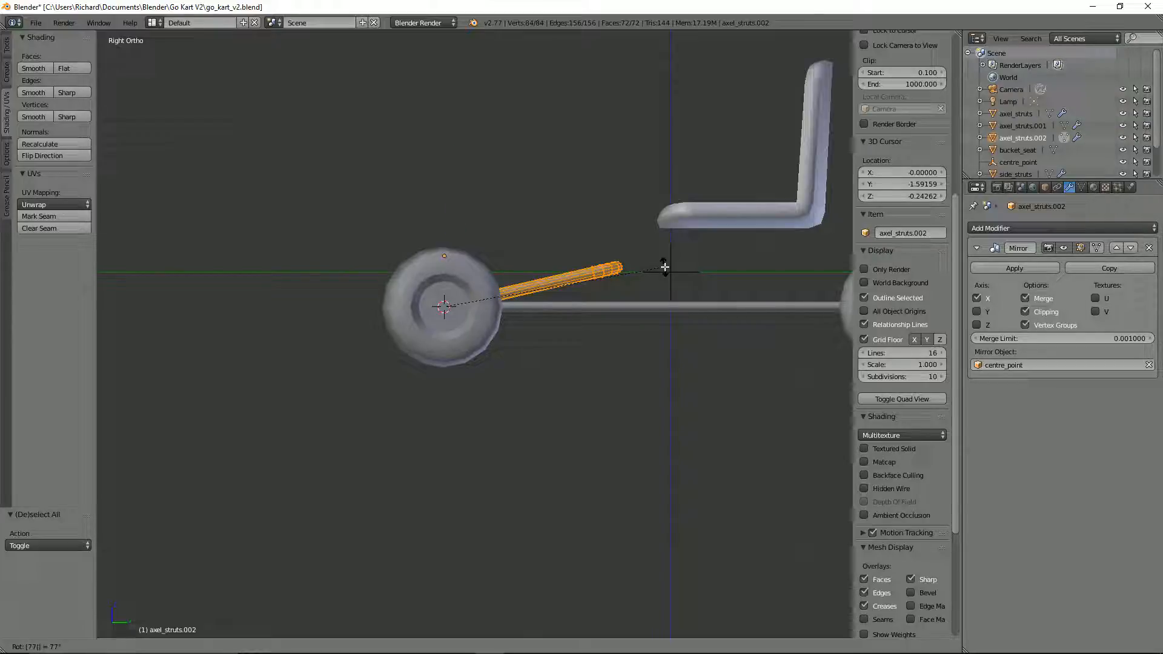
pyautogui.press('BackSpace')
pyautogui.press('BackSpace')
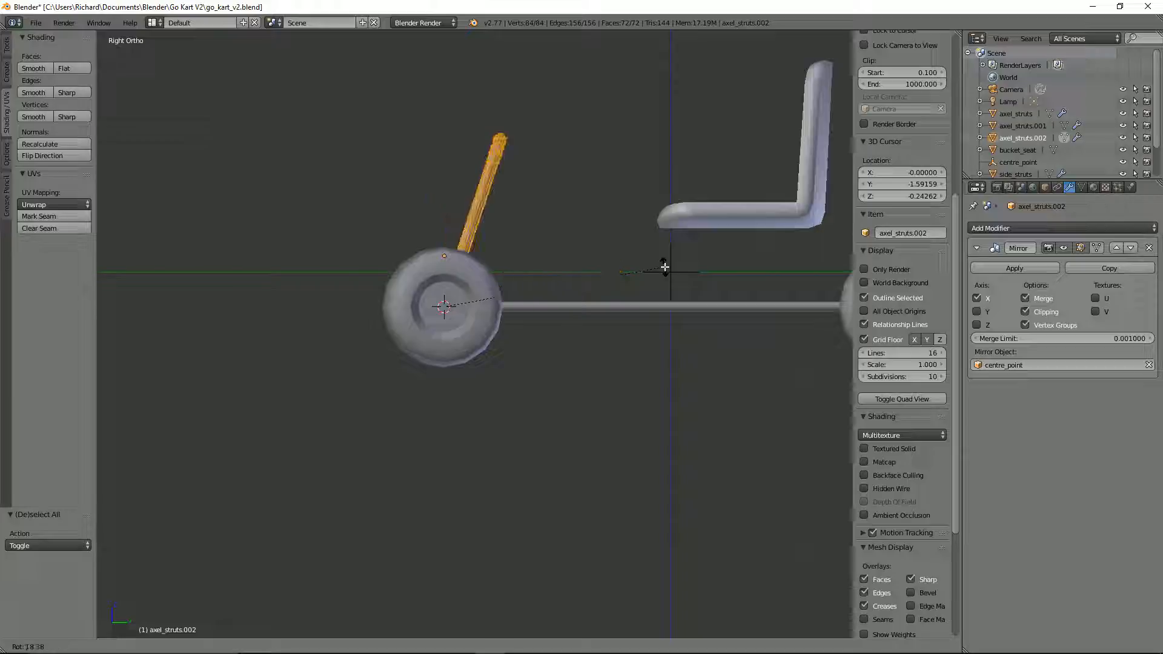
pyautogui.write('67')
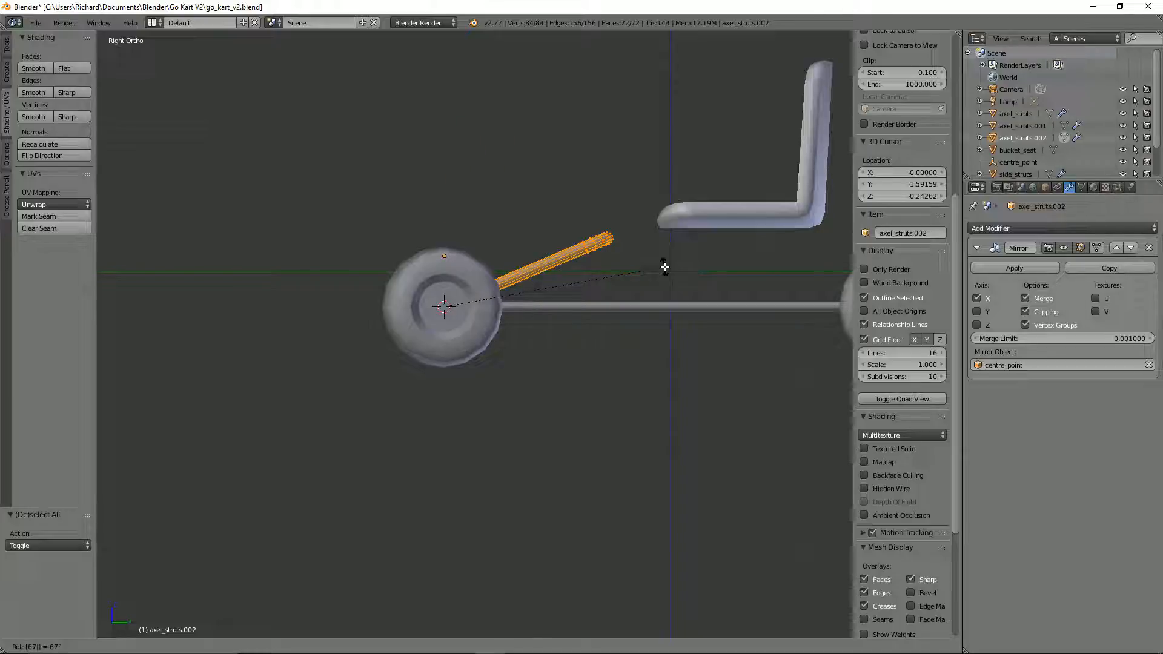
pyautogui.press('BackSpace')
pyautogui.press('BackSpace')
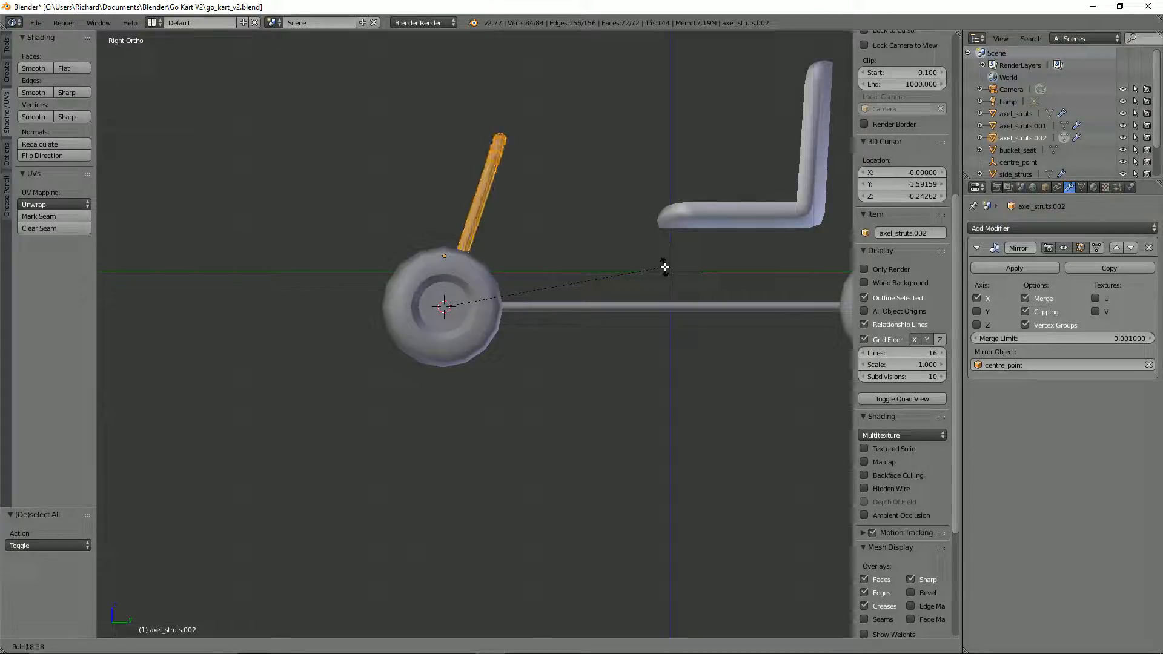
pyautogui.write('60')
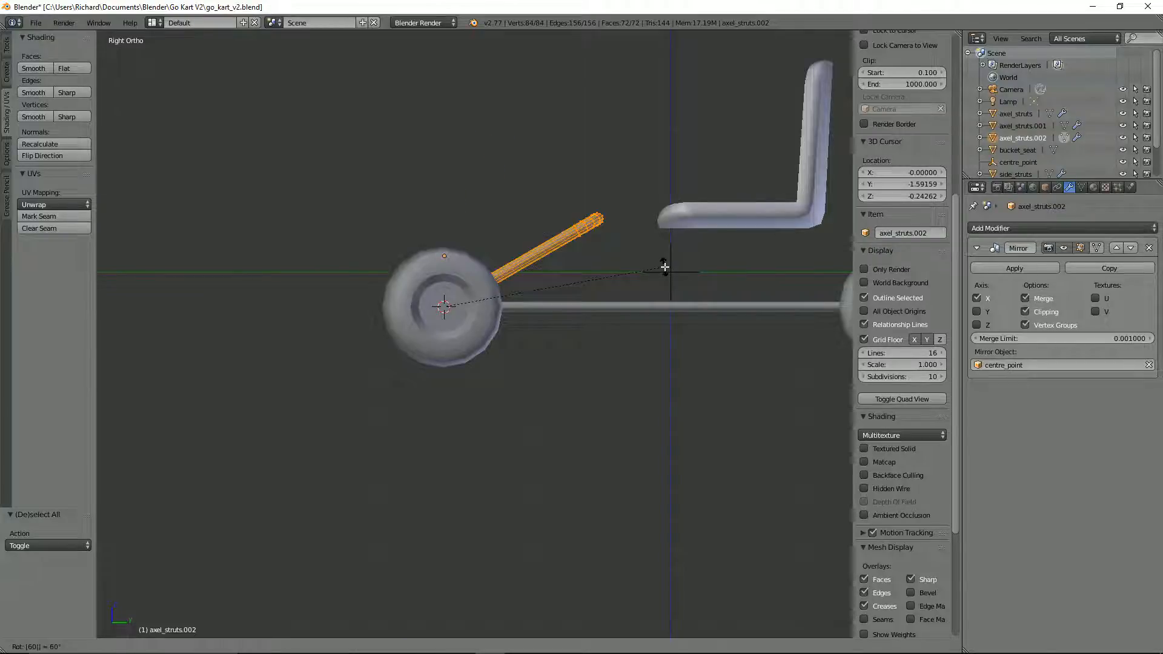
pyautogui.press('Escape')
# Step: Rotate the front hoop's entire mesh 55° about the front axle so that it leans towards the seat
pyautogui.write('r50')
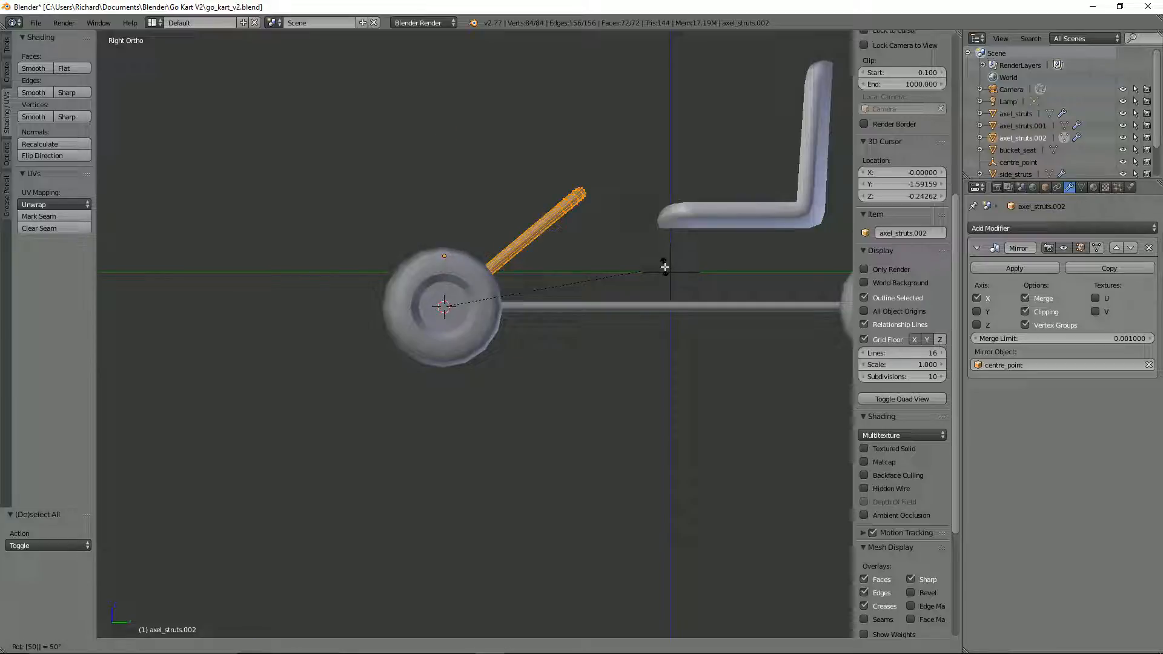
pyautogui.press('BackSpace')
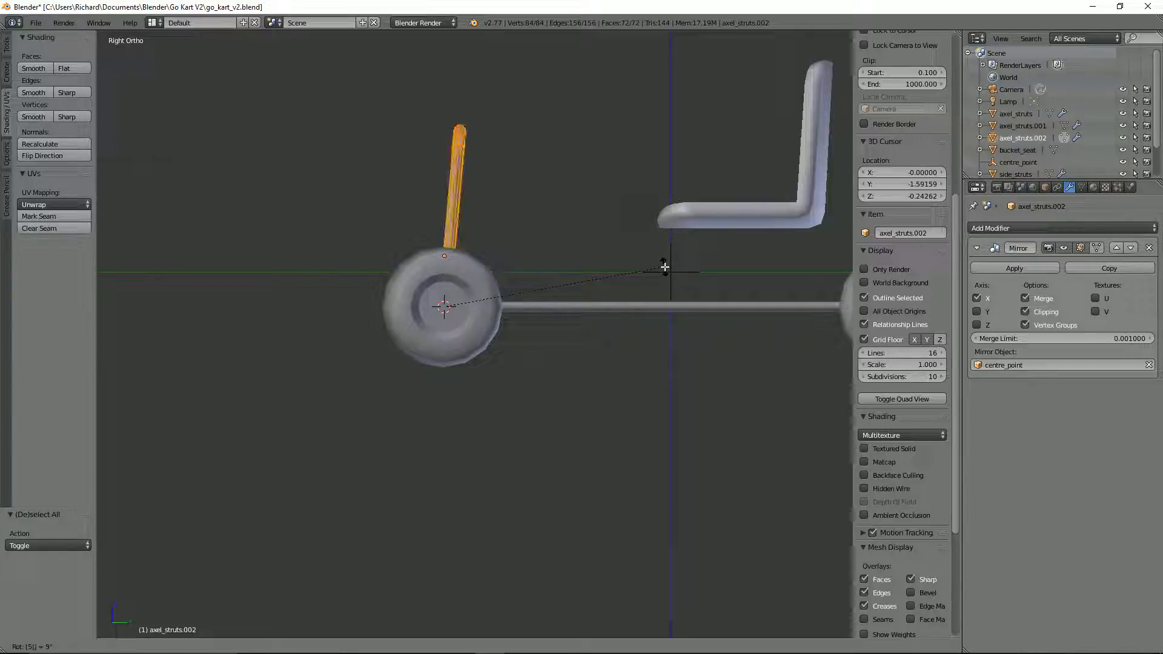
pyautogui.write('5')
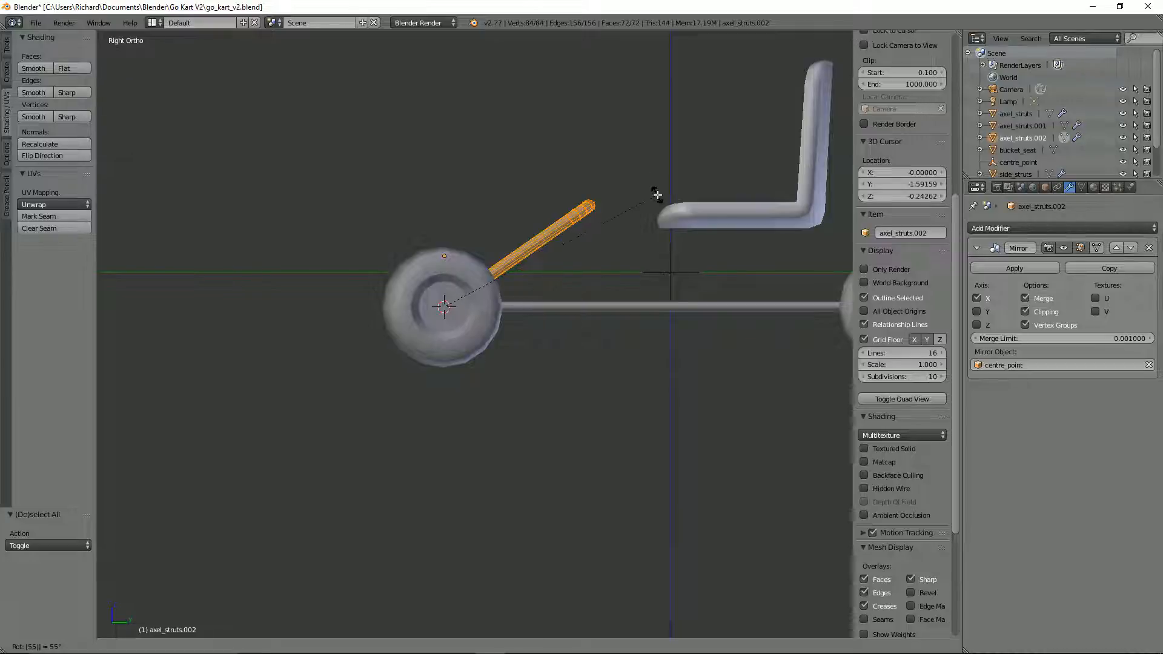
pyautogui.press('Return')
pyautogui.scroll(-3, 592, 176)
pyautogui.moveTo(592, 176); pyautogui.dragTo(608, 231, button='middle')
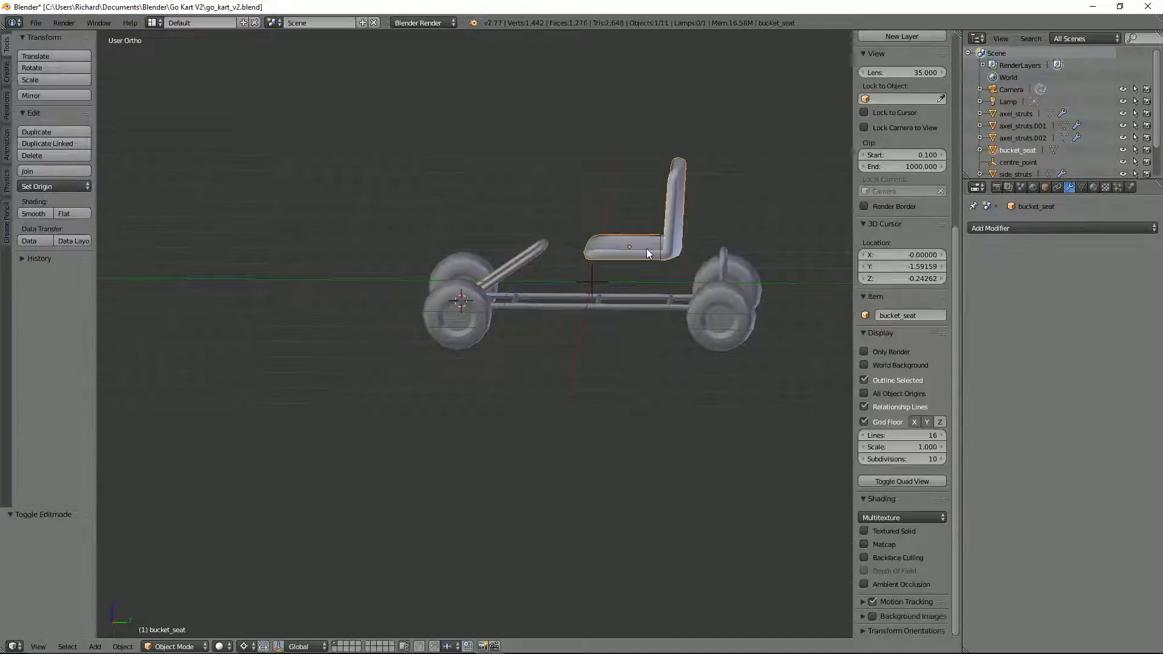
# Step: Lower the bucket seat about 0.426 along Z towards the chassis and check its height from the front
pyautogui.press('Tab')
pyautogui.rightClick(646, 248)
pyautogui.press('g')
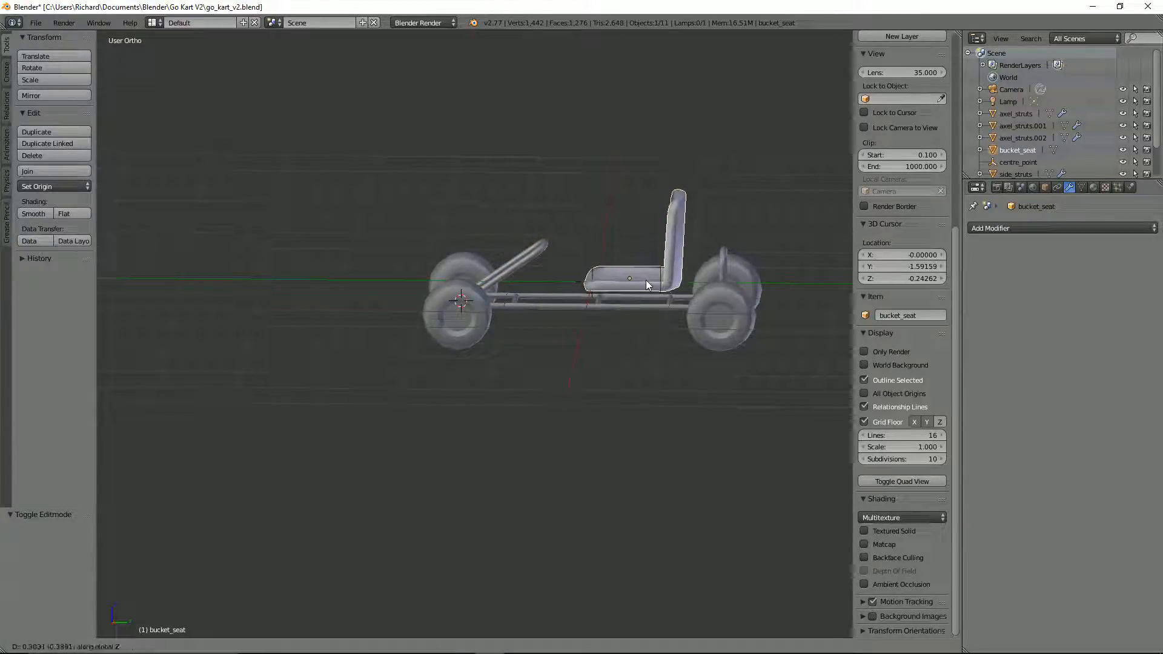
pyautogui.press('z')
pyautogui.click(646, 283)
pyautogui.press('KP_1')
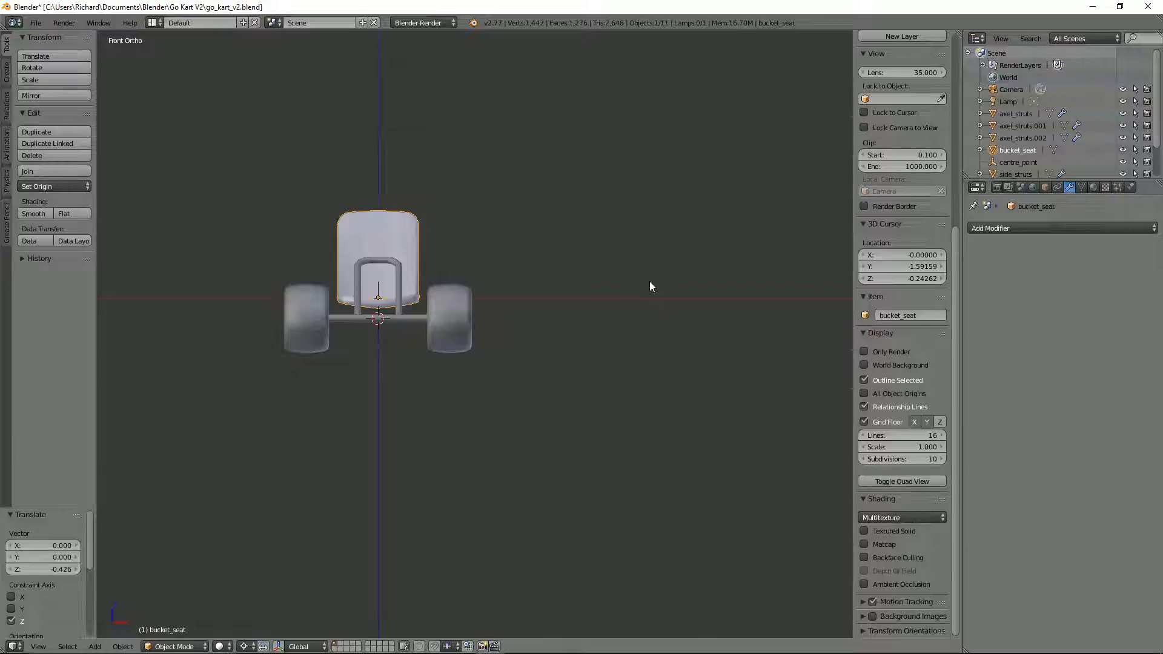
pyautogui.moveTo(609, 242); pyautogui.dragTo(222, 296, button='middle')
# Step: Open the front axle strut's mesh for editing and set the selection mode to edges
pyautogui.scroll(3, 606, 272)
pyautogui.scroll(4, 310, 324)
pyautogui.press('Tab')
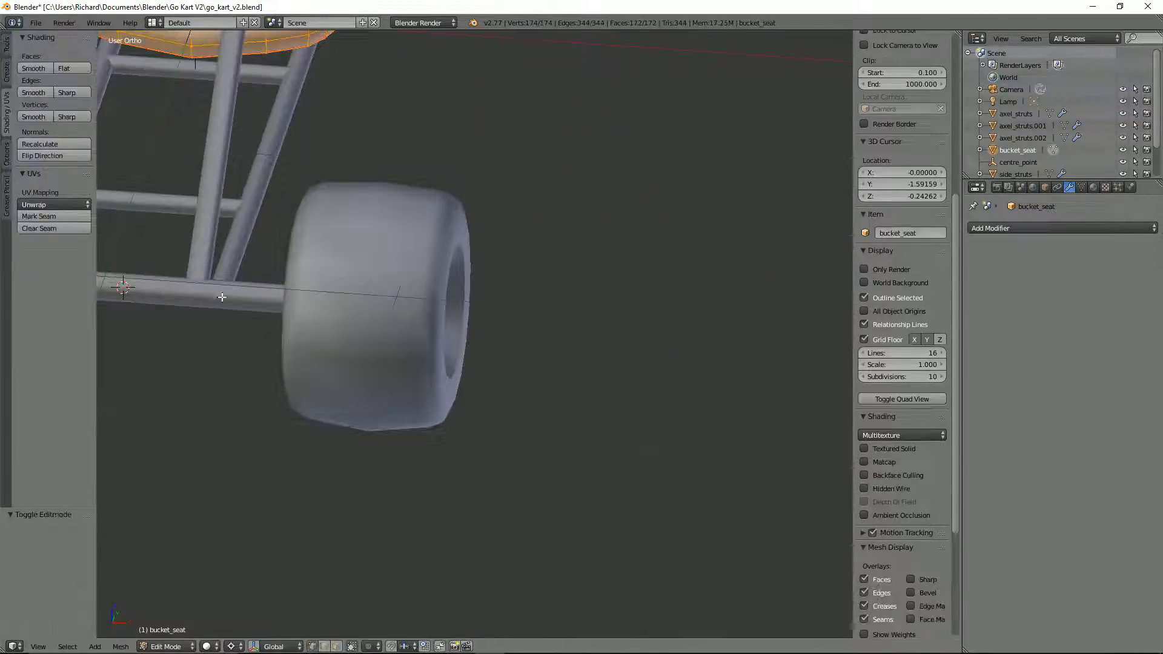
pyautogui.moveTo(207, 234); pyautogui.dragTo(287, 241, button='middle')
pyautogui.press('Tab')
pyautogui.rightClick(254, 271)
pyautogui.scroll(-2, 256, 271)
pyautogui.press('Tab')
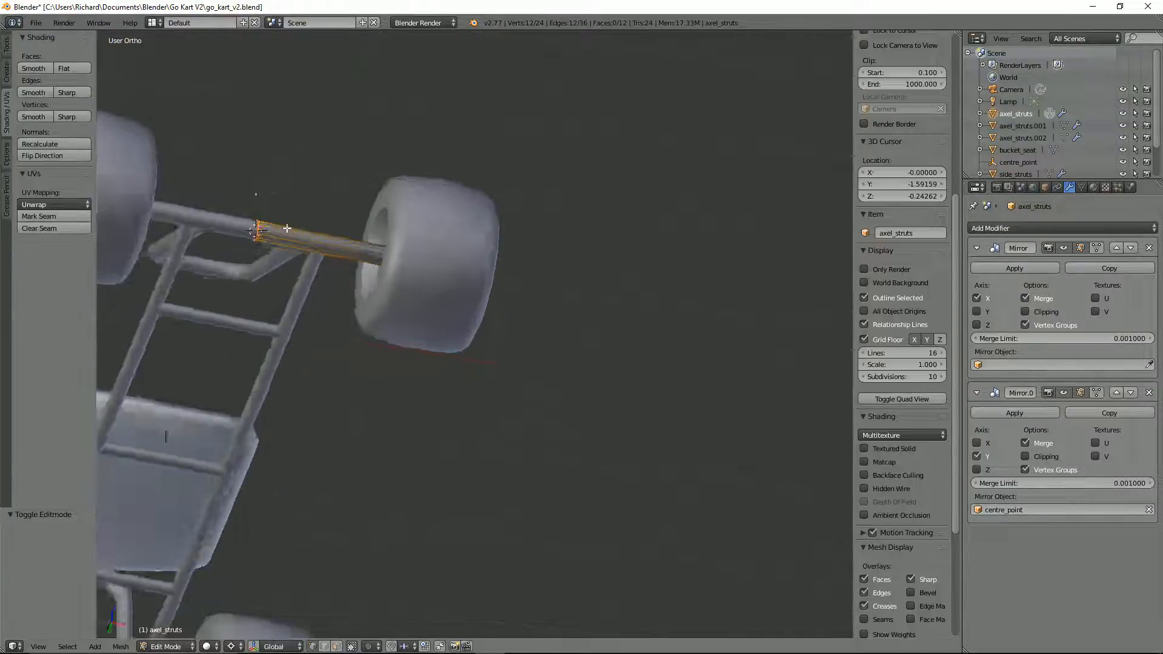
pyautogui.scroll(2, 288, 241)
pyautogui.hotkey('ctrl', 'Tab')
pyautogui.click(261, 251)
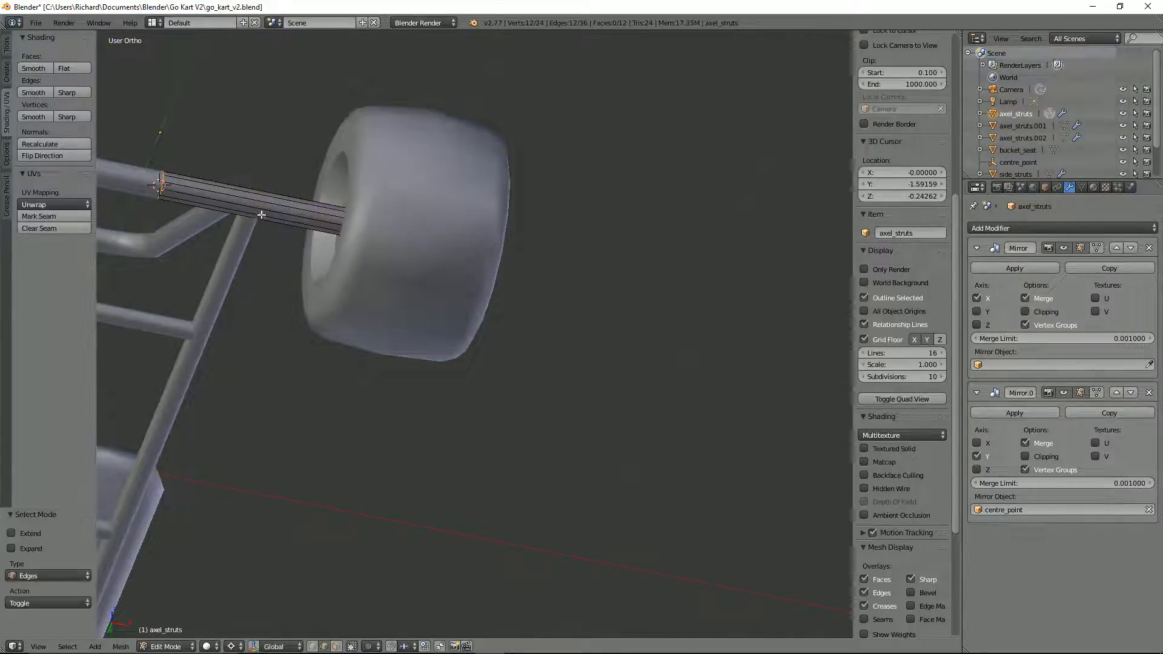
# Step: Mark a lengthwise edge on the underside of the front axle strut as a UV seam
pyautogui.rightClick(260, 211)
pyautogui.moveTo(260, 212); pyautogui.dragTo(297, 165, button='middle')
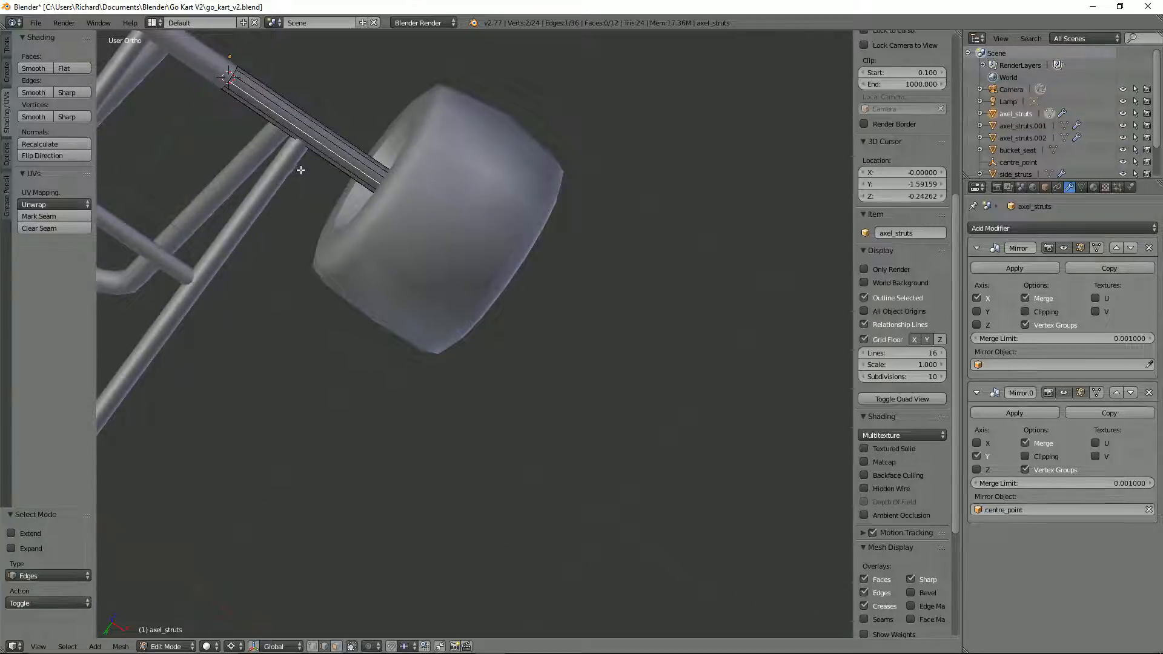
pyautogui.hotkey('ctrl', 'e')
pyautogui.click(296, 172)
pyautogui.scroll(-3, 271, 211)
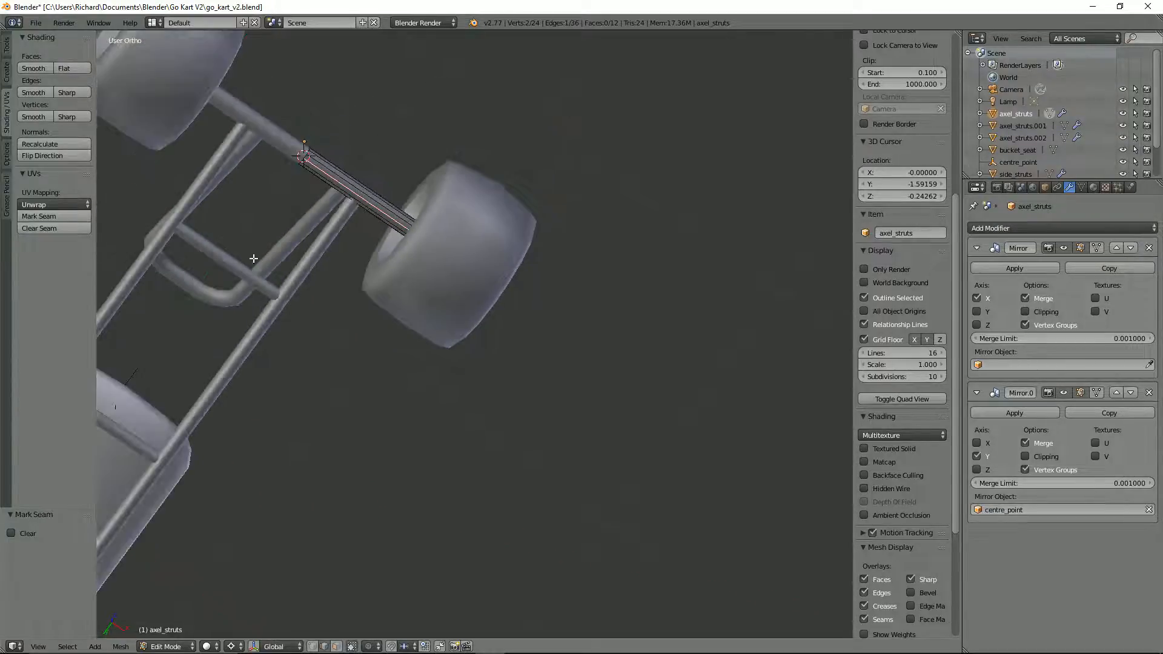
# Step: Mark a lengthwise edge on the underside of the long side strut as a UV seam
pyautogui.press('Tab')
pyautogui.rightClick(279, 301)
pyautogui.press('Tab')
pyautogui.rightClick(283, 302)
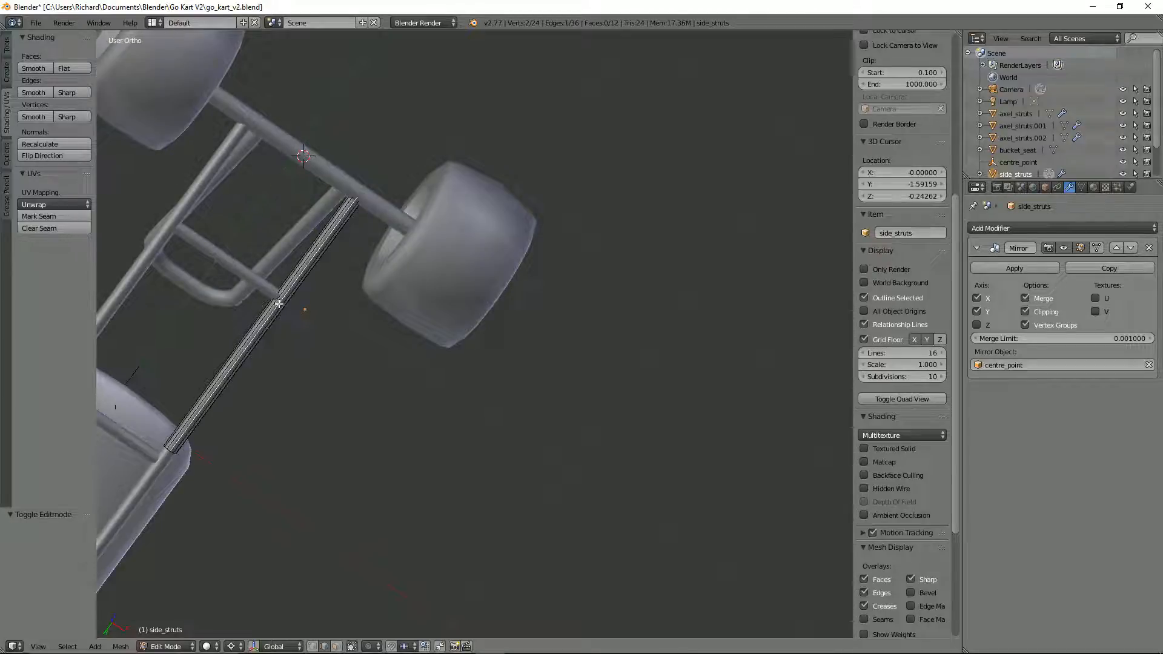
pyautogui.hotkey('ctrl', 'e')
pyautogui.click(278, 303)
pyautogui.scroll(-2, 279, 304)
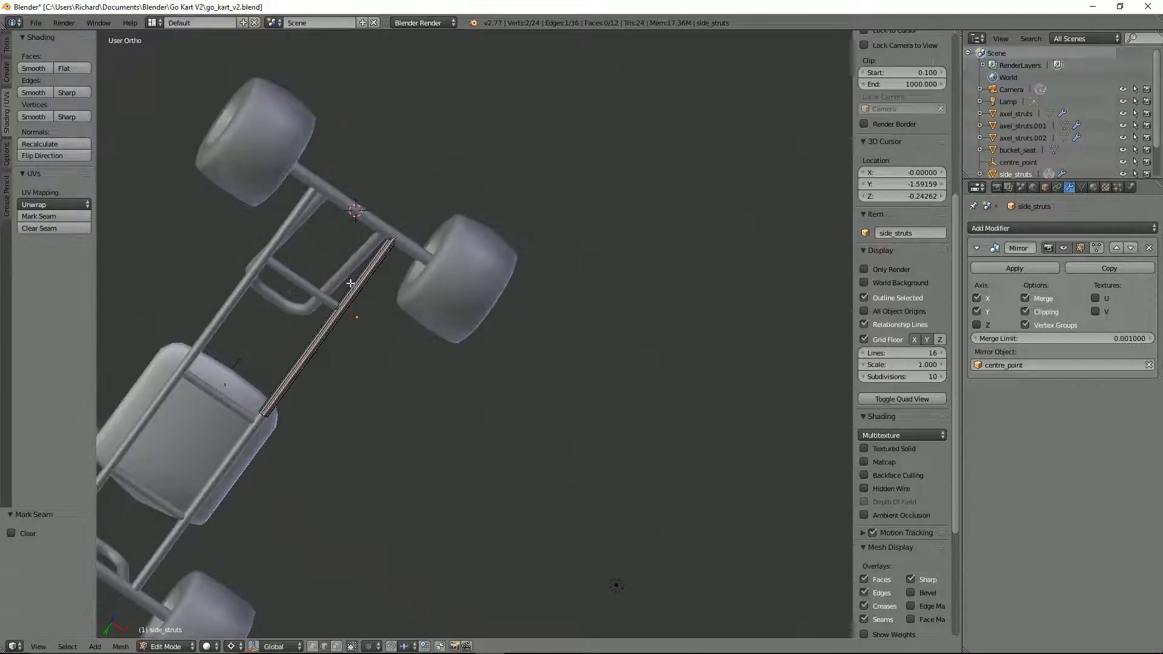
pyautogui.moveTo(350, 283); pyautogui.dragTo(264, 372, button='middle')
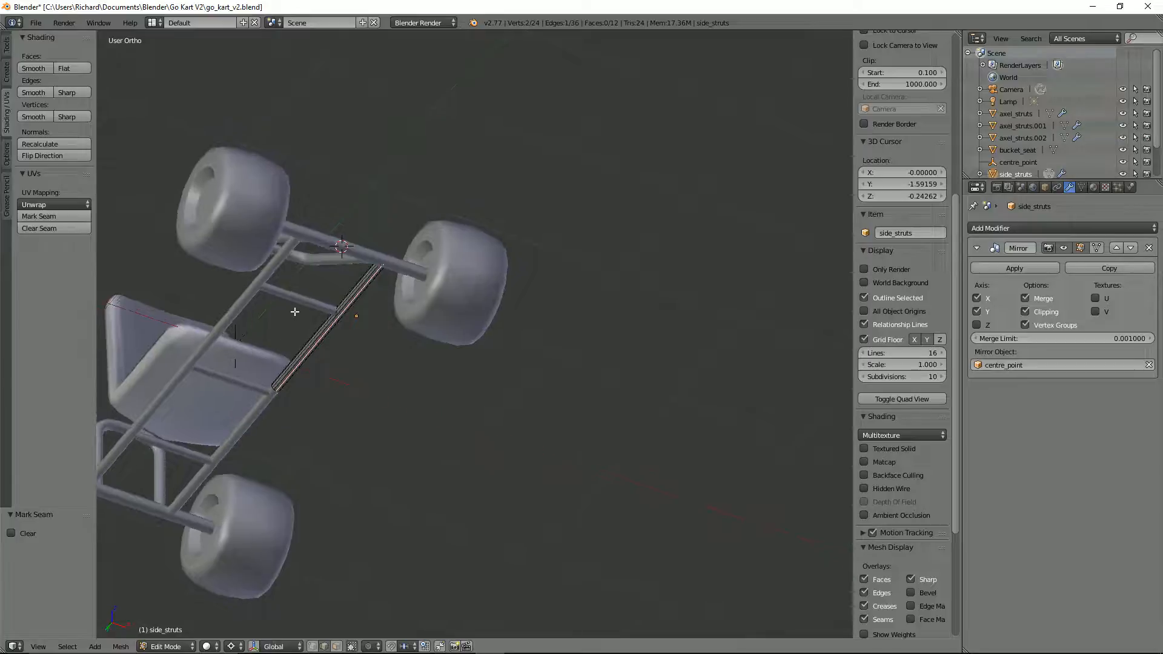
# Step: Mark a lengthwise underside edge of the cross strut behind the front axle as a UV seam
pyautogui.moveTo(294, 312); pyautogui.dragTo(442, 234, button='middle')
pyautogui.scroll(2, 442, 234)
pyautogui.press('Tab')
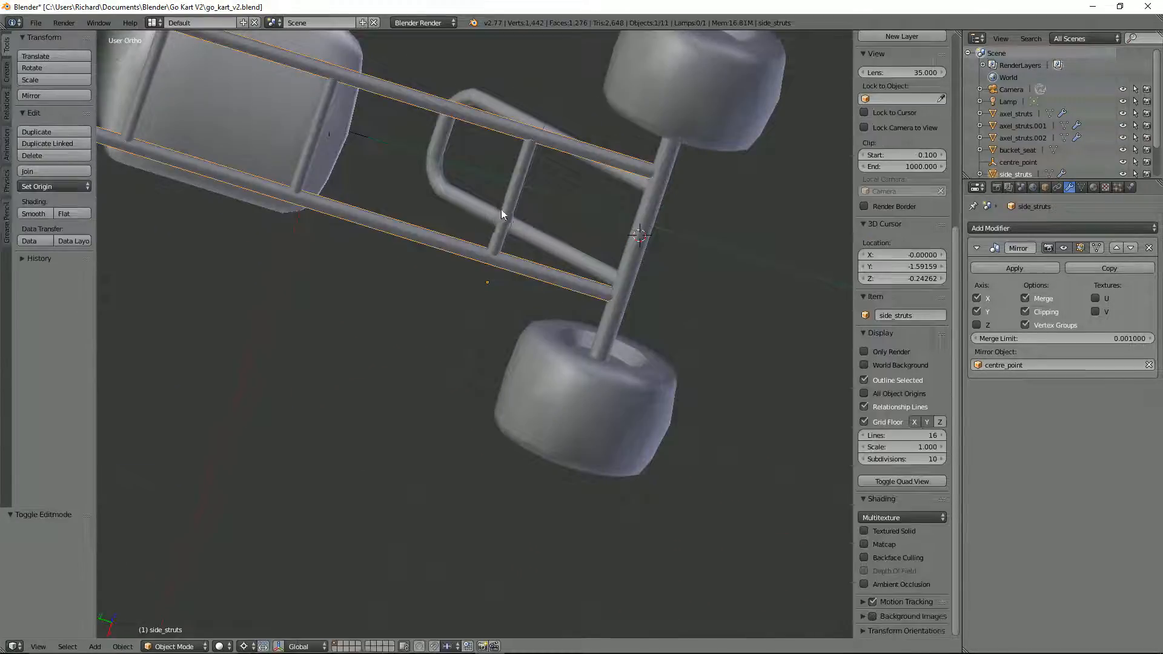
pyautogui.rightClick(501, 209)
pyautogui.press('Tab')
pyautogui.scroll(5, 506, 206)
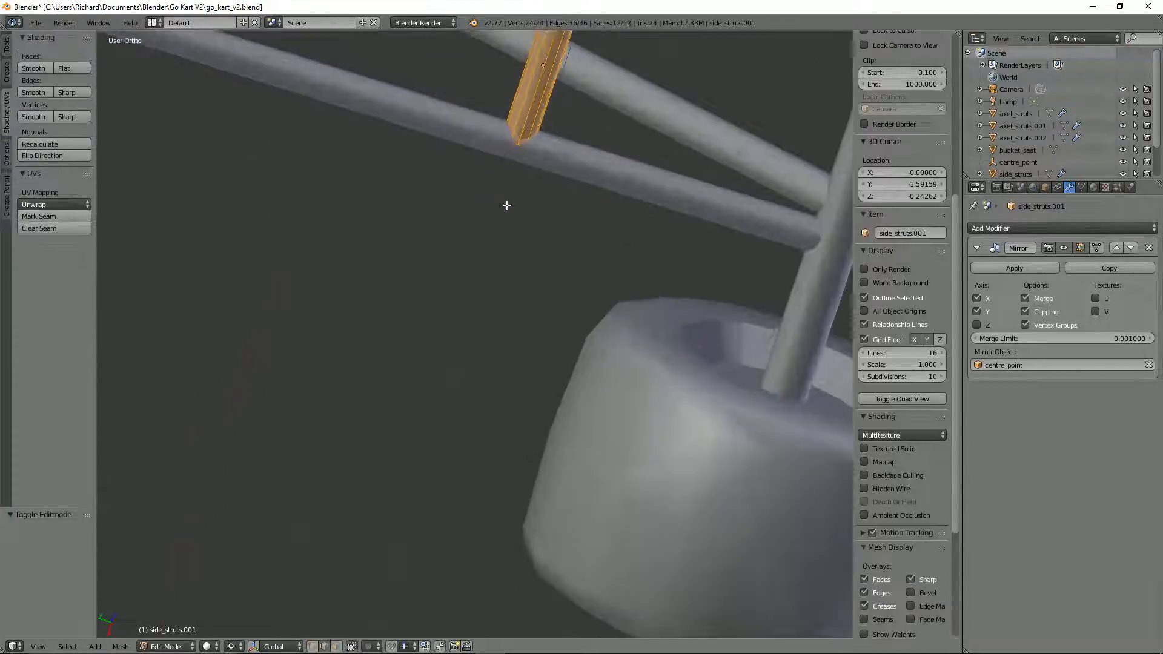
pyautogui.rightClick(533, 92)
pyautogui.hotkey('ctrl', 'e')
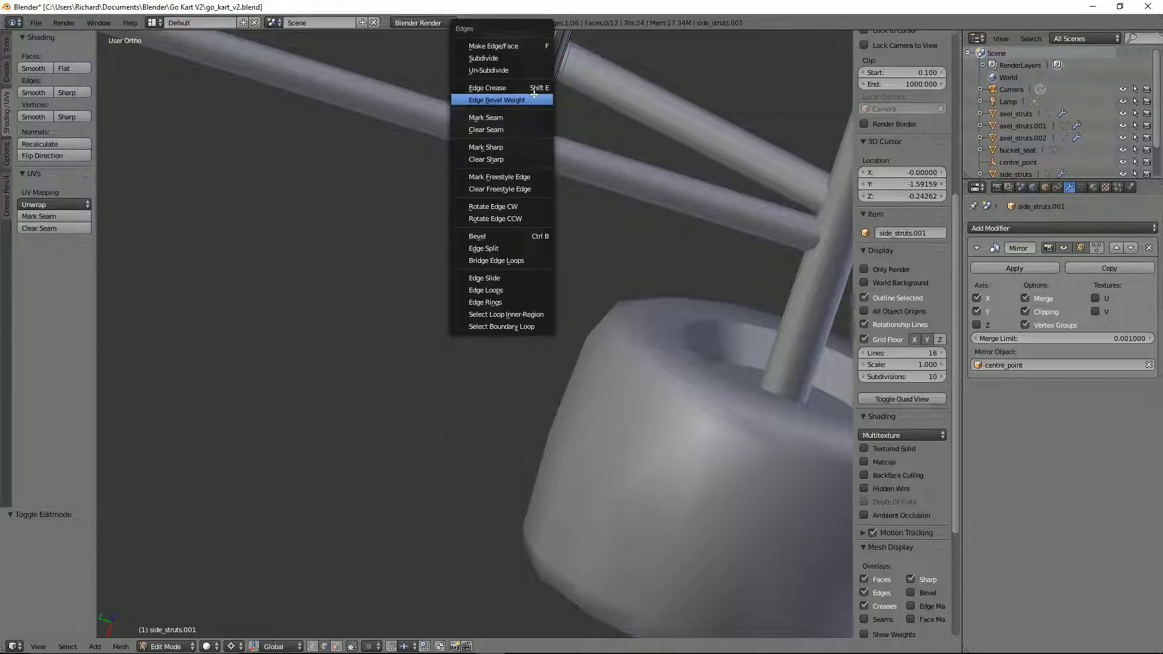
pyautogui.click(523, 117)
pyautogui.scroll(-3, 526, 117)
pyautogui.keyDown('shift'); pyautogui.moveTo(526, 118); pyautogui.dragTo(635, 282, button='middle'); pyautogui.keyUp('shift')
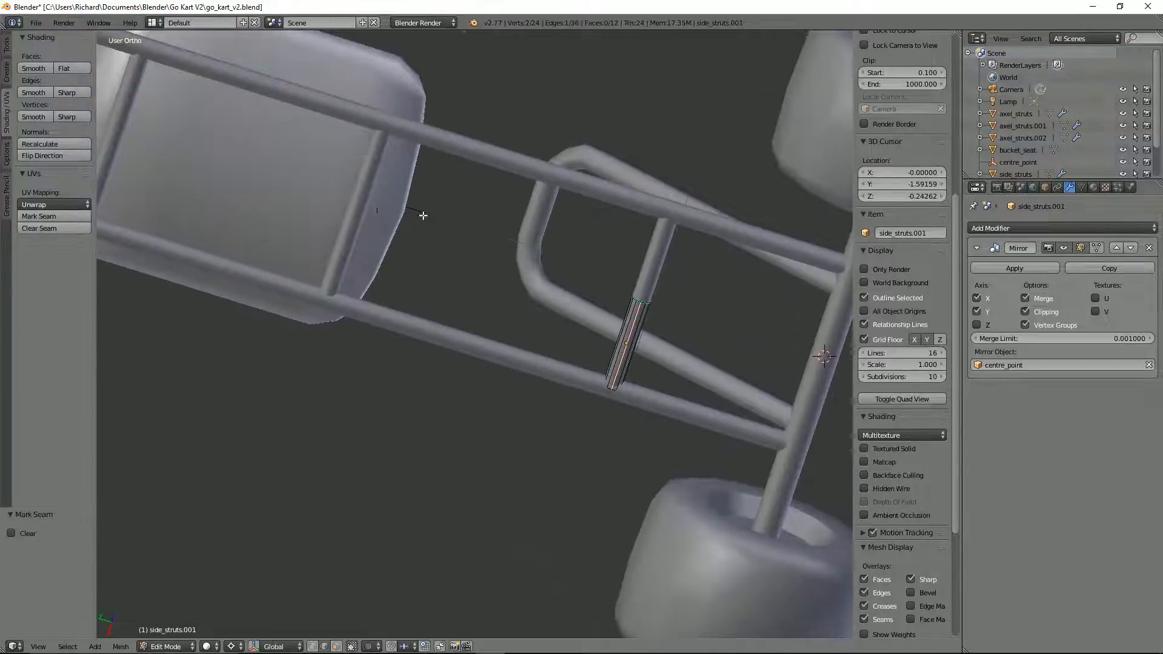
# Step: Mark a lengthwise underside edge of the cross strut beneath the seat's front as a UV seam
pyautogui.press('Tab')
pyautogui.rightClick(359, 201)
pyautogui.press('Tab')
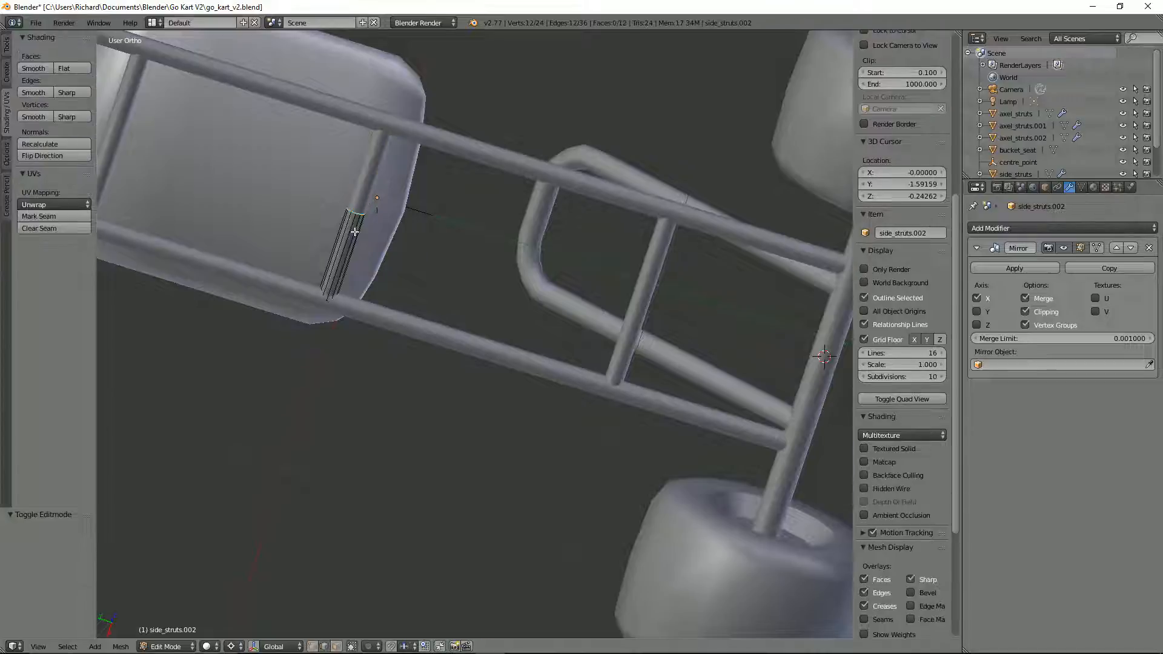
pyautogui.rightClick(352, 232)
pyautogui.hotkey('ctrl', 'e')
pyautogui.click(352, 232)
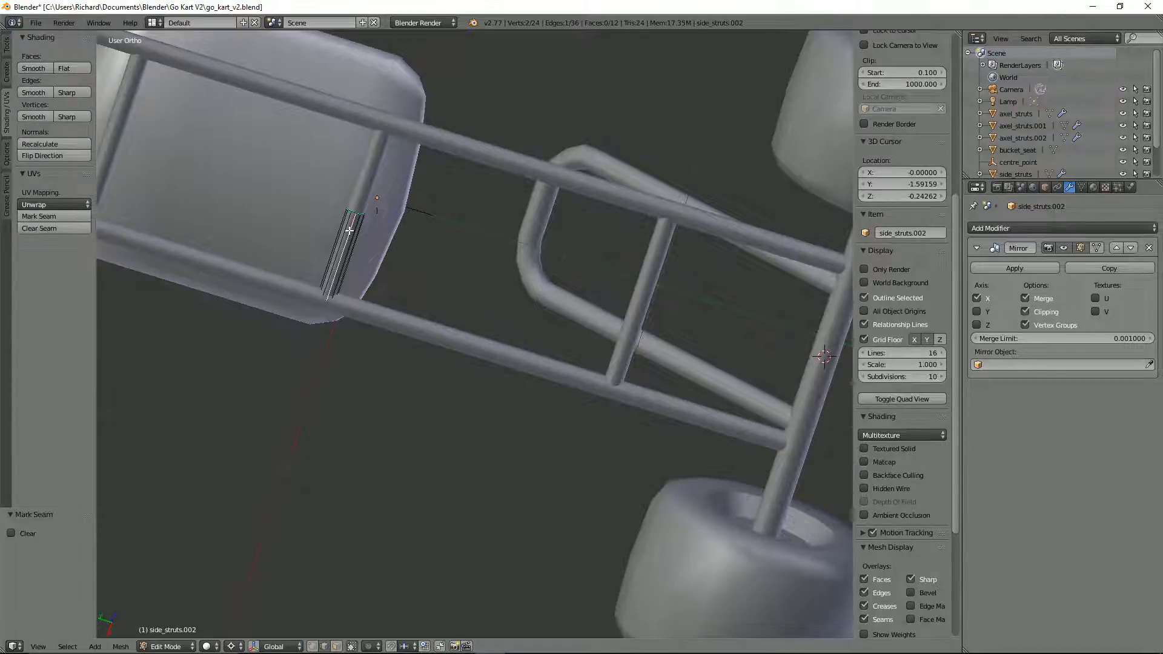
pyautogui.scroll(-4, 488, 191)
pyautogui.moveTo(488, 191); pyautogui.dragTo(514, 259, button='middle')
pyautogui.scroll(2, 508, 262)
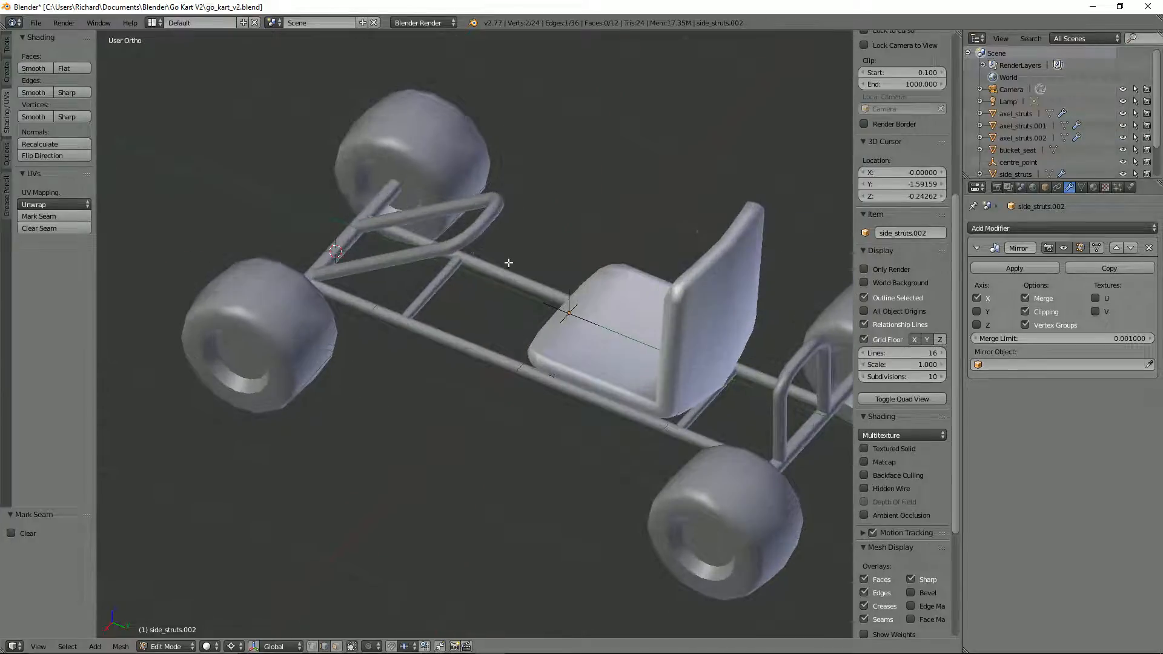
# Step: Snap the 3D cursor to the end edge loop at the centre of the front hoop's crossbar
pyautogui.press('Tab')
pyautogui.rightClick(483, 226)
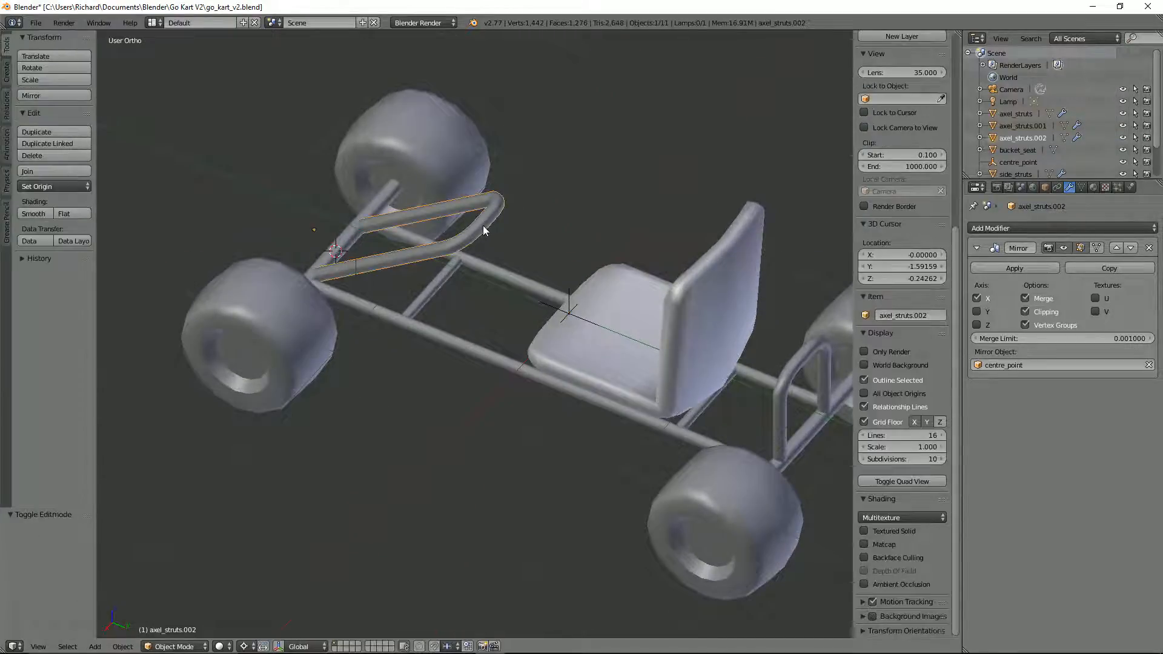
pyautogui.press('Tab')
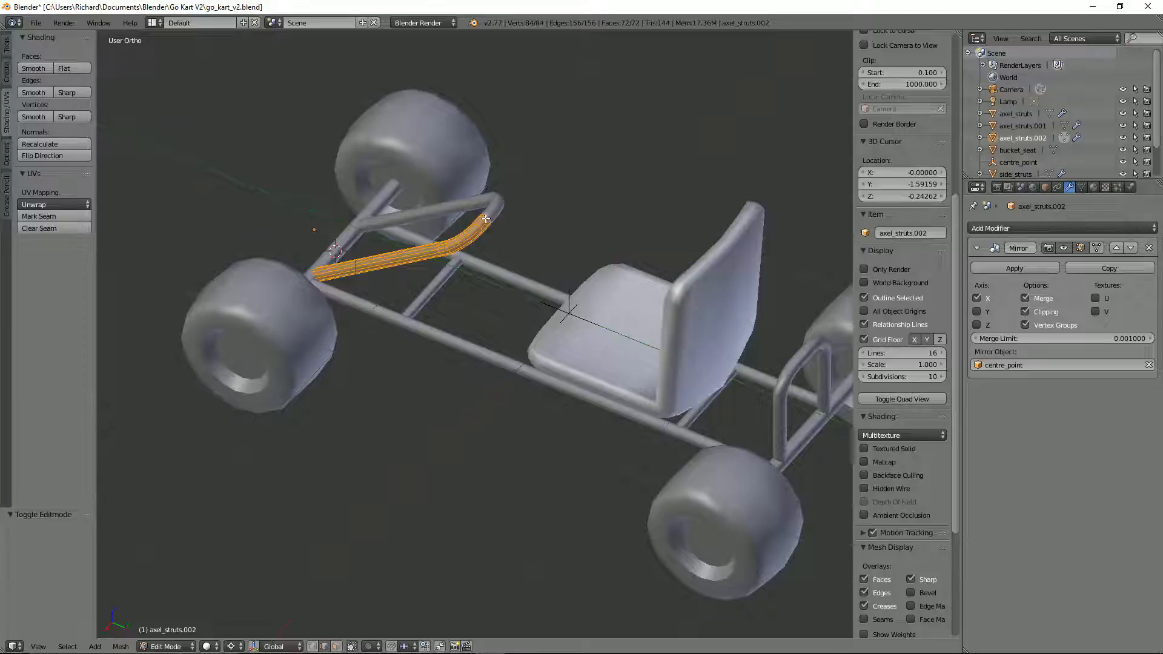
pyautogui.keyDown('alt'); pyautogui.rightClick(494, 217); pyautogui.keyUp('alt')
pyautogui.keyDown('alt'); pyautogui.rightClick(491, 216); pyautogui.keyUp('alt')
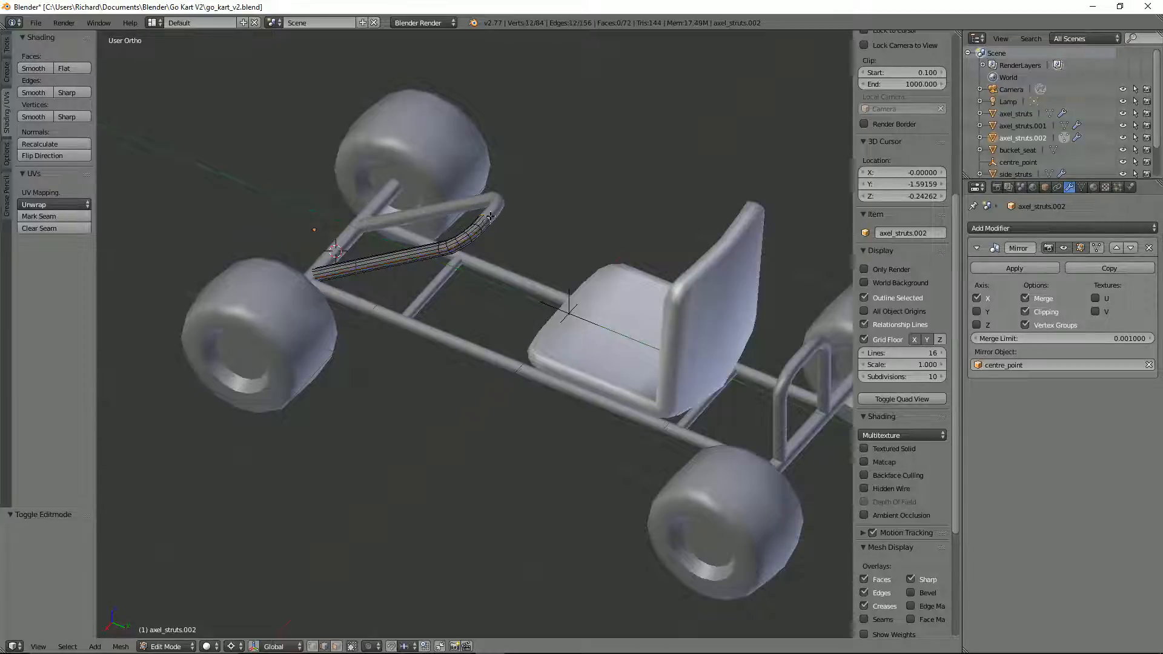
pyautogui.hotkey('shift', 's')
pyautogui.click(503, 222)
pyautogui.press('Tab')
# Step: Add a torus mesh at the 3D cursor on the front hoop's crossbar and set its major segments to 32
pyautogui.hotkey('shift', 'a')
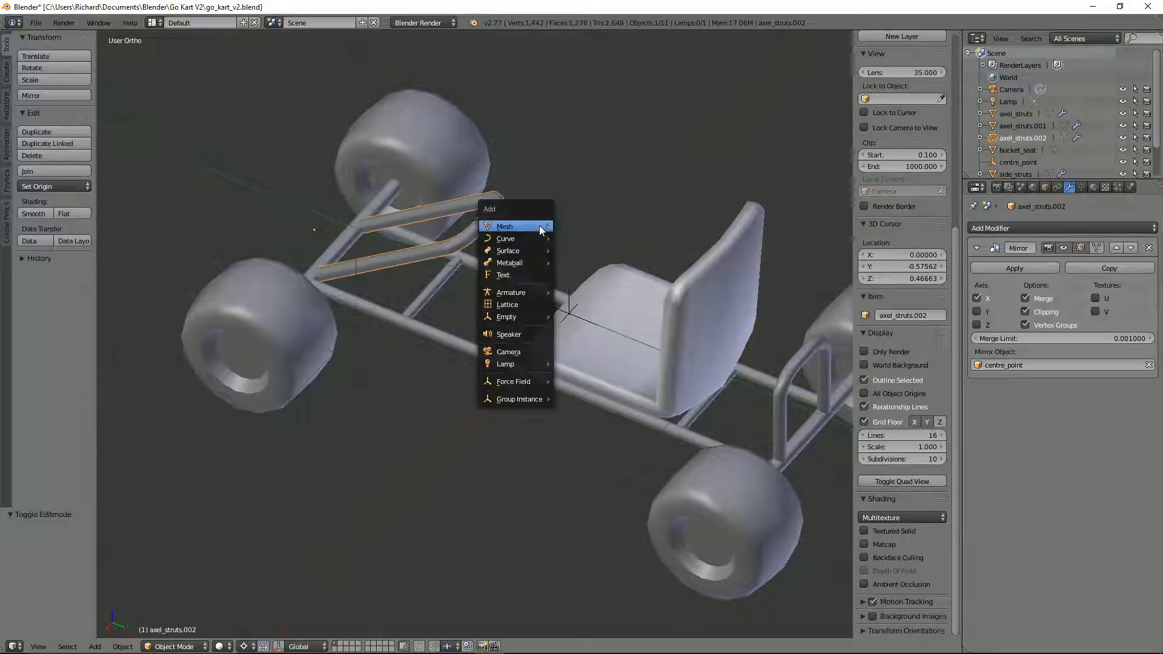
pyautogui.moveTo(540, 229)
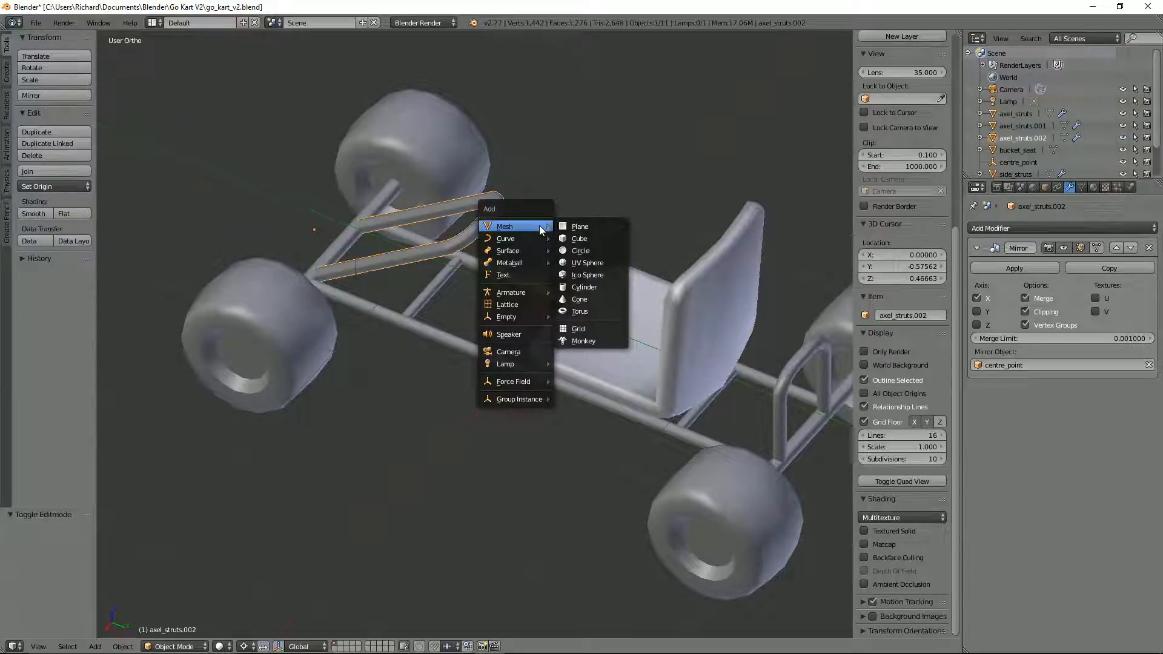
pyautogui.click(575, 314)
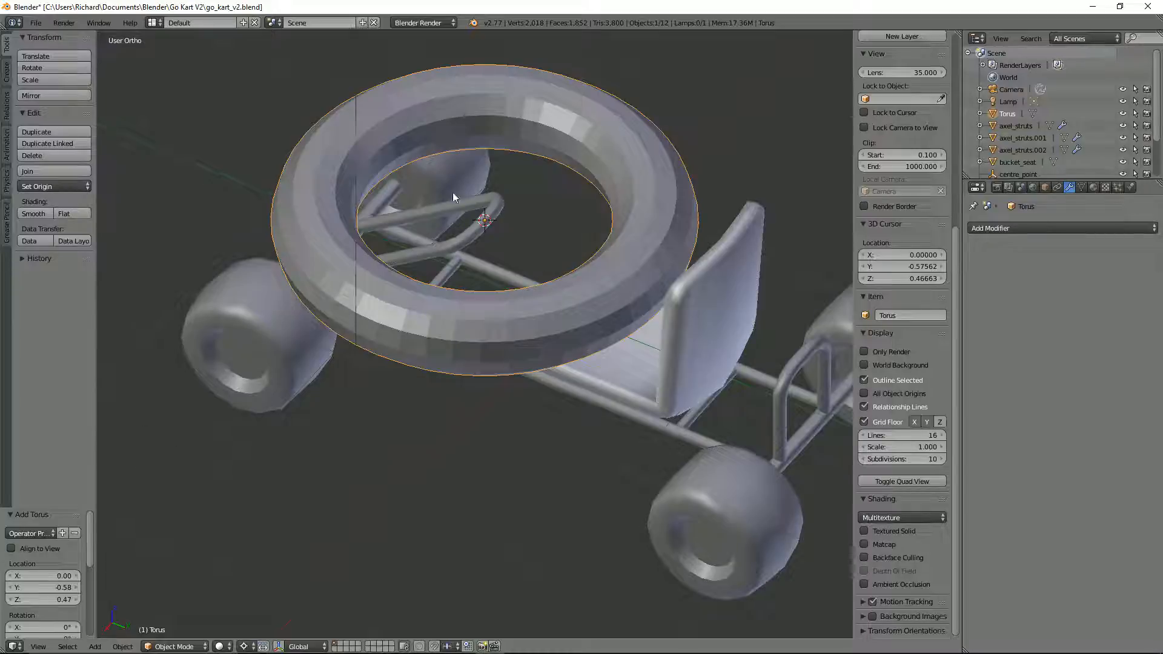
pyautogui.moveTo(89, 526); pyautogui.dragTo(84, 580)
pyautogui.click(68, 570)
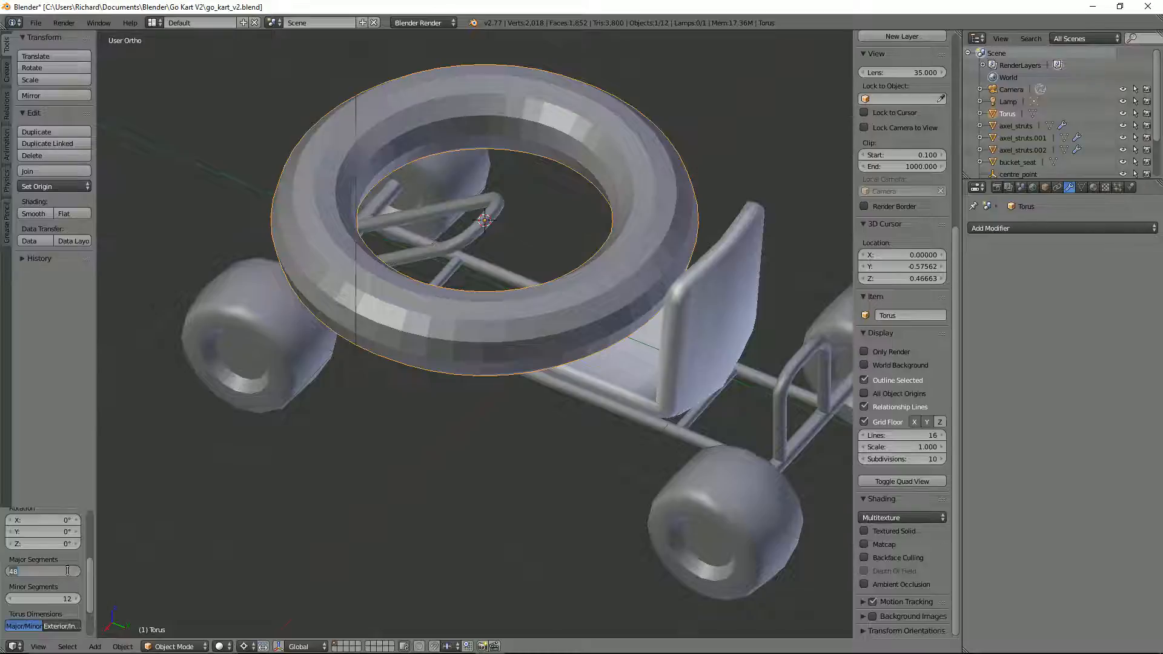
pyautogui.write('32')
pyautogui.press('Return')
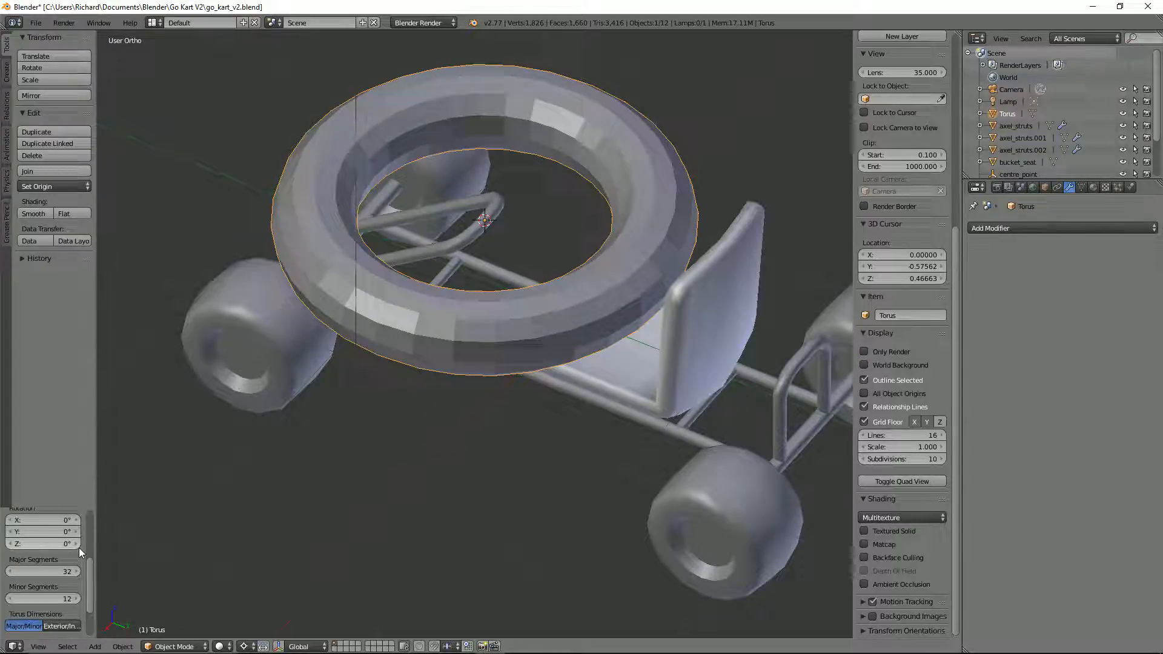
# Step: Try reducing the new torus to 24 major segments and check its roundness from above
pyautogui.click(11, 572)
pyautogui.click(11, 571)
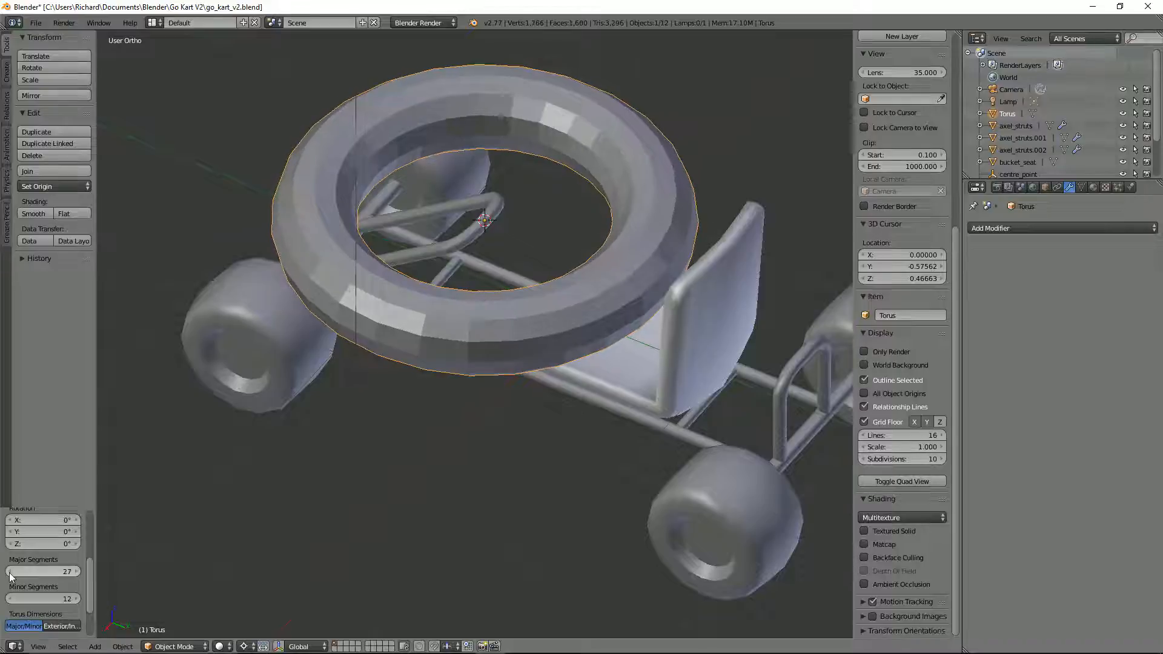
pyautogui.click(11, 572)
pyautogui.click(11, 572)
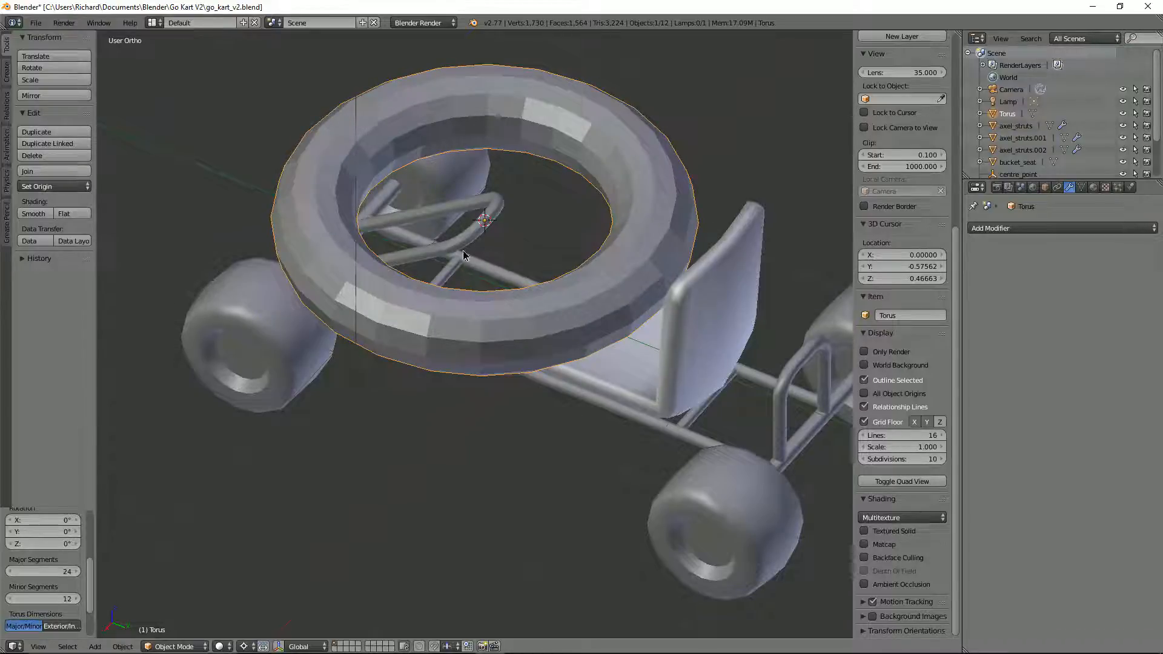
pyautogui.moveTo(480, 329)
pyautogui.mouseDown(button='middle')
pyautogui.moveTo(485, 267)
pyautogui.moveTo(480, 340)
pyautogui.moveTo(488, 315)
pyautogui.mouseUp(button='middle')
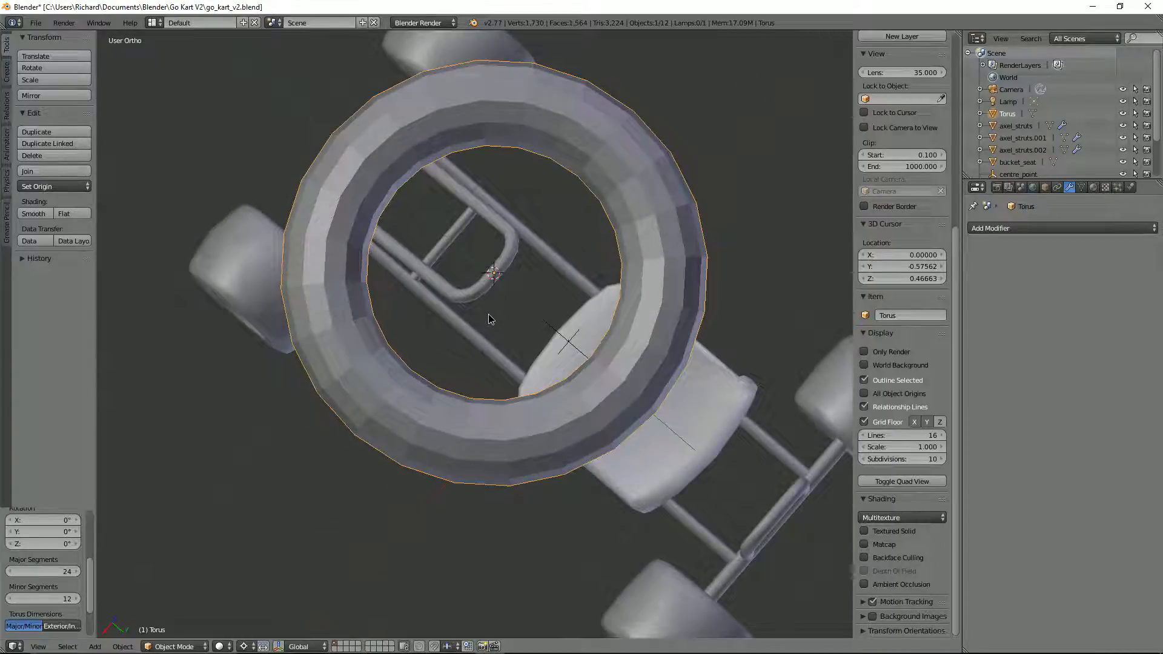
# Step: Raise the torus's major segments back to 32
pyautogui.click(77, 571)
pyautogui.click(77, 571)
pyautogui.click(76, 571)
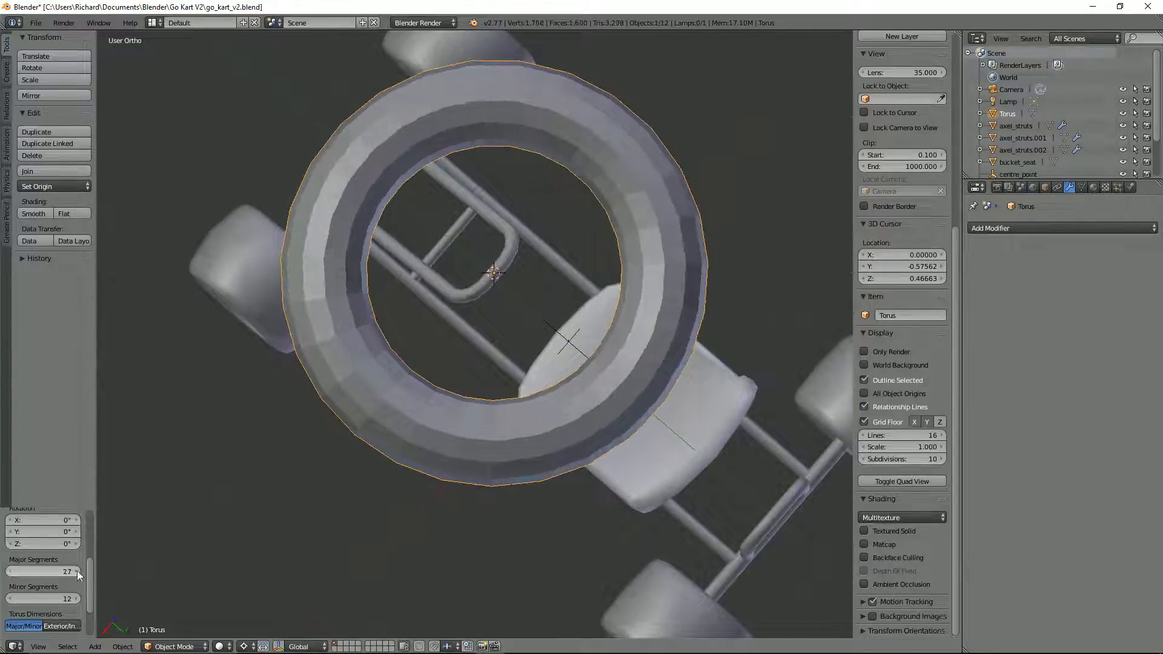
pyautogui.click(77, 571)
pyautogui.click(77, 571)
pyautogui.click(77, 571)
pyautogui.click(77, 571)
pyautogui.click(77, 571)
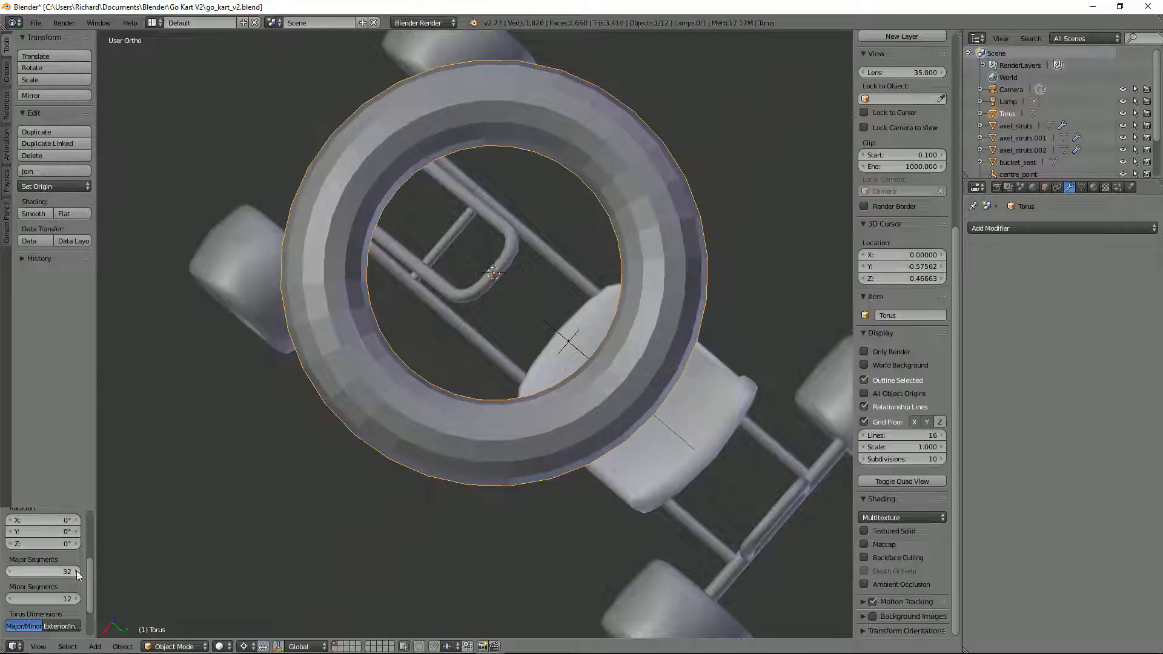
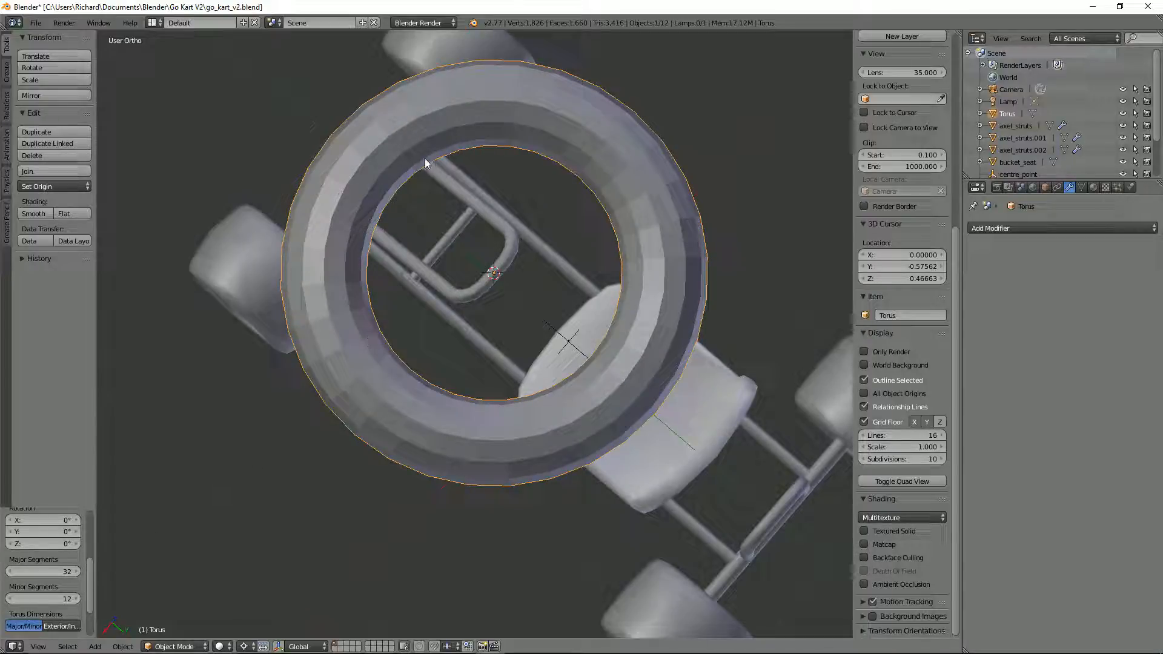
# Step: Set the torus's minor radius to 0.1
pyautogui.scroll(-3, 383, 293)
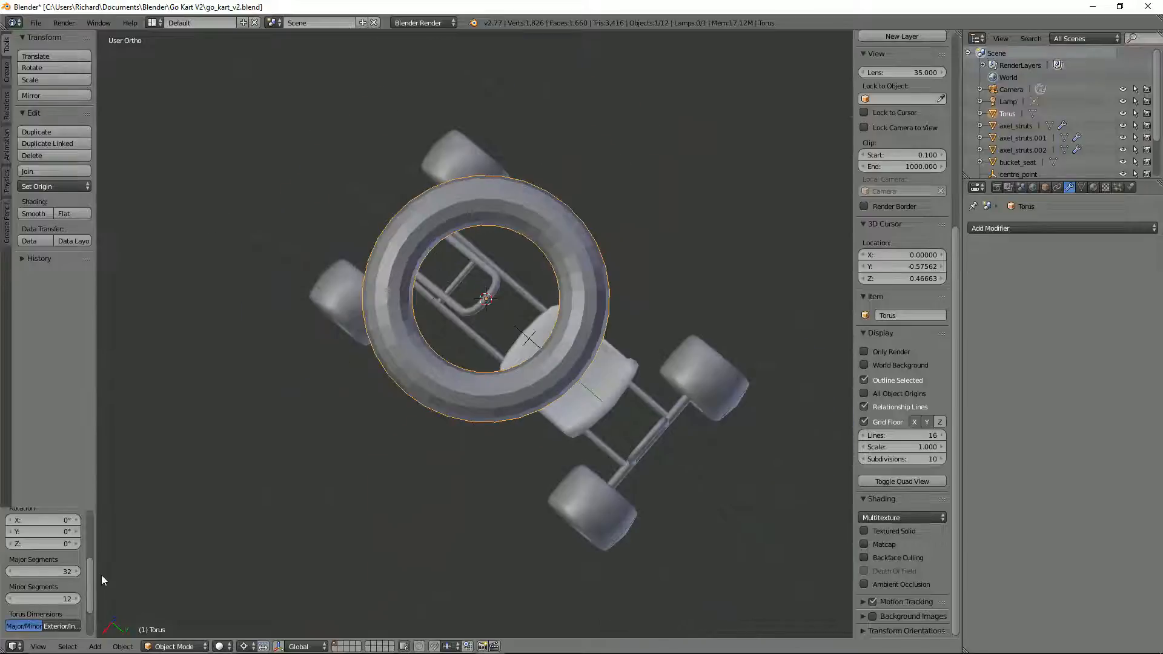
pyautogui.moveTo(90, 592); pyautogui.dragTo(81, 615)
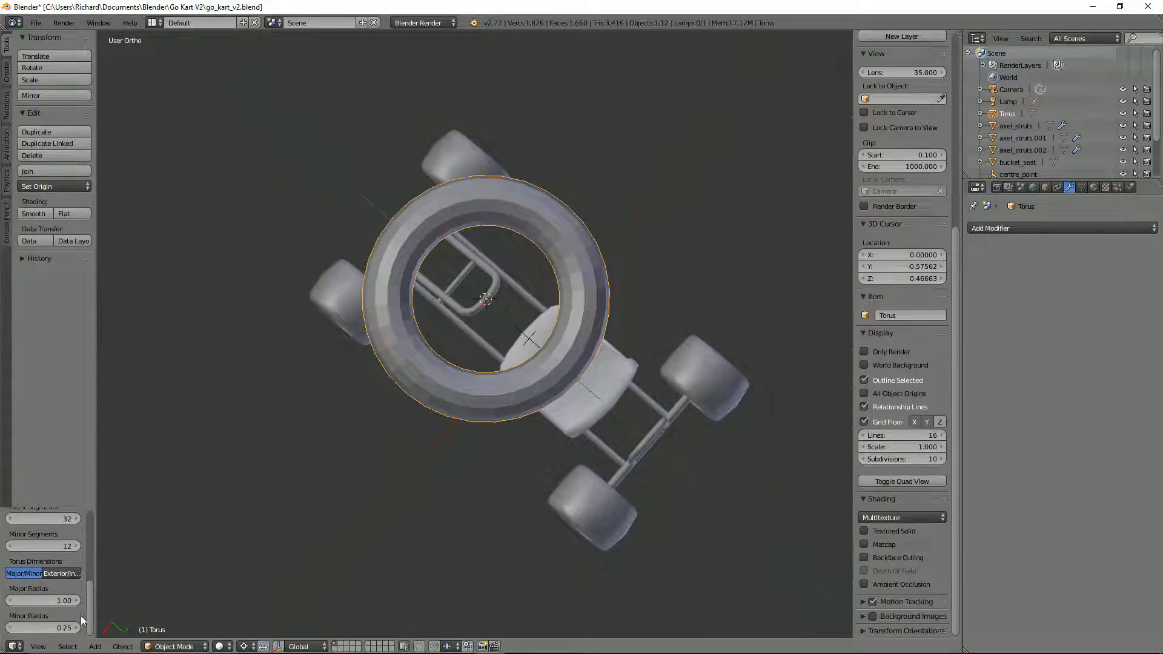
pyautogui.click(11, 628)
pyautogui.click(9, 629)
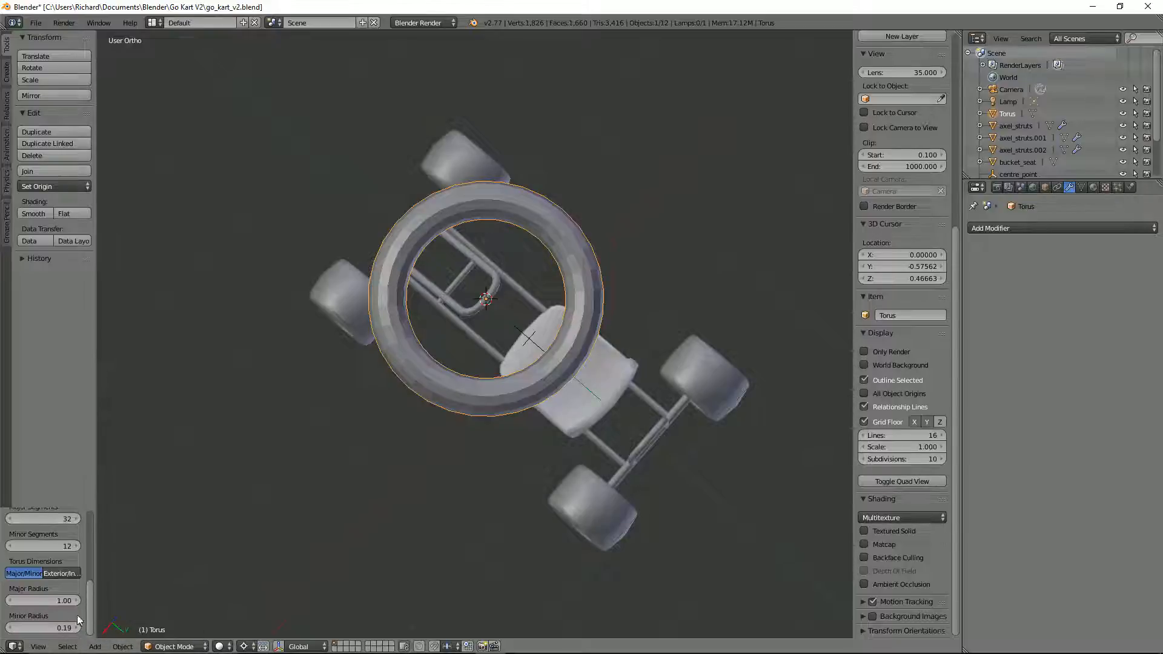
pyautogui.click(55, 628)
pyautogui.write('0.1')
pyautogui.press('Return')
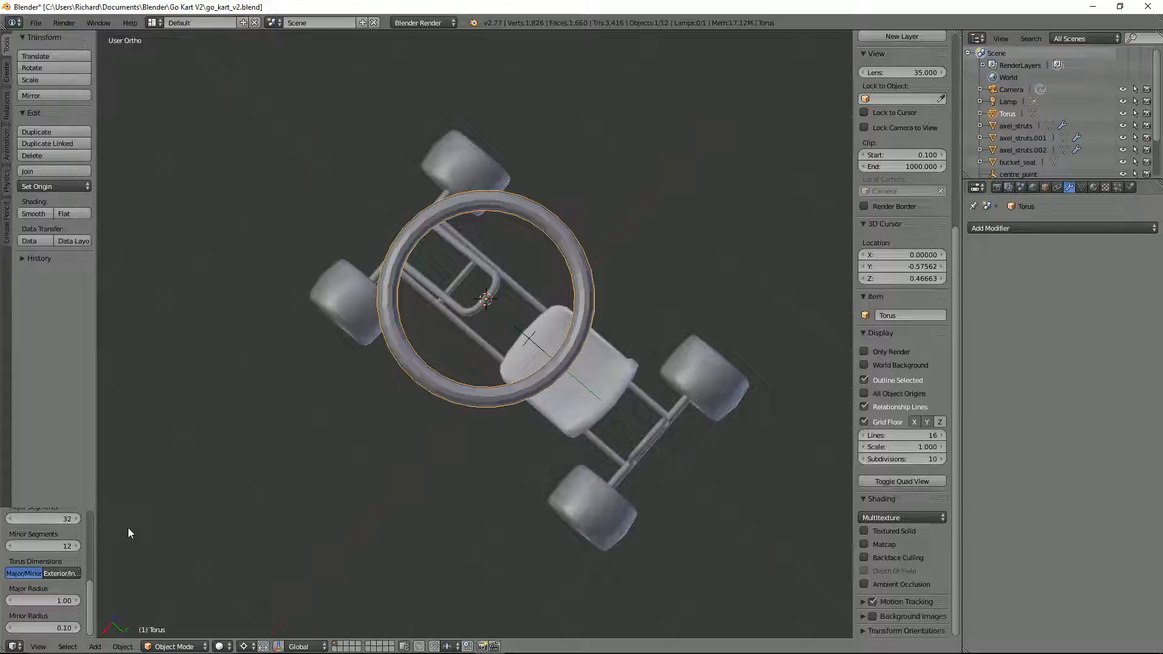
# Step: Try a thicker torus ring with a minor radius of 0.15
pyautogui.click(76, 628)
pyautogui.click(62, 630)
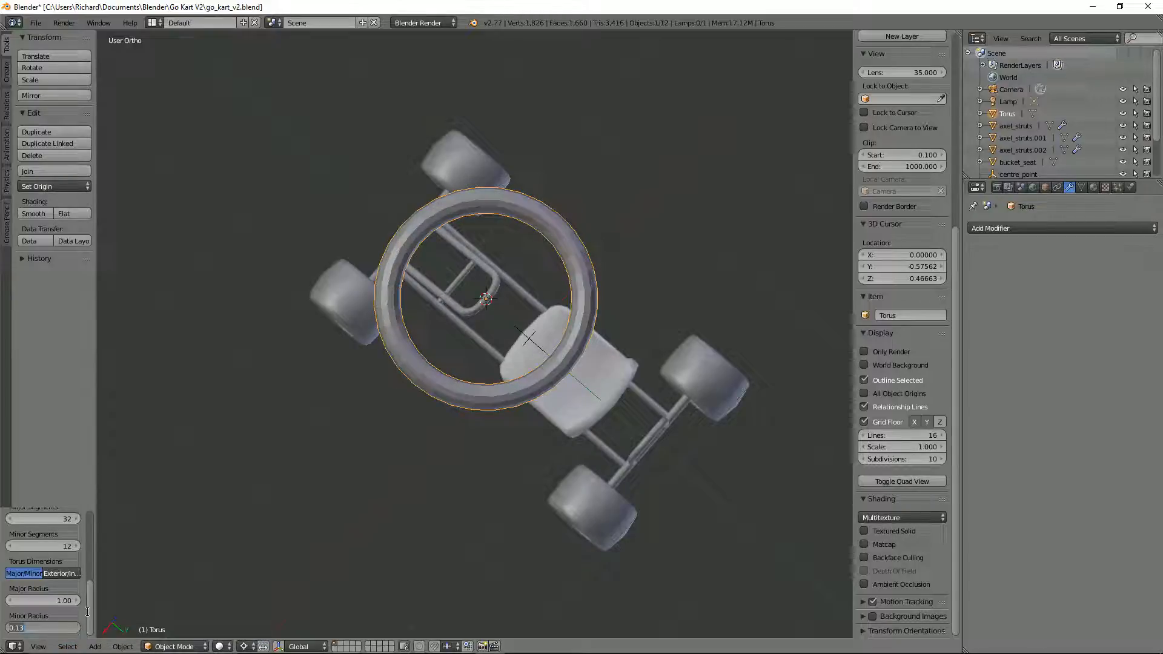
pyautogui.write('0.15')
pyautogui.press('Return')
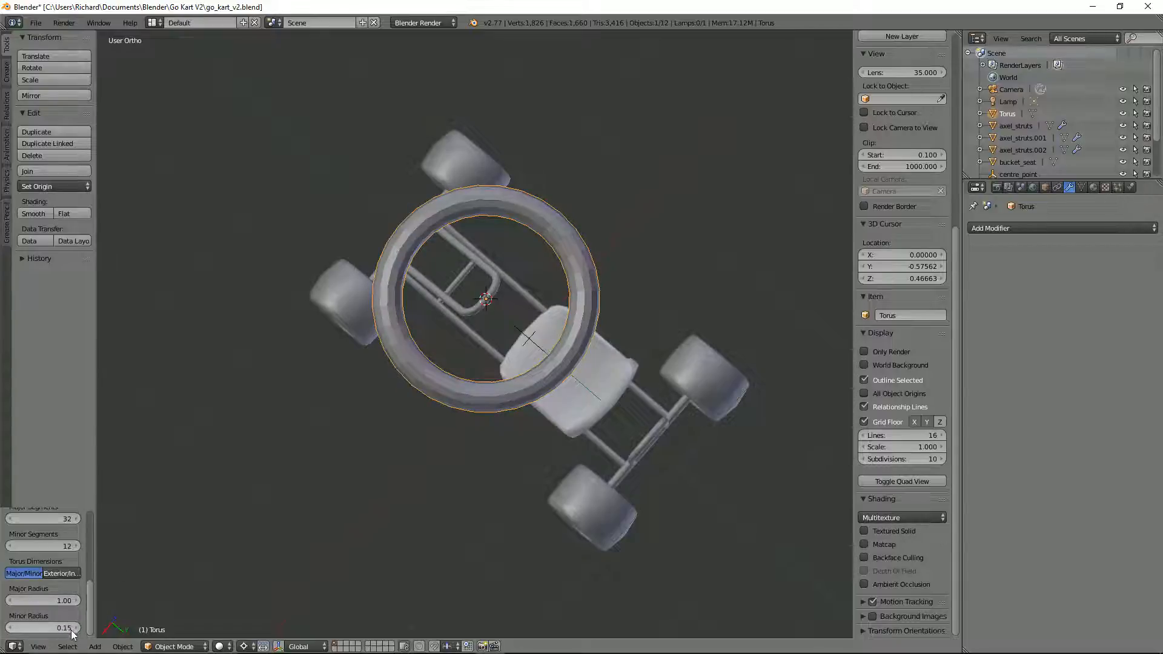
# Step: Set the torus's minor radius to 0.13
pyautogui.click(68, 629)
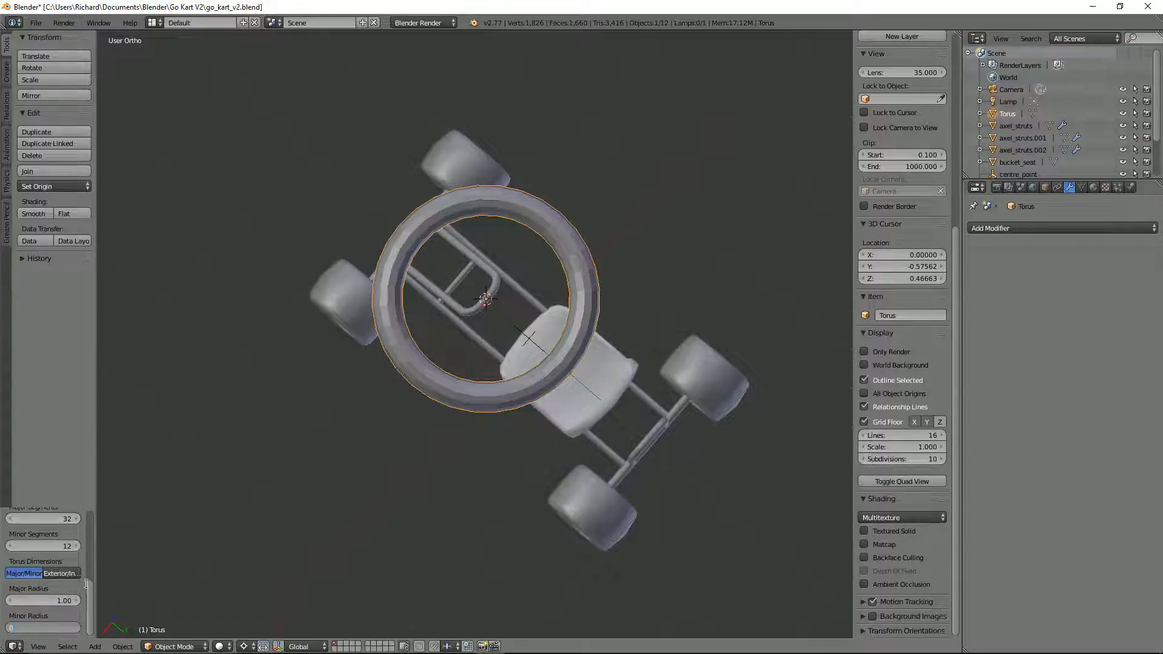
pyautogui.write('0.13')
pyautogui.press('Return')
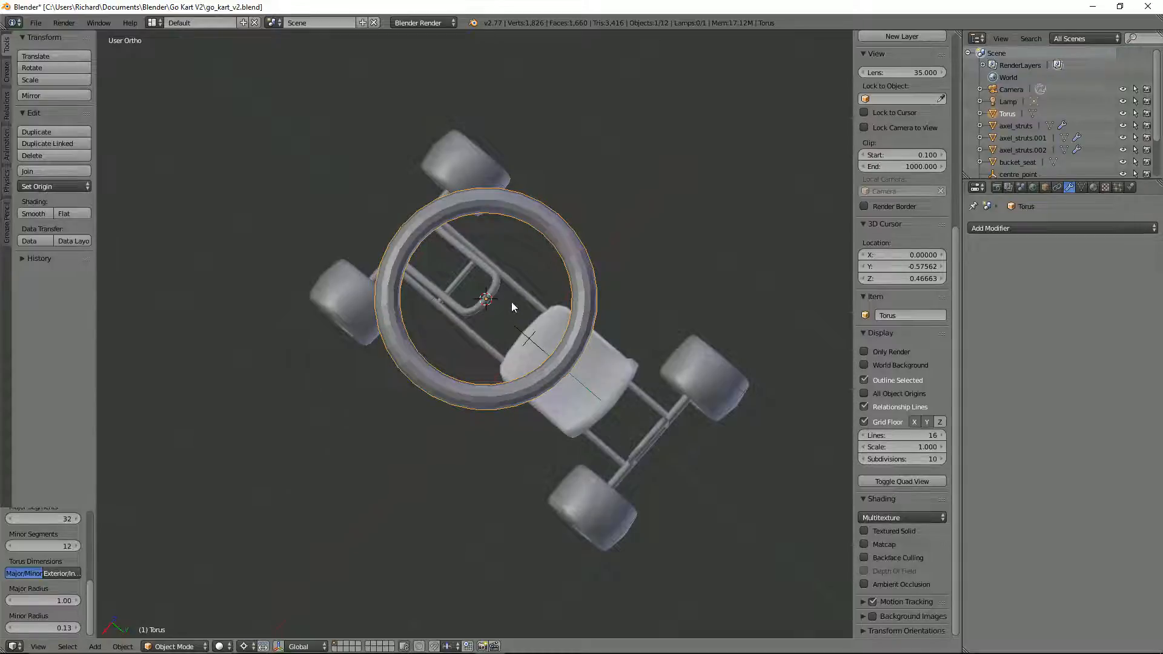
# Step: Apply smooth shading to all faces of the torus in Edit Mode
pyautogui.scroll(-1, 515, 301)
pyautogui.moveTo(514, 303); pyautogui.dragTo(525, 272, button='middle')
pyautogui.press('Tab')
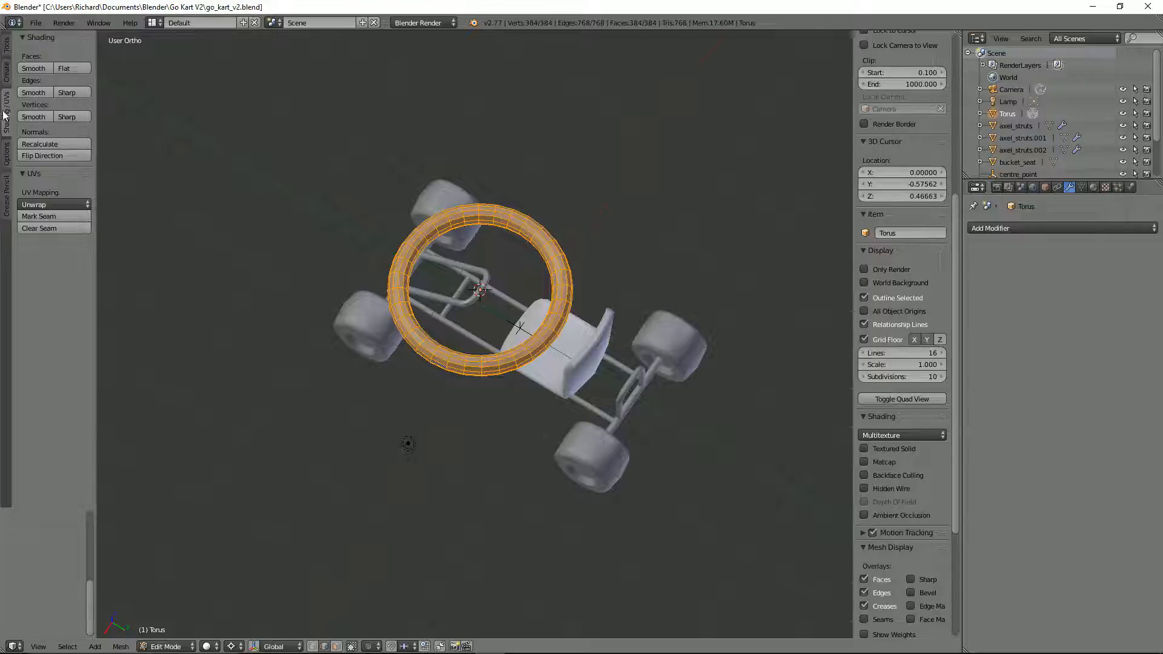
pyautogui.click(21, 68)
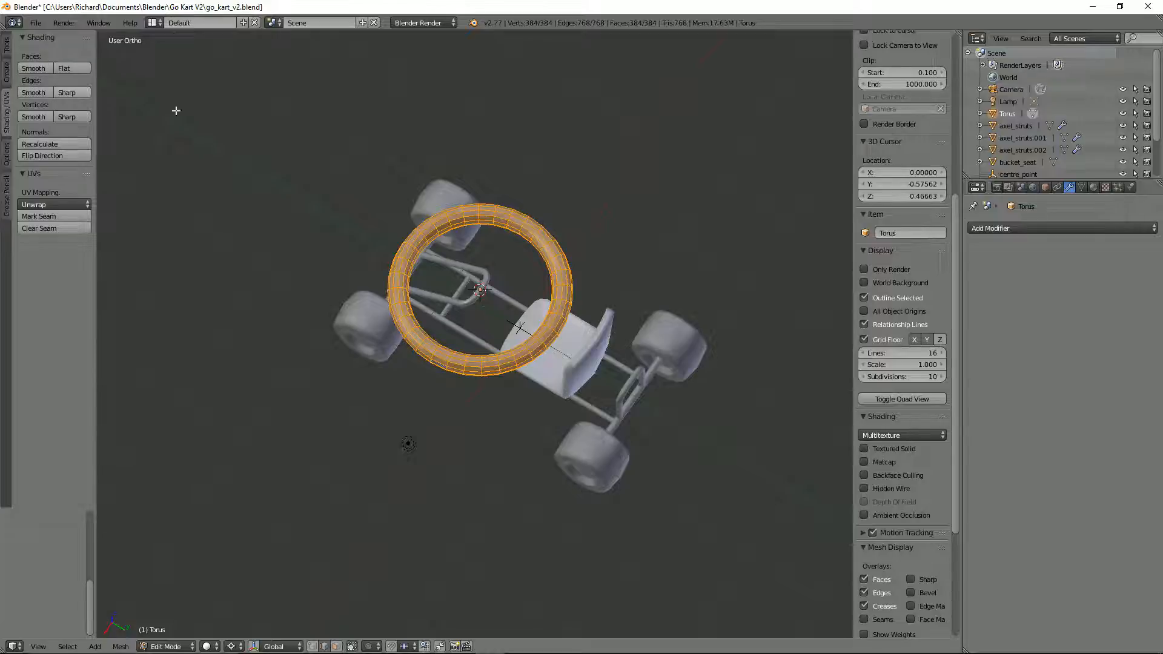
# Step: Enable Auto Smooth on the torus mesh with an angle of 180° and return to Object Mode
pyautogui.click(1081, 188)
pyautogui.click(984, 265)
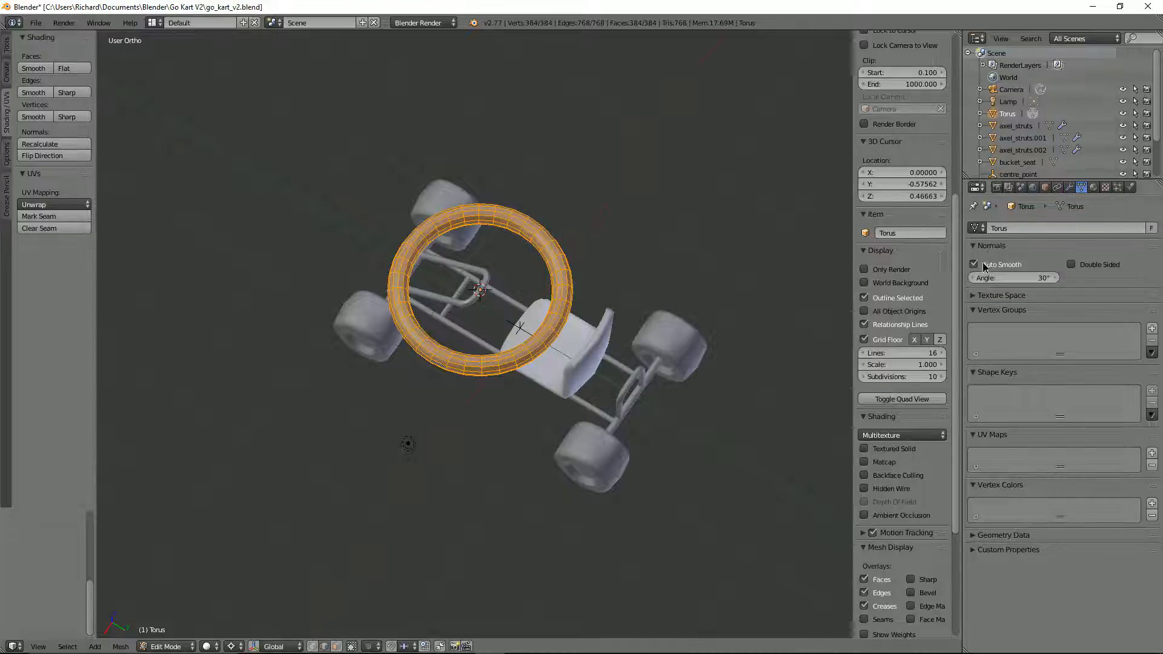
pyautogui.click(1033, 276)
pyautogui.write('18')
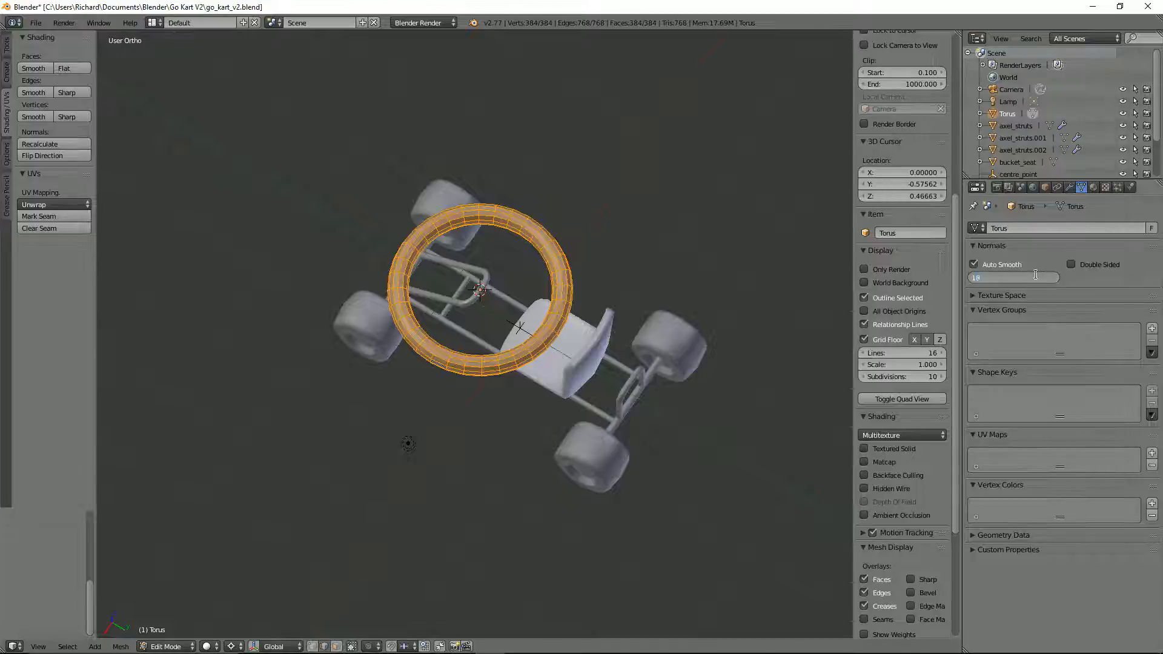
pyautogui.write('0')
pyautogui.press('Return')
pyautogui.scroll(2, 302, 274)
pyautogui.press('Tab')
pyautogui.moveTo(298, 275); pyautogui.dragTo(420, 218, button='middle')
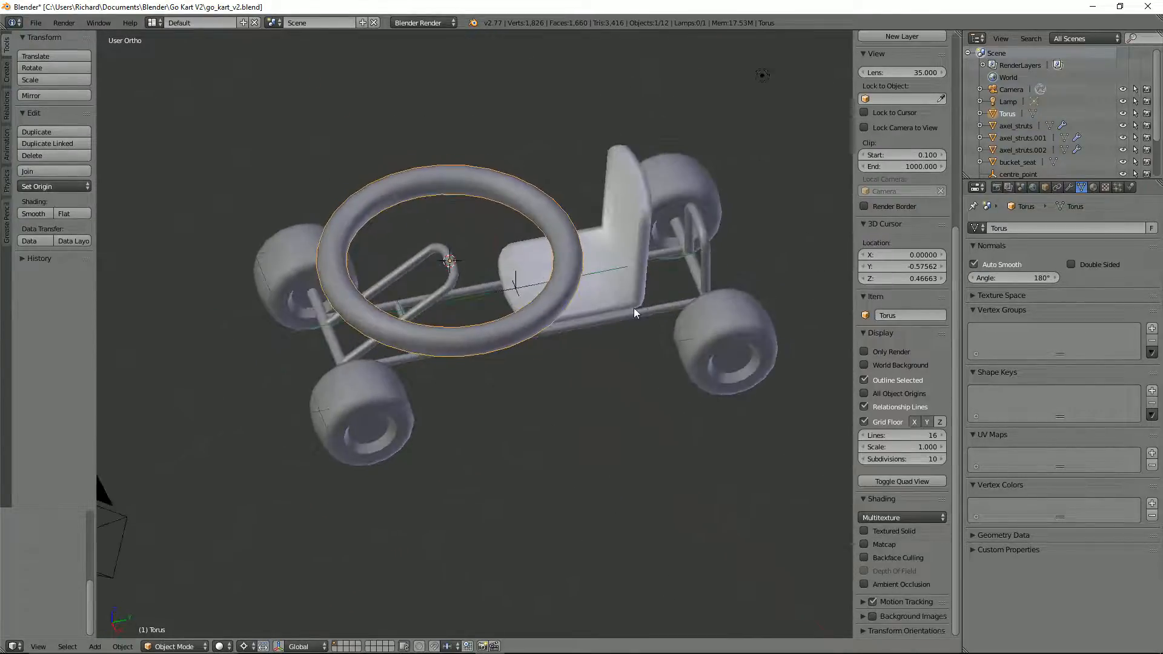
# Step: Scale the torus down in the top view to about 0.28, sizing it as a steering wheel
pyautogui.press('KP_7')
pyautogui.press('s')
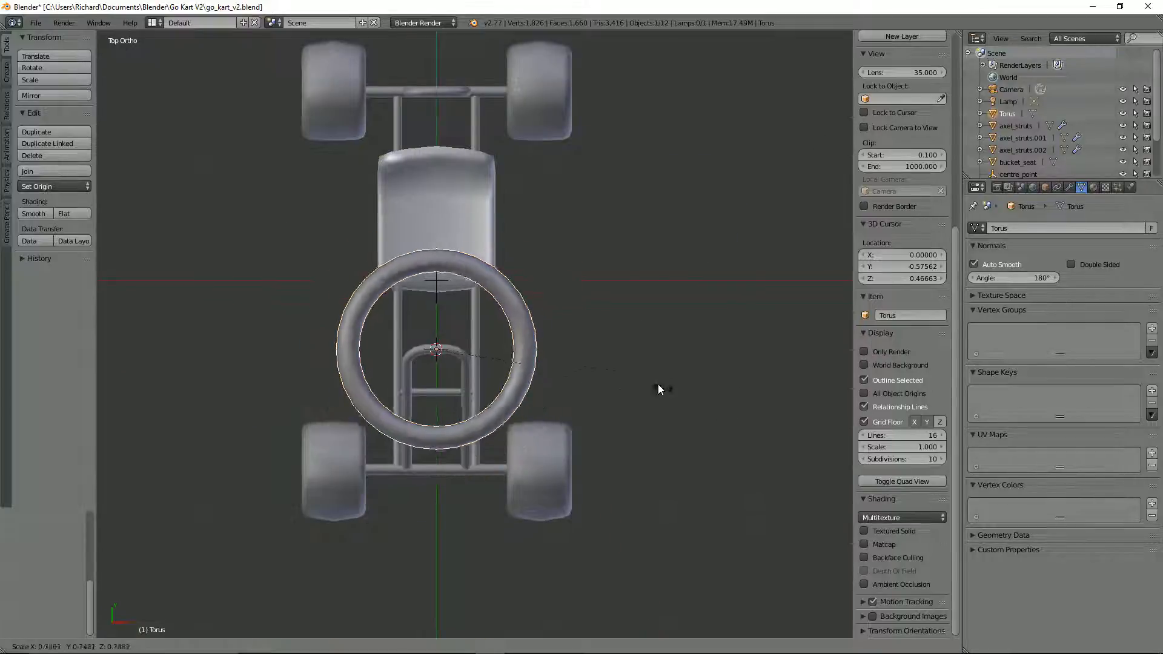
pyautogui.click(529, 340)
# Step: Set the pivot point to Median Point and rotate the torus in the right side view so it faces the seat
pyautogui.press('KP_3')
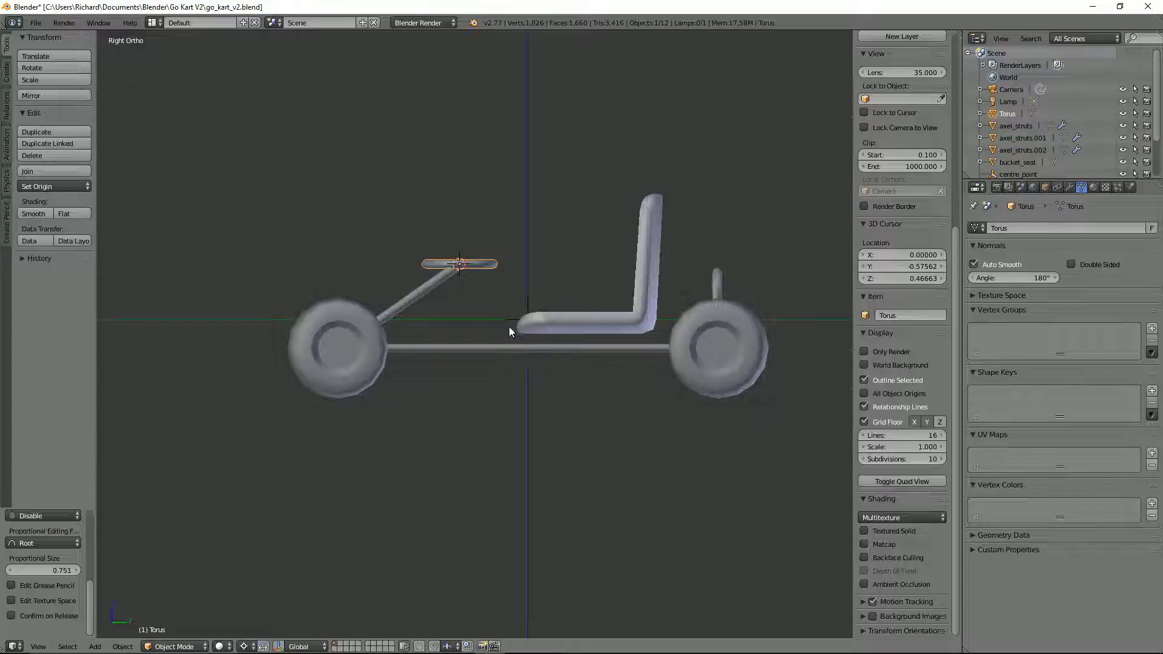
pyautogui.click(243, 645)
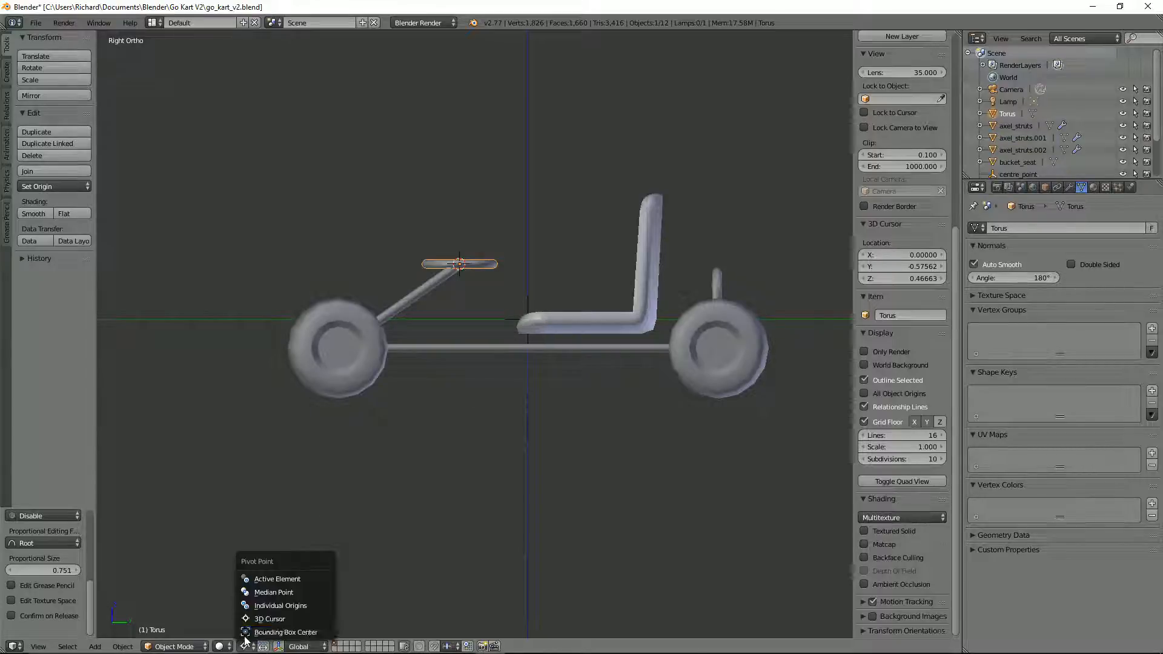
pyautogui.click(260, 597)
pyautogui.scroll(5, 551, 321)
pyautogui.press('r')
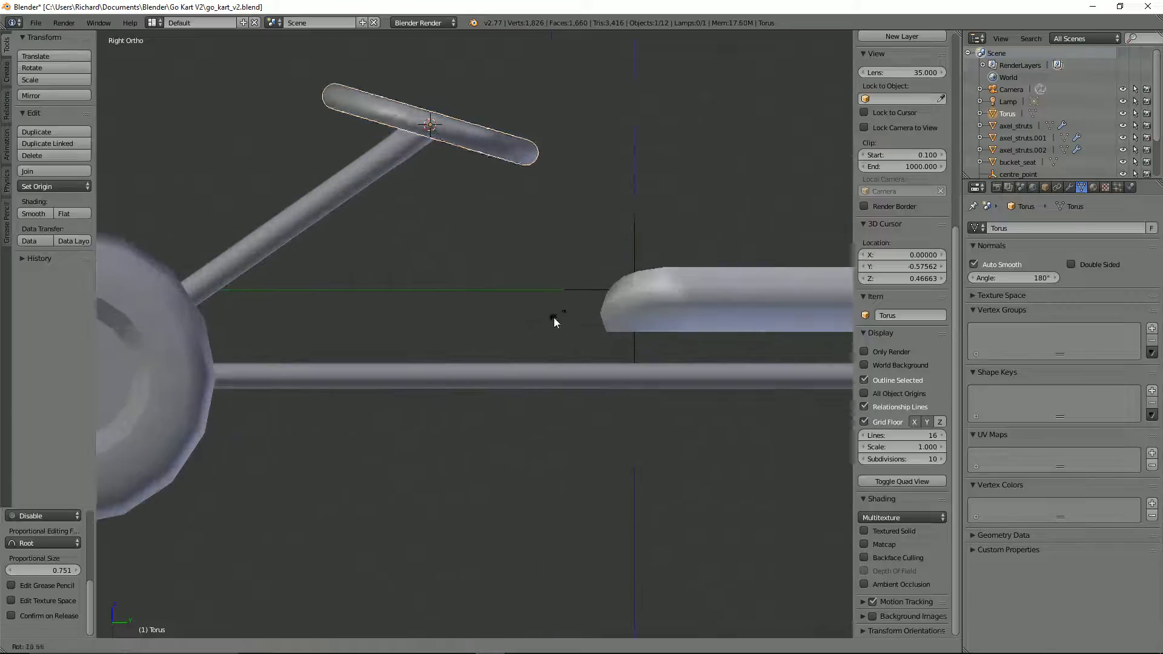
pyautogui.click(354, 362)
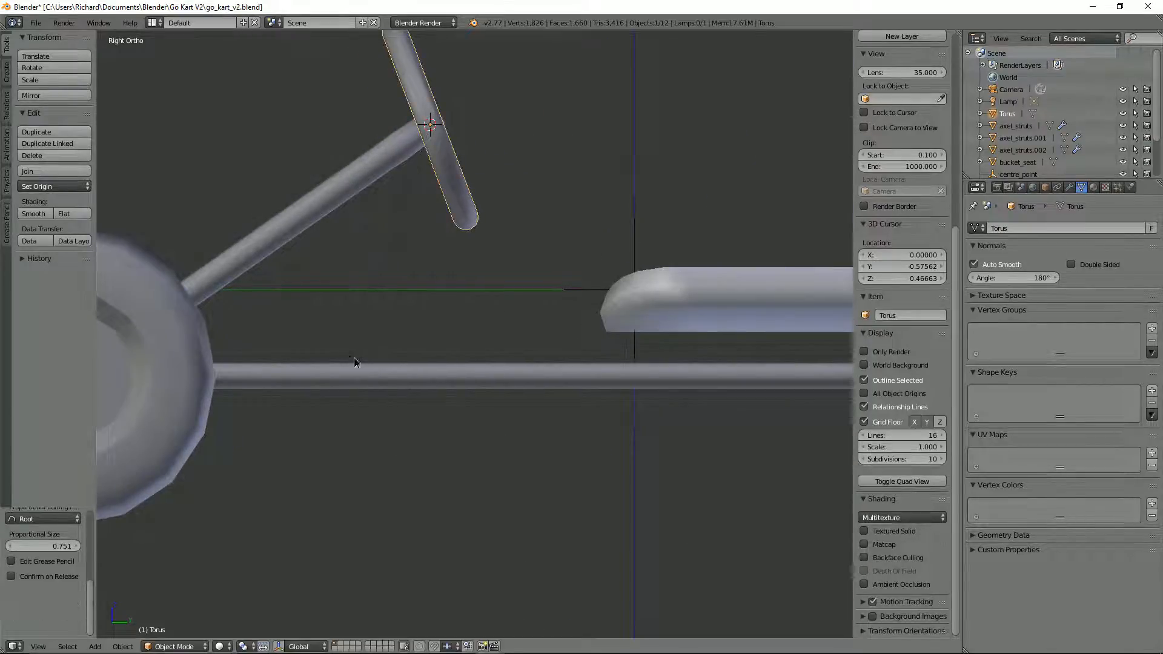
# Step: Scale the steering wheel torus down uniformly to about 0.85
pyautogui.moveTo(465, 252); pyautogui.dragTo(678, 249, button='middle')
pyautogui.press('s')
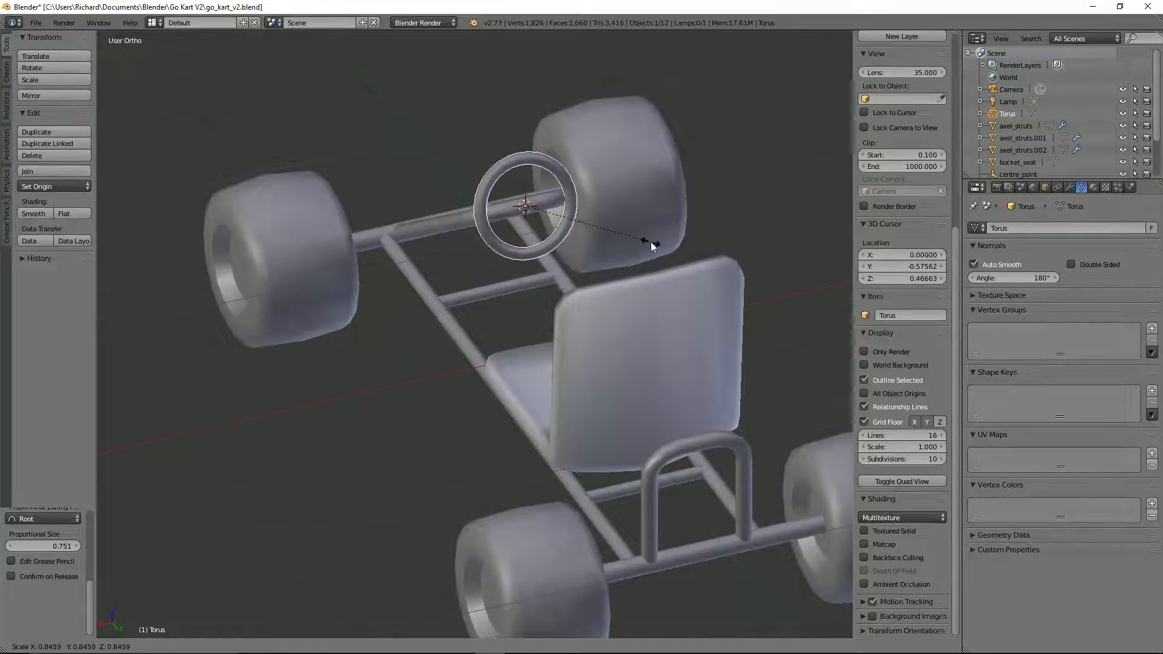
pyautogui.click(642, 239)
# Step: Fine-tune the wheel's tilt in the side view and move it off the steering bar toward the seat, about 0.08 in Y and 0.03 in Z
pyautogui.press('KP_3')
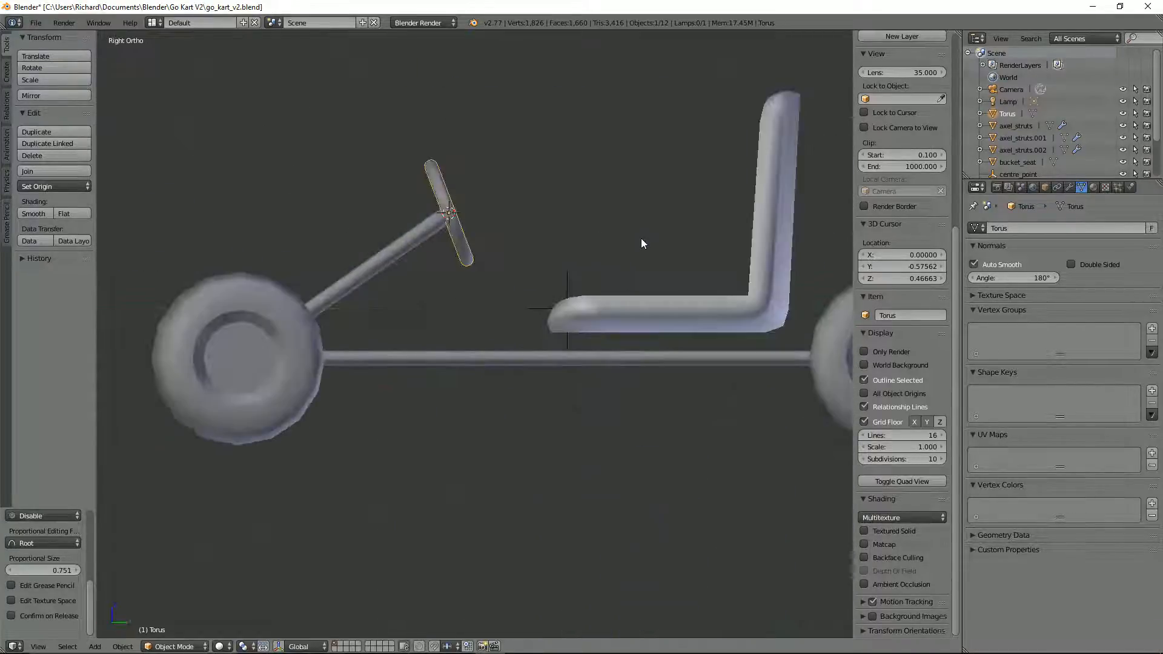
pyautogui.press('s')
pyautogui.click(672, 242)
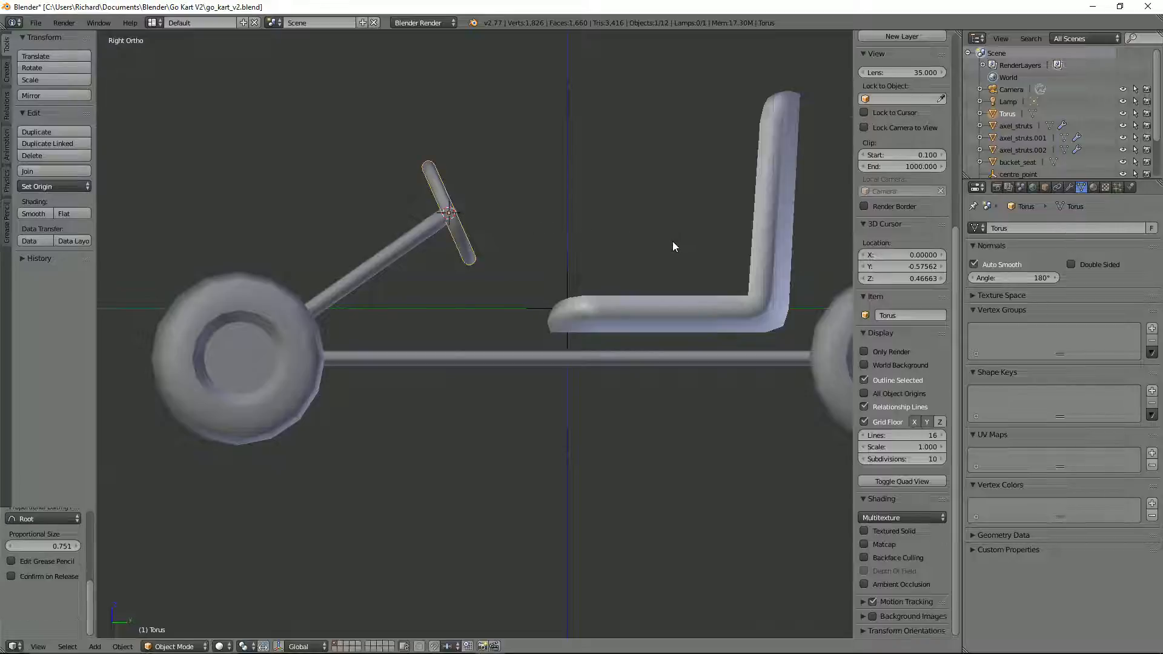
pyautogui.press('g')
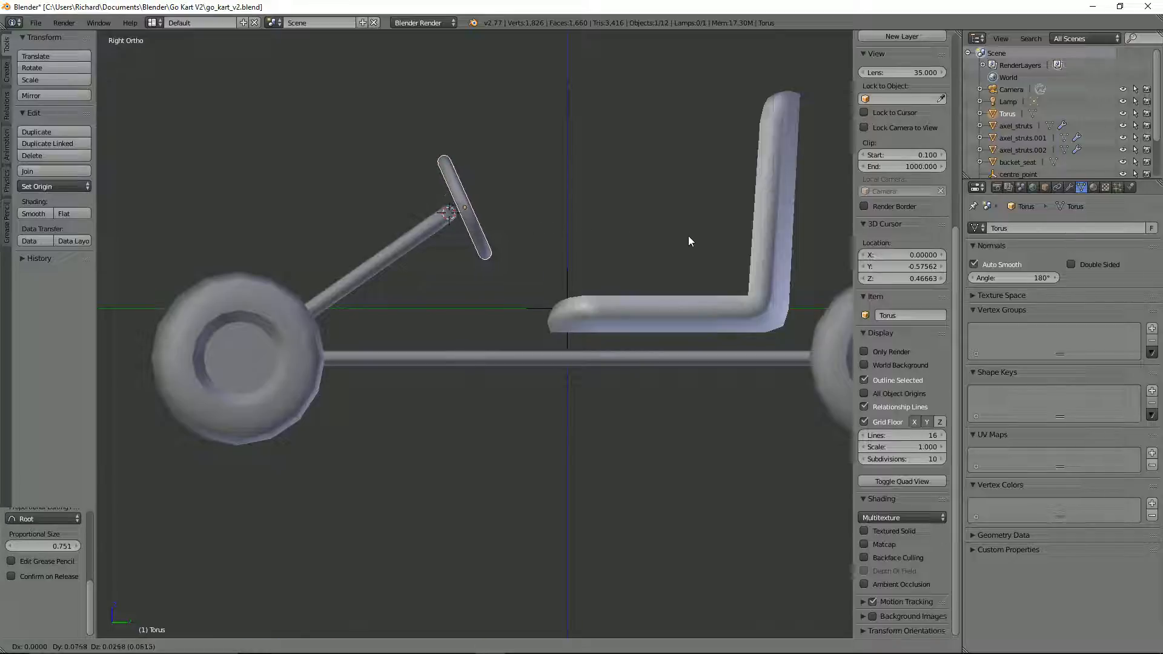
pyautogui.click(687, 241)
# Step: Select a single cross-section edge loop on the side of the steering wheel torus in Edit Mode
pyautogui.moveTo(687, 241); pyautogui.dragTo(565, 202, button='middle')
pyautogui.scroll(4, 548, 223)
pyautogui.scroll(-2, 554, 194)
pyautogui.scroll(2, 566, 202)
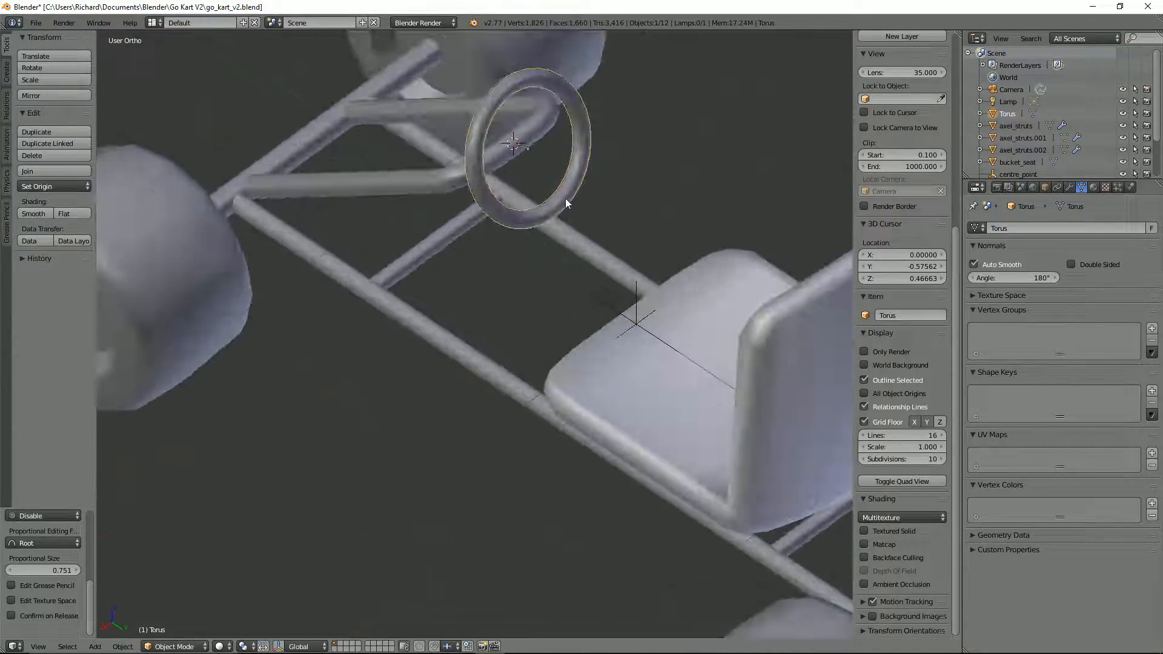
pyautogui.moveTo(506, 148); pyautogui.dragTo(503, 174, button='middle')
pyautogui.scroll(3, 503, 174)
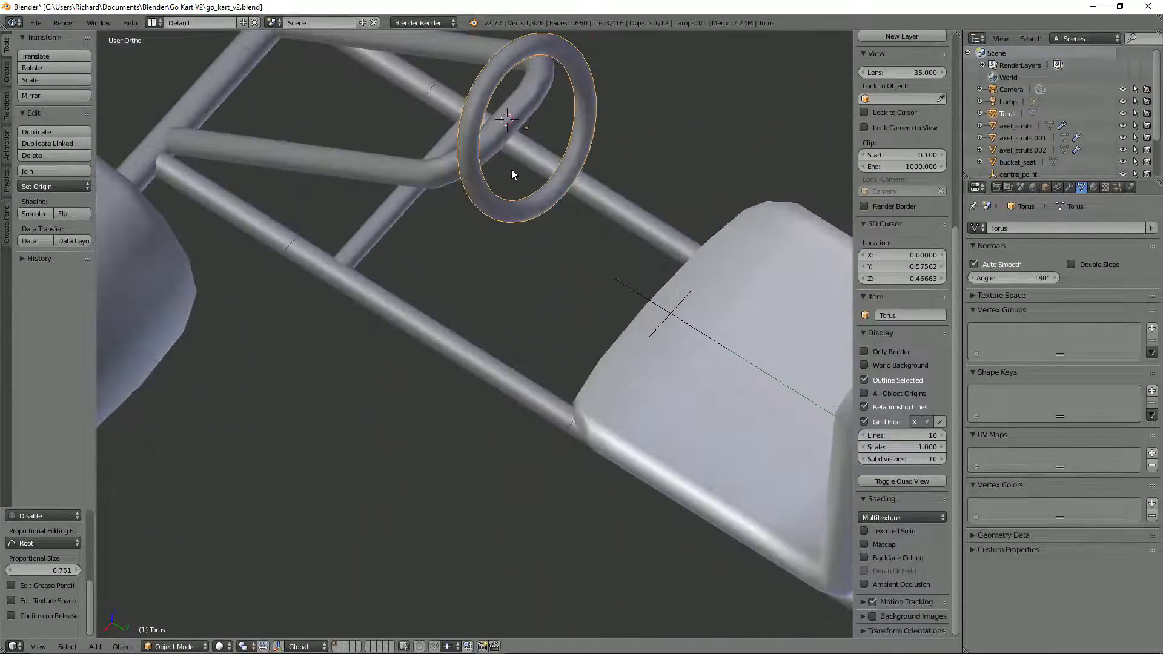
pyautogui.press('Tab')
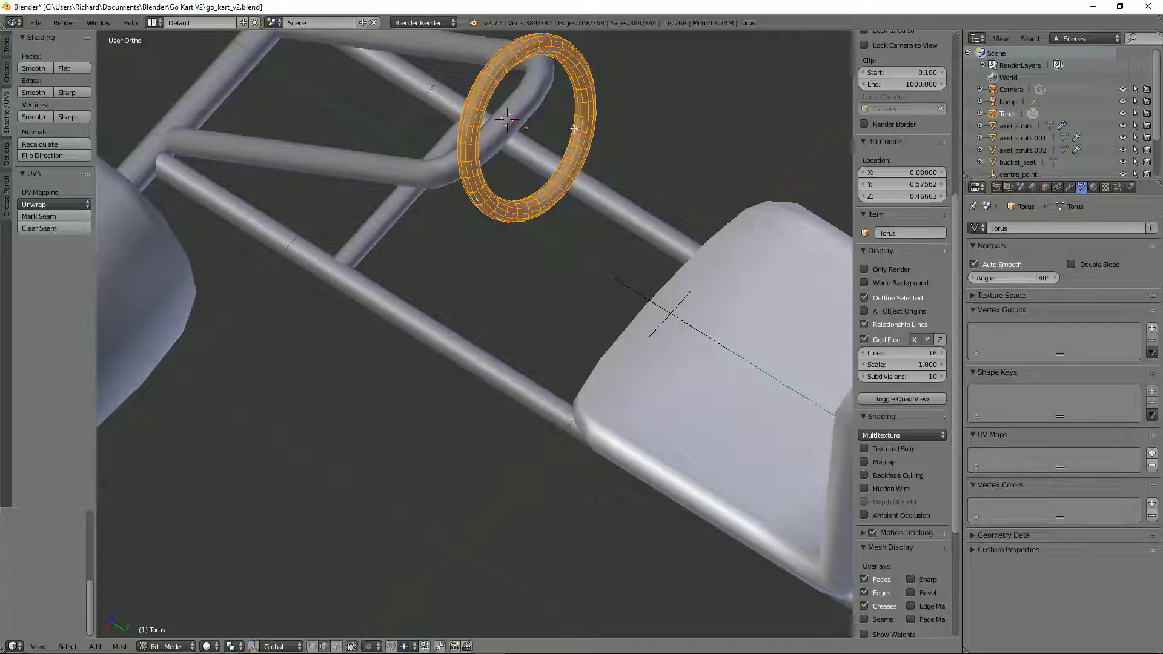
pyautogui.moveTo(471, 188); pyautogui.dragTo(492, 167, button='middle')
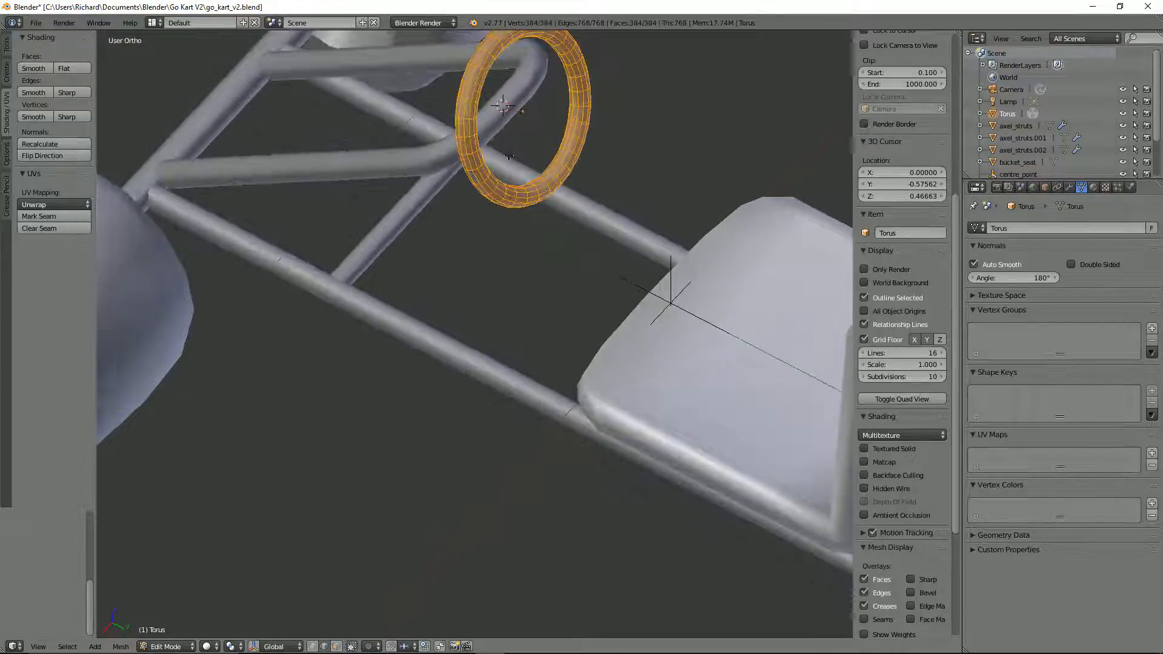
pyautogui.scroll(2, 491, 169)
pyautogui.keyDown('alt'); pyautogui.rightClick(485, 100); pyautogui.keyUp('alt')
pyautogui.scroll(-1, 502, 104)
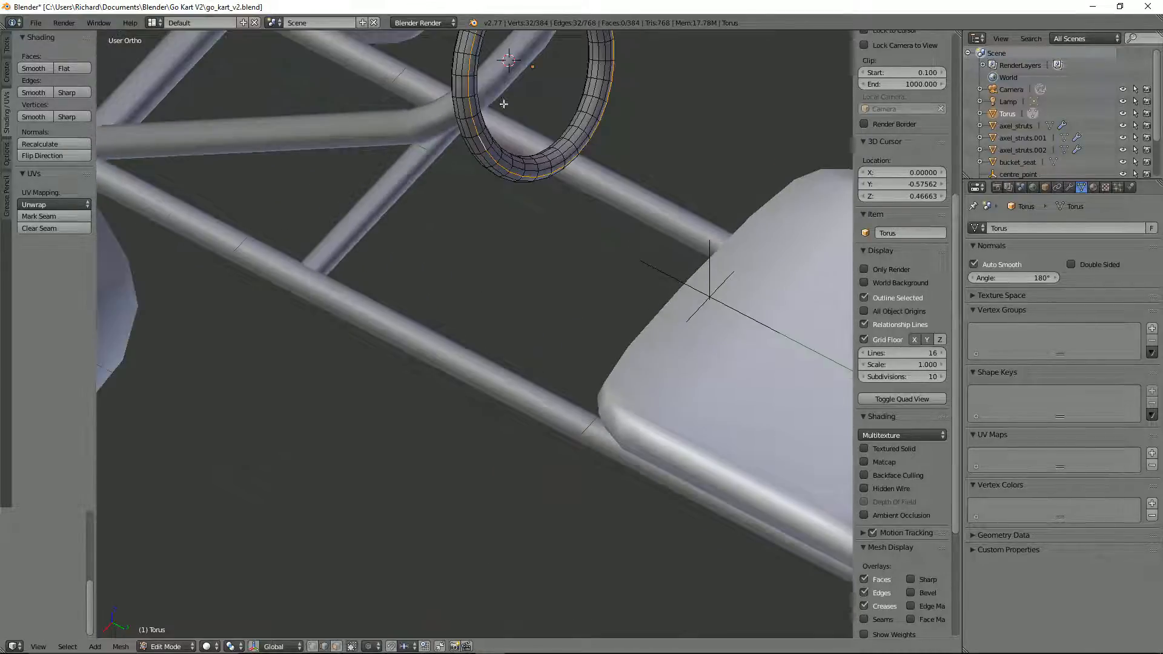
pyautogui.keyDown('alt'); pyautogui.rightClick(478, 133); pyautogui.keyUp('alt')
pyautogui.scroll(-3, 485, 135)
pyautogui.moveTo(591, 150); pyautogui.dragTo(566, 132, button='middle')
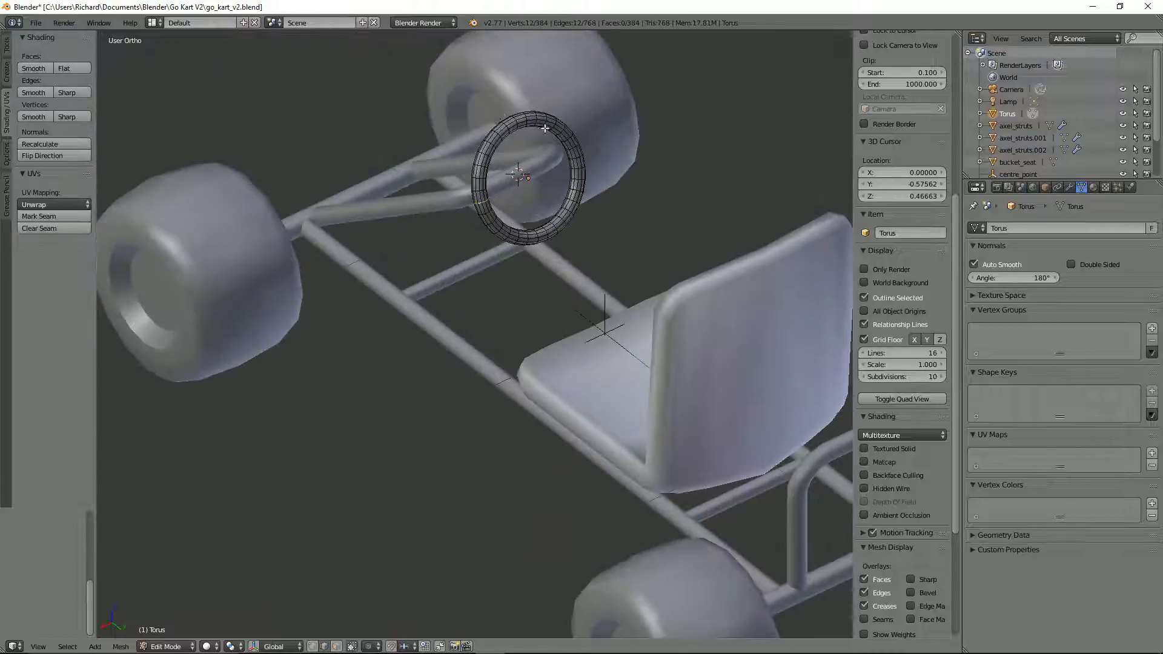
# Step: Isolate the steering wheel torus by hiding all unselected objects, and return to editing its mesh
pyautogui.scroll(2, 565, 132)
pyautogui.press('Tab')
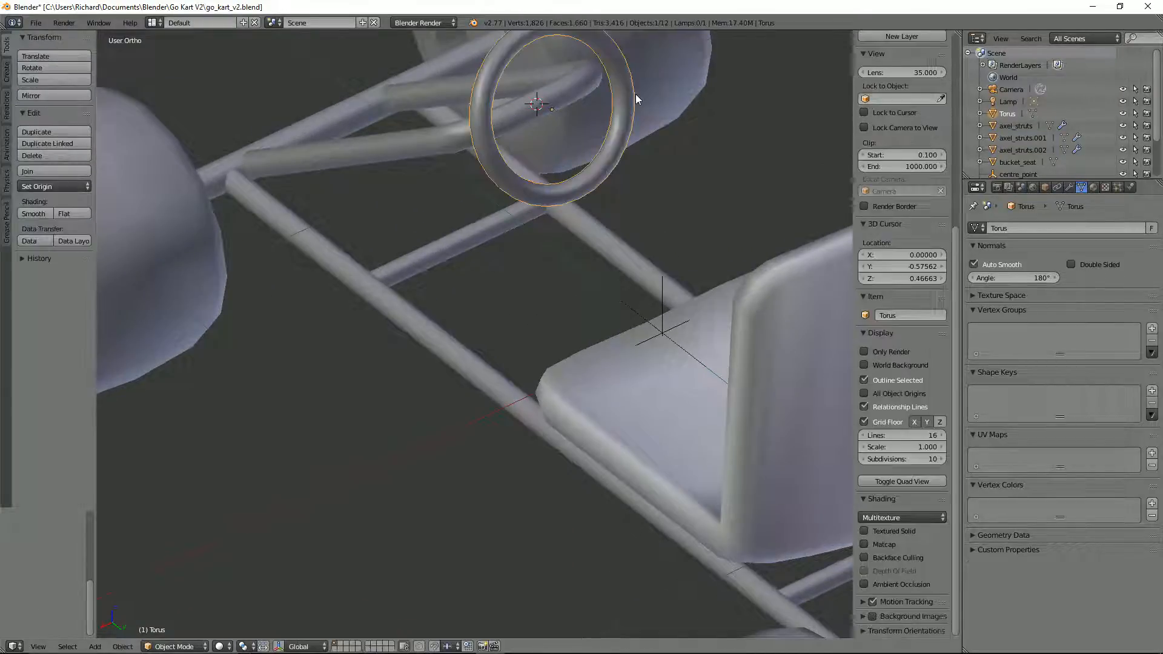
pyautogui.hotkey('shift', 'h')
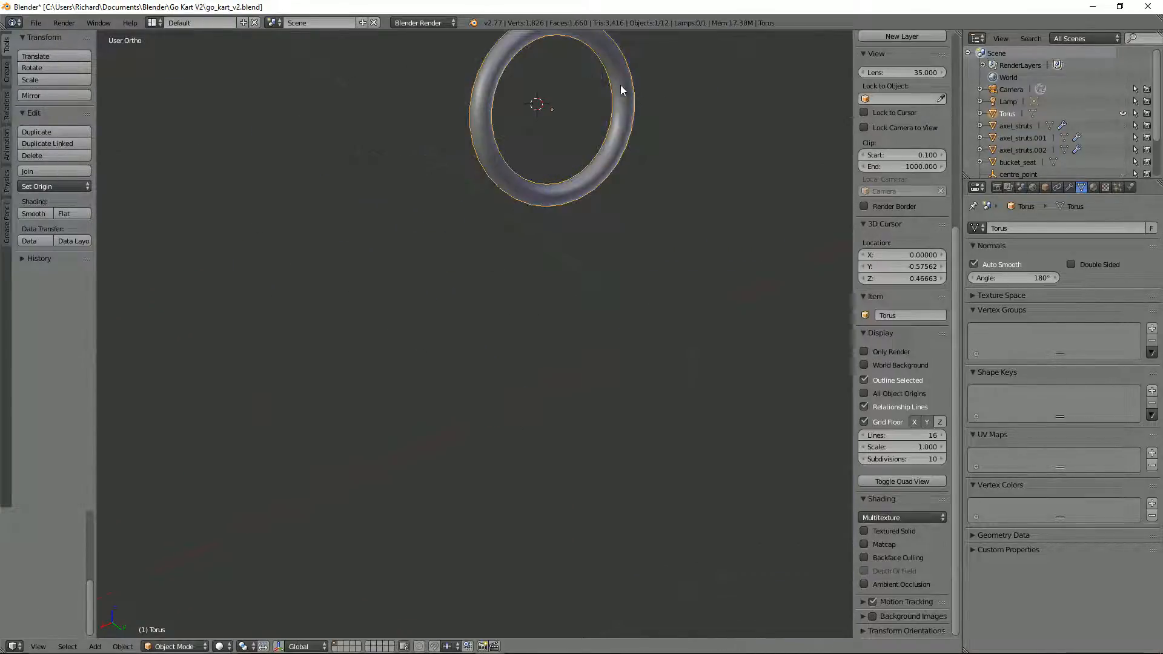
pyautogui.press('Tab')
# Step: Add the opposite, upper and lower cross-section edge loops to the selection and mark all four as seams
pyautogui.keyDown('shift'); pyautogui.moveTo(727, 143); pyautogui.dragTo(686, 241, button='middle'); pyautogui.keyUp('shift')
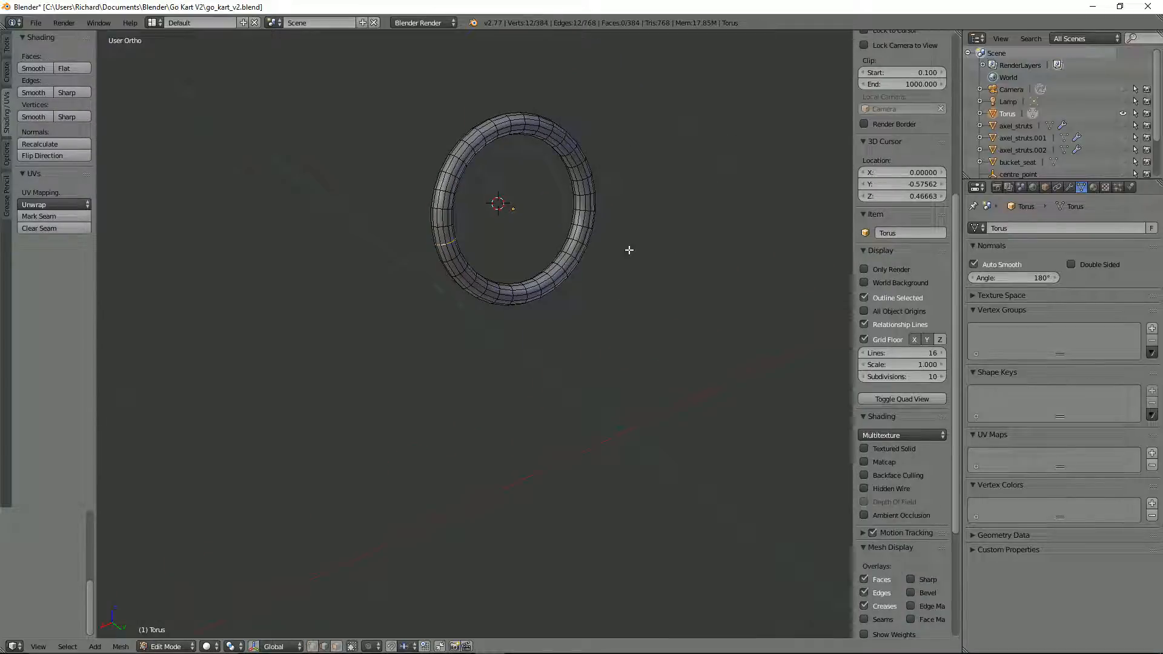
pyautogui.moveTo(580, 250); pyautogui.dragTo(670, 171, button='middle')
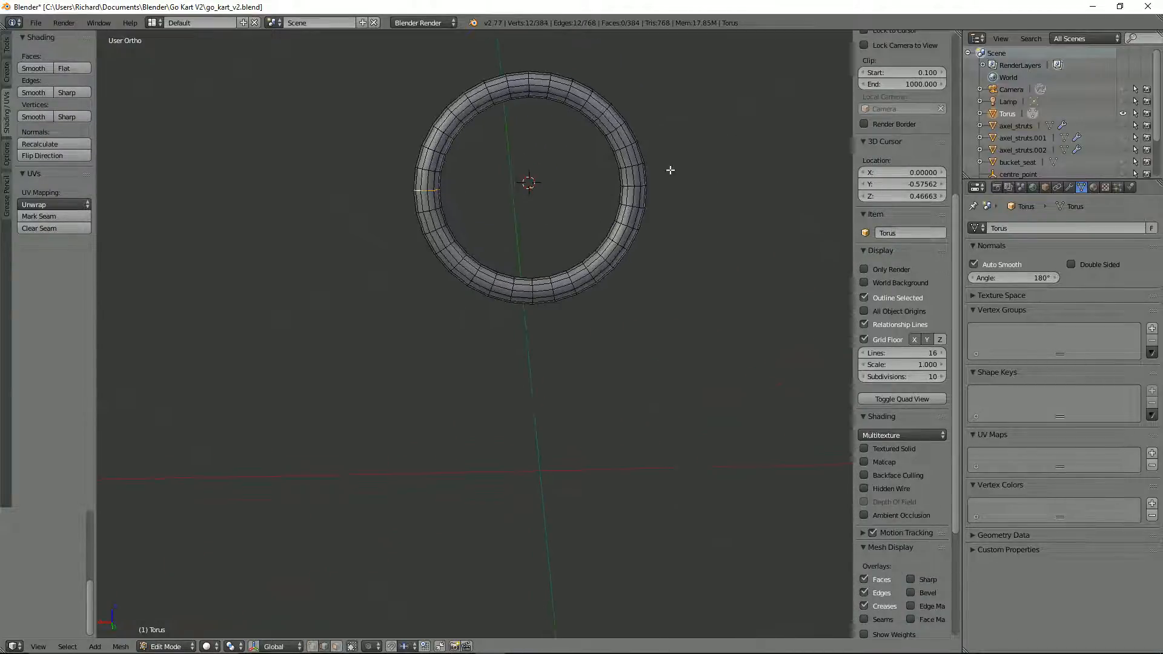
pyautogui.keyDown('alt'); pyautogui.keyDown('shift'); pyautogui.click(528, 80); pyautogui.keyUp('shift'); pyautogui.keyUp('alt')
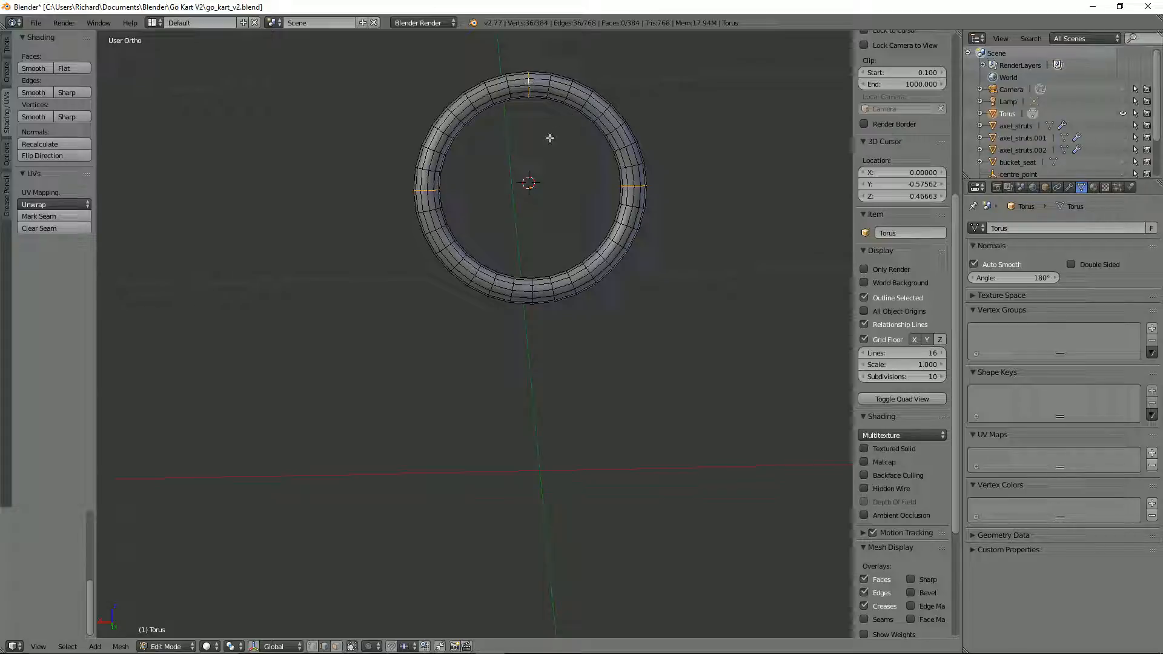
pyautogui.keyDown('alt'); pyautogui.keyDown('shift'); pyautogui.click(533, 293); pyautogui.keyUp('shift'); pyautogui.keyUp('alt')
pyautogui.hotkey('ctrl', 'e')
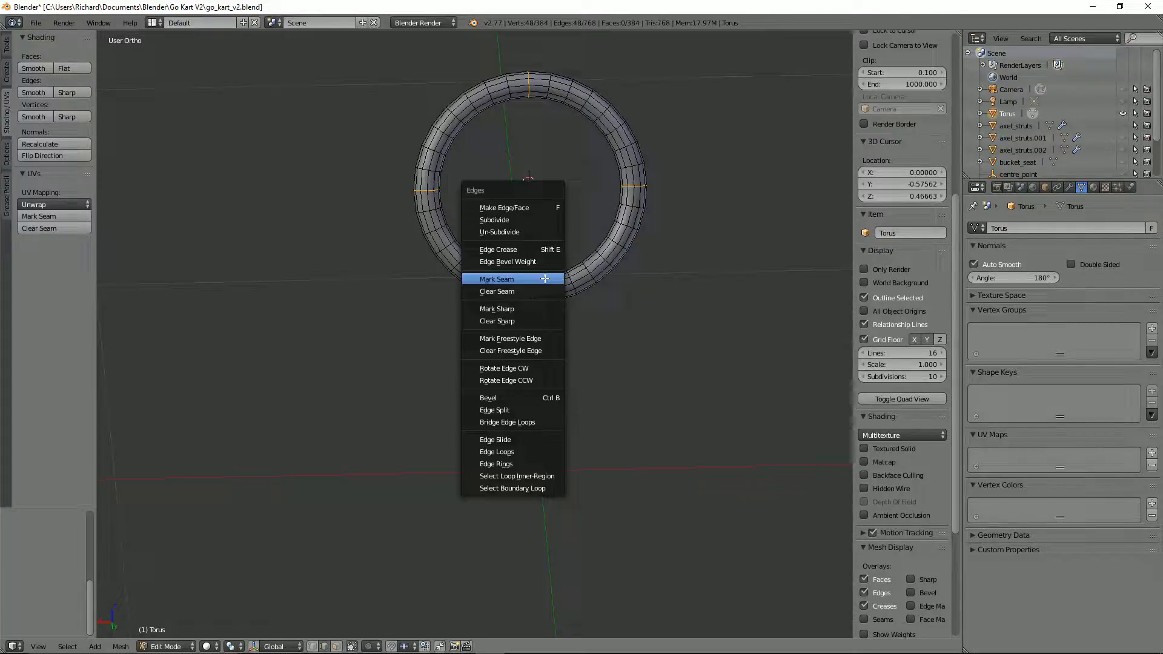
pyautogui.click(544, 279)
# Step: Select the edge loop running around the inner side of the steering wheel torus and mark it as a seam
pyautogui.moveTo(582, 252); pyautogui.dragTo(641, 251, button='middle')
pyautogui.keyDown('alt'); pyautogui.click(602, 212); pyautogui.keyUp('alt')
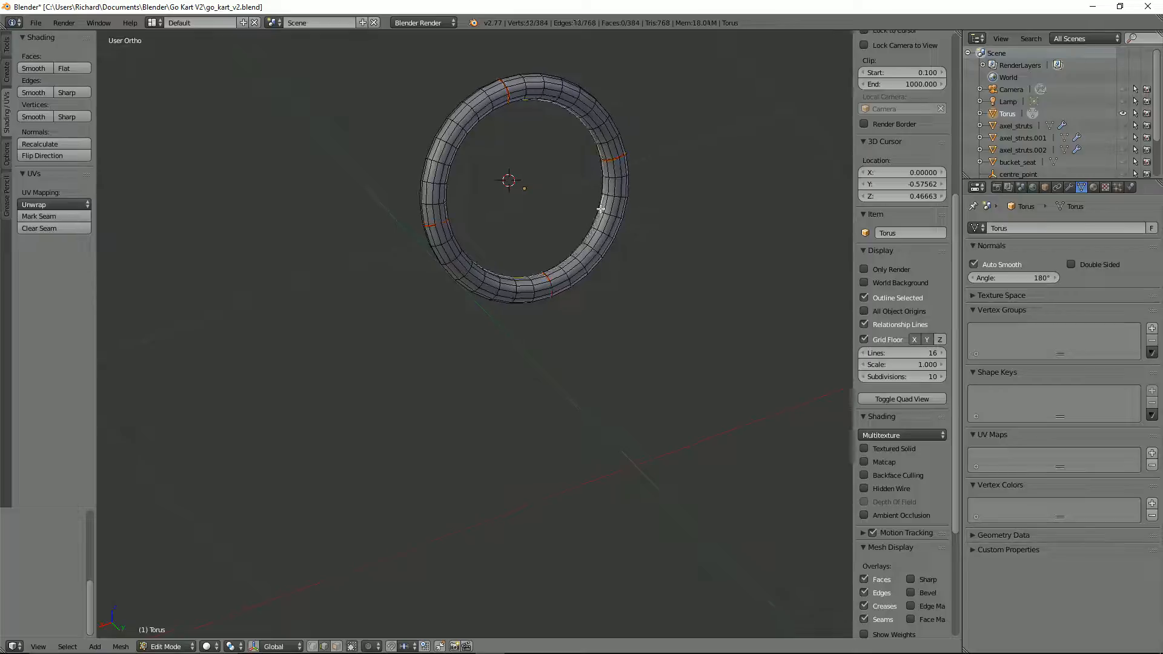
pyautogui.moveTo(601, 209); pyautogui.dragTo(449, 135, button='middle')
pyautogui.hotkey('ctrl', 'e')
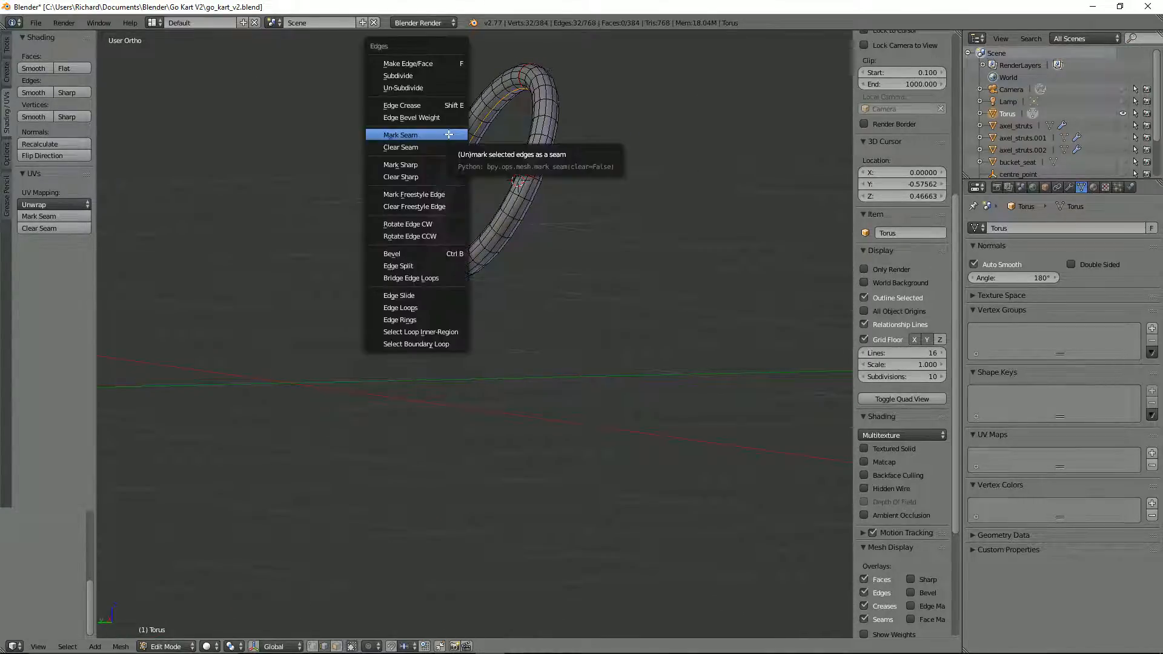
pyautogui.click(449, 135)
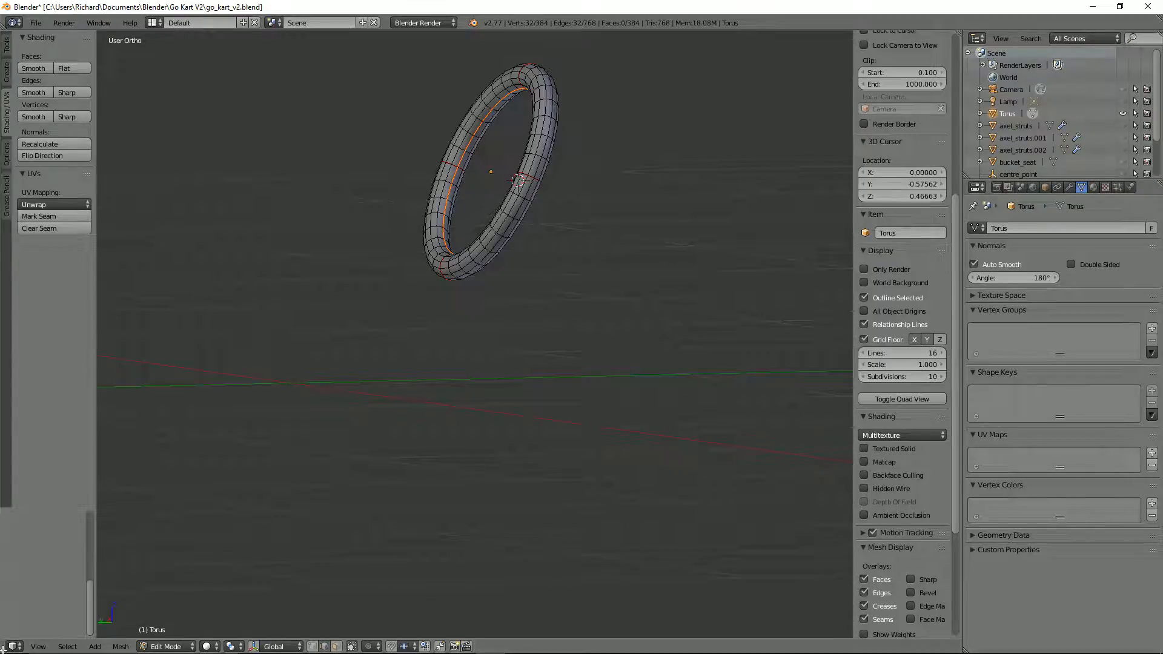
# Step: Split the 3D view into two areas and switch the new one to the UV/Image Editor
pyautogui.moveTo(5, 650); pyautogui.dragTo(513, 509)
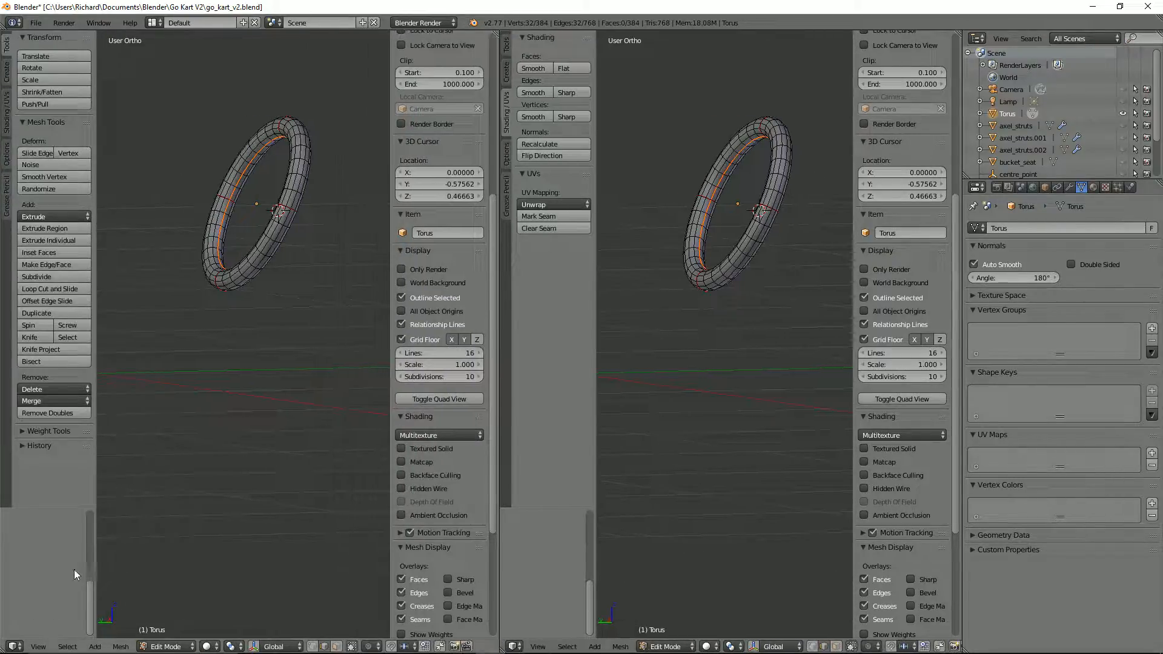
pyautogui.click(14, 646)
pyautogui.click(43, 555)
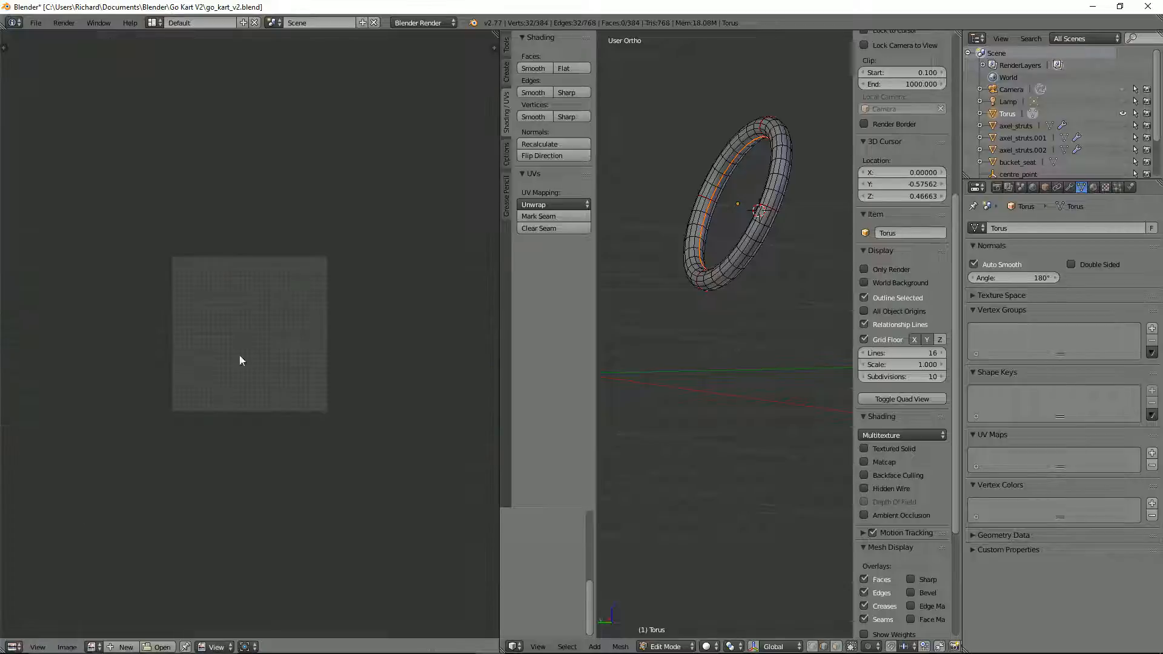
# Step: Select the entire torus mesh and unwrap it along its seams
pyautogui.press('a')
pyautogui.press('a')
pyautogui.press('u')
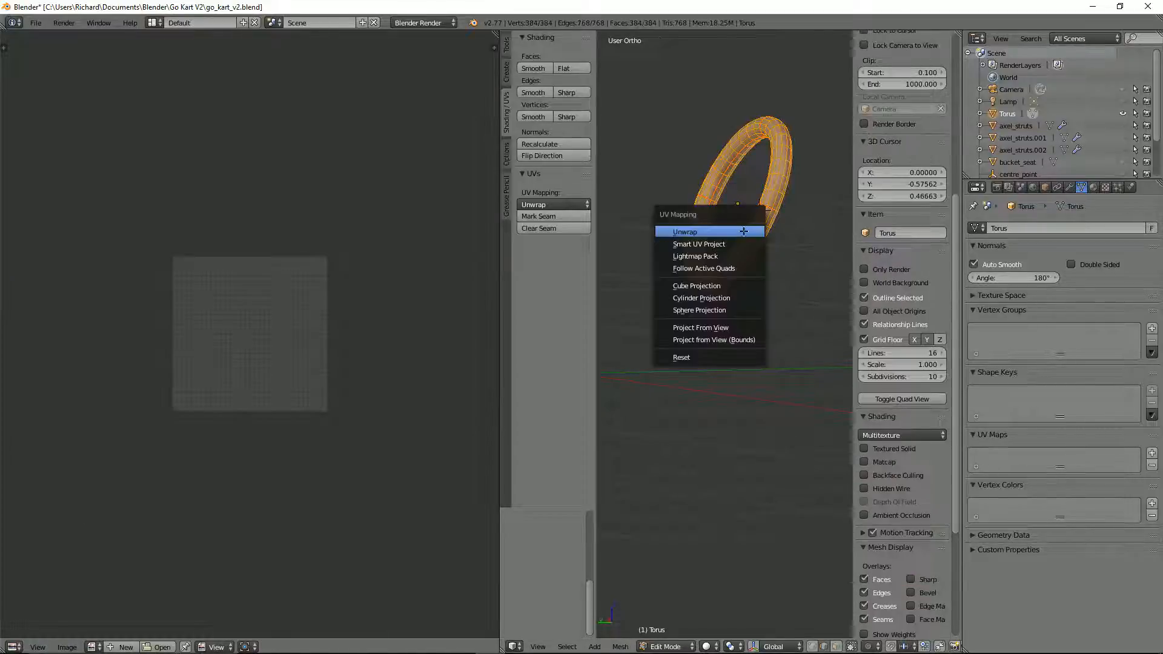
pyautogui.click(743, 232)
# Step: Show the UV editor's display properties and turn on the Stretch overlay in Angle mode to check the islands
pyautogui.scroll(3, 230, 303)
pyautogui.press('n')
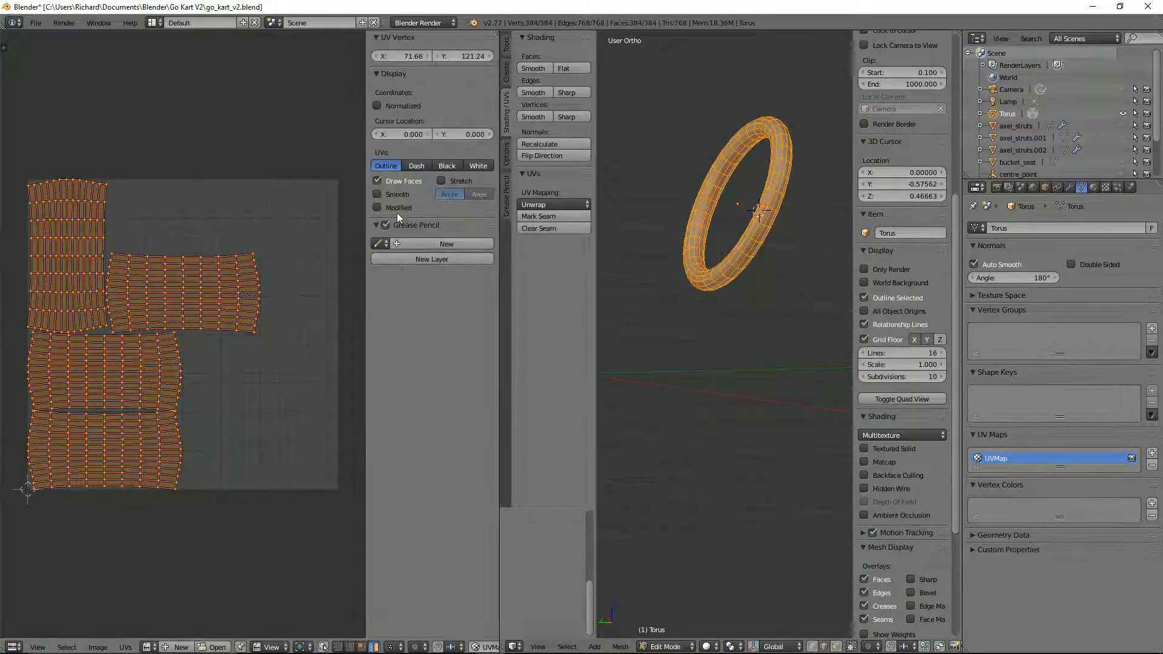
pyautogui.click(454, 181)
pyautogui.scroll(1, 176, 304)
pyautogui.scroll(-1, 179, 303)
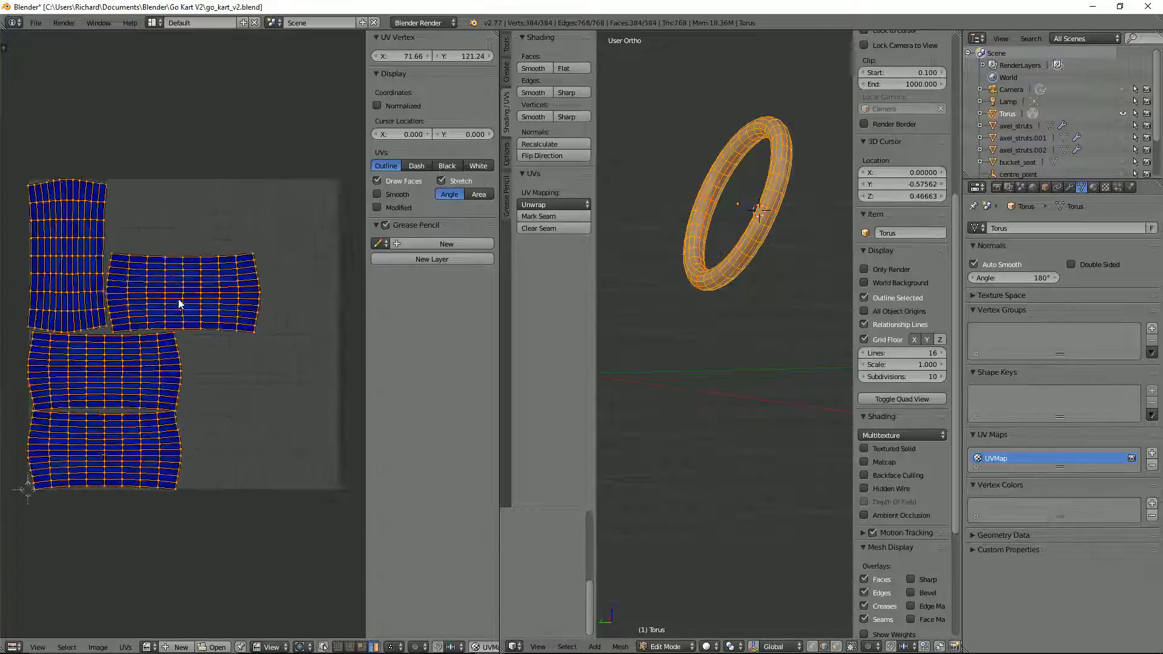
pyautogui.scroll(1, 179, 303)
# Step: Apply the torus's transform in Object Mode, unwrap the whole mesh again in Edit Mode and inspect the stretching of the new islands
pyautogui.press('Tab')
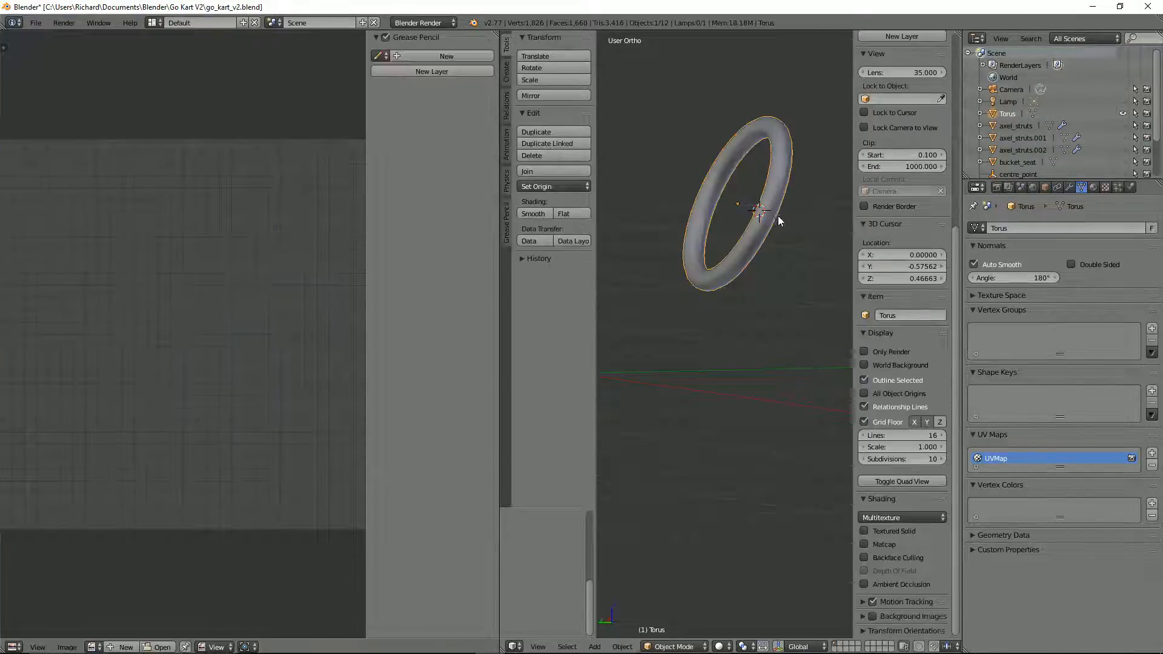
pyautogui.hotkey('ctrl', 'a')
pyautogui.click(775, 220)
pyautogui.press('Tab')
pyautogui.press('u')
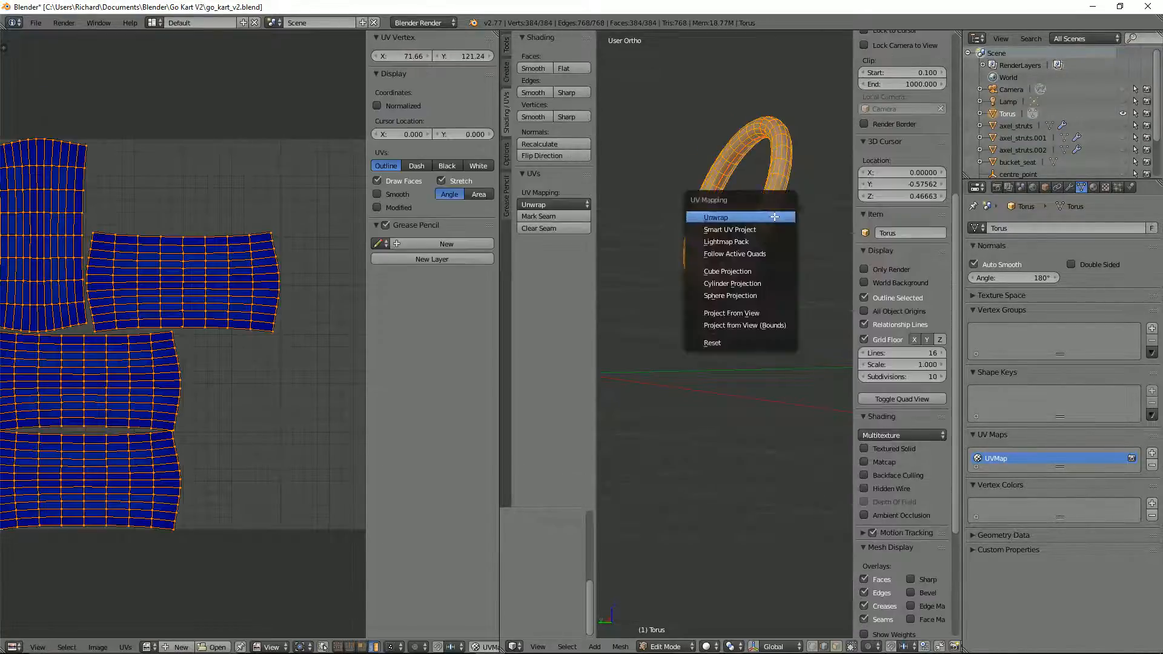
pyautogui.click(772, 218)
pyautogui.scroll(-1, 188, 299)
pyautogui.scroll(2, 189, 299)
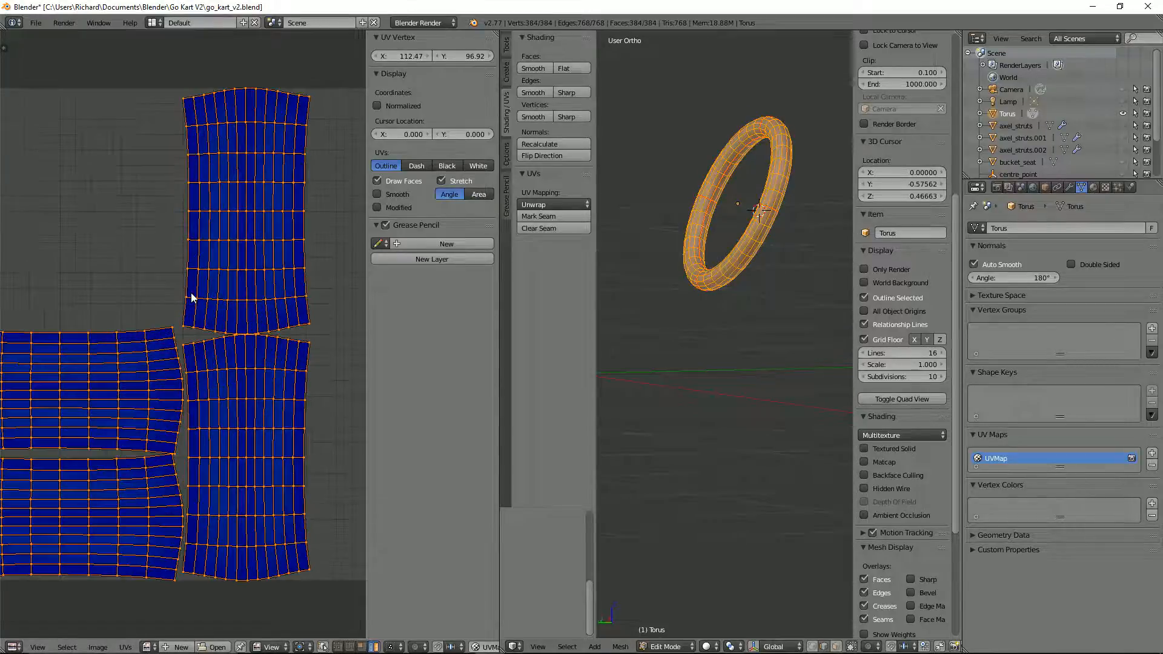
pyautogui.scroll(-3, 194, 275)
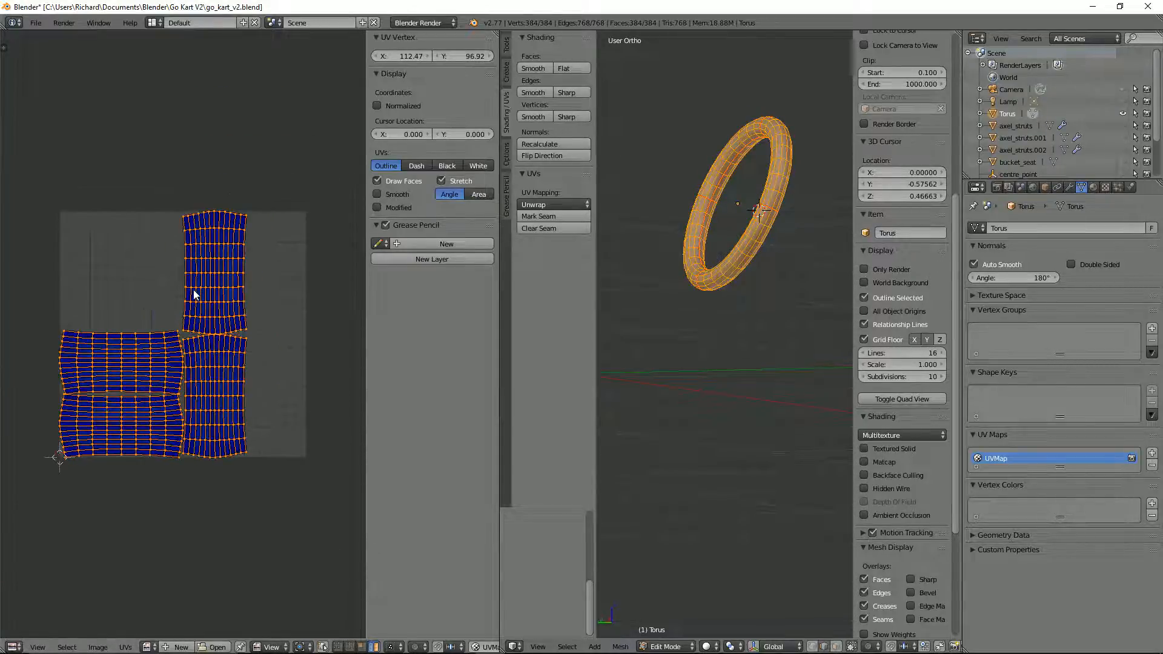
pyautogui.scroll(2, 194, 289)
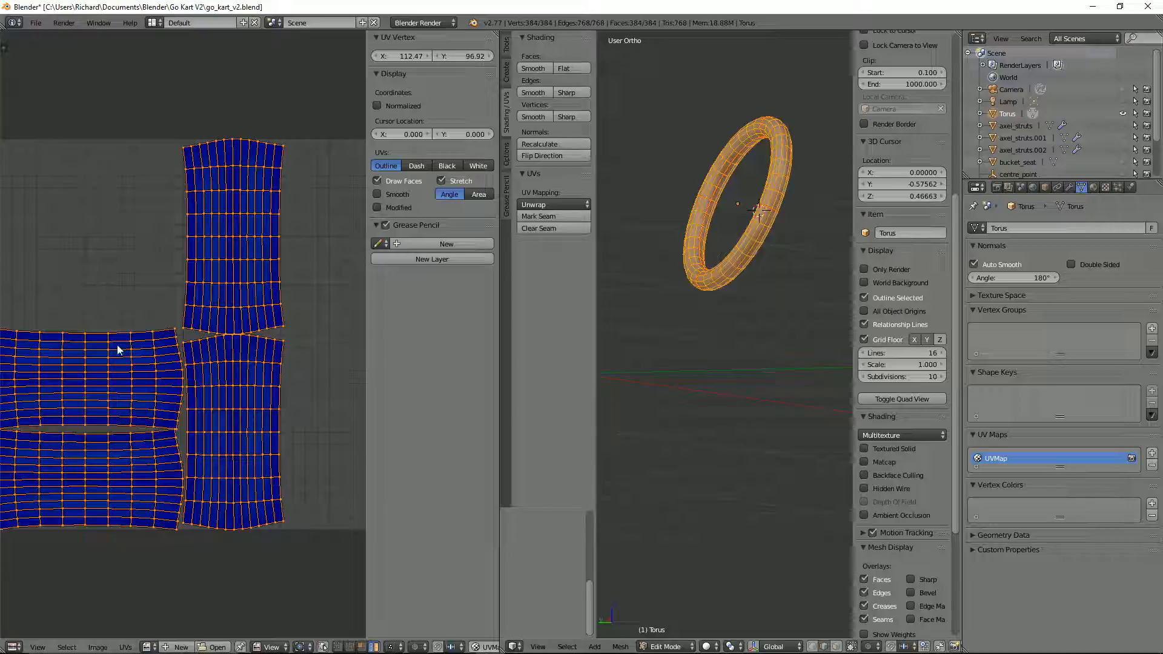
# Step: Maximize the UV editor, set the UV select mode to Face and select a central quad of the upper horizontal island
pyautogui.scroll(-2, 119, 344)
pyautogui.hotkey('ctrl', 'Up')
pyautogui.scroll(4, 446, 307)
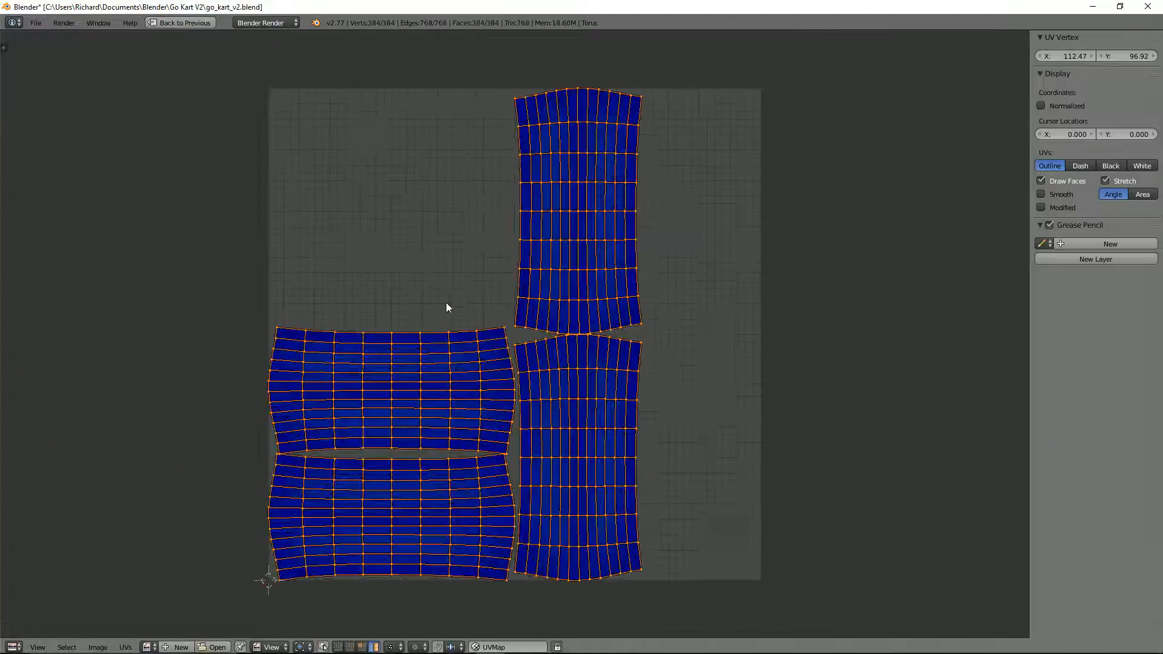
pyautogui.hotkey('ctrl', 'Tab')
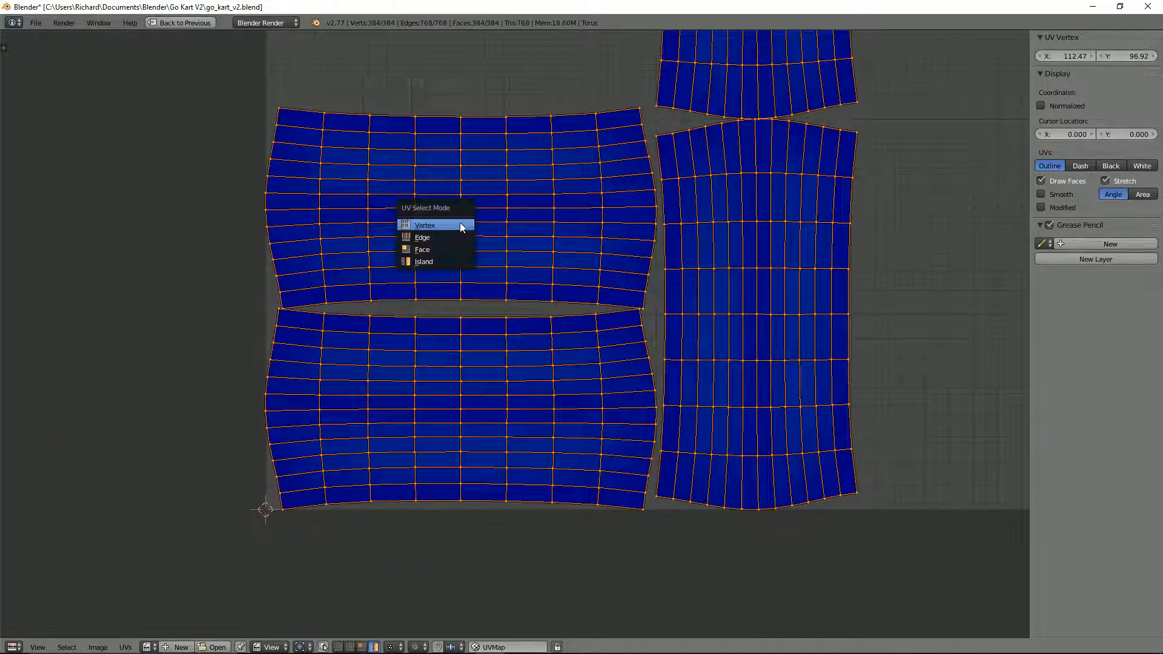
pyautogui.click(460, 223)
pyautogui.hotkey('ctrl', 'Tab')
pyautogui.click(436, 220)
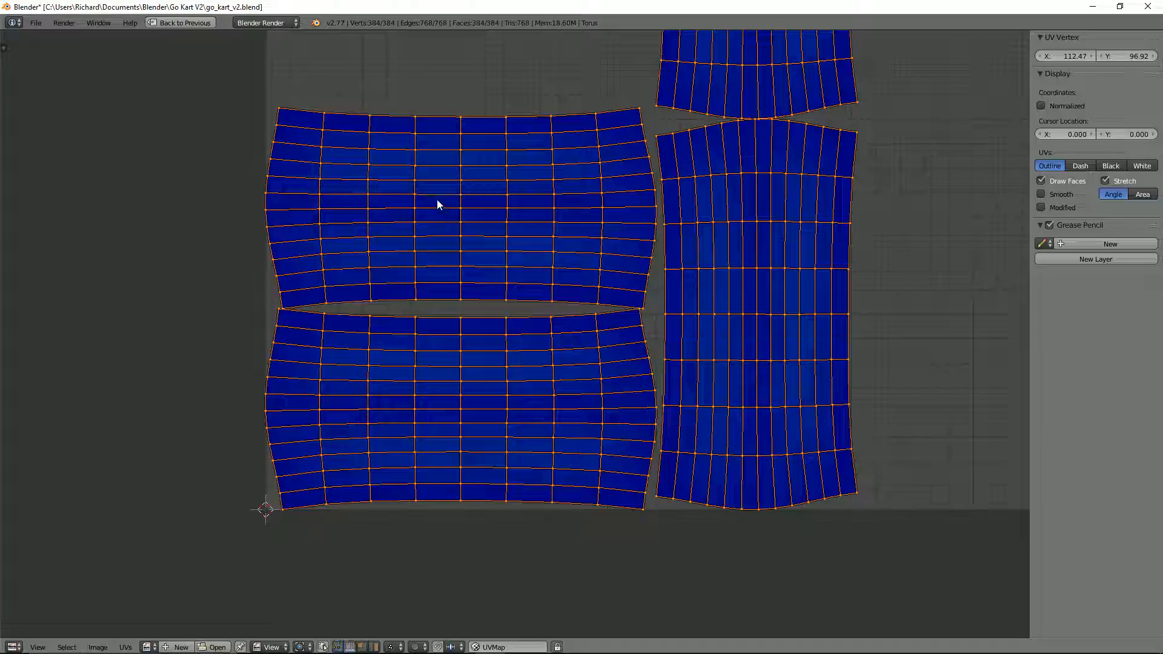
pyautogui.rightClick(436, 201)
pyautogui.hotkey('ctrl', 'Tab')
pyautogui.click(436, 201)
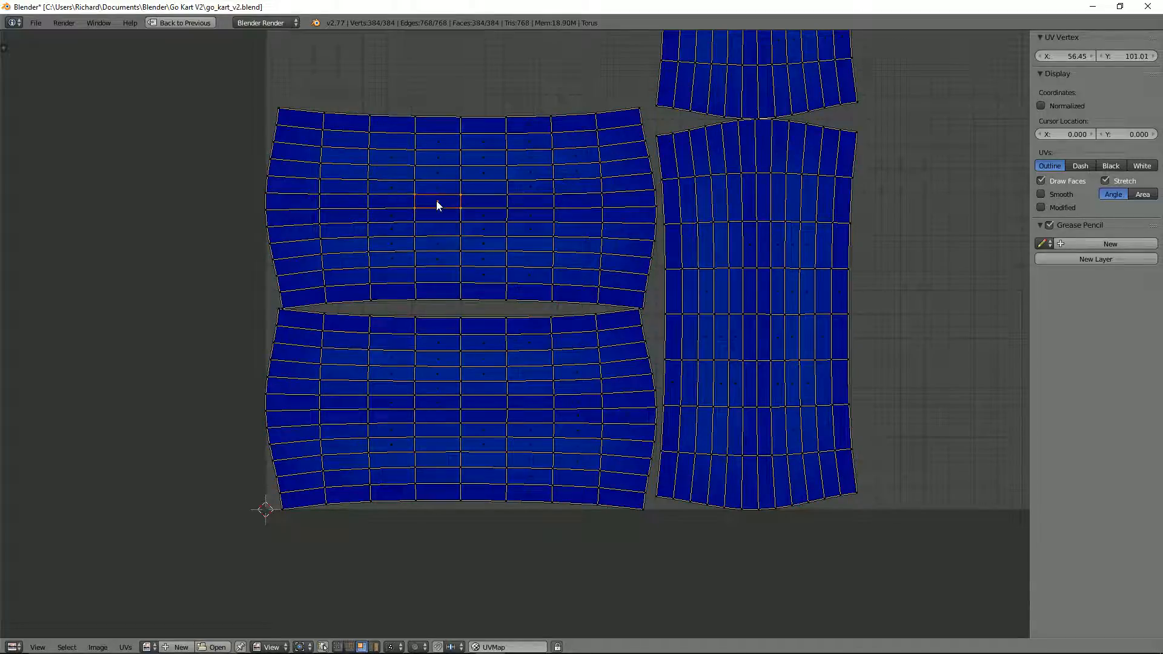
# Step: Restore the split layout and unwrap the torus with Follow Active Quads using Length Average
pyautogui.scroll(-4, 485, 218)
pyautogui.hotkey('ctrl', 'Up')
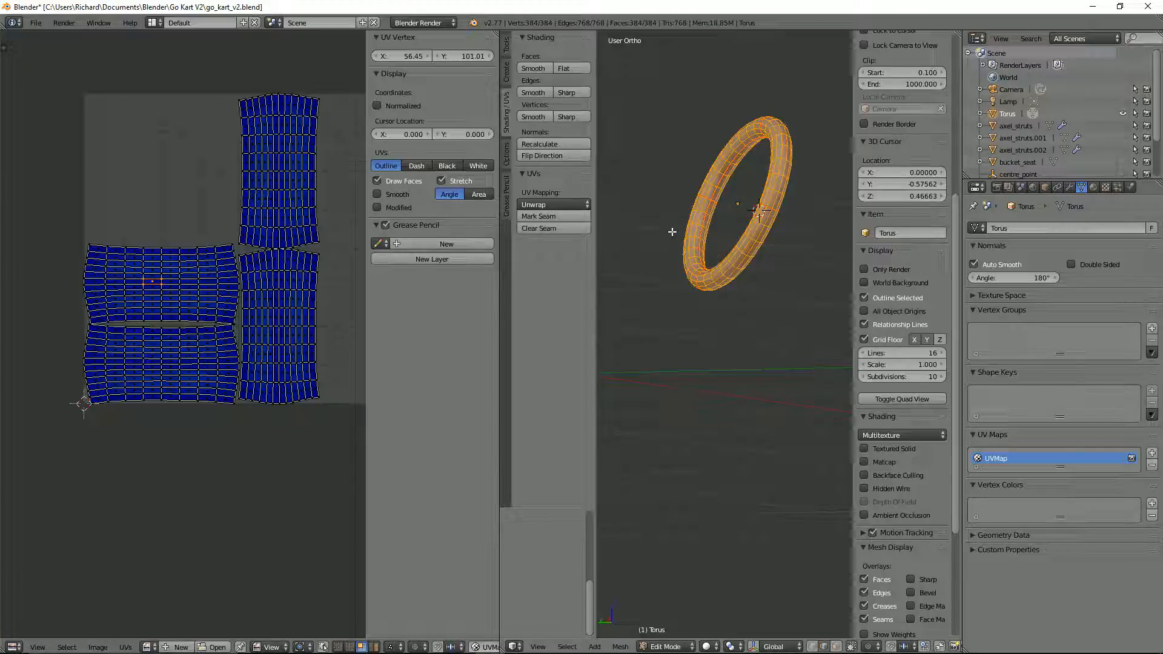
pyautogui.press('u')
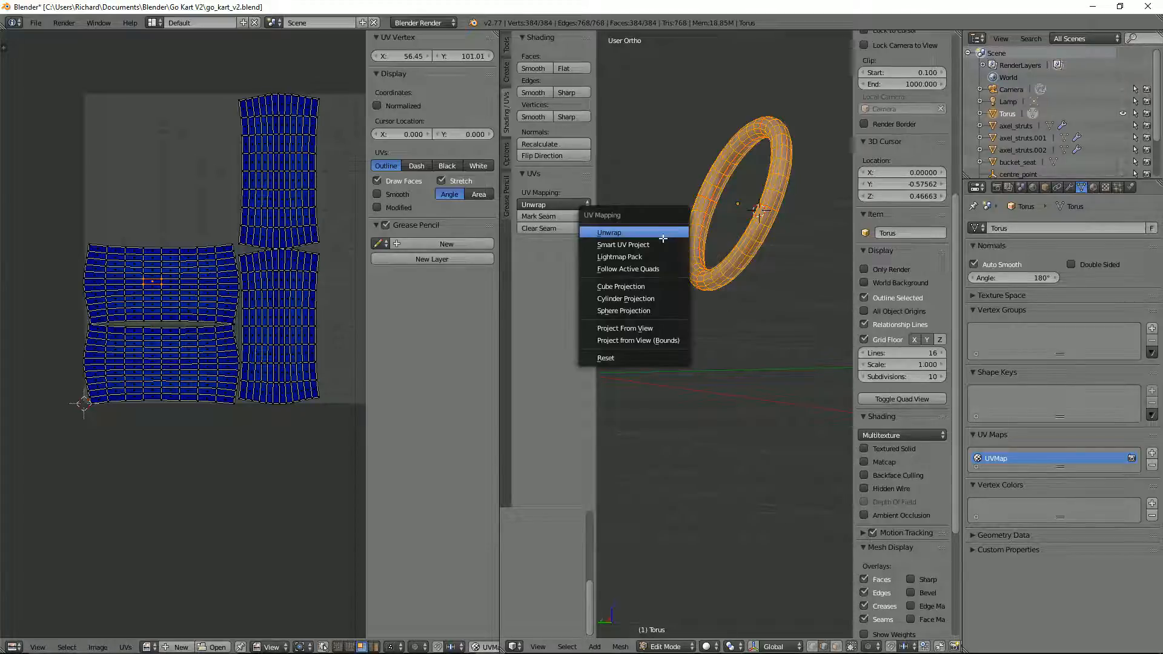
pyautogui.click(641, 269)
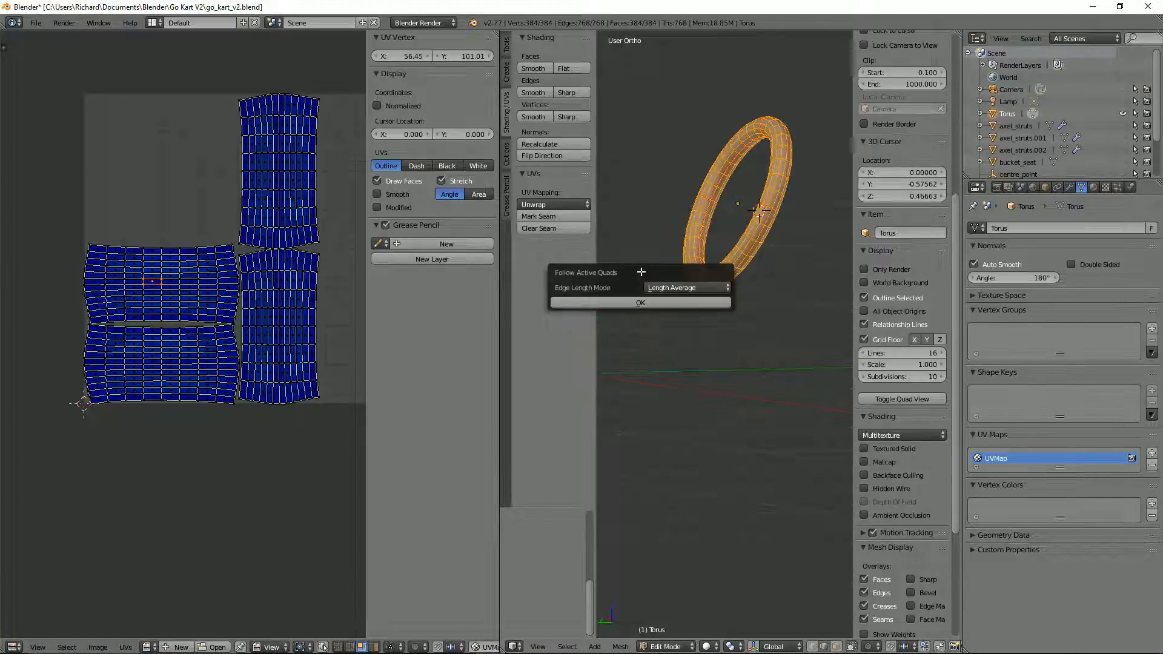
pyautogui.click(631, 303)
pyautogui.scroll(5, 54, 308)
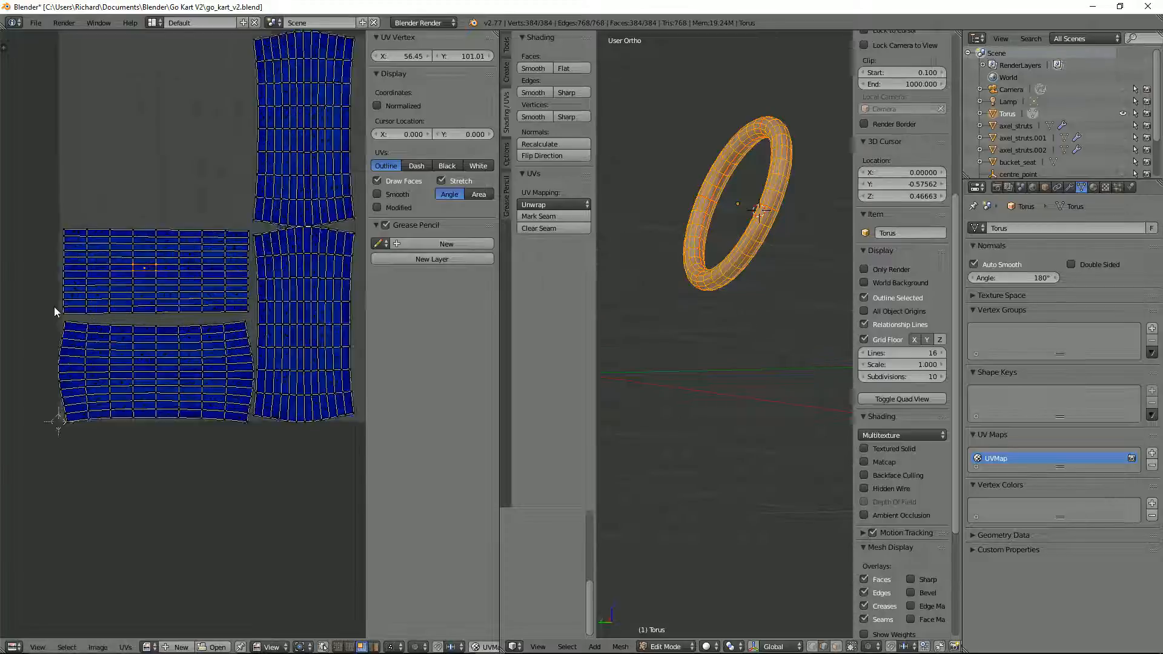
# Step: Switch to UV vertex selection and straighten the active quad's upper and lower edges with Align Y
pyautogui.scroll(2, 85, 272)
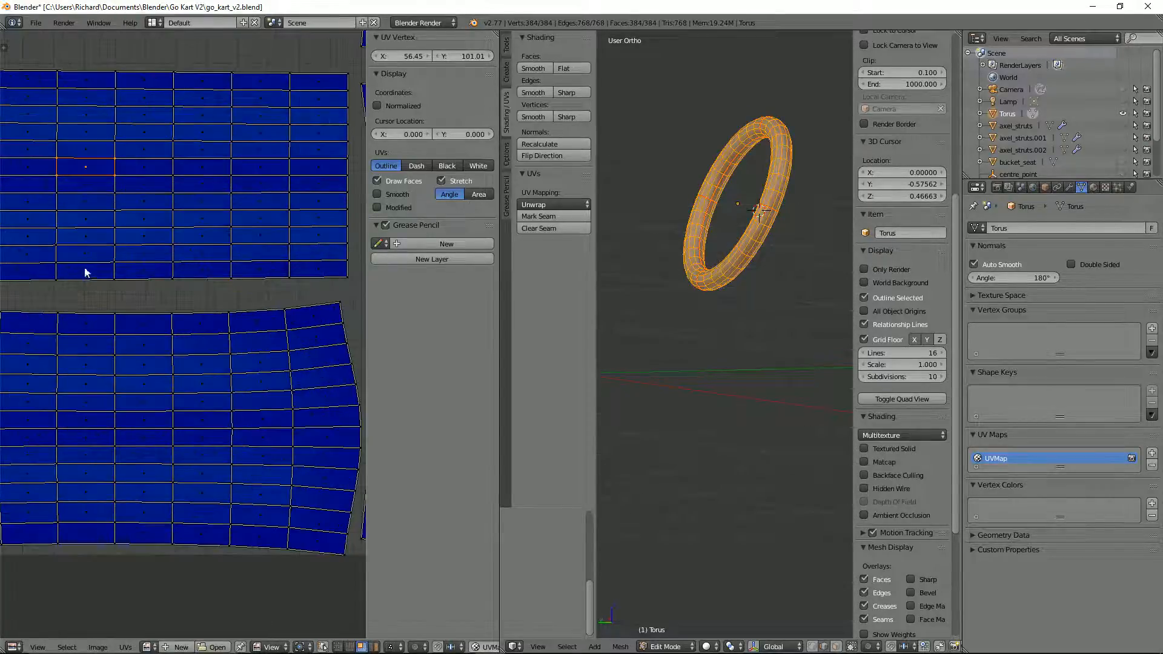
pyautogui.scroll(2, 179, 227)
pyautogui.hotkey('ctrl', 'Tab')
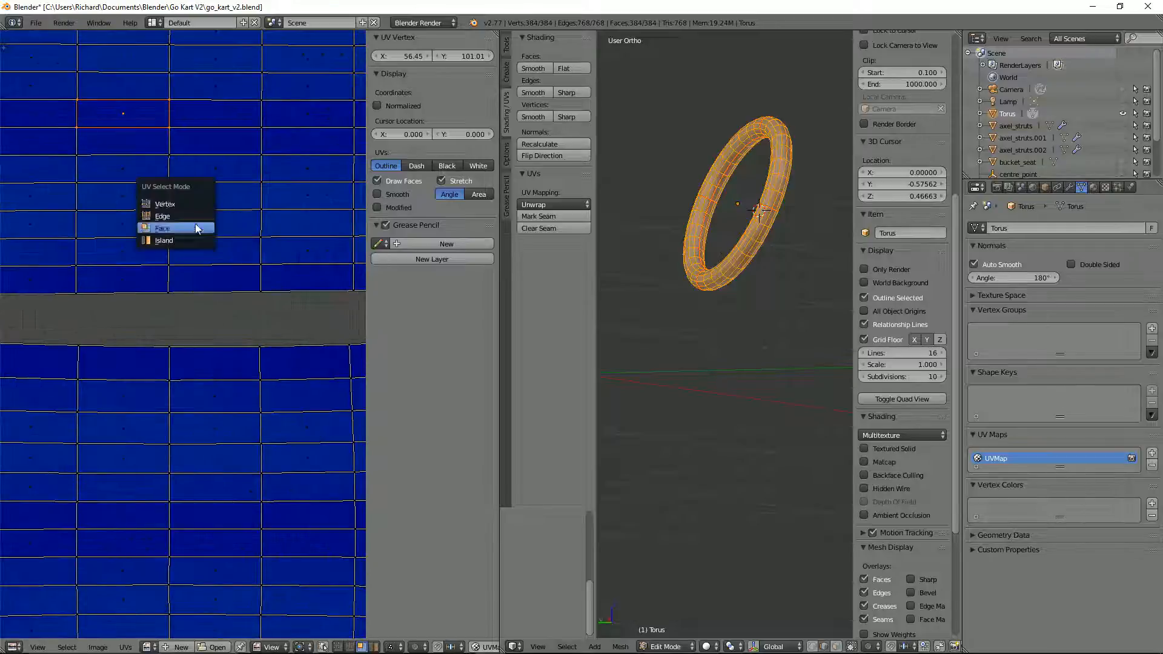
pyautogui.click(156, 203)
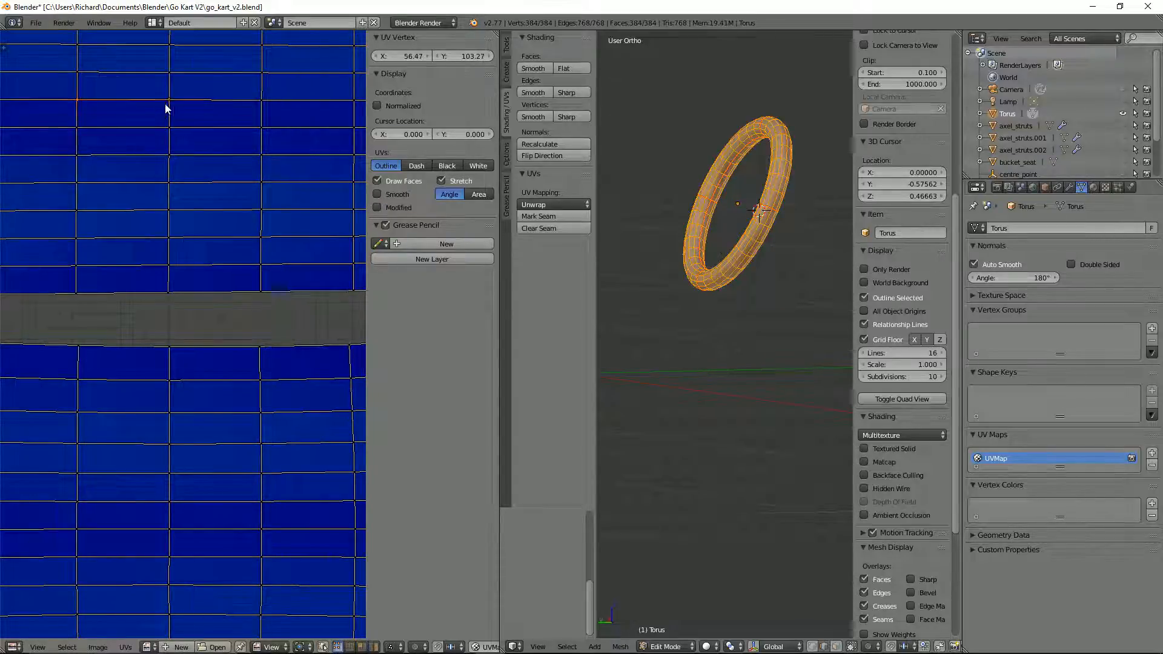
pyautogui.press('w')
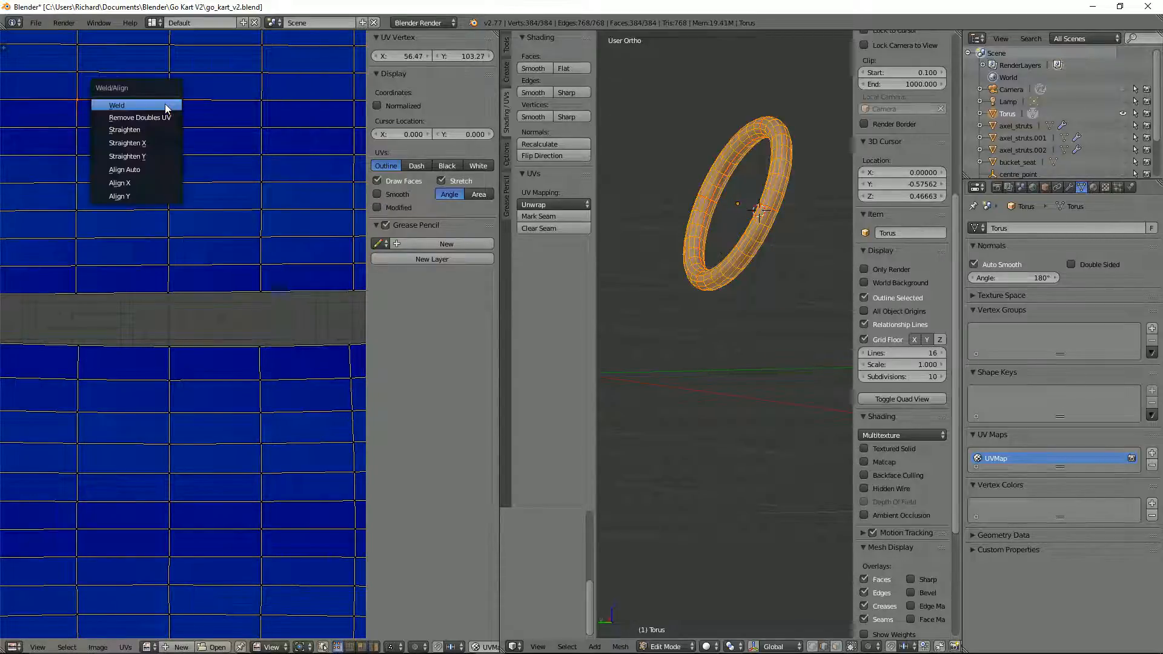
pyautogui.click(148, 196)
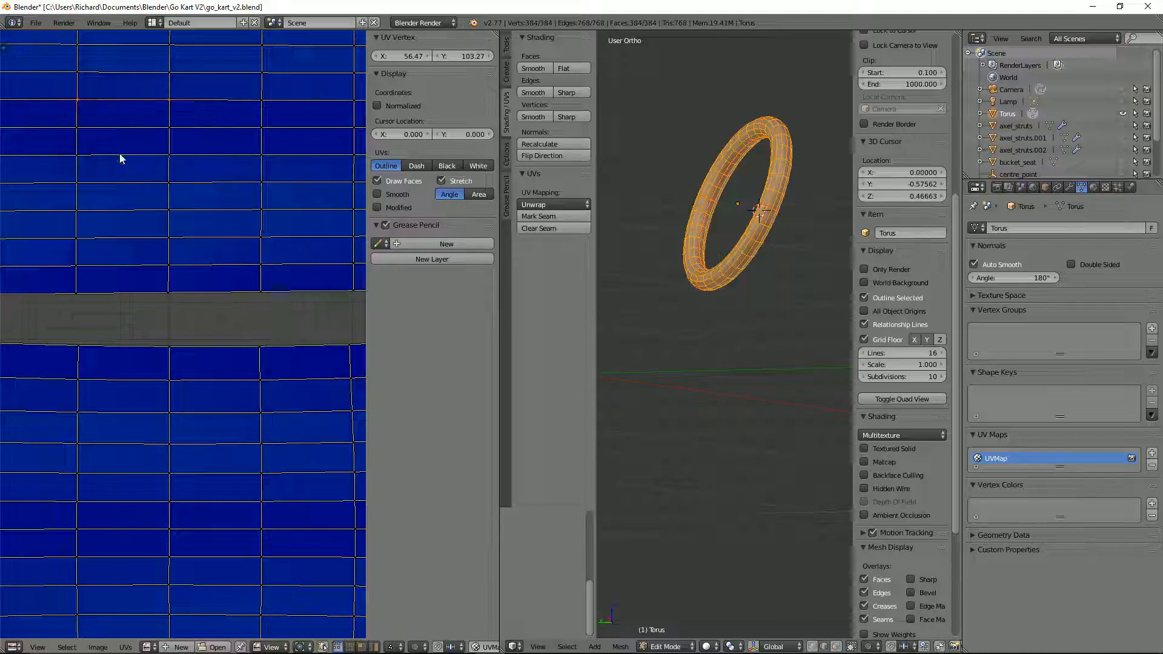
pyautogui.press('w')
pyautogui.click(164, 135)
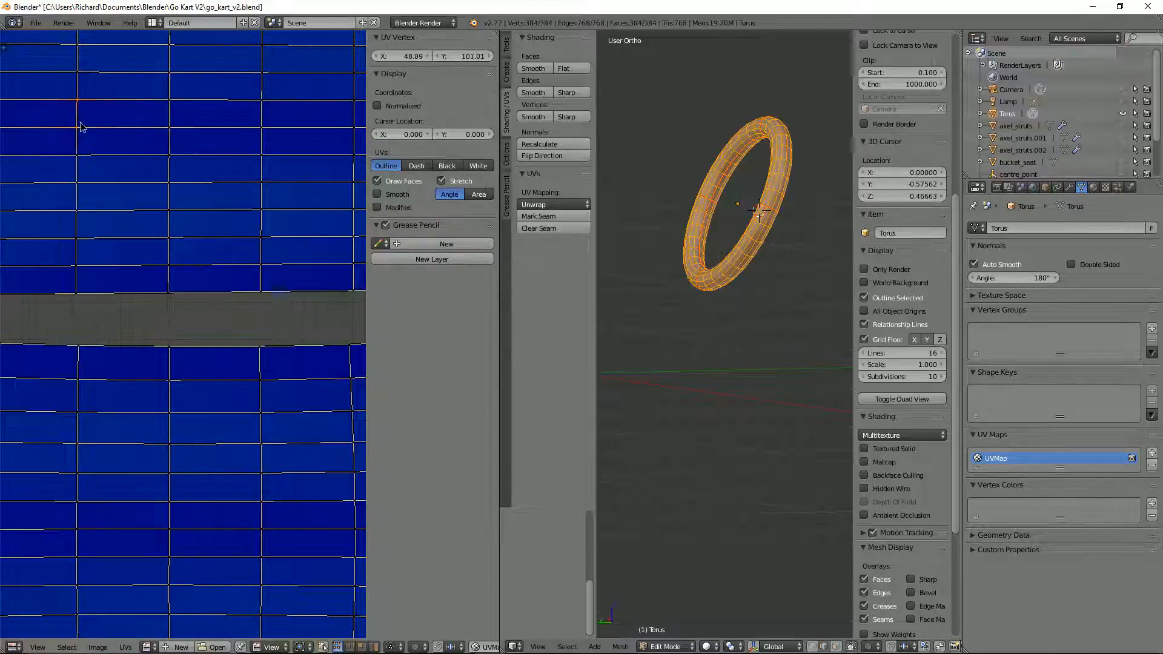
# Step: Straighten the active quad's left and right edges with Align X
pyautogui.press('w')
pyautogui.click(81, 124)
pyautogui.rightClick(170, 99)
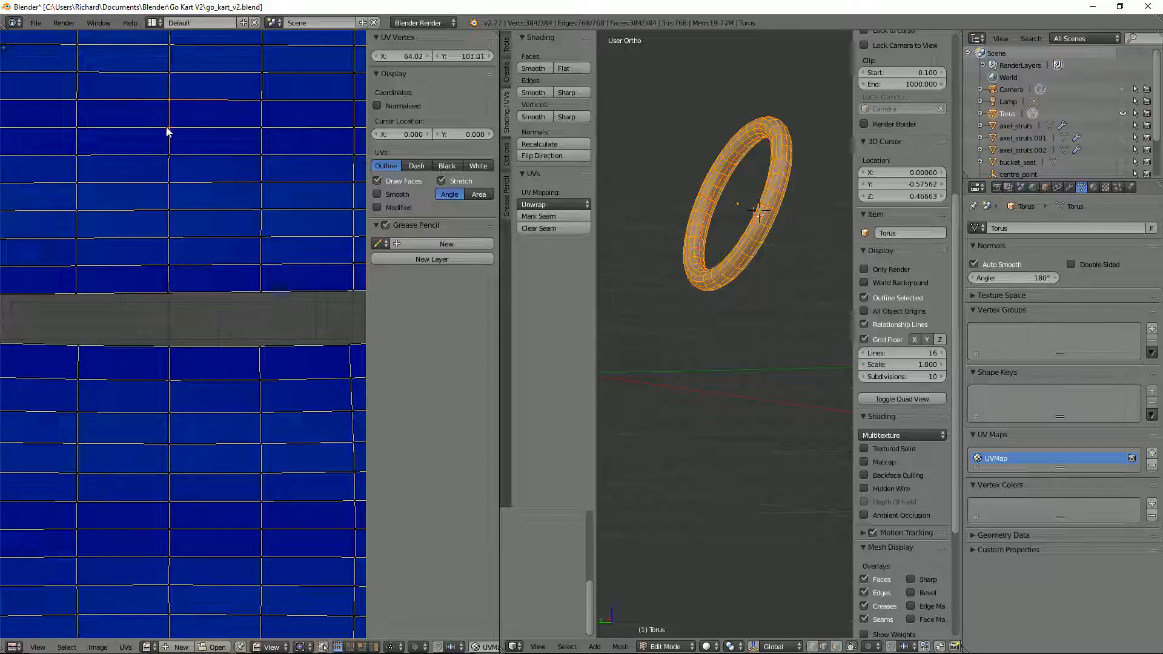
pyautogui.press('w')
pyautogui.click(169, 127)
# Step: Reselect the straightened quad in face mode and run Follow Active Quads again with Length Average
pyautogui.hotkey('ctrl', 'Tab')
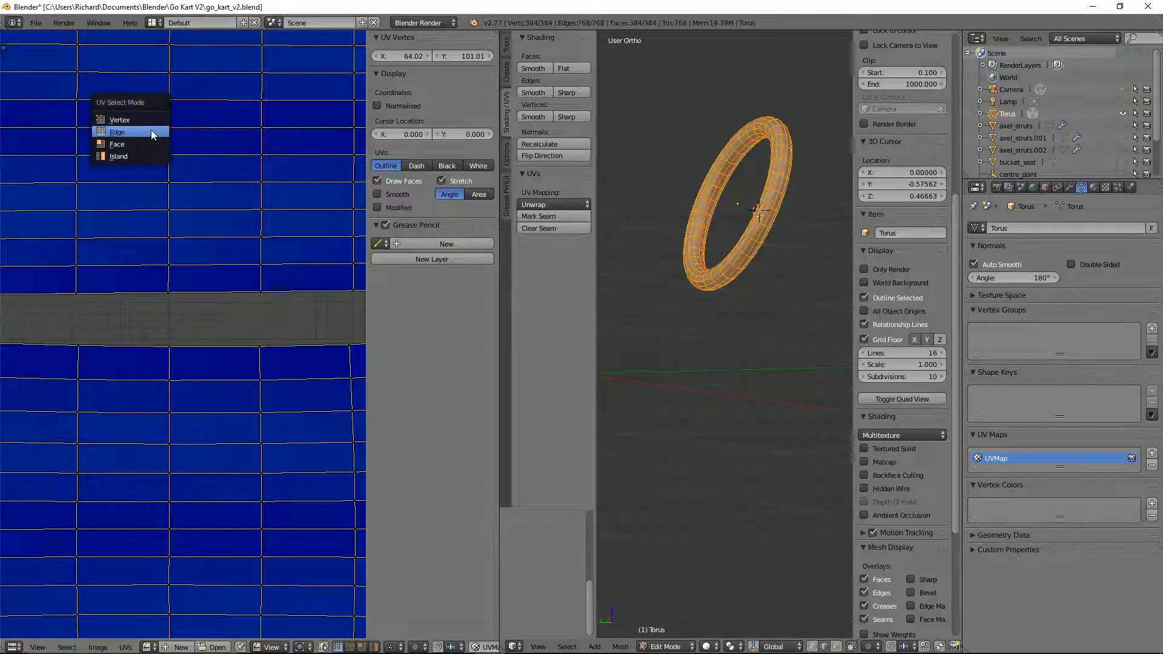
pyautogui.click(121, 144)
pyautogui.rightClick(135, 119)
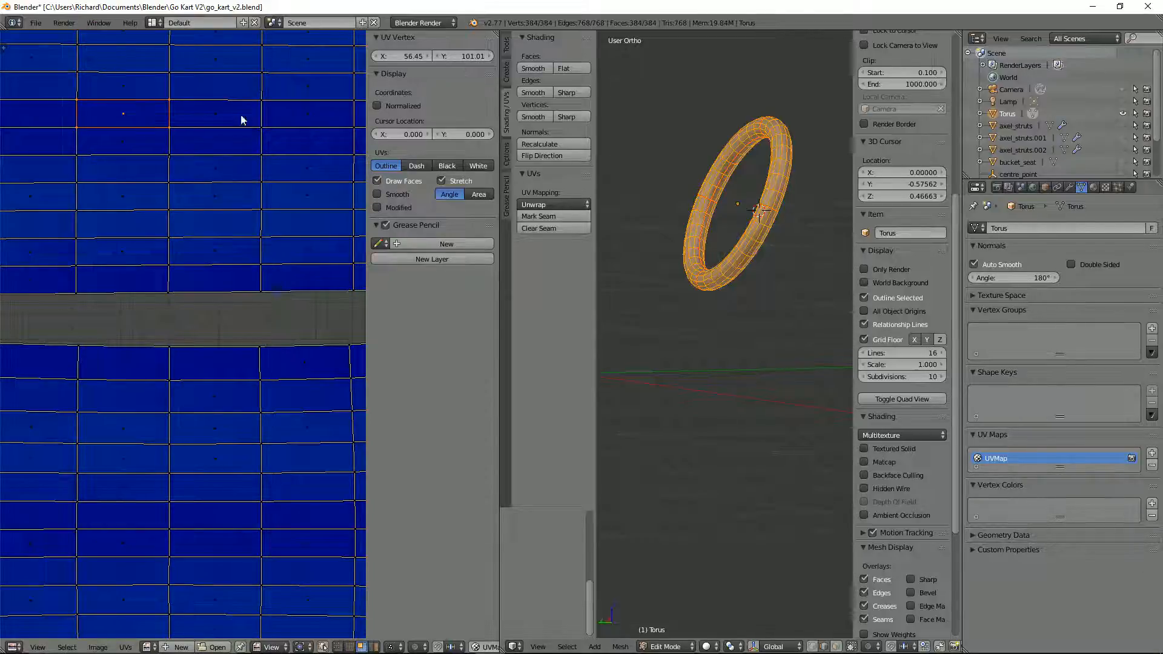
pyautogui.press('u')
pyautogui.click(752, 176)
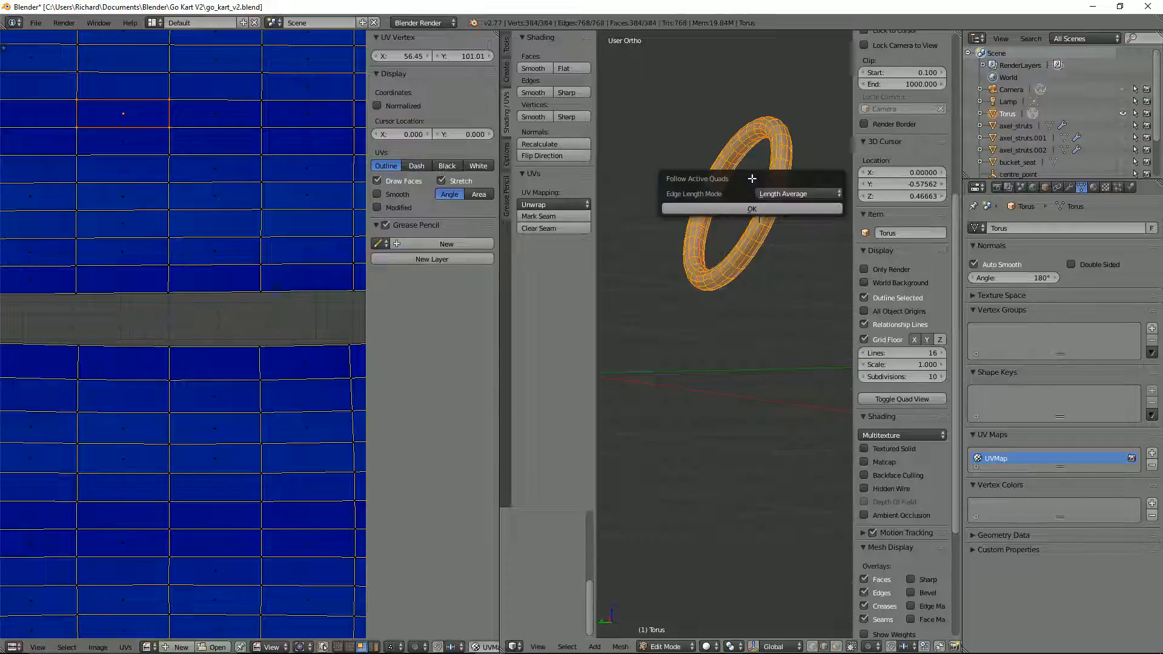
pyautogui.click(751, 209)
pyautogui.scroll(-6, 97, 201)
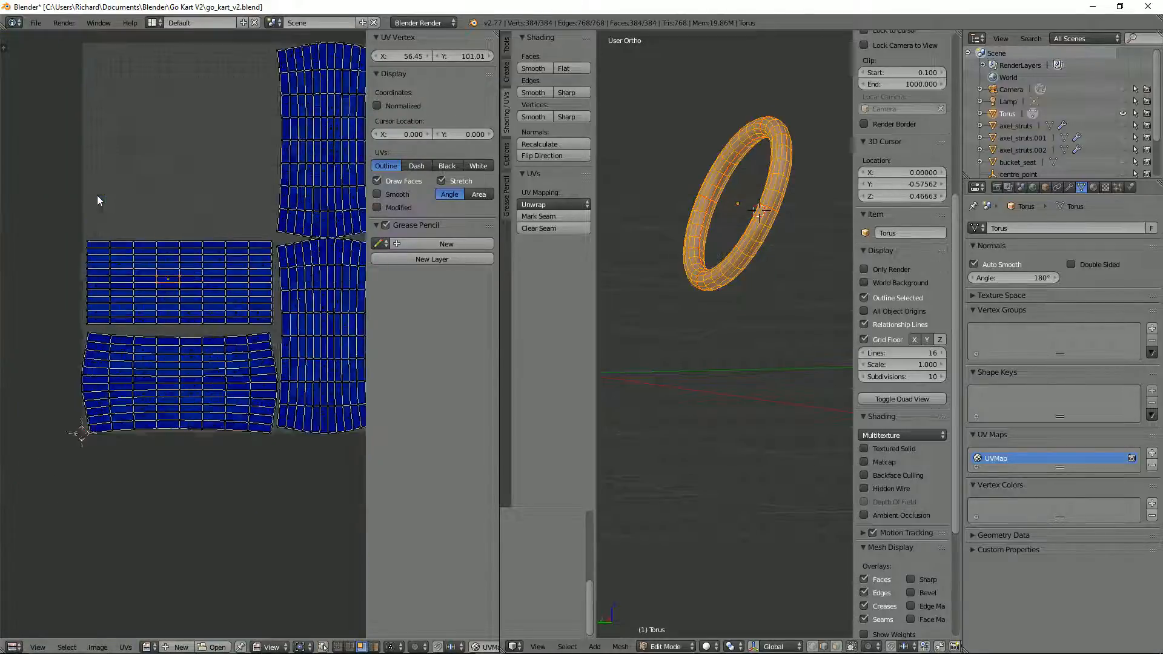
# Step: Straighten the left and right edges of the lower-left island's active quad with Align X
pyautogui.scroll(2, 97, 201)
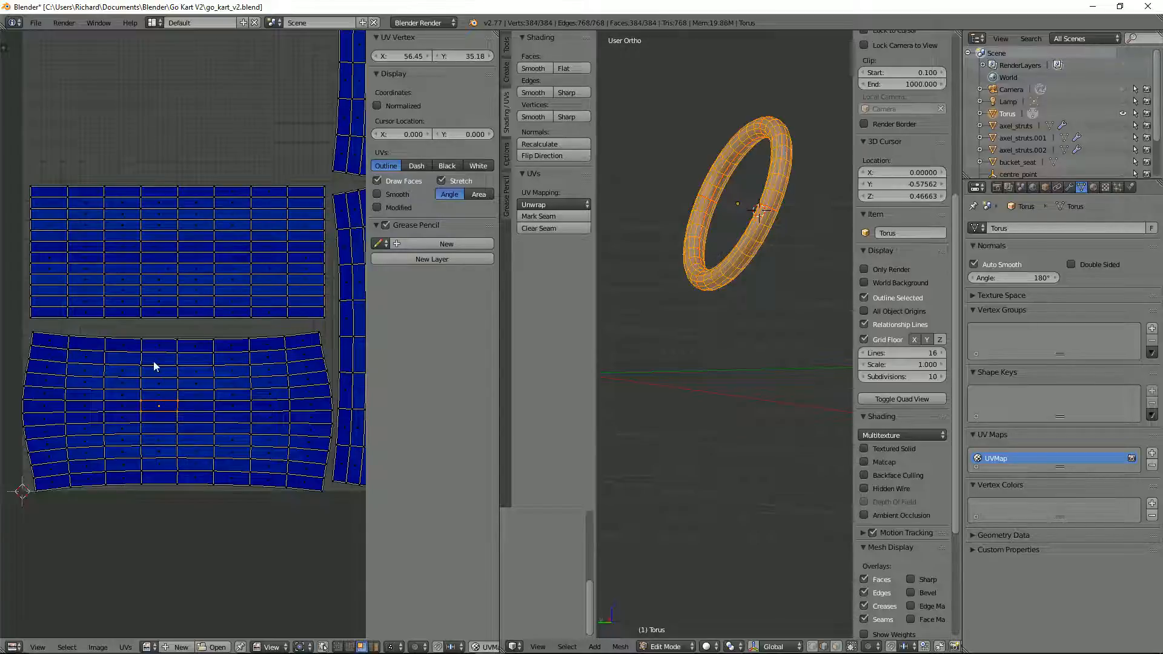
pyautogui.scroll(3, 155, 363)
pyautogui.rightClick(222, 295)
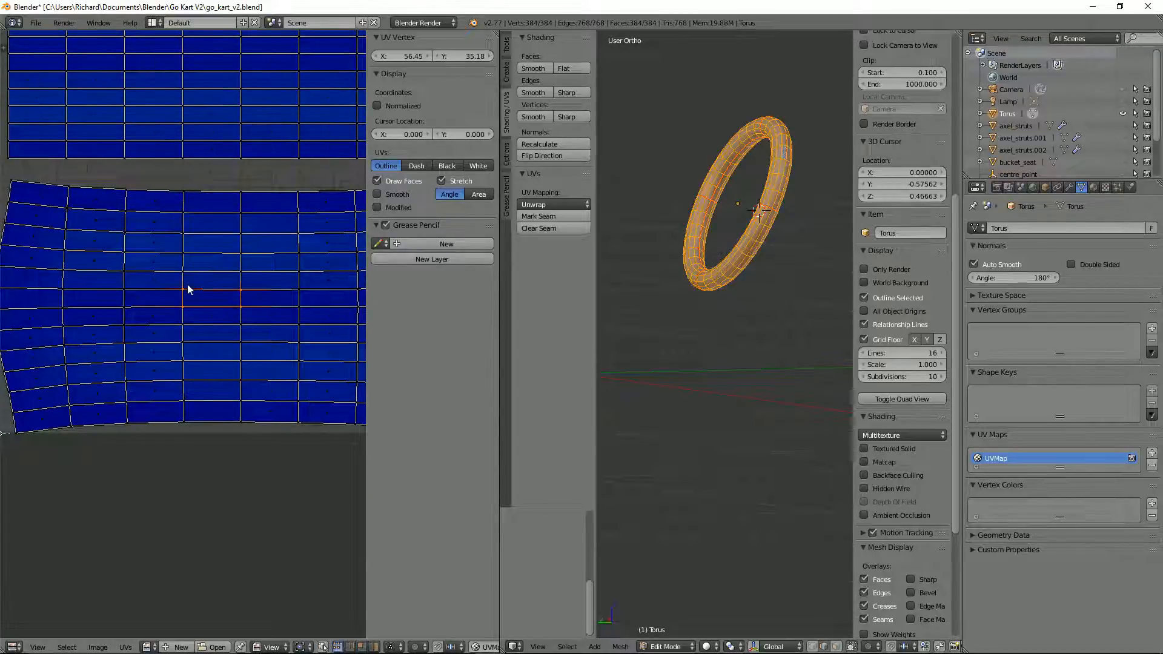
pyautogui.rightClick(185, 304)
pyautogui.keyDown('shift'); pyautogui.rightClick(185, 310); pyautogui.keyUp('shift')
pyautogui.press('w')
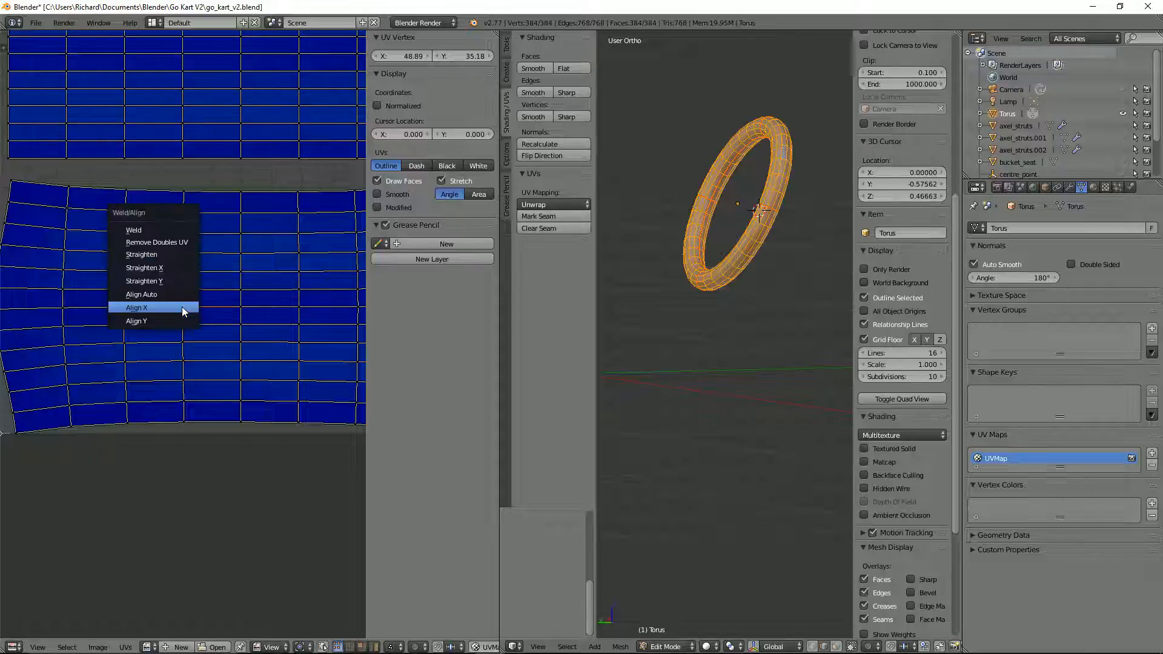
pyautogui.keyDown('shift'); pyautogui.rightClick(243, 308); pyautogui.keyUp('shift')
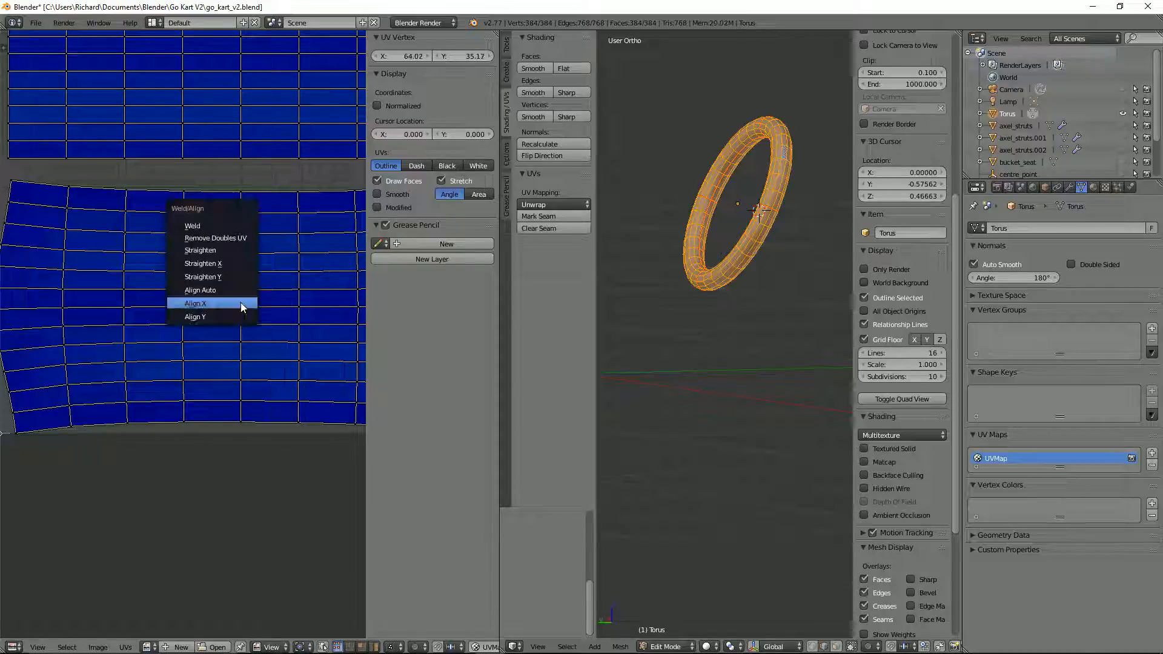
pyautogui.press('w')
pyautogui.click(242, 305)
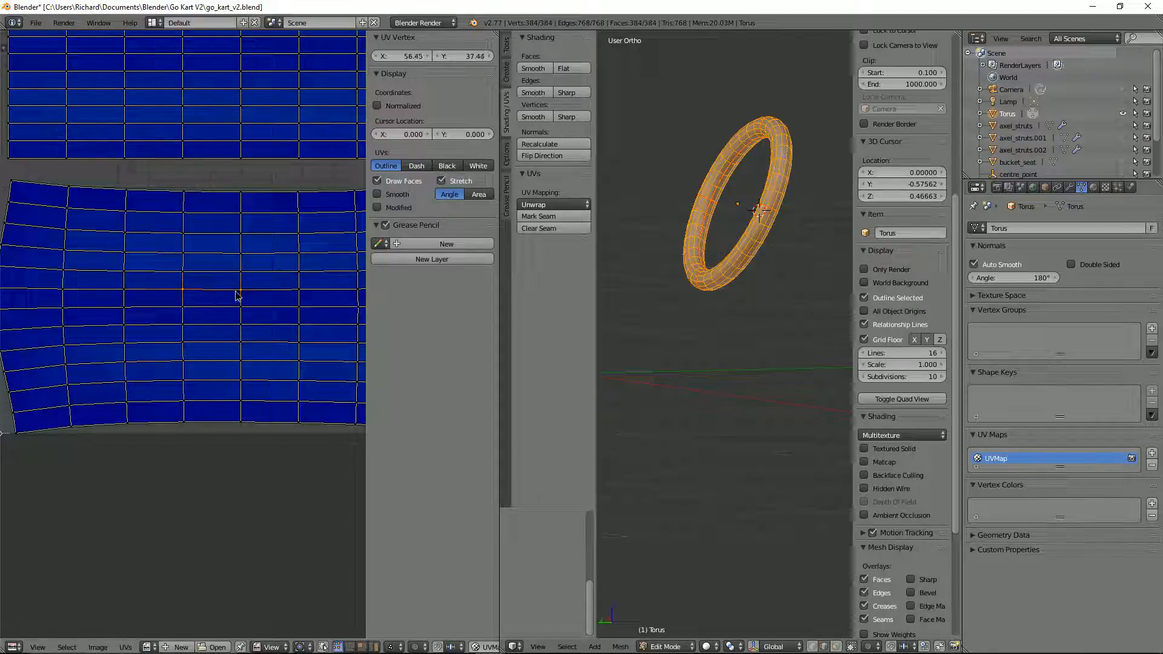
# Step: Straighten the upper and lower edges of the same quad with Align Y
pyautogui.keyDown('shift'); pyautogui.rightClick(238, 290); pyautogui.keyUp('shift')
pyautogui.press('w')
pyautogui.click(190, 307)
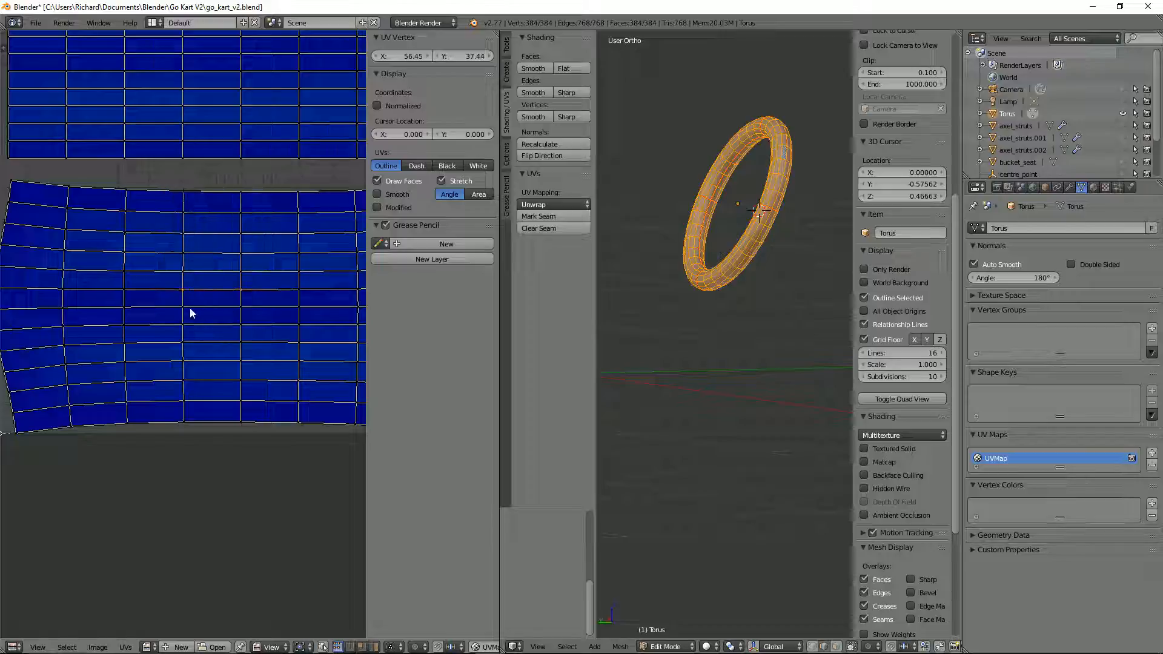
pyautogui.press('w')
pyautogui.click(241, 311)
# Step: Switch to UV face selection and unwrap from the straightened quad with Follow Active Quads using Length Average
pyautogui.hotkey('ctrl', 'Tab')
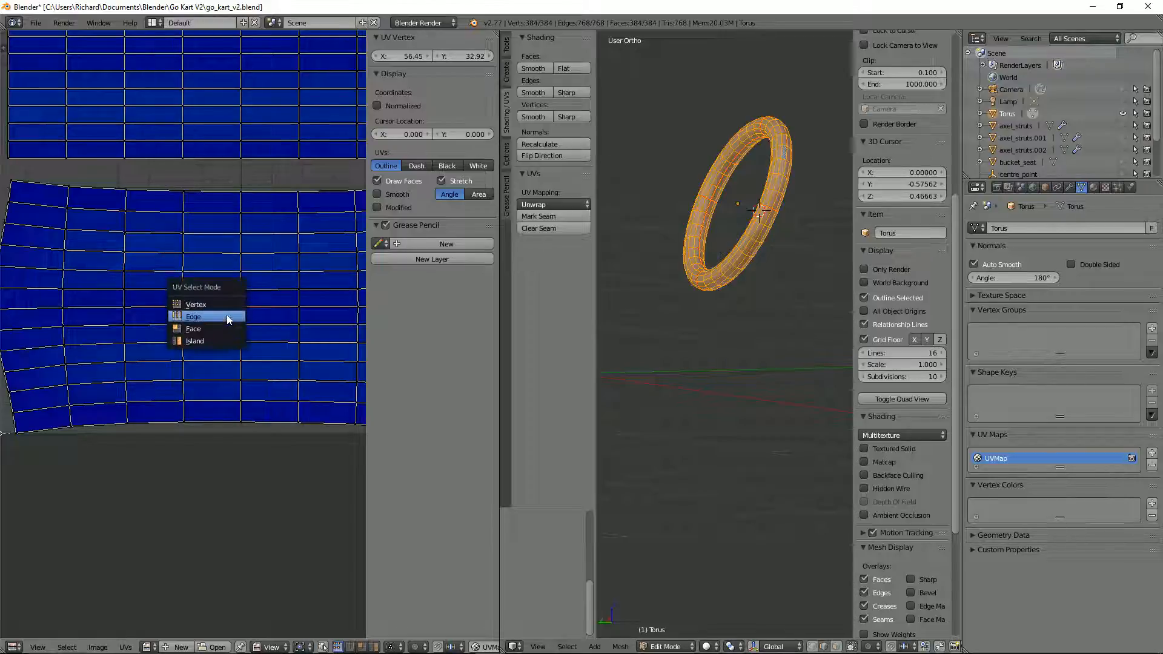
pyautogui.click(230, 327)
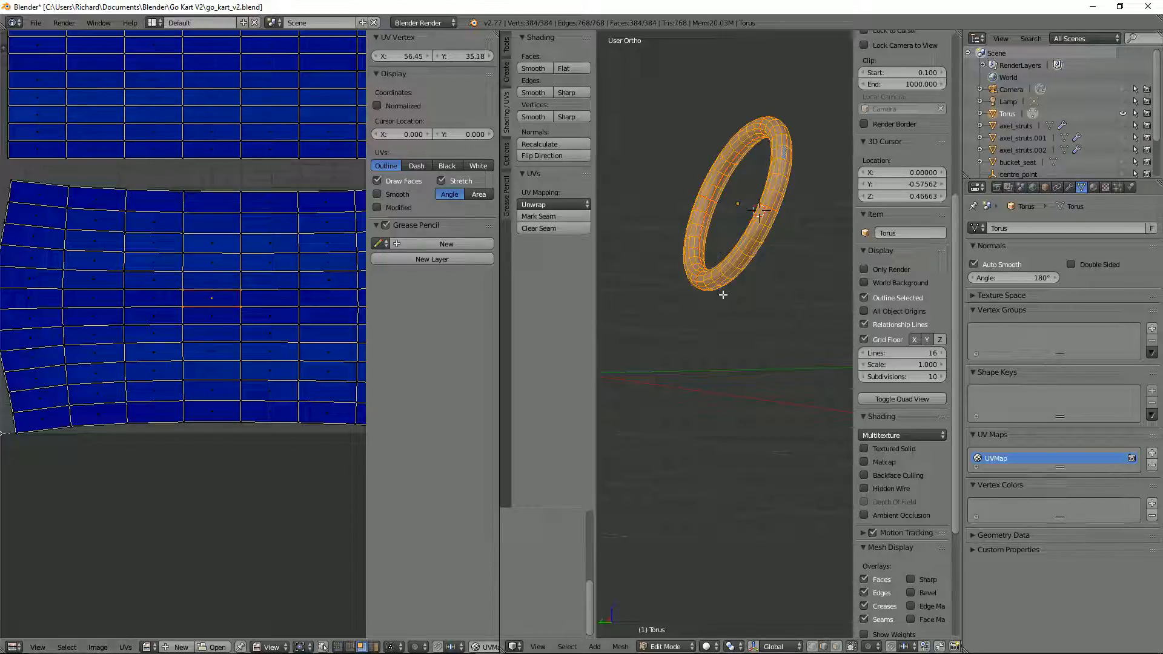
pyautogui.press('u')
pyautogui.click(751, 294)
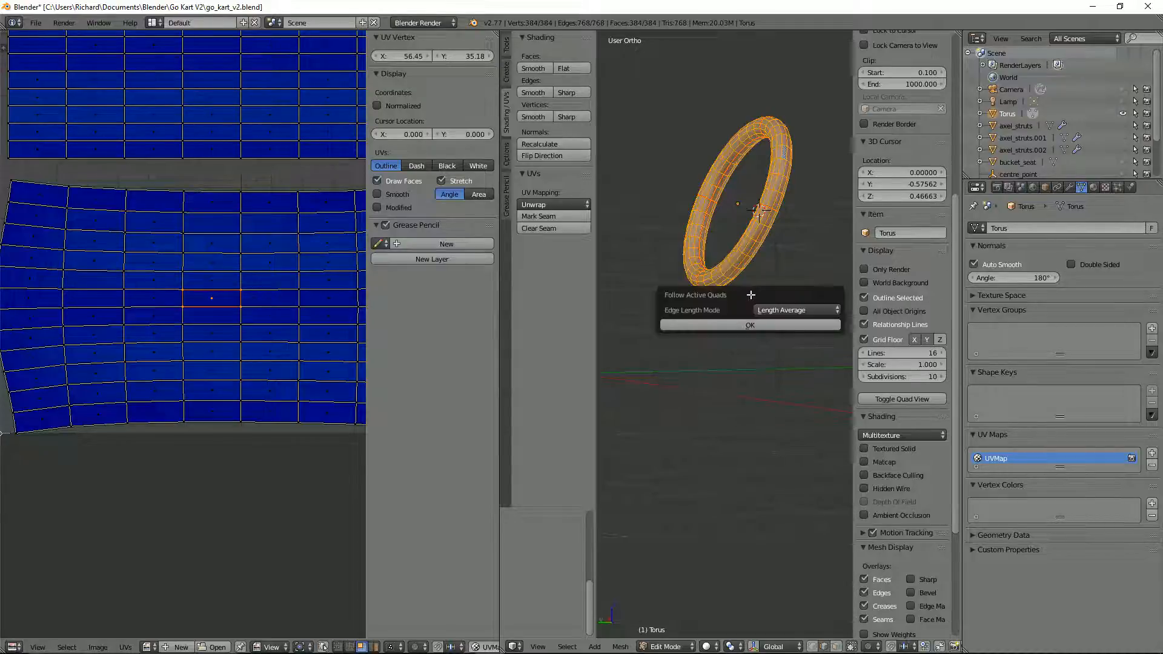
pyautogui.click(746, 324)
pyautogui.scroll(-2, 183, 218)
pyautogui.scroll(-2, 70, 189)
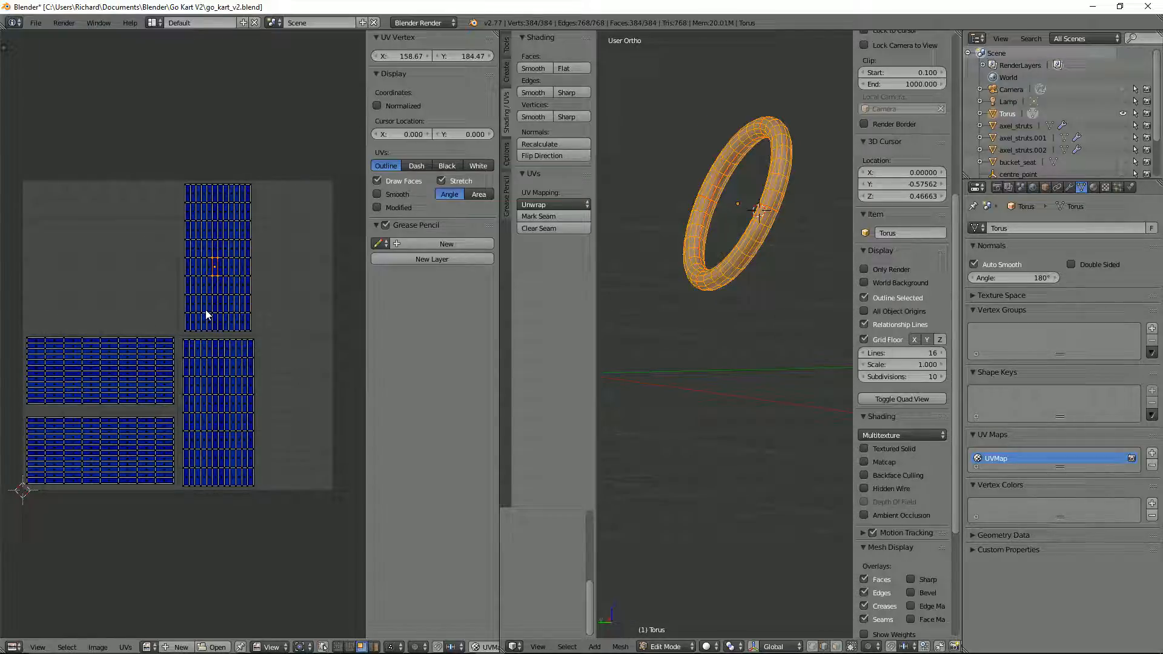
# Step: Select the upper vertical UV island in island mode, rotate it 90 degrees and place it above the two horizontal islands
pyautogui.rightClick(209, 312)
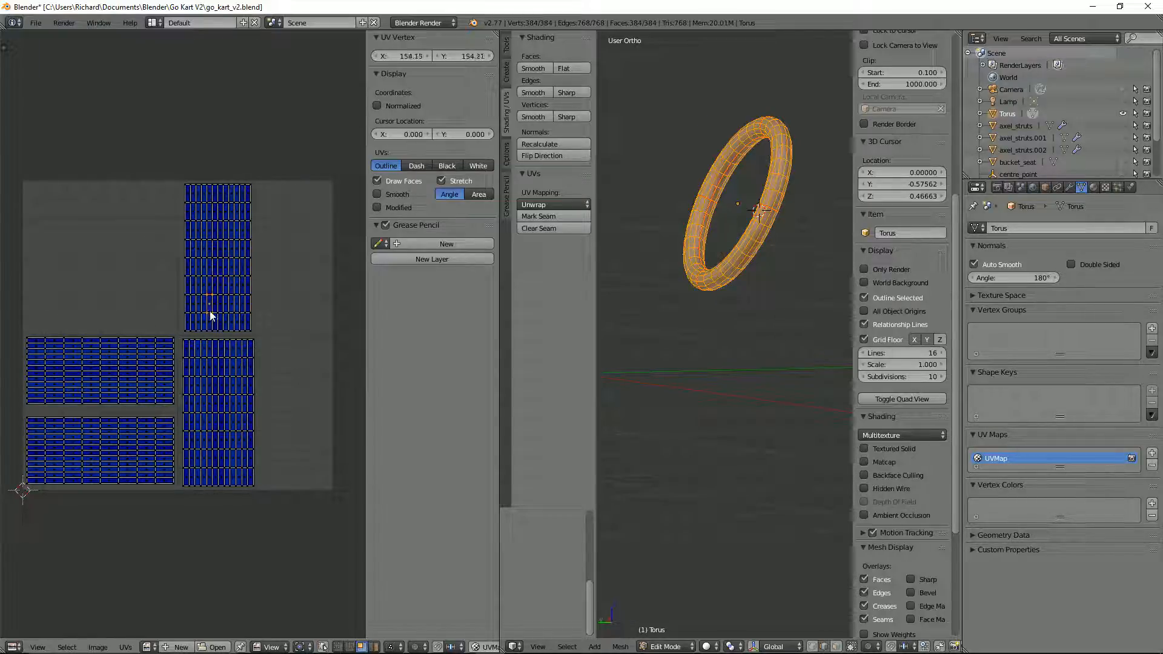
pyautogui.press('l')
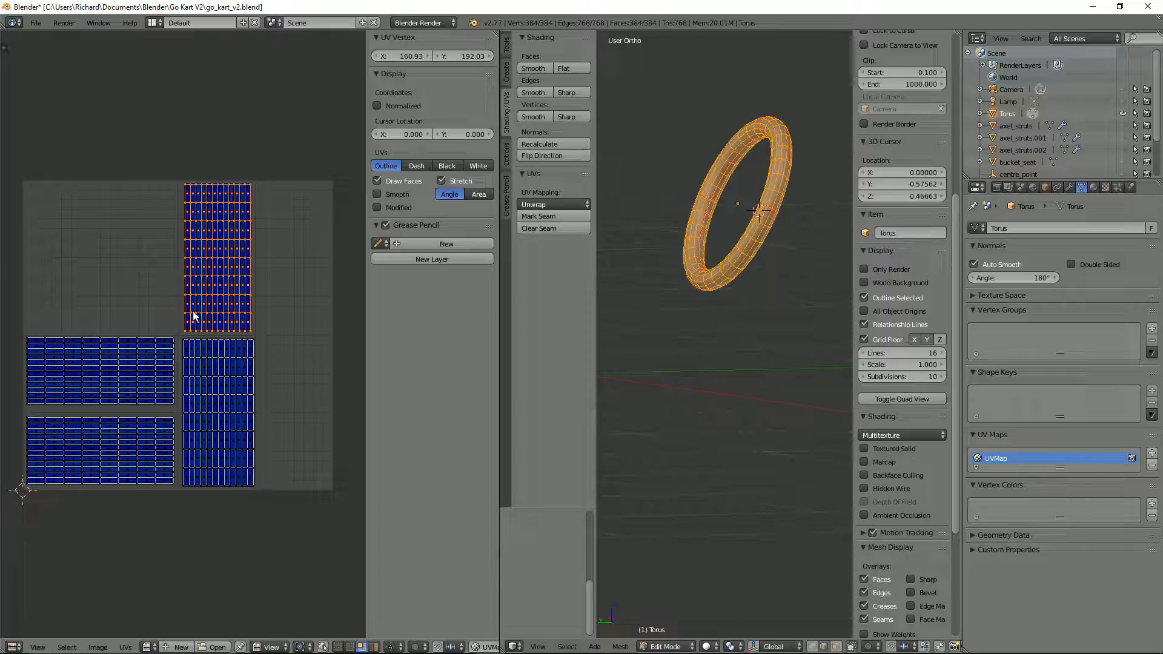
pyautogui.hotkey('ctrl', 'Tab')
pyautogui.click(194, 321)
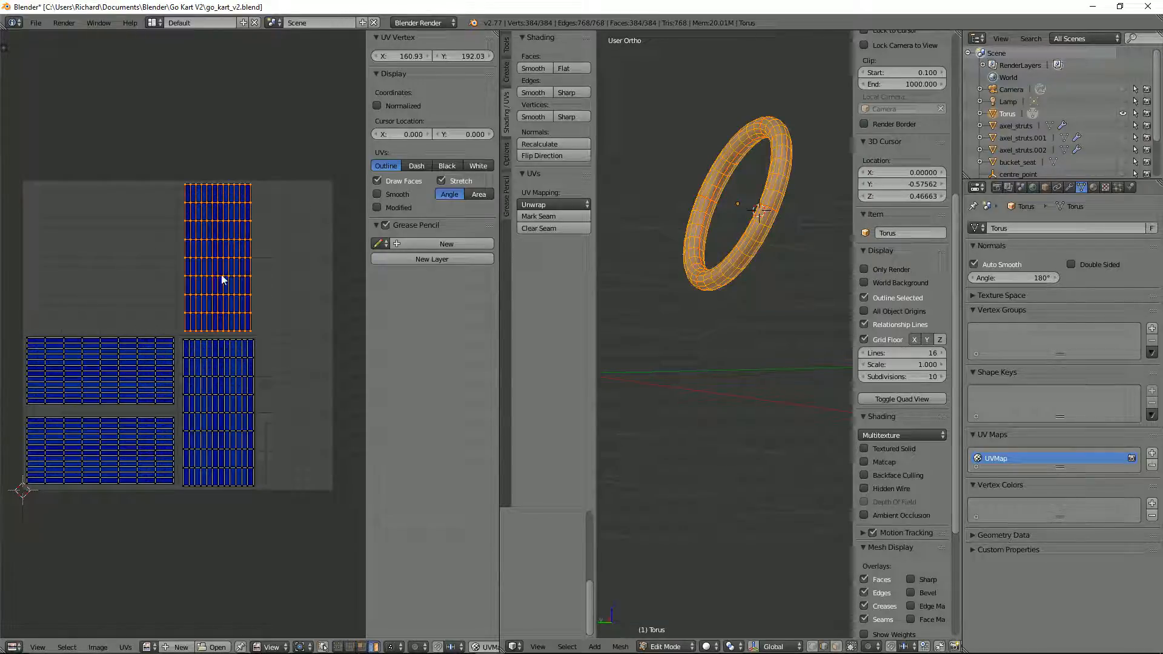
pyautogui.write('r90')
pyautogui.press('Return')
pyautogui.press('g')
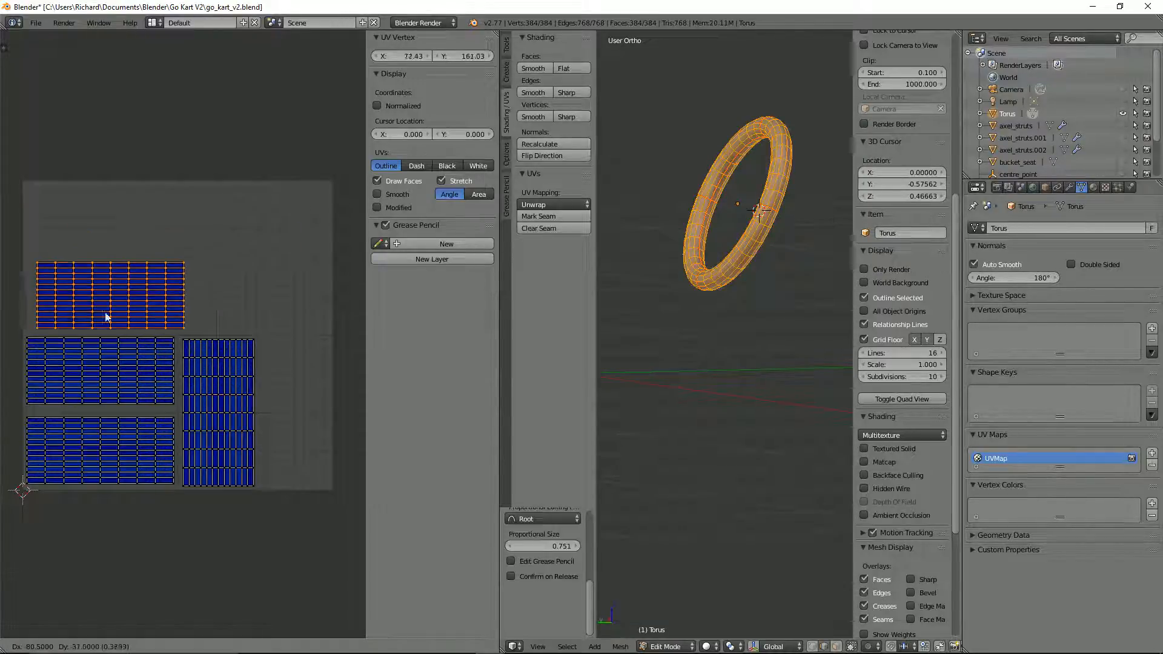
pyautogui.click(104, 321)
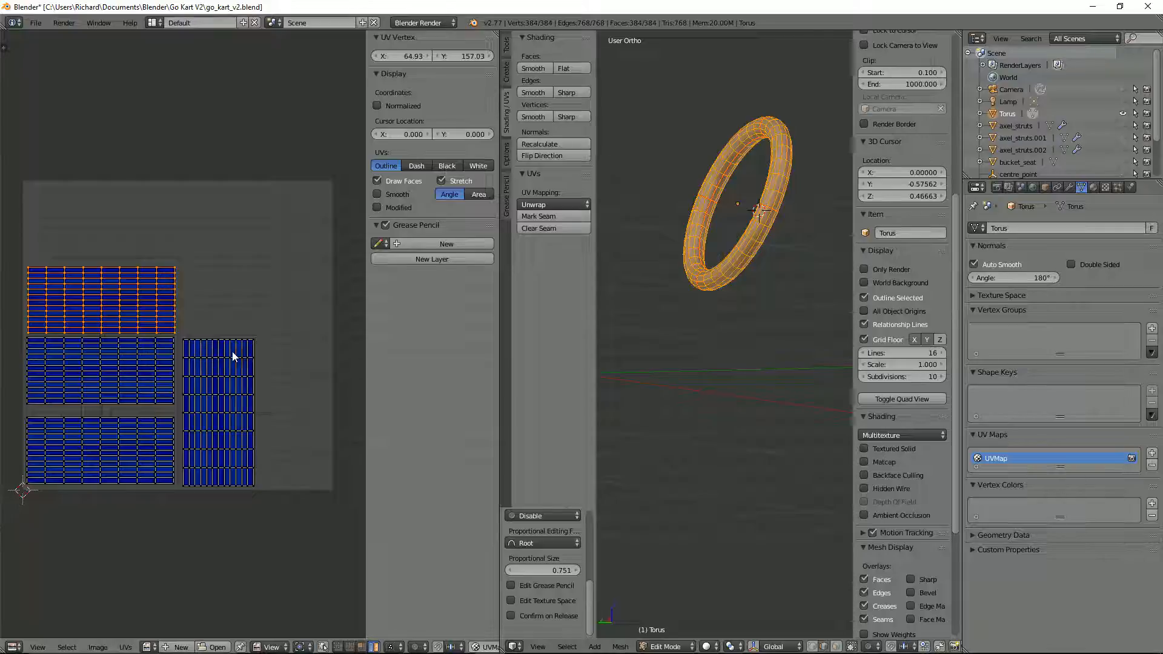
# Step: Select all UV islands, scale them up by about 1.27 and reposition and enlarge them slightly to fill the UV square
pyautogui.press('a')
pyautogui.press('s')
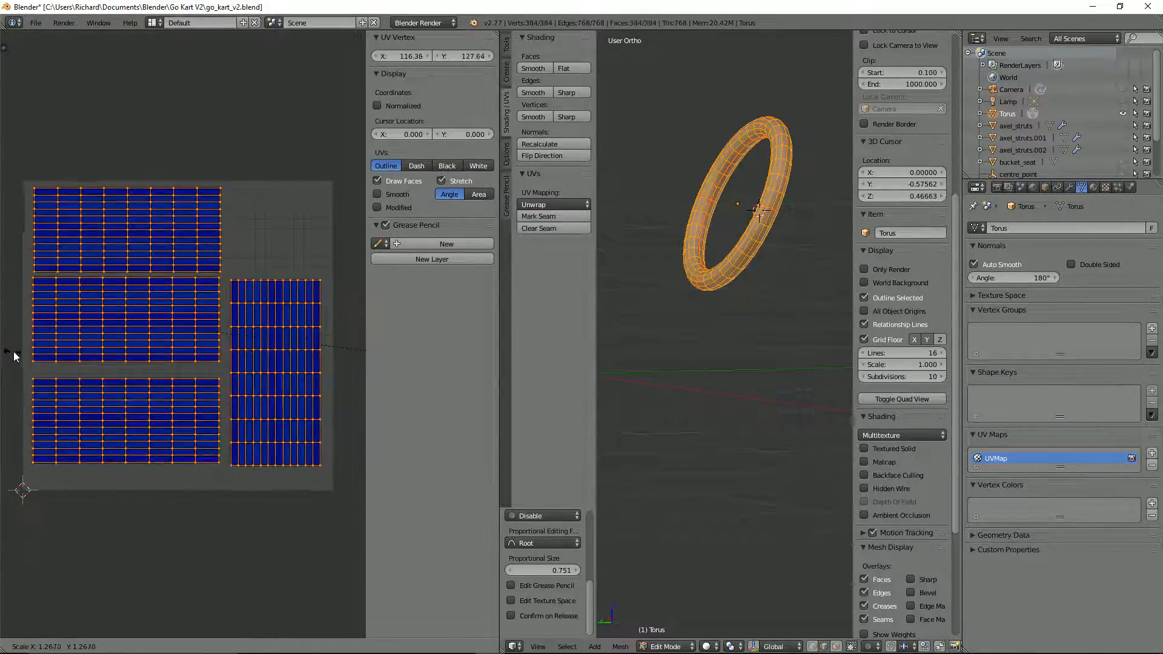
pyautogui.click(17, 358)
pyautogui.press('g')
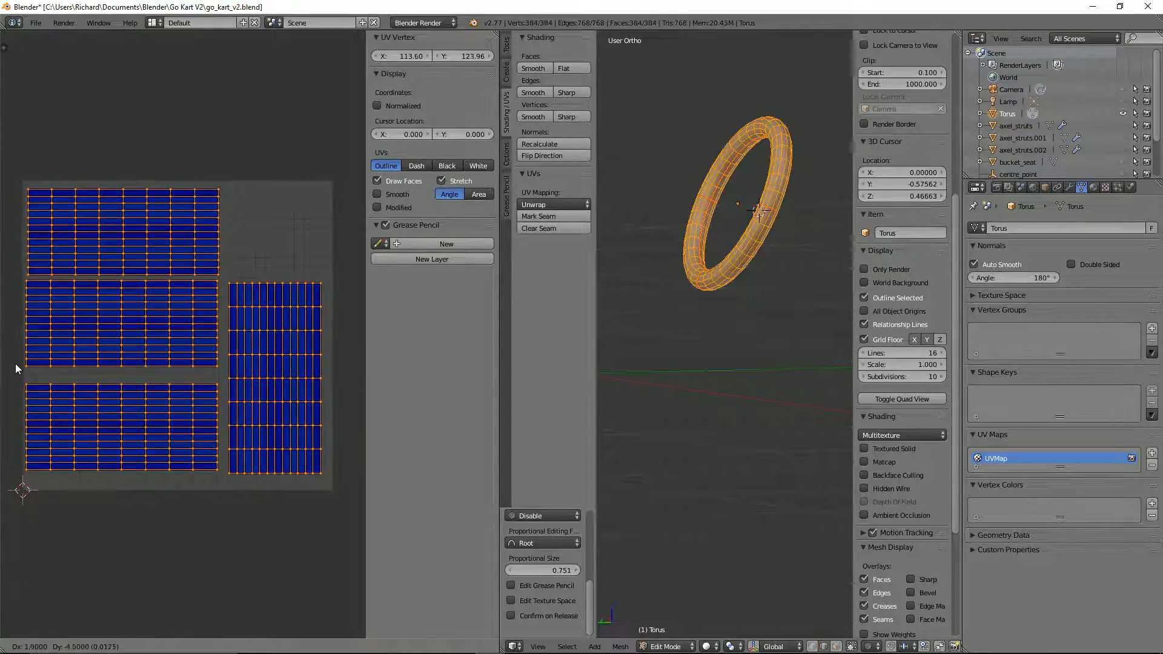
pyautogui.click(23, 370)
pyautogui.press('s')
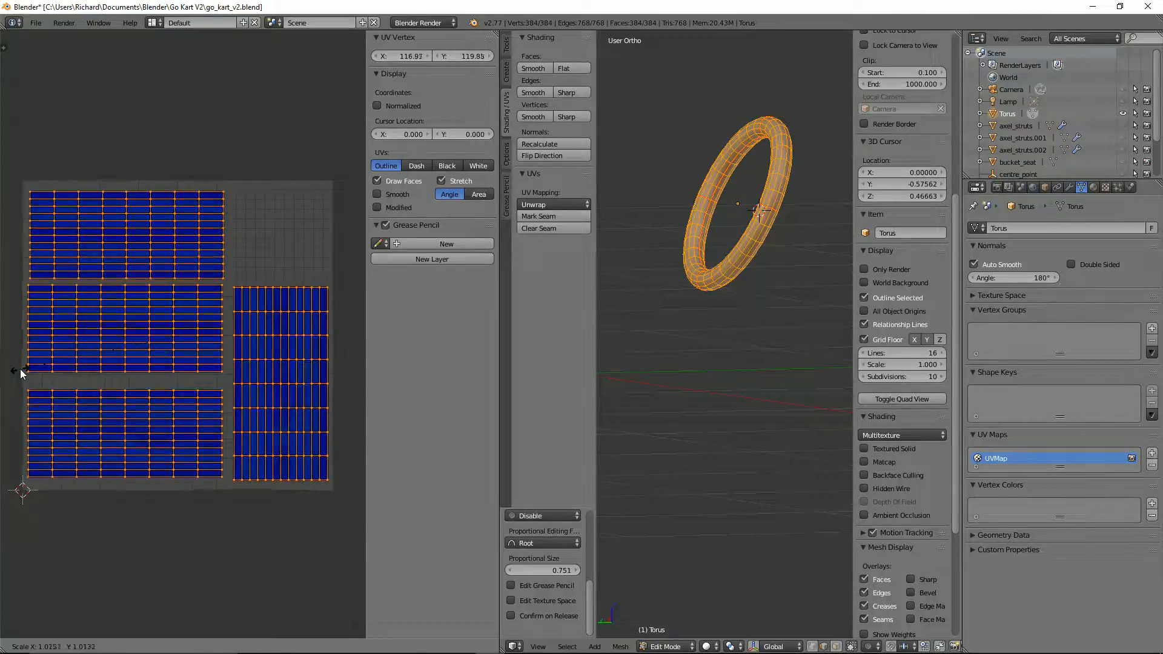
pyautogui.click(19, 369)
# Step: Move the vertical island closer to the horizontal islands and shift the top island right to centre it above the others
pyautogui.rightClick(270, 319)
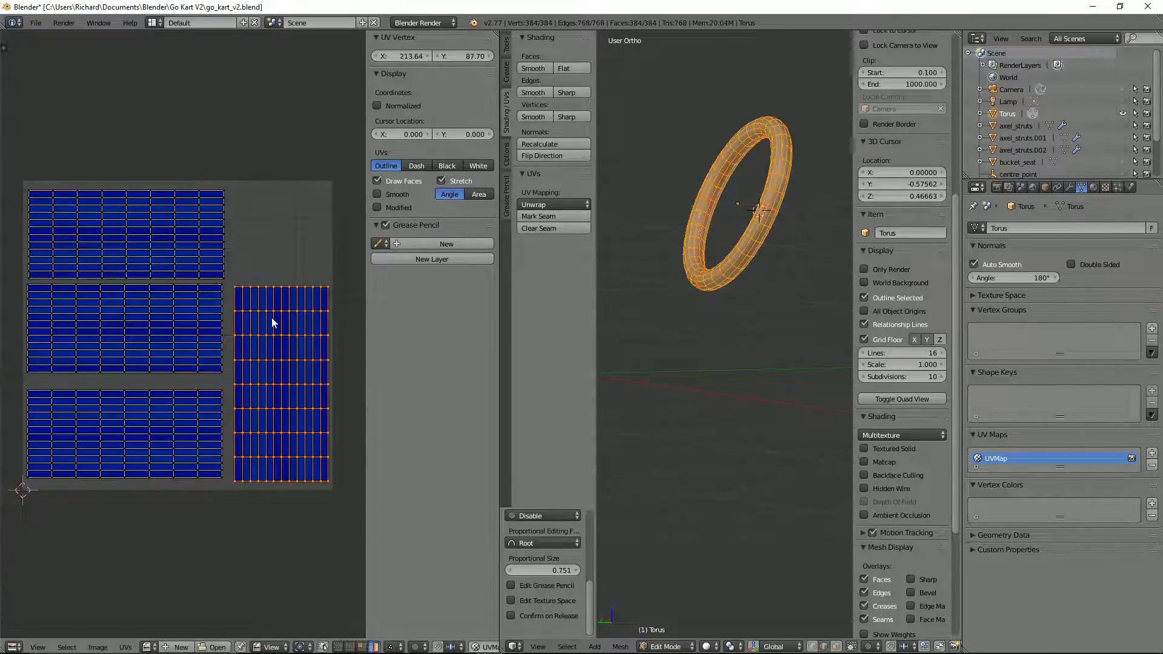
pyautogui.press('g')
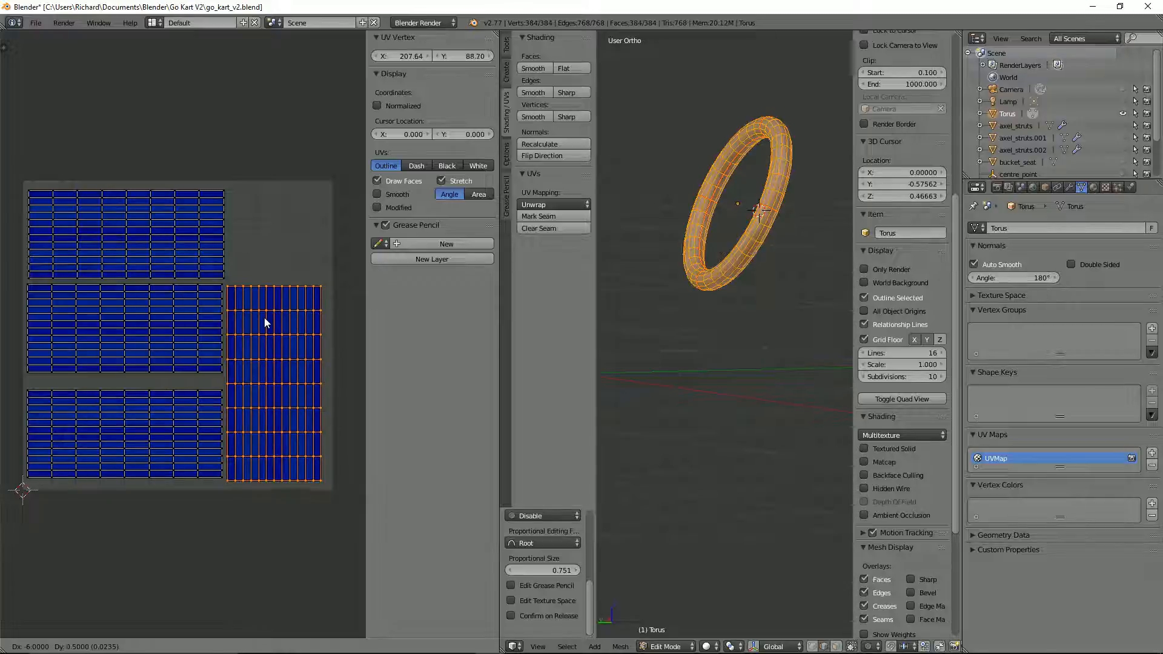
pyautogui.click(265, 315)
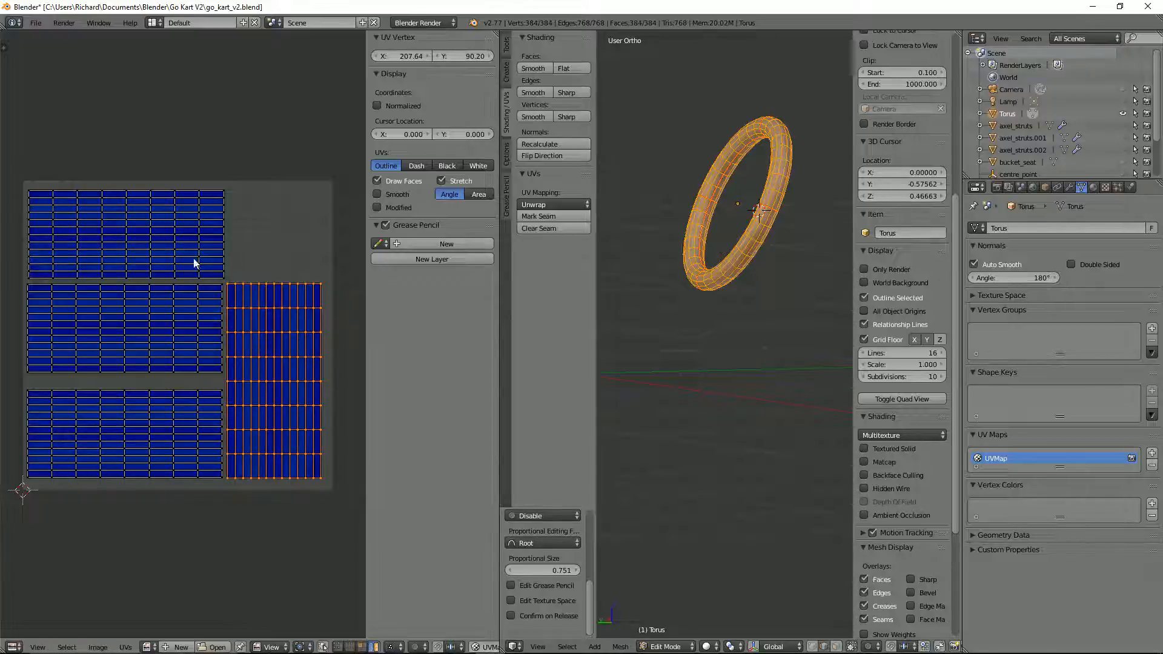
pyautogui.rightClick(194, 261)
pyautogui.press('g')
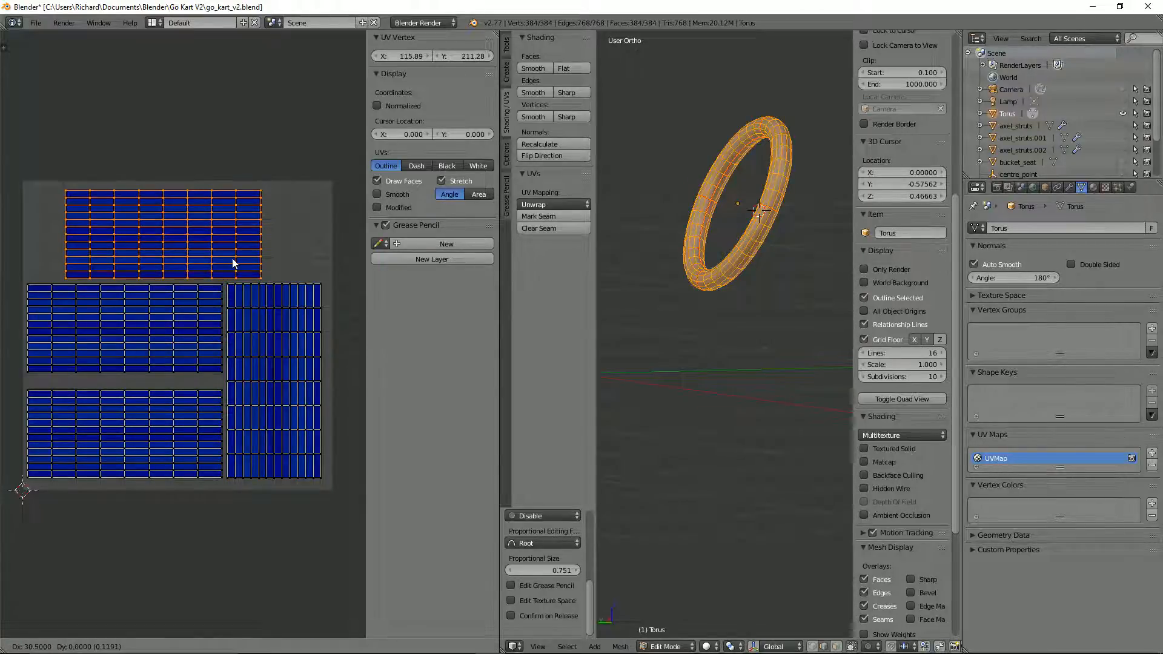
pyautogui.click(231, 258)
# Step: Select all UV islands and fine-tune their scale and position within the UV square
pyautogui.press('a')
pyautogui.press('a')
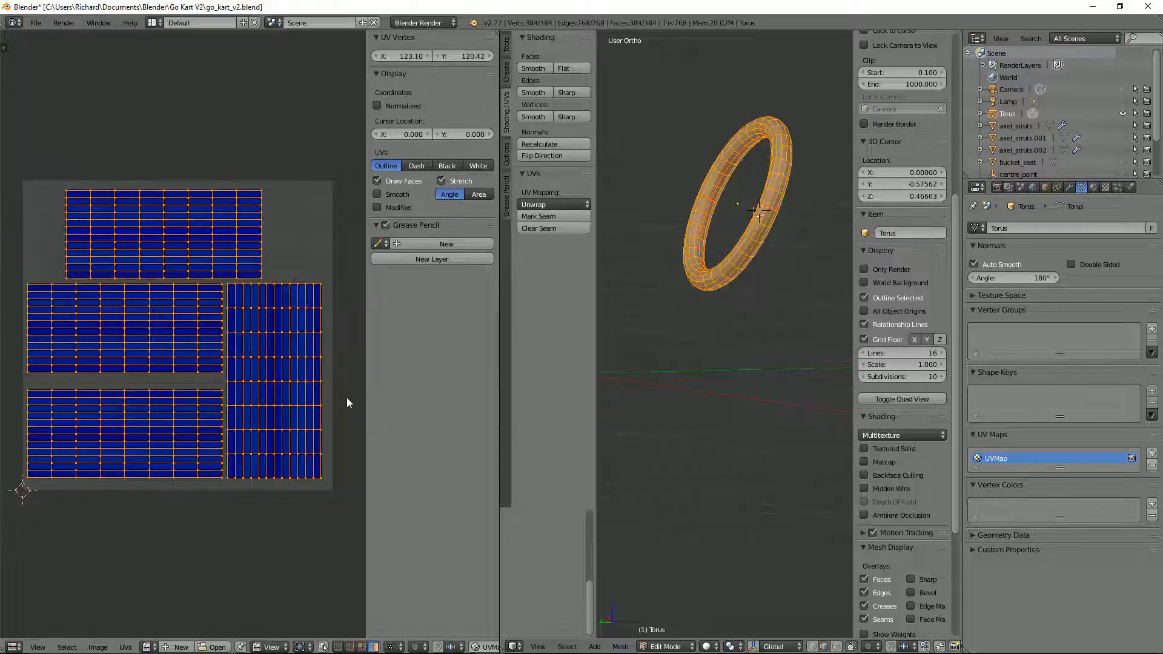
pyautogui.press('g')
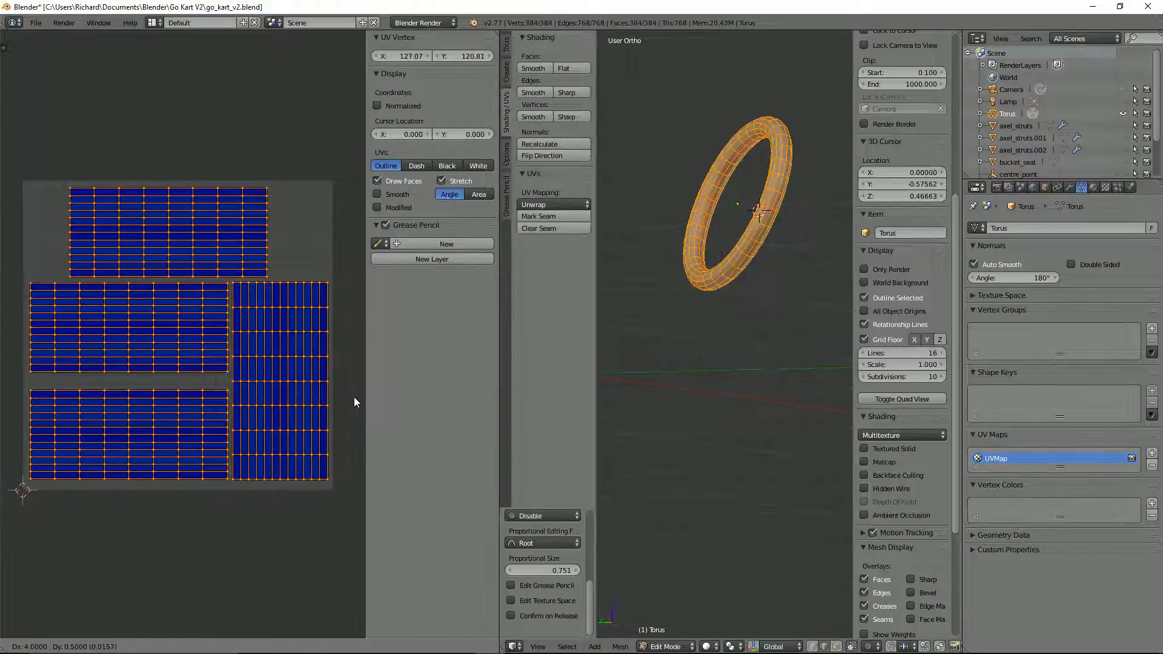
pyautogui.press('s')
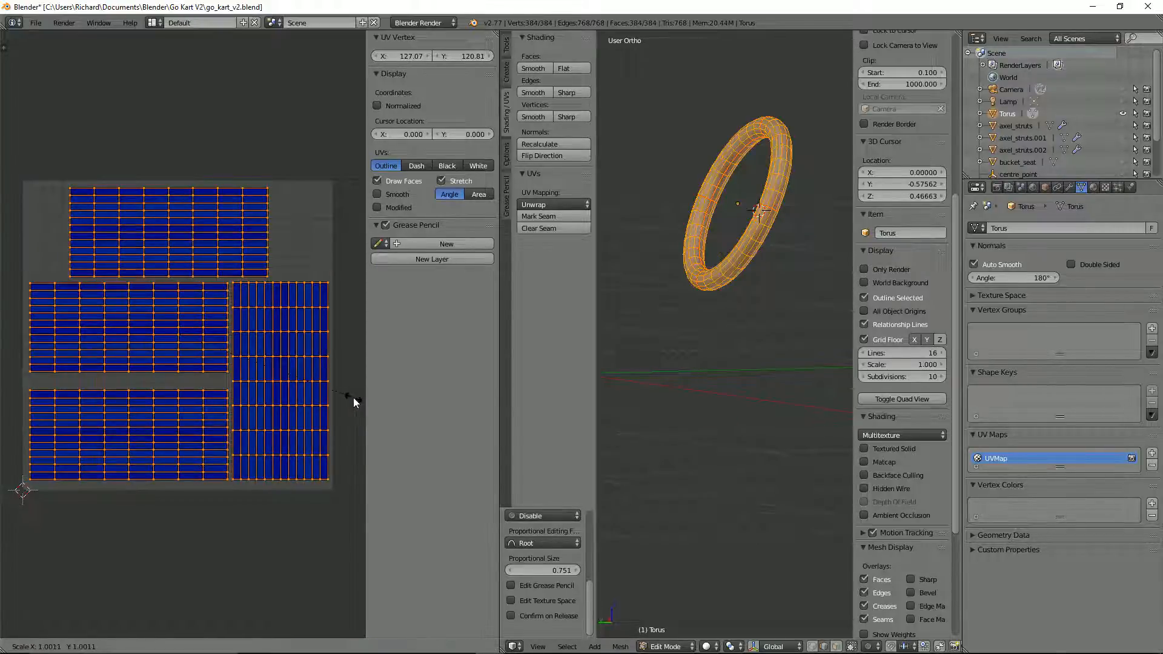
pyautogui.press('Escape')
# Step: Snap the 3D cursor to the selected torus and switch to object mode
pyautogui.scroll(-2, 805, 286)
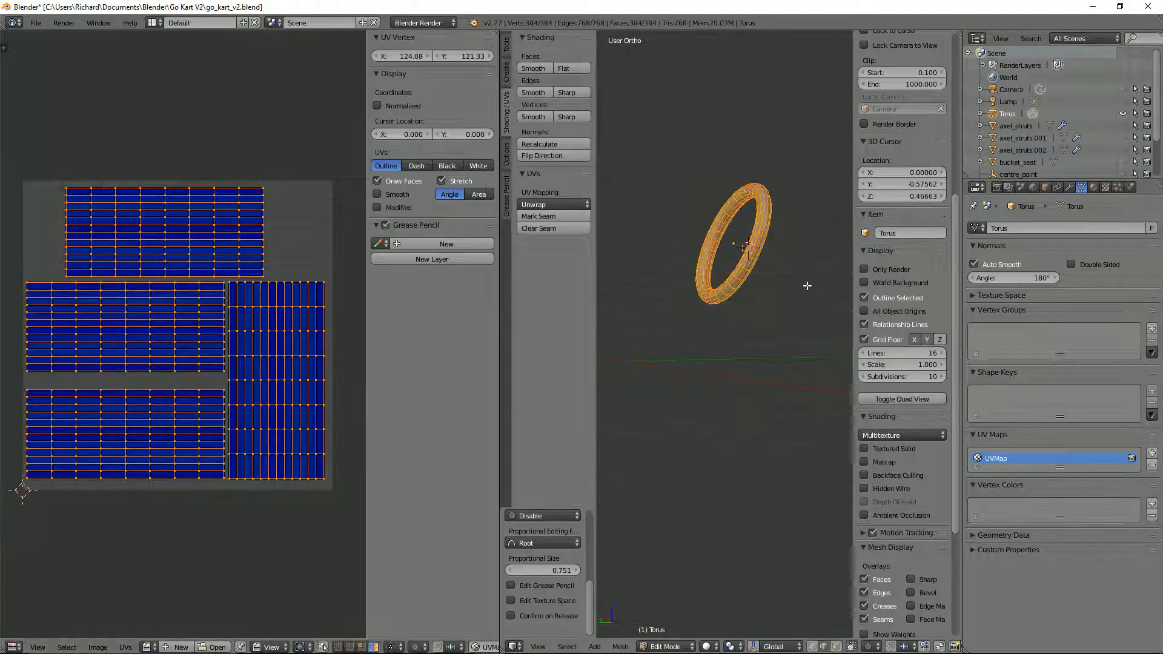
pyautogui.moveTo(804, 286)
pyautogui.mouseDown(button='middle')
pyautogui.moveTo(763, 291)
pyautogui.moveTo(775, 292)
pyautogui.moveTo(765, 292)
pyautogui.moveTo(775, 259)
pyautogui.mouseUp(button='middle')
pyautogui.scroll(2, 762, 291)
pyautogui.press('KP_1')
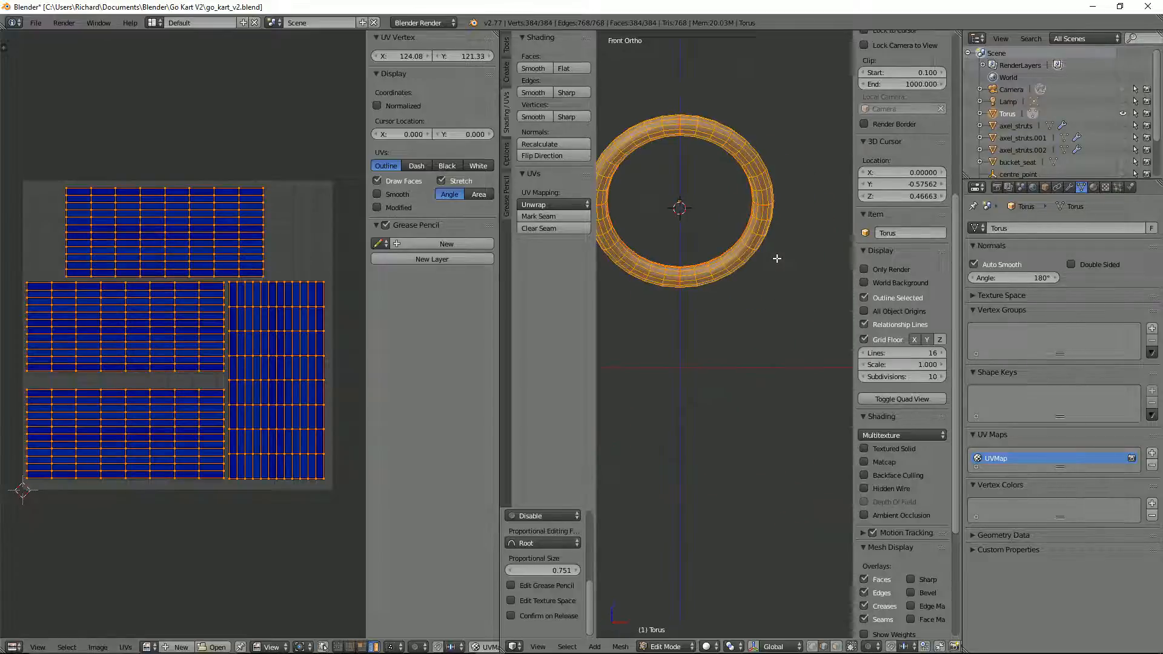
pyautogui.moveTo(680, 247); pyautogui.dragTo(718, 239, button='middle')
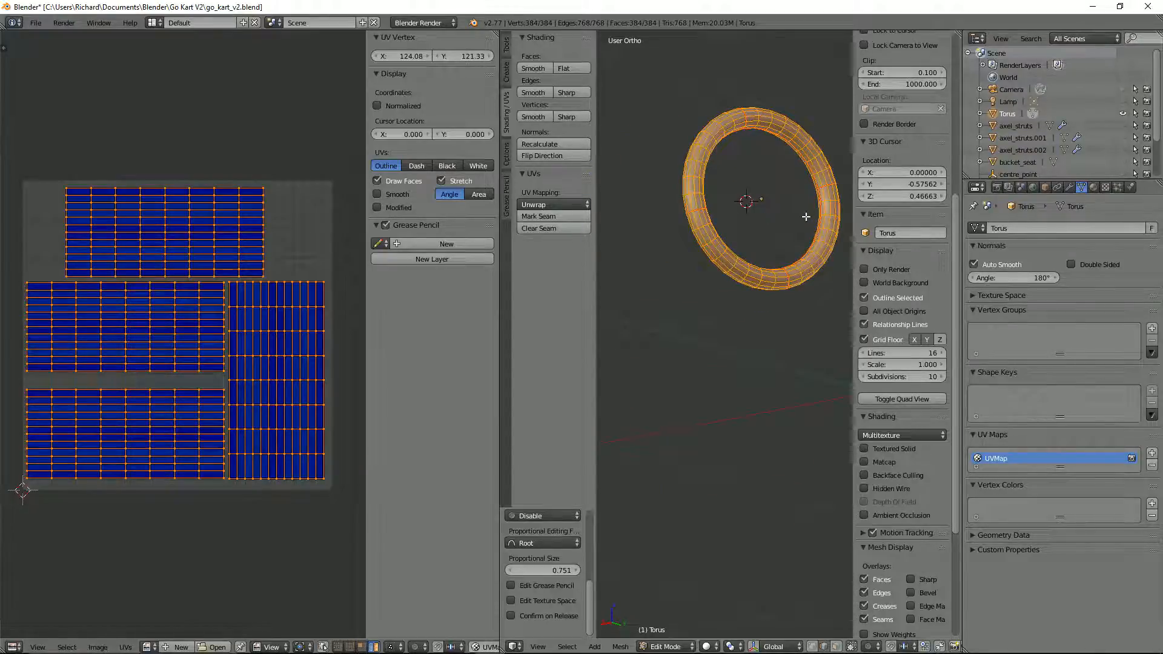
pyautogui.hotkey('shift', 's')
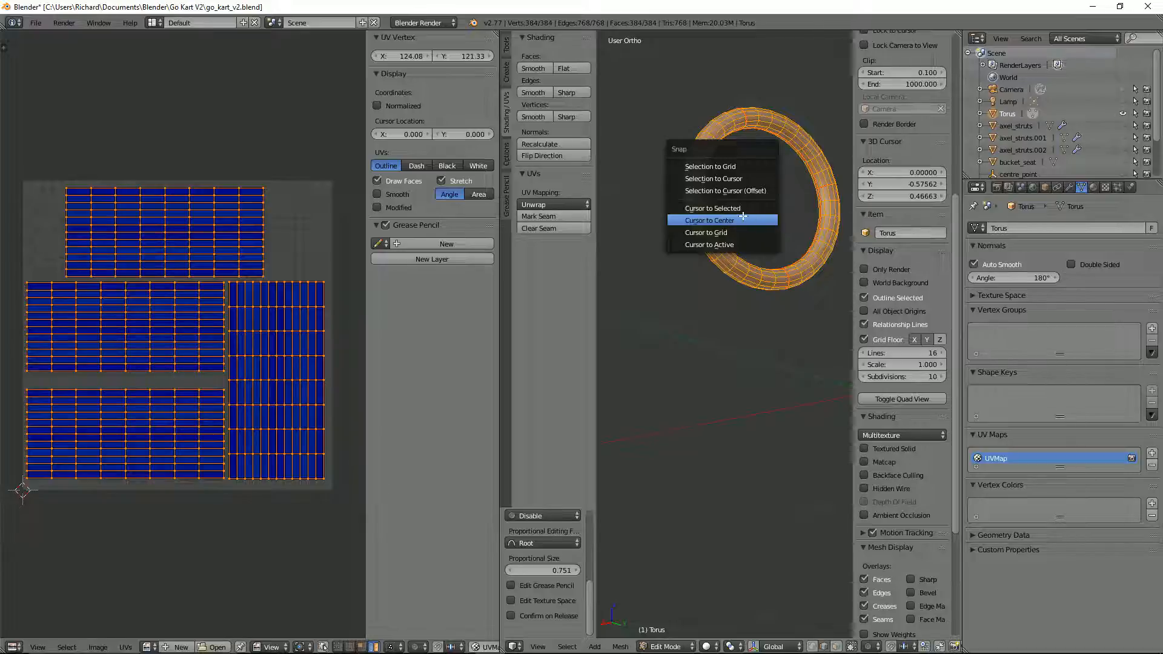
pyautogui.click(757, 209)
pyautogui.press('Tab')
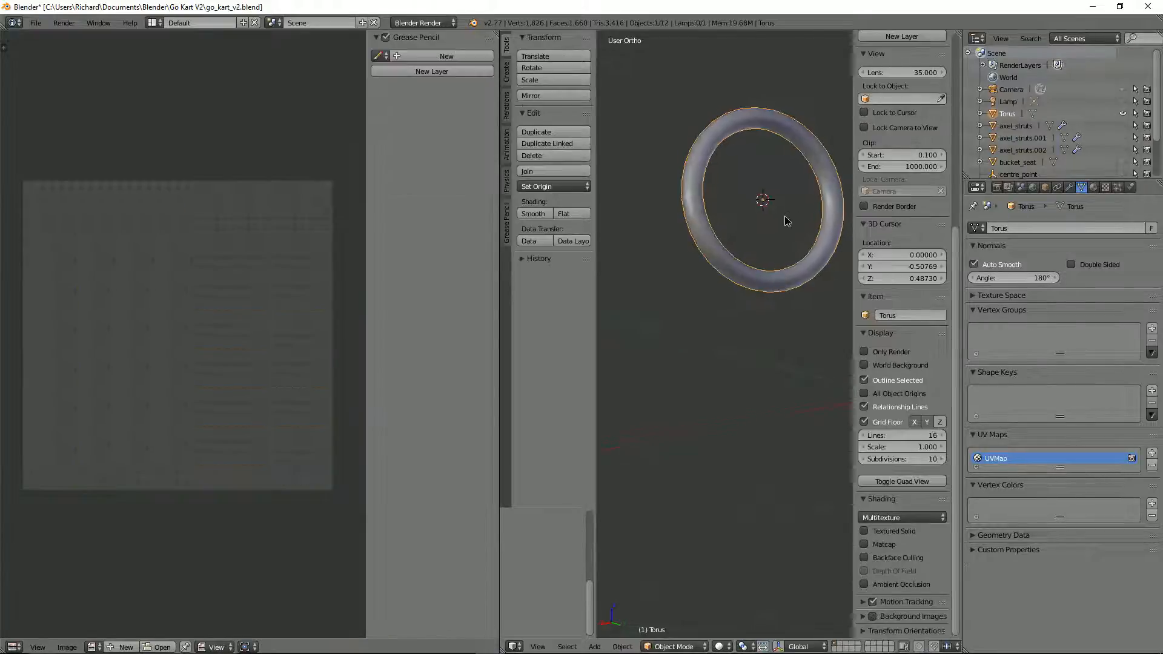
# Step: Return to edit mode and deselect all of the torus's geometry
pyautogui.moveTo(786, 220)
pyautogui.mouseDown(button='middle')
pyautogui.moveTo(729, 223)
pyautogui.moveTo(777, 232)
pyautogui.mouseUp(button='middle')
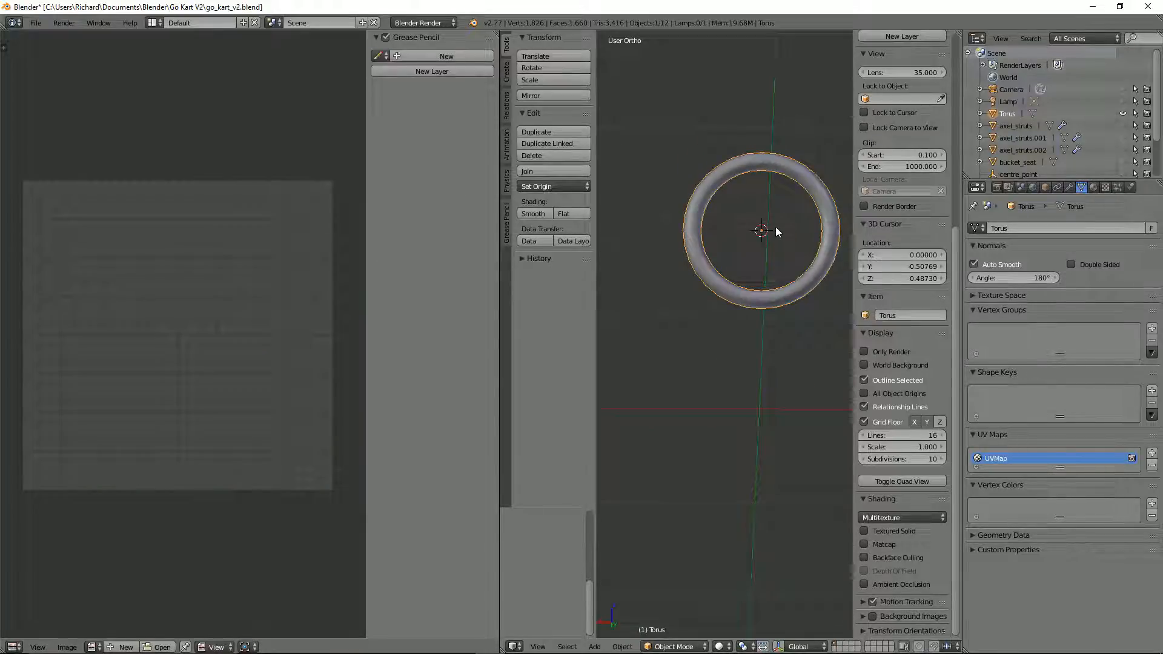
pyautogui.scroll(1, 776, 224)
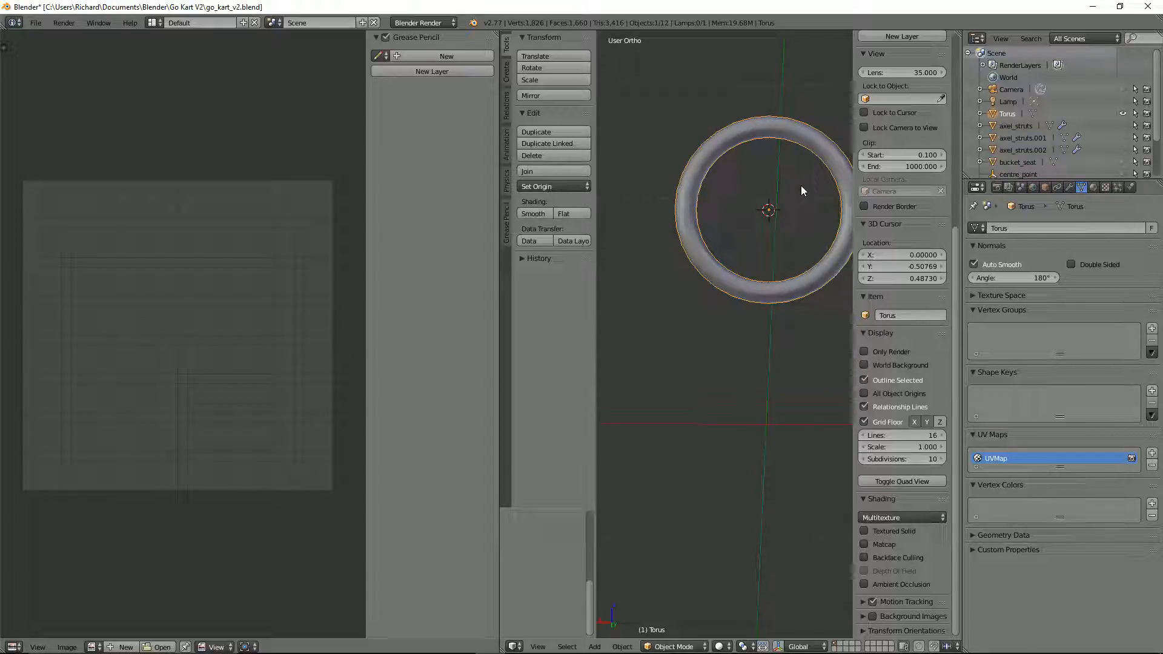
pyautogui.scroll(1, 800, 186)
pyautogui.keyDown('shift'); pyautogui.moveTo(795, 185); pyautogui.dragTo(742, 216, button='middle'); pyautogui.keyUp('shift')
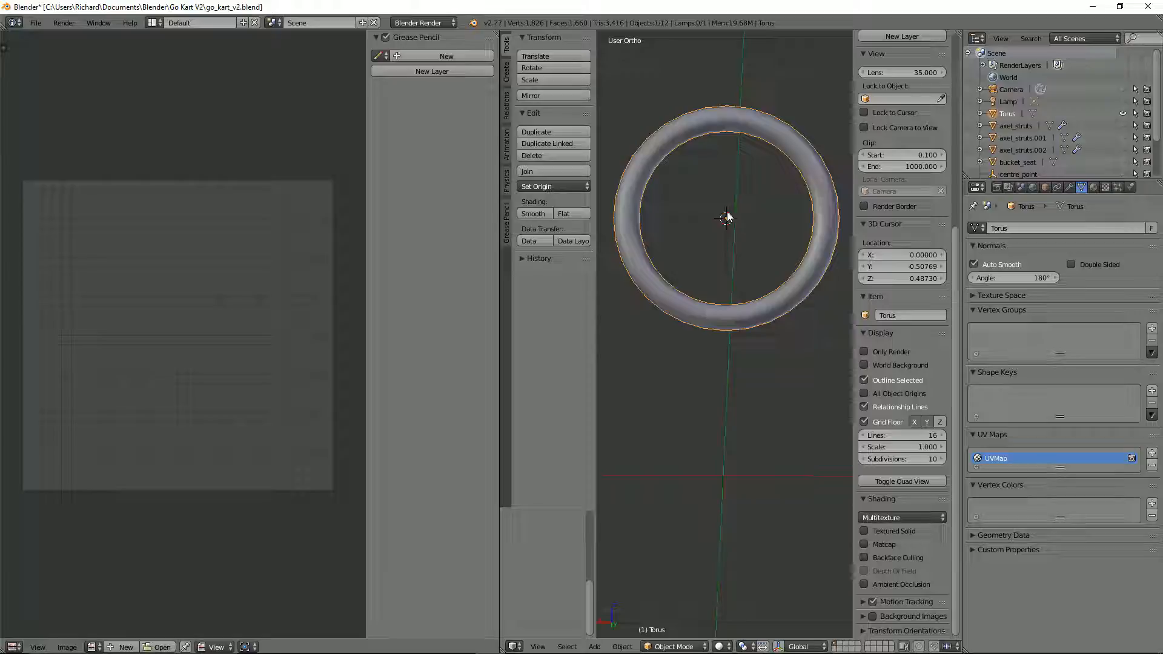
pyautogui.press('Tab')
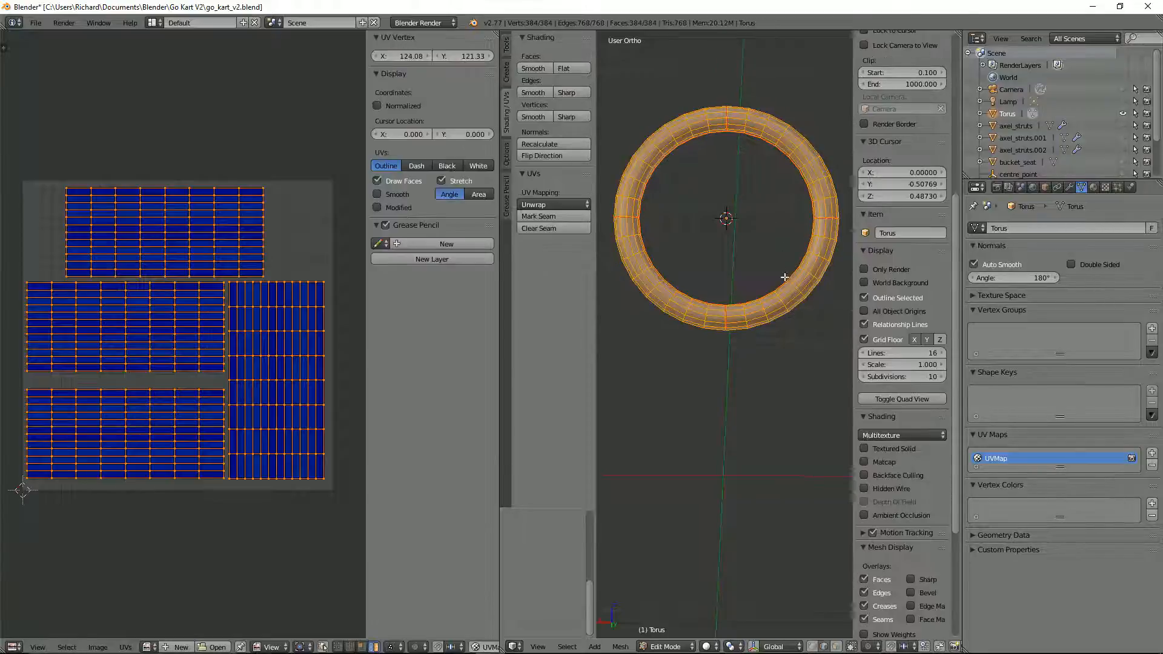
pyautogui.rightClick(798, 295)
pyautogui.press('a')
pyautogui.press('a')
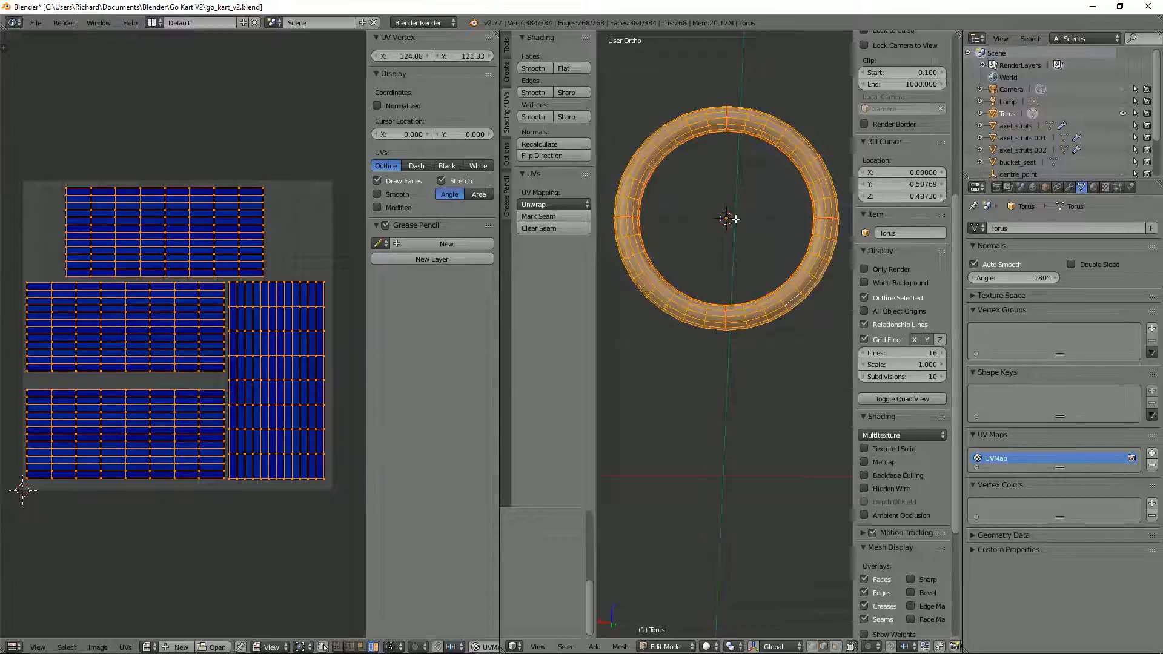
pyautogui.press('a')
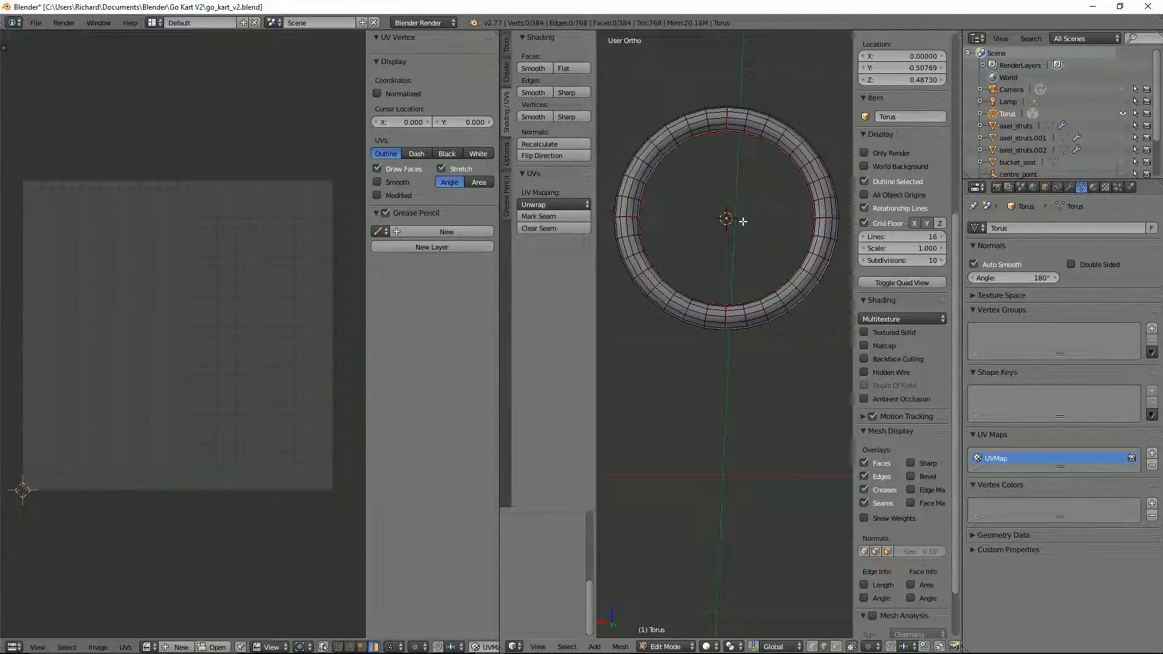
pyautogui.hotkey('shift', 'a')
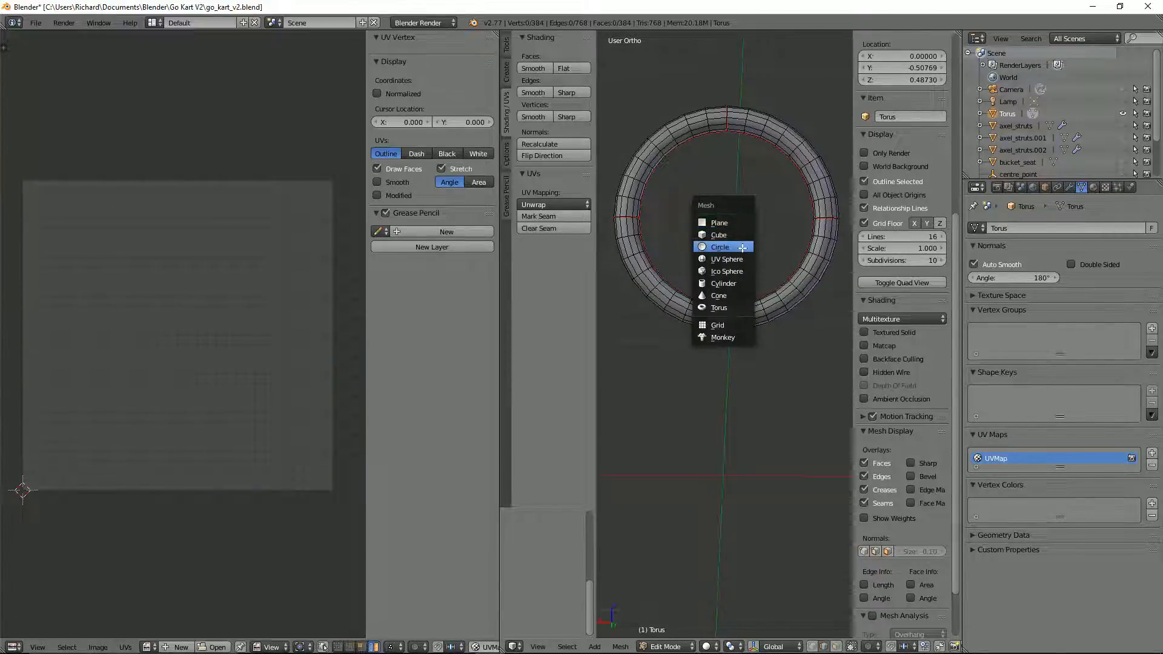
pyautogui.click(726, 246)
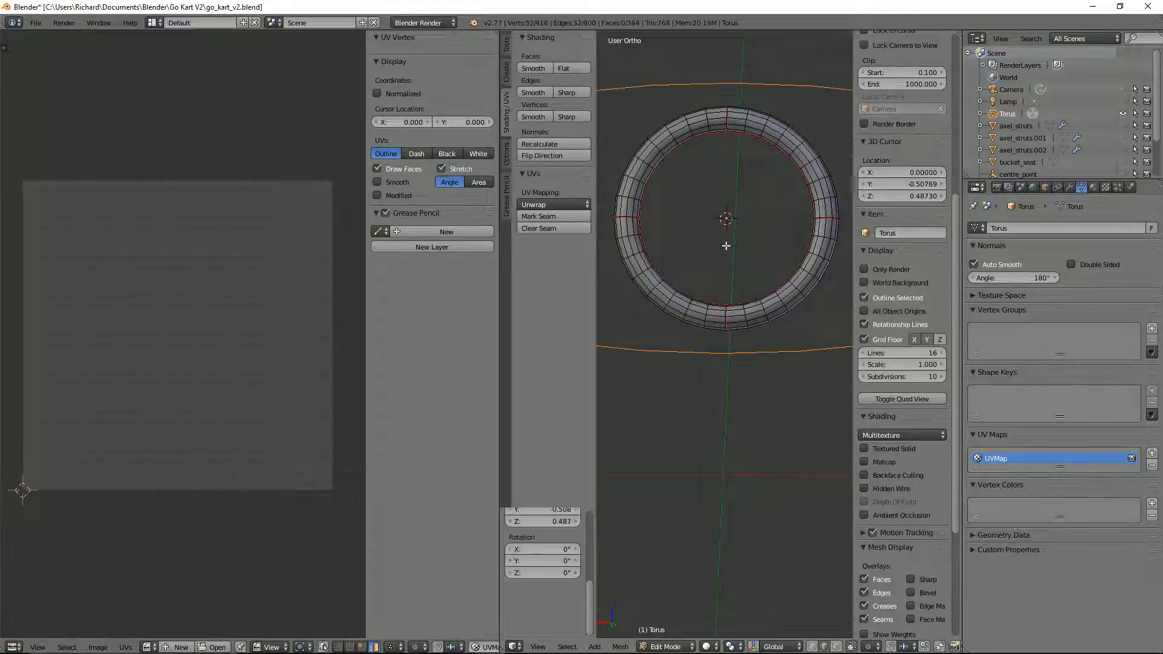
pyautogui.hotkey('ctrl', 'z')
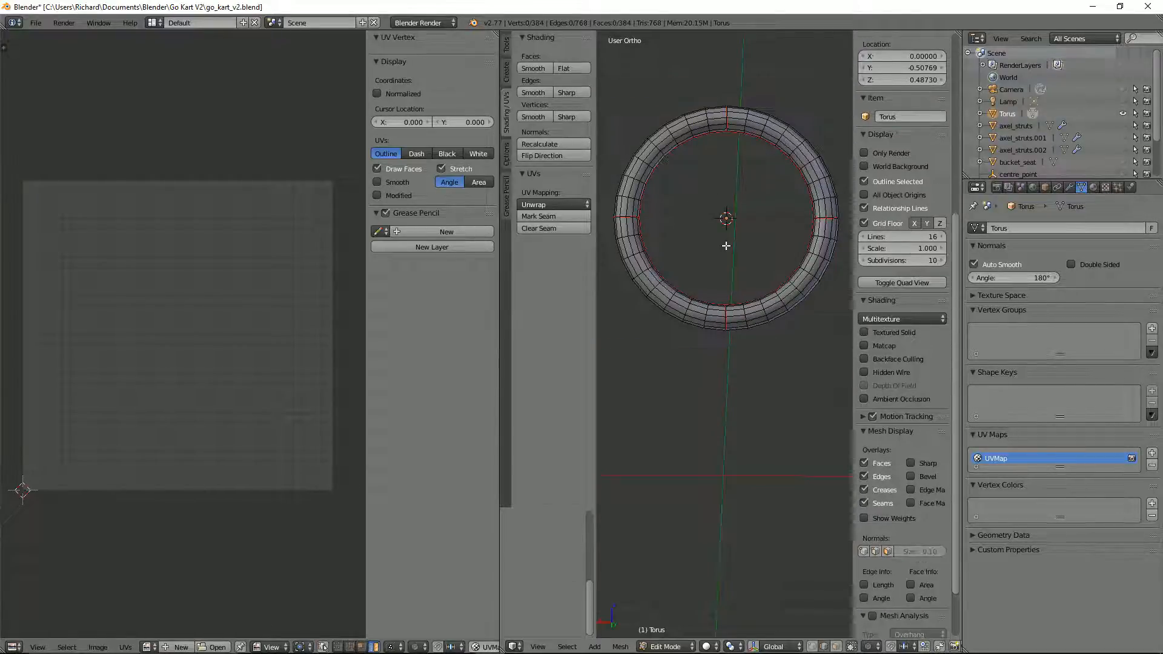
# Step: Add a 12-vertex cylinder mesh at the torus's centre
pyautogui.hotkey('shift', 'a')
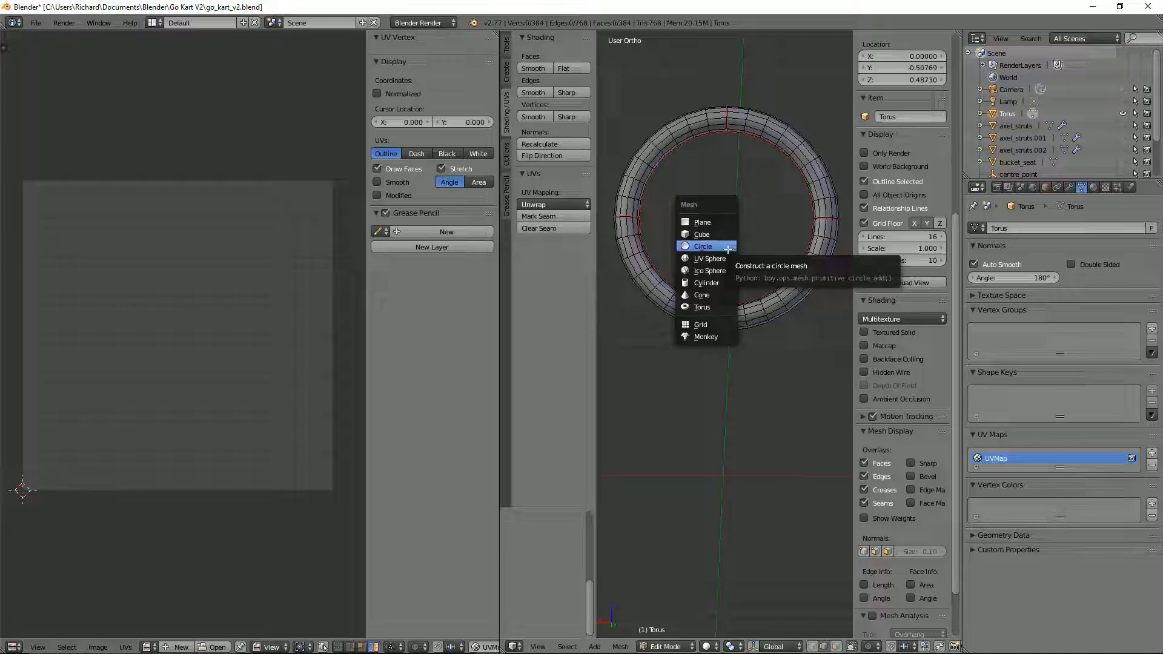
pyautogui.click(712, 282)
pyautogui.scroll(-6, 714, 278)
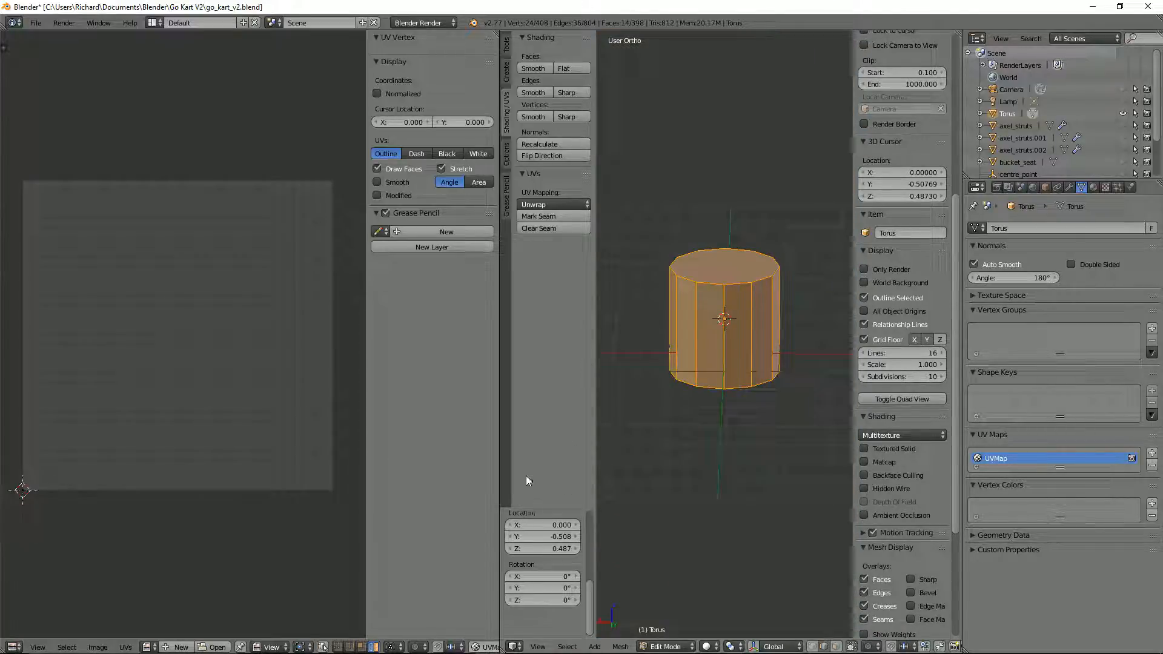
pyautogui.scroll(6, 558, 530)
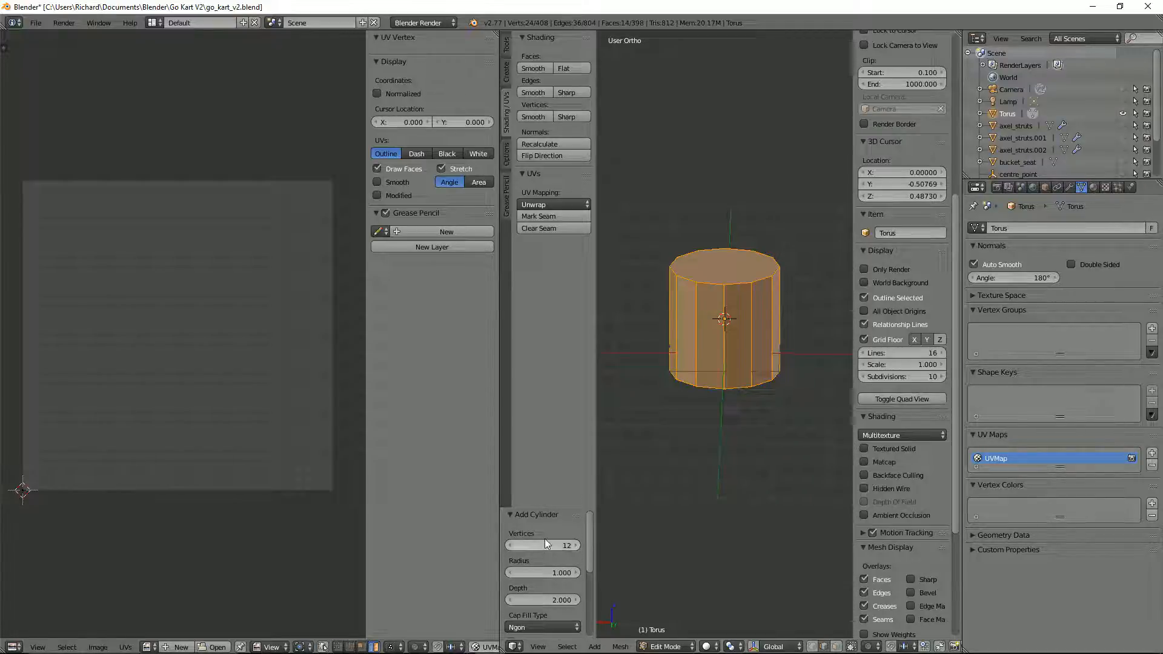
# Step: Rotate the new cylinder by 90° in the right orthographic view
pyautogui.press('KP_3')
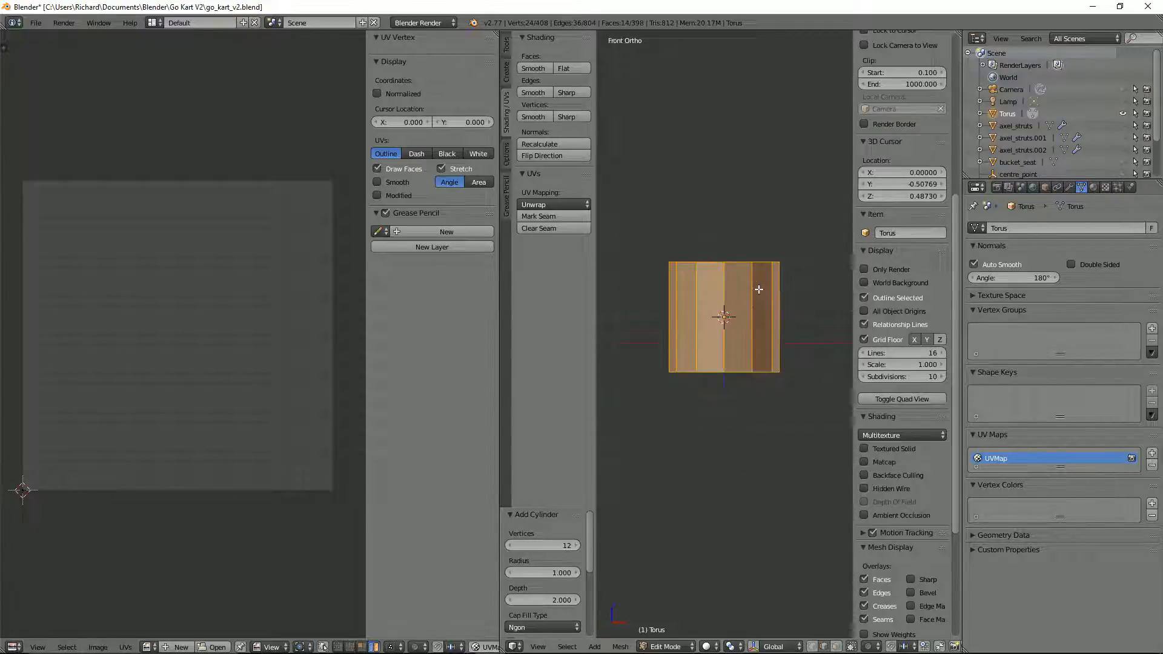
pyautogui.press('r')
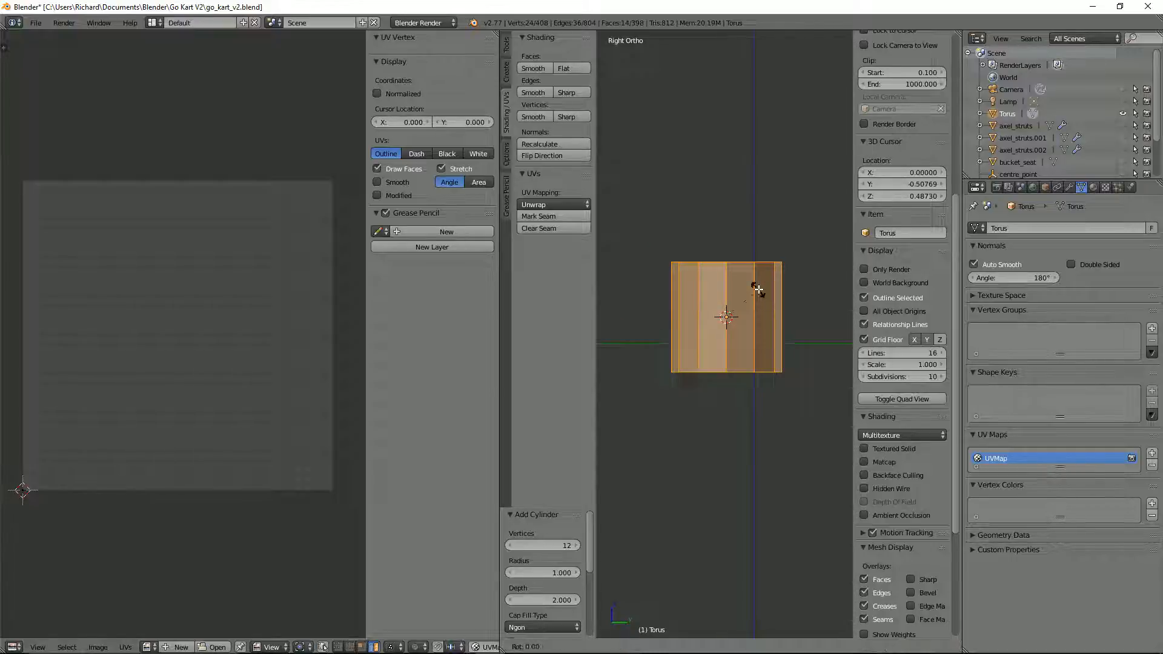
pyautogui.press('9')
pyautogui.press('0')
pyautogui.press('Return')
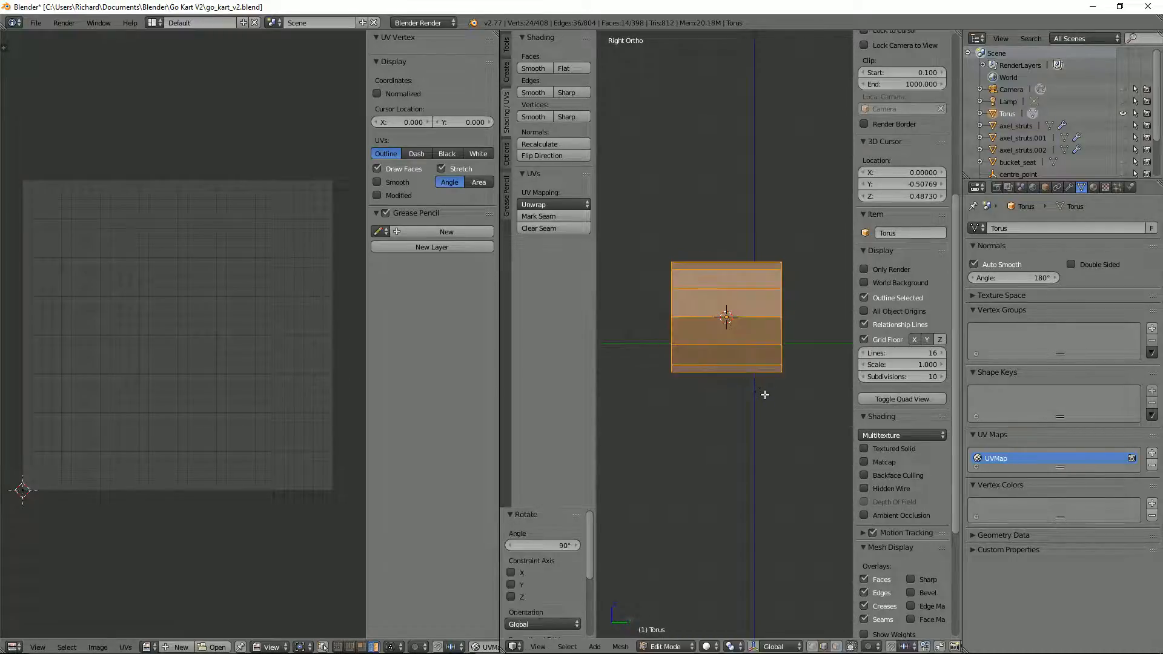
pyautogui.press('x')
pyautogui.press('Escape')
# Step: Scale the cylinder down uniformly to a small hub at the torus's centre, well inside the rim
pyautogui.press('s')
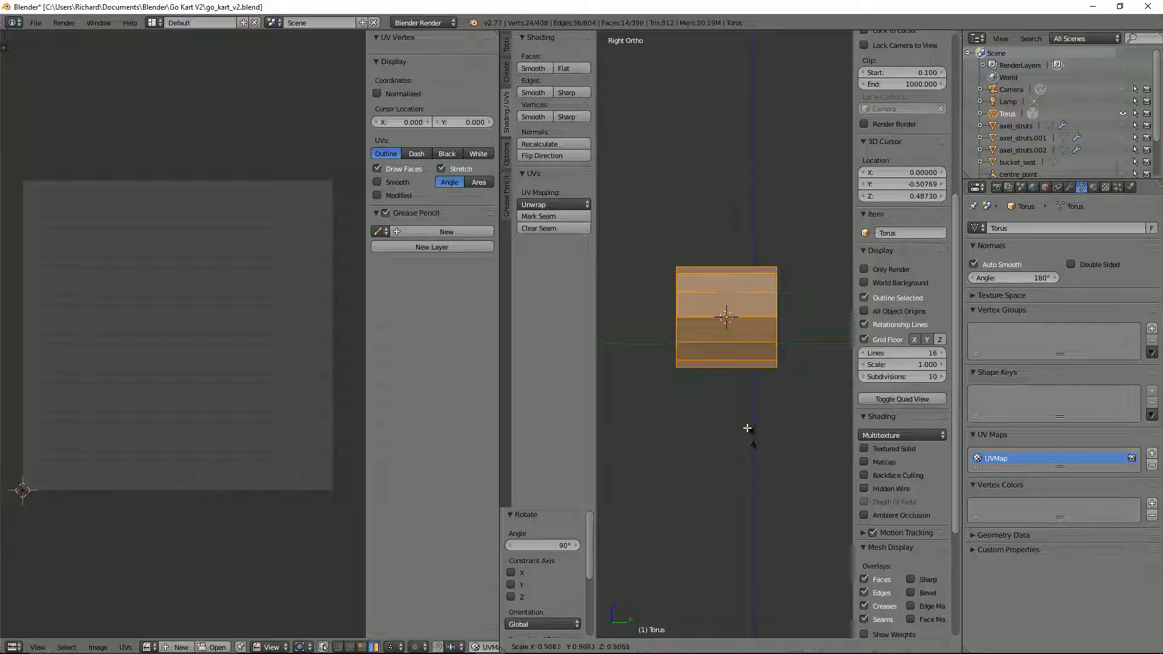
pyautogui.click(708, 322)
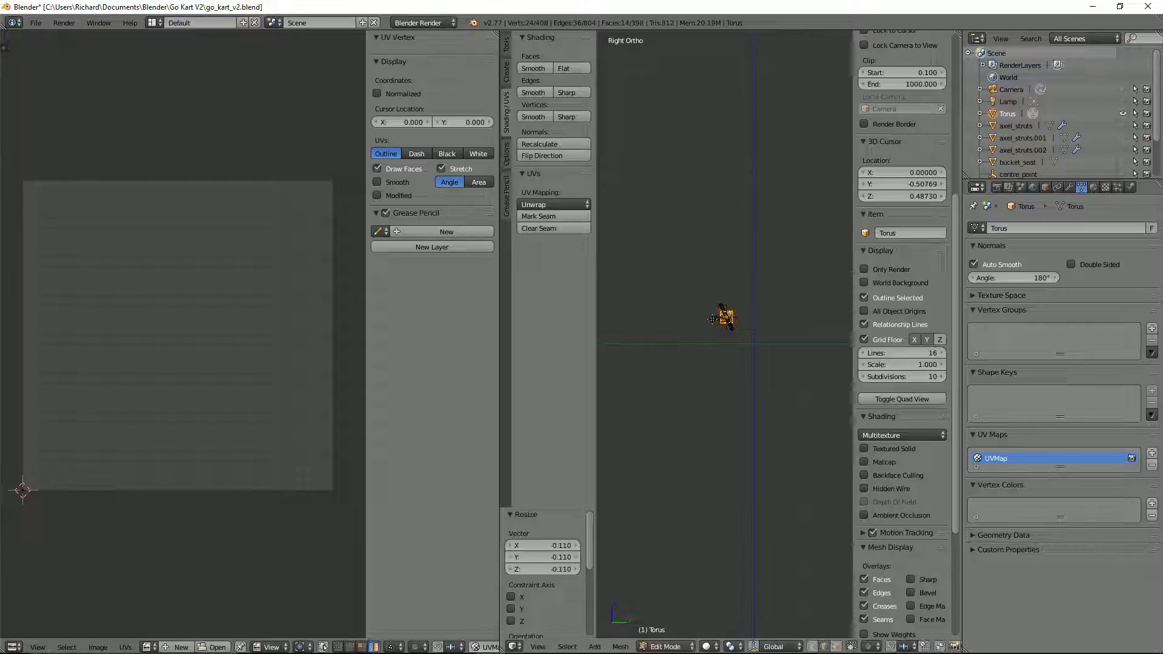
pyautogui.scroll(10, 726, 317)
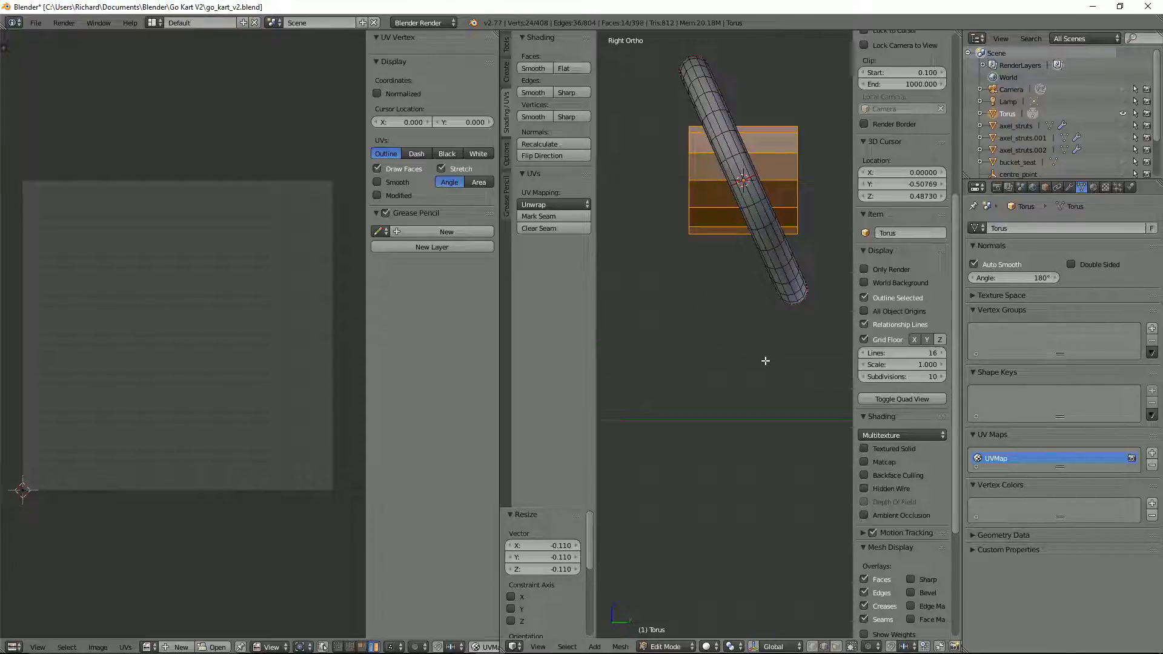
pyautogui.press('s')
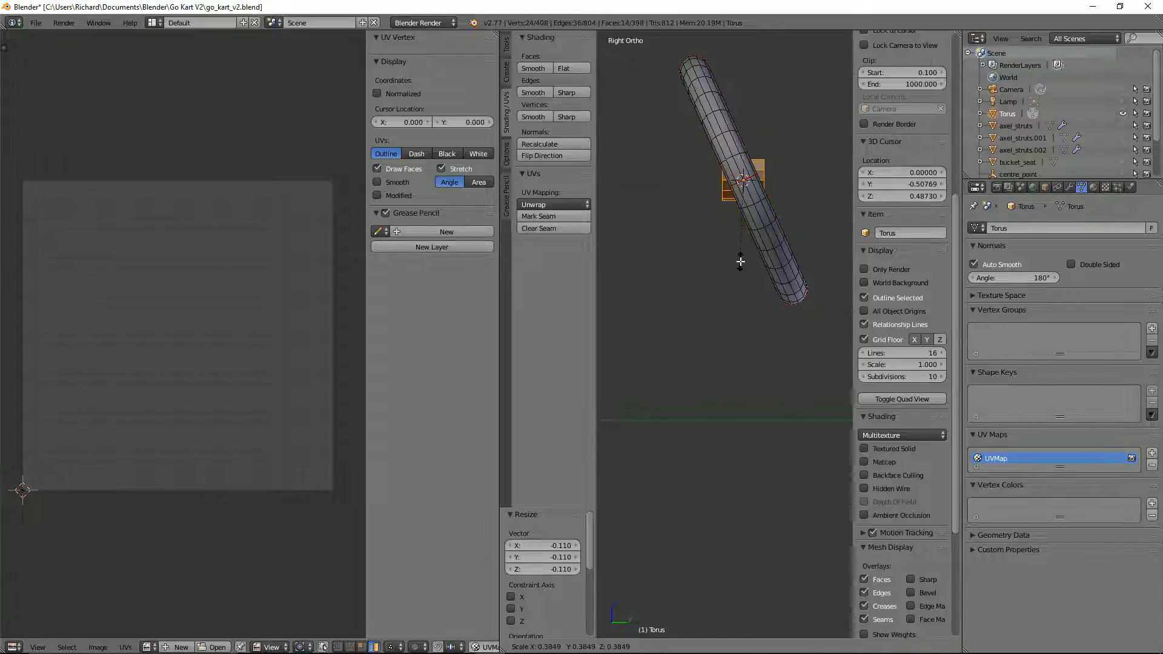
pyautogui.click(740, 261)
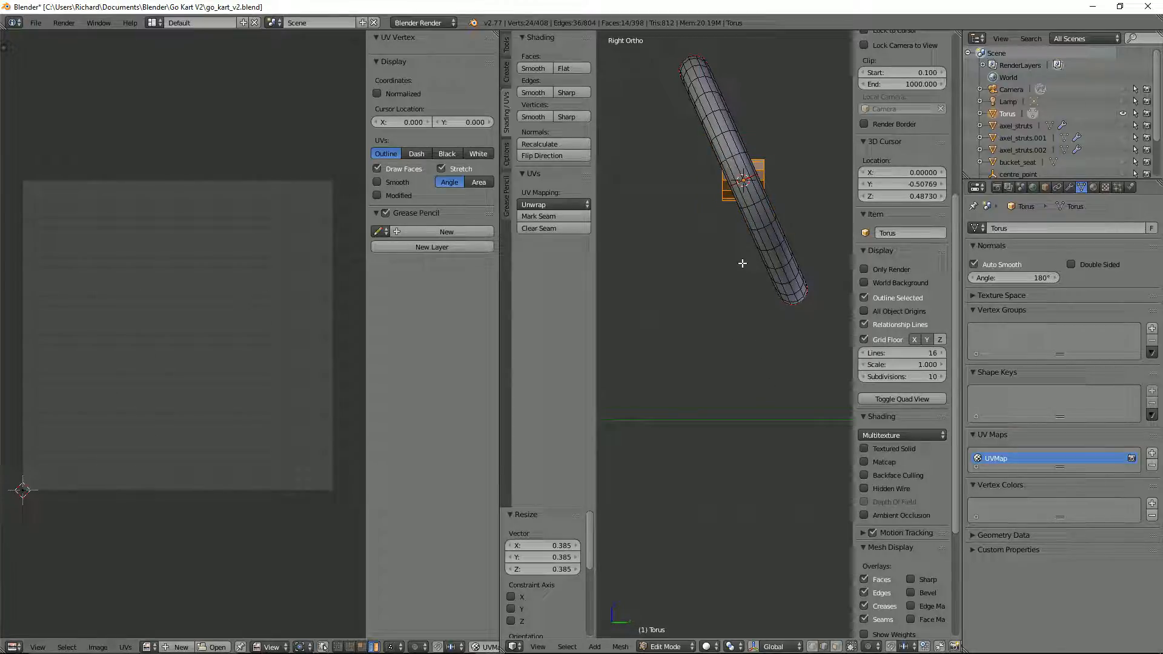
pyautogui.press('s')
pyautogui.click(775, 295)
# Step: Rotate the cylinder about -23.8° in the side view to match the torus's tilt
pyautogui.press('r')
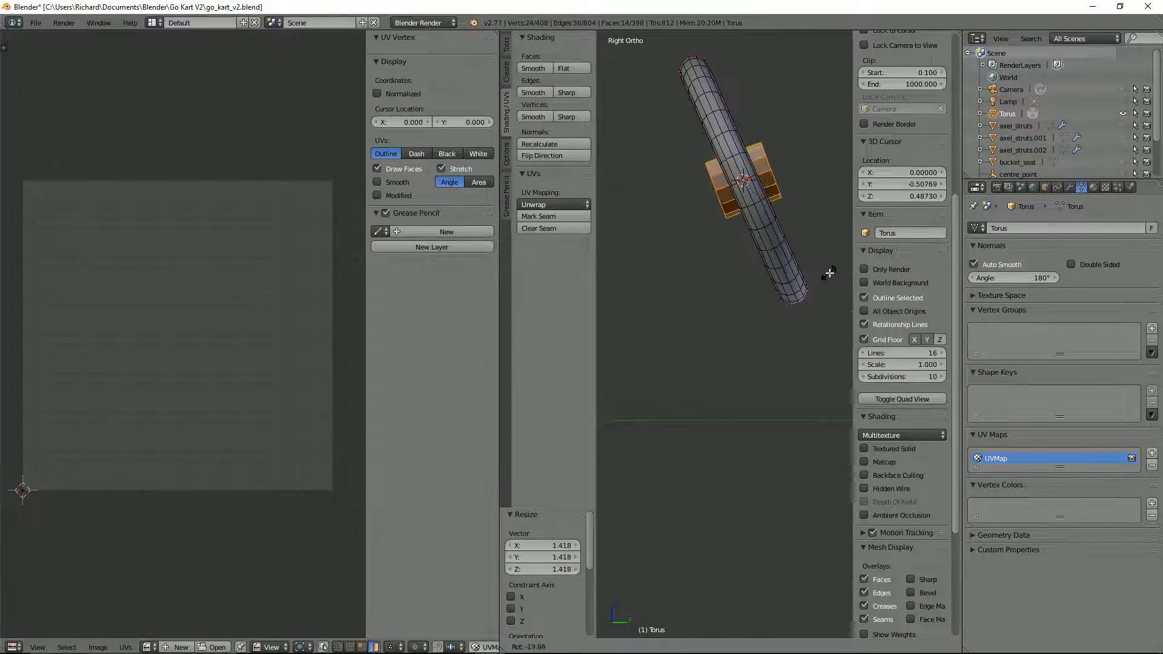
pyautogui.click(831, 268)
pyautogui.scroll(2, 832, 269)
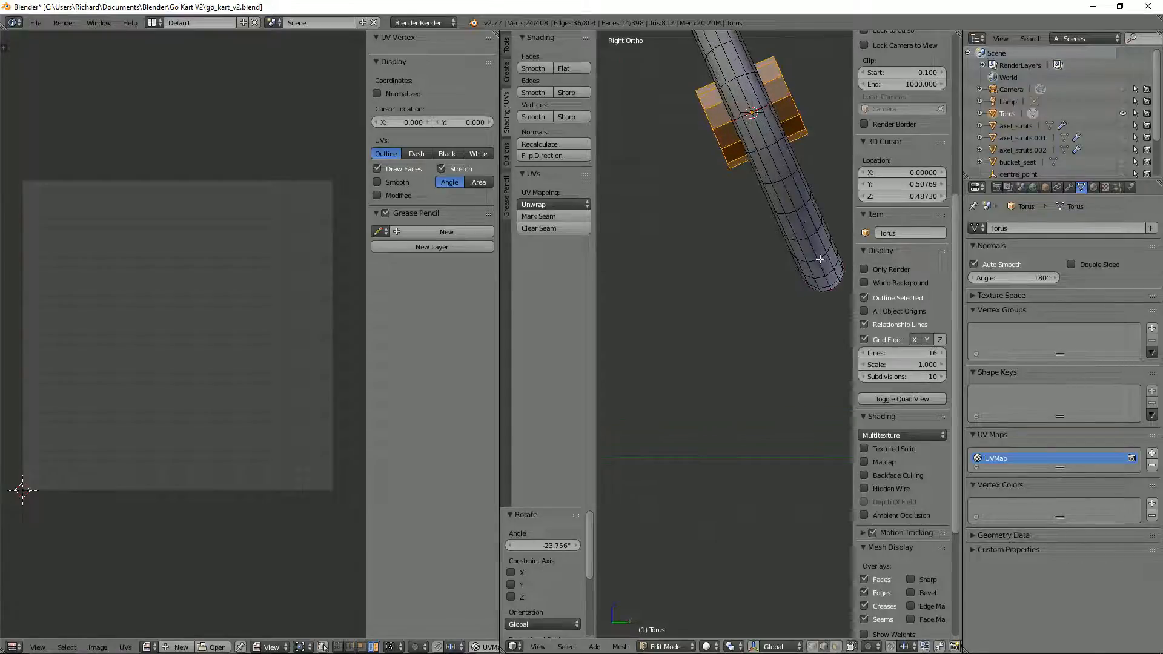
# Step: Scale the cylinder by about 0.47 to fit within the rim's thickness and show the mesh in wireframe
pyautogui.keyDown('shift'); pyautogui.moveTo(831, 268); pyautogui.dragTo(772, 427, button='middle'); pyautogui.keyUp('shift')
pyautogui.press('s')
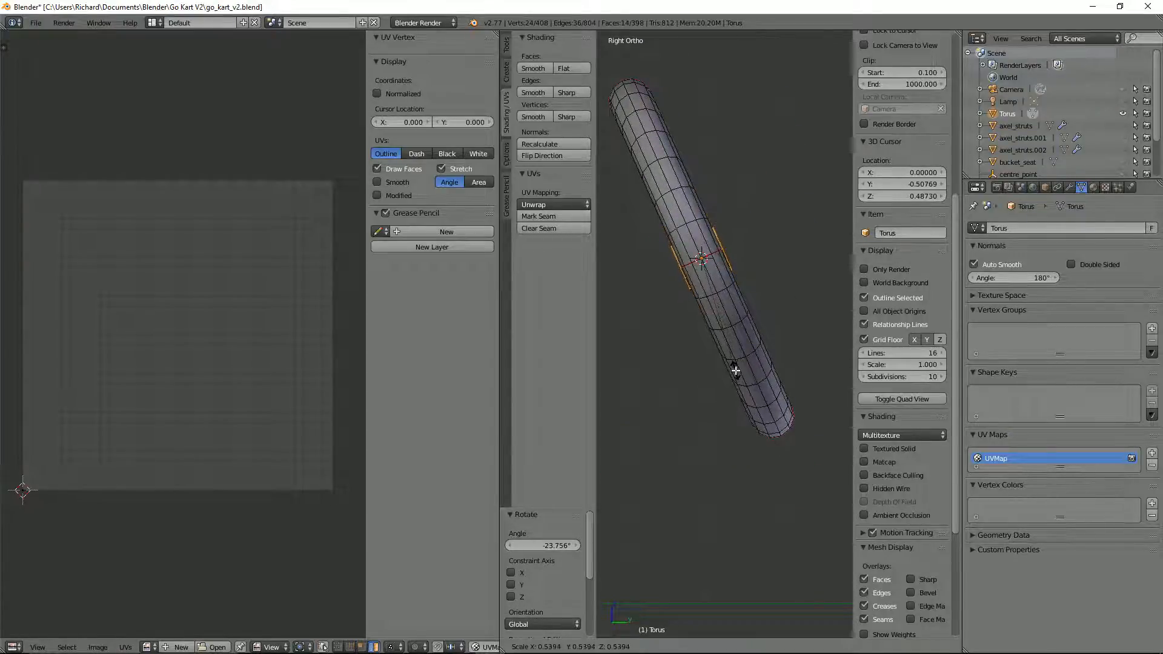
pyautogui.click(731, 361)
pyautogui.press('z')
pyautogui.scroll(2, 735, 342)
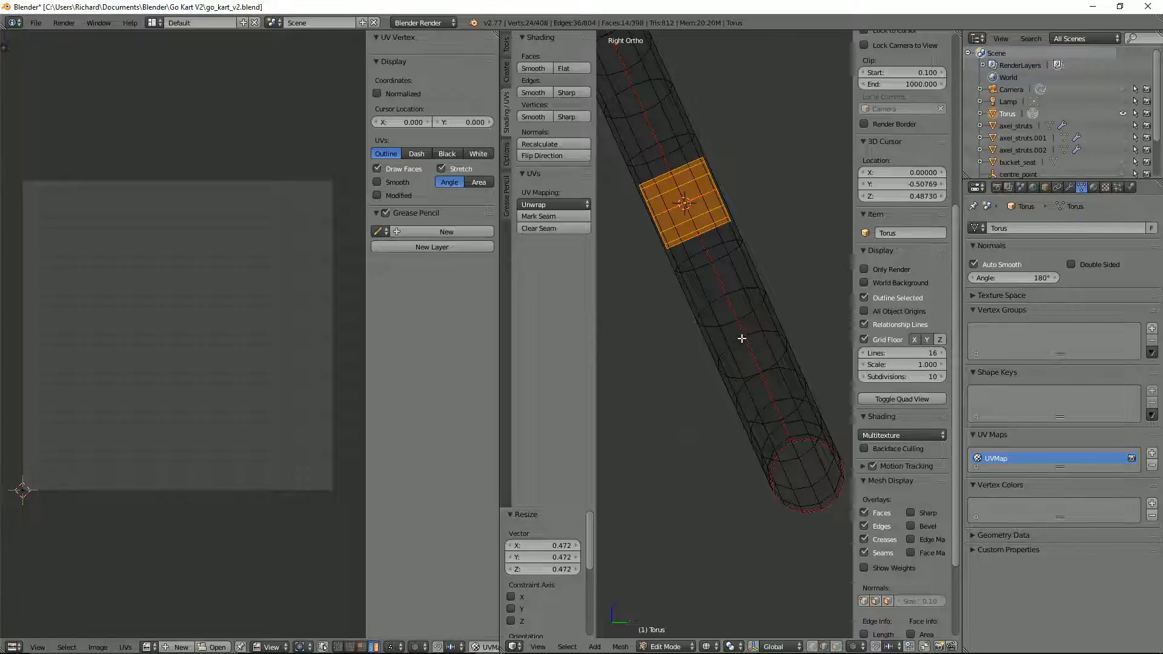
pyautogui.keyDown('shift'); pyautogui.moveTo(741, 338); pyautogui.dragTo(791, 446, button='middle'); pyautogui.keyUp('shift')
pyautogui.scroll(3, 781, 448)
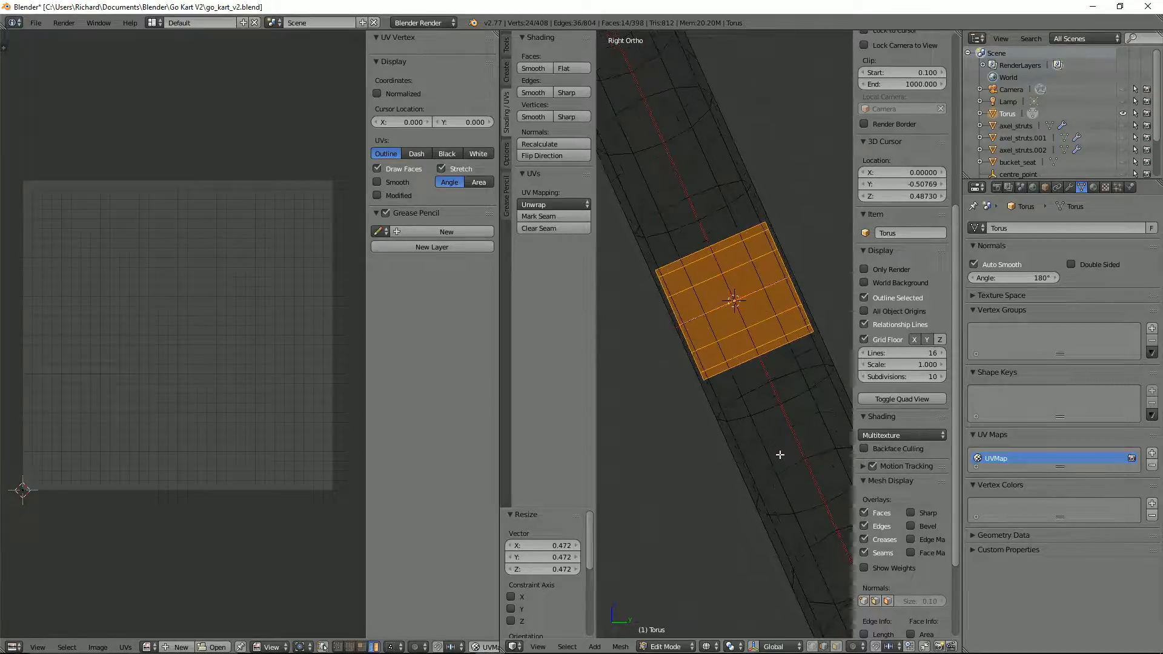
pyautogui.scroll(-3, 780, 454)
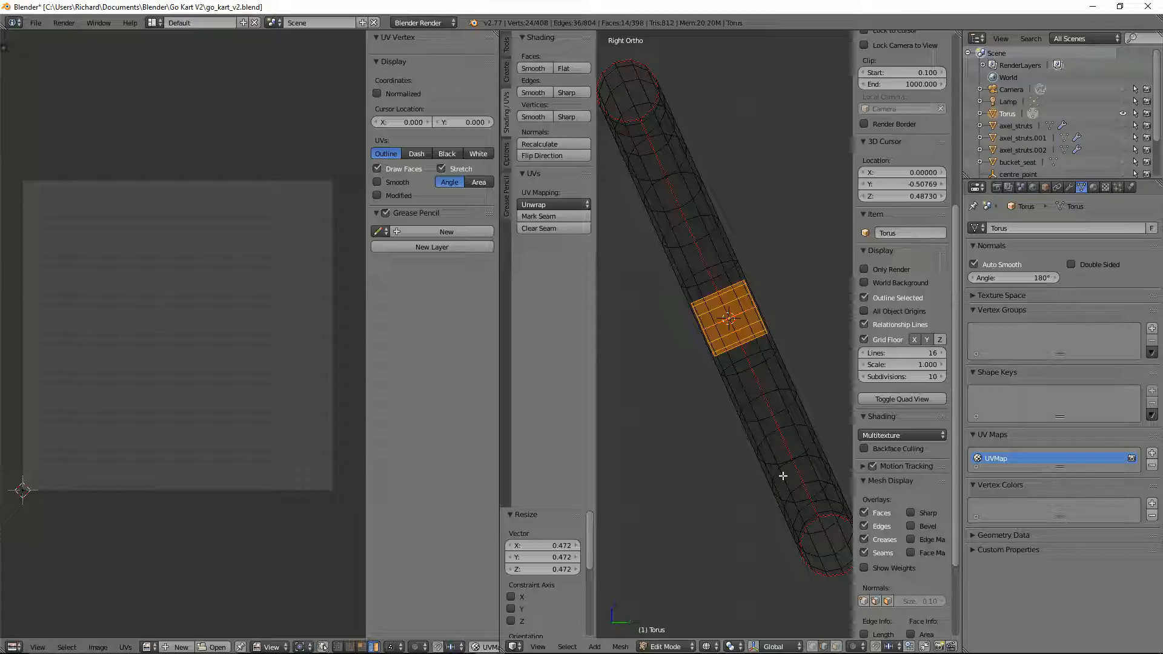
pyautogui.scroll(-2, 783, 476)
pyautogui.scroll(4, 782, 476)
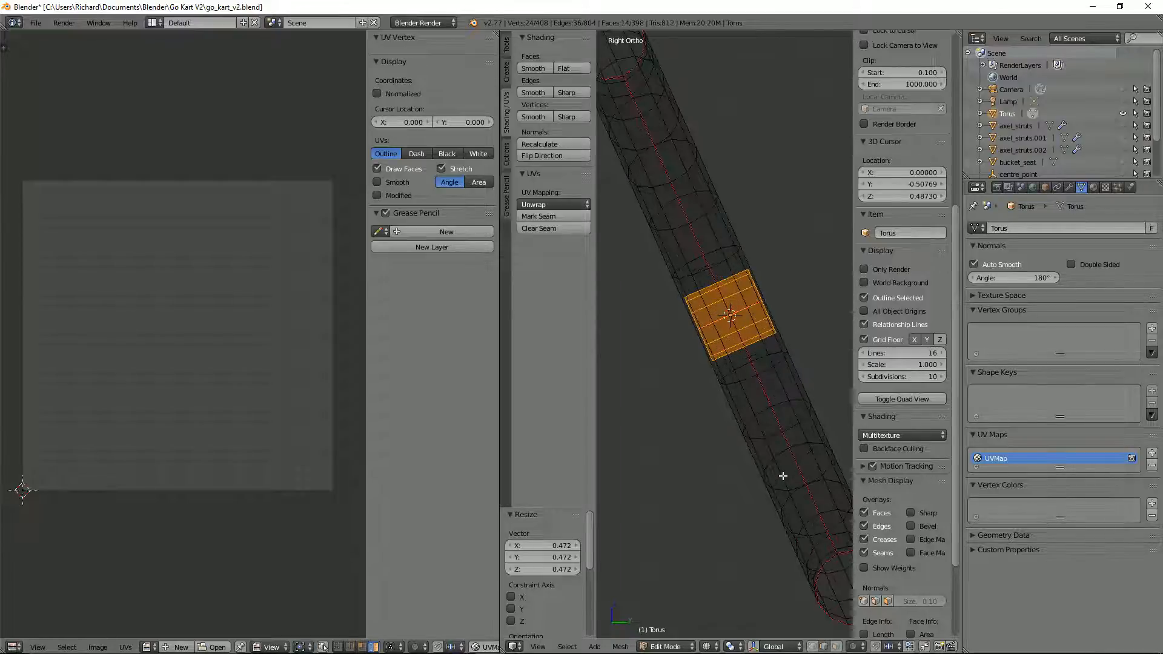
# Step: Set the transform orientation to Normal and scale the cylinder up by about 2.22
pyautogui.click(773, 646)
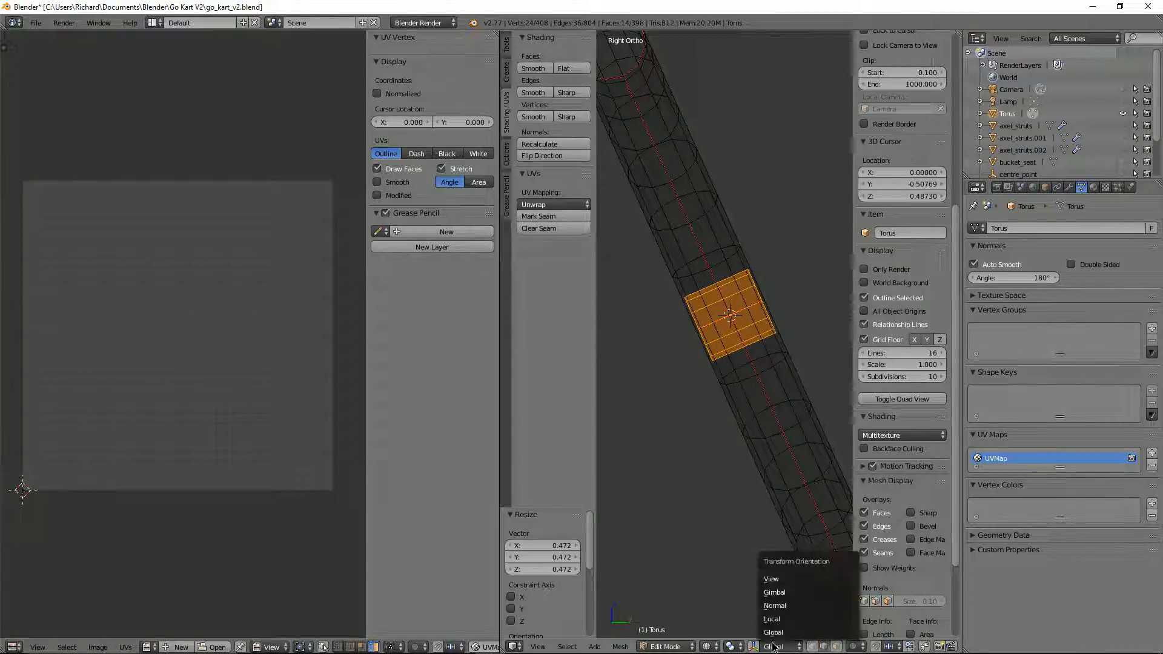
pyautogui.click(766, 606)
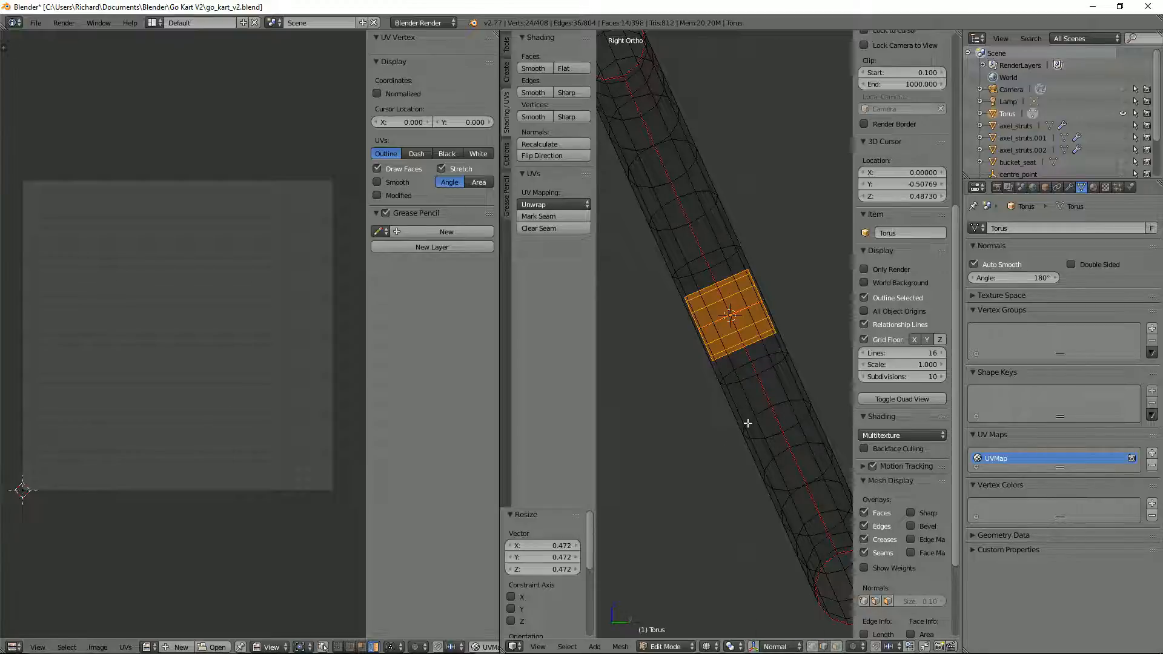
pyautogui.press('s')
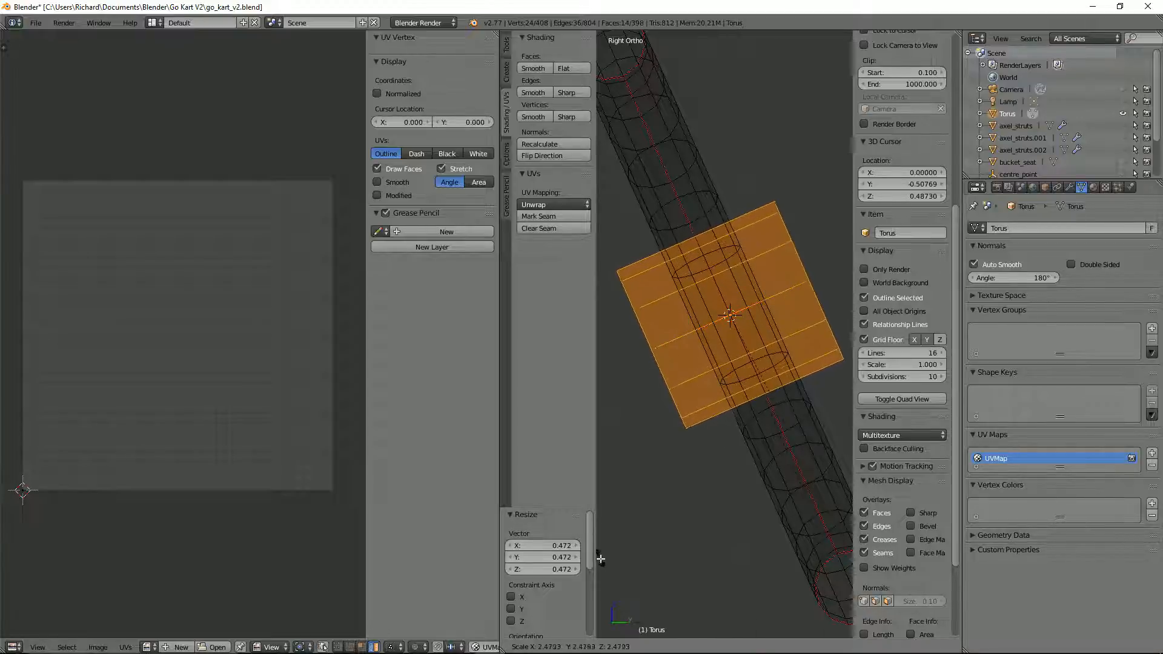
pyautogui.click(823, 524)
# Step: Return to solid shading and scale the hub cylinder up by about 1.2
pyautogui.moveTo(791, 511)
pyautogui.mouseDown(button='middle')
pyautogui.moveTo(737, 415)
pyautogui.moveTo(642, 435)
pyautogui.moveTo(678, 416)
pyautogui.mouseUp(button='middle')
pyautogui.press('z')
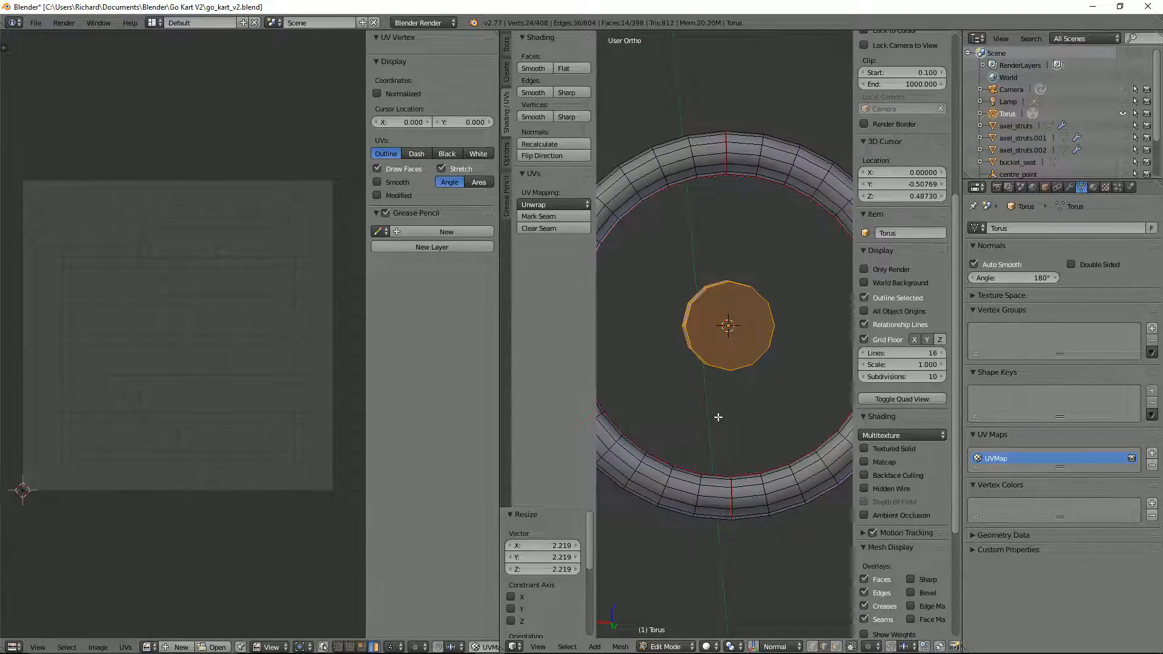
pyautogui.press('s')
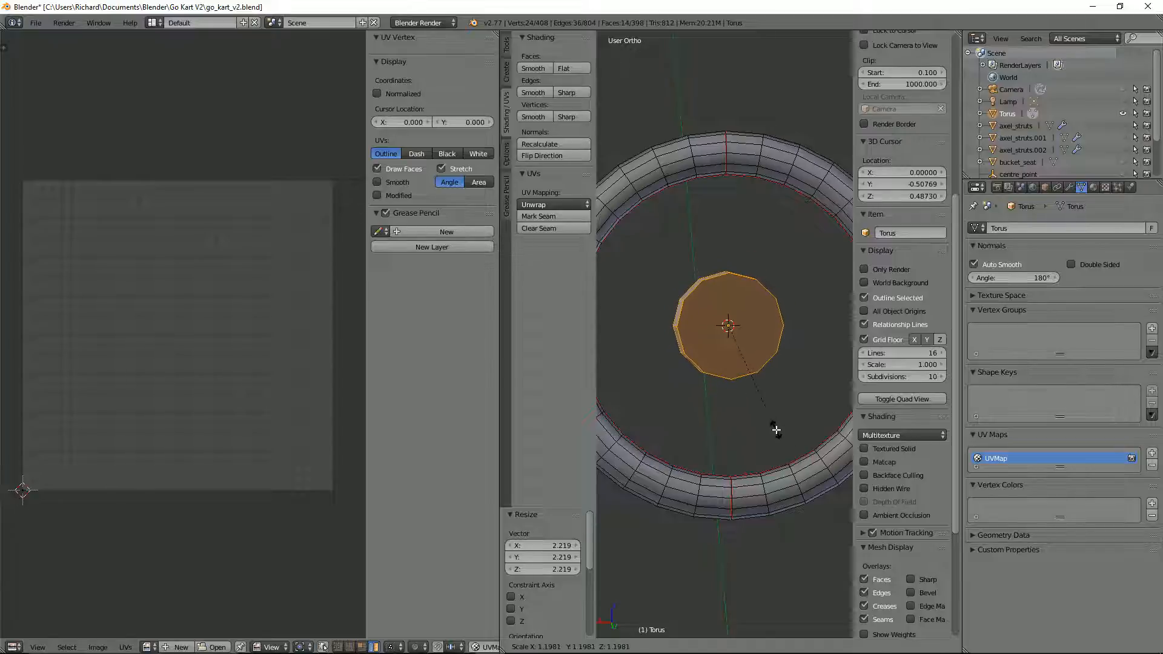
pyautogui.click(773, 424)
# Step: In face select mode, move the cylinder's +Y-side end face inward about 0.052 along its normal, to the rim's edge
pyautogui.moveTo(773, 423); pyautogui.dragTo(825, 344, button='middle')
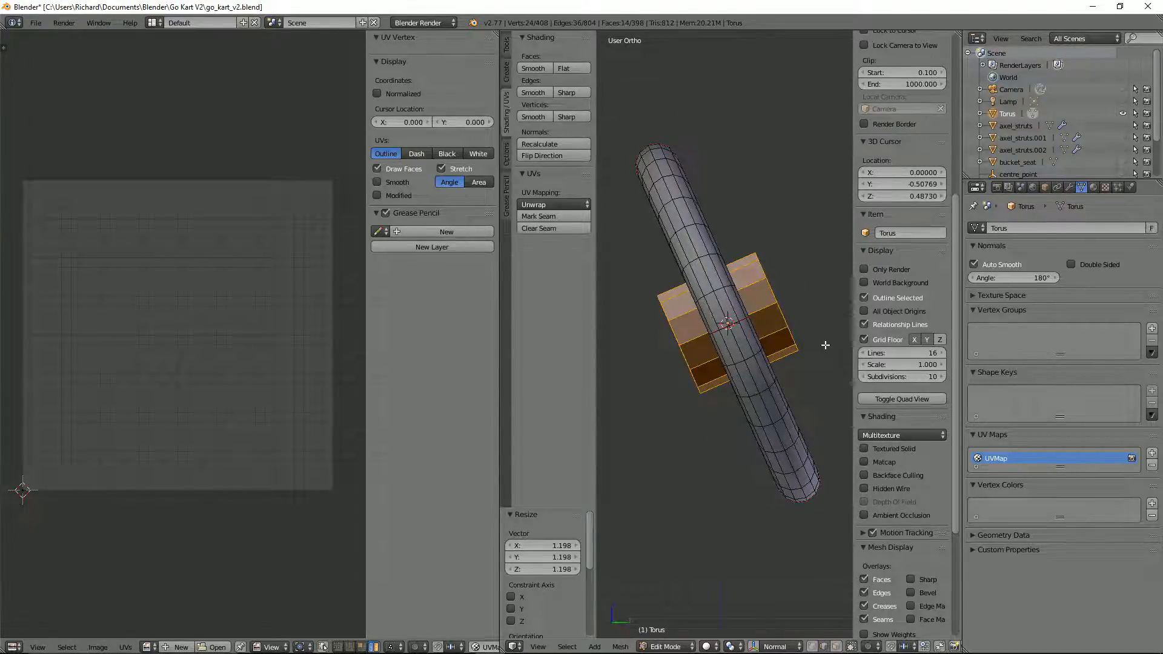
pyautogui.press('KP_3')
pyautogui.hotkey('ctrl', 'Tab')
pyautogui.click(809, 353)
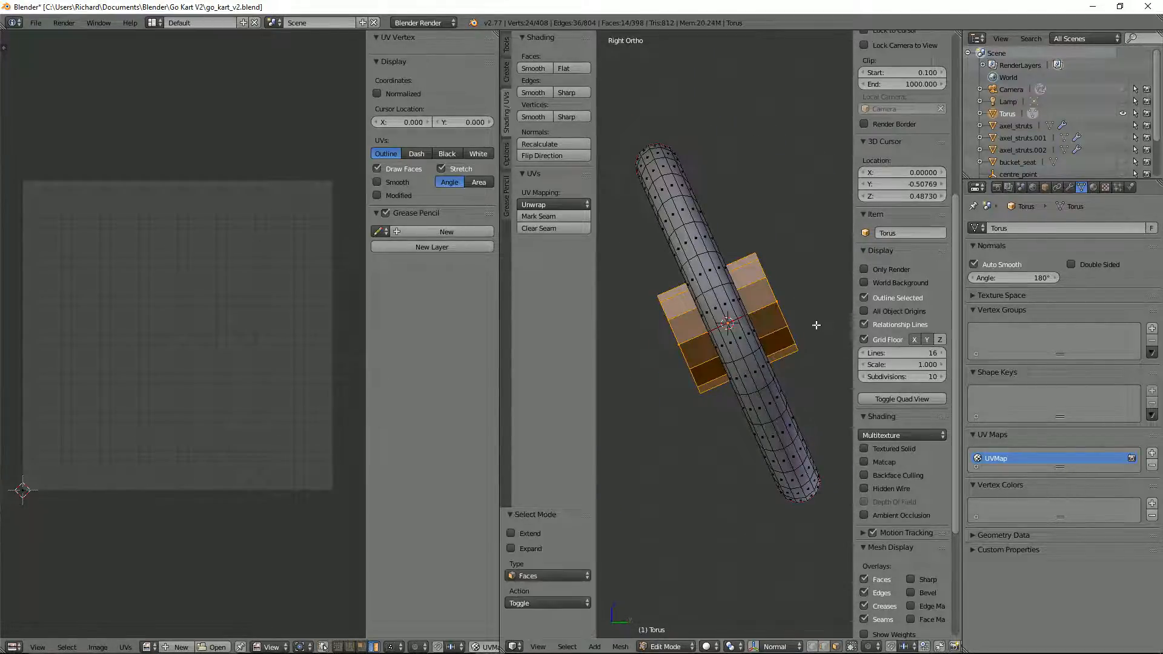
pyautogui.moveTo(815, 325); pyautogui.dragTo(792, 299, button='middle')
pyautogui.rightClick(770, 296)
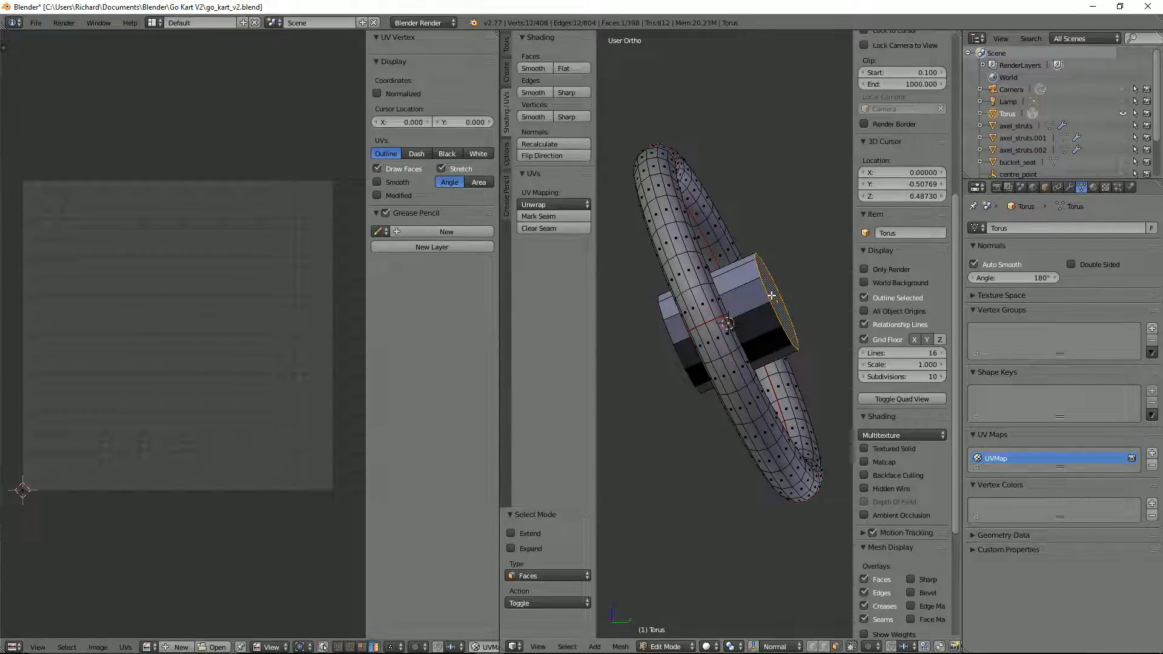
pyautogui.press('KP_3')
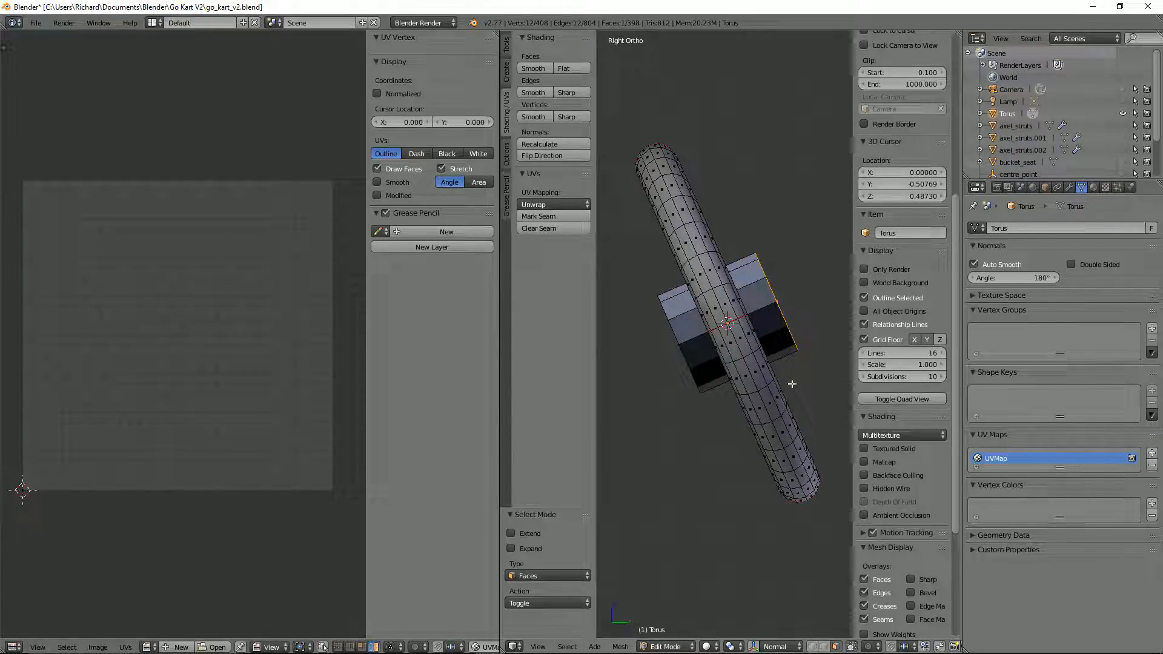
pyautogui.press('g')
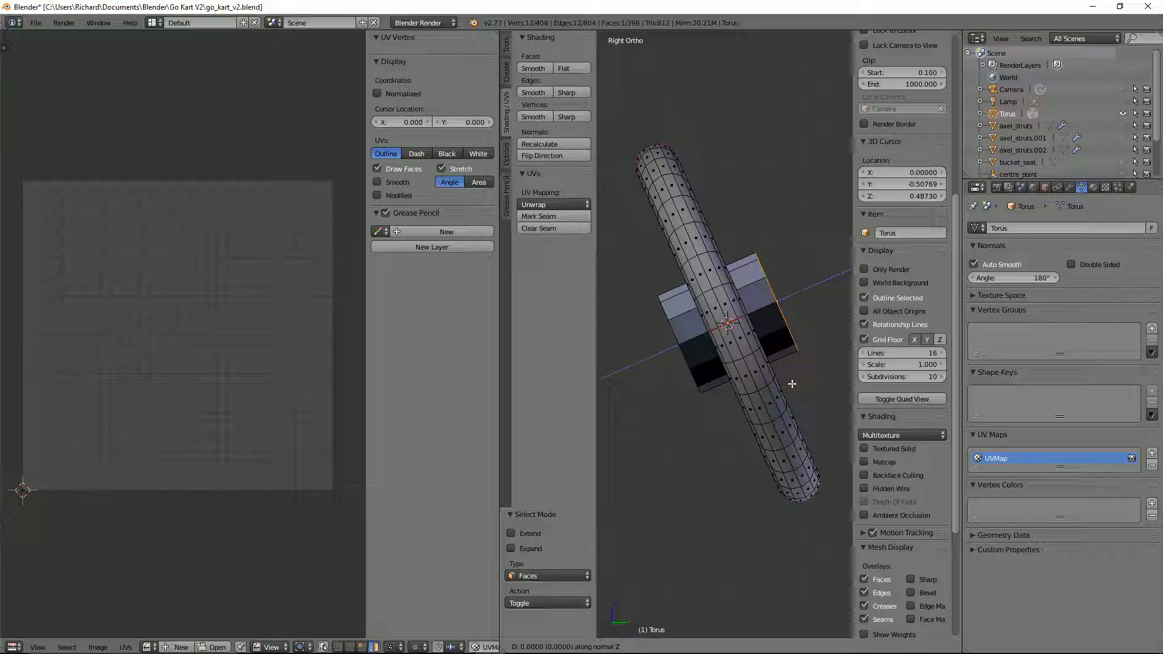
pyautogui.press('z')
pyautogui.press('z')
pyautogui.click(752, 384)
# Step: In wireframe, move the cylinder's opposite end face inward about 0.052 along its normal, to the rim's other edge
pyautogui.press('z')
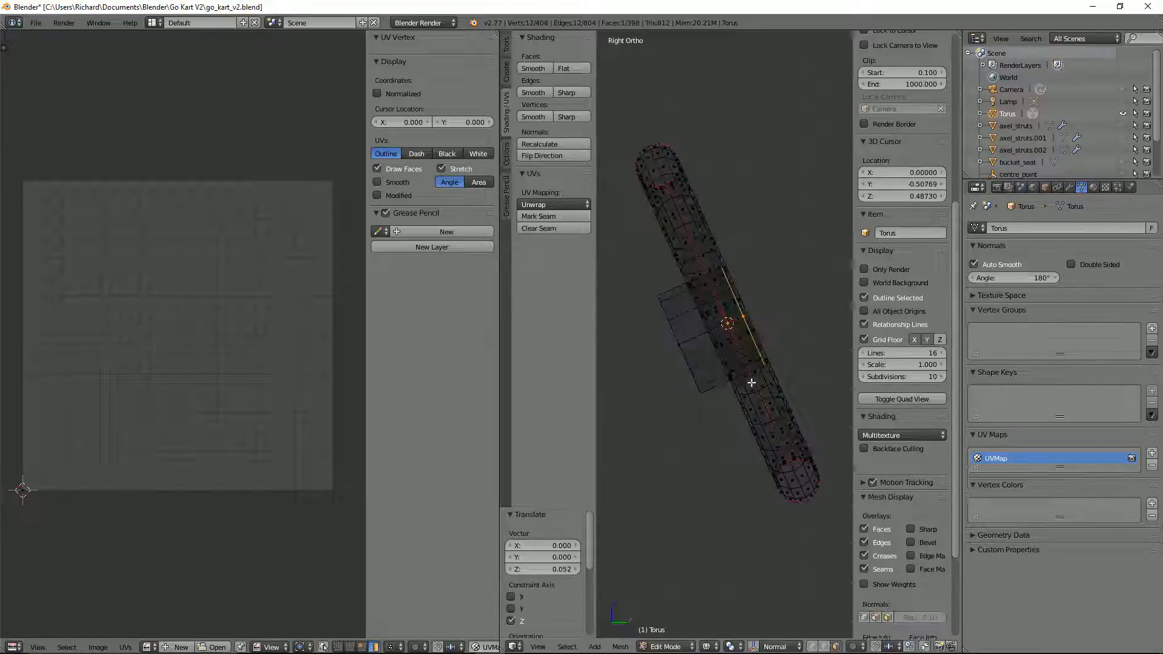
pyautogui.scroll(2, 734, 379)
pyautogui.moveTo(734, 379); pyautogui.dragTo(701, 345, button='middle')
pyautogui.rightClick(665, 356)
pyautogui.rightClick(677, 361)
pyautogui.rightClick(718, 337)
pyautogui.press('KP_3')
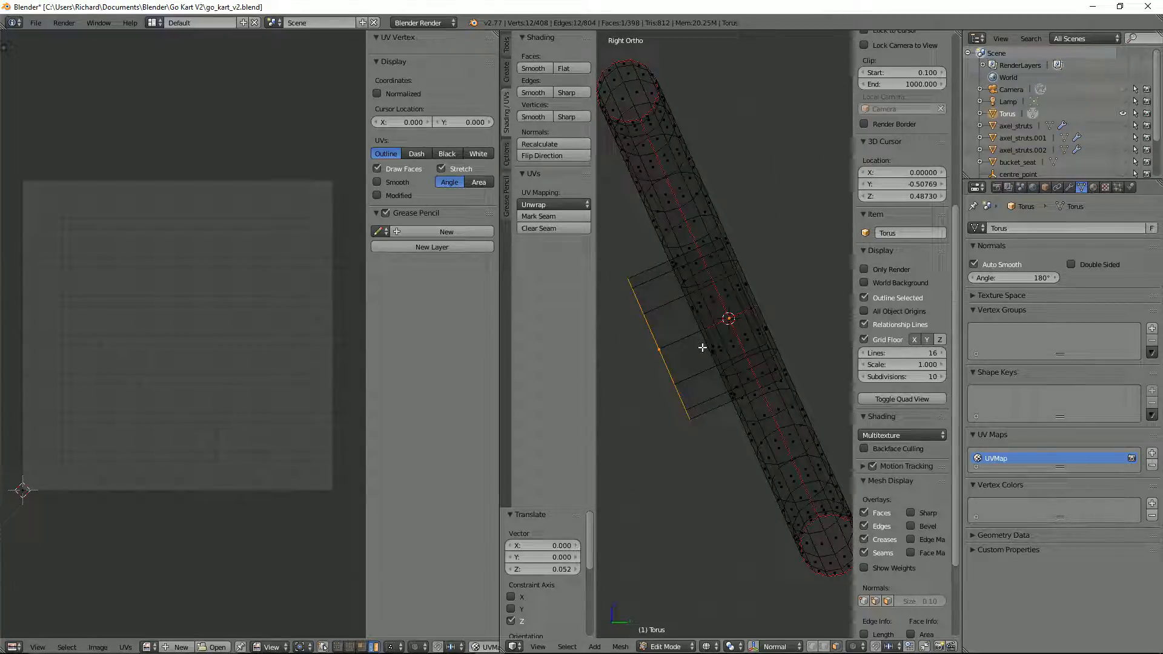
pyautogui.press('g')
pyautogui.press('z')
pyautogui.press('z')
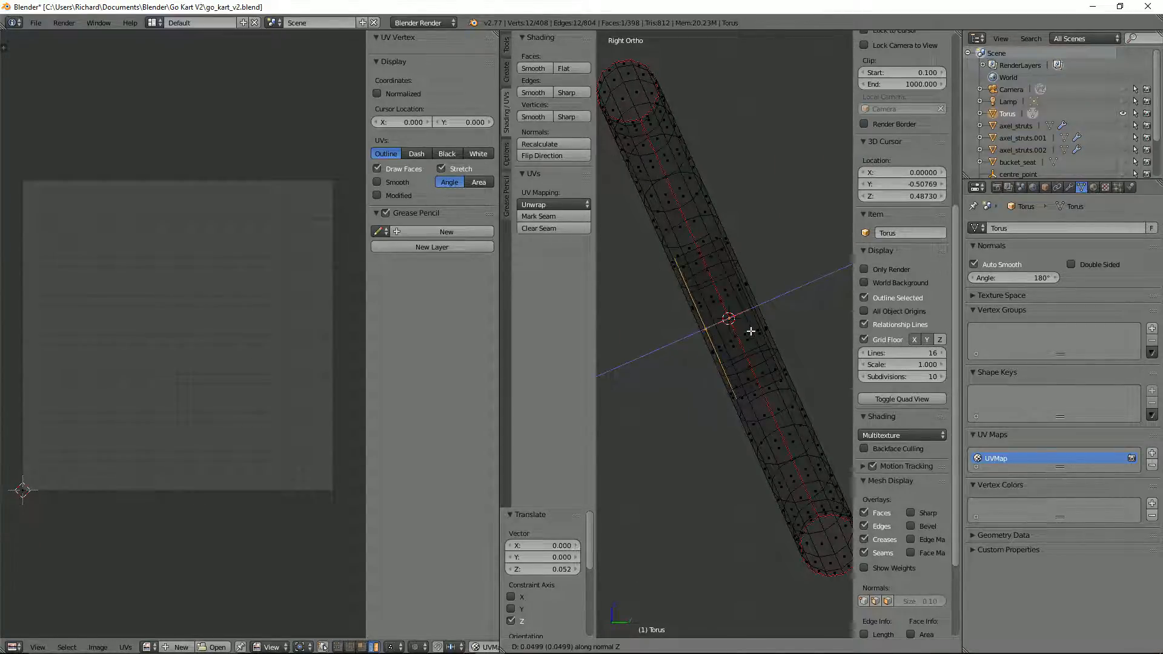
pyautogui.click(753, 331)
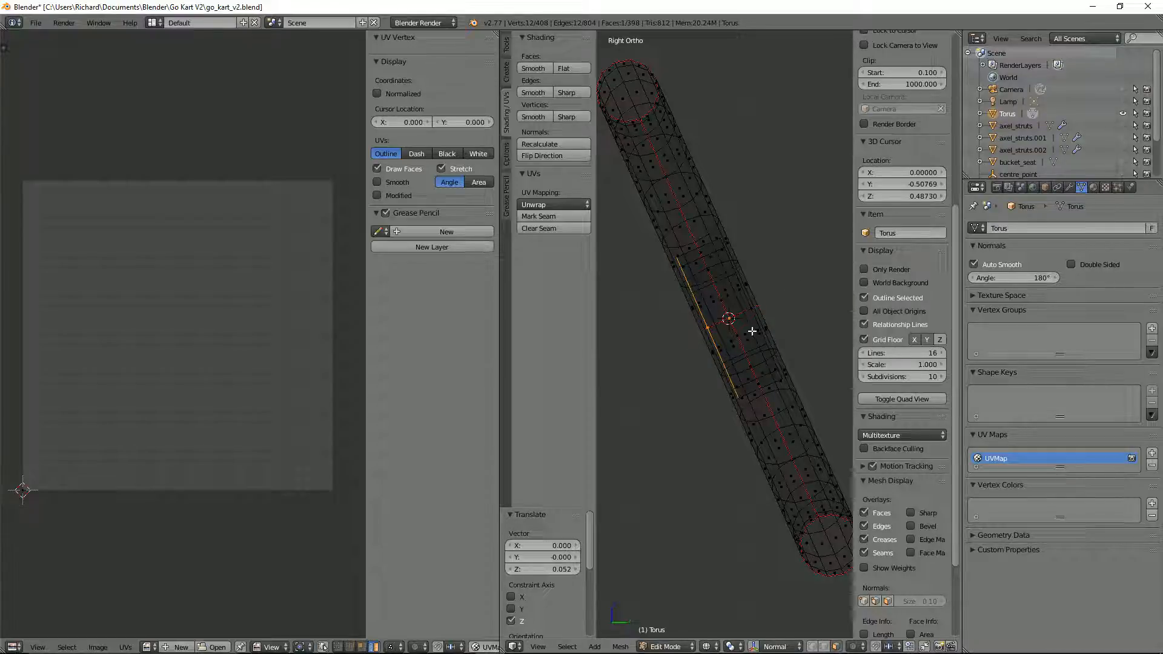
pyautogui.press('g')
pyautogui.press('x')
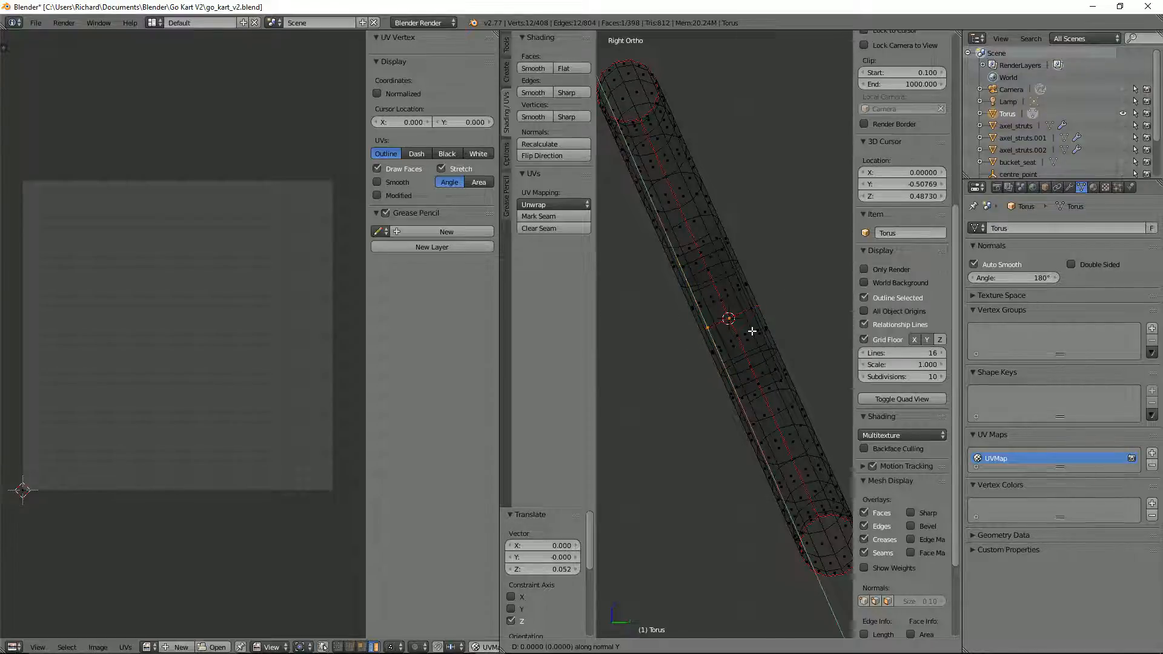
pyautogui.press('Escape')
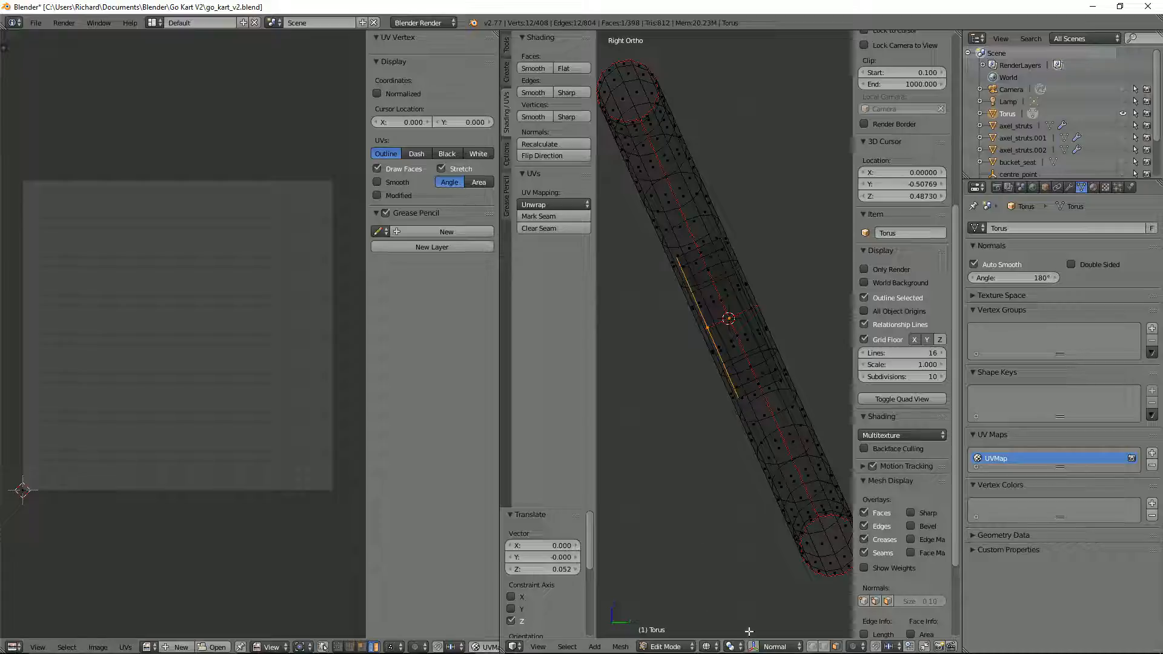
# Step: Set the transform orientation to Global and return to solid shading
pyautogui.click(773, 646)
pyautogui.click(765, 602)
pyautogui.scroll(-2, 762, 470)
pyautogui.moveTo(762, 470); pyautogui.dragTo(647, 493, button='middle')
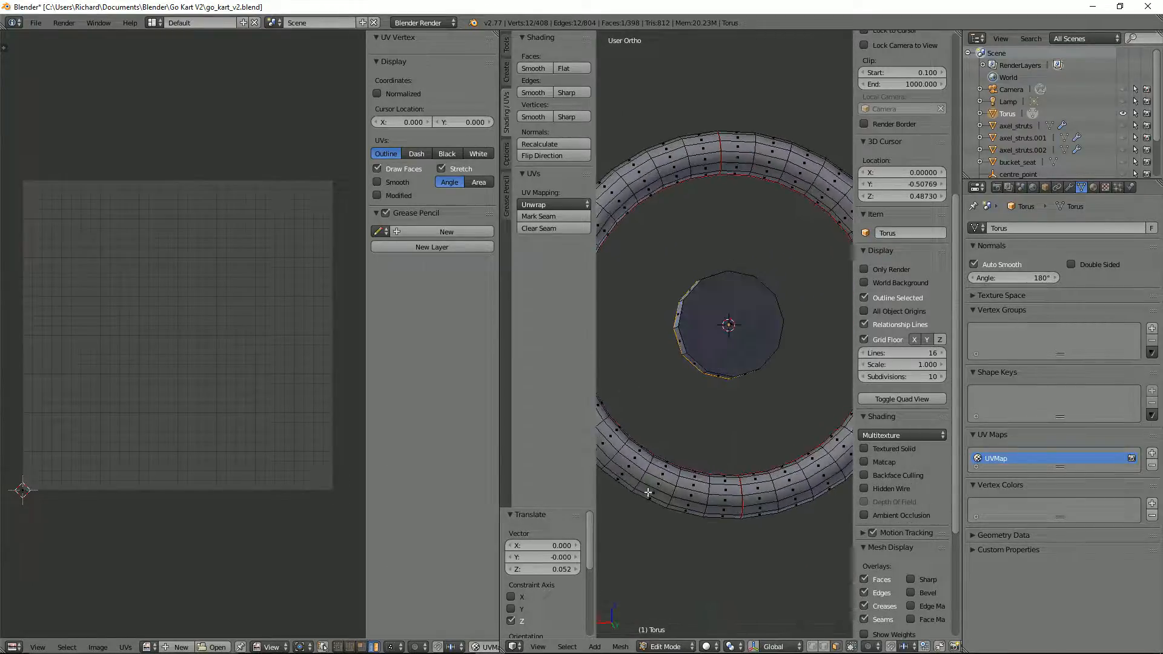
pyautogui.moveTo(739, 390); pyautogui.dragTo(788, 372, button='middle')
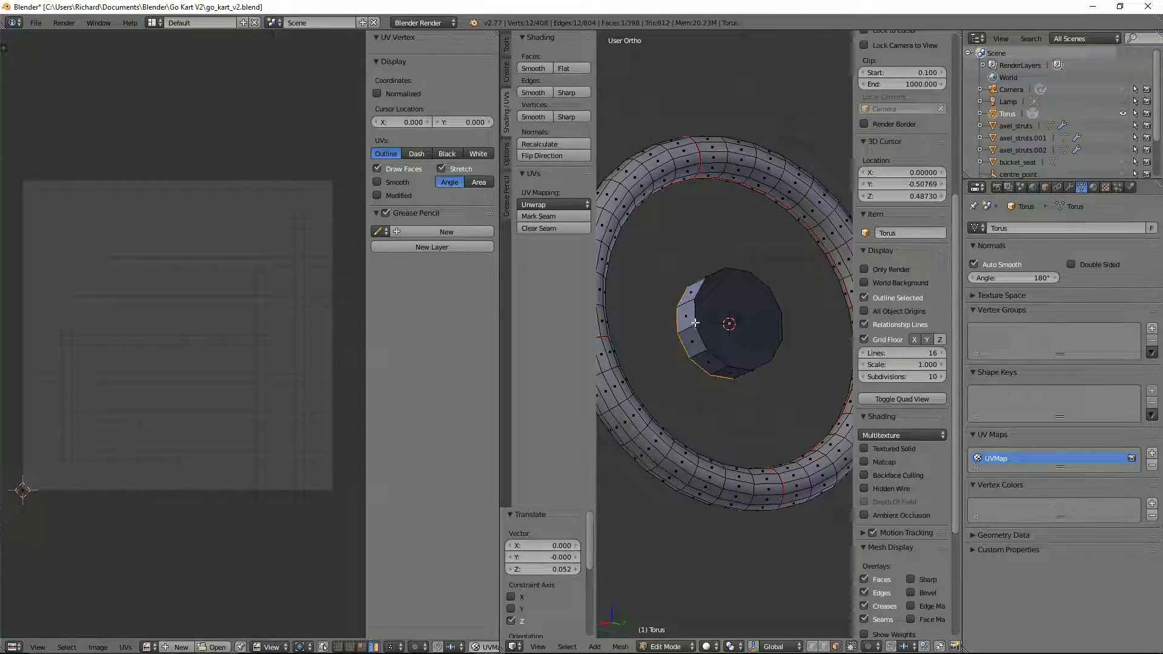
# Step: Select the hub cylinder's ring of side faces and shade them smooth
pyautogui.rightClick(693, 302)
pyautogui.keyDown('alt'); pyautogui.rightClick(698, 282); pyautogui.keyUp('alt')
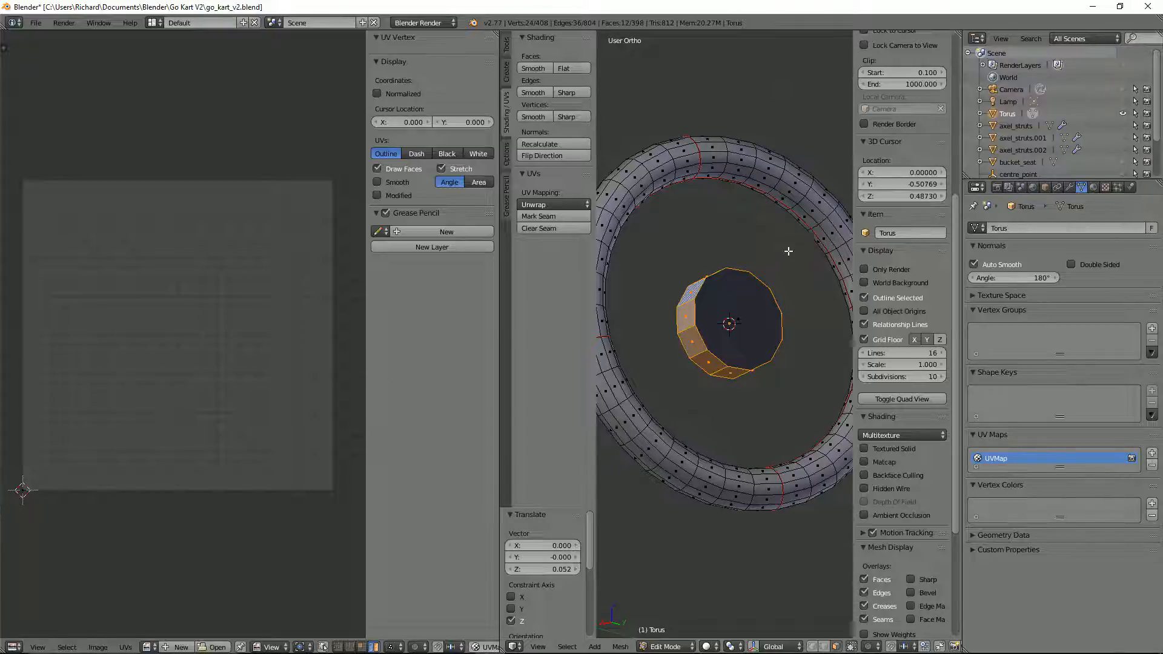
pyautogui.click(531, 68)
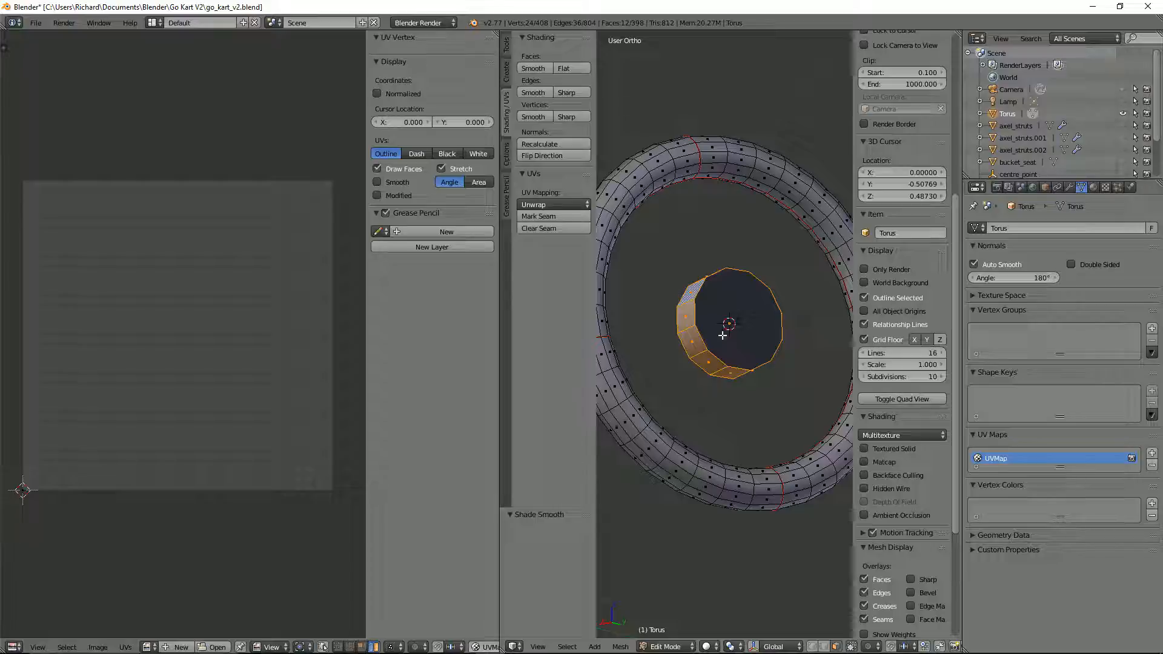
# Step: In edge select mode, mark the edge loops around both hub cylinder ends as sharp and return to Object Mode
pyautogui.press('2')
pyautogui.rightClick(697, 337)
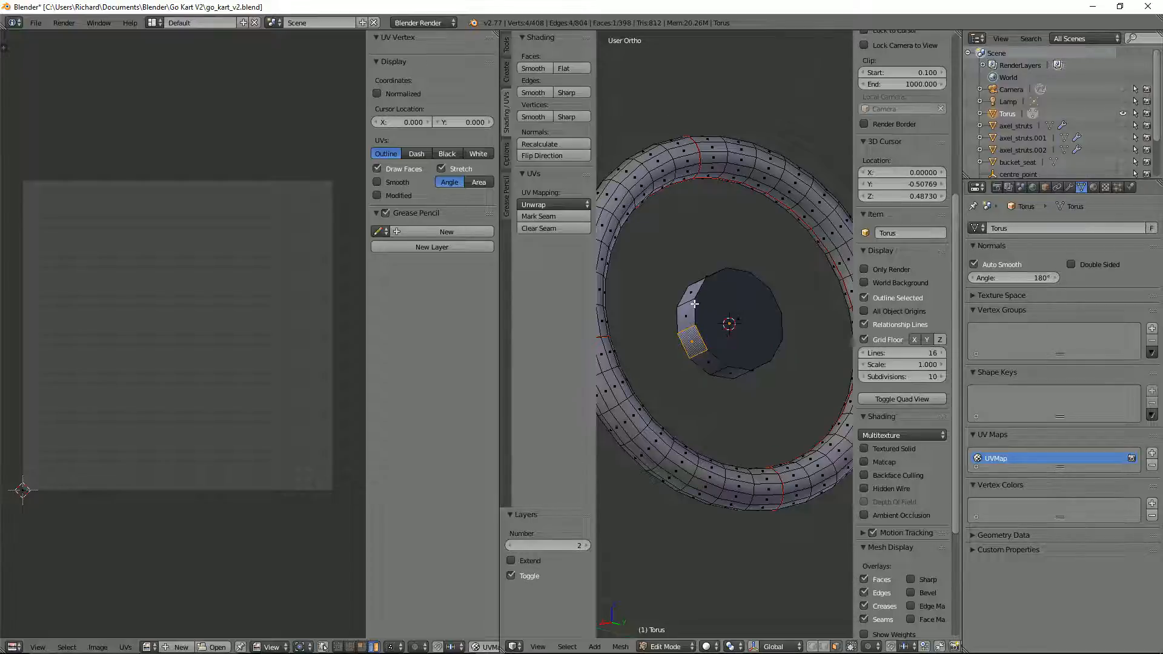
pyautogui.hotkey('ctrl', 'Tab')
pyautogui.press('2')
pyautogui.keyDown('alt'); pyautogui.rightClick(697, 309); pyautogui.keyUp('alt')
pyautogui.keyDown('alt'); pyautogui.keyDown('shift'); pyautogui.rightClick(680, 311); pyautogui.keyUp('shift'); pyautogui.keyUp('alt')
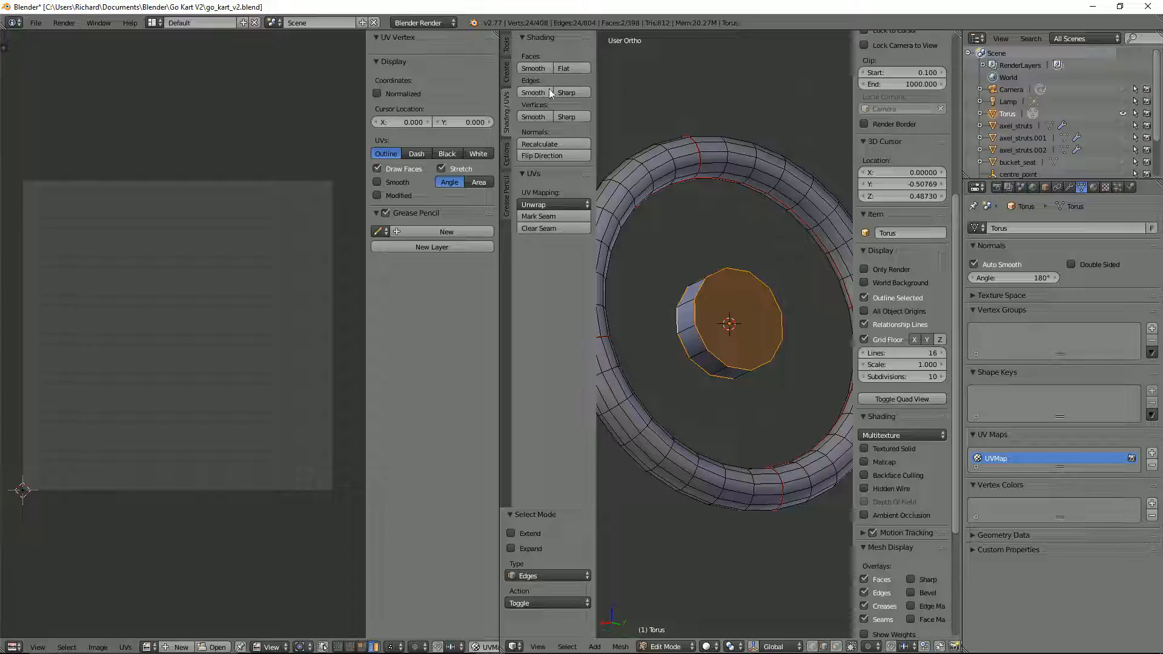
pyautogui.click(565, 94)
pyautogui.press('Tab')
pyautogui.moveTo(737, 307); pyautogui.dragTo(743, 358, button='middle')
pyautogui.scroll(-3, 714, 343)
pyautogui.press('KP_7')
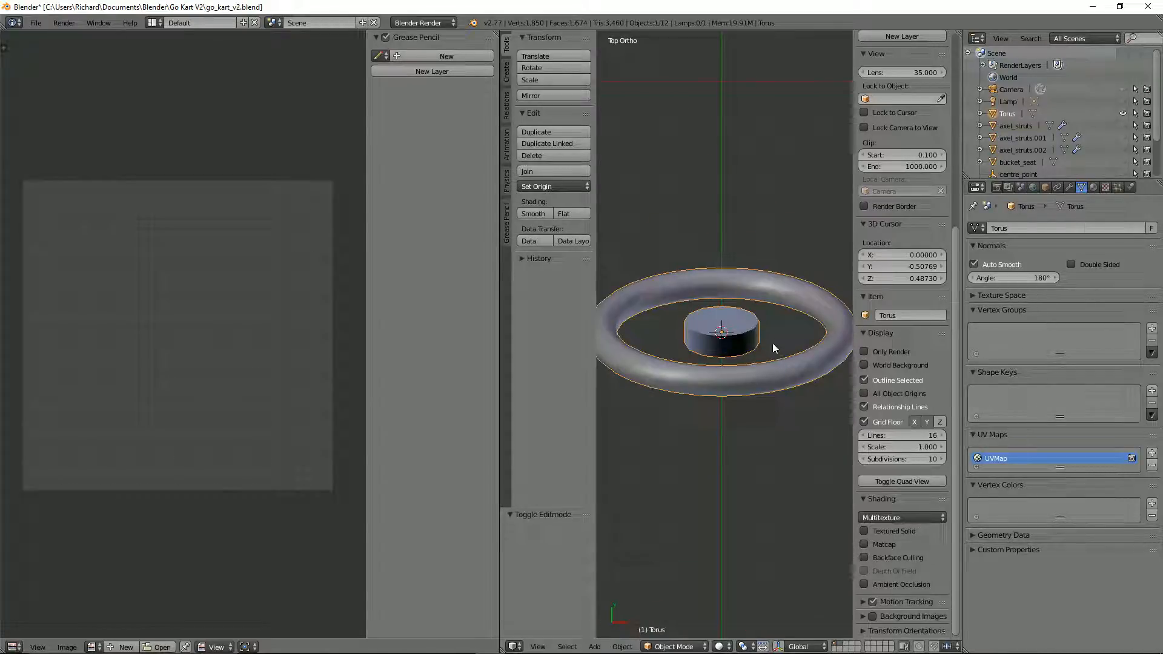
# Step: In Edit Mode with face selection, examine from several angles how the hub's facets line up with the rim
pyautogui.press('Tab')
pyautogui.moveTo(772, 342); pyautogui.dragTo(764, 260, button='middle')
pyautogui.hotkey('ctrl', 'Tab')
pyautogui.click(742, 358)
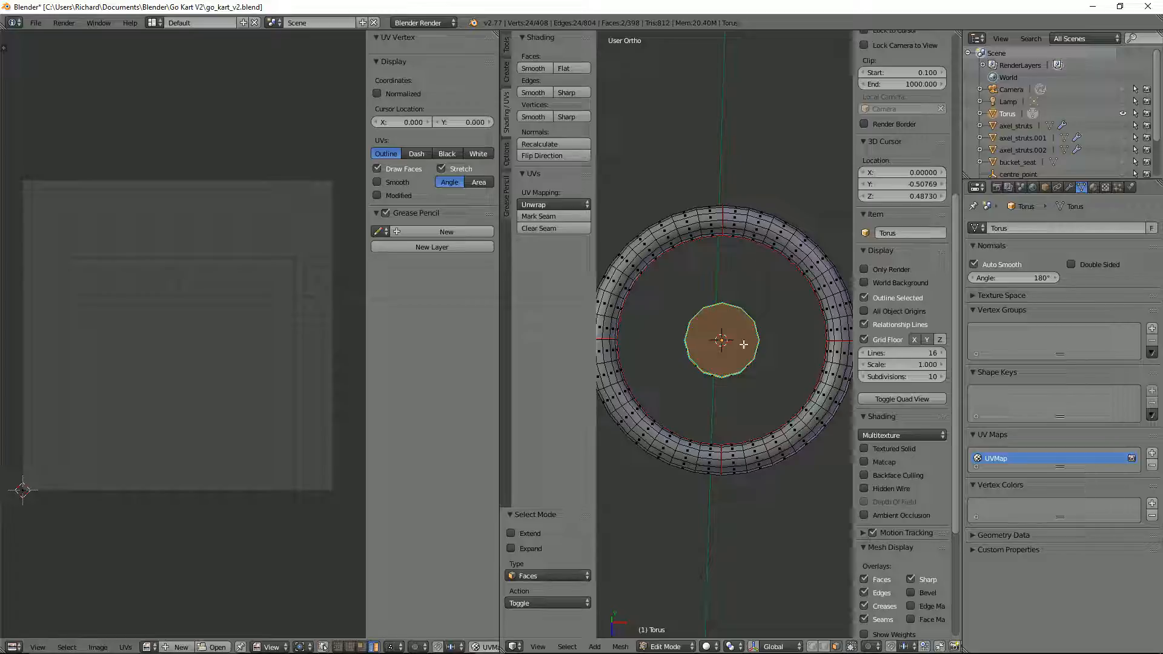
pyautogui.scroll(-3, 740, 341)
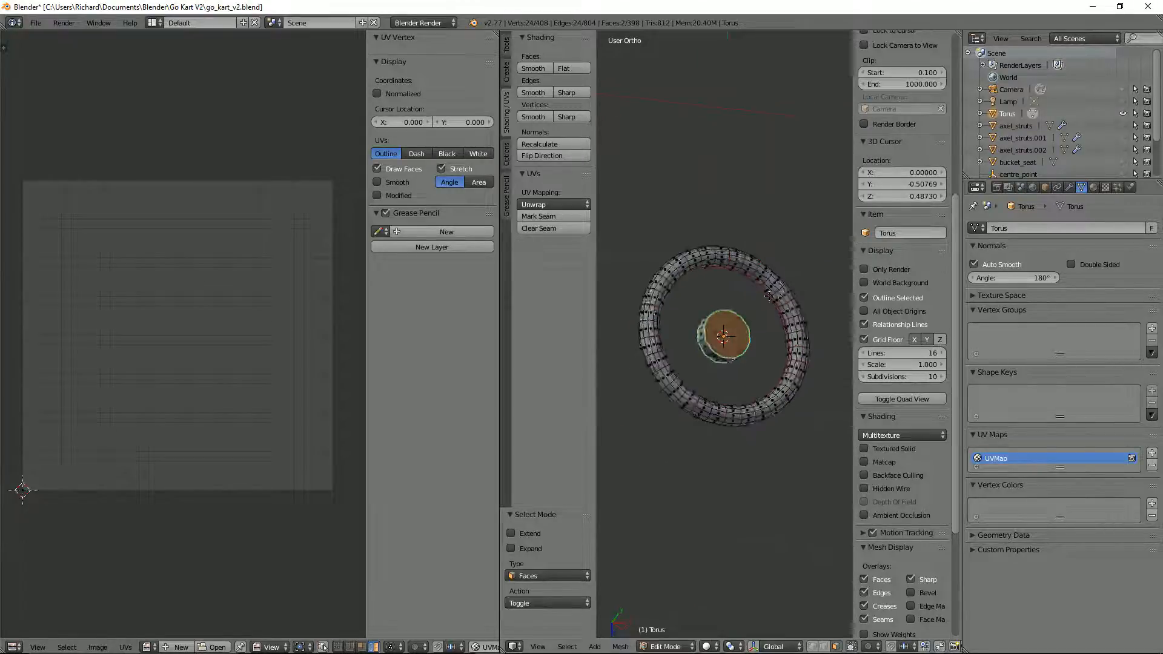
pyautogui.moveTo(727, 333); pyautogui.dragTo(725, 325, button='middle')
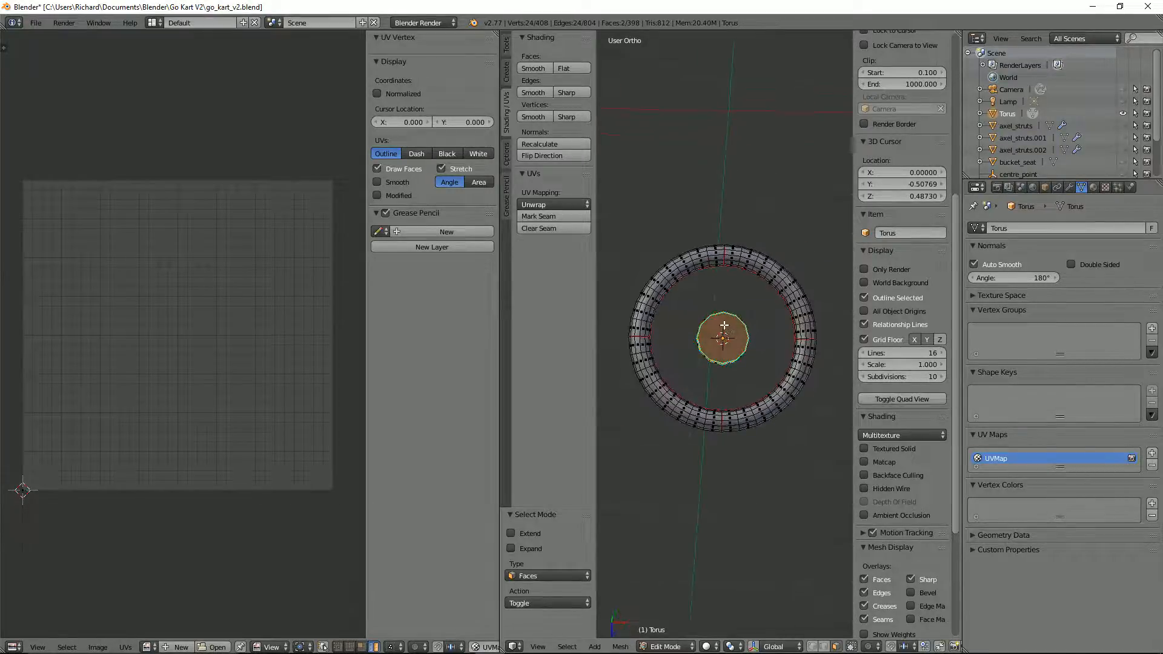
pyautogui.scroll(1, 725, 325)
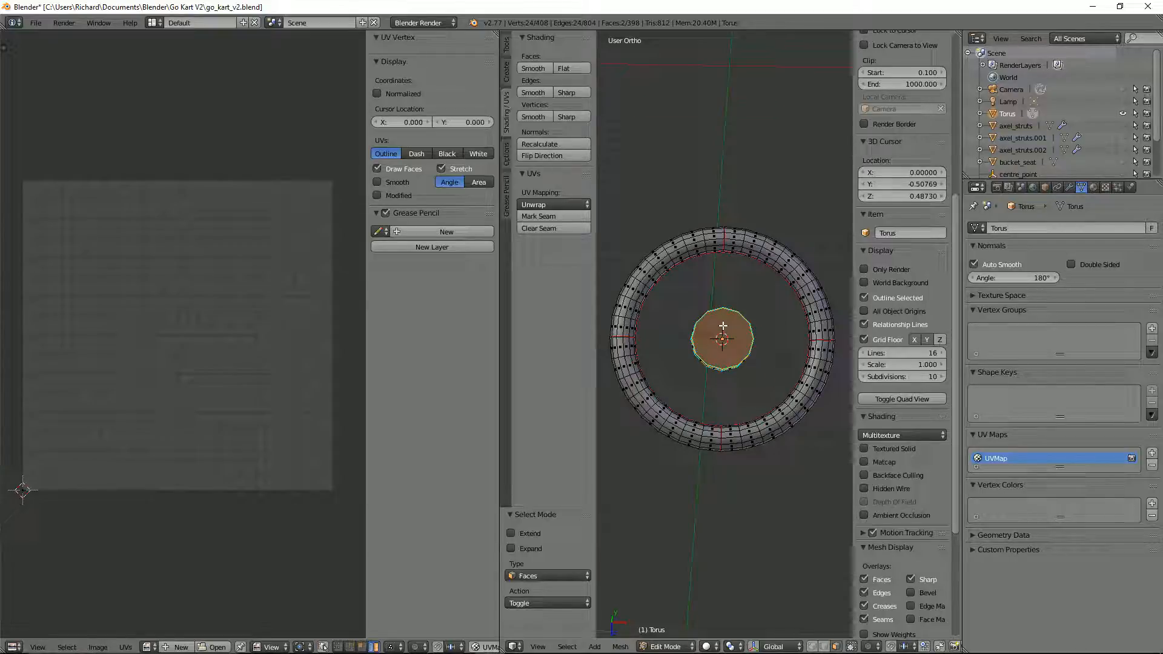
pyautogui.moveTo(722, 325); pyautogui.dragTo(703, 310, button='middle')
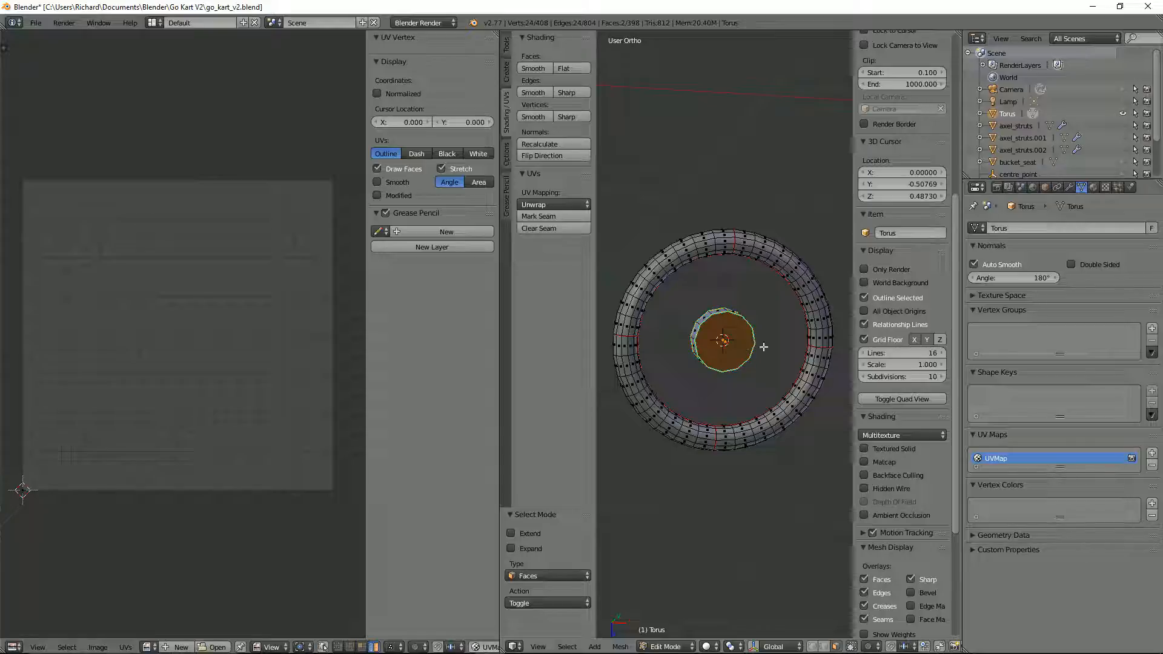
pyautogui.moveTo(756, 322)
pyautogui.mouseDown(button='middle')
pyautogui.moveTo(764, 328)
pyautogui.moveTo(753, 316)
pyautogui.mouseUp(button='middle')
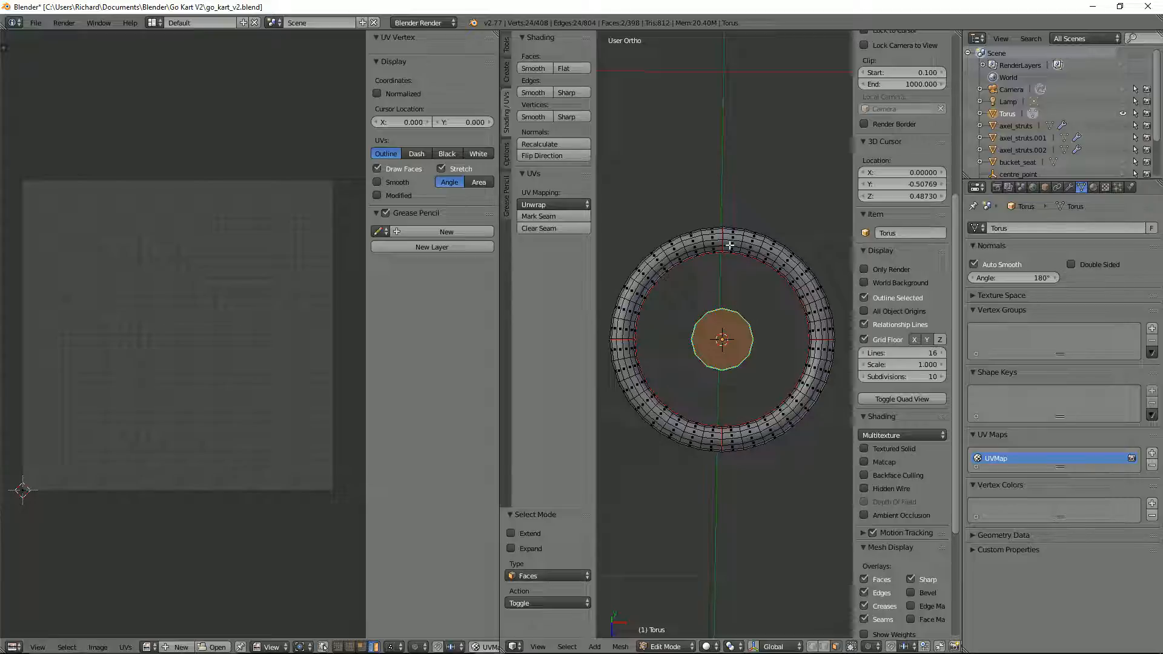
pyautogui.scroll(5, 730, 245)
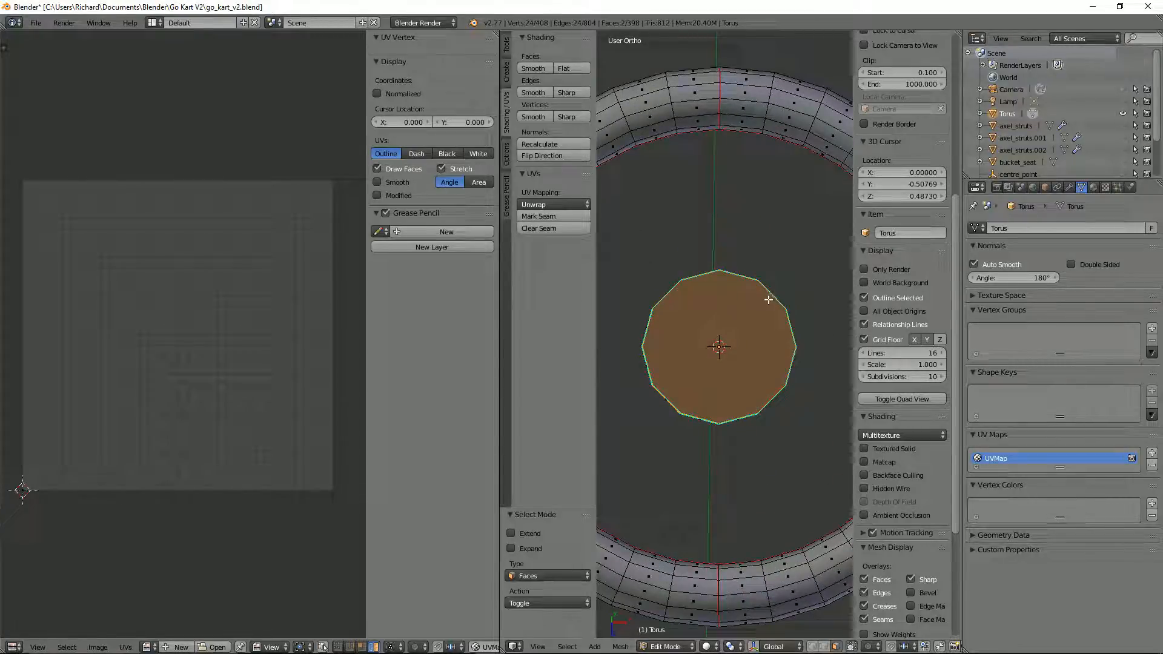
# Step: Try to rotate the hub's end faces against the rim, first freely and then constrained to the Z and Y axes
pyautogui.press('r')
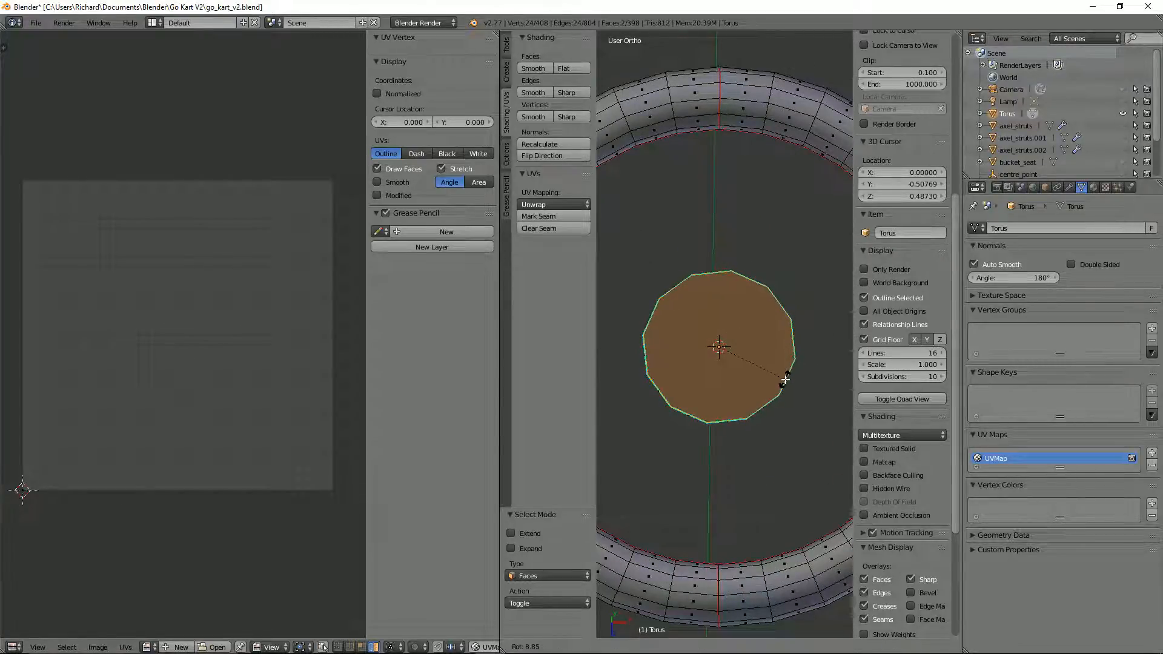
pyautogui.click(751, 412)
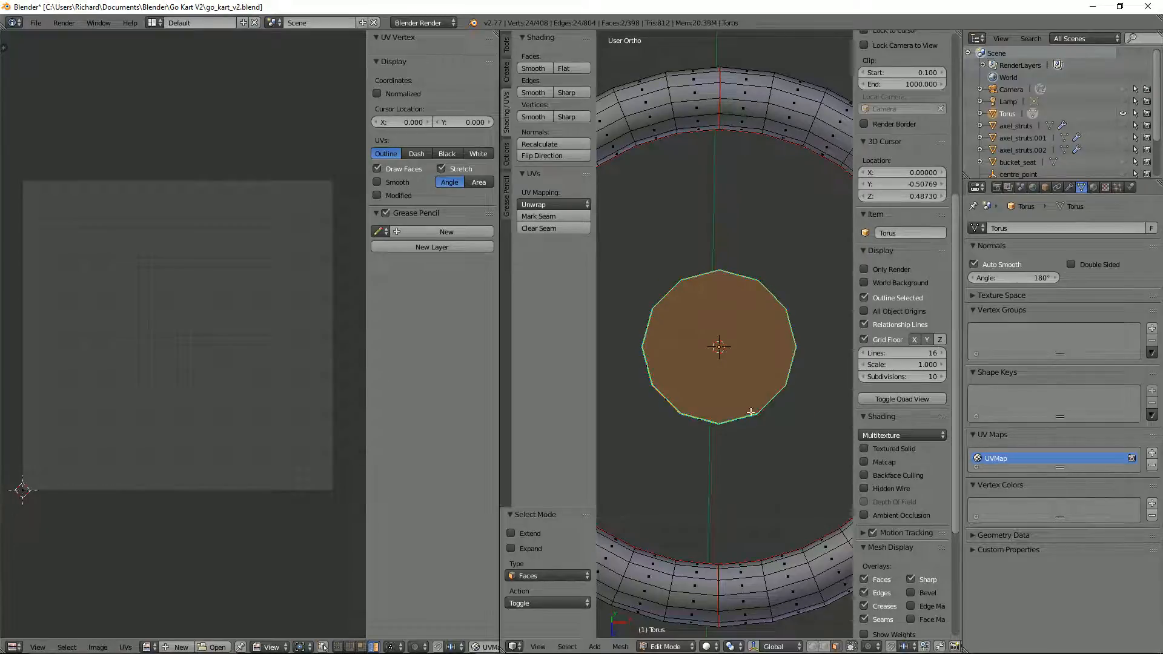
pyautogui.scroll(-3, 708, 603)
pyautogui.moveTo(719, 530); pyautogui.dragTo(741, 621, button='middle')
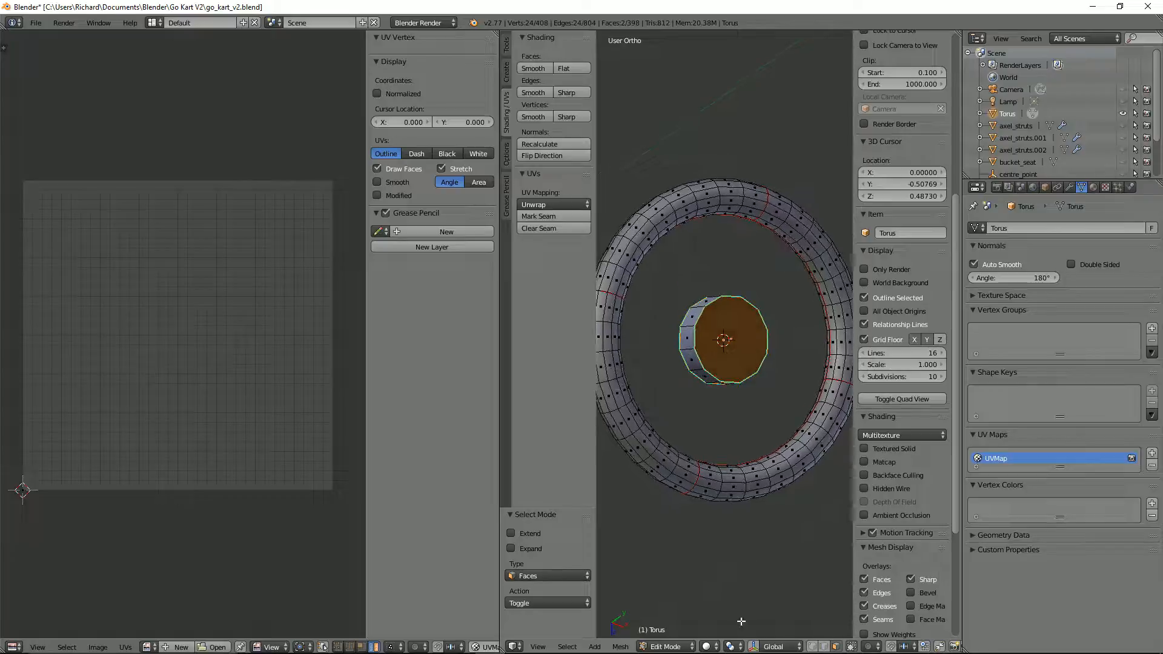
pyautogui.click(783, 648)
pyautogui.moveTo(737, 473); pyautogui.dragTo(753, 433, button='middle')
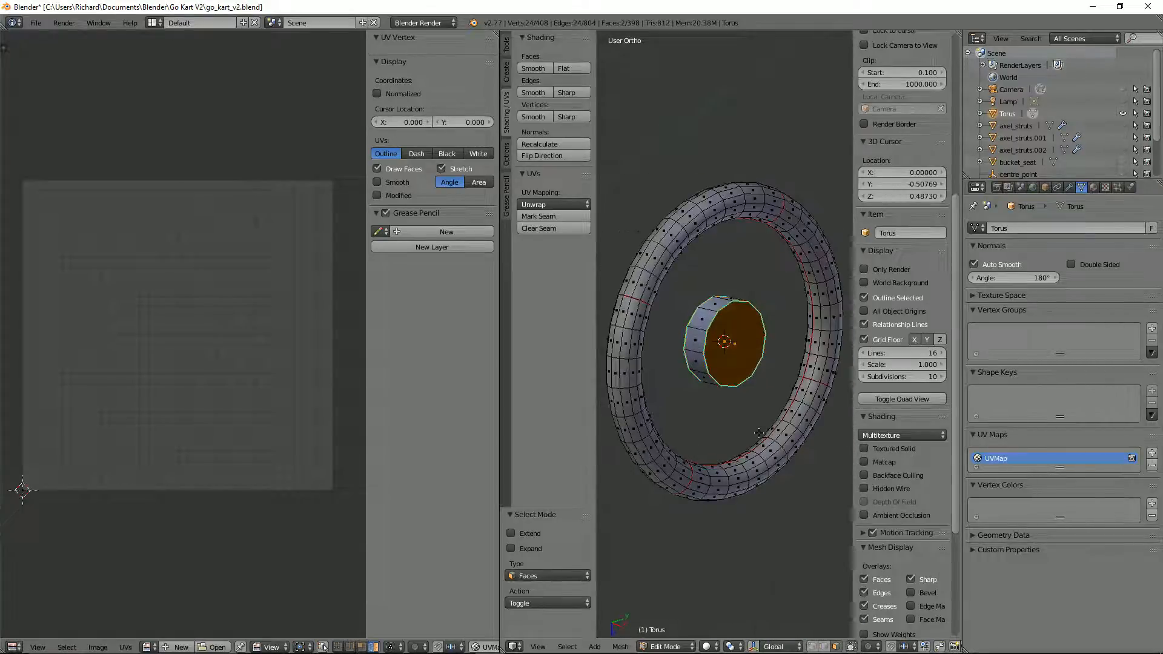
pyautogui.press('r')
pyautogui.press('z')
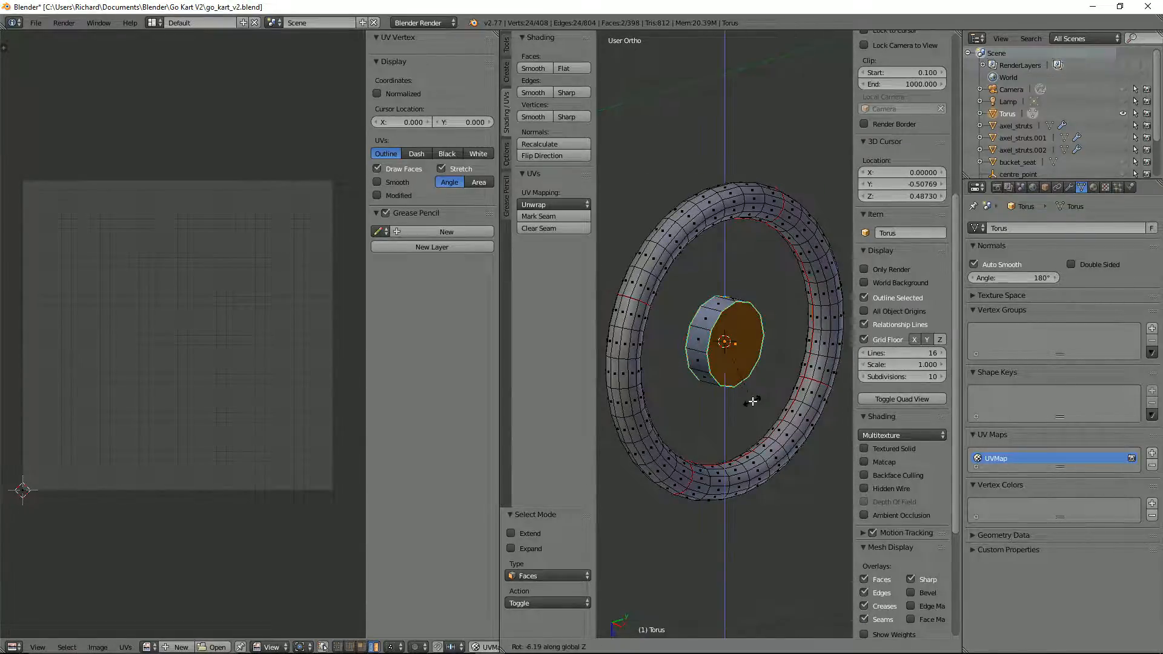
pyautogui.press('y')
pyautogui.press('y')
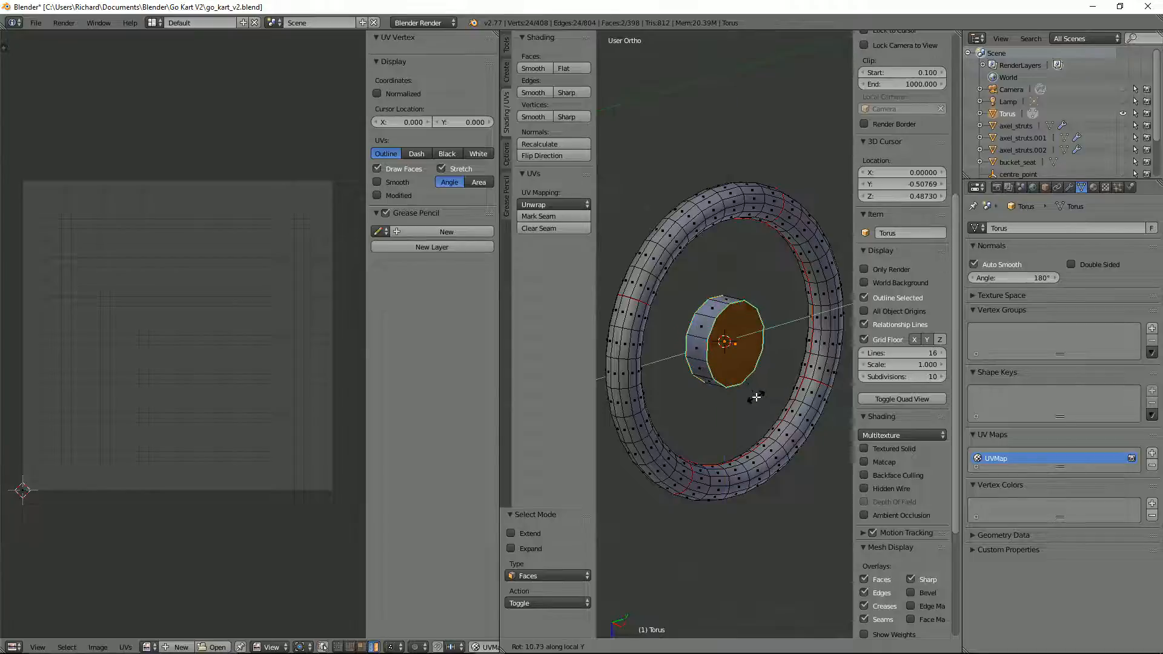
pyautogui.press('y')
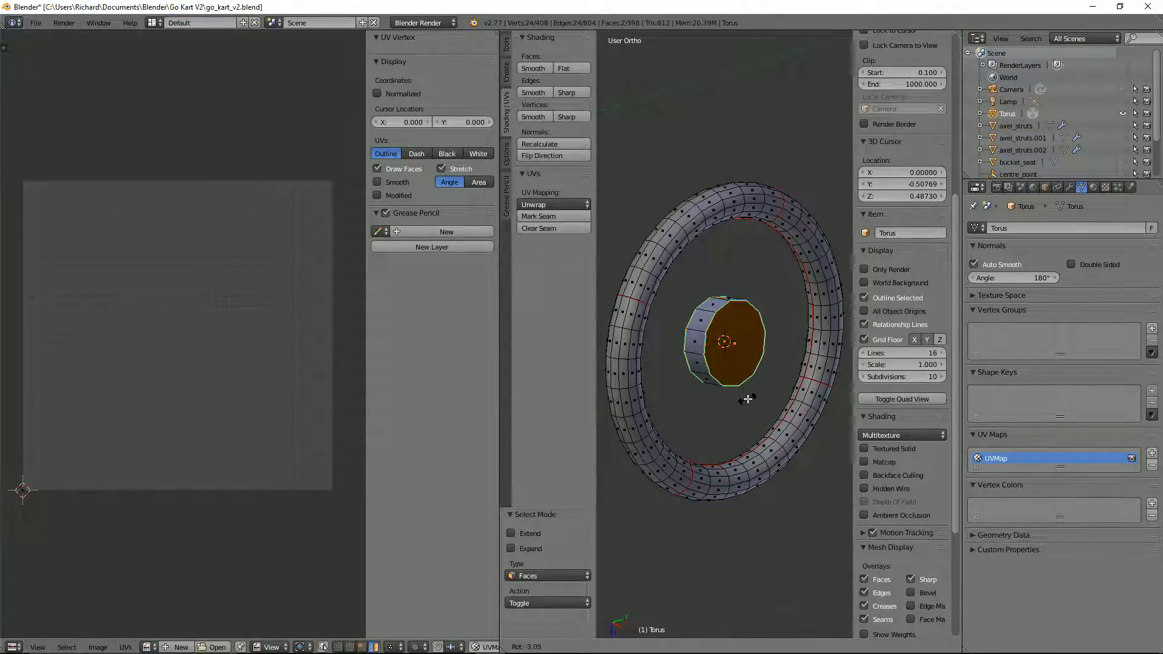
pyautogui.press('z')
pyautogui.click(751, 403)
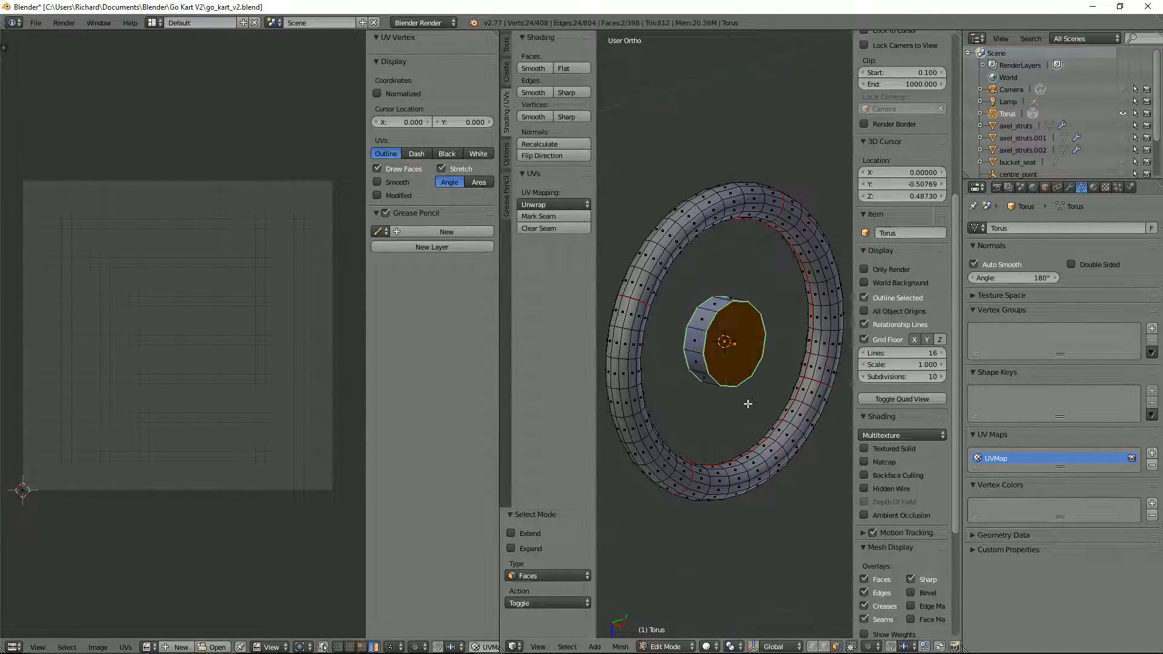
# Step: Replace the 12-sided hub cylinder with a 16-sided one at the rim's centre and recalculate its normals
pyautogui.press('KP_1')
pyautogui.press('KP_3')
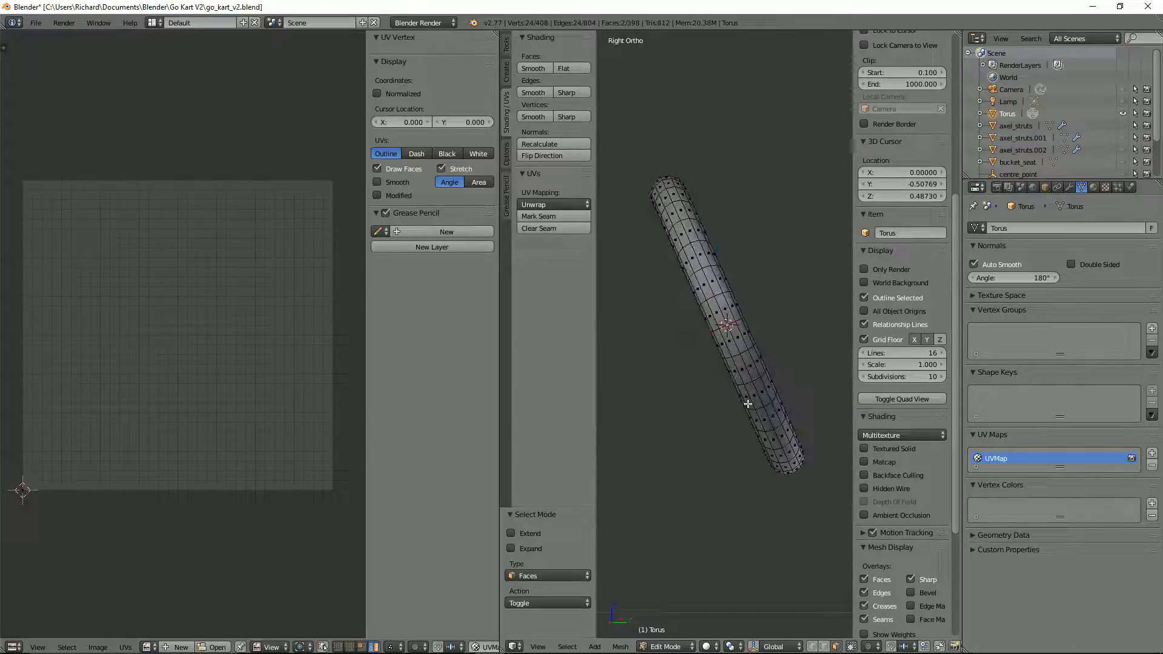
pyautogui.press('Tab')
pyautogui.press('Tab')
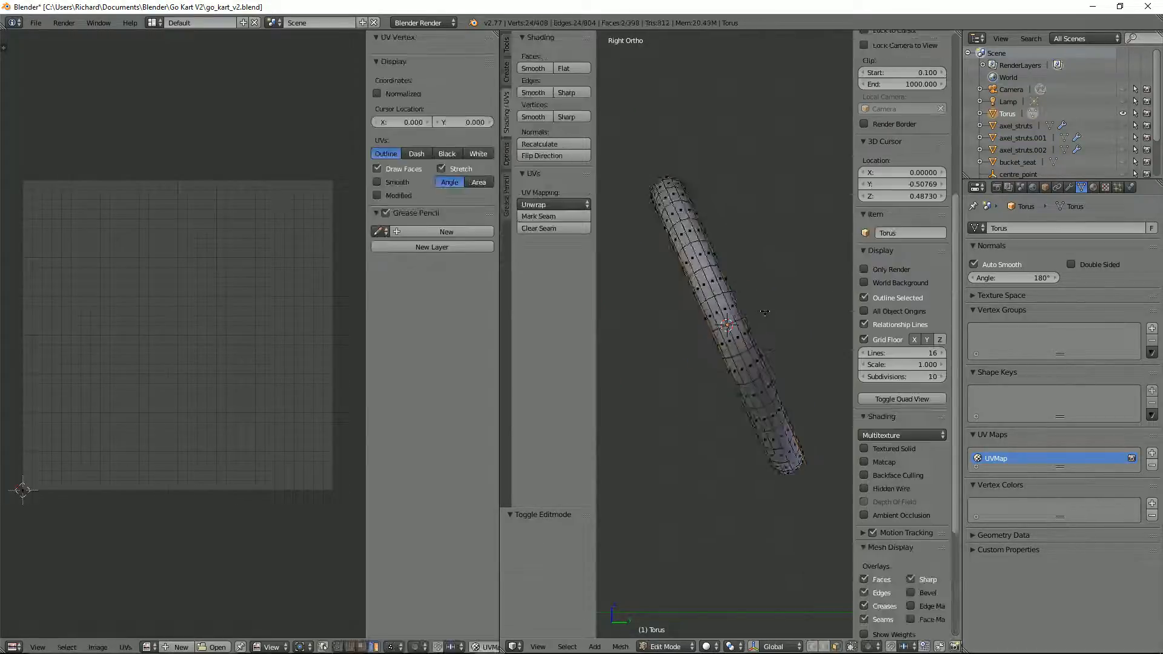
pyautogui.moveTo(762, 312); pyautogui.dragTo(735, 324, button='middle')
pyautogui.press('a')
pyautogui.press('l')
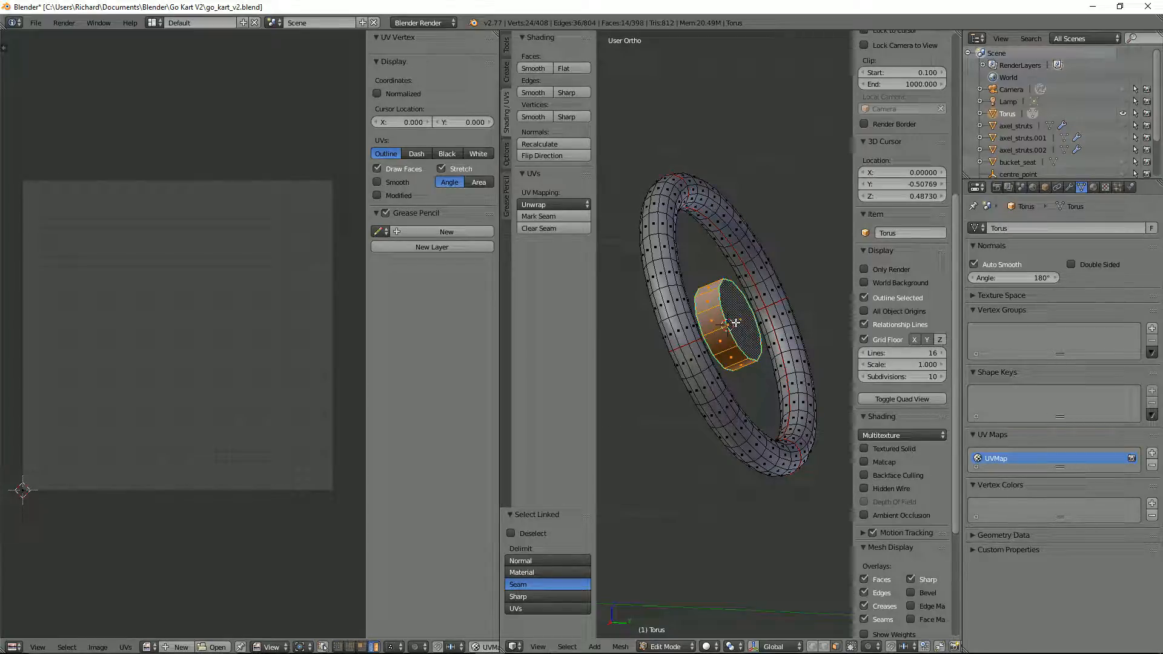
pyautogui.hotkey('ctrl', 'n')
pyautogui.scroll(-5, 747, 344)
pyautogui.scroll(5, 734, 305)
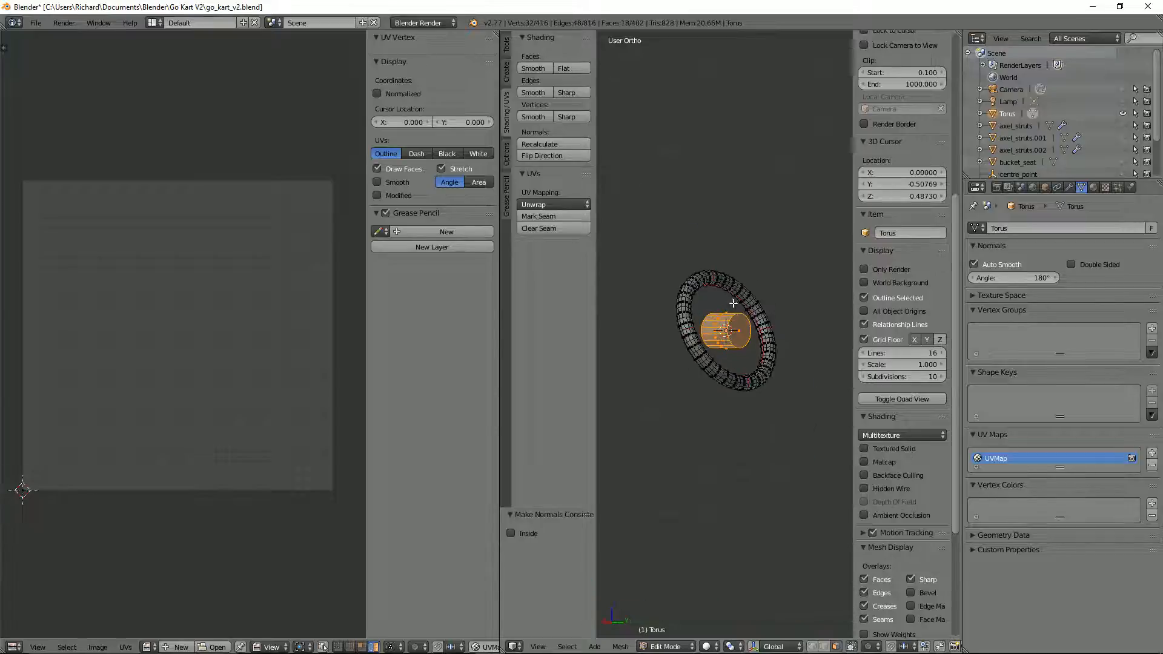
# Step: Examine the new cylinder's facets against the rim from the front and at an angle
pyautogui.moveTo(796, 307); pyautogui.dragTo(747, 287, button='middle')
pyautogui.scroll(2, 740, 313)
pyautogui.scroll(2, 740, 313)
pyautogui.rightClick(729, 267)
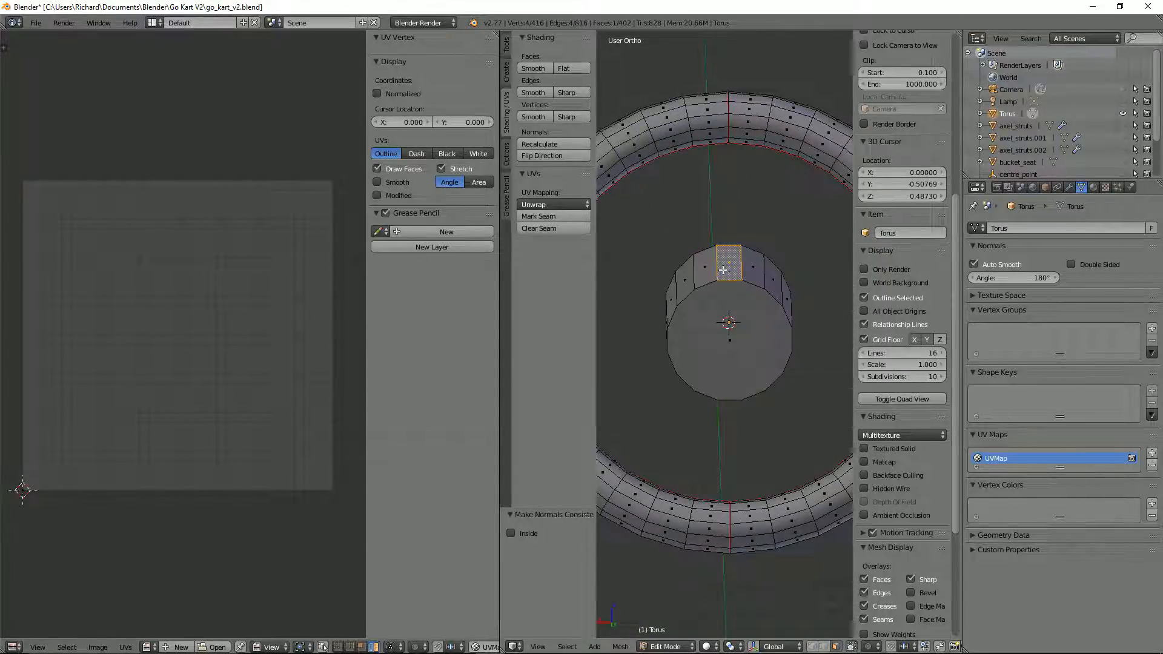
pyautogui.moveTo(708, 384); pyautogui.dragTo(734, 267, button='middle')
pyautogui.moveTo(708, 336); pyautogui.dragTo(784, 369, button='middle')
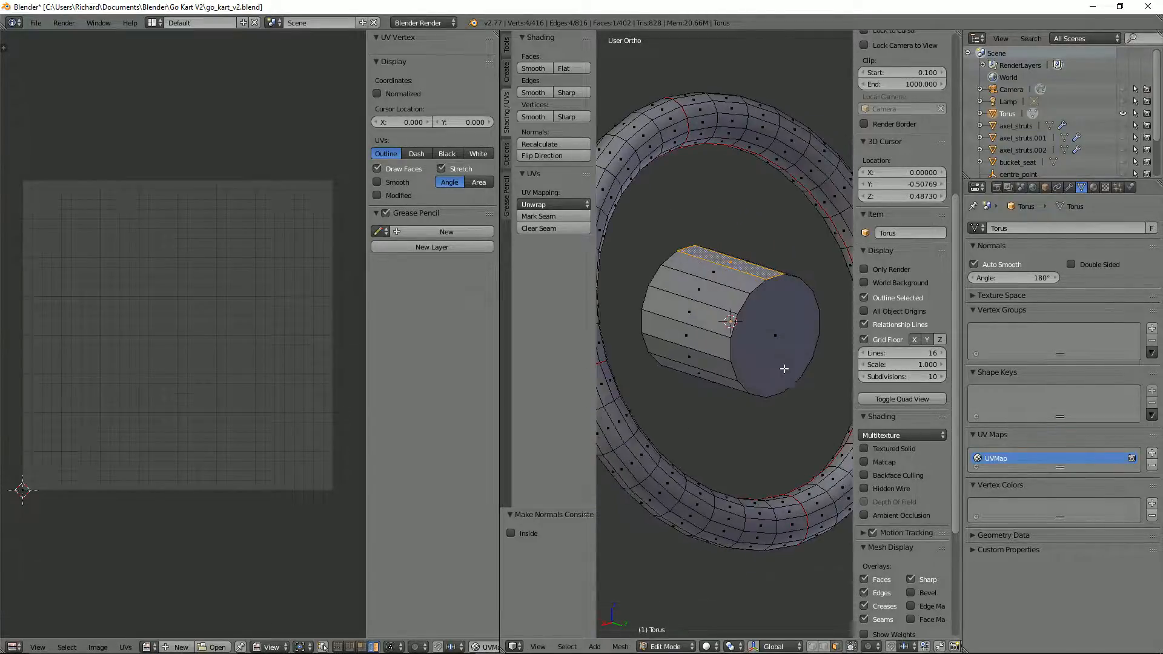
# Step: In the right side view, select the whole new cylinder and rotate it about -23.24° to match the rim's tilt
pyautogui.press('KP_1')
pyautogui.press('KP_3')
pyautogui.press('a')
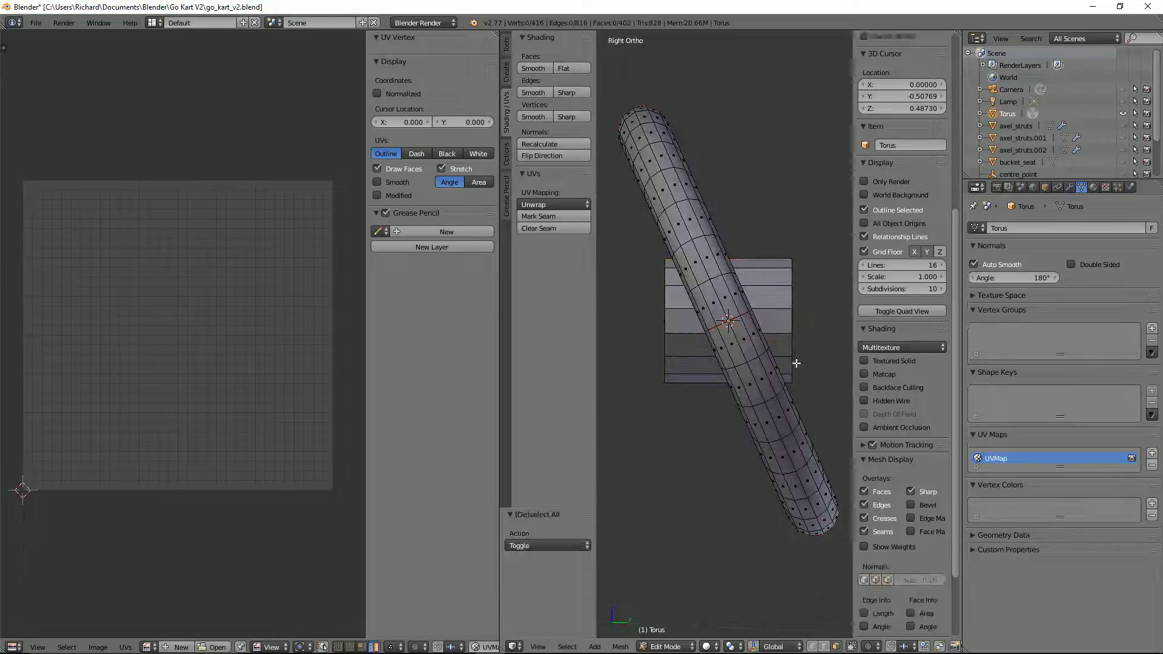
pyautogui.press('a')
pyautogui.press('a')
pyautogui.rightClick(779, 314)
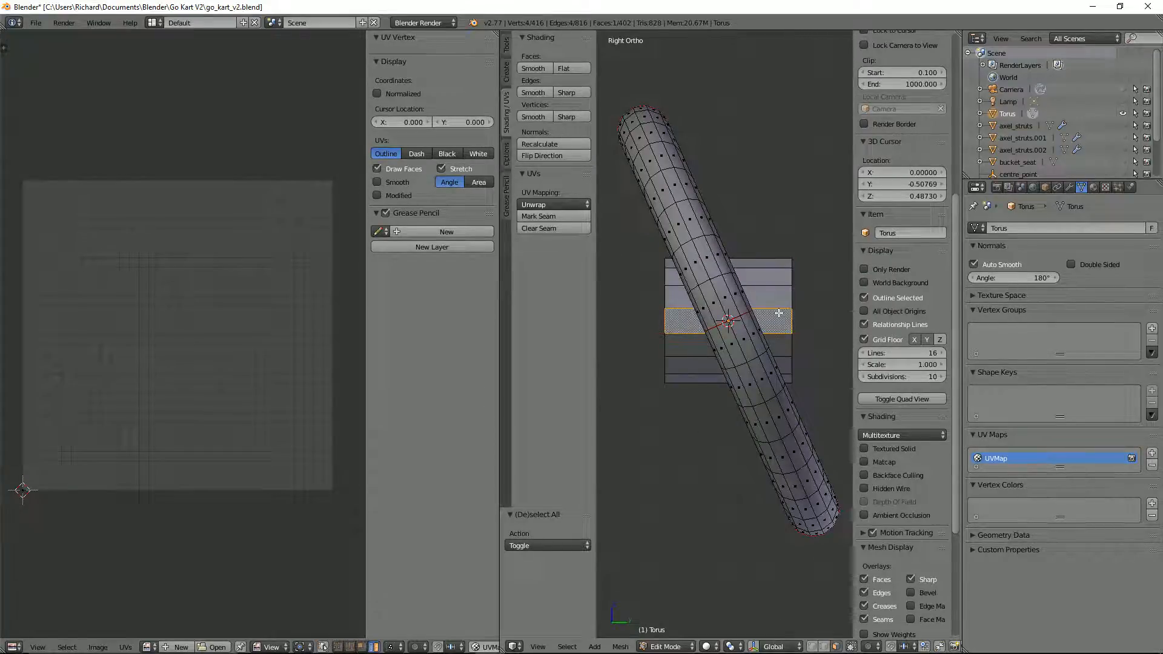
pyautogui.press('l')
pyautogui.press('r')
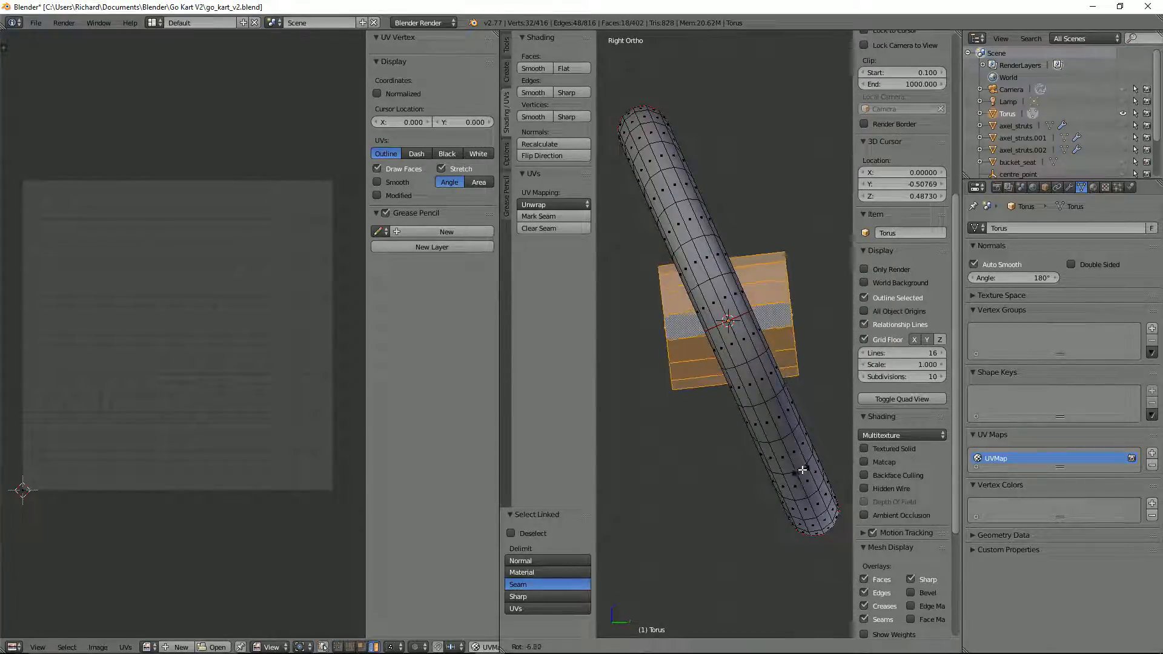
pyautogui.click(830, 431)
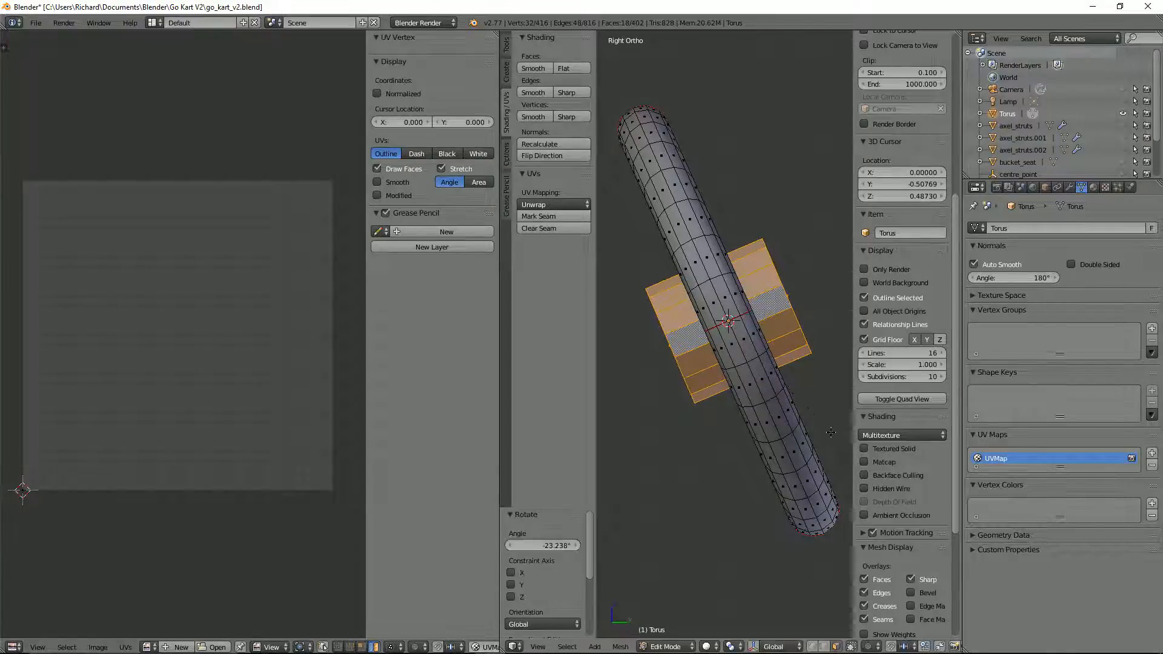
# Step: Scale the hub cylinder by 1.098 and, in Normal orientation, move its selected end face -0.061 along its normal towards the rim
pyautogui.press('s')
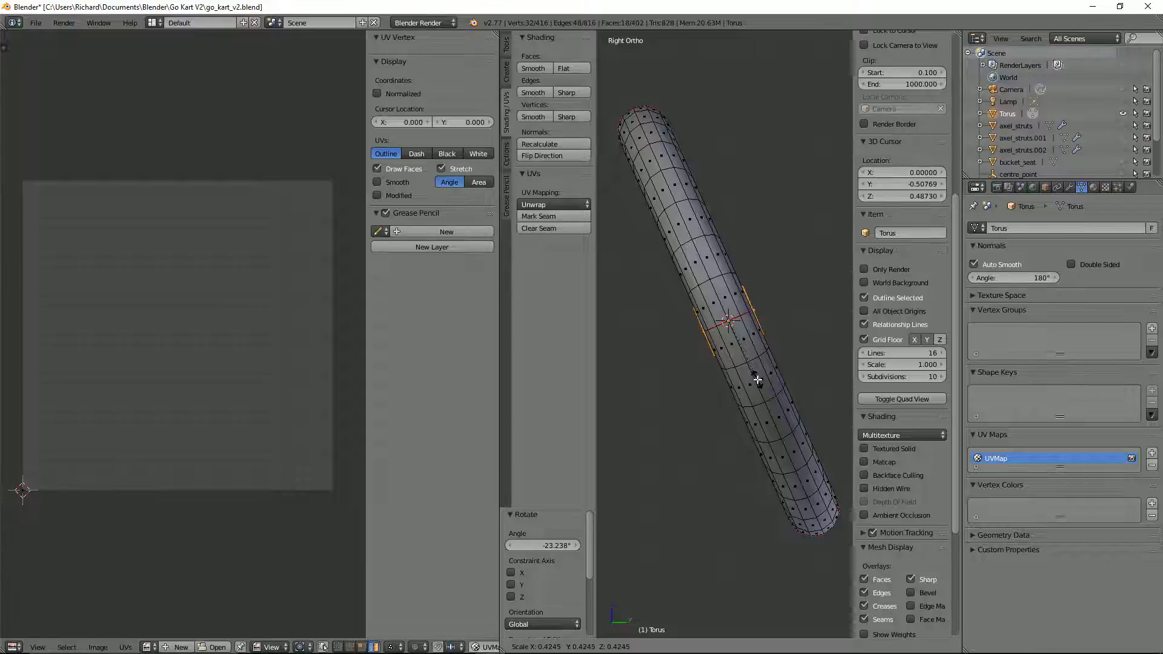
pyautogui.click(839, 448)
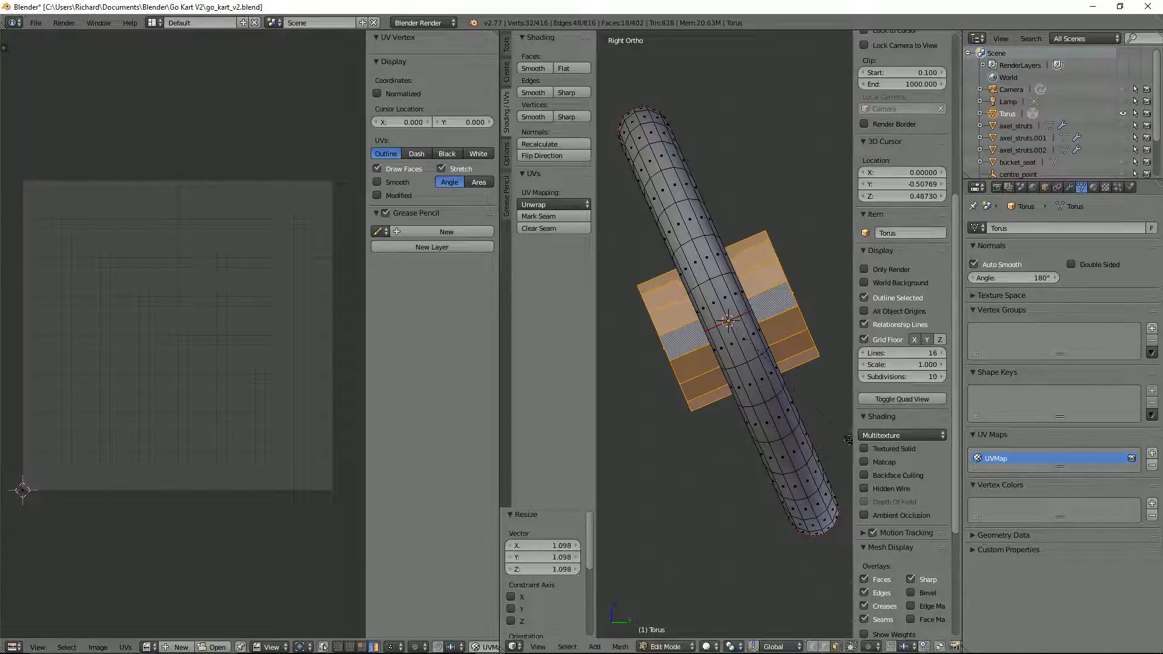
pyautogui.scroll(1, 811, 401)
pyautogui.moveTo(811, 401); pyautogui.dragTo(755, 383, button='middle')
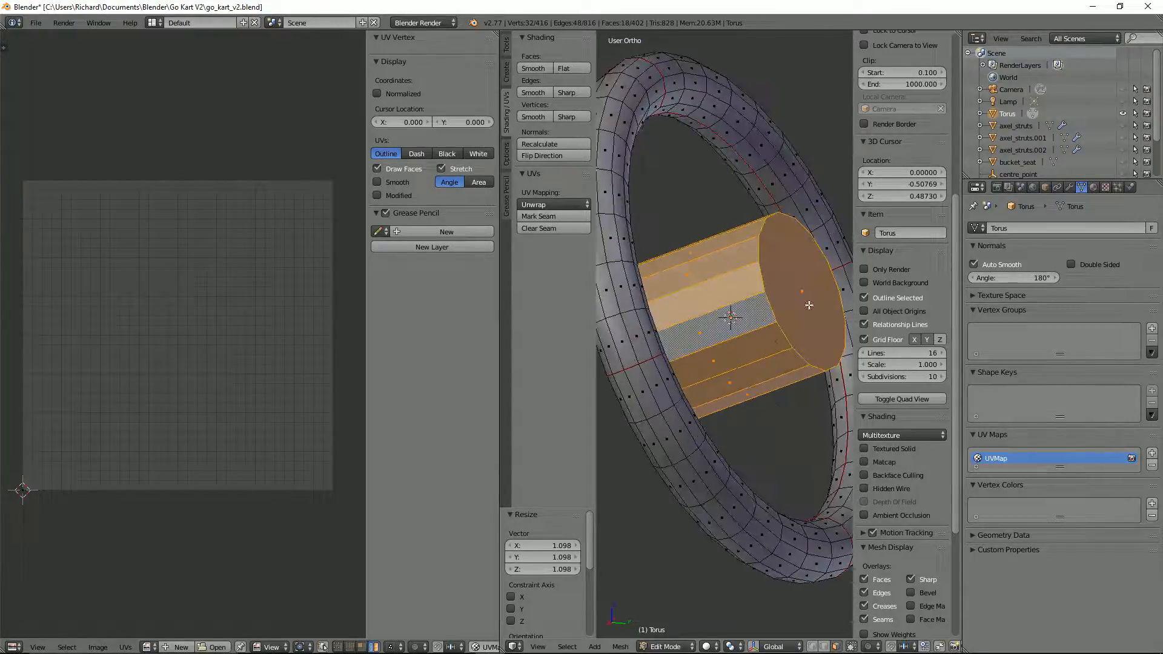
pyautogui.rightClick(814, 316)
pyautogui.click(775, 647)
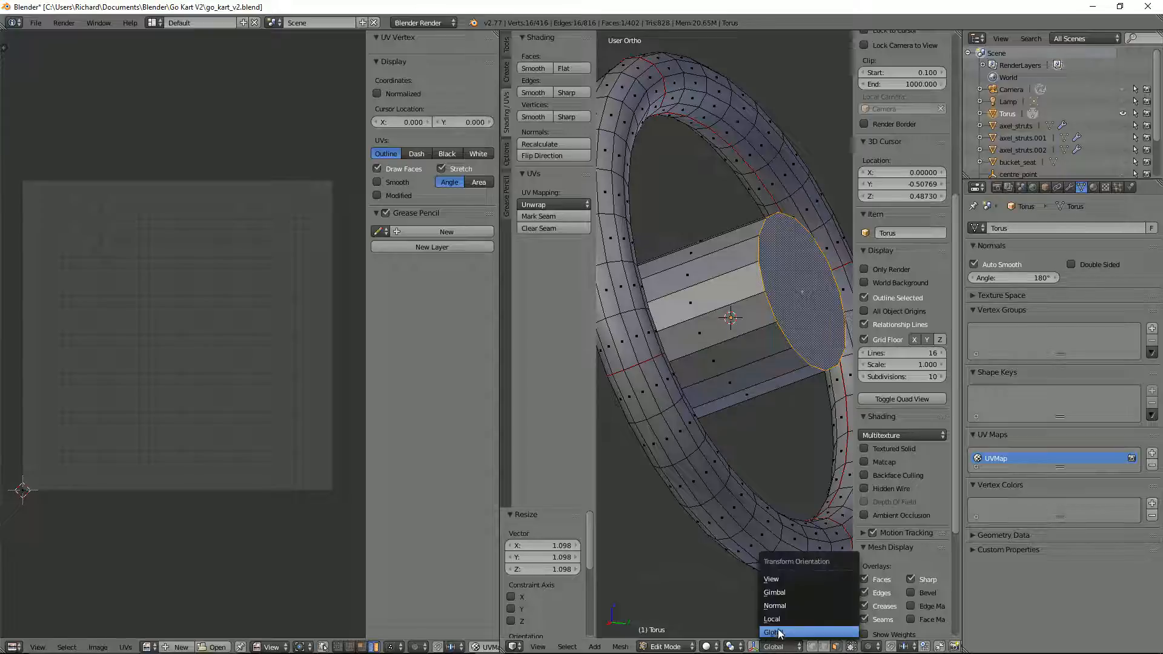
pyautogui.click(777, 606)
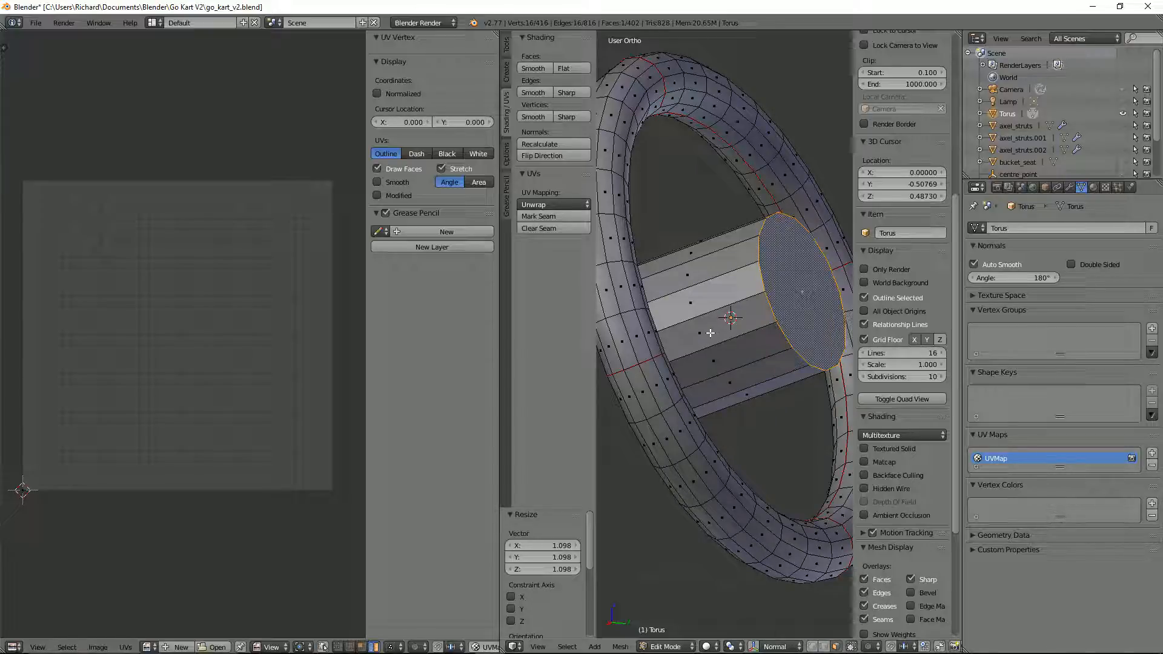
pyautogui.press('KP_3')
pyautogui.press('g')
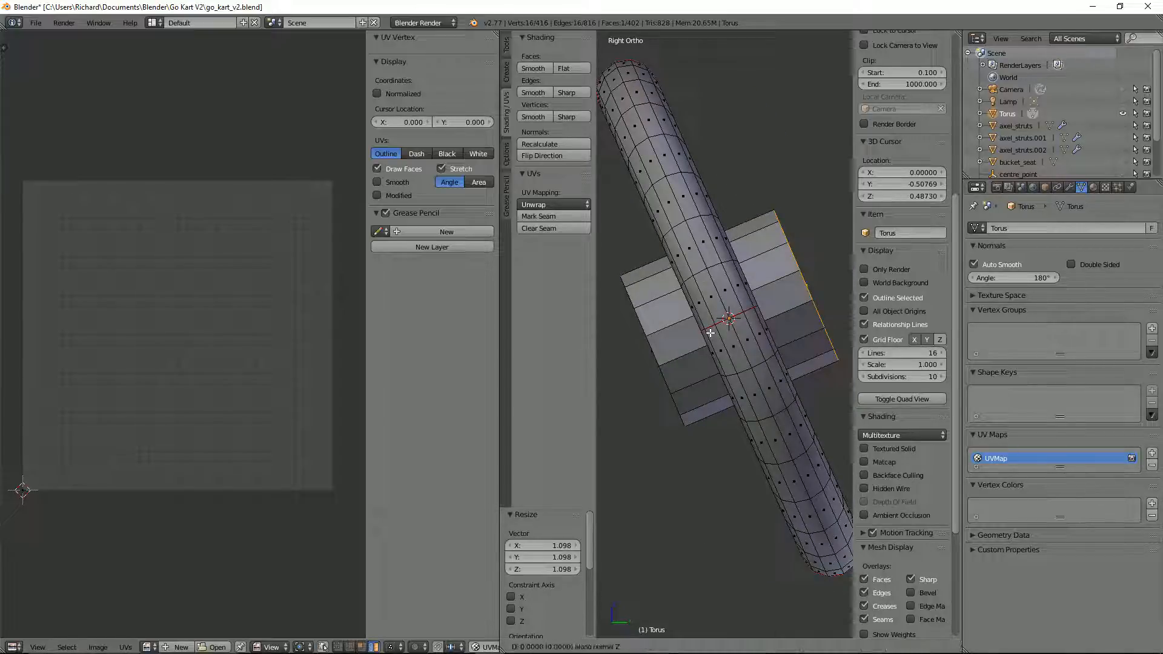
pyautogui.click(646, 350)
# Step: Move the hub's opposite end face -0.059 along its normal so it sits within the rim's thickness
pyautogui.moveTo(647, 352); pyautogui.dragTo(647, 352, button='middle')
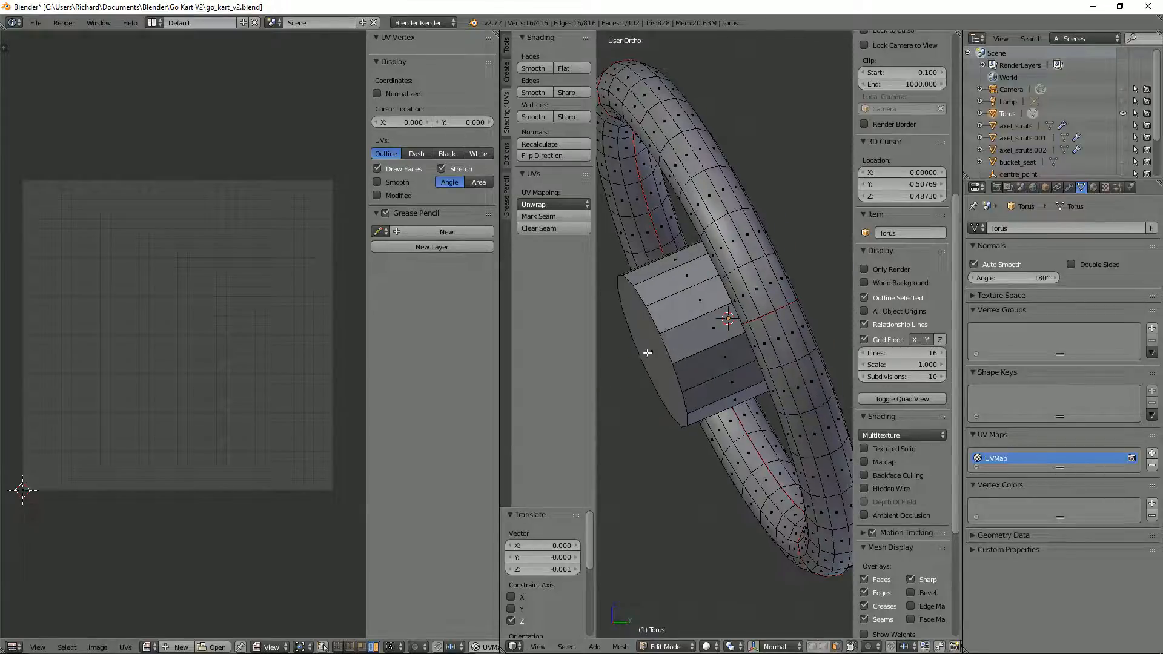
pyautogui.rightClick(647, 352)
pyautogui.press('KP_3')
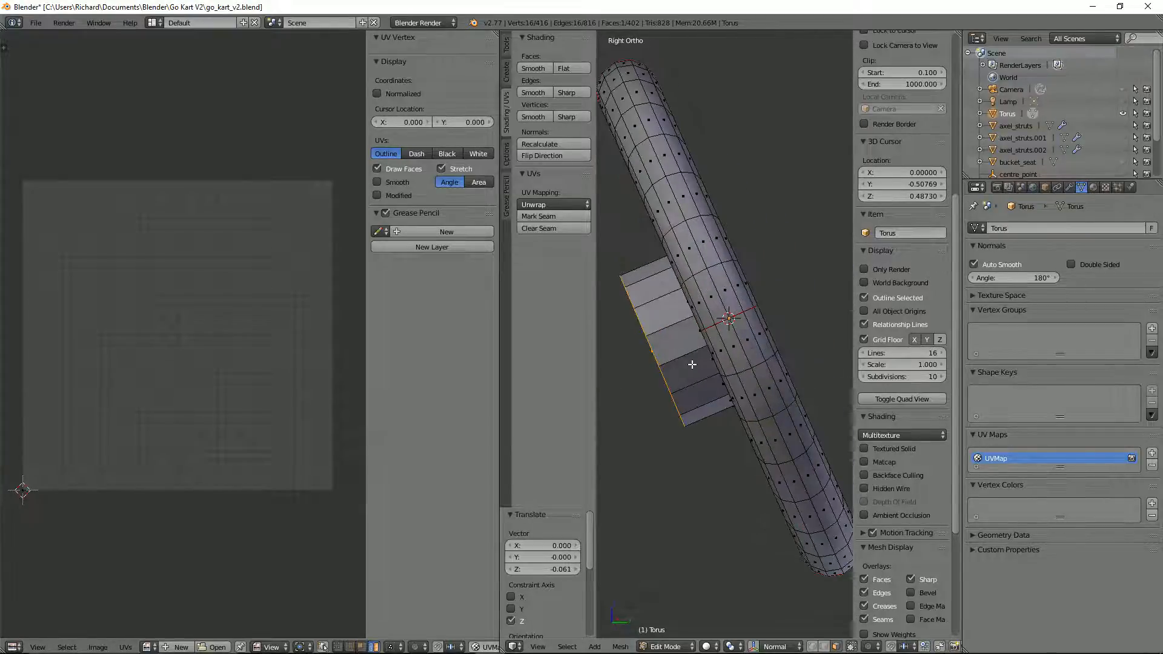
pyautogui.press('g')
pyautogui.press('z')
pyautogui.press('z')
pyautogui.click(747, 341)
# Step: Examine the thinned hub against the rim in wireframe and solid shading, from the side and the front
pyautogui.press('z')
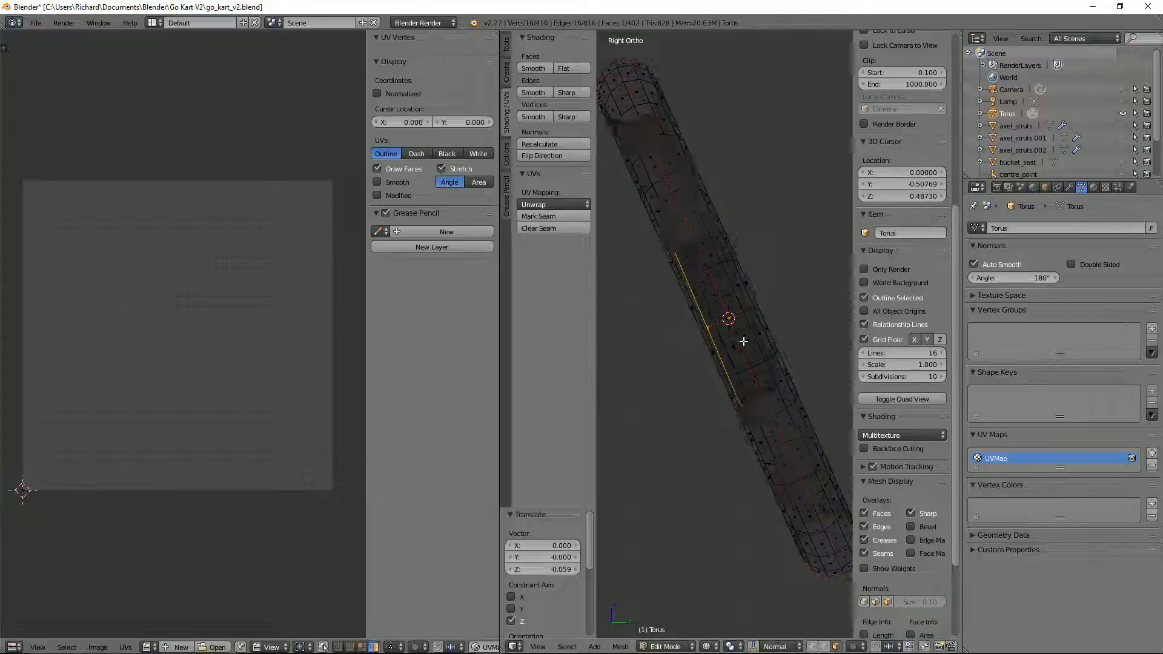
pyautogui.scroll(2, 748, 341)
pyautogui.moveTo(780, 317); pyautogui.dragTo(726, 307, button='middle')
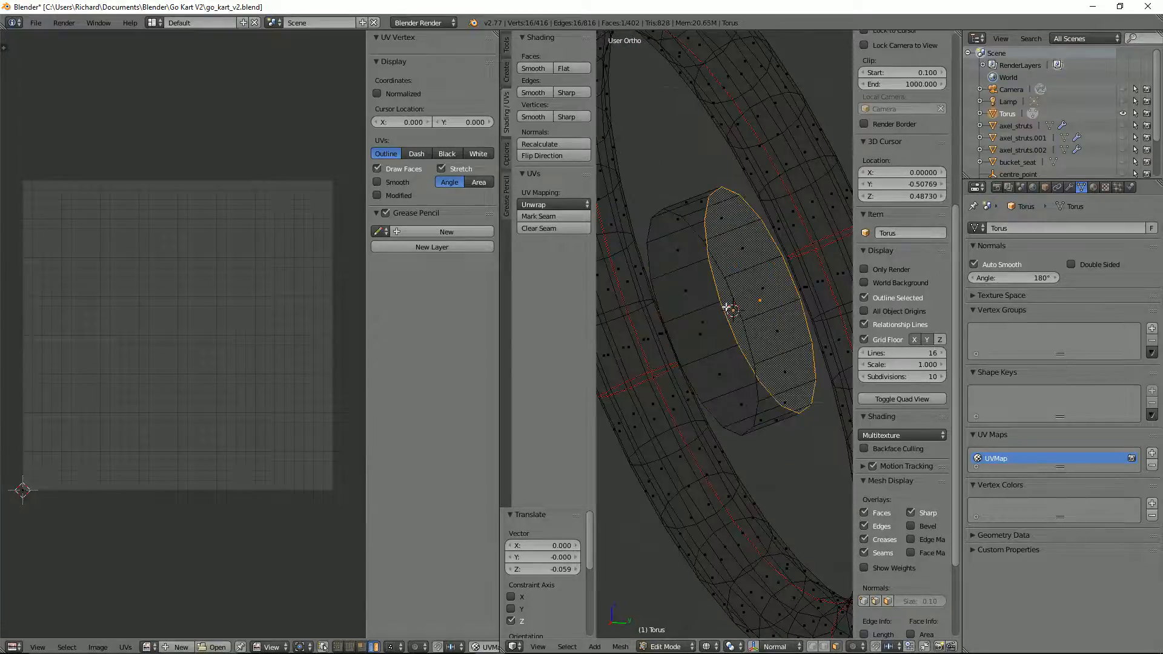
pyautogui.press('l')
pyautogui.press('KP_3')
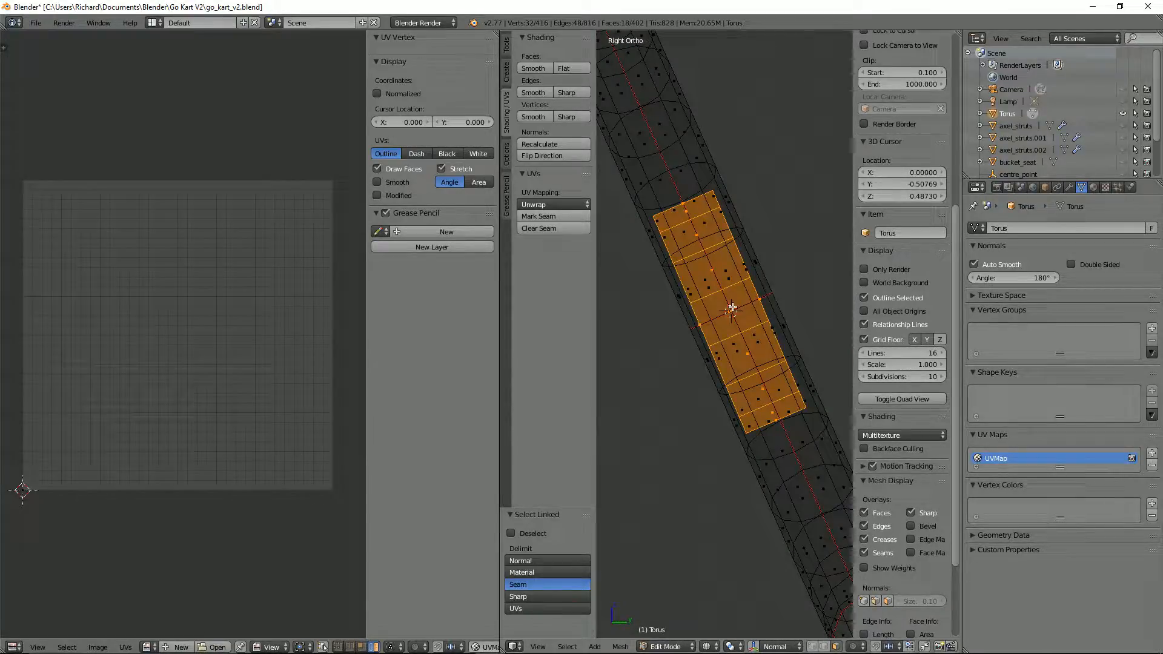
pyautogui.press('z')
pyautogui.moveTo(731, 308)
pyautogui.mouseDown(button='middle')
pyautogui.moveTo(624, 318)
pyautogui.moveTo(638, 356)
pyautogui.moveTo(733, 246)
pyautogui.mouseUp(button='middle')
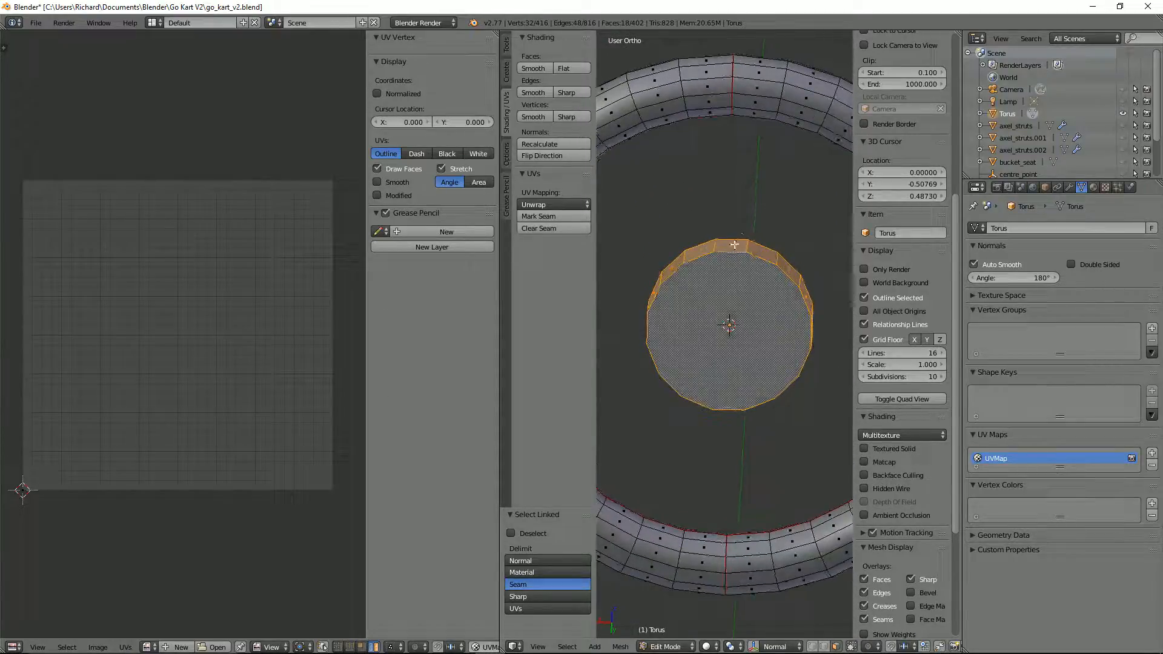
# Step: Apply smooth shading to all faces of the steering wheel mesh
pyautogui.rightClick(735, 248)
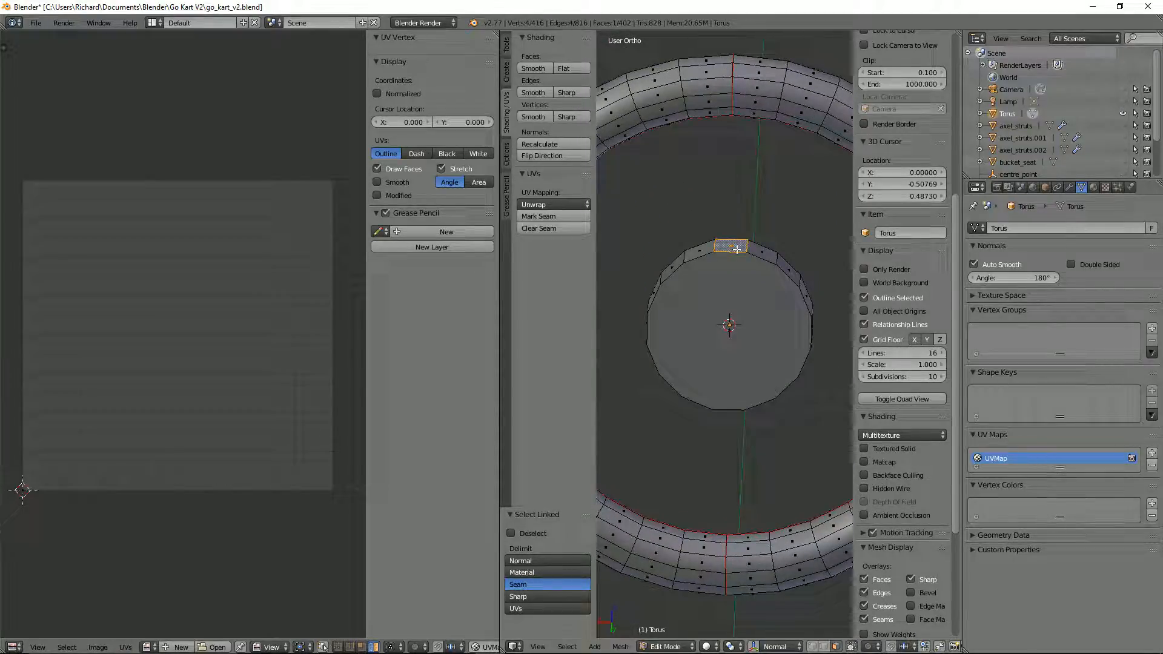
pyautogui.scroll(-4, 736, 249)
pyautogui.hotkey('ctrl', 'Tab')
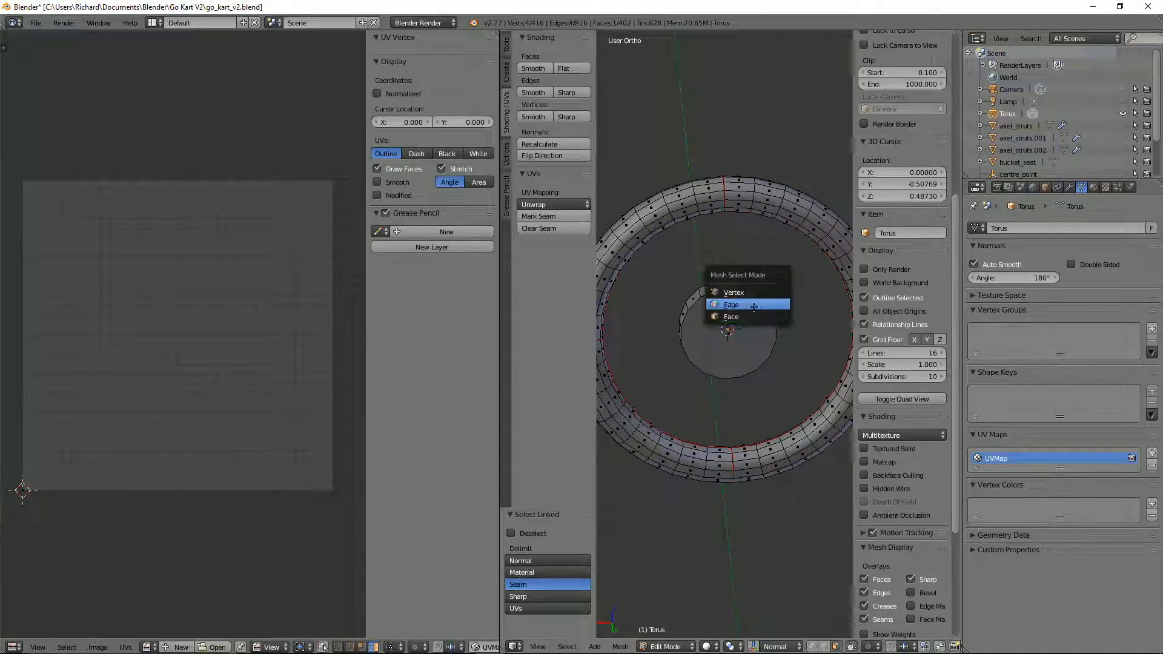
pyautogui.click(753, 304)
pyautogui.press('Tab')
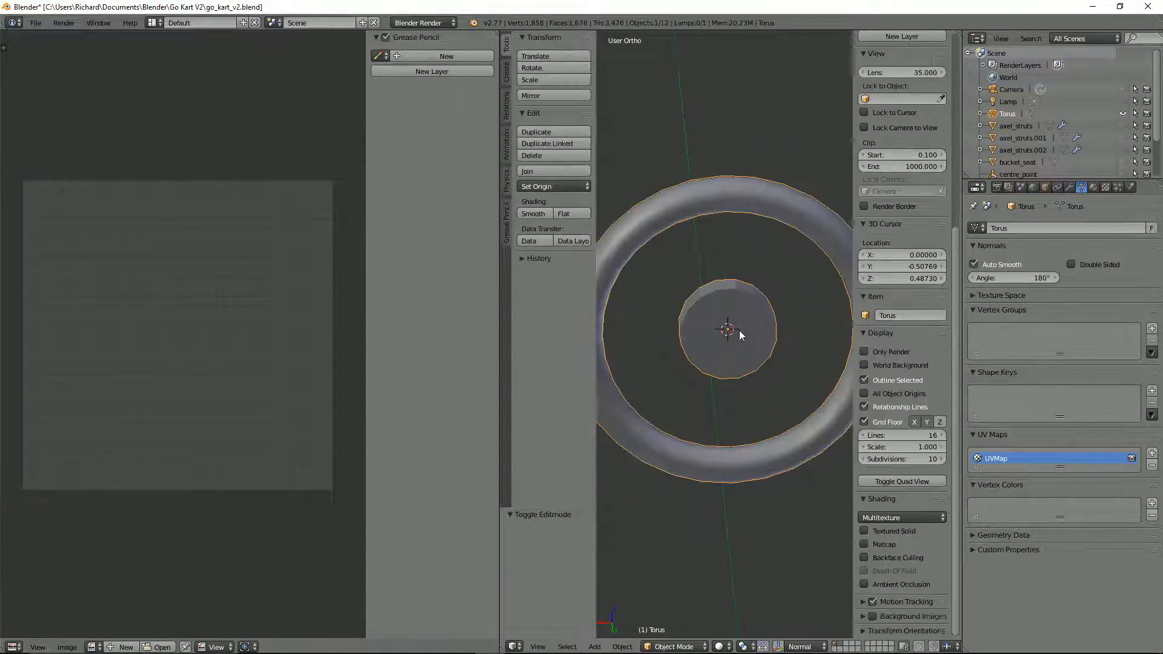
pyautogui.press('Tab')
pyautogui.press('a')
pyautogui.press('a')
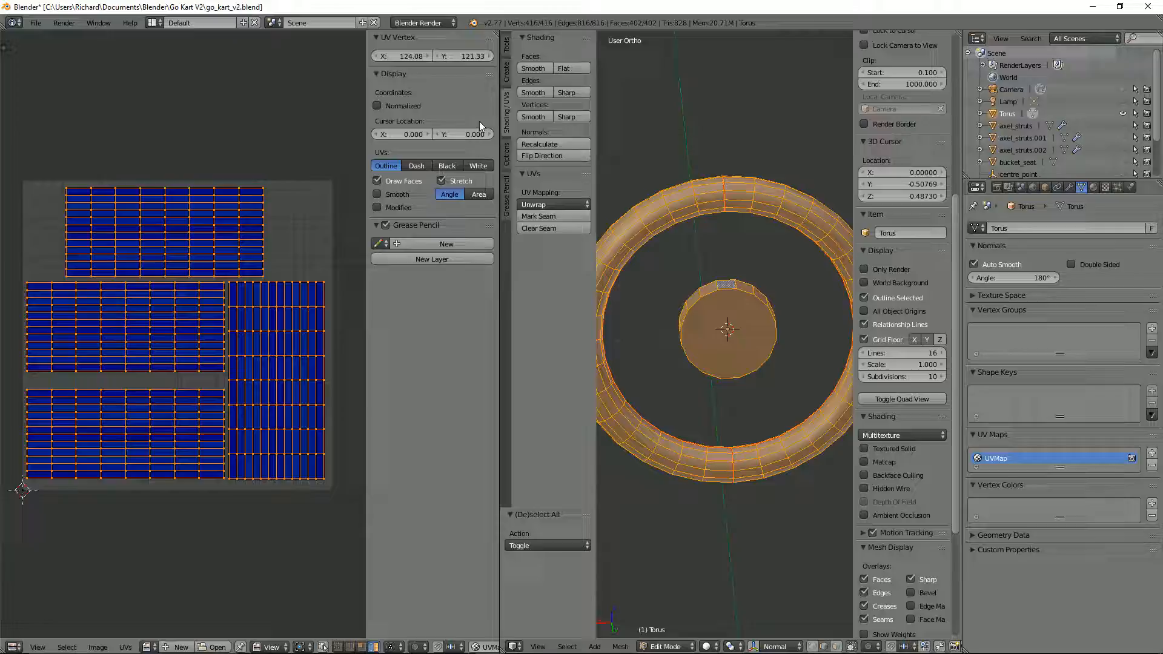
pyautogui.click(530, 67)
# Step: Mark the circular edge loops around both end faces of the hub as sharp
pyautogui.hotkey('ctrl', 'Tab')
pyautogui.click(649, 180)
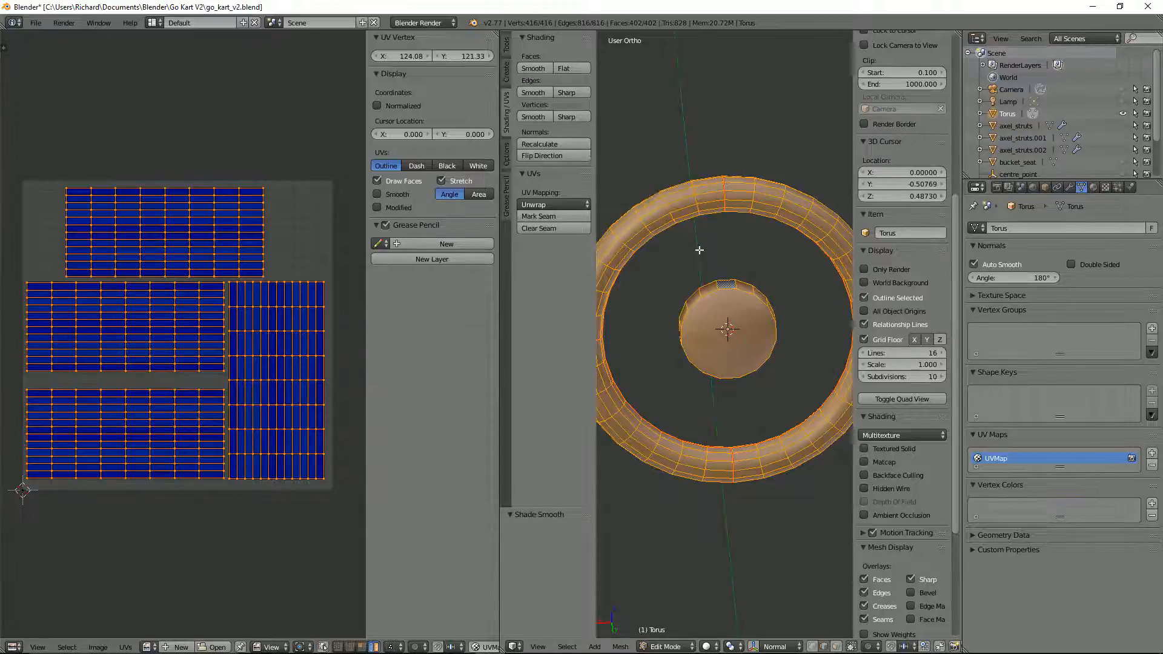
pyautogui.keyDown('alt'); pyautogui.rightClick(711, 292); pyautogui.keyUp('alt')
pyautogui.keyDown('alt'); pyautogui.keyDown('shift'); pyautogui.rightClick(708, 284); pyautogui.keyUp('shift'); pyautogui.keyUp('alt')
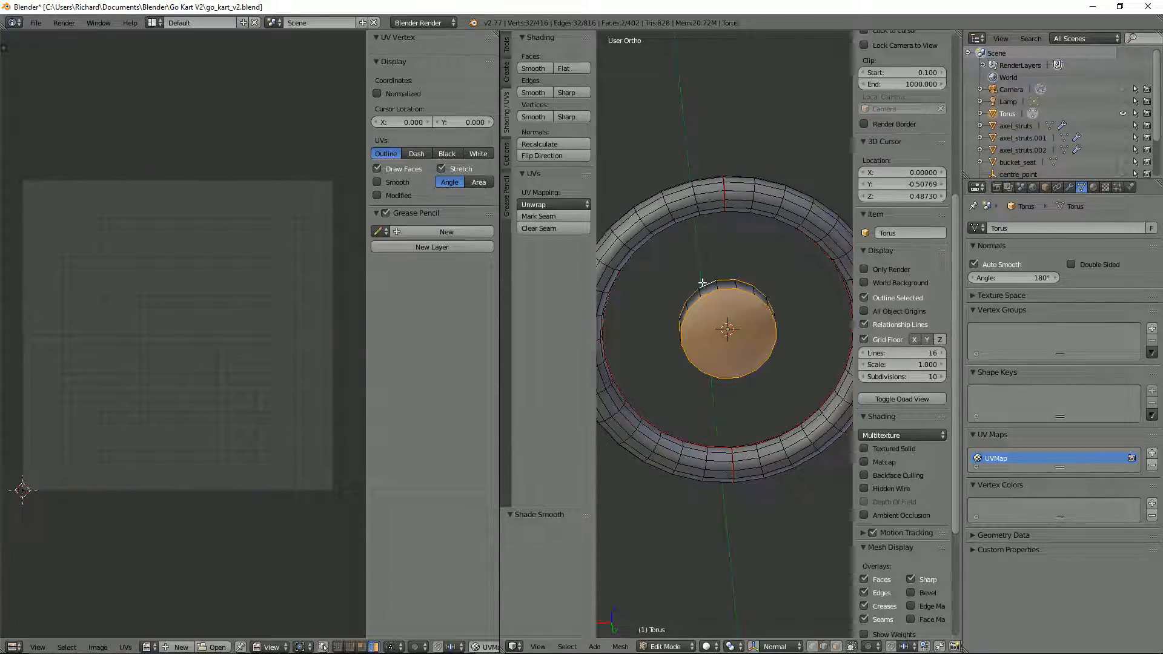
pyautogui.click(566, 93)
pyautogui.scroll(3, 774, 310)
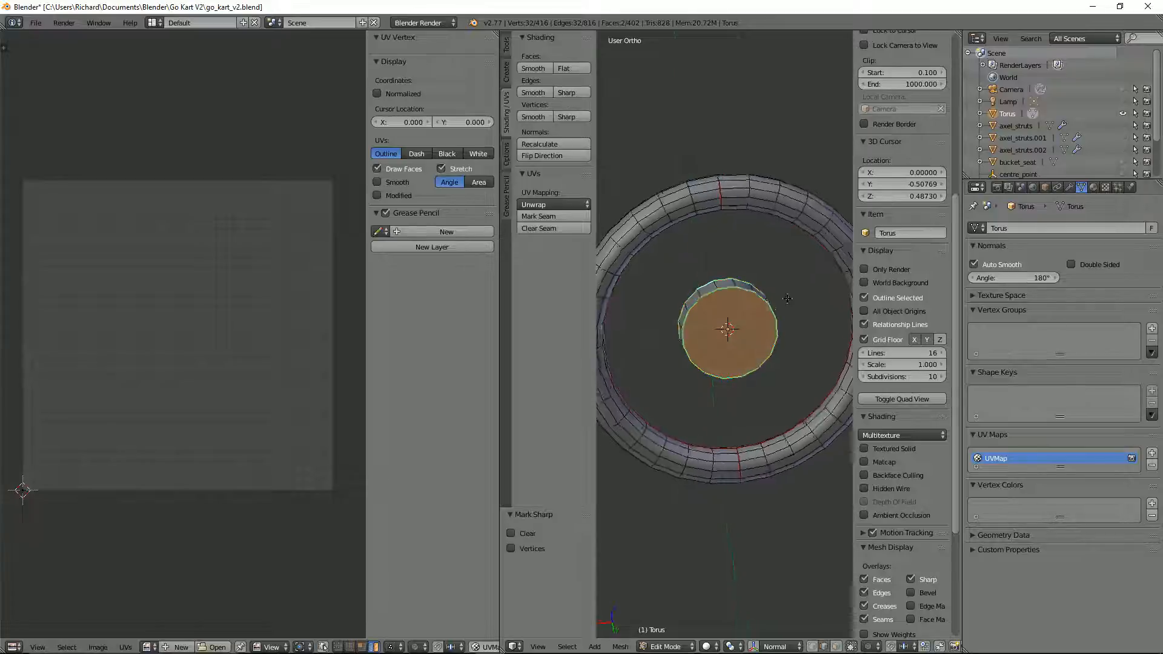
# Step: Extrude the hub's uppermost side face about 0.149 along its normal into the rim to form the upper spoke
pyautogui.hotkey('ctrl', 'Tab')
pyautogui.click(771, 346)
pyautogui.moveTo(757, 270); pyautogui.dragTo(748, 294, button='middle')
pyautogui.rightClick(730, 278)
pyautogui.press('KP_1')
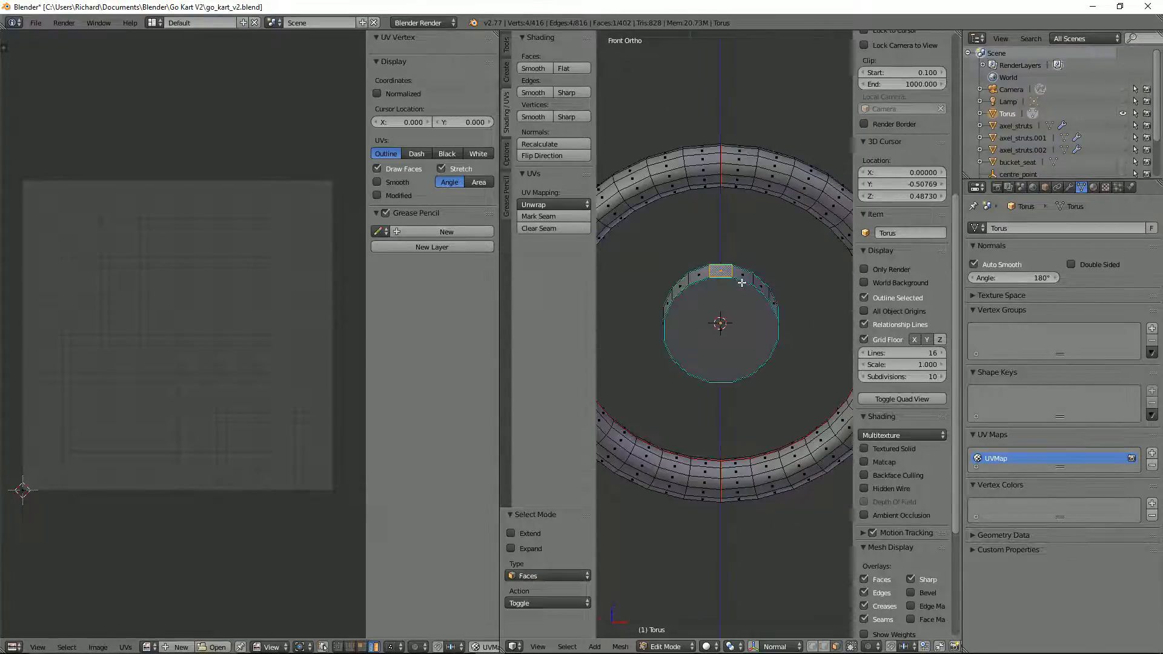
pyautogui.press('KP_3')
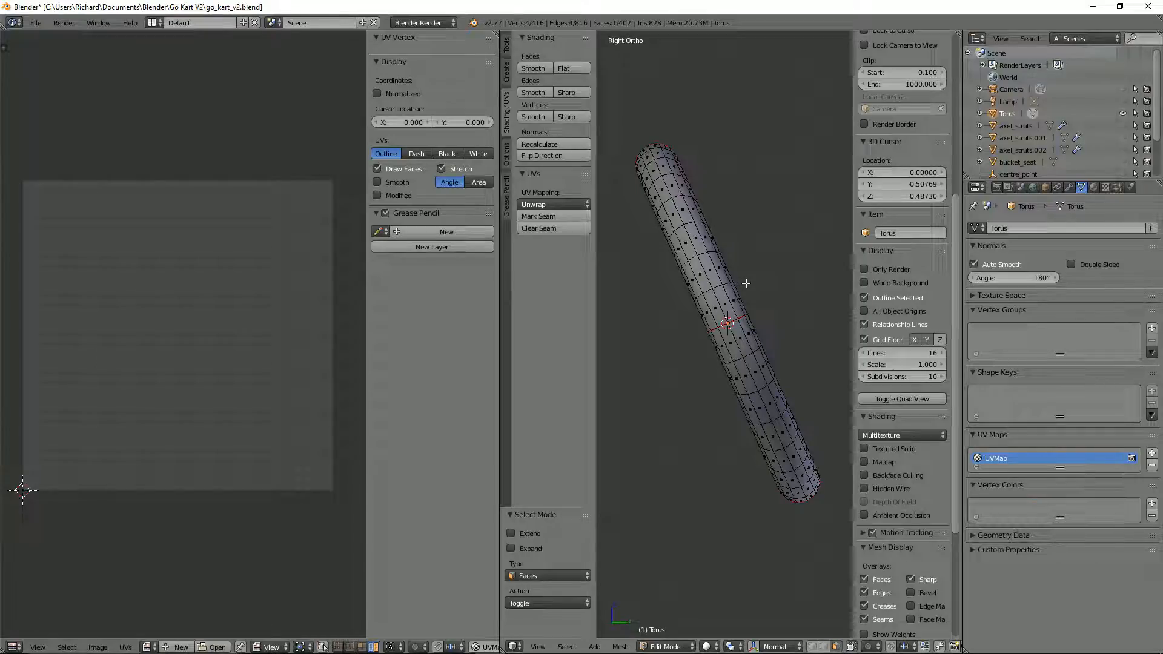
pyautogui.press('z')
pyautogui.hotkey('ctrl', 'r')
pyautogui.click(745, 283)
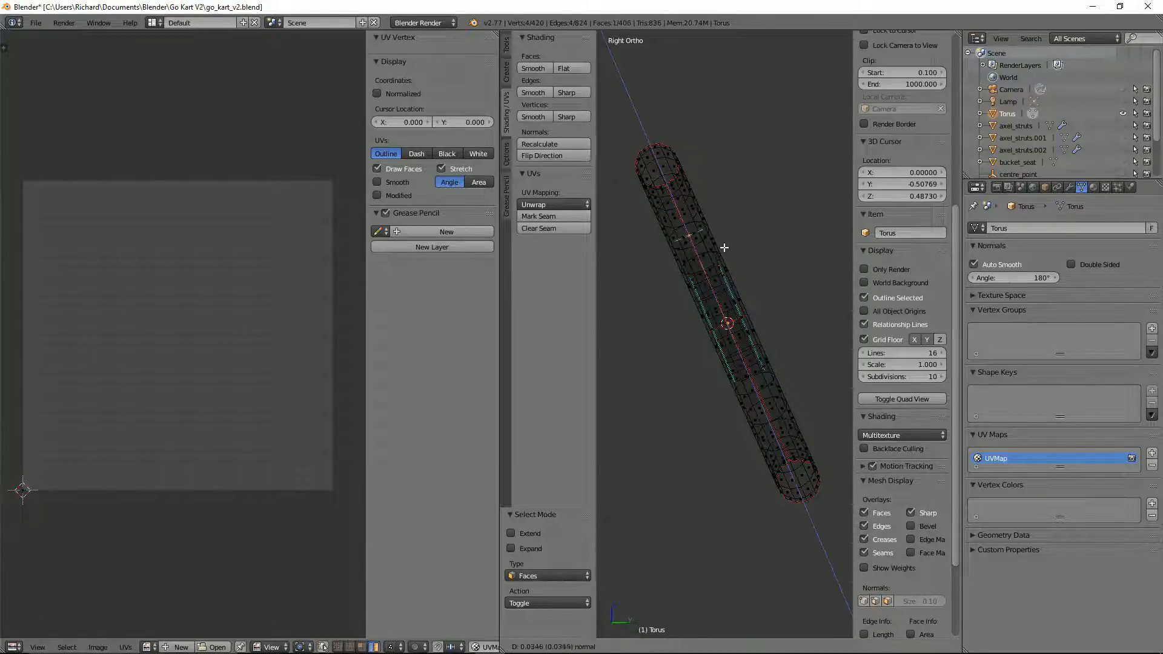
pyautogui.click(700, 188)
pyautogui.press('z')
# Step: Extrude the hub's lower-right side face 0.154 along its normal into the rim as the second spoke
pyautogui.moveTo(751, 283); pyautogui.dragTo(651, 380, button='middle')
pyautogui.press('e')
pyautogui.click(782, 414)
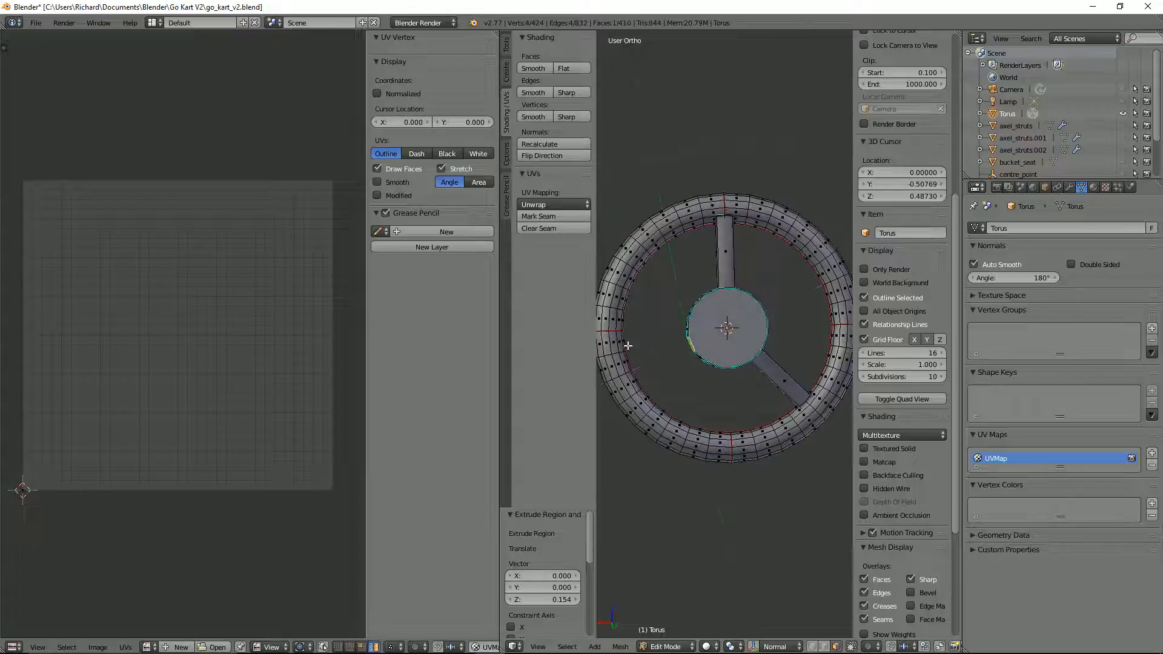
# Step: Extrude the hub's lower-left side face 0.152 along its normal into the rim as the third spoke
pyautogui.press('e')
pyautogui.rightClick(827, 369)
pyautogui.moveTo(924, 348); pyautogui.dragTo(903, 313, button='middle')
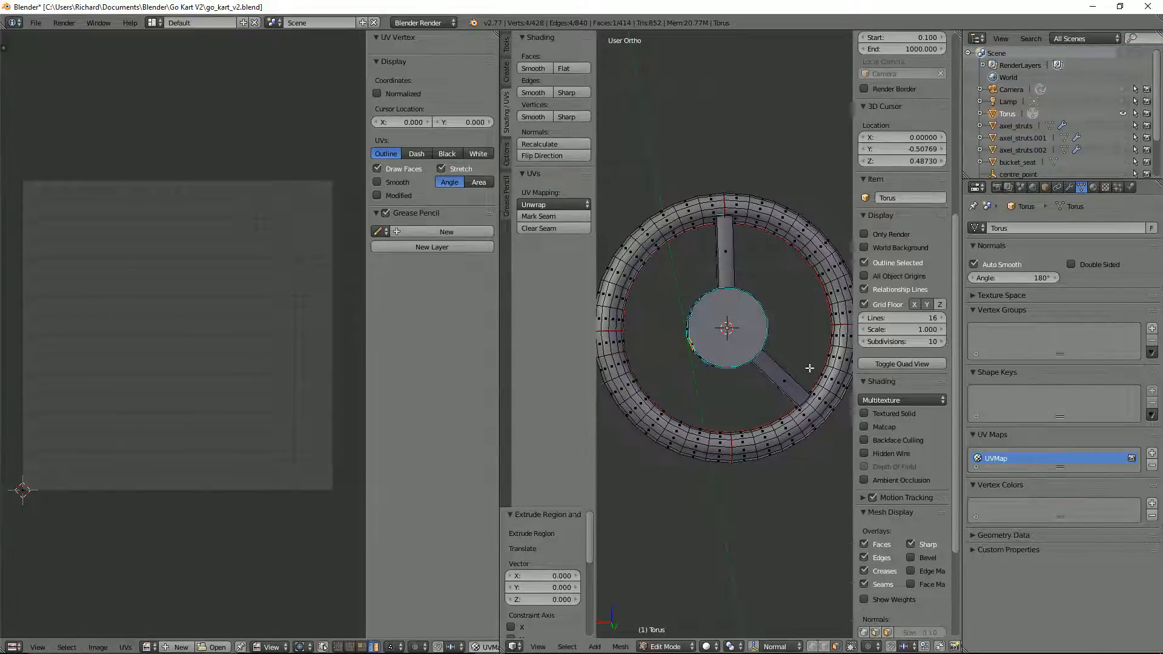
pyautogui.moveTo(810, 369); pyautogui.dragTo(693, 399, button='middle')
pyautogui.press('e')
pyautogui.click(639, 438)
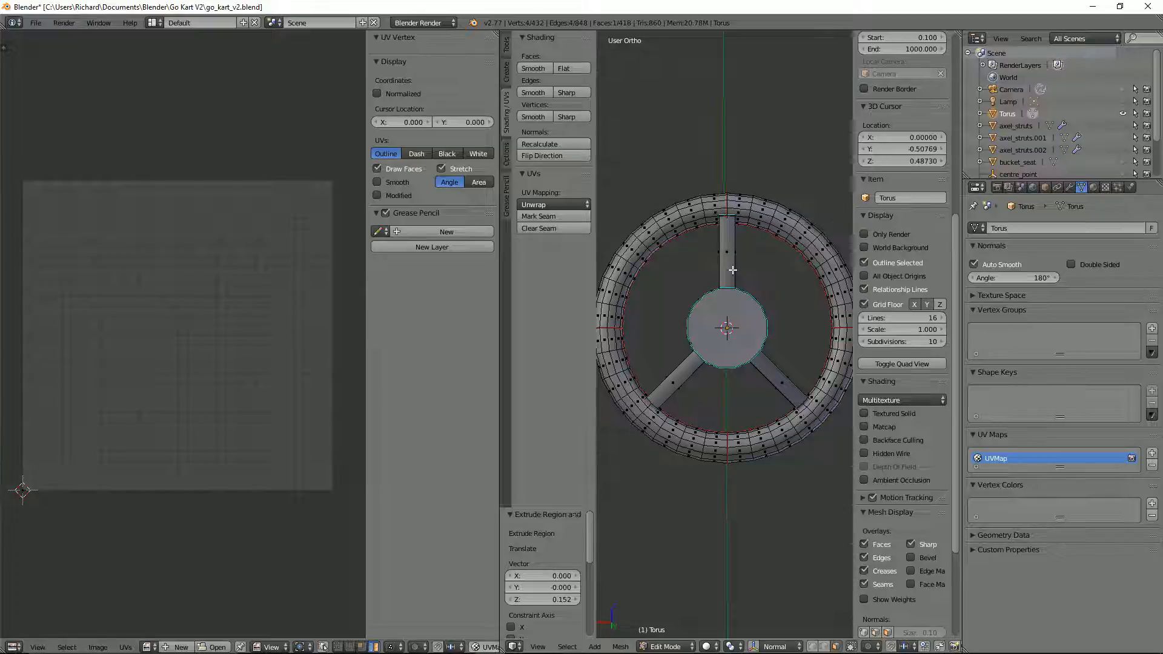
# Step: Select the whole linked hub with its three spokes and hide the rest of the mesh
pyautogui.moveTo(775, 314); pyautogui.dragTo(716, 267, button='middle')
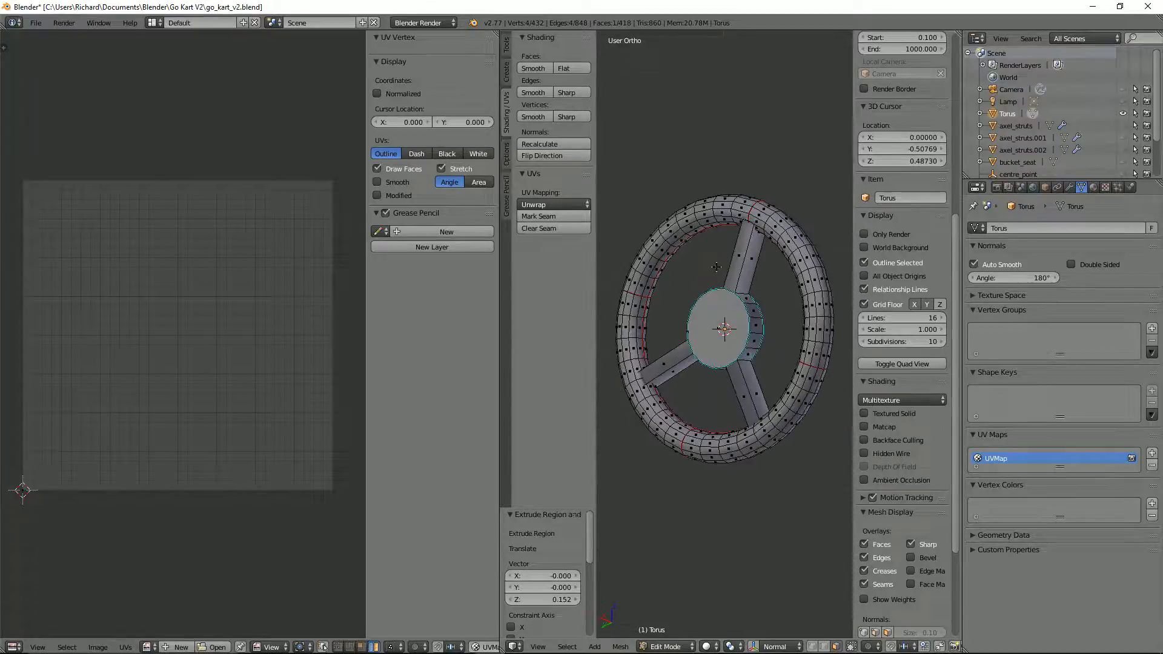
pyautogui.moveTo(784, 365)
pyautogui.mouseDown(button='middle')
pyautogui.moveTo(811, 388)
pyautogui.moveTo(774, 348)
pyautogui.mouseUp(button='middle')
pyautogui.scroll(2, 778, 341)
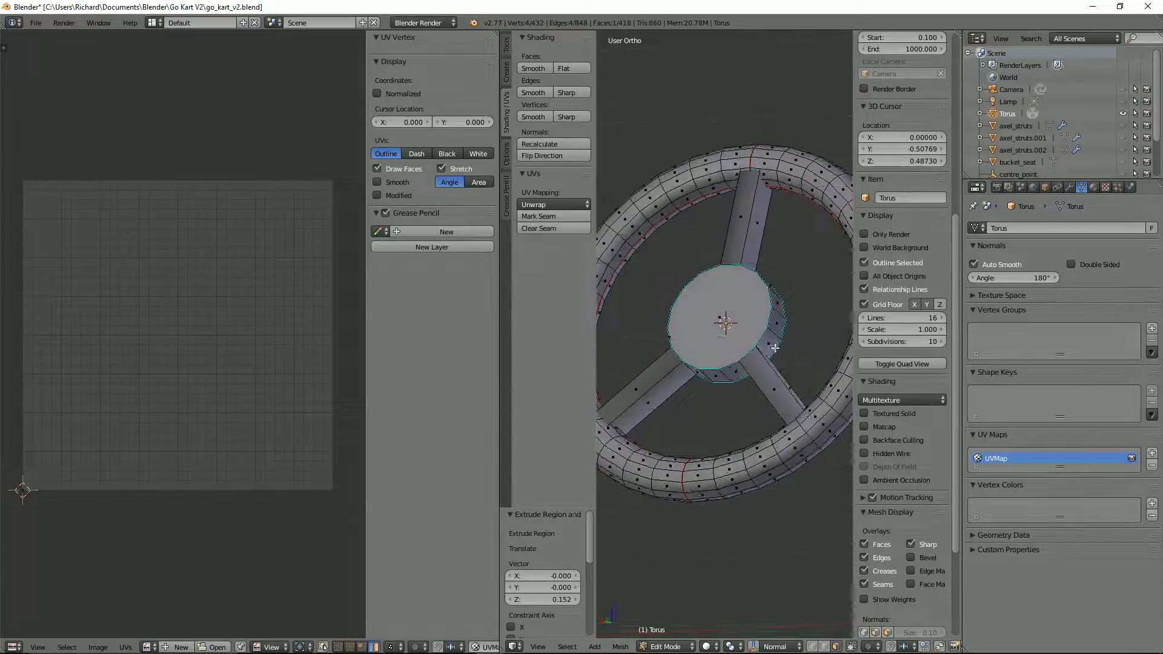
pyautogui.rightClick(736, 348)
pyautogui.press('l')
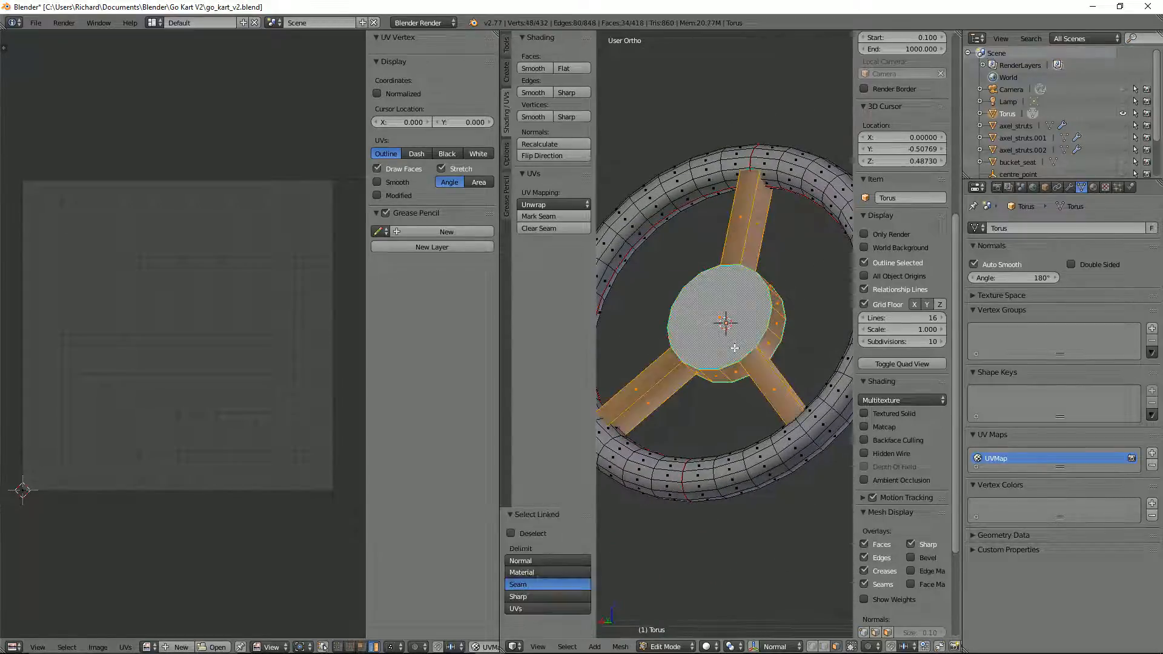
pyautogui.hotkey('shift', 'h')
# Step: Delete the end faces of all three spokes
pyautogui.moveTo(734, 347); pyautogui.dragTo(746, 310, button='middle')
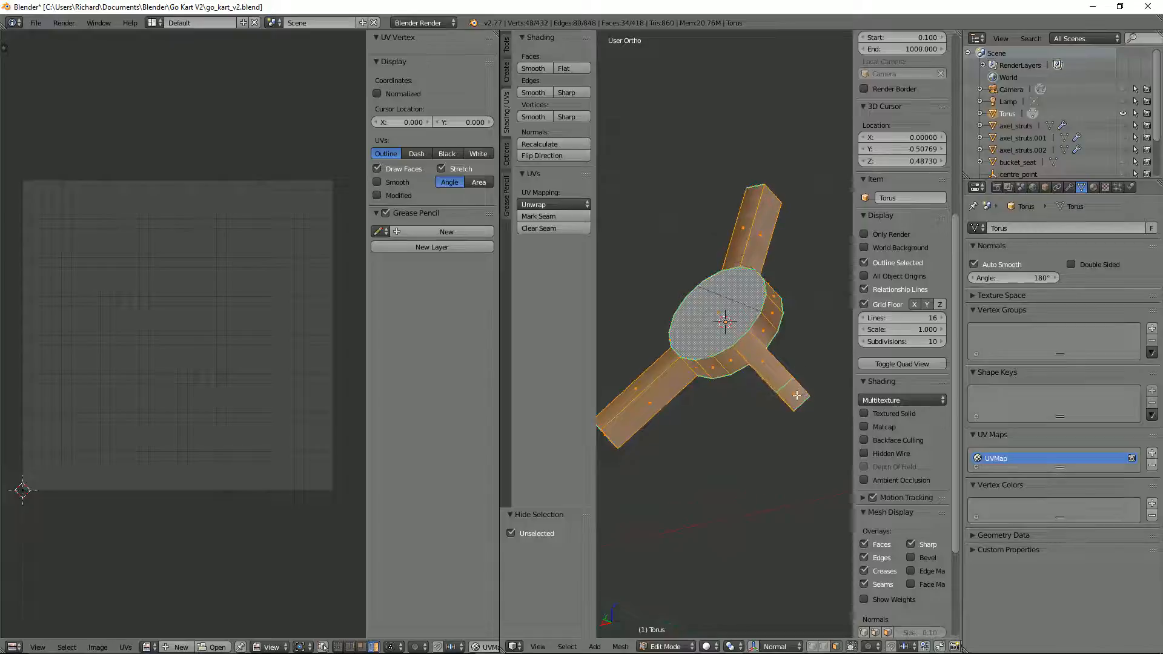
pyautogui.rightClick(798, 396)
pyautogui.moveTo(798, 396); pyautogui.dragTo(784, 454, button='middle')
pyautogui.keyDown('shift'); pyautogui.rightClick(772, 194); pyautogui.keyUp('shift')
pyautogui.moveTo(772, 194); pyautogui.dragTo(840, 279, button='middle')
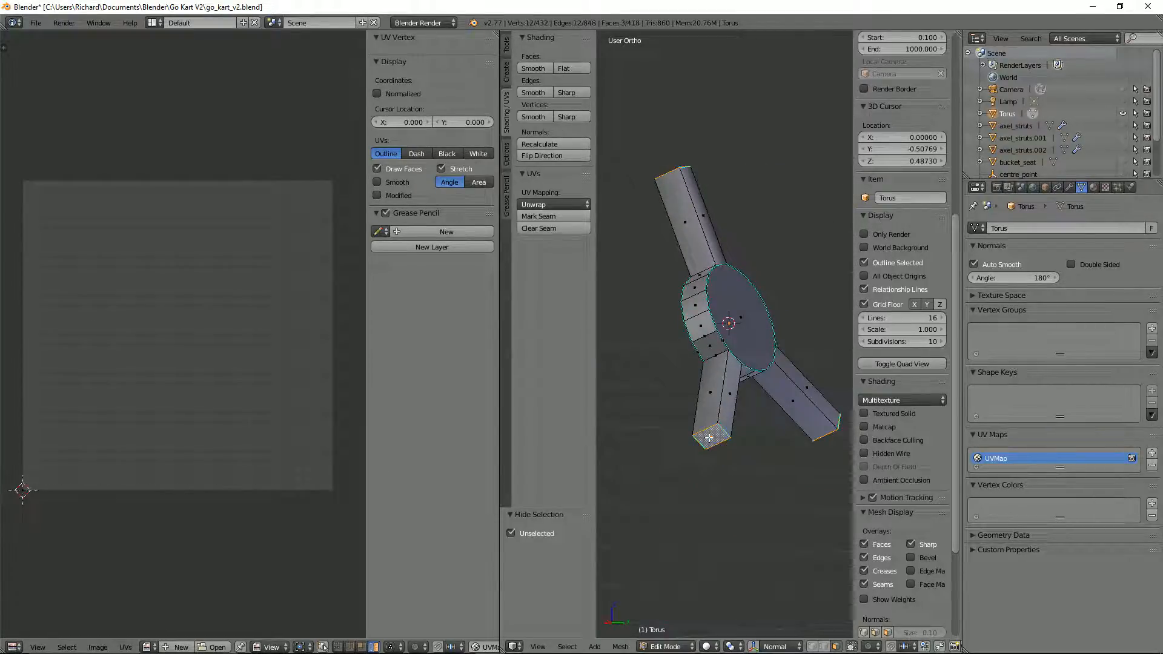
pyautogui.press('x')
pyautogui.click(672, 463)
# Step: Try to move the hub's side face beside the lower spoke
pyautogui.moveTo(672, 463); pyautogui.dragTo(794, 322, button='middle')
pyautogui.scroll(4, 743, 343)
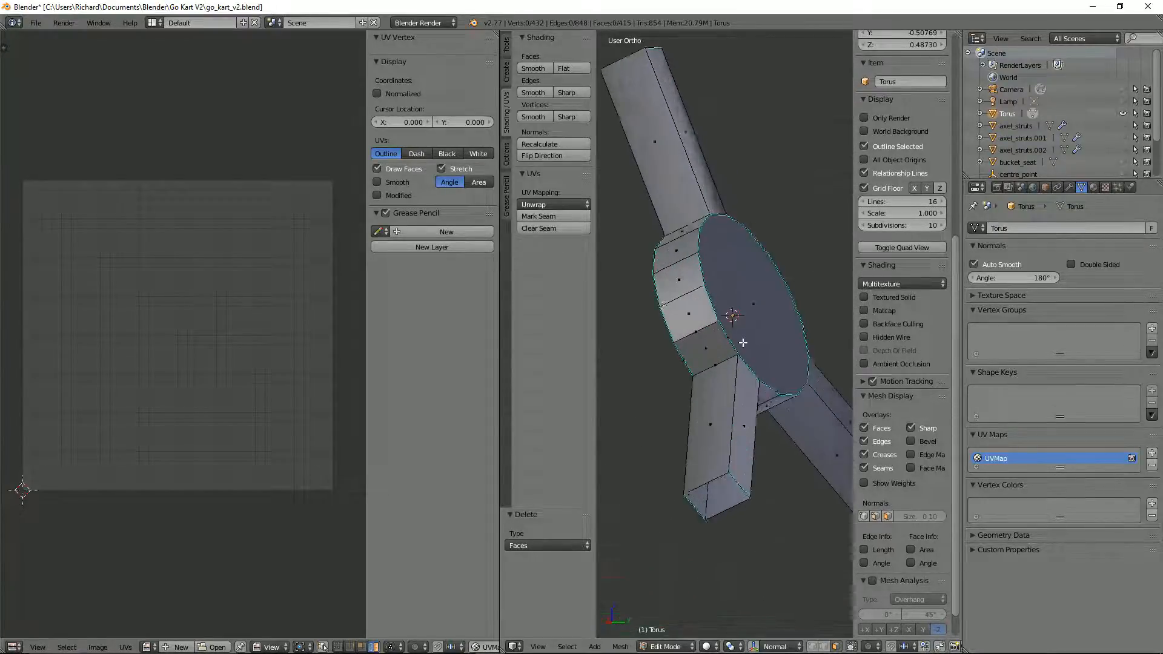
pyautogui.scroll(3, 743, 343)
pyautogui.rightClick(673, 338)
pyautogui.press('g')
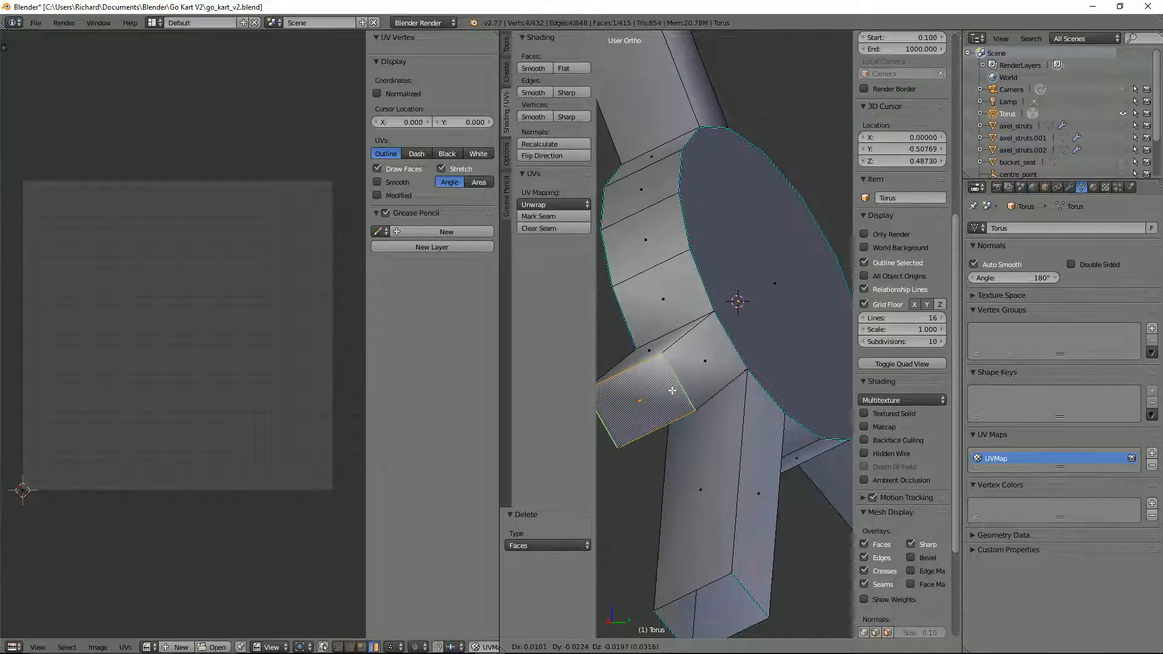
pyautogui.rightClick(682, 390)
pyautogui.press('g')
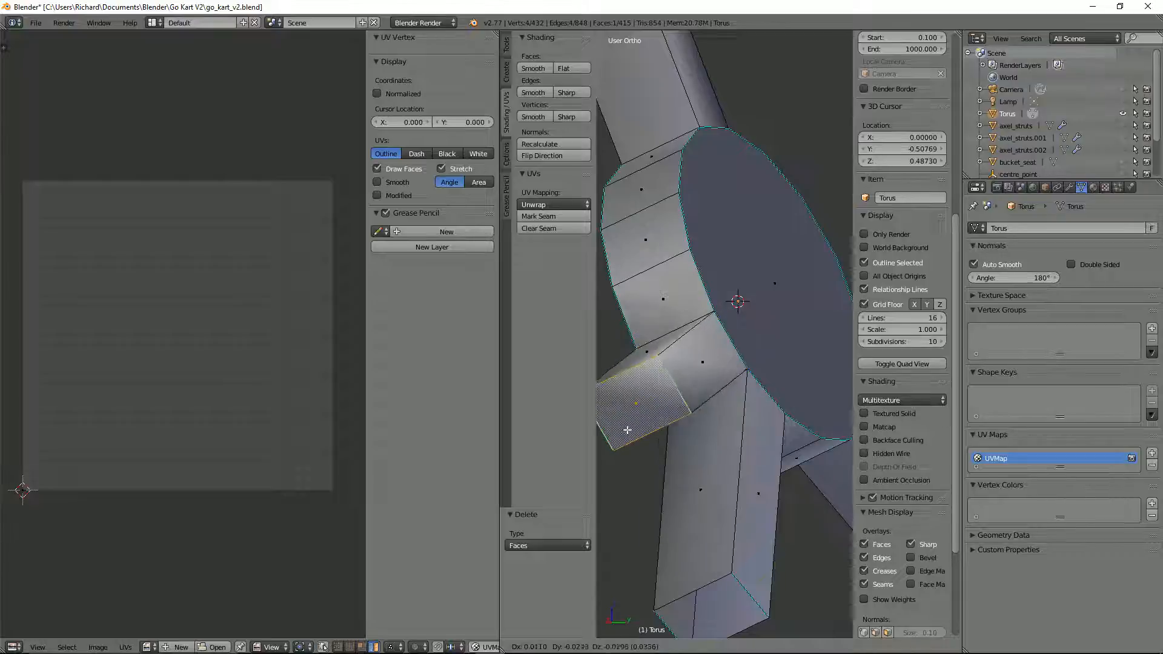
pyautogui.rightClick(635, 414)
# Step: Delete two adjacent side faces of the hub next to the lower spoke
pyautogui.scroll(-1, 673, 390)
pyautogui.moveTo(674, 389); pyautogui.dragTo(770, 367, button='middle')
pyautogui.press('x')
pyautogui.click(665, 404)
pyautogui.rightClick(734, 276)
pyautogui.press('x')
pyautogui.click(734, 278)
# Step: Delete the leftover edge crossing the opening in the hub's side wall
pyautogui.click(705, 343)
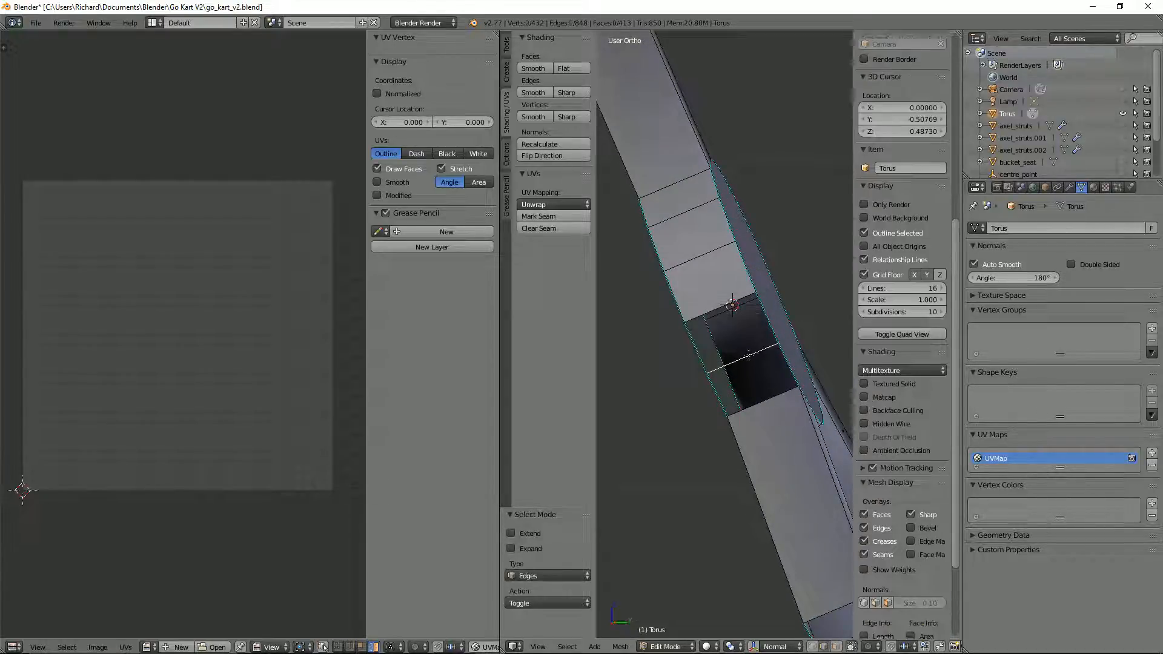
pyautogui.rightClick(760, 354)
pyautogui.press('x')
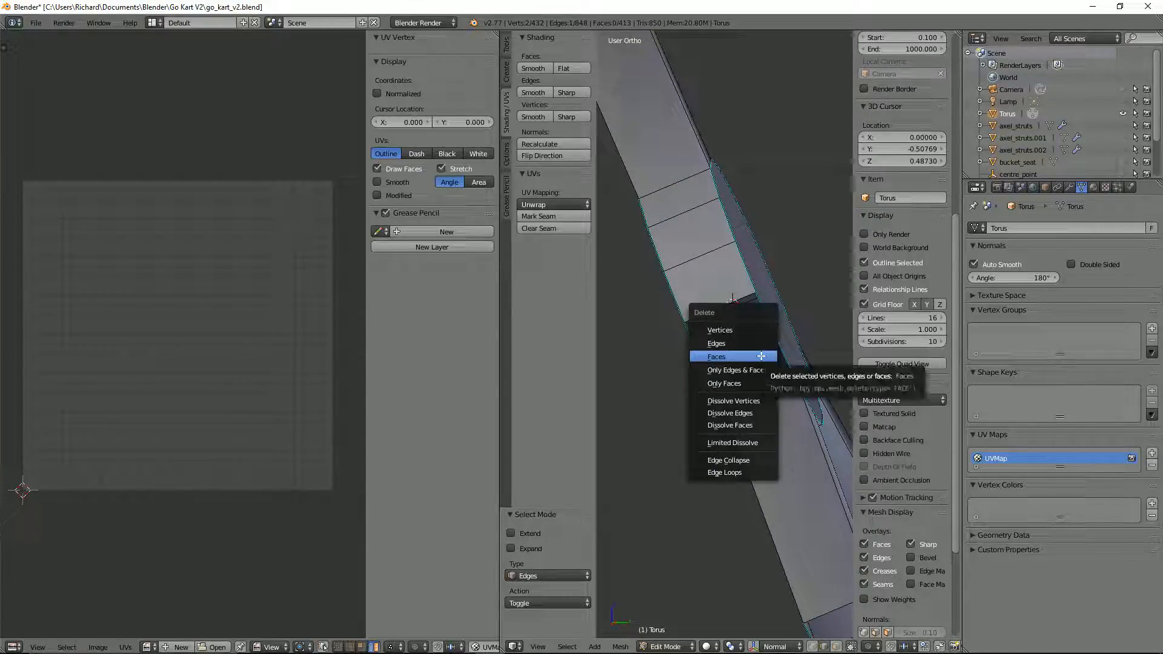
pyautogui.click(751, 344)
# Step: Try to move a hub edge beside the opening and select a spoke face to check its connection
pyautogui.moveTo(750, 344); pyautogui.dragTo(623, 296, button='middle')
pyautogui.rightClick(714, 302)
pyautogui.press('g')
pyautogui.rightClick(683, 305)
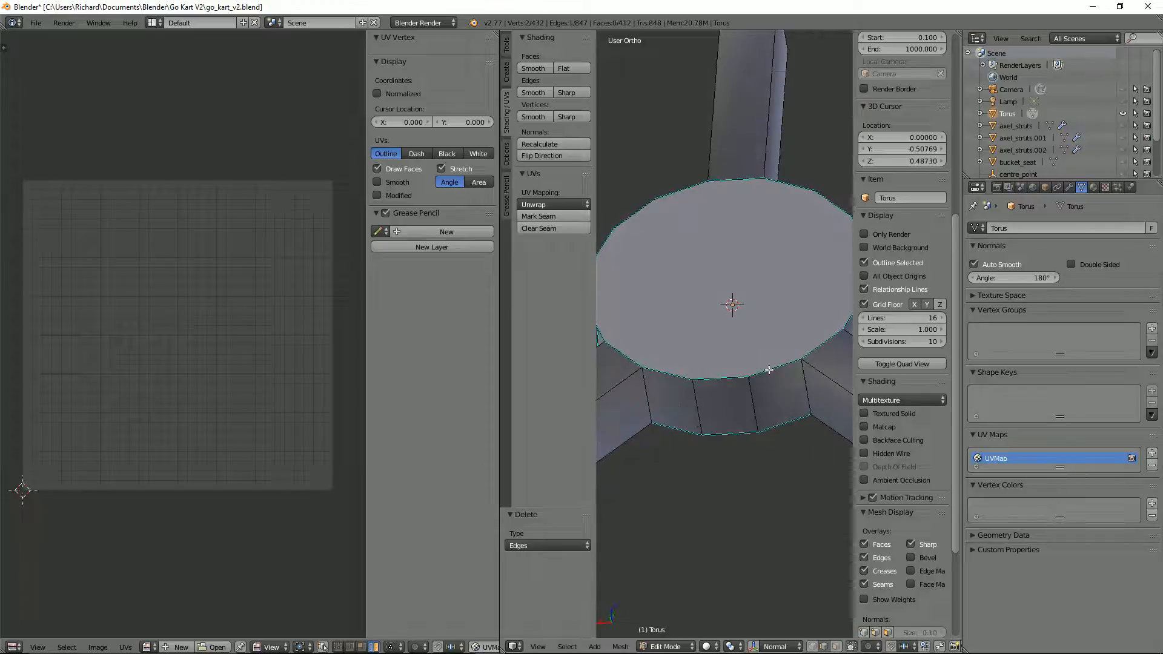
pyautogui.click(788, 402)
pyautogui.rightClick(786, 398)
pyautogui.moveTo(786, 399); pyautogui.dragTo(790, 369, button='middle')
pyautogui.hotkey('ctrl', 'Tab')
pyautogui.click(736, 345)
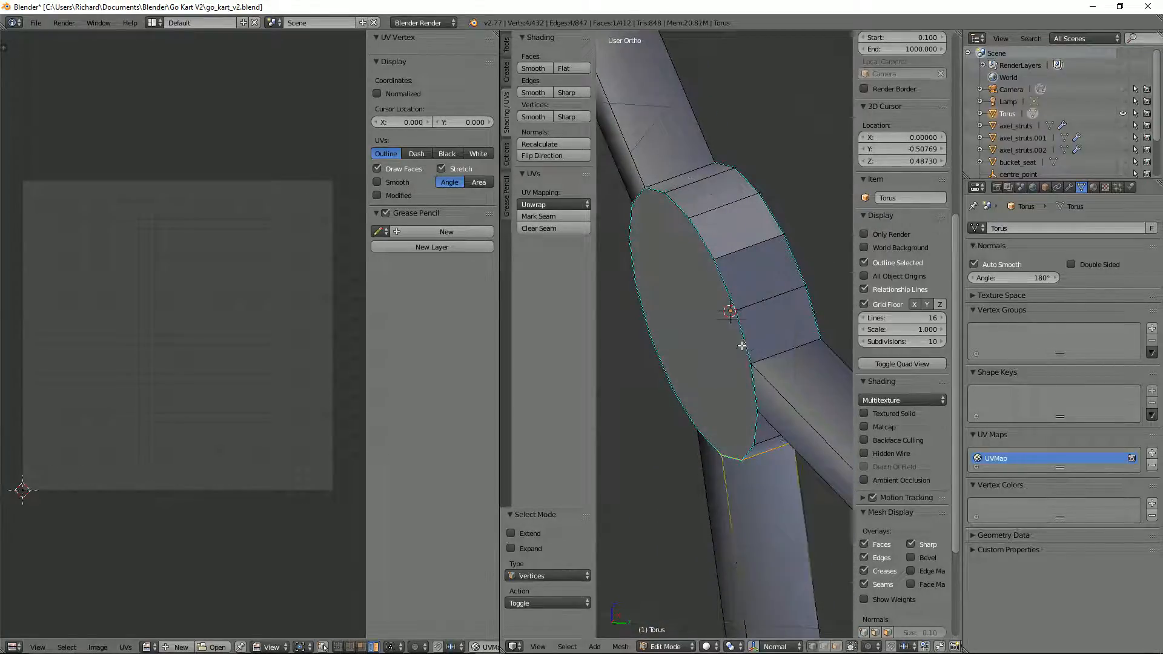
# Step: Fill the two open side segments of the hub with new faces between the opposite rim edges
pyautogui.moveTo(742, 345); pyautogui.dragTo(733, 330, button='middle')
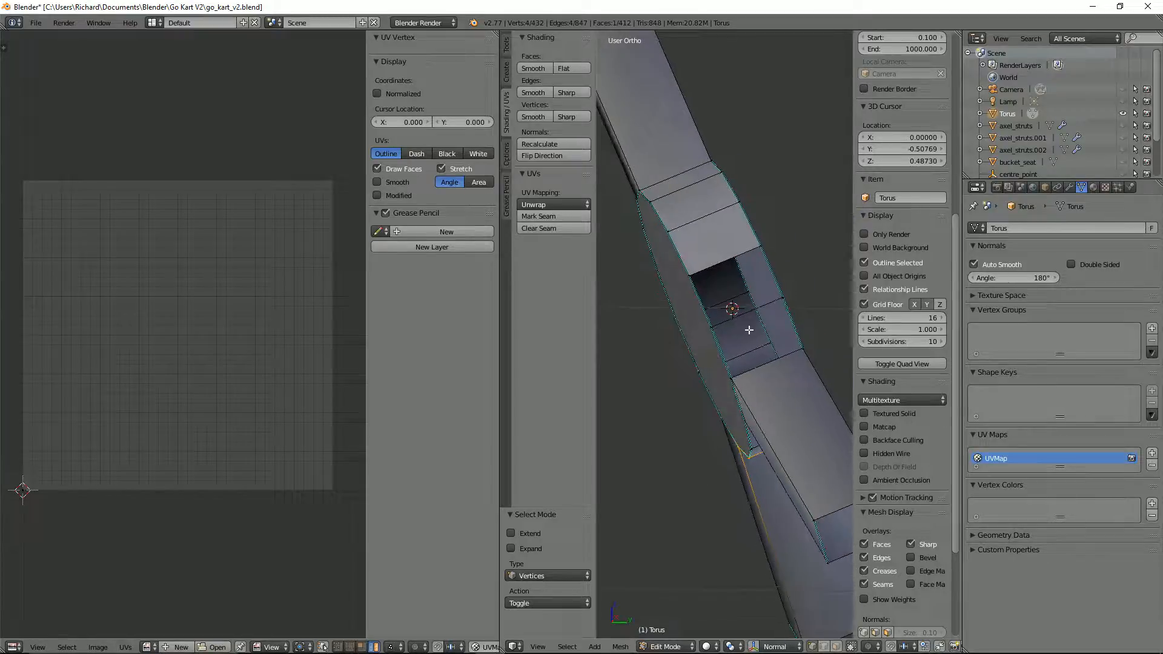
pyautogui.hotkey('ctrl', 'Tab')
pyautogui.click(737, 347)
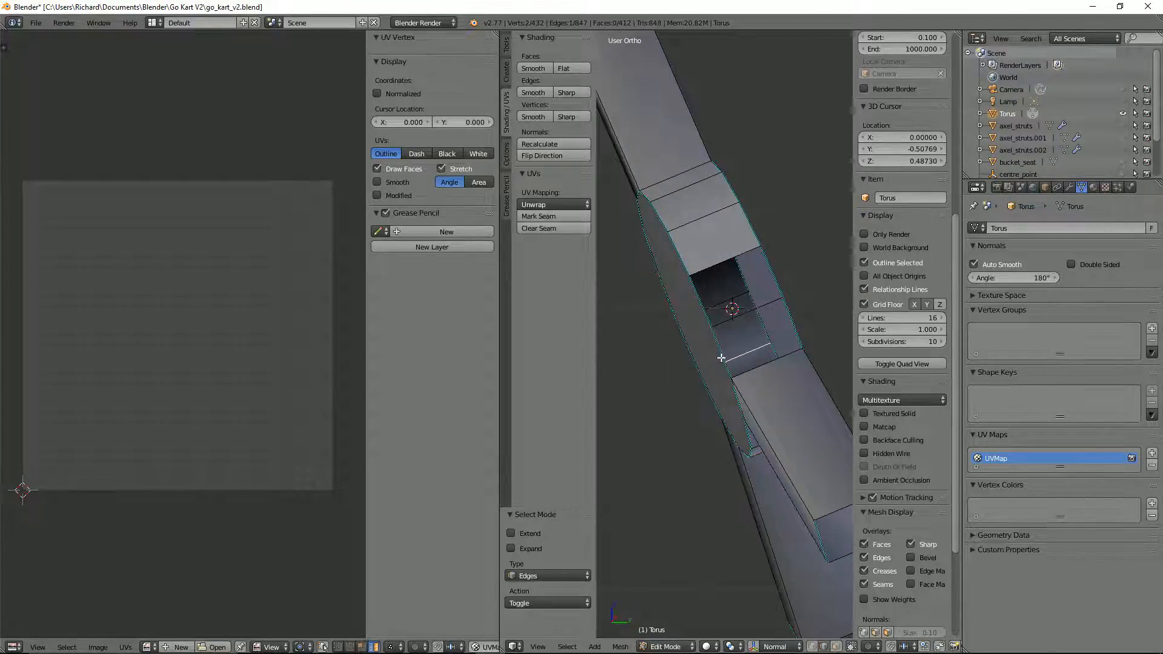
pyautogui.moveTo(729, 344); pyautogui.dragTo(766, 330, button='middle')
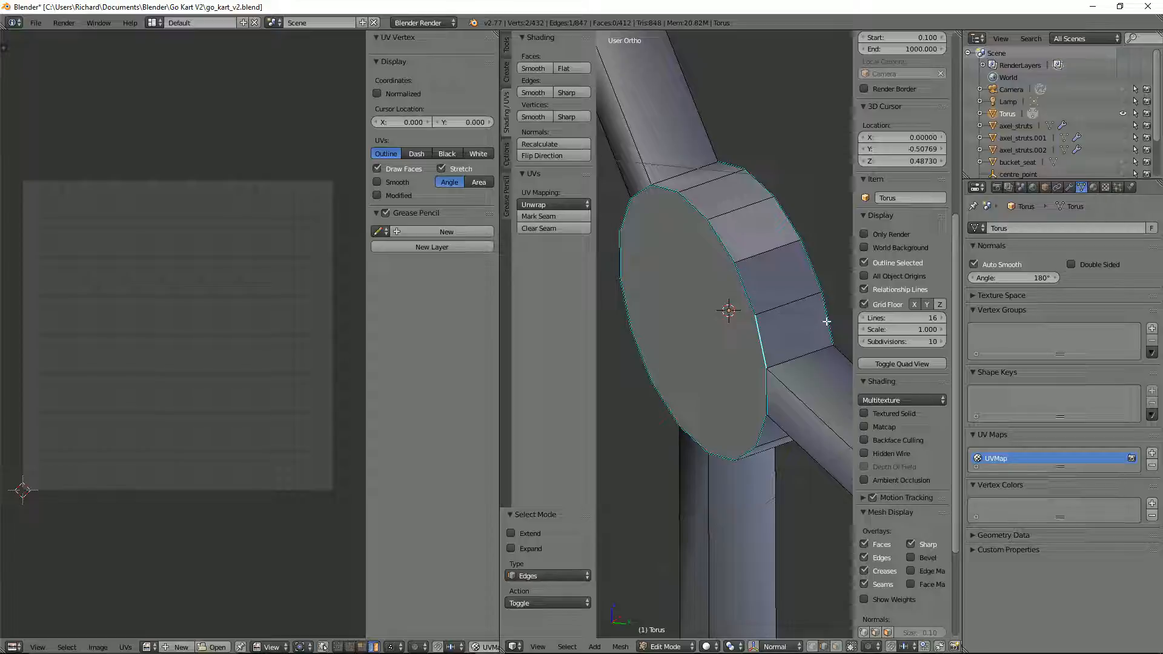
pyautogui.press('f')
pyautogui.rightClick(768, 288)
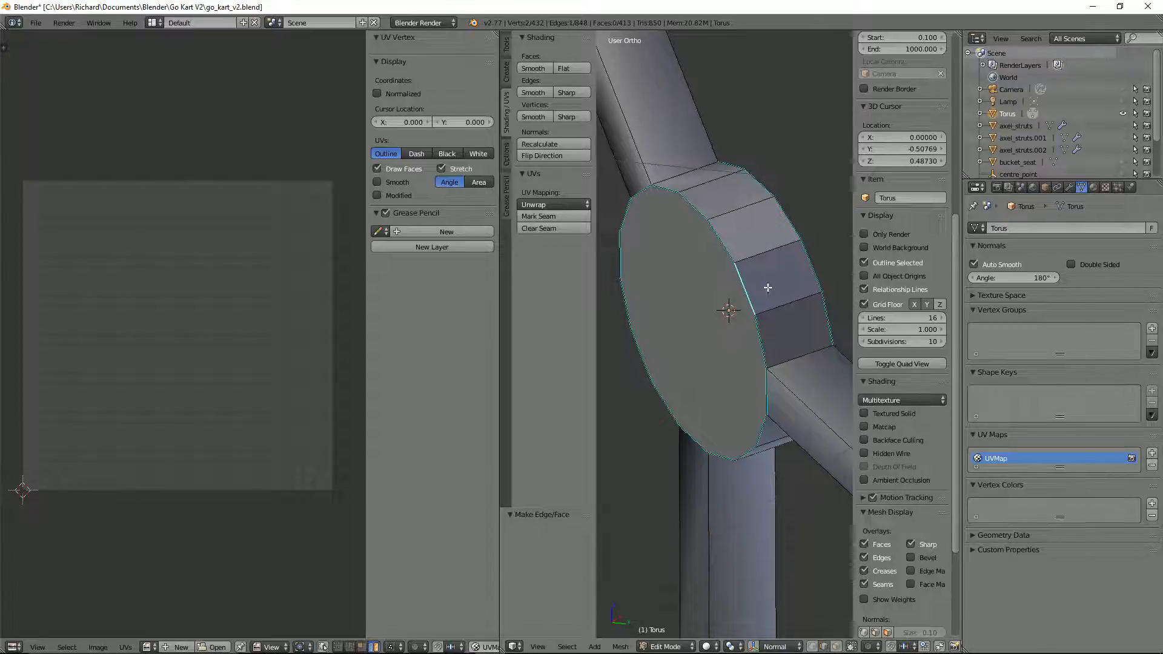
pyautogui.keyDown('shift'); pyautogui.rightClick(812, 267); pyautogui.keyUp('shift')
pyautogui.press('f')
pyautogui.hotkey('ctrl', 'Tab')
pyautogui.click(751, 297)
pyautogui.moveTo(751, 298); pyautogui.dragTo(748, 287, button='middle')
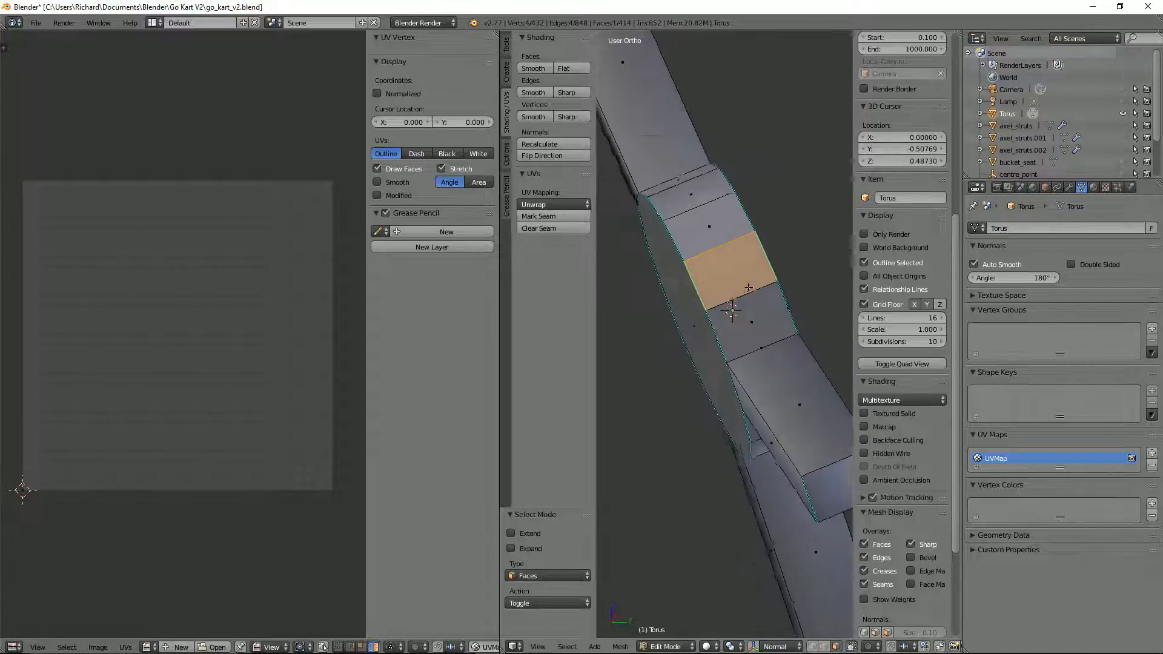
# Step: Examine the filled hub side faces and the edges where they meet the lower spoke
pyautogui.moveTo(742, 327); pyautogui.dragTo(711, 363, button='middle')
pyautogui.scroll(1, 714, 362)
pyautogui.scroll(-2, 698, 365)
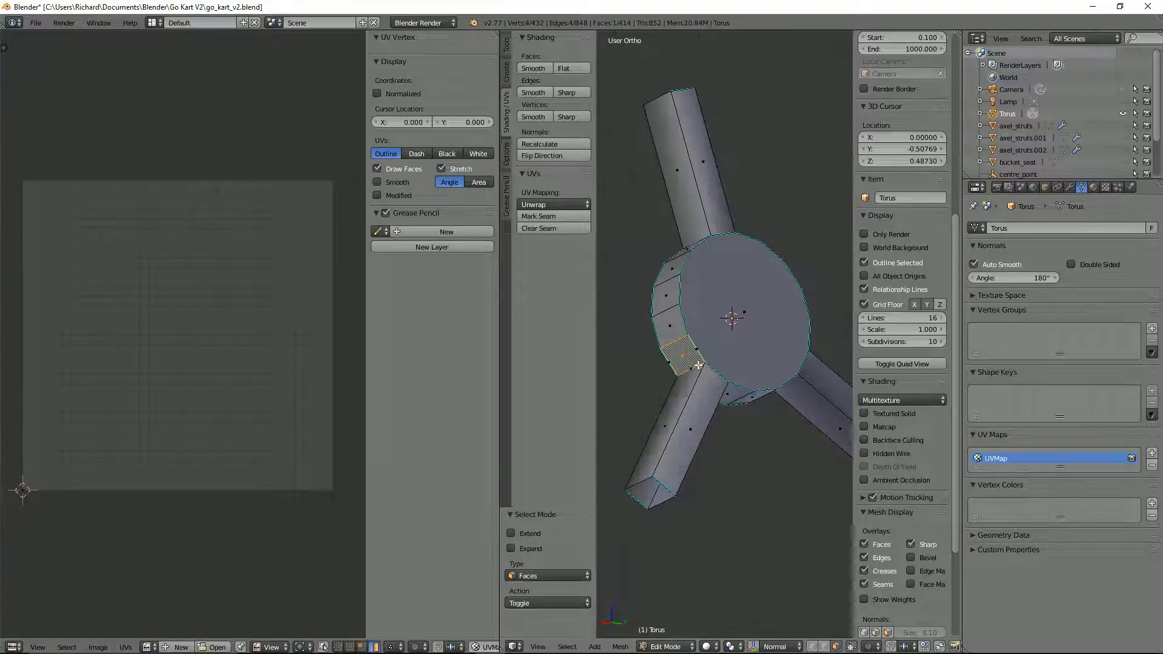
pyautogui.hotkey('ctrl', 'Tab')
pyautogui.click(694, 387)
pyautogui.rightClick(689, 392)
pyautogui.keyDown('shift'); pyautogui.rightClick(696, 342); pyautogui.keyUp('shift')
pyautogui.scroll(2, 704, 339)
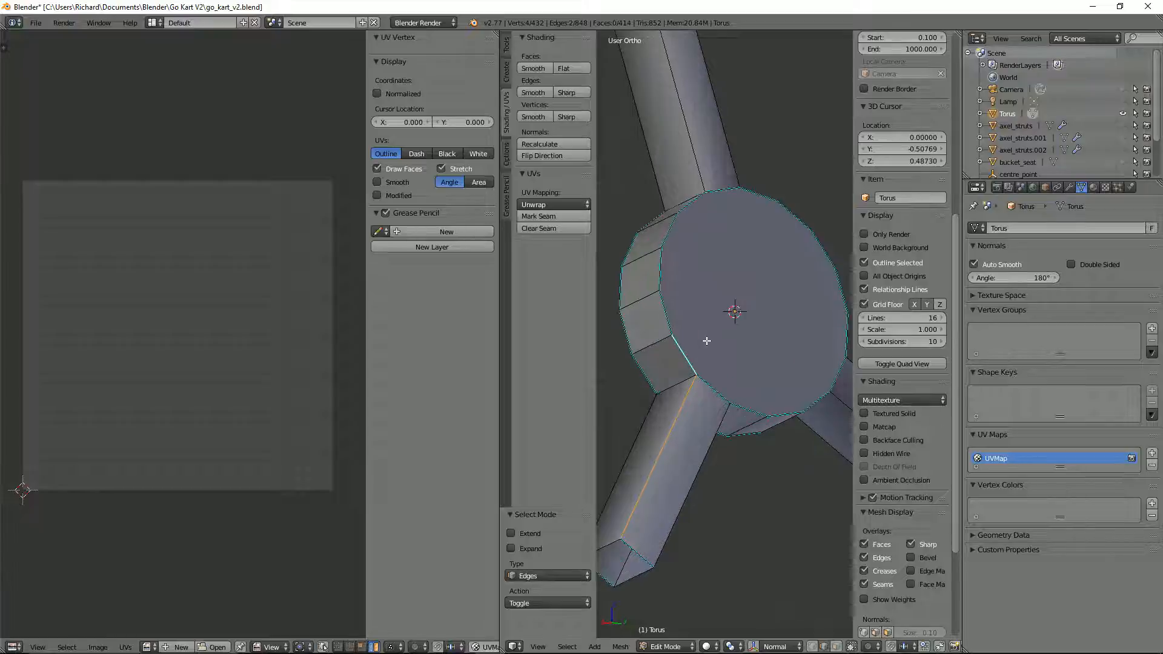
pyautogui.moveTo(706, 337); pyautogui.dragTo(703, 364, button='middle')
pyautogui.scroll(2, 690, 357)
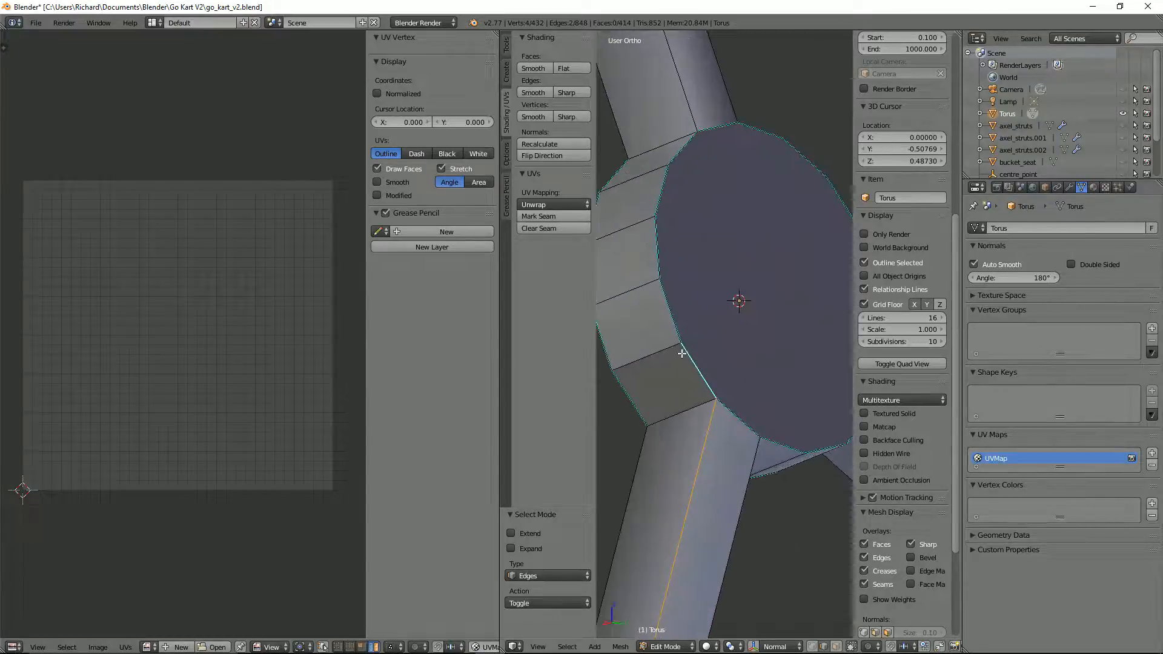
# Step: Delete the two adjacent hub side faces directly above the lower spoke
pyautogui.hotkey('ctrl', 'Tab')
pyautogui.click(624, 366)
pyautogui.rightClick(672, 375)
pyautogui.keyDown('shift'); pyautogui.rightClick(645, 321); pyautogui.keyUp('shift')
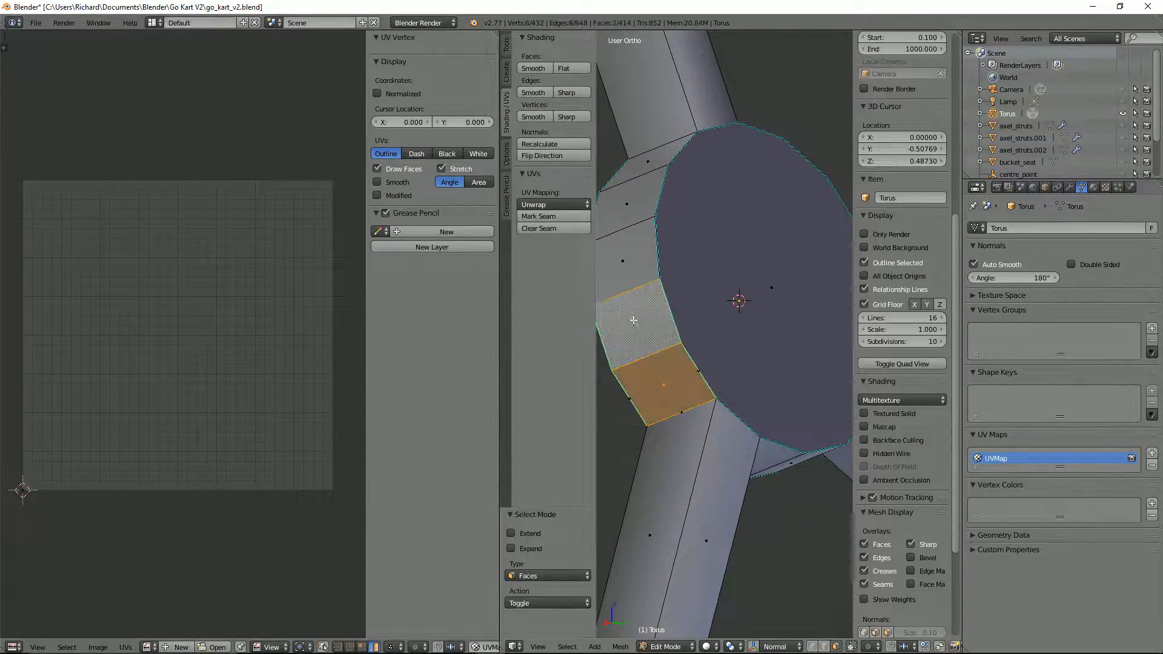
pyautogui.press('x')
pyautogui.click(635, 338)
# Step: Delete both round cap faces of the hub
pyautogui.moveTo(679, 357); pyautogui.dragTo(709, 378, button='middle')
pyautogui.hotkey('ctrl', 'Tab')
pyautogui.click(710, 379)
pyautogui.hotkey('ctrl', 'Tab')
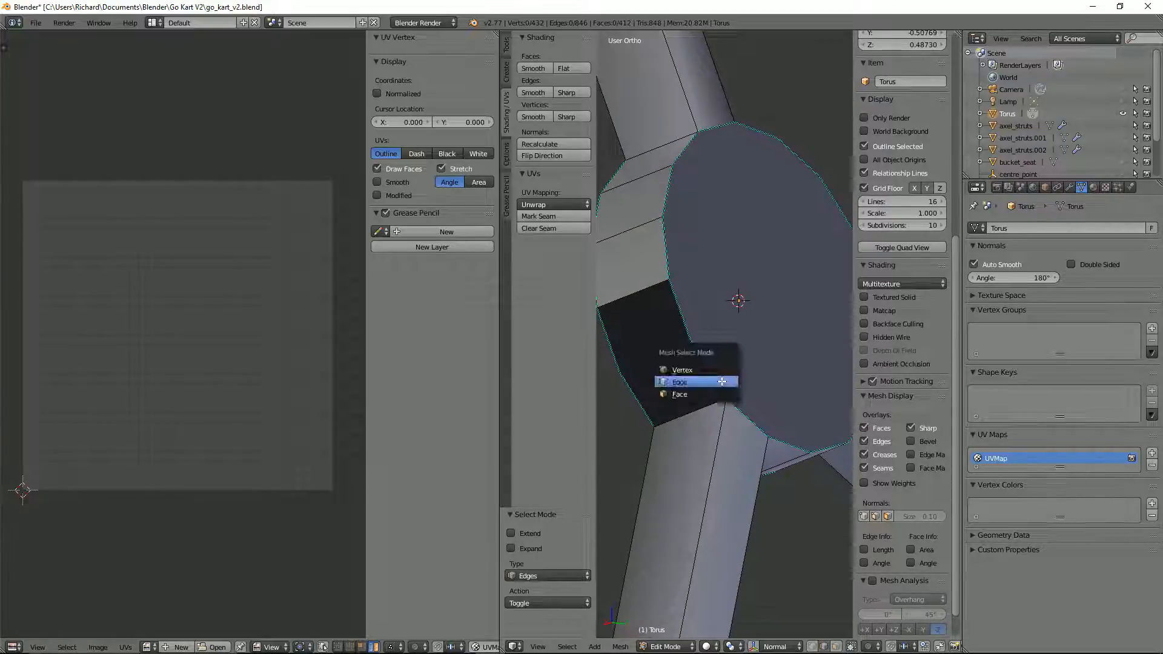
pyautogui.click(710, 380)
pyautogui.rightClick(712, 372)
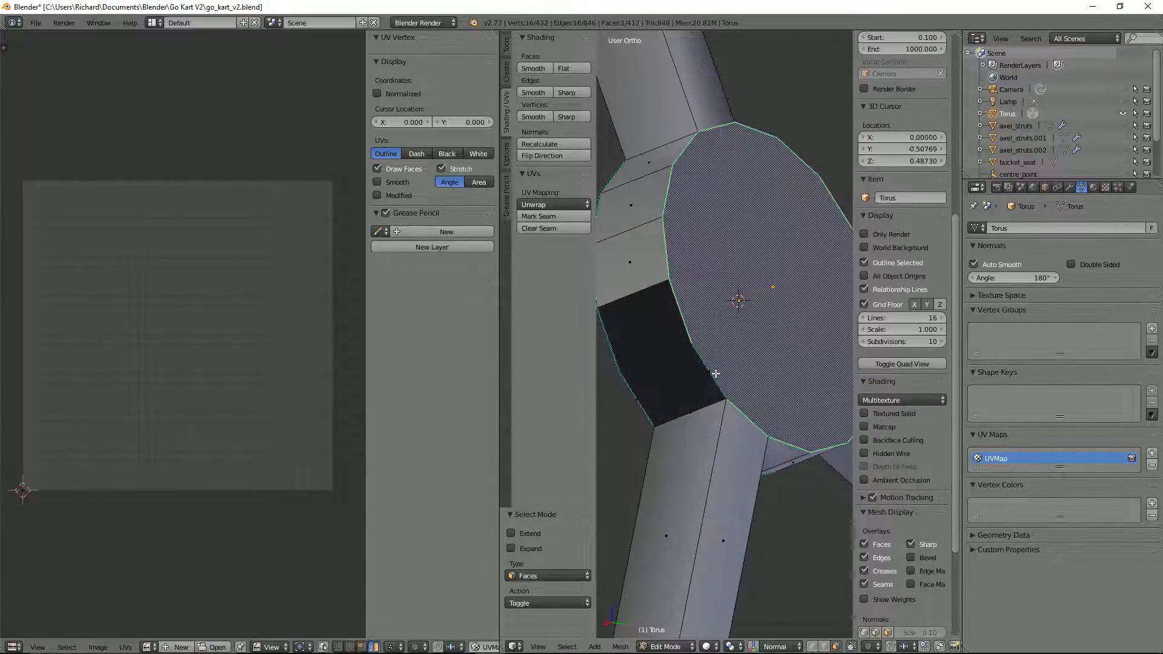
pyautogui.press('x')
pyautogui.click(716, 374)
pyautogui.moveTo(724, 391); pyautogui.dragTo(735, 367, button='middle')
pyautogui.rightClick(716, 405)
pyautogui.press('x')
pyautogui.click(738, 396)
pyautogui.rightClick(789, 387)
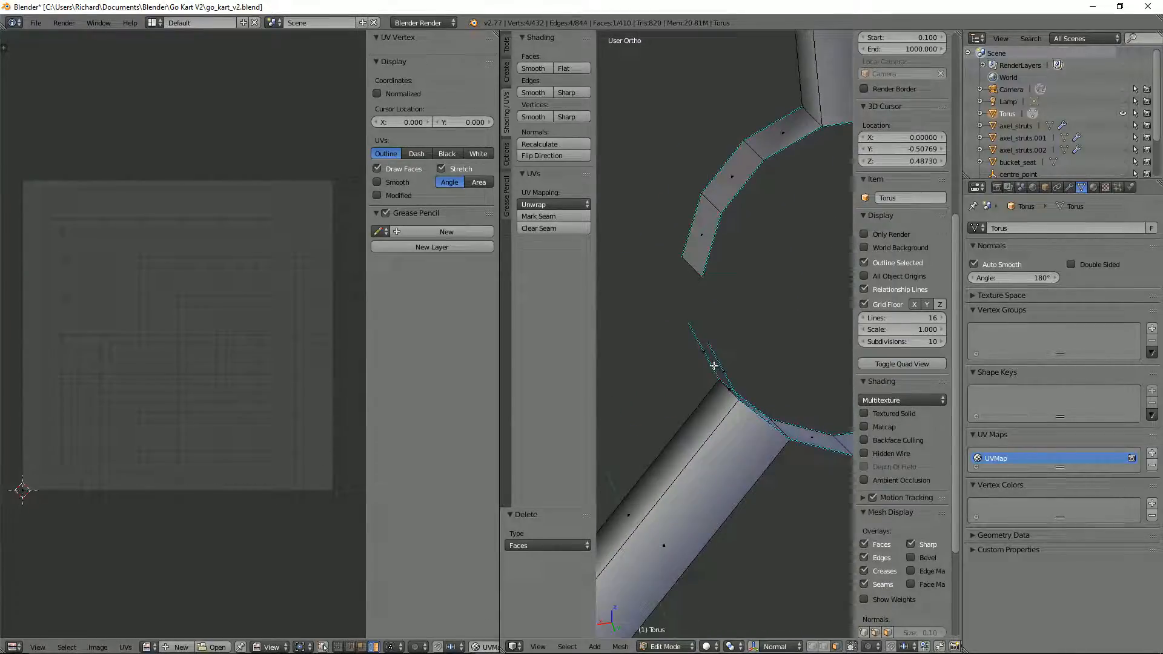
pyautogui.moveTo(671, 313); pyautogui.dragTo(754, 377)
pyautogui.press('x')
pyautogui.moveTo(721, 276); pyautogui.dragTo(775, 303, button='middle')
# Step: Fill the gap in the hub's side wall from the two loose rim edges beside the lower spoke
pyautogui.hotkey('ctrl', 'Tab')
pyautogui.click(742, 301)
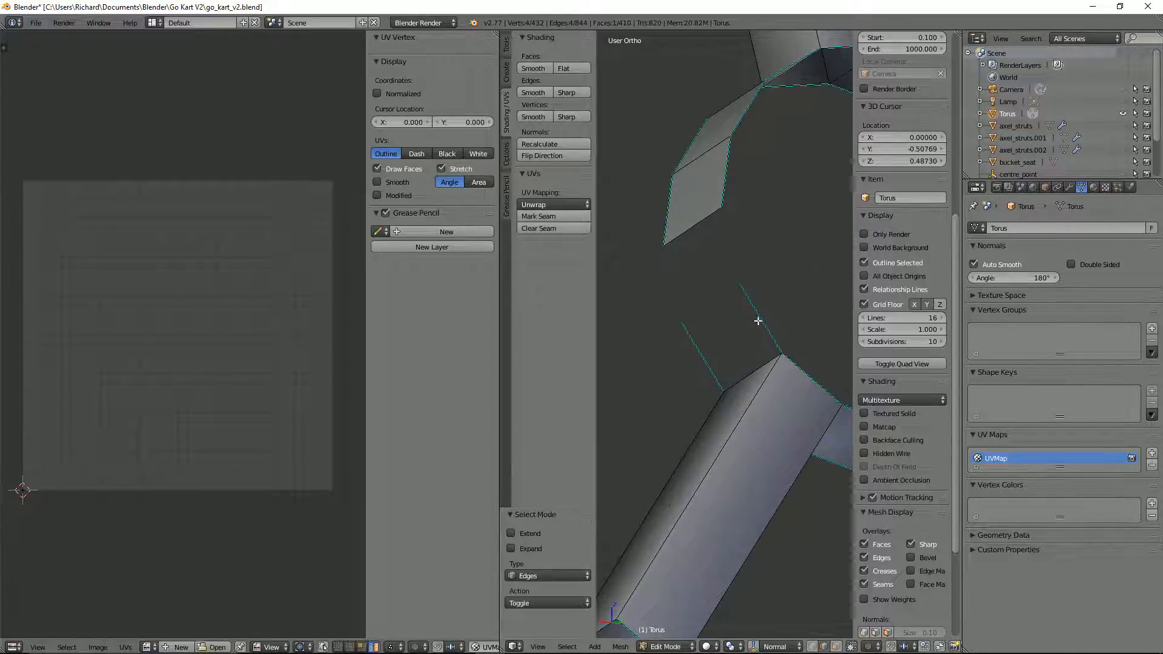
pyautogui.click(764, 325)
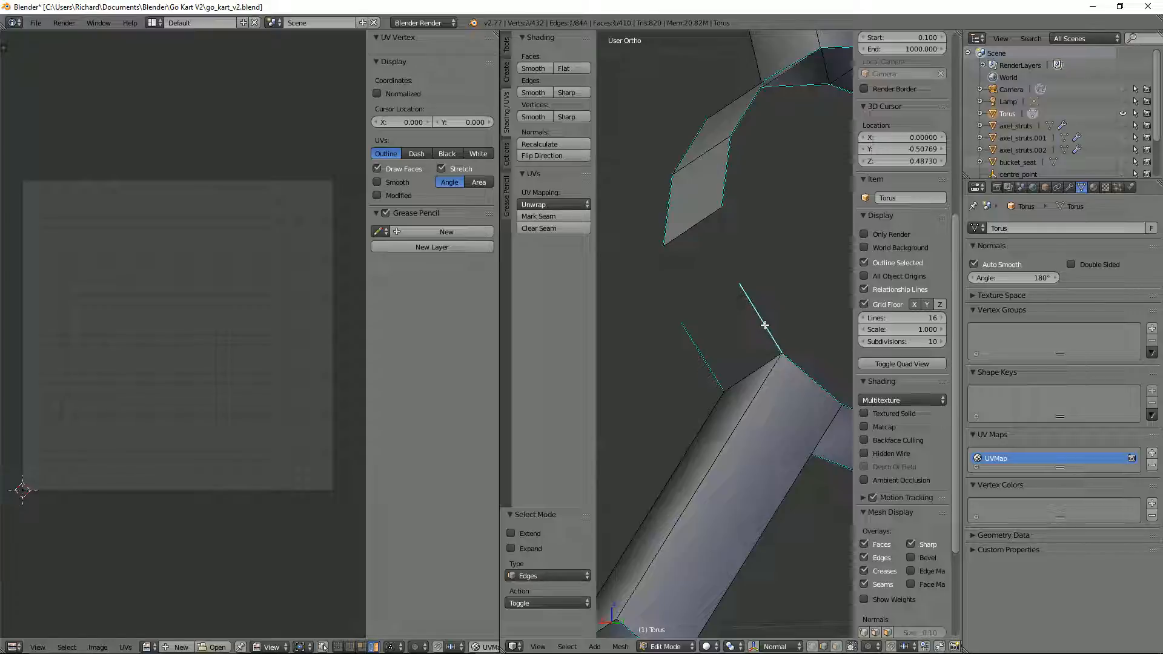
pyautogui.scroll(-6, 700, 348)
pyautogui.keyDown('shift'); pyautogui.rightClick(687, 355); pyautogui.keyUp('shift')
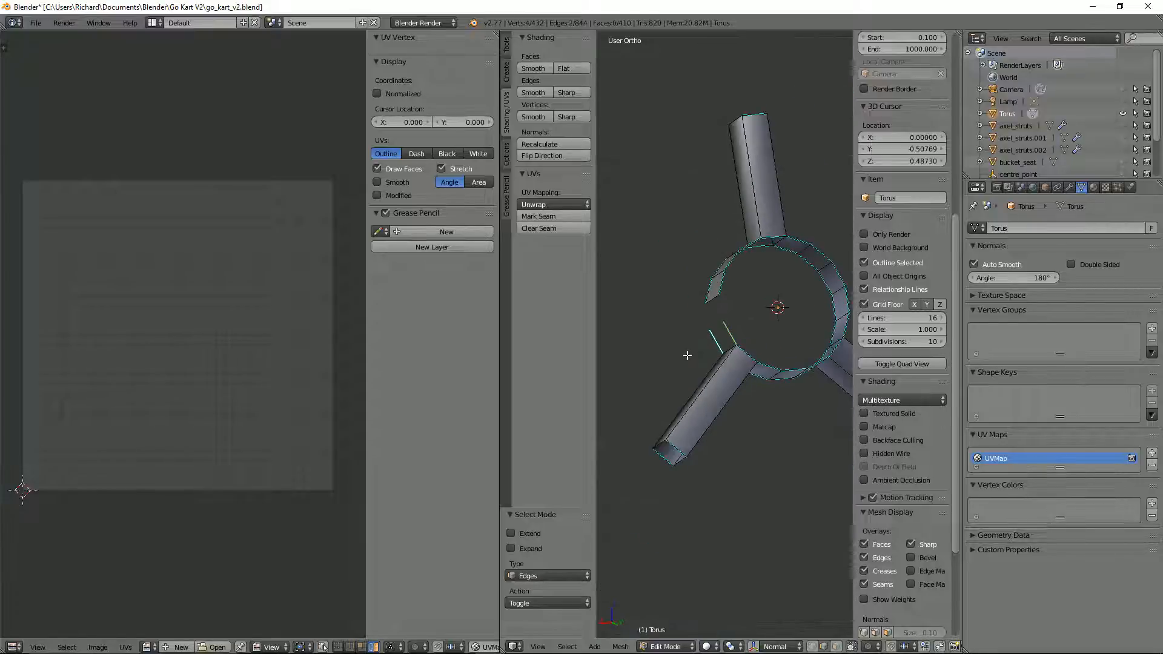
pyautogui.press('KP_1')
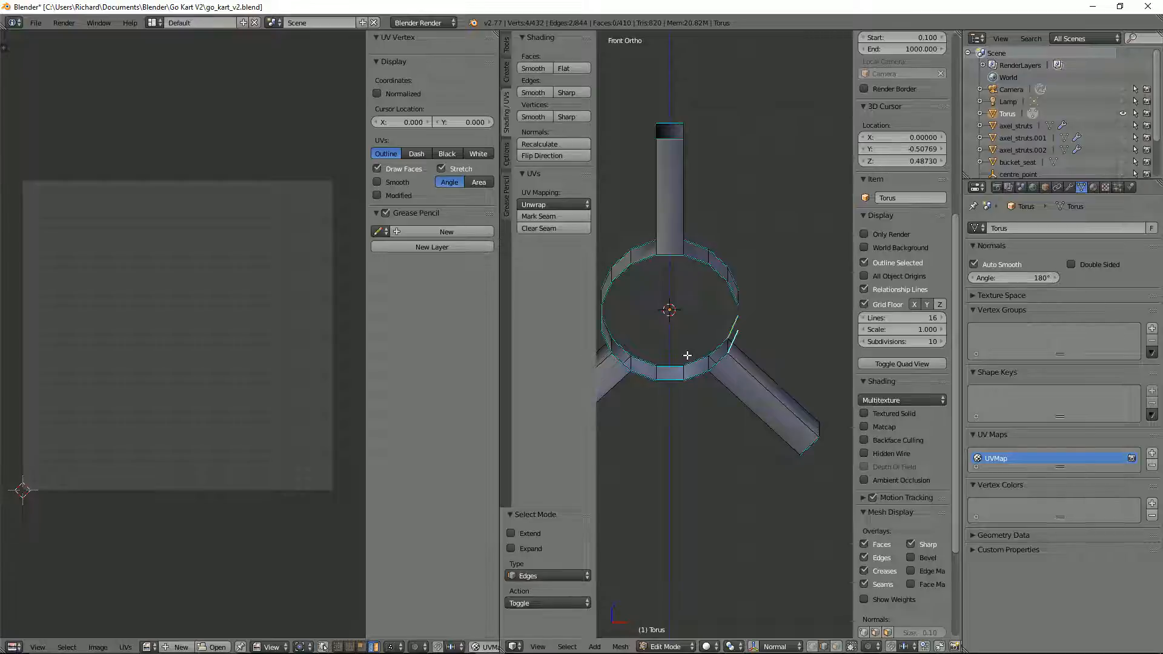
pyautogui.press('KP_3')
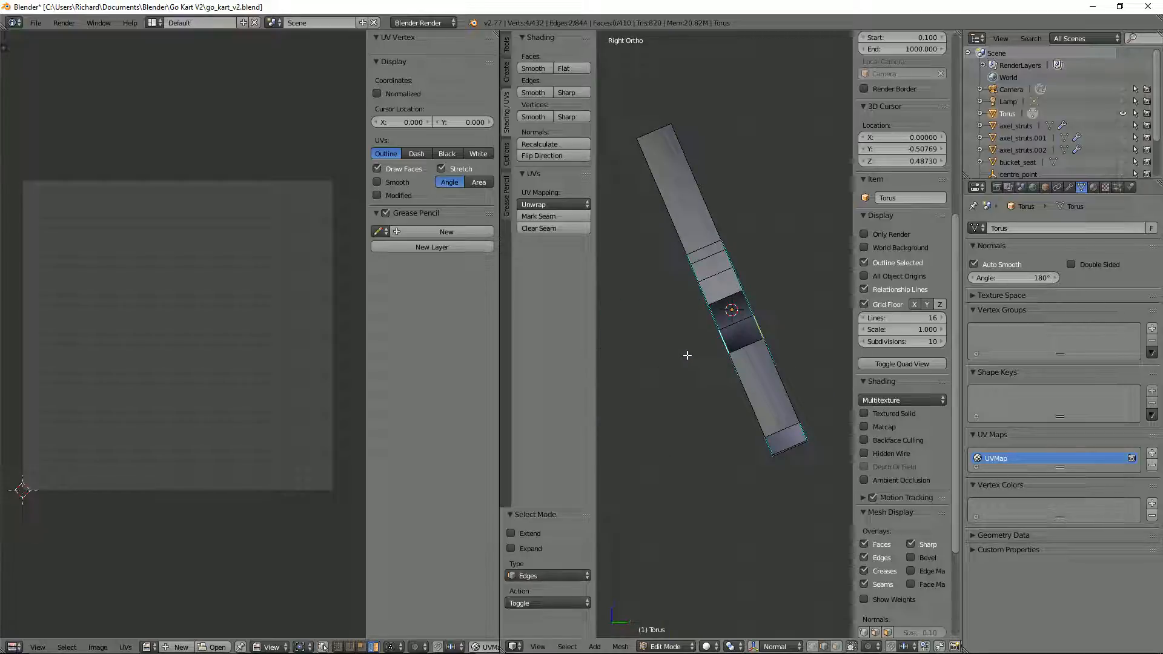
pyautogui.press('f')
pyautogui.moveTo(687, 355); pyautogui.dragTo(748, 599, button='middle')
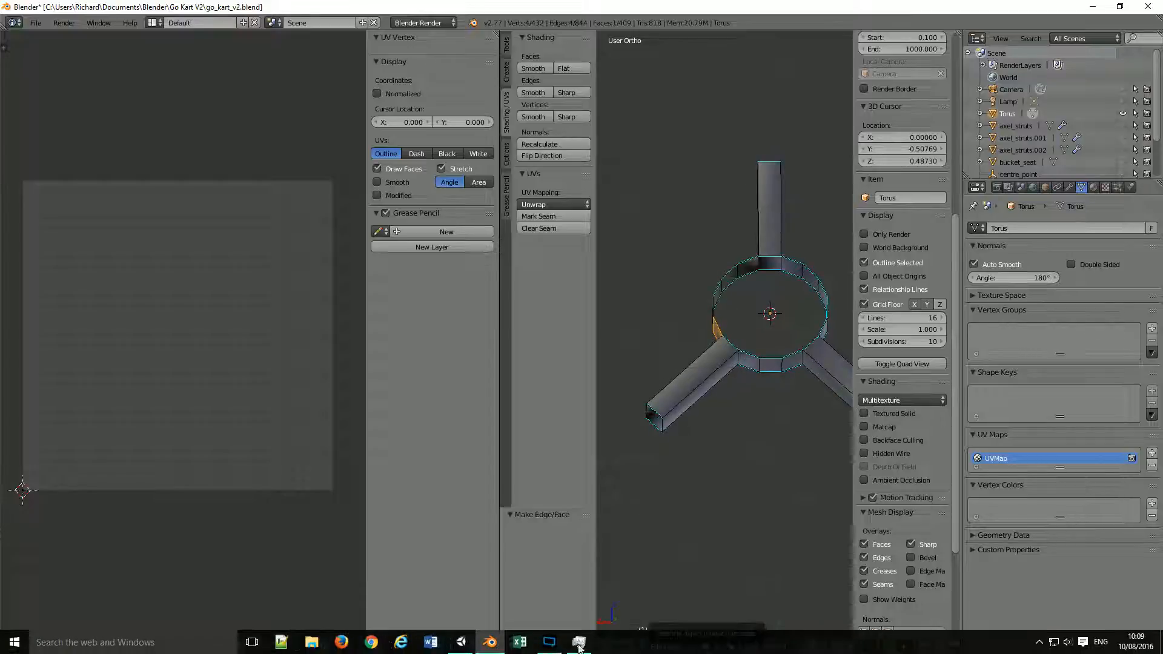
# Step: Select the hub's open rim loop and mark its edges as sharp
pyautogui.rightClick(763, 362)
pyautogui.keyDown('alt'); pyautogui.rightClick(763, 360); pyautogui.keyUp('alt')
pyautogui.moveTo(757, 321); pyautogui.dragTo(779, 345, button='middle')
pyautogui.hotkey('shift', 'e')
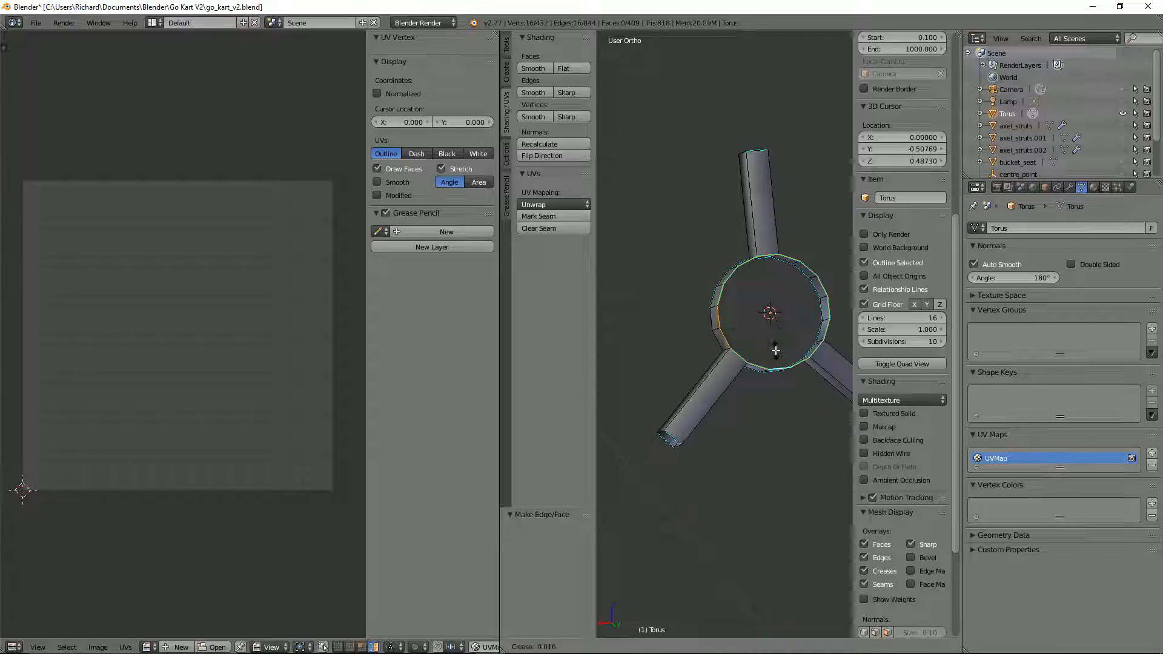
pyautogui.click(804, 319)
pyautogui.hotkey('ctrl', 'e')
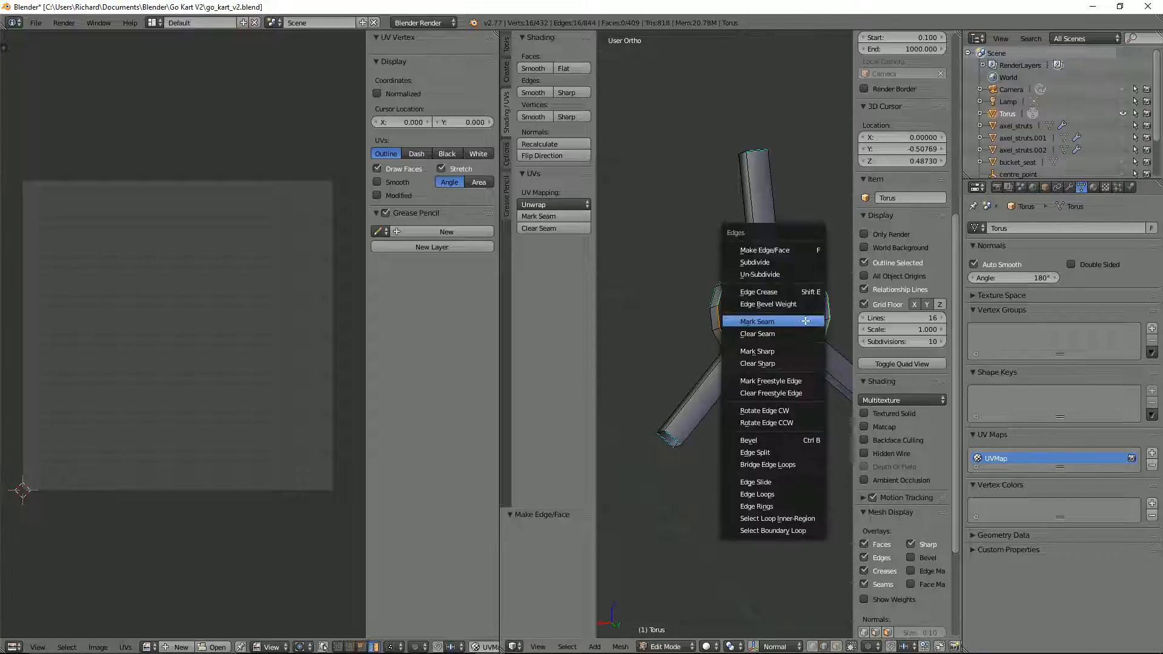
pyautogui.click(779, 351)
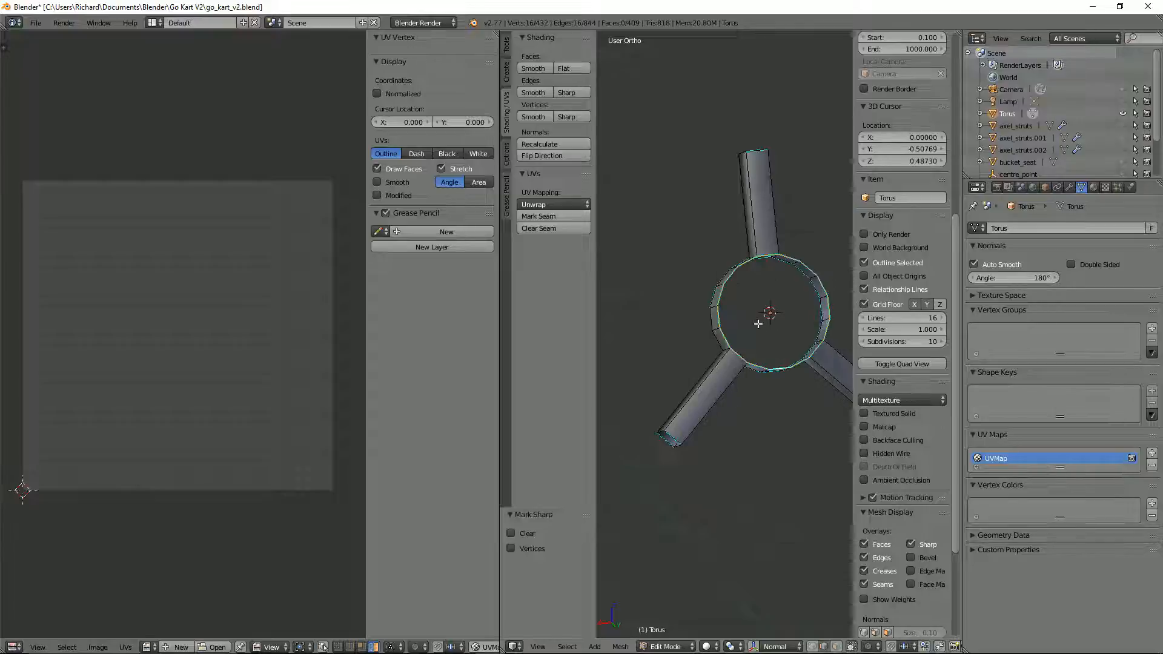
# Step: Close the hub by filling the open rim loops on both sides with cap faces
pyautogui.press('f')
pyautogui.moveTo(756, 324); pyautogui.dragTo(548, 295, button='middle')
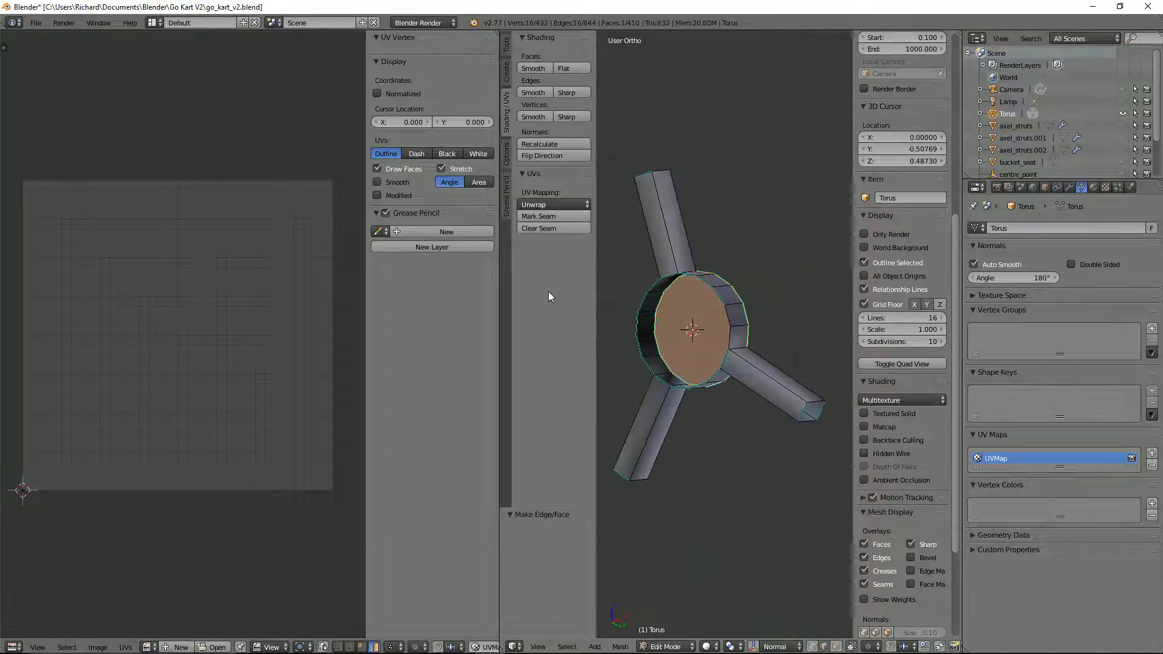
pyautogui.keyDown('alt'); pyautogui.rightClick(723, 307); pyautogui.keyUp('alt')
pyautogui.press('f')
pyautogui.moveTo(725, 309); pyautogui.dragTo(683, 310, button='middle')
pyautogui.scroll(-2, 746, 320)
pyautogui.moveTo(759, 321); pyautogui.dragTo(750, 292, button='middle')
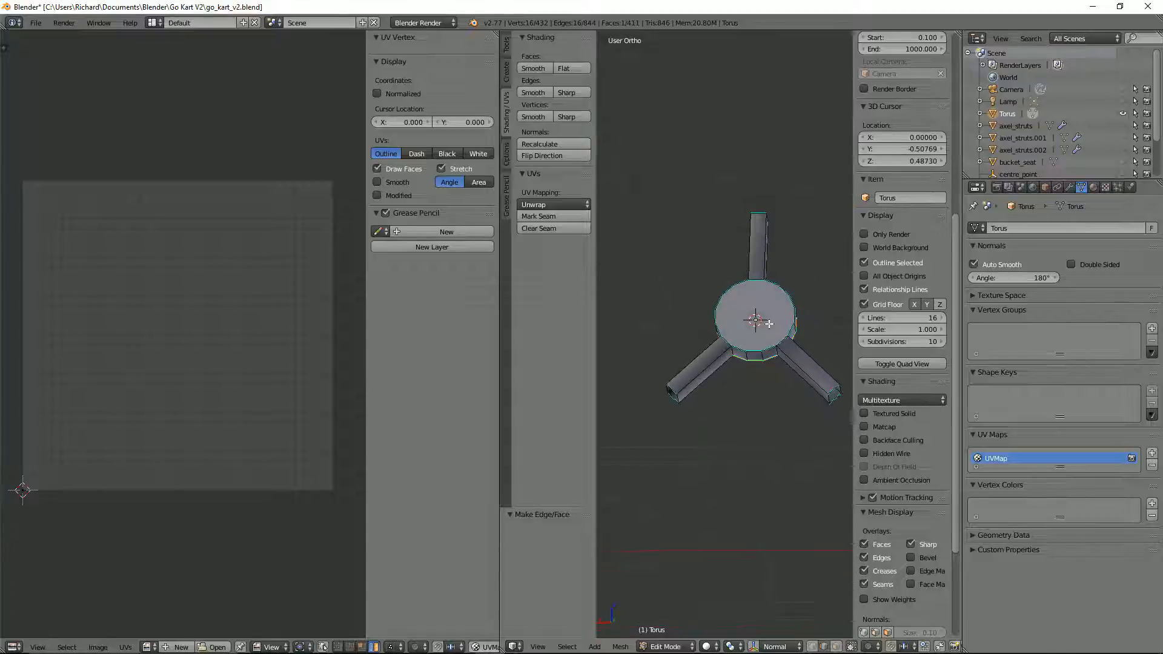
# Step: Try to move the hub's side face beside the lower spoke's base
pyautogui.keyDown('alt'); pyautogui.rightClick(709, 366); pyautogui.keyUp('alt')
pyautogui.scroll(3, 772, 352)
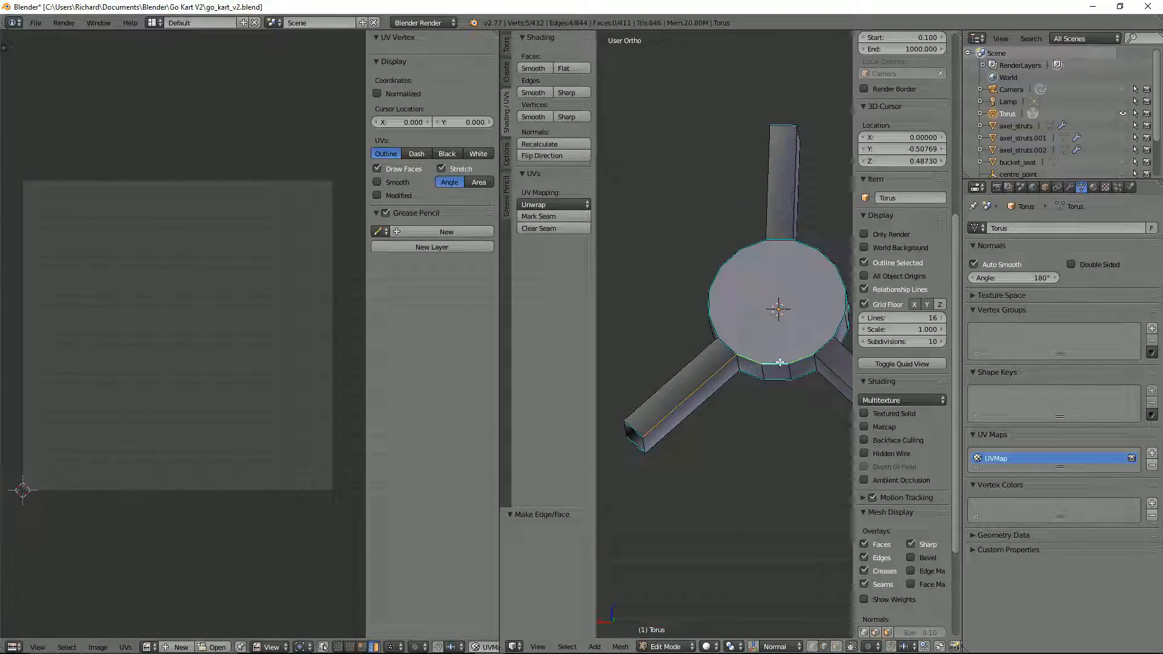
pyautogui.keyDown('alt'); pyautogui.rightClick(780, 362); pyautogui.keyUp('alt')
pyautogui.scroll(4, 790, 359)
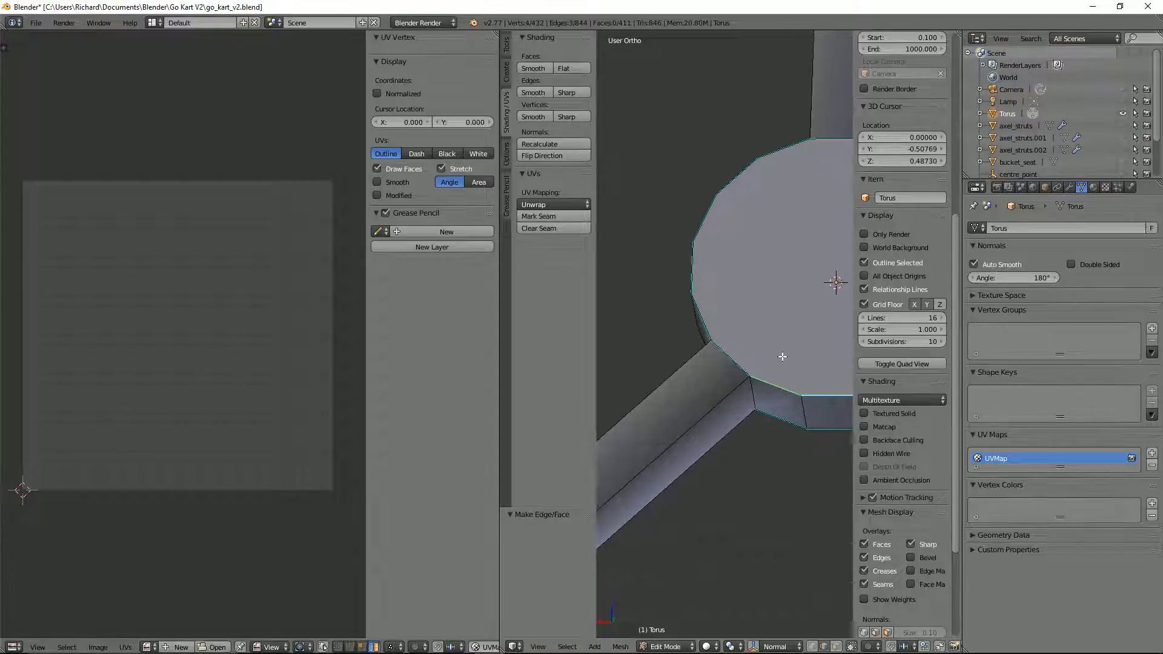
pyautogui.hotkey('ctrl', 'Tab')
pyautogui.click(788, 370)
pyautogui.moveTo(815, 377); pyautogui.dragTo(807, 343, button='middle')
pyautogui.rightClick(770, 363)
pyautogui.press('g')
pyautogui.rightClick(771, 371)
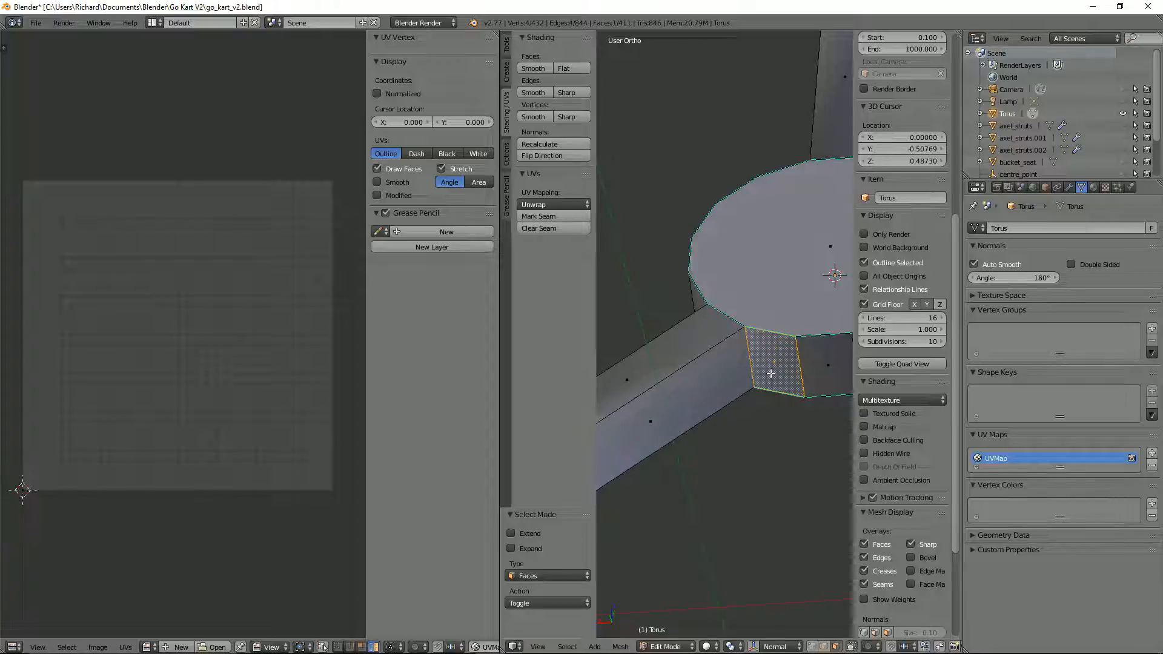
pyautogui.scroll(-3, 798, 353)
# Step: In edge selection mode, select the front rim edges of the hub and the front side edges of the spokes
pyautogui.hotkey('ctrl', 'Tab')
pyautogui.click(812, 344)
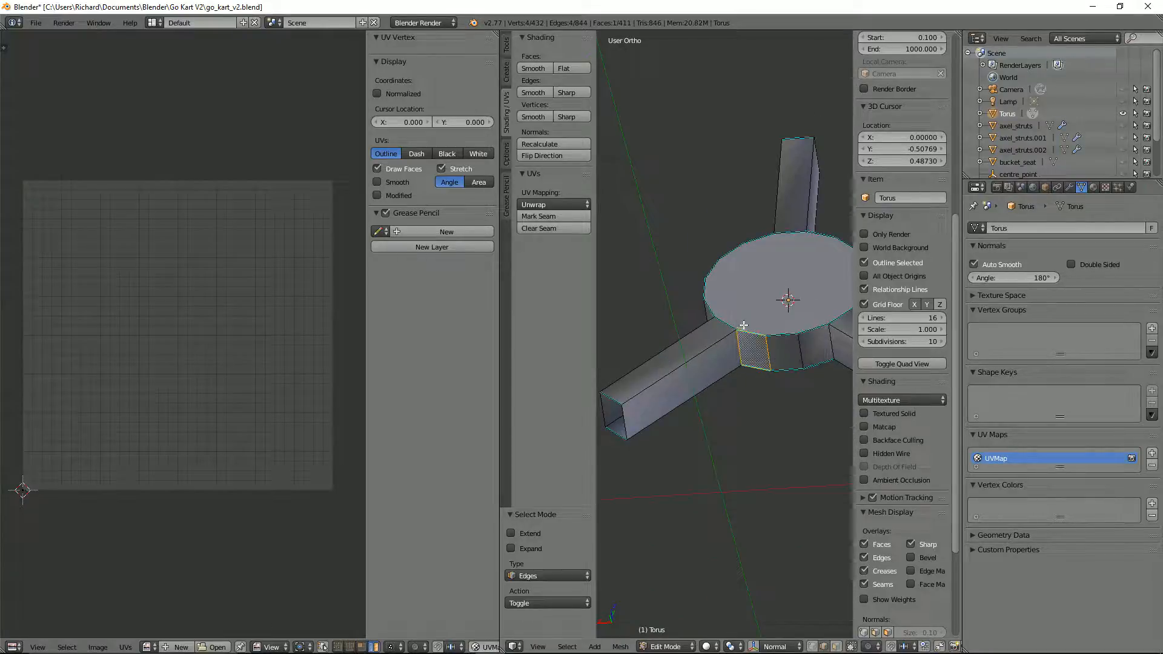
pyautogui.keyDown('shift'); pyautogui.rightClick(713, 311); pyautogui.keyUp('shift')
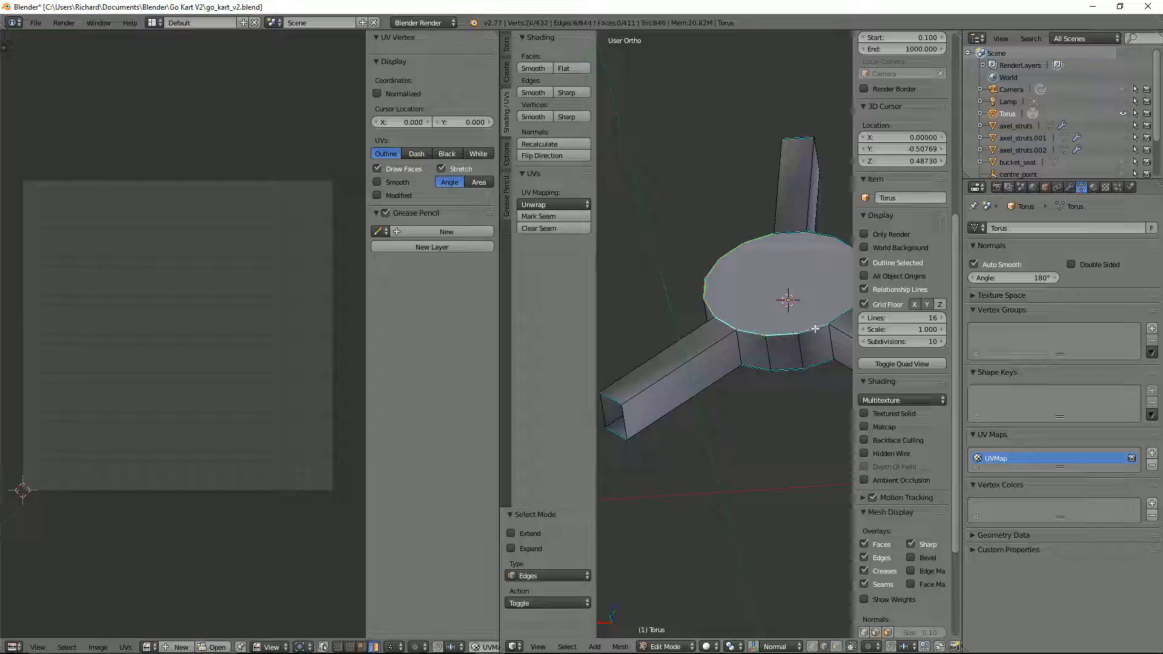
pyautogui.scroll(-2, 814, 329)
pyautogui.moveTo(814, 329); pyautogui.dragTo(781, 332, button='middle')
pyautogui.moveTo(798, 308); pyautogui.dragTo(713, 369, button='middle')
pyautogui.rightClick(786, 270)
pyautogui.keyDown('shift'); pyautogui.rightClick(791, 372); pyautogui.keyUp('shift')
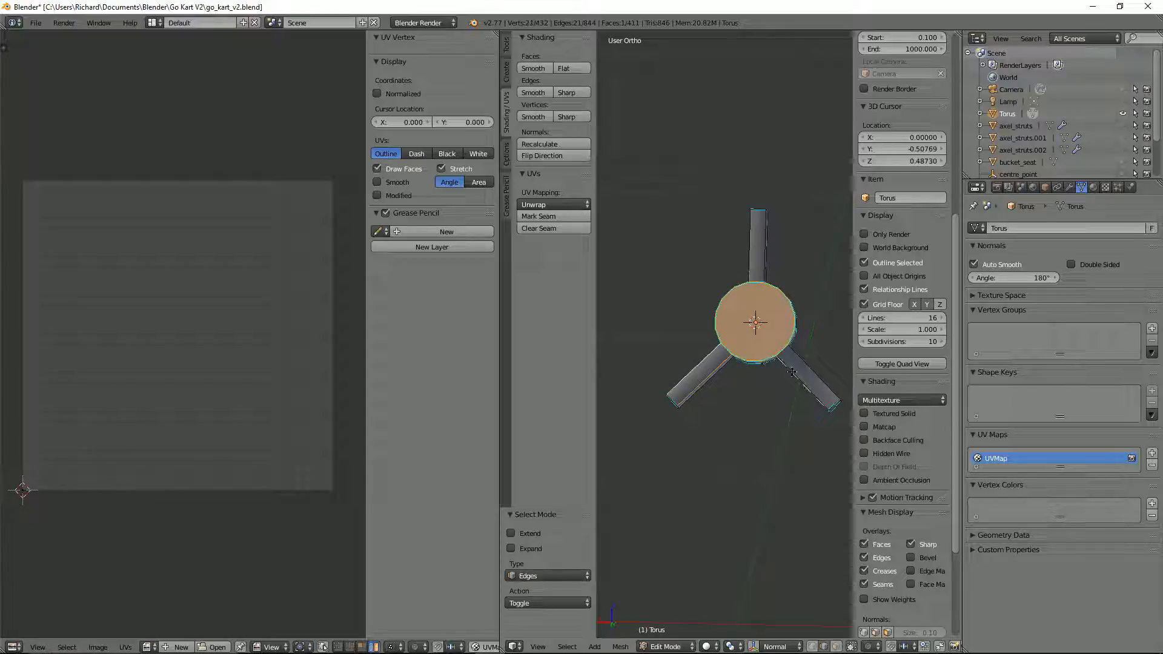
pyautogui.keyDown('shift'); pyautogui.rightClick(805, 364); pyautogui.keyUp('shift')
pyautogui.moveTo(804, 364); pyautogui.dragTo(764, 369, button='middle')
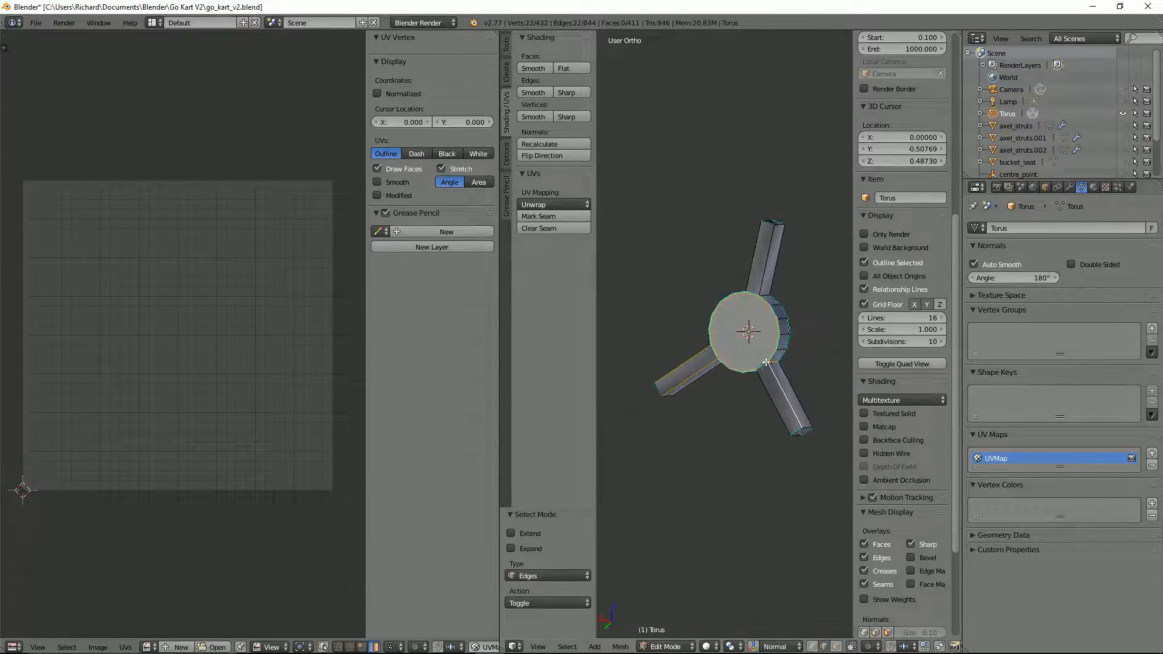
pyautogui.keyDown('shift'); pyautogui.rightClick(751, 294); pyautogui.keyUp('shift')
pyautogui.moveTo(751, 293); pyautogui.dragTo(833, 330, button='middle')
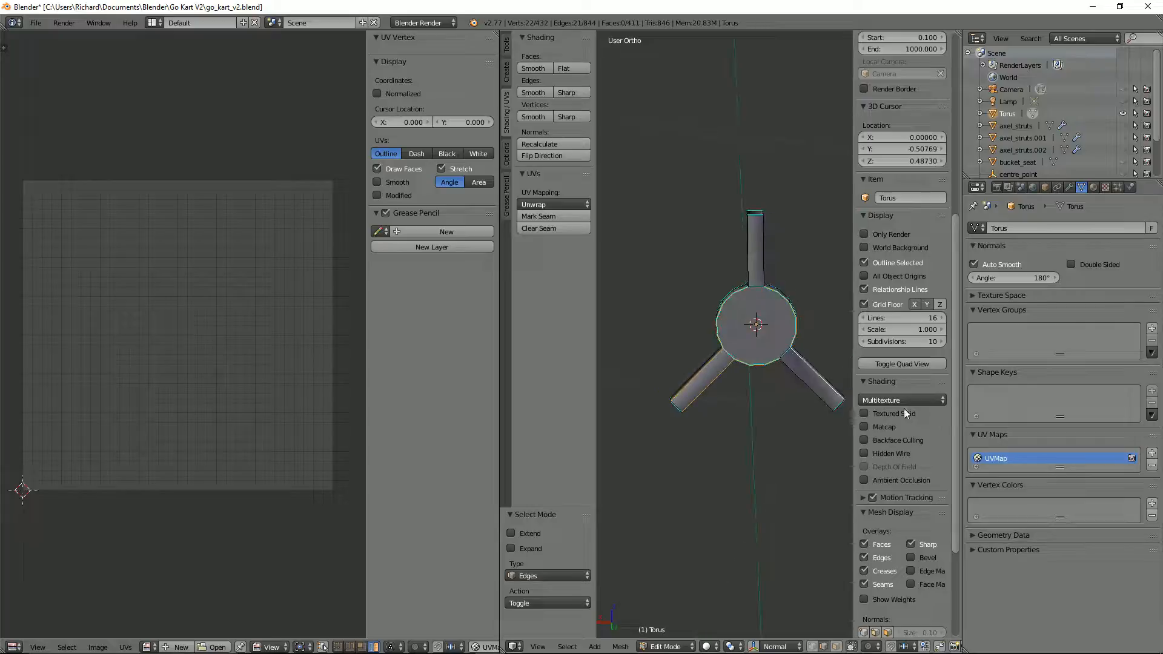
# Step: Hide the sharp-edge overlay and correct the selection so it includes the front side edges of all three spokes
pyautogui.click(923, 544)
pyautogui.scroll(2, 764, 229)
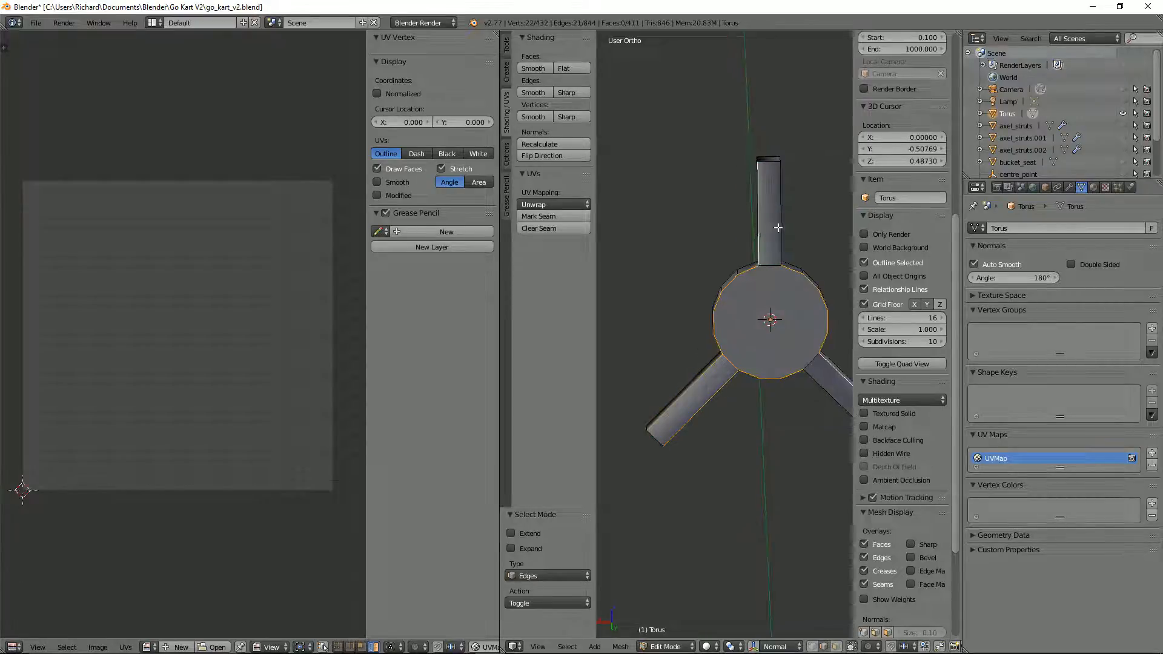
pyautogui.keyDown('shift'); pyautogui.rightClick(779, 227); pyautogui.keyUp('shift')
pyautogui.moveTo(780, 229); pyautogui.dragTo(834, 242, button='middle')
pyautogui.moveTo(775, 367); pyautogui.dragTo(721, 339, button='middle')
pyautogui.keyDown('shift'); pyautogui.rightClick(741, 355); pyautogui.keyUp('shift')
pyautogui.keyDown('shift'); pyautogui.rightClick(788, 396); pyautogui.keyUp('shift')
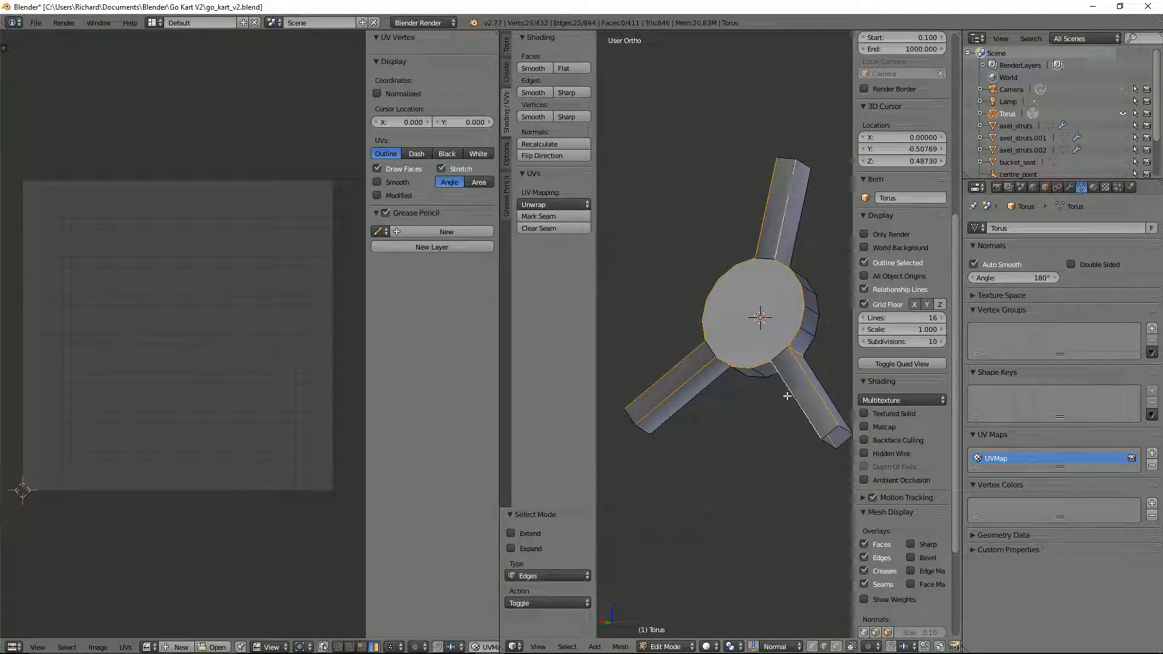
pyautogui.moveTo(823, 407); pyautogui.dragTo(595, 356, button='middle')
pyautogui.keyDown('shift'); pyautogui.rightClick(787, 386); pyautogui.keyUp('shift')
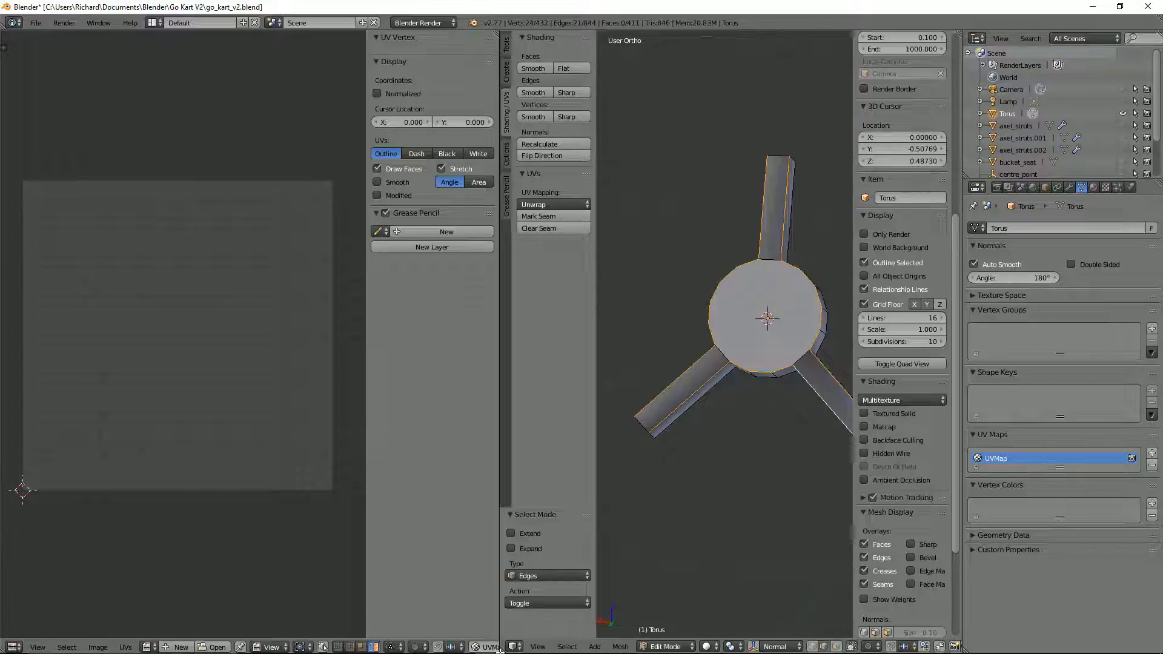
# Step: Widen the 3D viewport over the UV editor and try to bevel the selected hub and spoke edges with two segments
pyautogui.moveTo(502, 646); pyautogui.dragTo(254, 533)
pyautogui.scroll(3, 586, 378)
pyautogui.hotkey('ctrl', 'b')
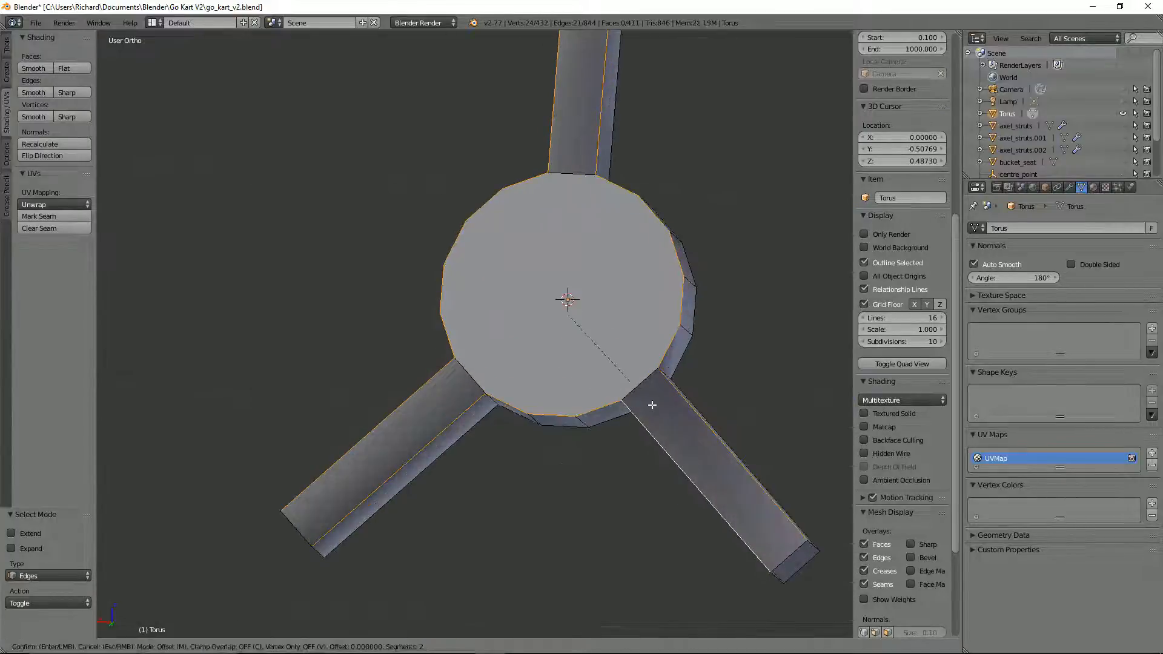
pyautogui.scroll(1, 651, 406)
pyautogui.click(666, 410)
# Step: Apply the steering wheel object's rotation and scale in object mode, and return to editing its mesh
pyautogui.press('Tab')
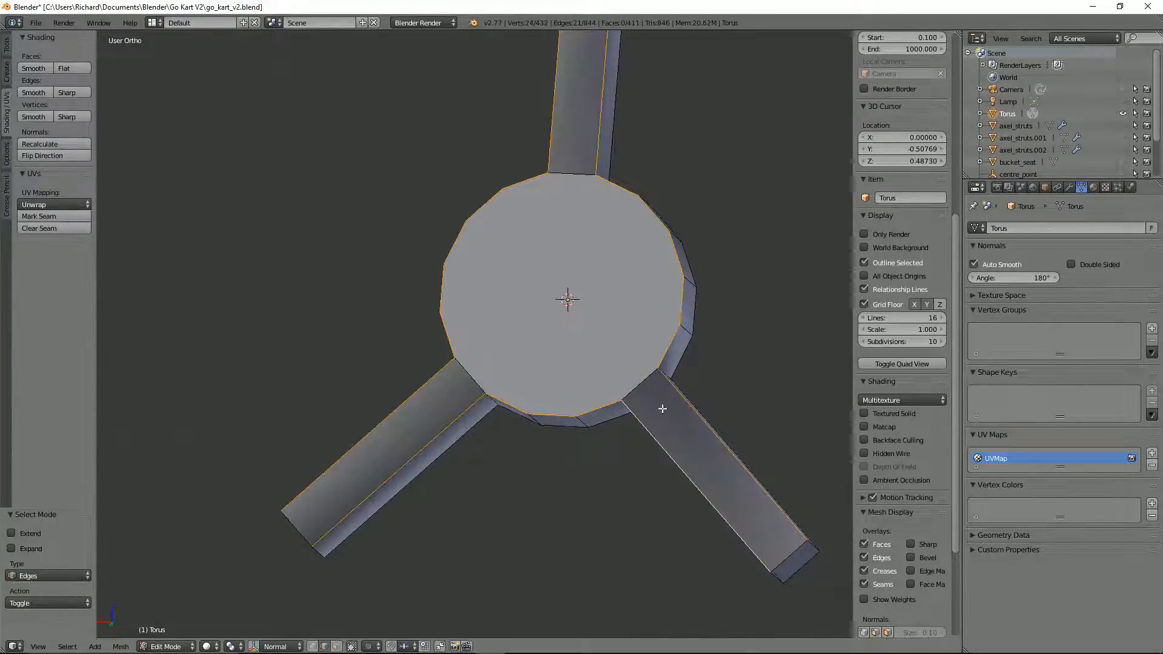
pyautogui.hotkey('ctrl', 'a')
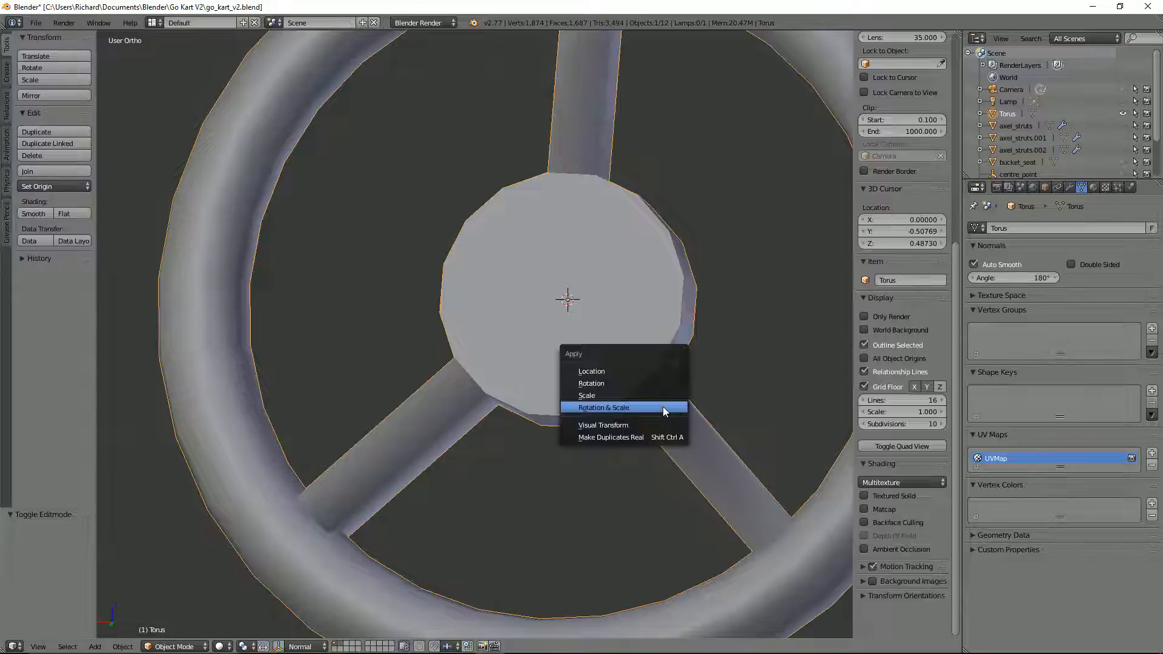
pyautogui.click(663, 408)
pyautogui.press('Tab')
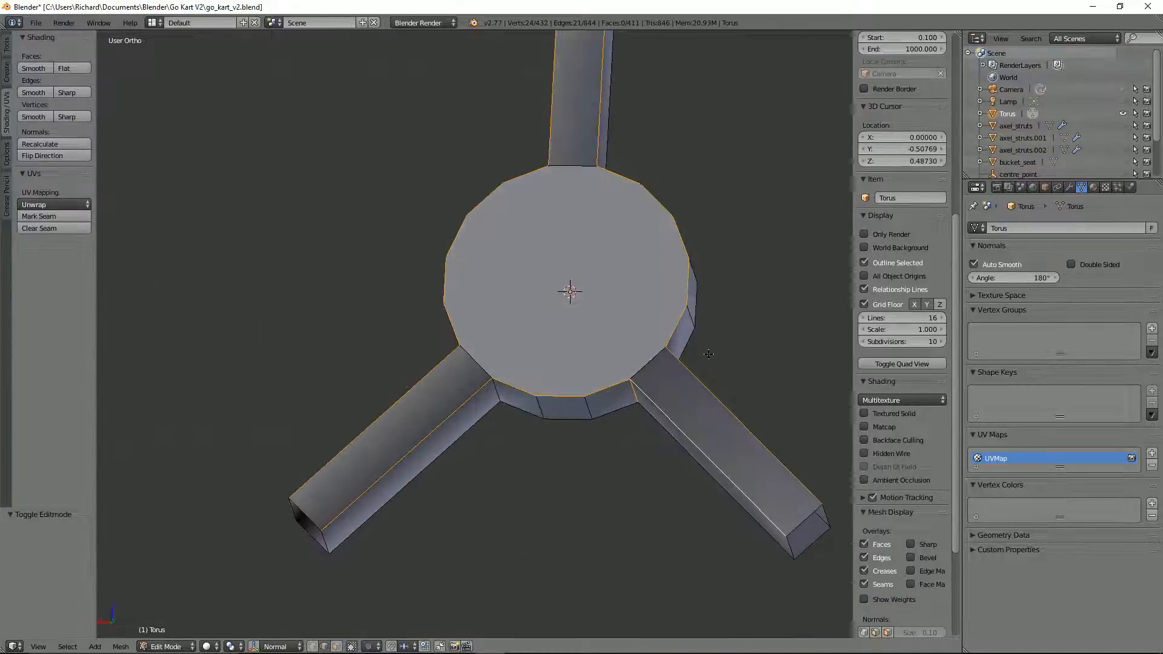
# Step: Try the two-segment bevel again on the selected hub rim and spoke edges
pyautogui.hotkey('ctrl', 'b')
pyautogui.press('Escape')
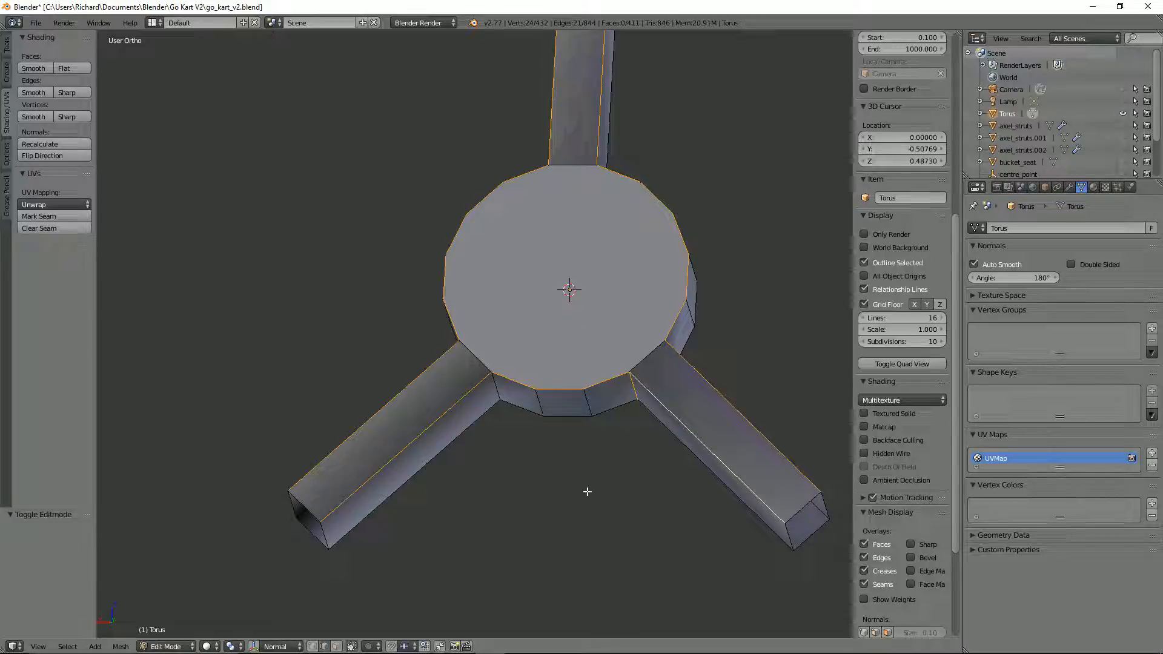
pyautogui.hotkey('ctrl', 'b')
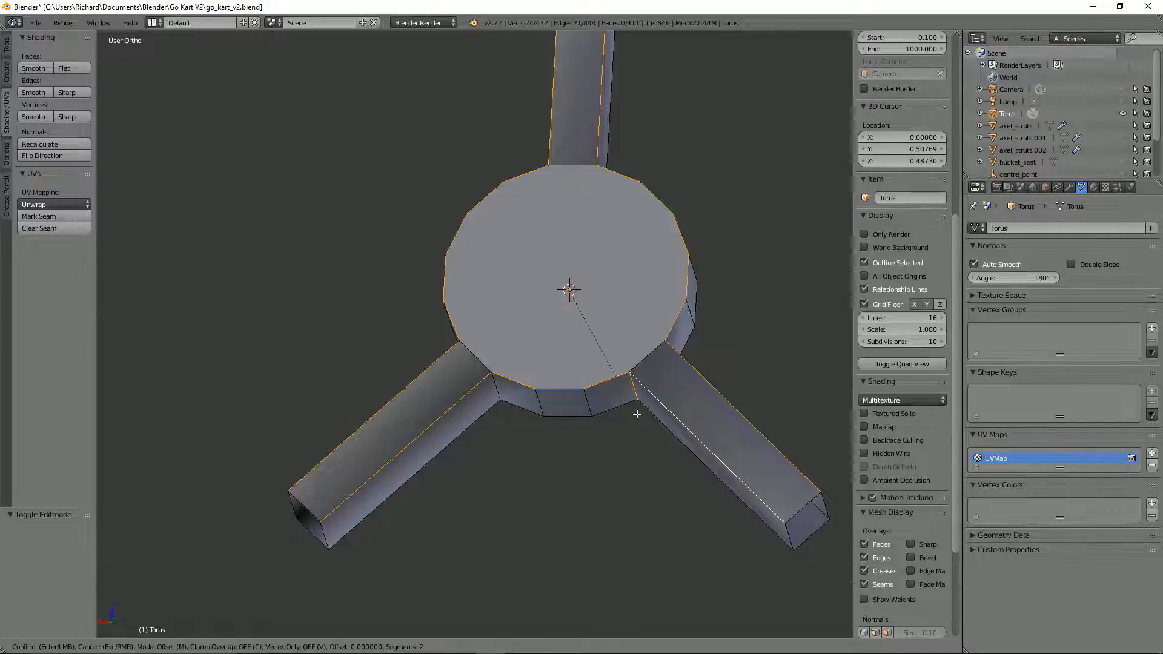
pyautogui.press('Escape')
pyautogui.moveTo(631, 392); pyautogui.dragTo(548, 407, button='middle')
pyautogui.scroll(-2, 590, 402)
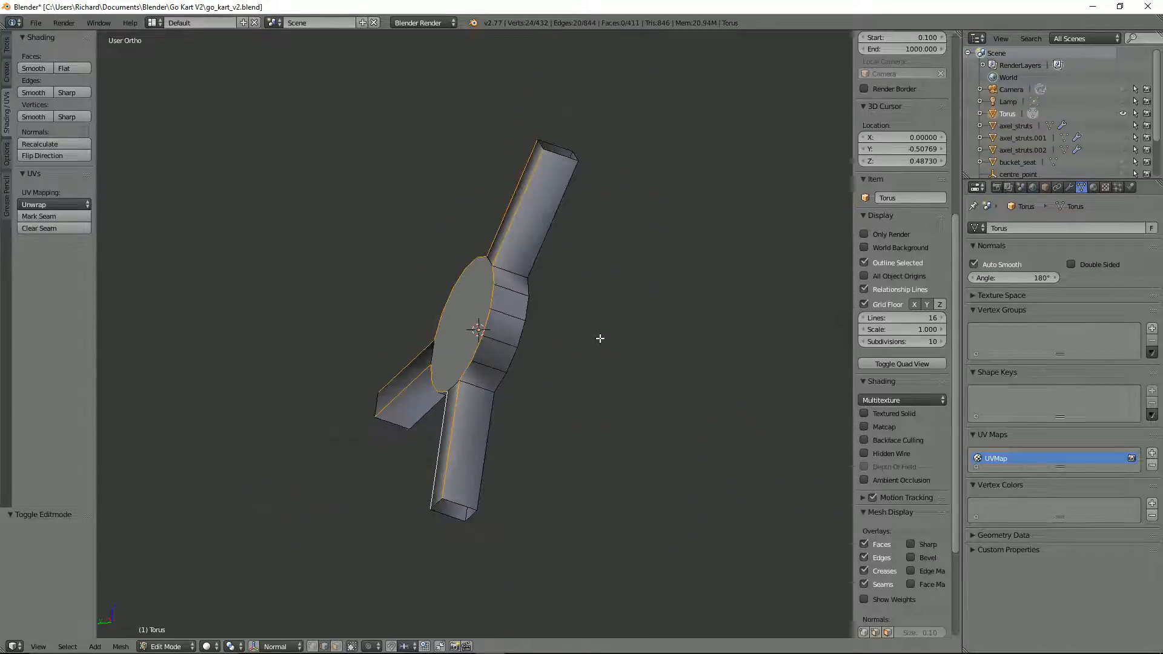
pyautogui.hotkey('ctrl', 'b')
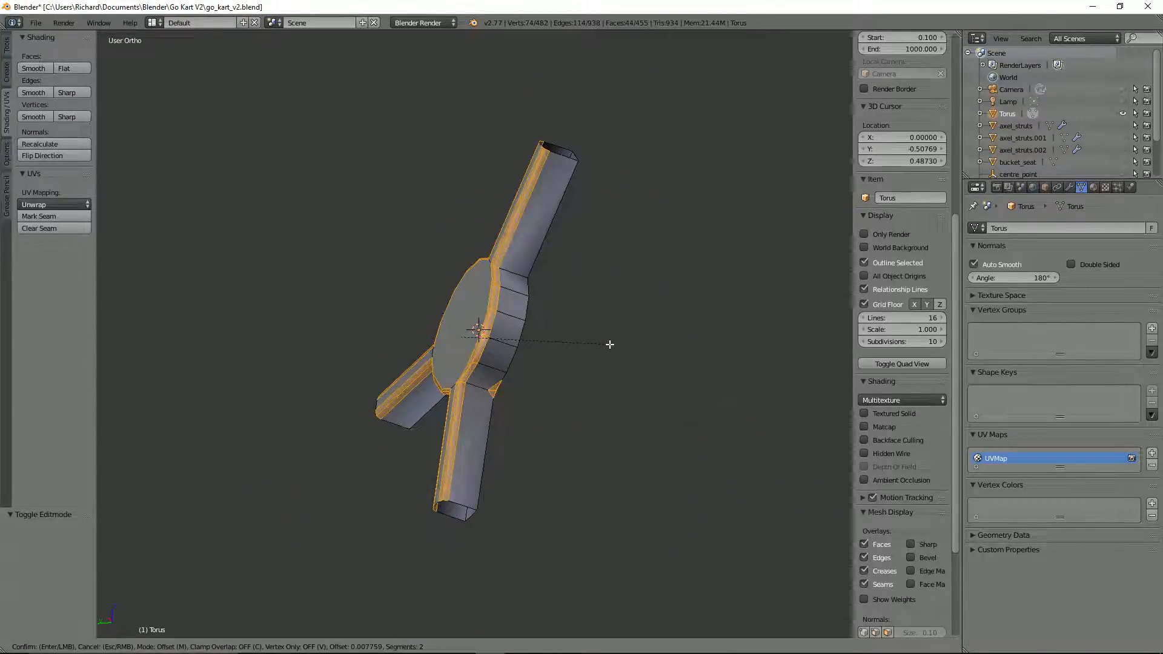
pyautogui.press('Escape')
# Step: Bevel the hub's front rim and spoke edges by 0.007 with one segment
pyautogui.moveTo(609, 347); pyautogui.dragTo(519, 317, button='middle')
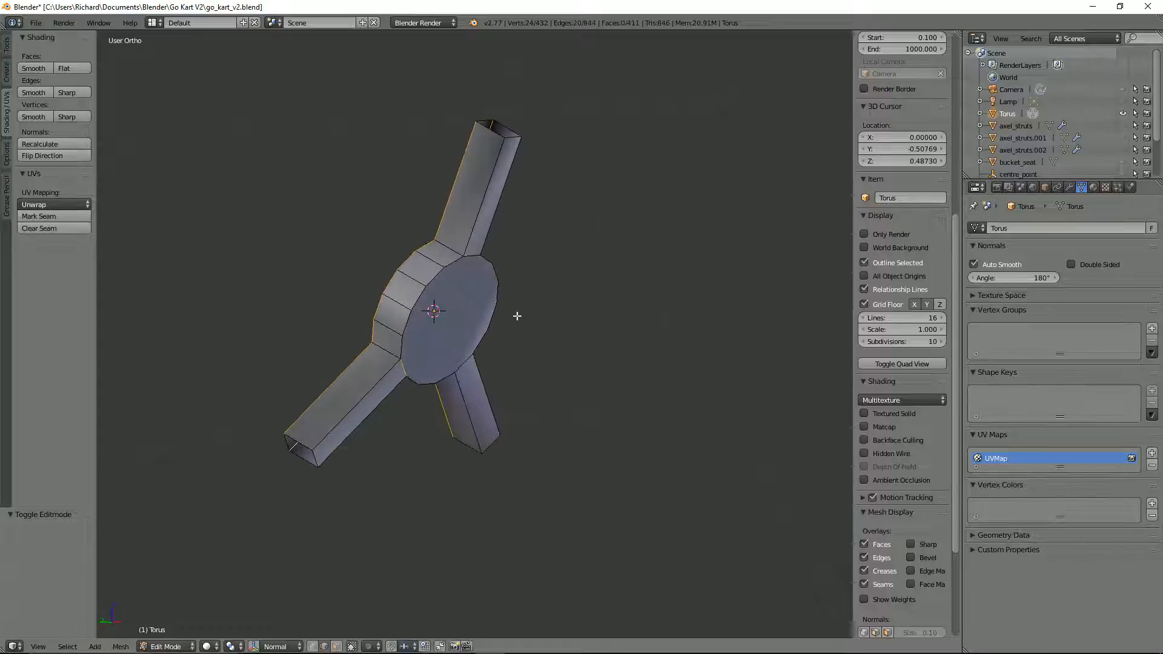
pyautogui.moveTo(409, 366); pyautogui.dragTo(564, 354, button='middle')
pyautogui.hotkey('ctrl', 'b')
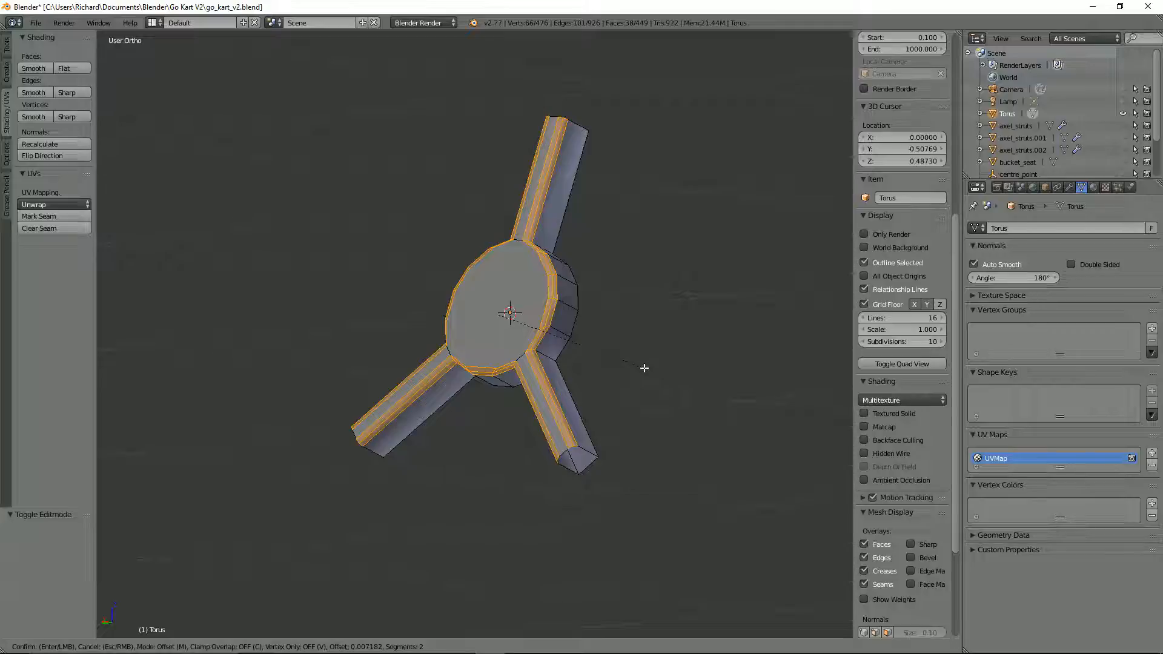
pyautogui.click(644, 368)
pyautogui.click(15, 599)
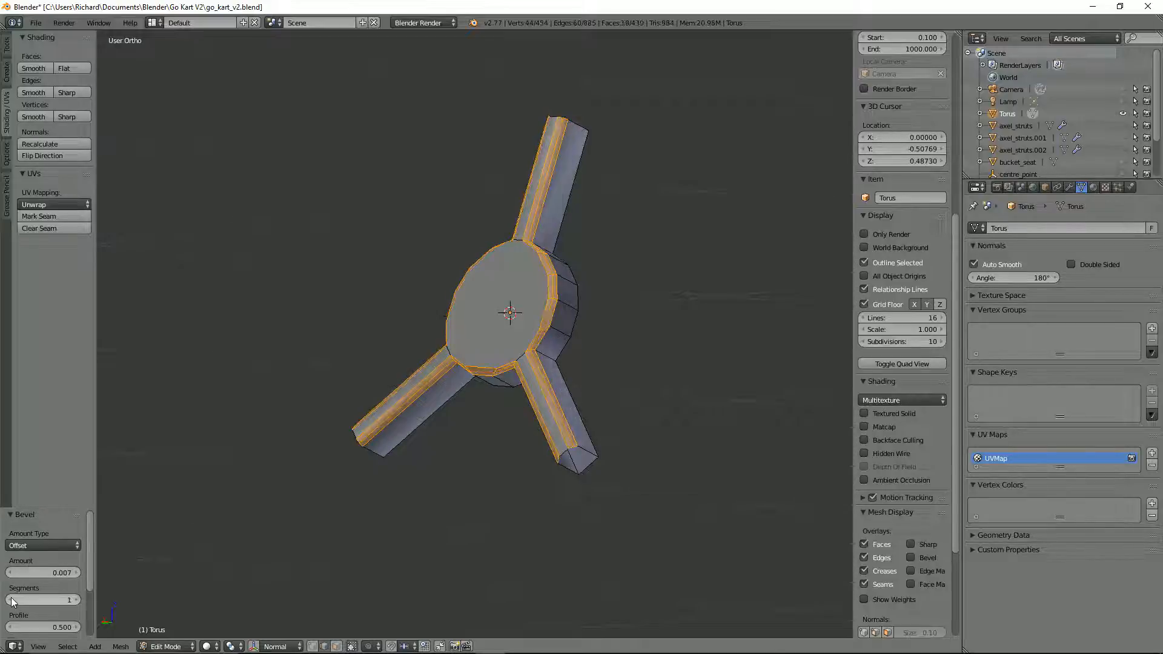
# Step: Inspect the bevel where the spokes meet the hub and undo it
pyautogui.moveTo(534, 292); pyautogui.dragTo(662, 282, button='middle')
pyautogui.scroll(5, 548, 326)
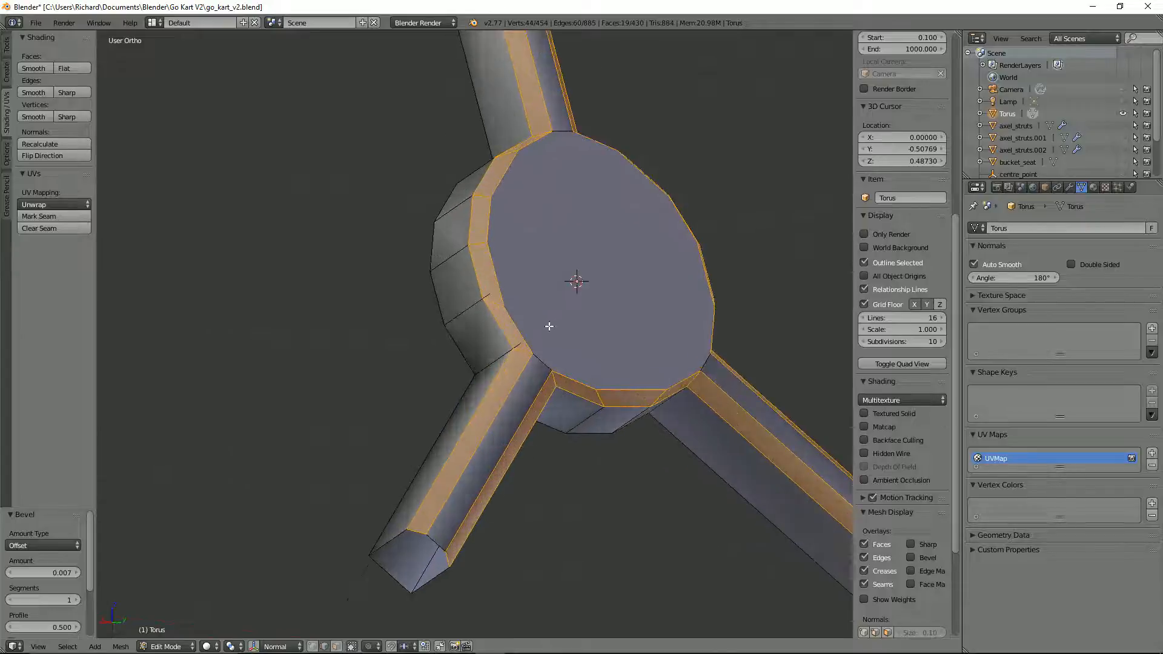
pyautogui.scroll(-2, 549, 326)
pyautogui.hotkey('ctrl', 'z')
# Step: In wireframe and vertex selection mode, merge at center the overlapping vertices at the lower-left spoke's front corner on the hub
pyautogui.scroll(3, 539, 350)
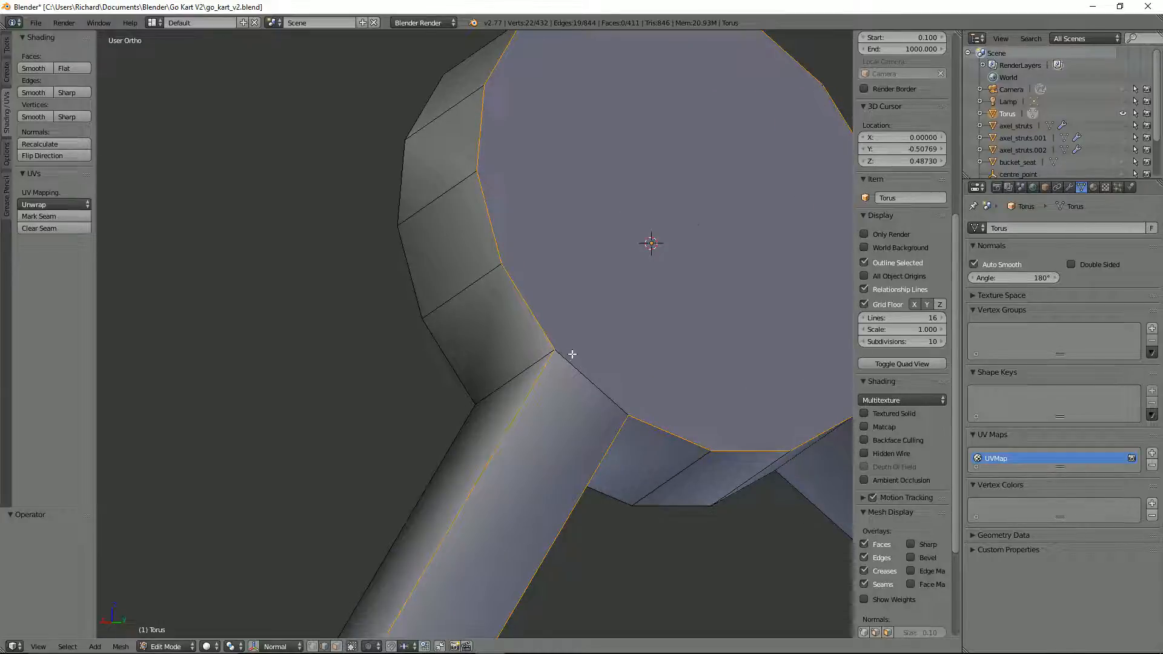
pyautogui.scroll(4, 570, 355)
pyautogui.hotkey('ctrl', 'Tab')
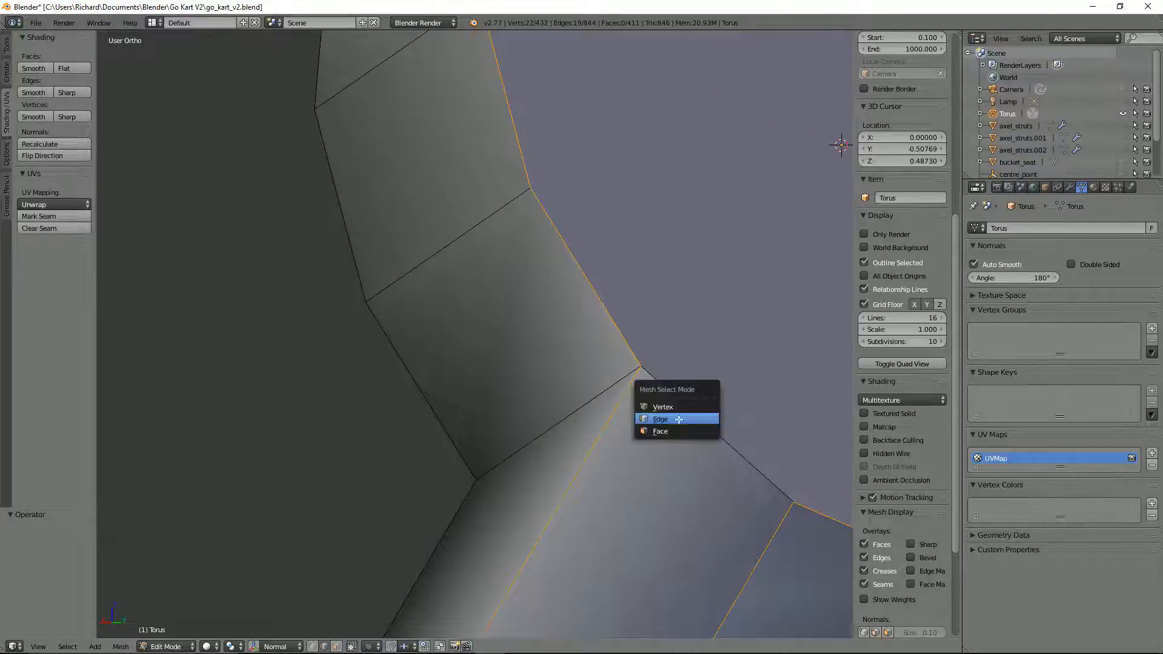
pyautogui.click(671, 410)
pyautogui.press('a')
pyautogui.press('z')
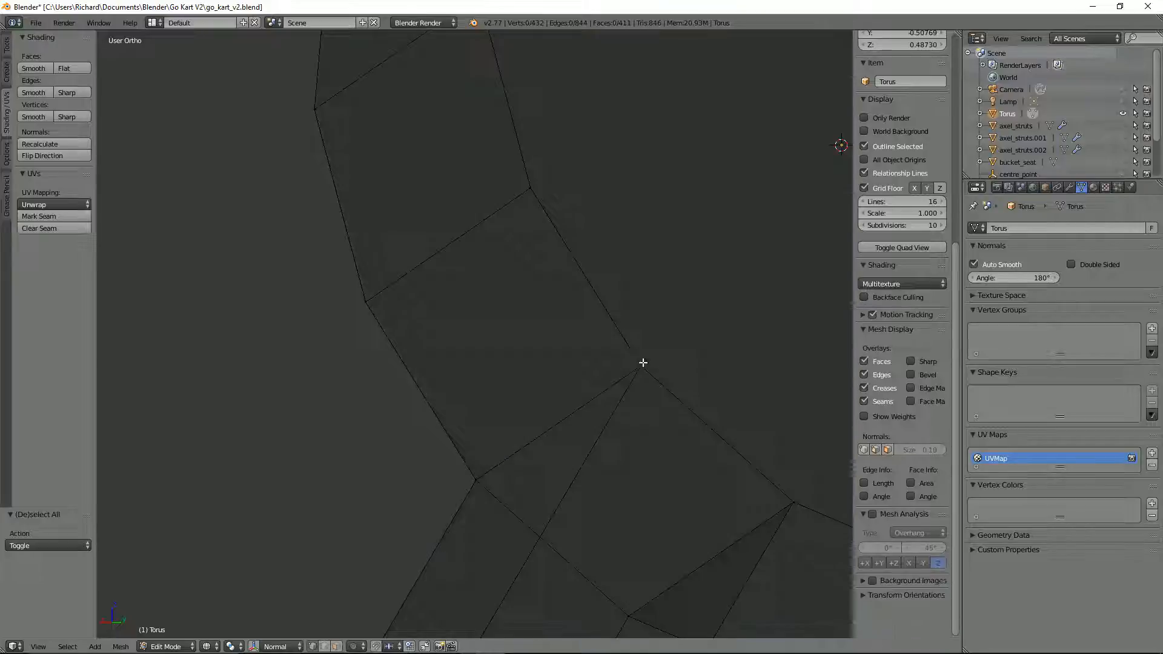
pyautogui.moveTo(623, 353); pyautogui.dragTo(677, 389)
pyautogui.hotkey('alt', 'm')
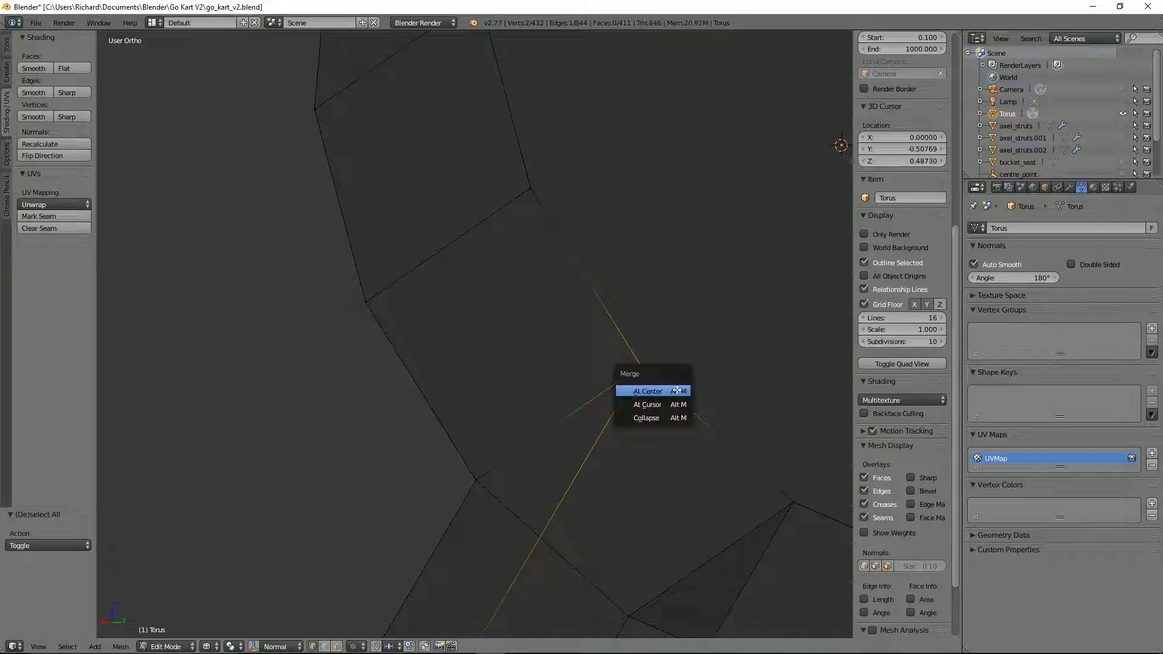
pyautogui.click(672, 393)
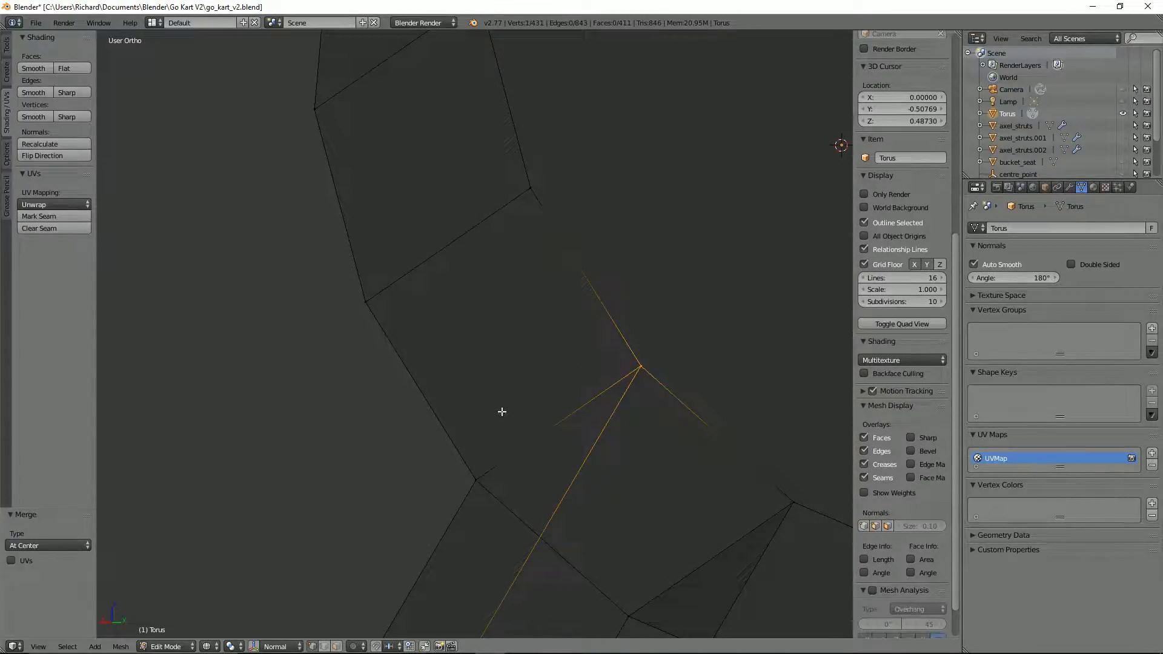
# Step: Merge at center the overlapping vertices at the rear corner where the lower-left spoke meets the hub
pyautogui.scroll(-2, 591, 405)
pyautogui.scroll(-3, 605, 394)
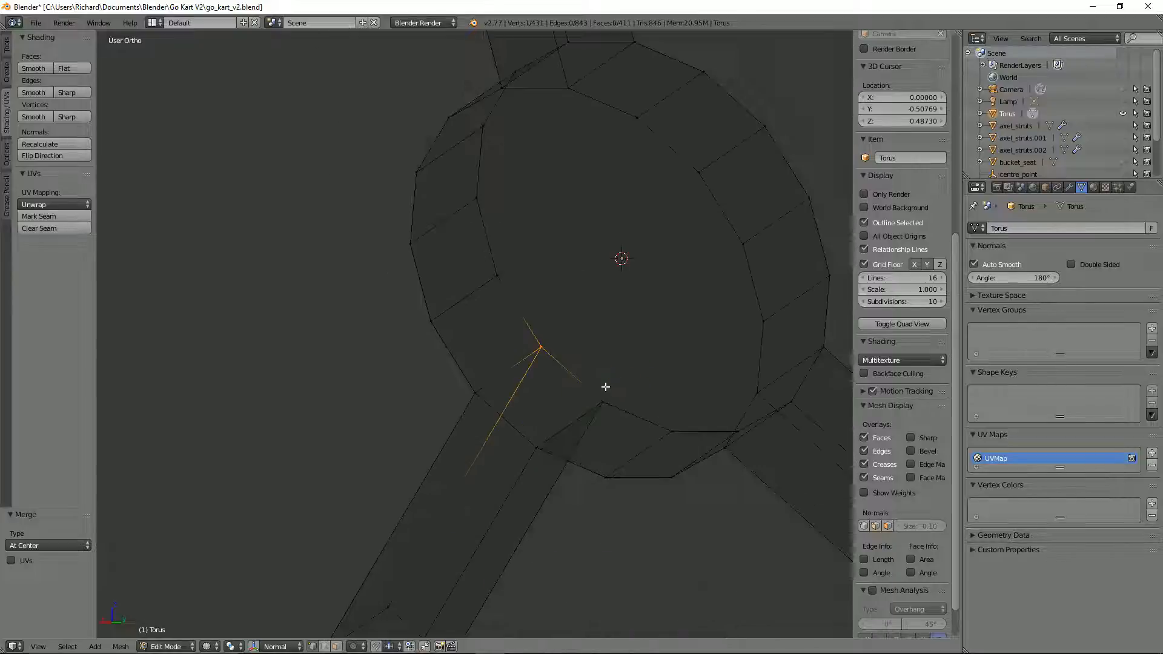
pyautogui.press('a')
pyautogui.press('b')
pyautogui.moveTo(450, 371); pyautogui.dragTo(486, 403)
pyautogui.hotkey('alt', 'm')
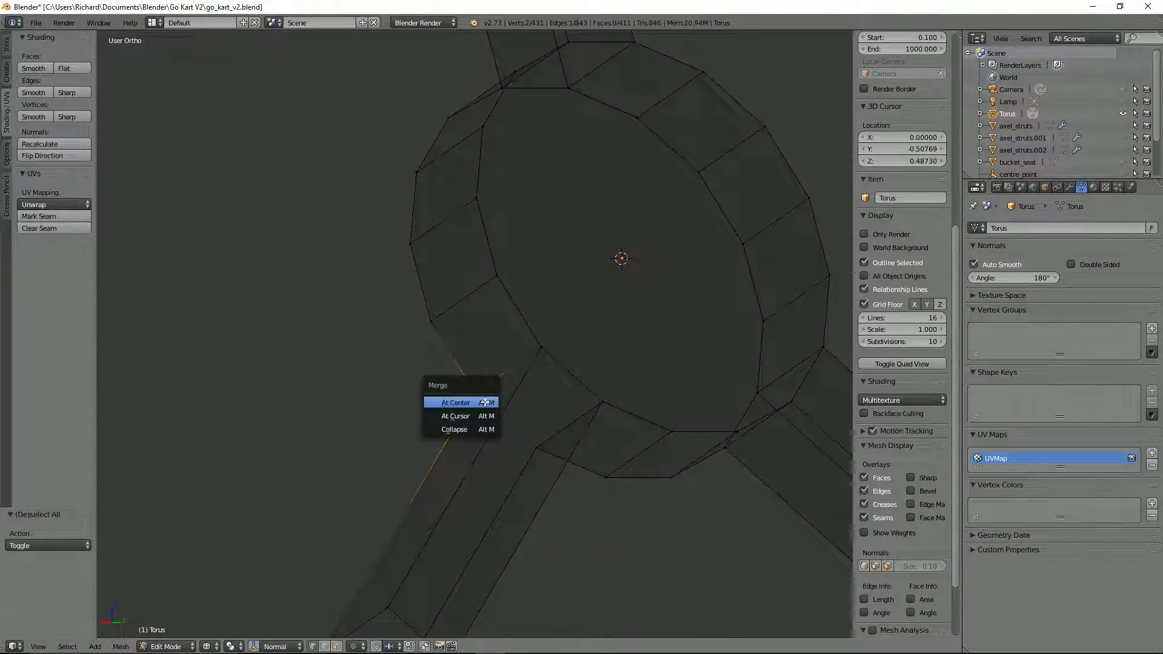
pyautogui.click(484, 400)
# Step: In edge selection mode, select one front edge of the lower-left spoke and the front rim arcs between all three spokes
pyautogui.scroll(-4, 485, 400)
pyautogui.moveTo(586, 394); pyautogui.dragTo(589, 393, button='middle')
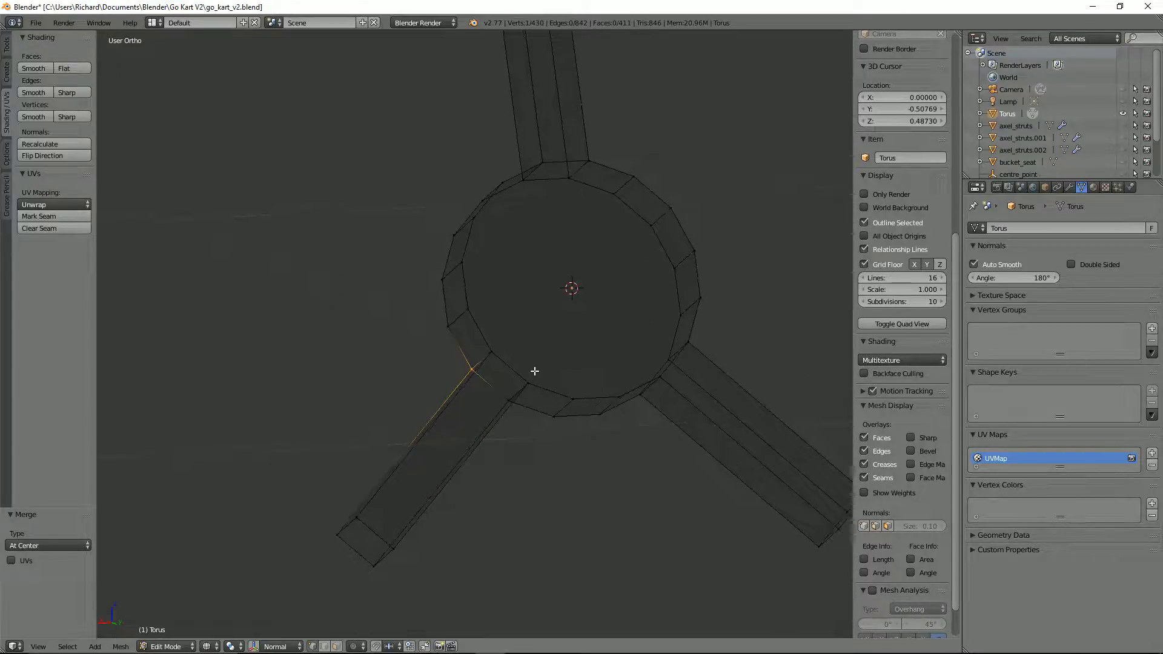
pyautogui.press('2')
pyautogui.click(484, 363)
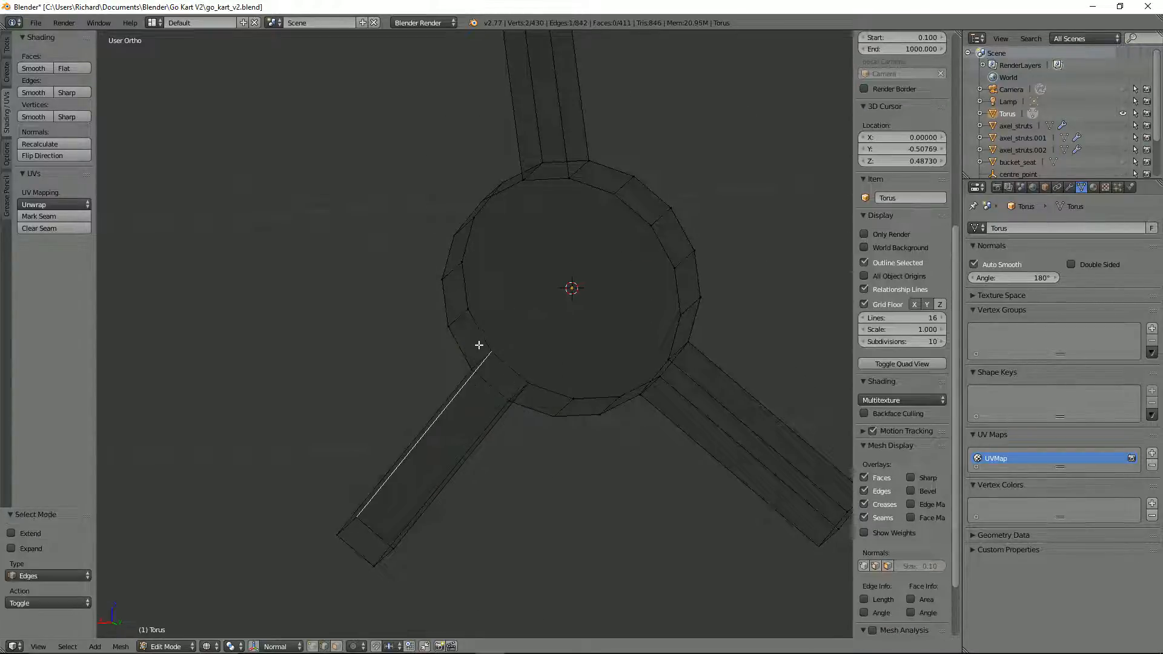
pyautogui.keyDown('alt'); pyautogui.keyDown('shift'); pyautogui.click(552, 395); pyautogui.keyUp('shift'); pyautogui.keyUp('alt')
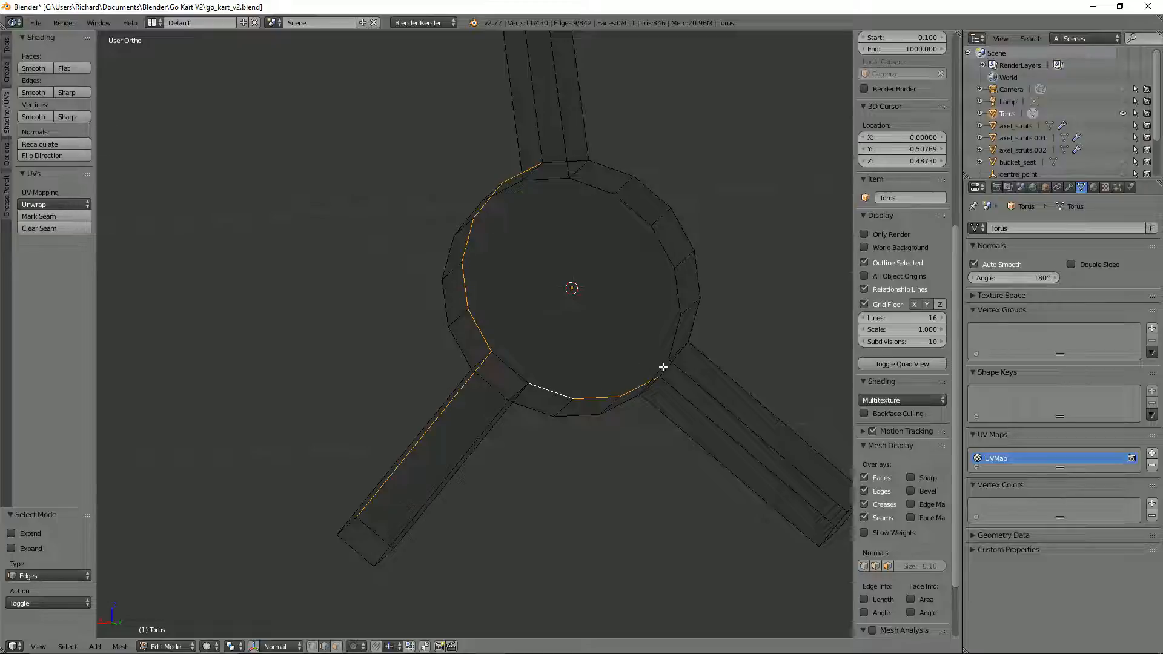
pyautogui.keyDown('alt'); pyautogui.keyDown('shift'); pyautogui.click(694, 321); pyautogui.keyUp('shift'); pyautogui.keyUp('alt')
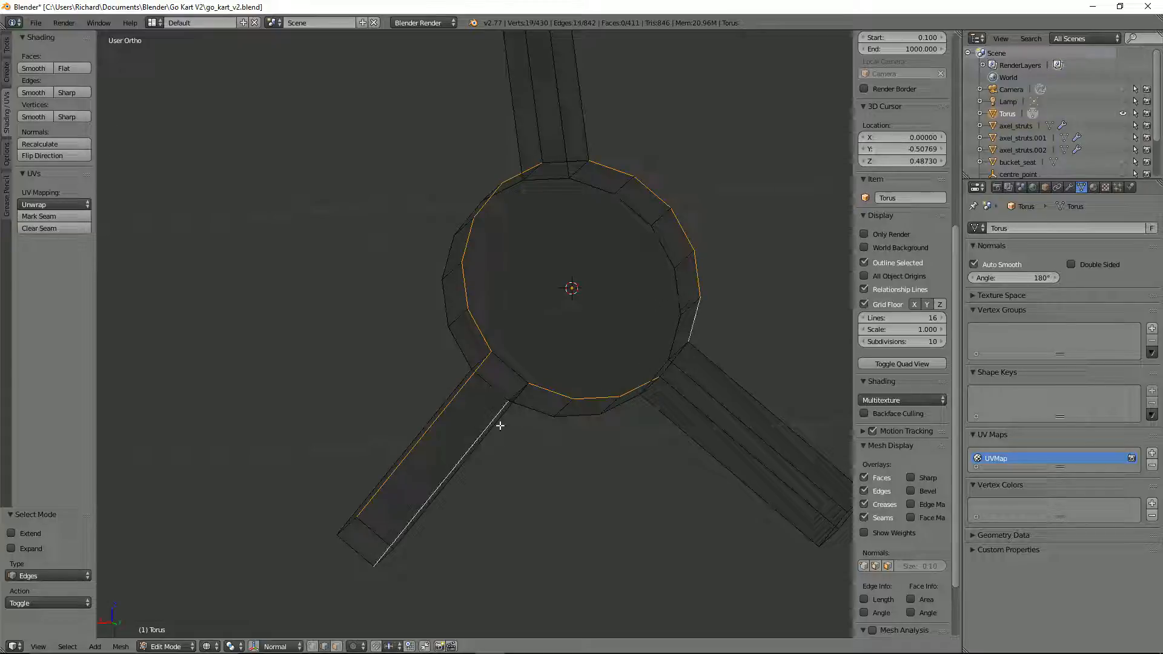
# Step: Return to solid shading, add the remaining front side edges of the spokes to the selection, and try to bevel them with one segment
pyautogui.keyDown('alt'); pyautogui.keyDown('shift'); pyautogui.click(690, 403); pyautogui.keyUp('shift'); pyautogui.keyUp('alt')
pyautogui.press('z')
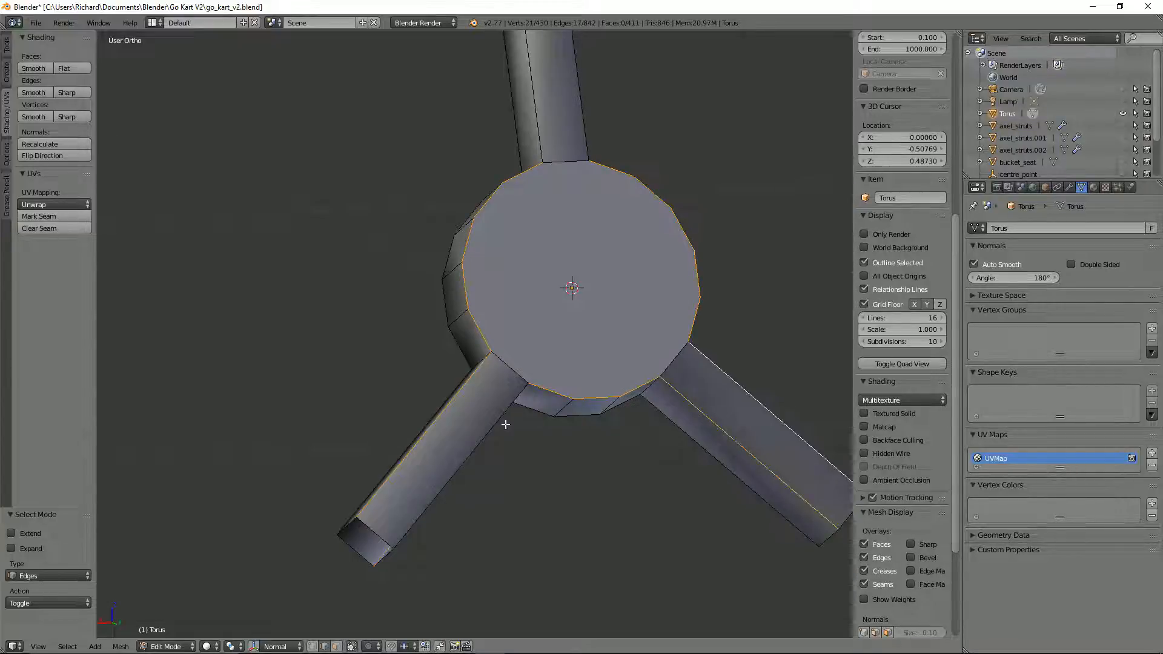
pyautogui.keyDown('alt'); pyautogui.keyDown('shift'); pyautogui.click(497, 420); pyautogui.keyUp('shift'); pyautogui.keyUp('alt')
pyautogui.keyDown('alt'); pyautogui.keyDown('shift'); pyautogui.click(539, 149); pyautogui.keyUp('shift'); pyautogui.keyUp('alt')
pyautogui.keyDown('alt'); pyautogui.keyDown('shift'); pyautogui.click(581, 151); pyautogui.keyUp('shift'); pyautogui.keyUp('alt')
pyautogui.hotkey('ctrl', 'b')
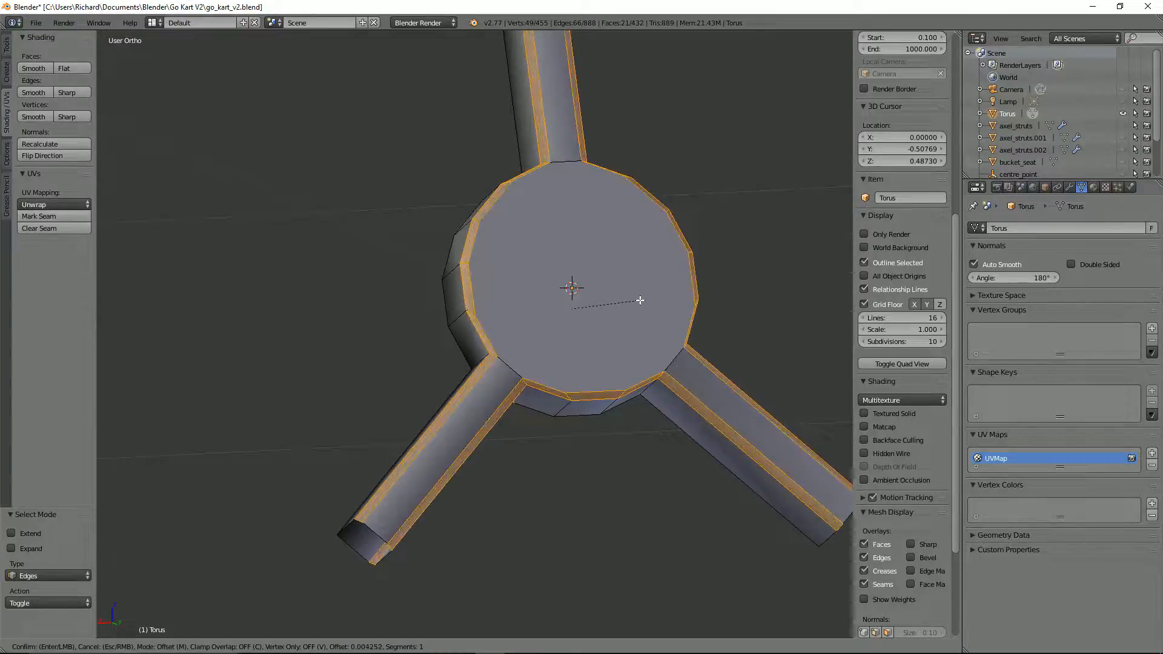
pyautogui.rightClick(639, 299)
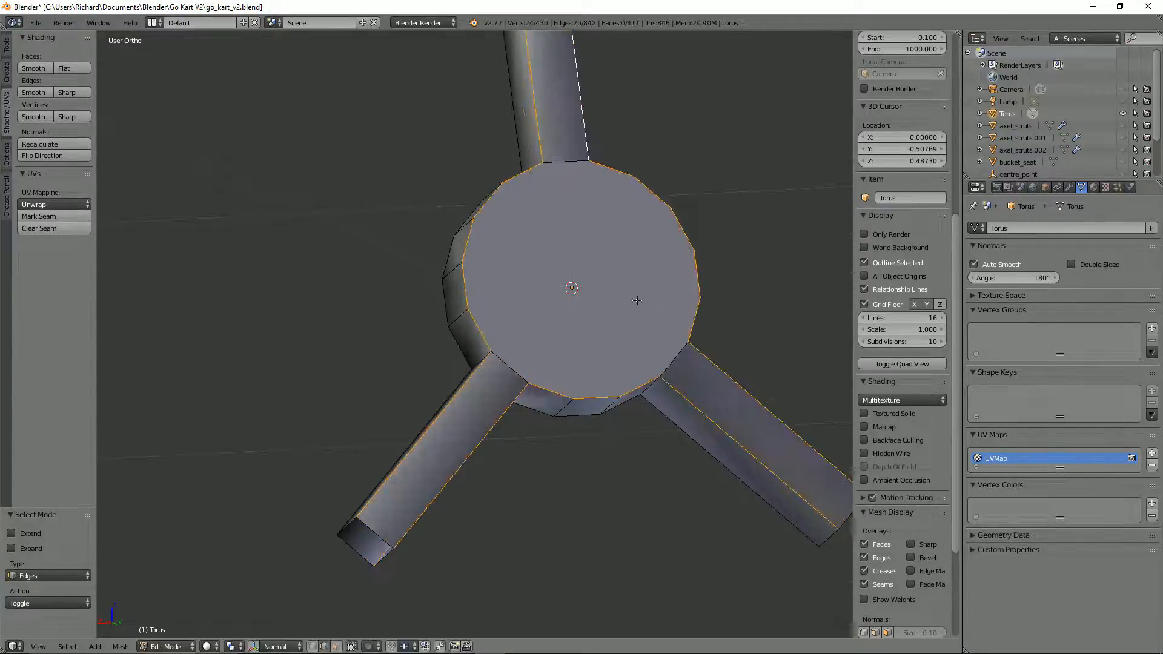
# Step: Deselect the stray edges and bevel the front hub rim and spoke side edges with one segment, using an offset of about 0.005
pyautogui.moveTo(636, 298); pyautogui.dragTo(678, 187, button='middle')
pyautogui.keyDown('shift'); pyautogui.rightClick(569, 405); pyautogui.keyUp('shift')
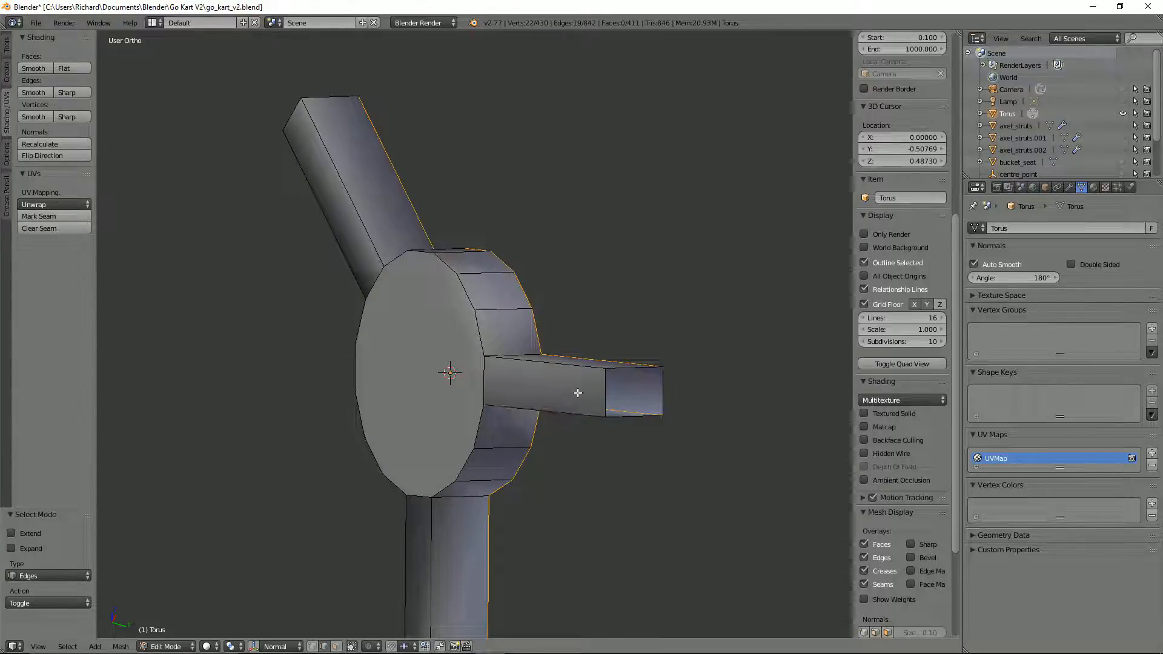
pyautogui.moveTo(577, 392); pyautogui.dragTo(583, 480, button='middle')
pyautogui.hotkey('ctrl', 'b')
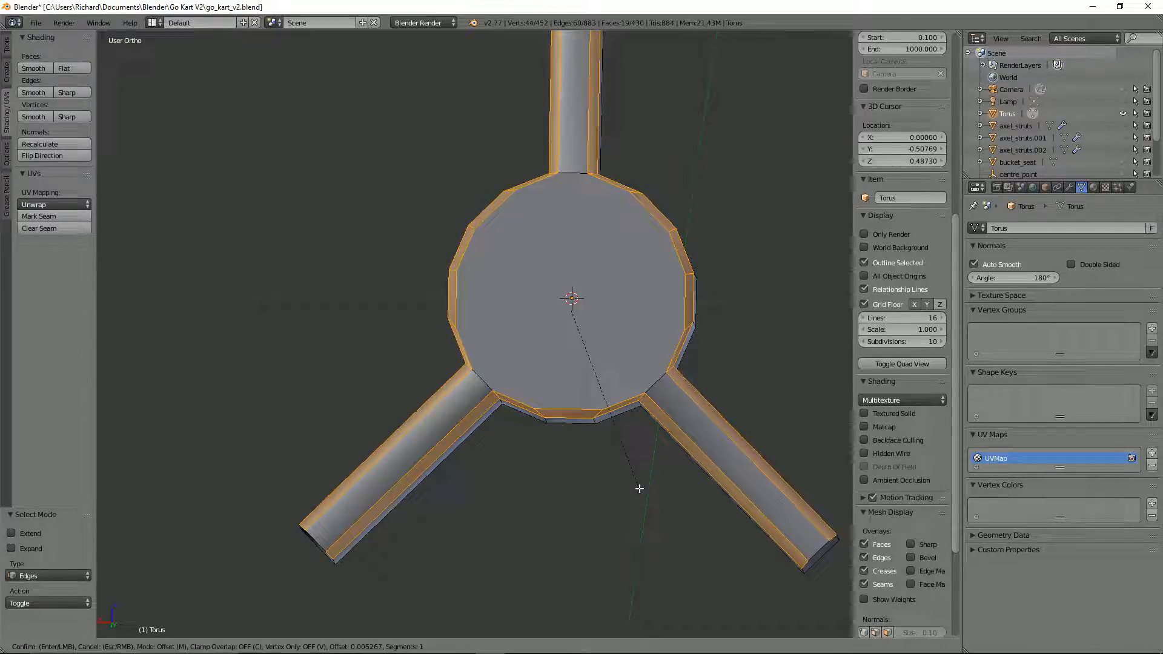
pyautogui.click(640, 488)
pyautogui.scroll(-3, 633, 478)
pyautogui.press('Tab')
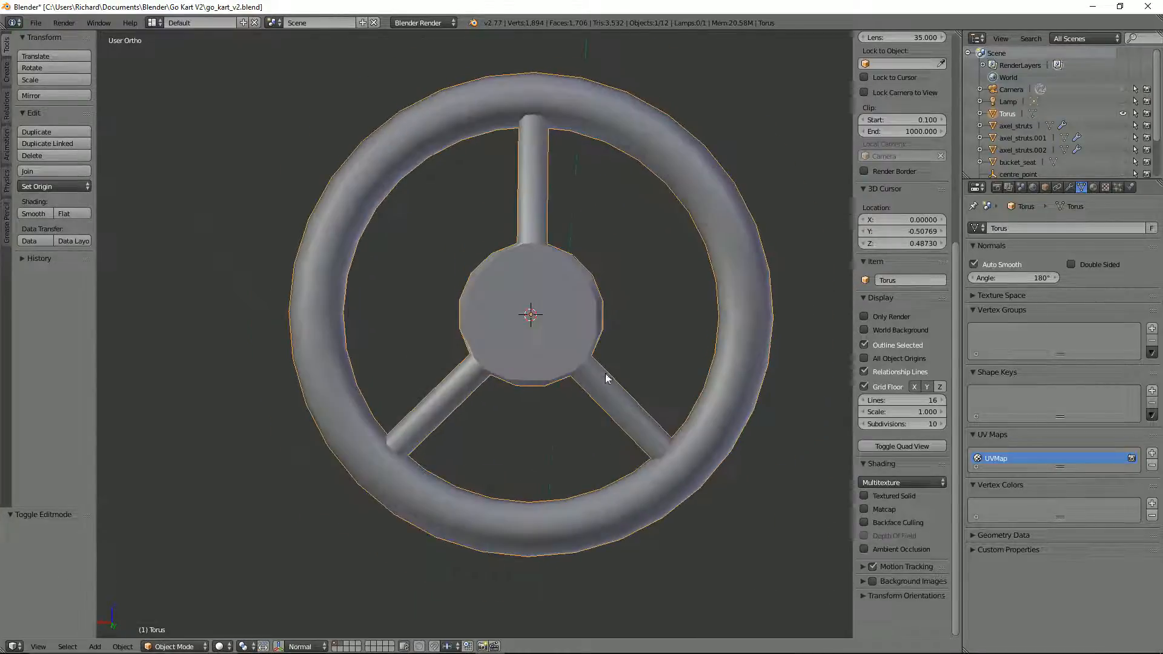
# Step: In mesh editing, select only the front edge where the top spoke meets the hub and move it about 0.004 along global Y
pyautogui.scroll(4, 606, 363)
pyautogui.press('Tab')
pyautogui.press('a')
pyautogui.rightClick(612, 215)
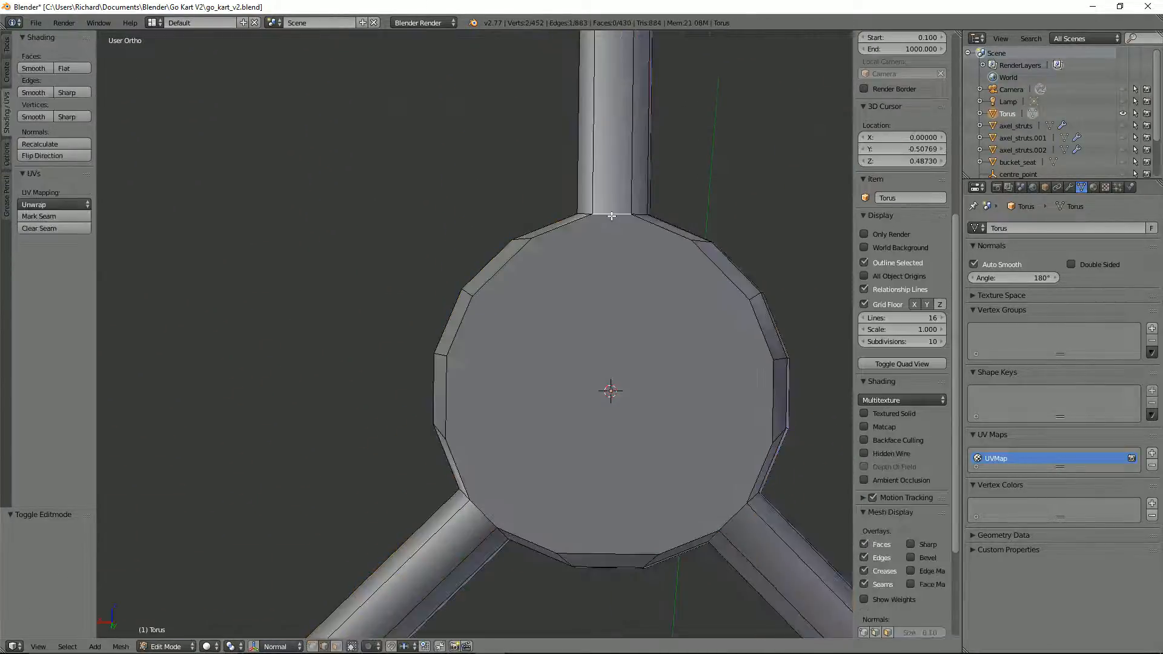
pyautogui.press('g')
pyautogui.press('y')
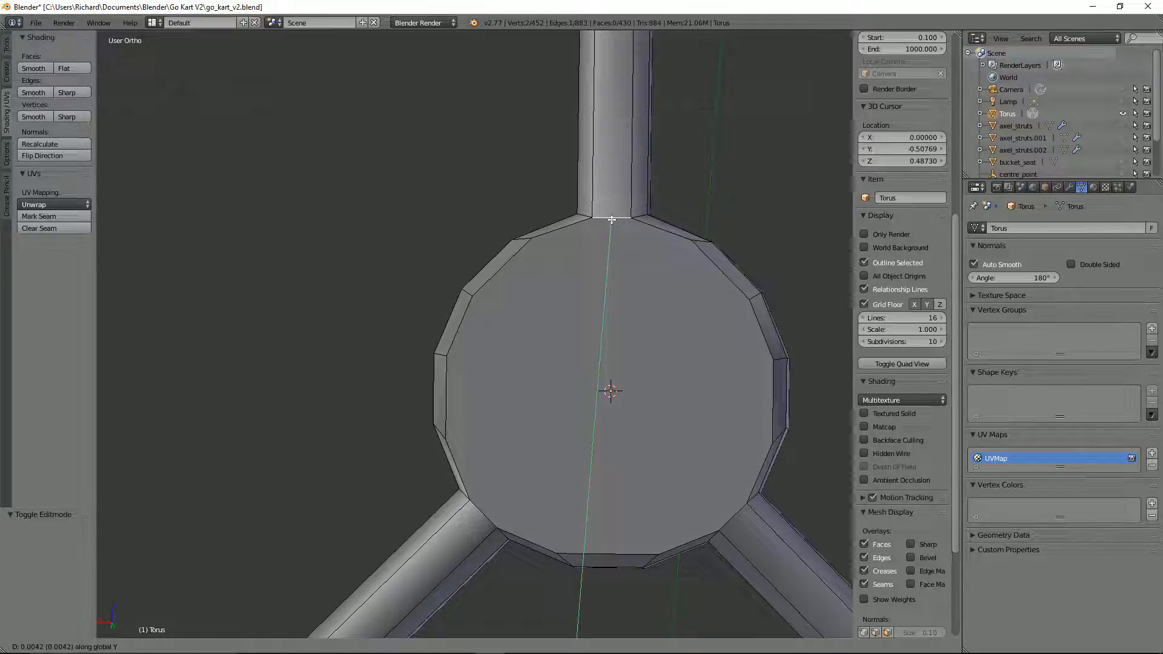
pyautogui.click(611, 216)
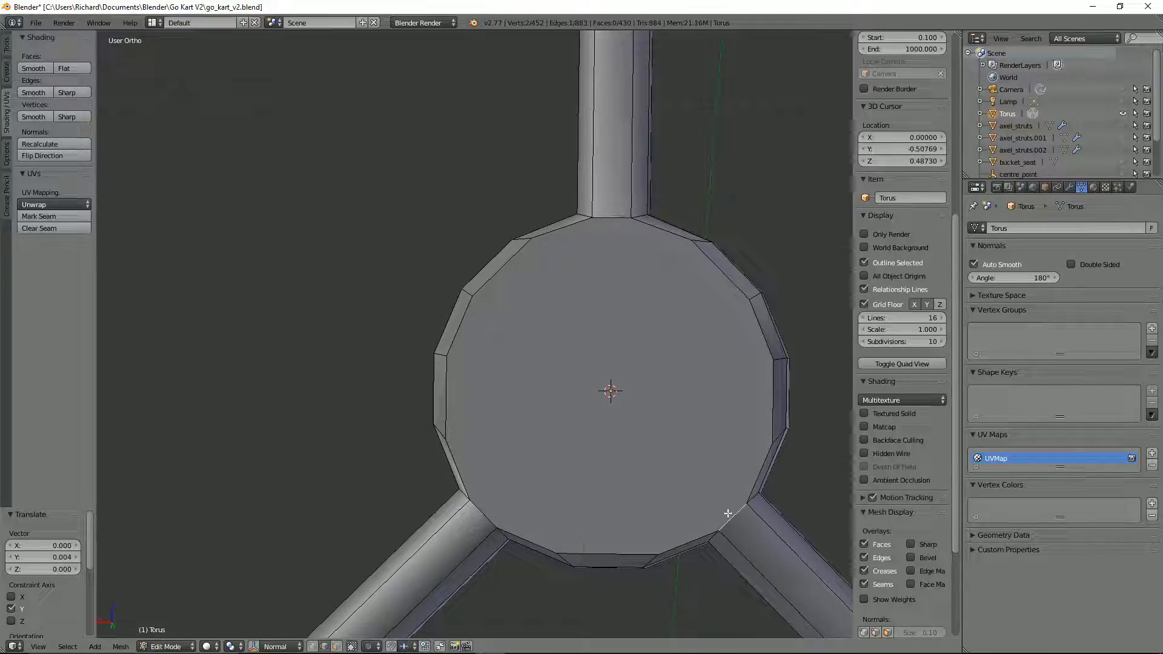
# Step: Nudge the front hub edges at the lower-right and lower-left spokes slightly toward the hub centre, each about 0.002 up in Z
pyautogui.press('g')
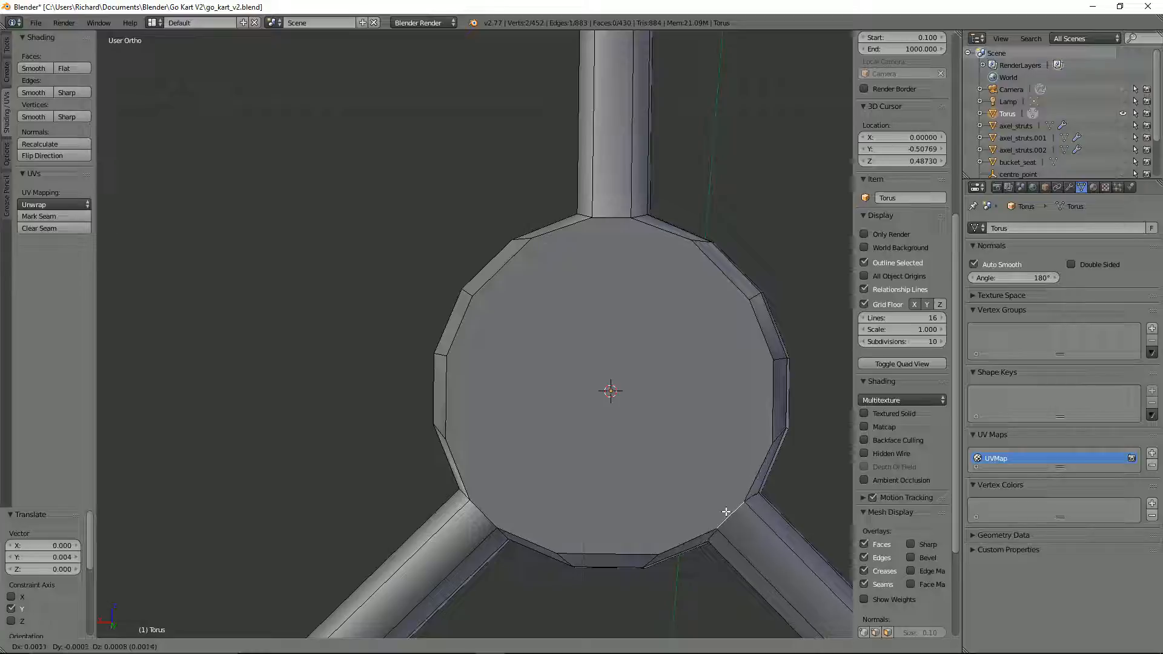
pyautogui.click(726, 512)
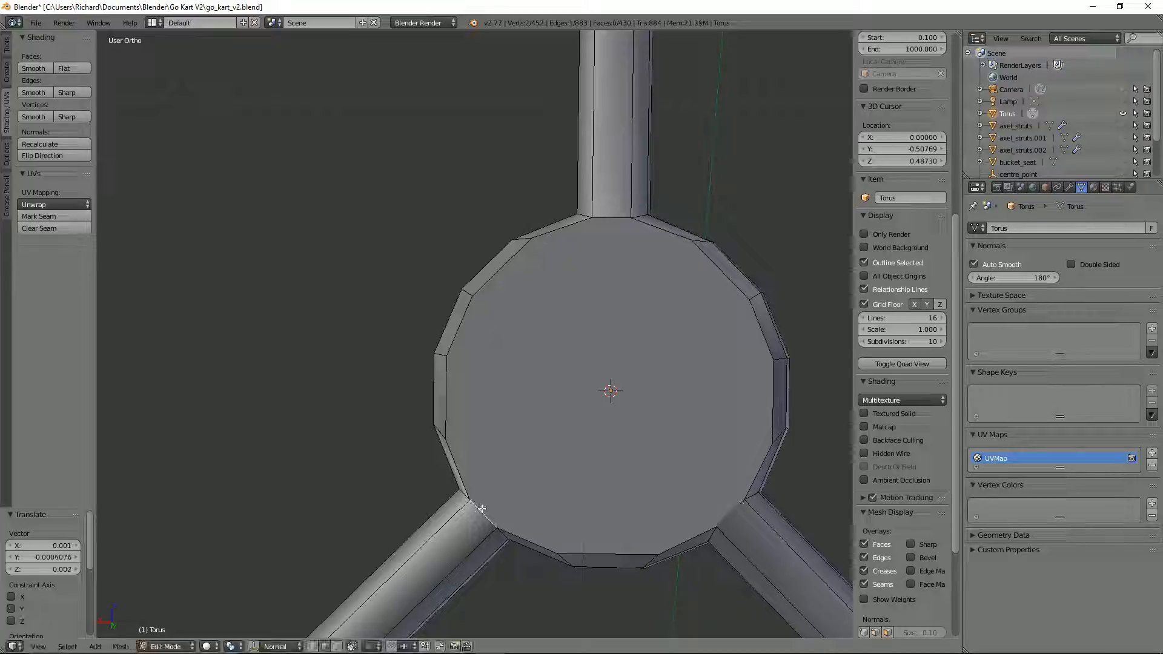
pyautogui.press('g')
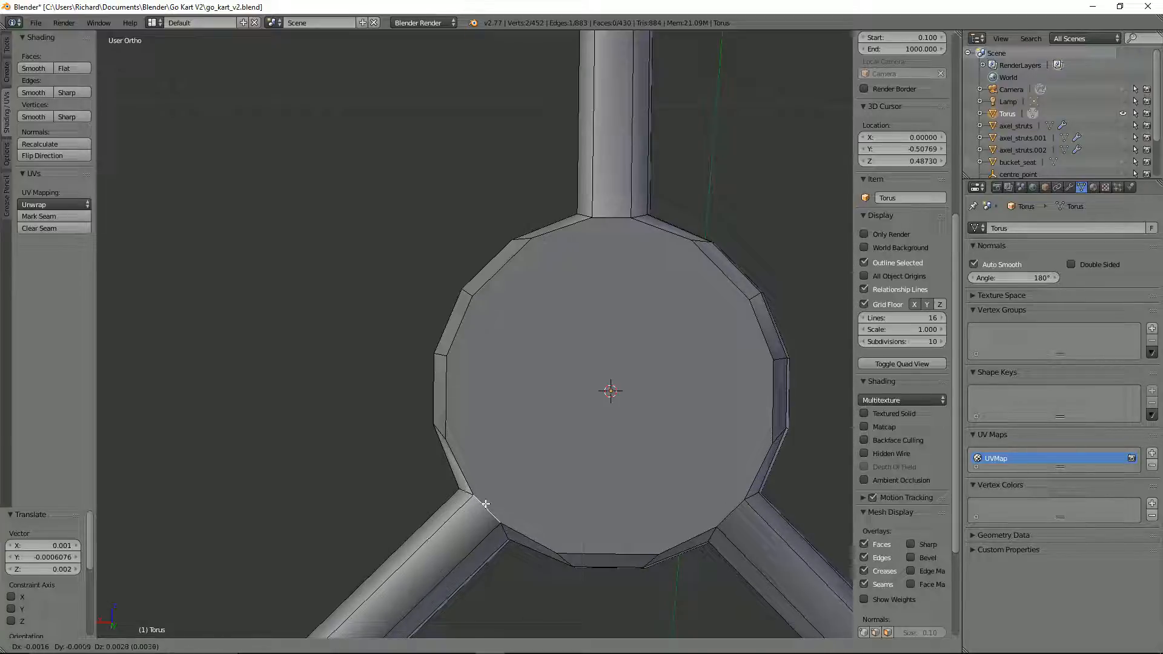
pyautogui.click(487, 504)
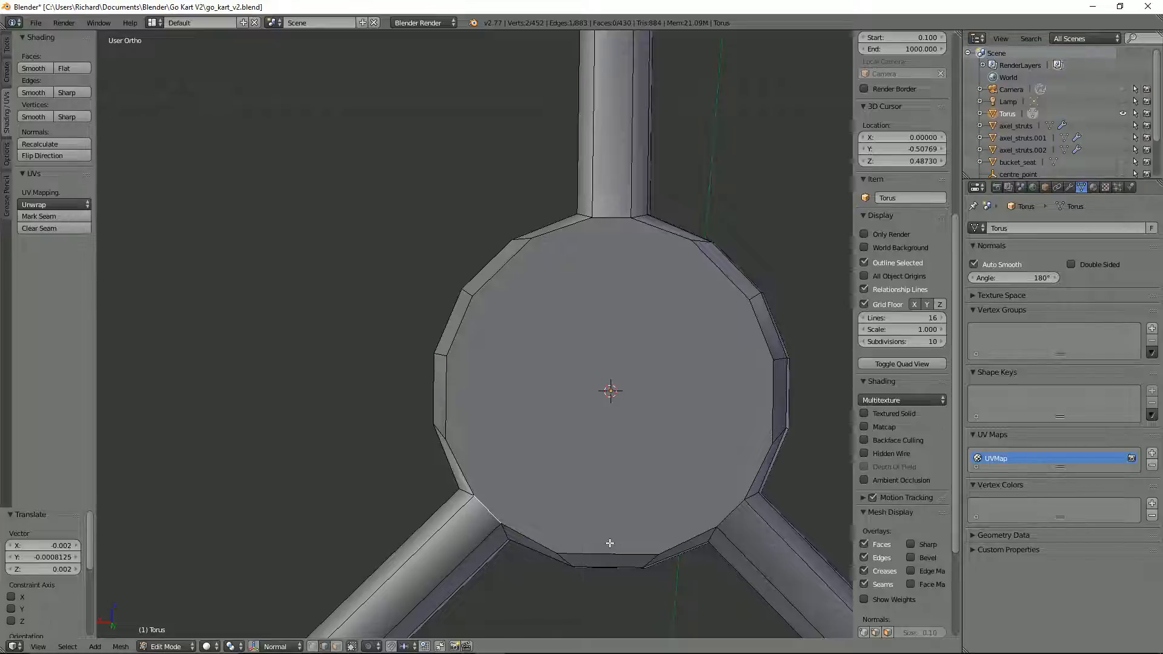
pyautogui.rightClick(455, 409)
pyautogui.press('g')
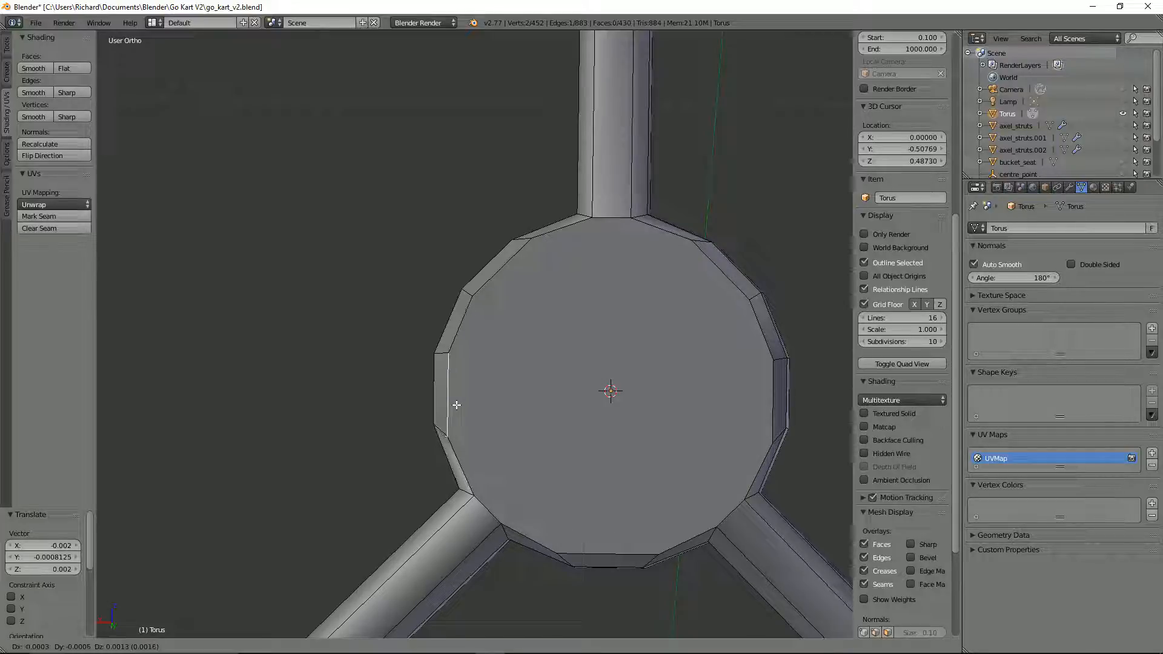
pyautogui.rightClick(455, 400)
# Step: Leave mesh editing, check the shading of the steering wheel, and unhide all the other kart parts
pyautogui.scroll(-3, 563, 456)
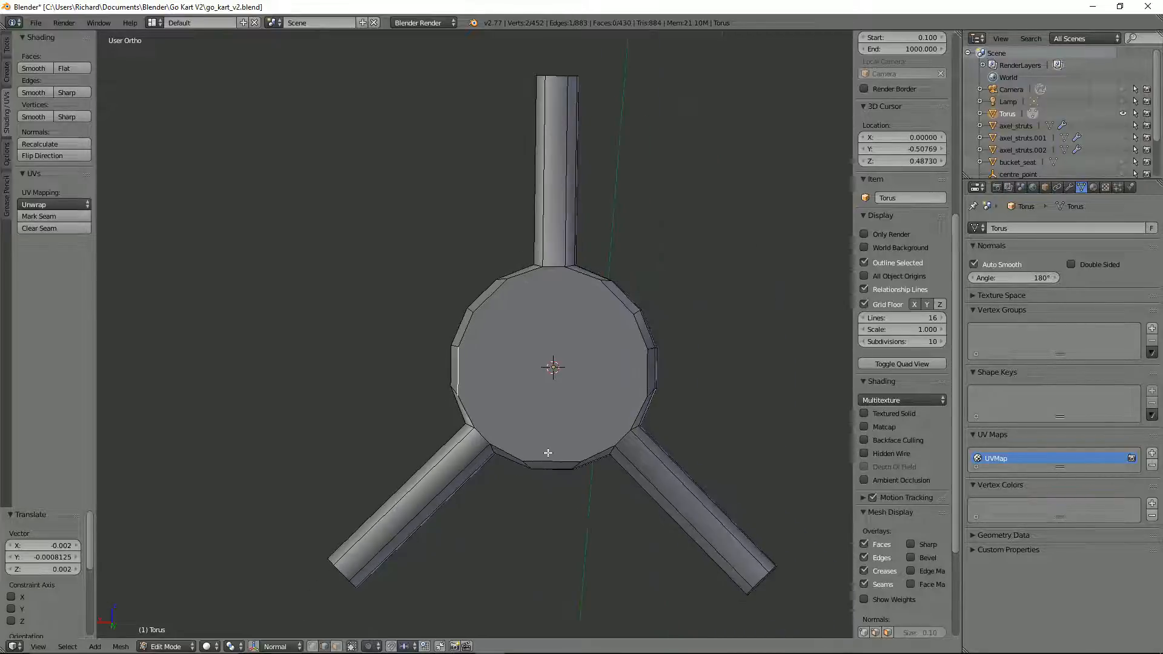
pyautogui.press('Tab')
pyautogui.scroll(2, 642, 366)
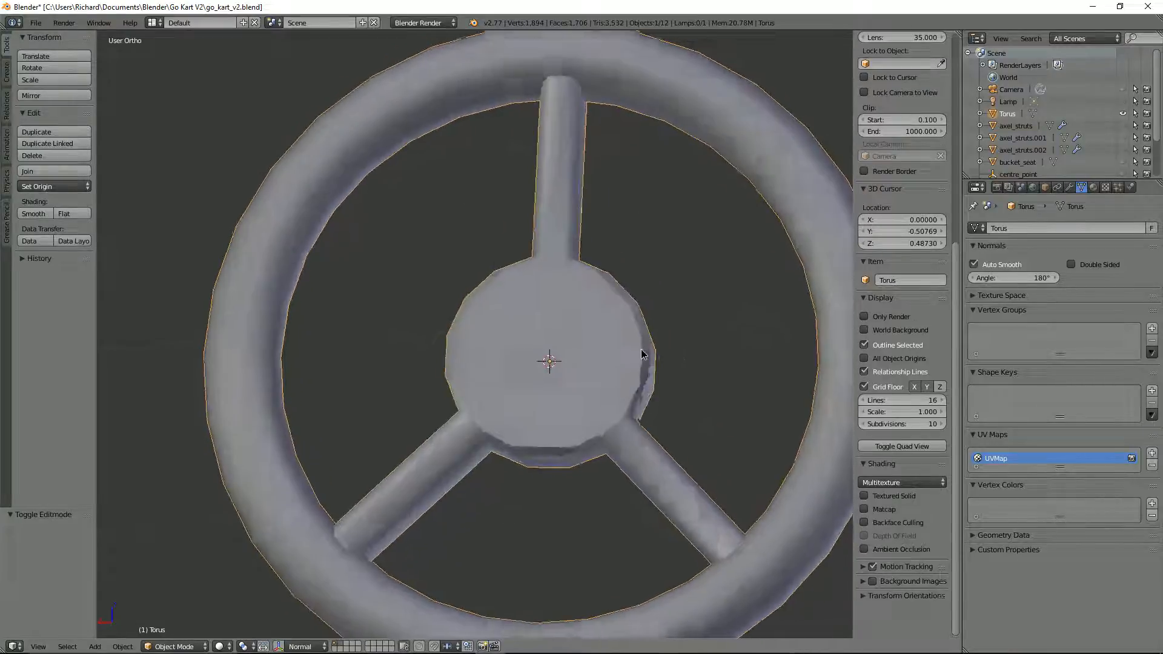
pyautogui.moveTo(642, 354); pyautogui.dragTo(676, 351, button='middle')
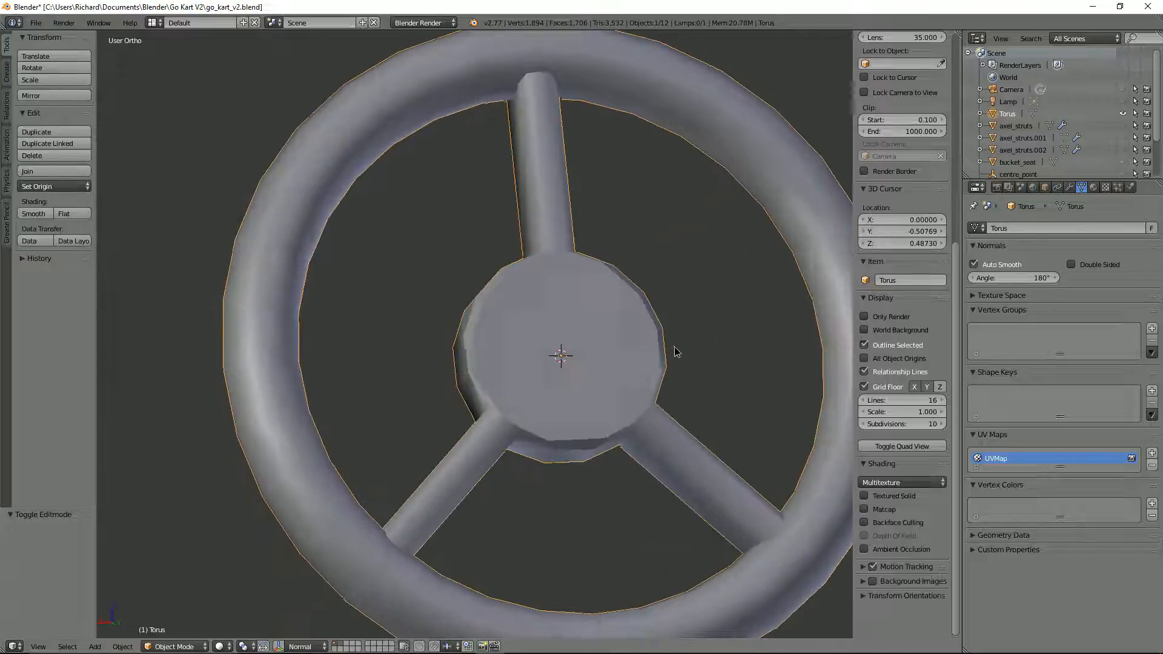
pyautogui.scroll(-8, 674, 351)
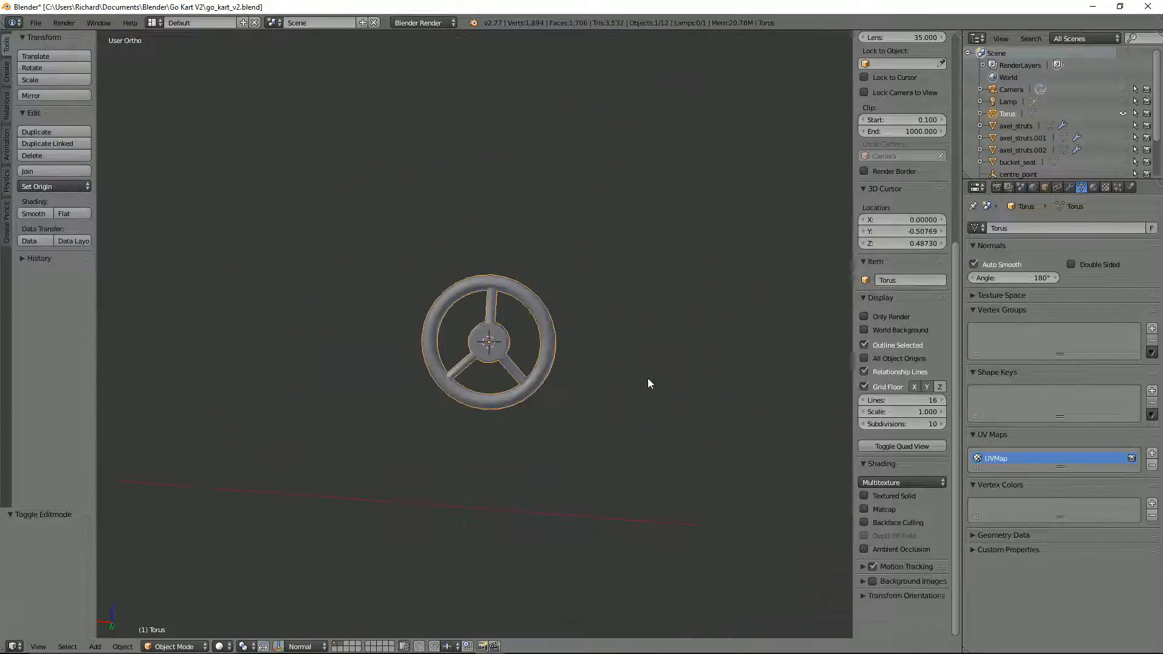
pyautogui.hotkey('alt', 'h')
pyautogui.moveTo(645, 366); pyautogui.dragTo(503, 377, button='middle')
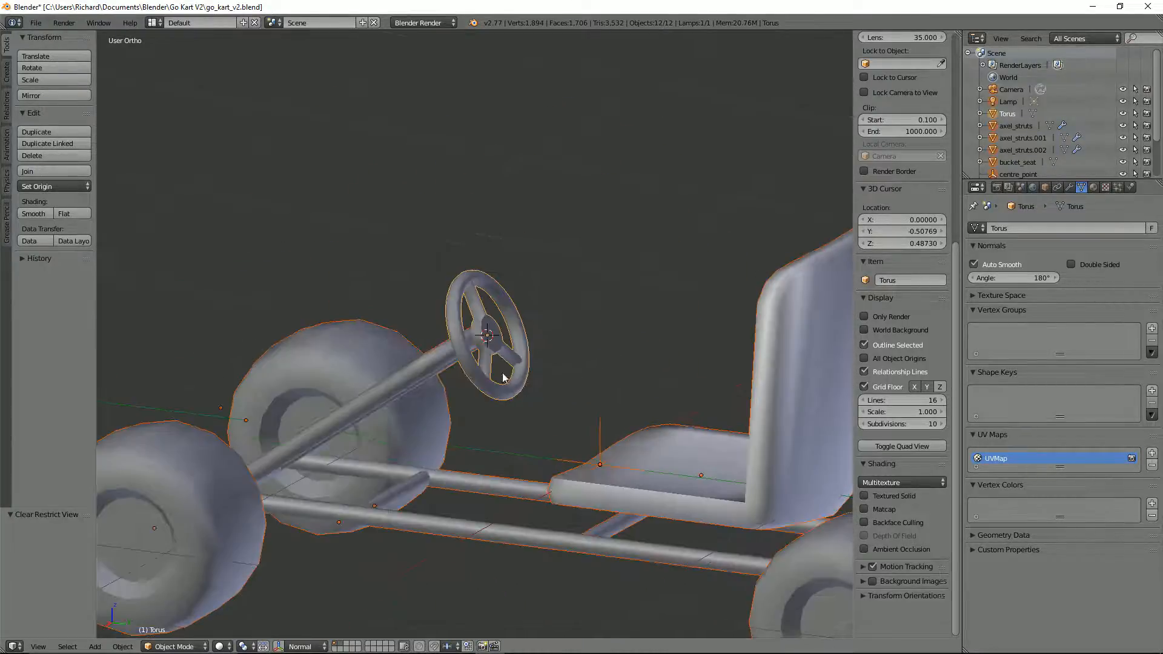
# Step: Select only the steering wheel and rename the Torus object to steering_wheel
pyautogui.rightClick(503, 377)
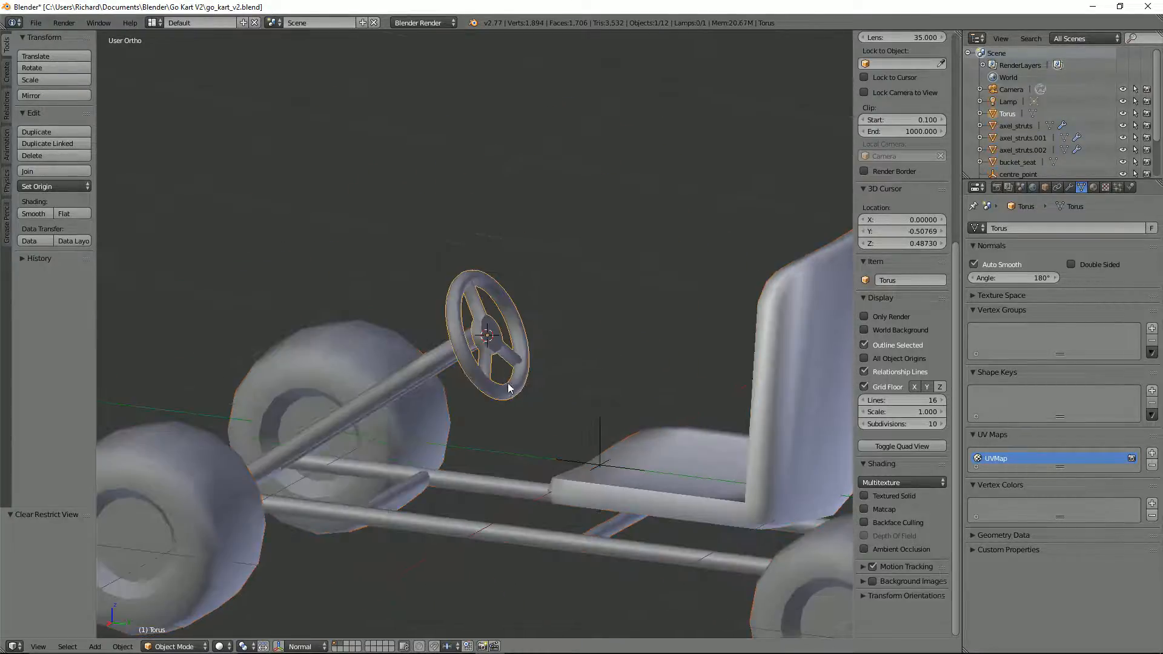
pyautogui.doubleClick(1007, 114)
pyautogui.write('St')
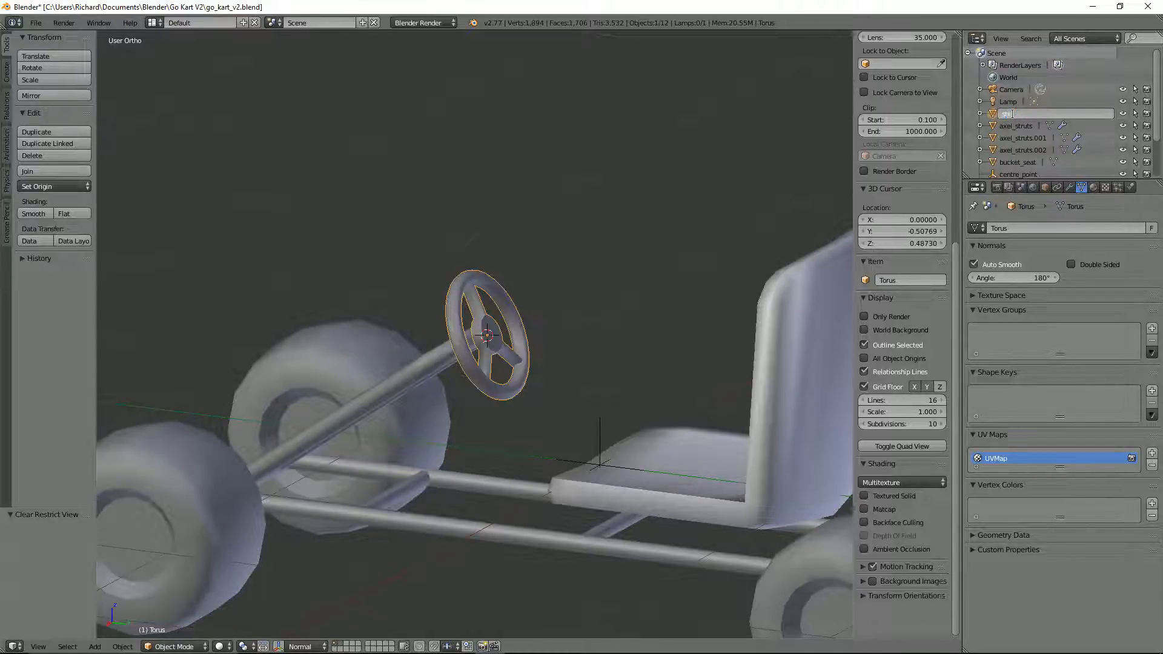
pyautogui.press('Return')
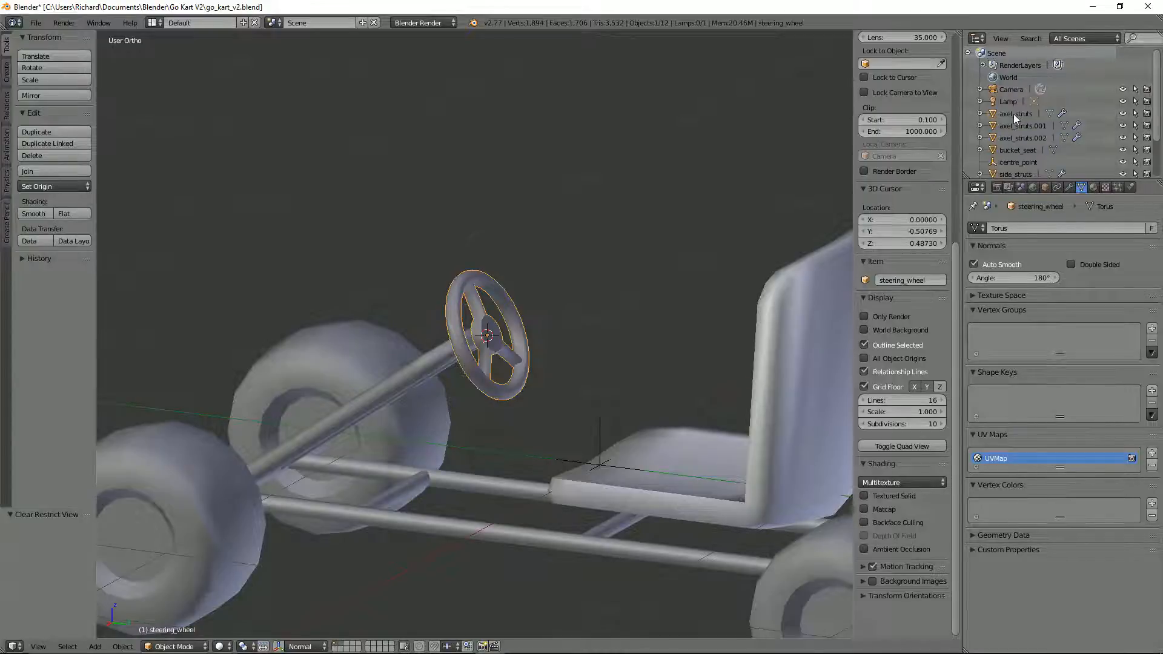